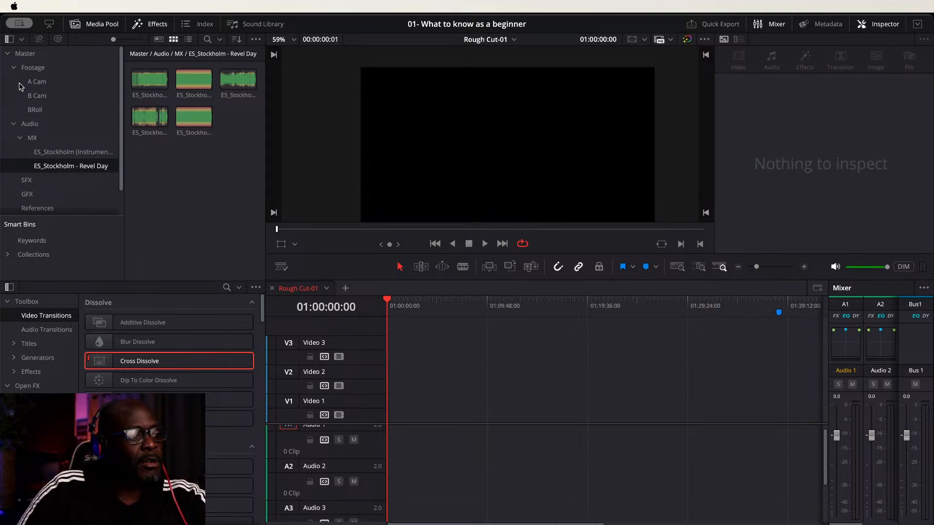
Step: Place the A Cam clip 01YT_EP-01 Intro to Beginners.mov on Video 1 at the start of the Rough Cut-01 timeline
left_click(15, 125)
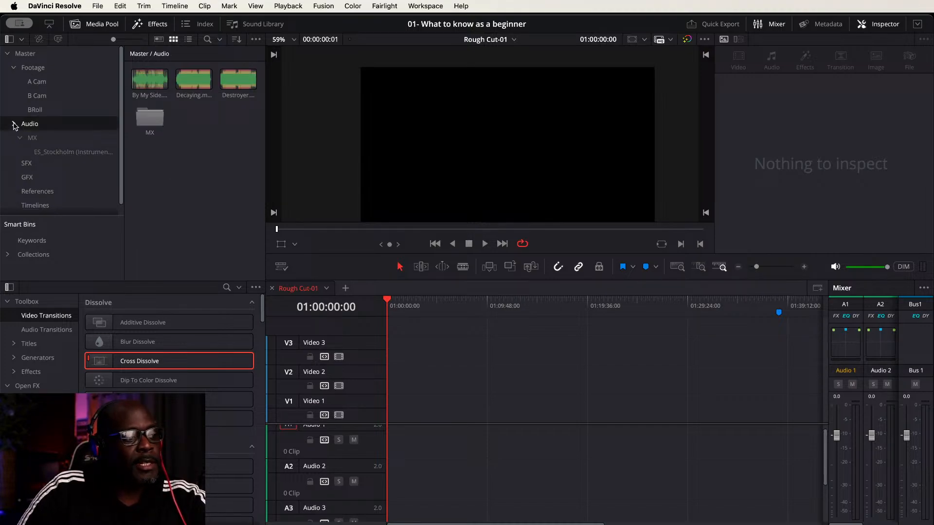
left_click(13, 68)
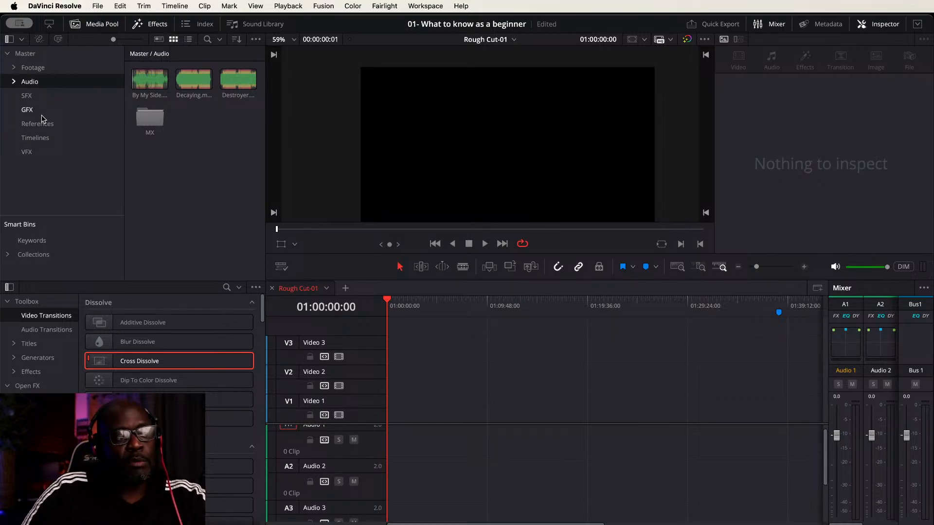
double_click(41, 73)
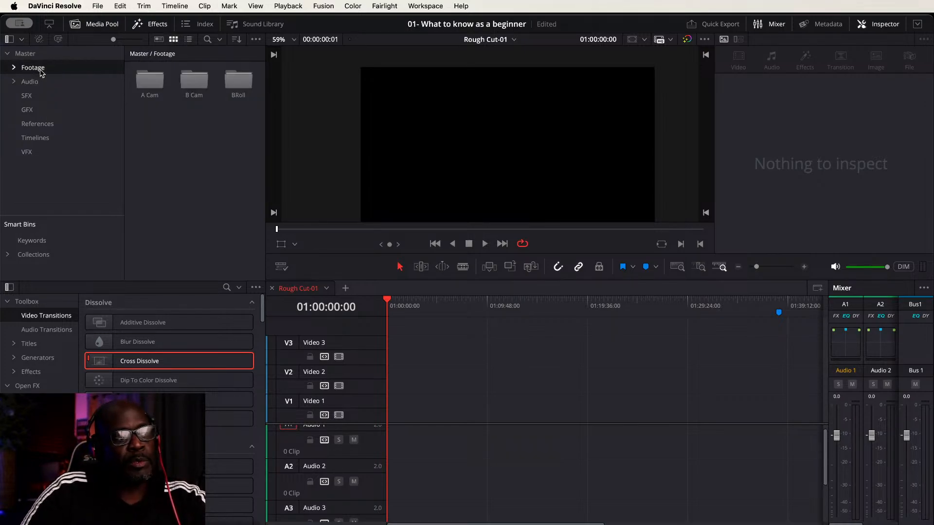
double_click(147, 84)
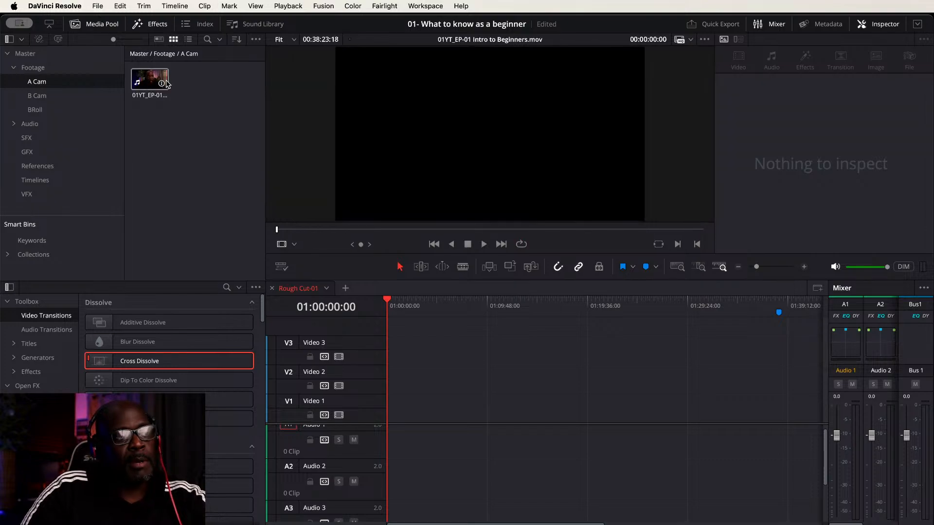
left_click_drag(147, 83, 389, 421)
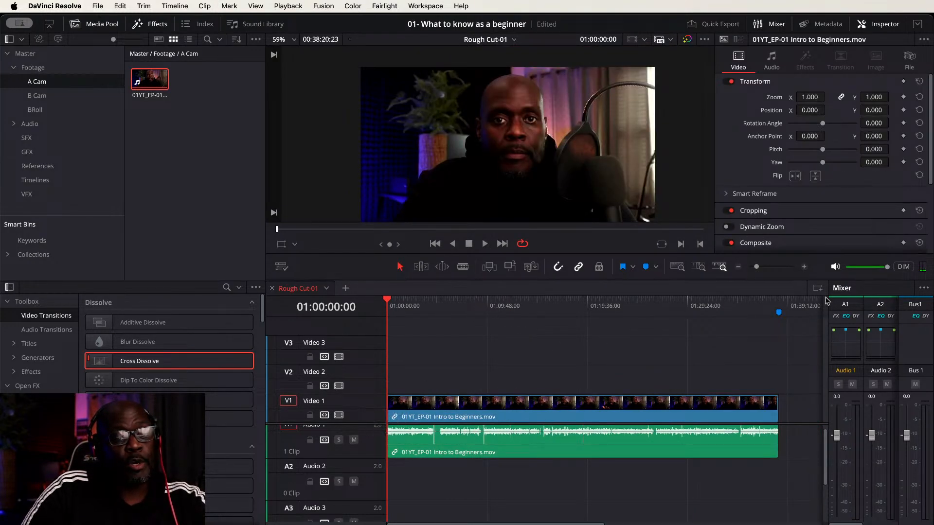
Step: Review the clip's end and opening, playing from the start at normal speed and up to 8x, and return the playhead to the start
left_click(780, 301)
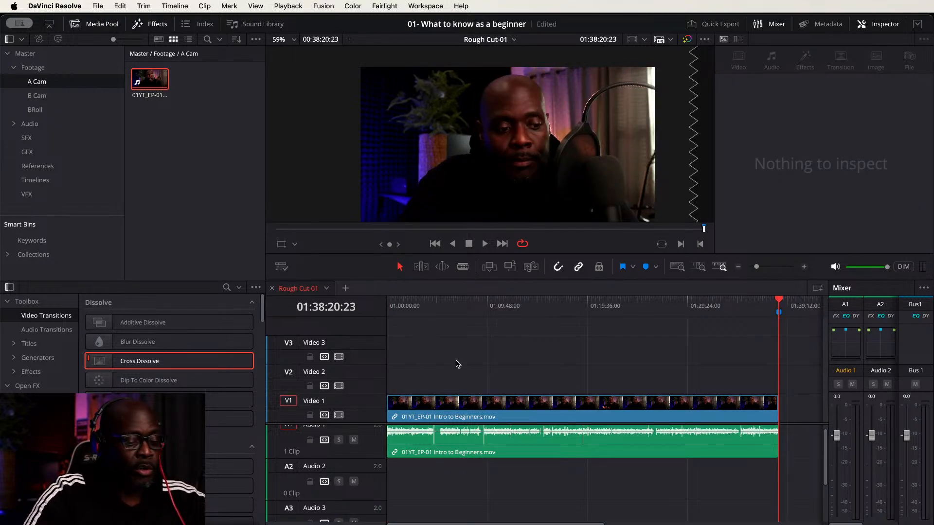
key("Home")
key("space")
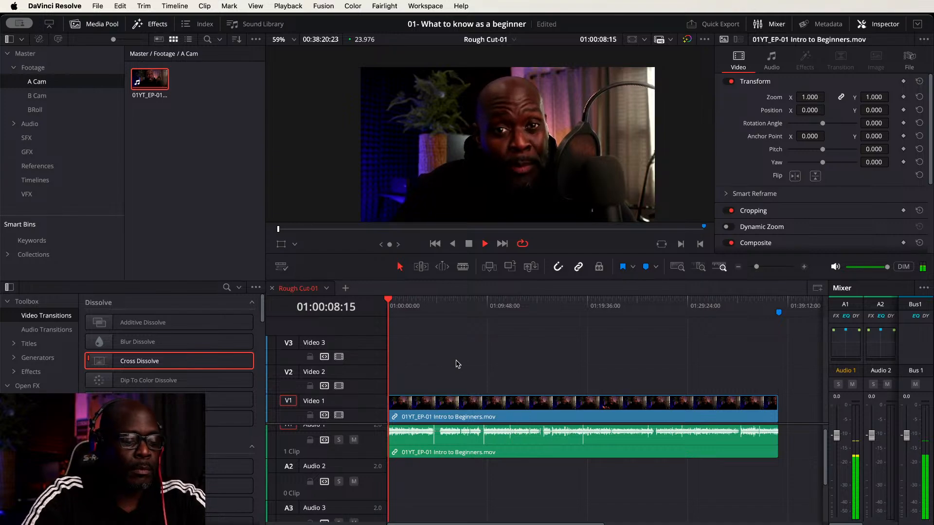
key("space")
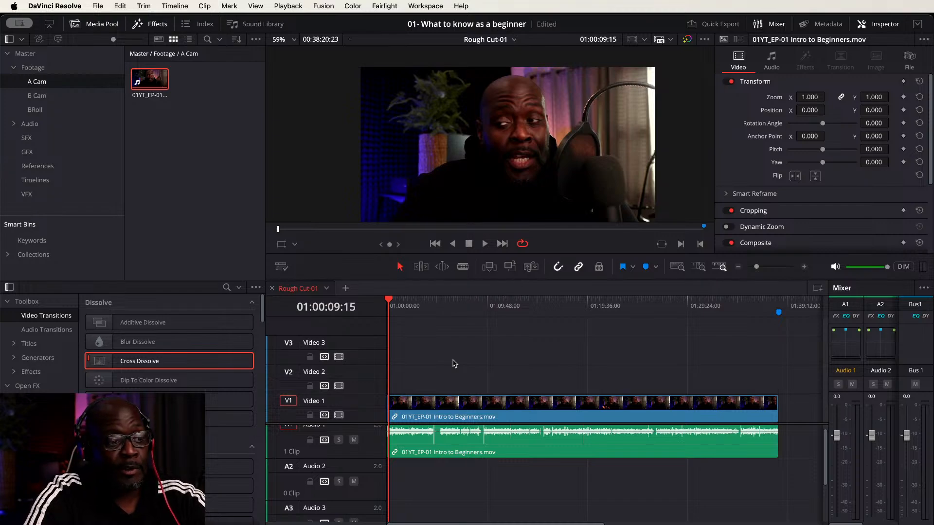
key("space")
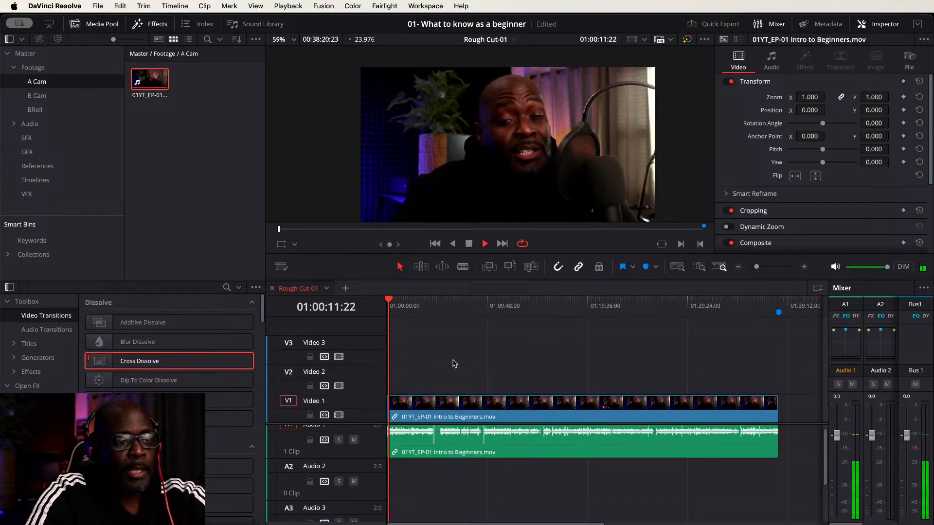
key("l")
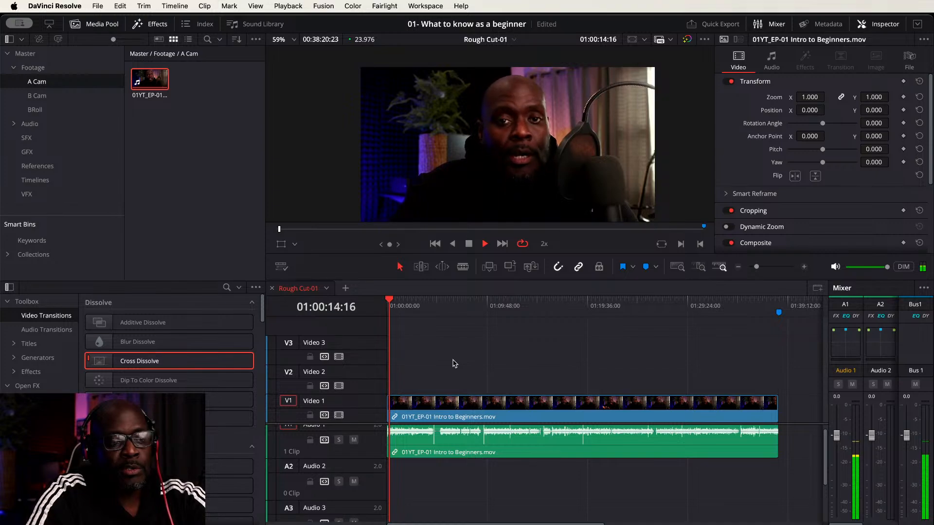
key("l")
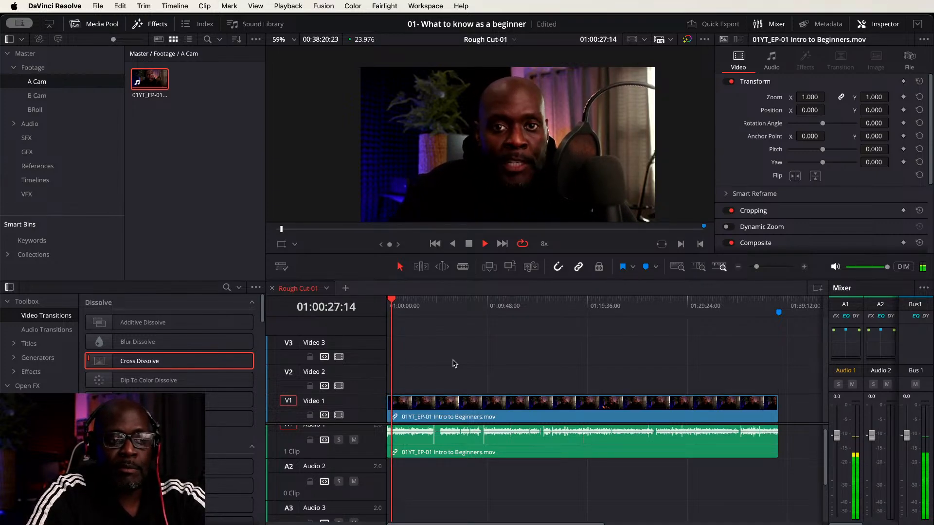
key("k")
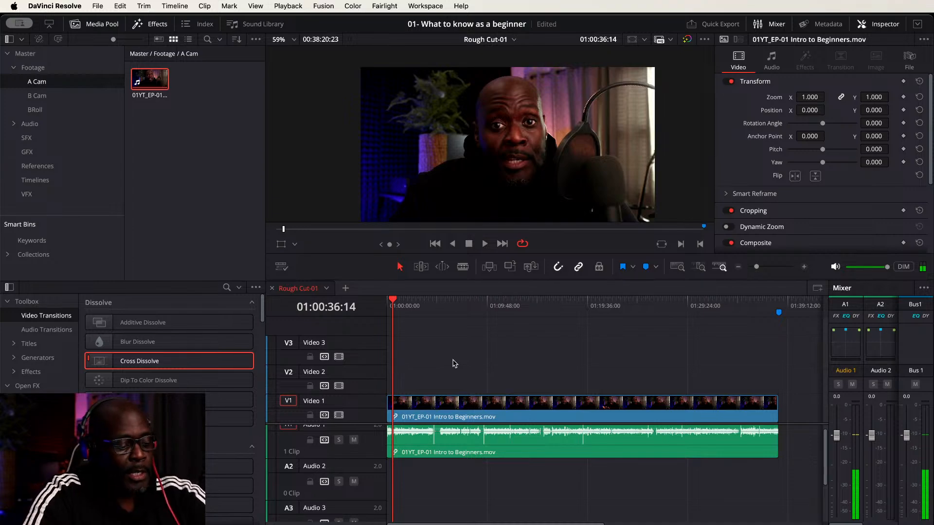
key("Home")
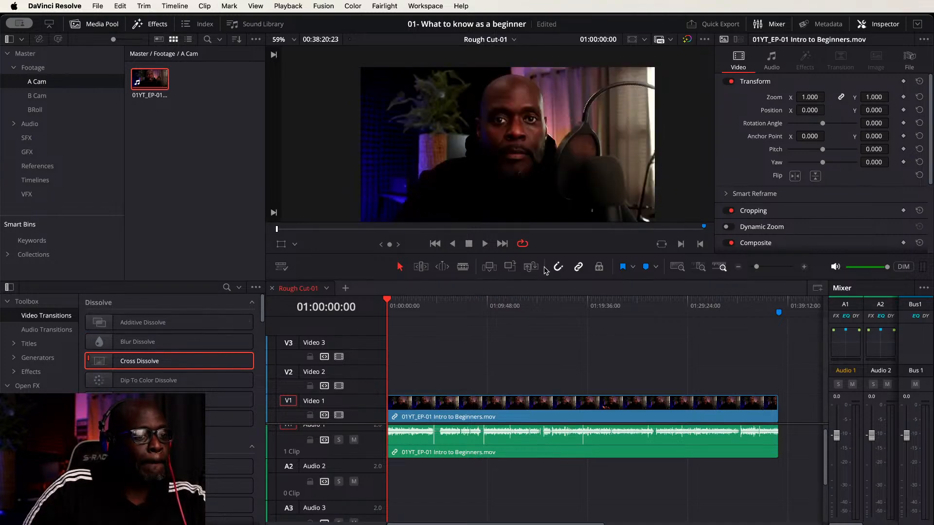
left_click(599, 412)
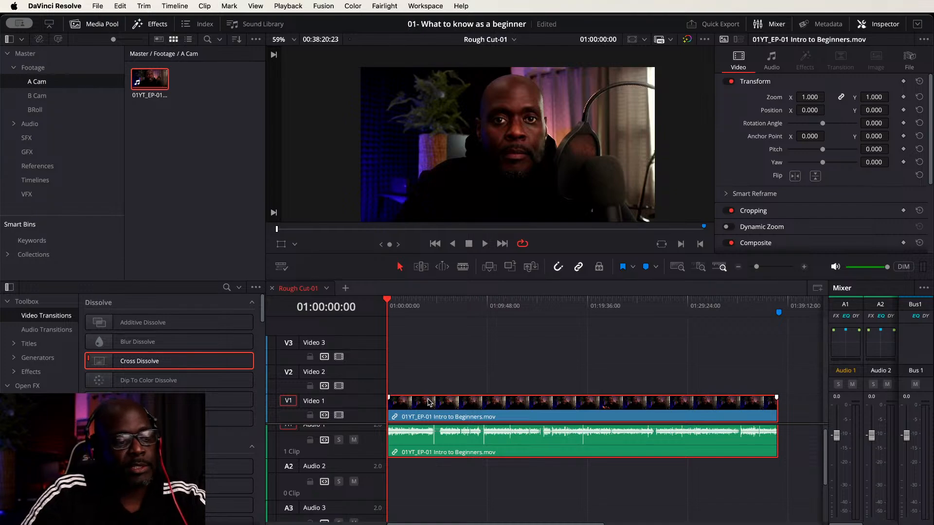
double_click(315, 401)
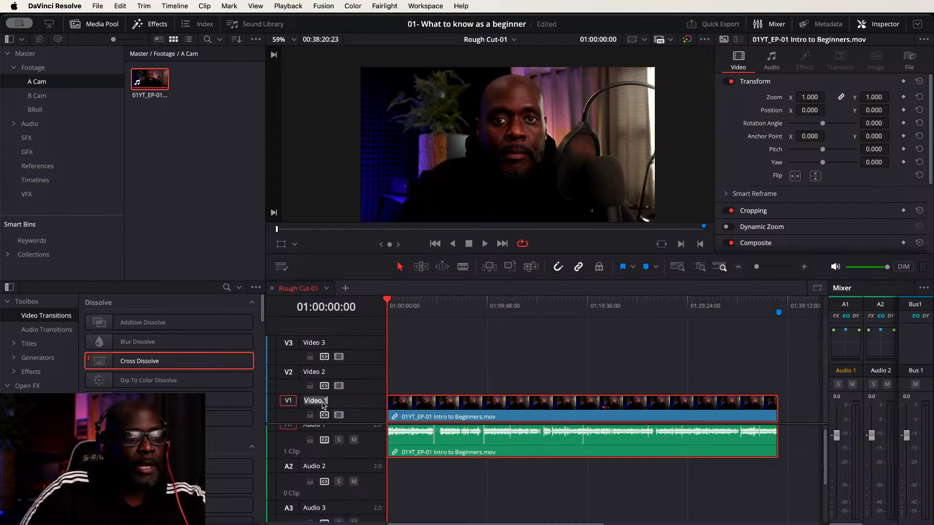
key("Escape")
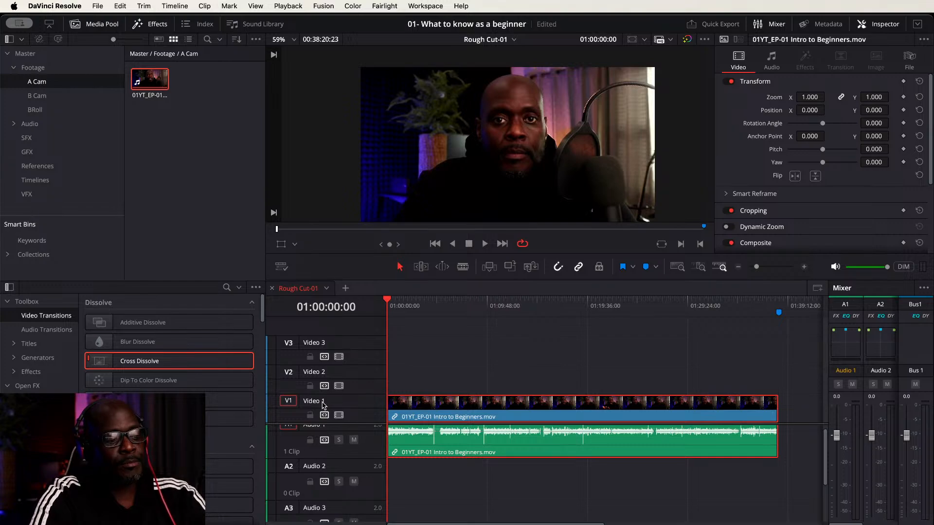
key("End")
key("r")
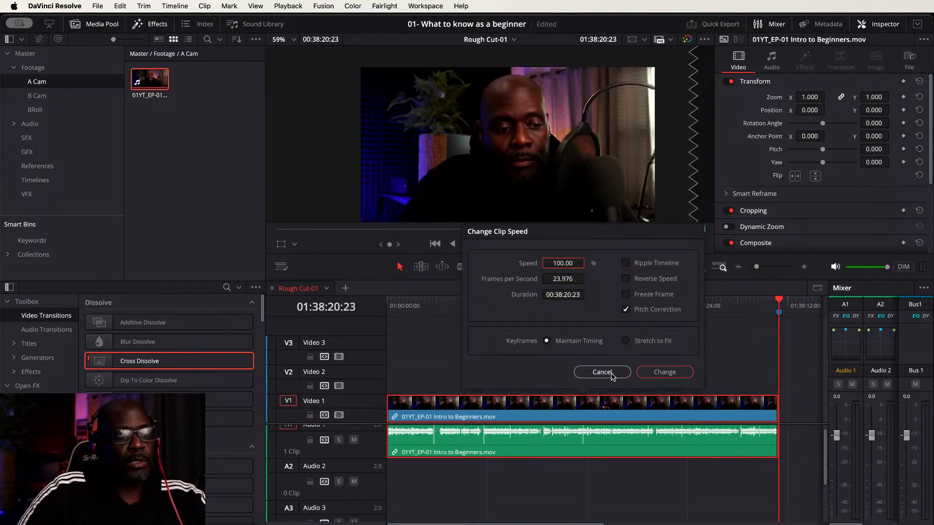
left_click(602, 372)
Step: Rename video track V1 to Original
double_click(315, 402)
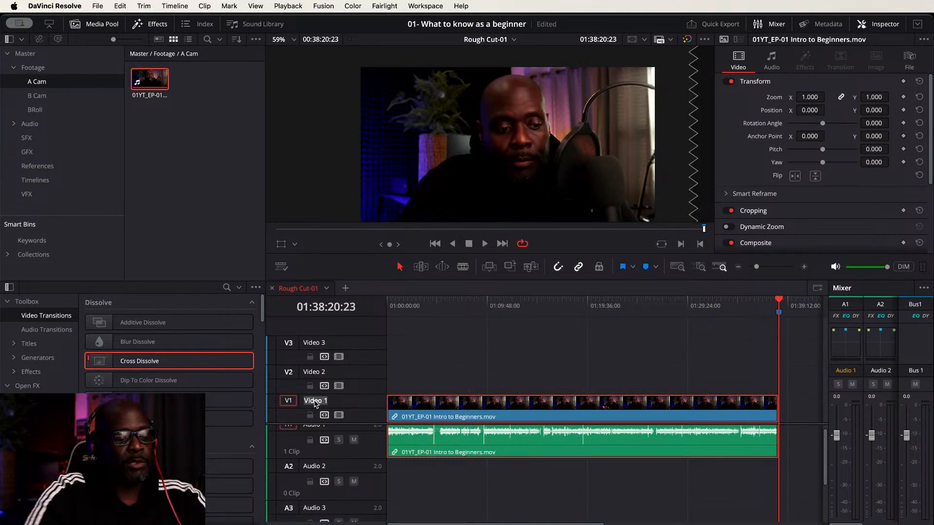
type("Original")
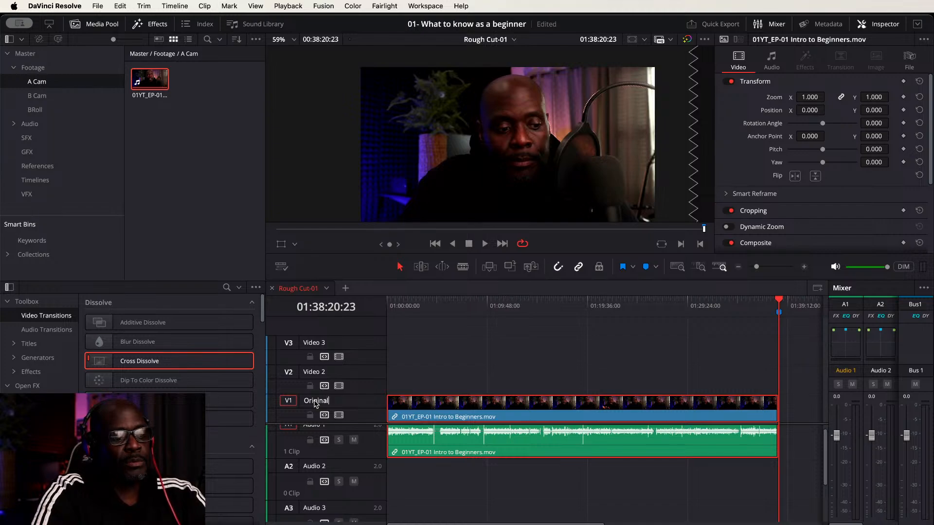
key("Return")
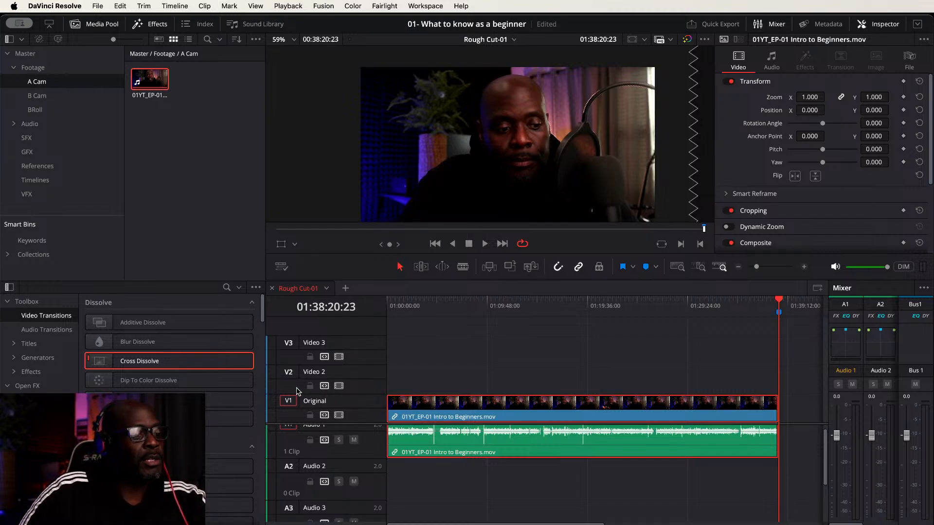
Step: Rename video track V1 to Wide and return the playhead to the start of the timeline
double_click(321, 404)
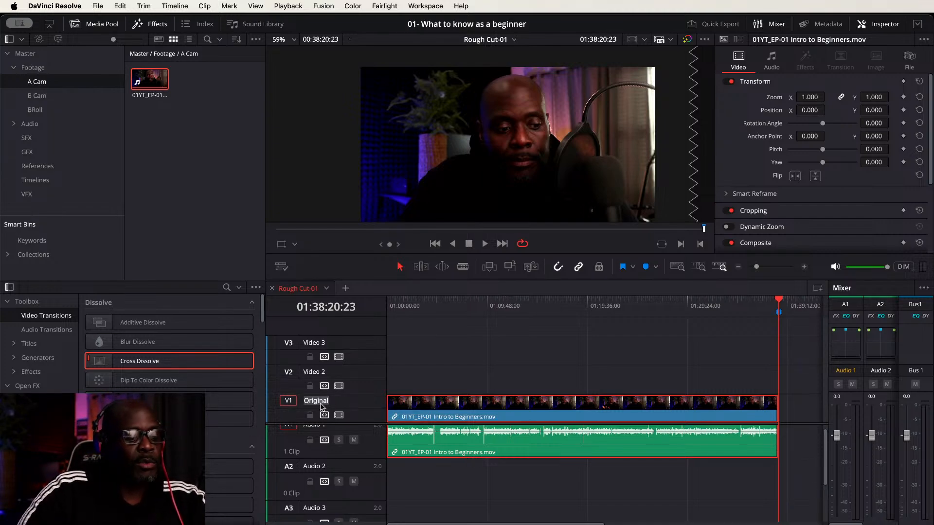
type("Wid")
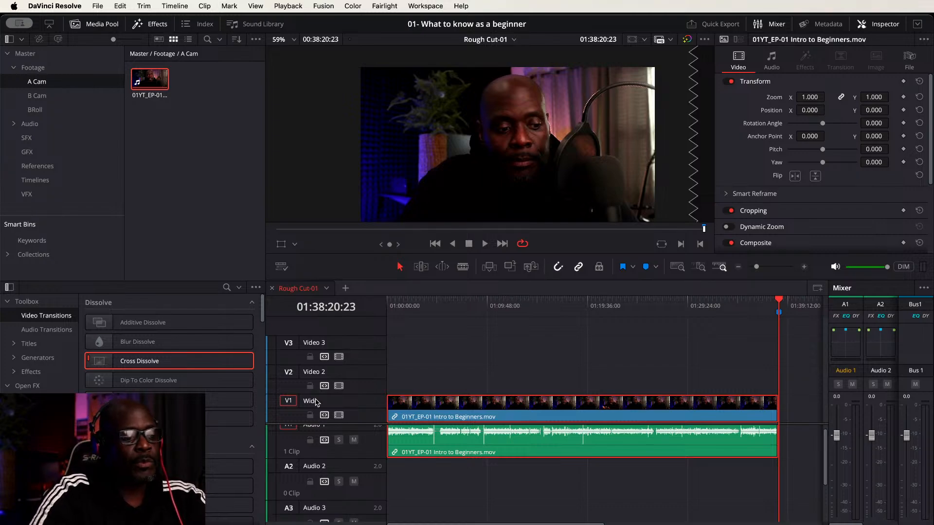
type("e")
key("Return")
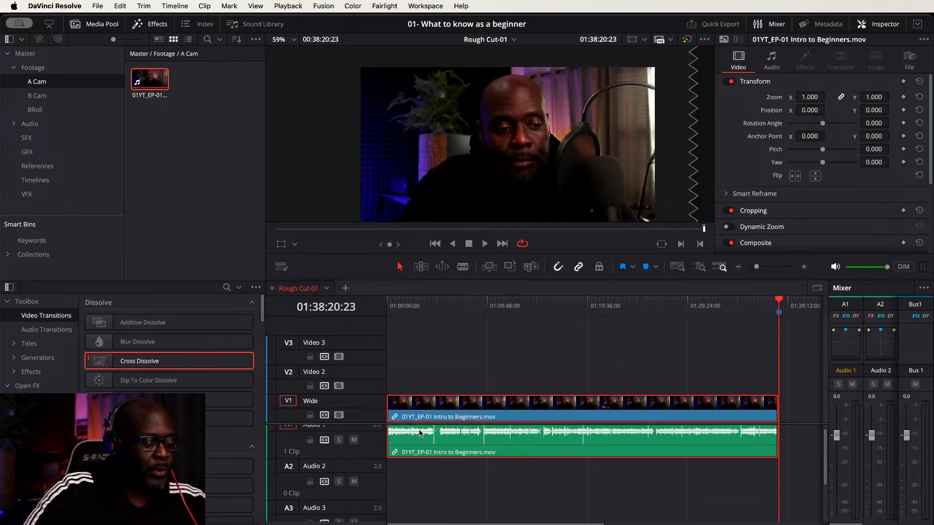
key("Home")
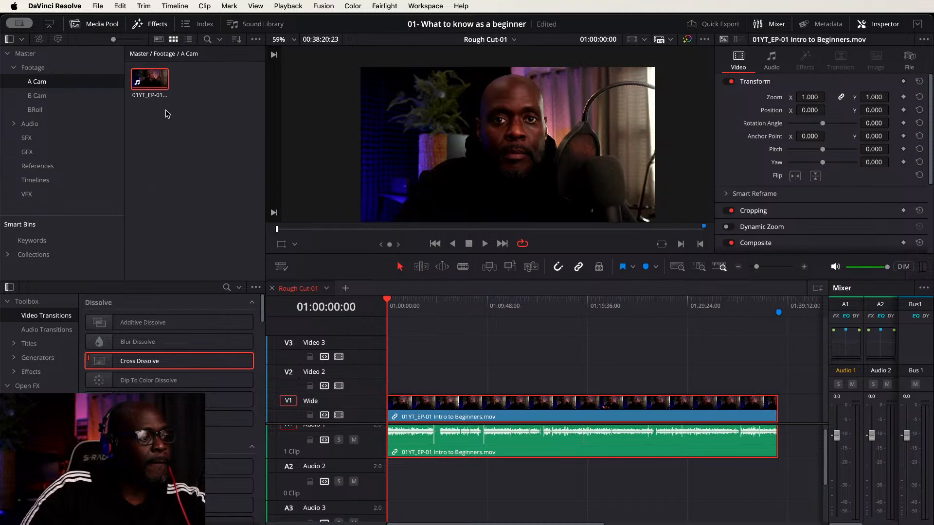
Step: Open the ES_Stockholm - Revel Day bin in the MX folder of the Audio bin
left_click(41, 126)
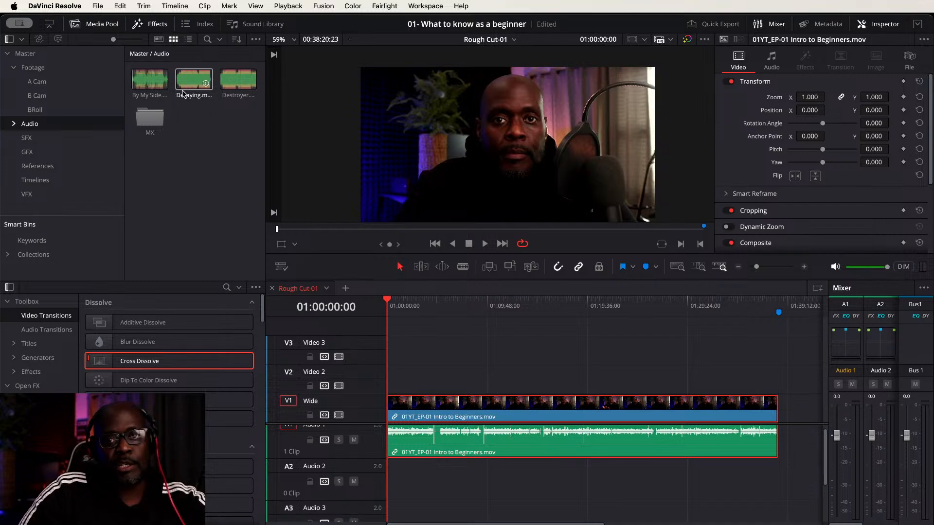
left_click(150, 79)
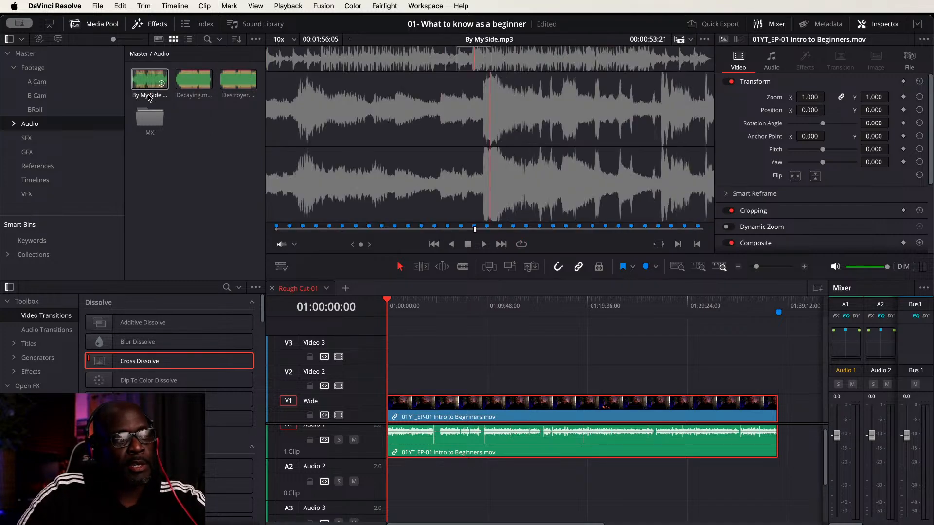
double_click(149, 118)
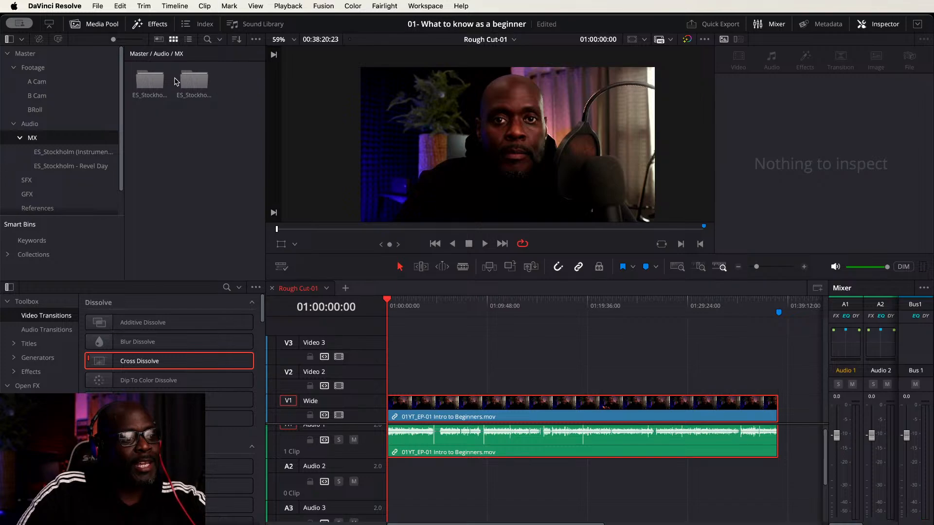
double_click(146, 79)
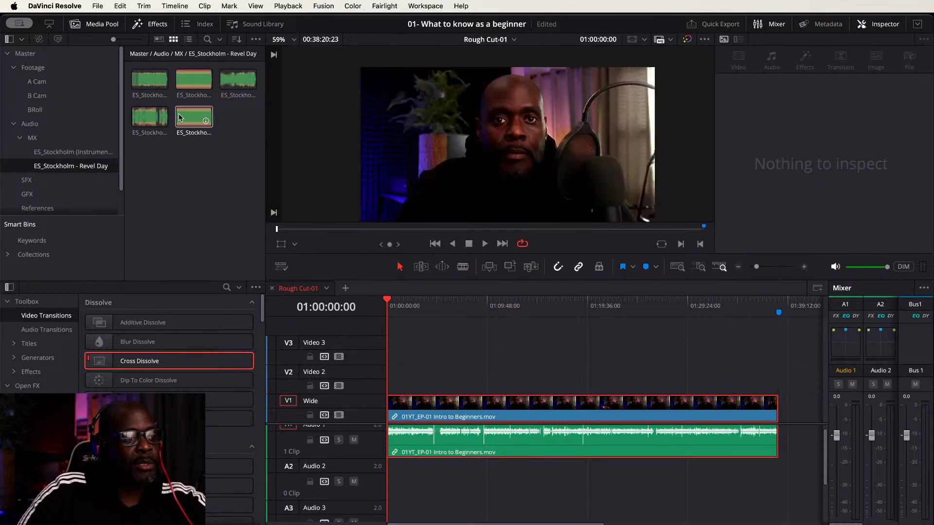
Step: Preview the full ES_Stockholm track and audition its bass, drums and instruments stems
left_click(178, 116)
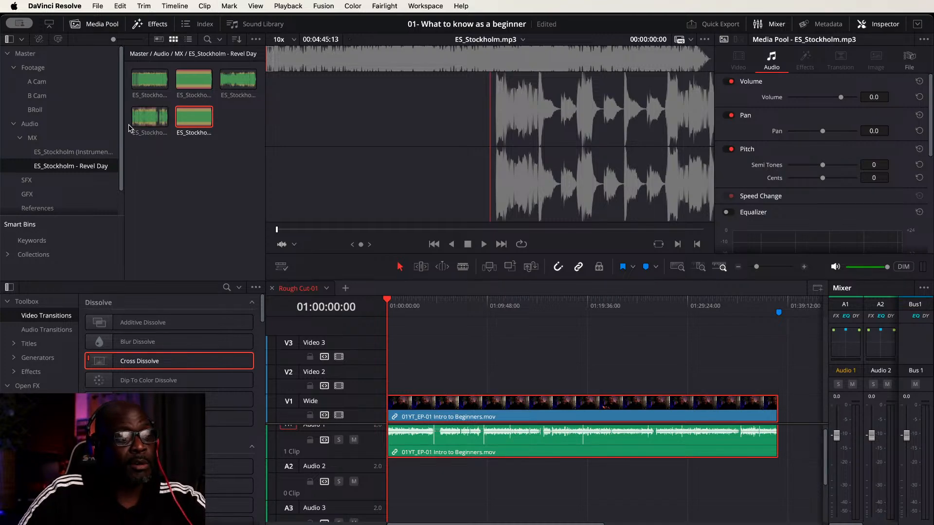
left_click(155, 125)
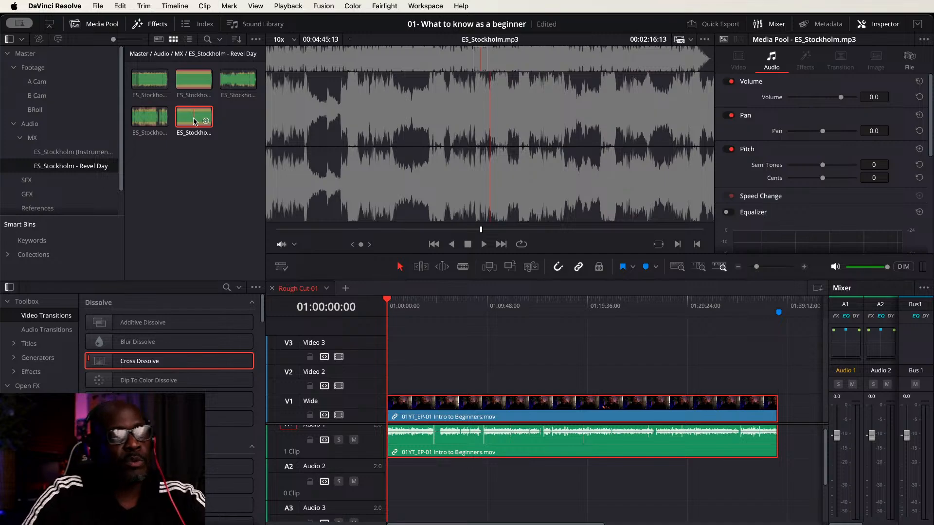
left_click(143, 75)
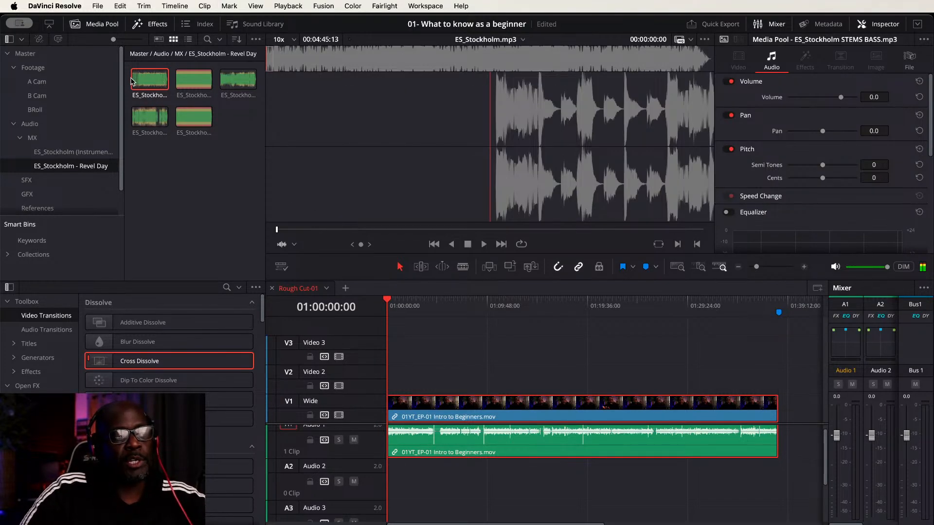
key("space")
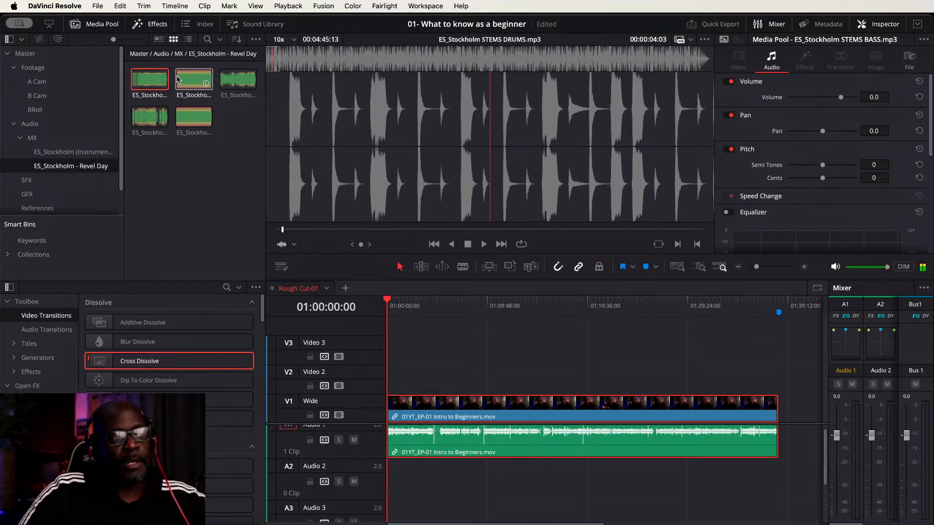
key("space")
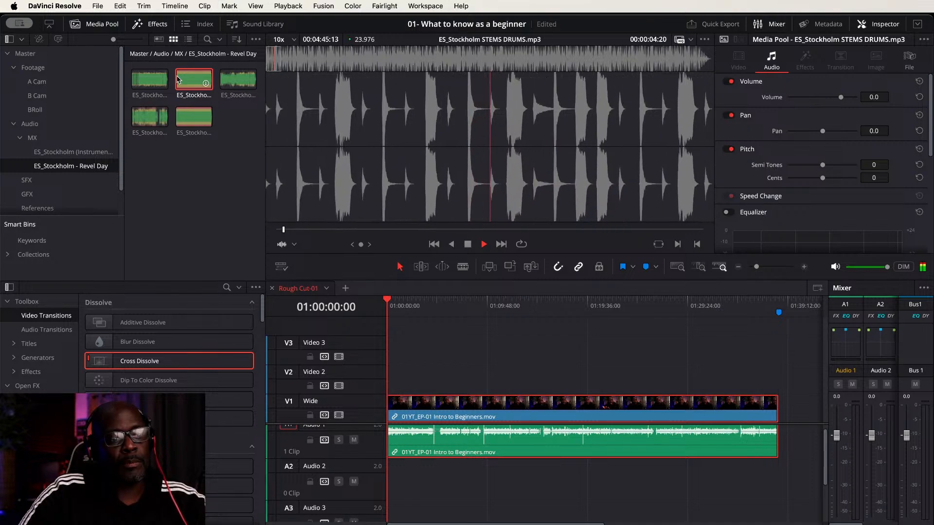
left_click(222, 80)
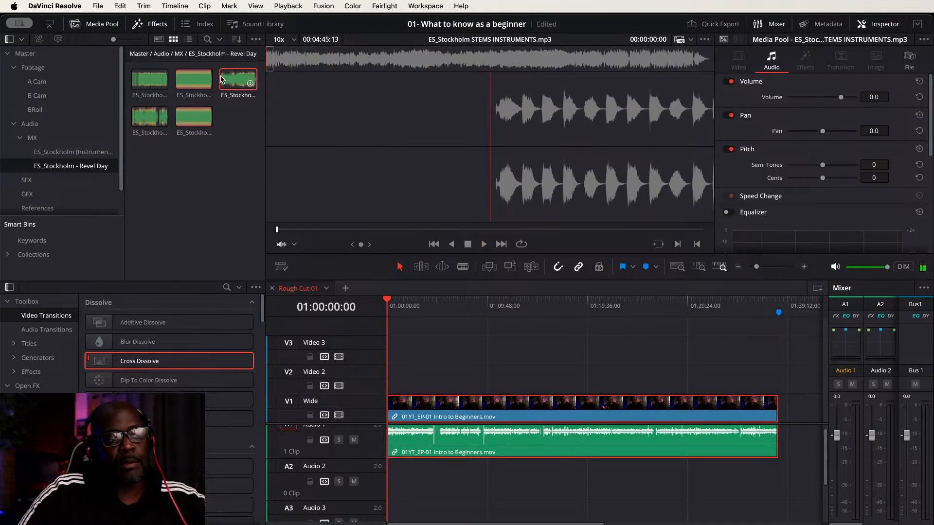
key("space")
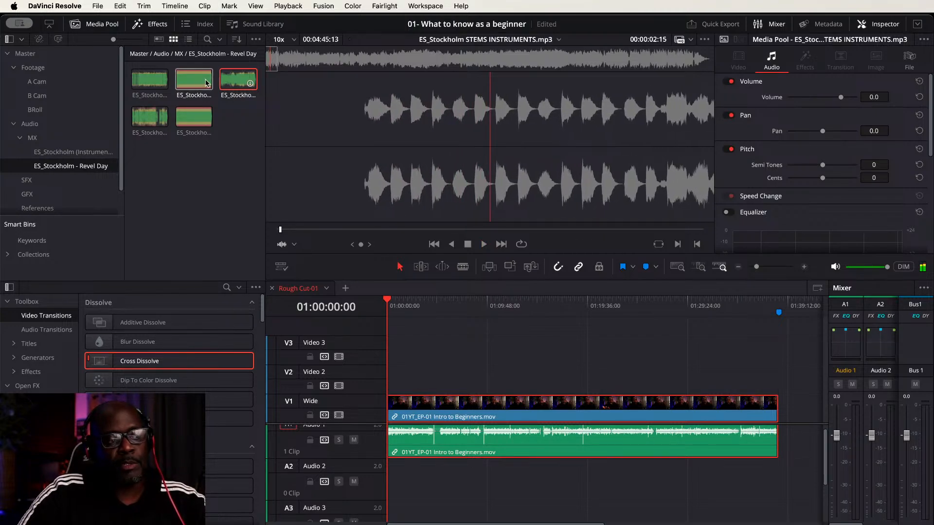
Step: Audition the ES_Stockholm STEMS MELODY track from the Revel Day bin
left_click(134, 116)
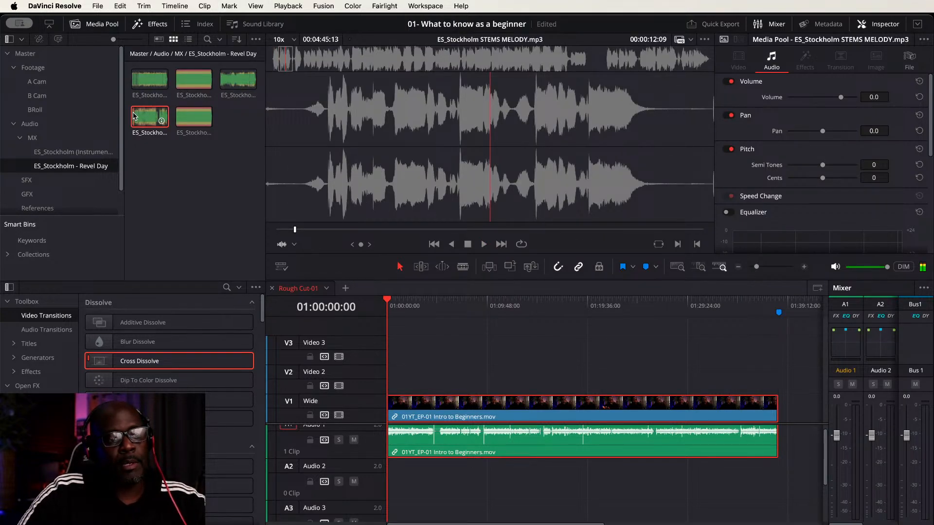
key("space")
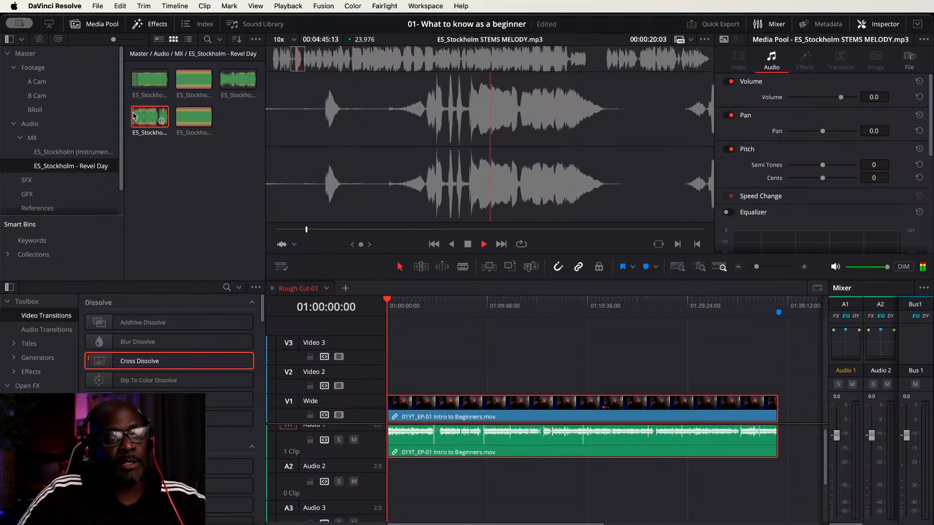
key("space")
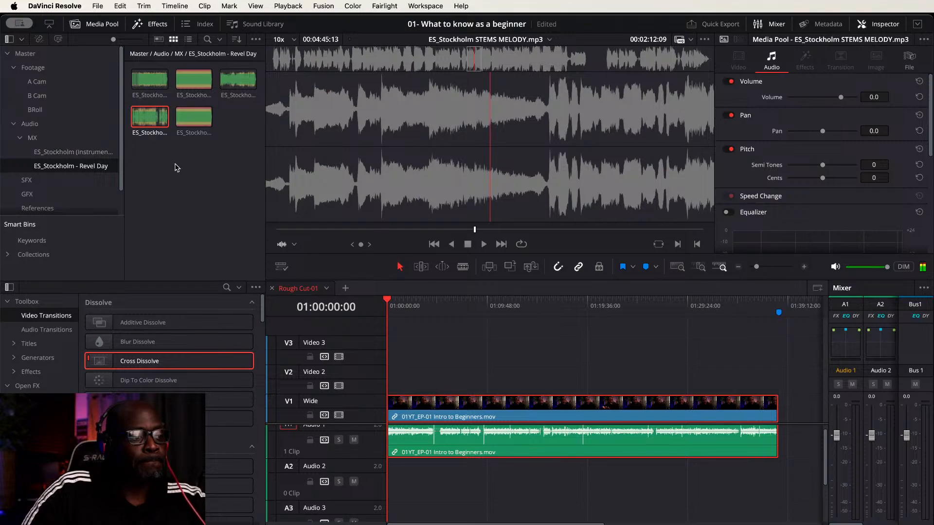
Step: Preview the full ES_Stockholm.mp3 track and place it on the Audio 2 track at the start of the timeline
left_click(198, 169)
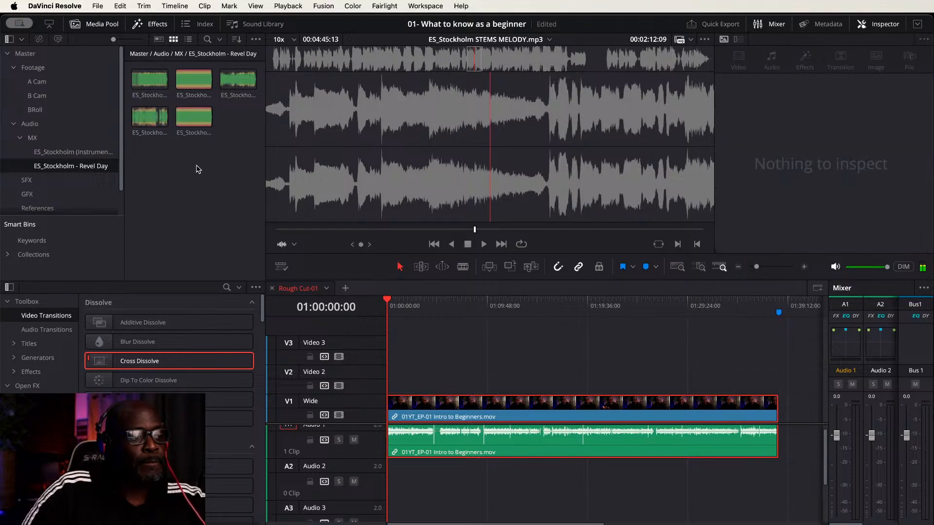
left_click(177, 117)
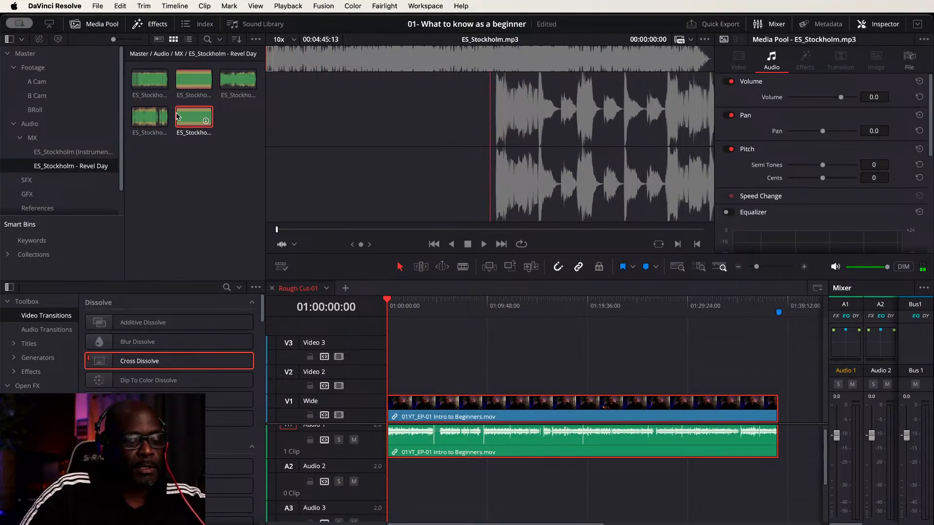
key("space")
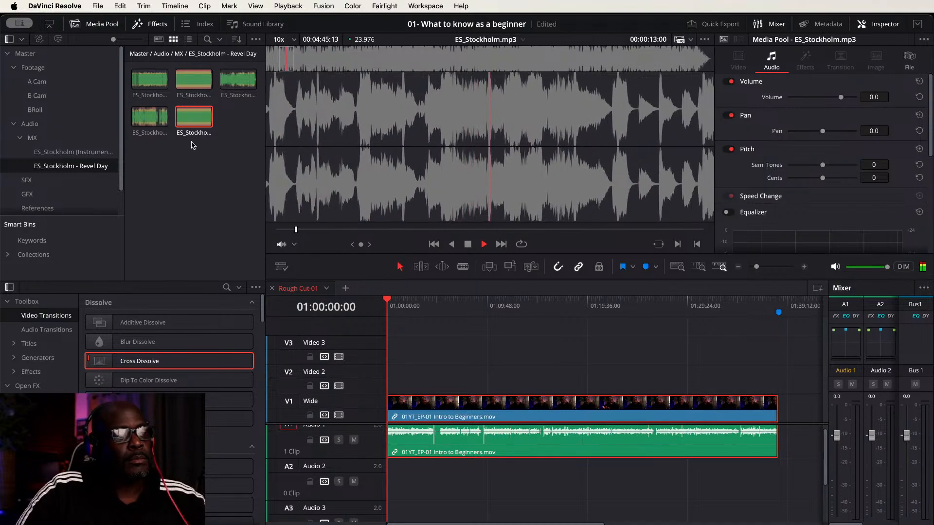
key("space")
left_click_drag(194, 114, 394, 474)
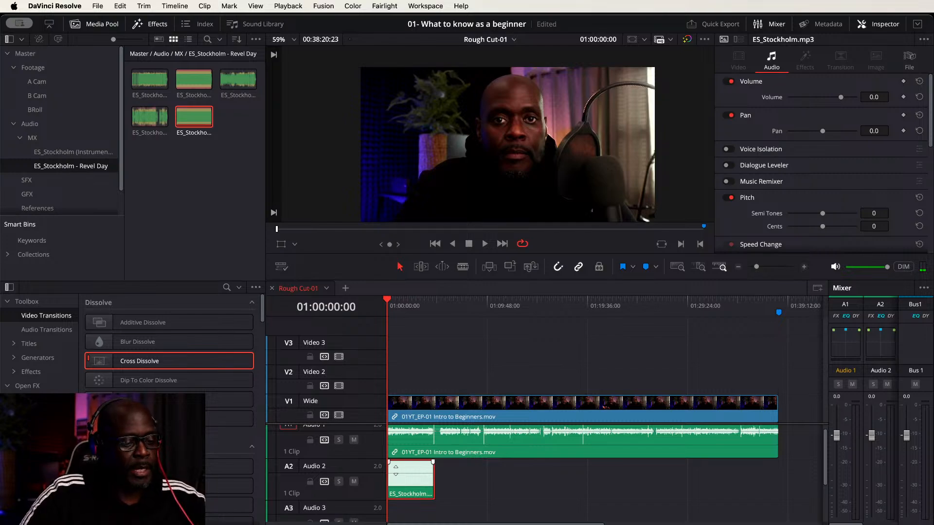
key("shift+z")
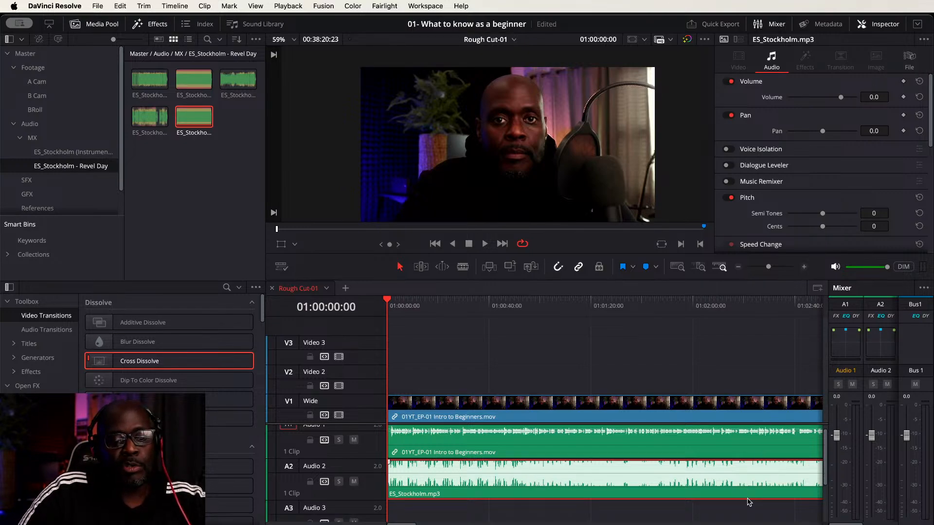
Step: Examine the video and audio properties of the 01YT_EP-01 Intro to Beginners.mov clip on the Wide track
left_click(820, 86)
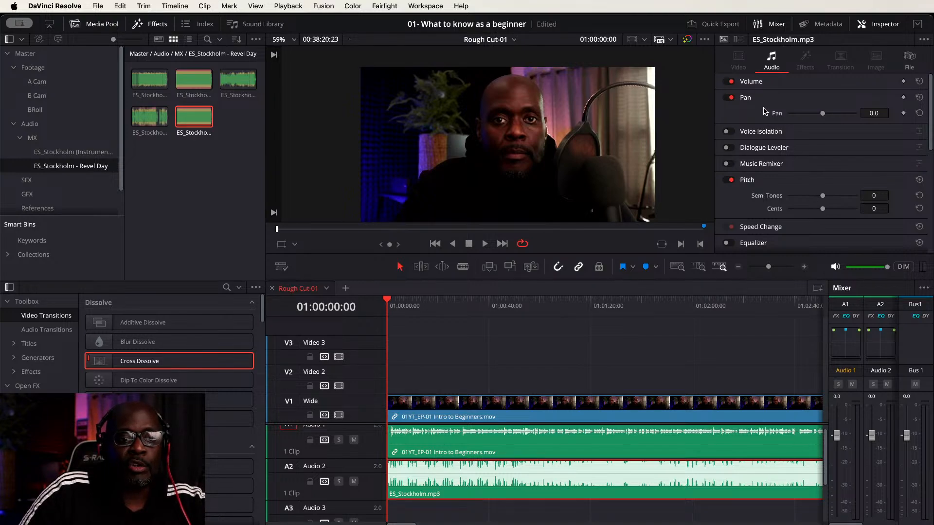
left_click(741, 417)
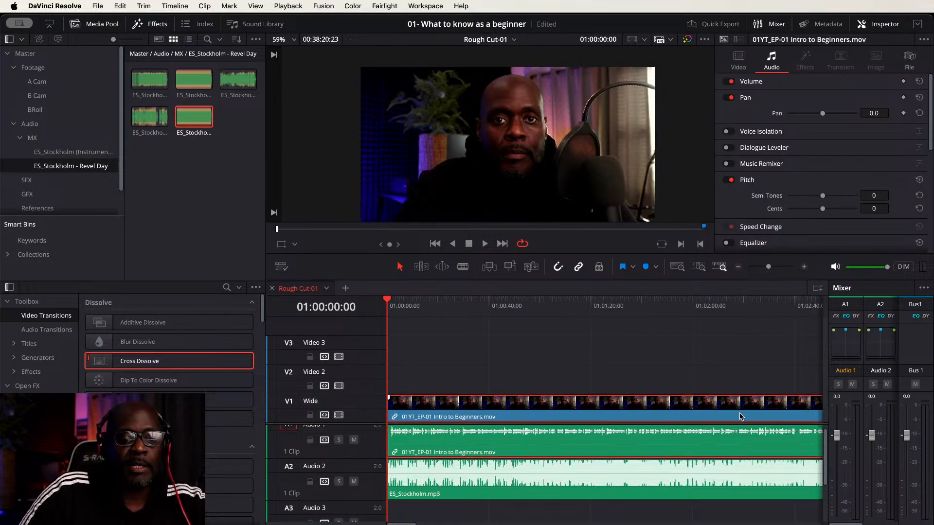
left_click(739, 60)
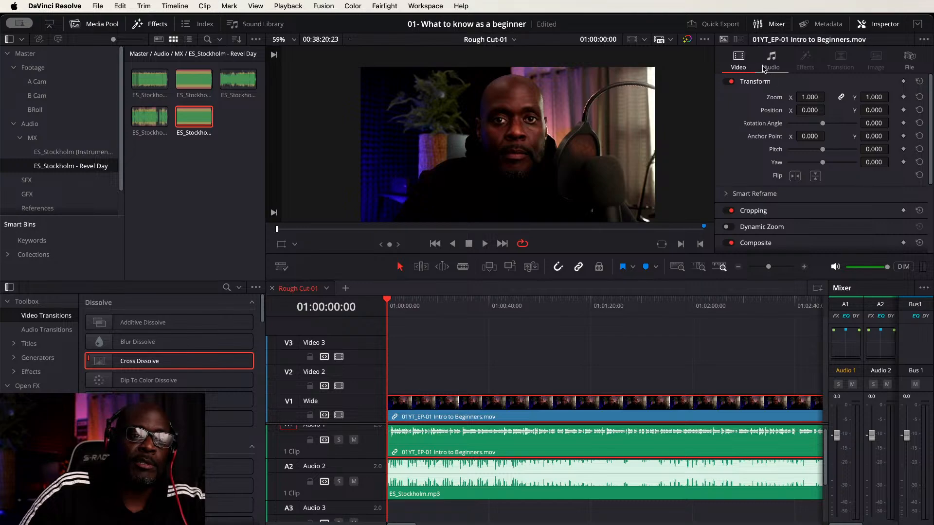
left_click(773, 59)
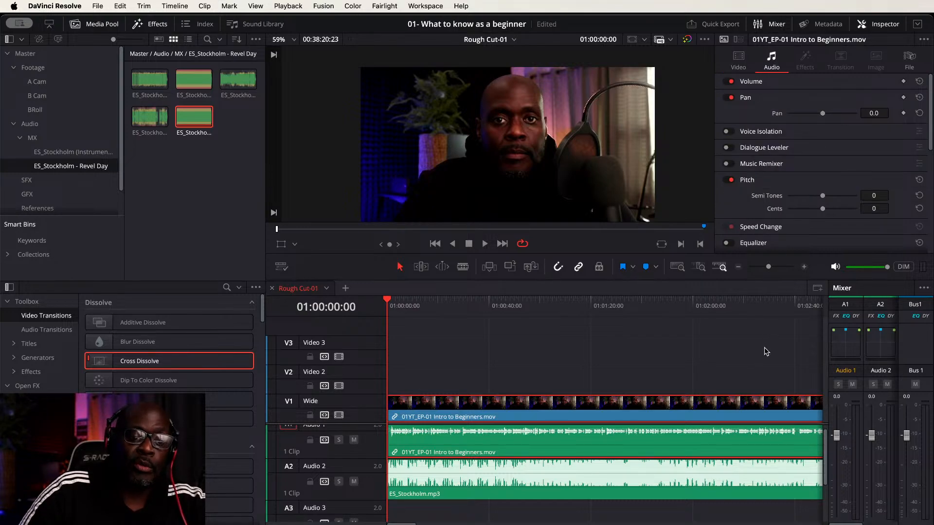
Step: Set the volume of the ES_Stockholm.mp3 clip on Audio 2 to -15
left_click(724, 494)
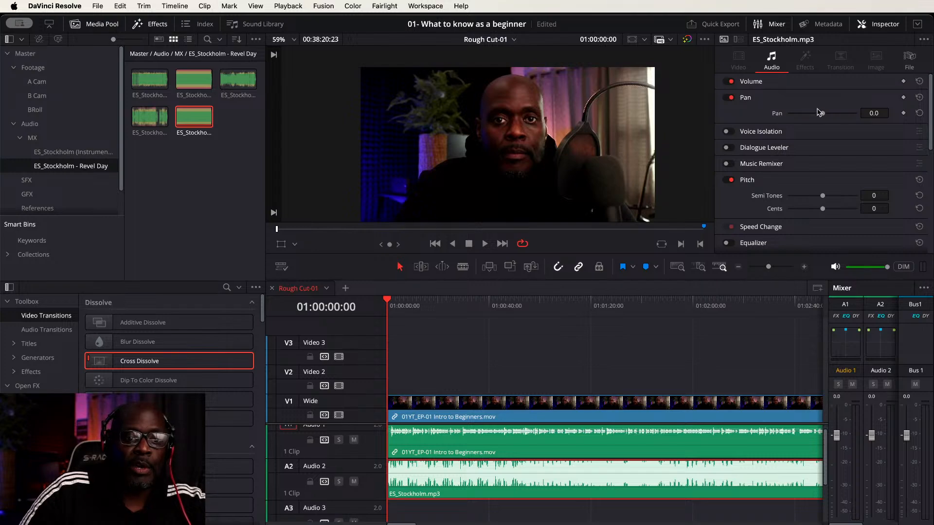
left_click(757, 83)
left_click(875, 97)
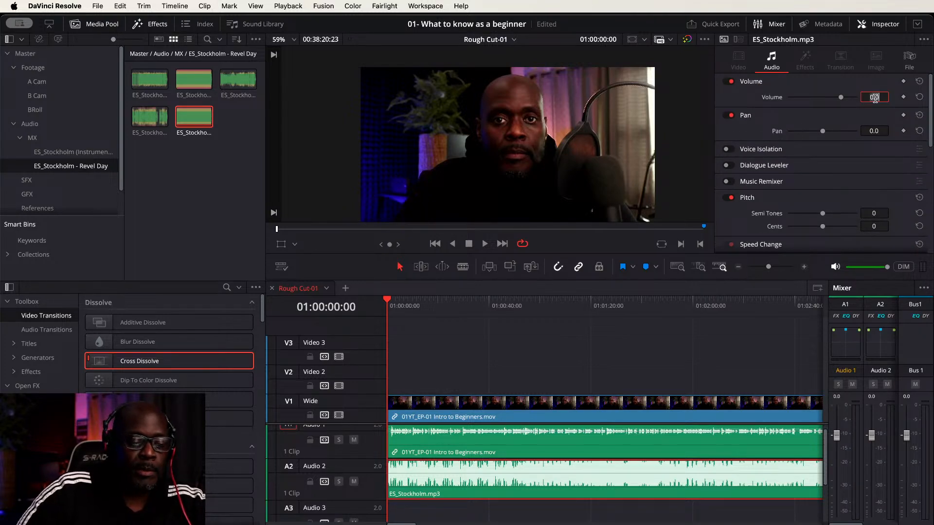
type("-15")
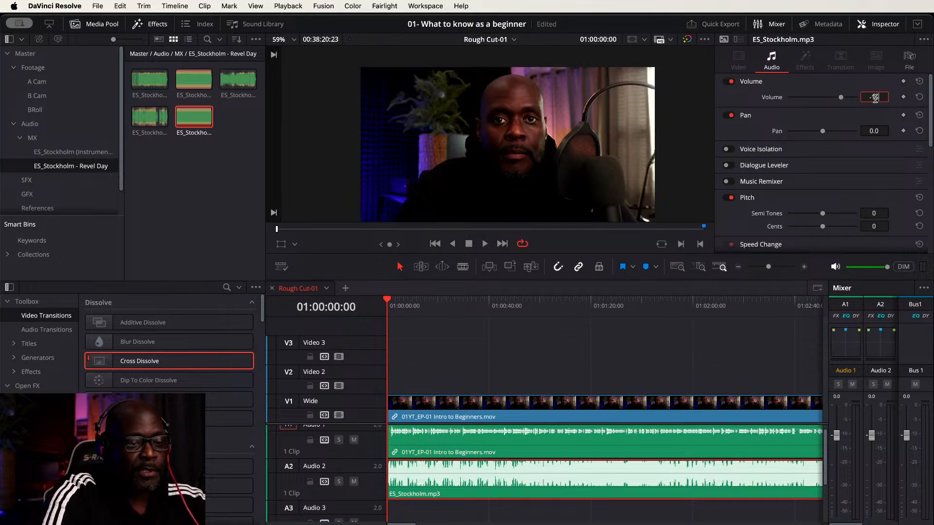
key("Return")
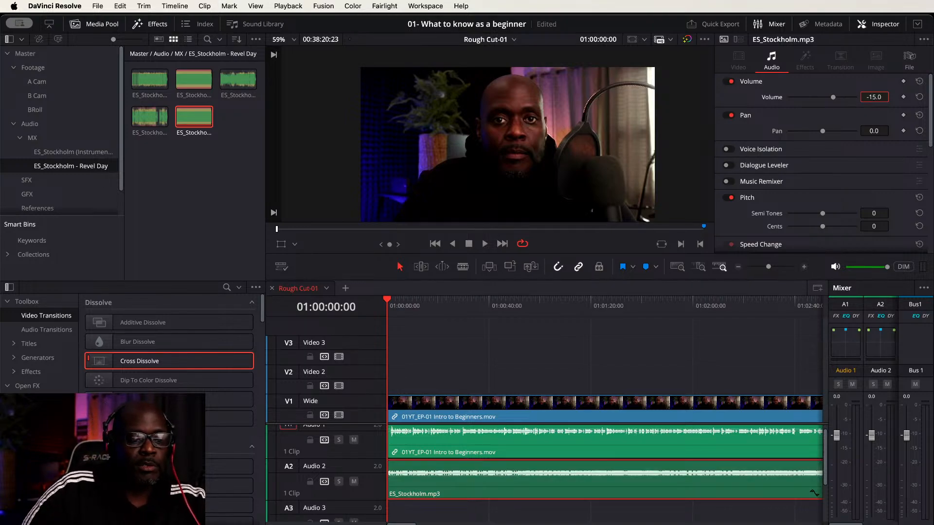
Step: Play the timeline and lower the ES_Stockholm.mp3 clip's volume to about -29.5 while listening to it under the speech
left_click(647, 488)
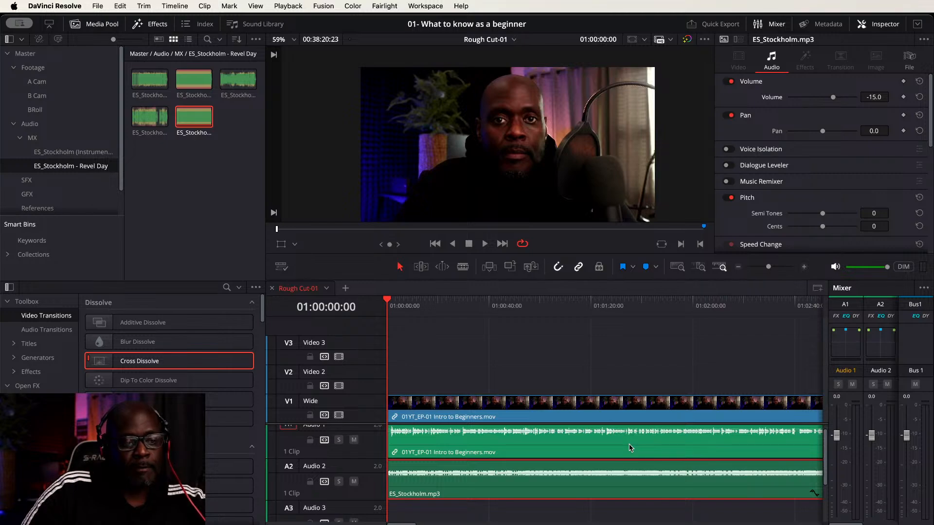
key("space")
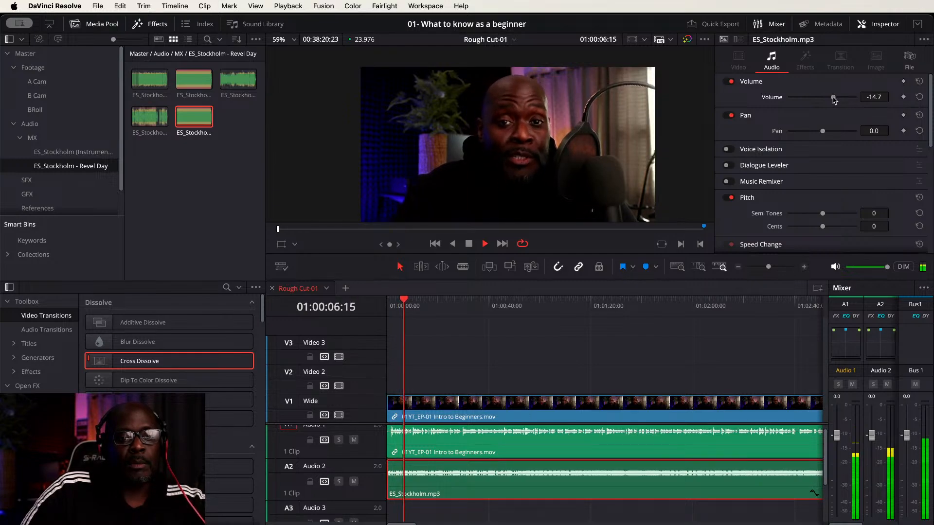
left_click_drag(833, 100, 830, 99)
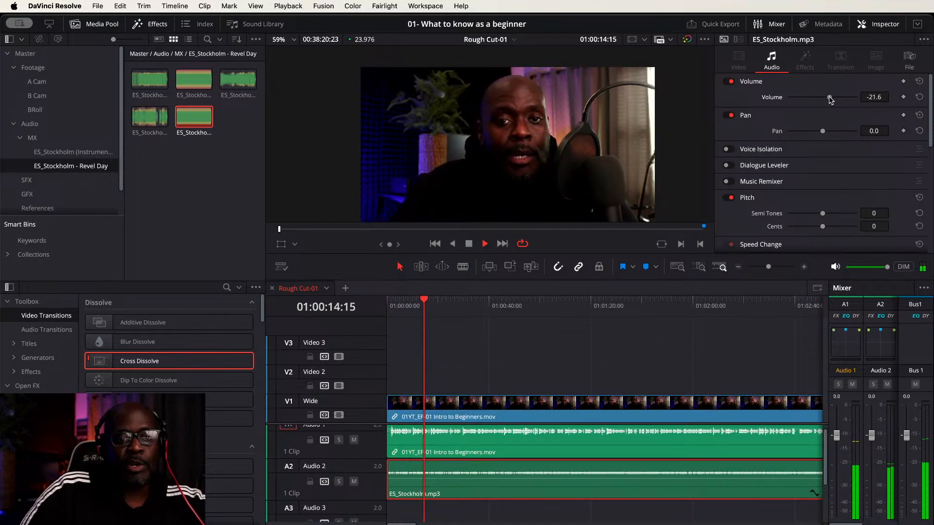
left_click_drag(830, 100, 825, 99)
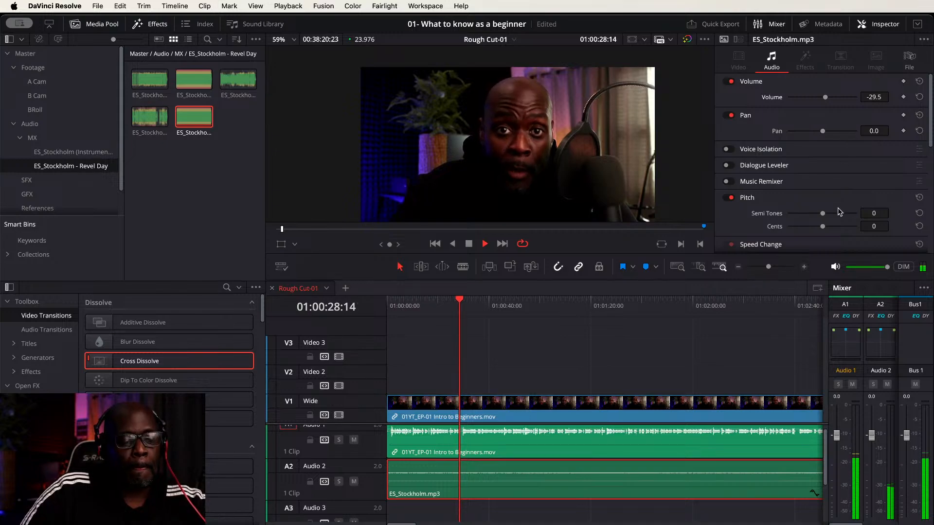
key("space")
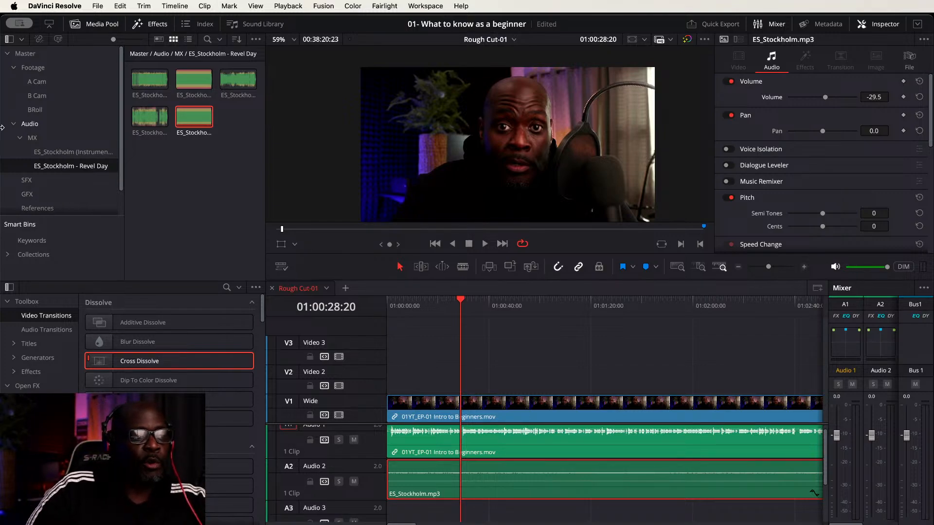
Step: Flag the ES_Stockholm.mp3 clip yellow and open the ES_Stockholm (Instrumental Version) - Revel Day bin
key("g")
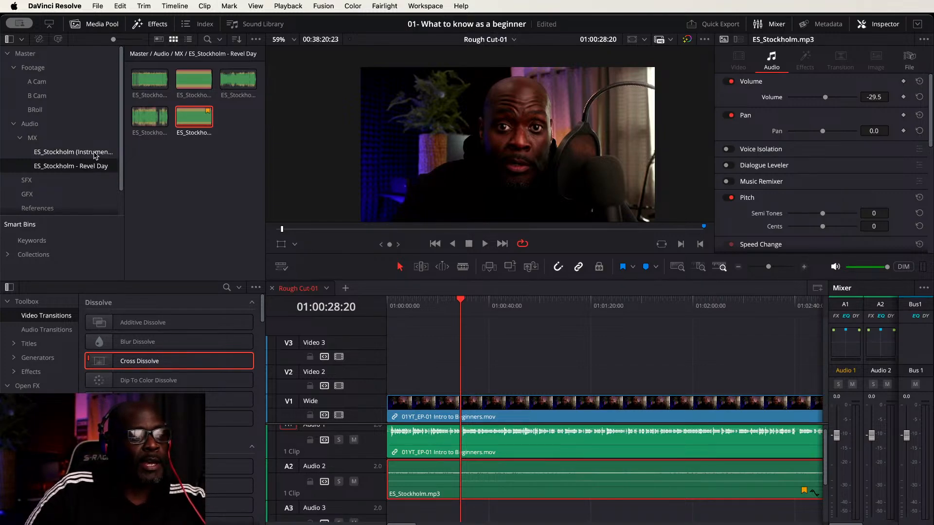
left_click(95, 153)
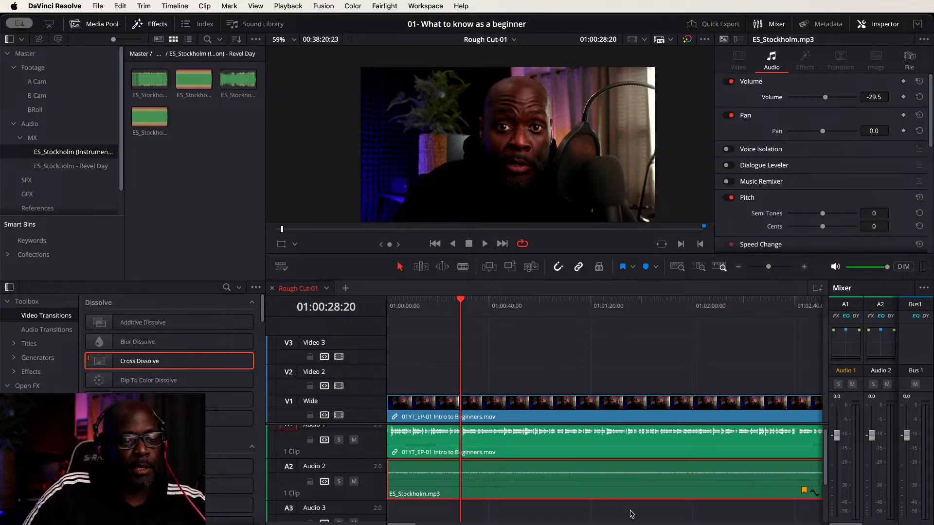
Step: Replace the ES_Stockholm.mp3 clip on Audio 2 with ES_Stockholm (Instrumental Version).mp3, starting at the beginning of the timeline
left_click_drag(630, 514, 601, 444)
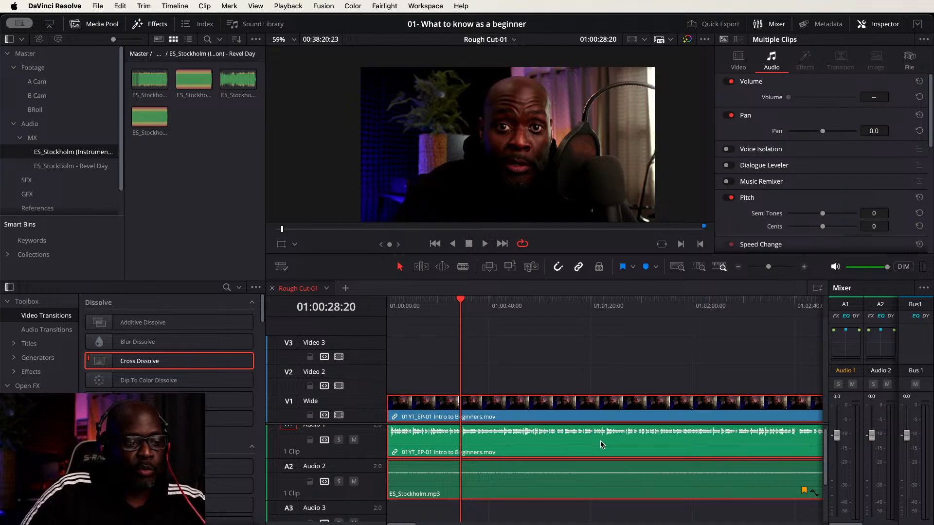
scroll(652, 438, "down", 2)
scroll(663, 467, "up", 3)
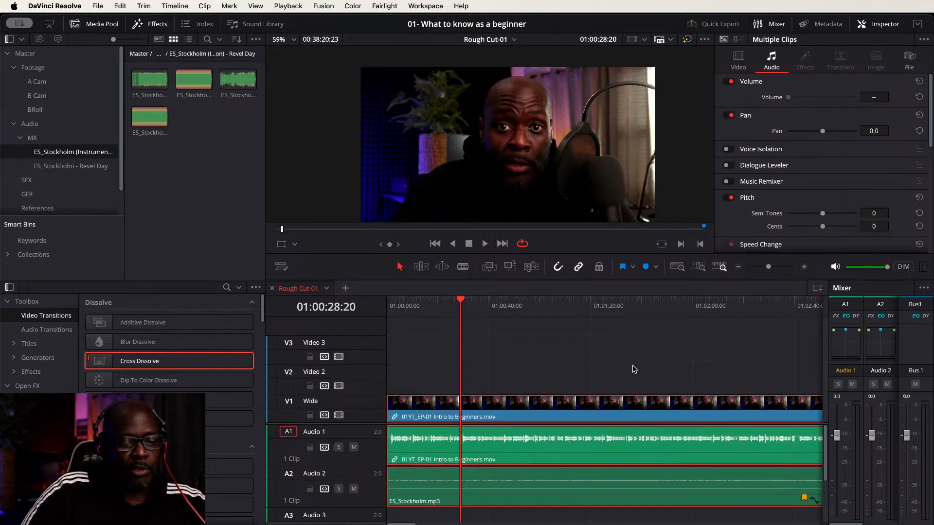
left_click(657, 484)
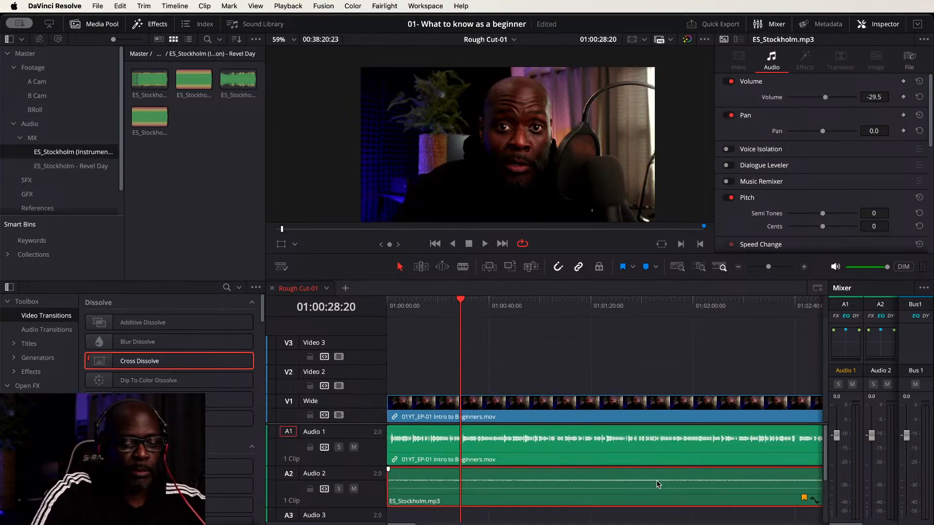
key("Delete")
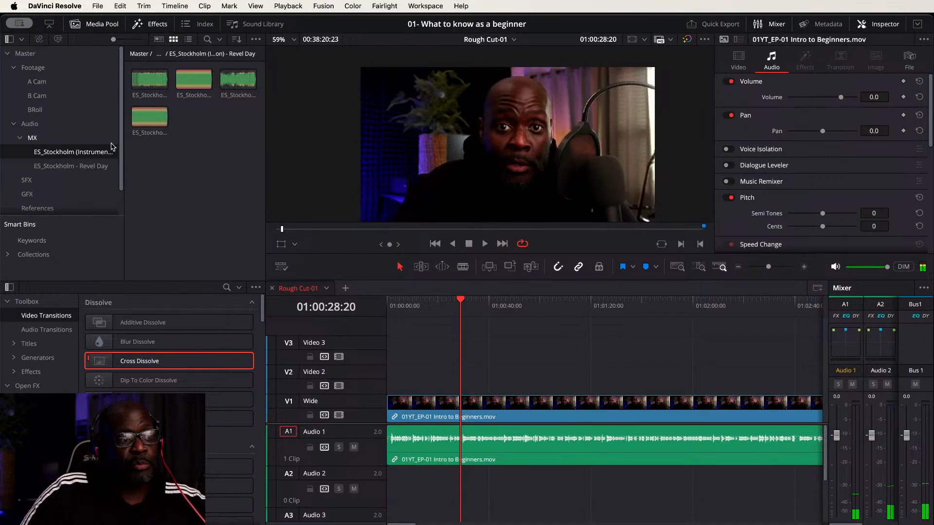
left_click(134, 118)
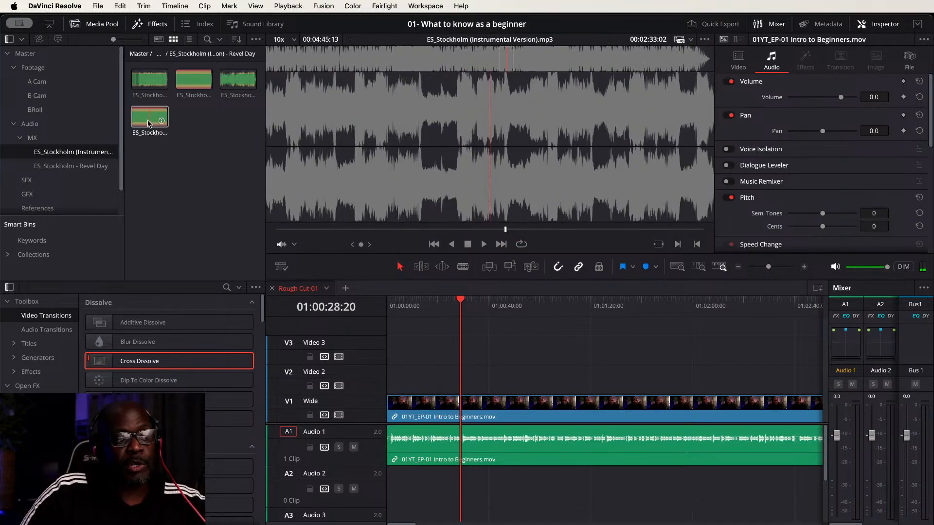
left_click_drag(134, 118, 527, 486)
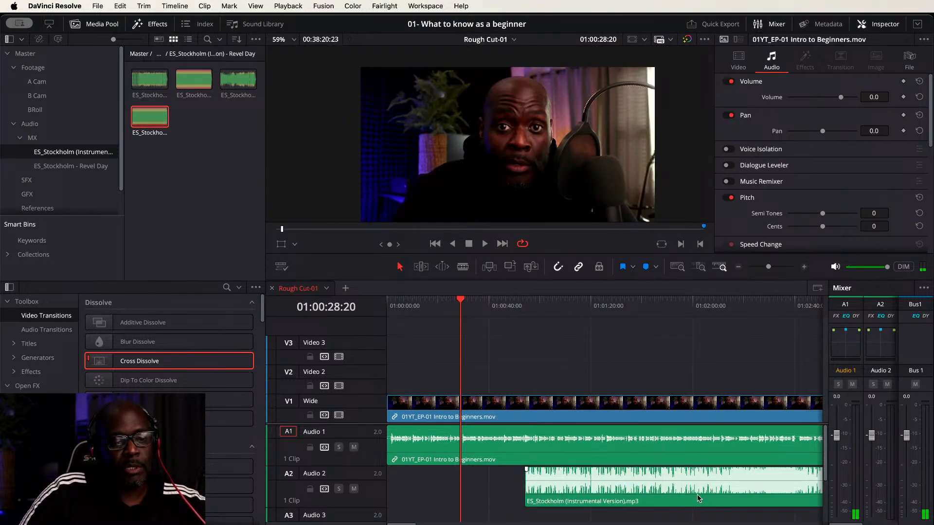
left_click_drag(699, 504, 454, 507)
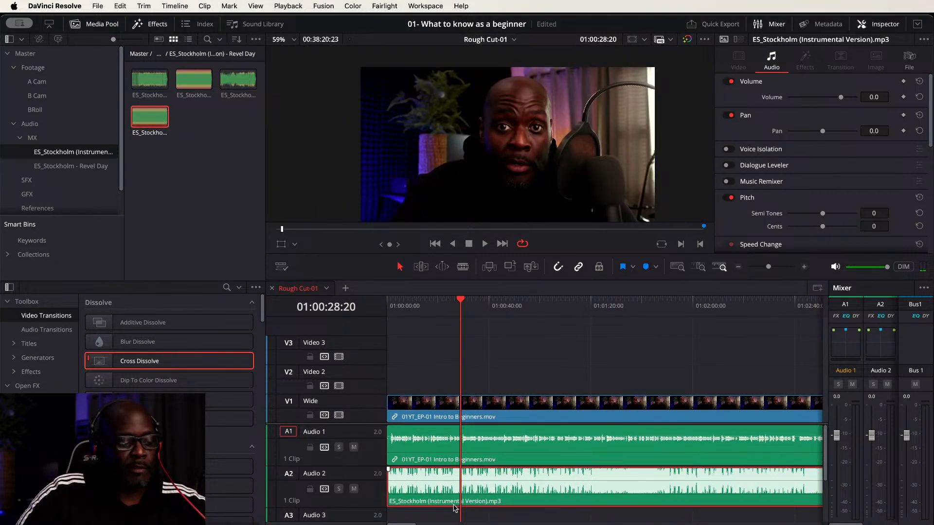
Step: Flag the ES_Stockholm (Instrumental Version).mp3 clip pink and save the project
key("Home")
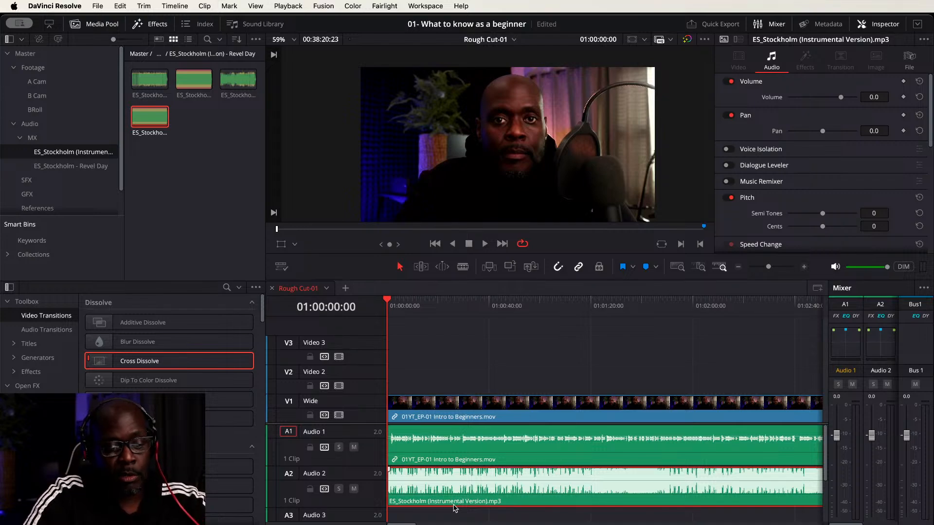
key("g")
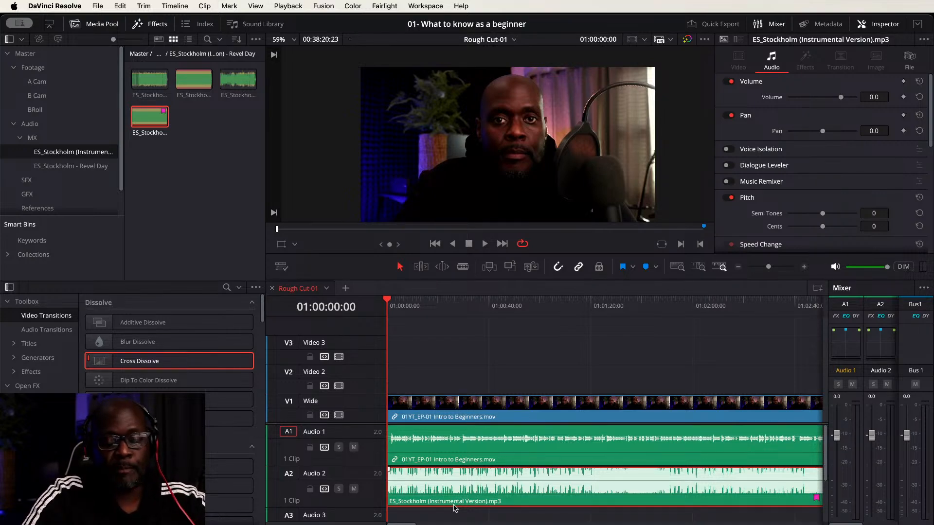
key("super+s")
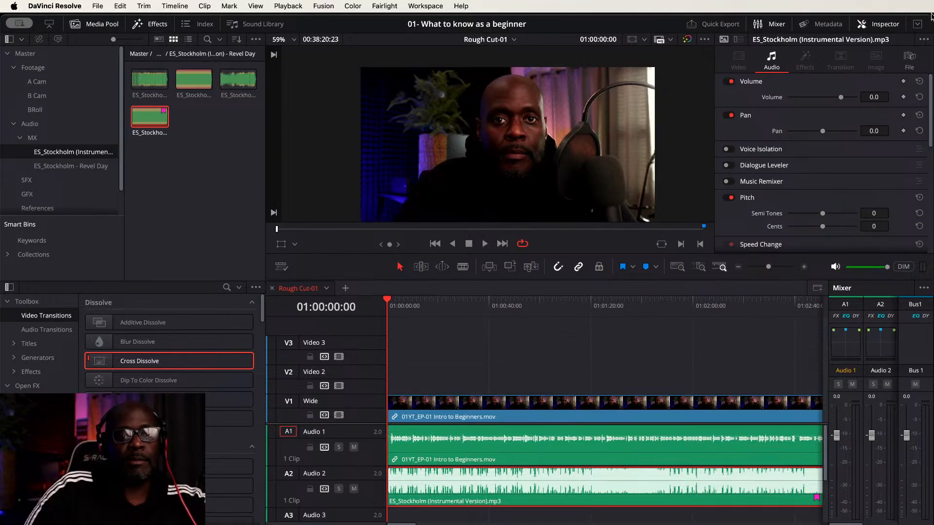
Step: Shrink the application window slightly and reposition it so the page navigation bar is on screen
left_click_drag(930, 17, 905, 30)
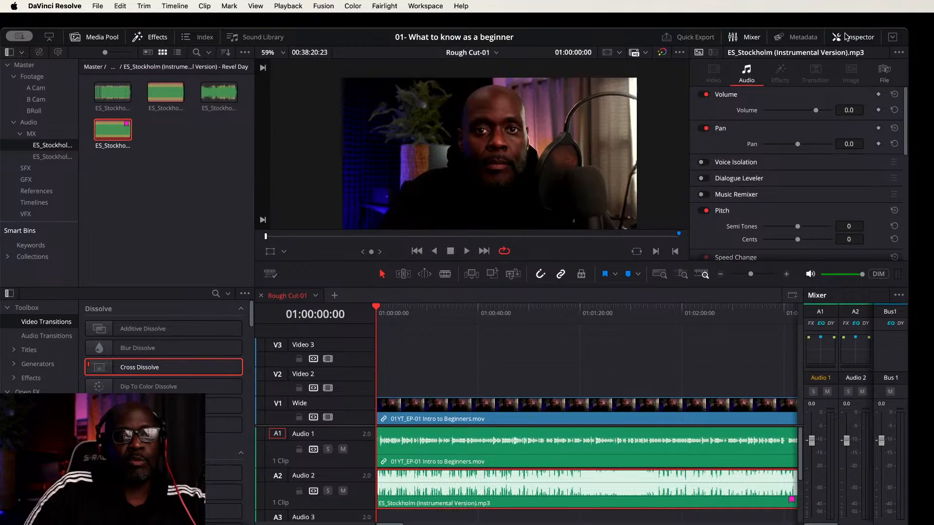
left_click_drag(633, 37, 639, 28)
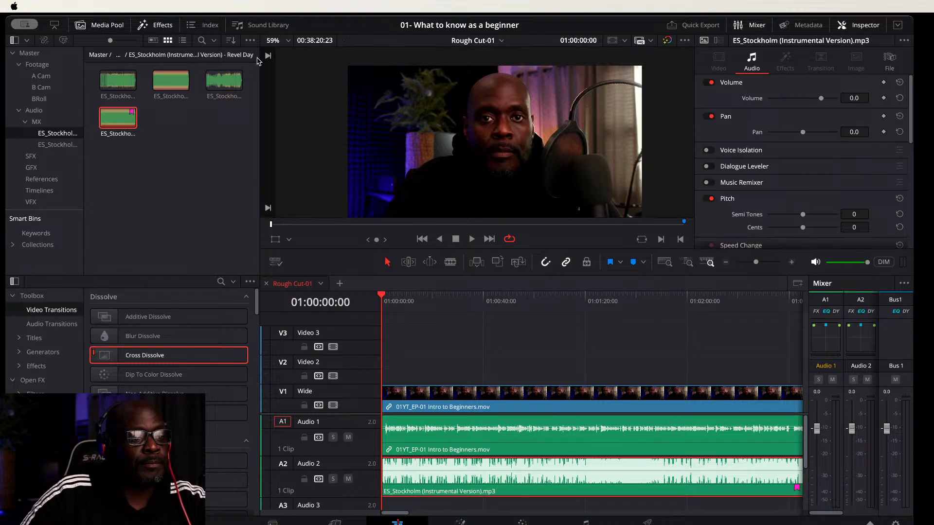
Step: Play the rough cut from the start and lower the ES_Stockholm (Instrumental Version).mp3 clip's volume to -26.6 during playback
left_click(516, 341)
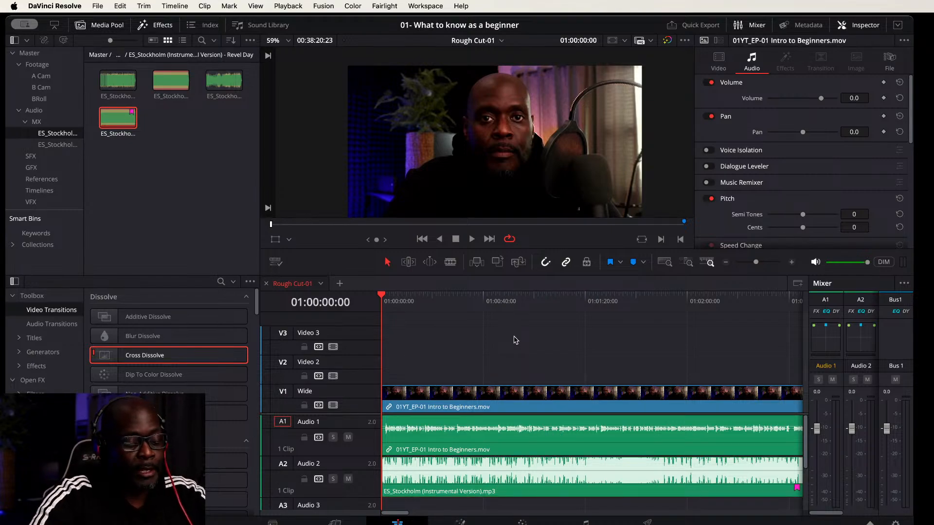
key("space")
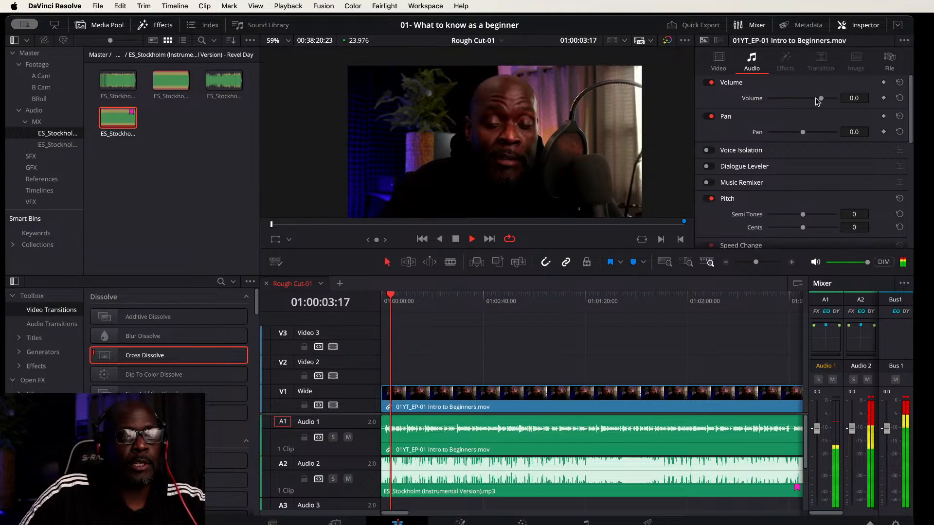
left_click(726, 484)
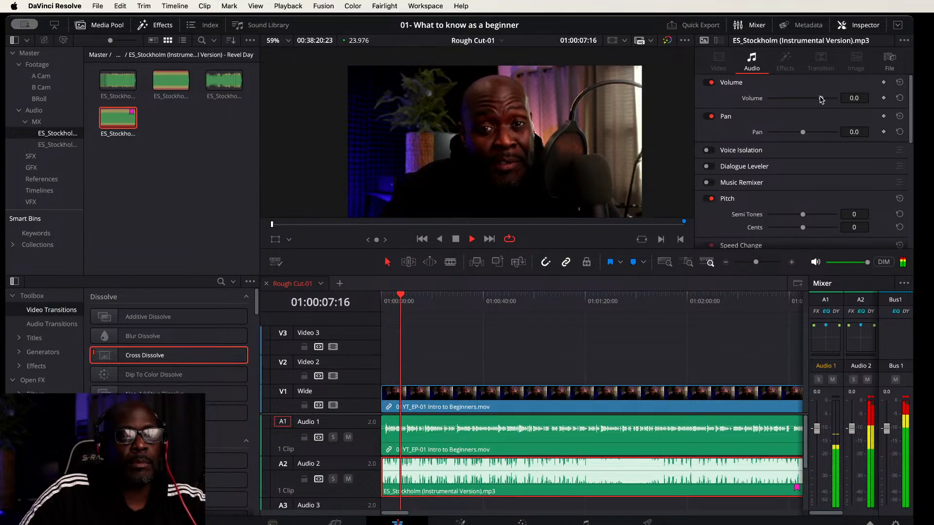
mouse_move(821, 100)
left_mouse_down()
mouse_move(796, 101)
mouse_move(806, 101)
left_mouse_up()
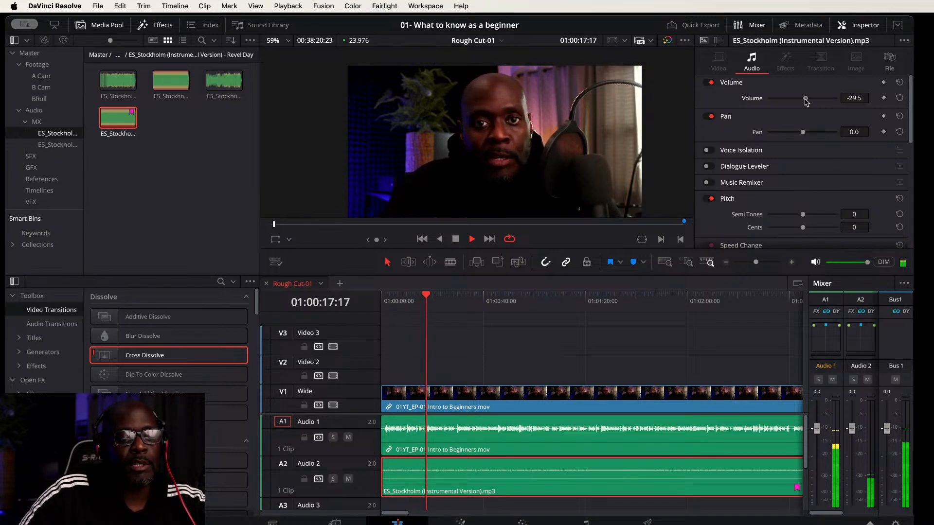
left_click_drag(805, 102, 806, 102)
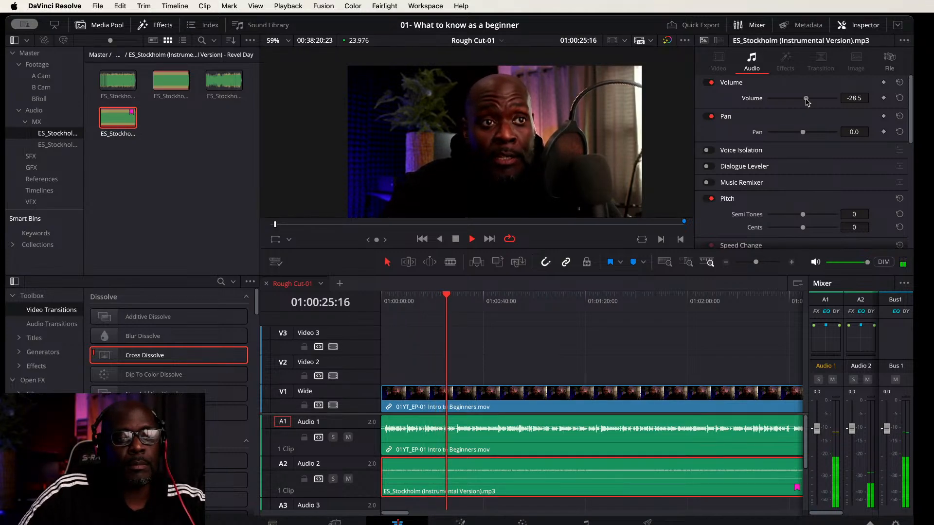
left_click_drag(806, 99, 807, 99)
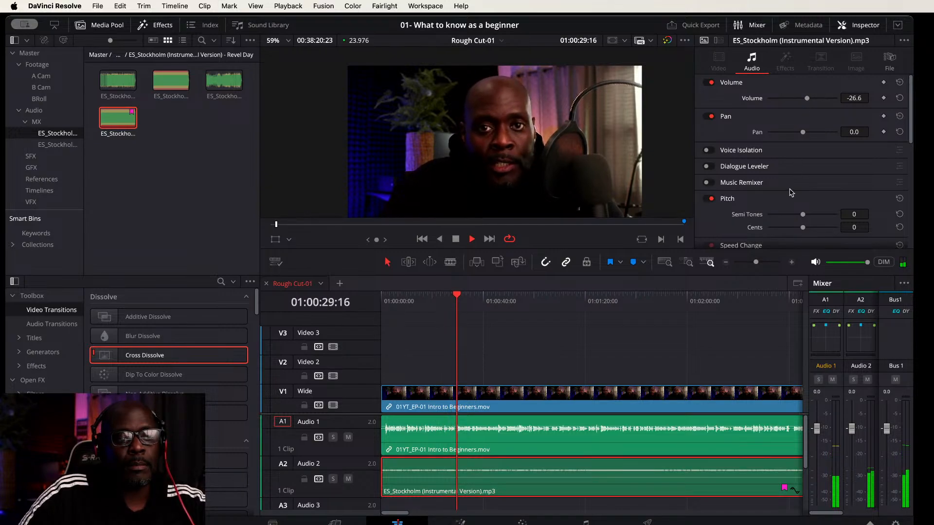
key("space")
Step: Normalize the 01YT_EP-01 Intro to Beginners.mov audio using ITU-R BS.1770-4, with target level -2.0 dBTP and target loudness -23 LKFS
left_click(683, 444)
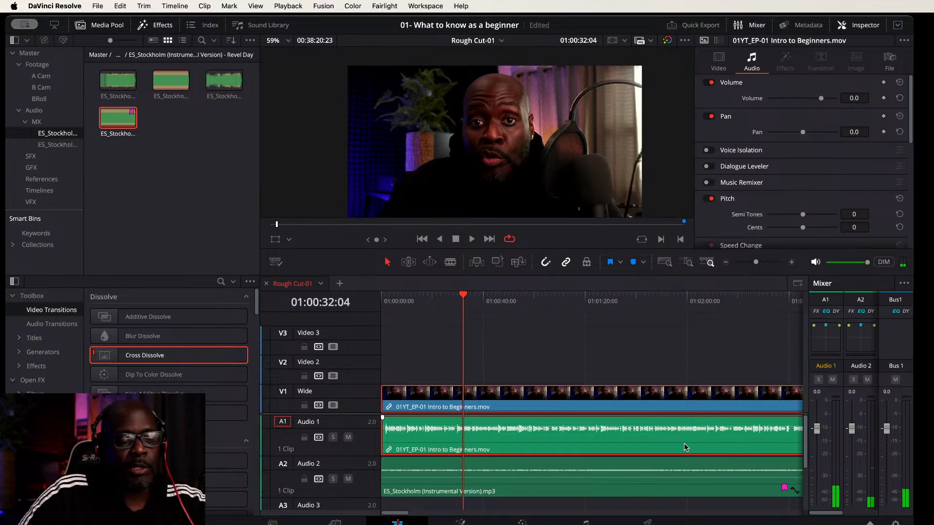
key("shift+z")
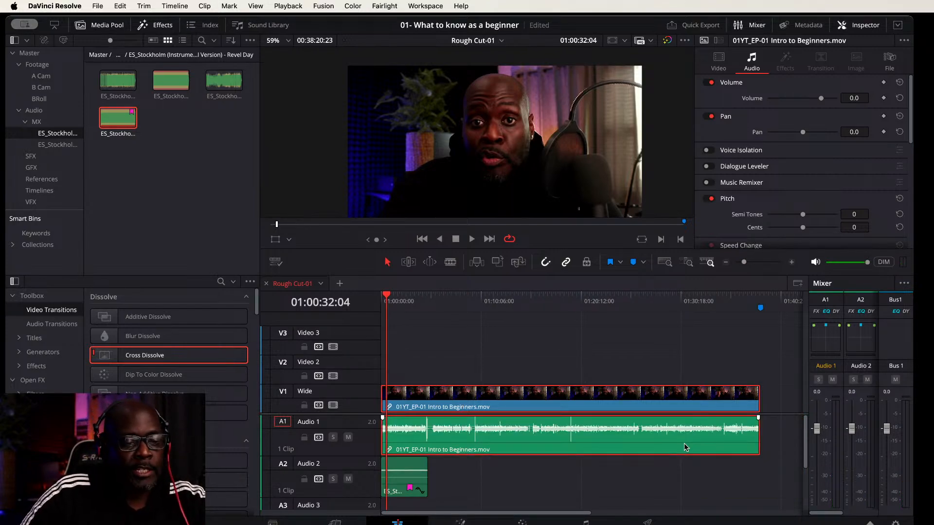
right_click(684, 443)
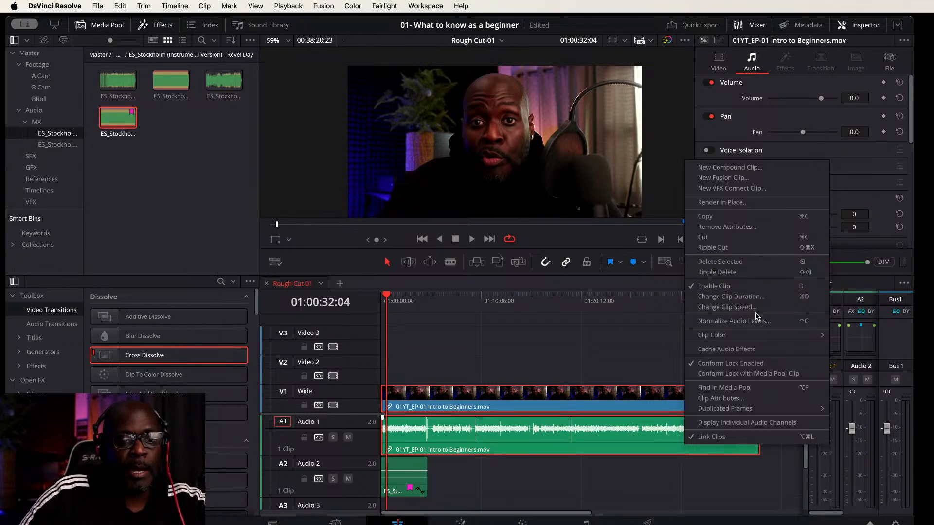
left_click(736, 323)
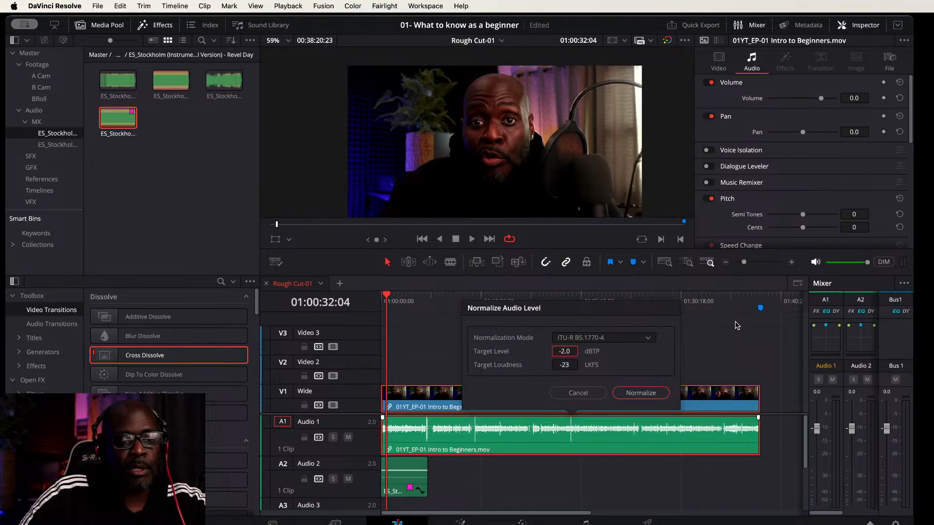
left_click(645, 397)
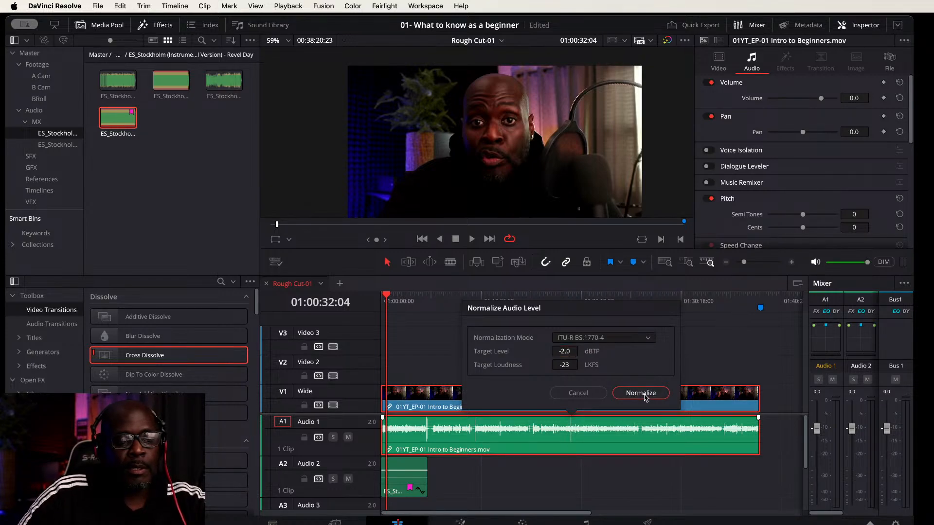
left_click(641, 393)
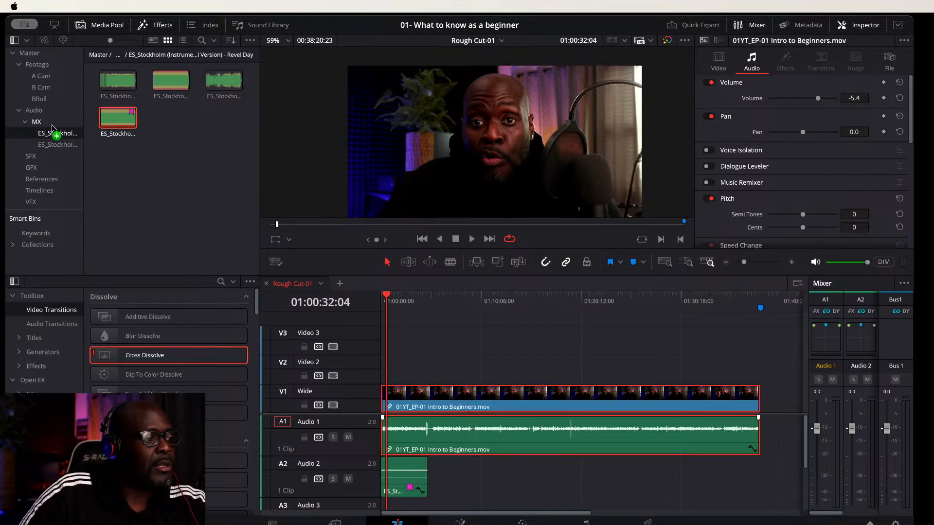
Step: Import the ES_By My Side - Mizlo folder into the MX bin and place By My Side.mp3 on Audio 3 at the timeline's beginning
left_click_drag(54, 133, 36, 121)
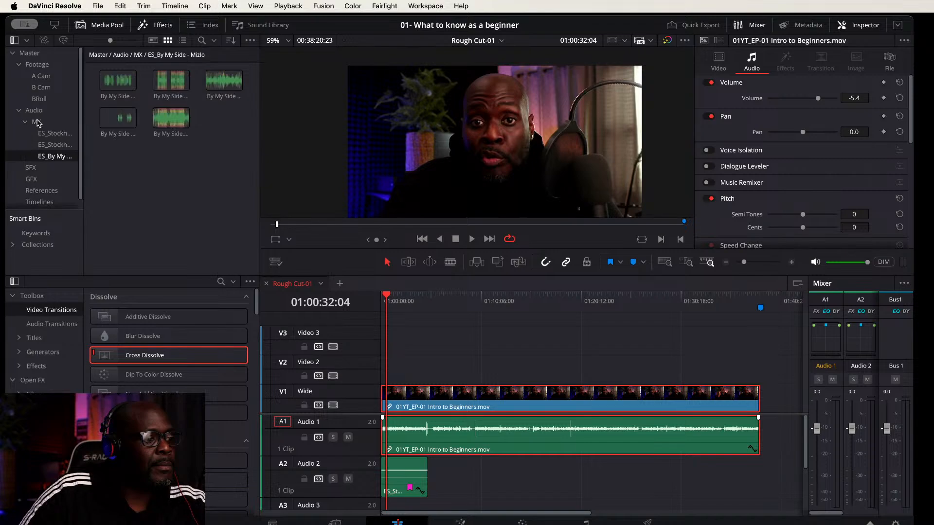
left_click(171, 118)
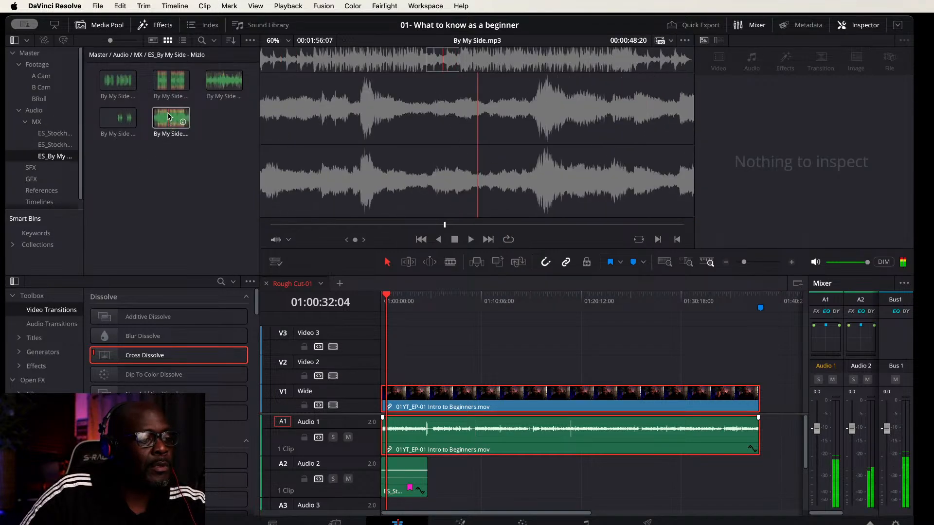
left_click_drag(171, 118, 489, 483)
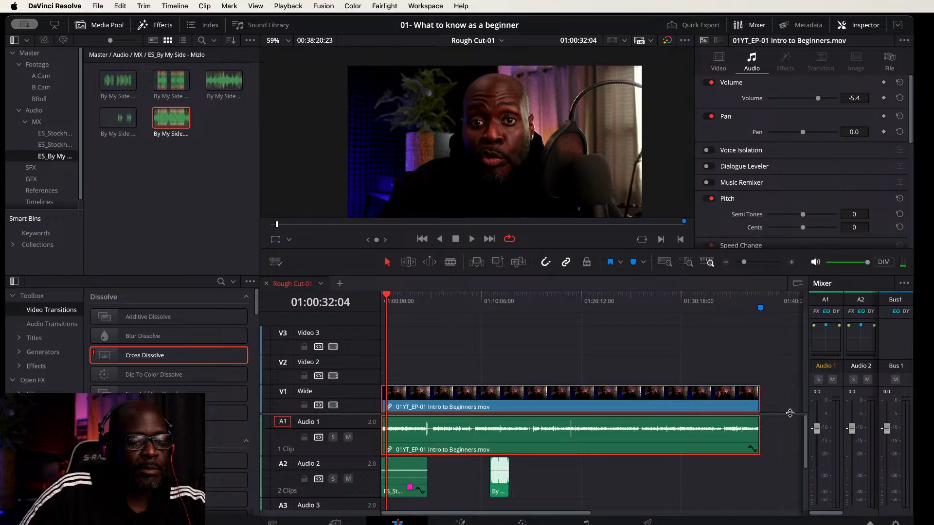
scroll(778, 369, "down", 3)
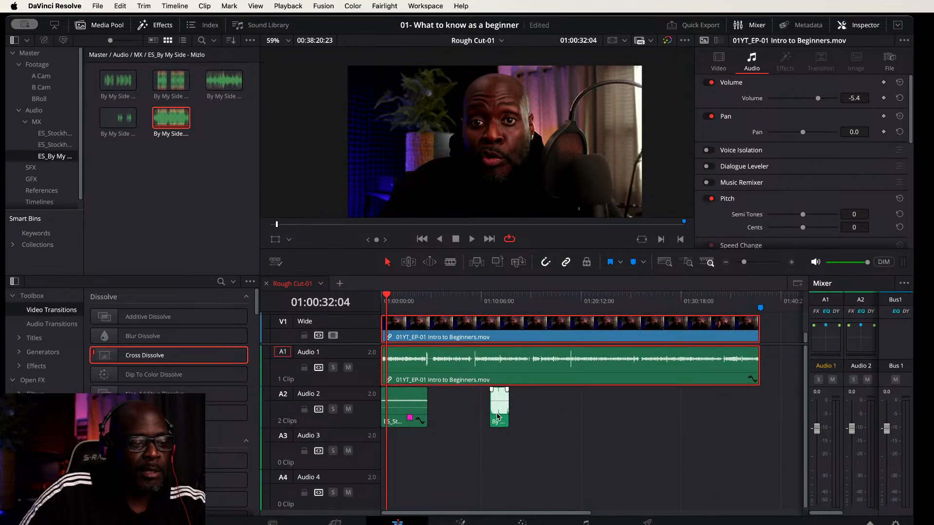
left_click_drag(492, 425, 393, 467)
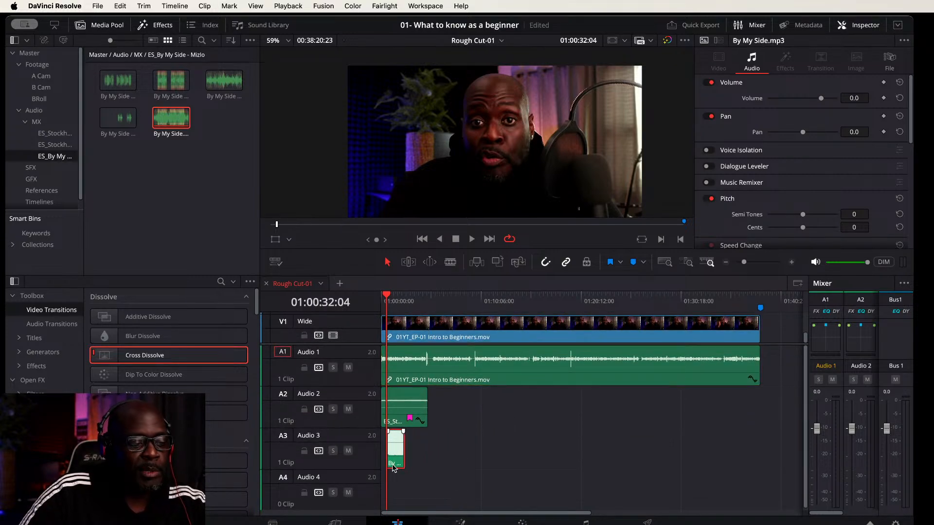
key("shift+z")
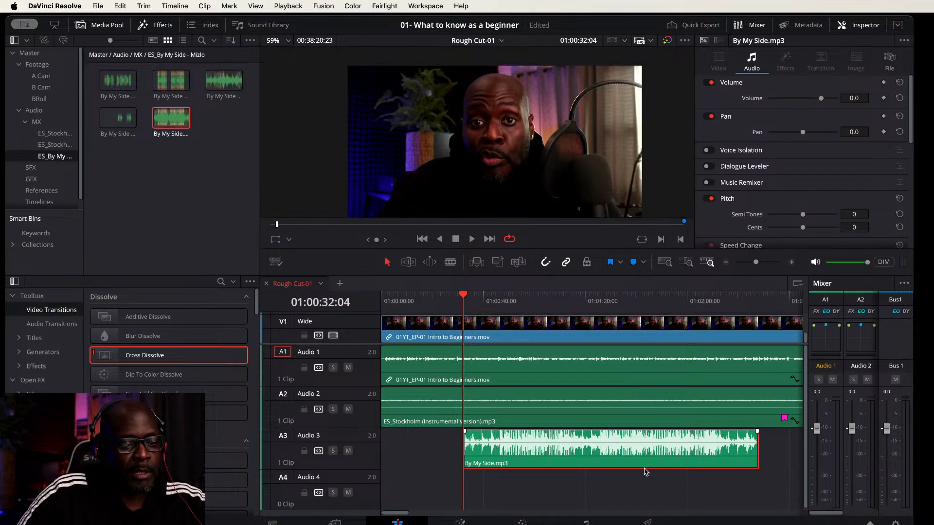
left_click_drag(647, 465, 497, 455)
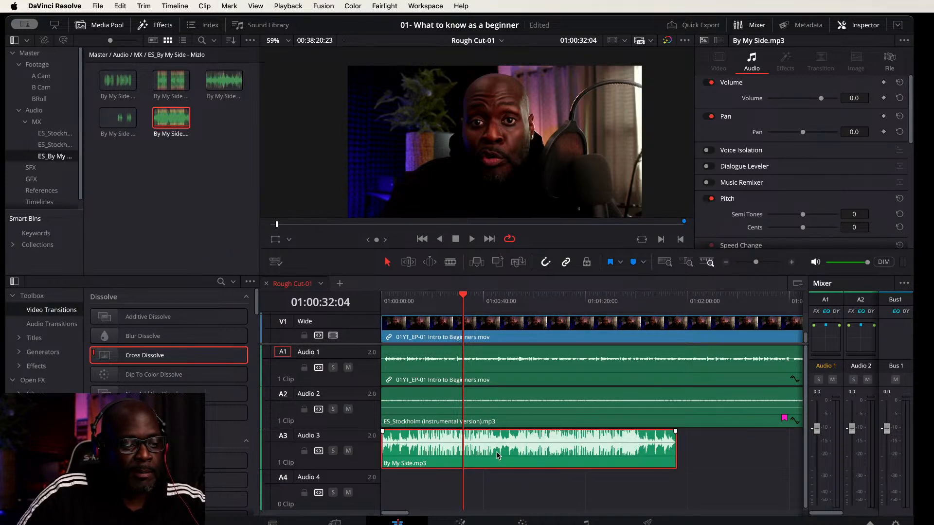
Step: Disable the ES_Stockholm (Instrumental Version).mp3 clip on Audio 2 and return the playhead to the timeline's beginning
left_click(562, 419)
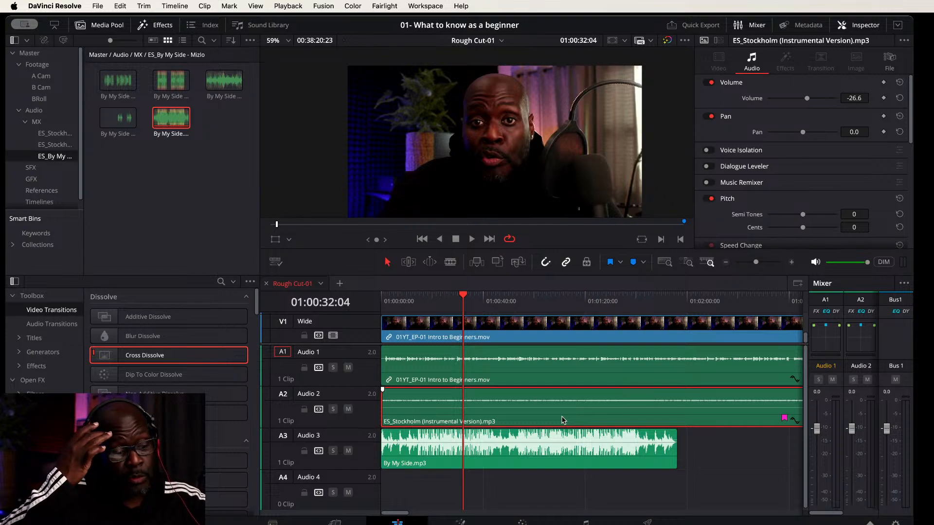
key("d")
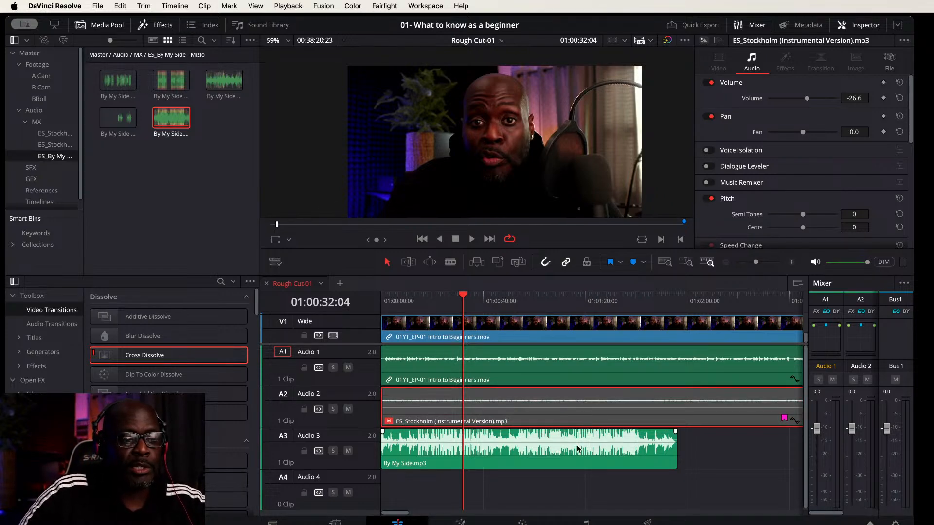
key("Home")
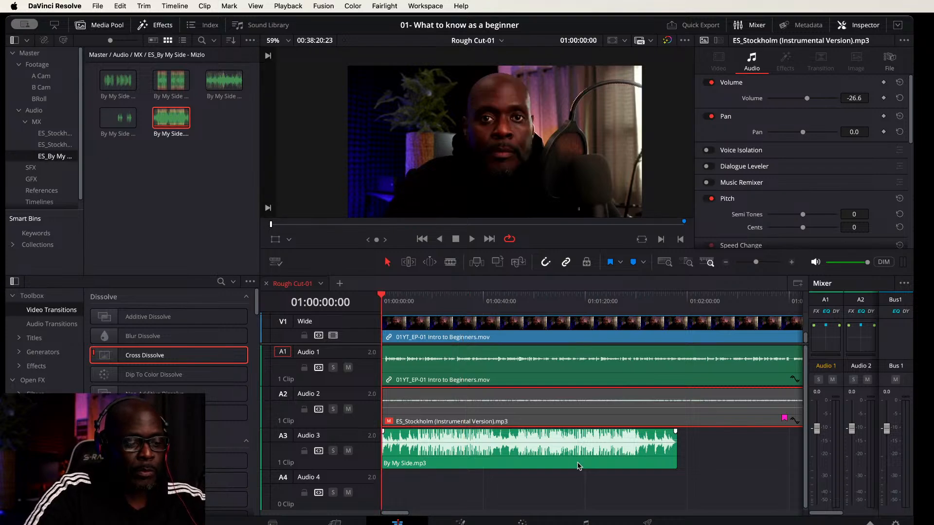
Step: Set the volume of the By My Side.mp3 clip on Audio 3 to -15.0
left_click(578, 465)
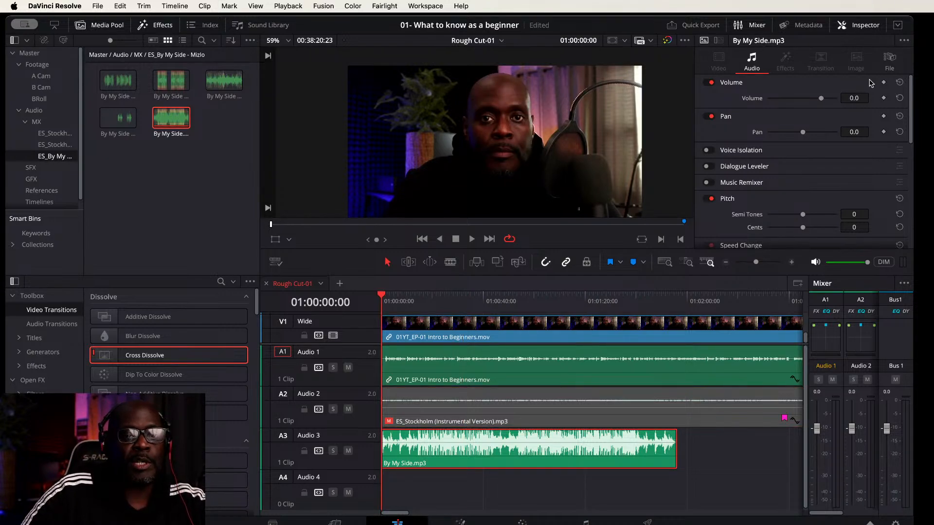
left_click(852, 98)
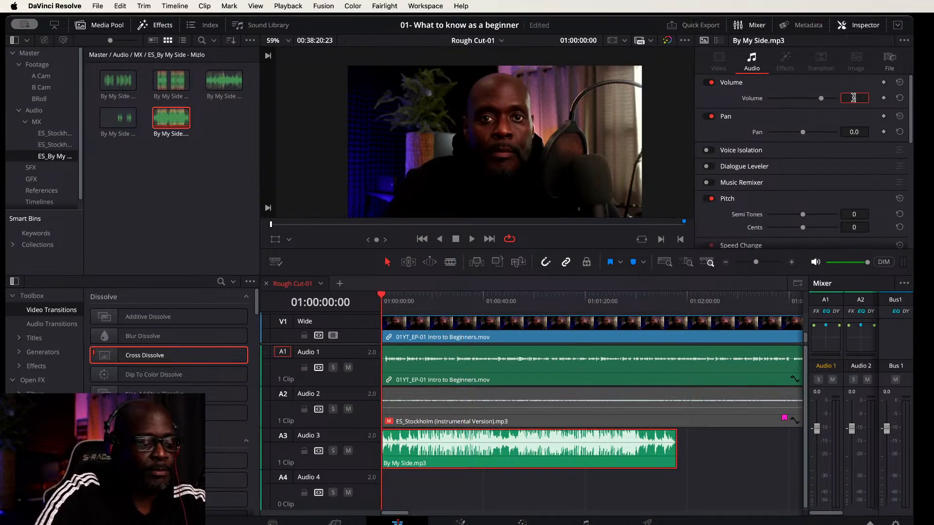
type("-30")
key("Return")
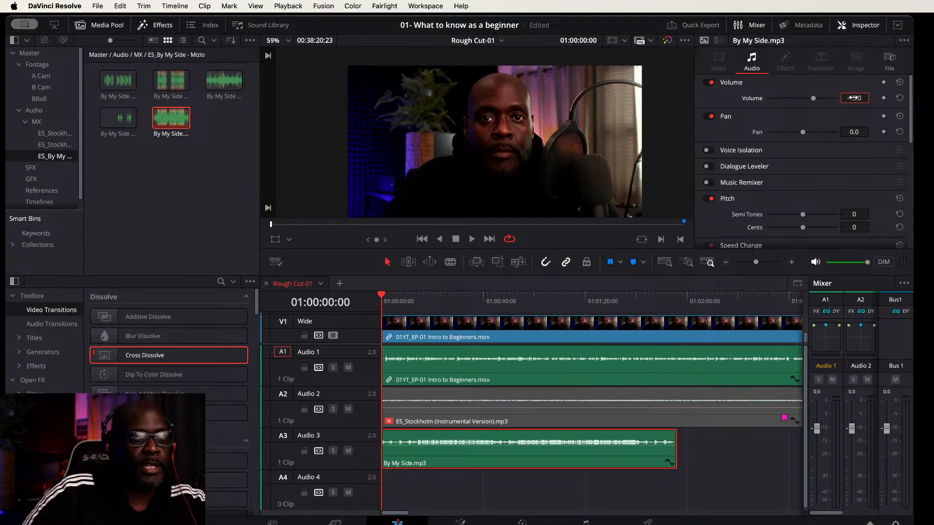
Step: Play the rough cut and raise the 01YT_EP-01 Intro to Beginners.mov clip's volume to 3.2 during playback
key("space")
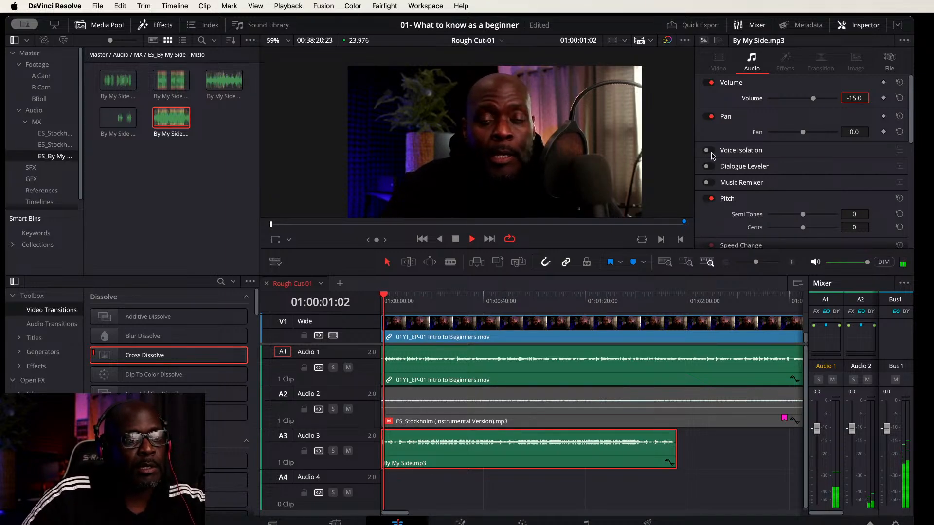
left_click(693, 367)
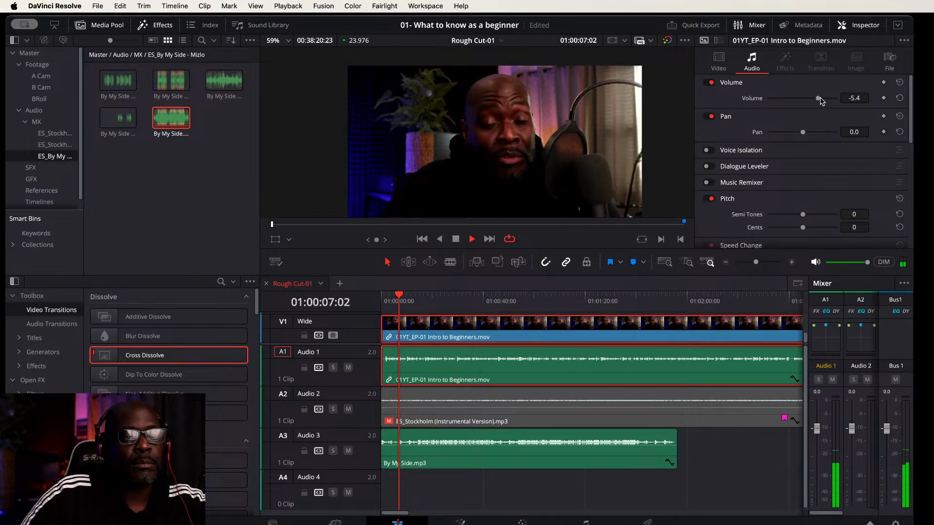
left_click_drag(820, 98, 821, 99)
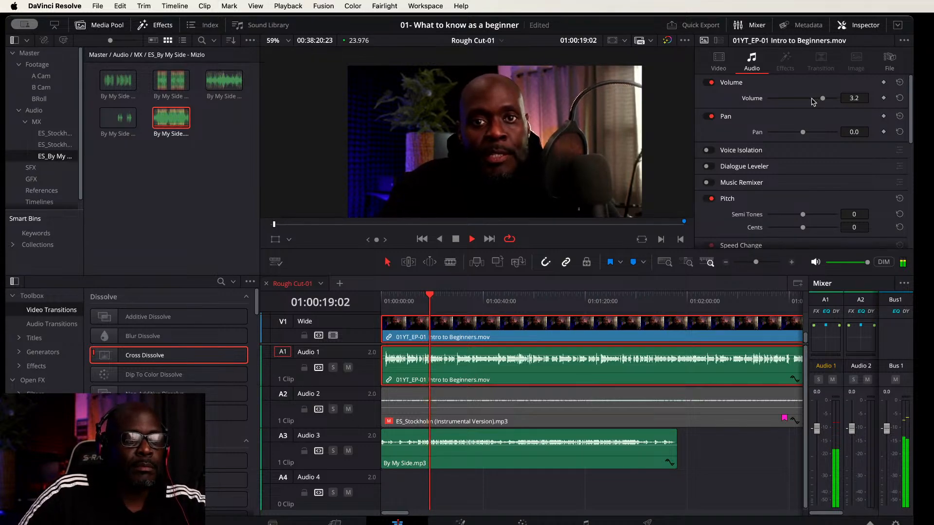
key("space")
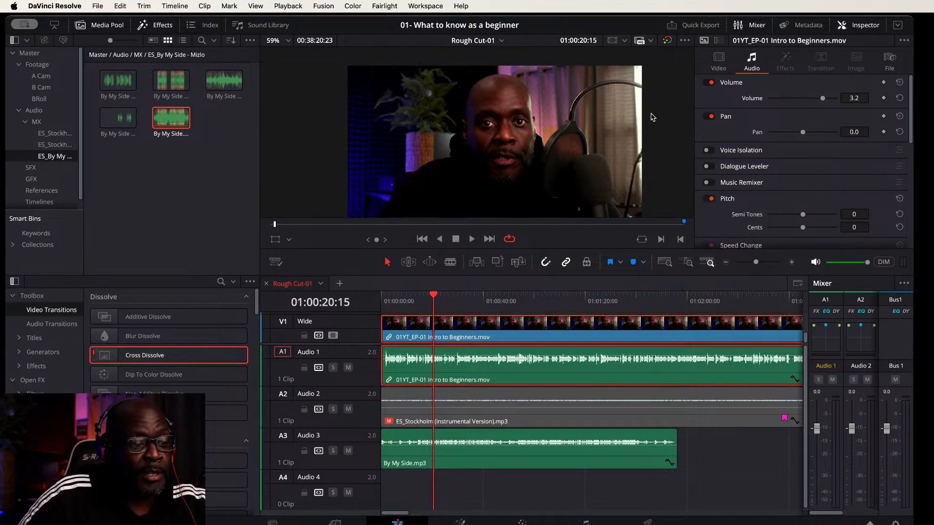
Step: Delete the ES_Stockholm (Instrumental Version).mp3 clip from Audio 2 and move By My Side.mp3 there, keeping it at the timeline's beginning
left_click(588, 415)
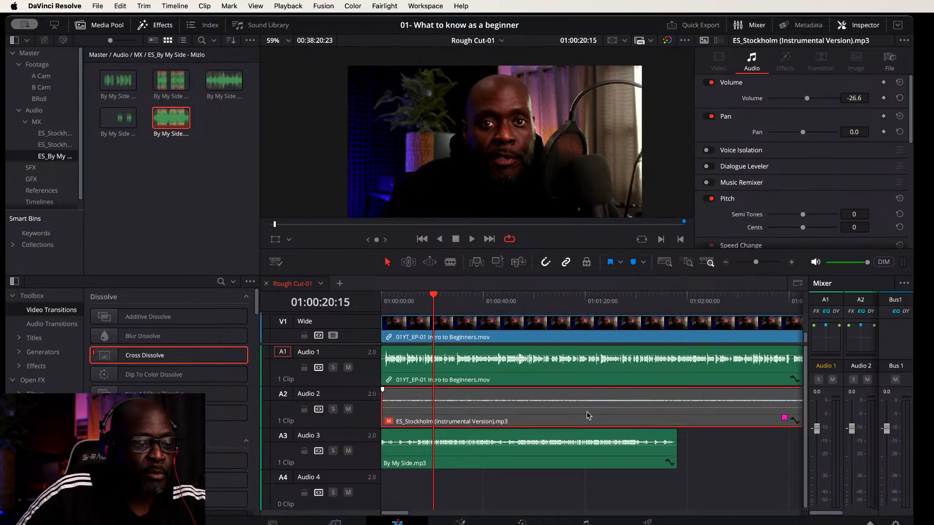
key("Delete")
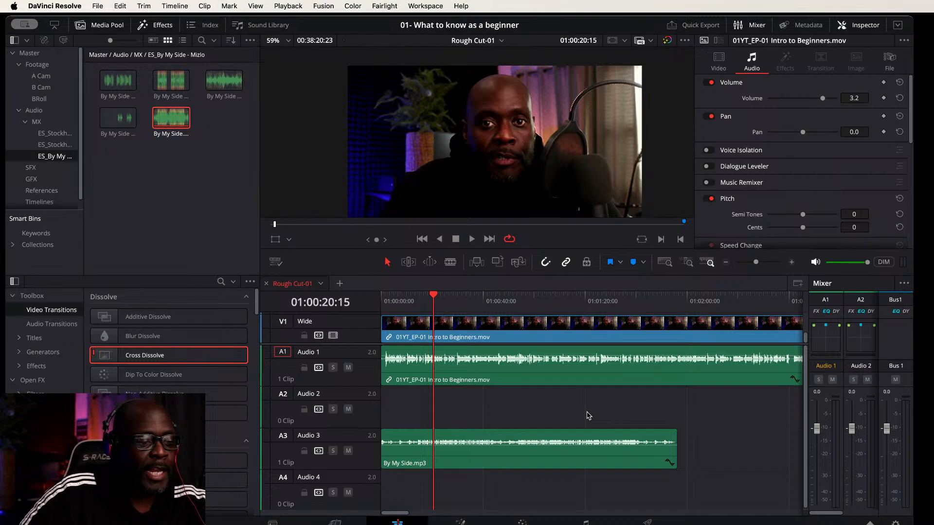
left_click(565, 434)
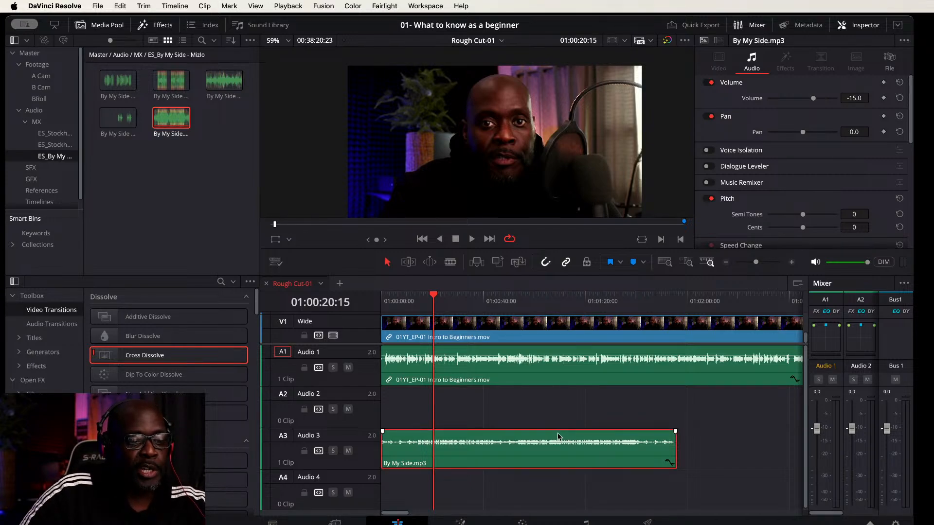
left_click_drag(557, 436, 502, 426)
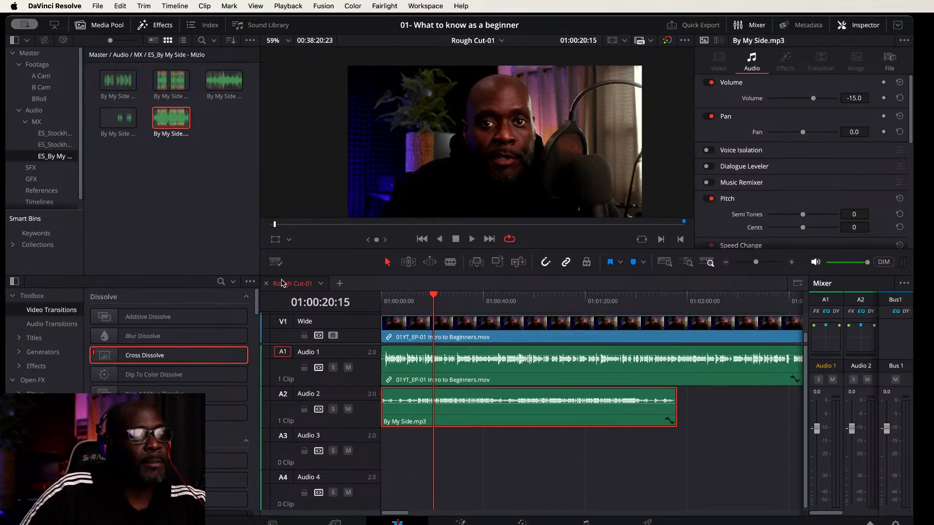
Step: Open the full By My Side.mp3 track from the media pool in the source viewer and play it from its beginning
left_click(165, 123)
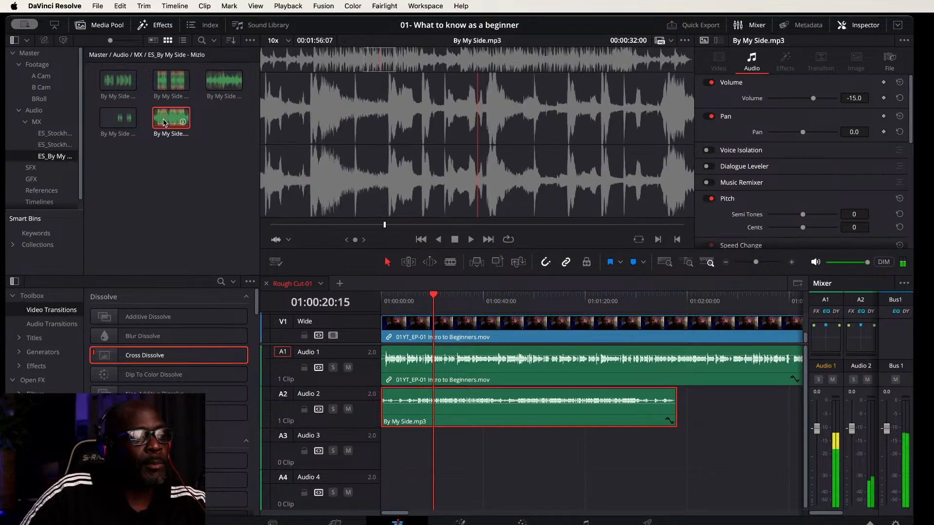
left_click(217, 146)
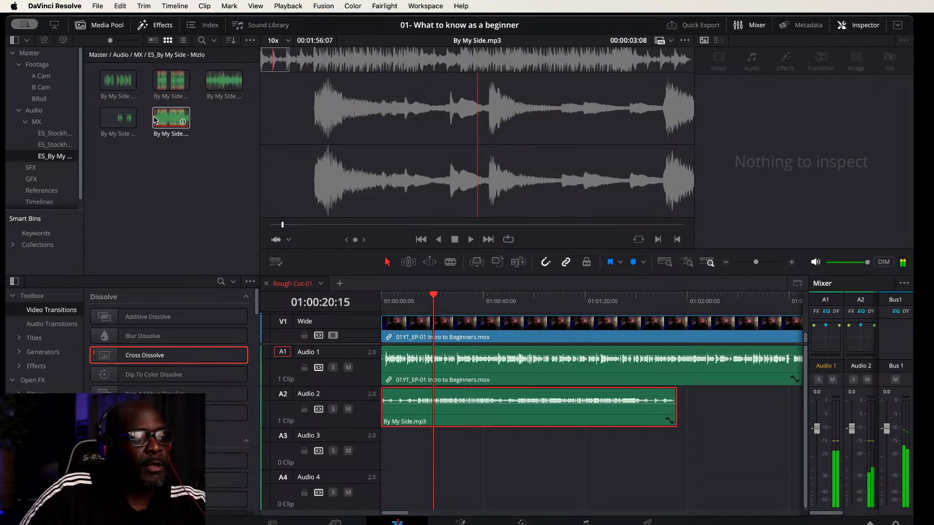
left_click(154, 121)
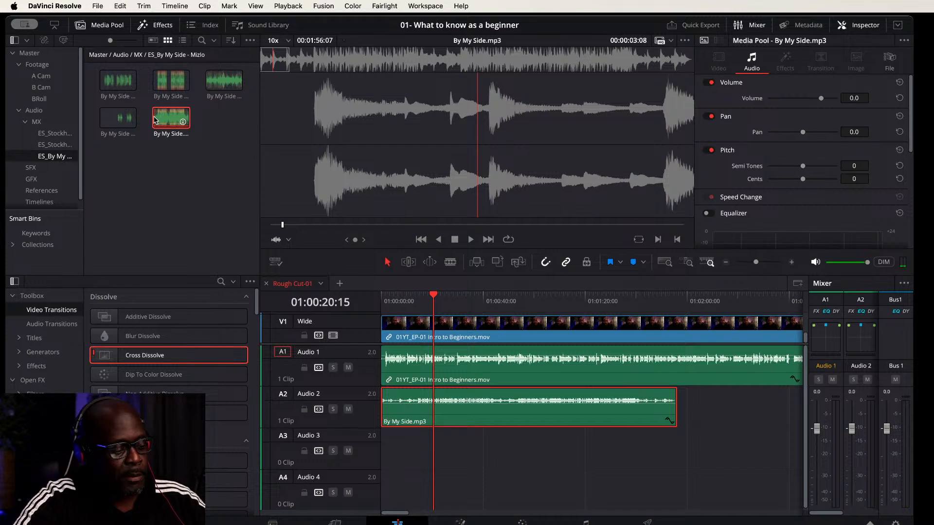
key("Home")
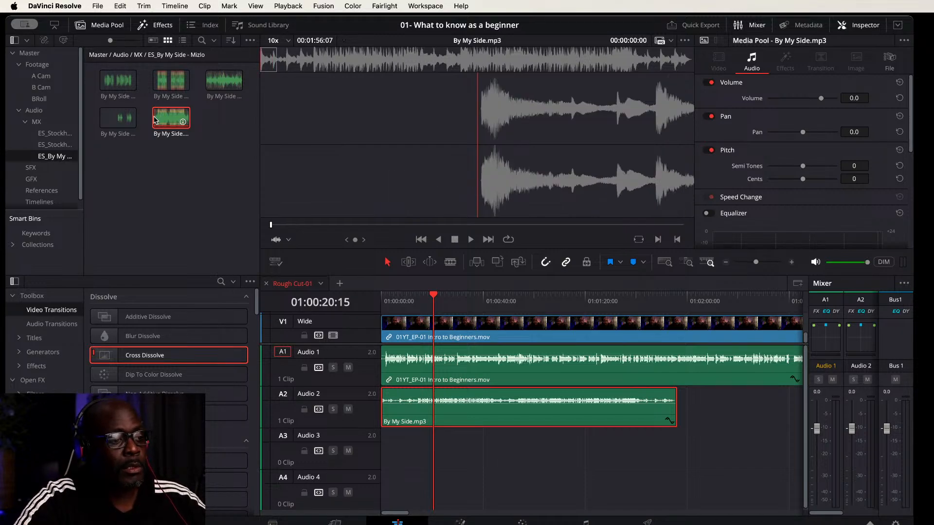
key("space")
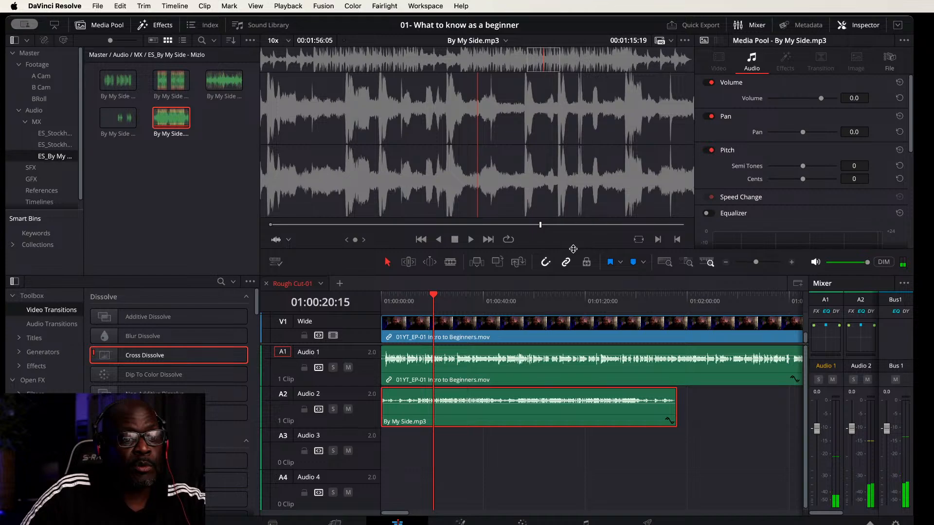
Step: Enlarge the viewer area and add a marker at 00:00:00:02, the start of the By My Side.mp3 source clip
left_click_drag(573, 249, 571, 300)
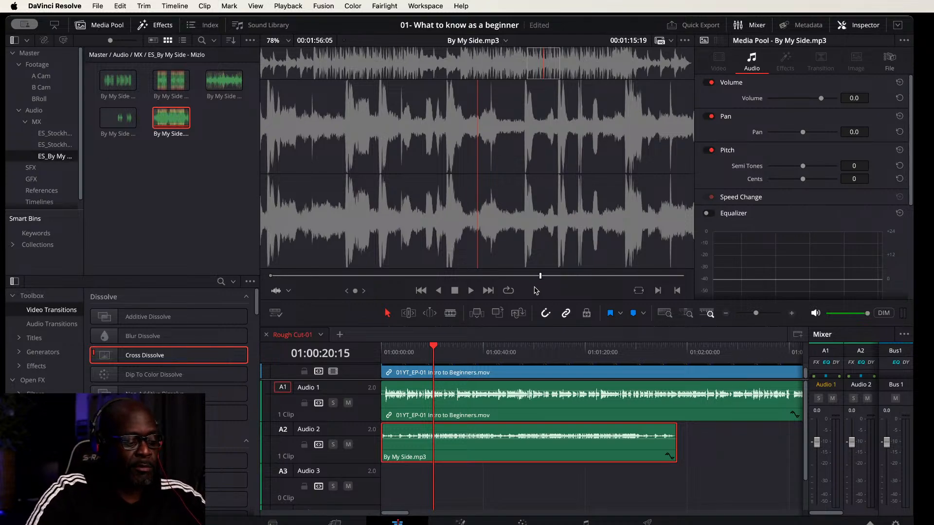
key("Home")
key("space")
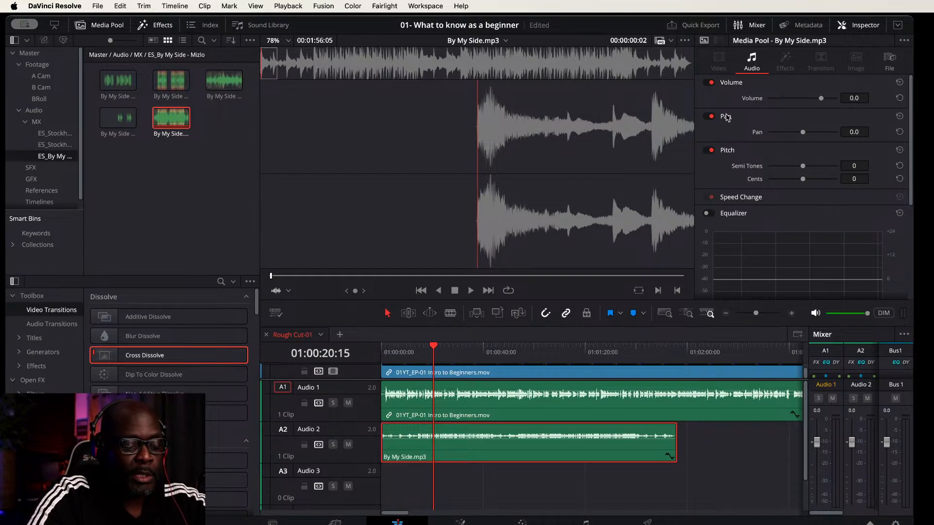
key("m")
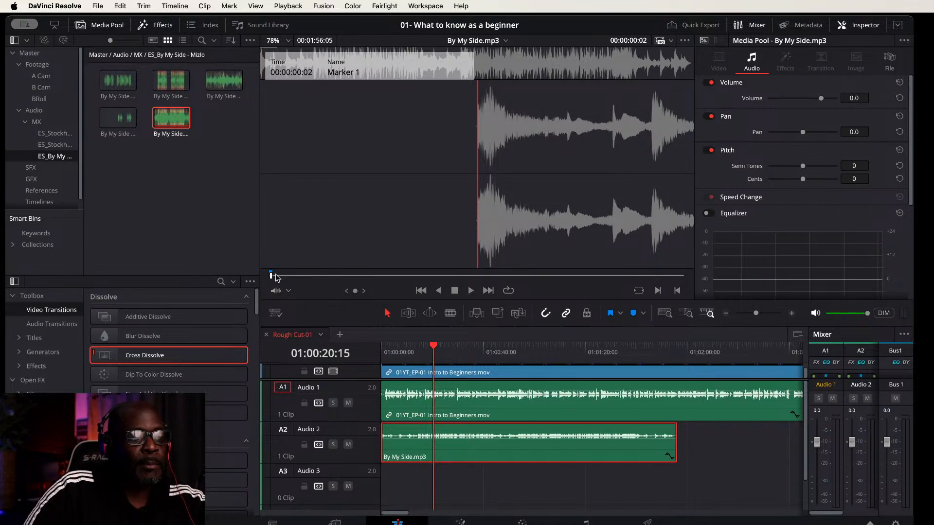
Step: Play the By My Side.mp3 source clip and add markers at regular musical intervals all the way to its end
mouse_move(272, 276)
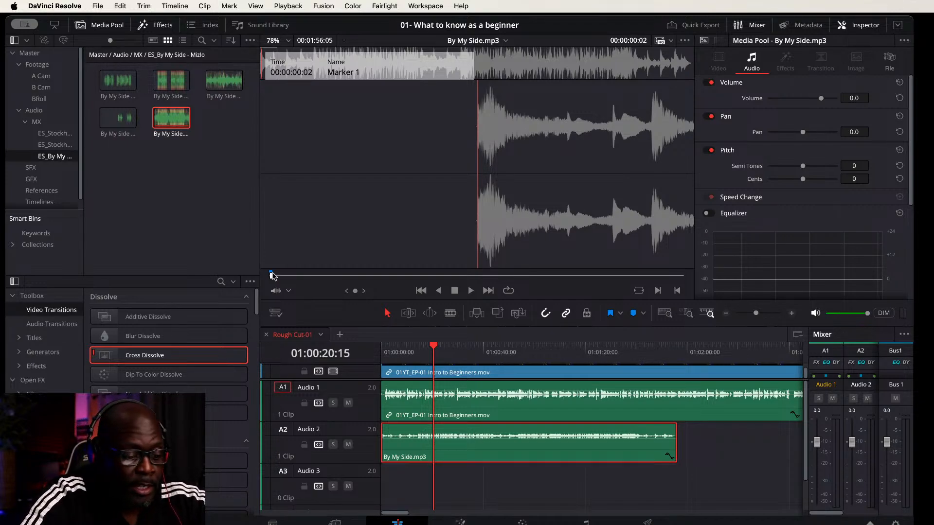
key("space")
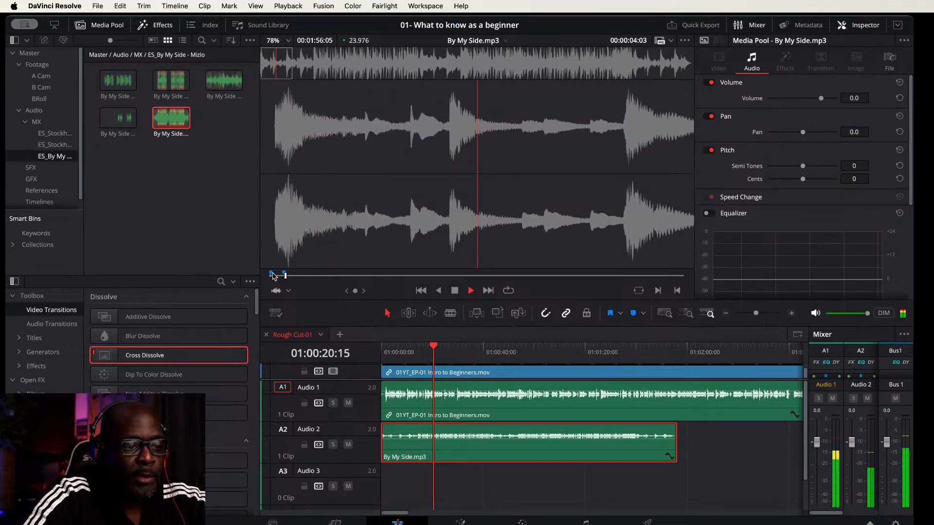
key("m")
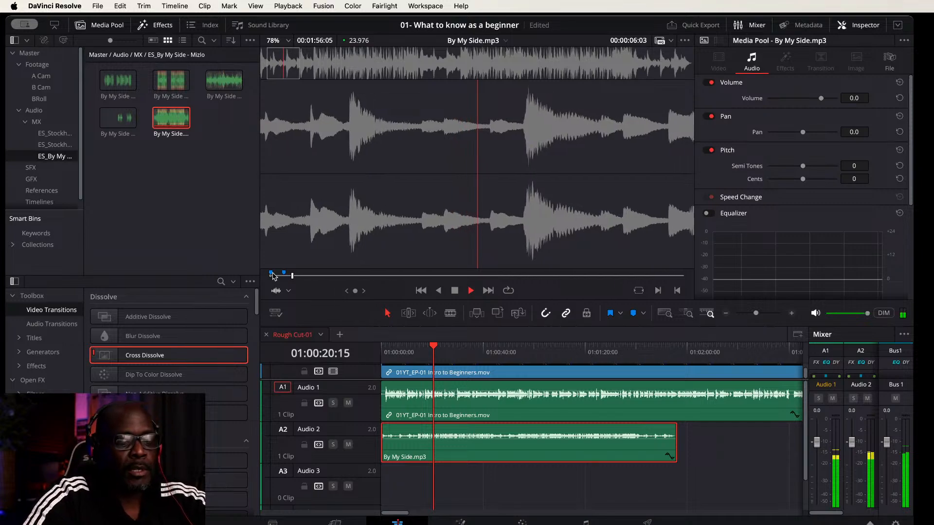
key("m")
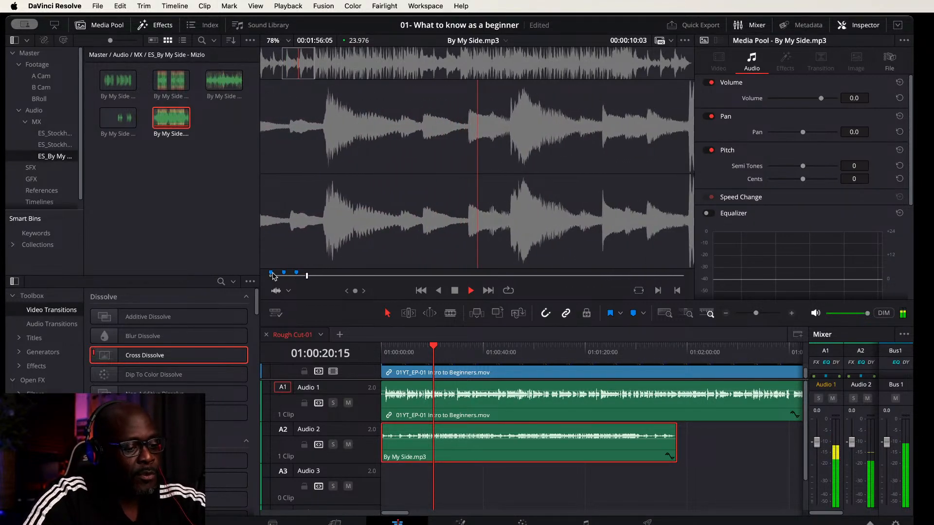
key("m")
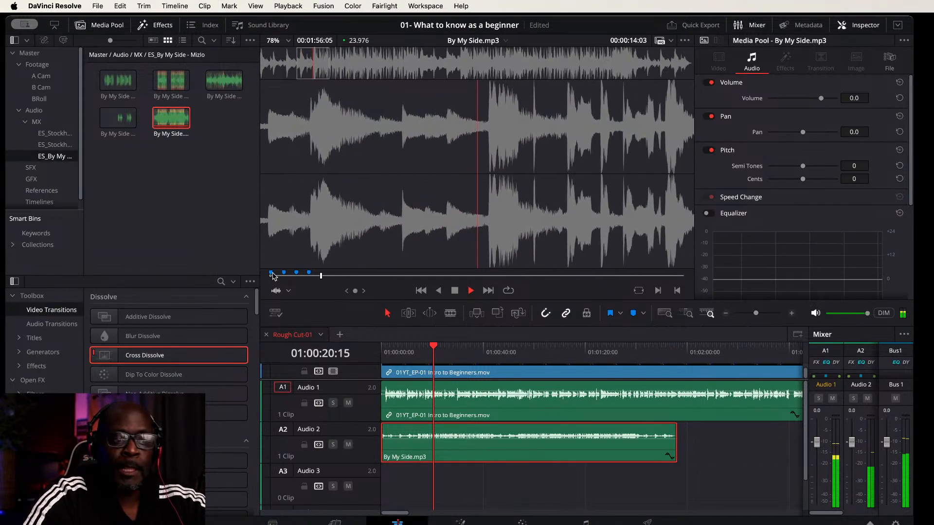
key("m")
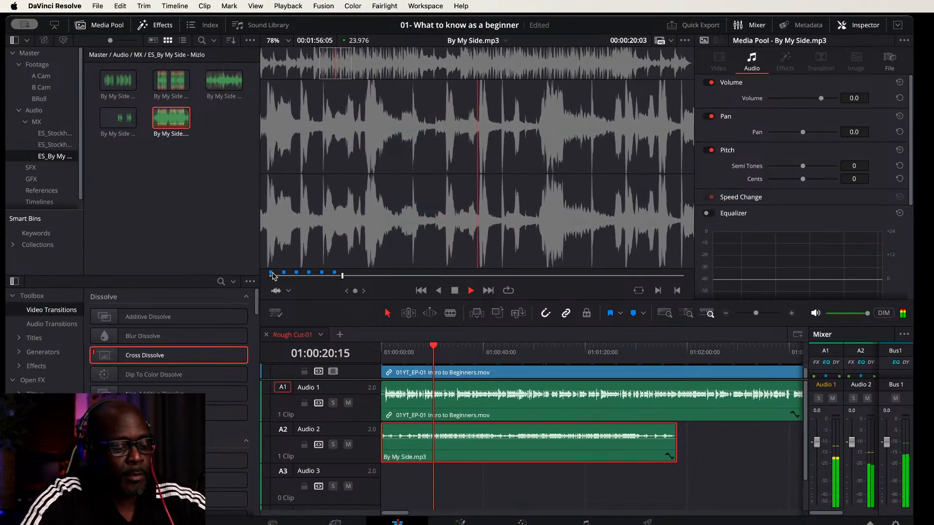
key("m")
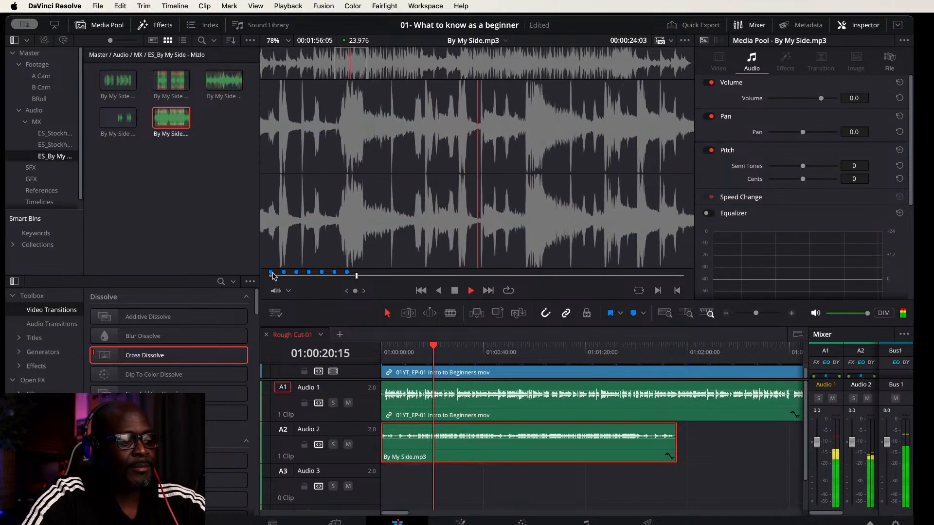
key("m")
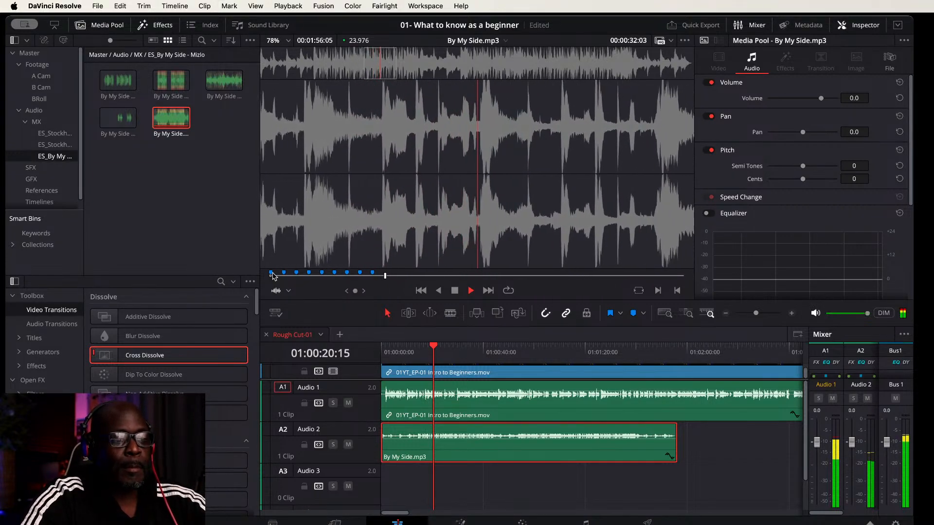
key("m")
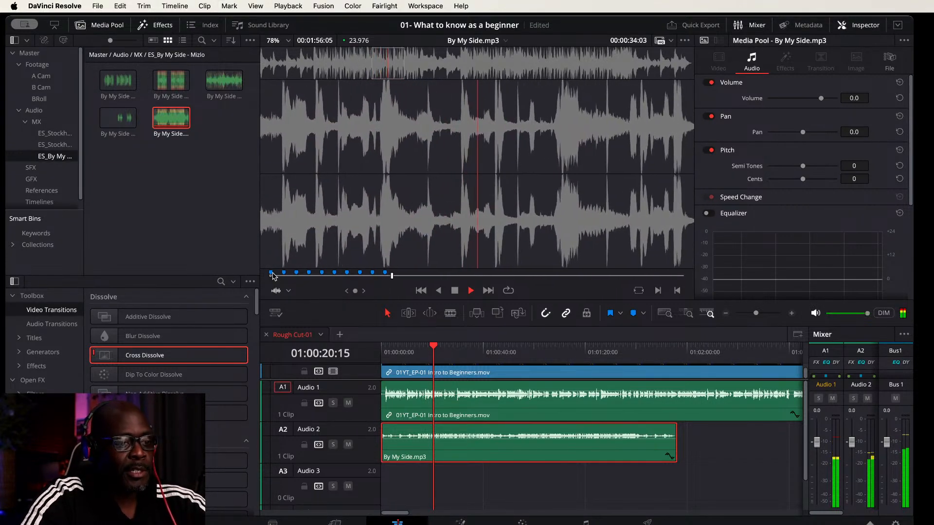
key("m")
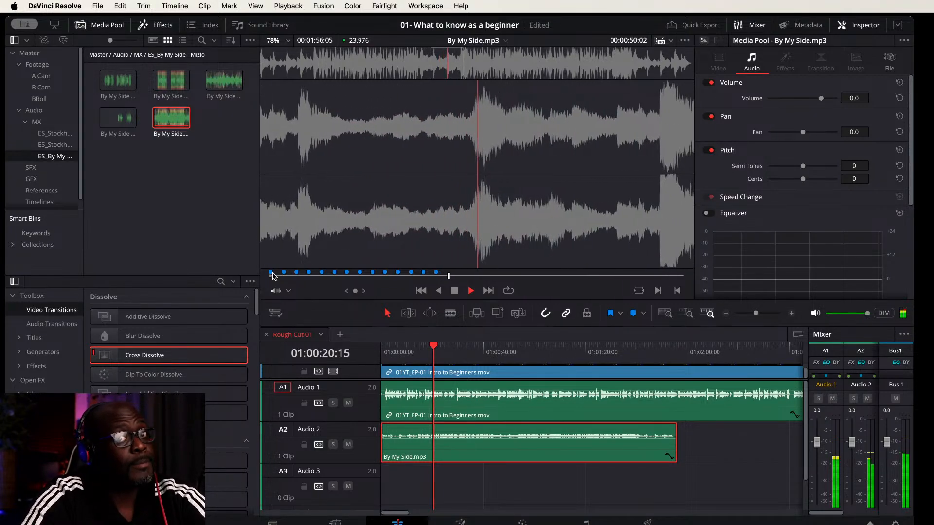
key("m")
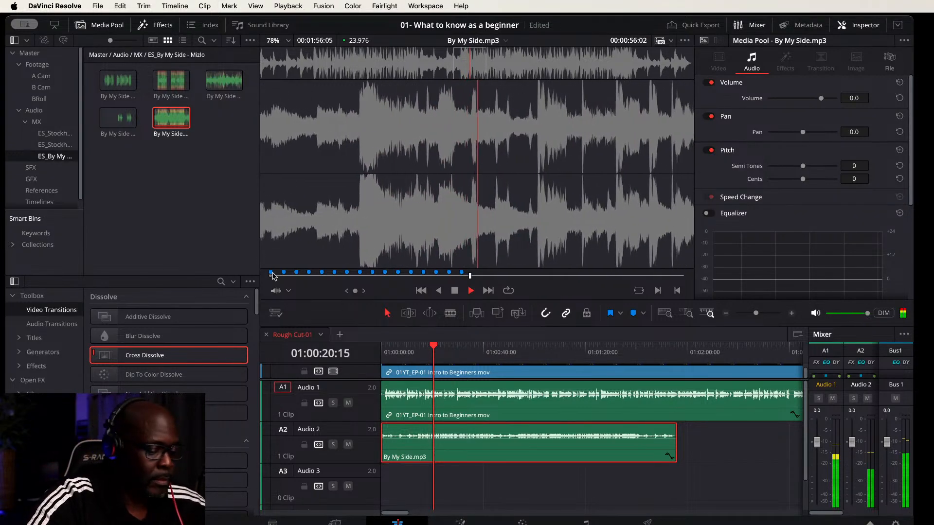
key("m")
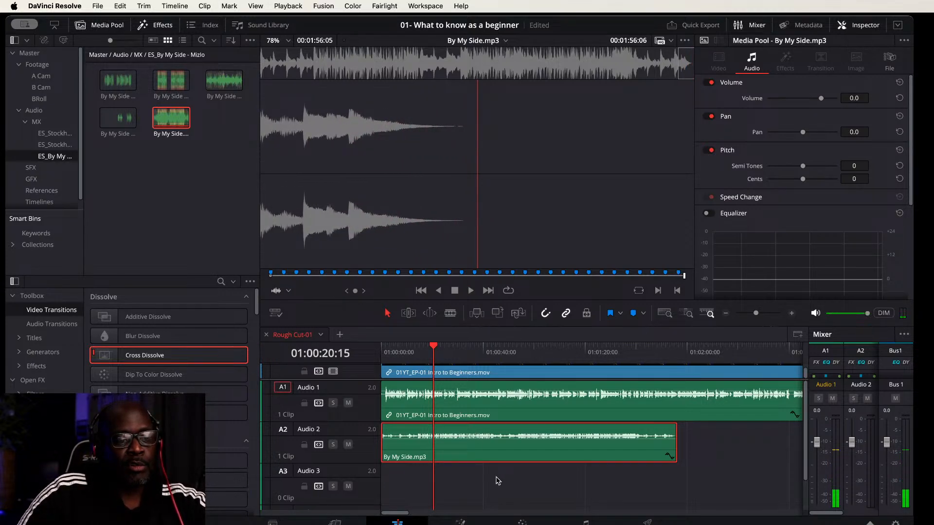
Step: Replace the By My Side.mp3 clip on Audio 2 with the marked version from the media pool, starting at the timeline's beginning
left_click(500, 453)
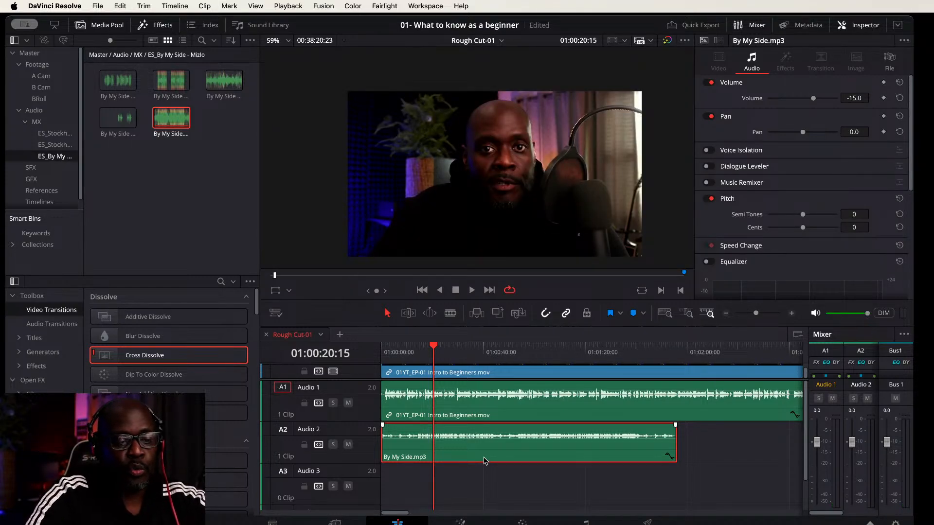
key("Delete")
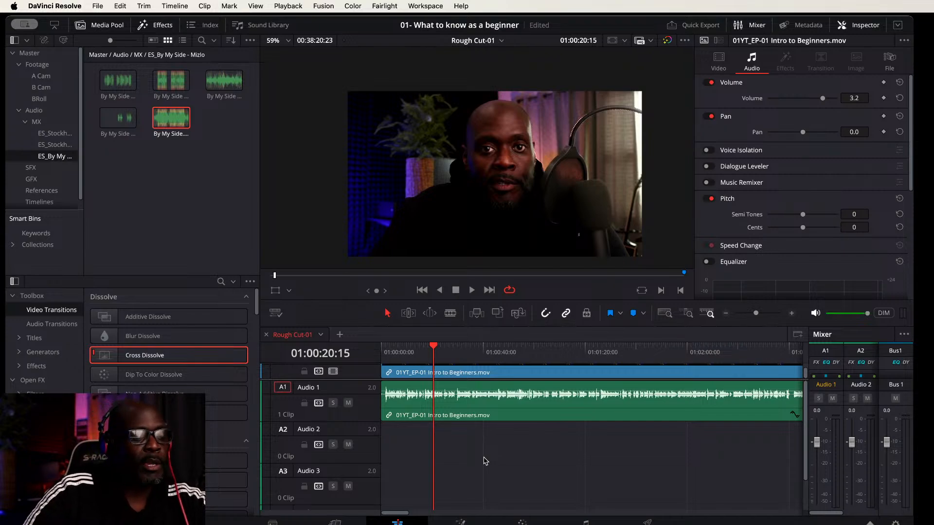
left_click(169, 113)
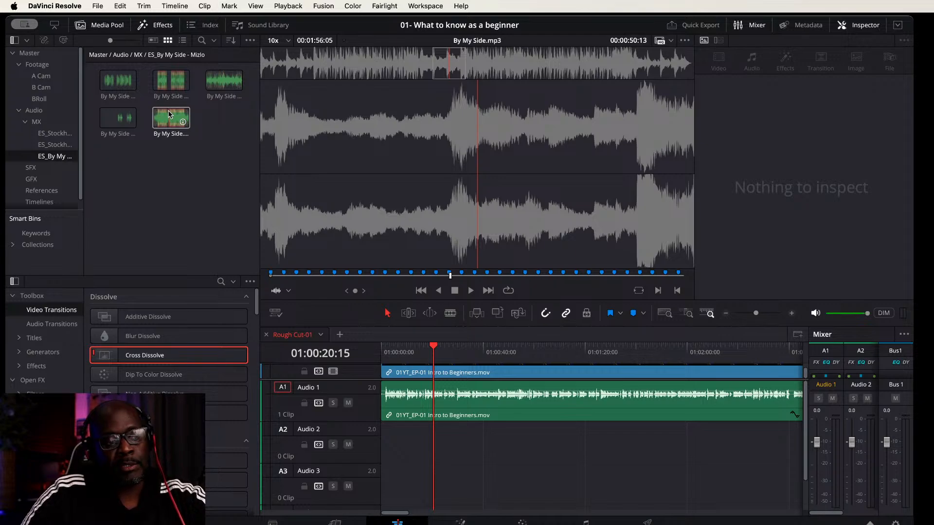
left_click(155, 114)
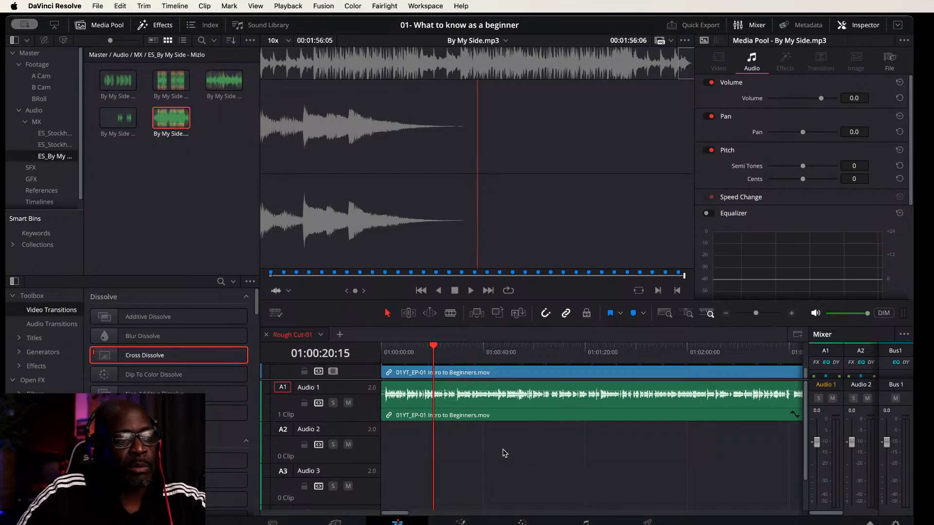
left_click_drag(170, 116, 506, 443)
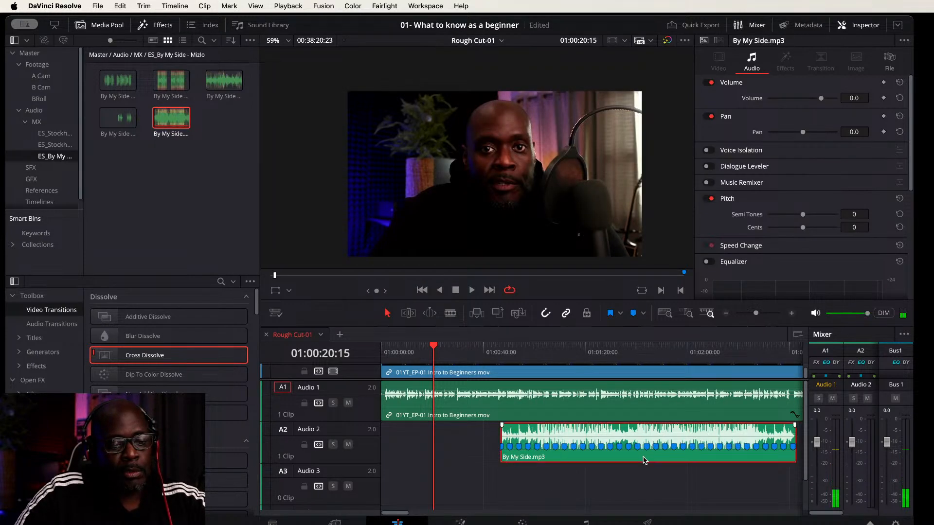
left_click_drag(645, 460, 467, 460)
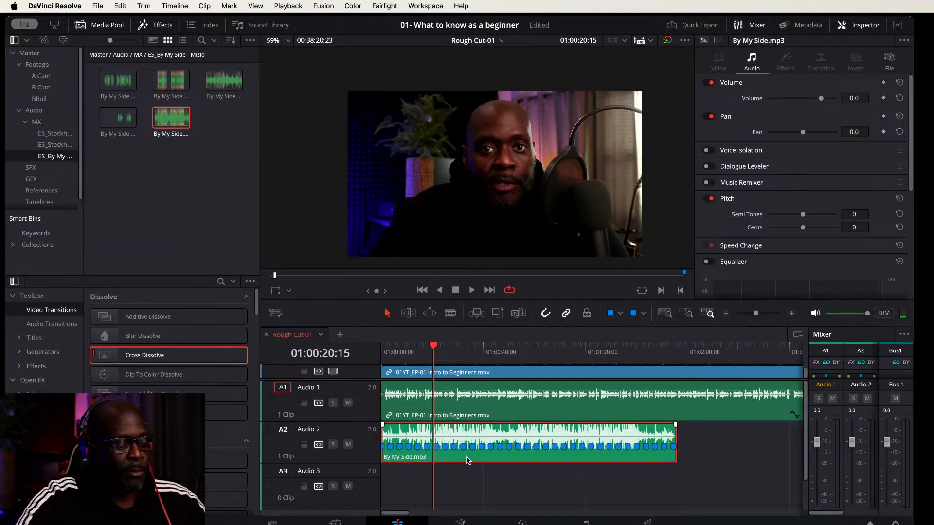
Step: Compare where the music on Audio 2 ends with the footage's full length, and examine the markers near the music's end
key("Home")
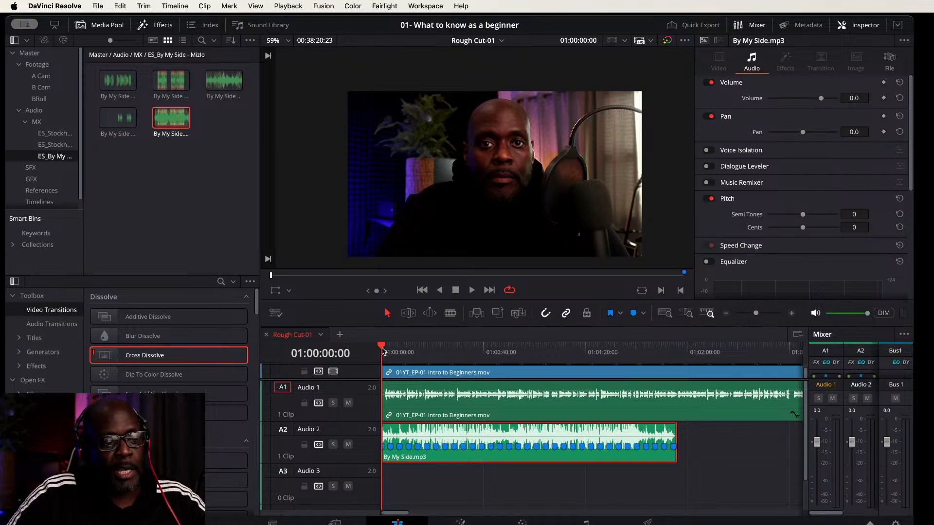
left_click_drag(387, 349, 679, 353)
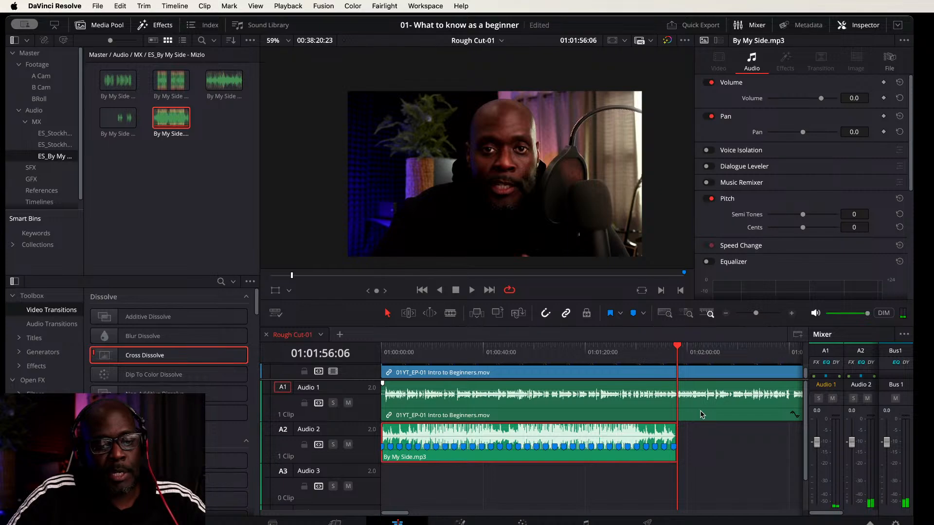
key("shift+z")
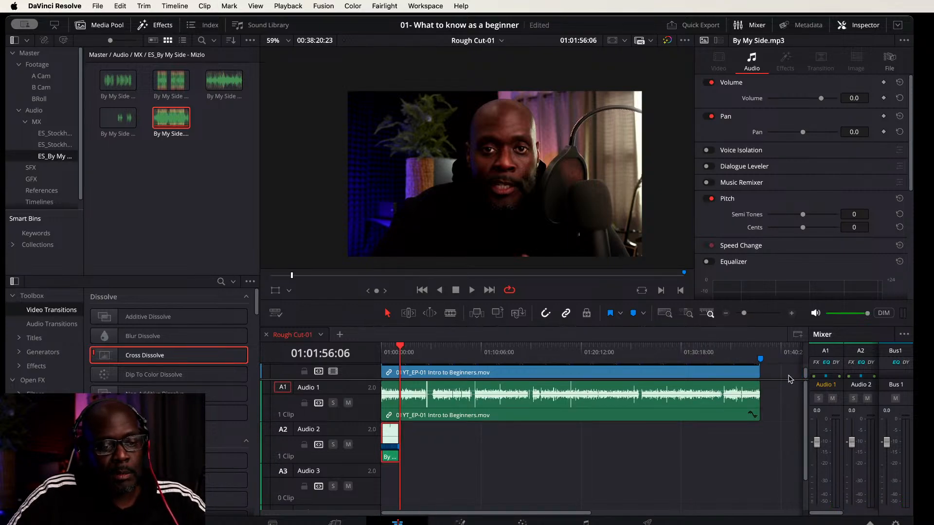
left_click(760, 348)
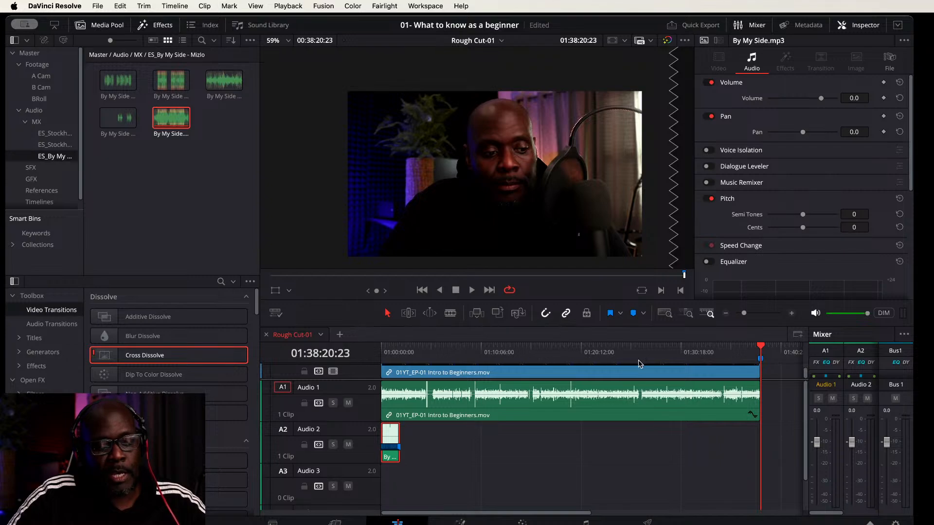
left_click(402, 348)
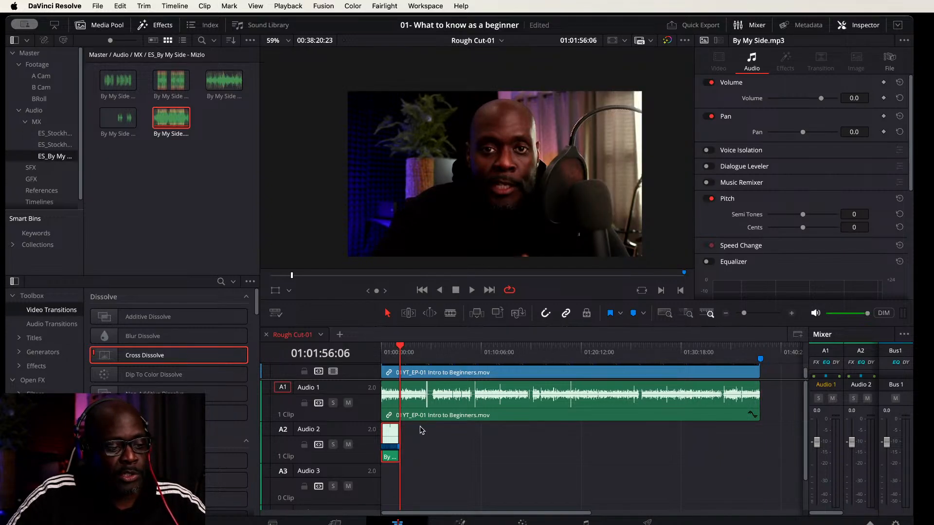
key("super+=")
key("super+=")
key("super+=")
key("super+=")
key("super+=")
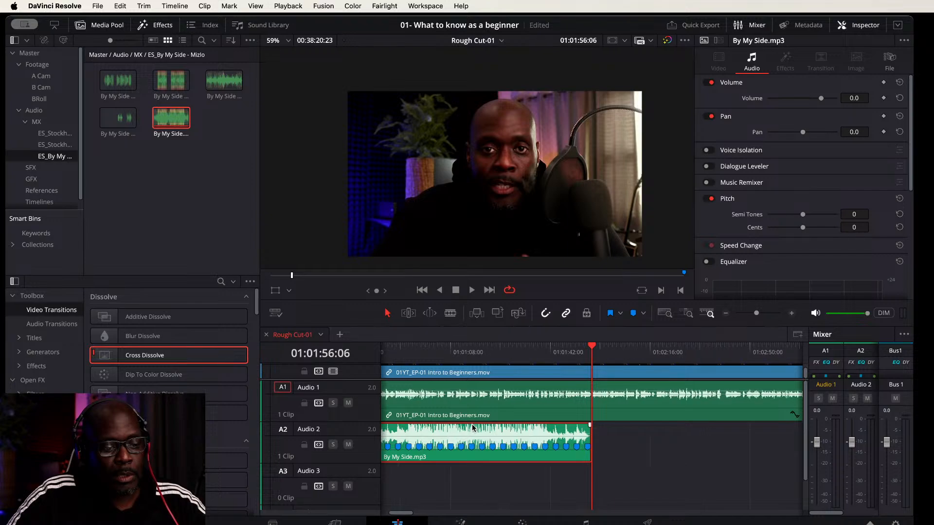
key("super+=")
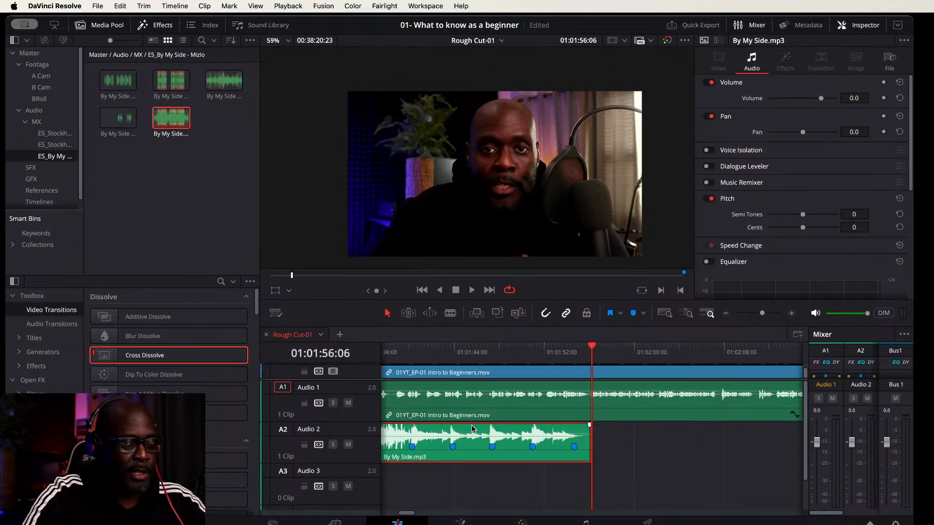
Step: Play the timeline from its beginning and lower the By My Side.mp3 clip's volume on Audio 2 to -6.7
key("Home")
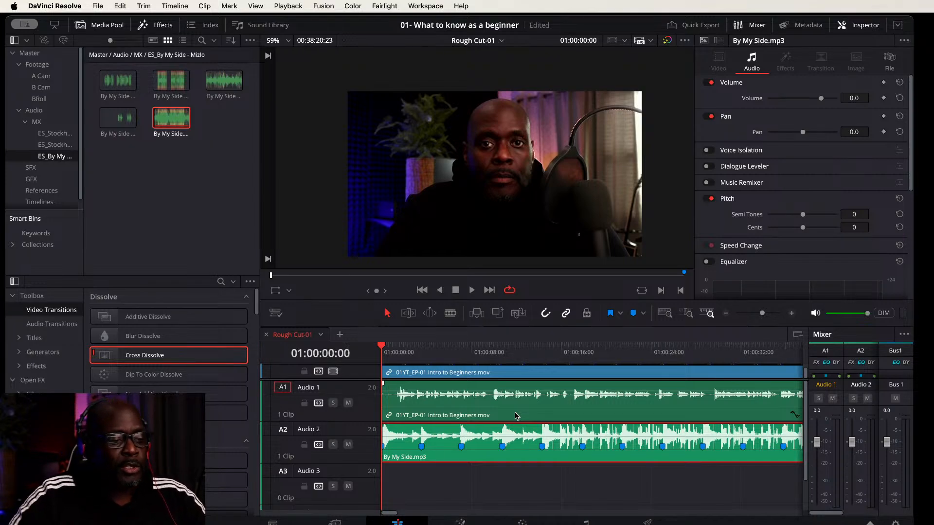
key("space")
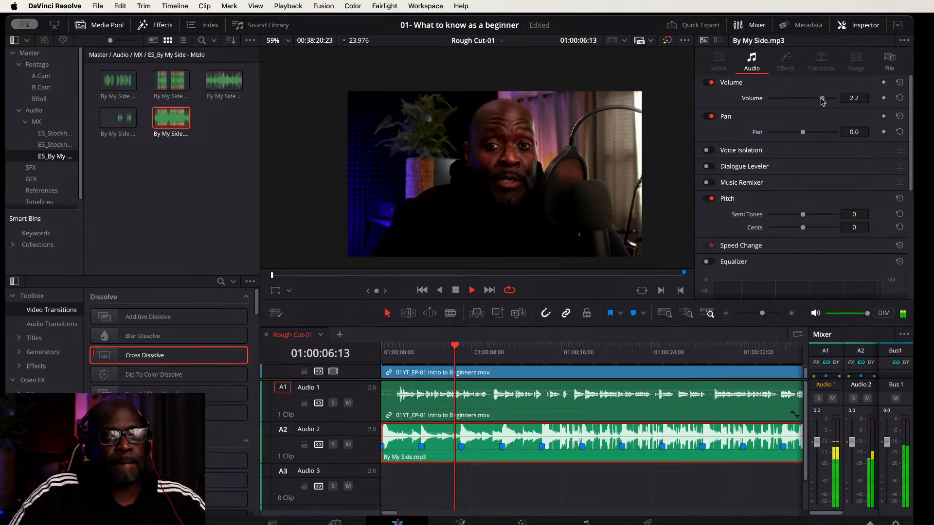
left_click_drag(822, 98, 817, 101)
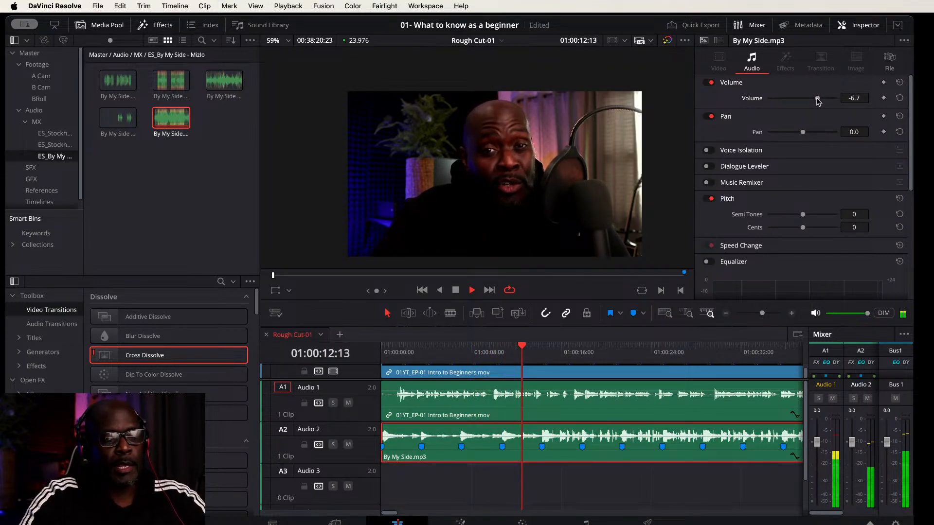
Step: Split the By My Side.mp3 clip on Audio 2 at 01:00:14:06 and select the part after the cut
key("space")
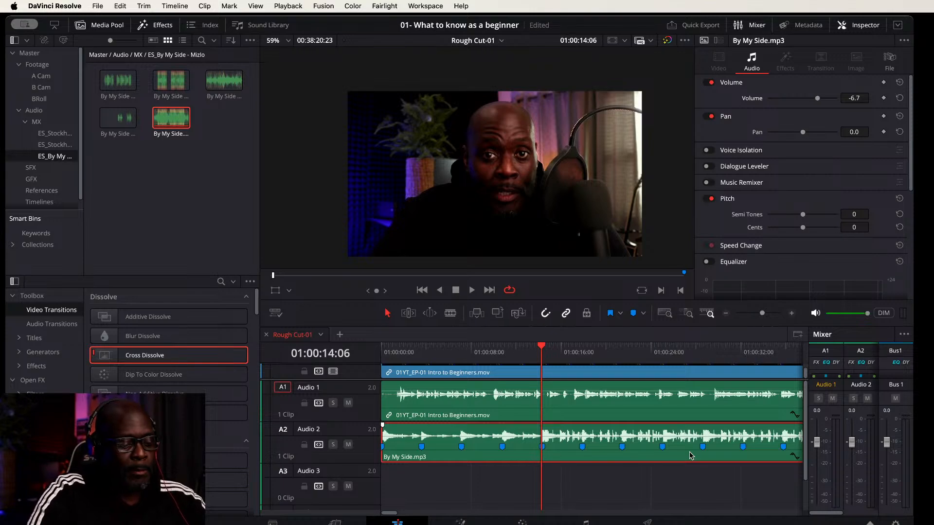
key("super+b")
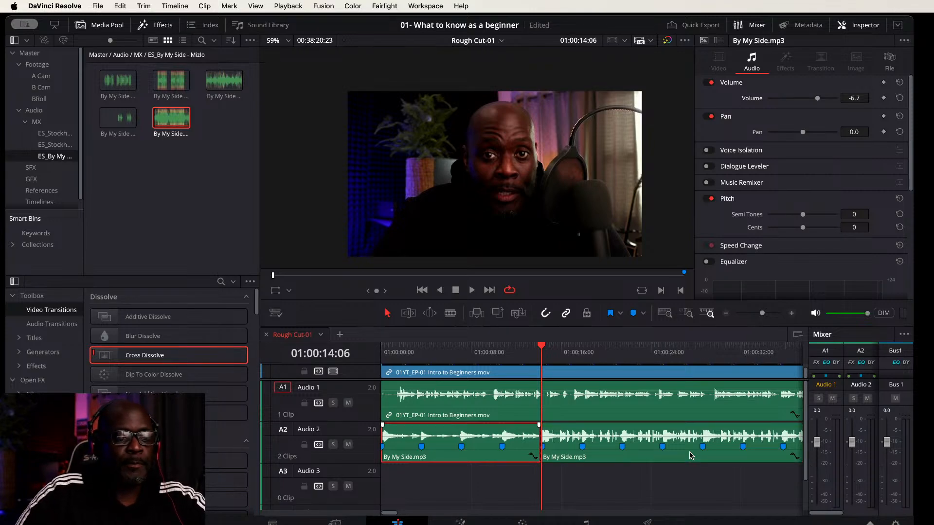
left_click(684, 458)
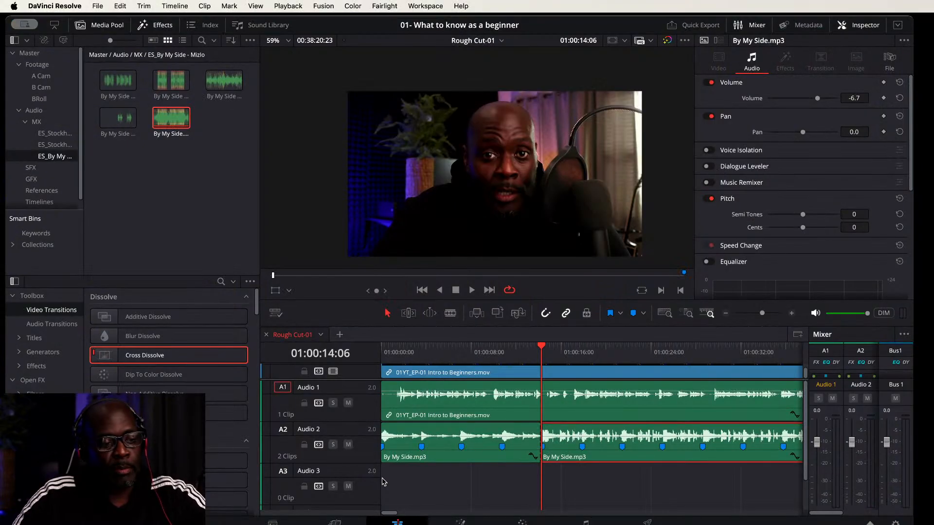
scroll(527, 421, "down", 5)
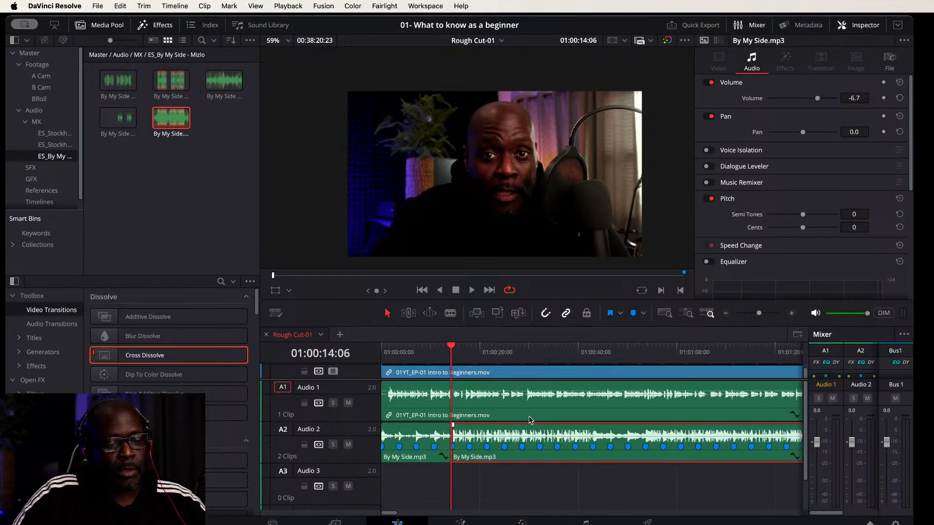
scroll(516, 423, "up", 1)
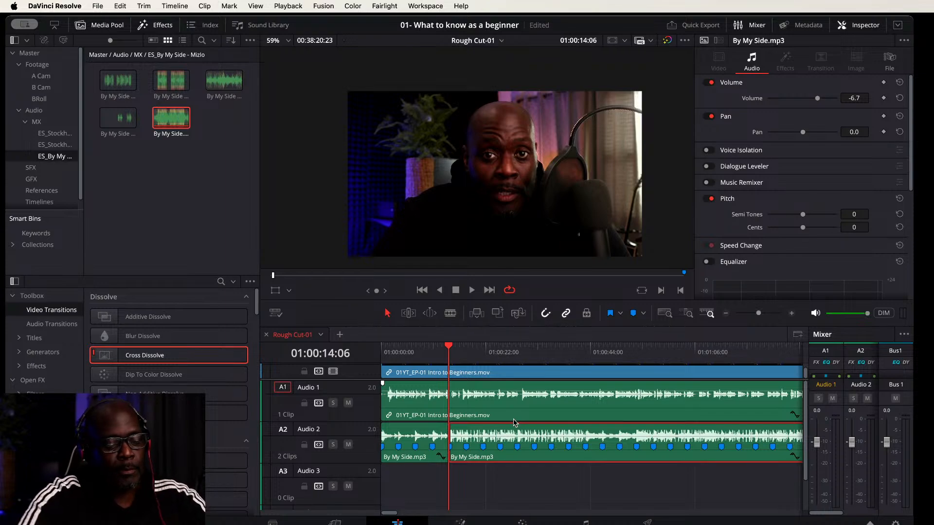
Step: Mute Audio 1 during playback and split the By My Side.mp3 clip on Audio 2 at the beat at 01:00:28:15
key("space")
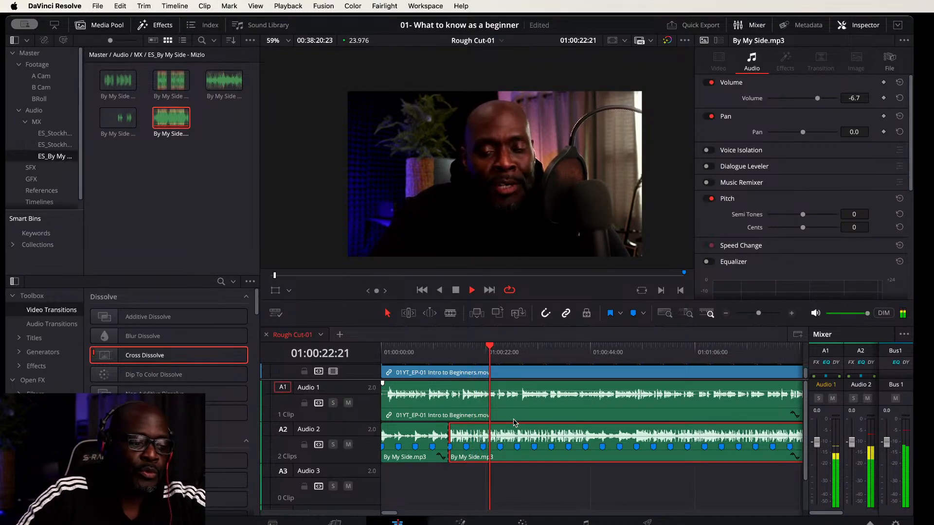
left_click(348, 403)
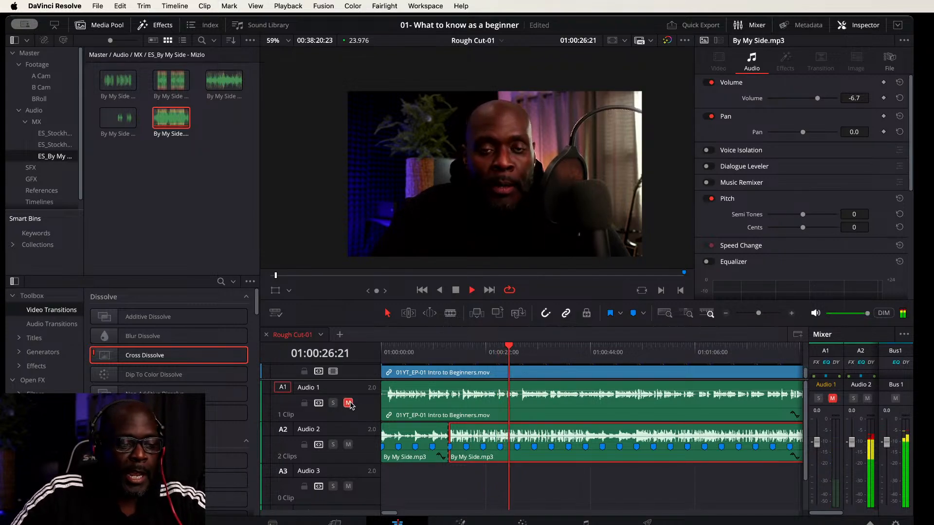
key("space")
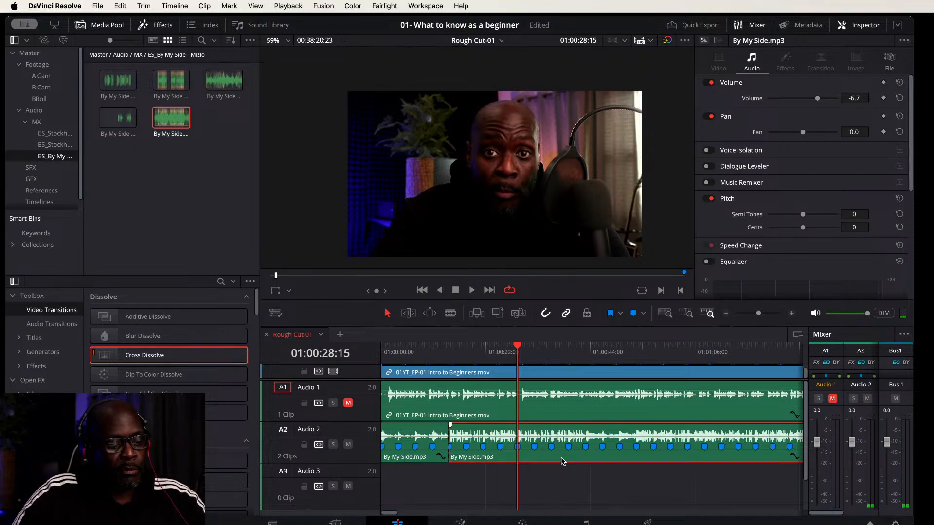
key("super+b")
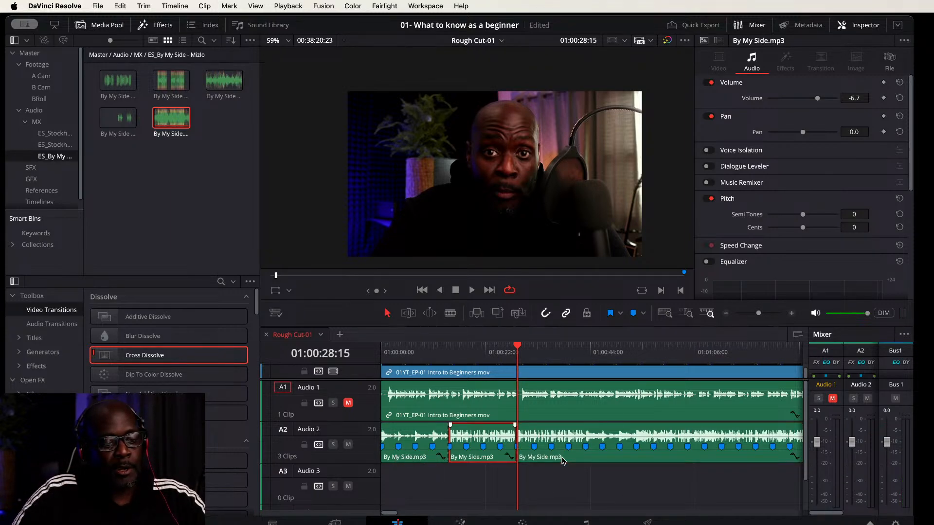
Step: Move the rest of the music later on Audio 2 to open a gap, and duplicate the middle section right after itself
left_click_drag(566, 459, 749, 459)
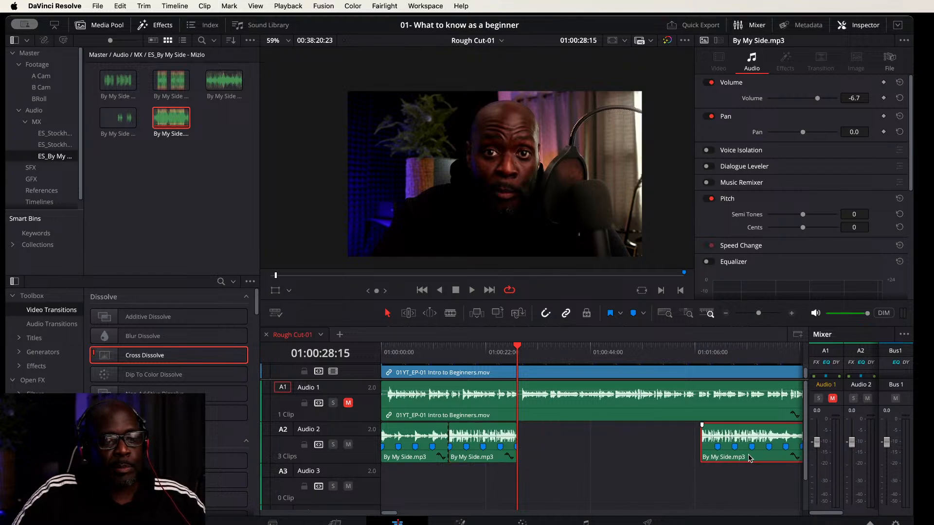
left_click(481, 460)
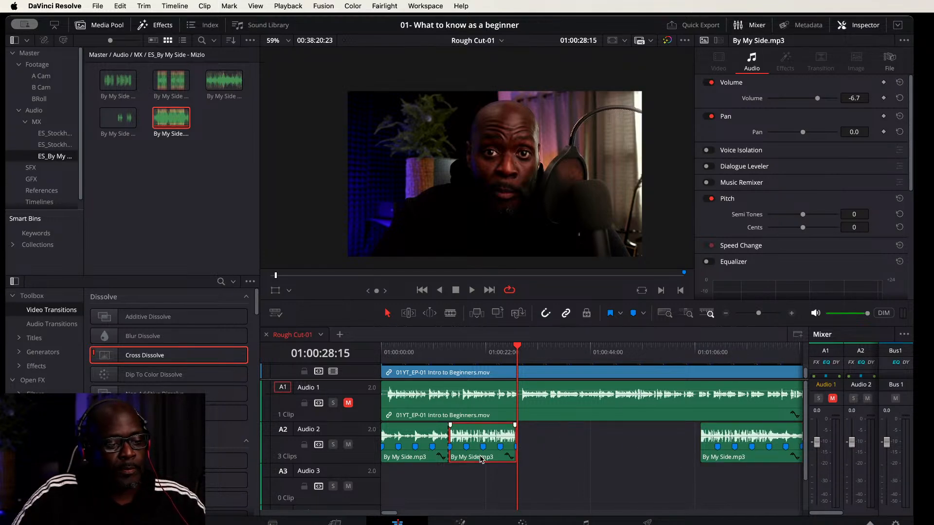
left_click_drag(482, 459, 552, 458)
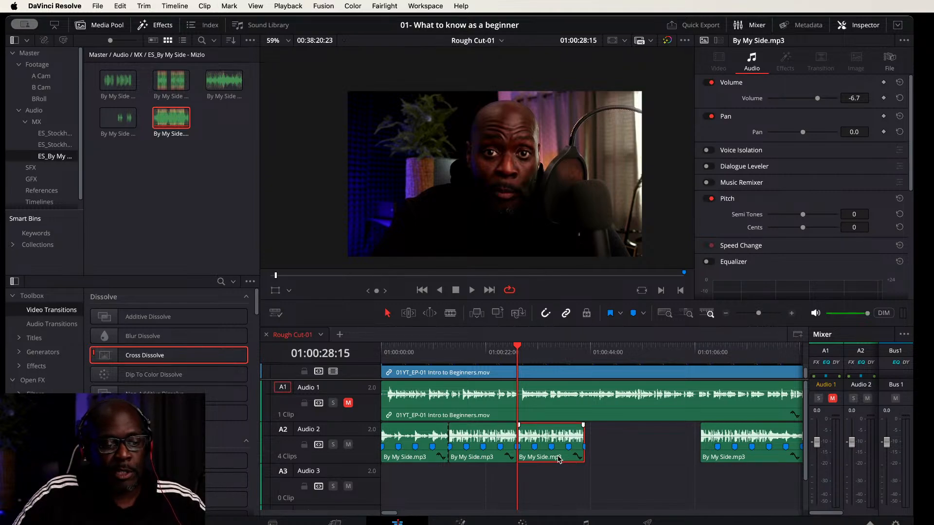
Step: Play the music from before the middle section through the join with its copy to check the loop
left_click(443, 350)
key("space")
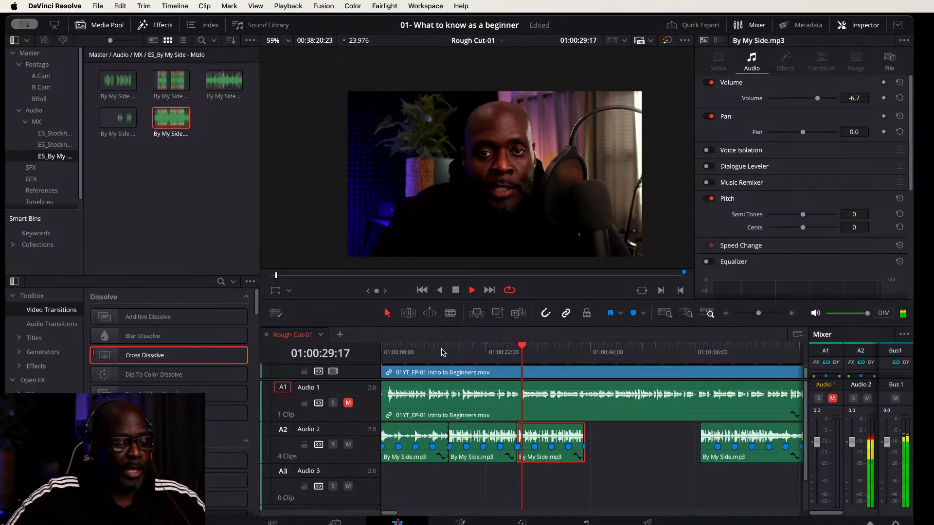
key("space")
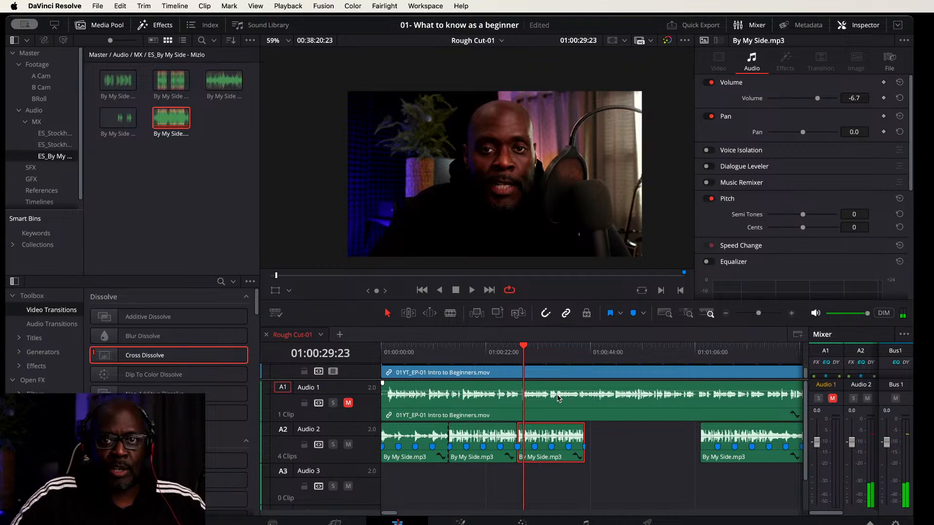
Step: Move the copied music section to Audio 3 and shift it earlier so its first marker lines up with the Audio 2 marker at 01:00:28:14
scroll(537, 444, "up", 10)
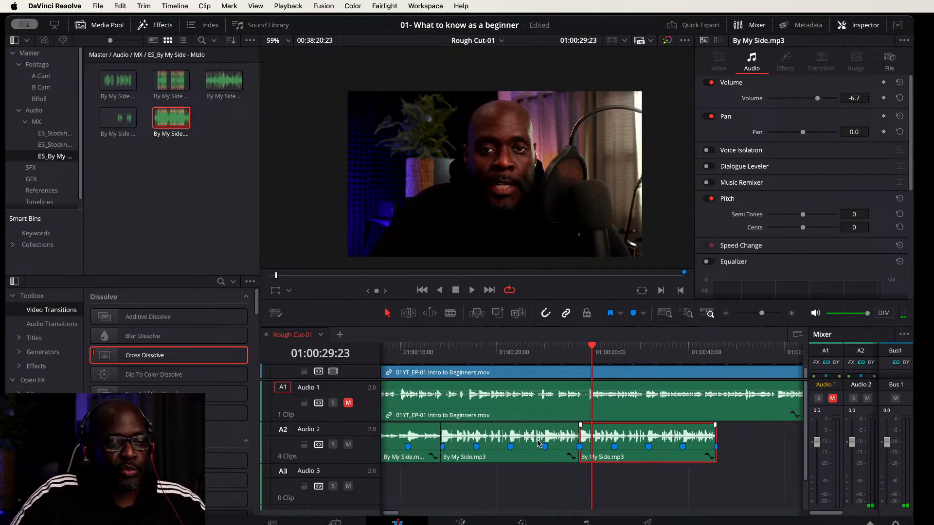
scroll(529, 437, "up", 4)
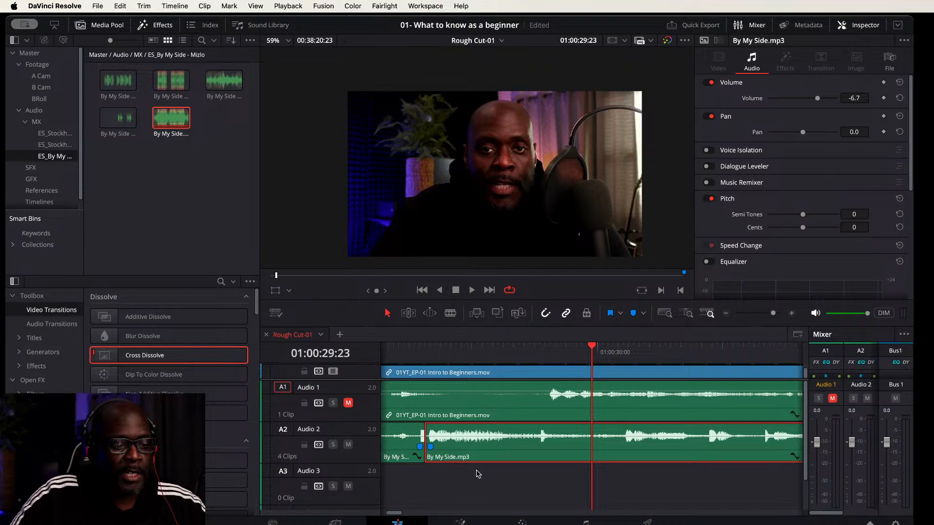
scroll(563, 475, "left", 5)
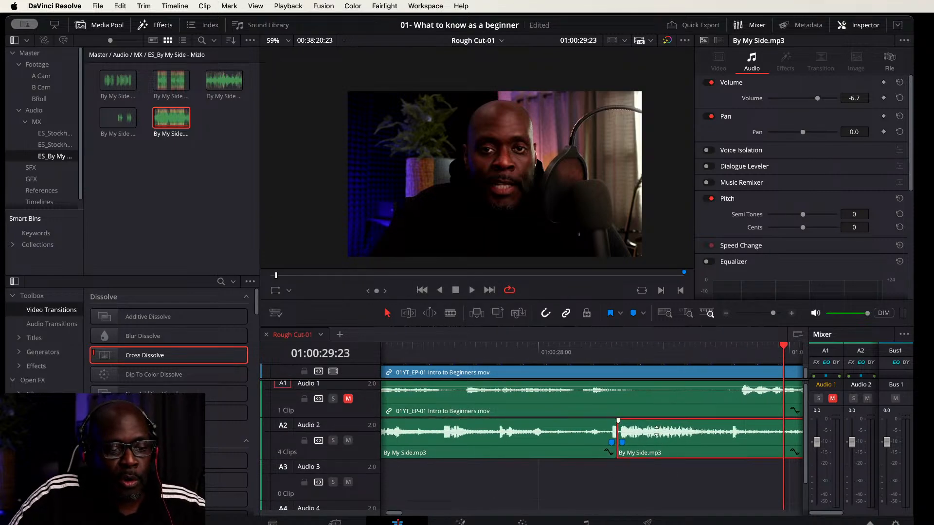
left_click_drag(673, 450, 677, 469)
left_click(611, 351)
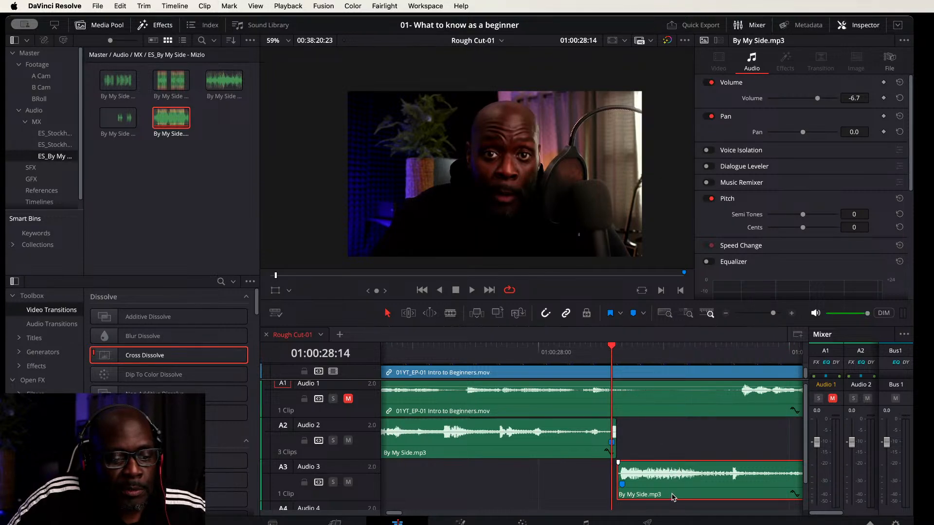
left_click_drag(672, 496, 659, 498)
Step: Play the overlap, nudge the music copy on Audio 3 slightly later, and trim its start to 01:00:28:15
left_click(533, 350)
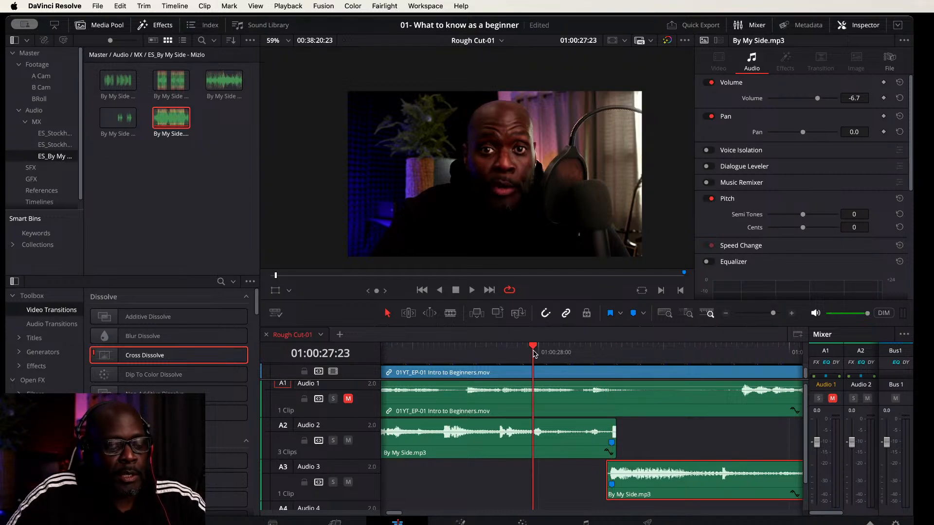
key("space")
key("space")
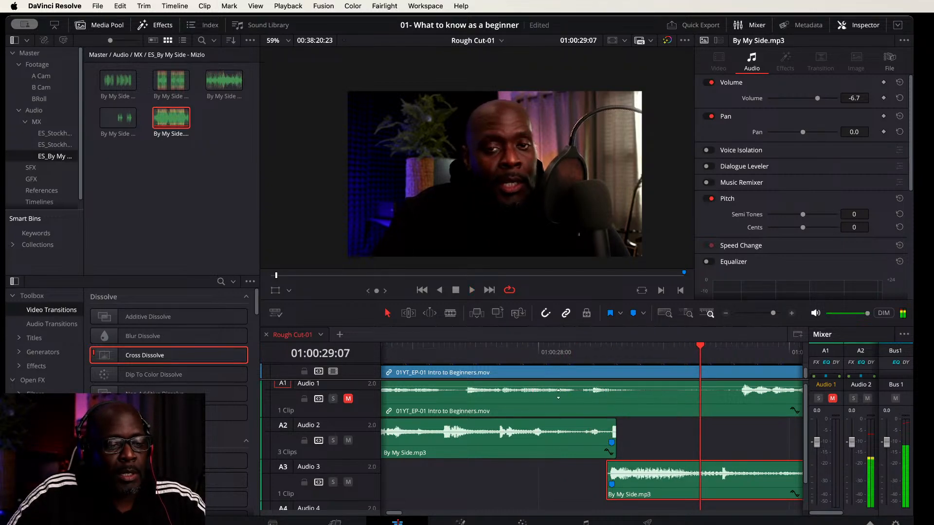
left_click(617, 348)
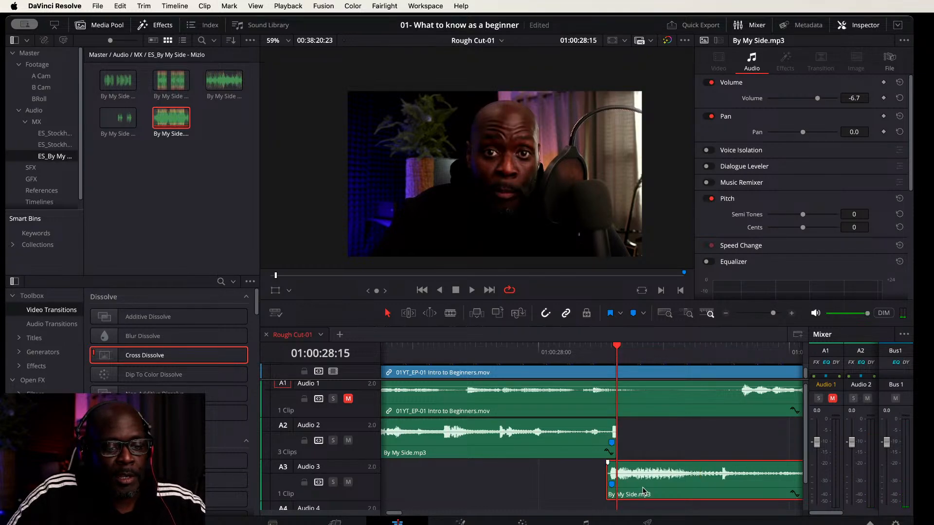
left_click_drag(647, 491, 653, 491)
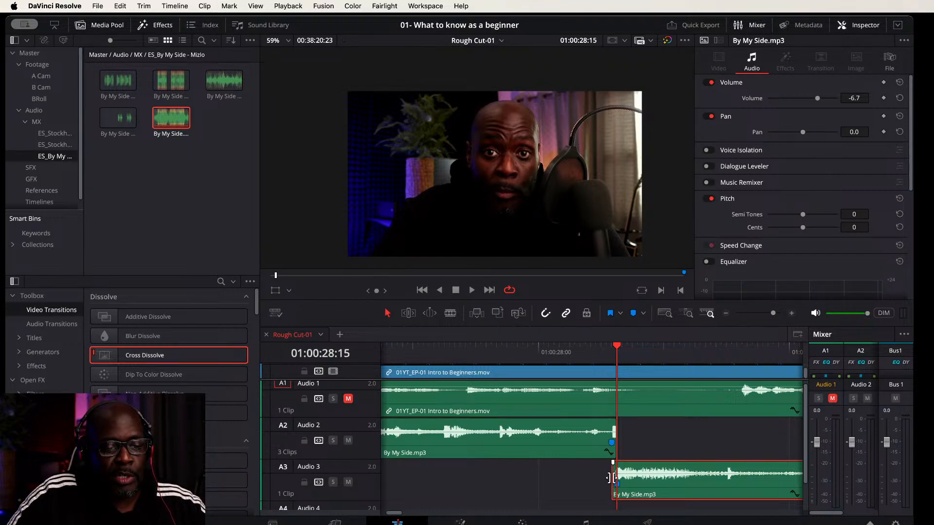
left_click_drag(611, 478, 616, 477)
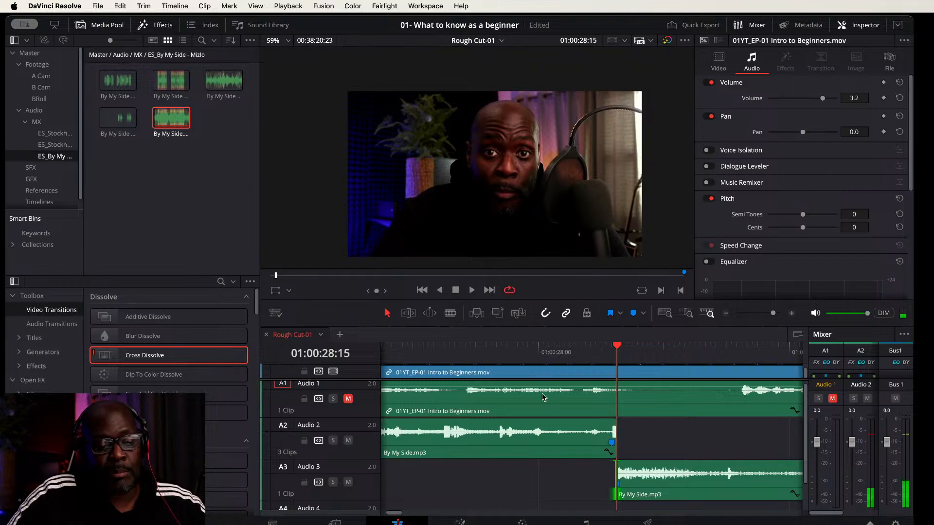
Step: Play the transition from the Audio 2 music into the trimmed copy on Audio 3
left_click(411, 348)
key("space")
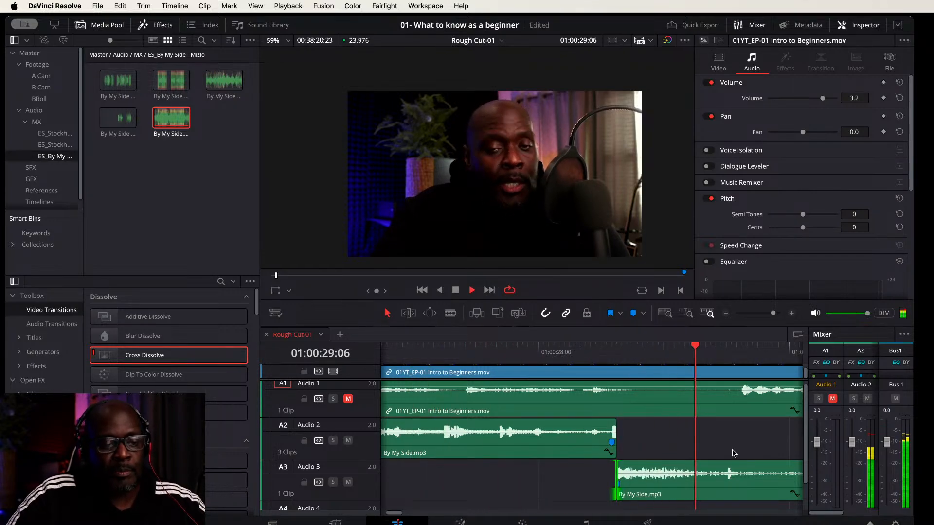
key("space")
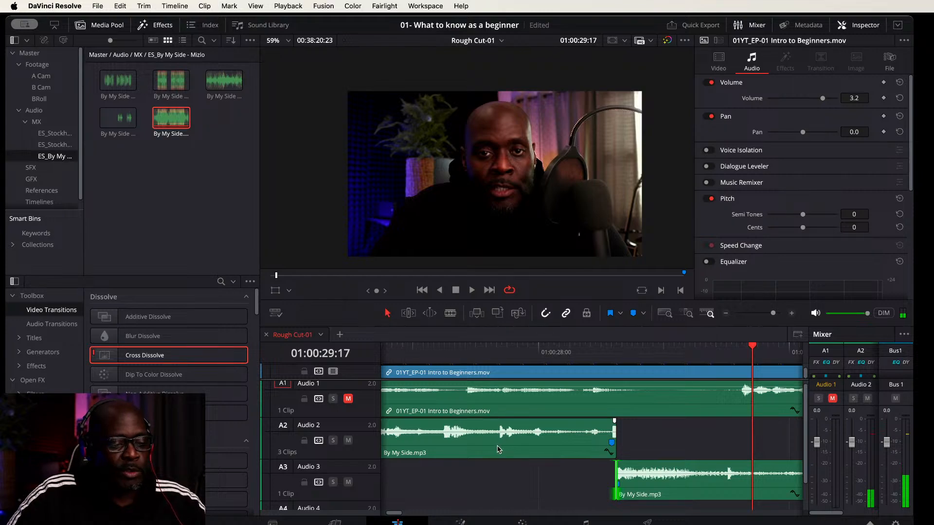
Step: Play the looped music from 01:00:12:11 across both section joins into the copy on Audio 3
key("super+minus")
key("super+minus")
key("super+minus")
key("super+minus")
key("super+minus")
key("super+minus")
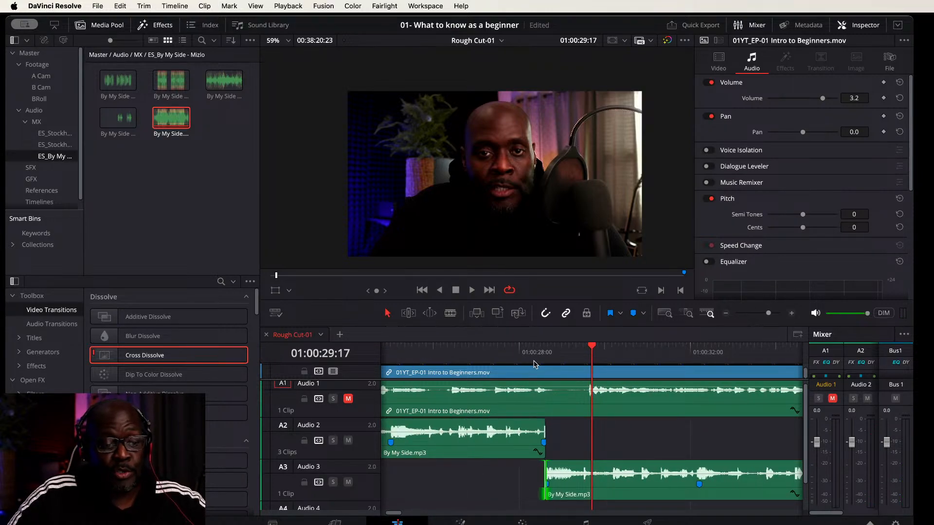
left_click(578, 495)
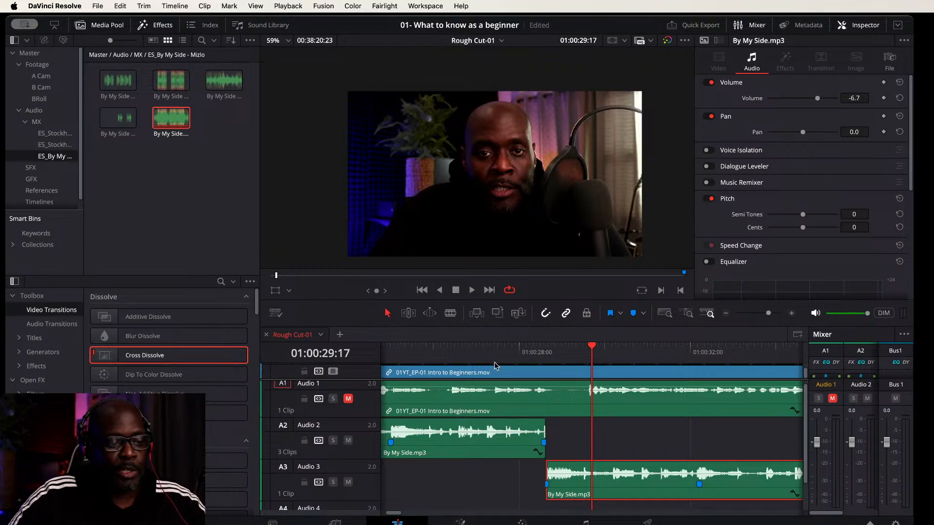
left_click(480, 349)
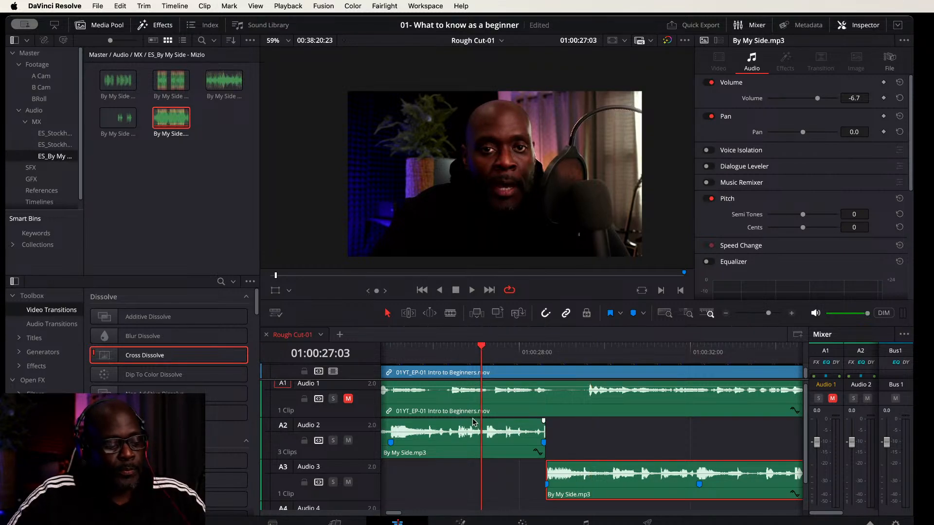
key("super+minus")
key("super+minus")
key("super+minus")
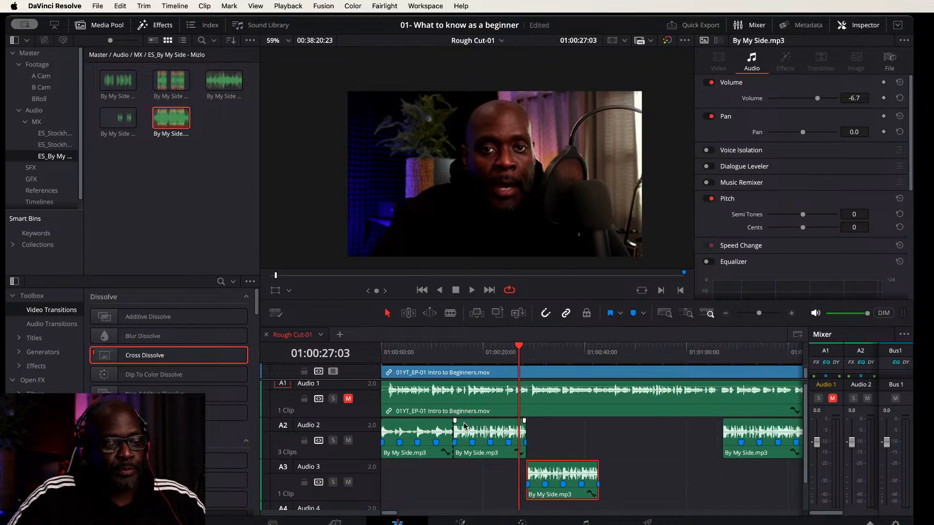
left_click(445, 350)
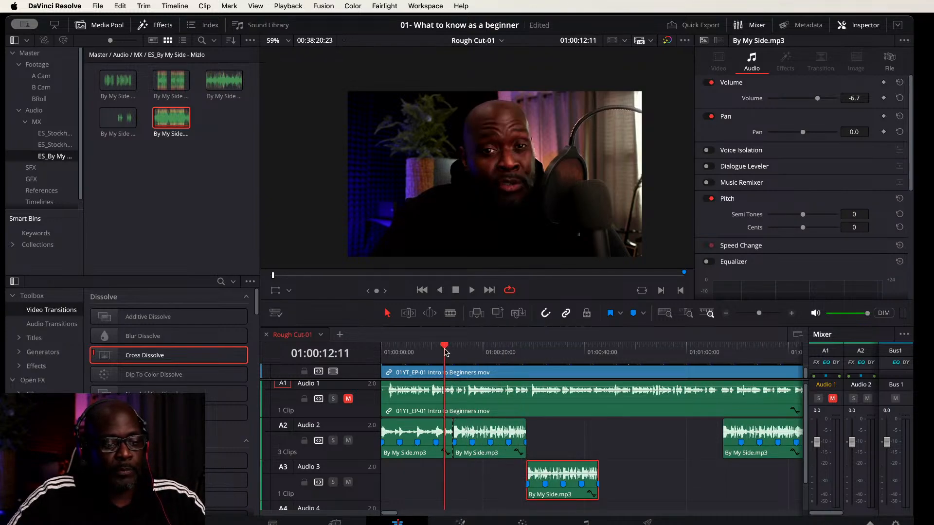
key("space")
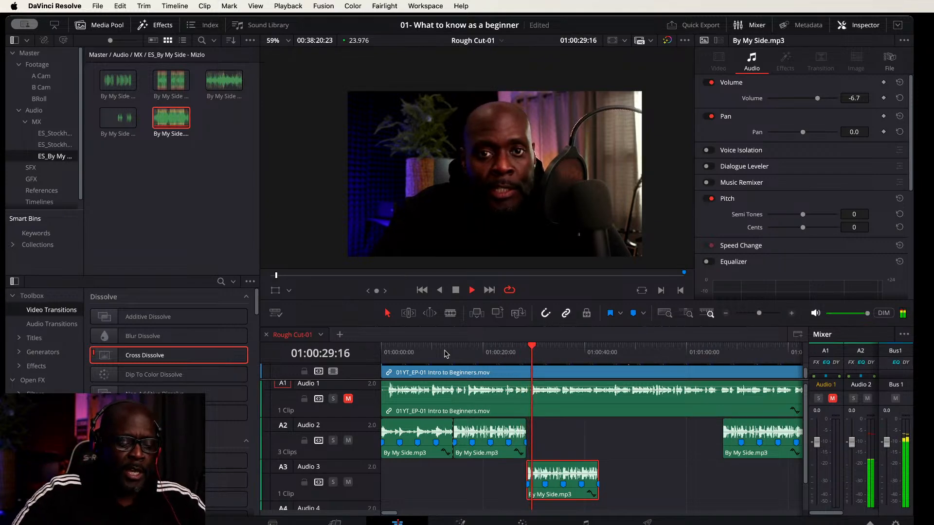
key("space")
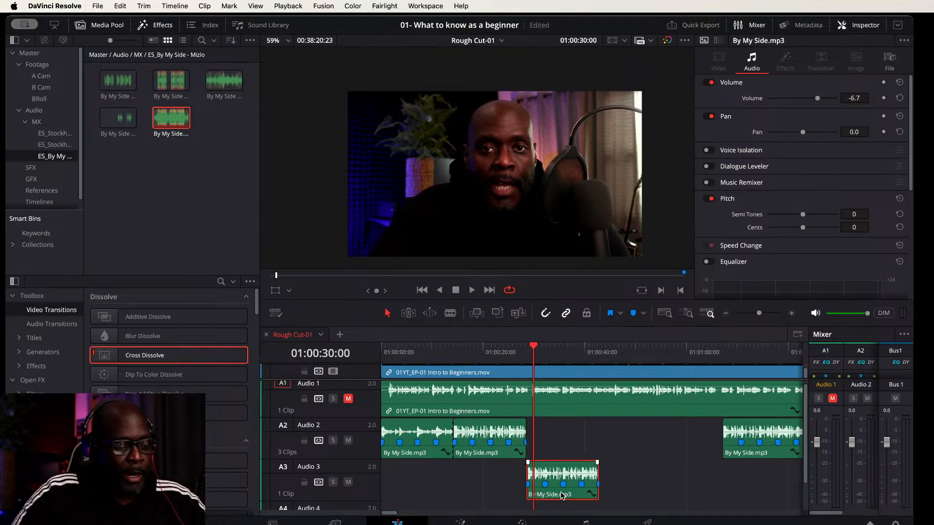
Step: Duplicate the music section on Audio 3 directly after itself and play across the new join from 01:00:39:08
left_click_drag(562, 495, 634, 493)
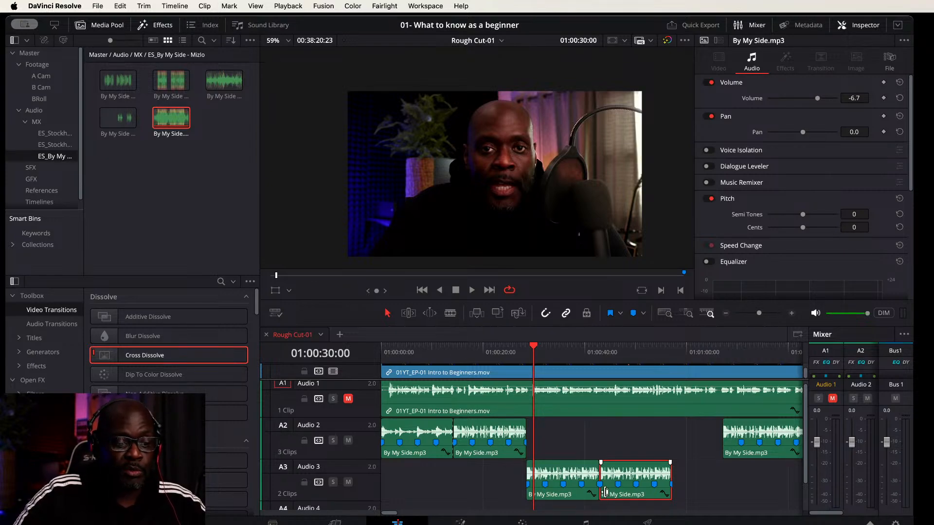
left_click(583, 350)
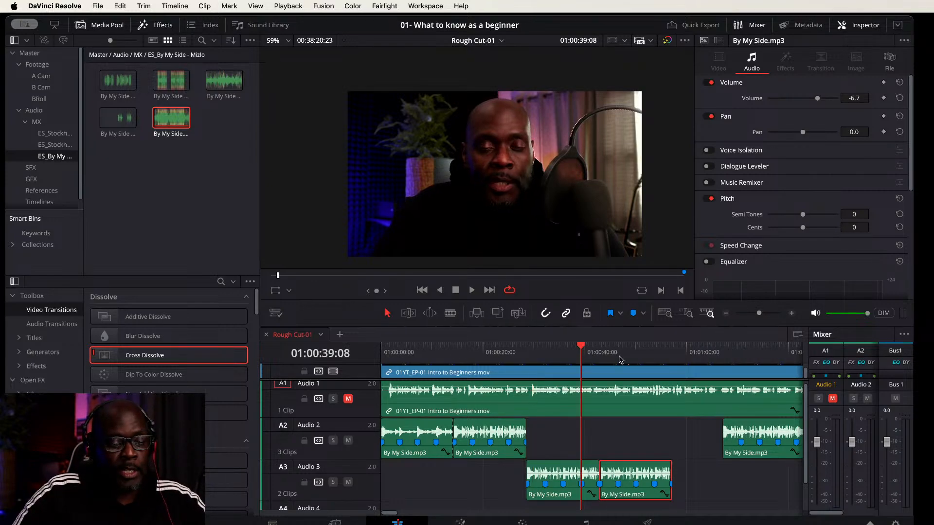
key("space")
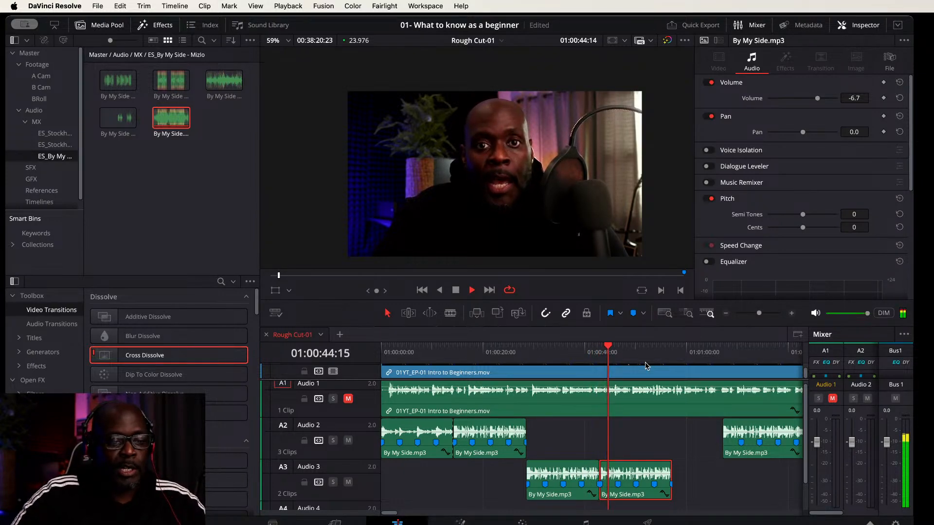
key("space")
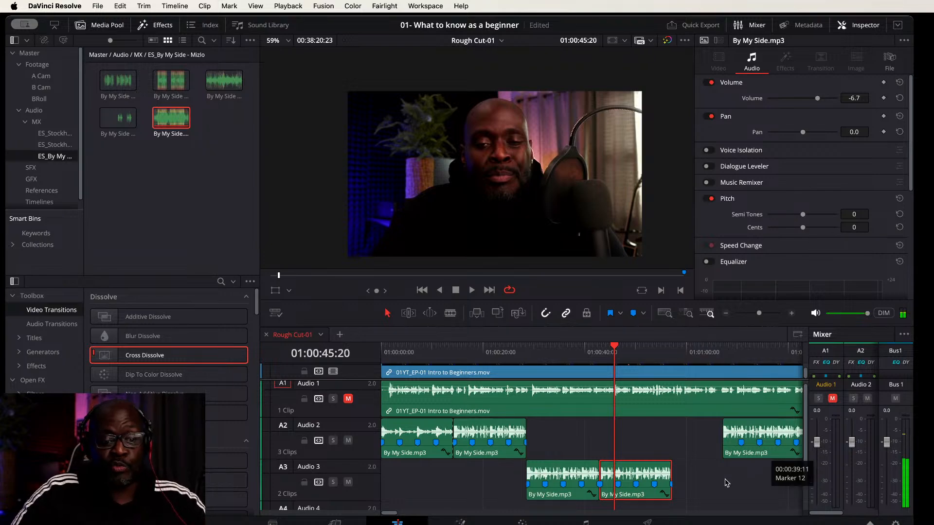
Step: Duplicate both Audio 3 music sections directly after themselves and move the long remaining music clip on Audio 2 later, beyond the copies
scroll(667, 454, "down", 2)
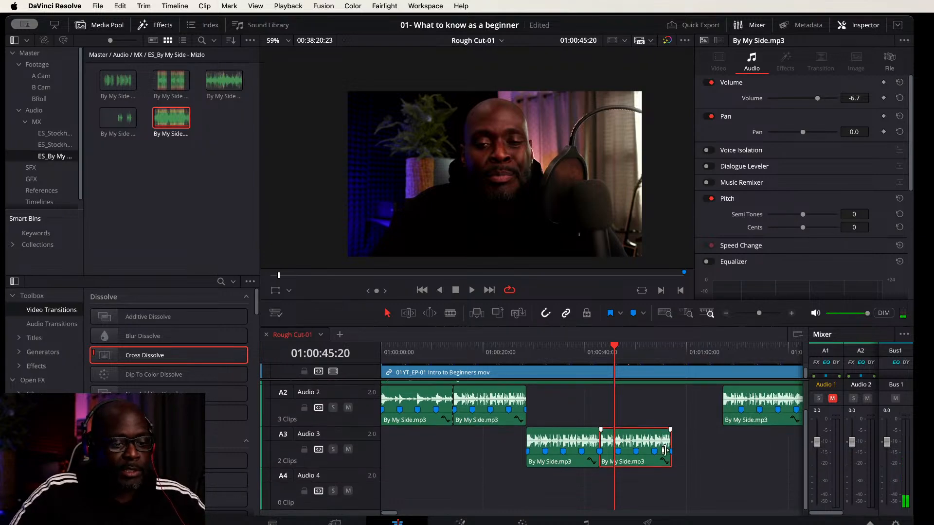
scroll(665, 450, "down", 2)
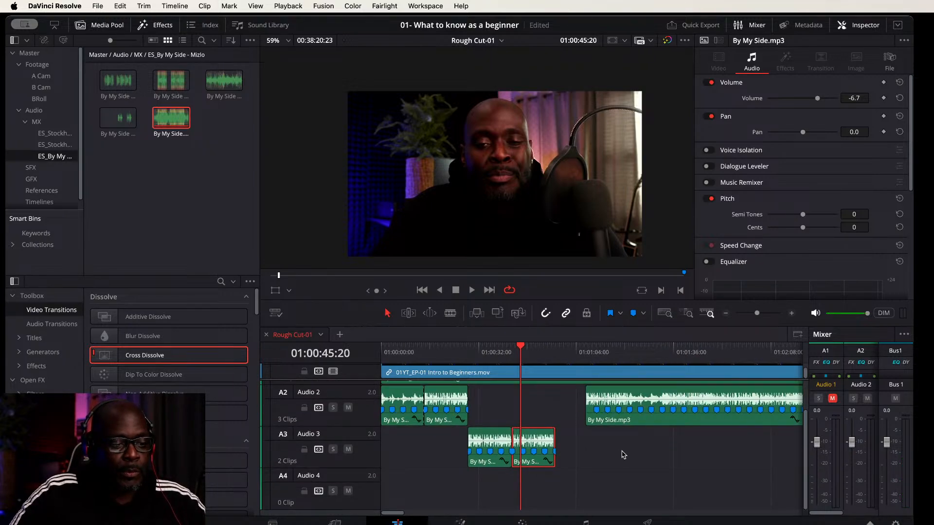
left_click_drag(640, 442, 462, 488)
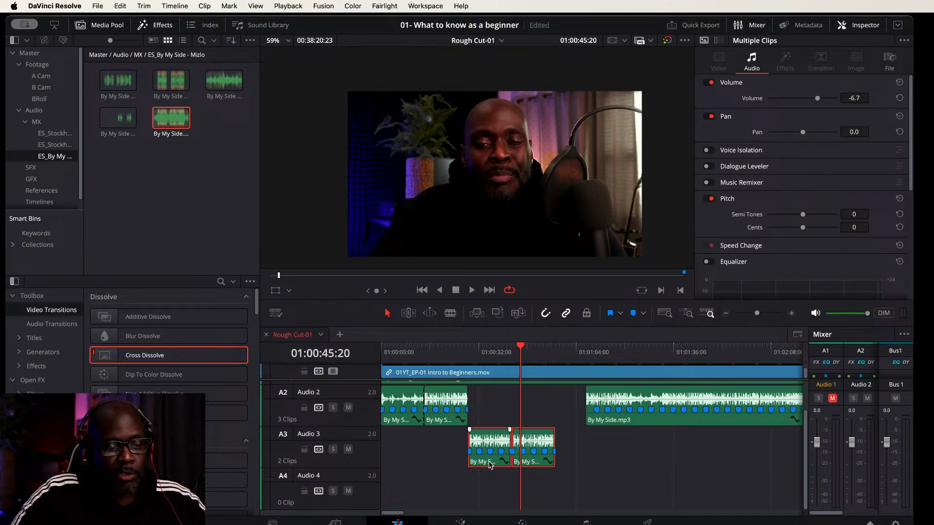
left_click_drag(490, 465, 580, 466)
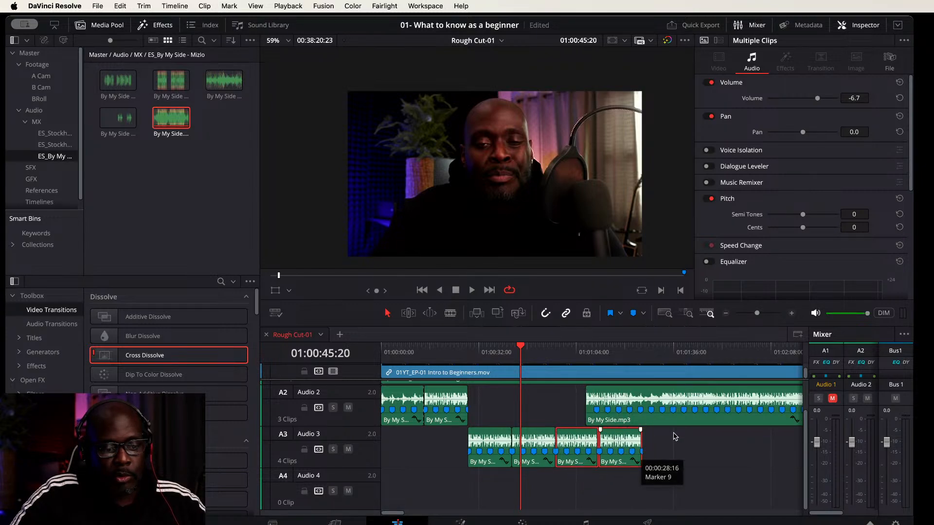
left_click_drag(675, 420, 733, 419)
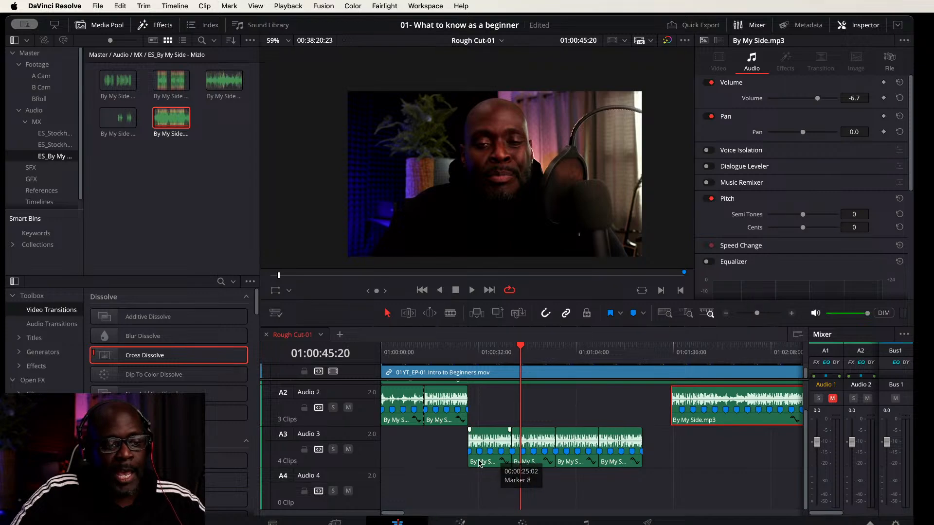
Step: Play the extended music from 01:00:07:03 across the section joins on Audio 2 and Audio 3
left_click(404, 348)
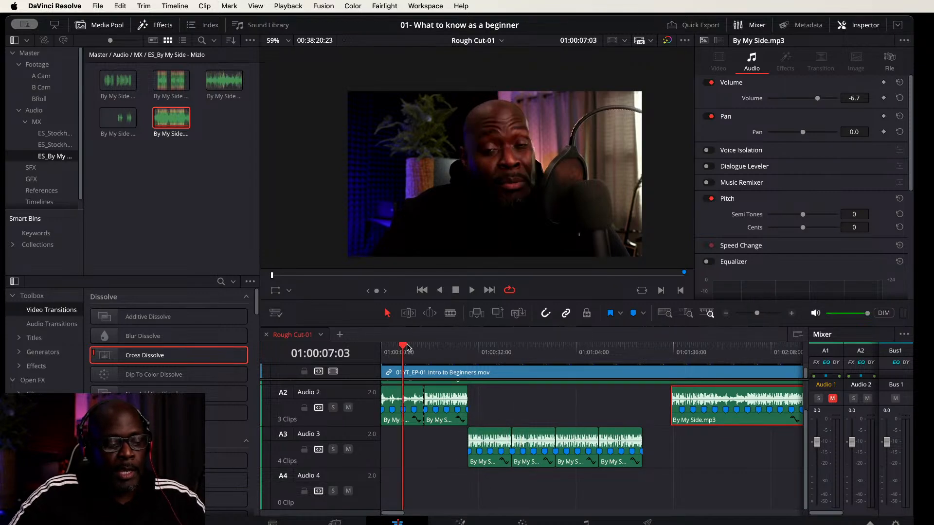
key("space")
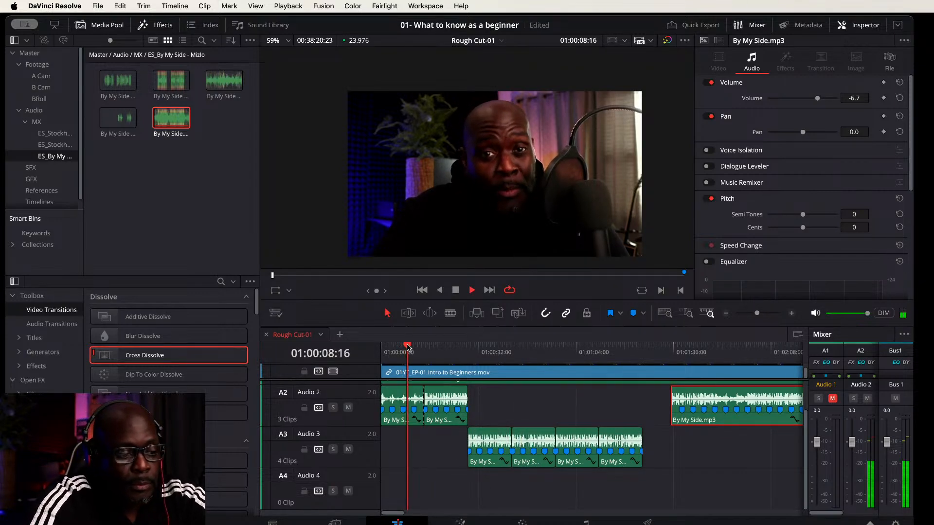
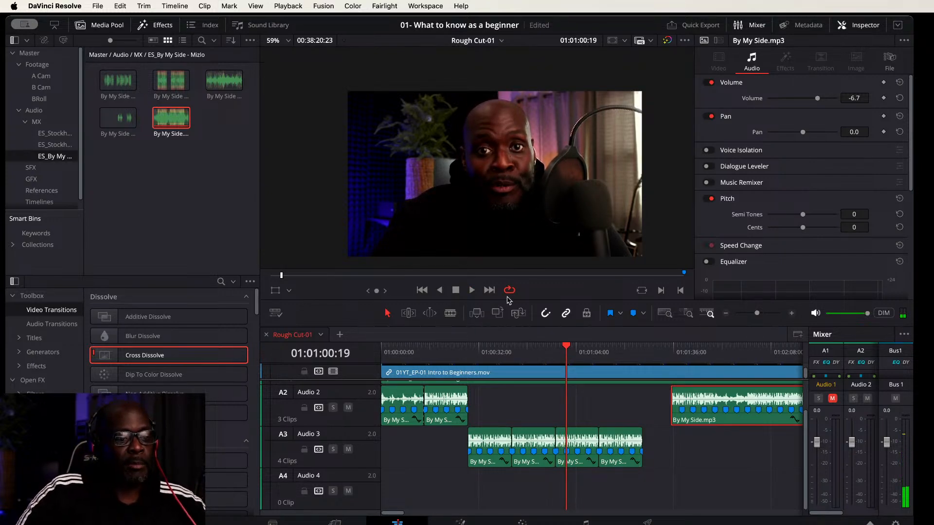
Step: Turn off the auto track selectors on all audio and video tracks and give the video tracks more room in the timeline
scroll(657, 417, "up", 2)
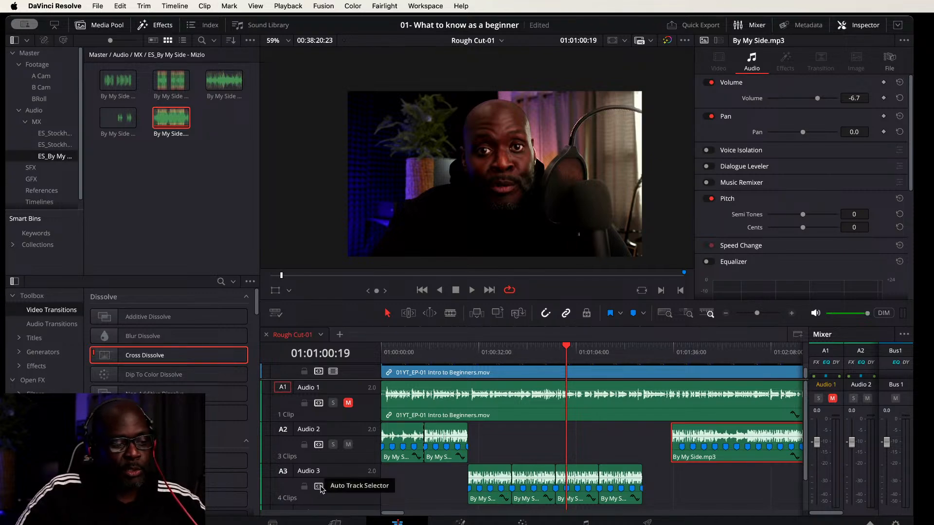
left_click(319, 487, "super")
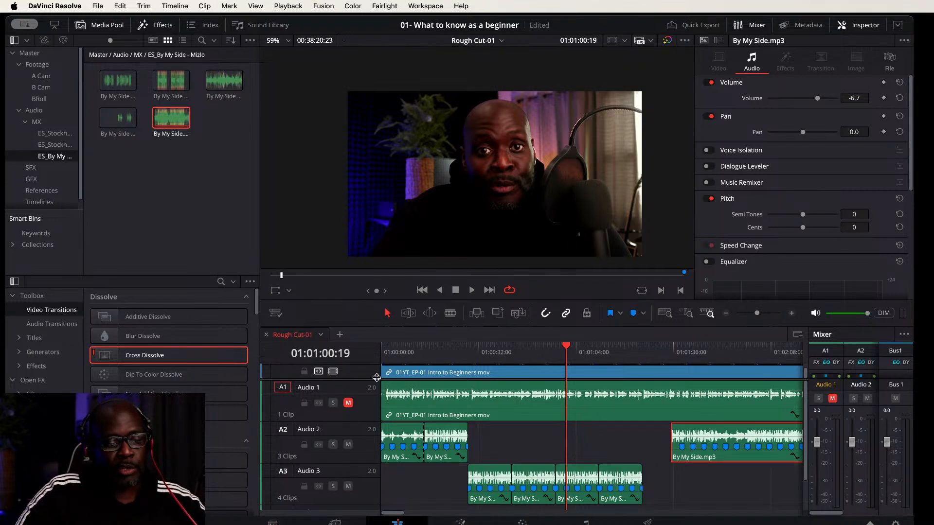
left_click_drag(366, 378, 363, 472)
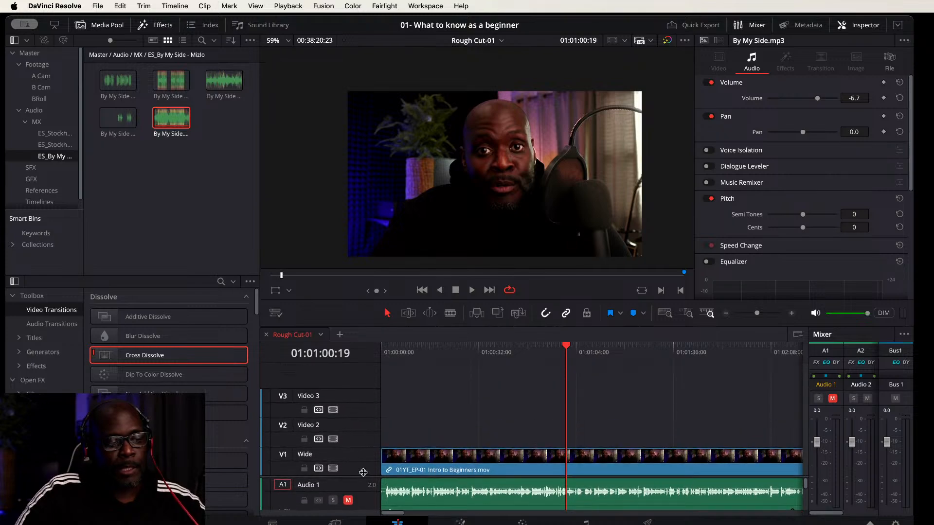
left_click(319, 469, "super")
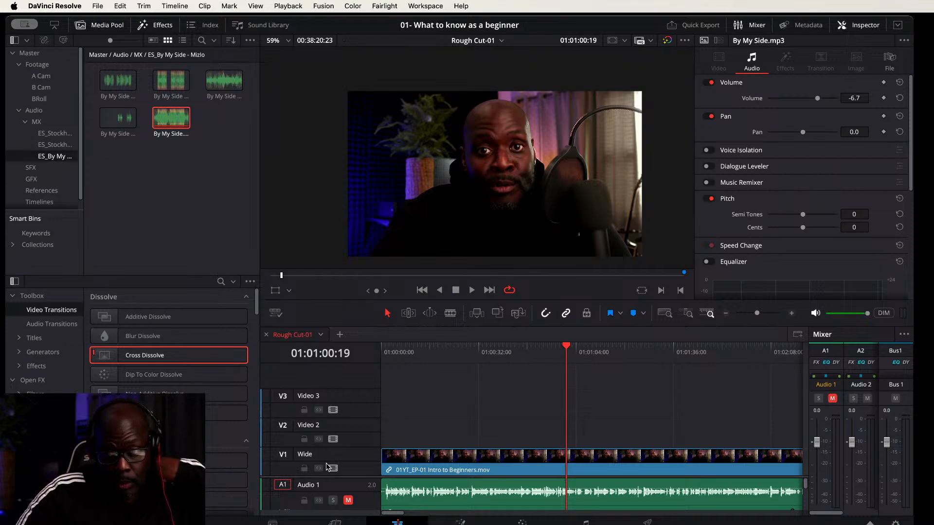
Step: Fit the whole sequence in the timeline and make the timeline area taller so the video and music tracks fit together
left_click(495, 405)
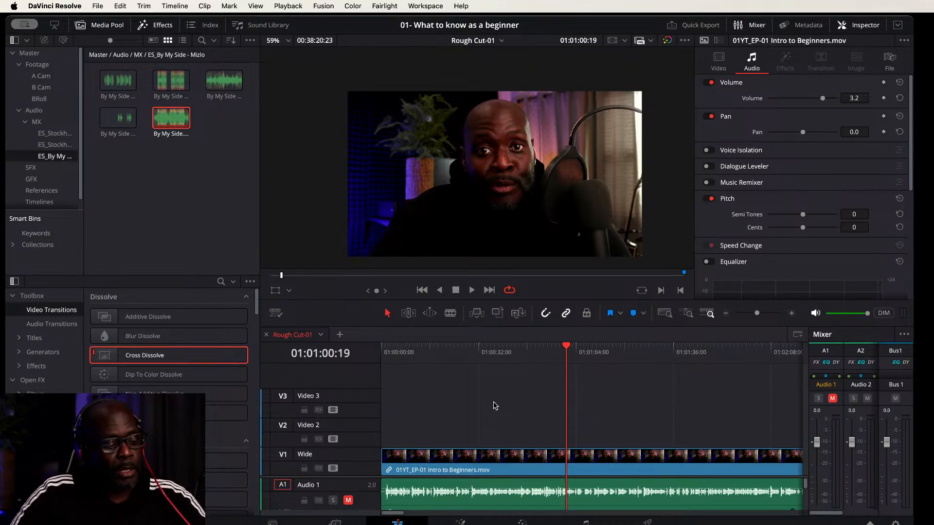
key("shift+z")
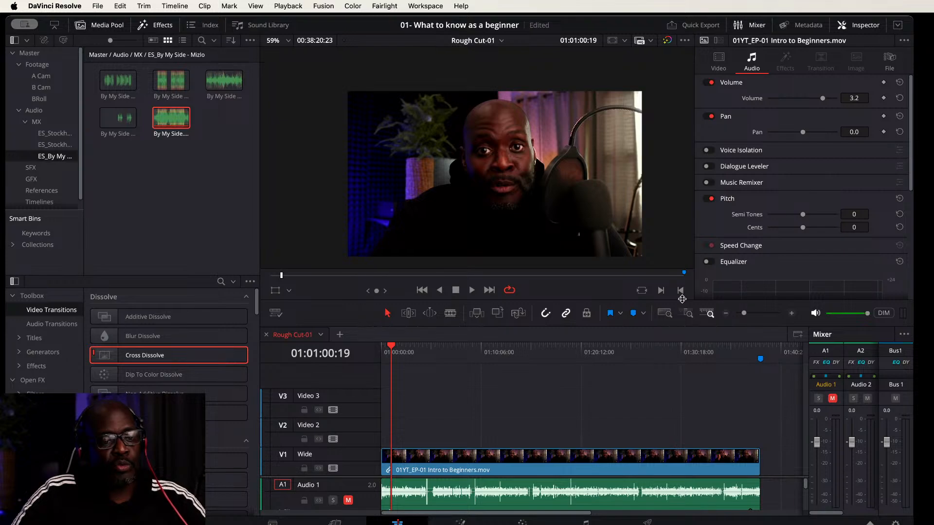
left_click_drag(683, 299, 683, 215)
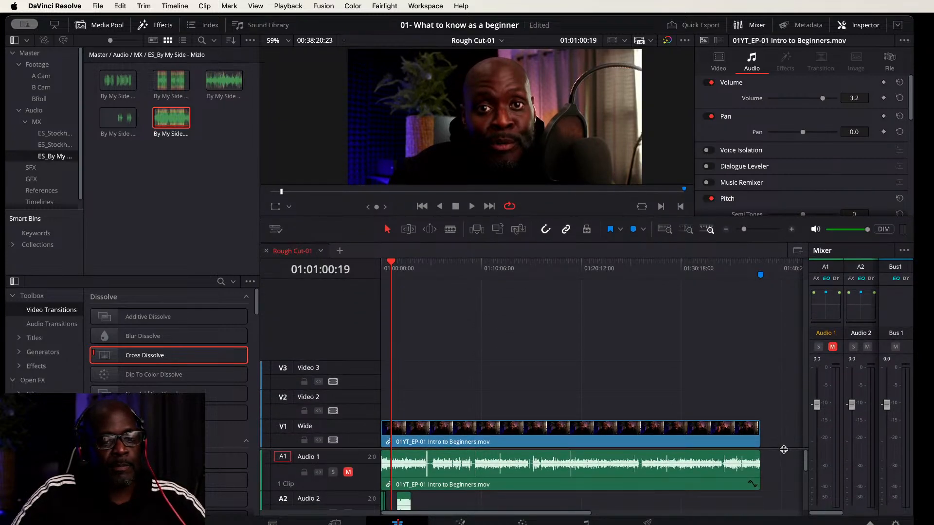
scroll(784, 437, "down", 5)
left_click_drag(779, 355, 779, 358)
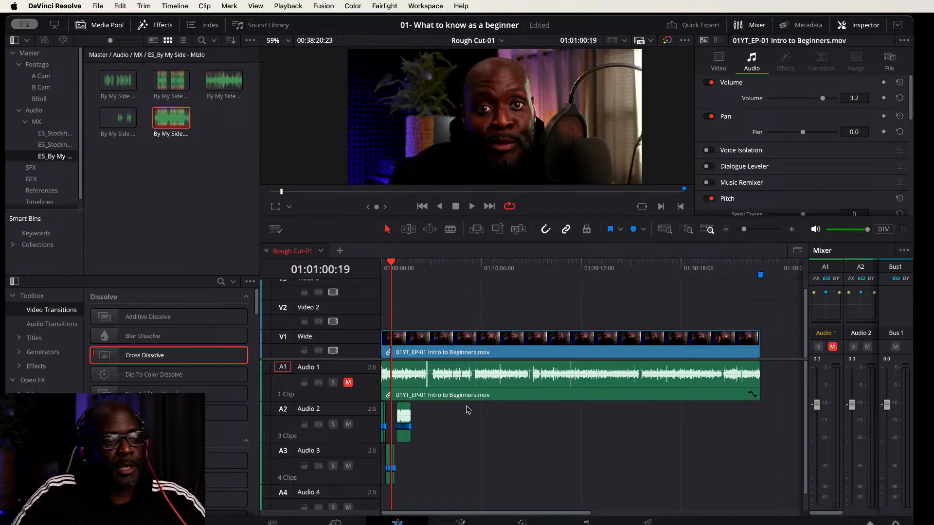
Step: Move all the By My Side.mp3 music clips on Audio 2 and Audio 3 well past the footage's end, and unmute Audio 1
left_click_drag(469, 410, 367, 477)
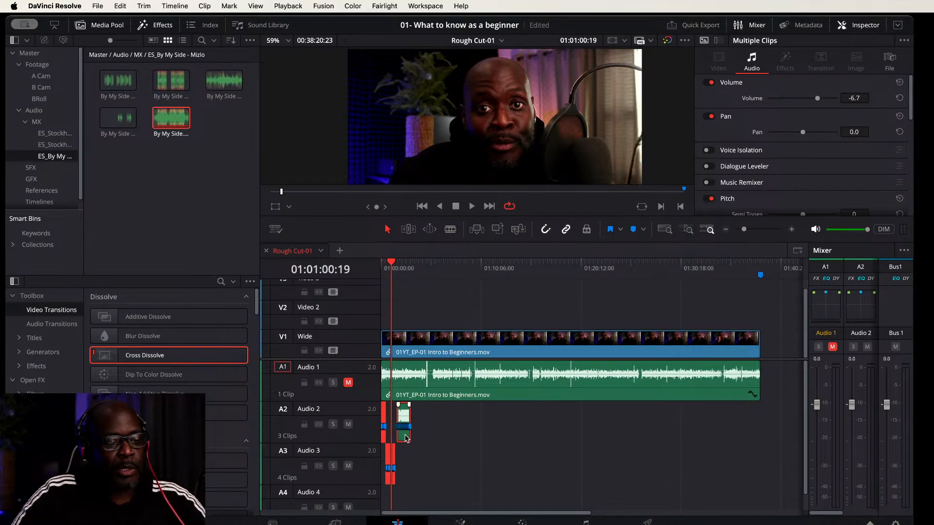
left_click_drag(405, 438, 785, 439)
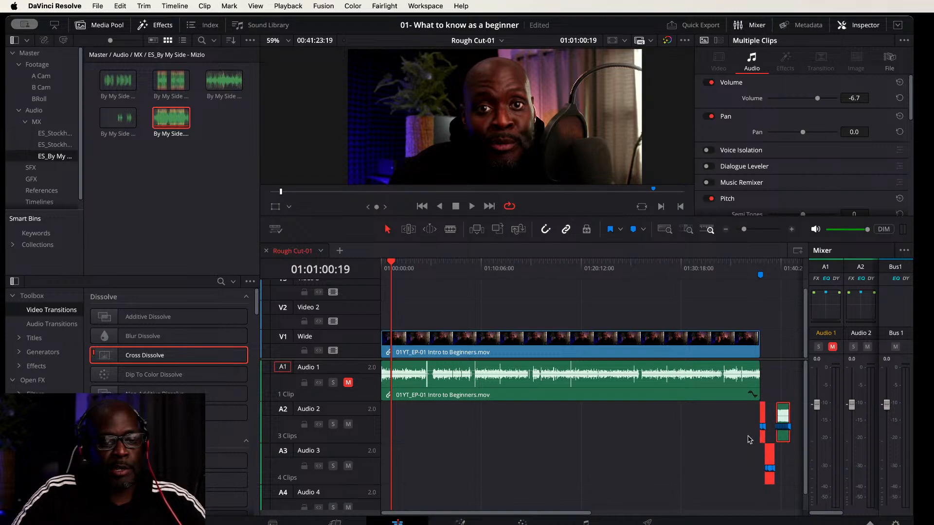
scroll(714, 433, "down", 1)
scroll(632, 433, "right", 10)
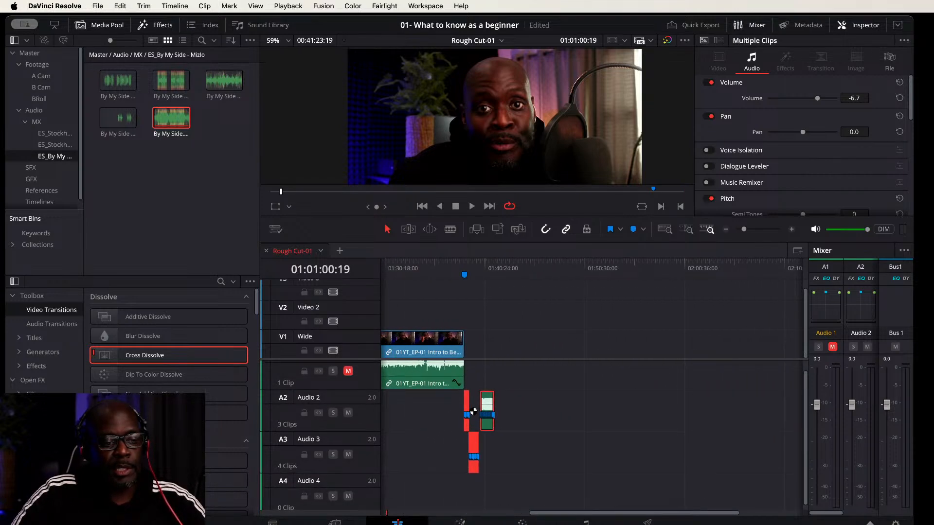
left_click_drag(487, 428, 738, 427)
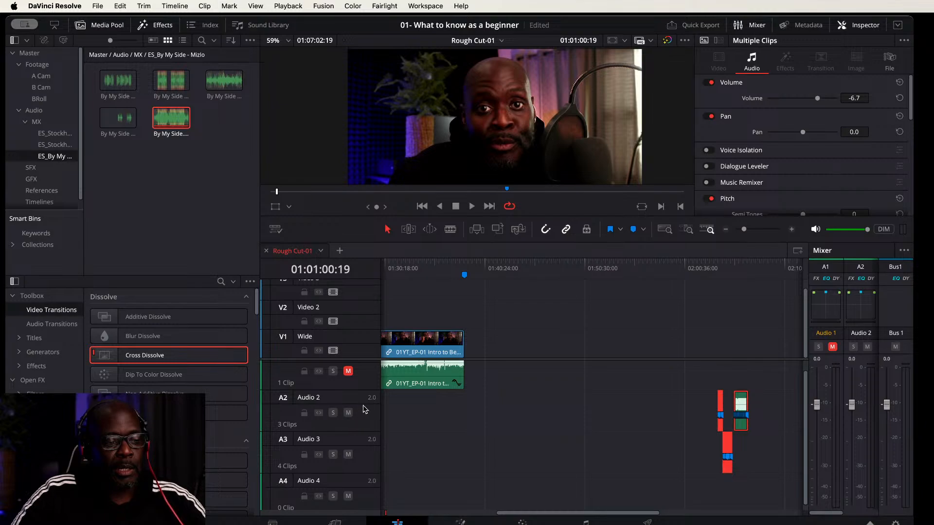
left_click(348, 371)
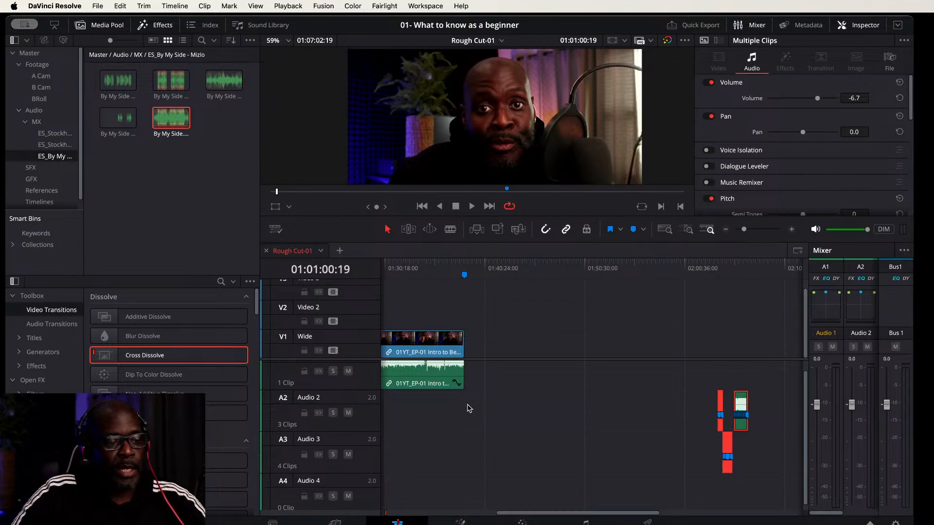
left_click_drag(592, 517, 354, 516)
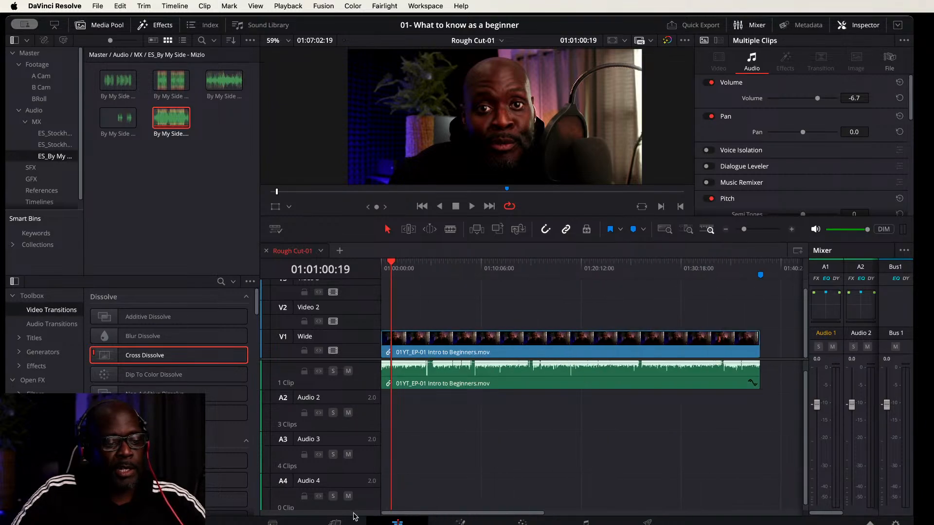
Step: Select the linked 01YT_EP-01 Intro to Beginners.mov clip and move the playhead to the timeline's start at 01:00:00:00
left_click(423, 341)
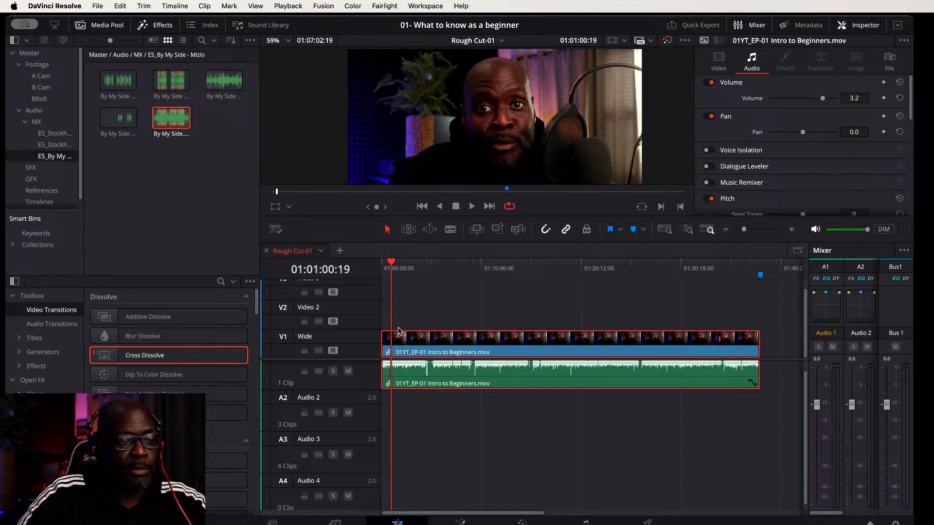
left_click(431, 289)
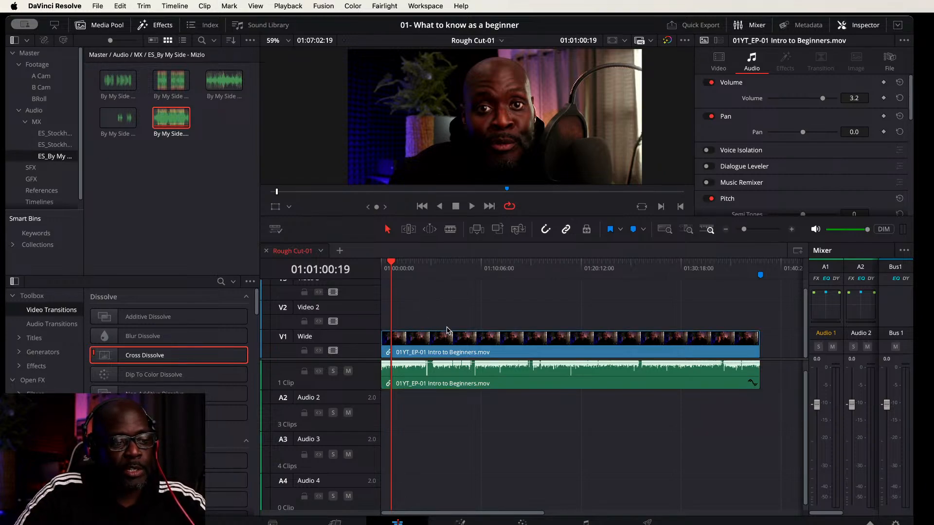
scroll(505, 430, "up", 1)
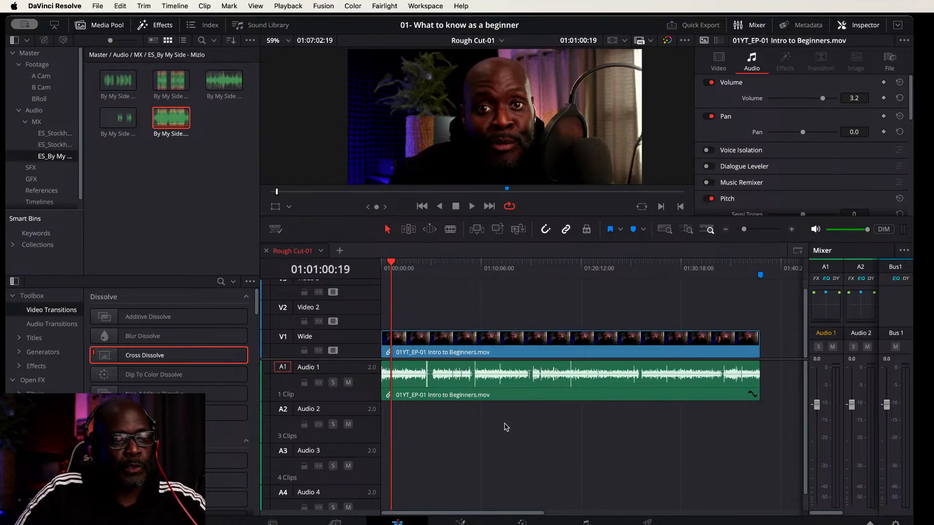
left_click(476, 339)
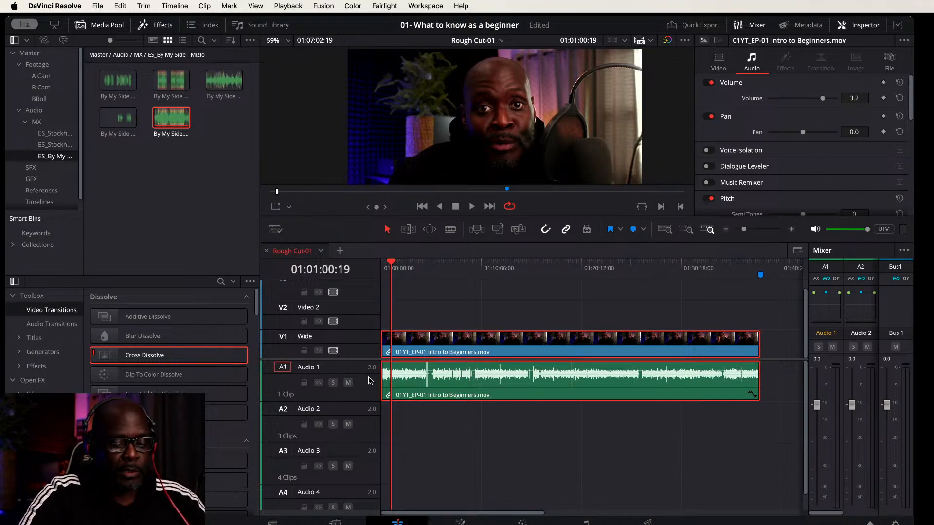
key("Home")
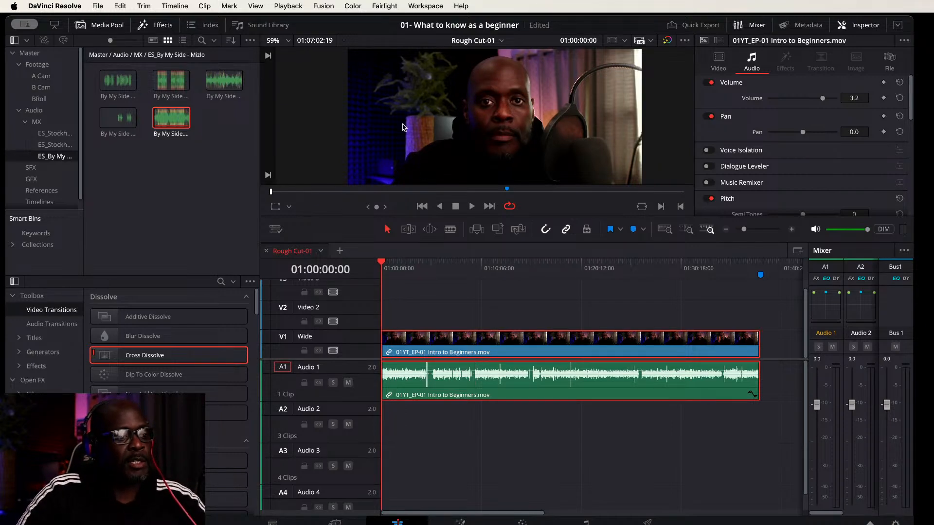
Step: Hide the Media Pool and the effects library to widen the timeline around the opening of the A Cam footage
left_click(104, 28)
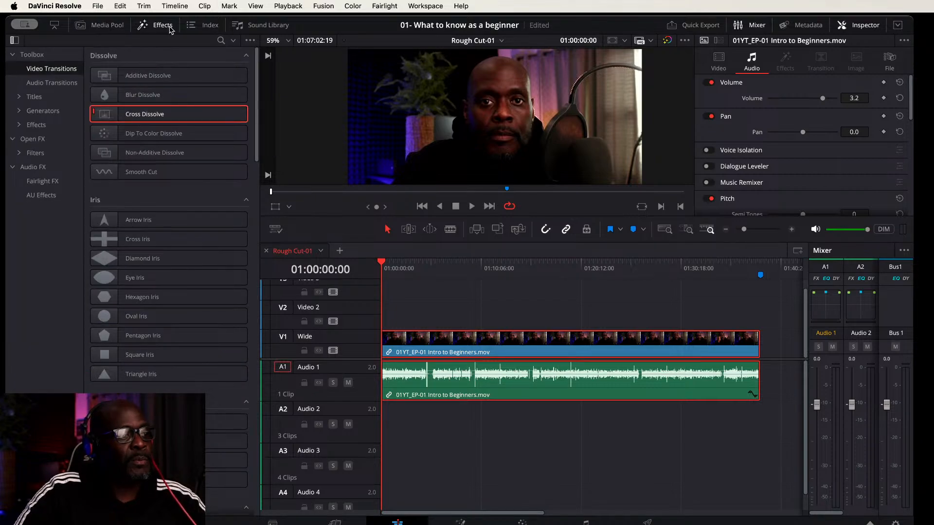
left_click(163, 28)
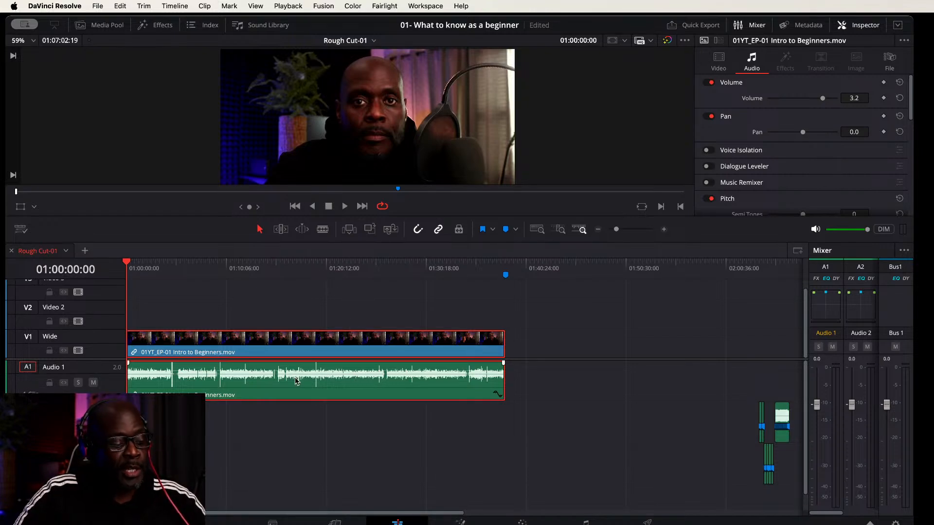
key("super+equal")
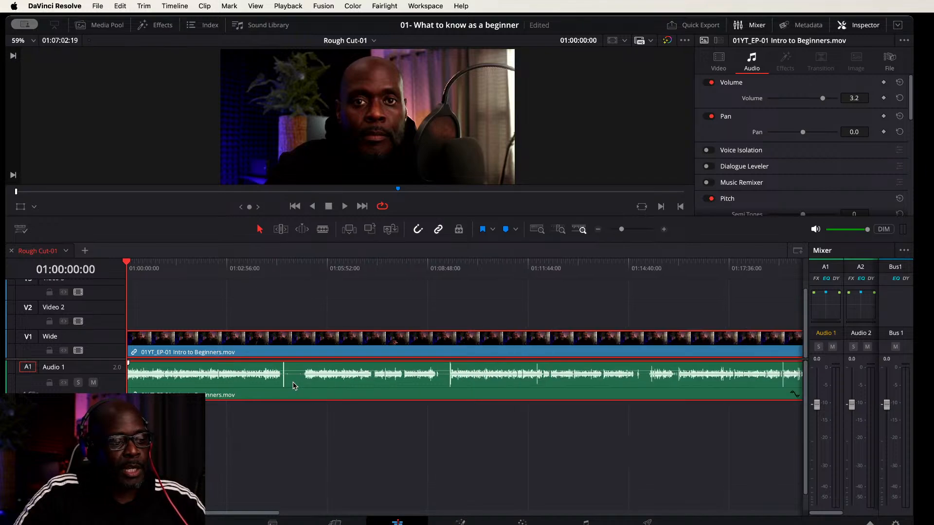
key("super+equal")
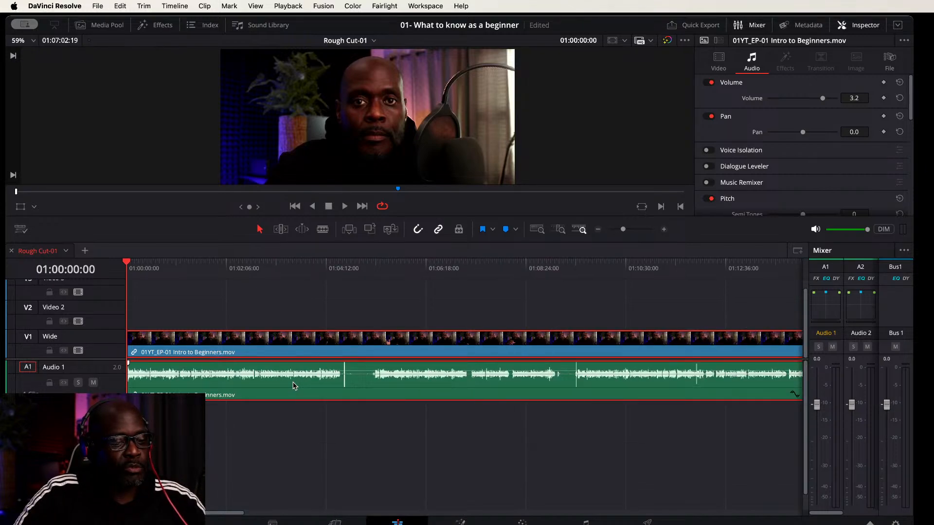
Step: Zoom in on the timeline and make the Audio 1 and Wide tracks taller to examine the waveform and thumbnails
key("super+equal")
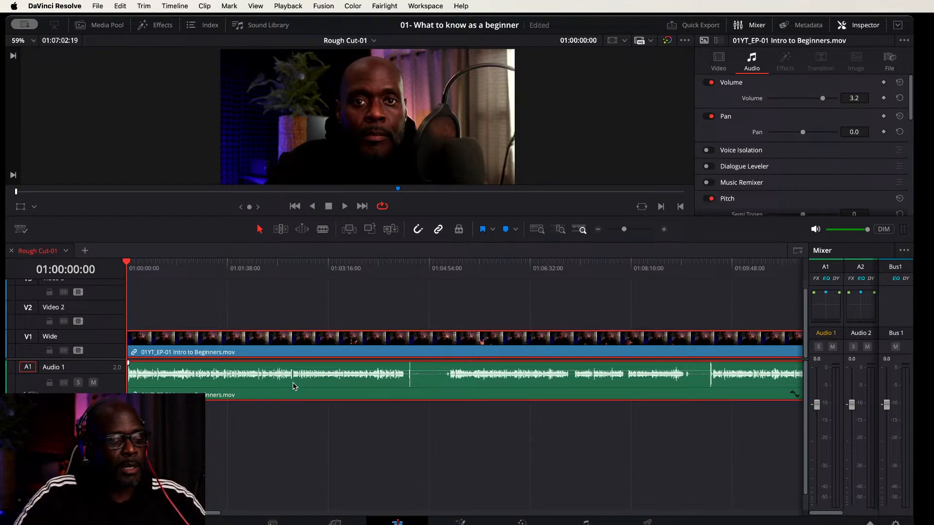
scroll(294, 386, "up", 3)
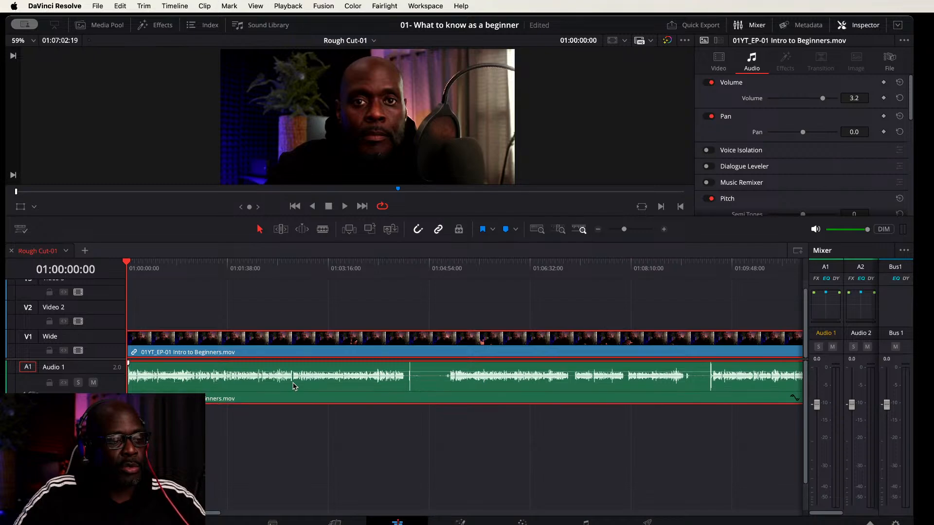
scroll(294, 387, "up", 10)
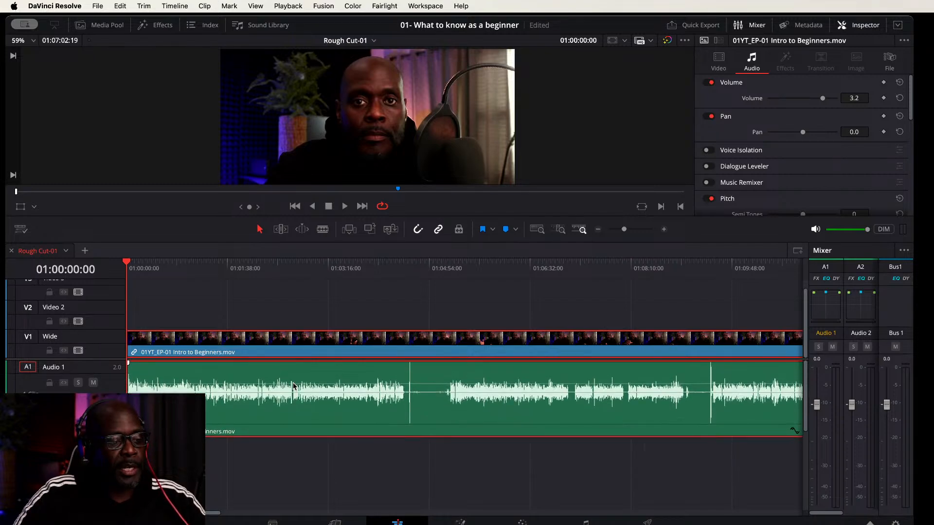
scroll(294, 387, "down", 8)
scroll(294, 386, "up", 8)
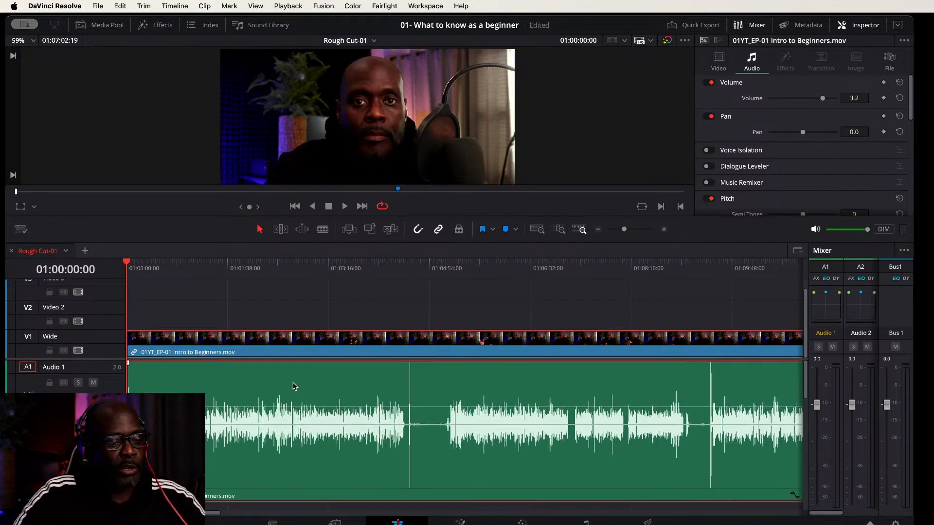
scroll(293, 387, "down", 8)
scroll(293, 386, "up", 8)
scroll(294, 387, "down", 8)
scroll(293, 386, "up", 7)
scroll(294, 387, "down", 7)
scroll(293, 387, "up", 5)
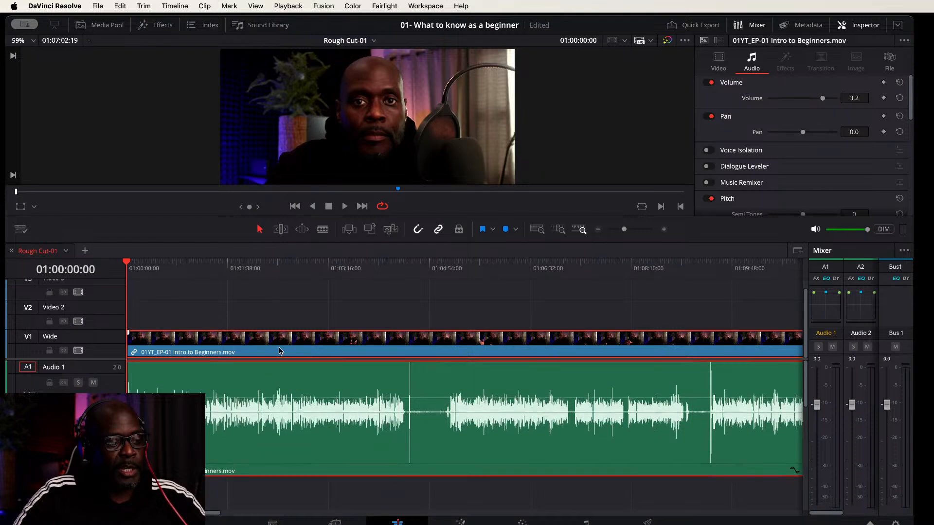
scroll(271, 302, "up", 10)
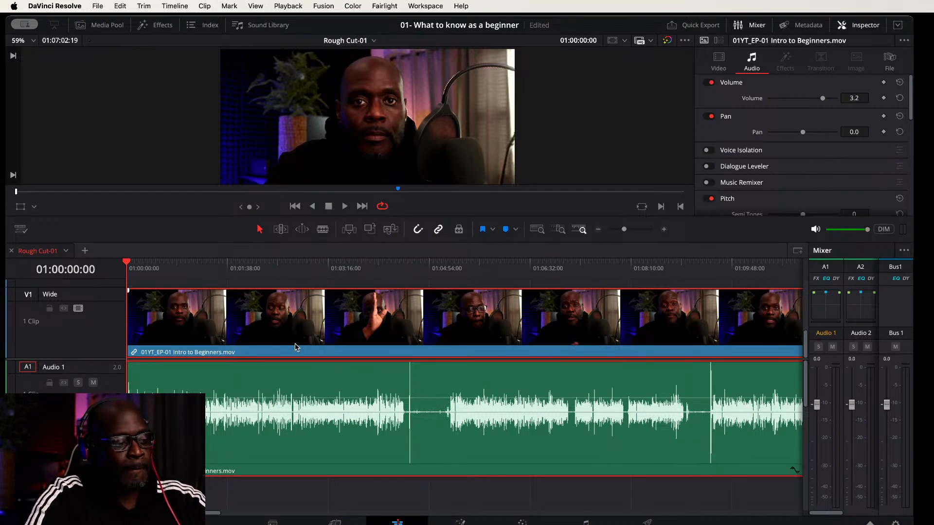
Step: Play the opening seconds of the footage and the passage across the first silent gap, up to about 01:04:37
key("space")
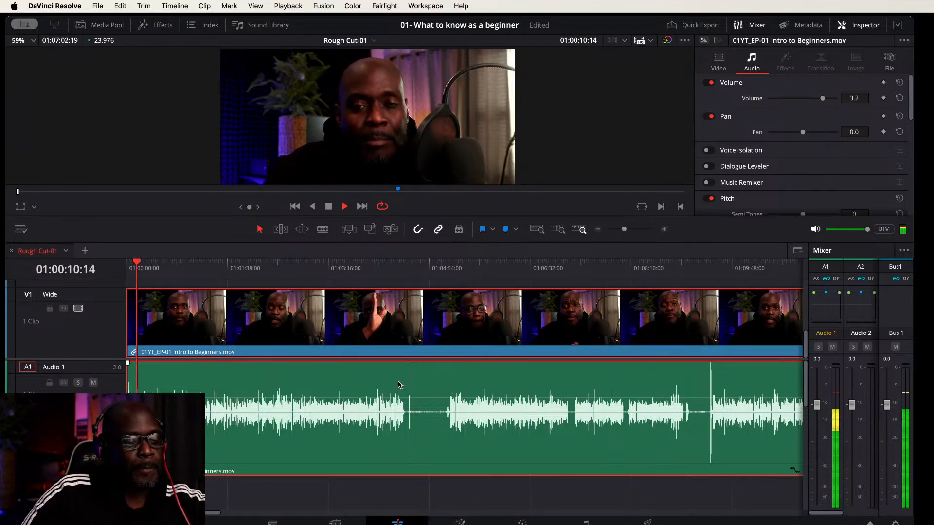
key("space")
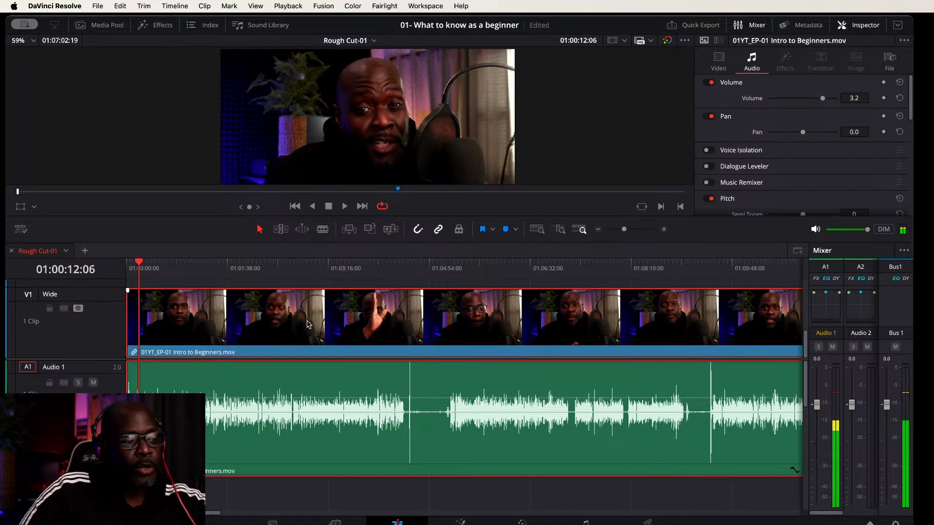
left_click_drag(141, 264, 394, 271)
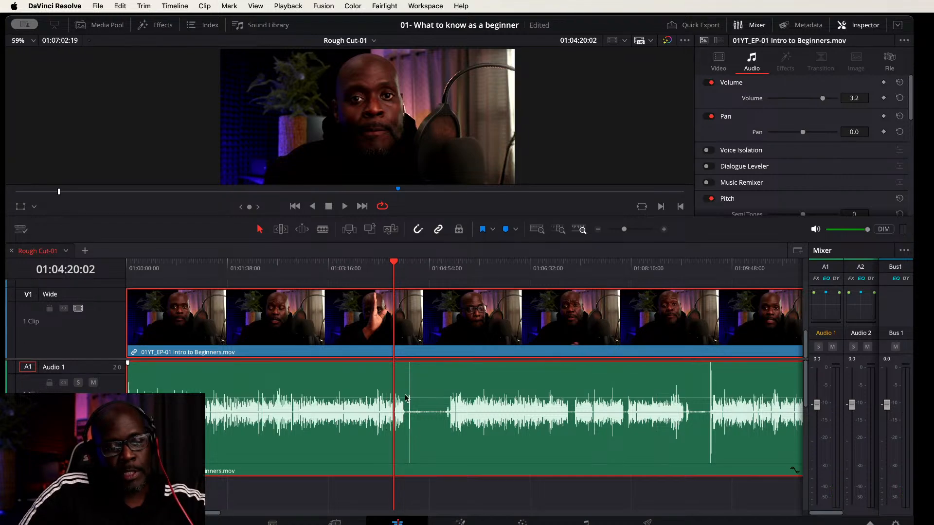
left_click(394, 263)
left_click_drag(394, 263, 404, 263)
key("space")
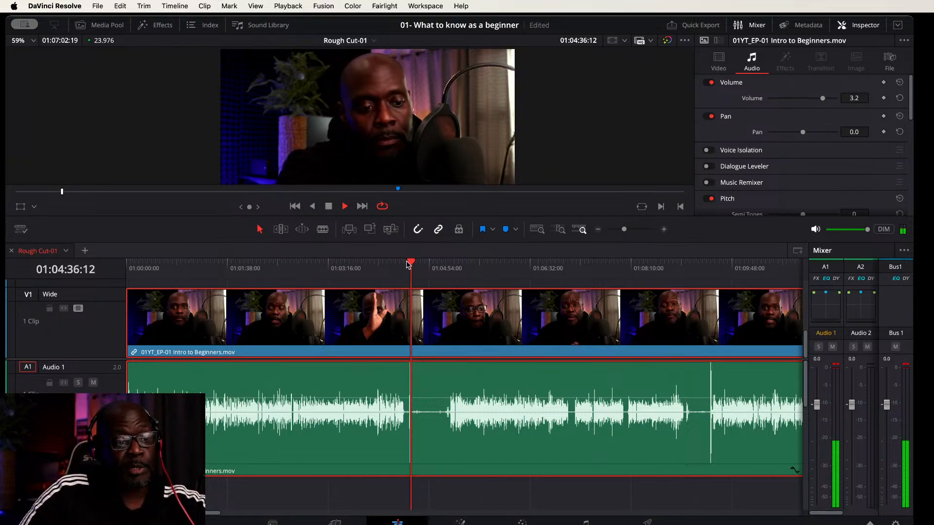
key("space")
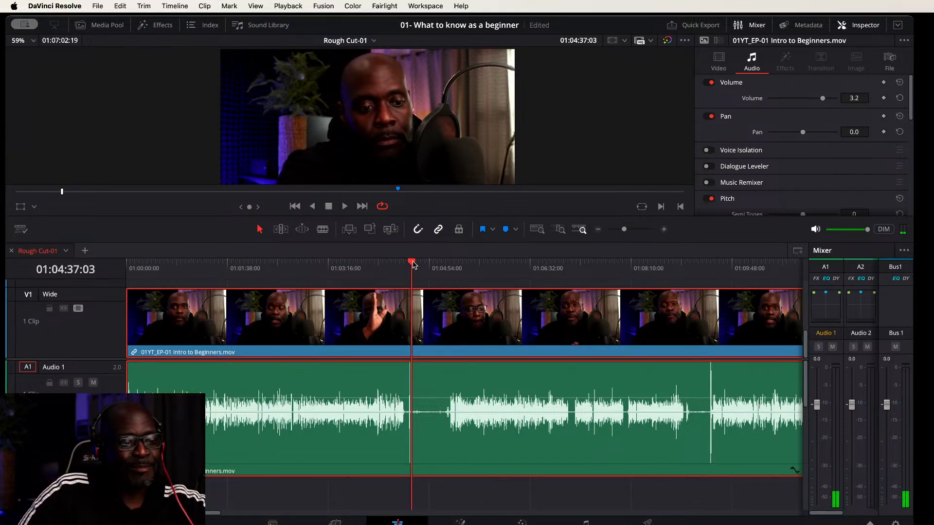
Step: Replay the end of the first talking section and add a marker to the linked clip at 01:04:28:15
left_click_drag(412, 264, 385, 266)
key("space")
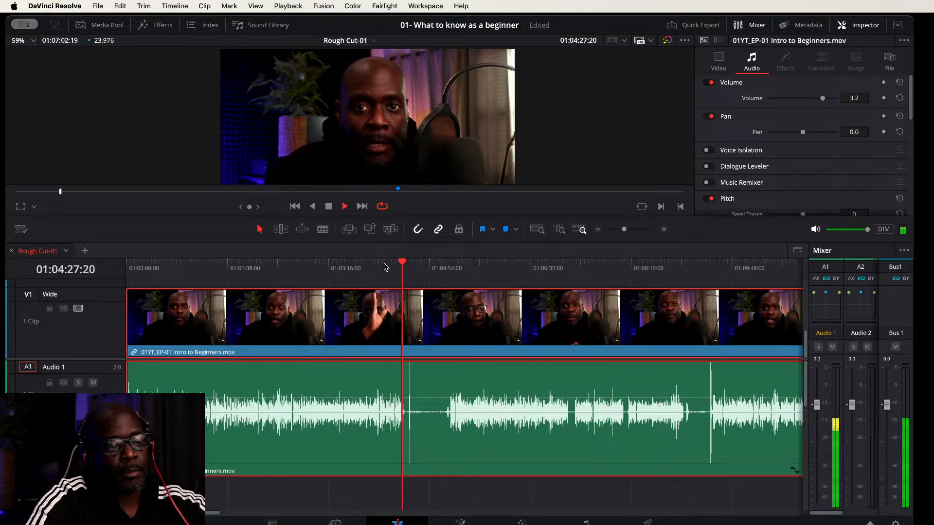
key("space")
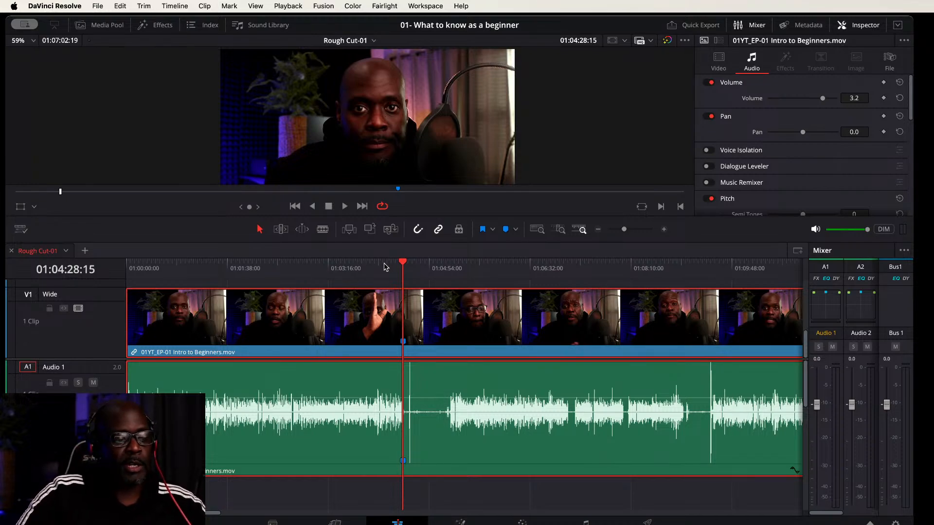
Step: Reduce the Wide and Audio 1 track heights and fit the full footage and the set-aside music in the timeline
scroll(408, 322, "down", 2)
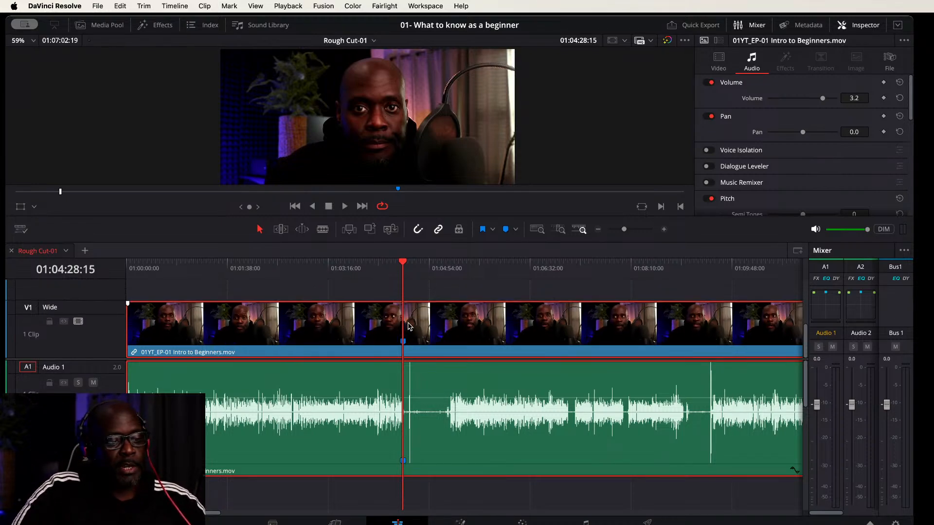
scroll(408, 325, "down", 2)
scroll(479, 395, "down", 3)
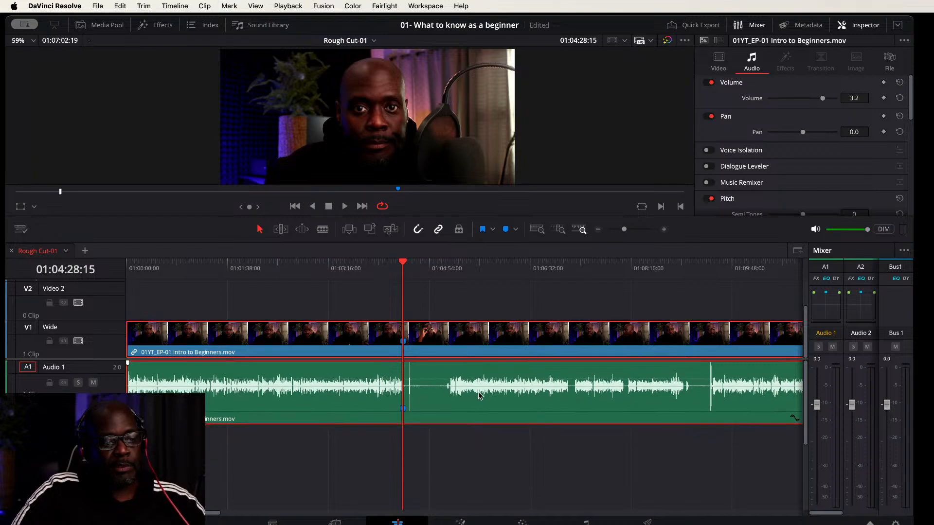
scroll(479, 395, "down", 3)
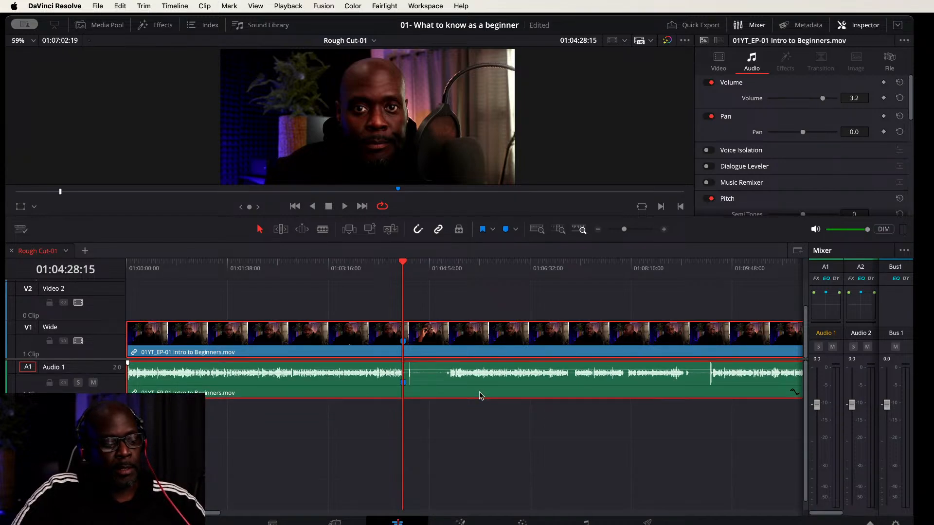
scroll(479, 395, "down", 3)
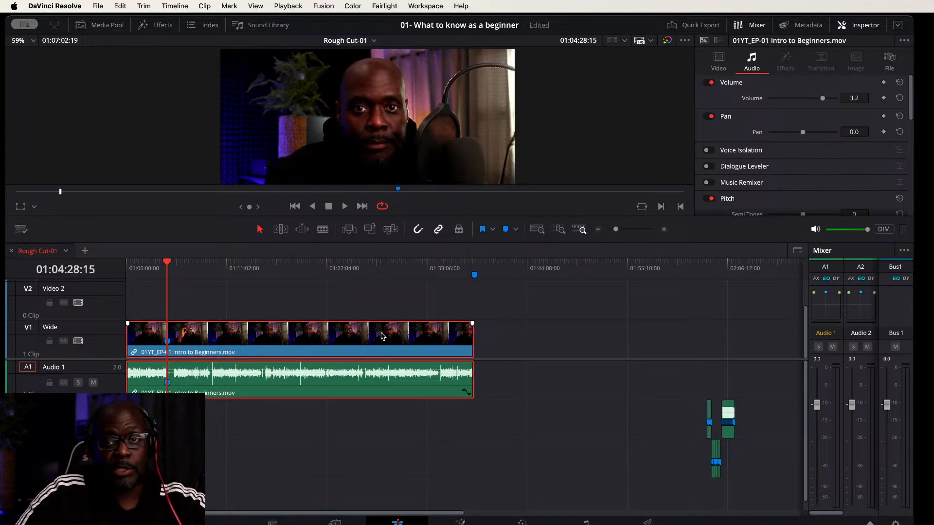
Step: Unlink the 01YT_EP-01 Intro to Beginners.mov video from its audio and check that each part selects separately
right_click(373, 387)
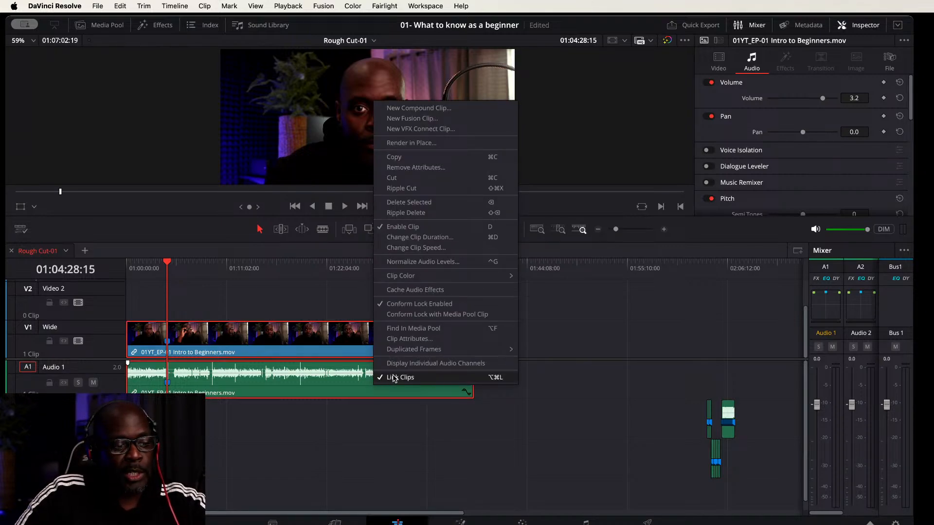
left_click(394, 377)
left_click(398, 425)
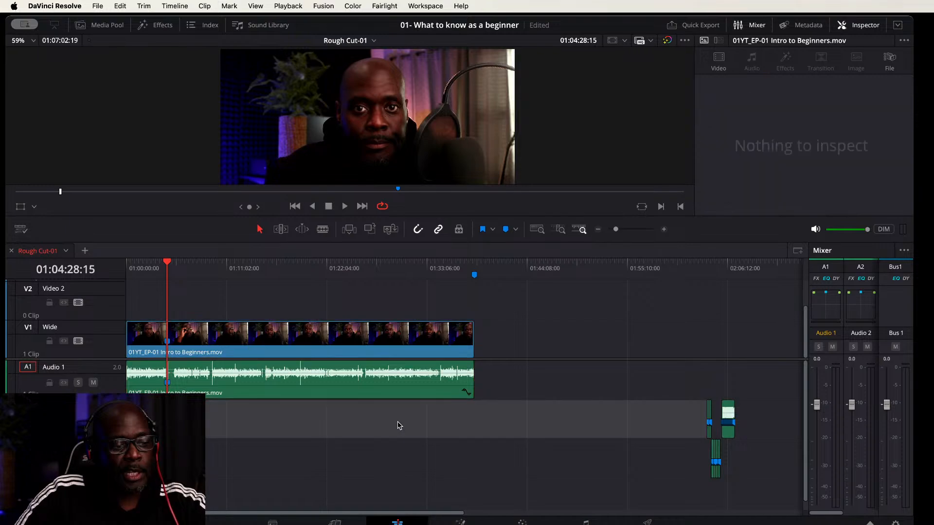
left_click(397, 388)
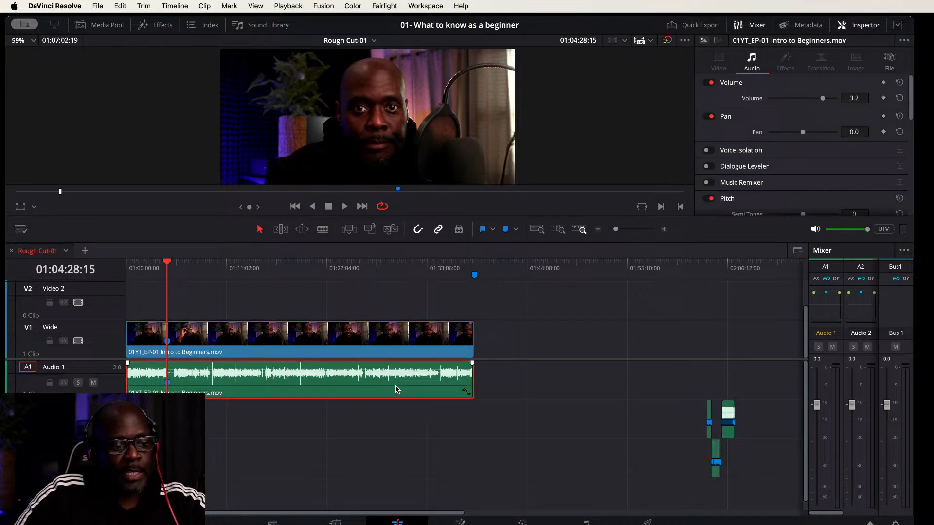
left_click(396, 352)
left_click(397, 387)
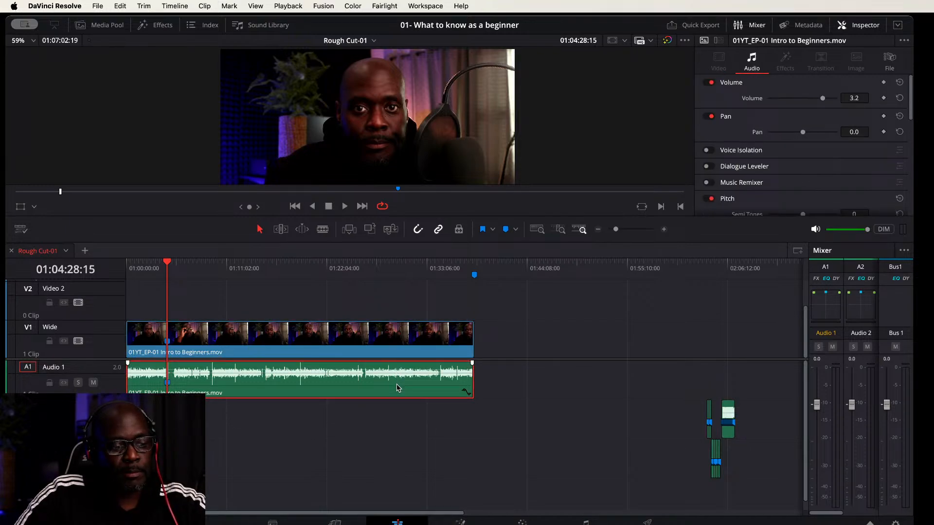
Step: Duplicate the Wide track's video clip onto V2 directly above the original and rename that track B Cam
left_click(383, 351)
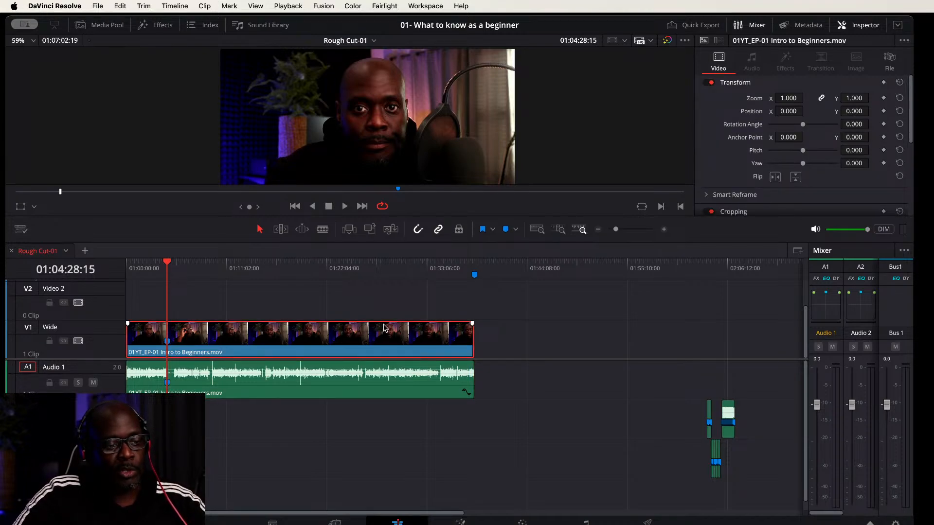
left_click_drag(384, 328, 398, 314)
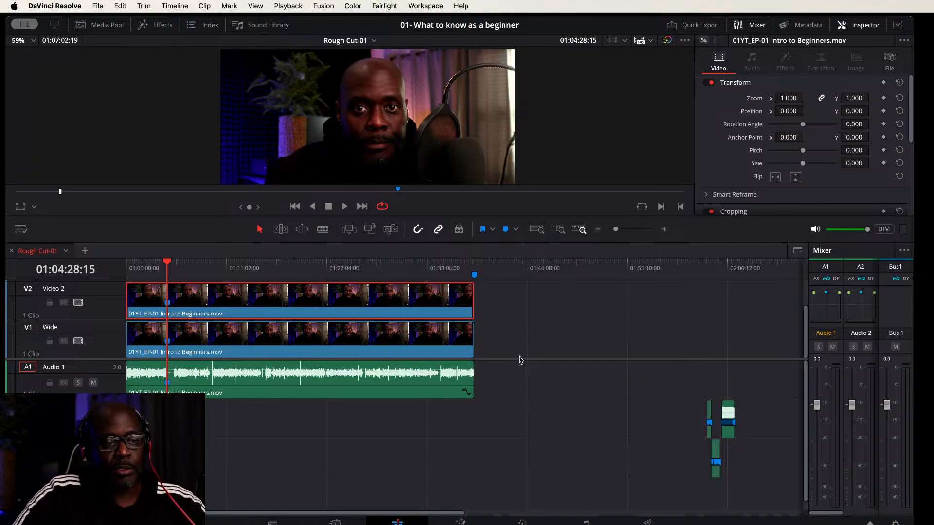
scroll(521, 370, "up", 3)
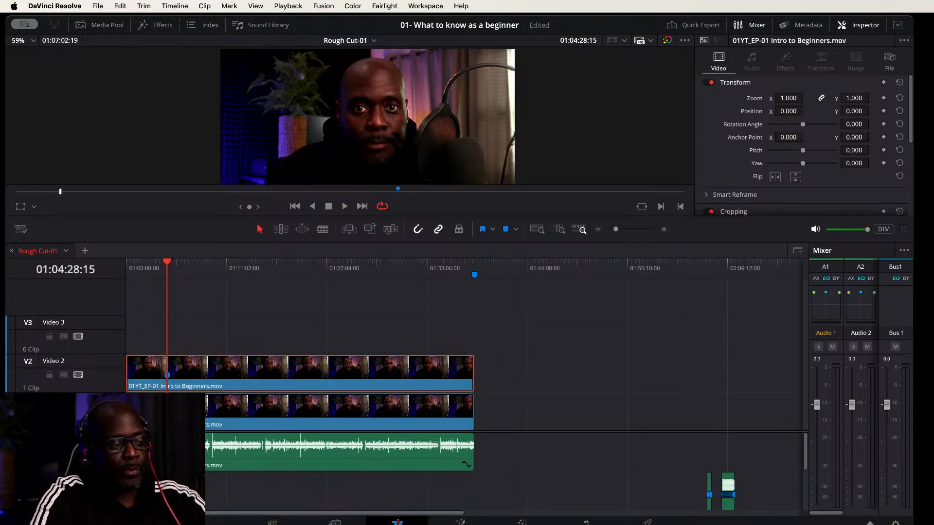
double_click(45, 361)
key("BackSpace")
type("Cam")
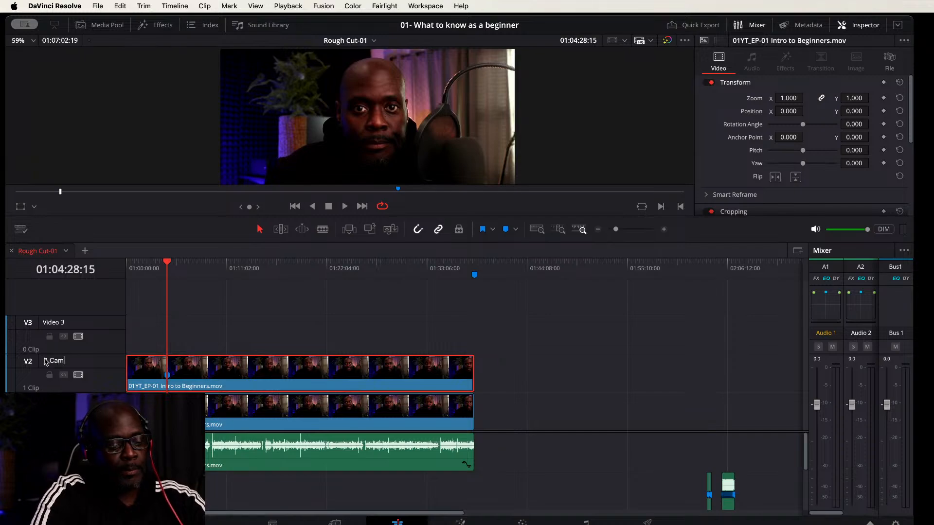
key("Return")
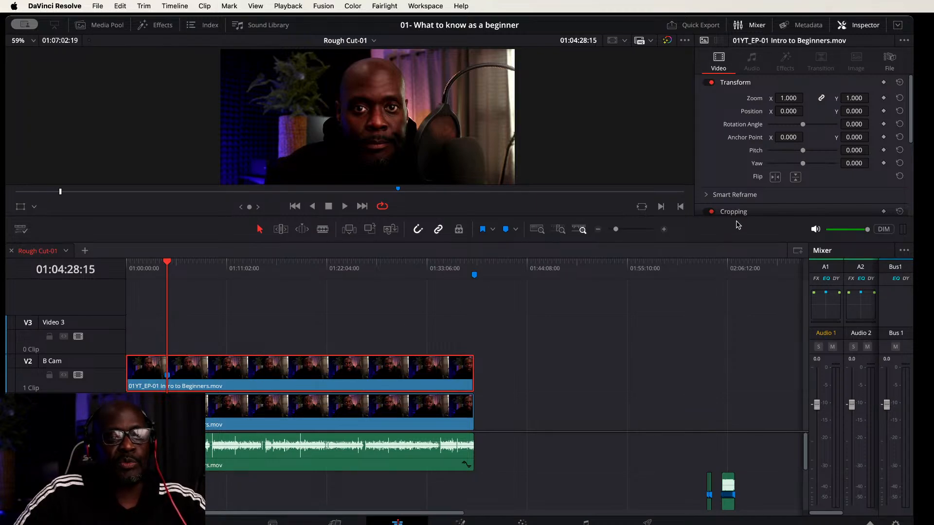
Step: Set the B Cam clip's zoom to 1.75 on both axes and scale the viewer to show the whole frame
left_click(789, 98)
key("BackSpace")
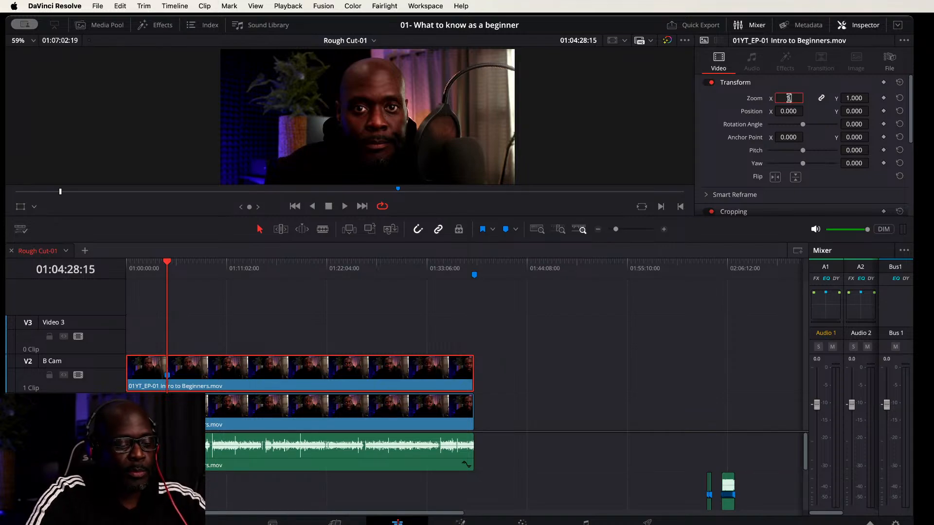
type("1.75")
key("Return")
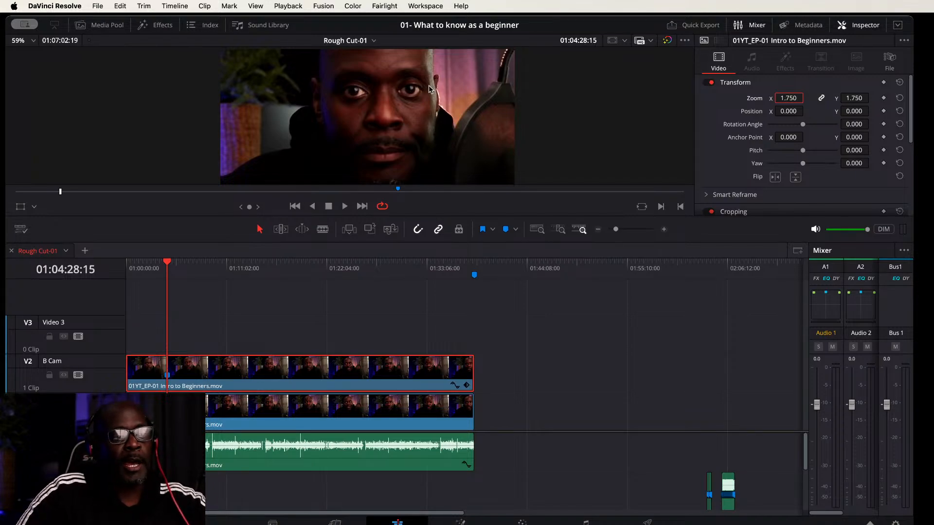
scroll(397, 118, "down", 2)
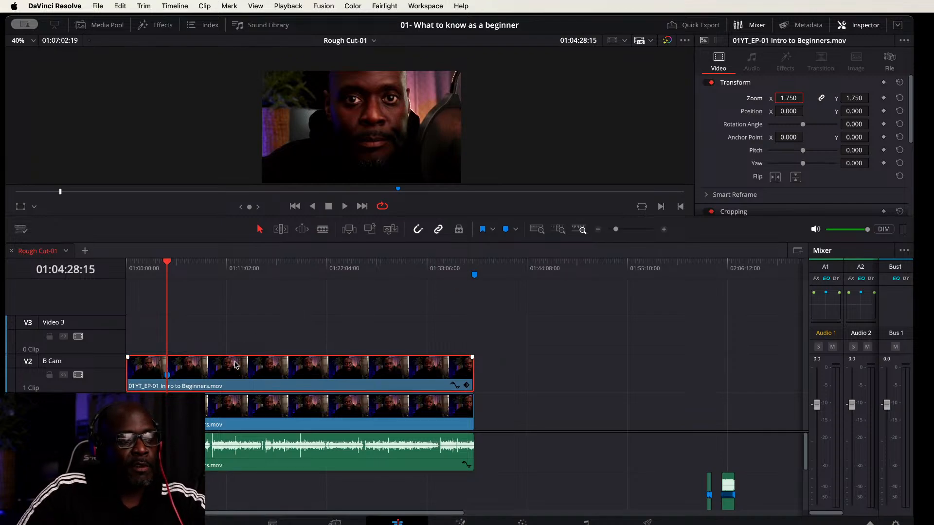
Step: Disable and re-enable the B Cam clip twice to compare the close-up with the wide shot
key("d")
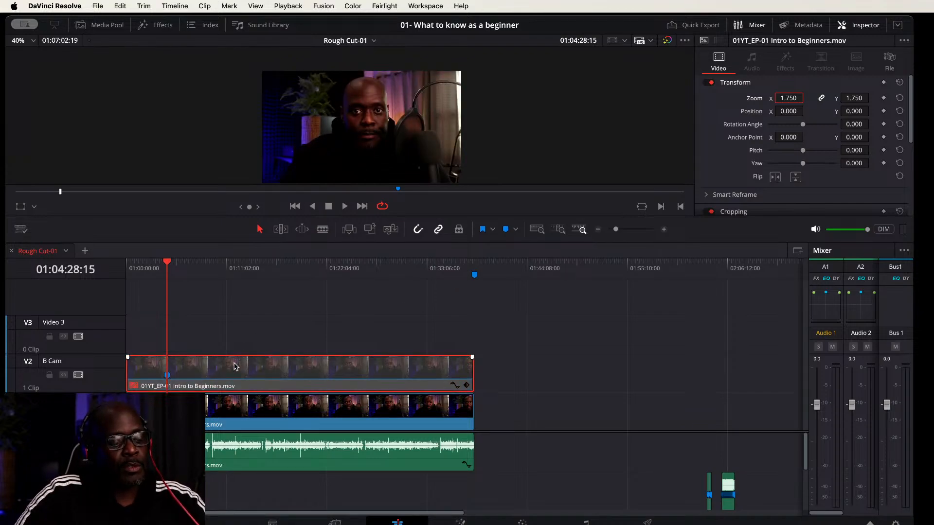
key("d")
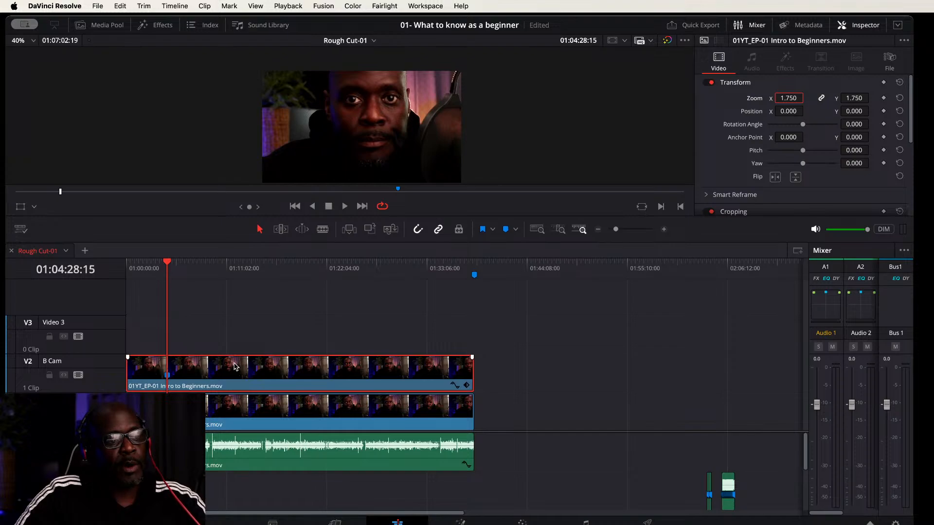
key("d")
key("d")
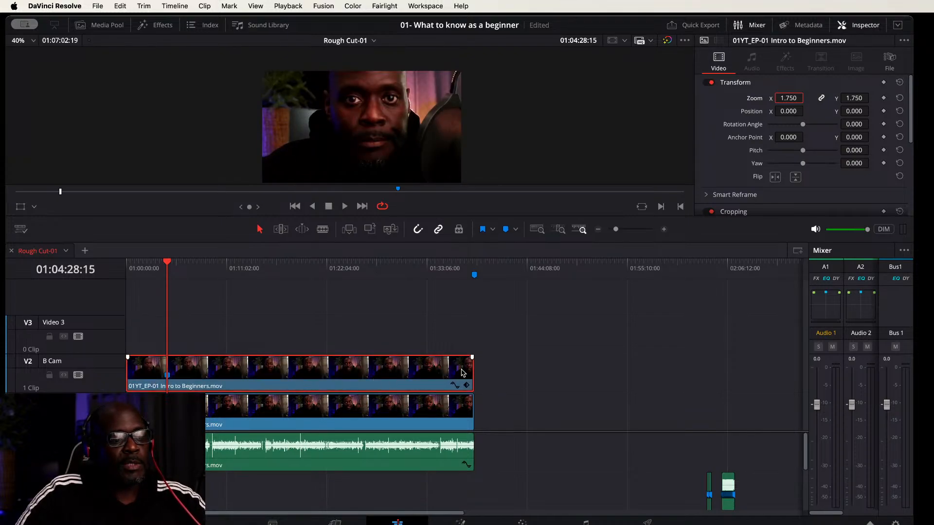
Step: Select the B Cam and Wide video clips in turn, ending with the Wide clip on V1 selected
left_click(461, 326)
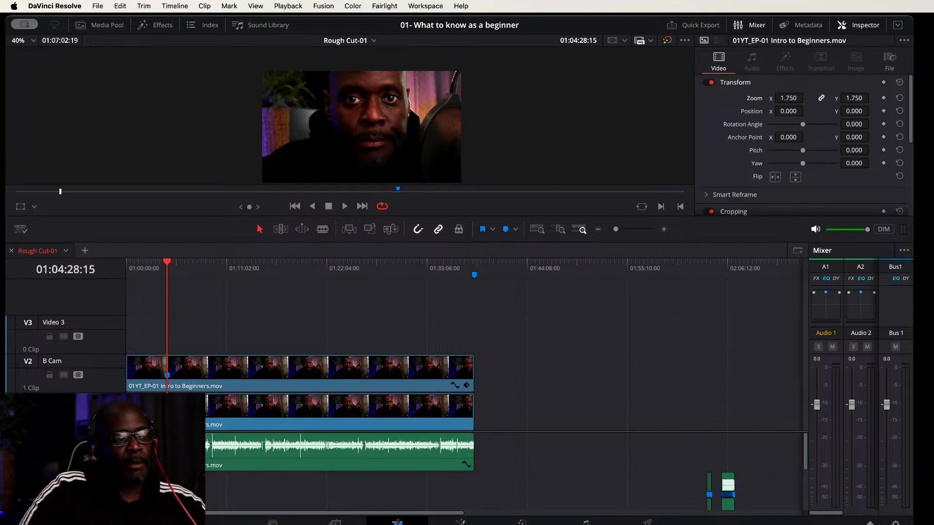
left_click(472, 395)
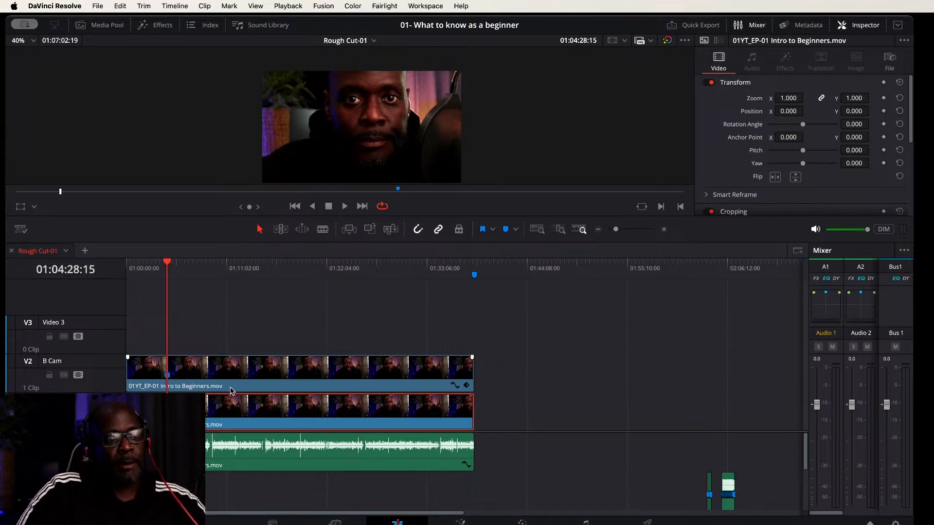
left_click(236, 373)
left_click(238, 403)
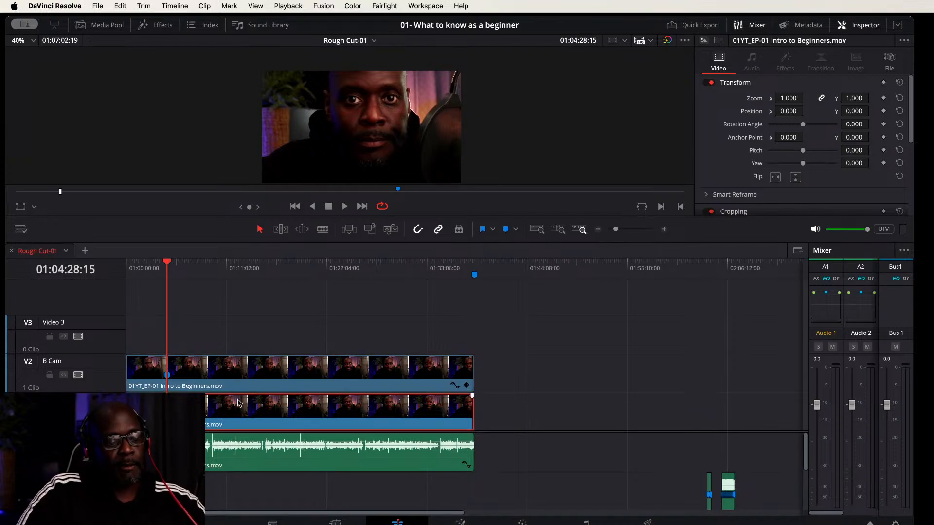
Step: Disable and re-enable the A Cam clip and the B Cam clip in turn to compare which one shows in the viewer
key("d")
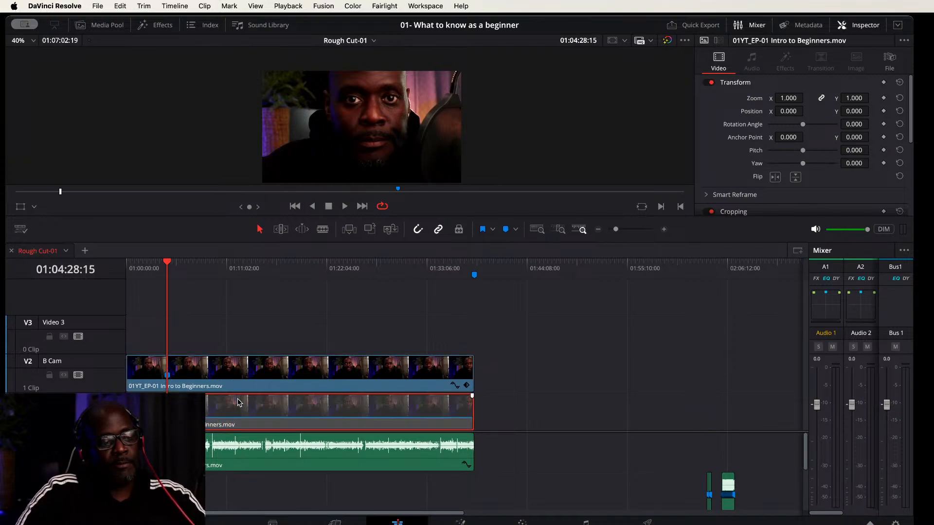
key("d")
left_click(245, 382)
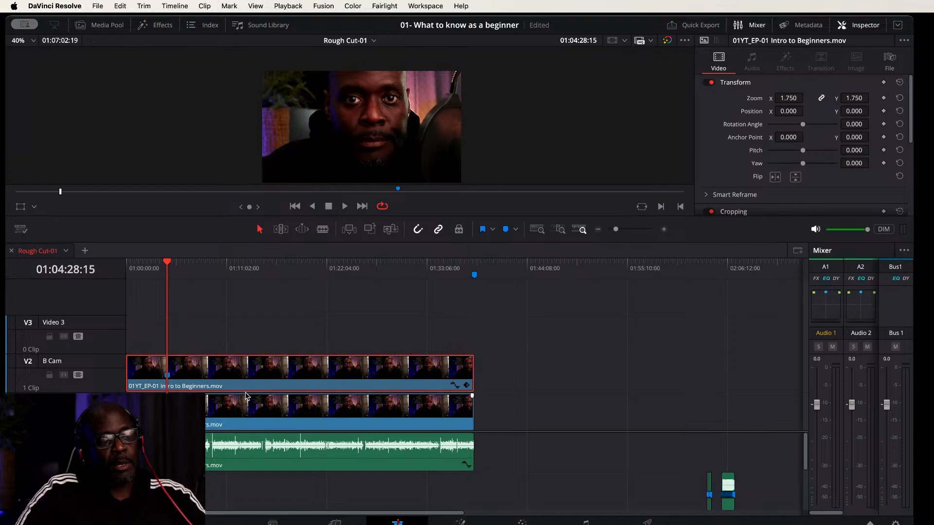
key("d")
left_click(250, 414)
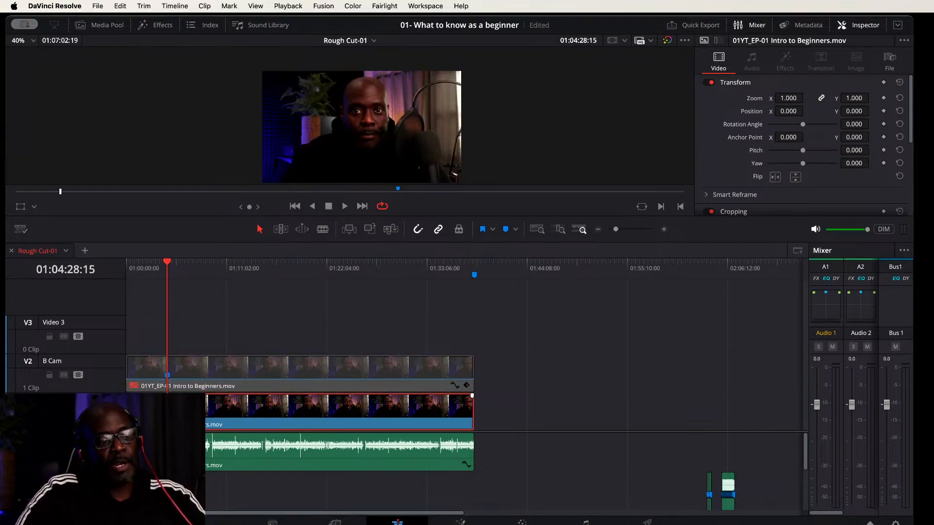
left_click(298, 371)
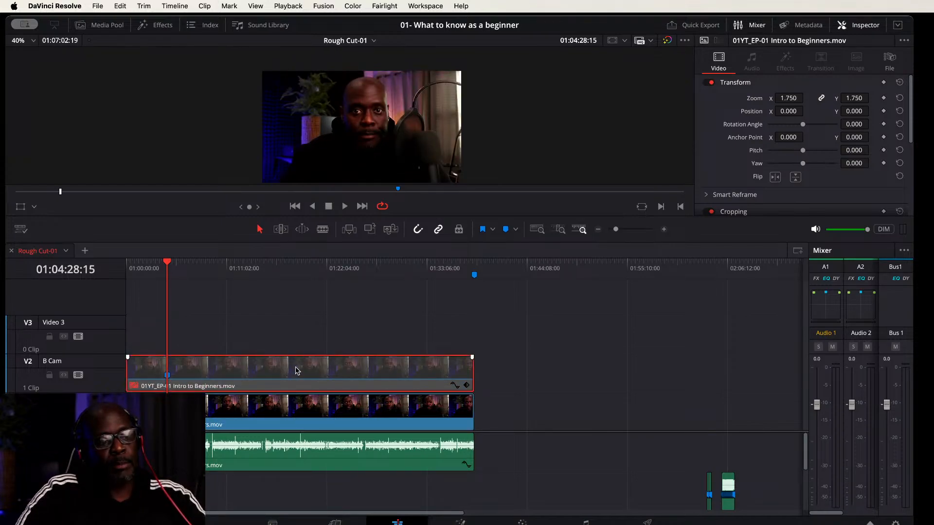
key("d")
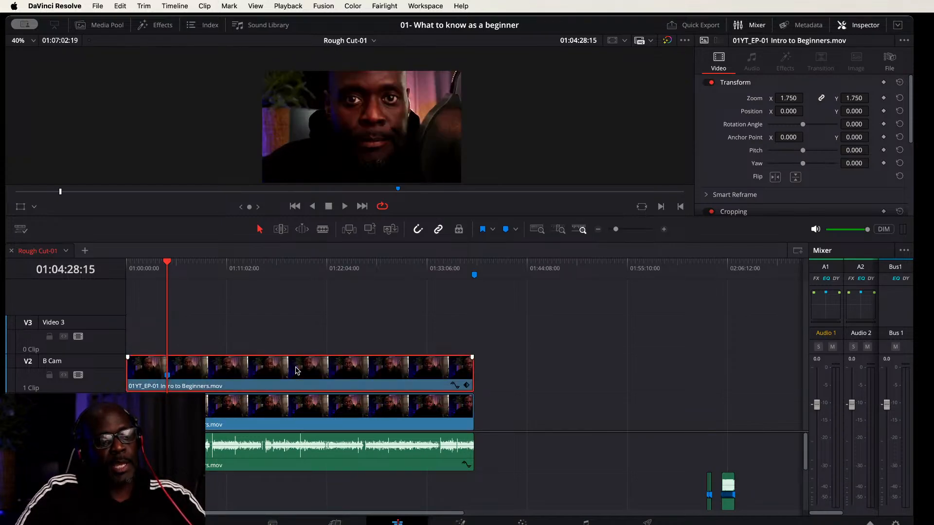
Step: Select the B Cam clip, the A Cam clip and their audio together and link them
left_click(331, 311)
left_click_drag(385, 310, 330, 473)
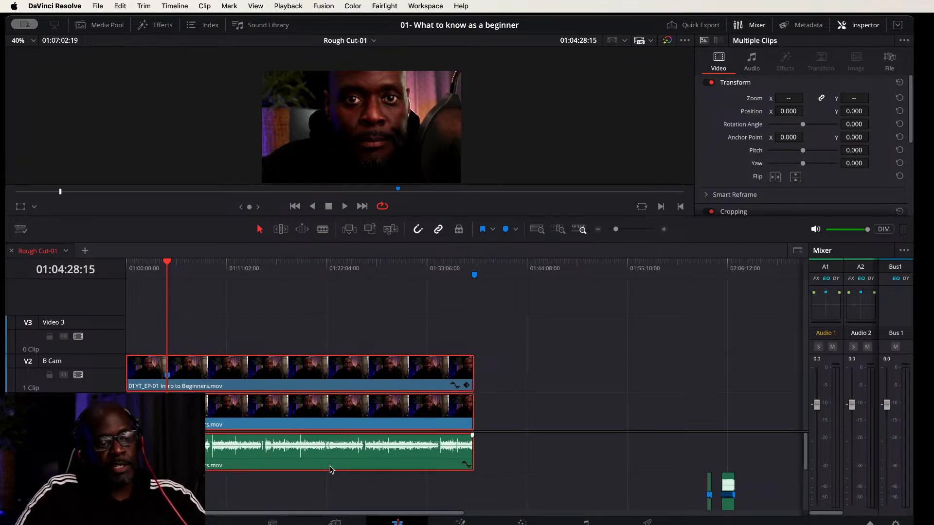
right_click(330, 461)
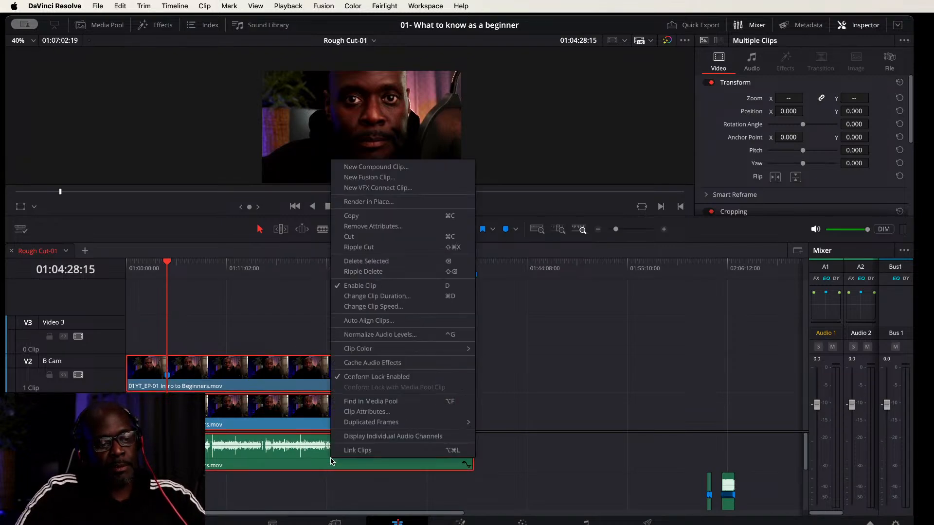
left_click(360, 450)
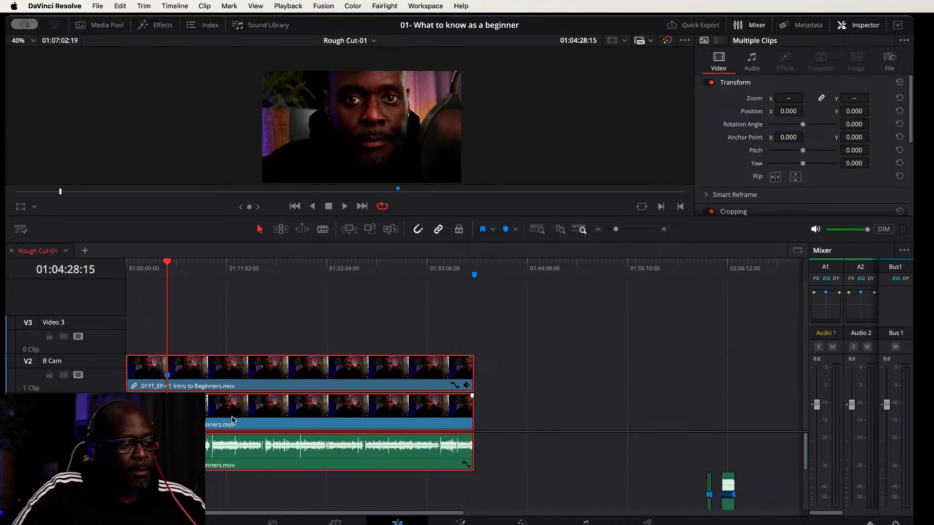
Step: Enlarge the video and audio tracks and split the linked B Cam, A Cam and audio clips at 01:04:28:15
key("shift+z")
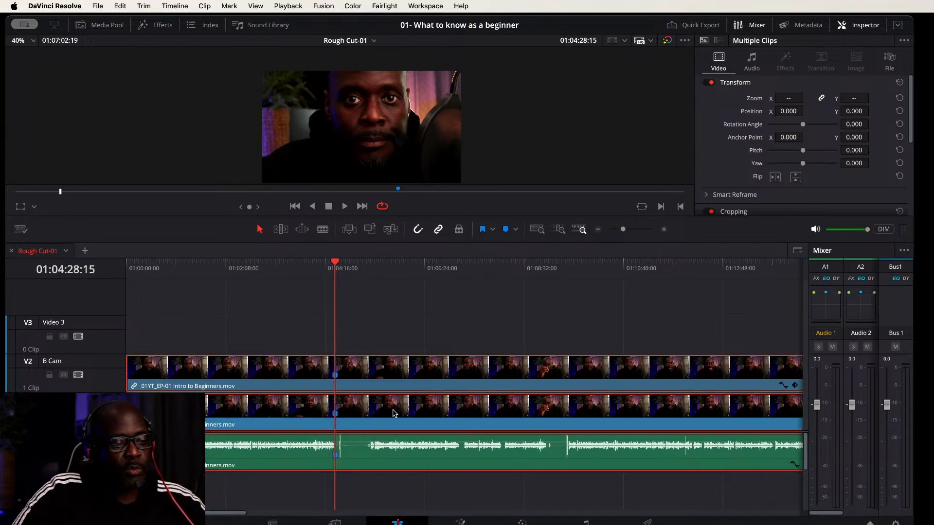
key("super+equal")
key("super+equal")
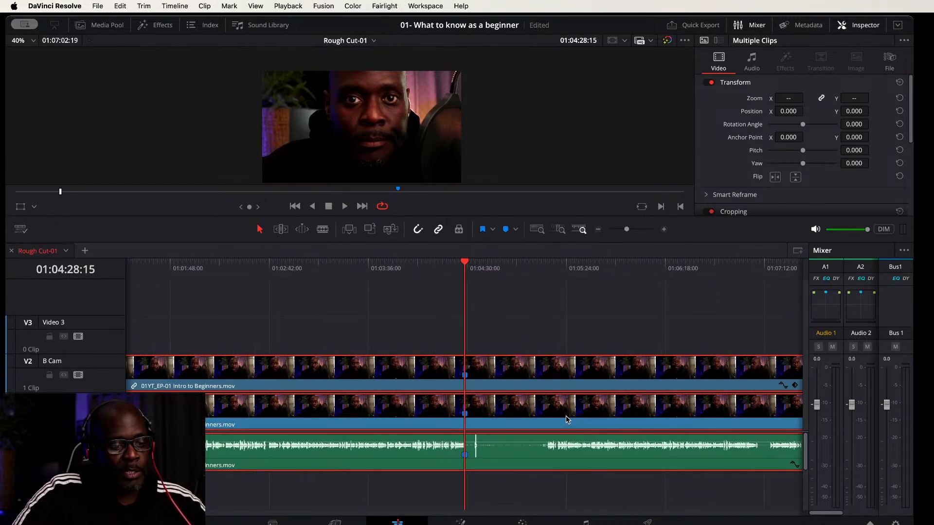
scroll(586, 457, "up", 5)
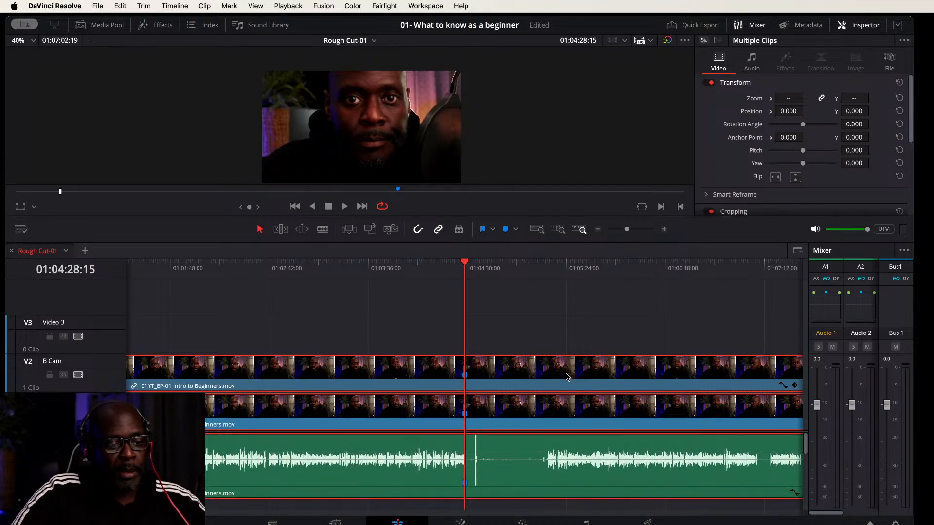
scroll(568, 377, "up", 3)
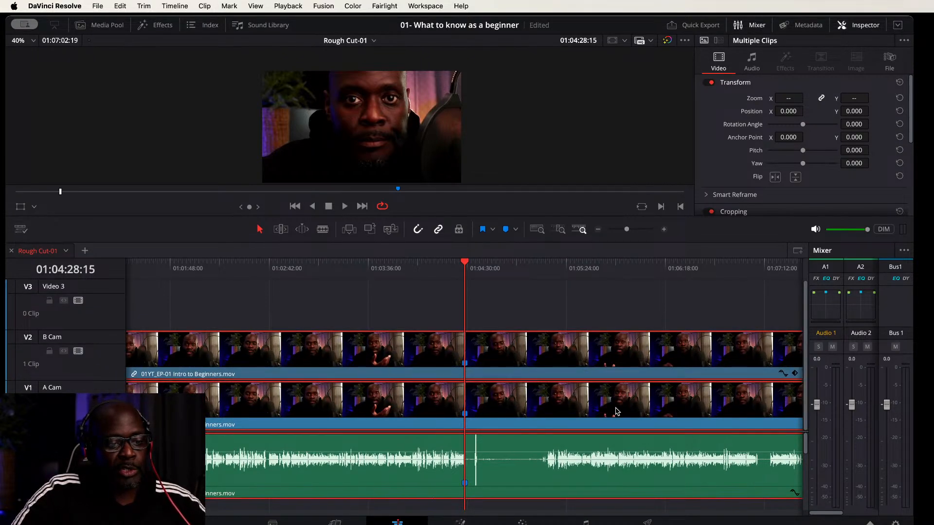
right_click(614, 381)
right_click(546, 380)
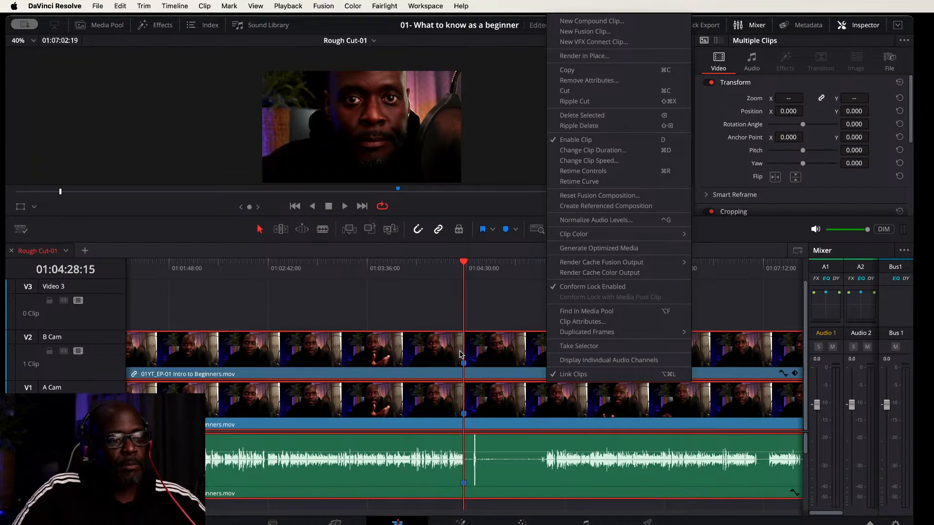
left_click(525, 307)
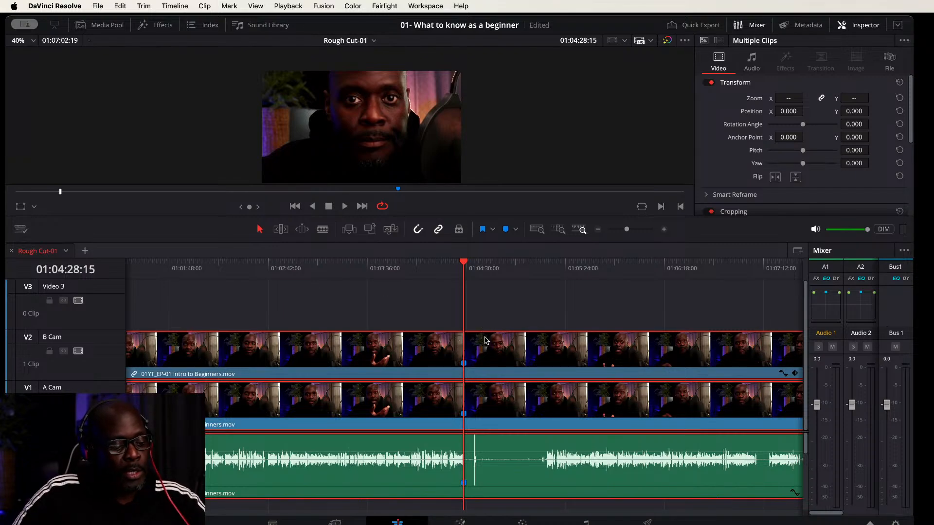
key("super+b")
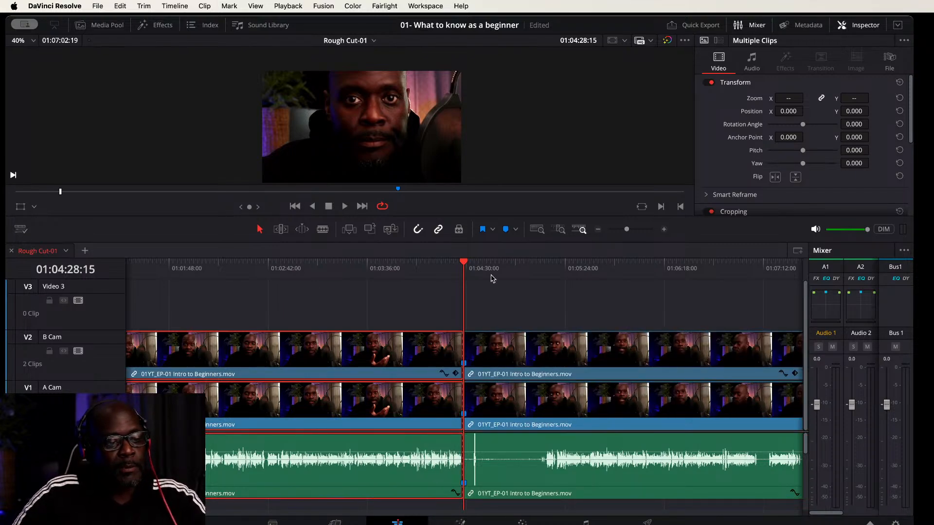
Step: Play through the pause to find where speech resumes, and split the linked clips with the Blade at 01:05:14:16
left_click_drag(465, 266, 535, 265)
key("space")
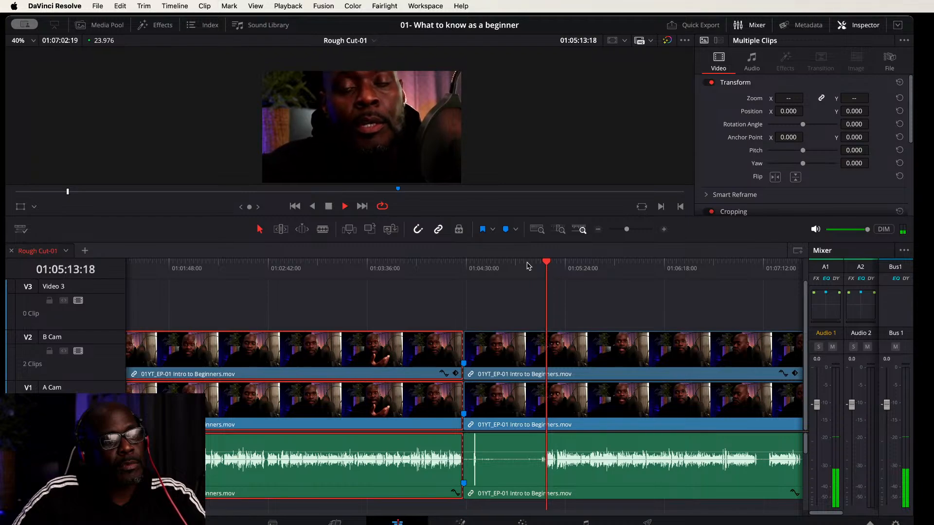
left_click(524, 265)
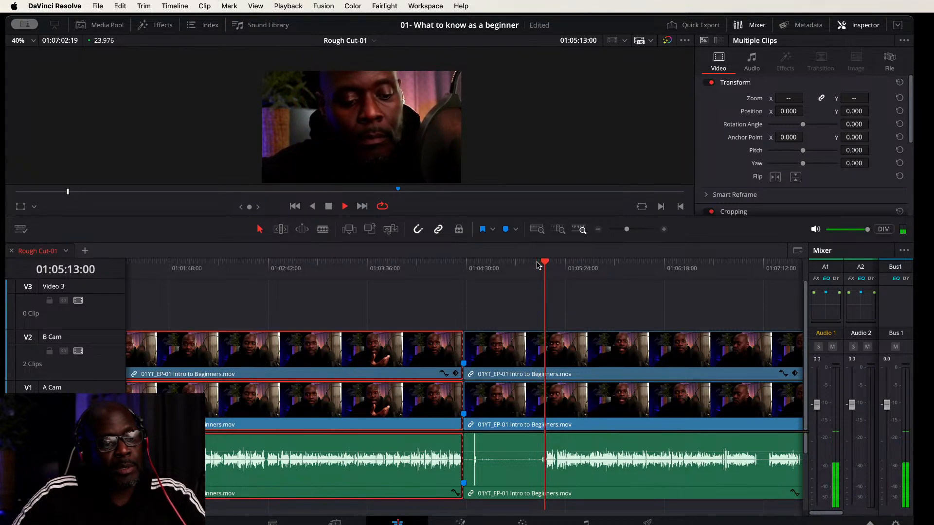
key("space")
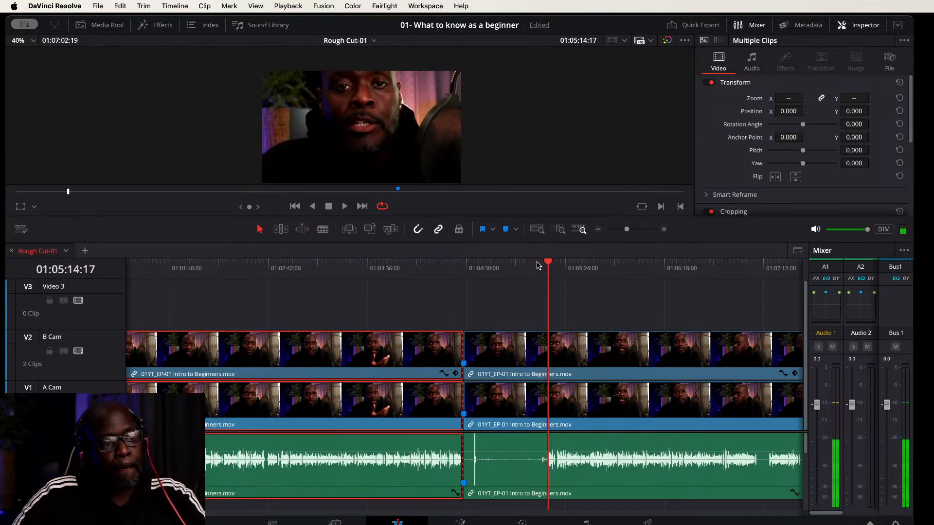
key("Left")
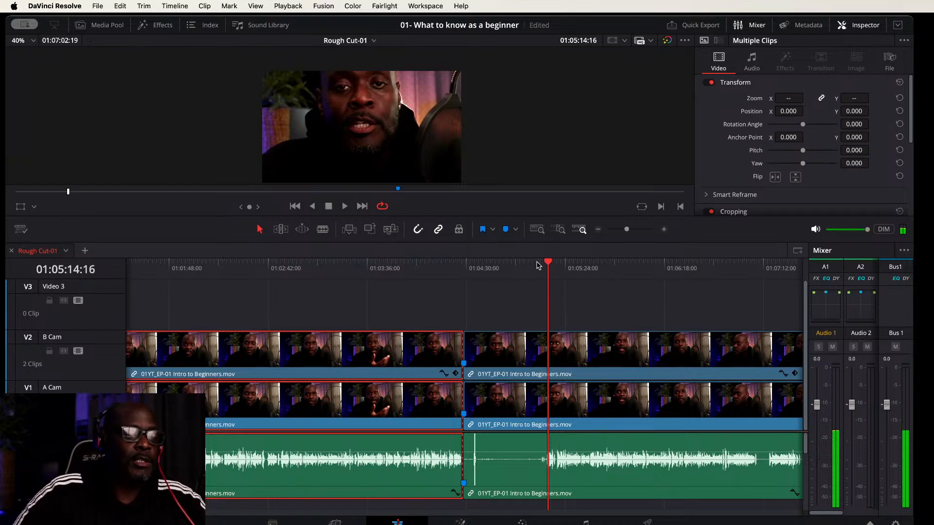
left_click_drag(704, 304, 638, 484)
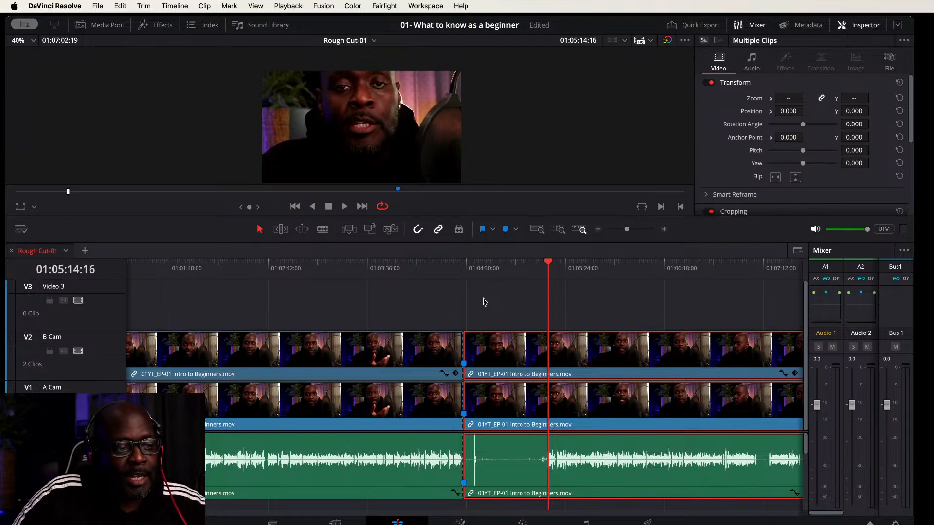
left_click(322, 229)
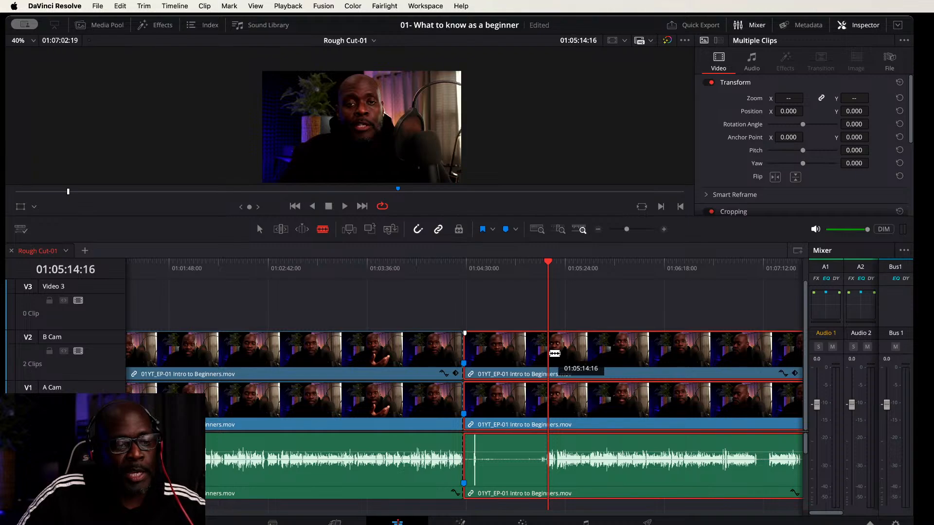
left_click(549, 354)
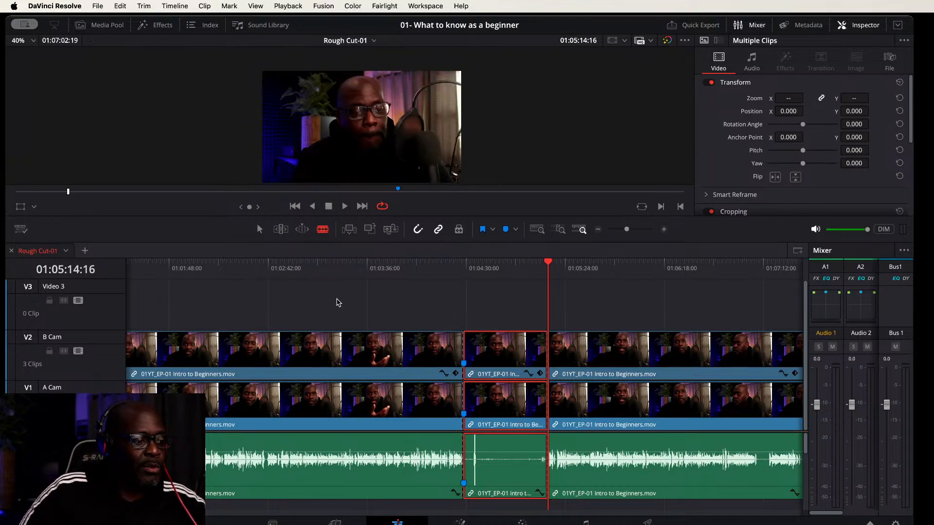
Step: Turn on auto track selection for the video tracks and delete the linked silent section between the two cuts, leaving a gap
left_click(64, 300)
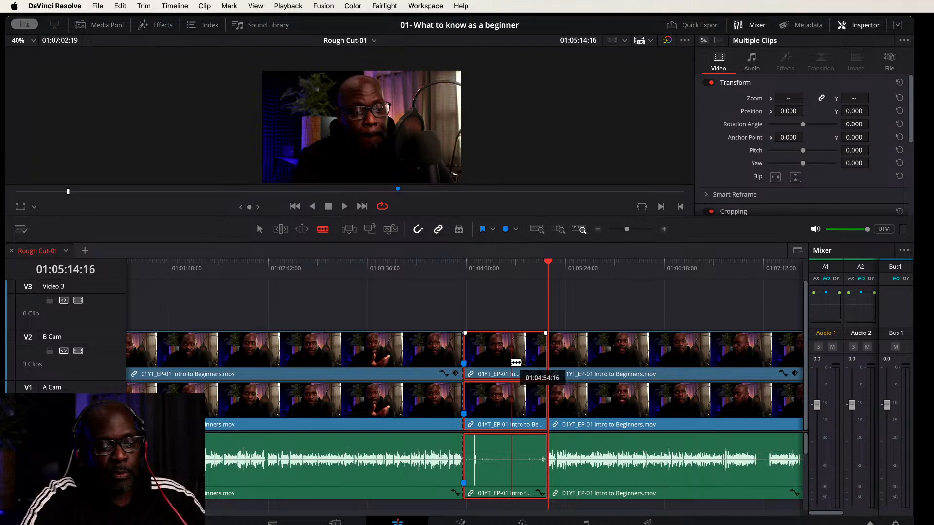
key("BackSpace")
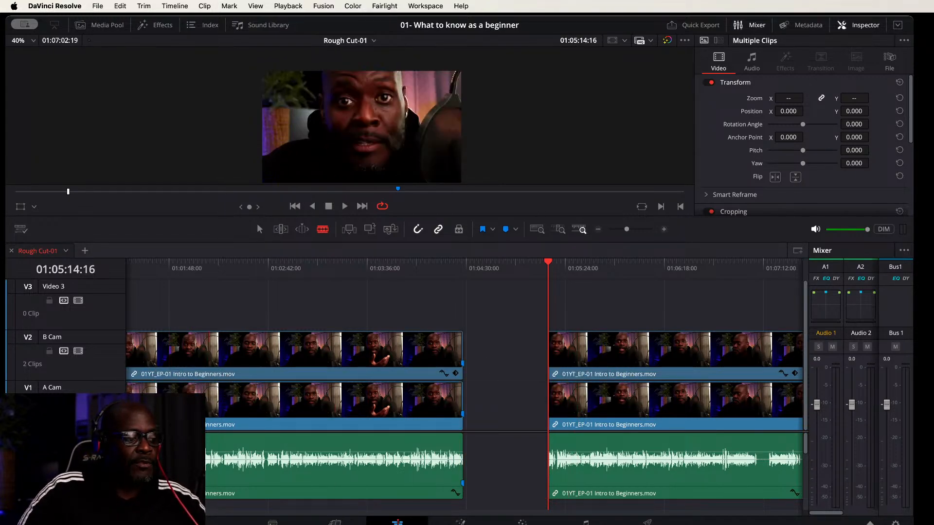
scroll(165, 467, "down", 5)
scroll(505, 466, "up", 5)
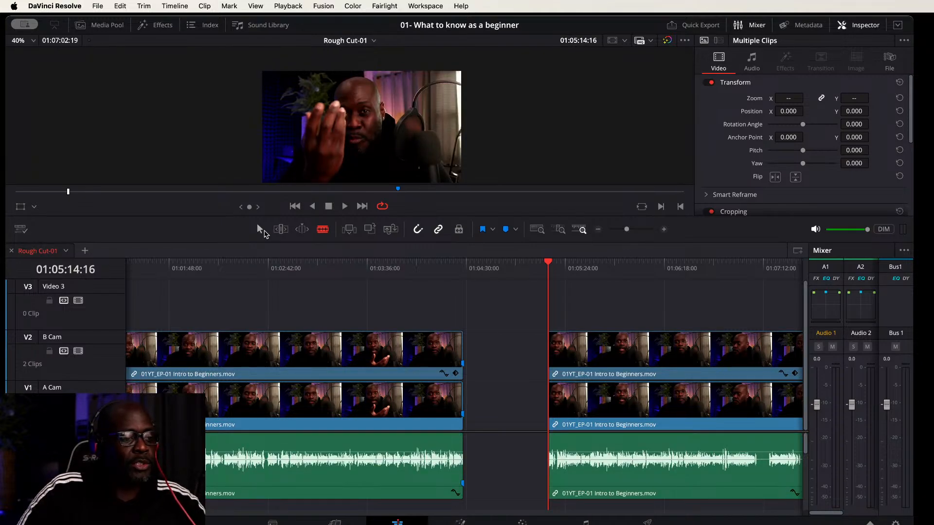
Step: Move the linked clips after the gap back against the end of the first section to close the gap
left_click(258, 231)
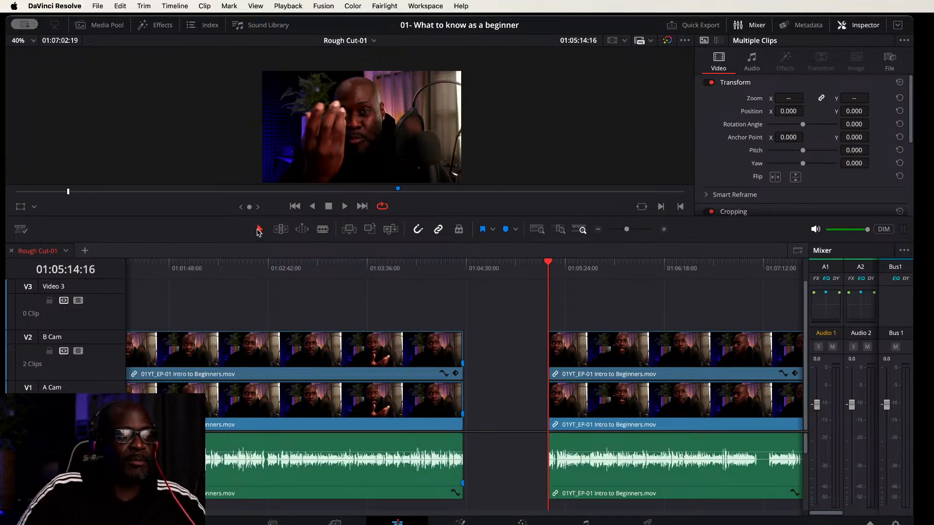
left_click(665, 358)
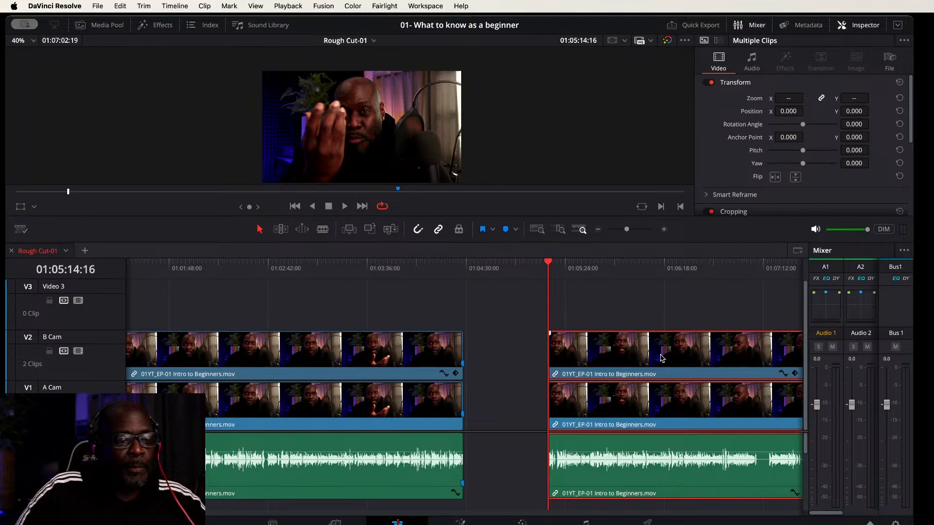
left_click_drag(661, 359, 581, 360)
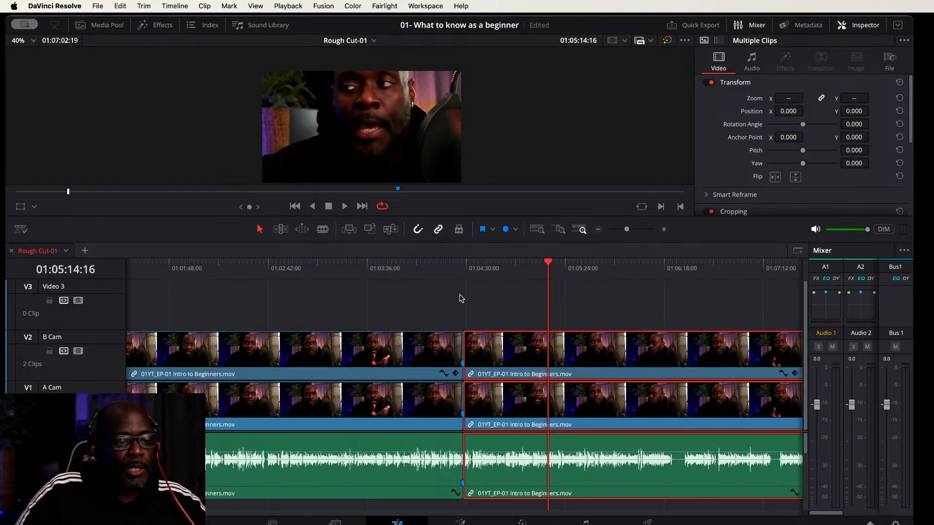
Step: Play across the join at 01:04:28:15 a couple of times at different timeline zooms to check how the cut flows
left_click(452, 267)
key("space")
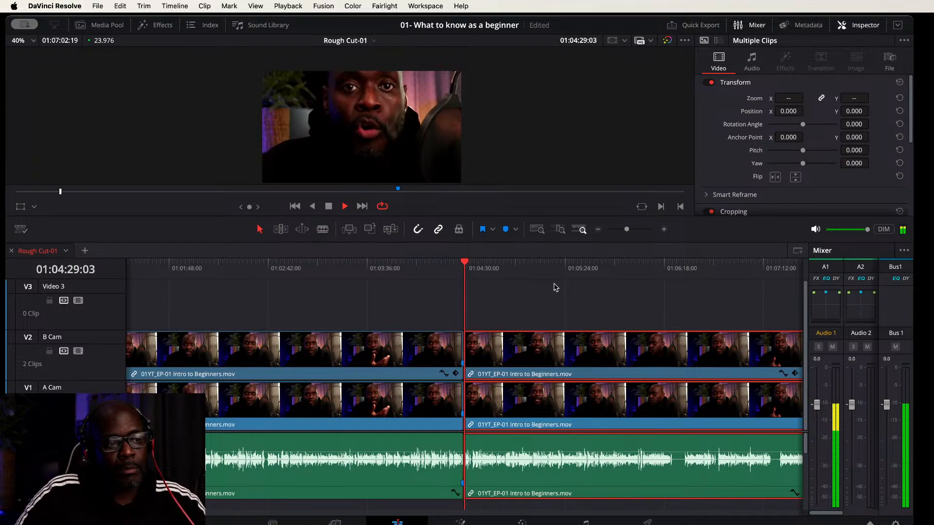
key("space")
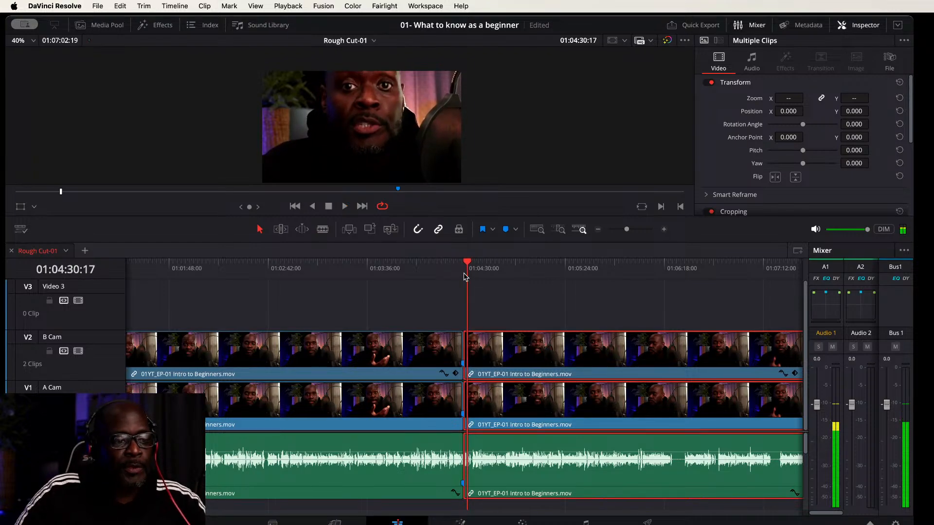
left_click(454, 267)
key("super+equal")
key("super+equal")
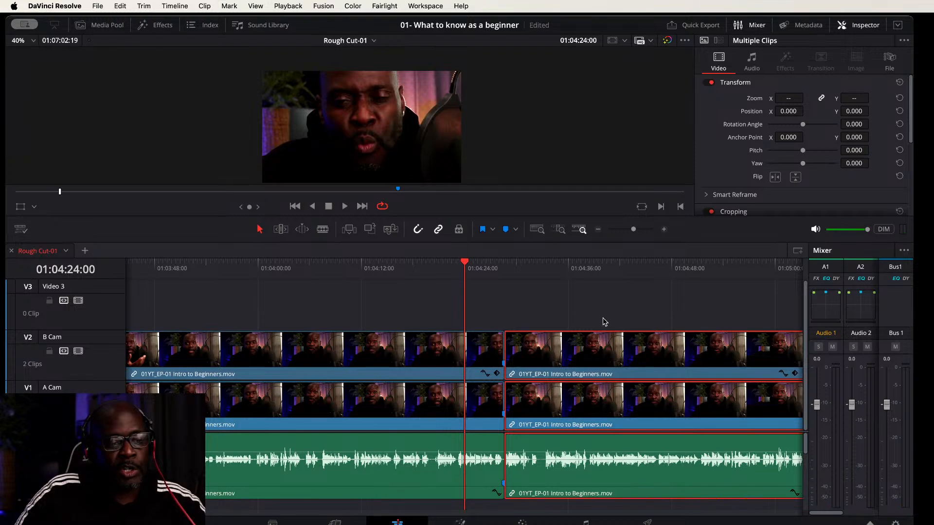
left_click(486, 264)
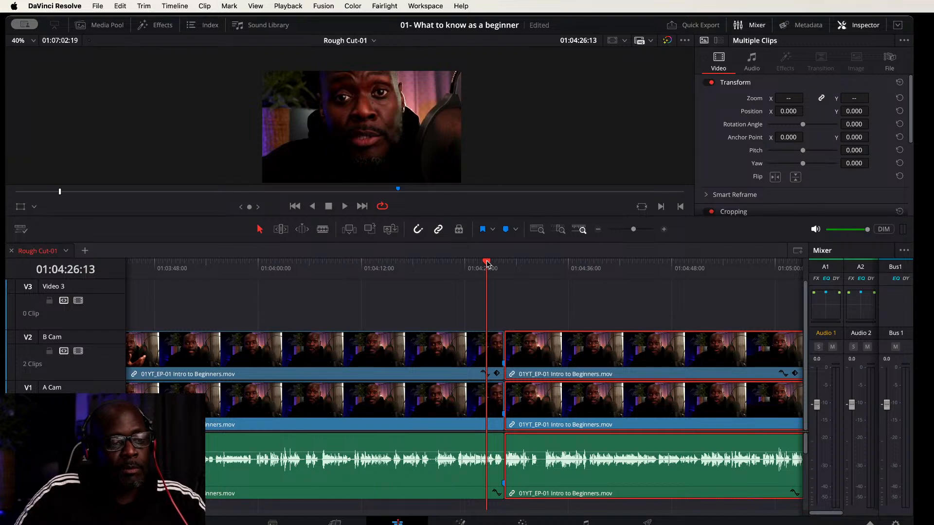
key("space")
left_click(564, 287)
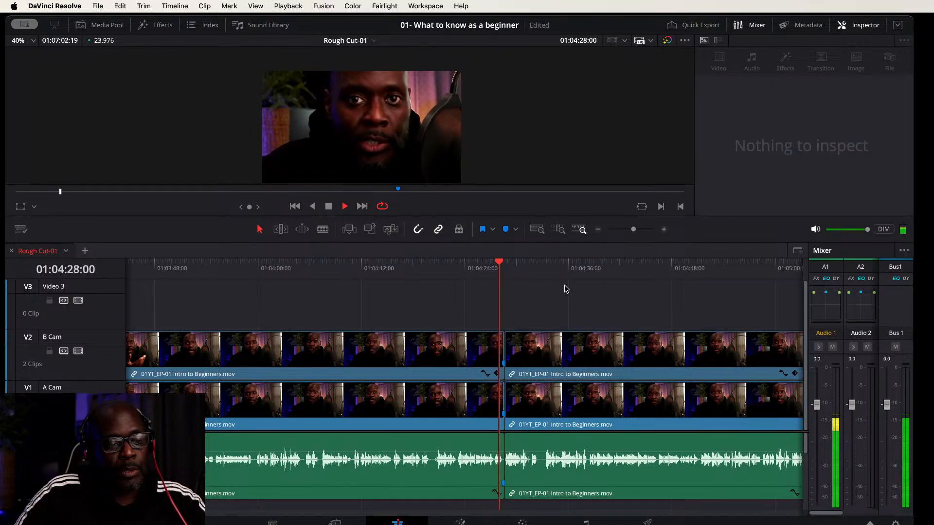
key("space")
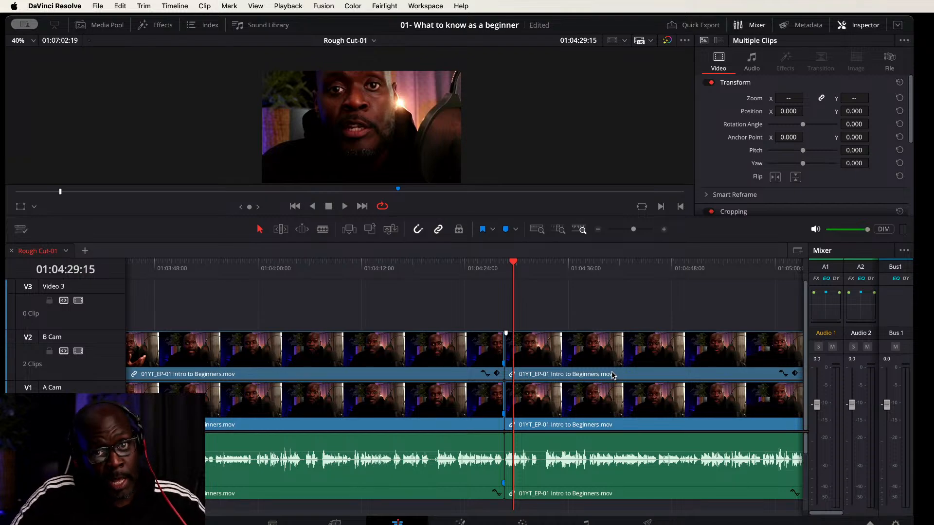
scroll(559, 386, "down", 5)
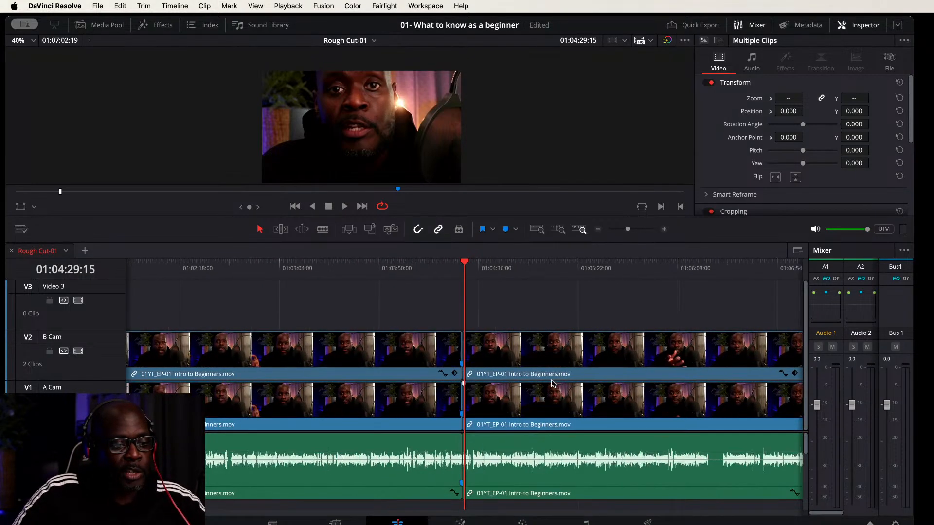
Step: Zoom in after the join at 01:04:28 and play through the short pause around 01:04:32
scroll(523, 387, "up", 5)
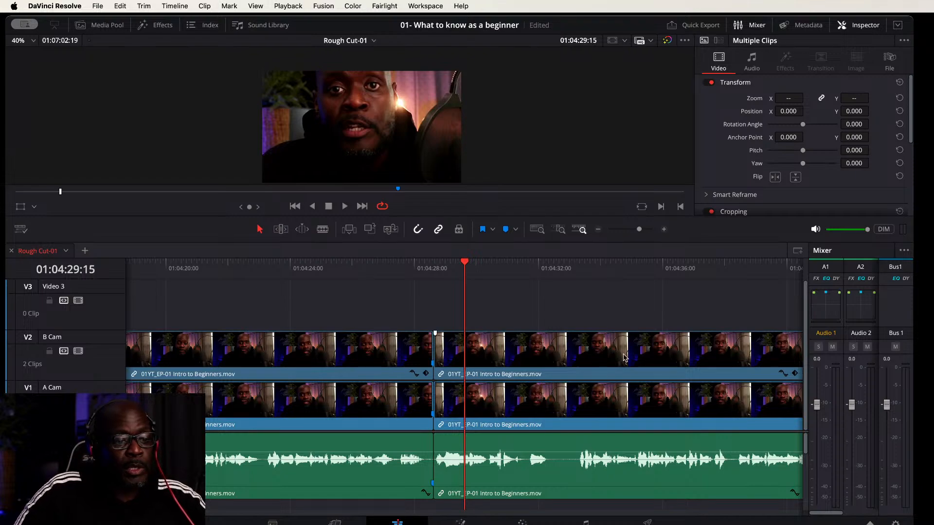
left_click(535, 268)
key("space")
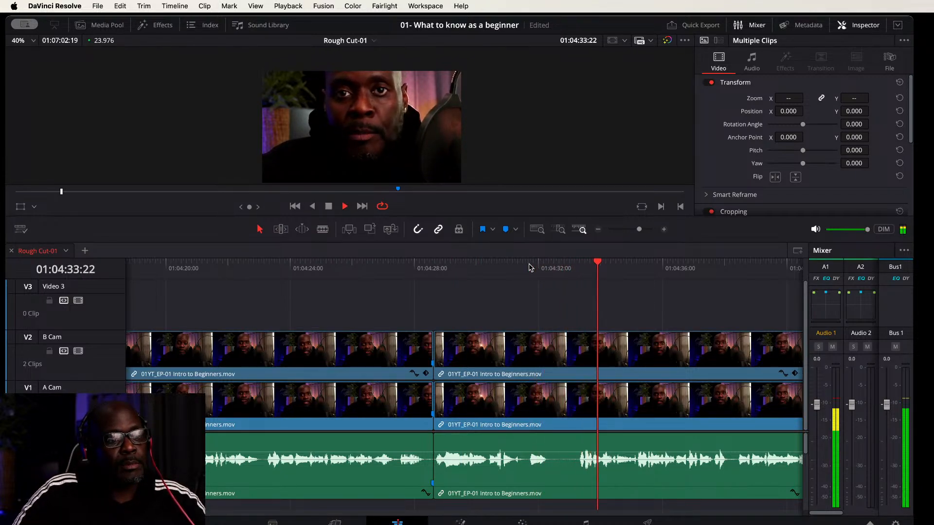
left_click(475, 268)
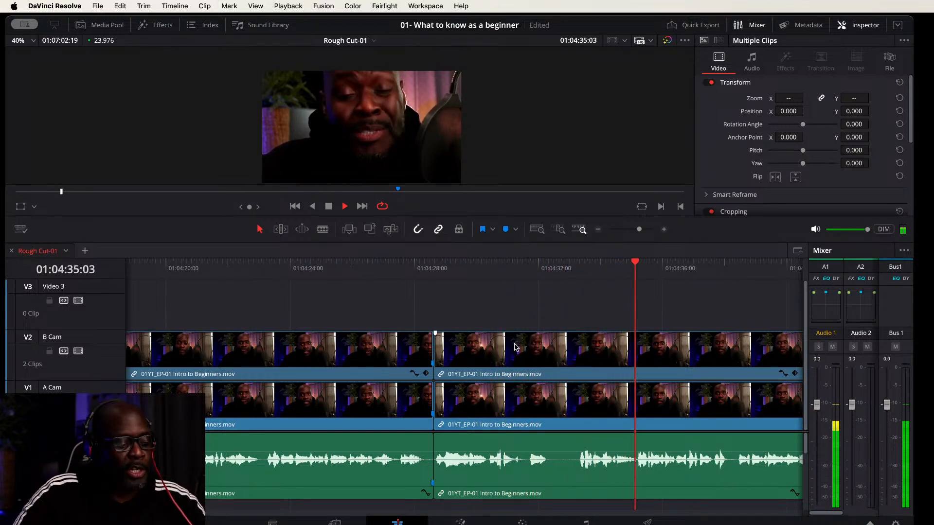
Step: Scan the audio waveform further along the timeline during playback for the next long silent pause
key("super+minus")
key("super+minus")
key("super+minus")
key("super+minus")
key("super+minus")
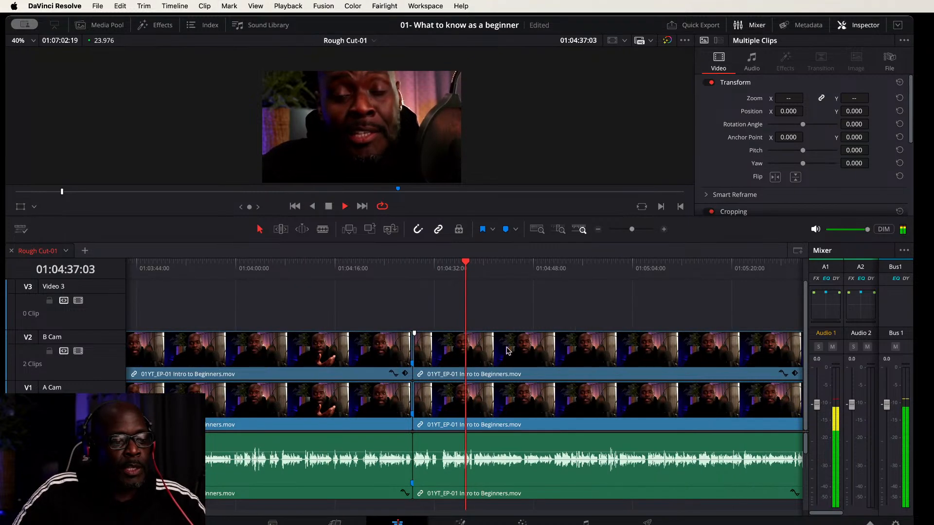
key("super+equal")
key("super+equal")
key("super+equal")
key("super+equal")
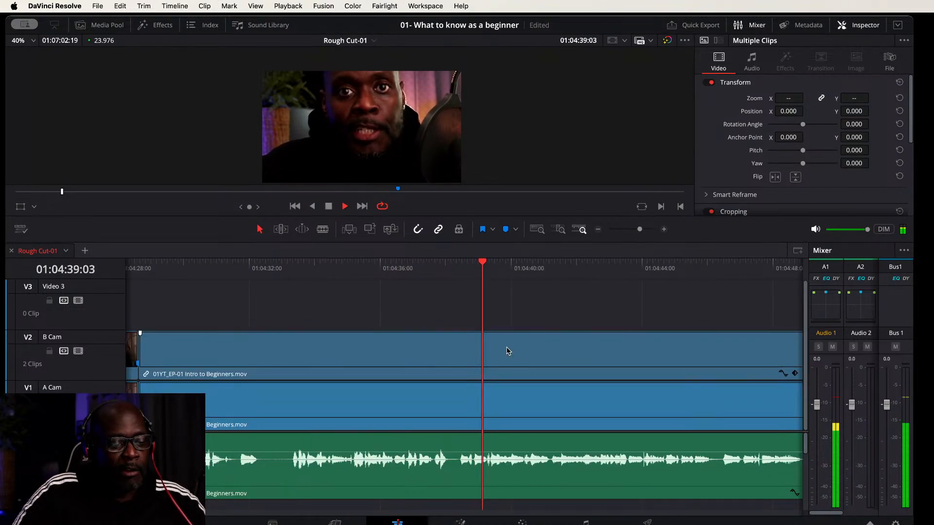
key("super+minus")
key("super+minus")
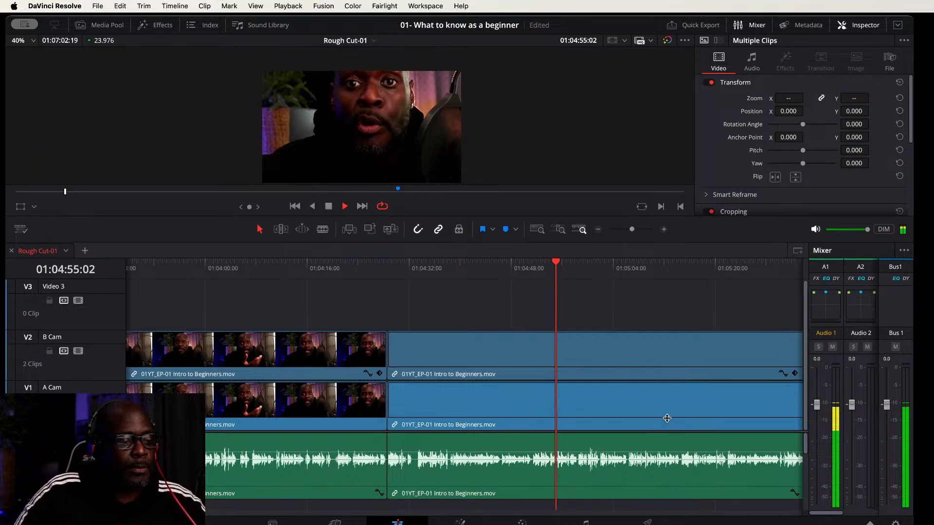
scroll(552, 358, "right", 2)
scroll(550, 358, "right", 10)
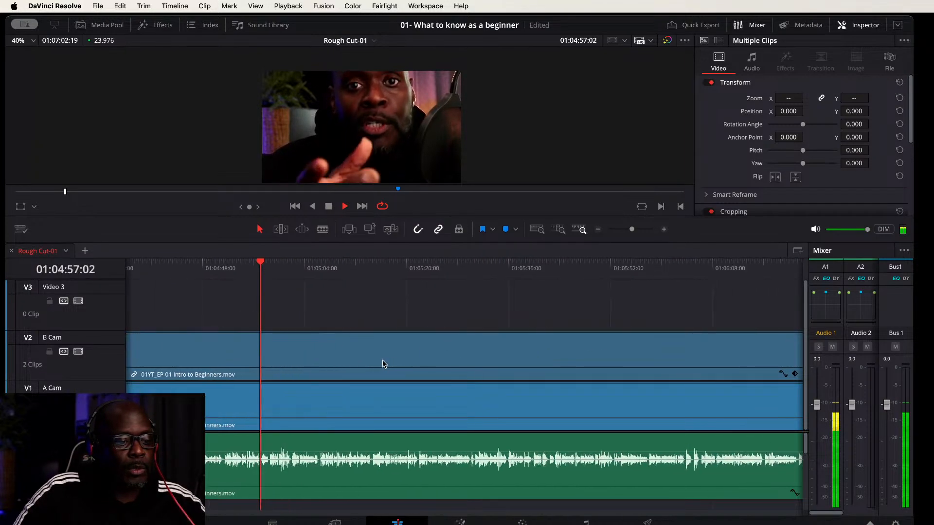
scroll(429, 358, "left", 6)
scroll(430, 356, "left", 1)
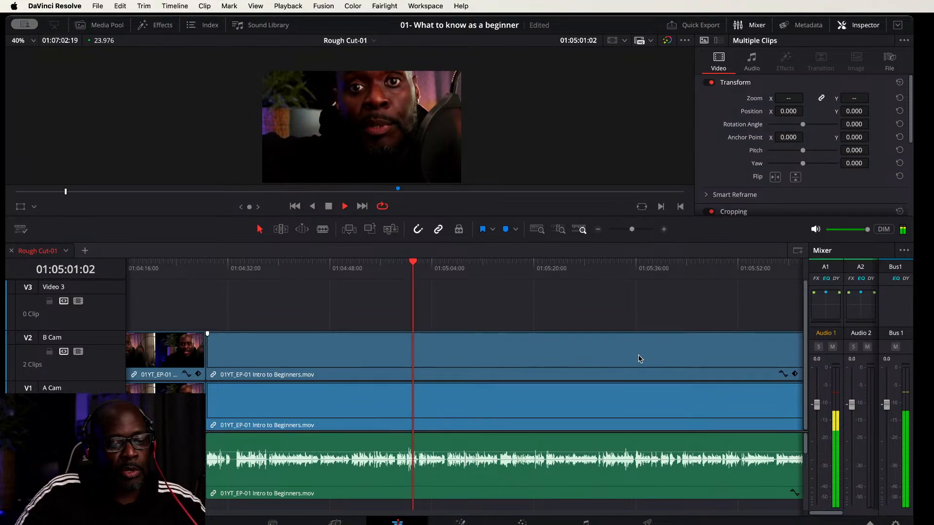
scroll(627, 359, "right", 3)
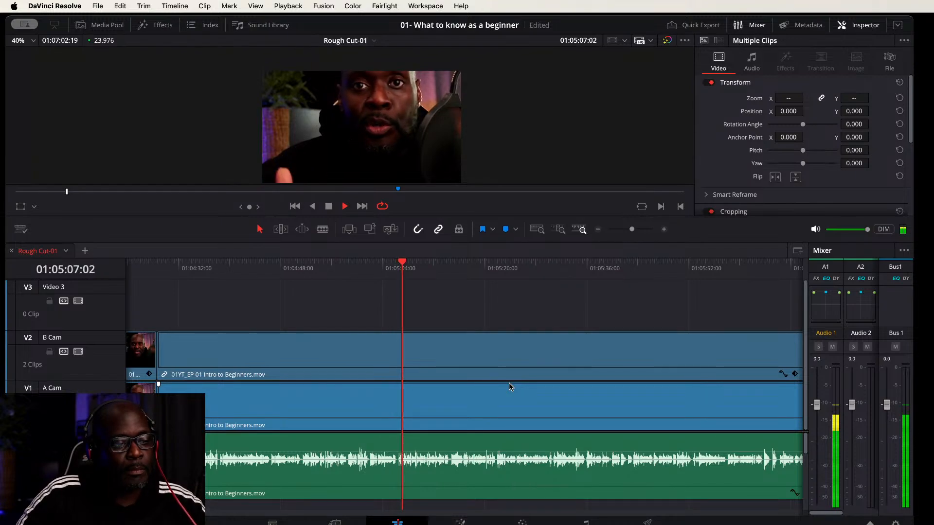
scroll(698, 346, "right", 5)
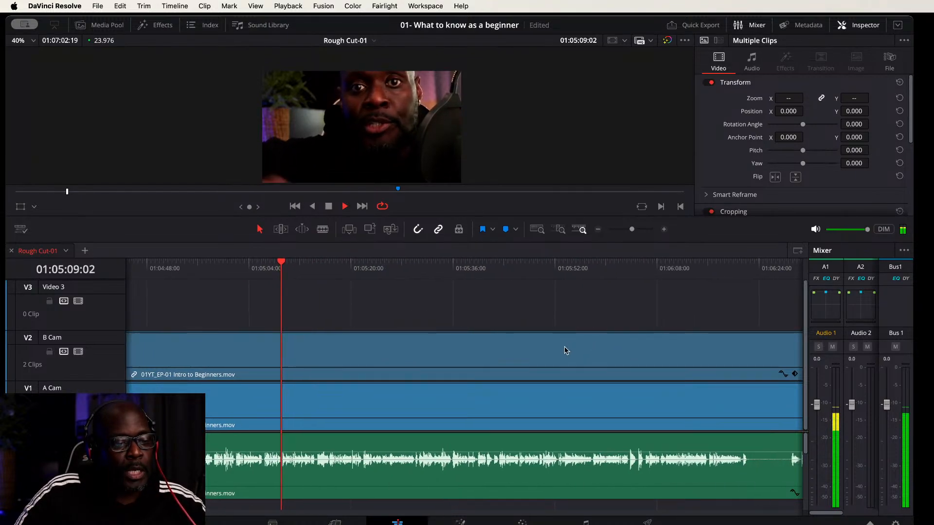
left_click_drag(564, 347, 549, 347)
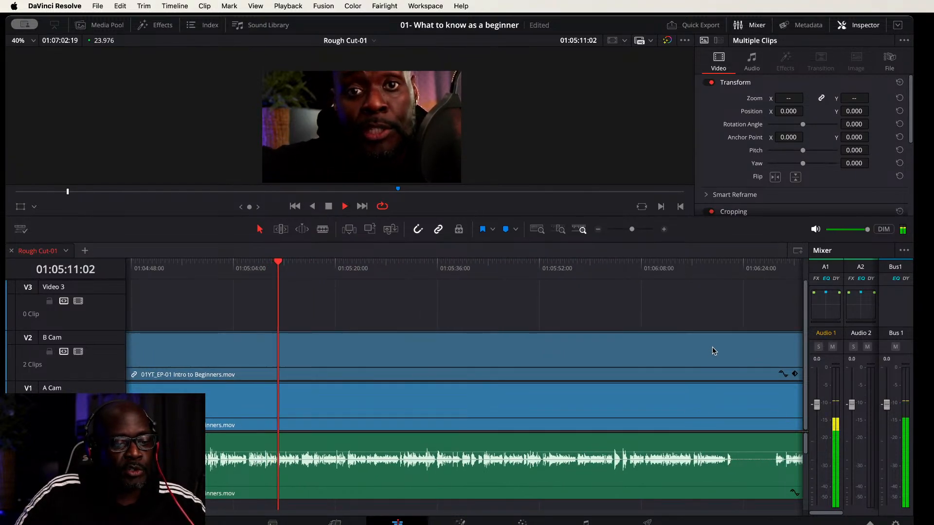
scroll(711, 346, "right", 2)
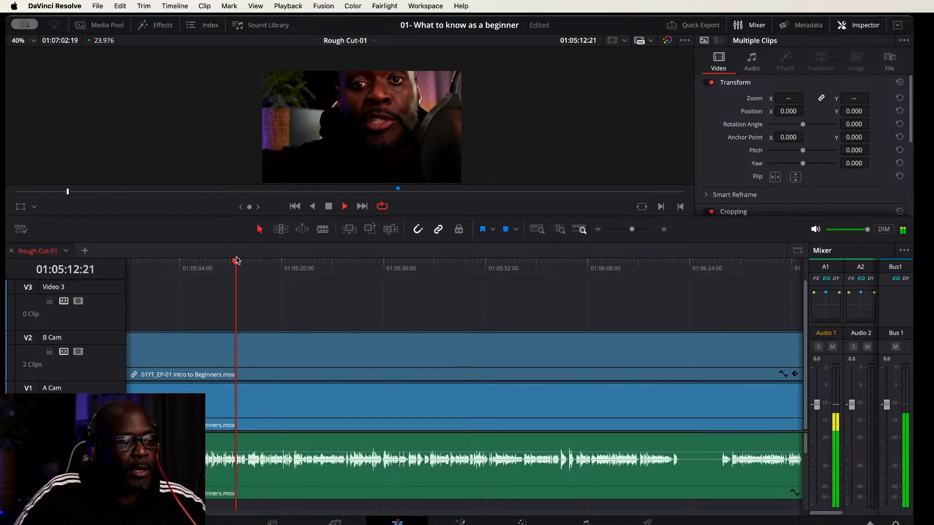
Step: Play the end of the speech before the silent pause and stop playback at 01:06:22:04
left_click_drag(236, 260, 665, 280)
key("space")
scroll(697, 314, "right", 5)
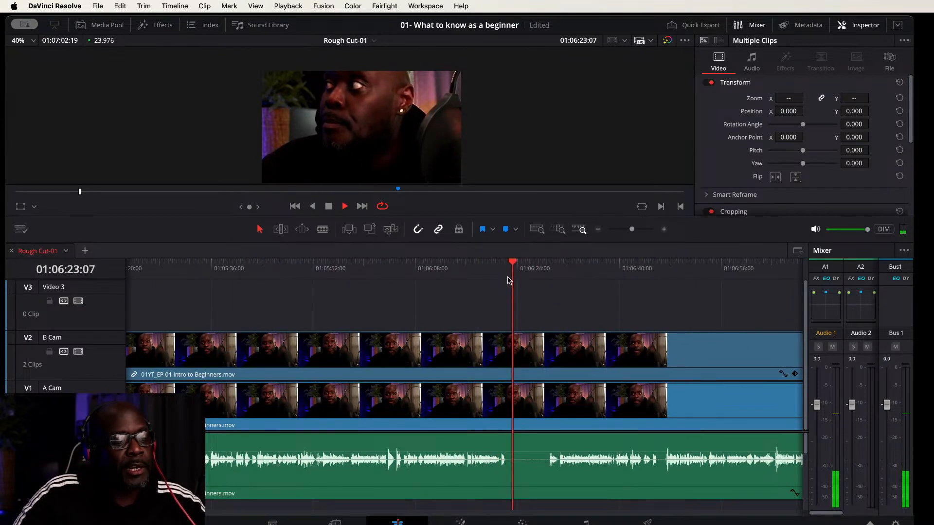
left_click(495, 266)
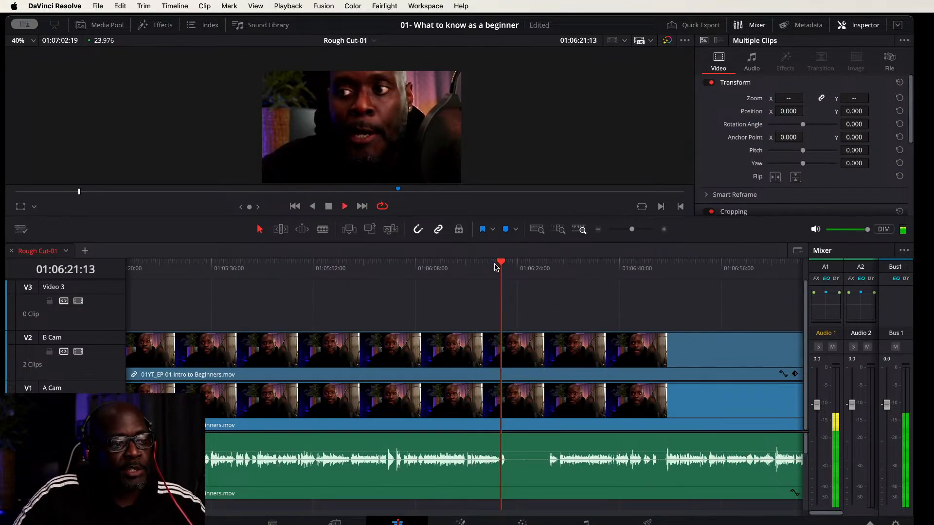
left_click(496, 267)
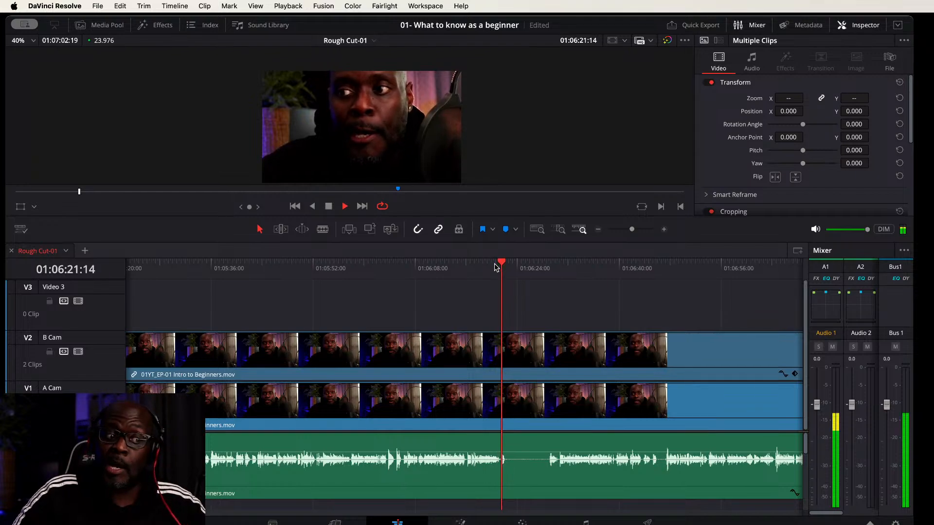
key("space")
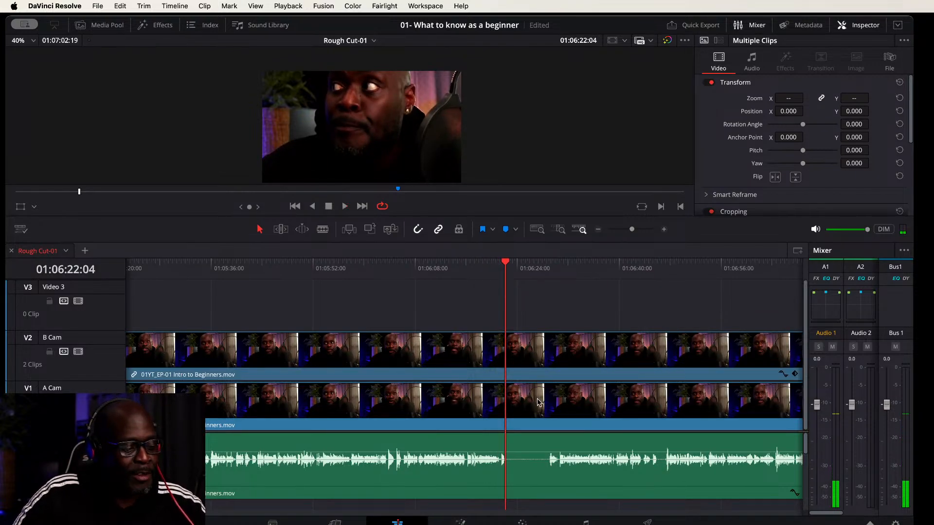
Step: Increase the height of the video and audio tracks around the pause to show the thumbnails and waveform larger
scroll(531, 359, "up", 4)
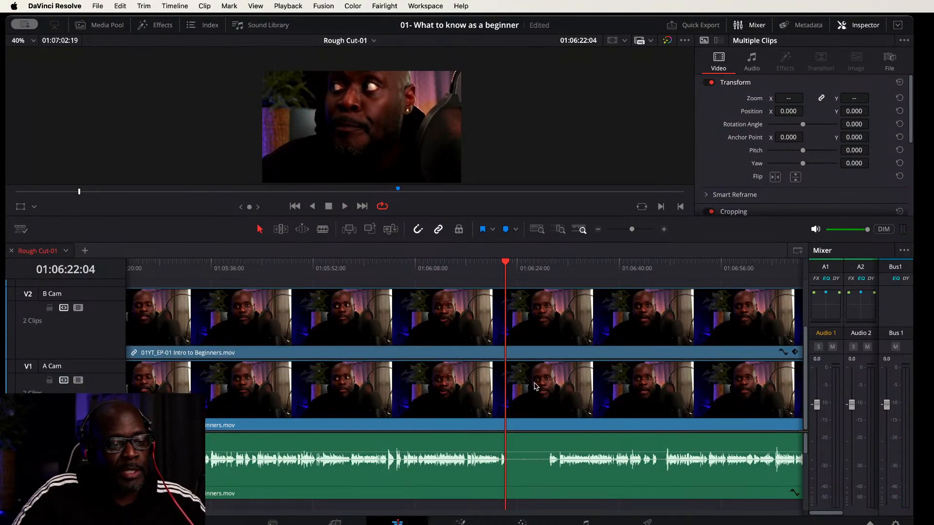
scroll(530, 477, "up", 4)
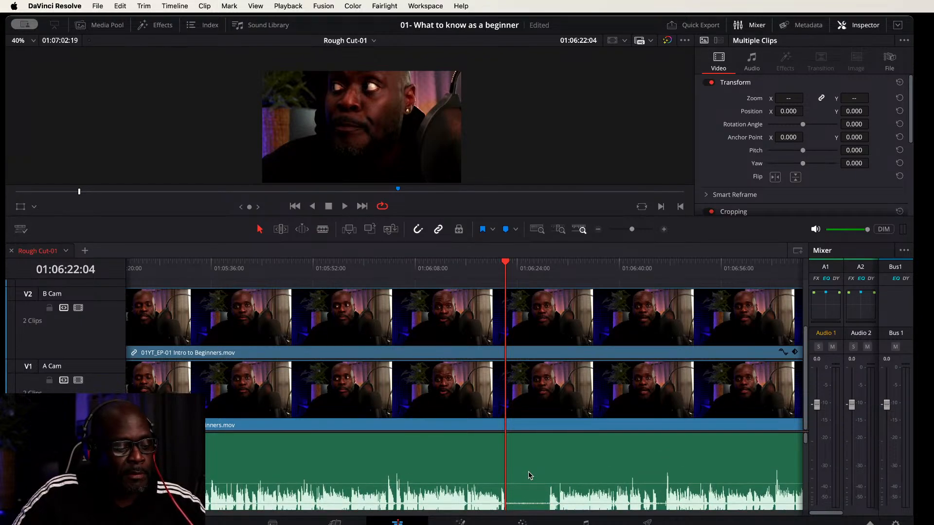
scroll(528, 471, "up", 2)
scroll(534, 444, "down", 2)
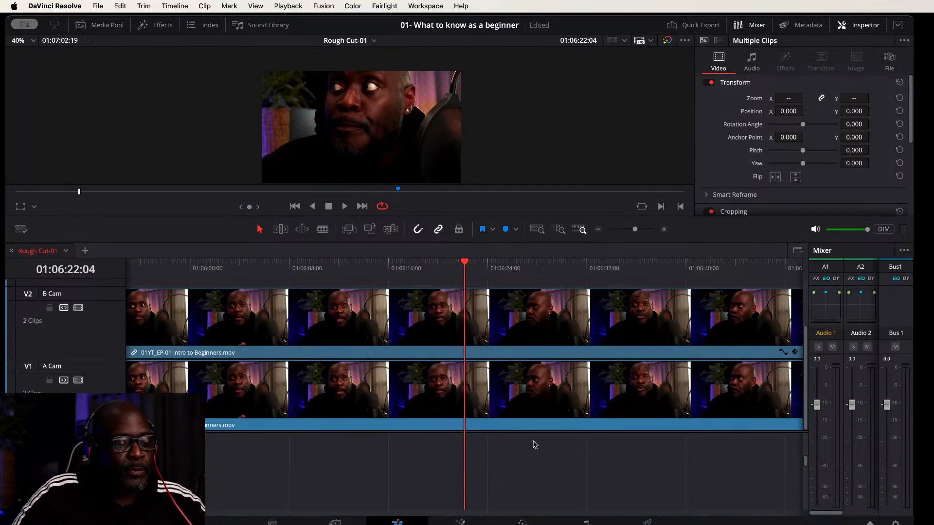
scroll(529, 428, "up", 3)
scroll(545, 350, "down", 3)
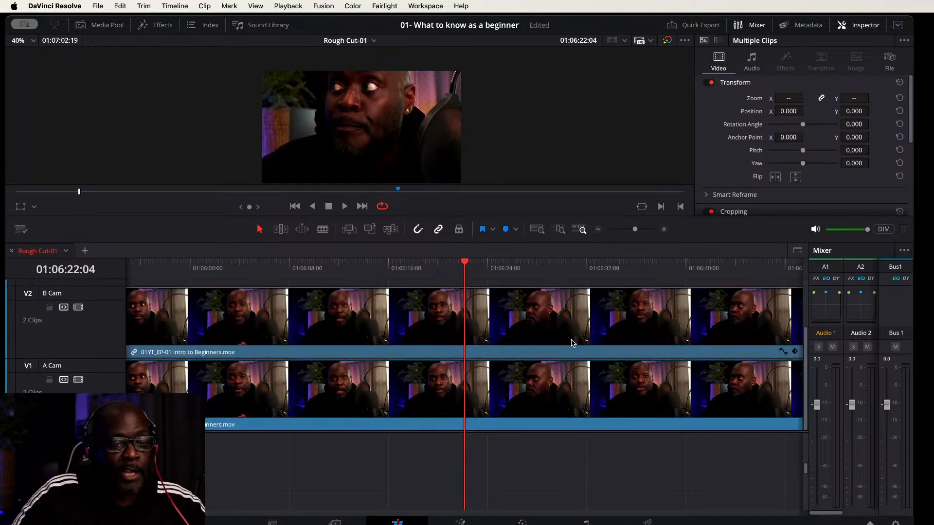
scroll(623, 477, "up", 2)
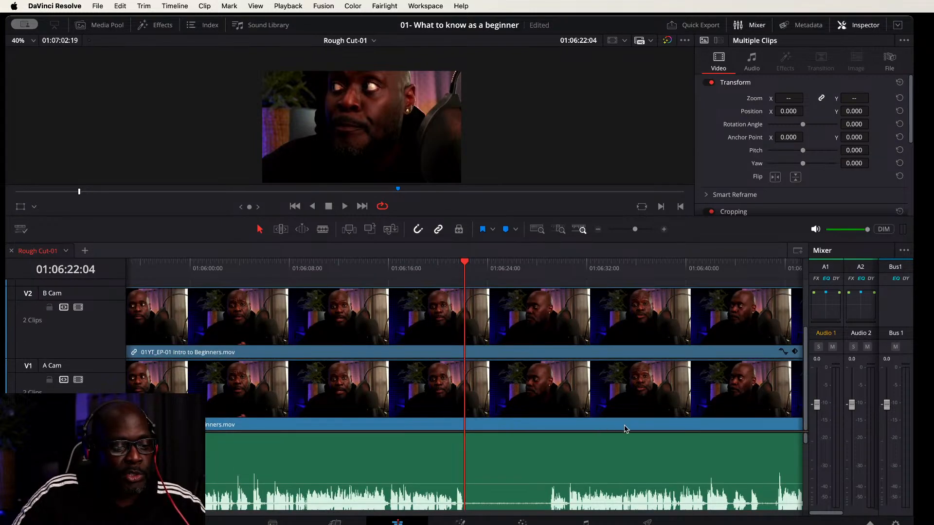
scroll(638, 473, "down", 2)
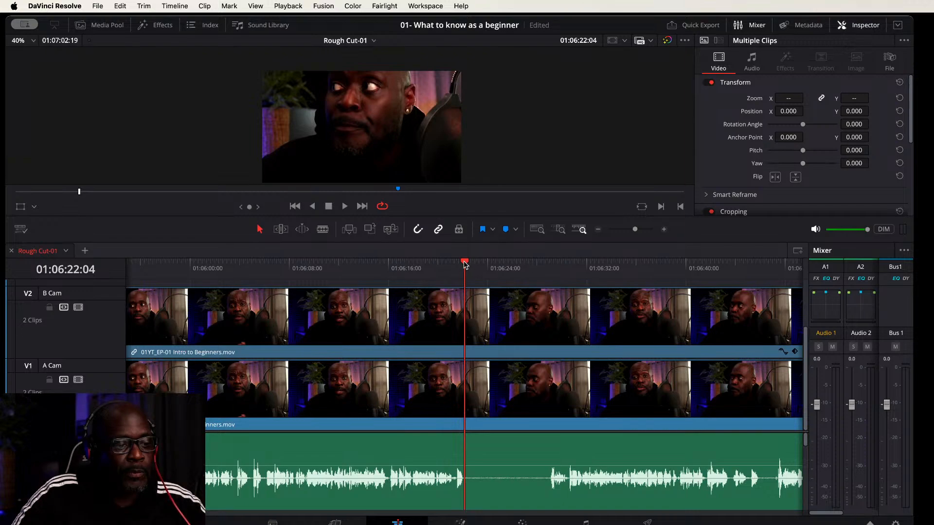
Step: Step the playhead to the start of the pause at 01:06:21:10 and split the linked clips there
left_click_drag(465, 264, 454, 265)
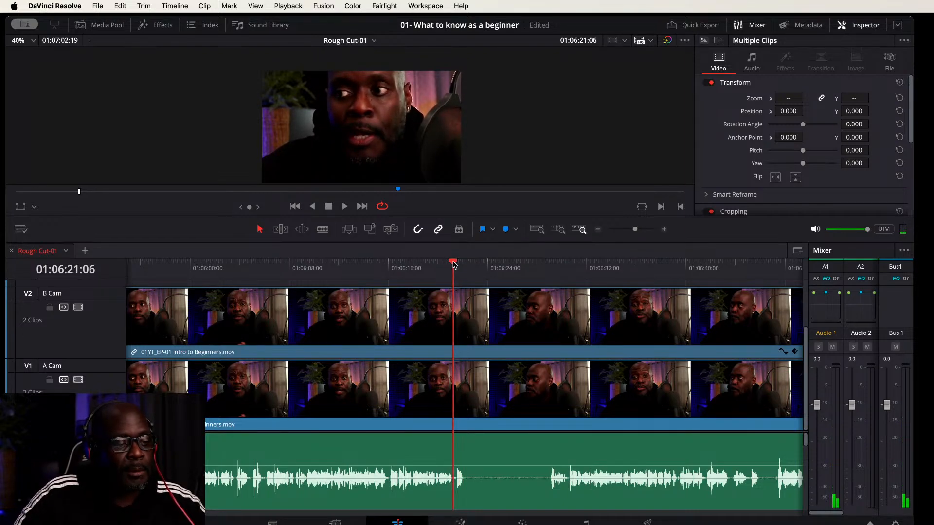
left_click_drag(453, 264, 454, 264)
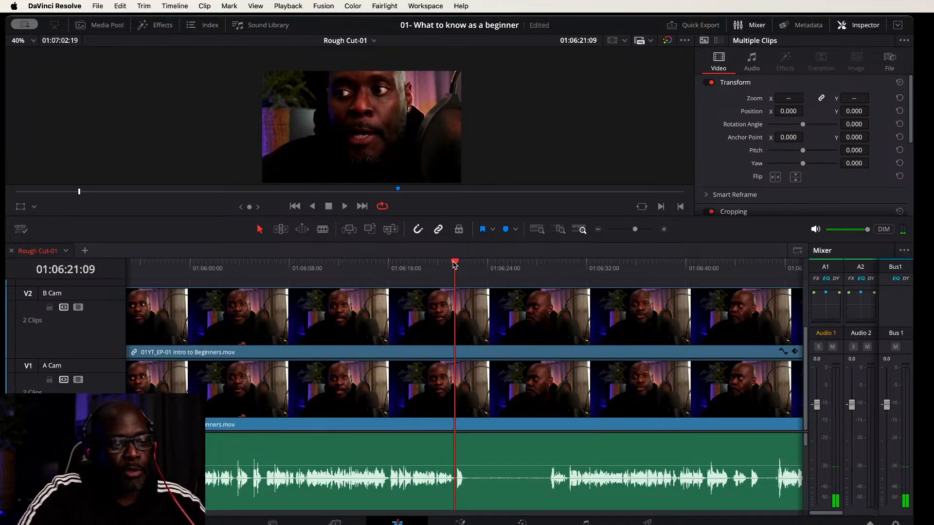
key("Right")
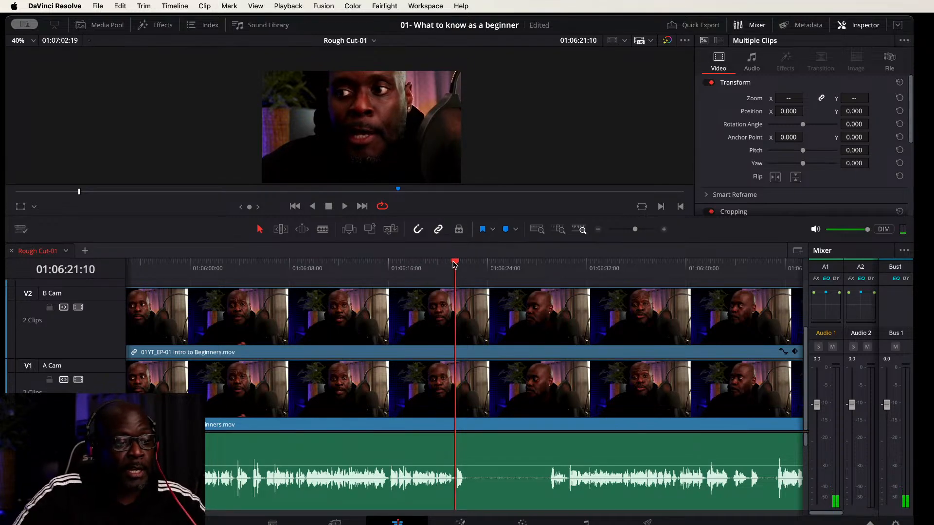
left_click(479, 375)
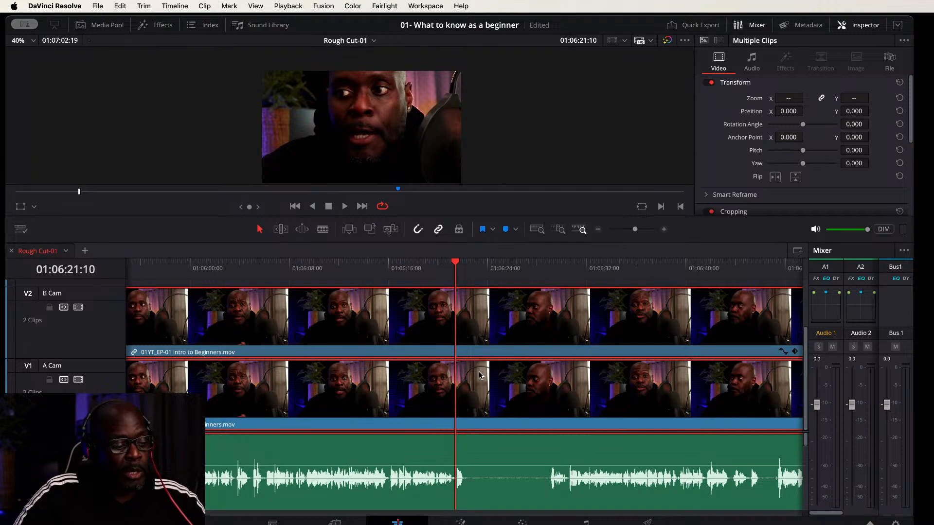
key("super+b")
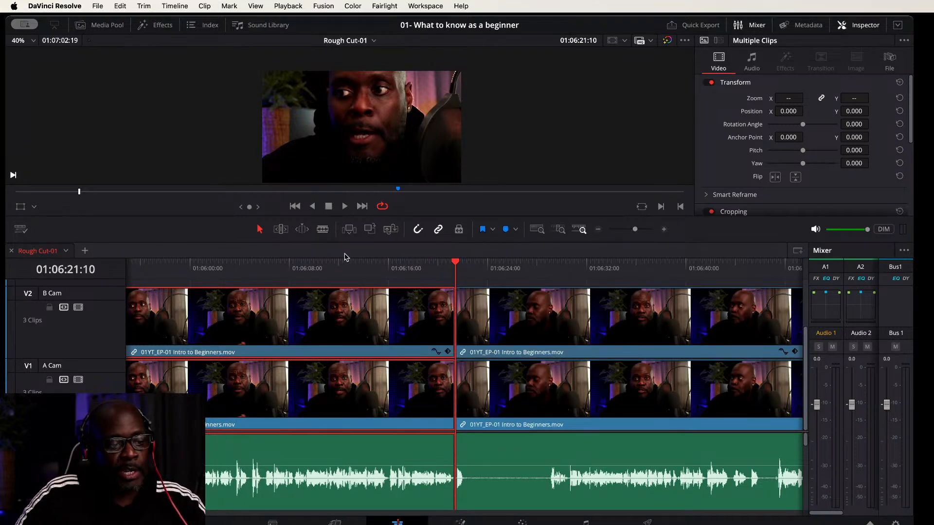
Step: Play through the pause to find where speech resumes and split the linked clips at 01:06:29:00
left_click_drag(456, 266, 546, 270)
key("space")
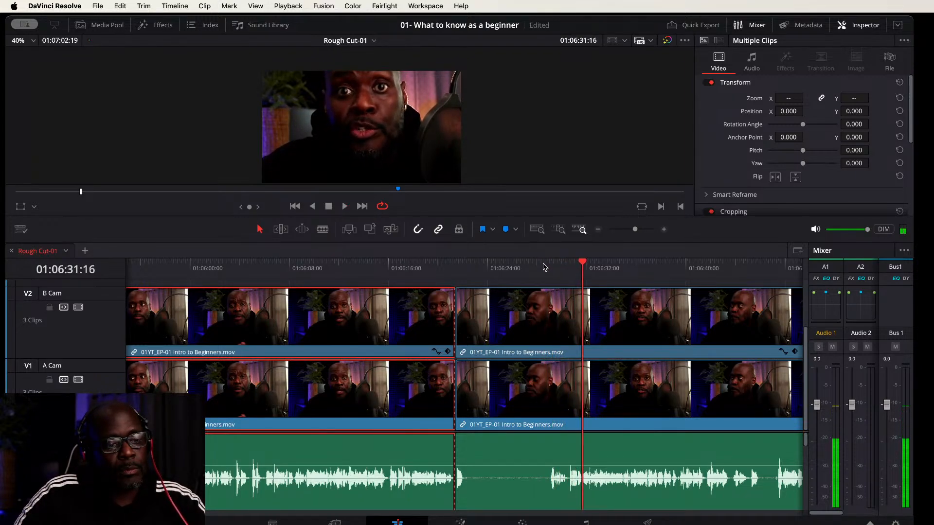
left_click(544, 266)
left_click_drag(545, 264, 550, 264)
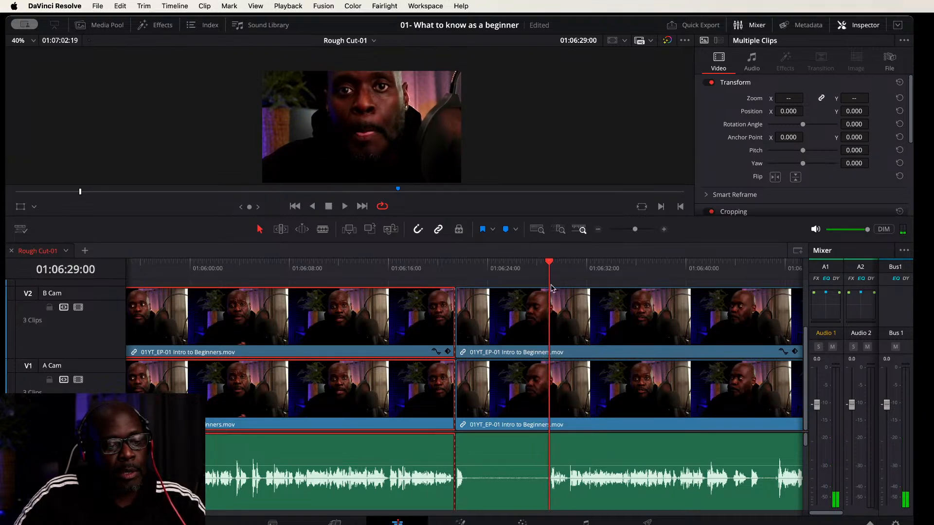
left_click(523, 394)
key("super+b")
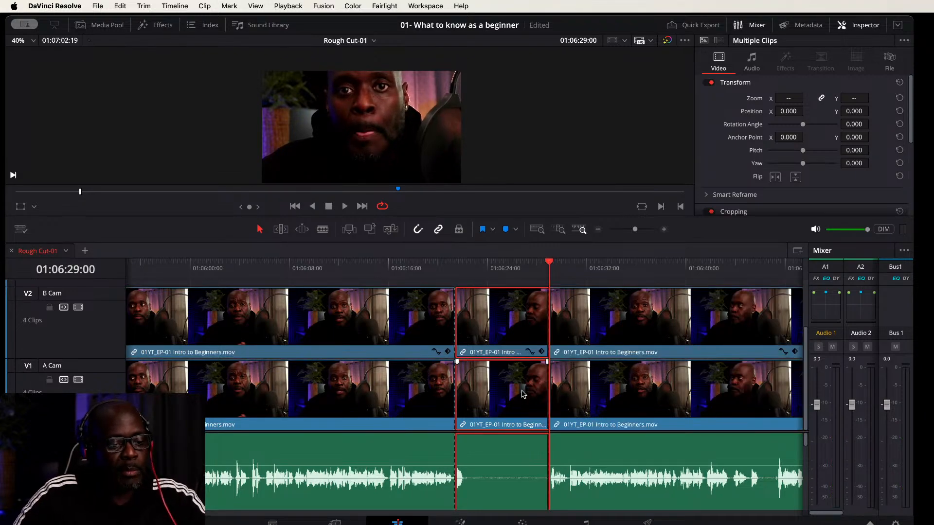
Step: Delete the linked silent section between the two cuts and move the following clips back to close the gap
key("BackSpace")
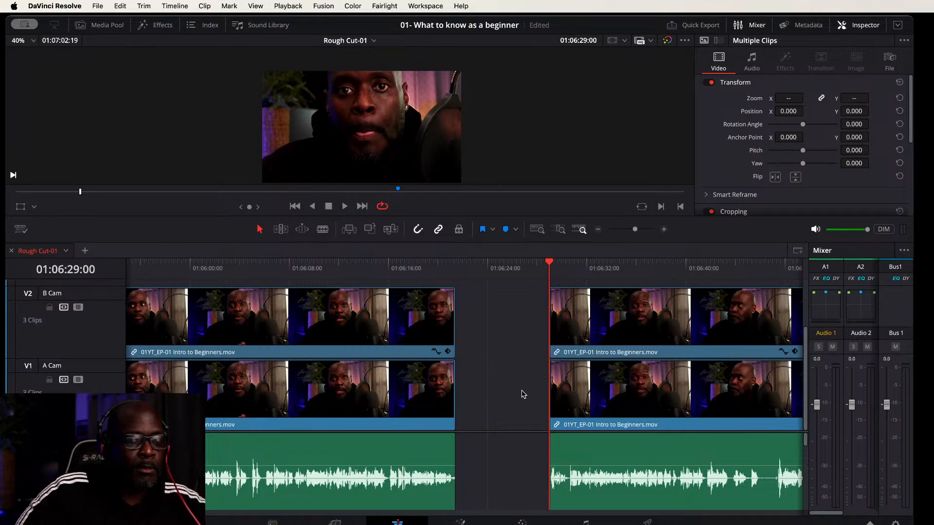
left_click_drag(623, 314, 529, 315)
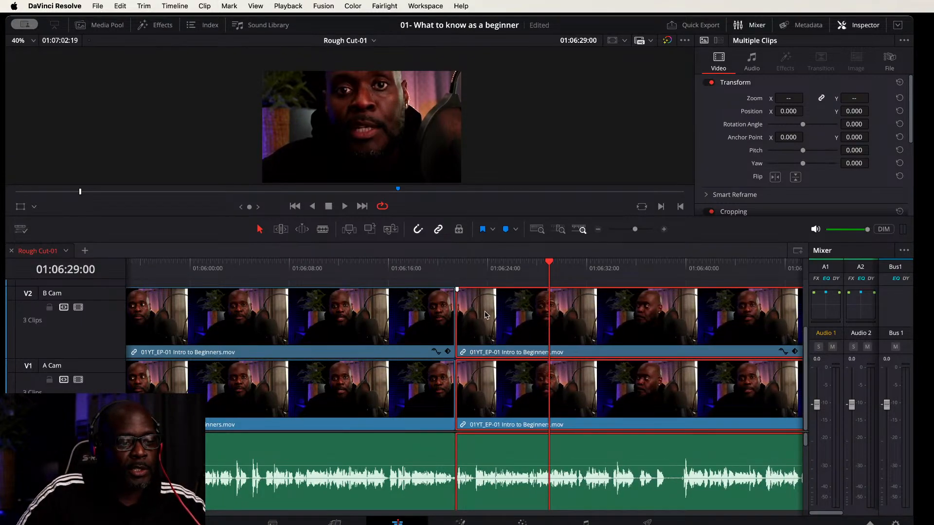
Step: View the whole timeline, return to the detailed zoom, and play across the new join at 01:06:21:10
key("shift+z")
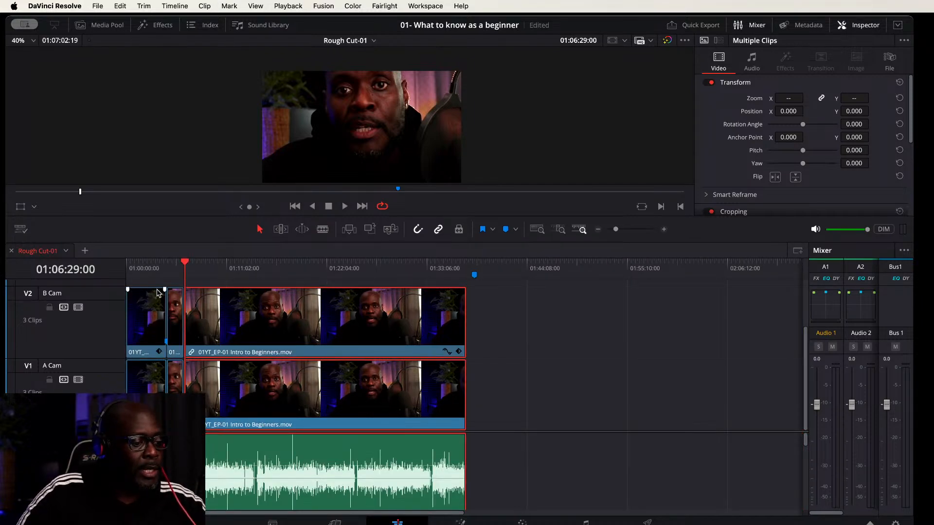
key("shift+z")
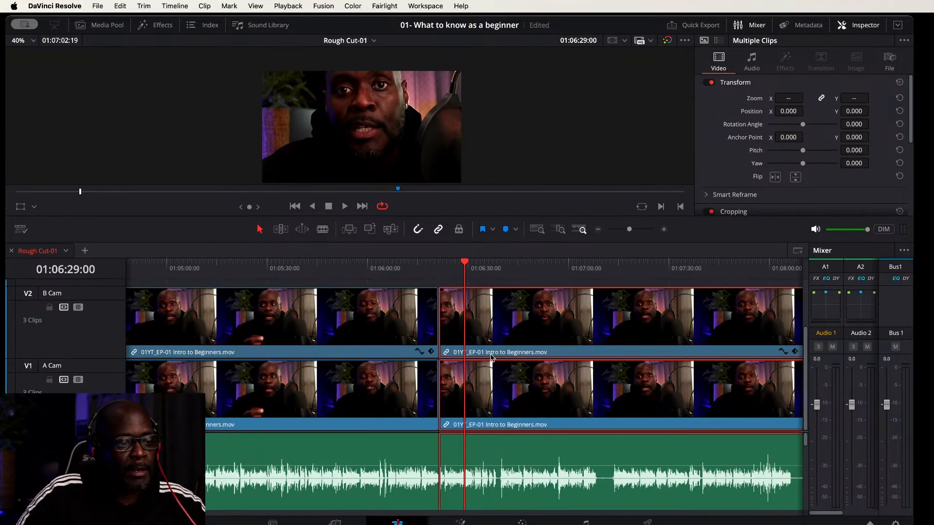
left_click(399, 268)
key("space")
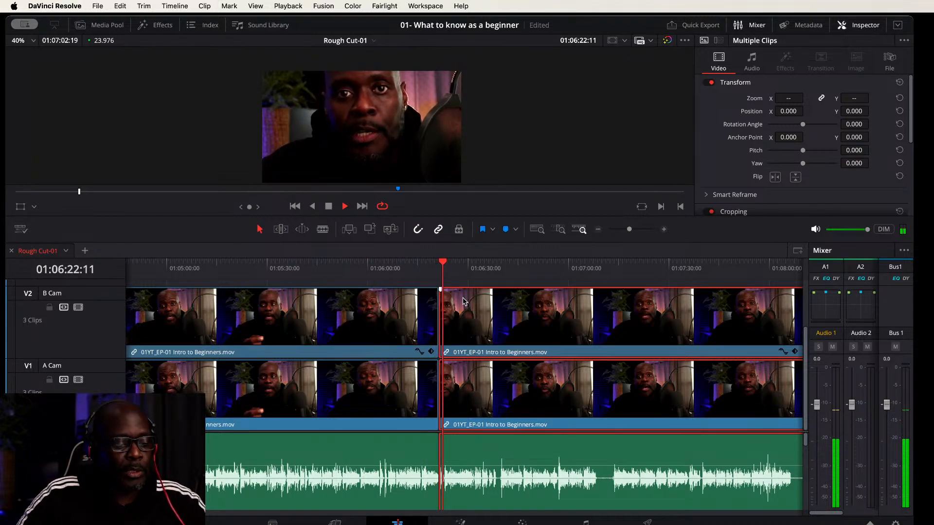
Step: Play up to the next pause, return the playhead to its start and split the linked clips at 01:06:37:09
key("space")
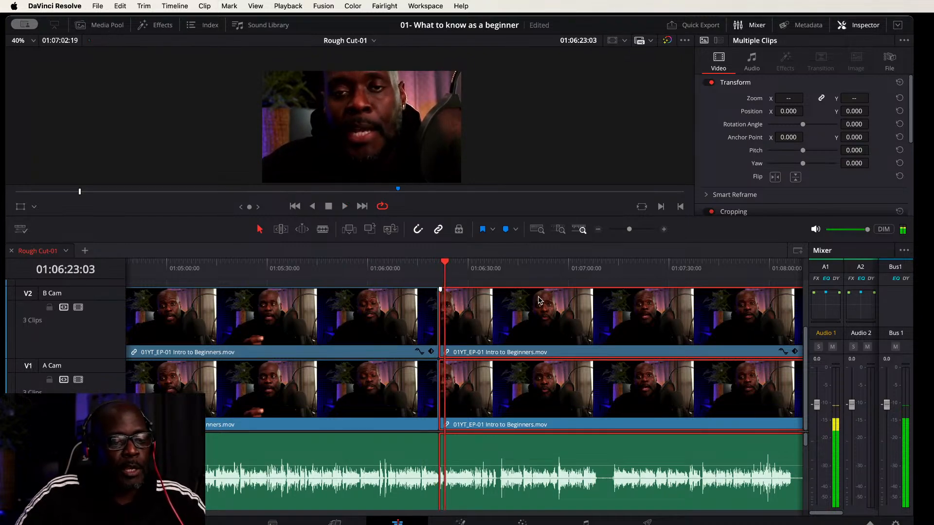
left_click(497, 266)
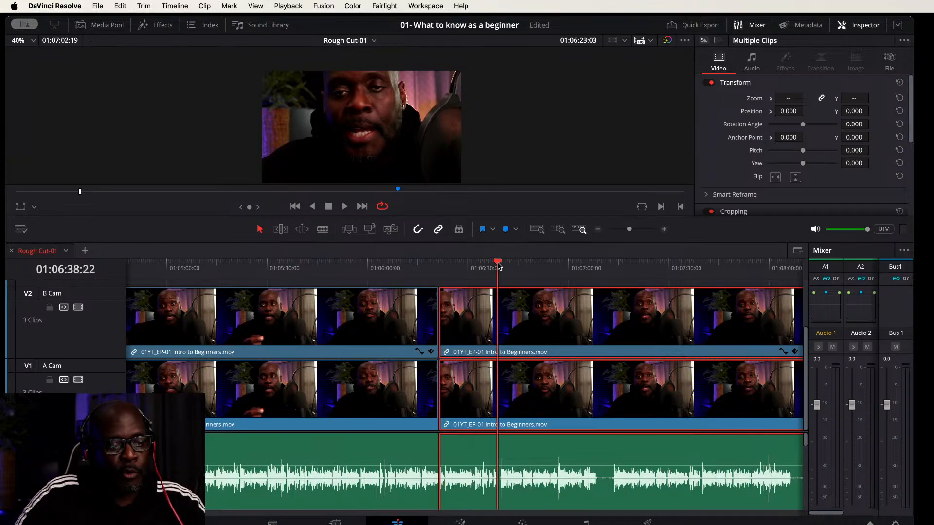
left_click_drag(497, 266, 493, 263)
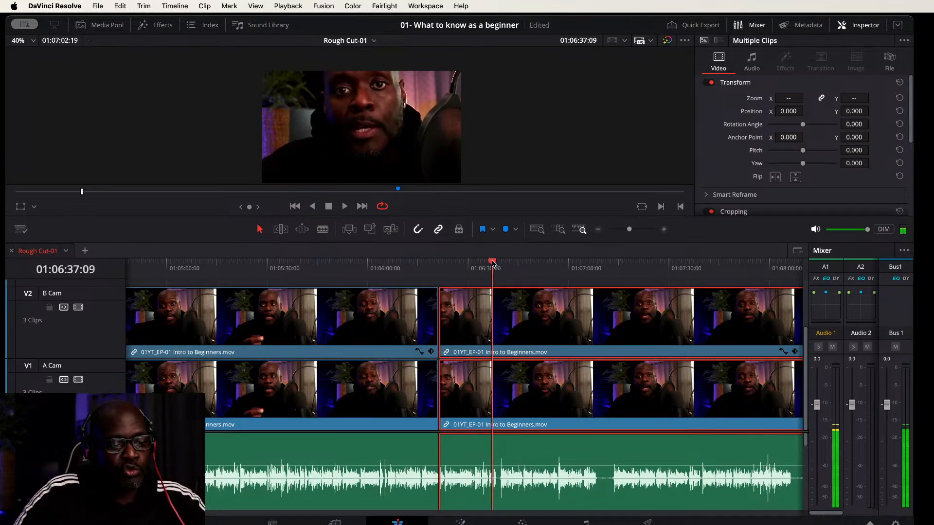
key("super+equal")
key("super+equal")
key("super+equal")
key("super+equal")
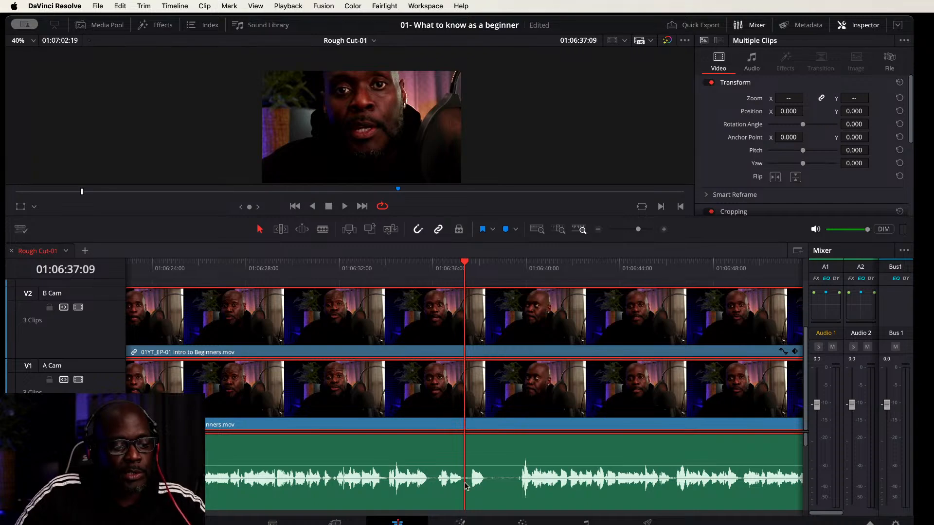
left_click(422, 271)
key("space")
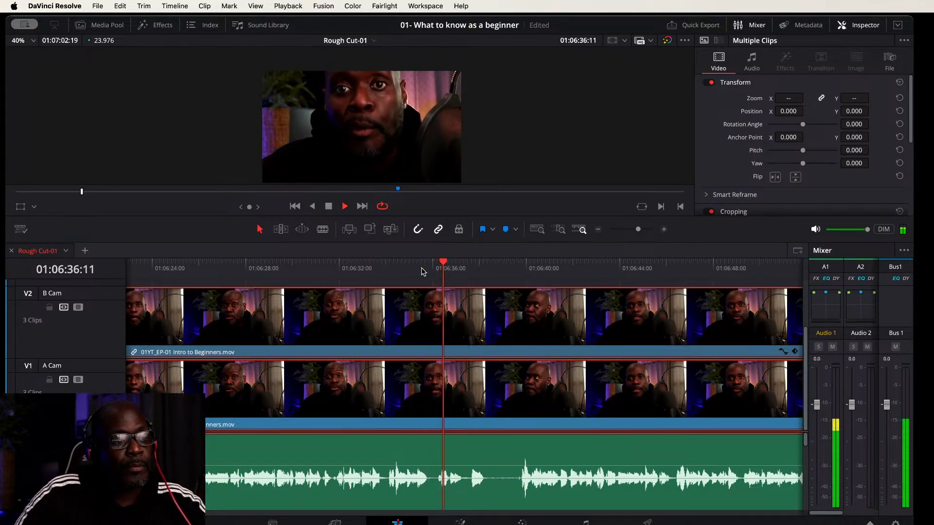
key("space")
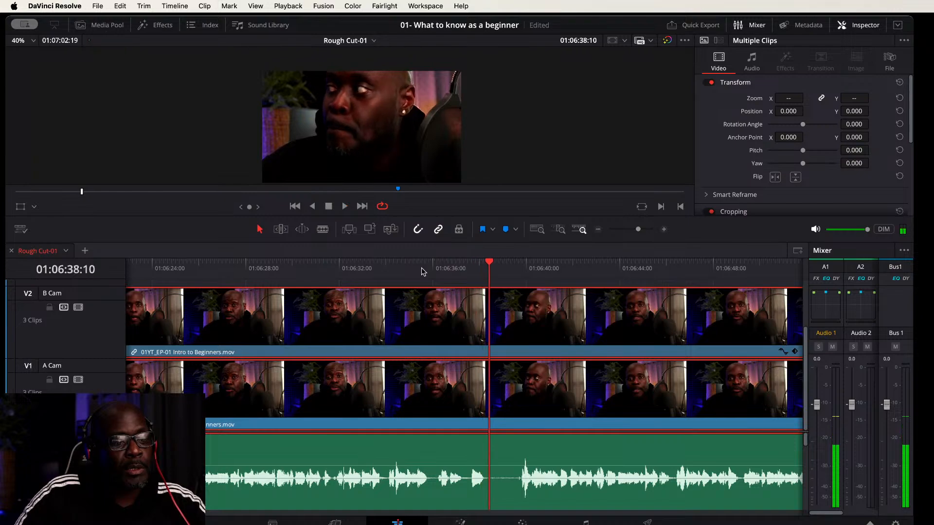
left_click_drag(491, 265, 465, 263)
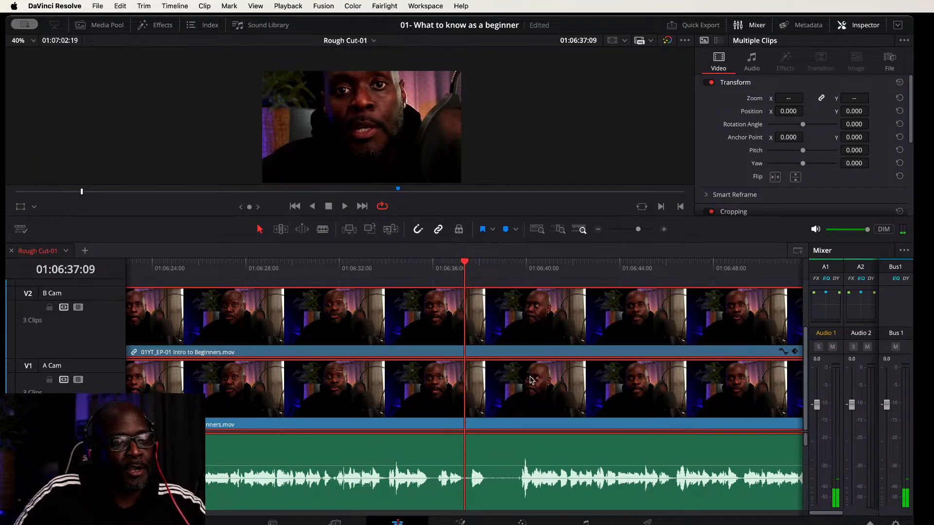
key("super+b")
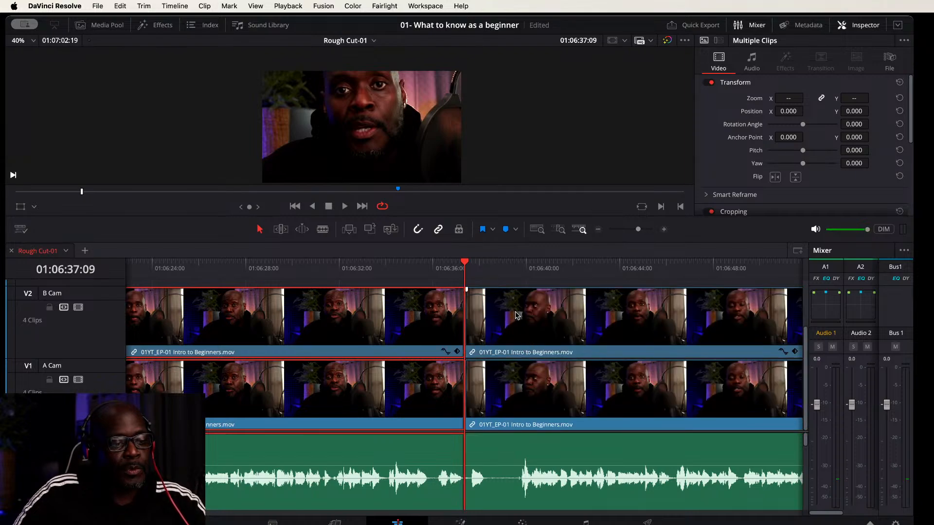
Step: Find where speech resumes after the pause and split the linked clips at 01:06:39:16
left_click_drag(466, 266, 516, 267)
key("space")
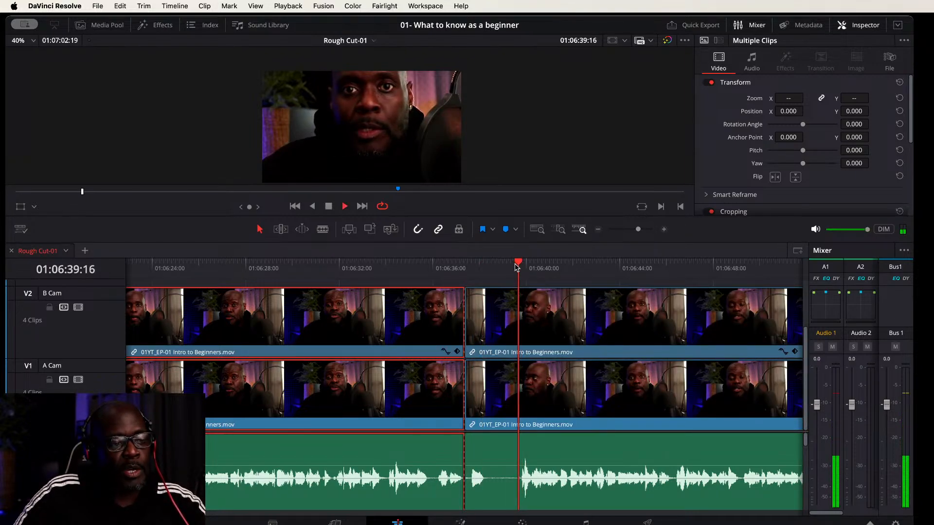
key("space")
left_click(516, 267)
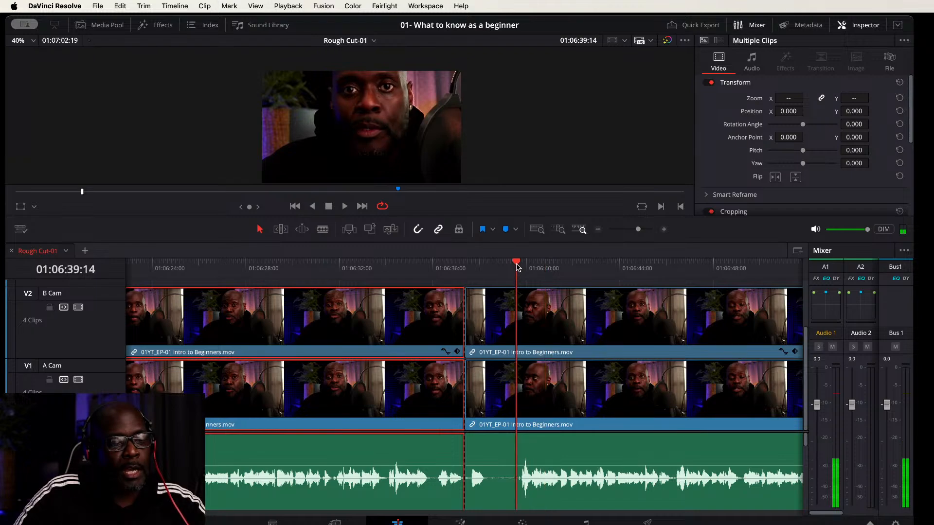
left_click(519, 267)
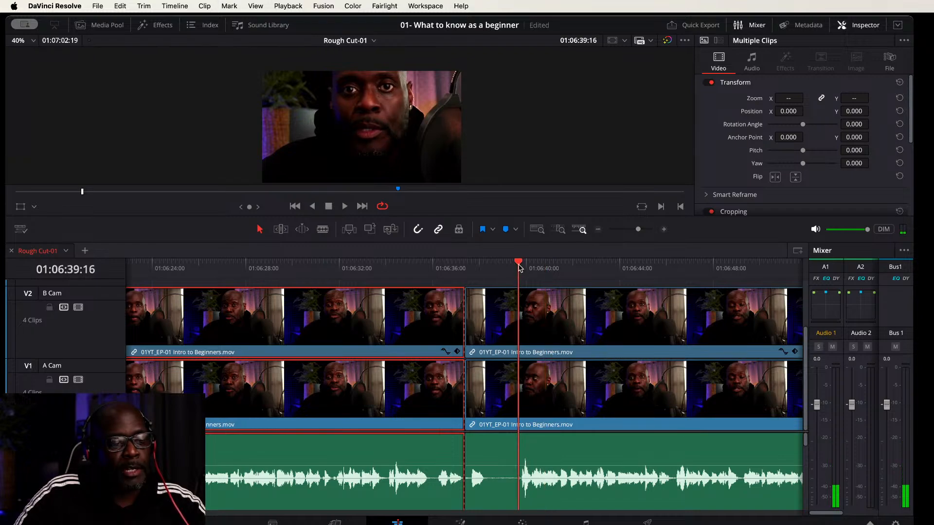
left_click(536, 395)
key("super+b")
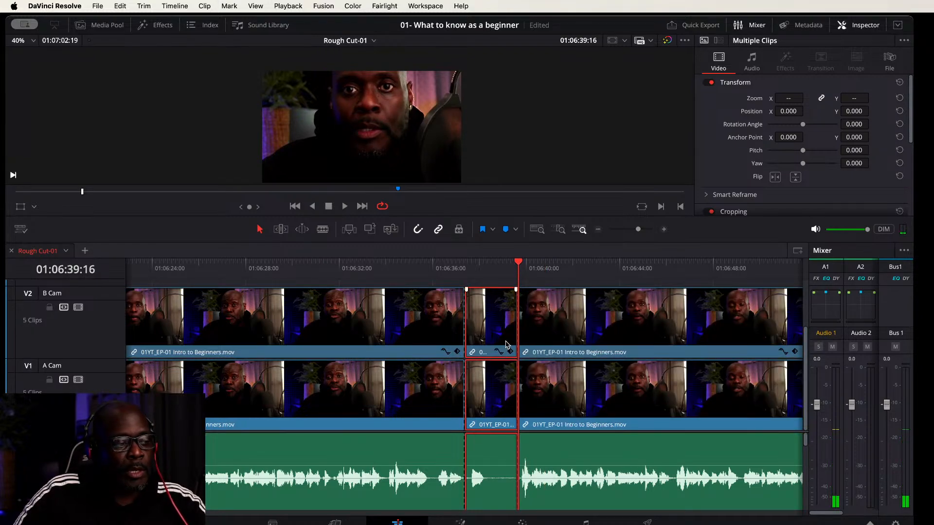
Step: Reduce the heights of the video and audio tracks so the complete clips fit in the timeline view
scroll(277, 358, "down", 5)
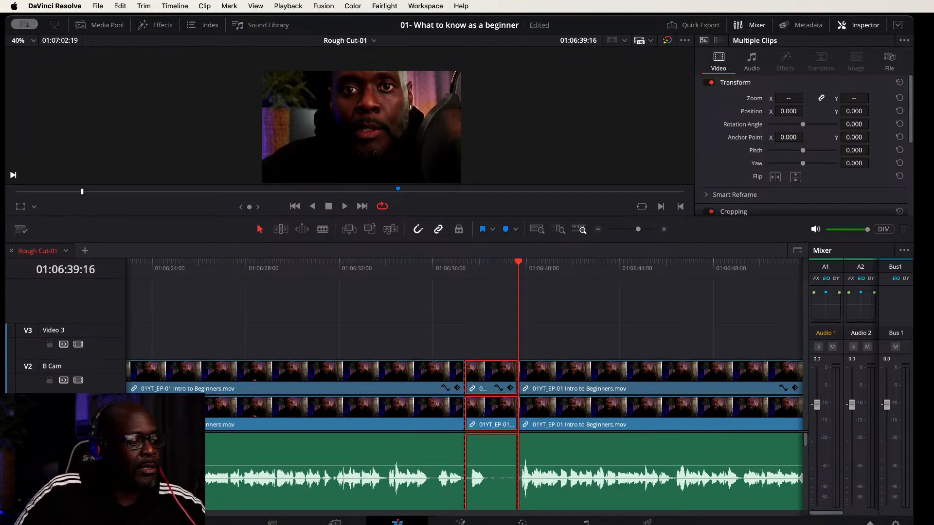
scroll(504, 472, "down", 5)
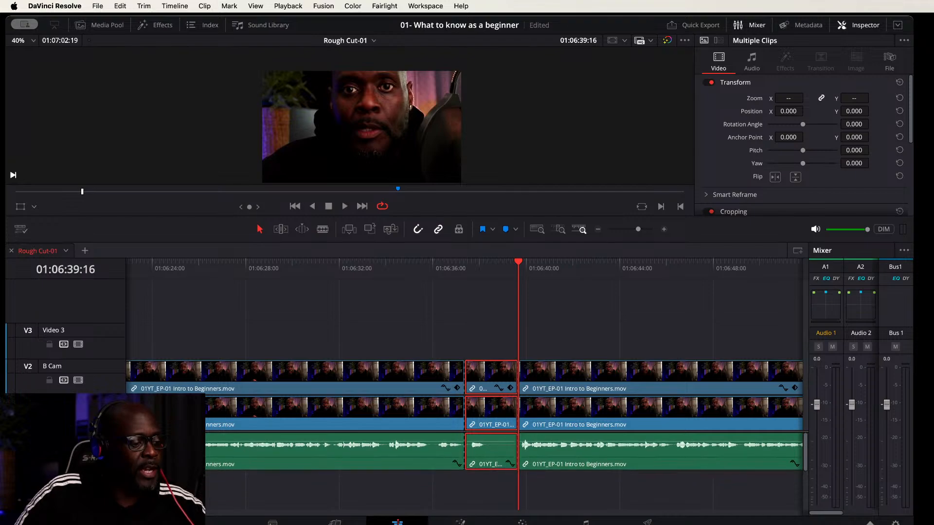
scroll(503, 472, "down", 3)
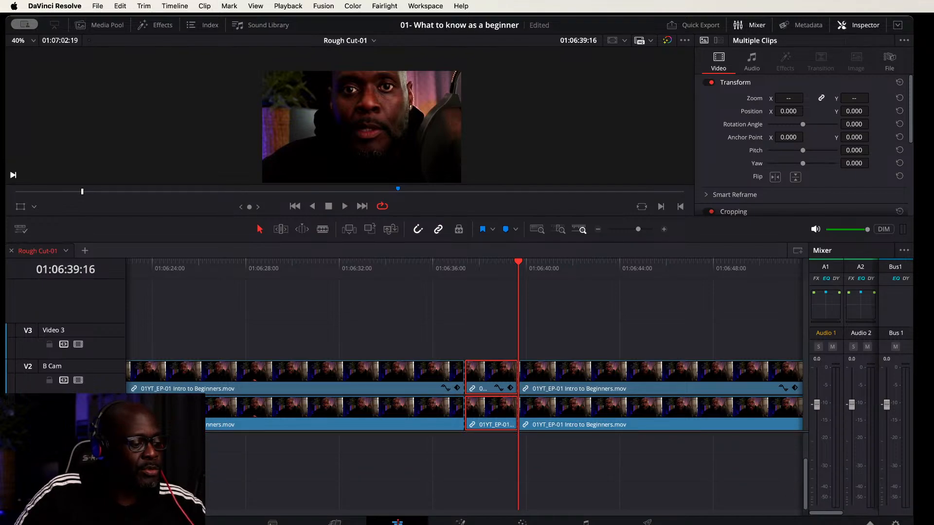
scroll(503, 471, "up", 2)
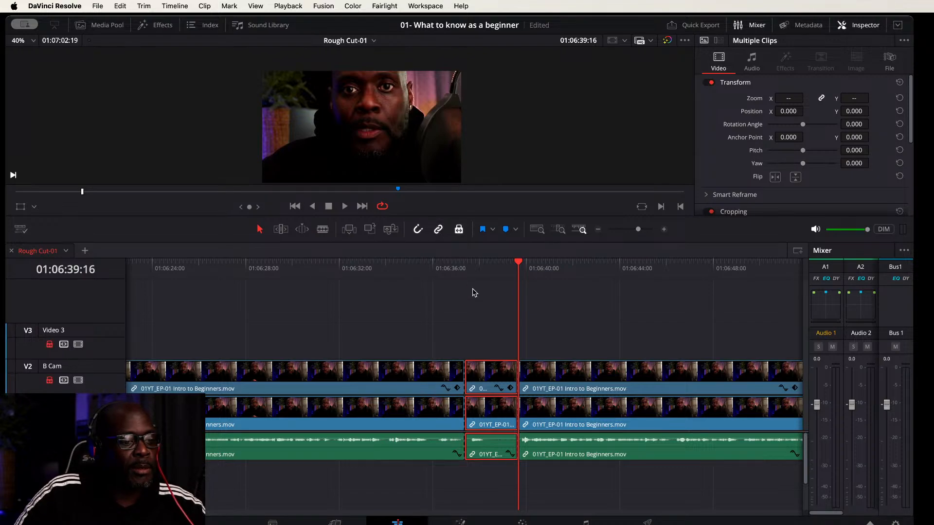
Step: Delete the linked section between 01:06:37:09 and 01:06:39:16 and move the following clips back to close the gap
key("BackSpace")
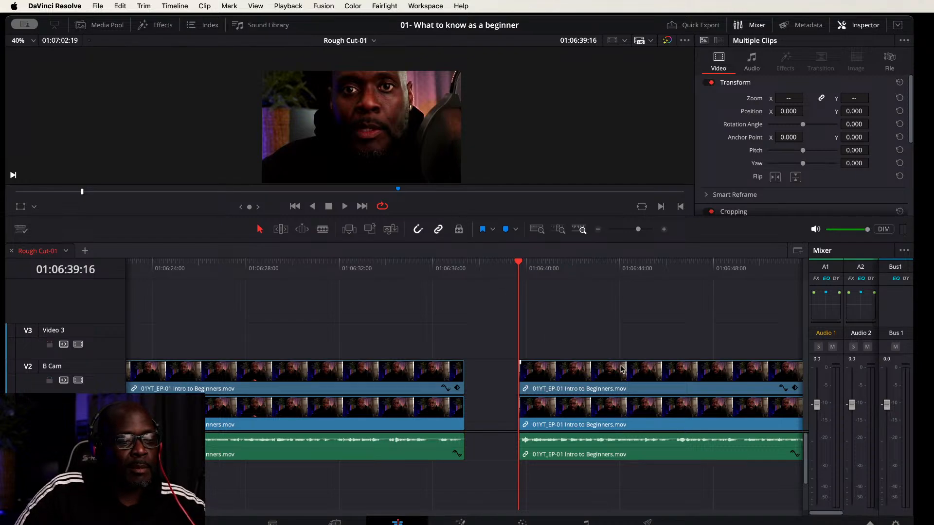
left_click_drag(622, 369, 569, 372)
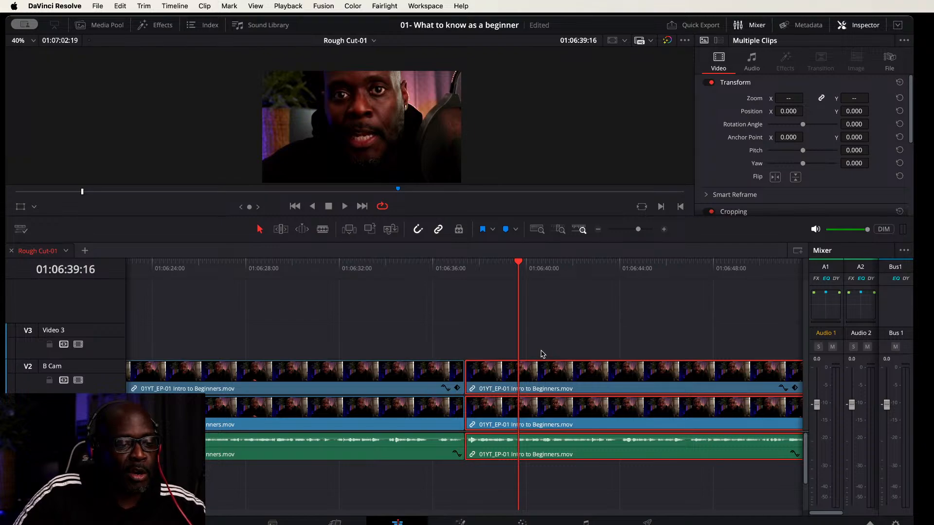
Step: Enlarge the video and audio track heights slightly and play across the new join at 01:06:37:09
key("super+equal")
key("super+equal")
key("super+equal")
key("super+equal")
key("super+equal")
key("super+equal")
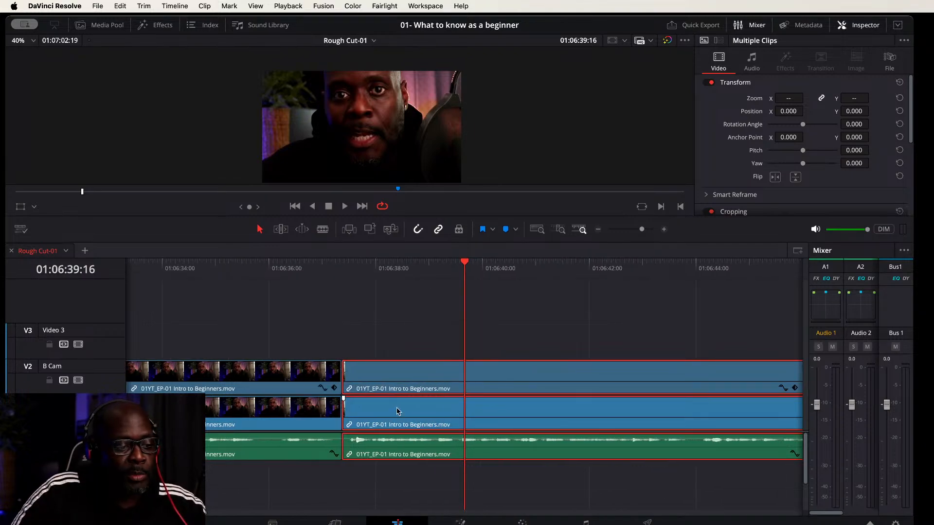
scroll(352, 410, "up", 4)
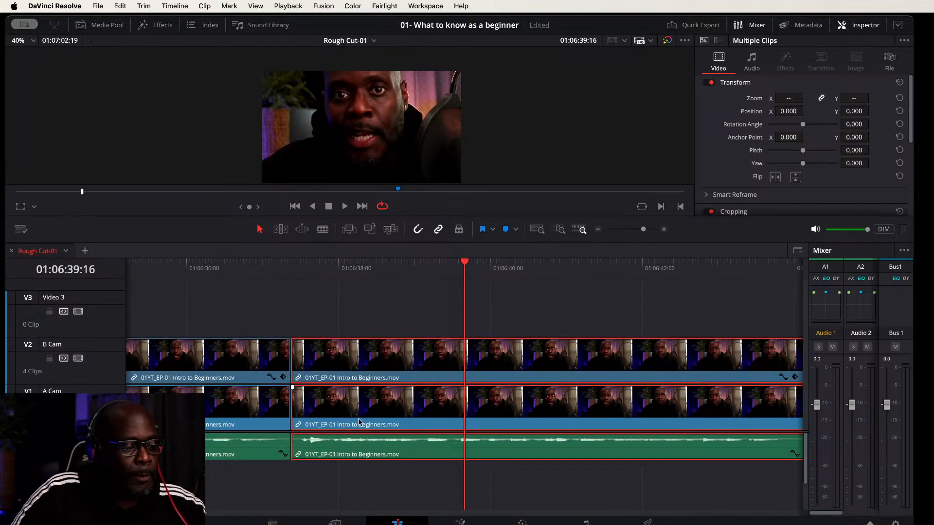
scroll(374, 439, "up", 5)
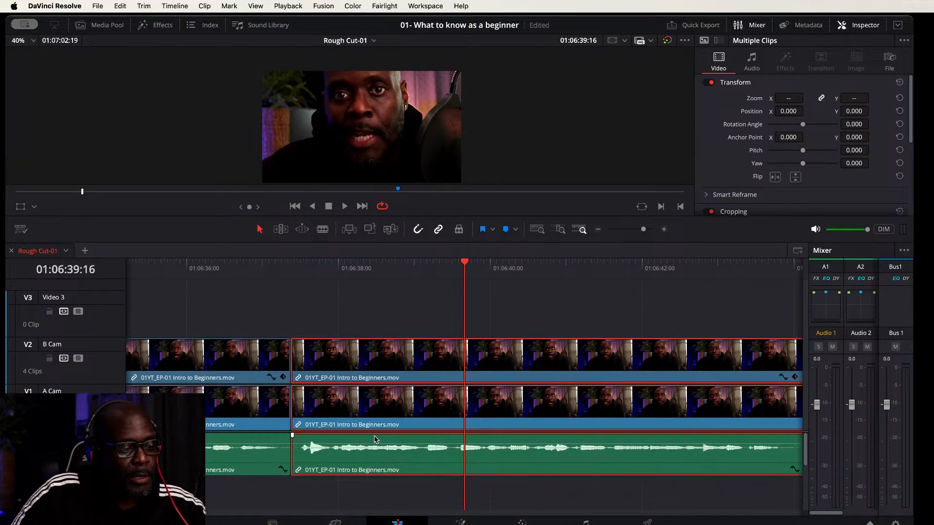
left_click(278, 267)
key("space")
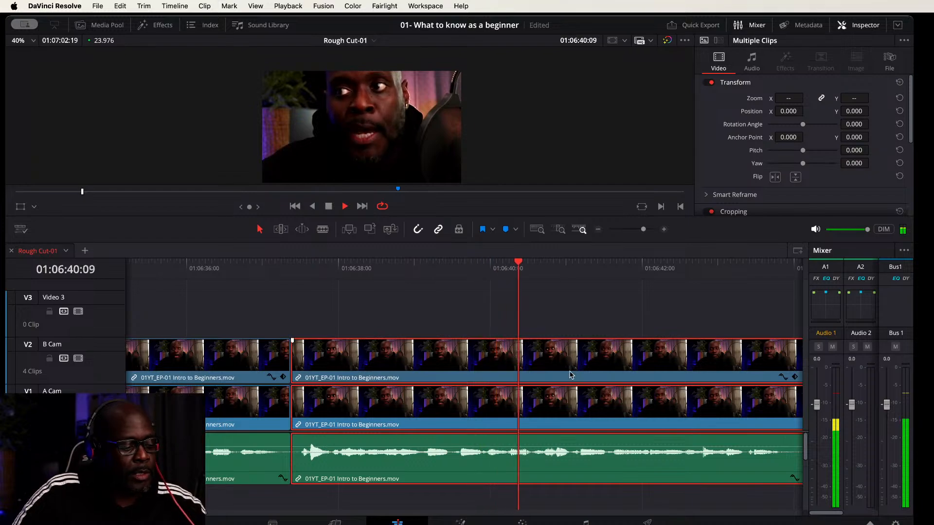
Step: Find the next long pause in the waveform and place the playhead just before it at 01:07:05:13
key("super+minus")
key("super+minus")
key("super+minus")
key("super+minus")
key("super+minus")
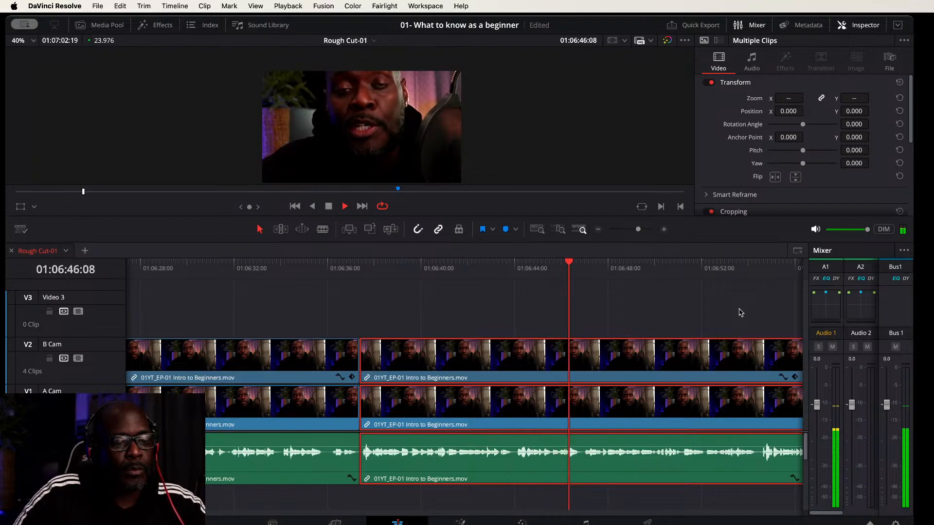
scroll(579, 317, "right", 5)
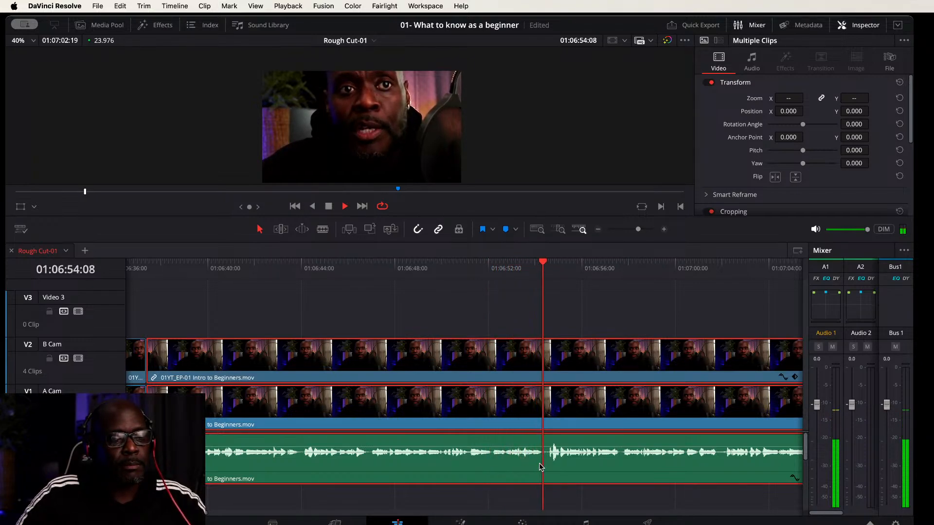
left_click_drag(761, 299, 396, 303)
key("space")
left_click(433, 267)
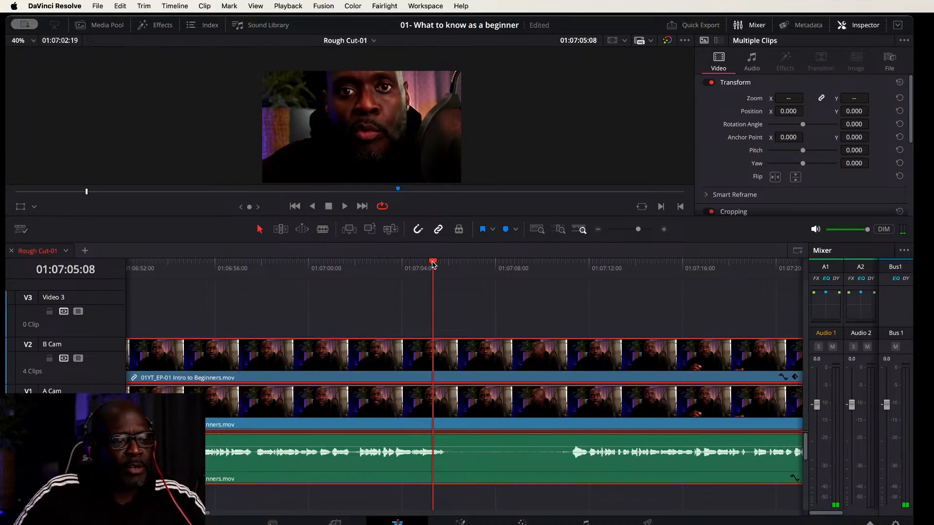
left_click_drag(433, 265, 438, 265)
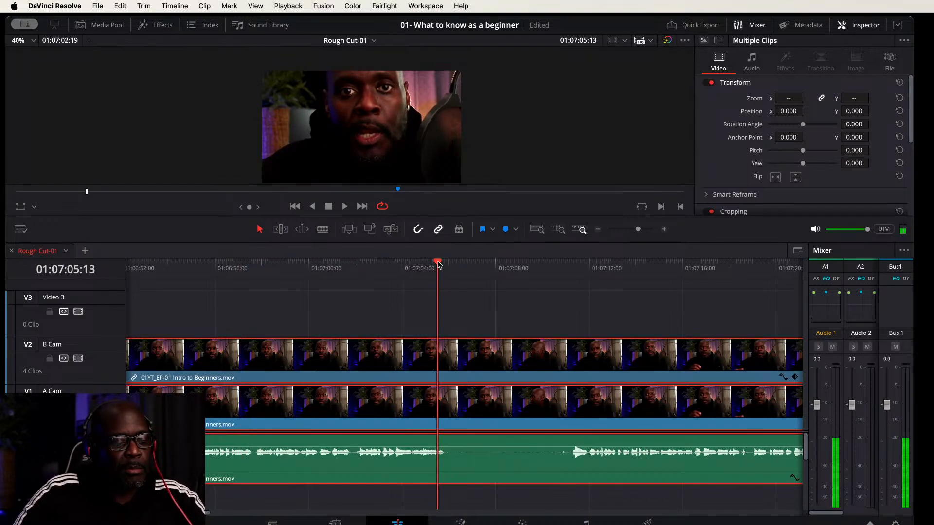
Step: Play through the pause and split the linked clips at its end, 01:07:11:07, and at its start, 01:07:05:20
key("space")
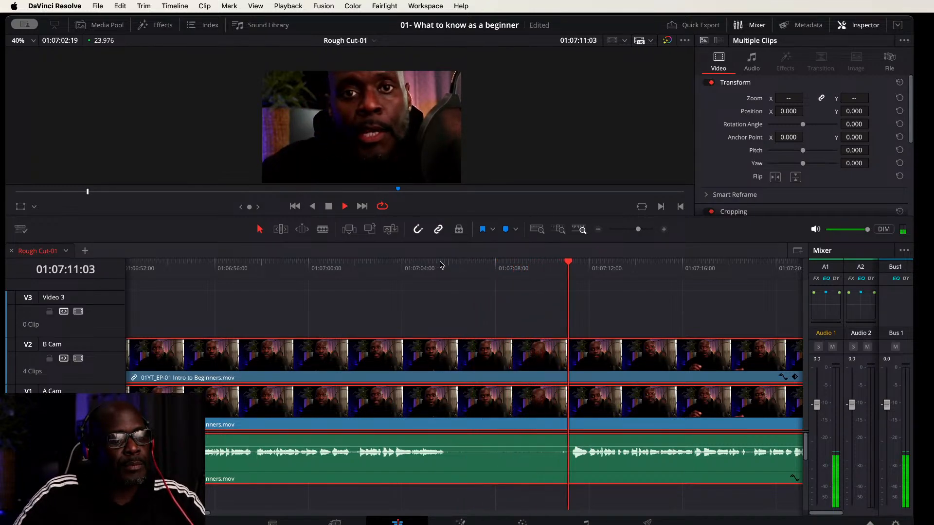
key("space")
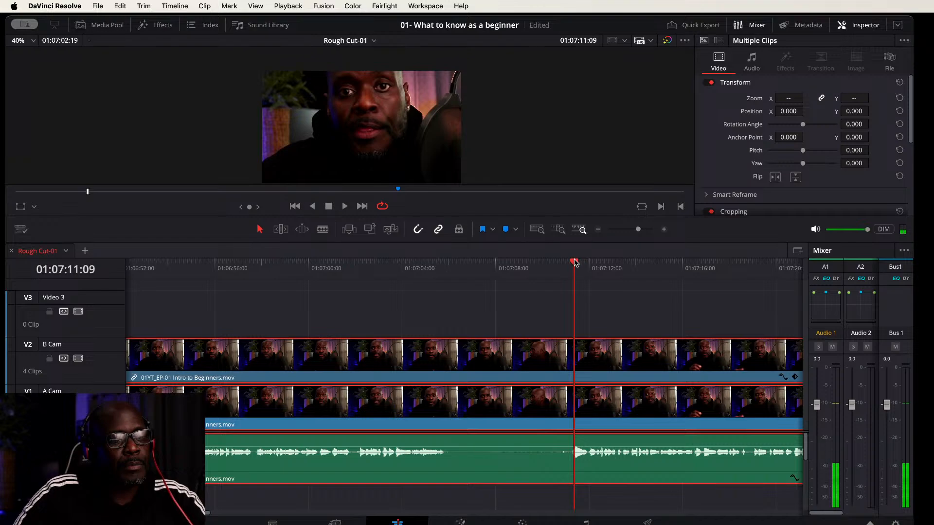
left_click_drag(575, 263, 573, 264)
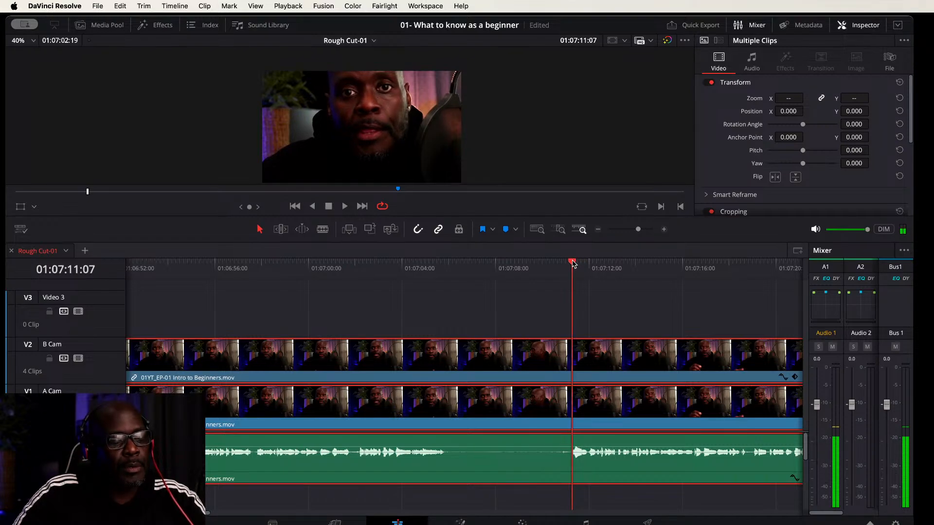
key("super+b")
left_click_drag(448, 265, 446, 265)
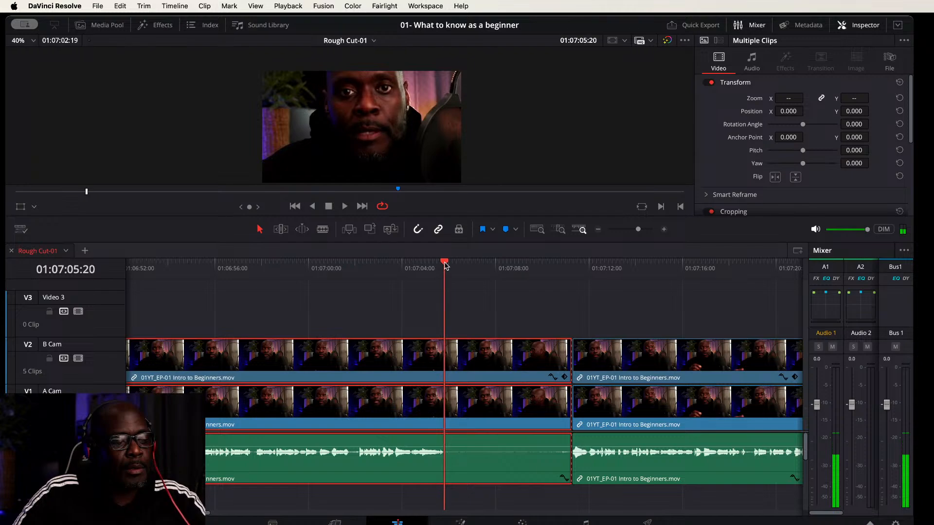
key("super+b")
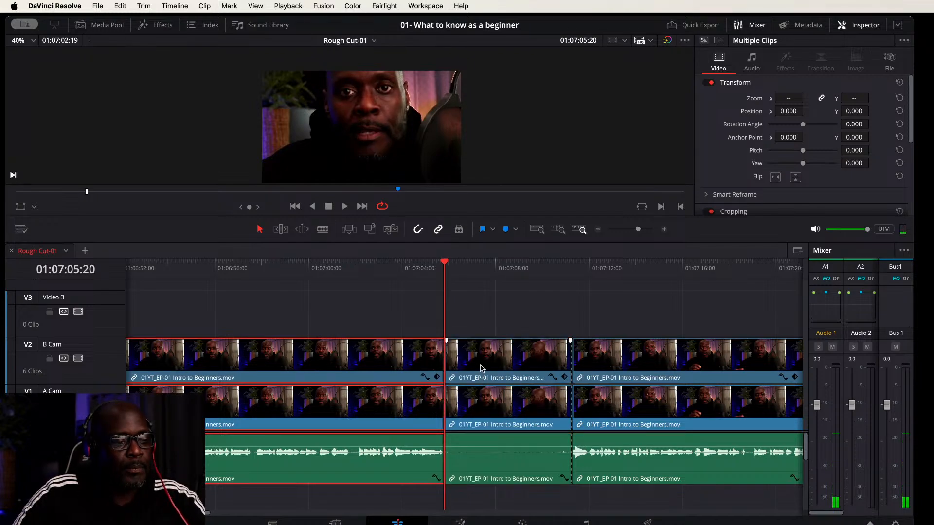
Step: Delete the linked silent section after 01:07:05:20 and move the following clips back against the cut
left_click(481, 368)
key("BackSpace")
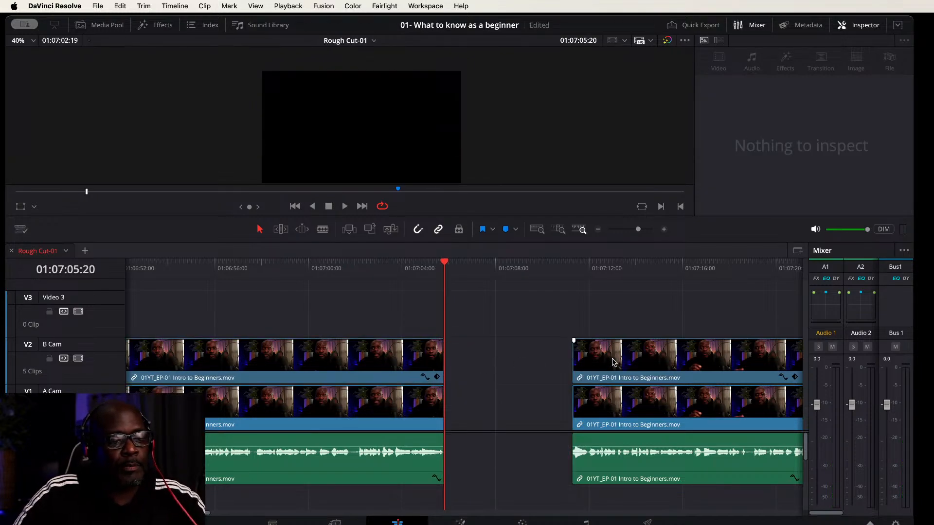
left_click_drag(613, 363, 487, 363)
Step: Scan the waveform for the next long pause, check it at 01:07:58:00, and return to the cut at 01:07:05:20
scroll(608, 302, "right", 8)
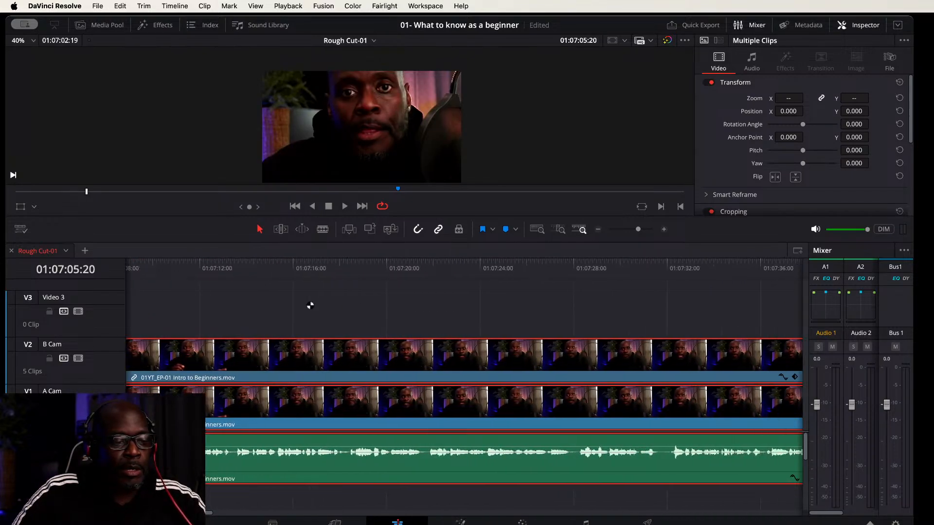
scroll(311, 306, "right", 3)
scroll(588, 309, "right", 10)
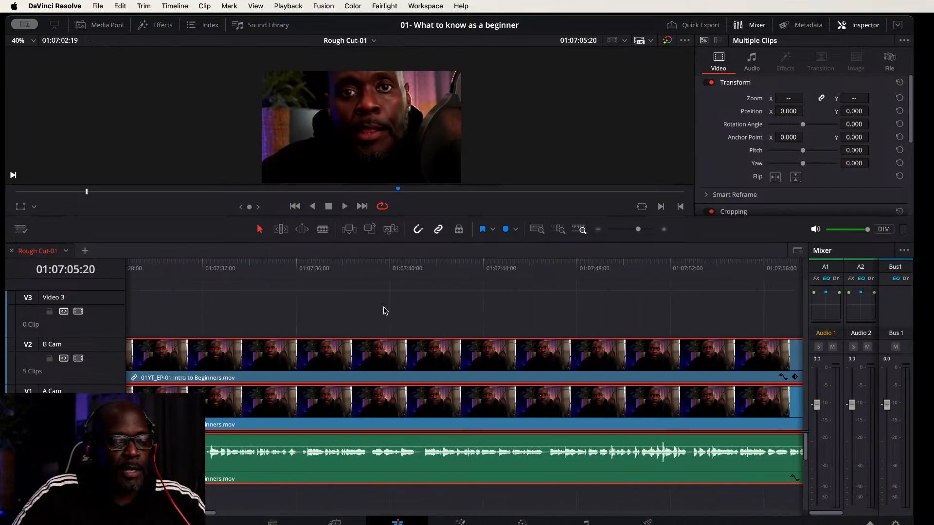
scroll(388, 310, "right", 12)
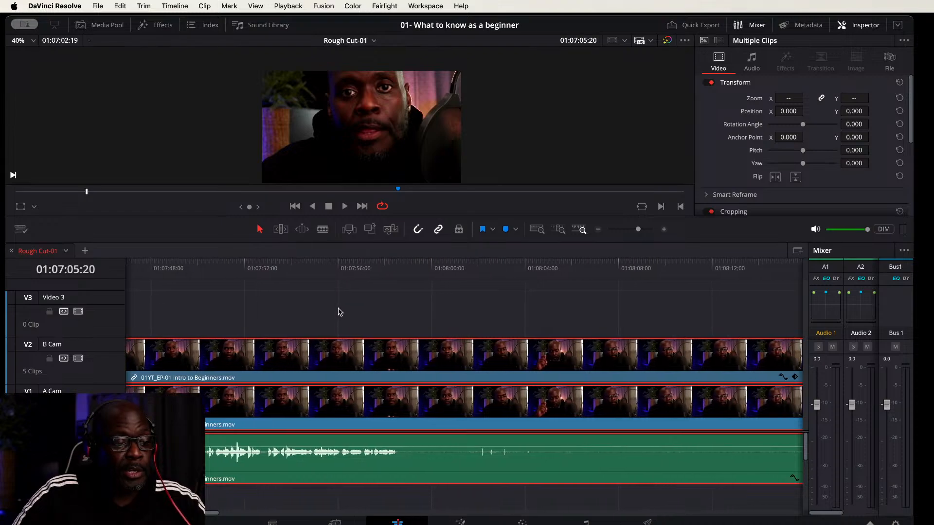
left_click(326, 265)
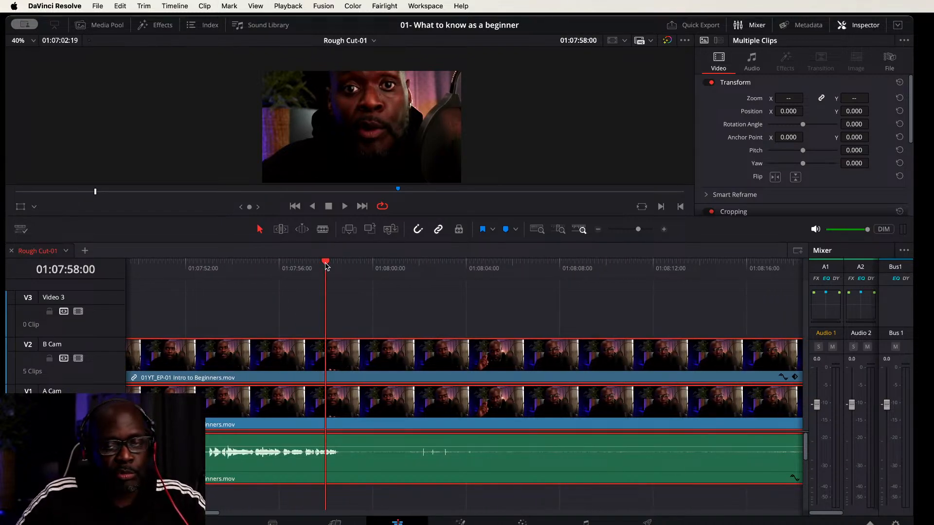
key("Up")
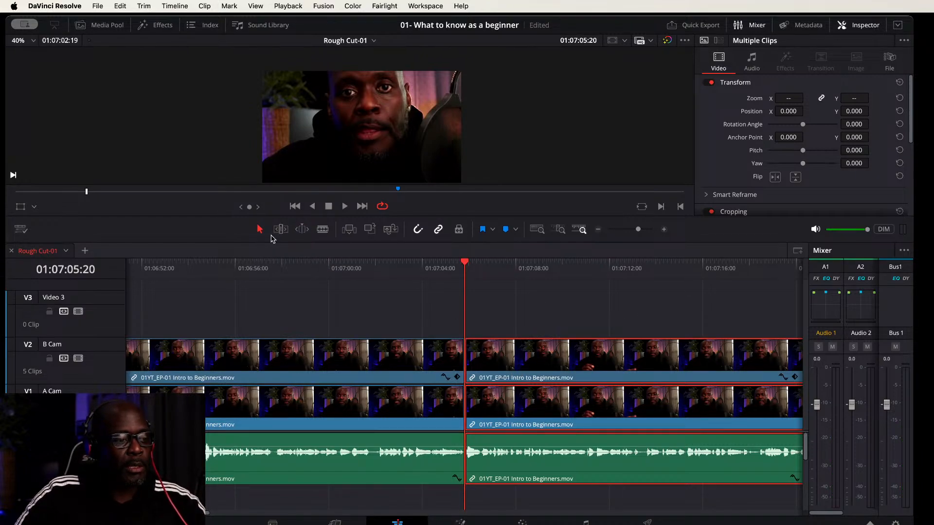
Step: Clear the clip selection and split the linked clips at the start of the next long pause, 01:07:58:21
left_click(572, 289)
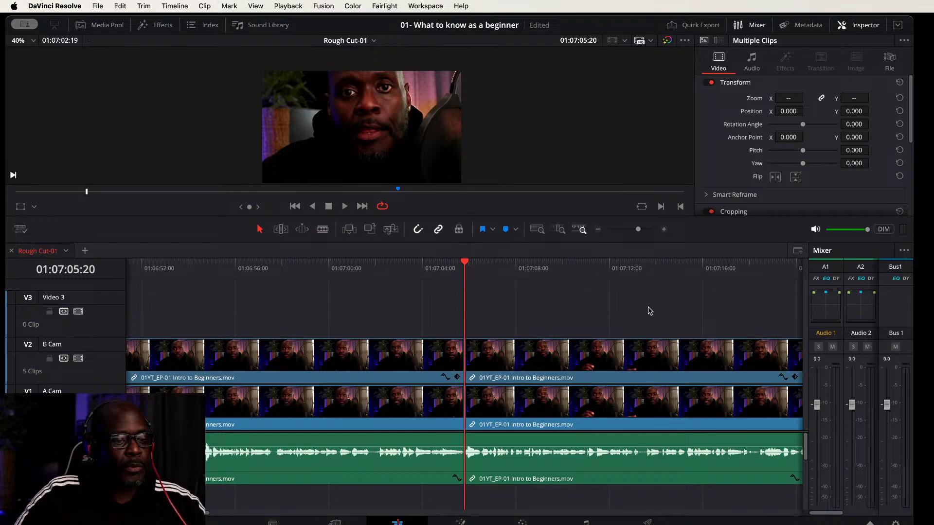
key("super+minus")
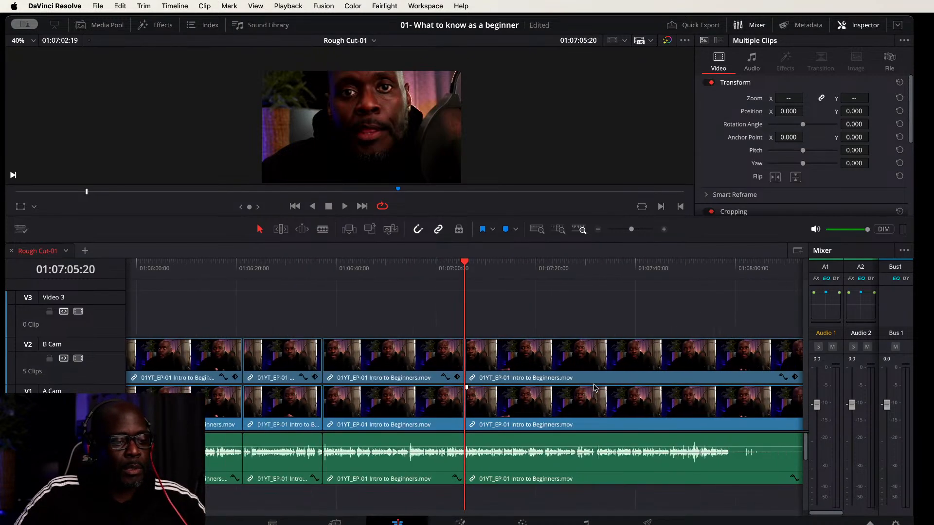
scroll(775, 301, "right", 10)
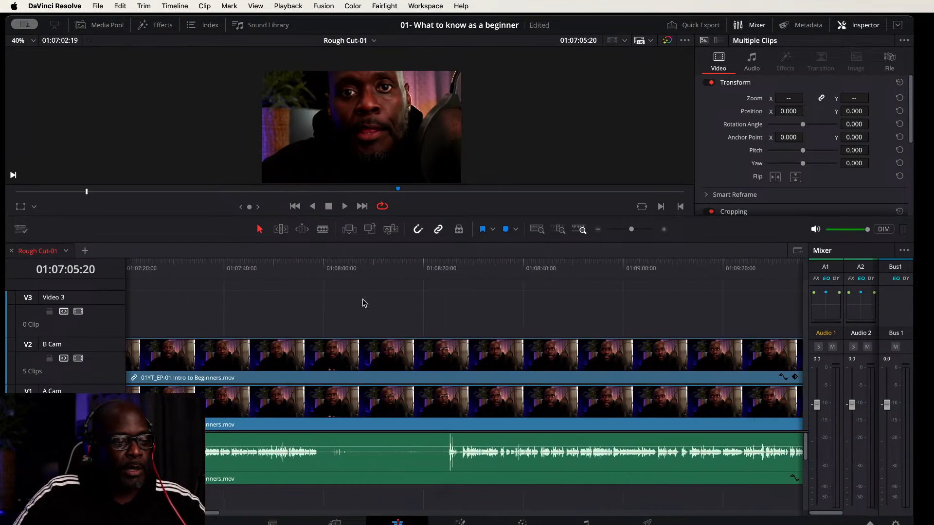
left_click(313, 268)
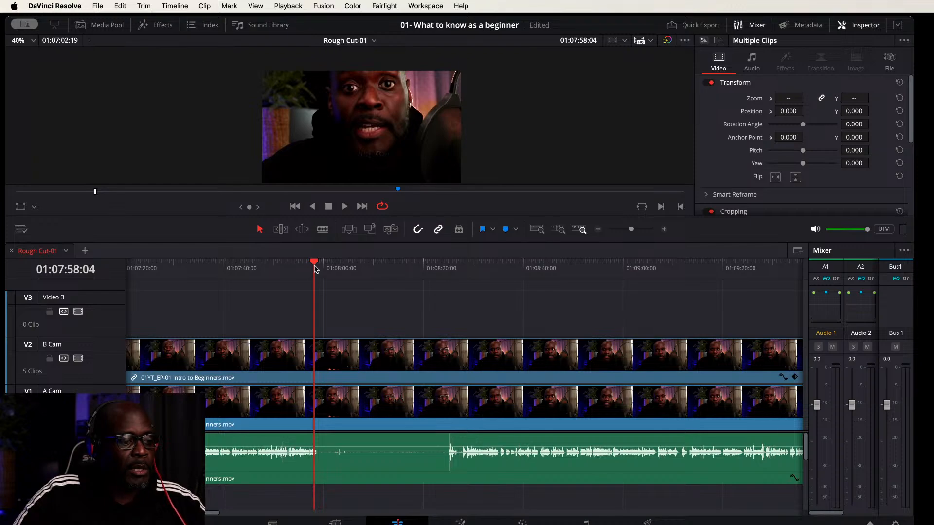
left_click_drag(314, 268, 319, 268)
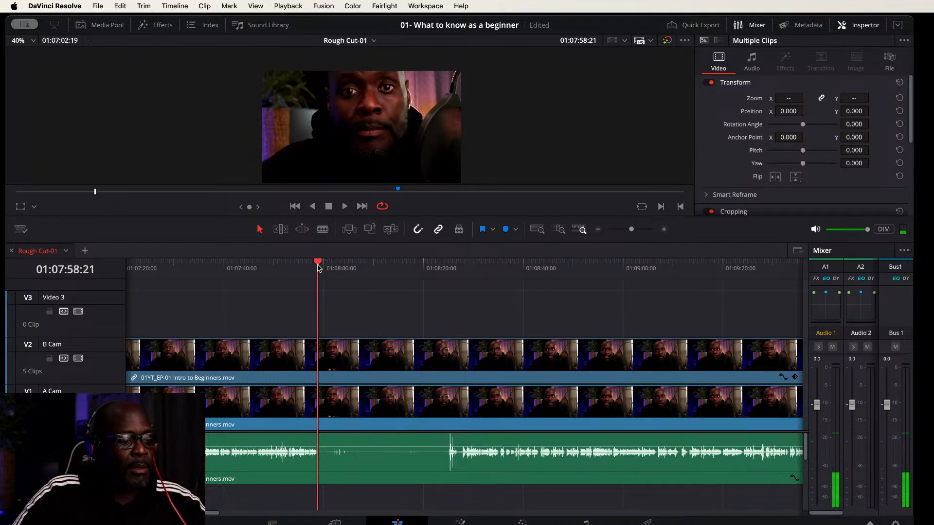
key("super+b")
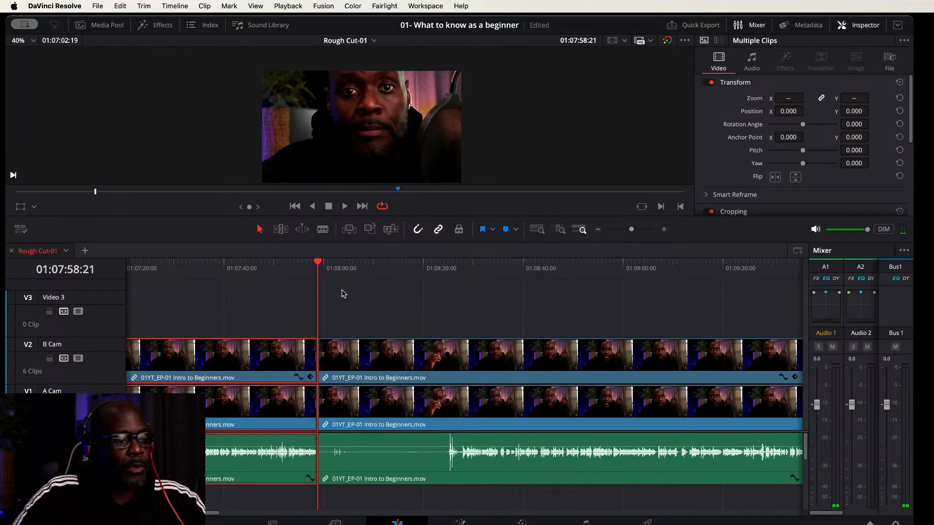
Step: Cut out the linked section from 01:07:58:21 to 01:08:27:19 and move the following clips back against the earlier cut
left_click_drag(319, 268, 462, 264)
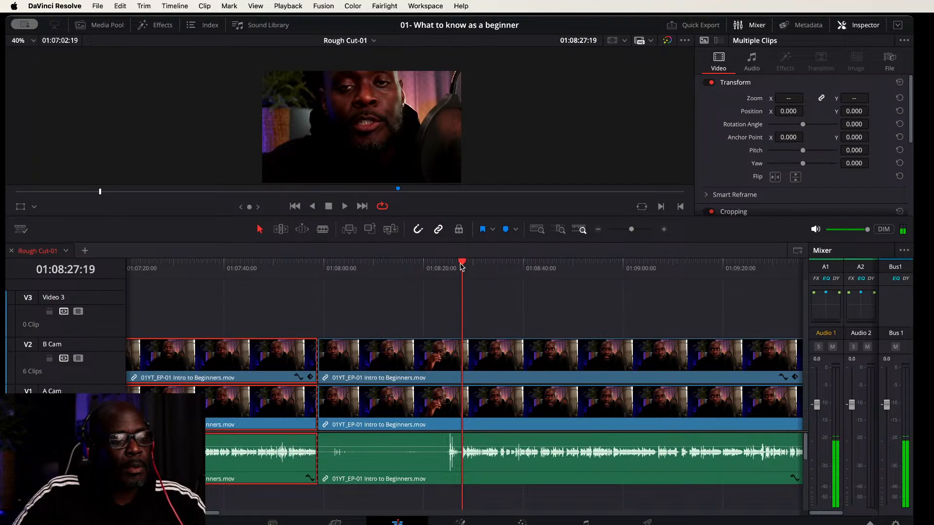
left_click(444, 354)
key("super+b")
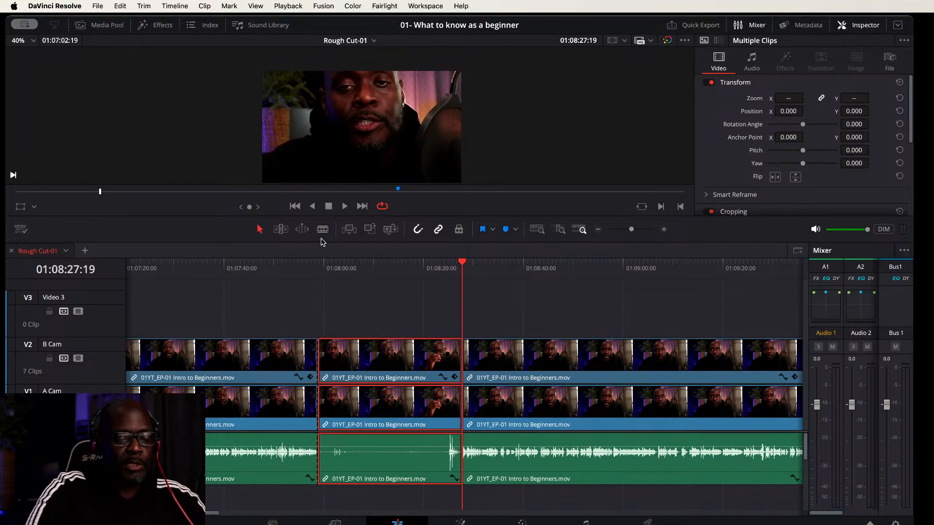
key("BackSpace")
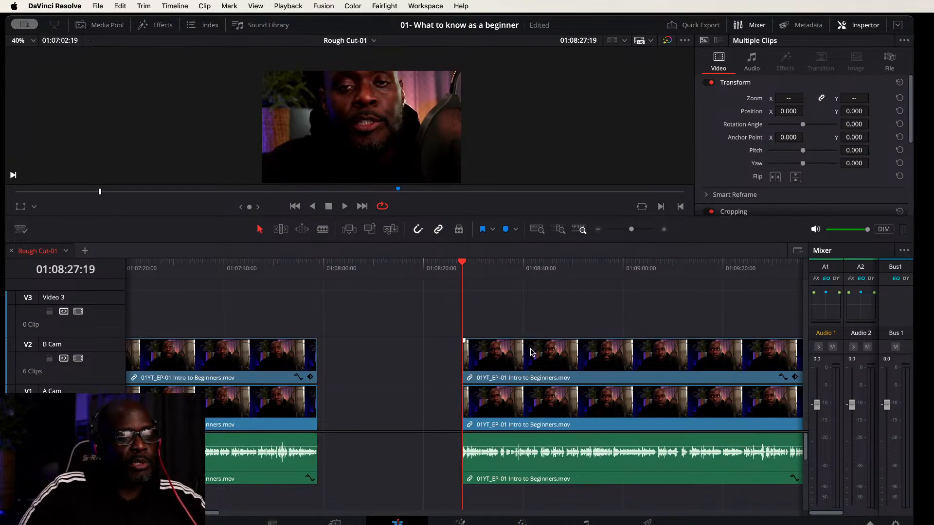
left_click_drag(530, 352, 393, 362)
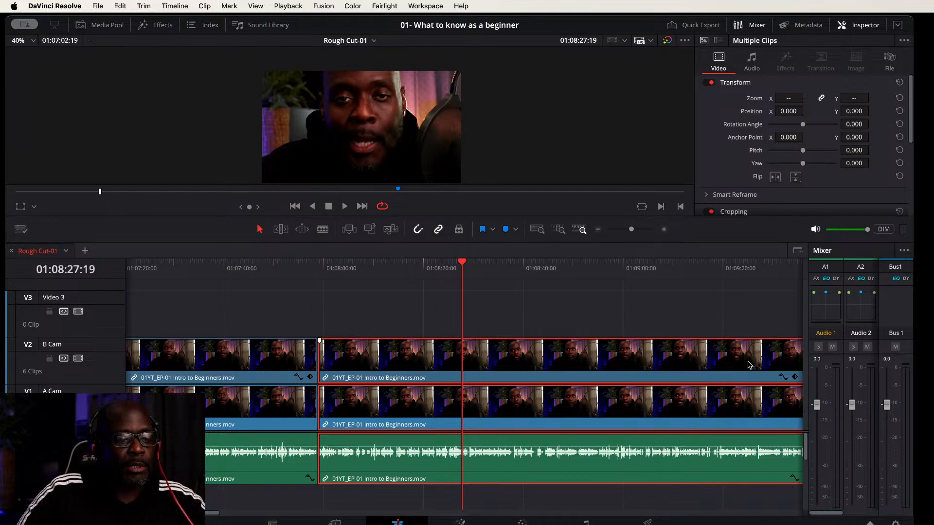
Step: Find the next short pause in the waveform, around 01:10:39, and play through it from just before it
scroll(564, 298, "right", 10)
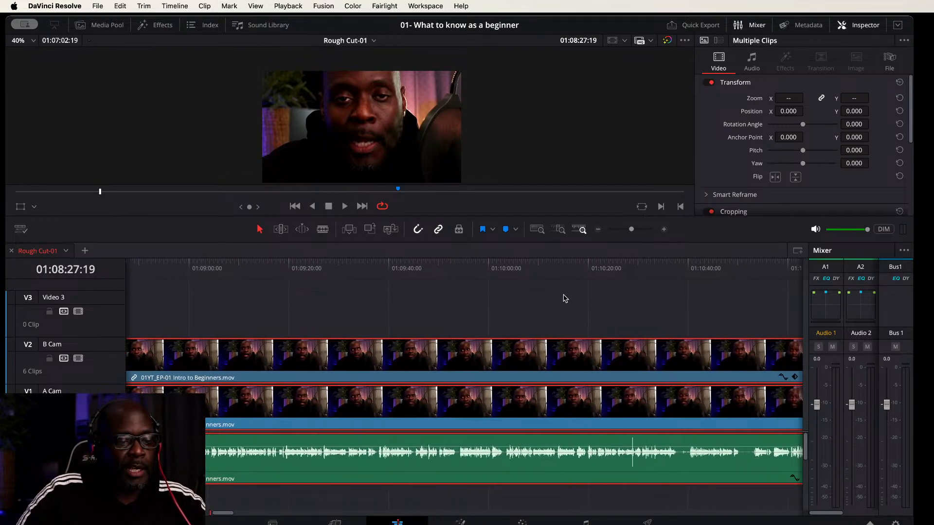
scroll(580, 302, "right", 3)
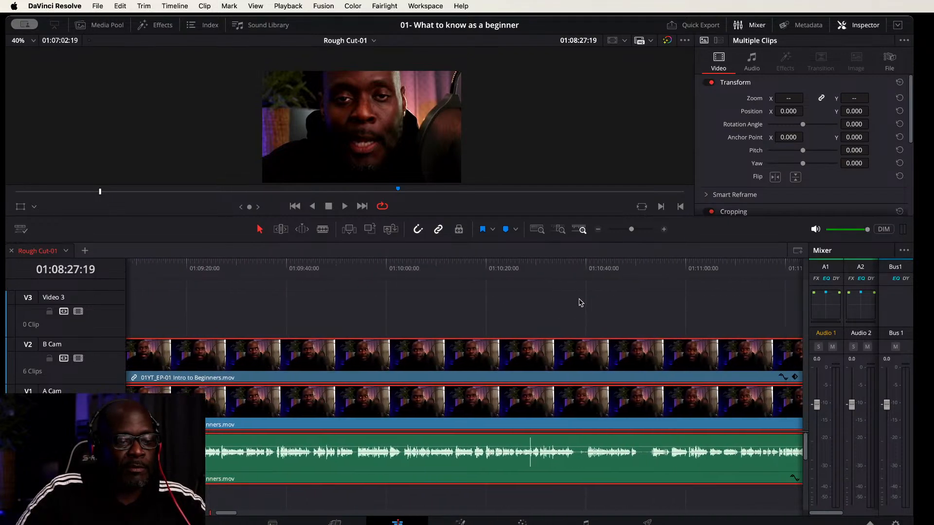
left_click(490, 268)
key("space")
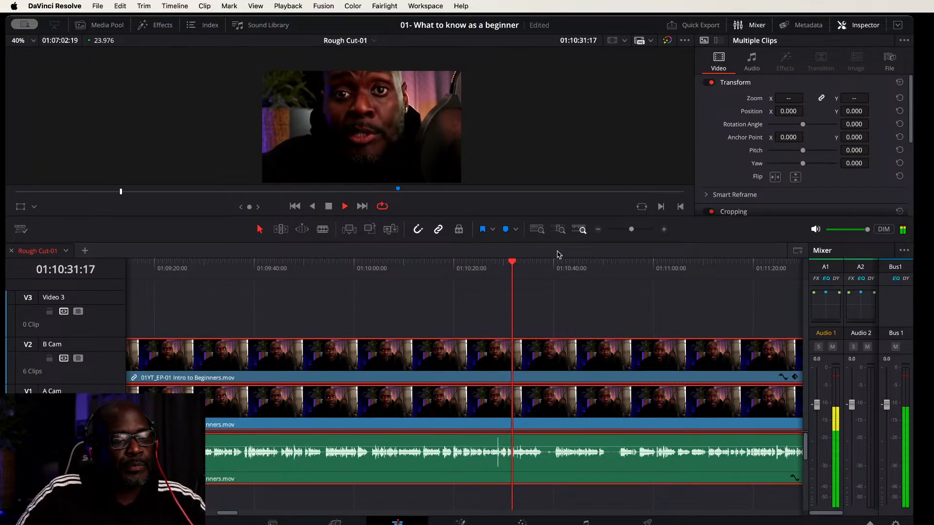
left_click(538, 268)
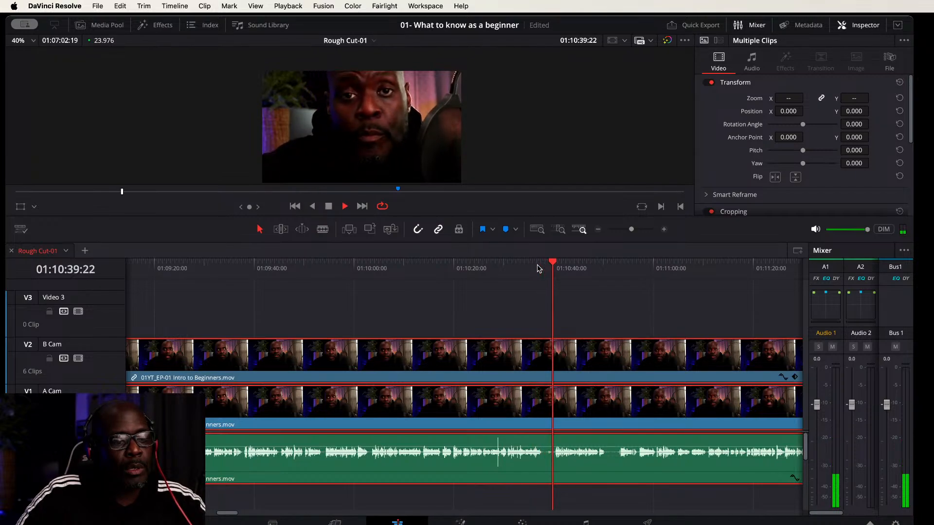
Step: Split the A Cam, B Cam and audio clips at 01:10:37:13, where the speech pause begins
key("space")
left_click(534, 268)
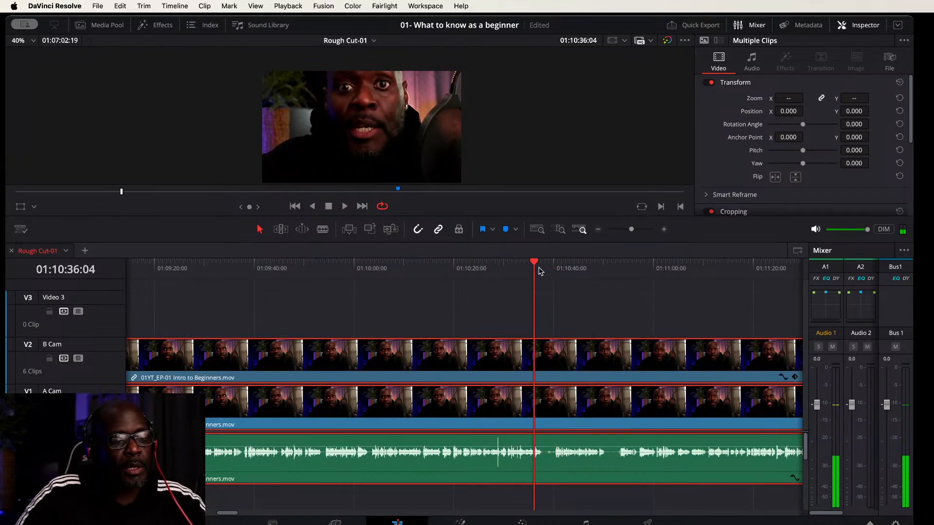
key("super+equal")
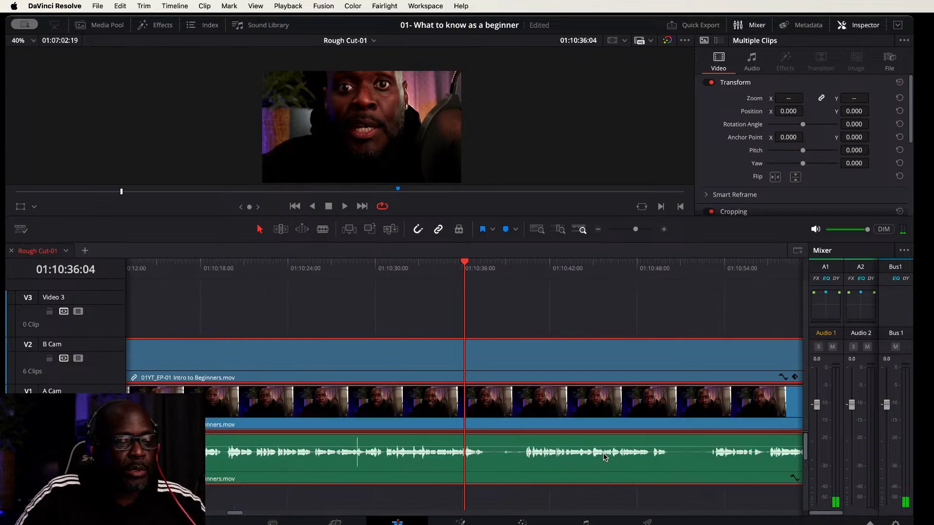
left_click_drag(464, 265, 485, 267)
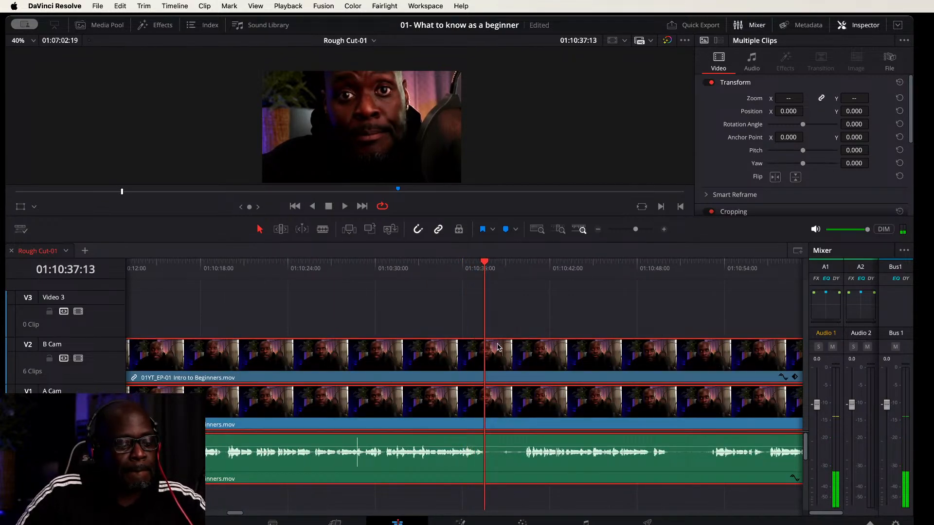
key("super+b")
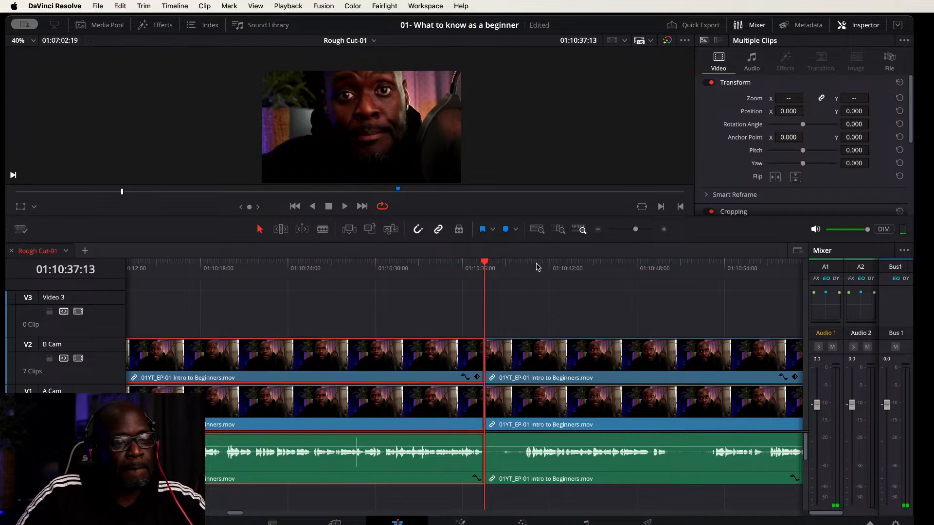
Step: Cut out the silent section from 01:10:37:13 to 01:10:40:09 and shift the following clips back to close the gap
left_click(531, 265)
left_click_drag(533, 265, 528, 265)
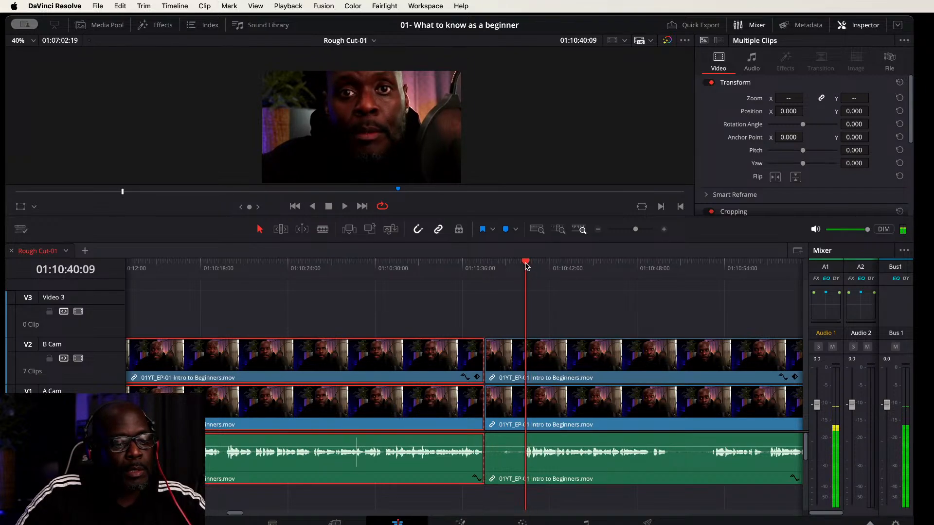
key("super+b")
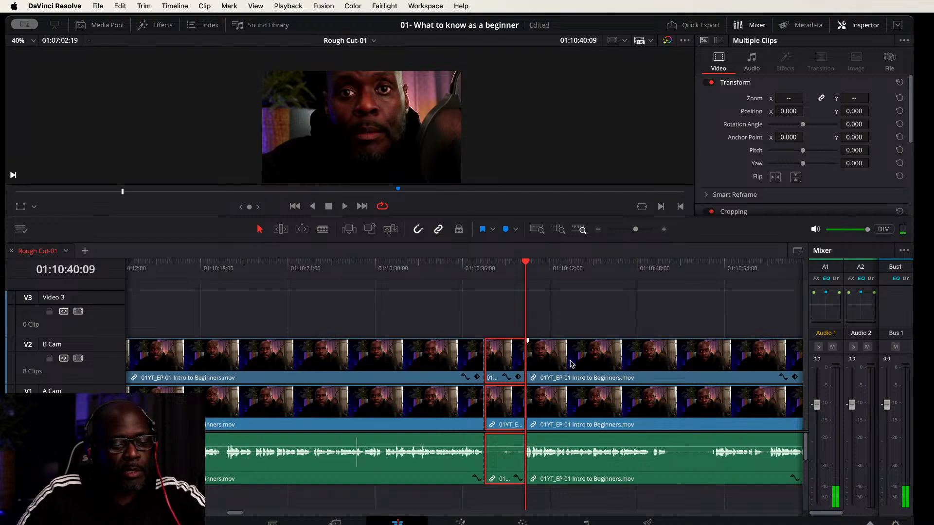
key("Delete")
left_click_drag(573, 365, 531, 360)
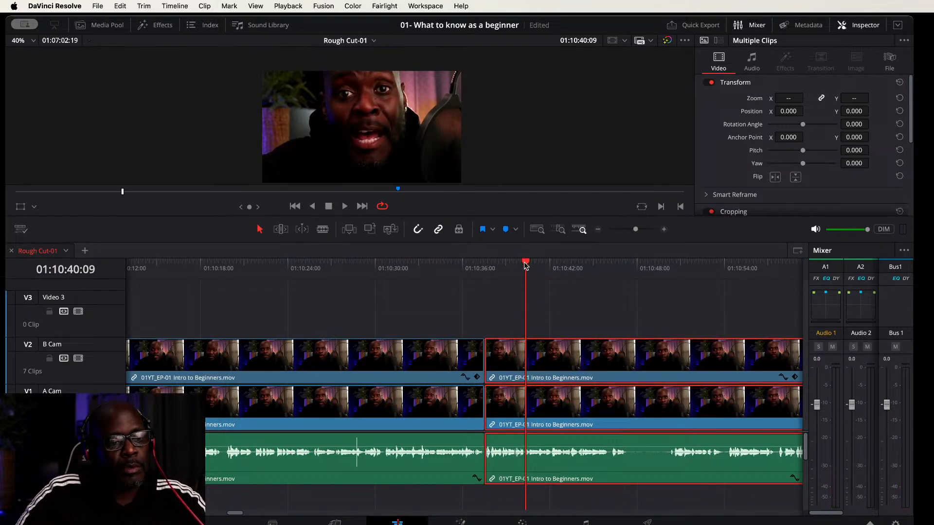
Step: Play up to the next speech pause and split all the clips at 01:10:47:08
left_click_drag(525, 264, 601, 264)
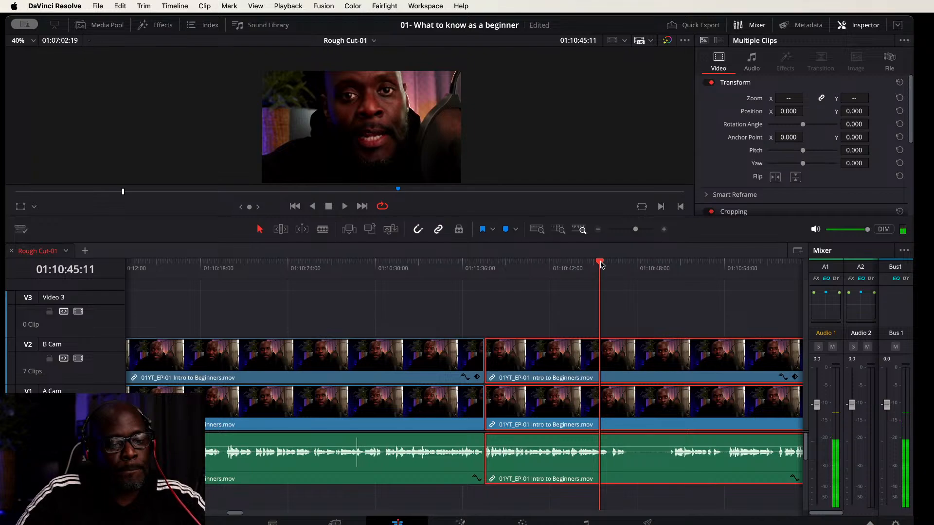
key("space")
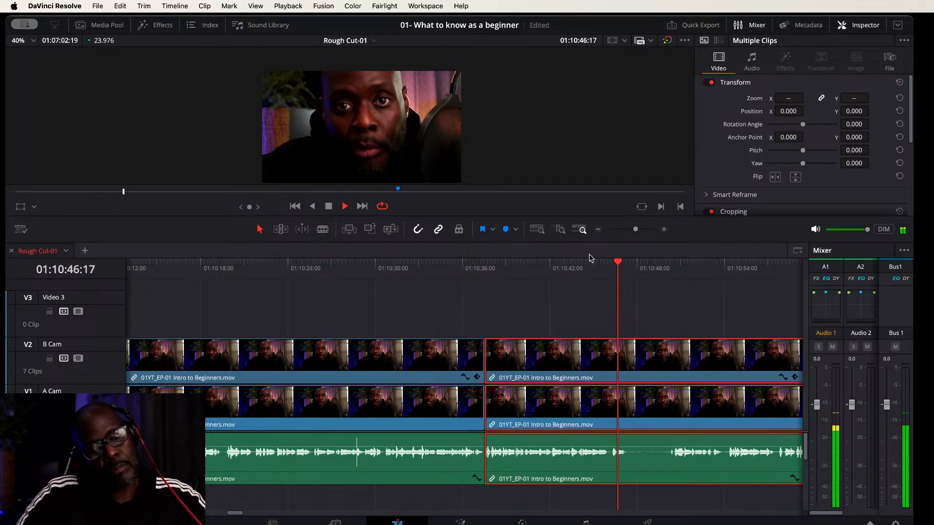
key("space")
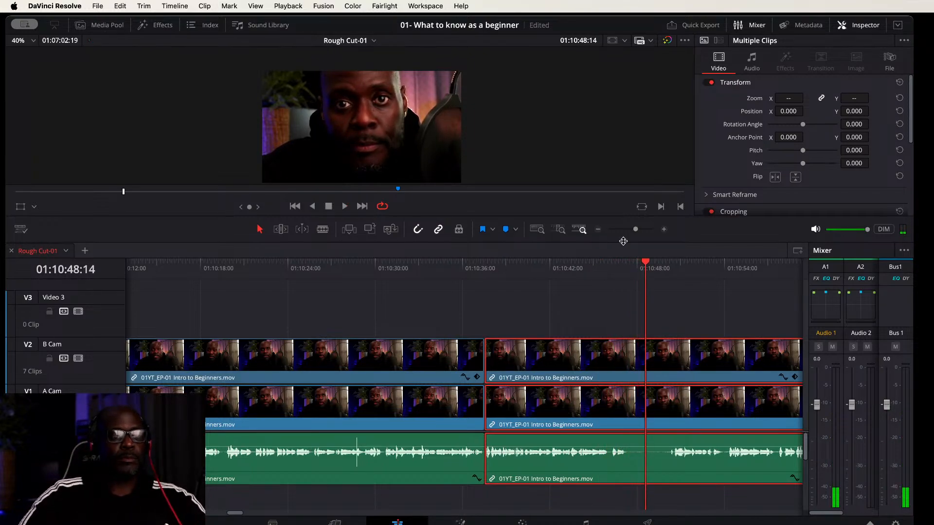
left_click(628, 272)
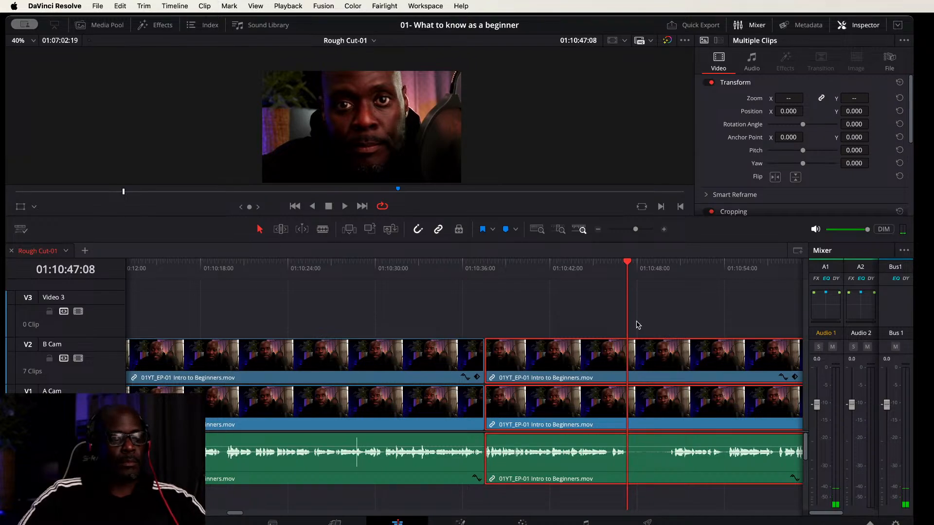
key("super+b")
Step: Cut out the silent section from 01:10:47:08 to 01:10:50:13 and shift the following clips back to close the gap
left_click_drag(630, 269, 671, 268)
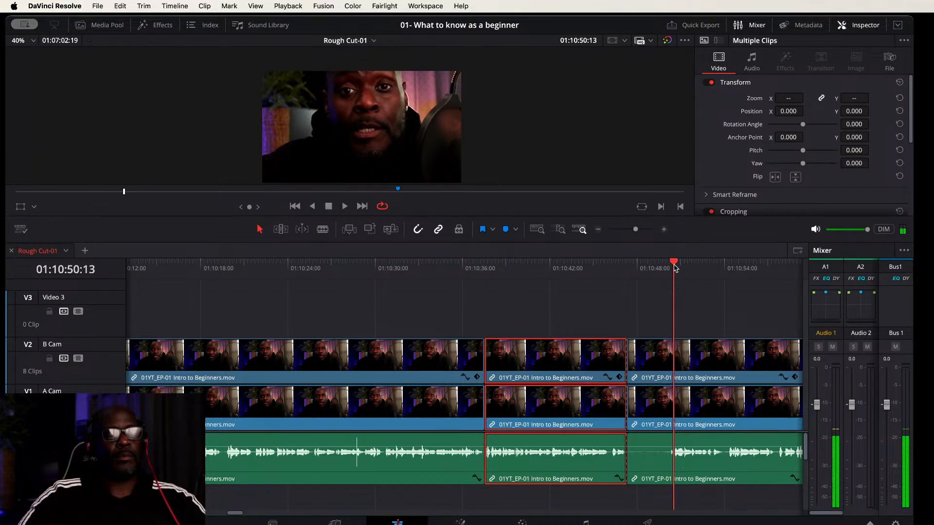
key("super+b")
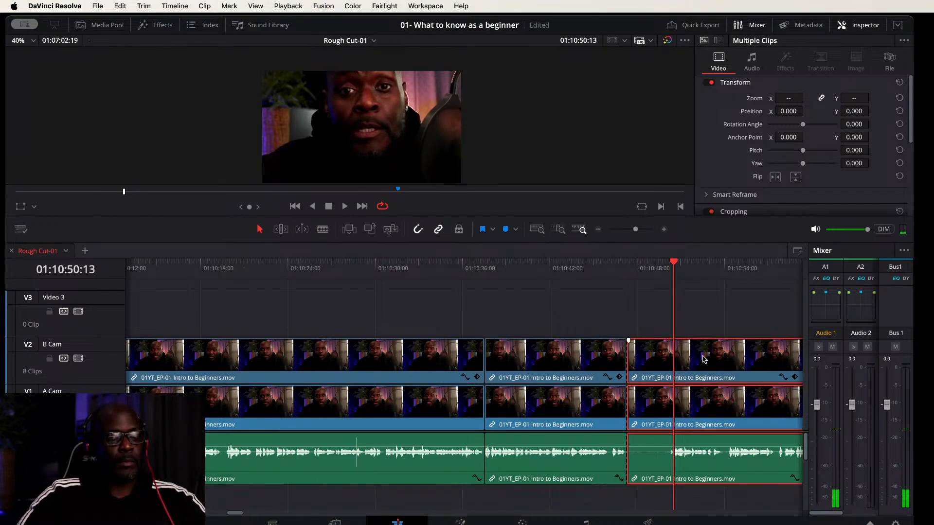
key("Delete")
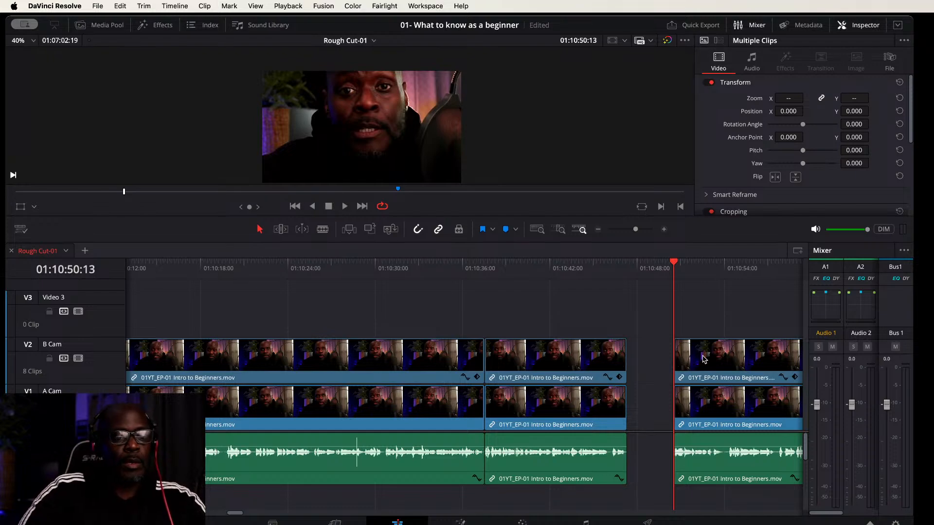
left_click_drag(702, 360, 660, 360)
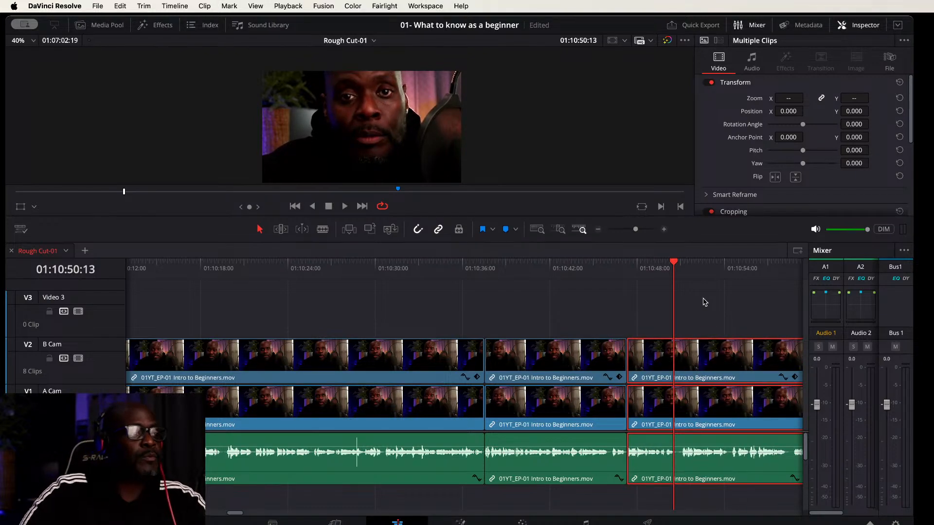
left_click(145, 7)
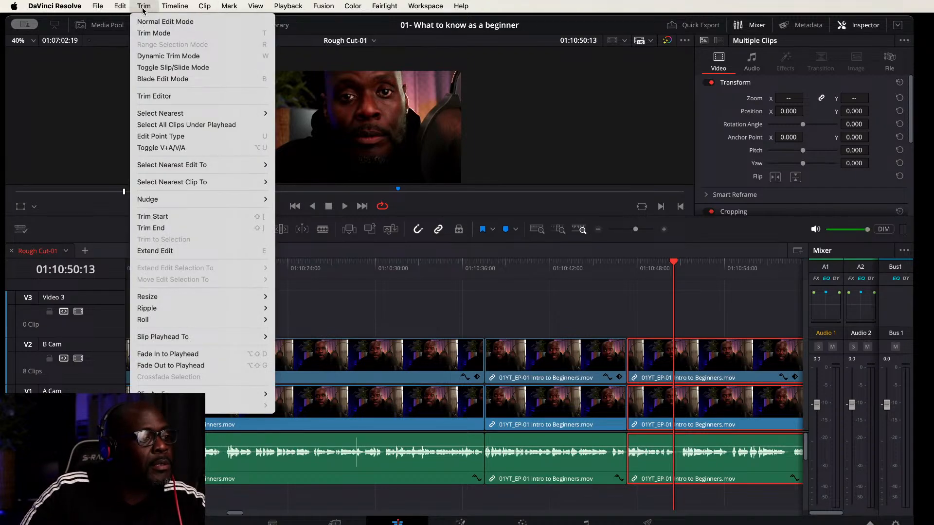
mouse_move(123, 8)
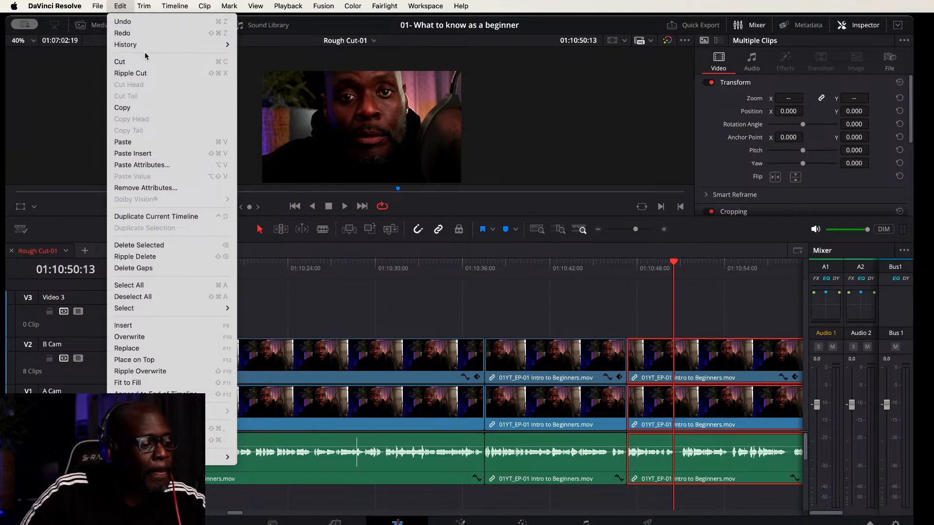
left_click(707, 299)
left_click(752, 312)
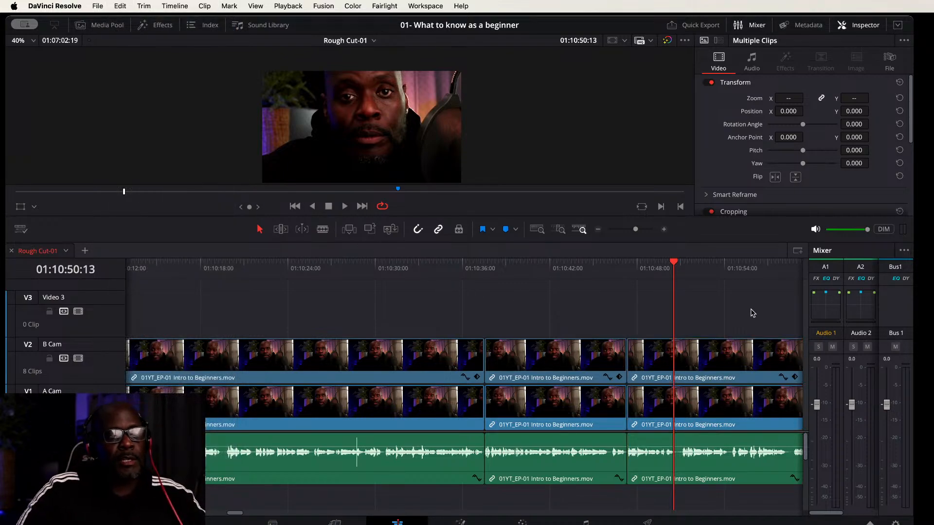
Step: Play through to the next speech pause and split all the clips at 01:11:25:10
left_click_drag(752, 309, 266, 310)
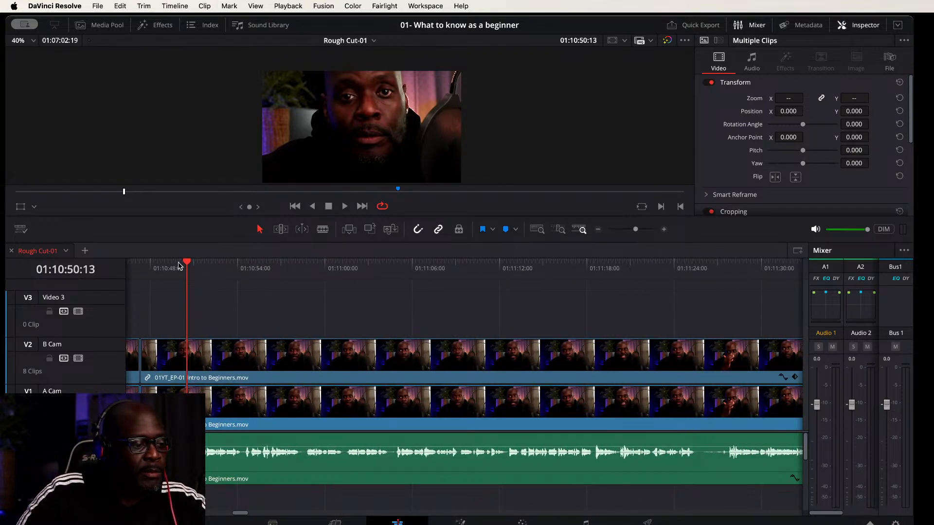
left_click_drag(187, 263, 677, 272)
key("space")
left_click(712, 356)
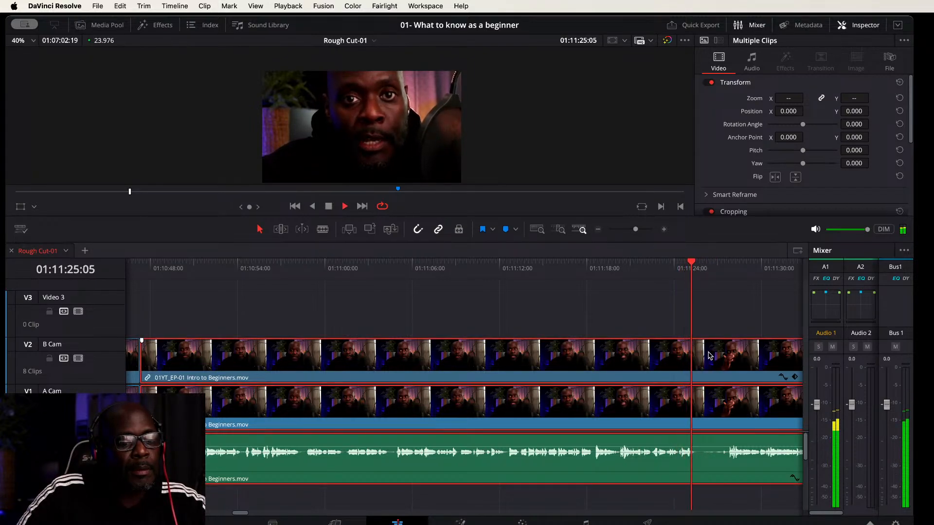
key("space")
key("super+b")
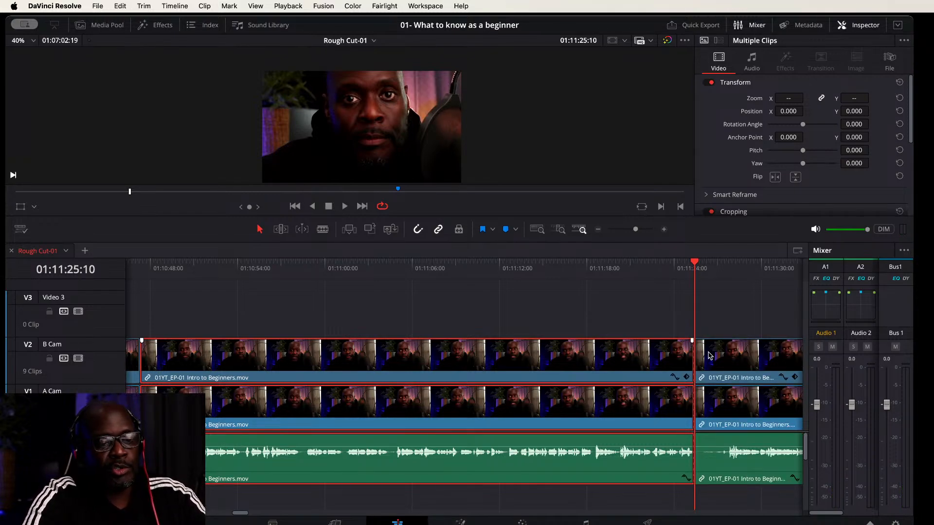
Step: Find the frame just before speech resumes and split all the clips there at 01:11:27:19
key("space")
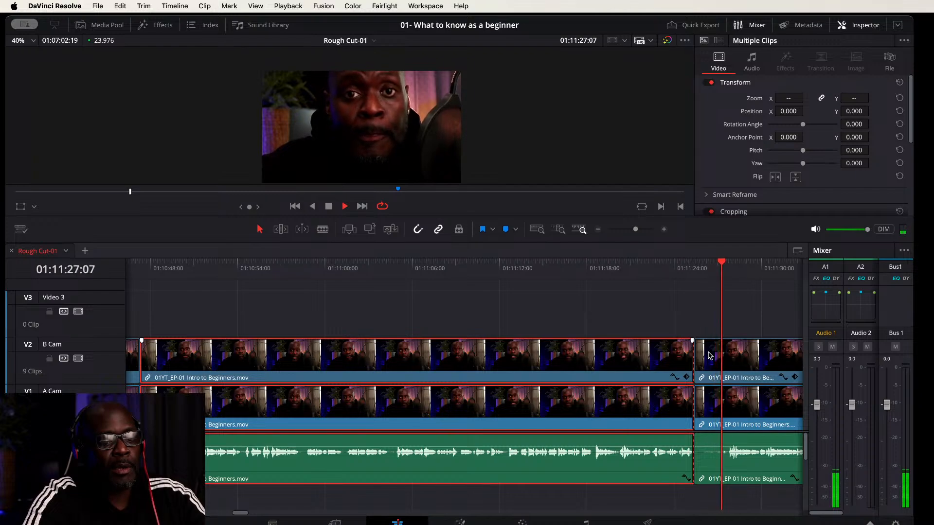
key("space")
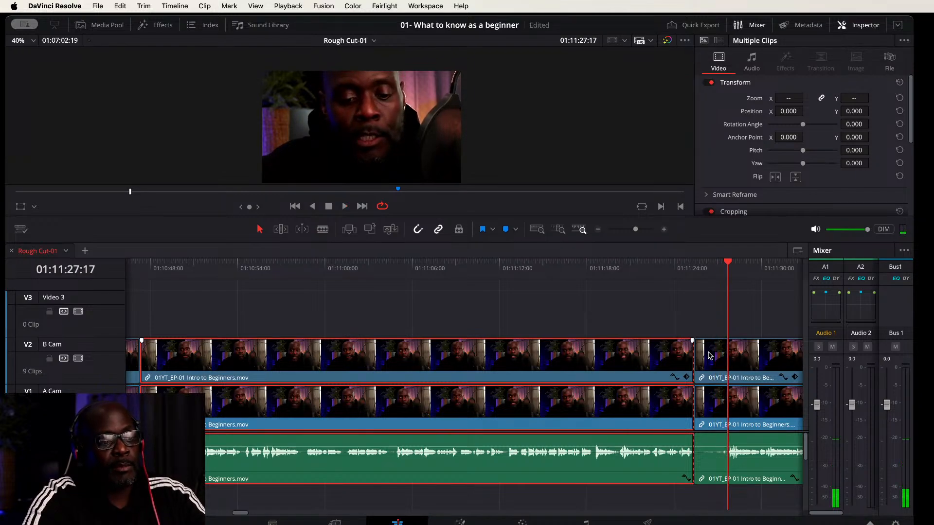
key("j")
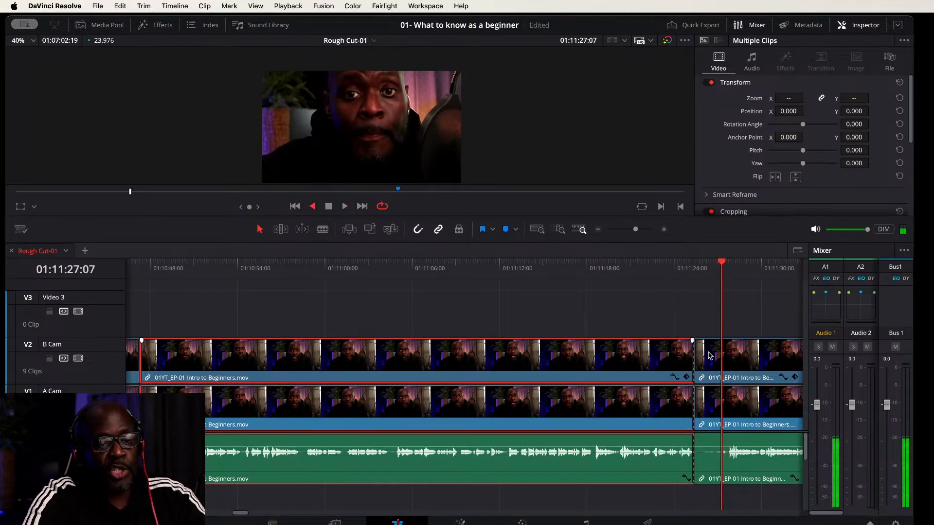
key("k")
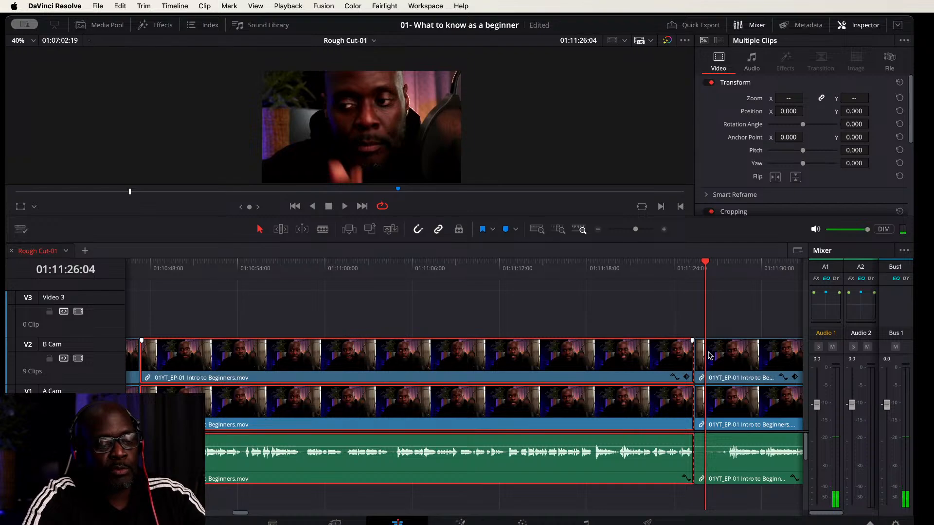
key("space")
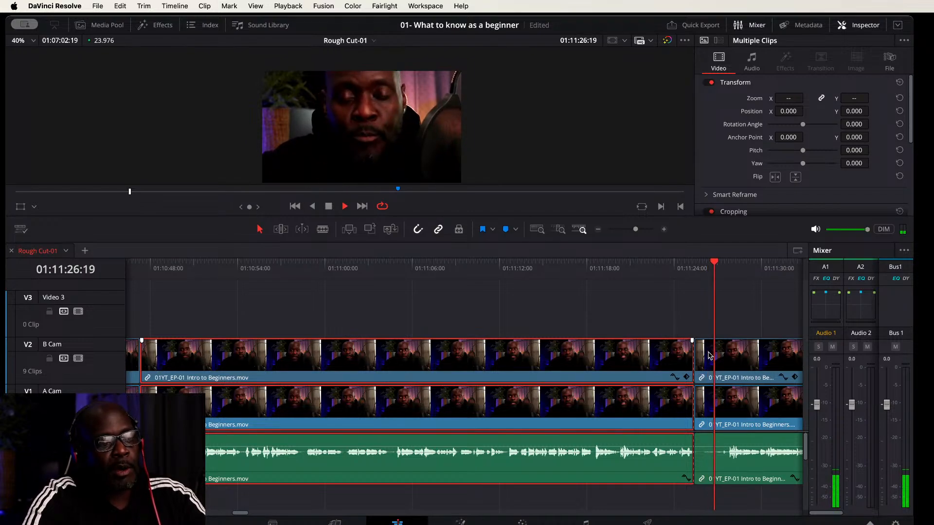
key("space")
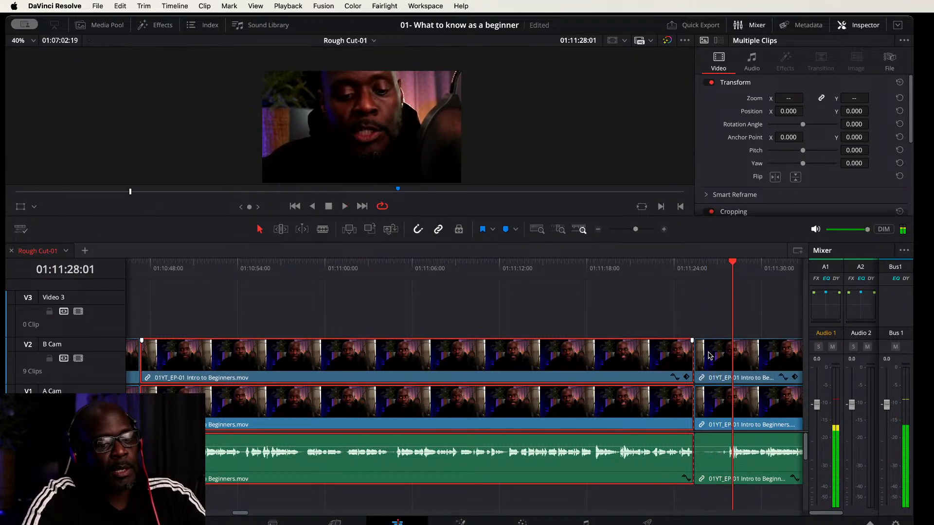
key("Left")
key("Left")
key("Left")
key("Left")
key("Left")
key("Left")
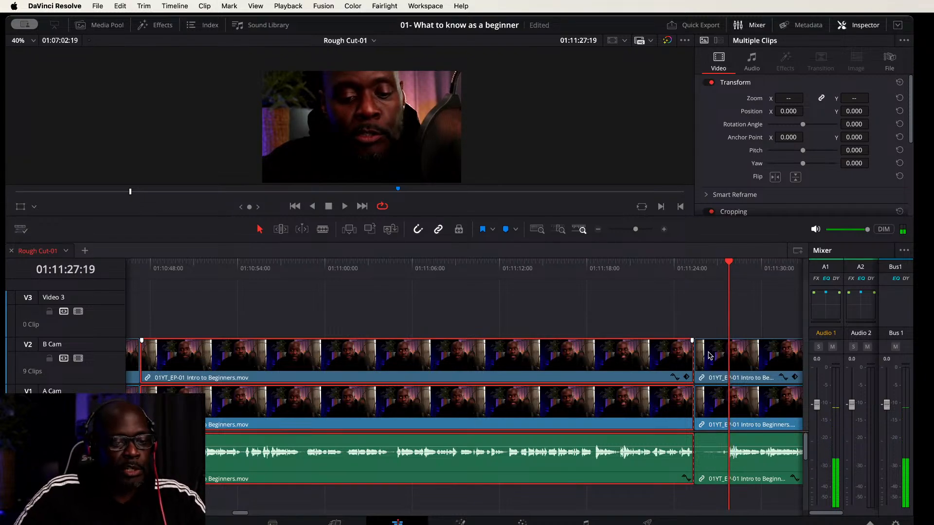
key("super+b")
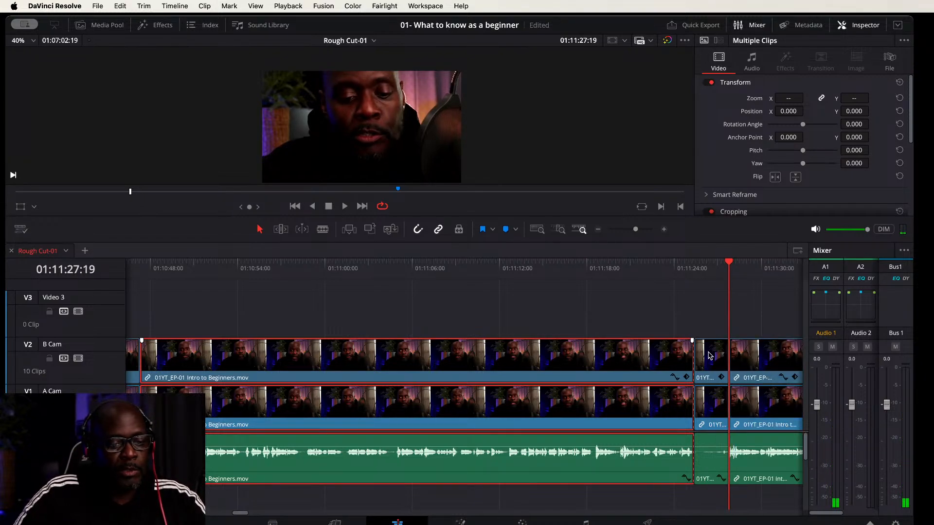
Step: Delete the short silent segment between 01:11:25:10 and 01:11:27:19 and shift the following clips back to close the gap
left_click(719, 362)
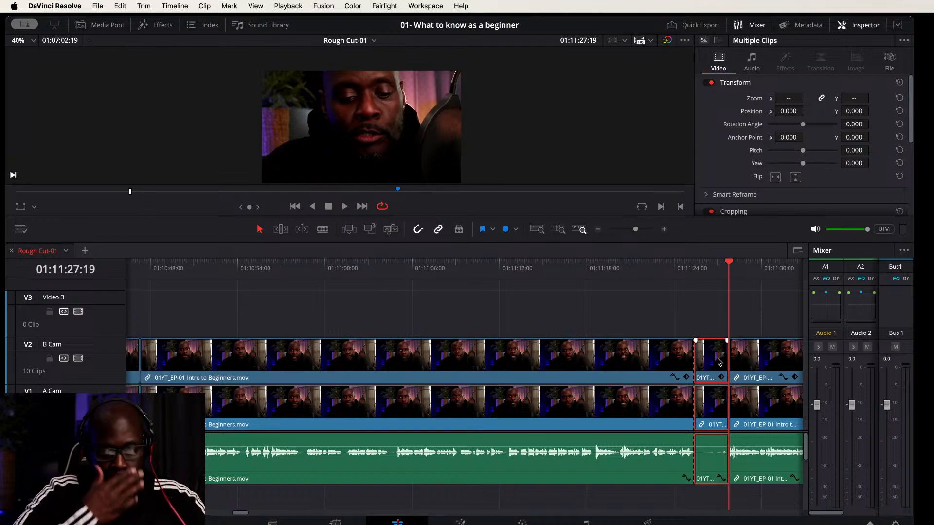
key("BackSpace")
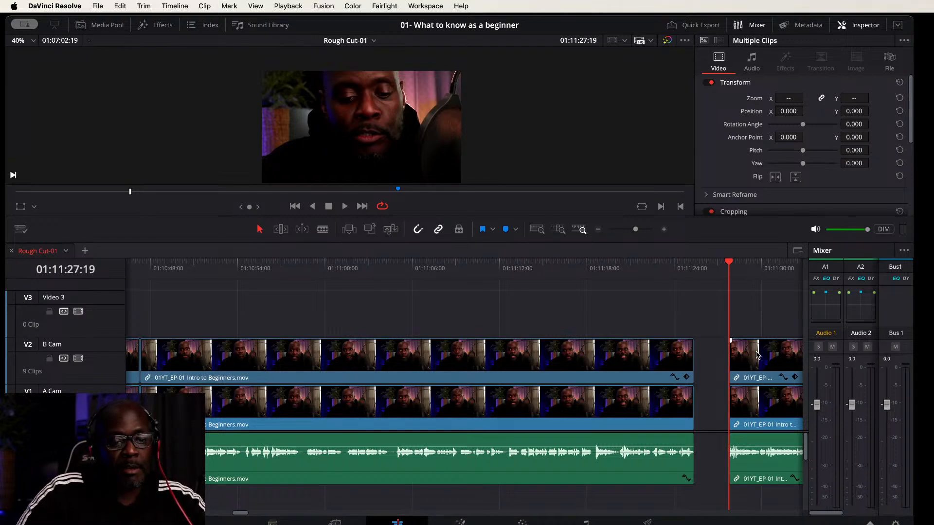
left_click_drag(757, 355, 728, 342)
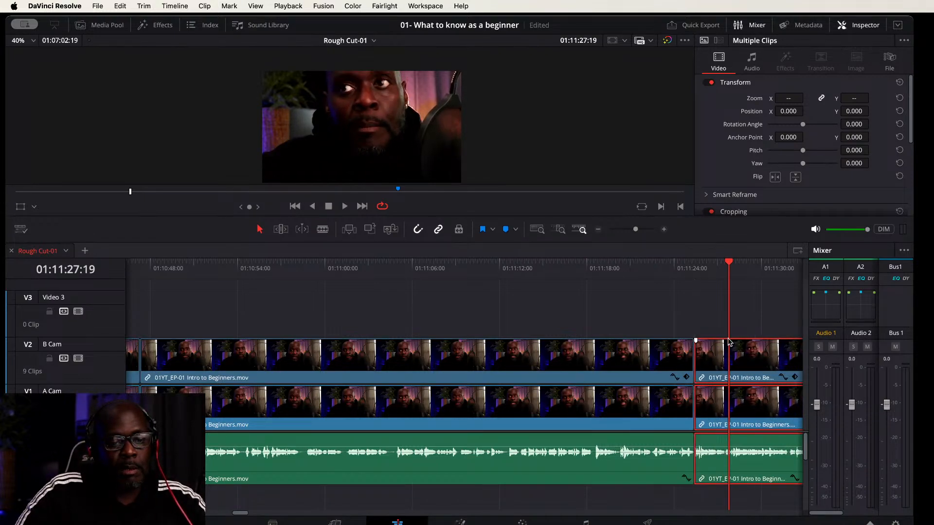
Step: Find the next speech pause in the audio waveform and split all the clips where it begins, at 01:12:12:19
scroll(757, 315, "right", 10)
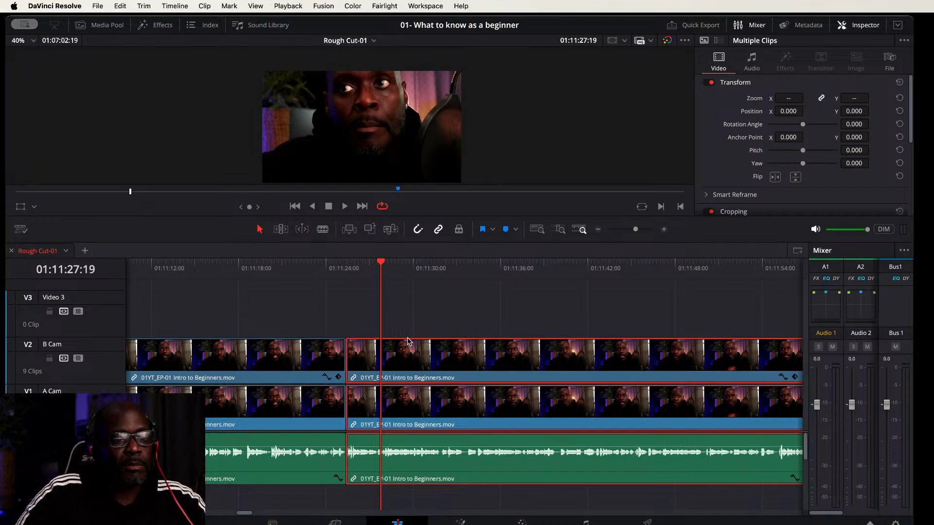
scroll(407, 342, "right", 5)
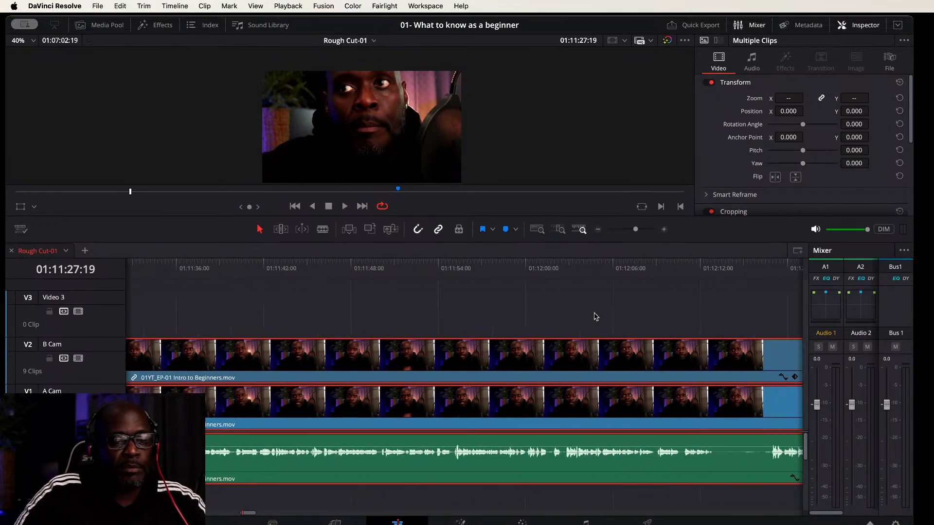
scroll(594, 317, "right", 10)
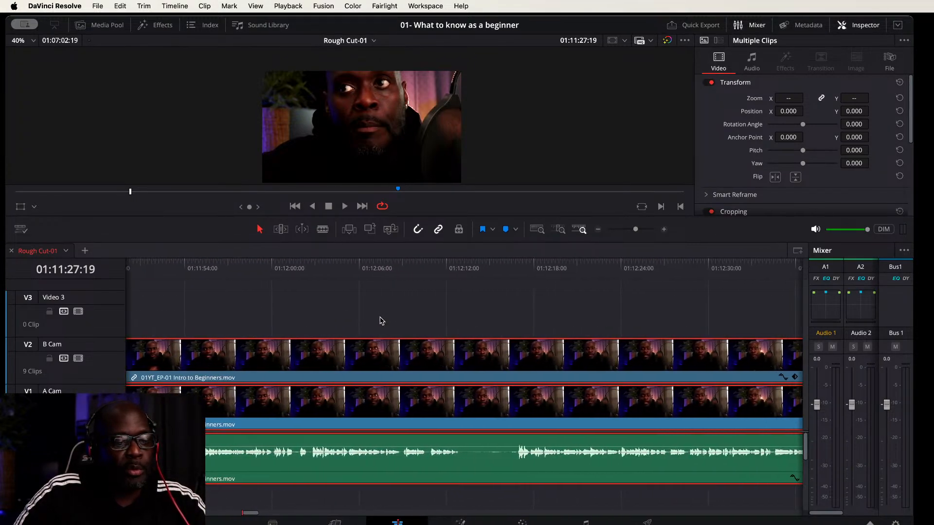
left_click(389, 269)
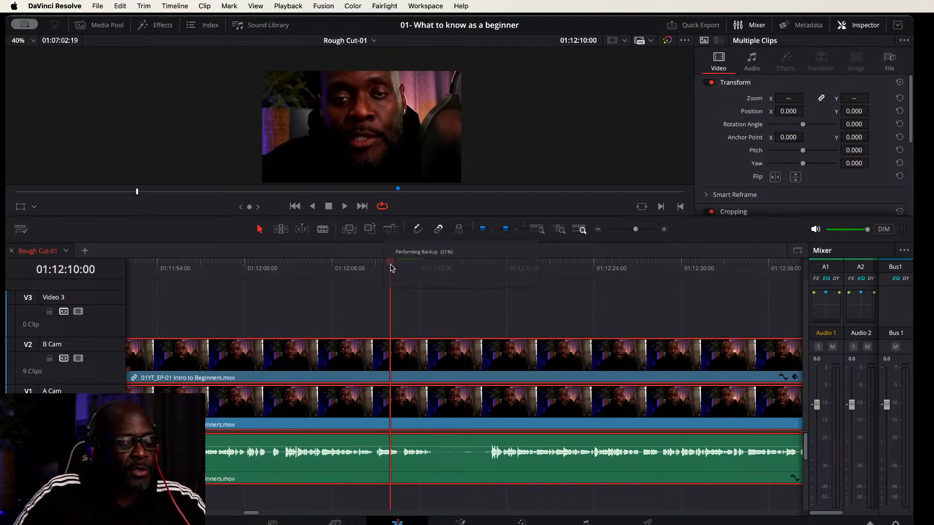
key("space")
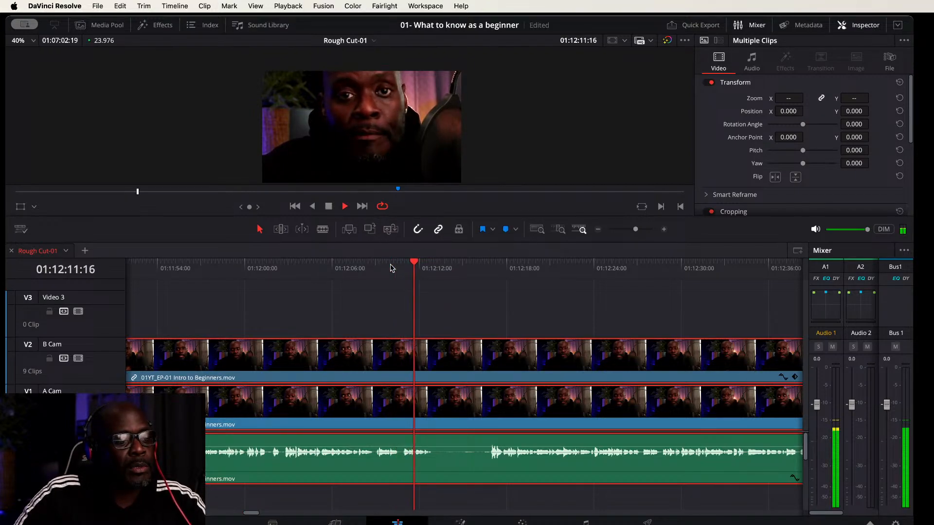
key("space")
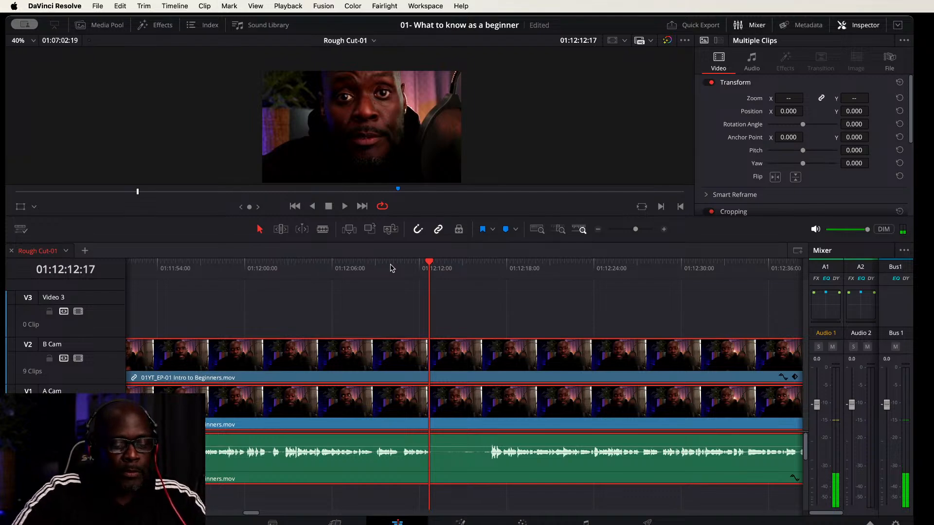
key("Right")
key("Right")
key("super+b")
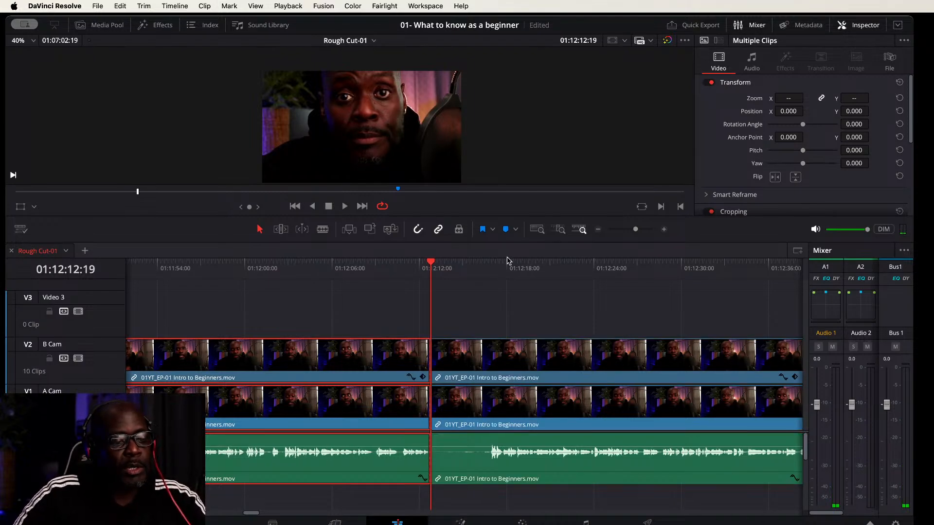
Step: Ripple-trim the start of the following linked clips to 01:12:16:14, just before speech resumes, removing the silence and closing the gap
left_click(483, 269)
key("space")
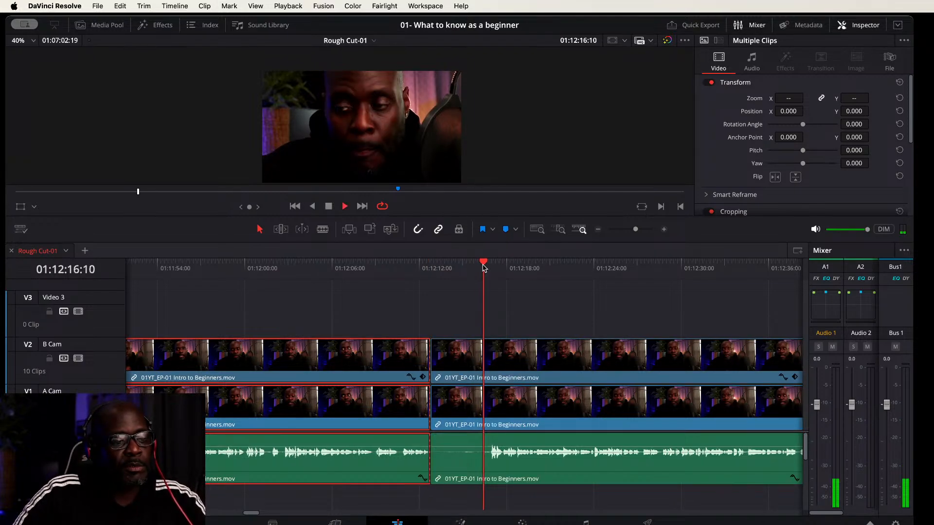
left_click(485, 267)
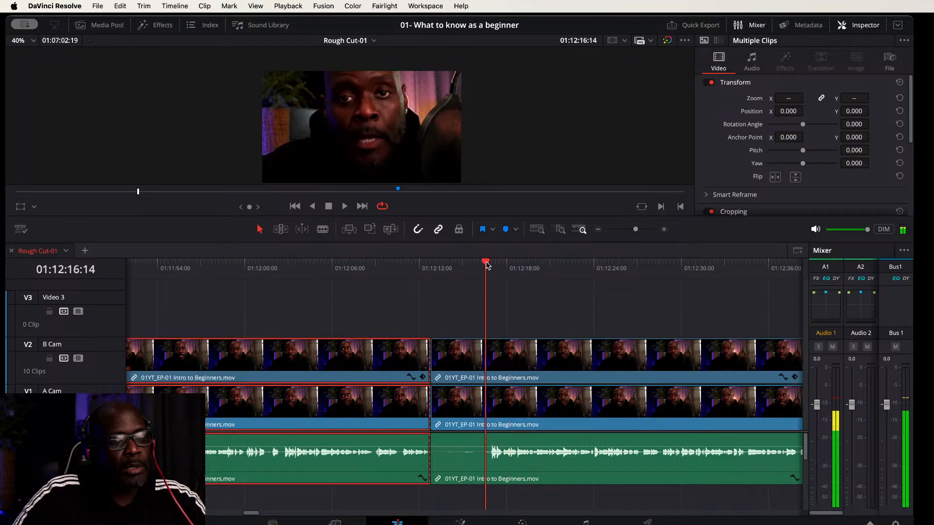
left_click(533, 357)
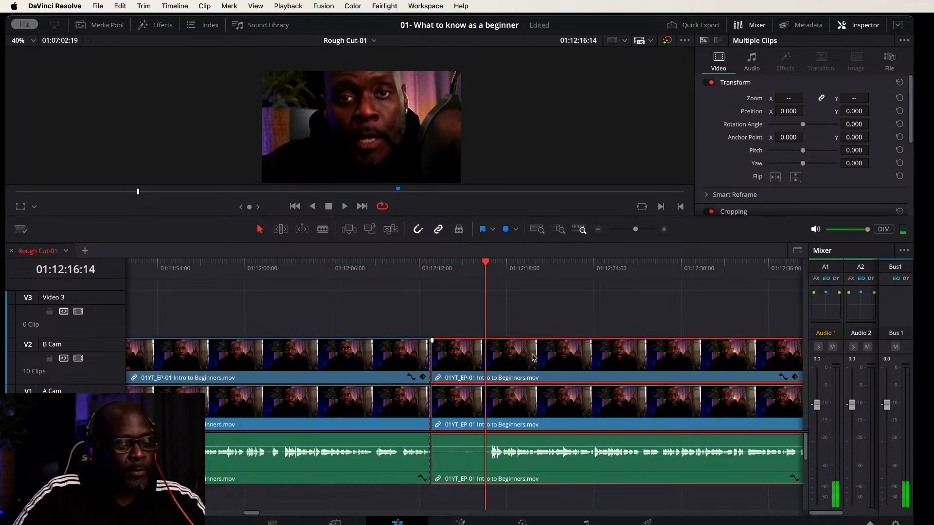
key("shift+bracketleft")
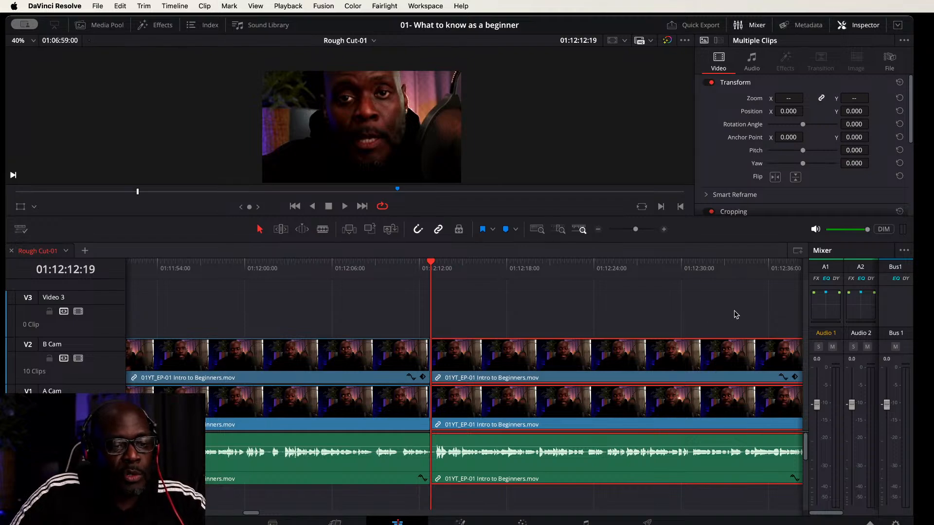
Step: Locate the start of the long silent stretch and split all the clips at 01:13:04:22
scroll(735, 314, "right", 10)
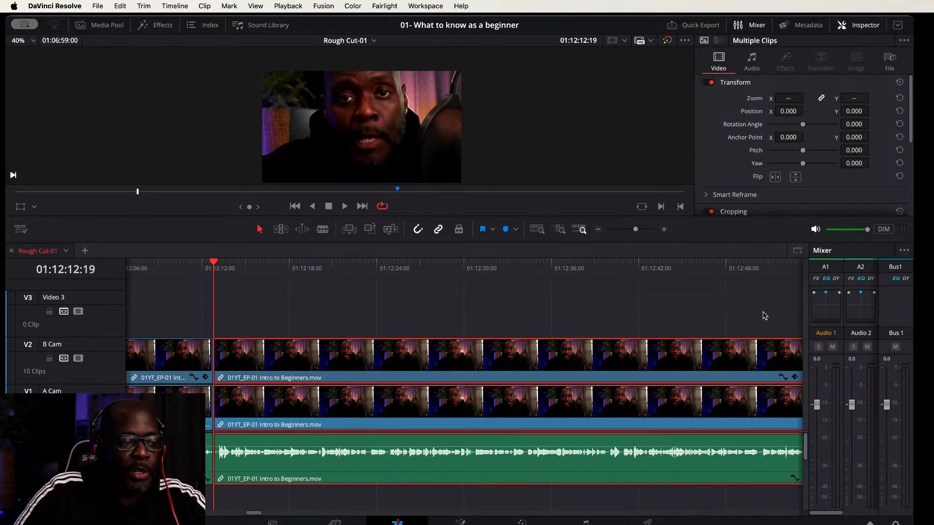
scroll(667, 317, "right", 10)
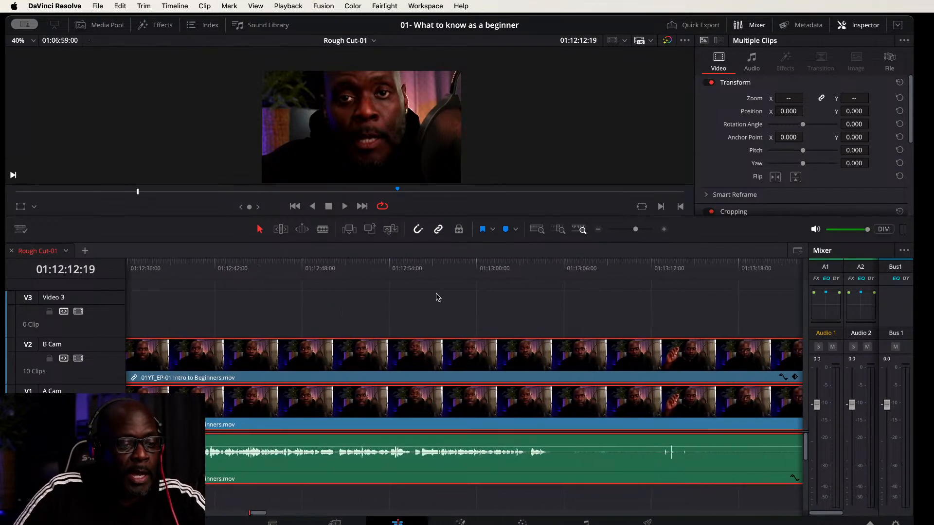
left_click_drag(559, 268, 549, 266)
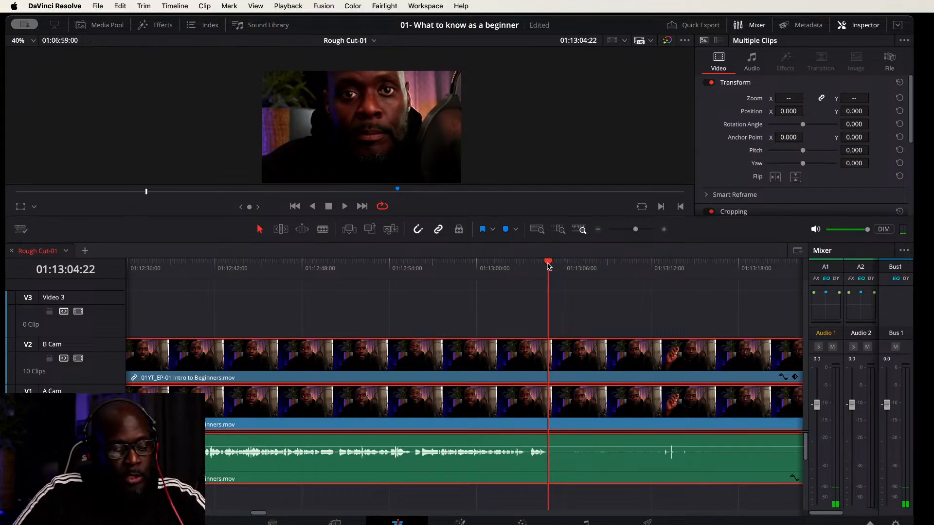
key("super+b")
Step: Play through to where usable speech resumes and ripple-trim the start of the following linked clips to 01:13:38:21, closing the gap
scroll(738, 296, "right", 10)
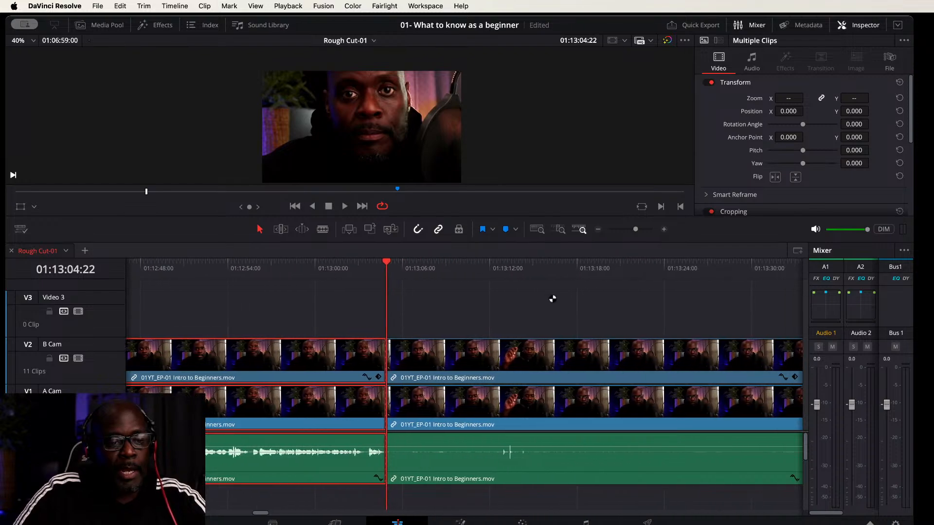
left_click(588, 266)
left_click_drag(587, 264, 583, 264)
key("space")
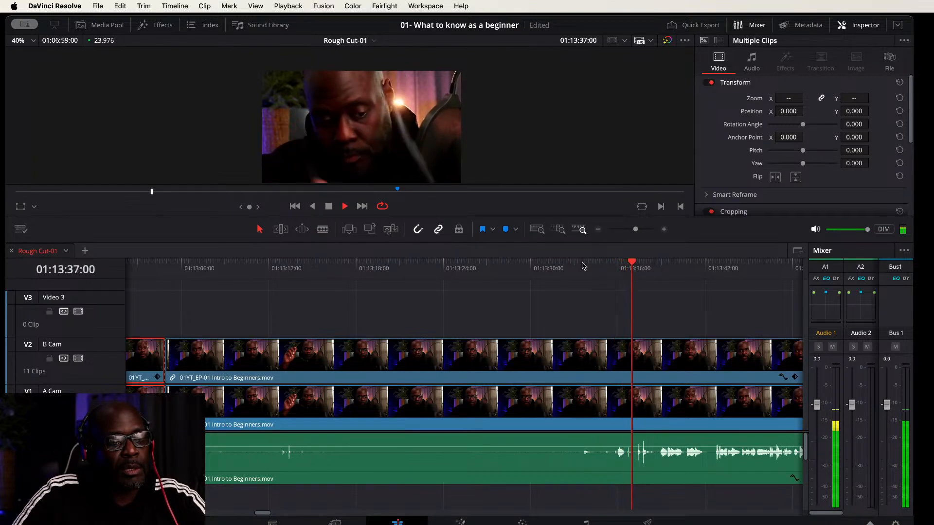
key("space")
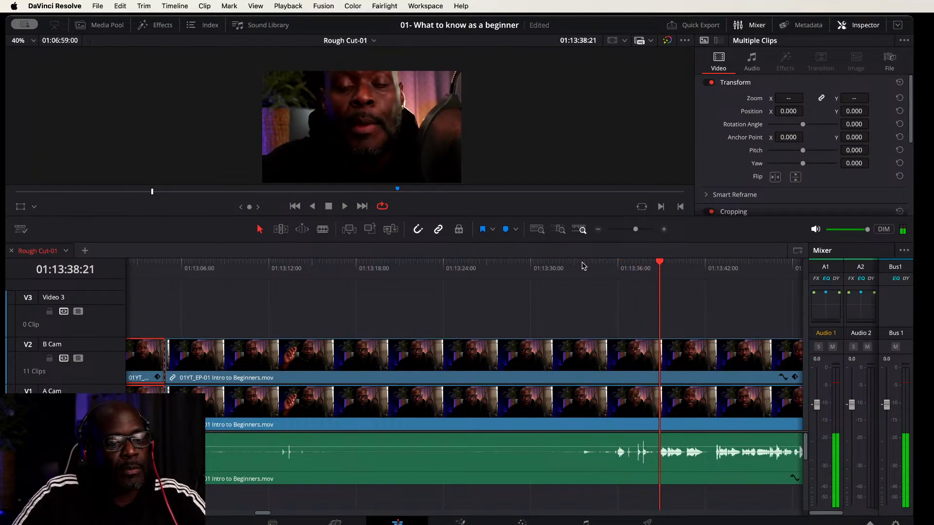
key("space")
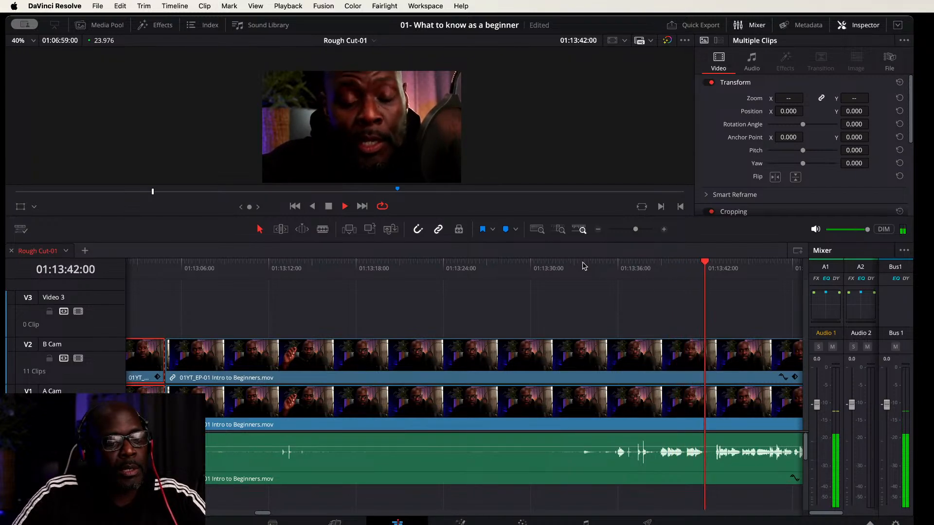
key("space")
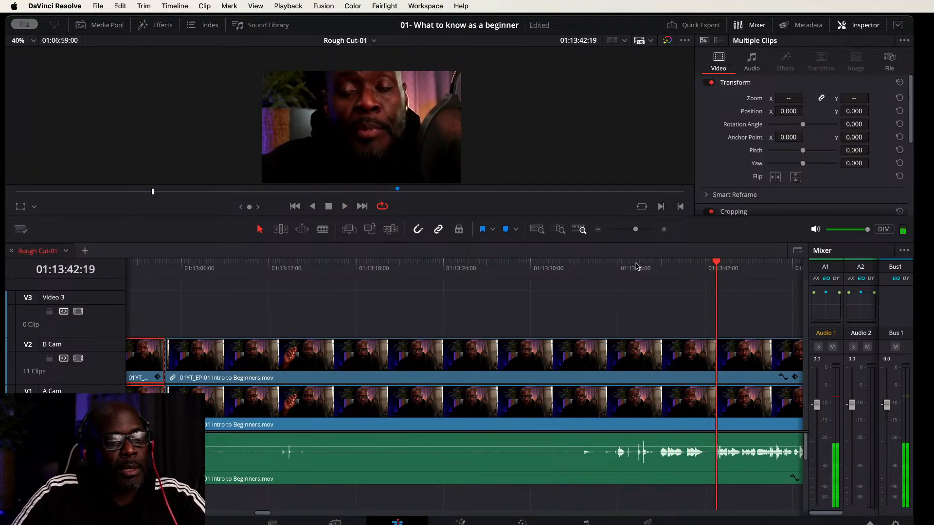
left_click(642, 265)
left_click_drag(642, 265, 660, 265)
left_click(630, 360)
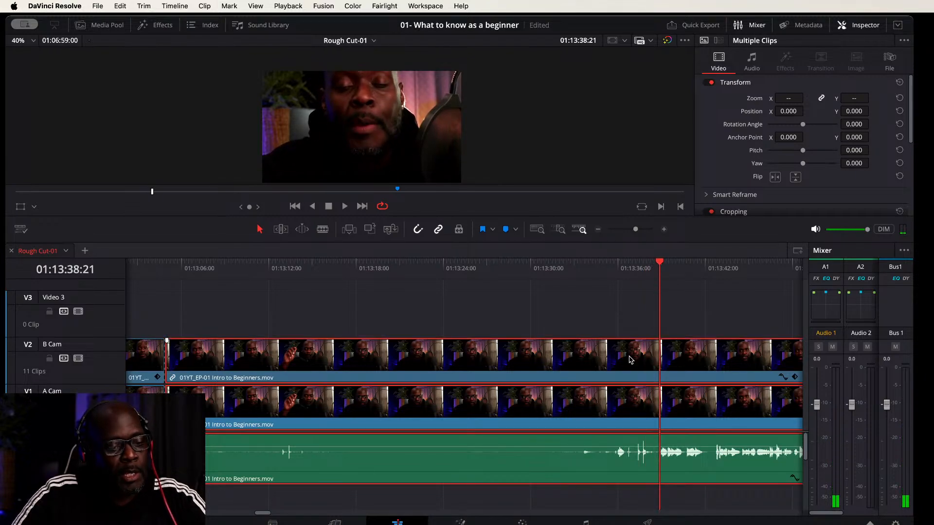
key("super+shift+bracketleft")
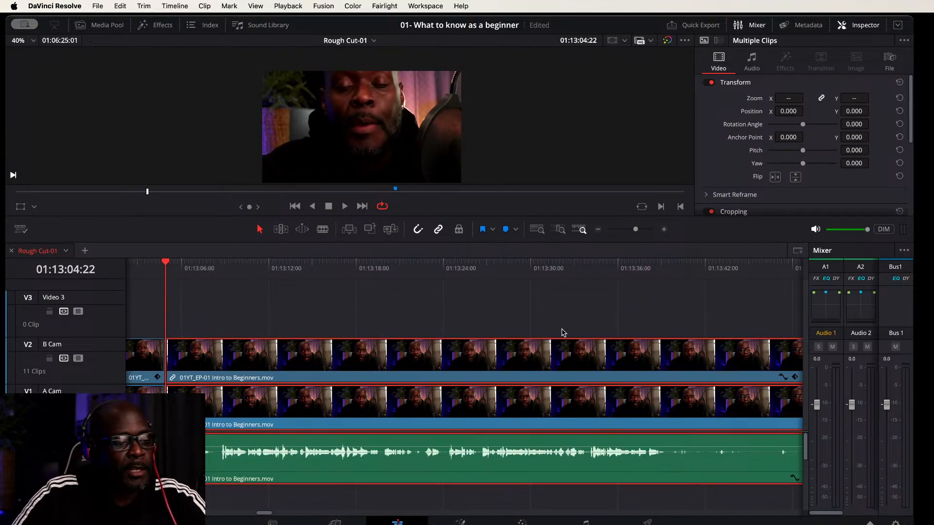
Step: Split all the clips at 01:13:39:07, where the next silent stretch begins, keeping the speech before it
scroll(743, 315, "right", 5)
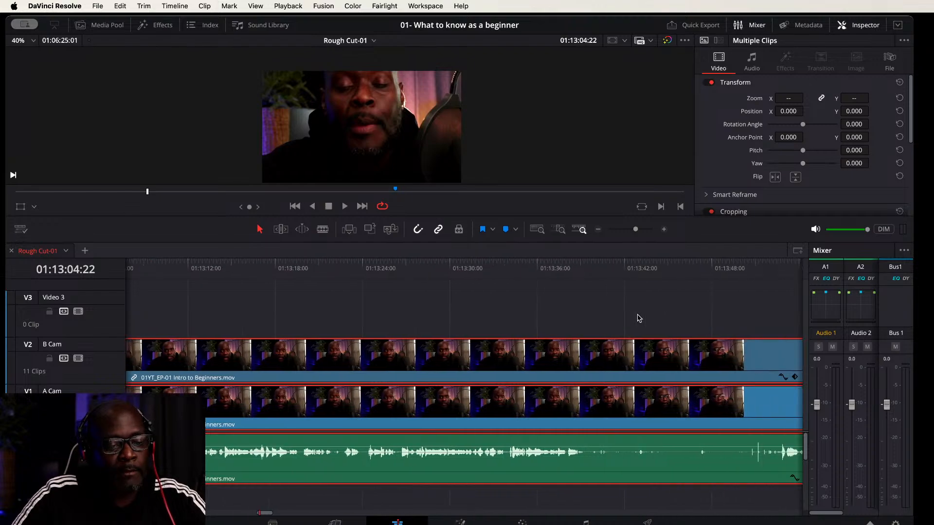
left_click_drag(465, 272, 484, 268)
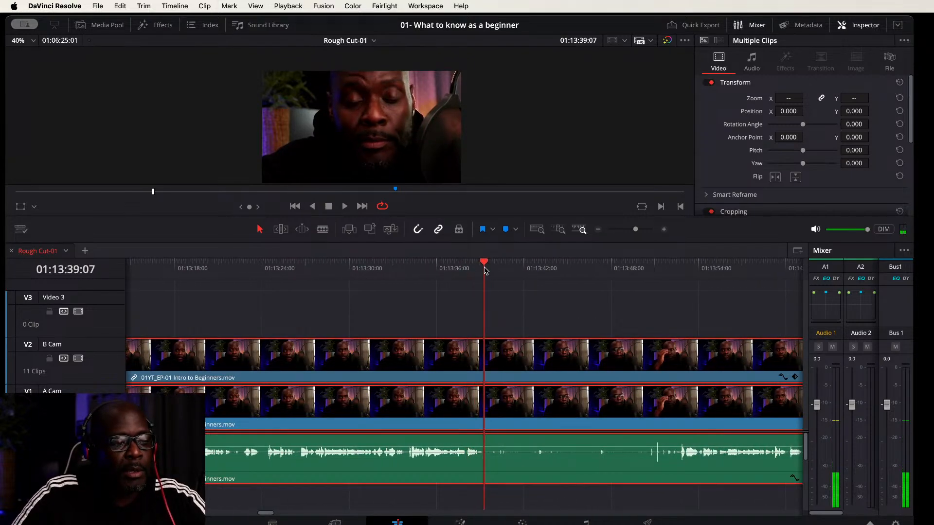
key("shift+super+[")
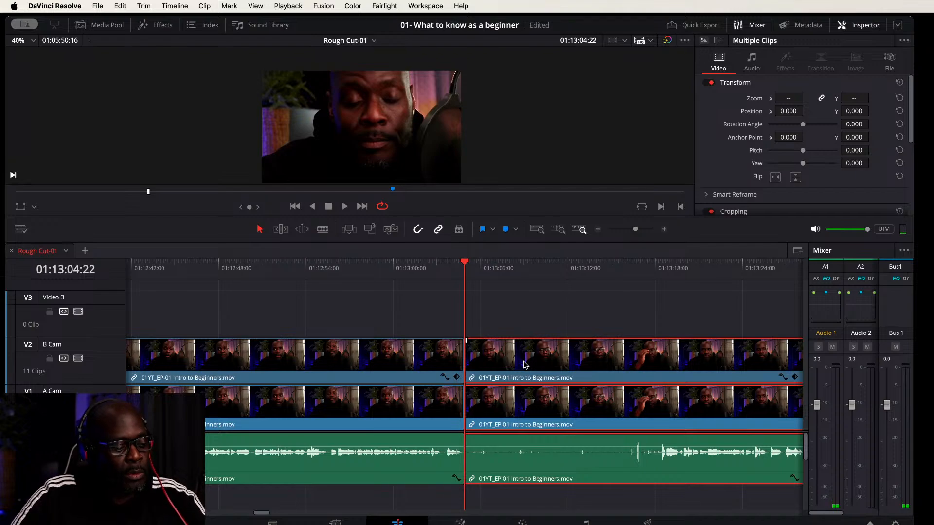
key("super+z")
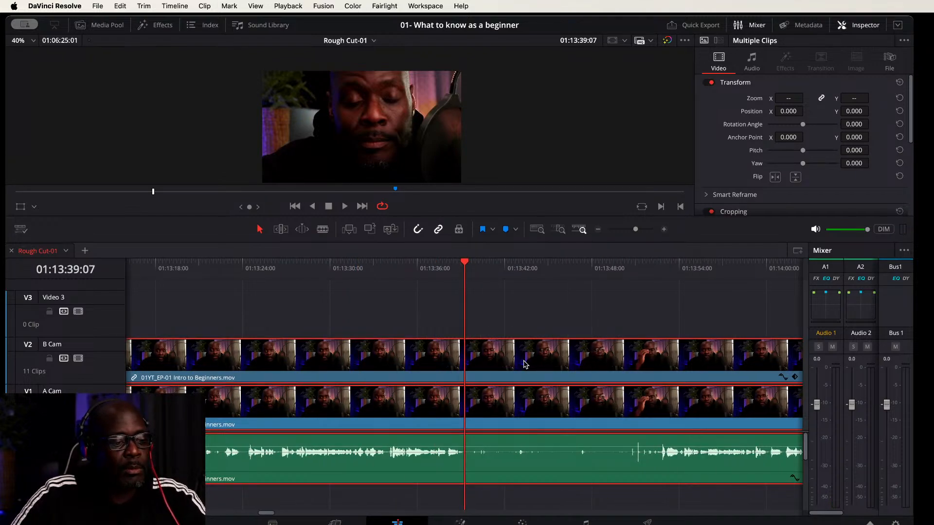
key("super+b")
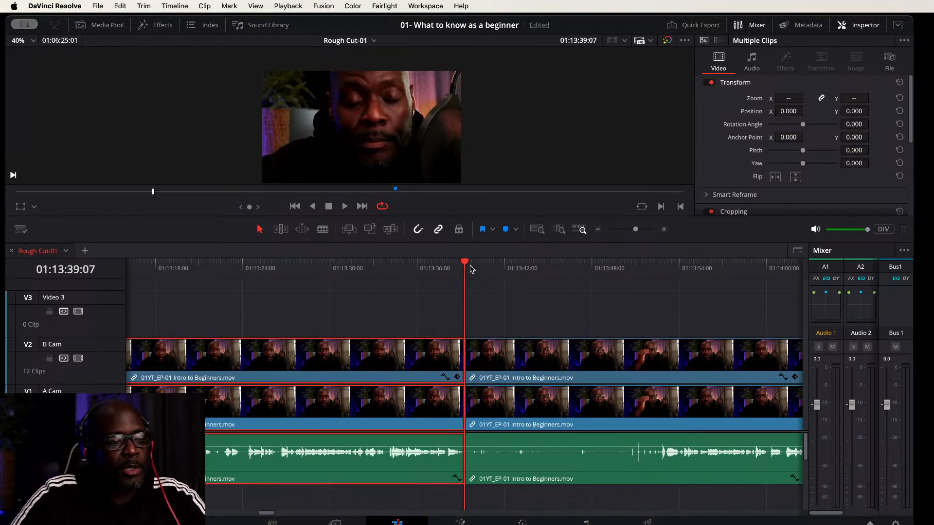
Step: Ripple-trim the start of the linked clips after the 01:13:39:07 cut to 01:13:52:15, removing the silence and closing the gap
left_click_drag(464, 265, 660, 270)
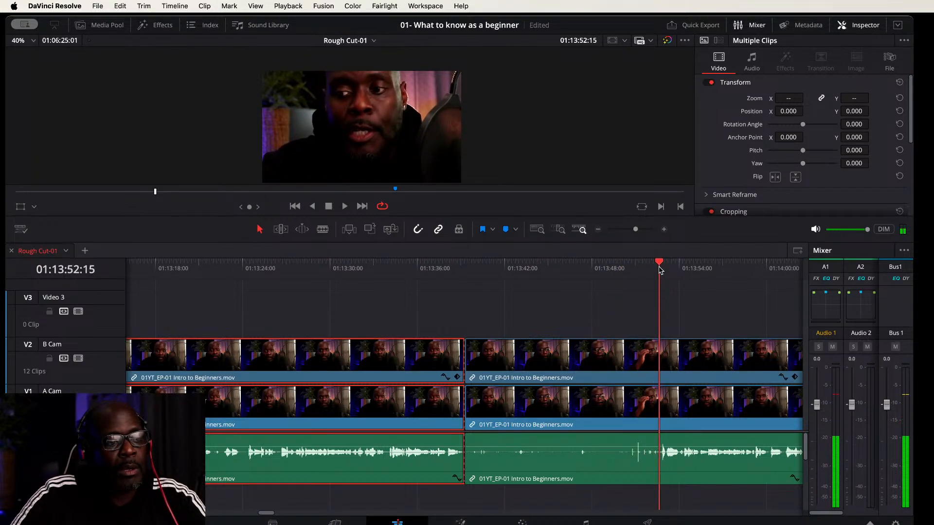
left_click(587, 368)
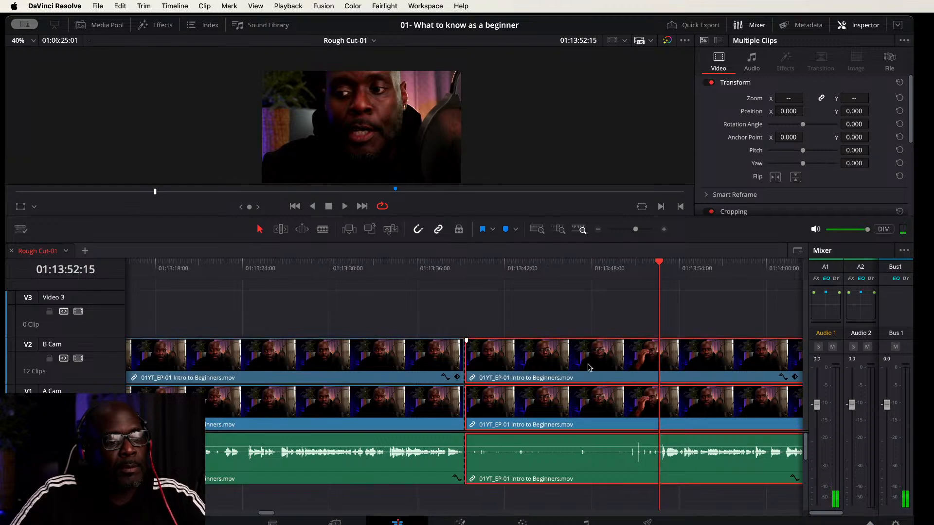
key("super+shift+bracketleft")
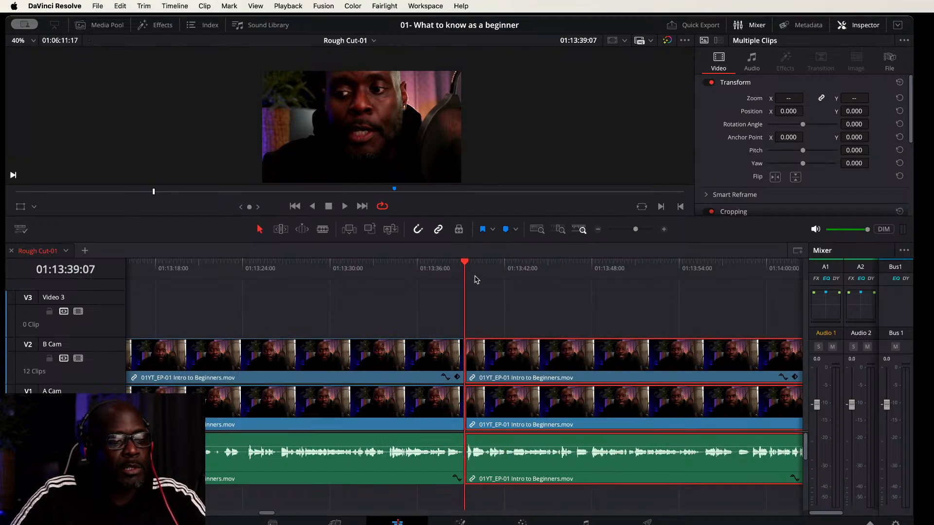
Step: Scan ahead for the next silent pause and split all the linked clips at 01:15:51:23, where the speech stops
left_click_drag(465, 265, 675, 266)
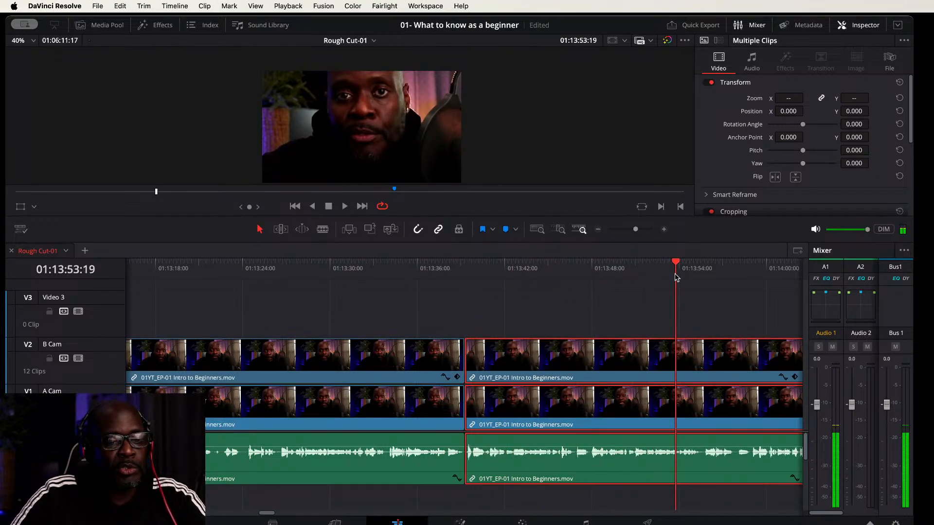
scroll(742, 304, "right", 10)
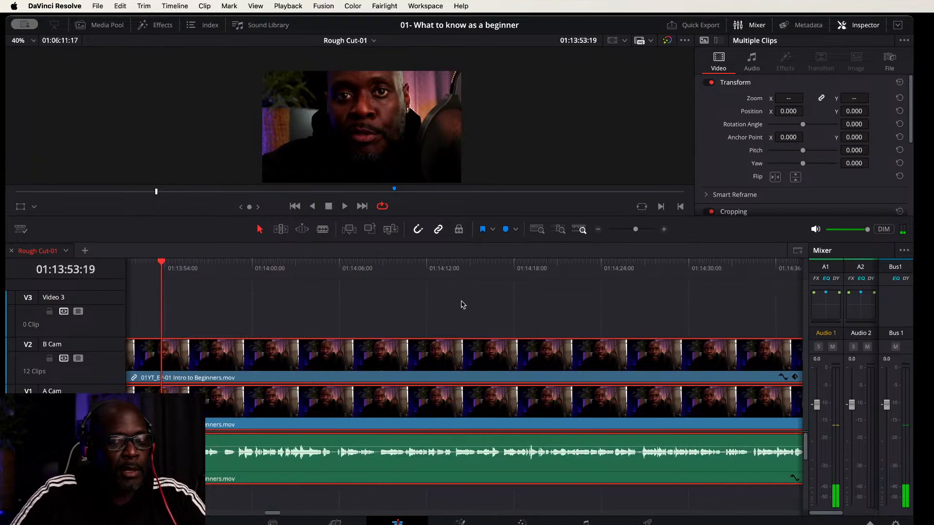
scroll(784, 307, "right", 10)
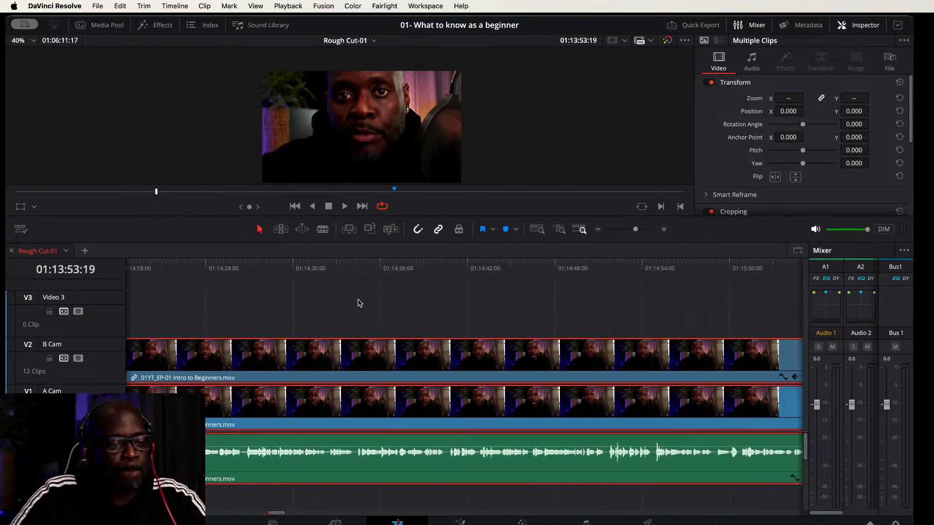
scroll(602, 296, "right", 10)
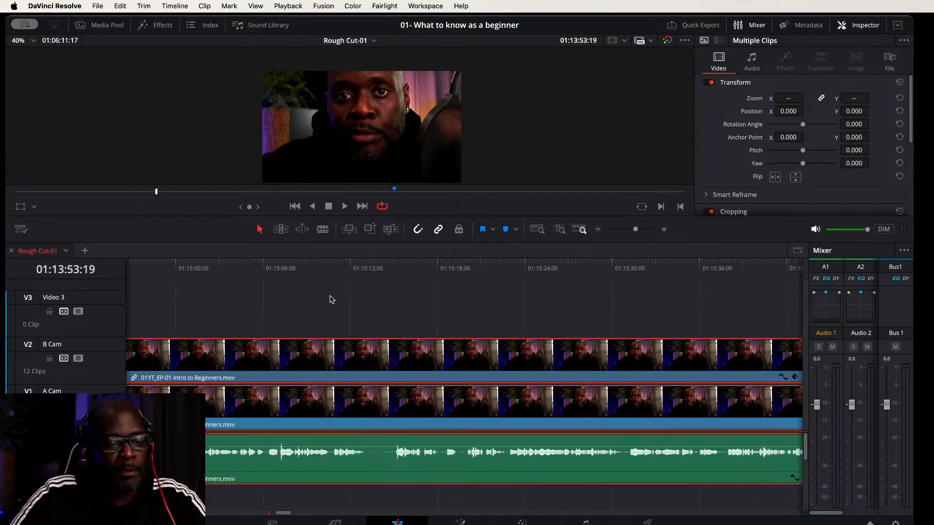
scroll(652, 304, "right", 8)
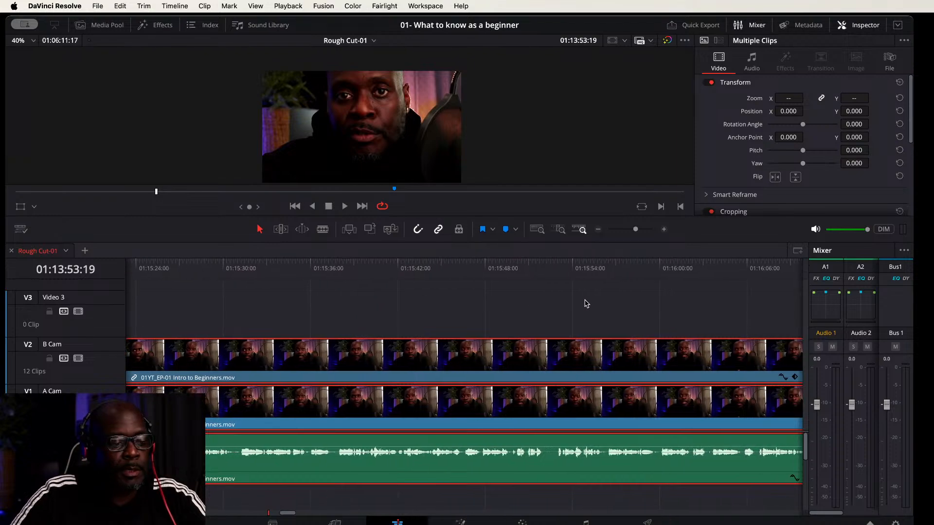
scroll(726, 308, "right", 3)
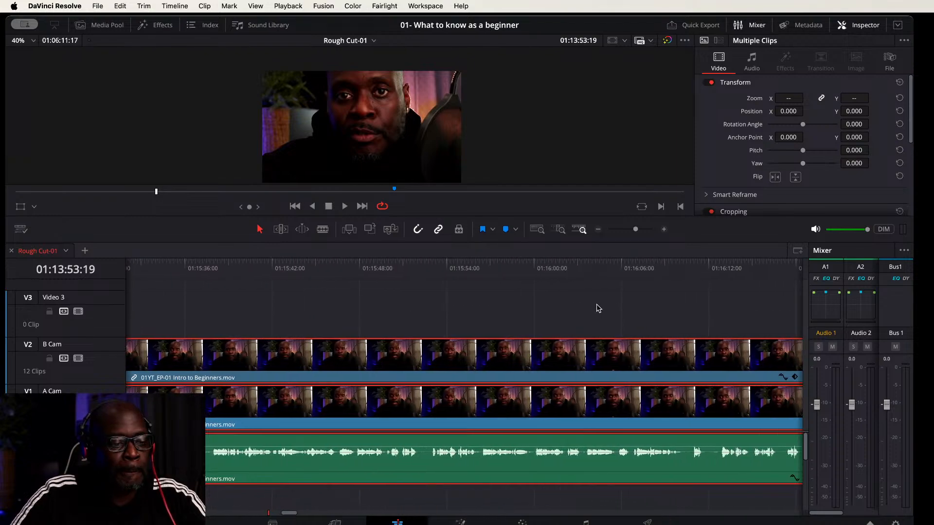
left_click(384, 269)
key("space")
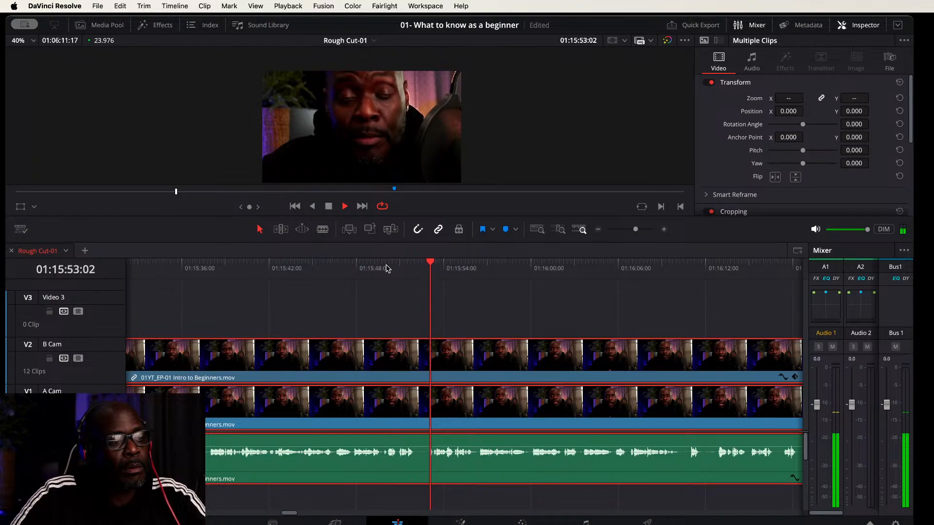
key("space")
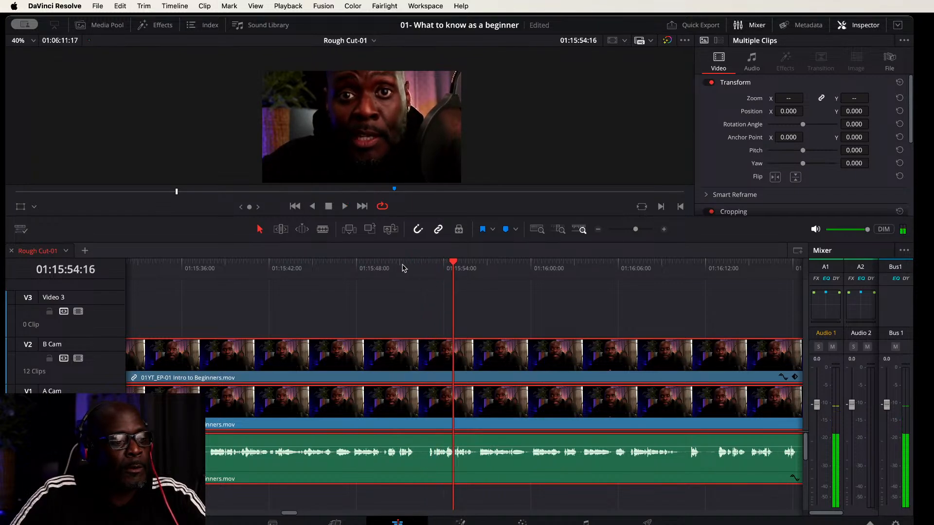
left_click_drag(403, 268, 414, 264)
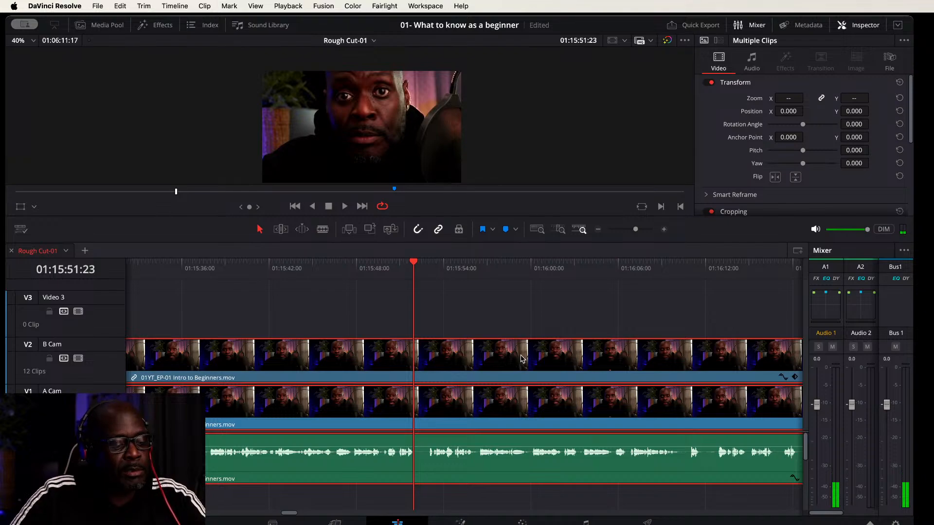
key("super+b")
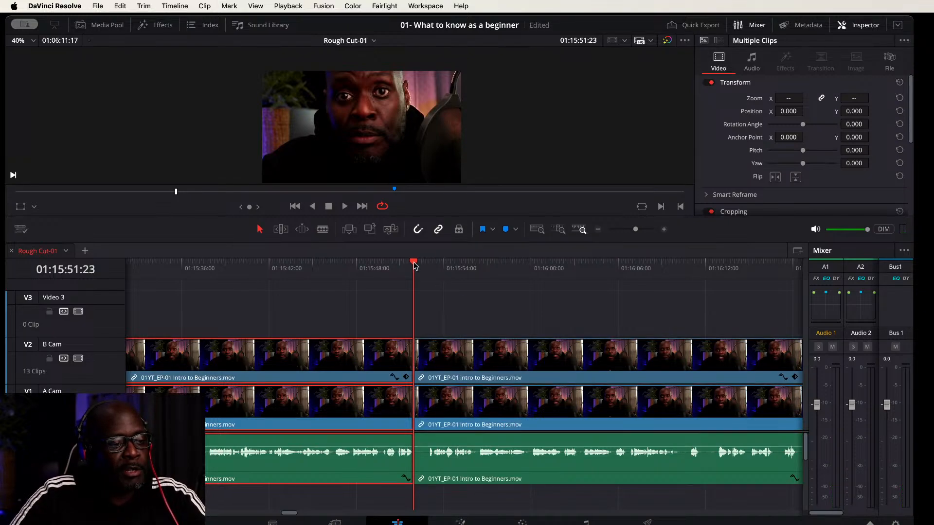
Step: Ripple-trim the start of the linked clips after the 01:15:51:23 cut to 01:15:53:00, removing the pause and closing the gap
left_click_drag(415, 264, 427, 268)
left_click(428, 266)
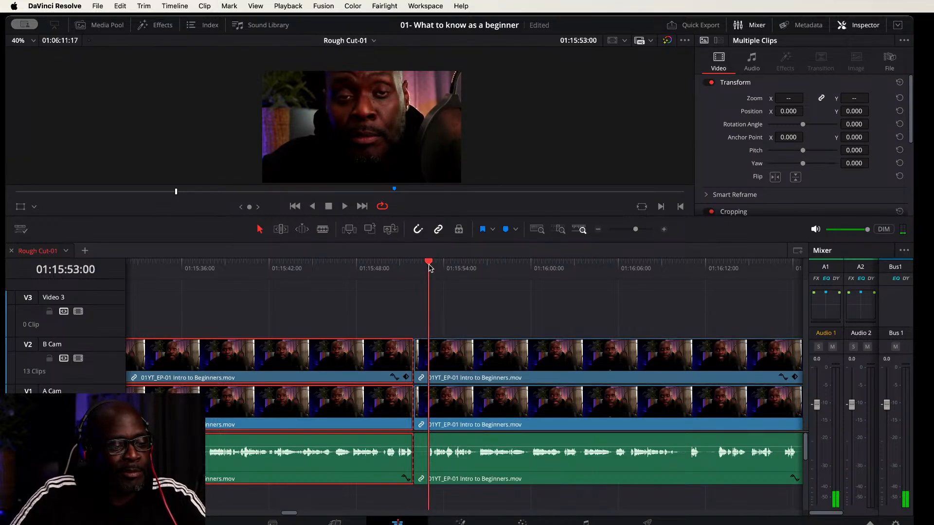
left_click(479, 360)
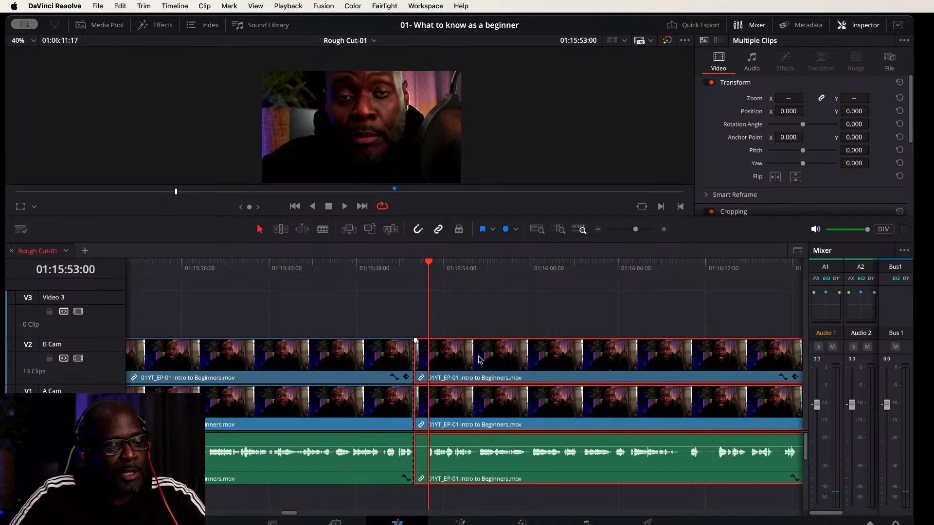
key("shift+bracketleft")
Step: Play around the next quiet stretch to find where the usable speech ends and split all the clips at 01:16:32:11
left_click_drag(413, 265, 701, 274)
scroll(634, 314, "right", 3)
scroll(633, 314, "right", 10)
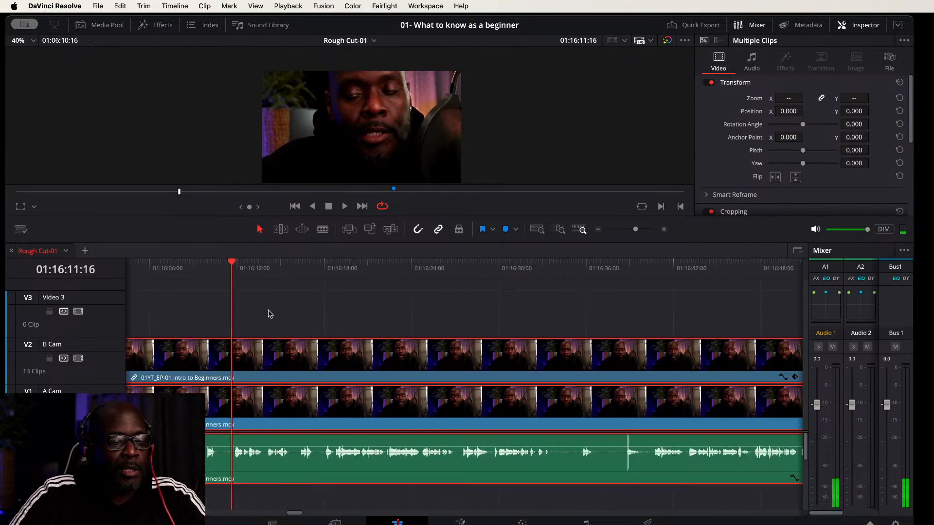
left_click_drag(399, 266, 447, 271)
key("space")
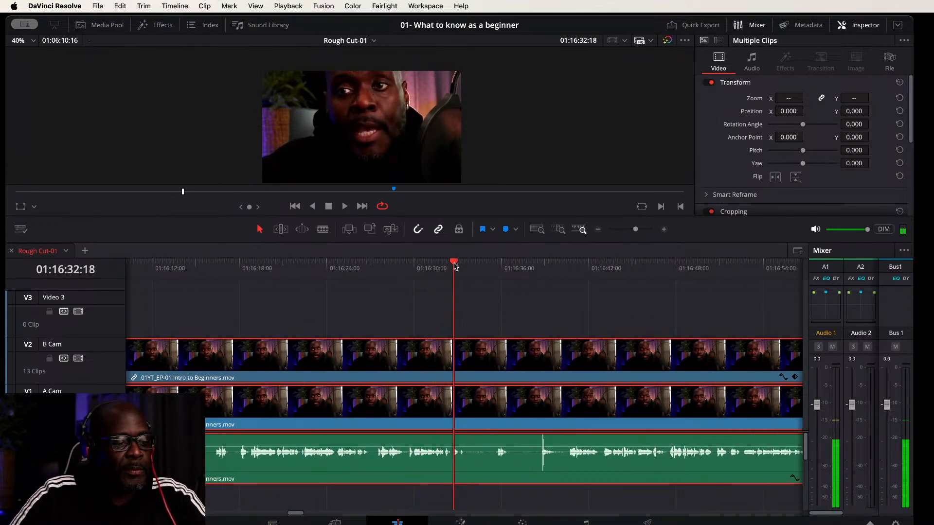
left_click(428, 271)
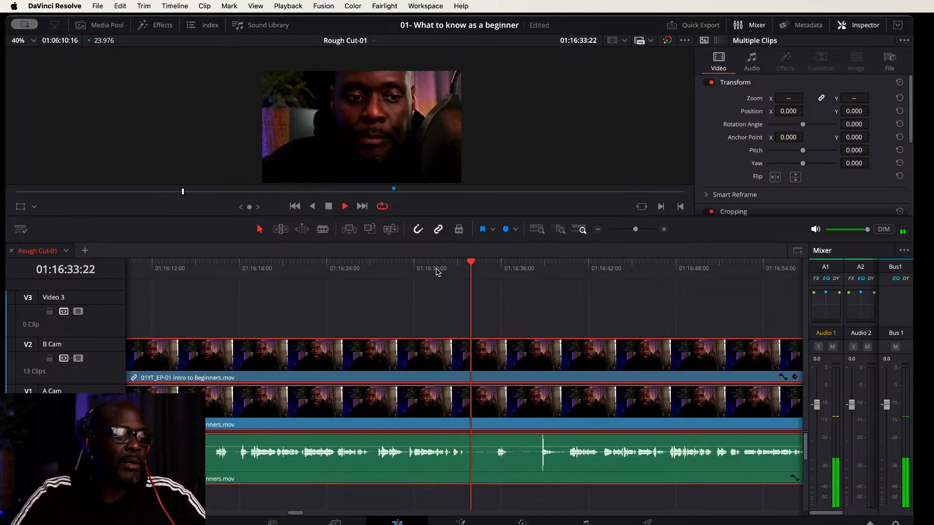
left_click(437, 272)
key("space")
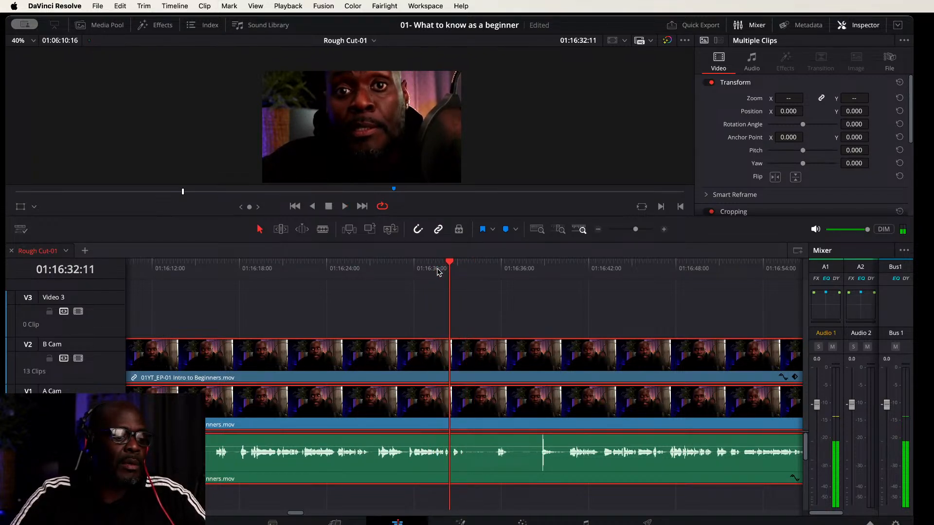
key("super+b")
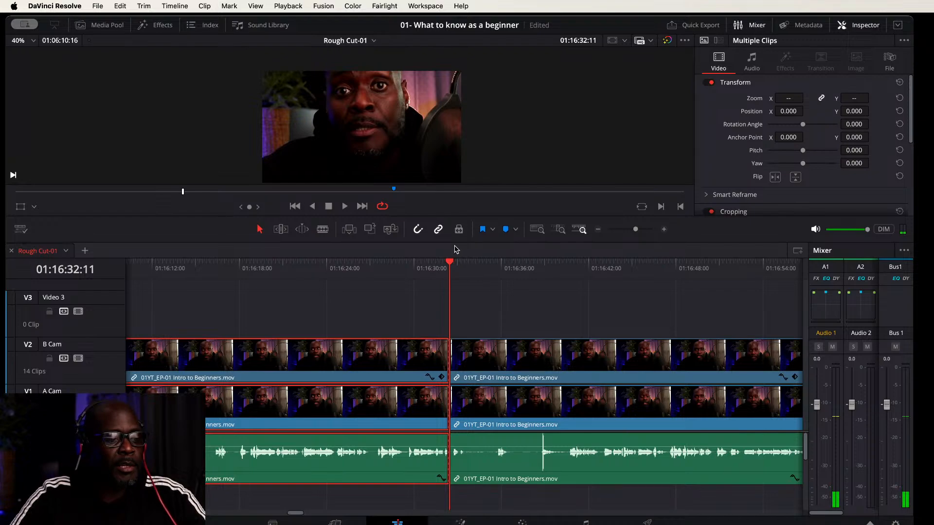
Step: Ripple-trim the start of the linked clips after the 01:16:32:11 cut to 01:16:40:15, removing the noise spike and closing the gap
left_click_drag(451, 262, 532, 263)
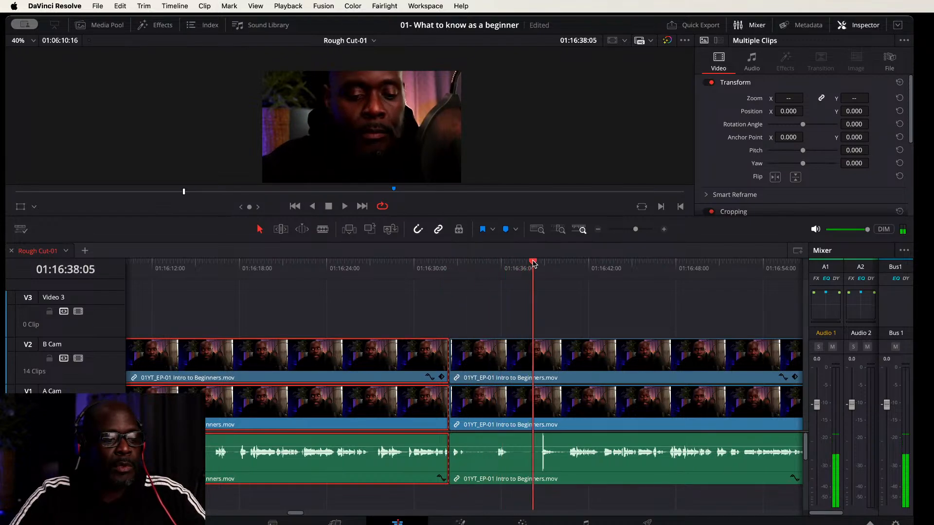
key("space")
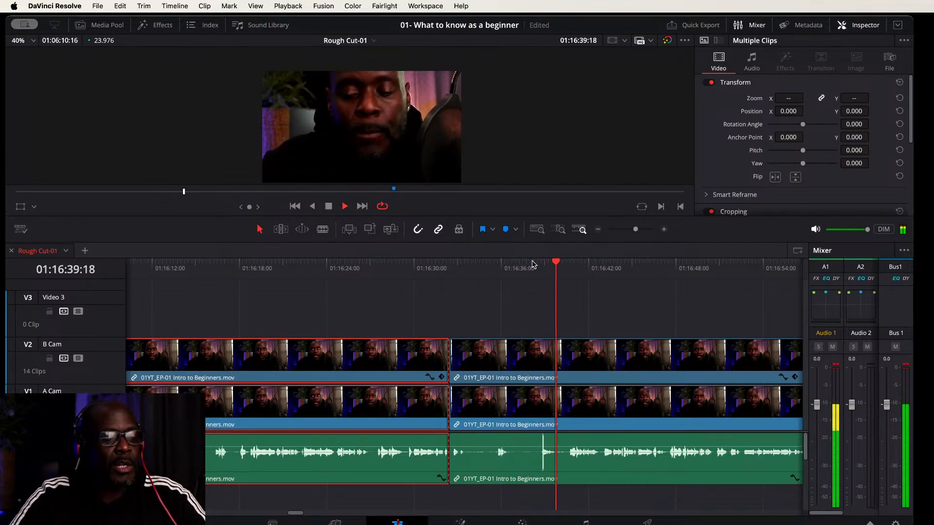
key("space")
key("super+b")
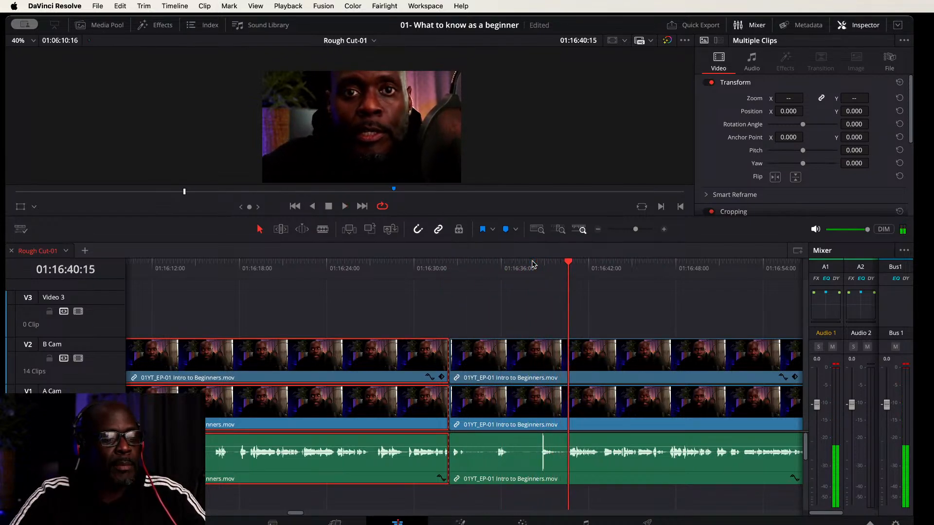
left_click(607, 349)
key("BackSpace")
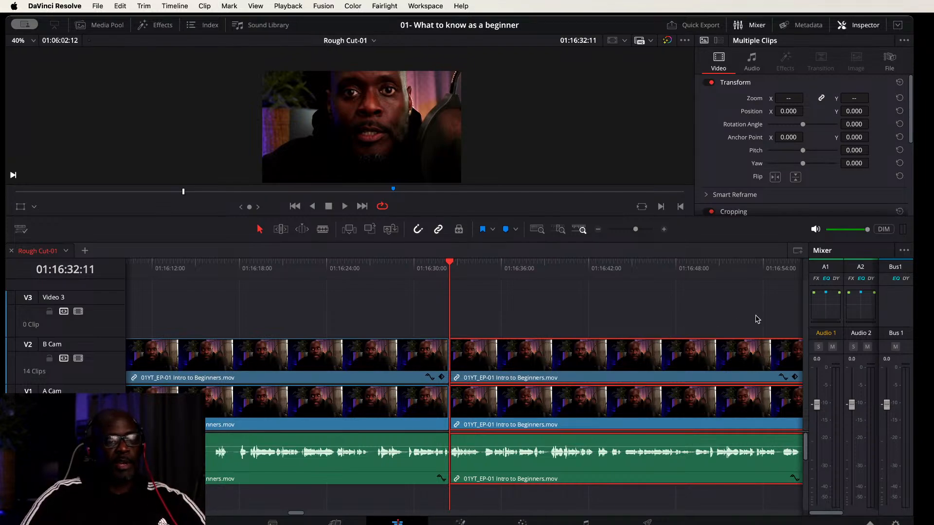
Step: Listen to the speech before the next pause and split all the clips at 01:17:00:07, where it ends
scroll(761, 316, "right", 10)
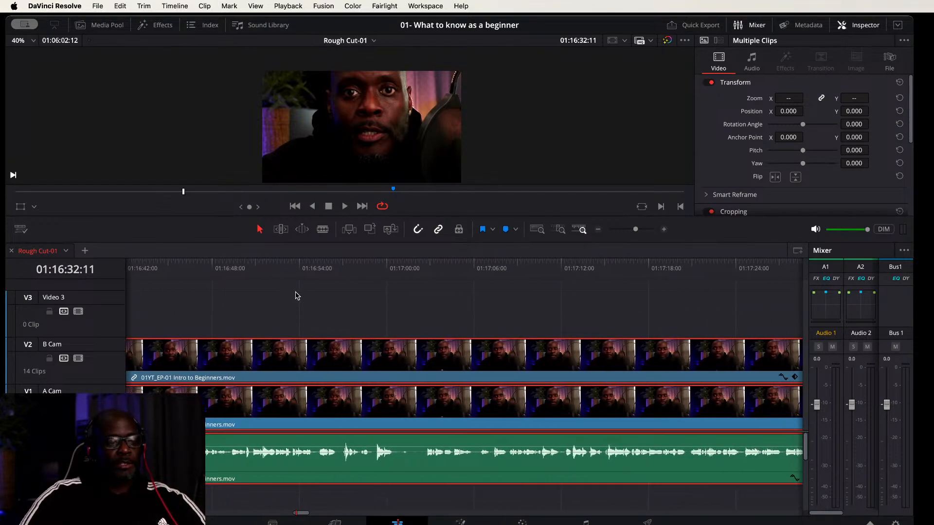
left_click(378, 268)
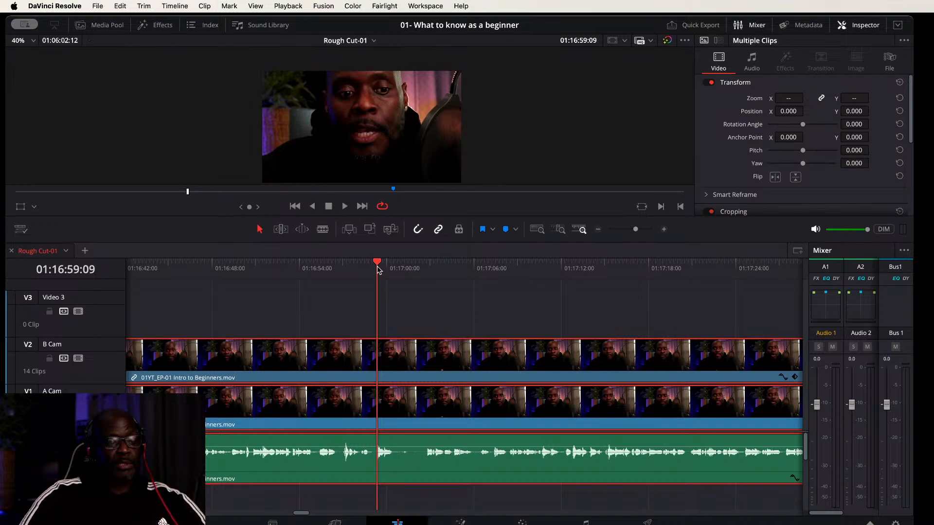
key("space")
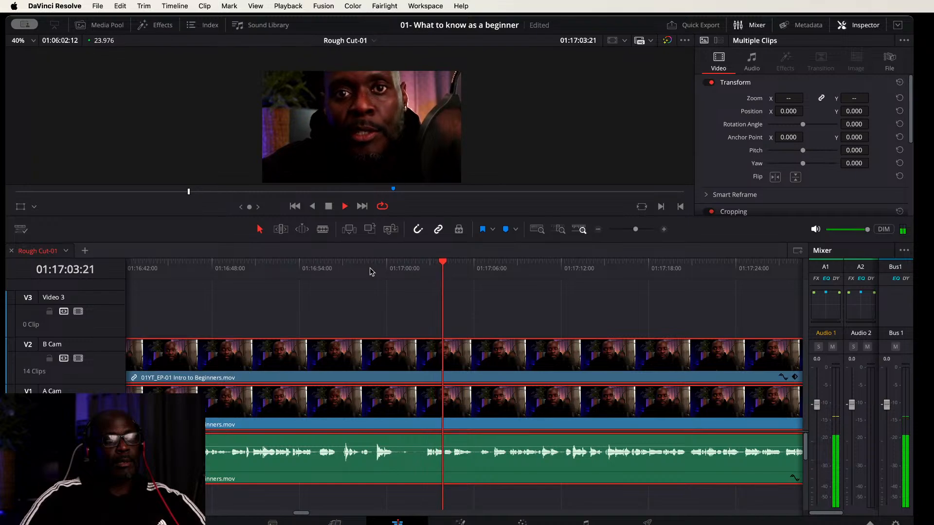
left_click(371, 271)
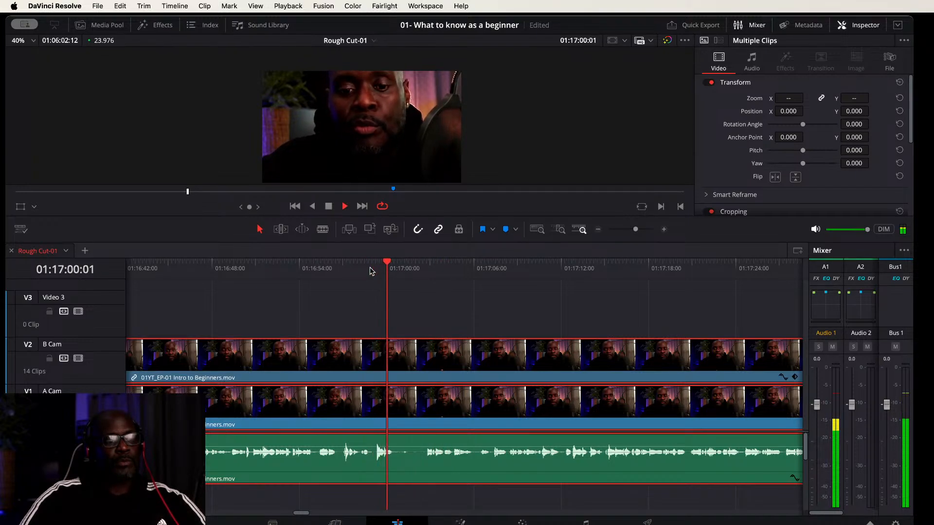
key("space")
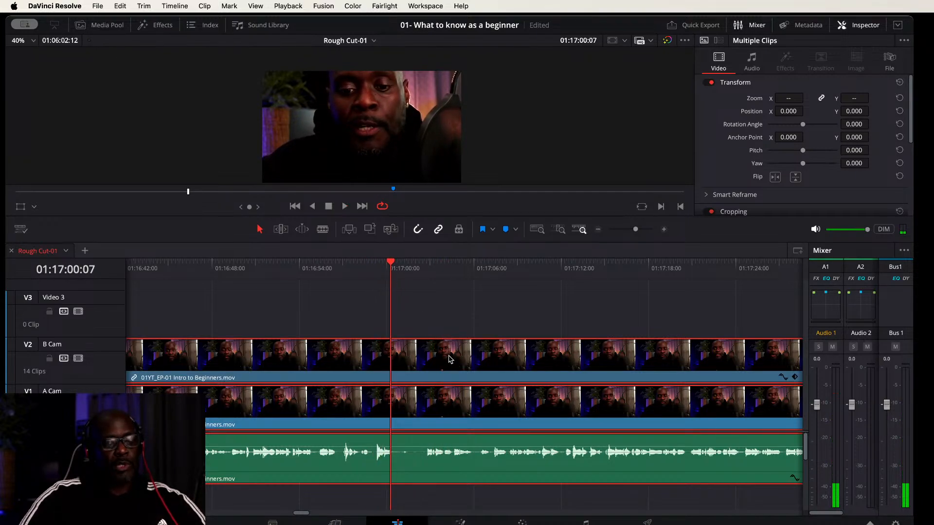
key("super+b")
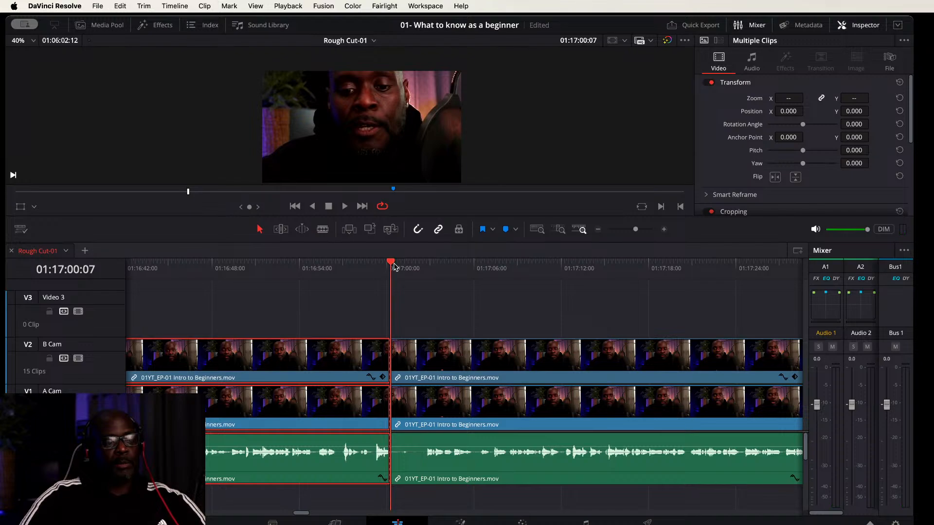
Step: Ripple-trim the start of the linked clips after the 01:17:00:07 cut to 01:17:02:19, closing the gap
left_click_drag(390, 267, 427, 266)
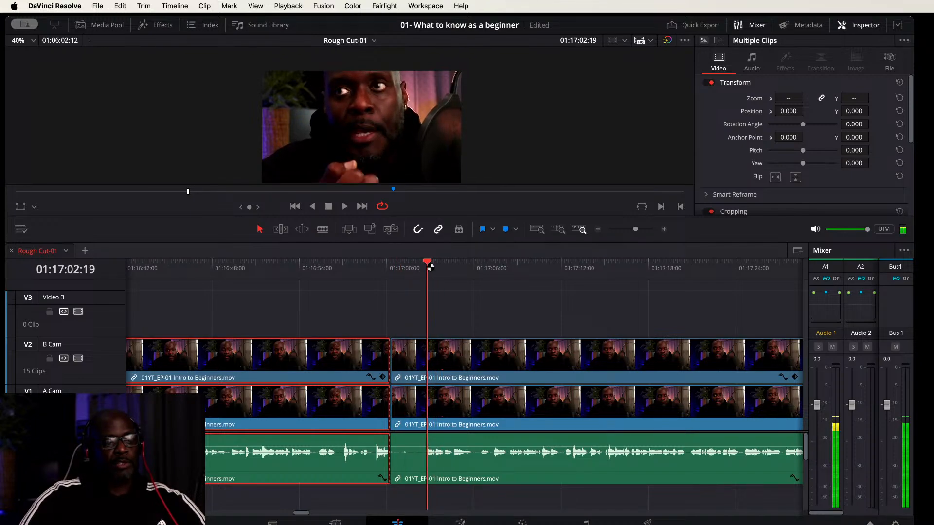
left_click(502, 402)
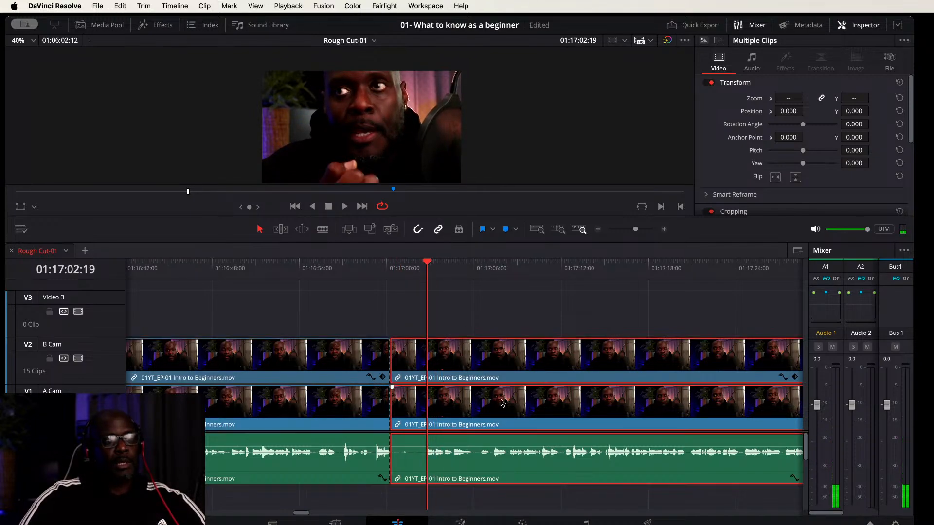
key("super+shift+bracketleft")
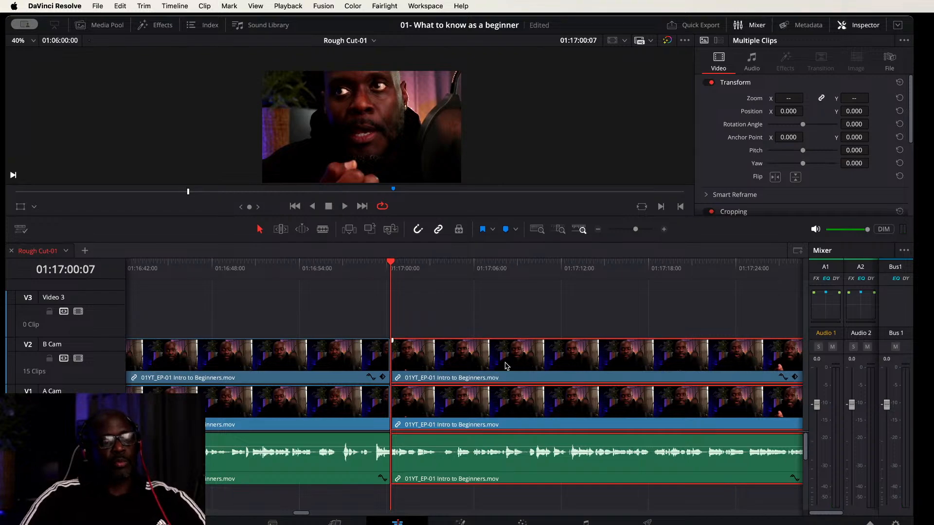
Step: Play back across the 01:17:00:07 cut to check how the joined speech flows
left_click(372, 268)
key("space")
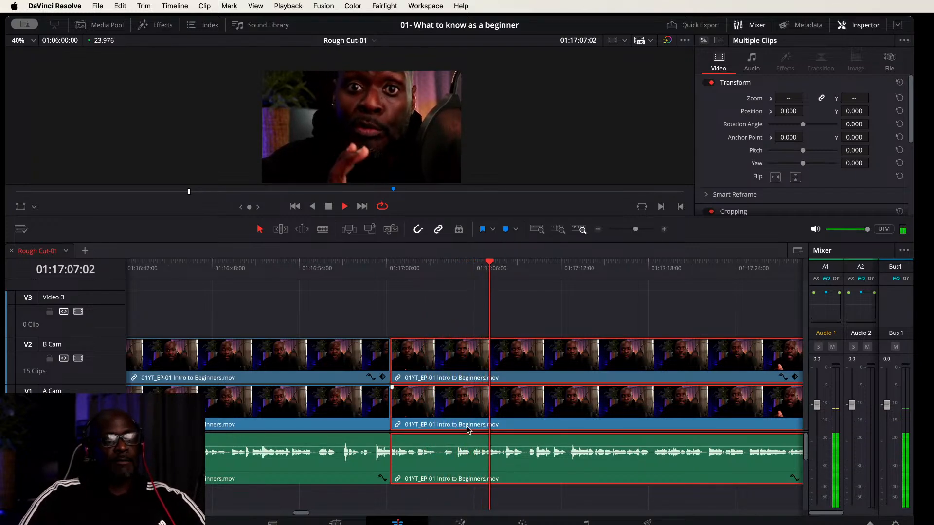
scroll(771, 309, "right", 10)
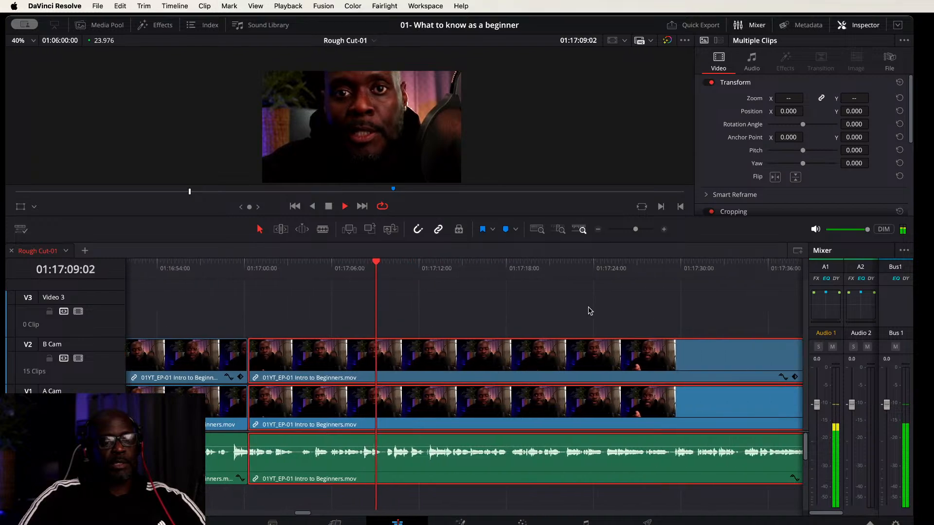
key("space")
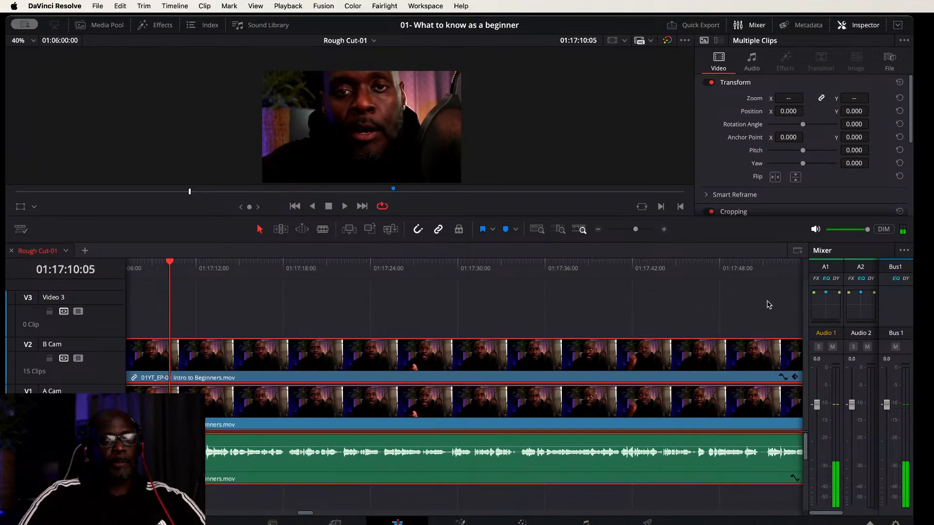
Step: Play back the speech around the short pause near 01:18:07 to judge whether it needs a cut
scroll(767, 302, "right", 12)
scroll(693, 307, "right", 5)
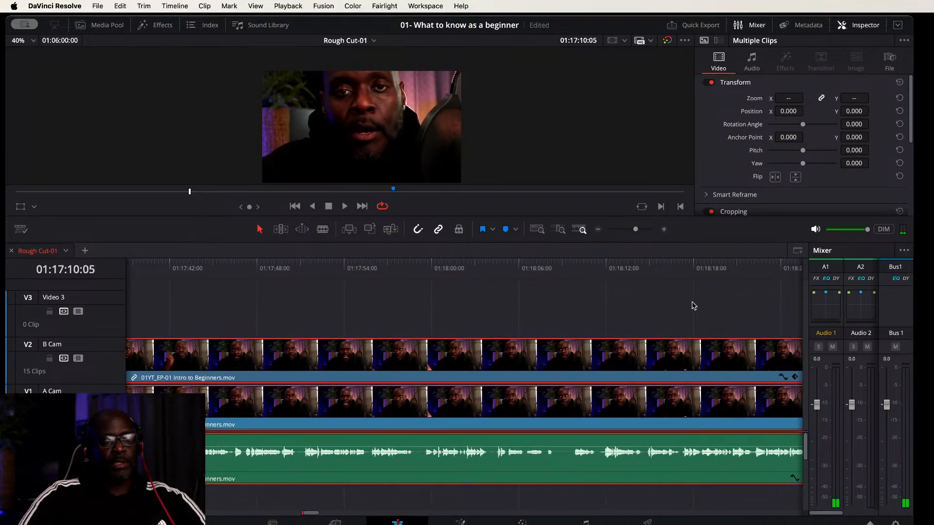
left_click(392, 269)
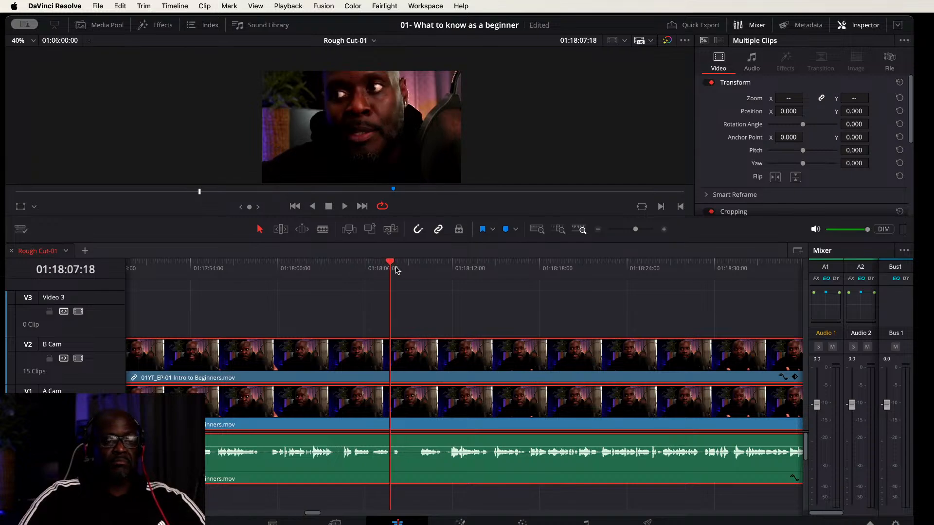
key("space")
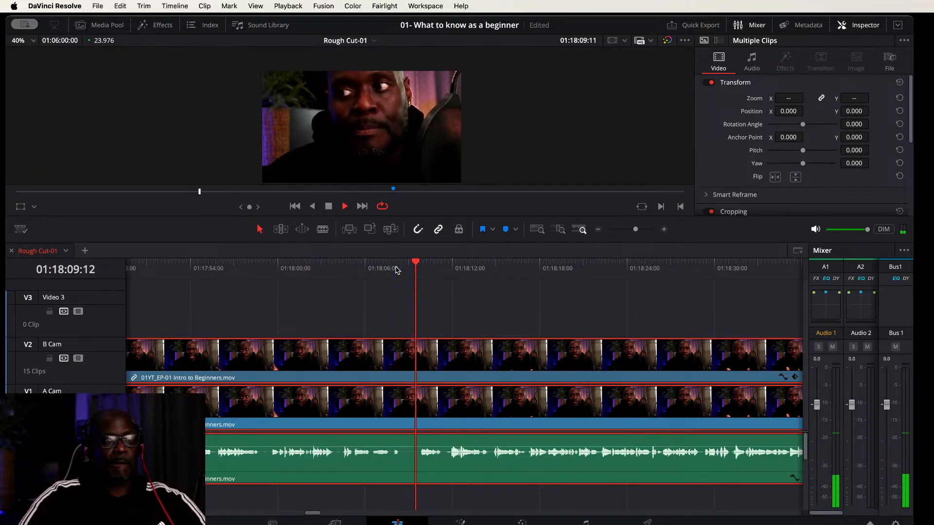
left_click(366, 271)
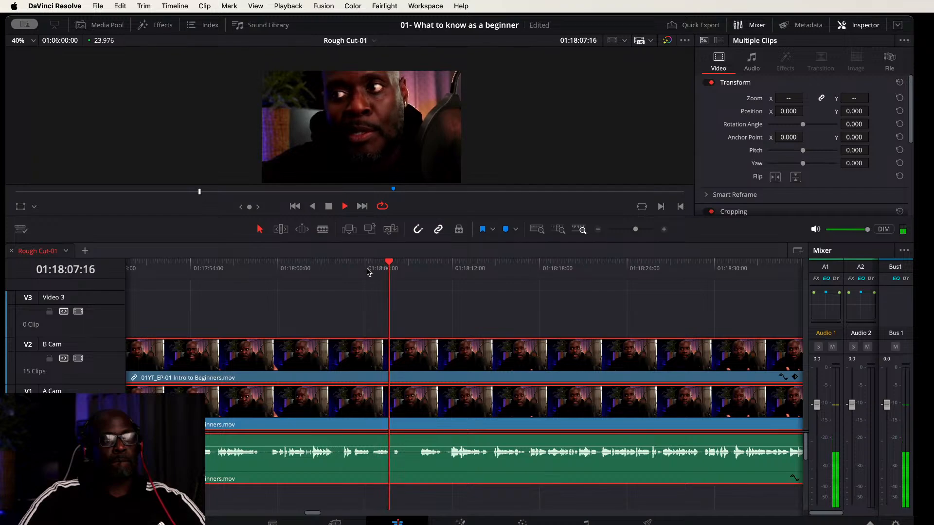
left_click(367, 270)
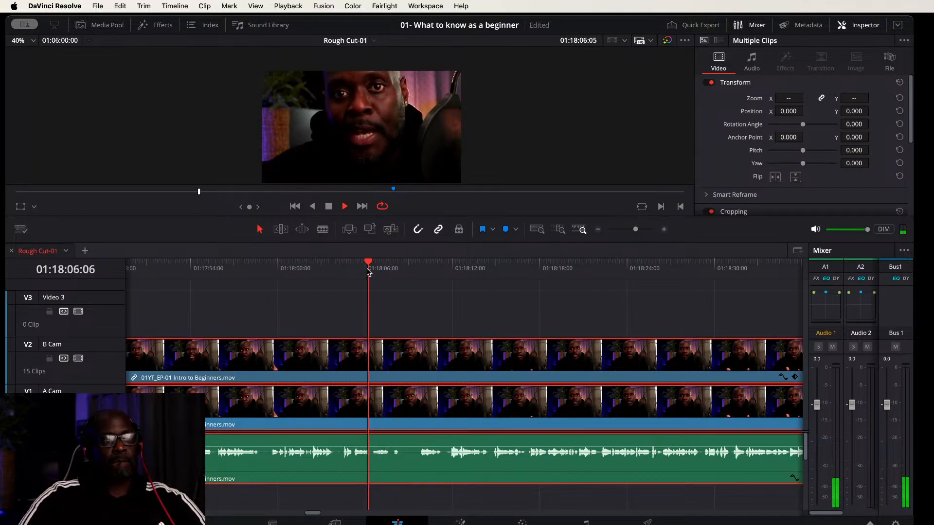
left_click(340, 267)
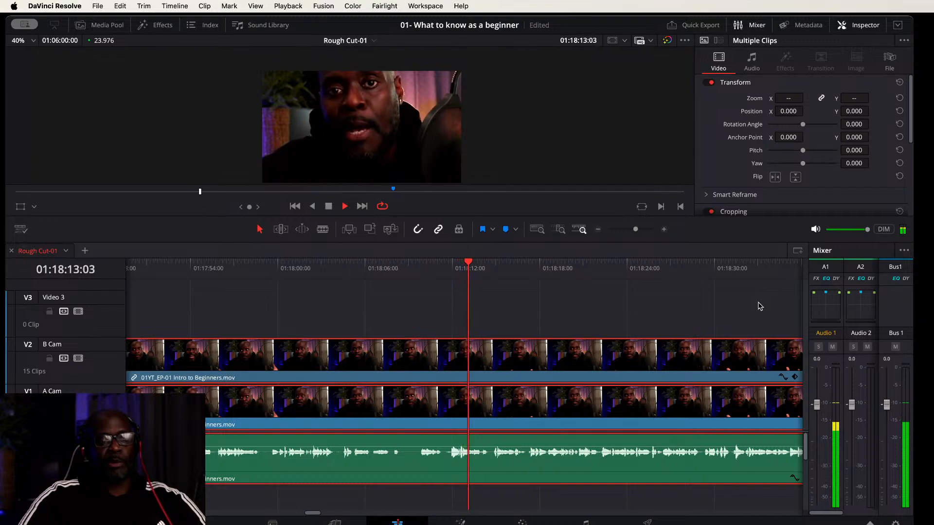
scroll(655, 304, "right", 5)
key("space")
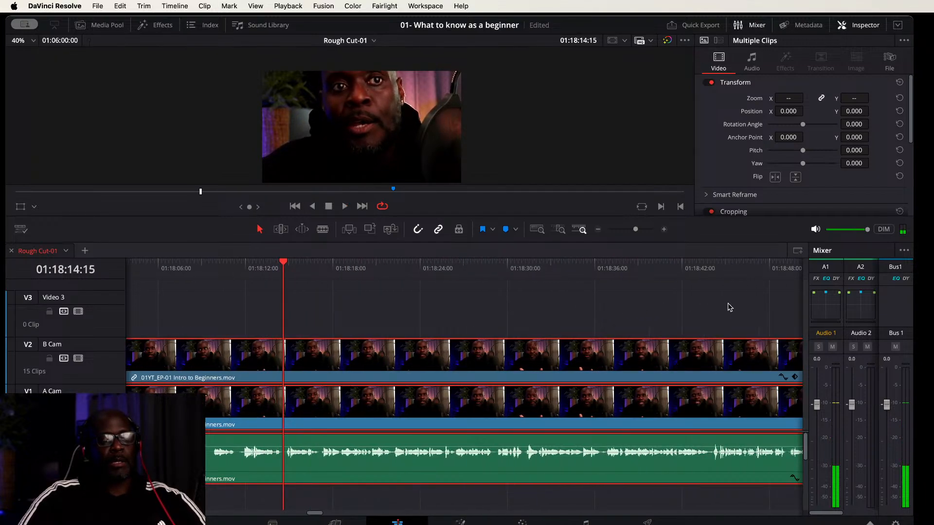
Step: Listen to the speech from about 01:19:02 and split all the clips at 01:19:06:07, ahead of the long pause
scroll(619, 312, "right", 10)
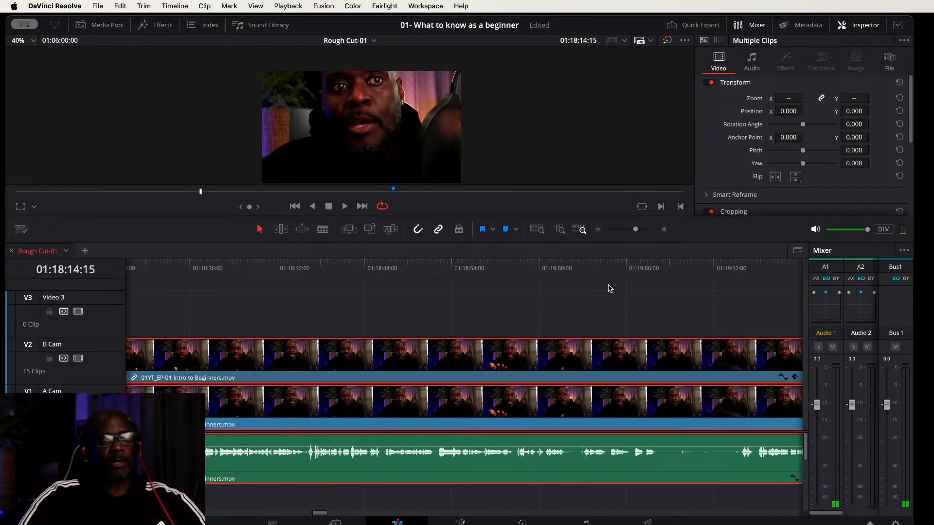
left_click(567, 269)
key("space")
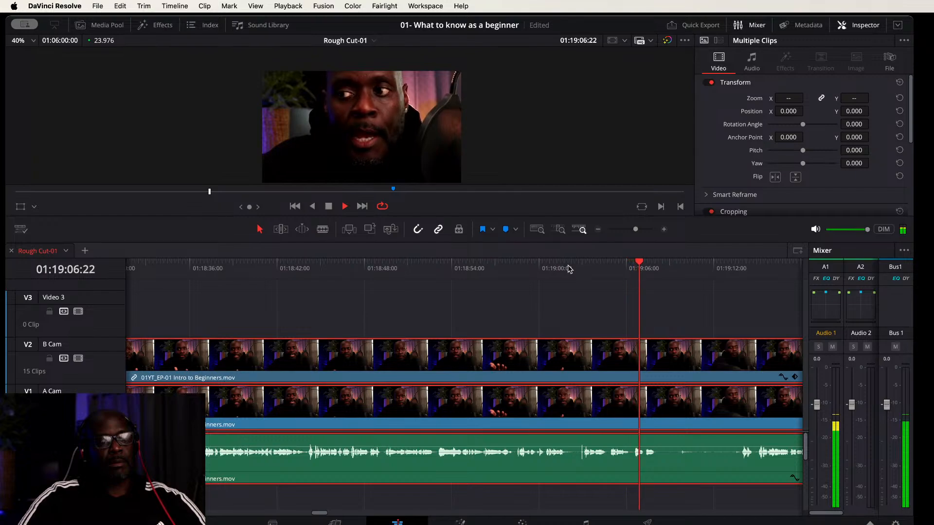
left_click(569, 267)
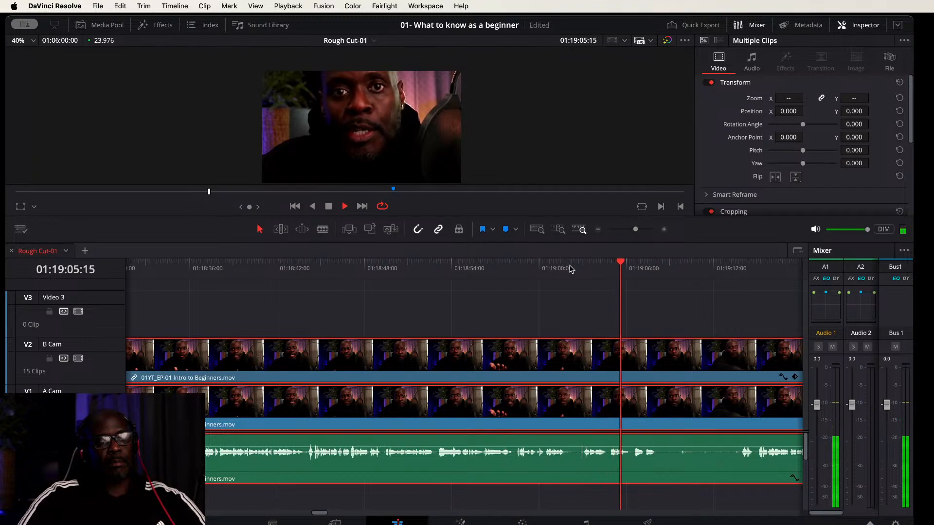
key("space")
key("super+b")
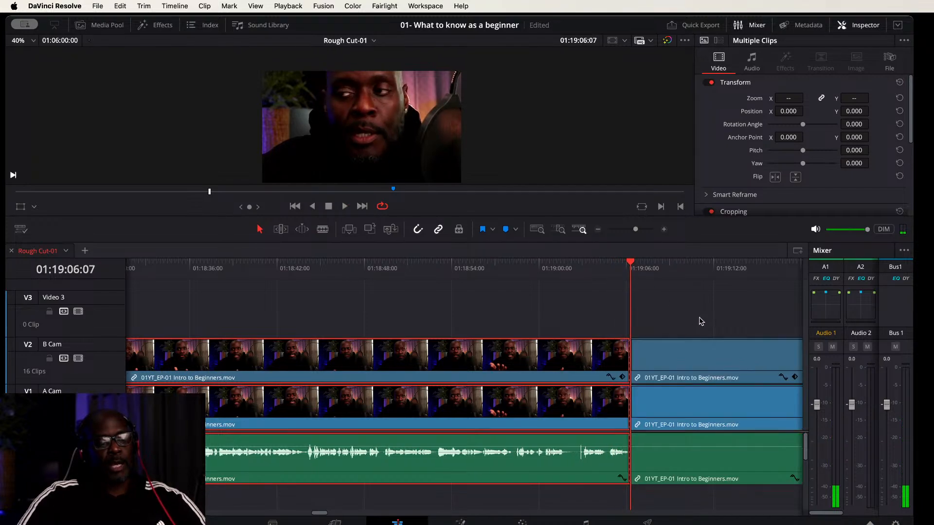
Step: Ripple-trim the start of the linked clips after the 01:19:06:07 cut to 01:19:13:21, where speech resumes, closing the gap
scroll(503, 317, "right", 6)
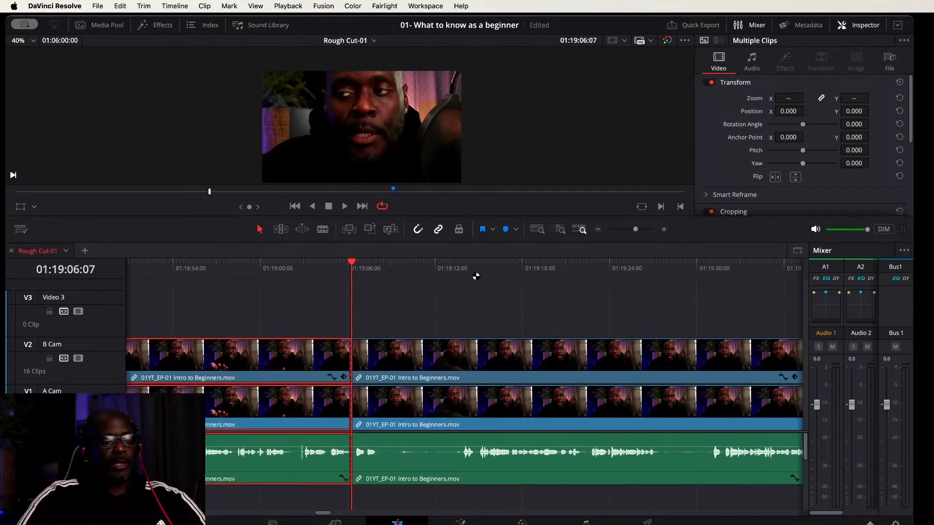
left_click(454, 270)
key("space")
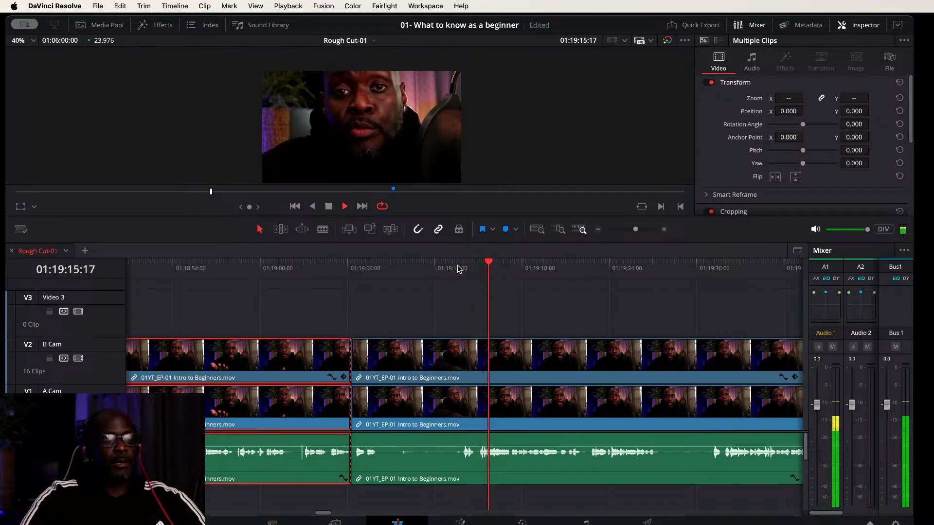
left_click(454, 268)
key("space")
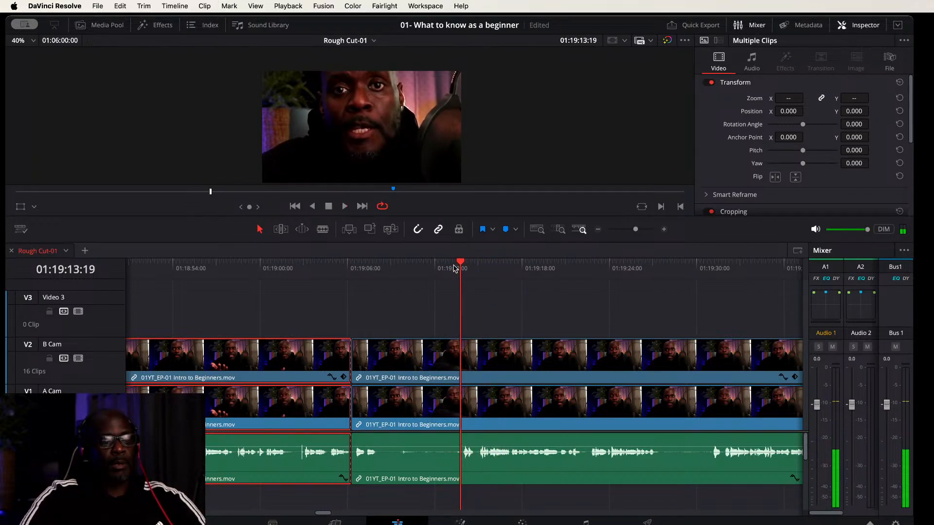
key("Right")
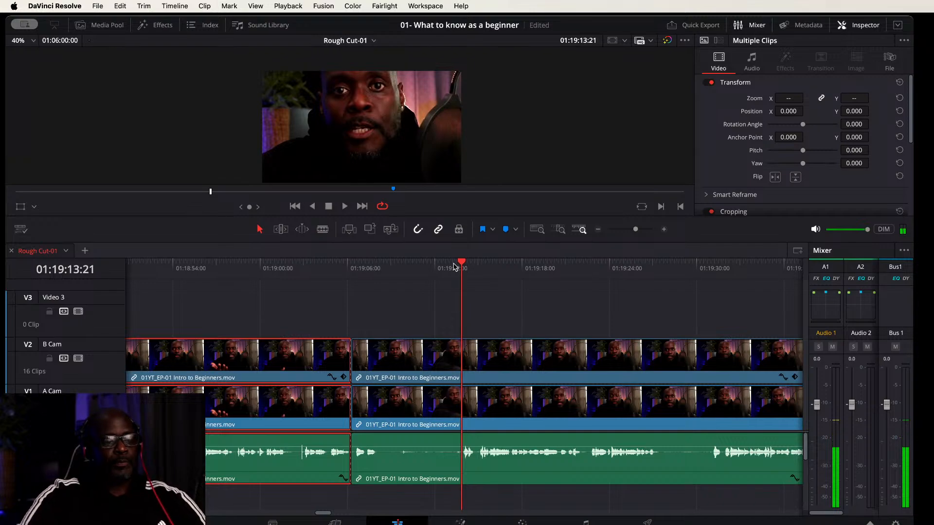
left_click(592, 354)
key("super+shift+bracketleft")
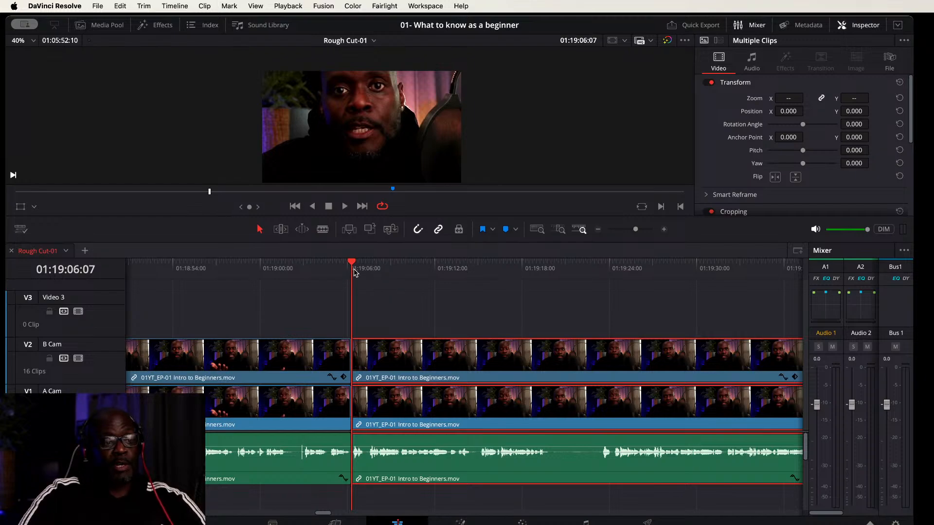
Step: Listen from 01:19:18:05 to the end of the phrase and split all the clips at 01:19:19:21
left_click_drag(354, 266, 524, 267)
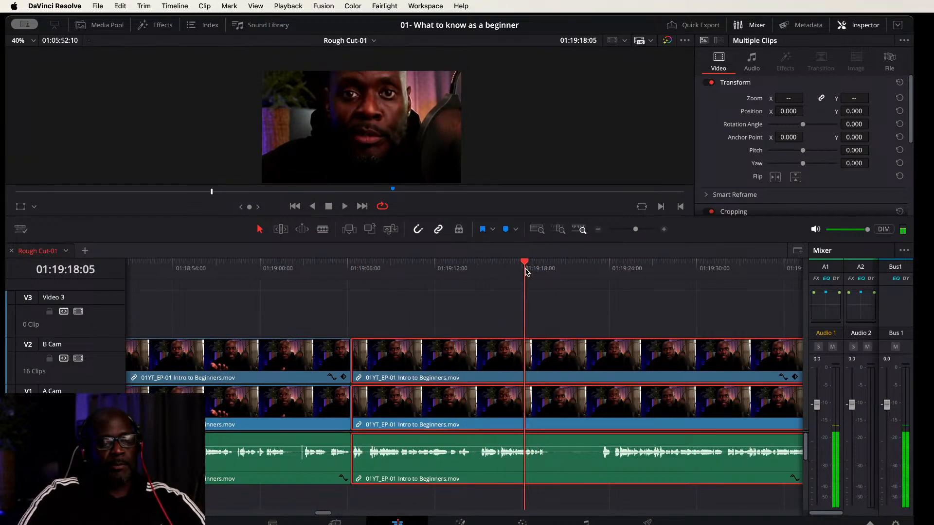
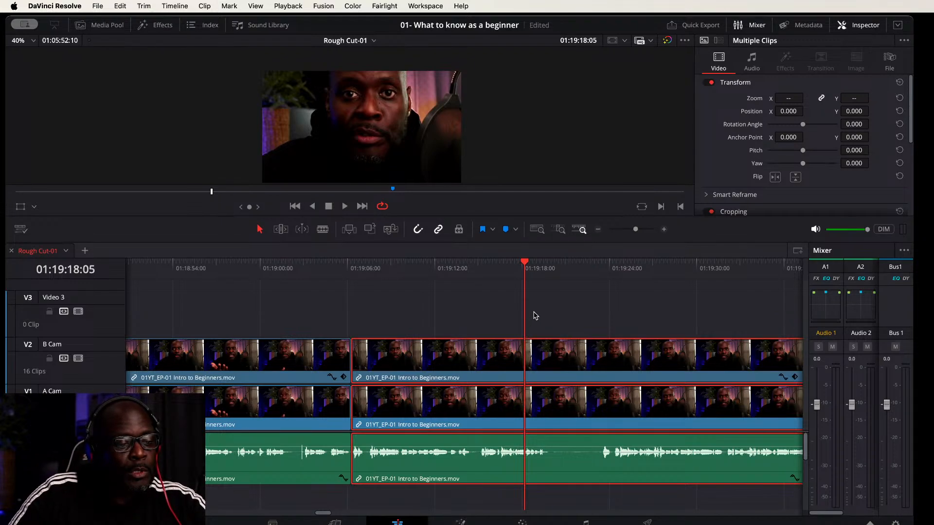
key("space")
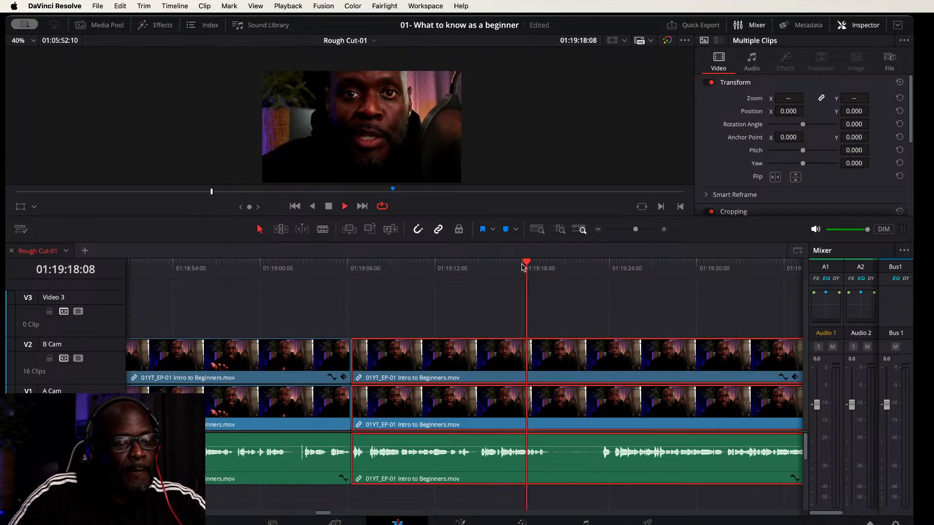
key("space")
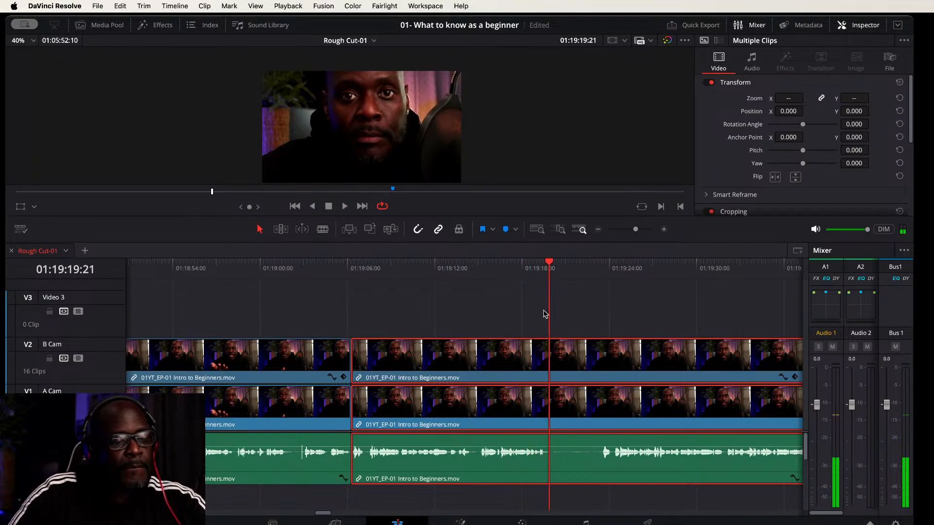
key("super+b")
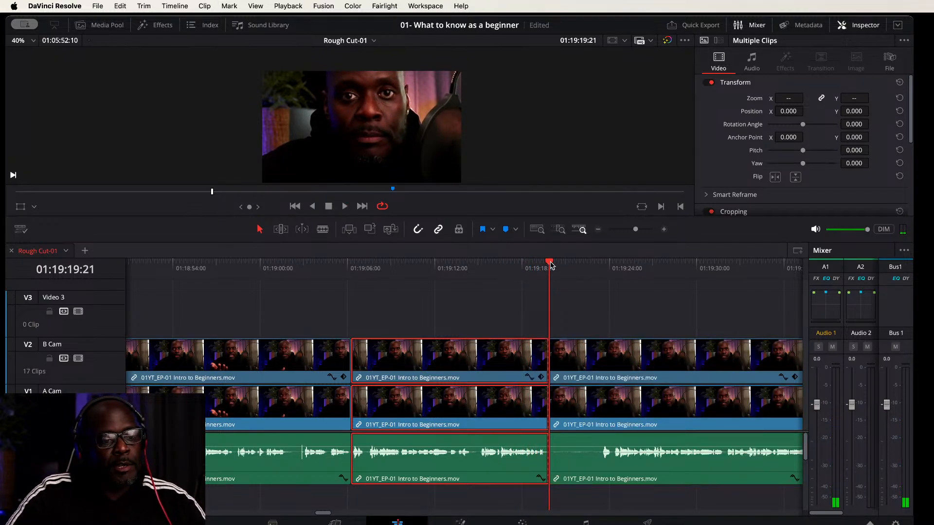
Step: Ripple-trim the start of the linked clips after the 01:19:19:21 cut to 01:19:23:14, removing the silence and closing the gap
left_click_drag(551, 265, 597, 266)
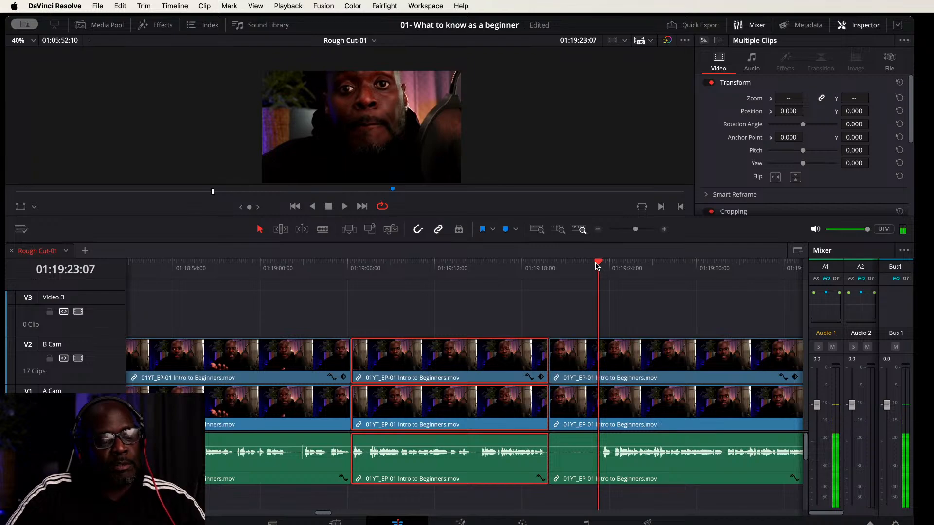
key("space")
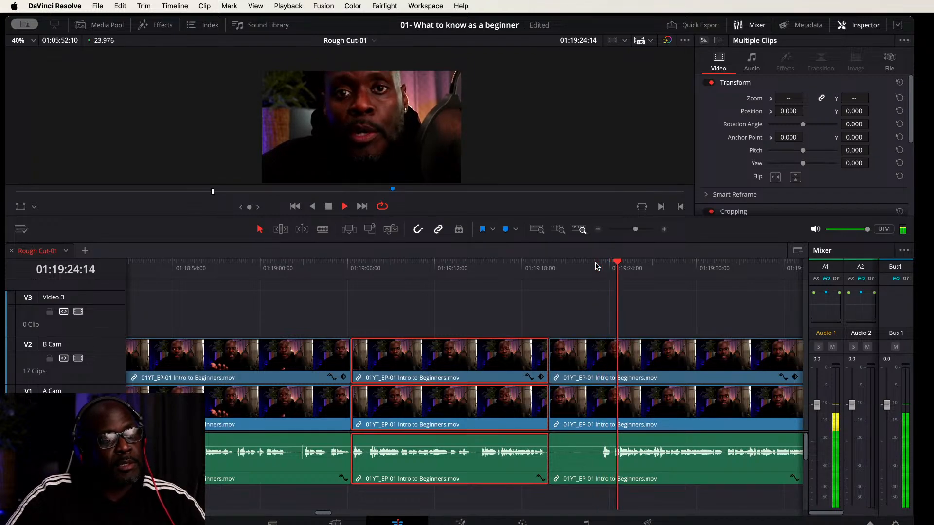
key("space")
left_click(625, 267)
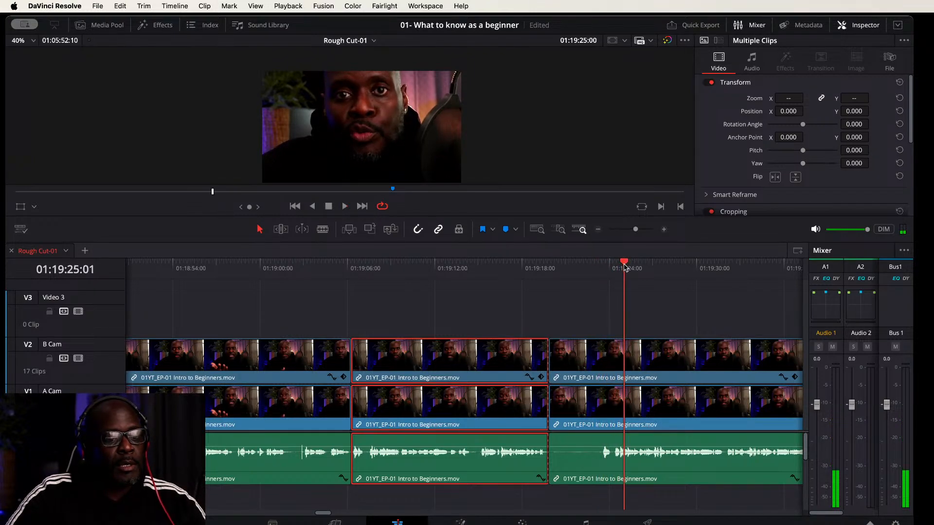
left_click_drag(625, 267, 602, 267)
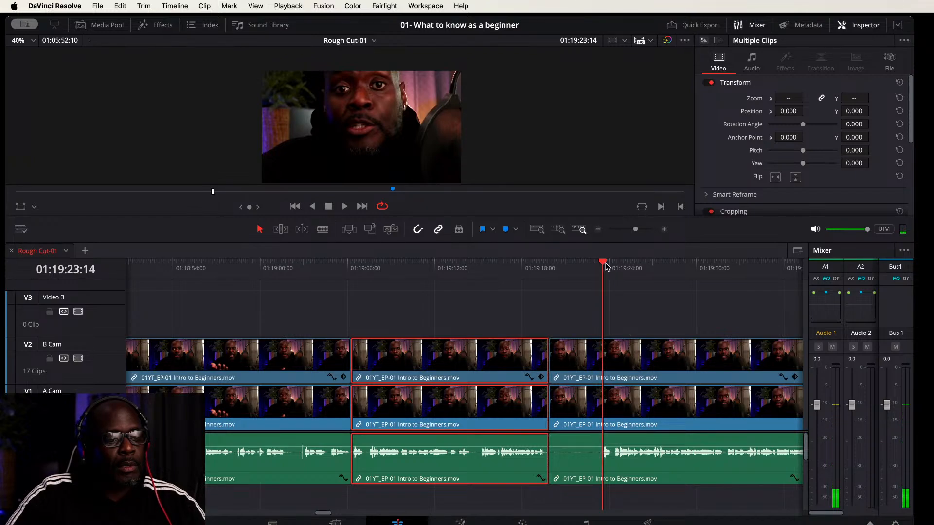
mouse_move(603, 263)
left_mouse_down()
mouse_move(615, 264)
mouse_move(602, 263)
left_mouse_up()
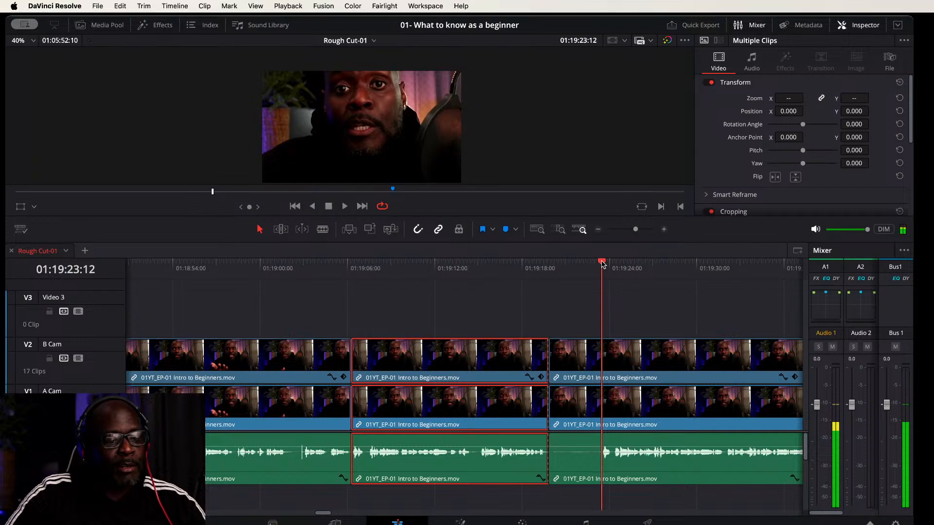
left_click(654, 349)
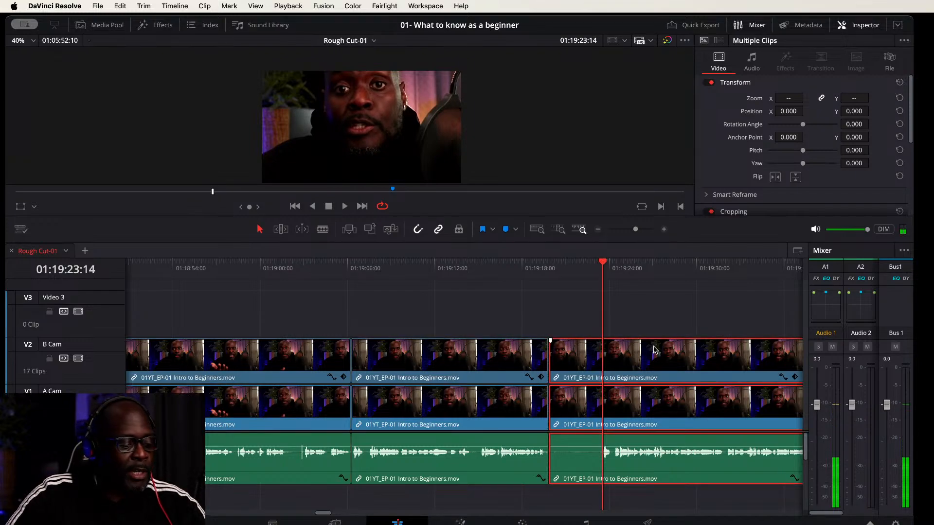
key("super+shift+bracketleft")
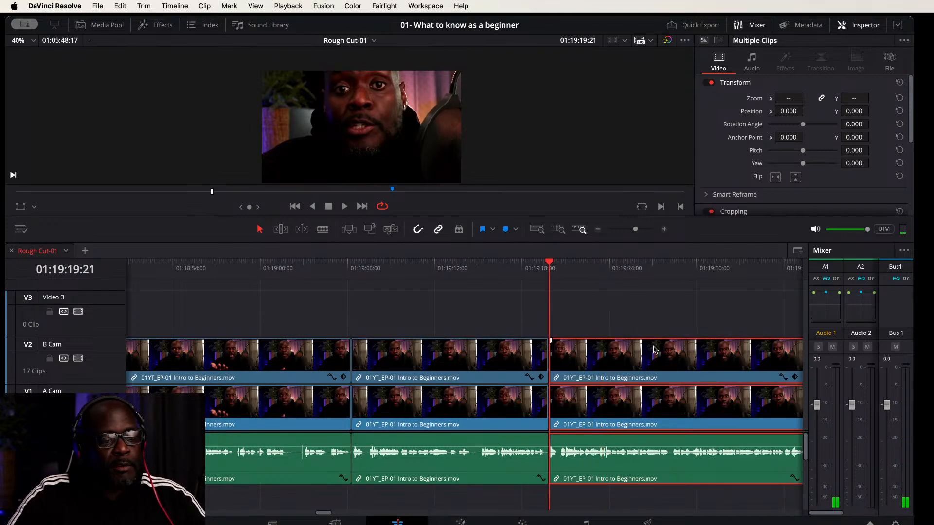
Step: Listen to the end of the phrase around 01:19:58 and split all the clips at 01:19:59:11
scroll(738, 302, "right", 10)
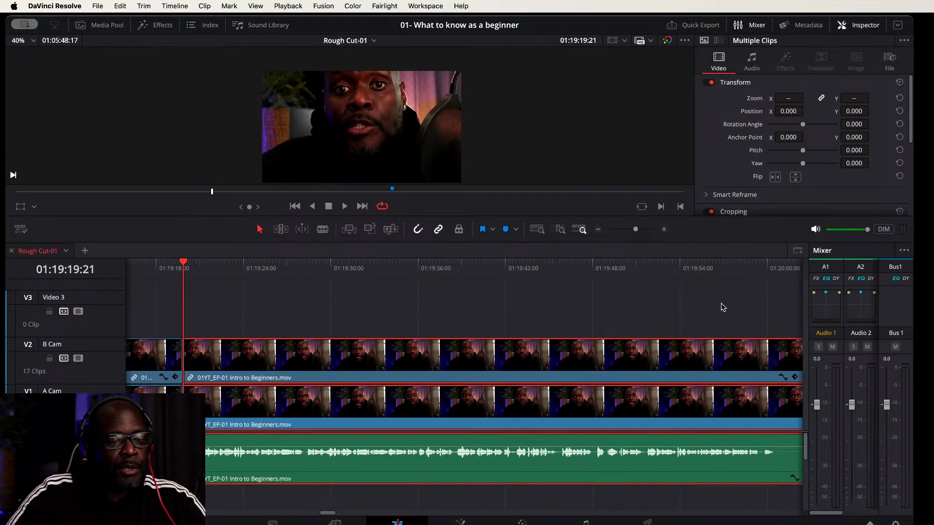
key("t")
scroll(585, 309, "right", 9)
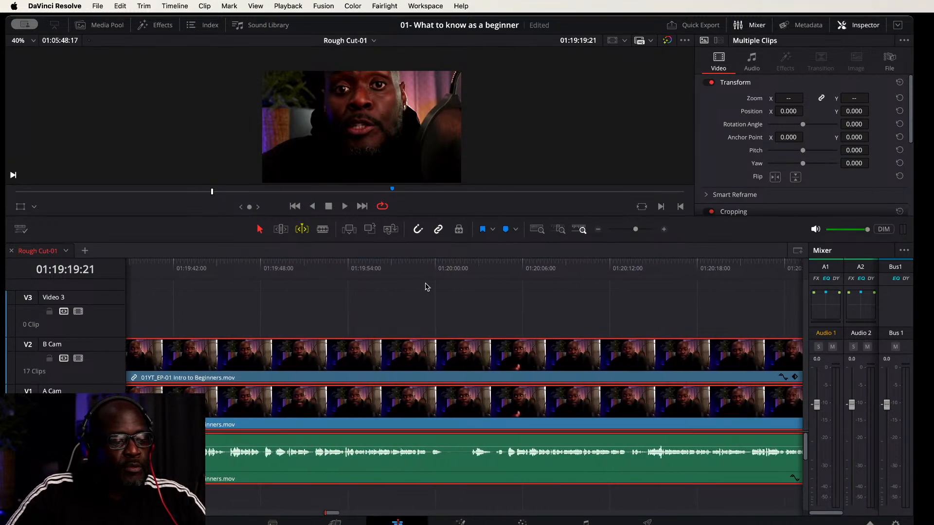
left_click(413, 265)
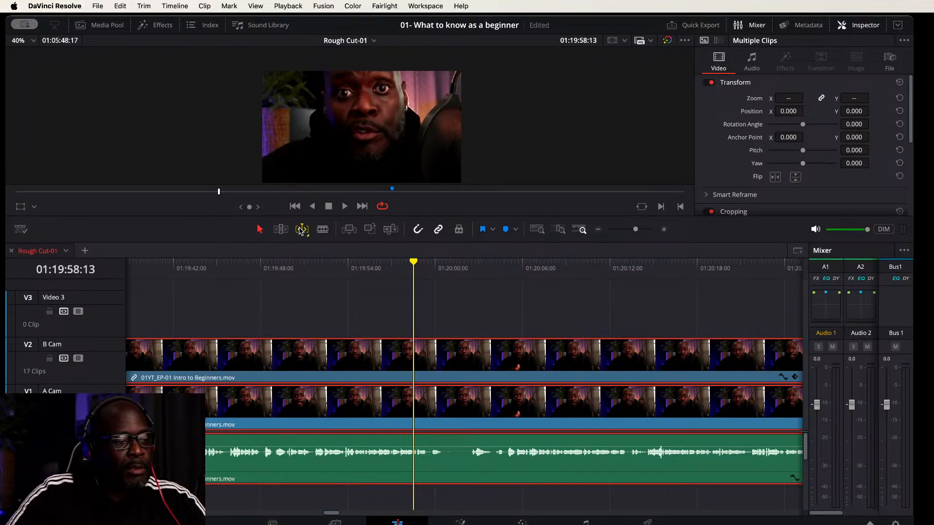
key("a")
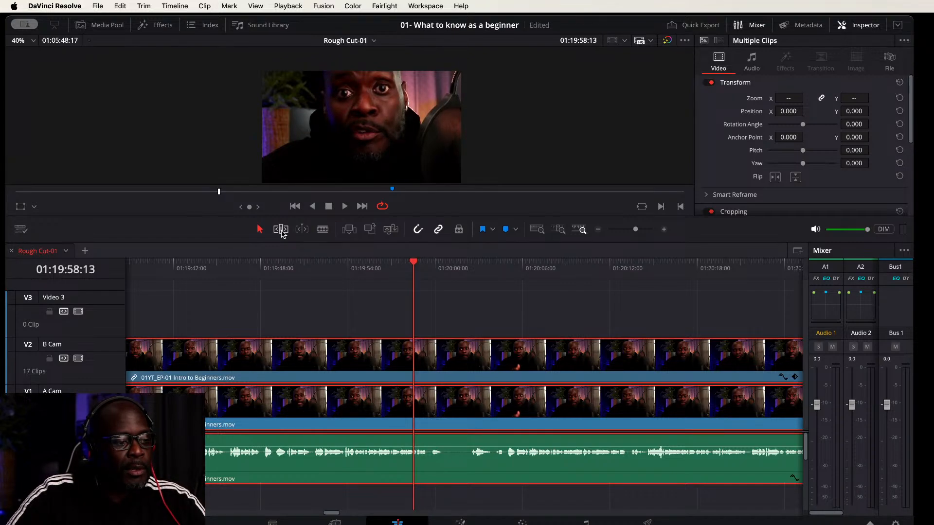
left_click(282, 233)
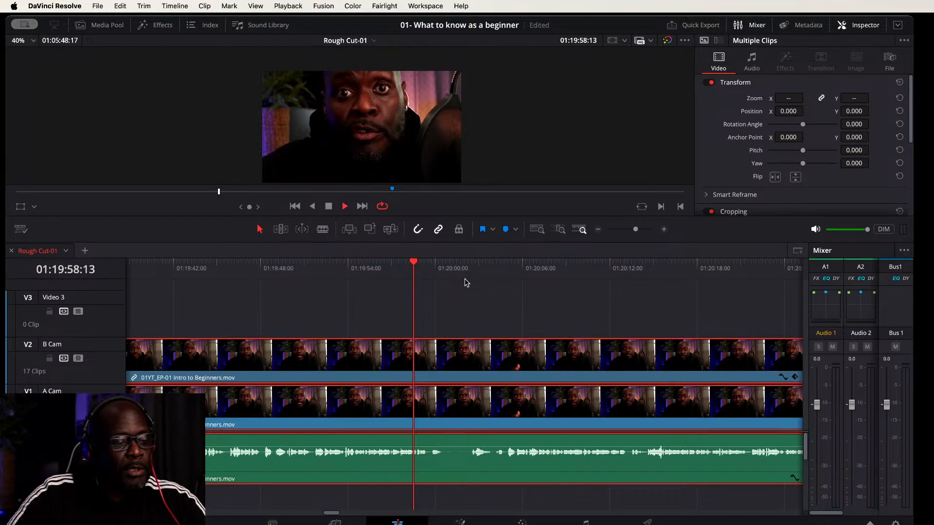
key("space")
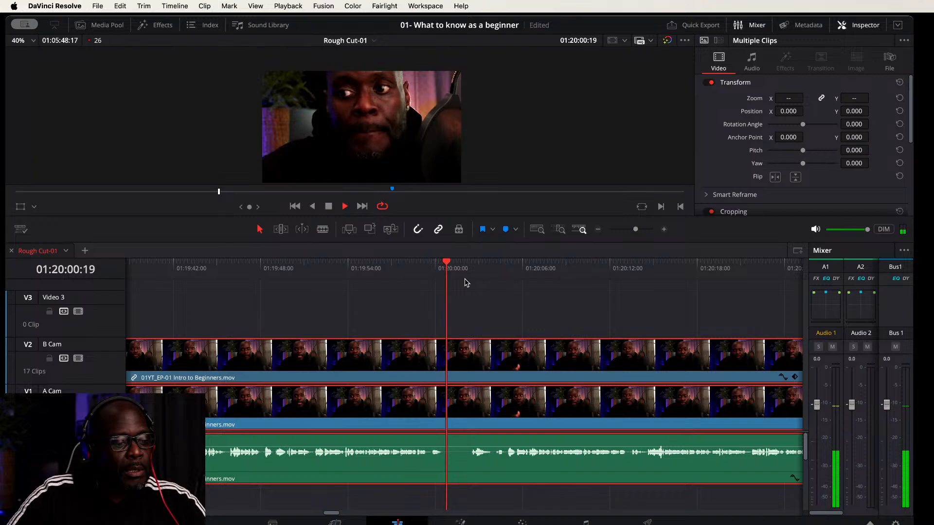
left_click(401, 269)
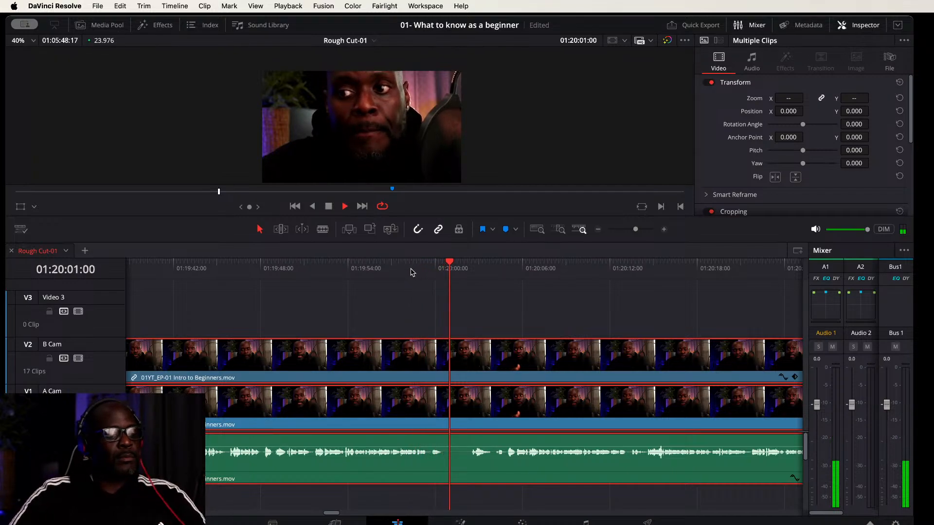
left_click(364, 265)
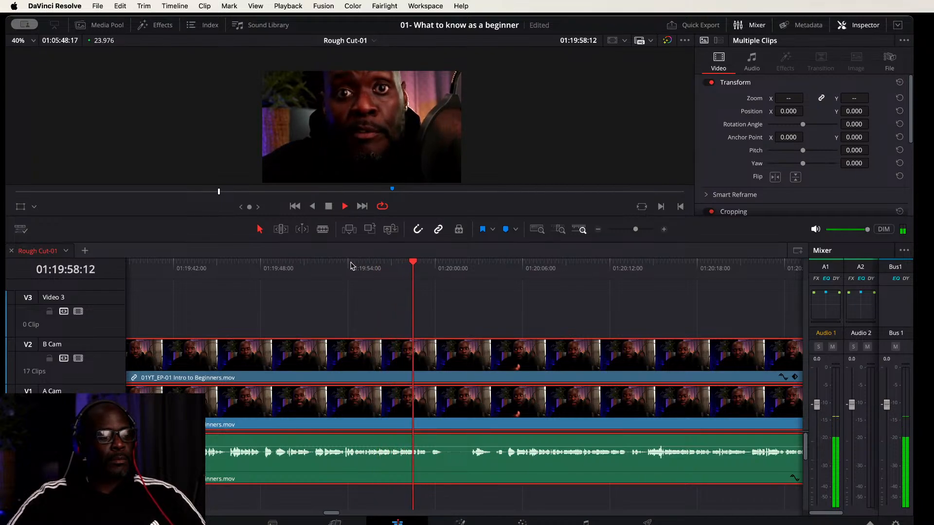
key("space")
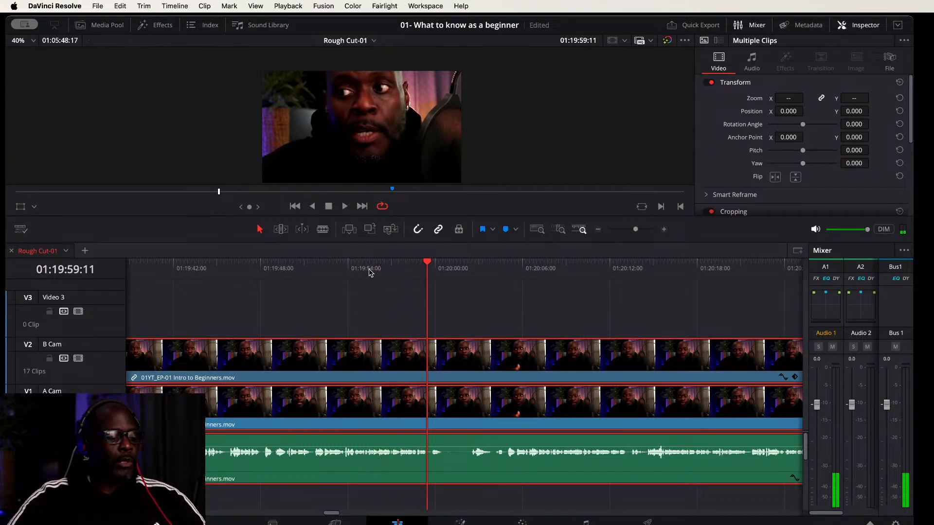
key("super+b")
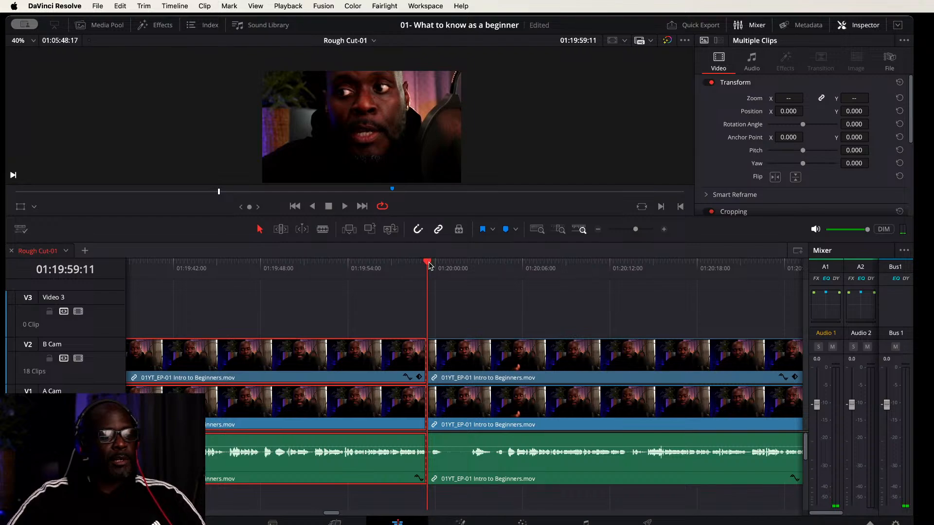
Step: Ripple-trim the start of the linked clips after the 01:19:59:11 cut to 01:20:02:11, where speech resumes, closing the gap
key("space")
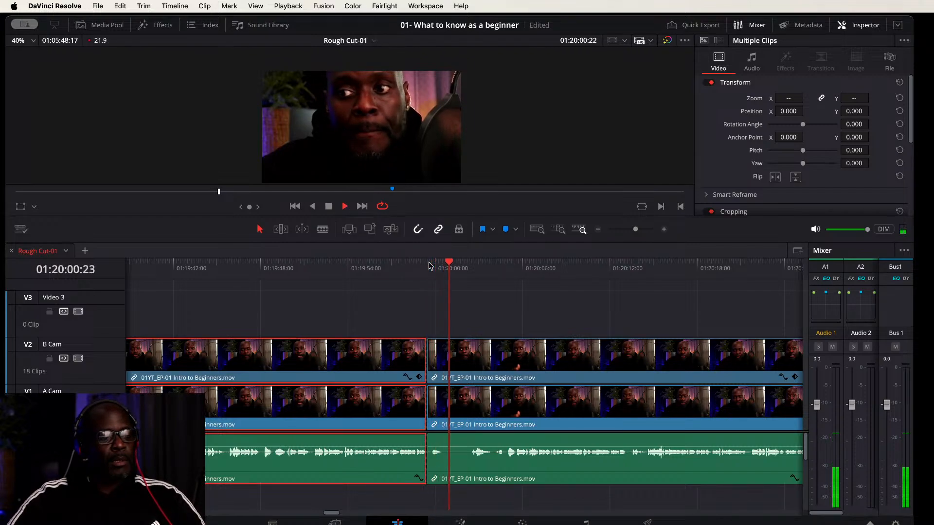
key("space")
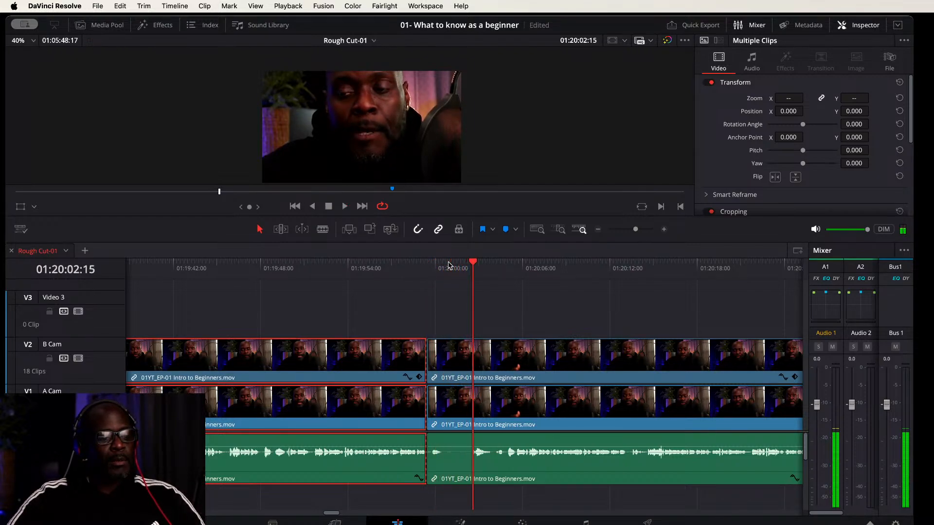
key("Left")
key("Left")
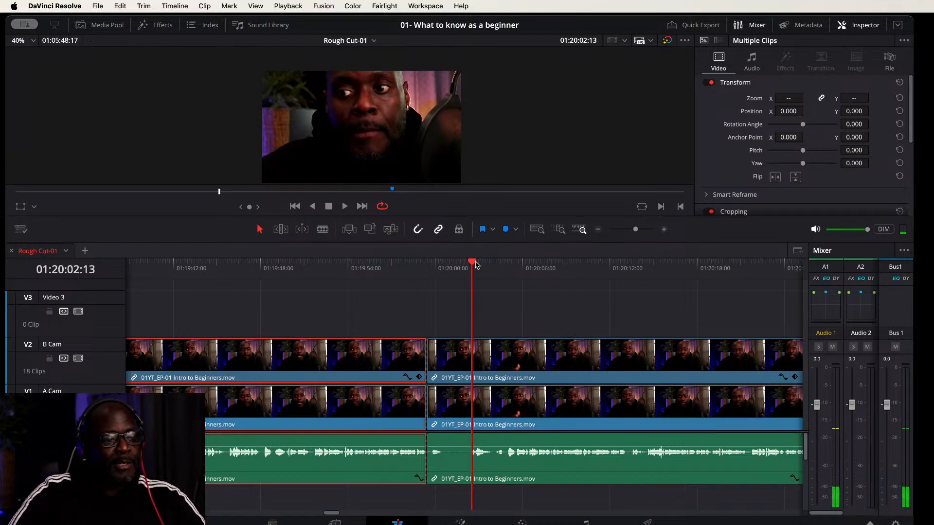
left_click_drag(473, 264, 472, 263)
left_click(557, 355)
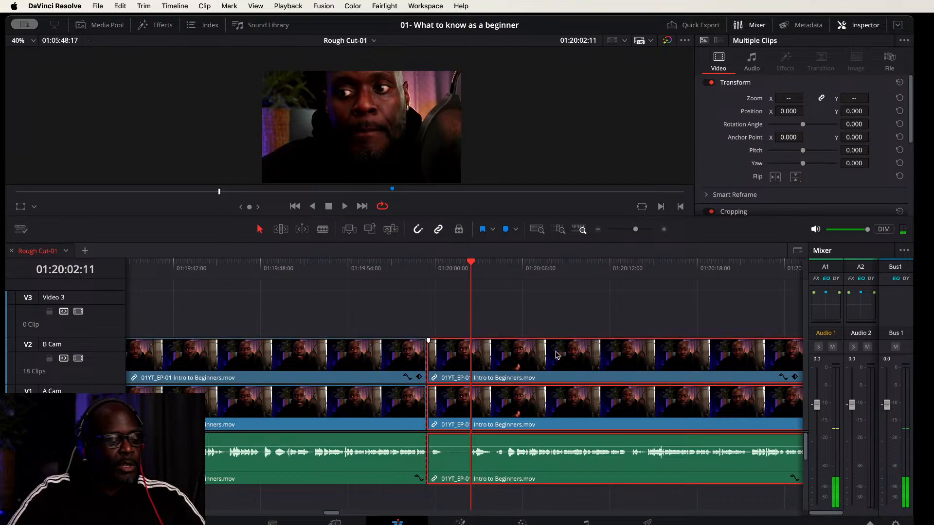
key("Up")
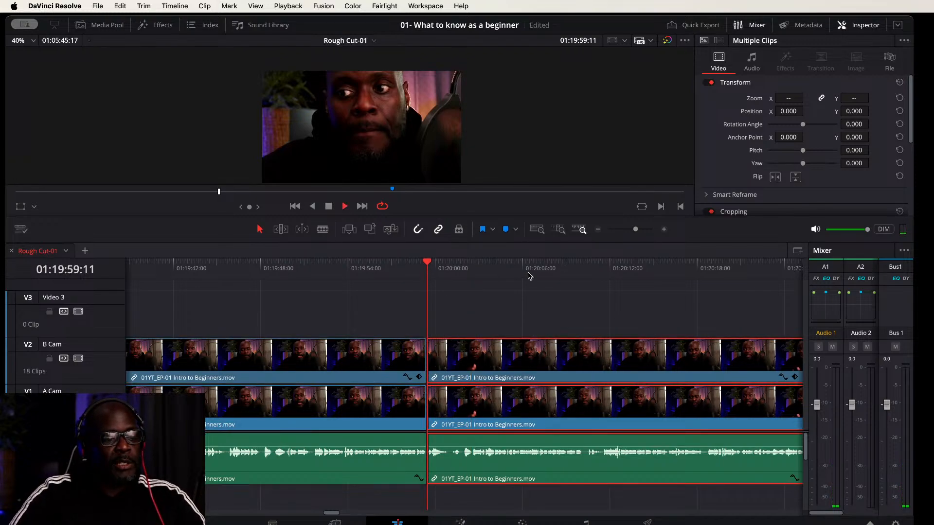
Step: Play back the edit from 01:19:59:11 to 01:20:31:16 and save the project
key("space")
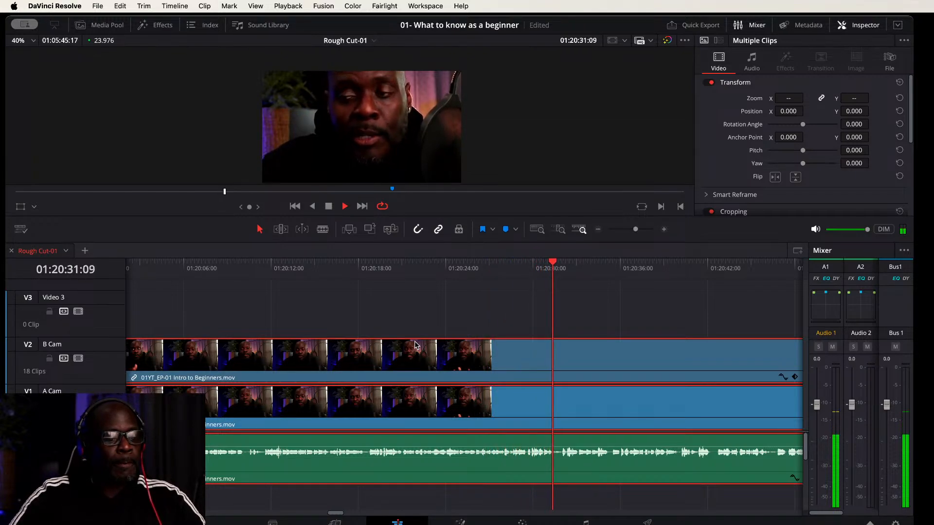
key("space")
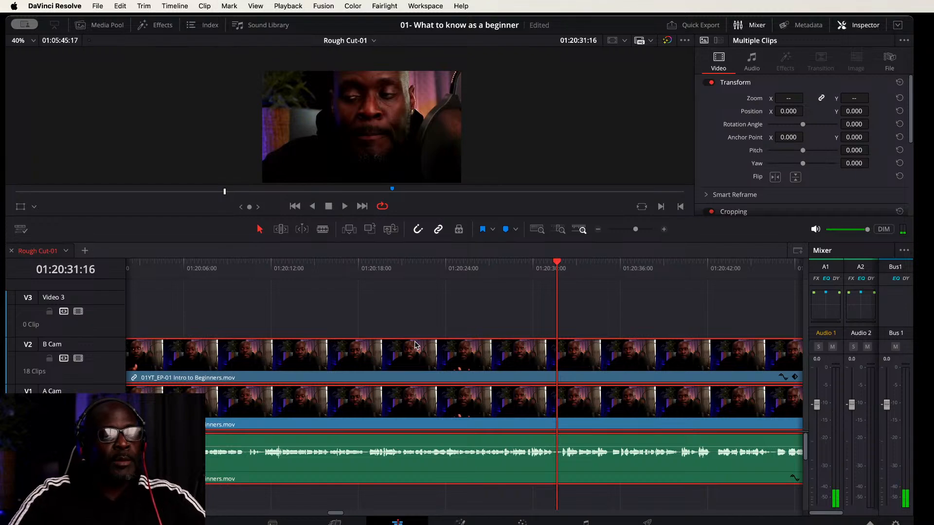
key("super+s")
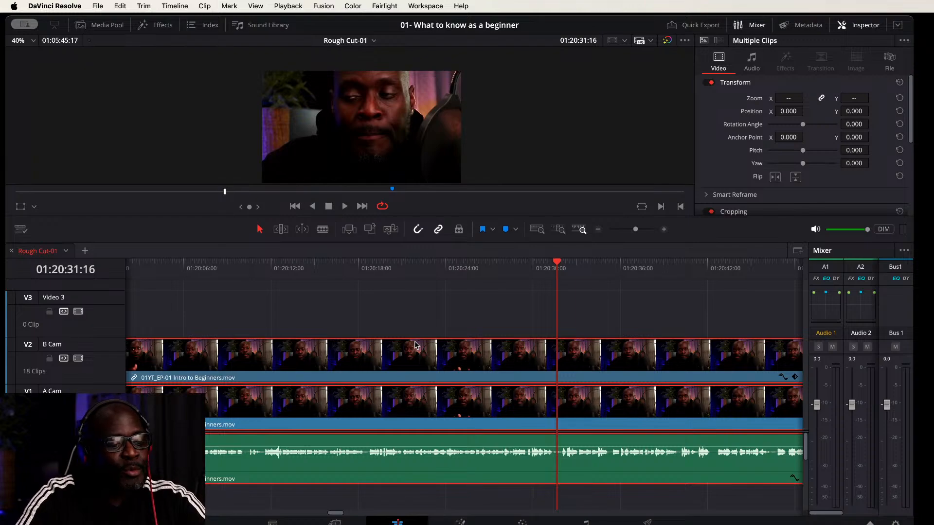
Step: Unlink the A Cam, B Cam and audio clips of the last section after the 01:19:59:11 cut
left_click(320, 291)
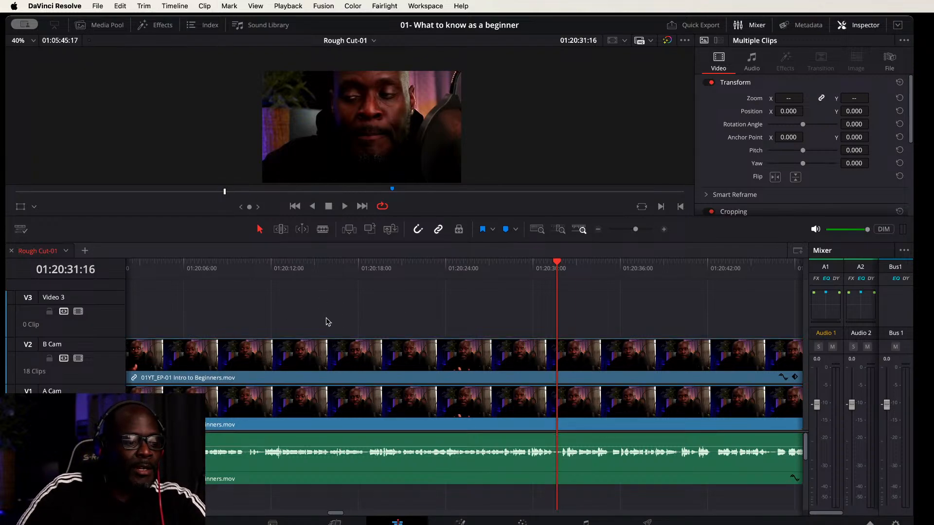
left_click(338, 352)
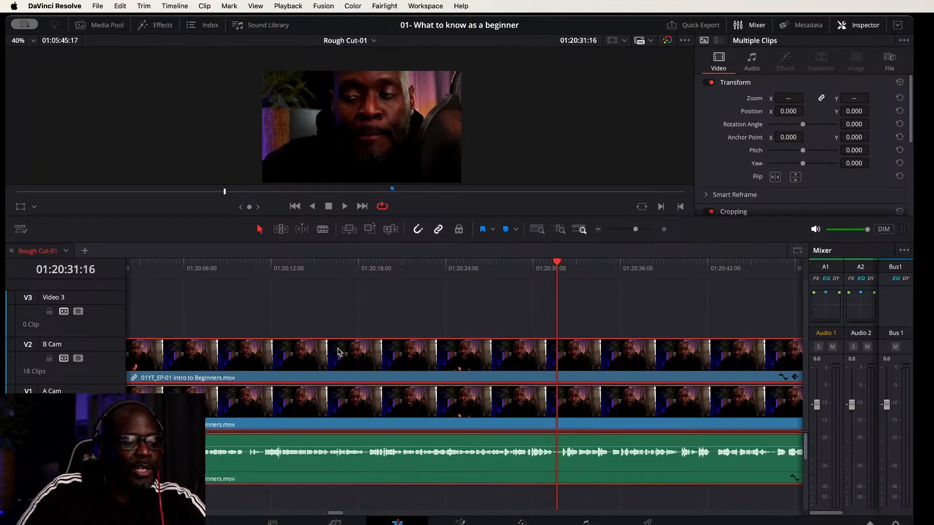
right_click(338, 352)
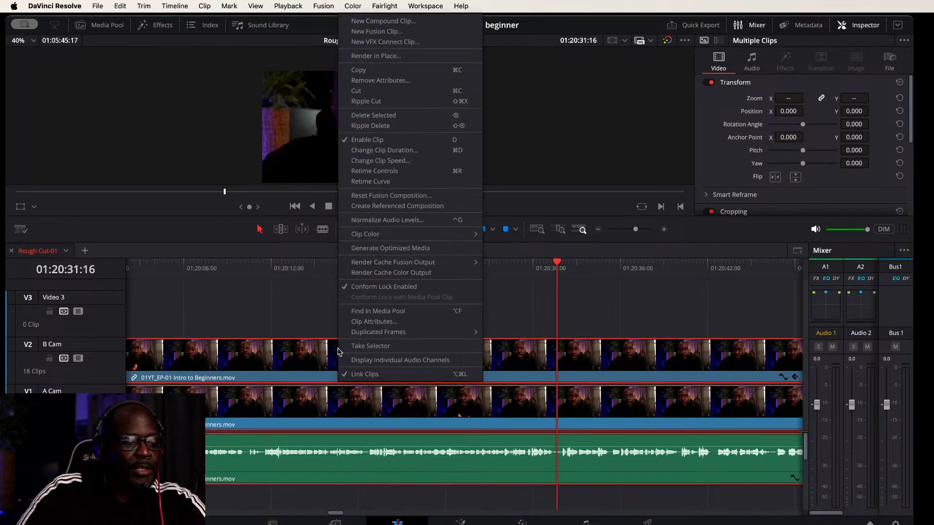
left_click(354, 373)
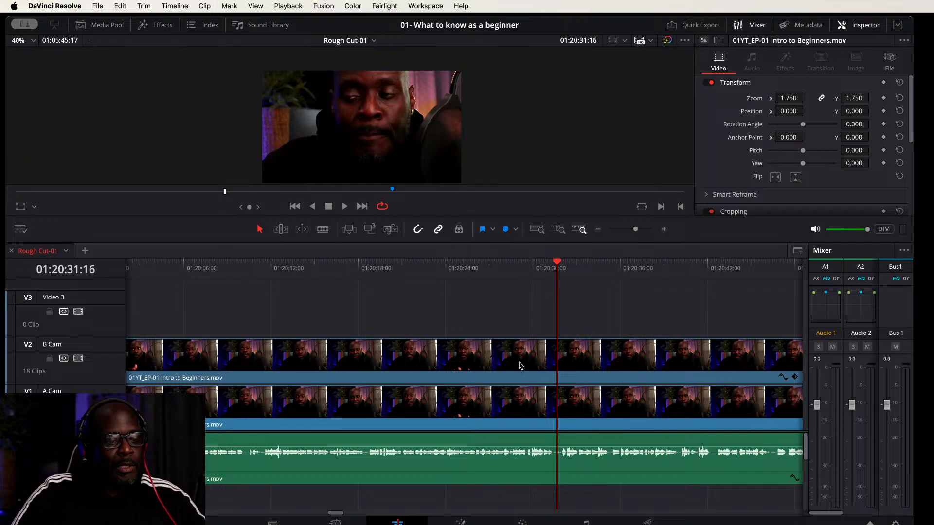
Step: Fit the whole timeline in view and disable only the last B Cam clip so the A Cam shot shows
left_click(520, 365)
key("shift+z")
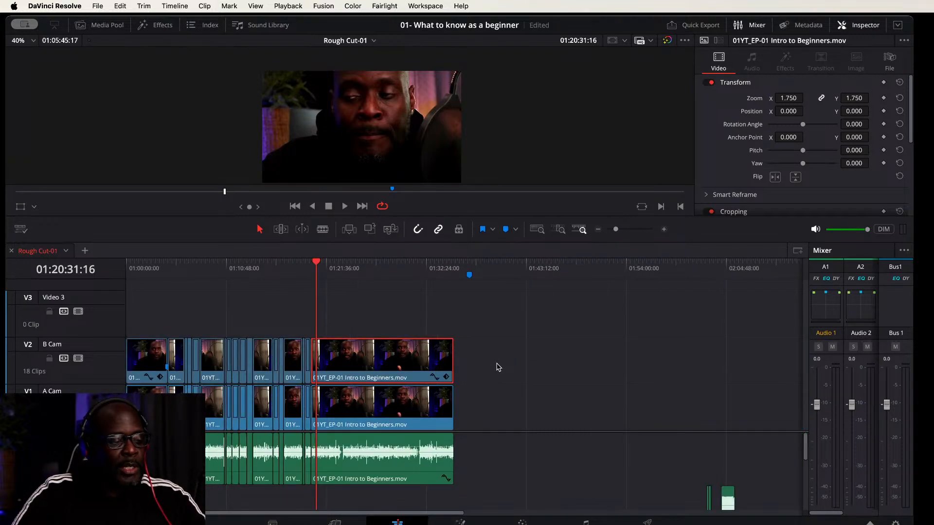
key("d")
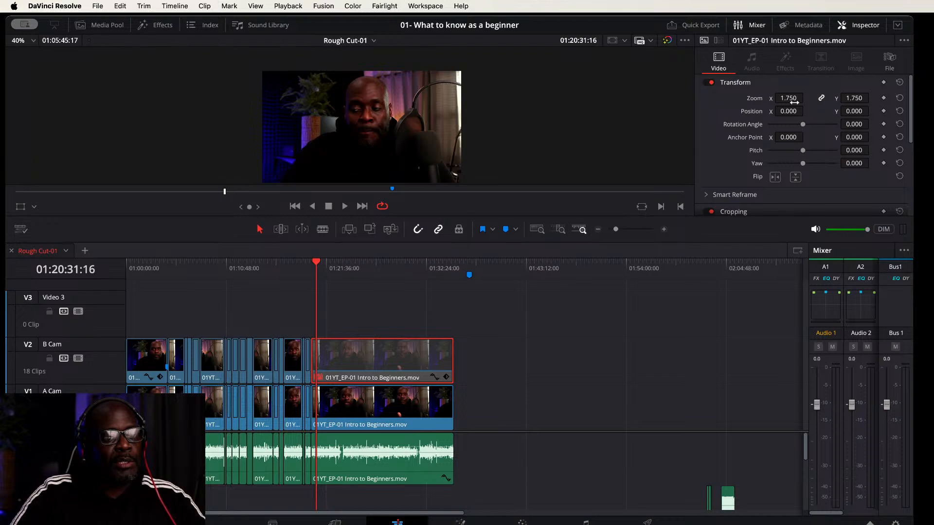
Step: Duplicate the disabled last B Cam clip onto Video 3 and set the copy's zoom to 0.730
left_click(521, 308)
left_click(410, 356)
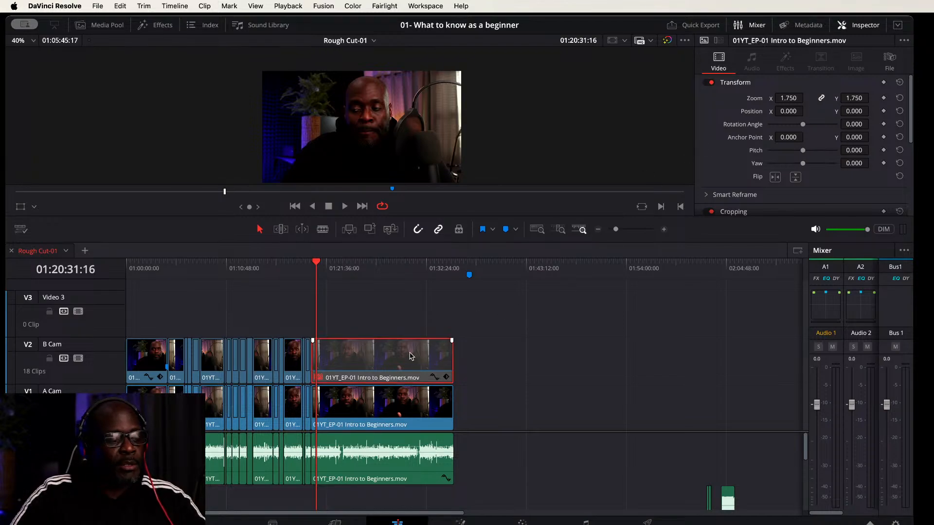
left_click_drag(412, 352, 406, 311)
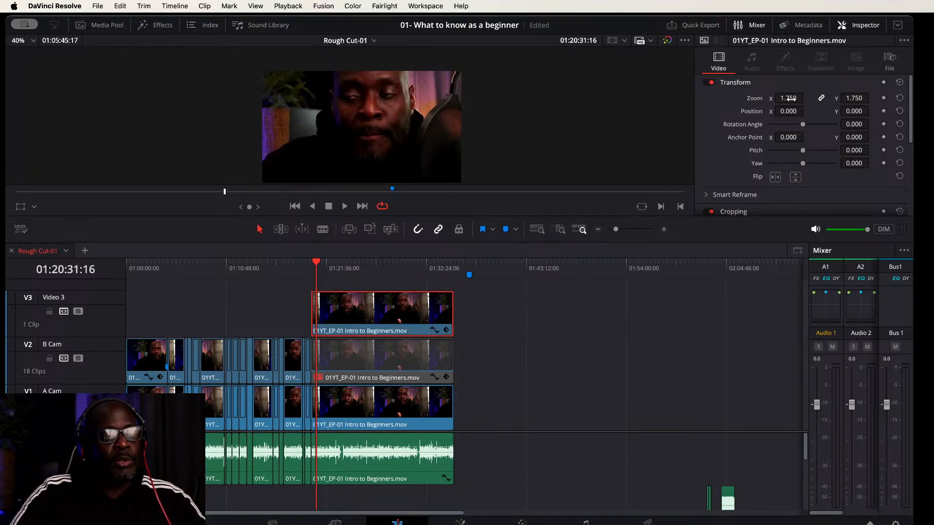
left_click_drag(788, 99, 748, 98)
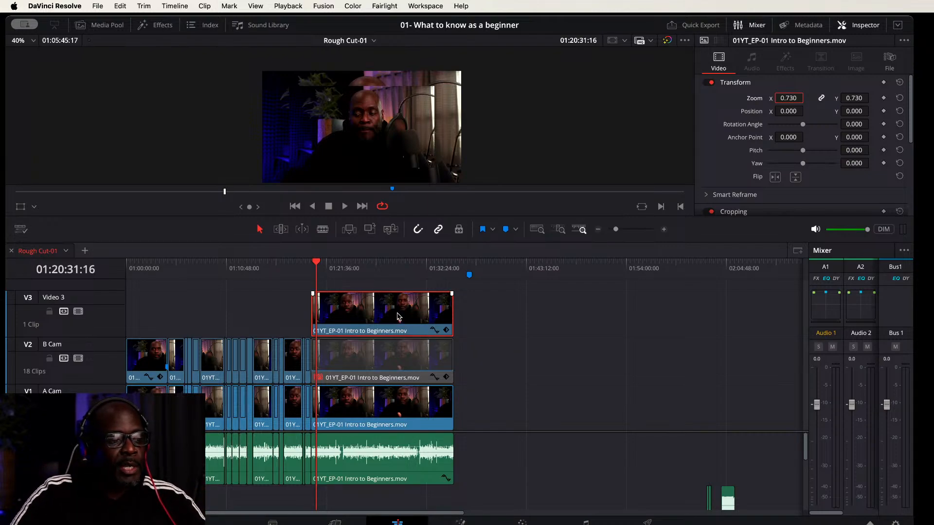
Step: Move the trial copy from Video 3 to the empty area after the B Cam clips and delete it
left_click_drag(397, 317, 616, 329)
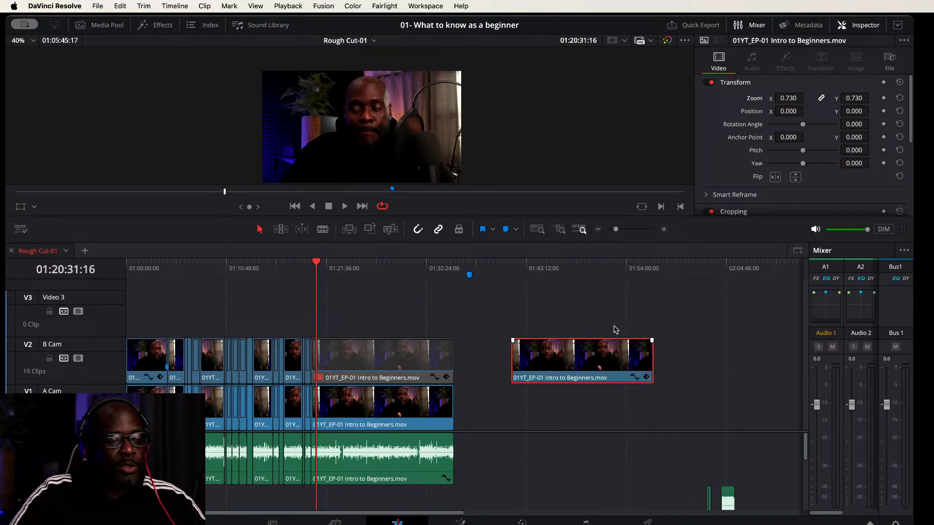
left_click(664, 268)
key("BackSpace")
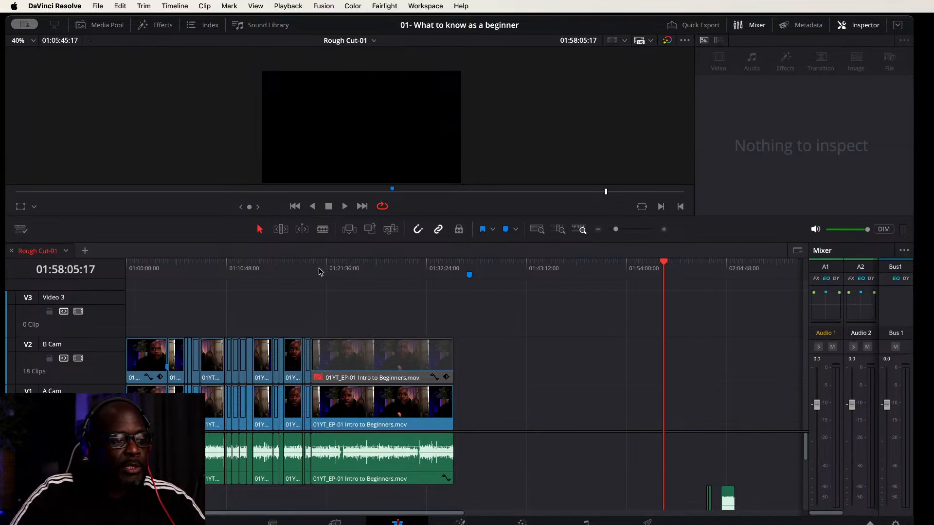
Step: Split the B Cam, A Cam and audio clips of the last section at 01:23:01:02, where the speech pauses
left_click_drag(322, 268, 312, 268)
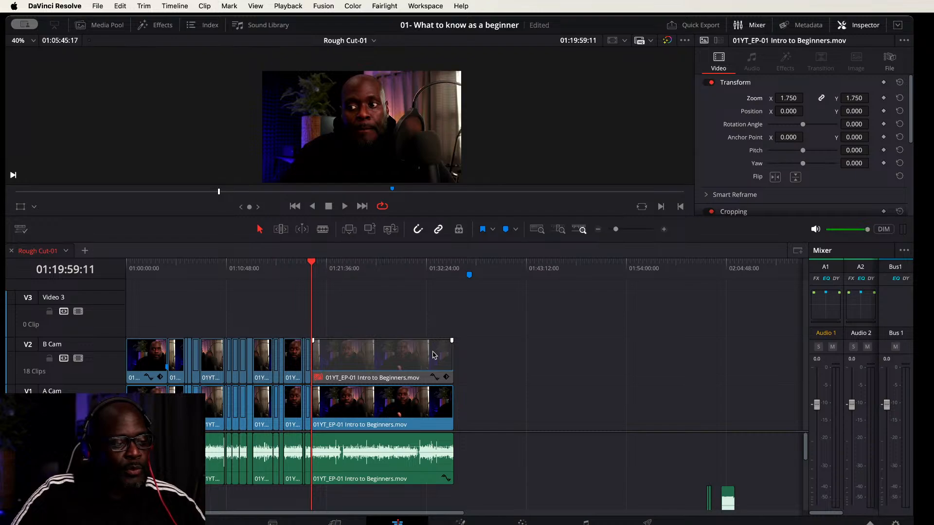
key("super+equal")
key("super+equal")
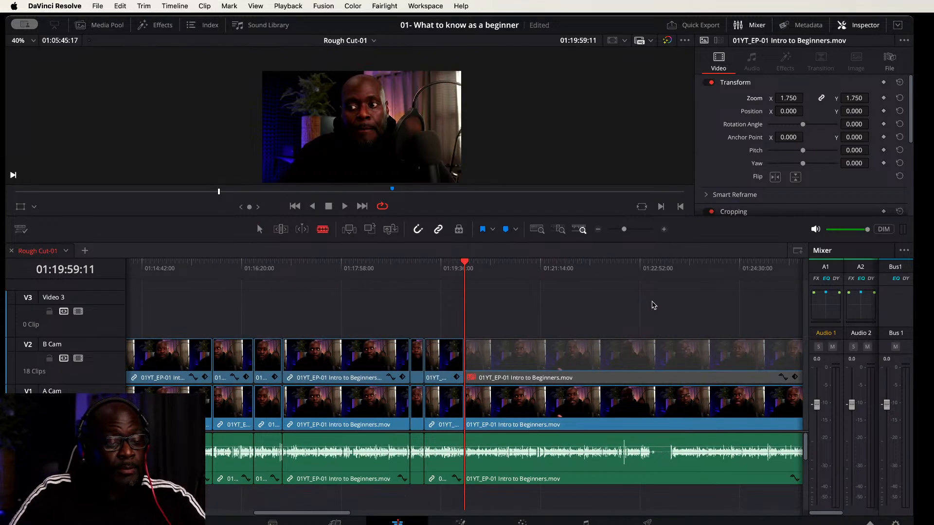
scroll(748, 304, "right", 5)
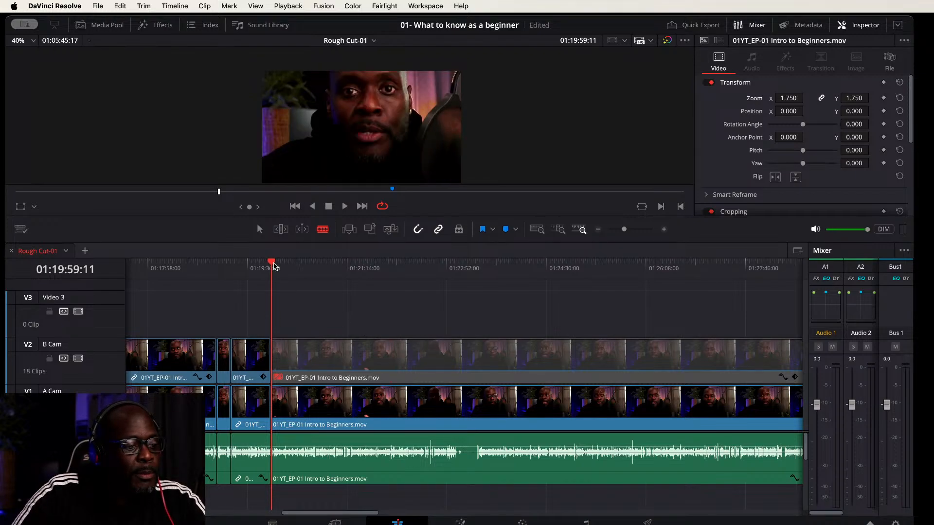
left_click(285, 263)
left_click_drag(285, 266, 414, 268)
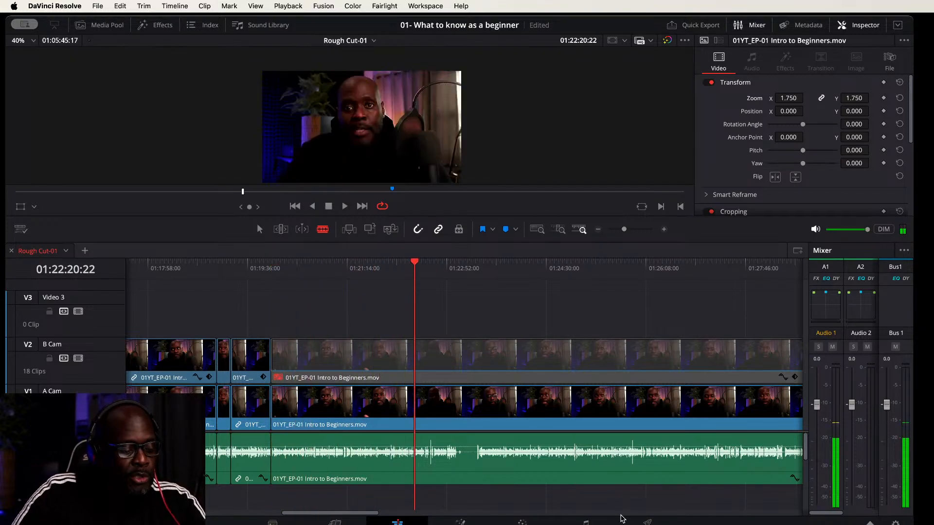
scroll(545, 483, "up", 8)
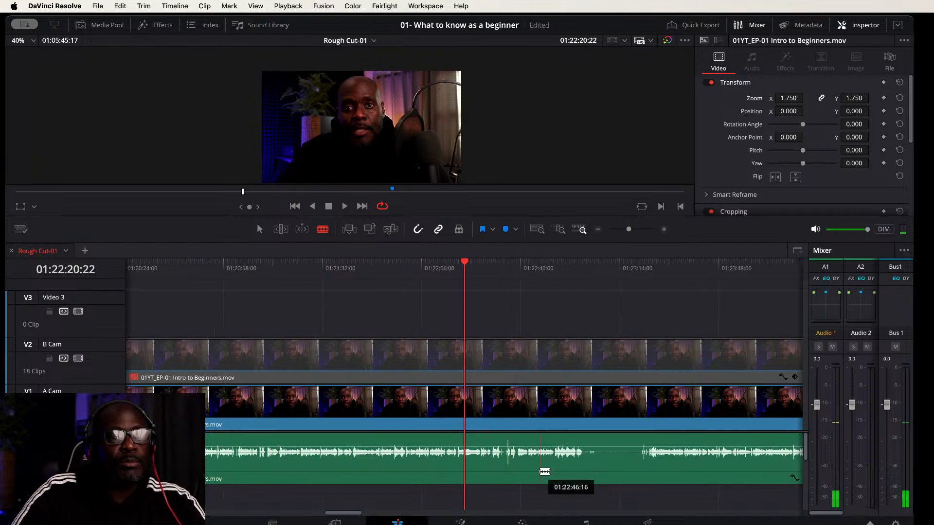
scroll(545, 475, "up", 2)
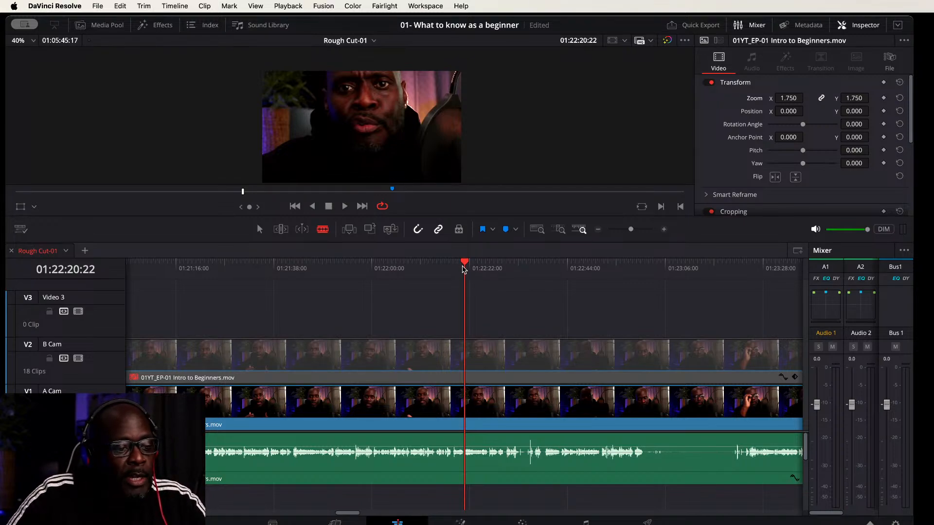
left_click_drag(464, 264, 619, 269)
key("space")
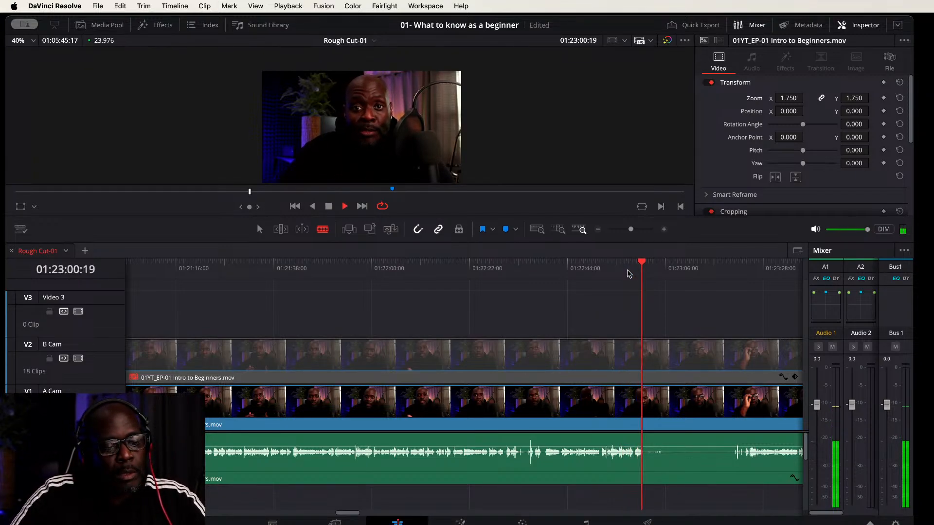
key("space")
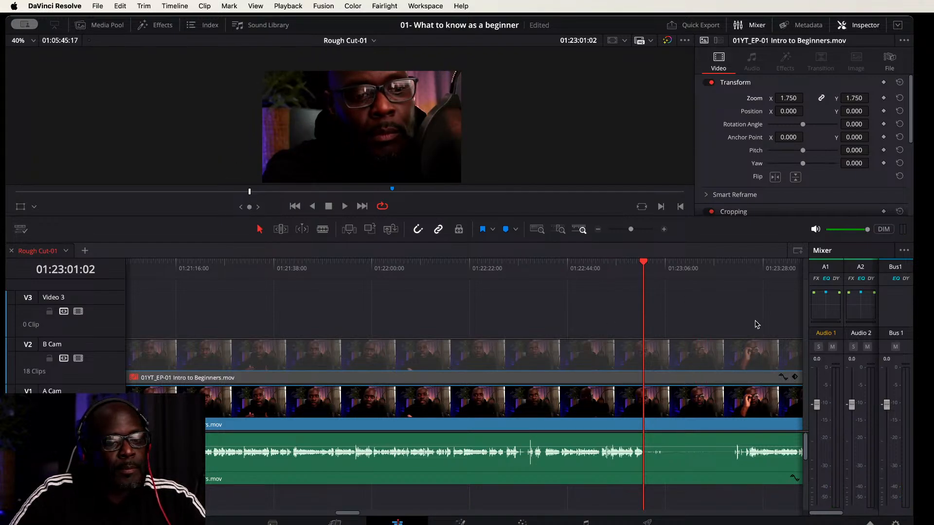
left_click_drag(752, 314, 655, 502)
key("super+b")
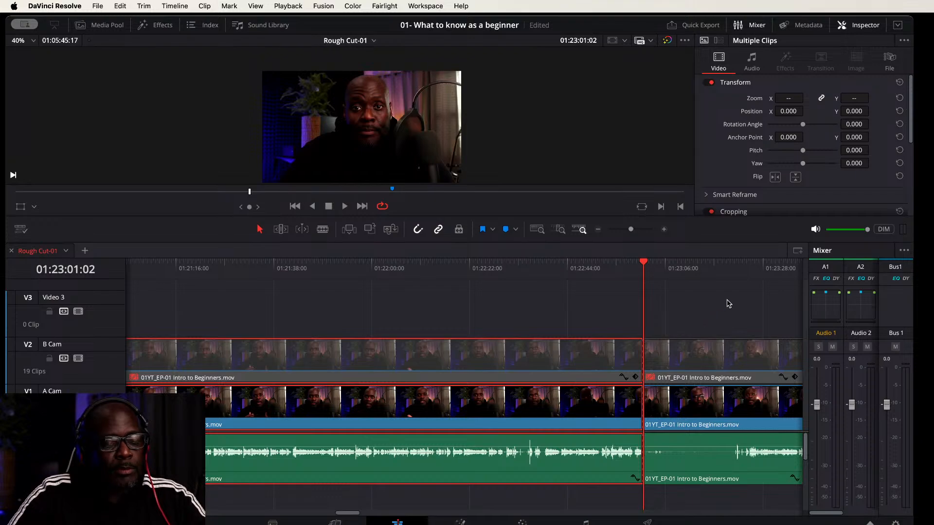
Step: Ripple-trim the start of the clips after the 01:23:01:02 cut to 01:23:24:03, removing the pause on all three tracks
scroll(562, 307, "right", 10)
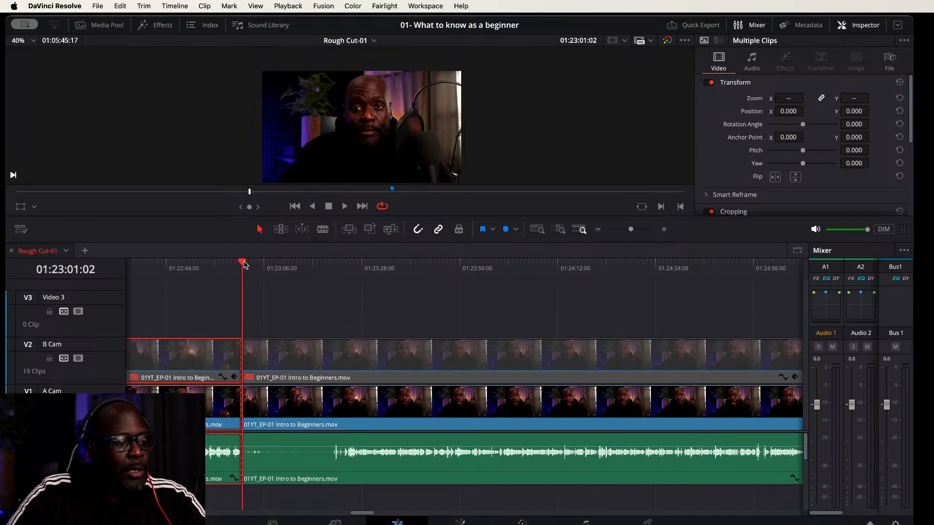
left_click_drag(244, 265, 344, 264)
left_click_drag(482, 311, 394, 502)
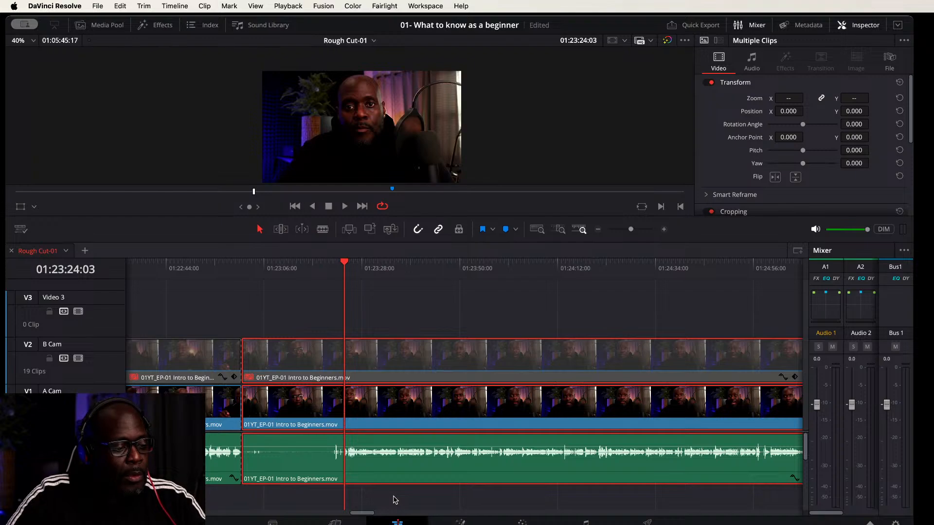
key("super+shift+bracketleft")
right_click(452, 361)
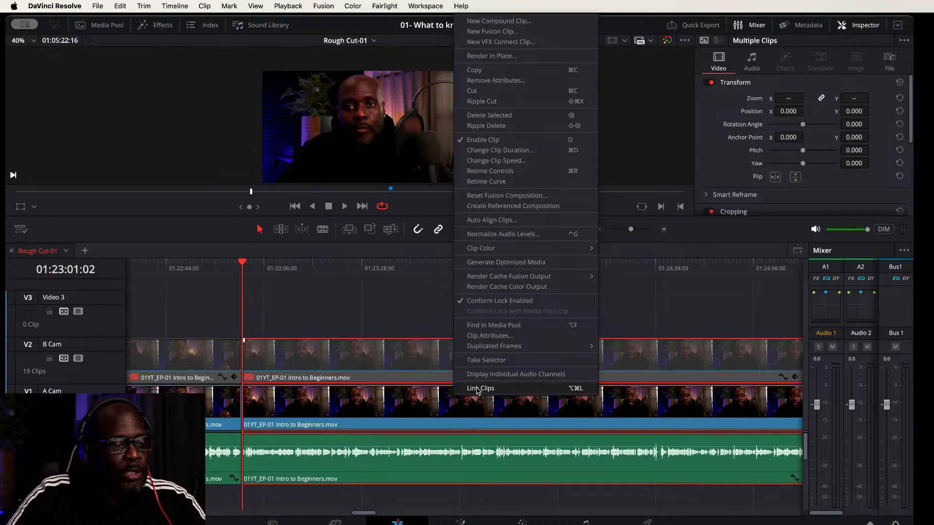
left_click(398, 315)
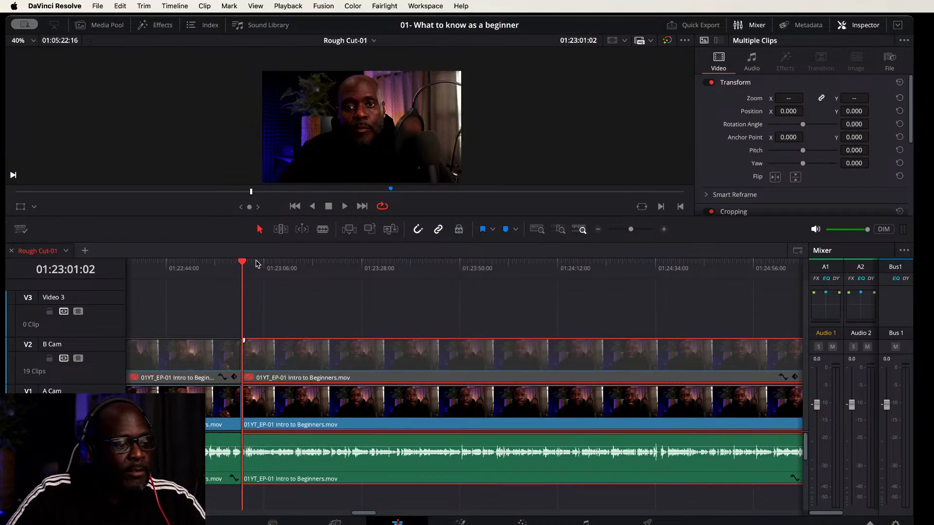
Step: Find the next long pause in the last section and split the B Cam, A Cam and audio clips at 01:30:57:22
left_click_drag(257, 264, 641, 297)
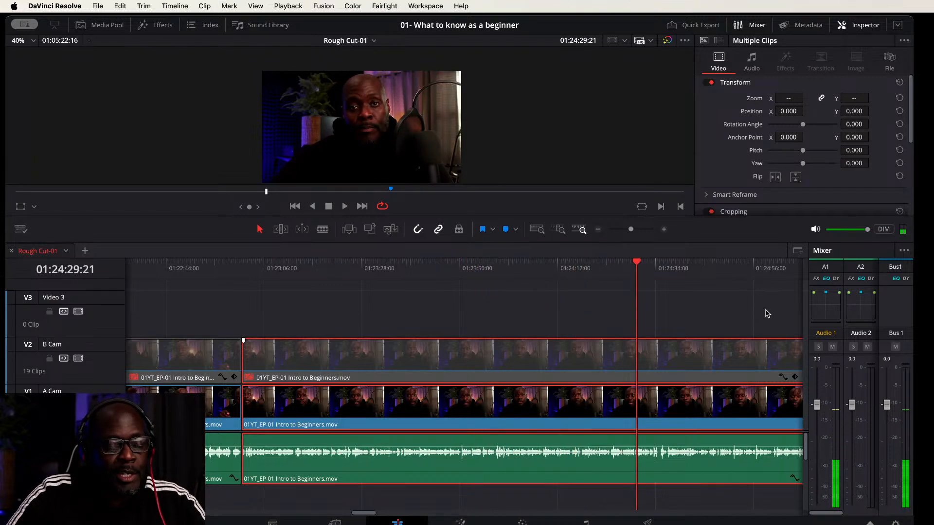
scroll(768, 314, "right", 10)
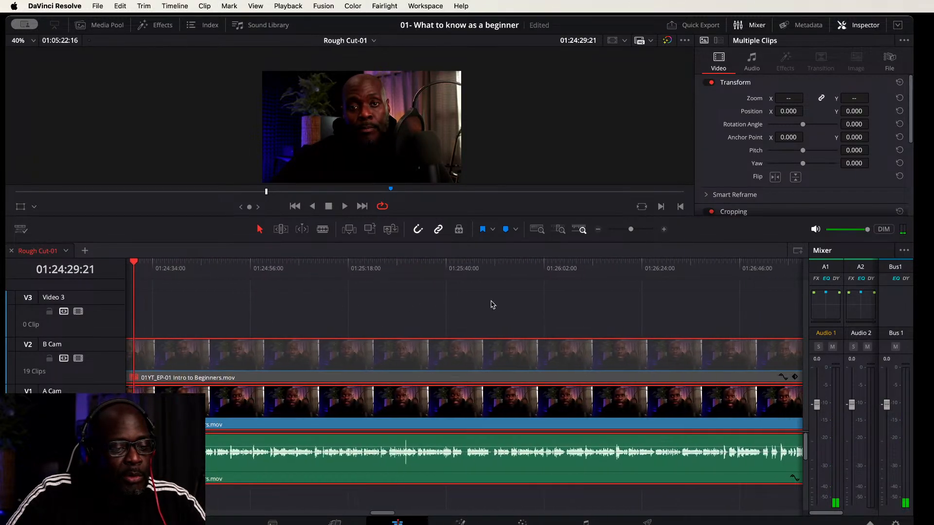
scroll(729, 311, "right", 8)
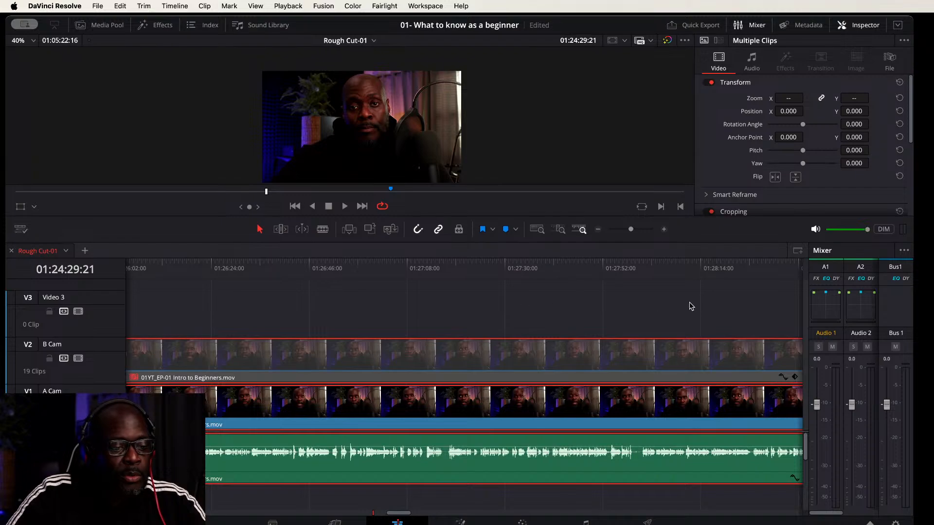
scroll(691, 306, "right", 8)
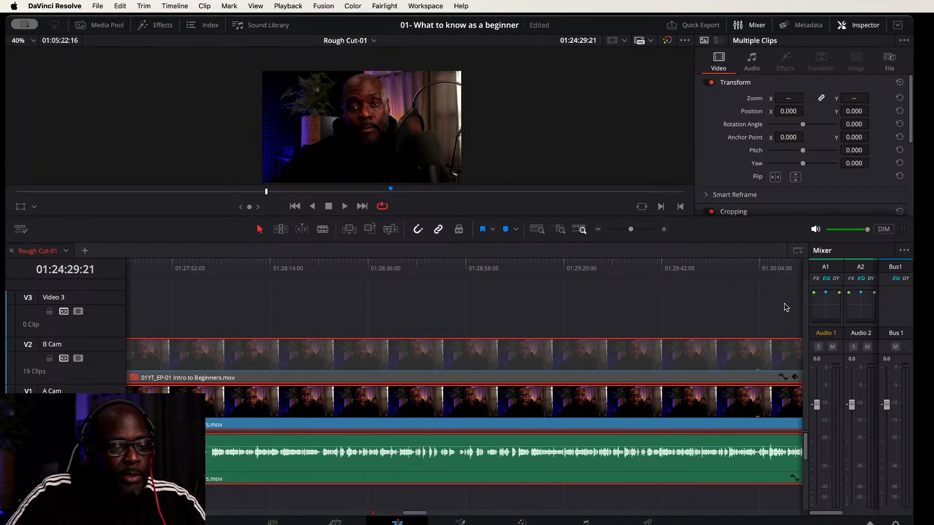
scroll(785, 308, "right", 8)
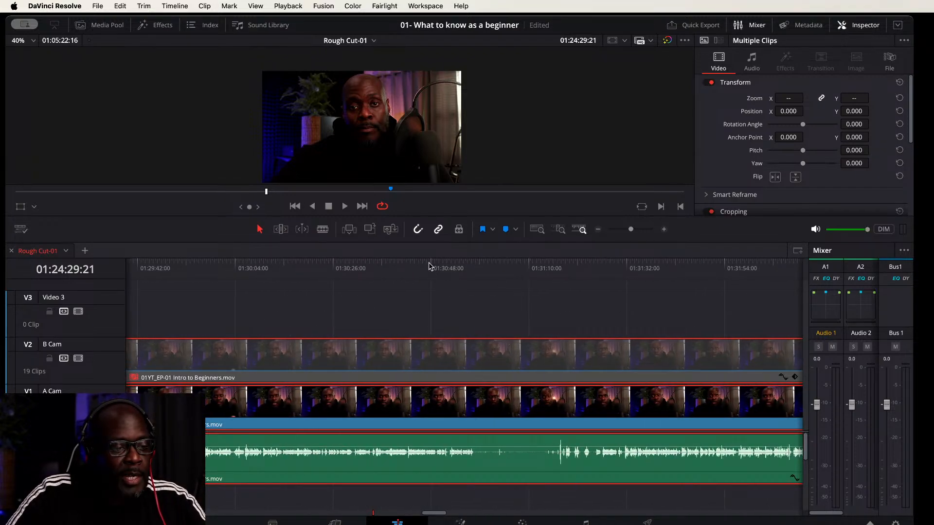
left_click(456, 266)
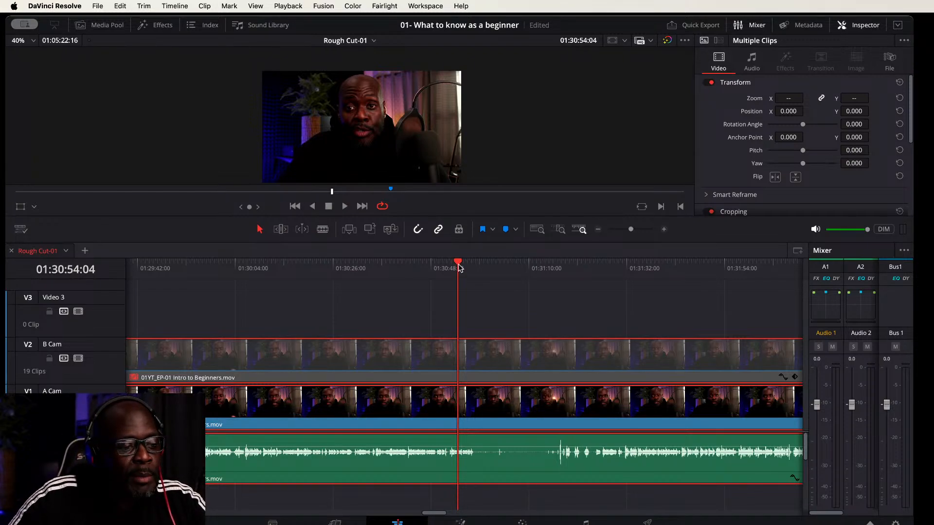
key("space")
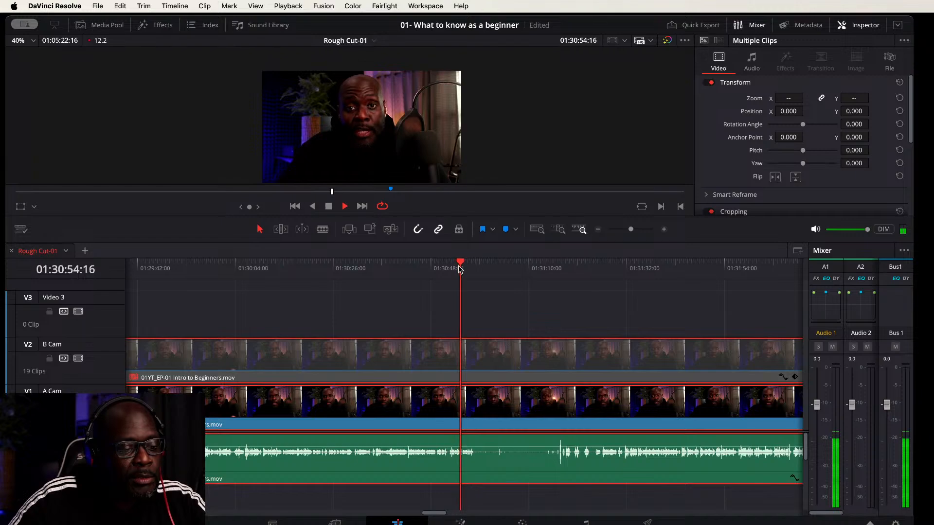
left_click(494, 314)
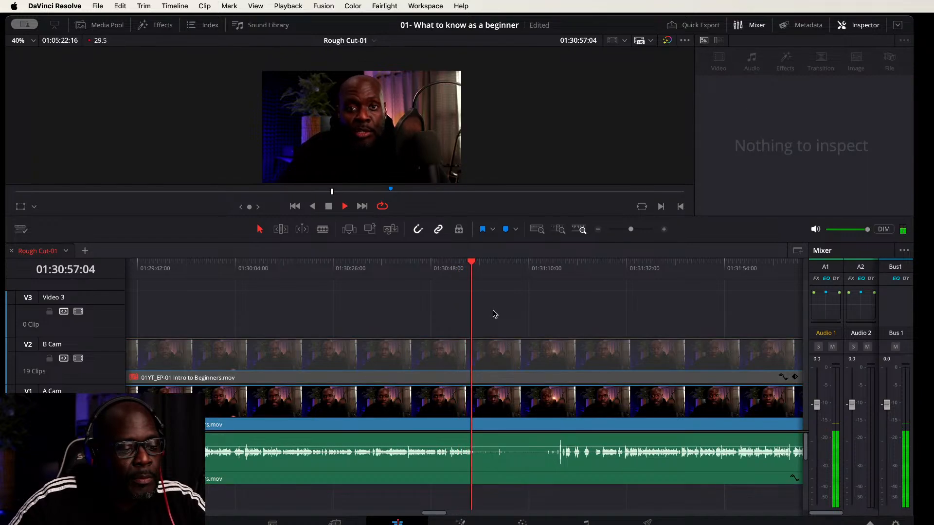
key("space")
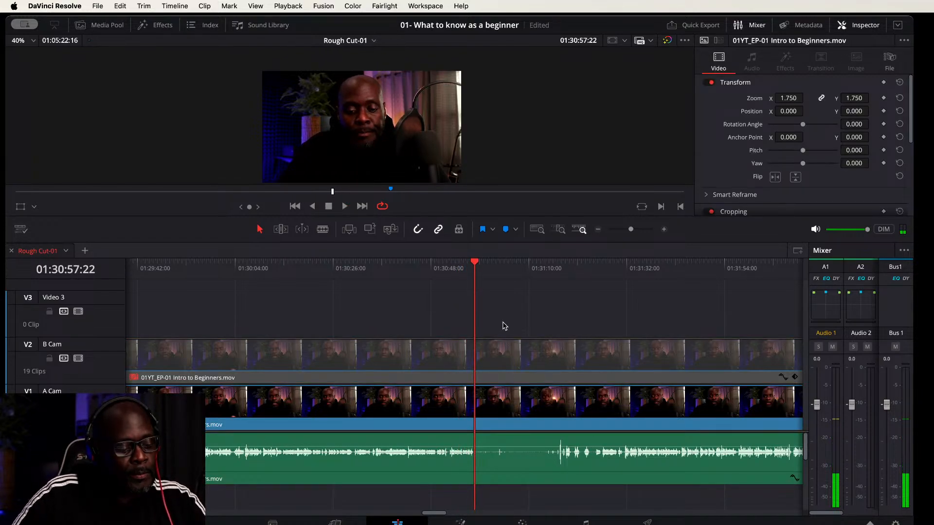
left_click_drag(558, 310, 500, 467)
key("super+b")
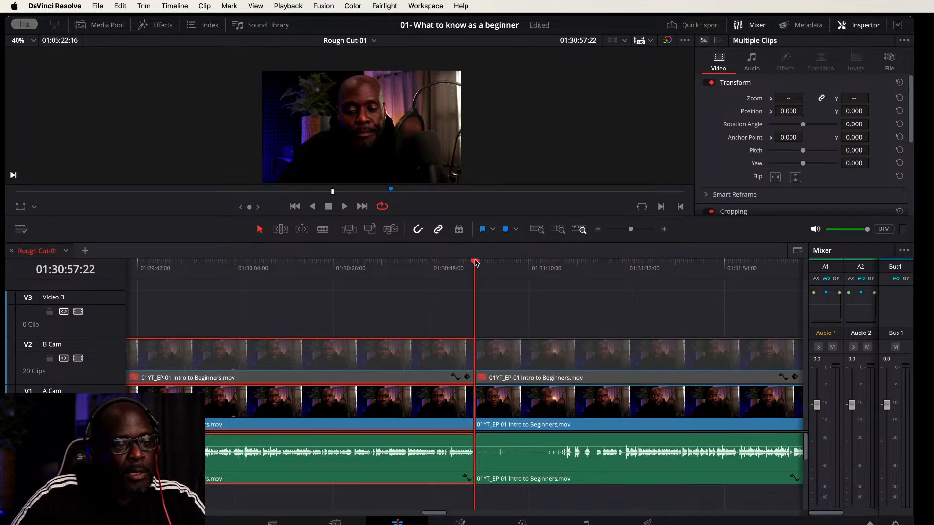
Step: Ripple-trim the start of the three clips after the 01:30:57:22 cut to 01:31:17:19, where the speech resumes
left_click_drag(476, 262, 546, 263)
key("space")
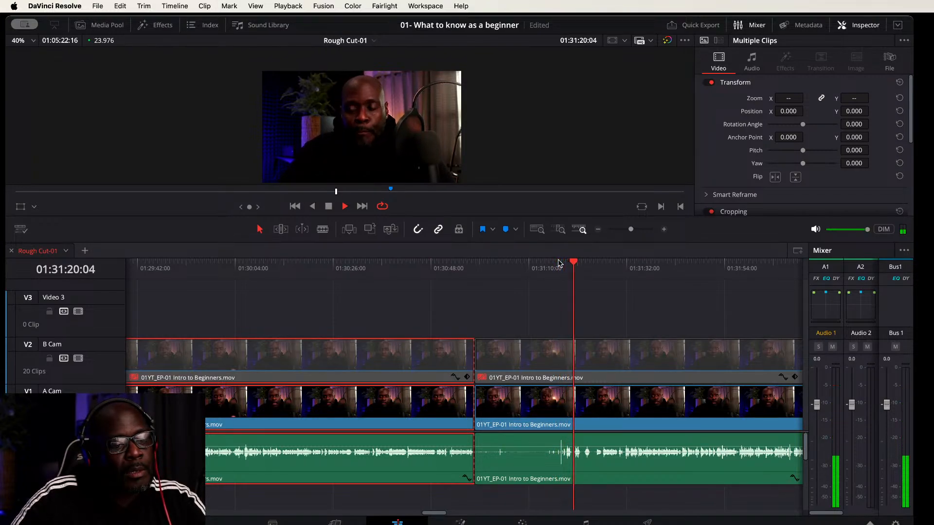
left_click(558, 263)
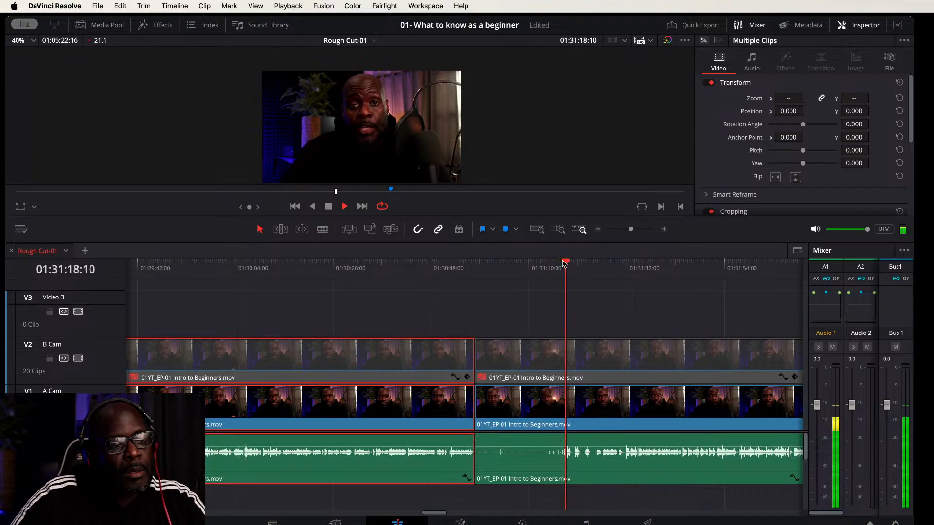
left_click(563, 263)
key("space")
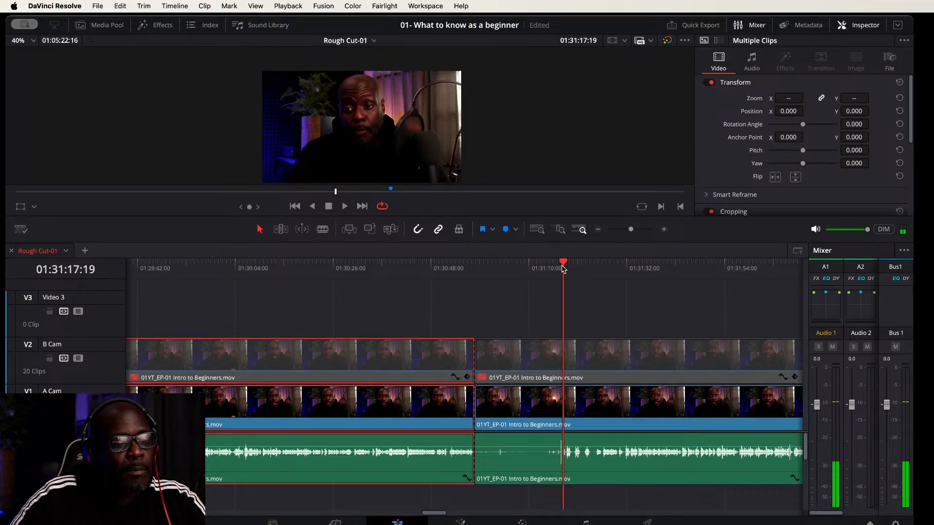
left_click_drag(534, 319, 514, 477)
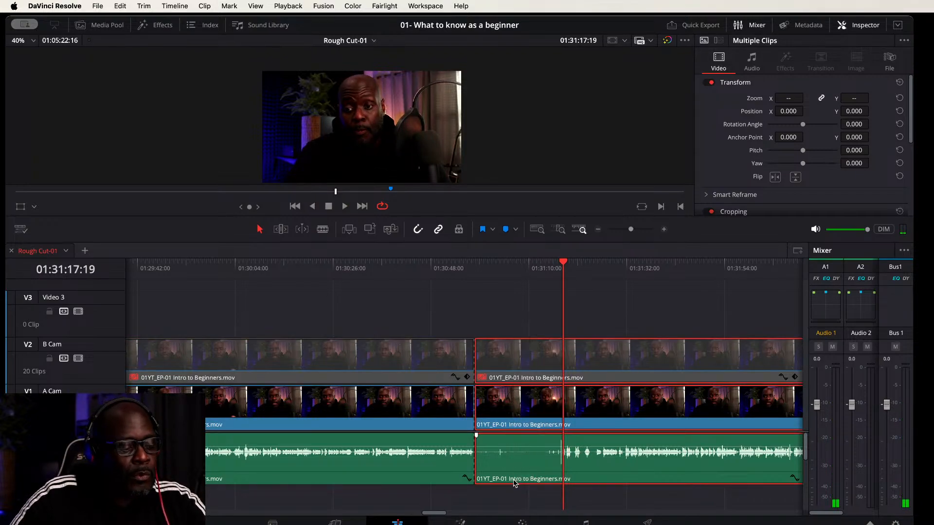
key("shift+super+bracketleft")
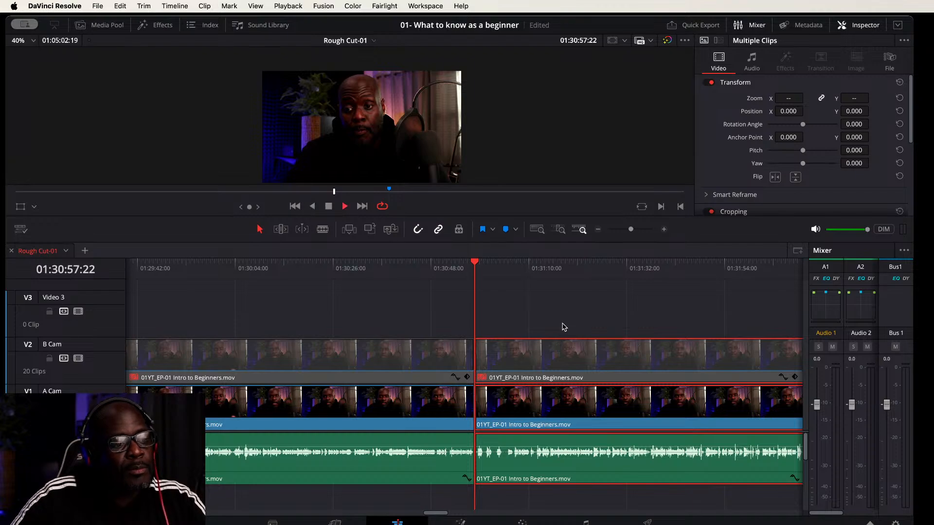
Step: Find the next long pause in the last section and split the B Cam, A Cam and audio clips at 01:32:40:03
key("space")
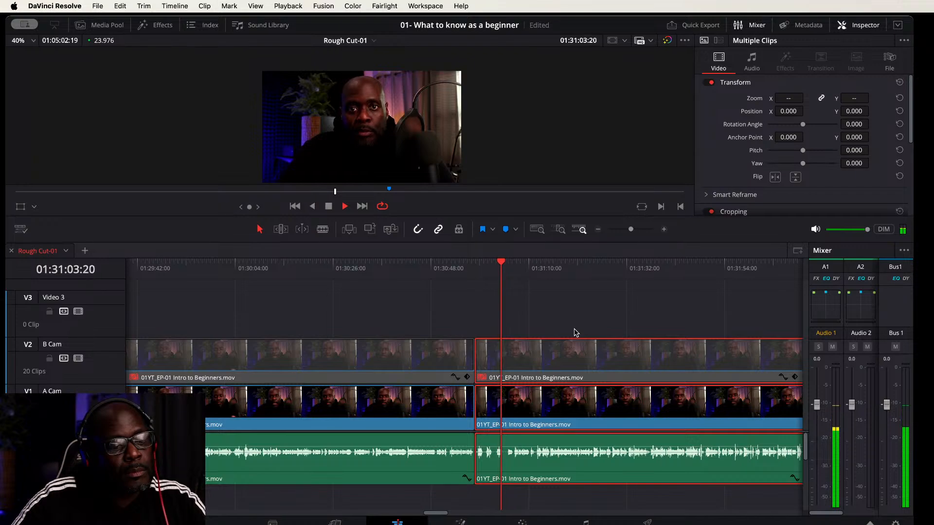
scroll(753, 310, "right", 5)
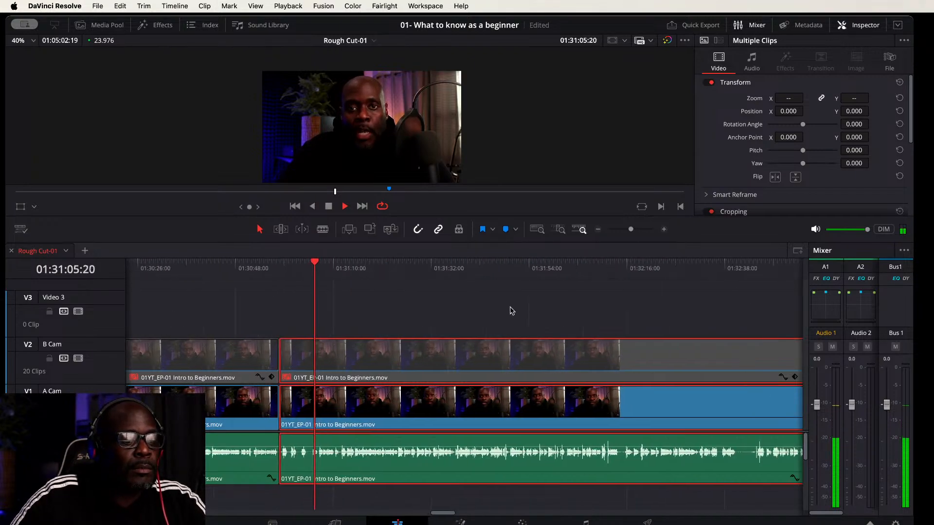
scroll(512, 310, "right", 3)
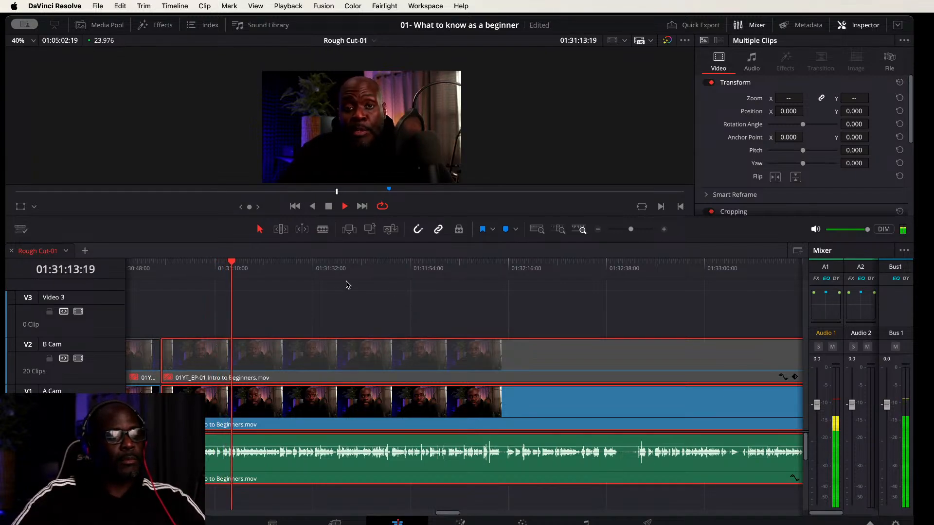
left_click_drag(238, 266, 616, 271)
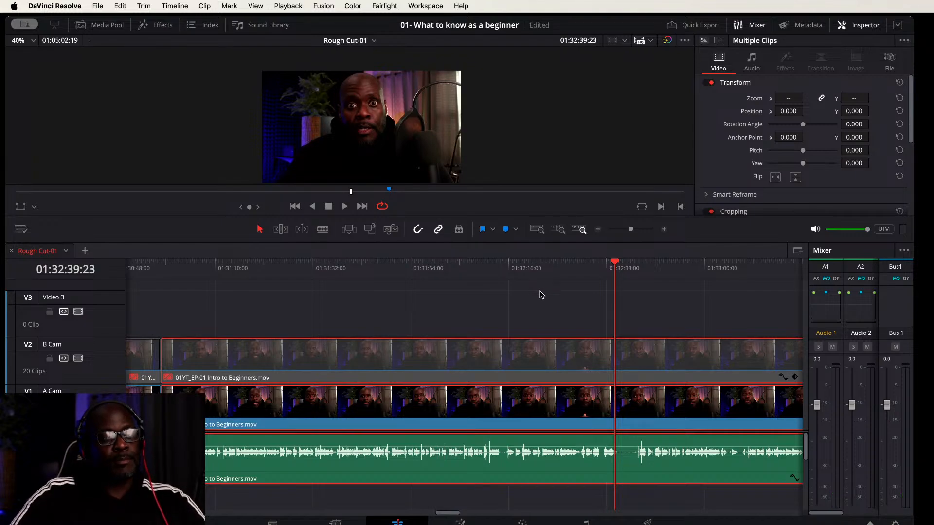
scroll(737, 300, "right", 6)
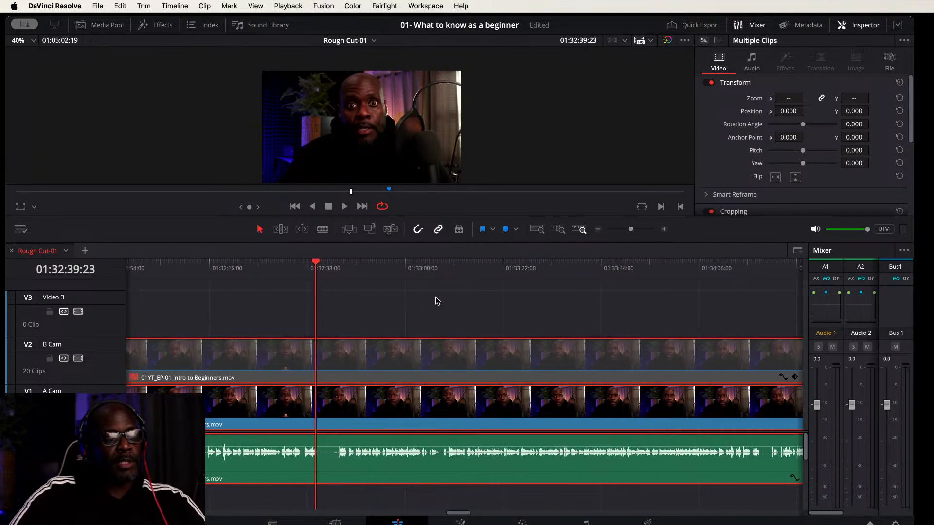
left_click_drag(318, 264, 317, 264)
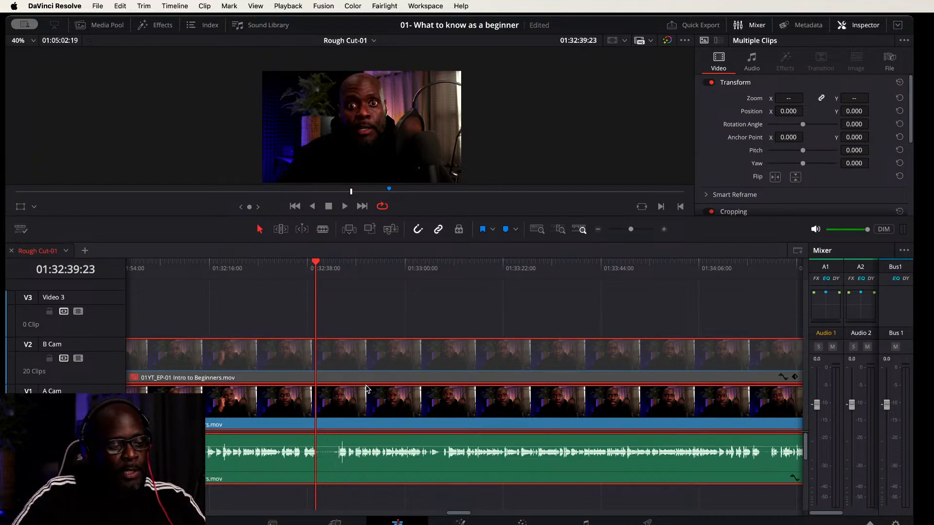
scroll(366, 386, "up", 2)
scroll(382, 458, "up", 2)
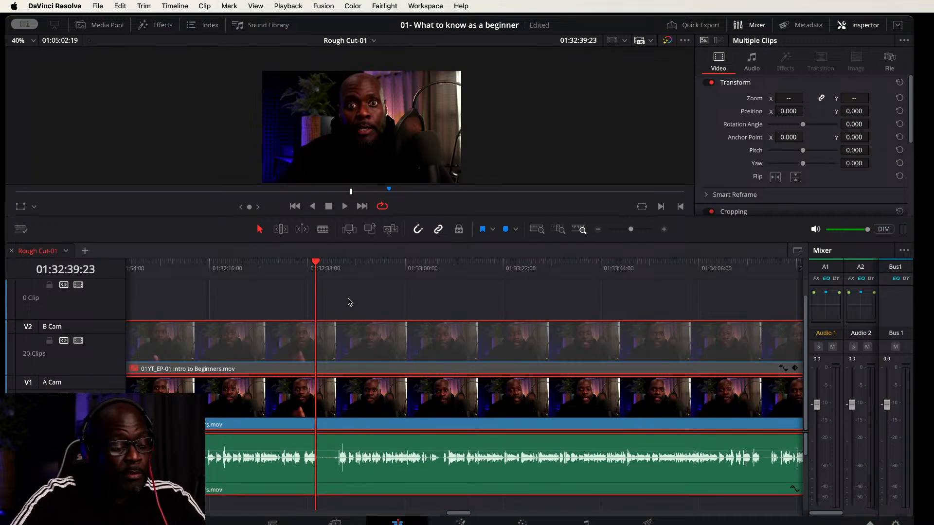
key("space")
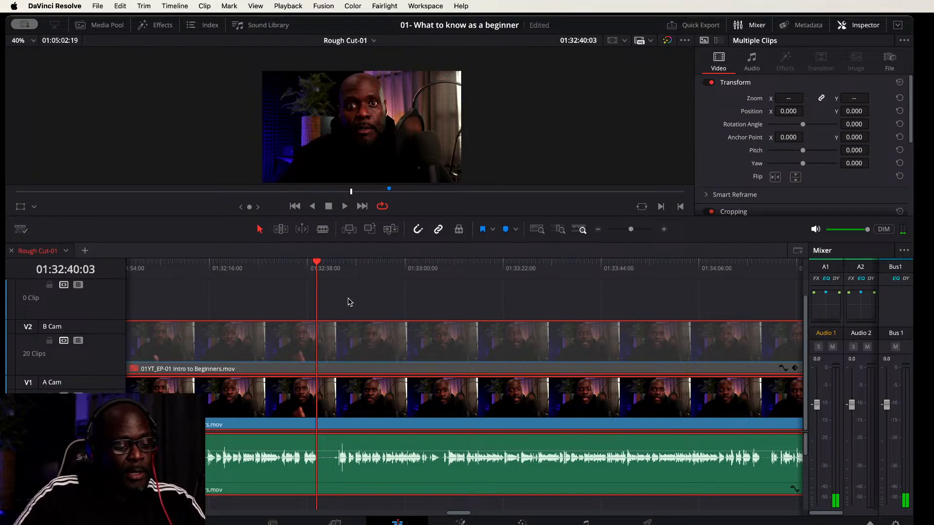
key("super+b")
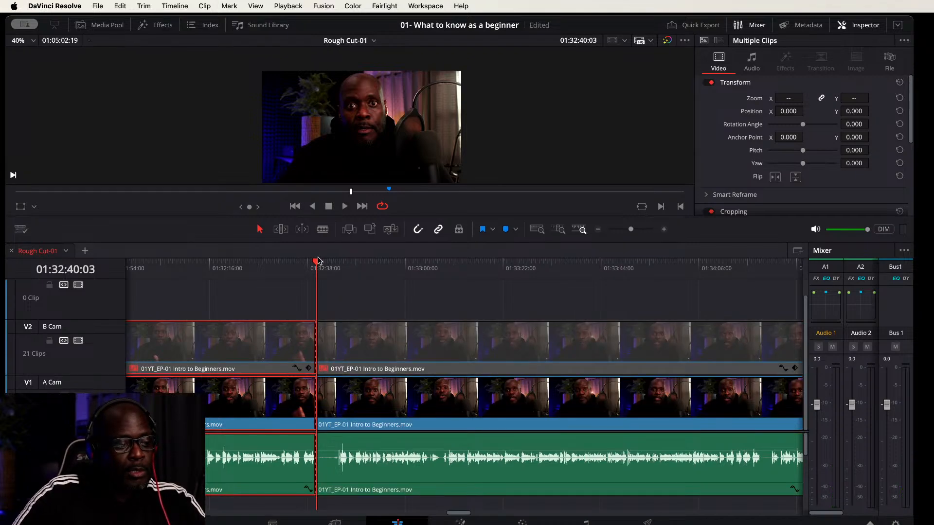
Step: Ripple-trim the start of the three clips after the 01:32:40:03 cut to 01:32:45:05, and play back across the join
left_click_drag(317, 263, 339, 263)
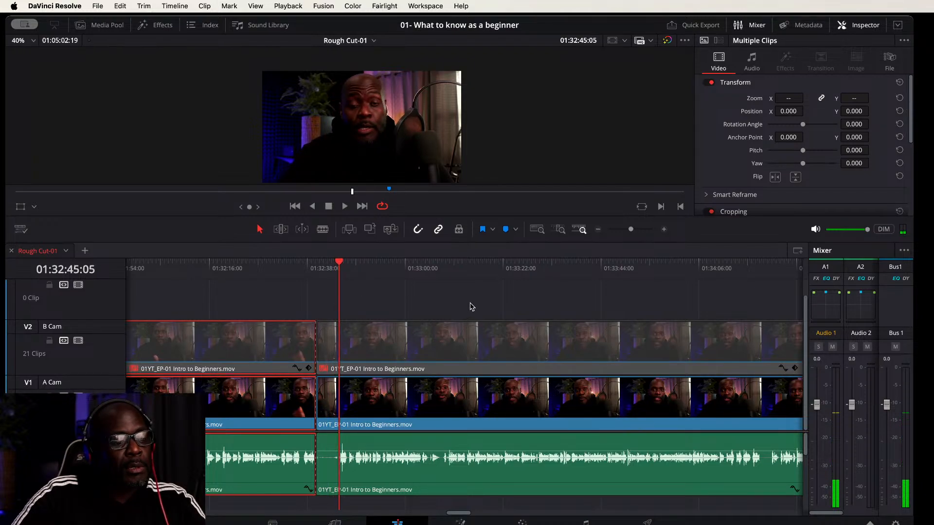
left_click_drag(470, 306, 430, 472)
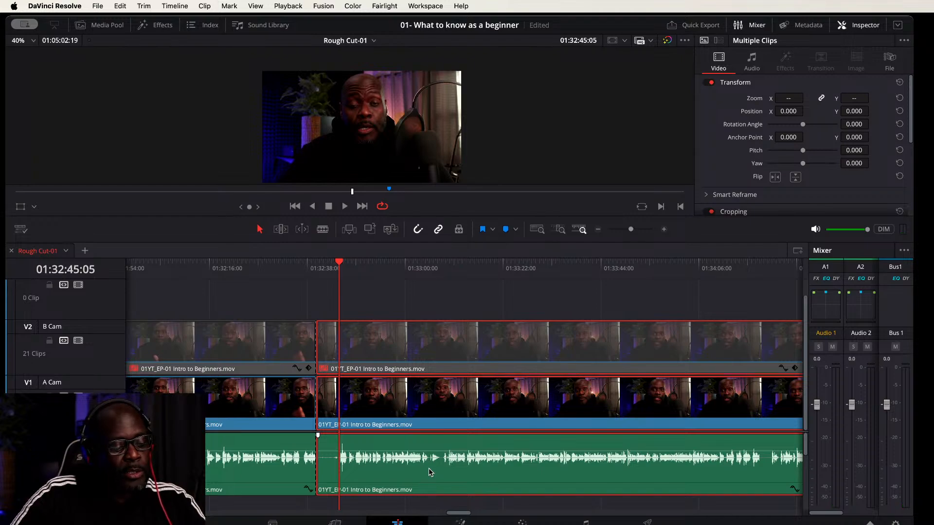
key("shift+super+bracketleft")
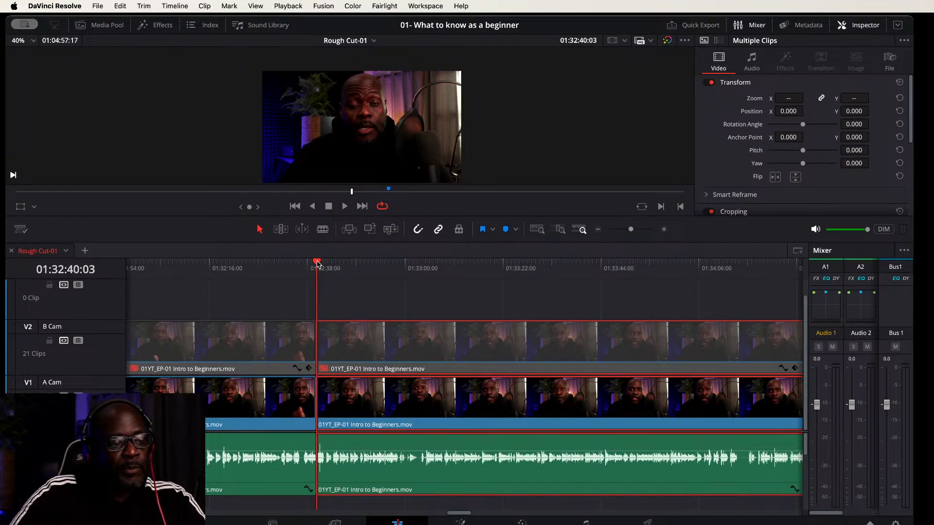
left_click_drag(317, 263, 289, 271)
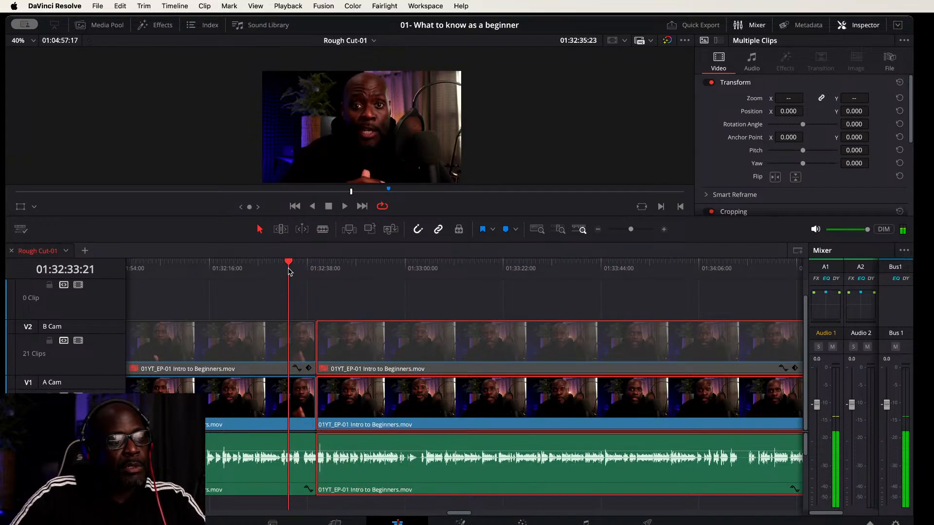
key("space")
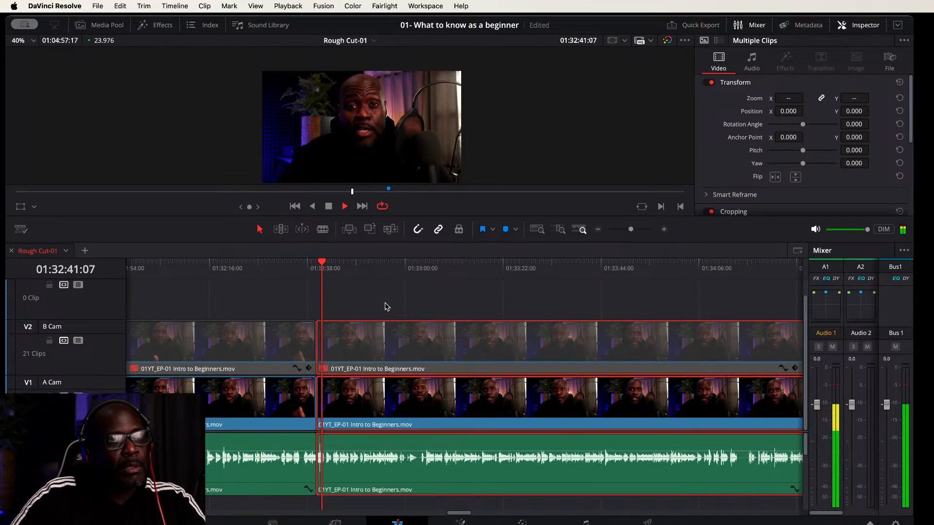
key("space")
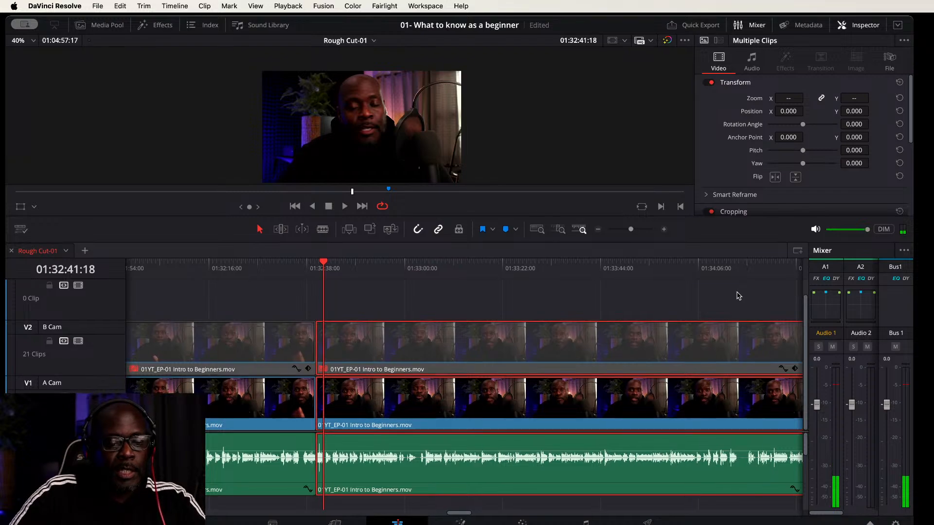
Step: Play the end of the last section up to 01:34:25:04 to check its remaining short pause
scroll(734, 293, "right", 5)
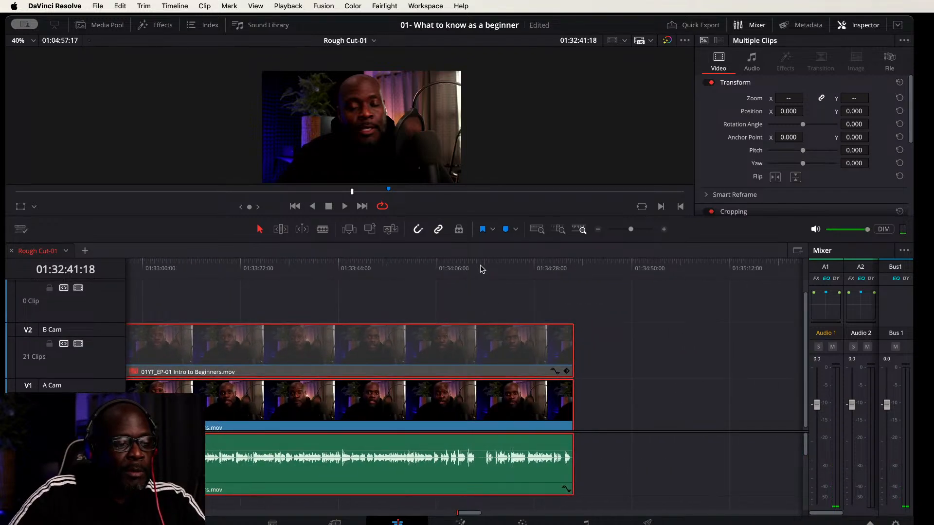
left_click_drag(480, 265, 452, 269)
key("space")
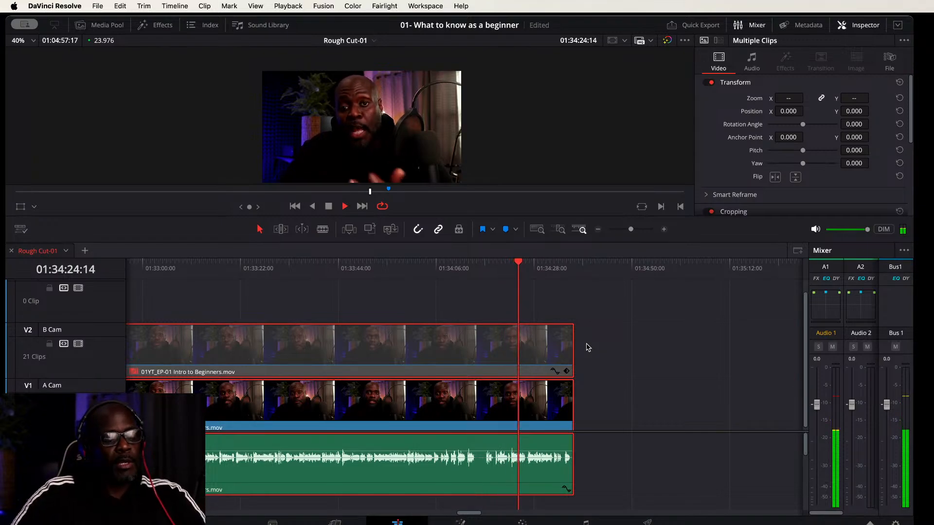
key("space")
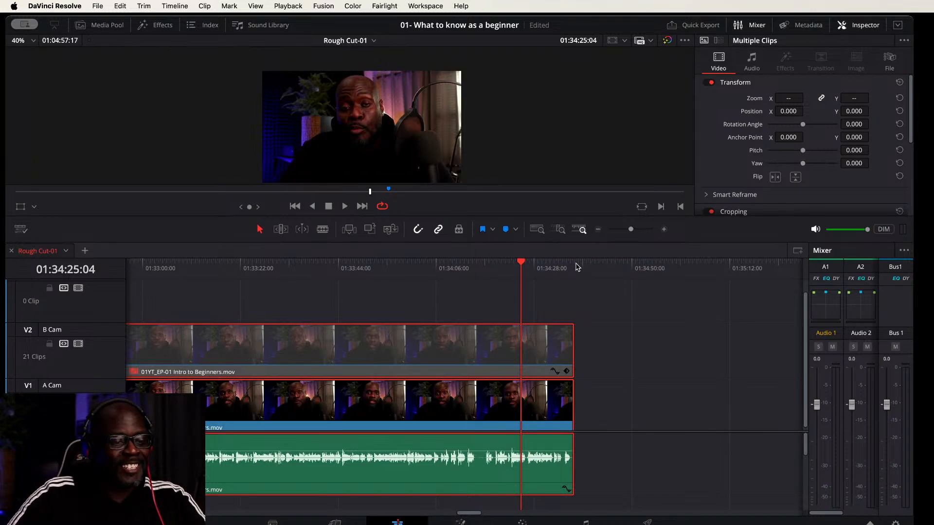
Step: Review the whole edited timeline from 01:00:00:00 to the end of the last clips at 01:34:37:04
left_click(574, 265)
key("shift+z")
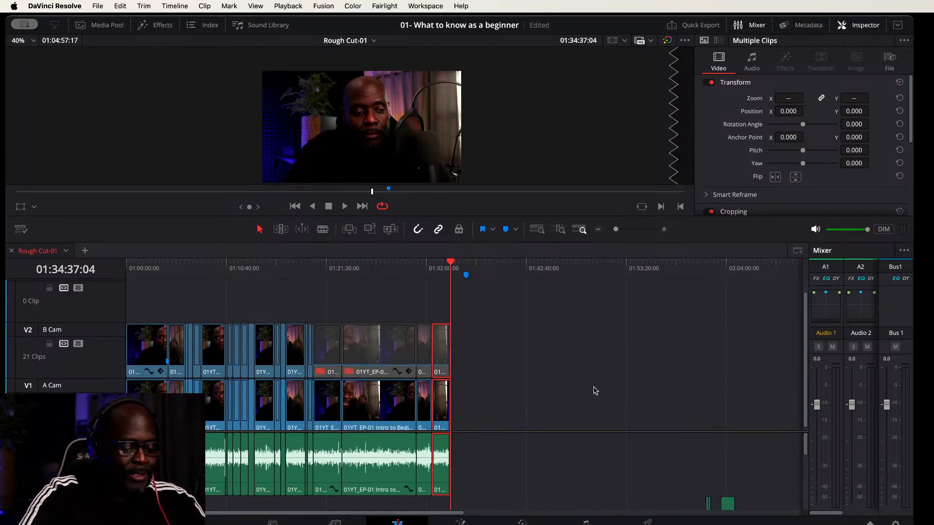
key("Home")
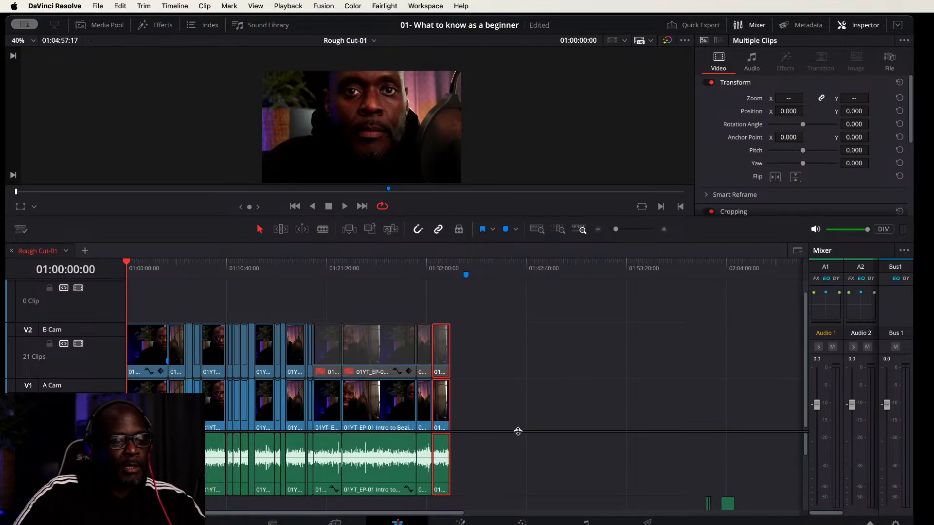
left_click_drag(517, 430, 521, 407)
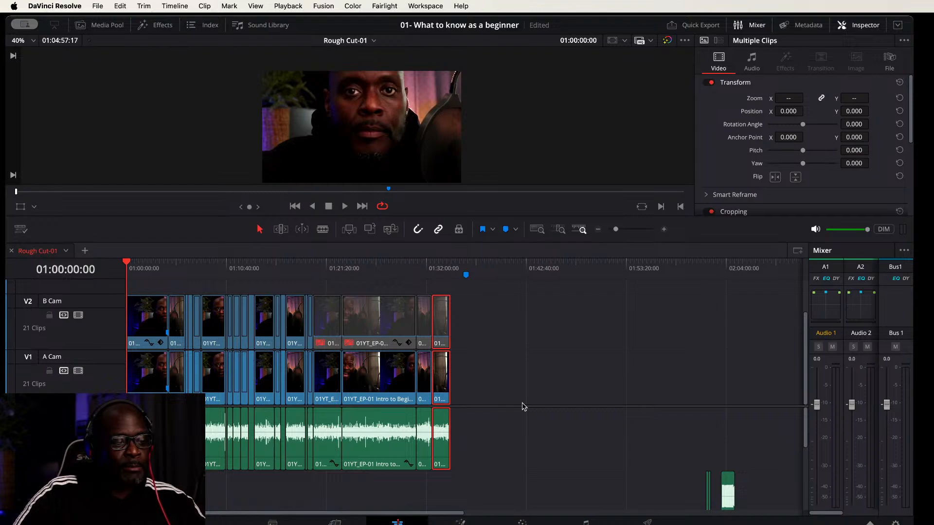
left_click(451, 264)
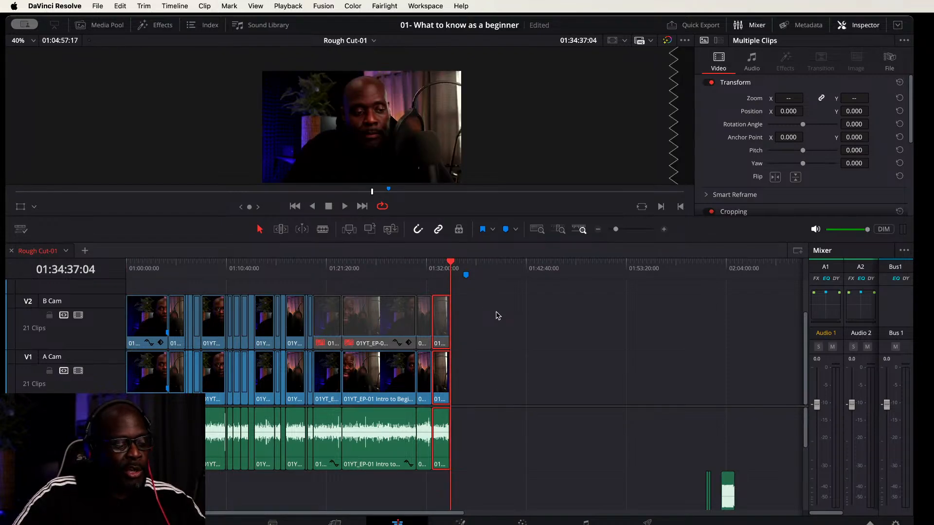
scroll(514, 325, "up", 6)
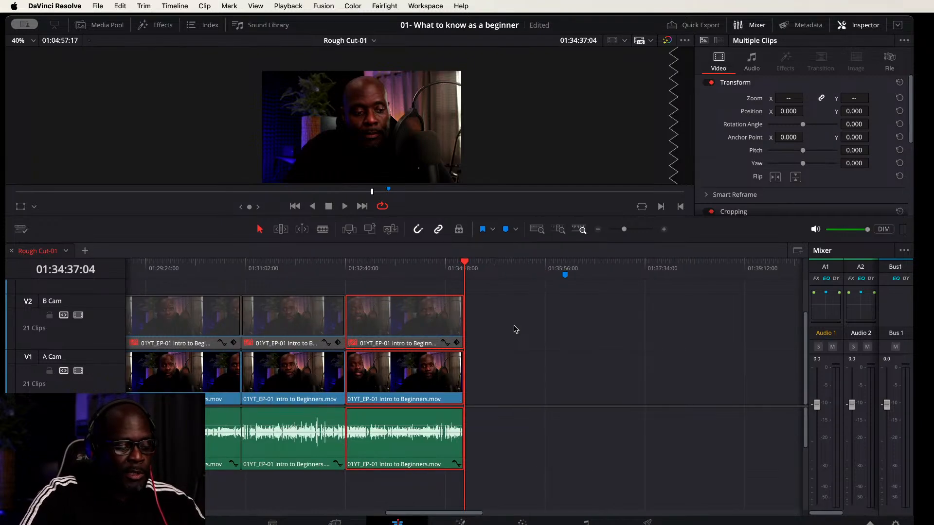
key("Home")
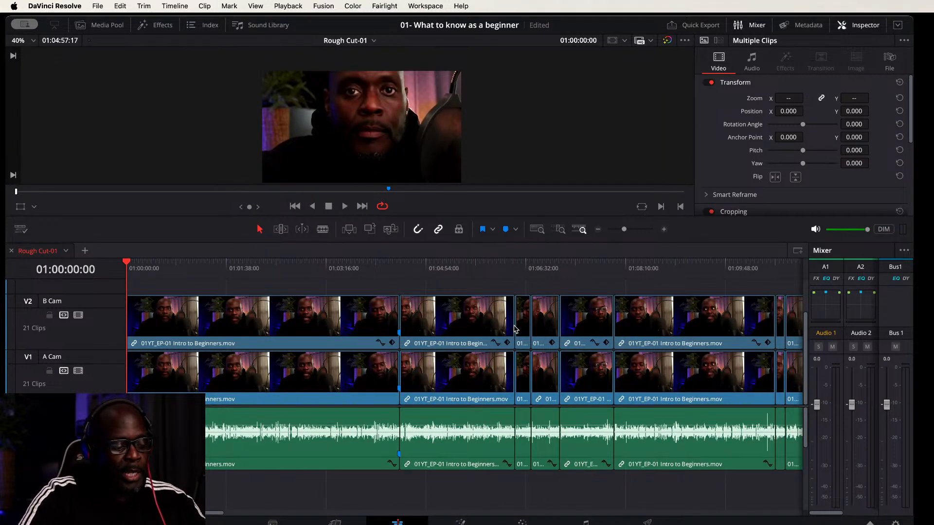
scroll(515, 329, "down", 4)
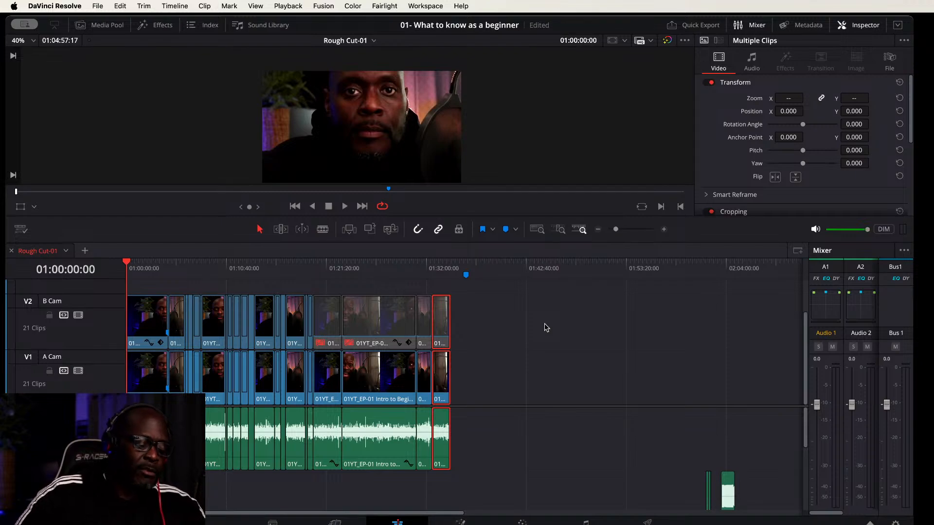
left_click(450, 266)
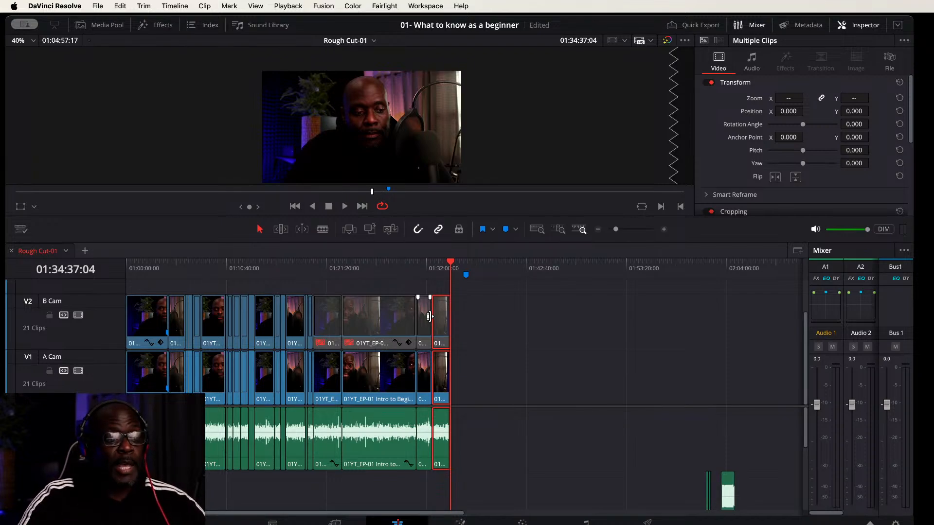
Step: Re-enable the four disabled B Cam clips at the end of the timeline and save the project
left_click_drag(509, 295, 333, 333)
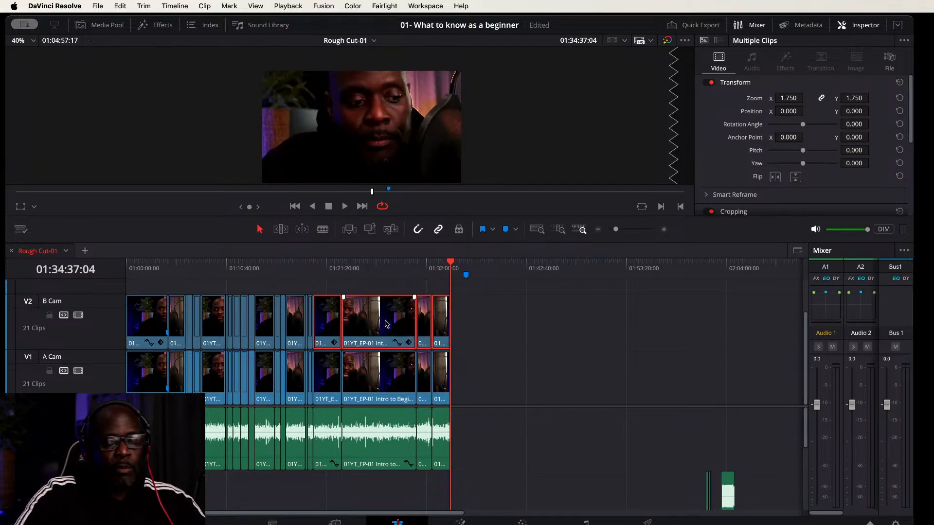
key("super+s")
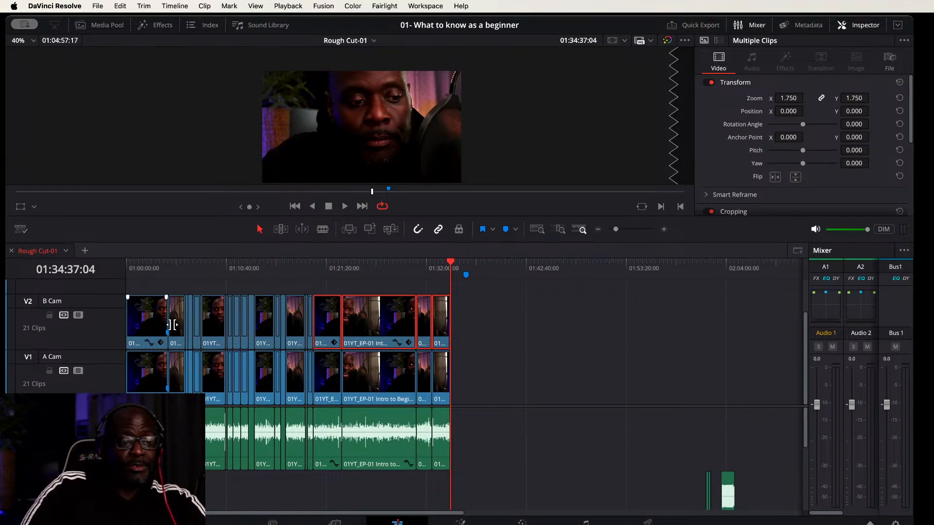
left_click(486, 297)
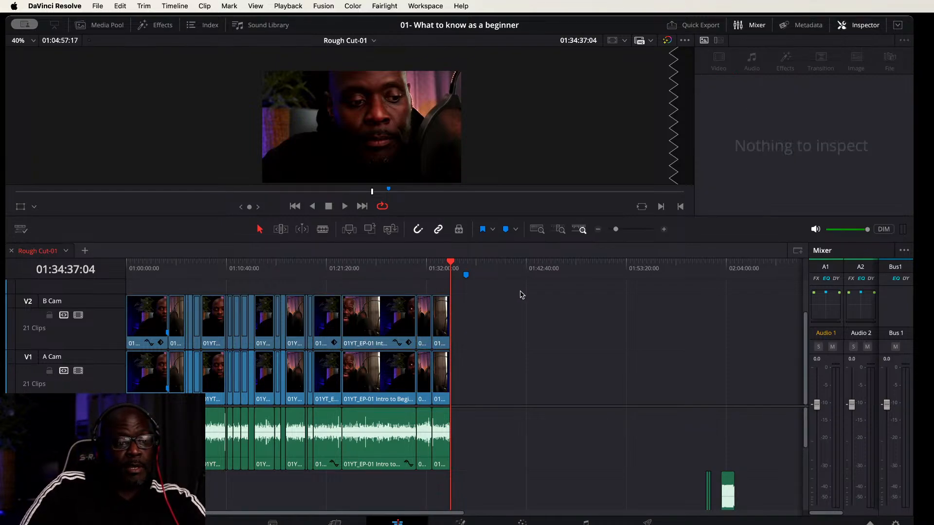
left_click_drag(532, 293, 518, 315)
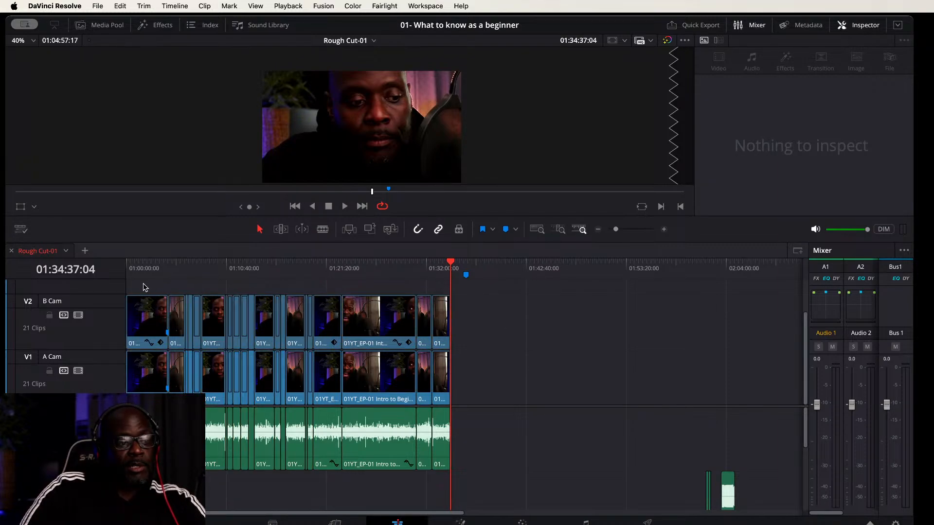
Step: Unlink the B Cam, A Cam and audio clips located before the 01:23:01:02 cut
left_click_drag(144, 286, 327, 327)
right_click(328, 326)
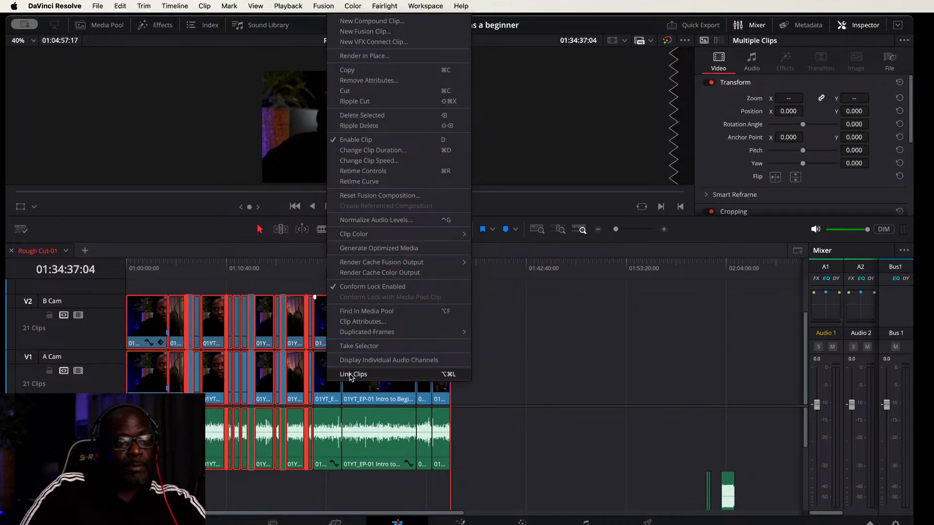
left_click(354, 374)
right_click(321, 327)
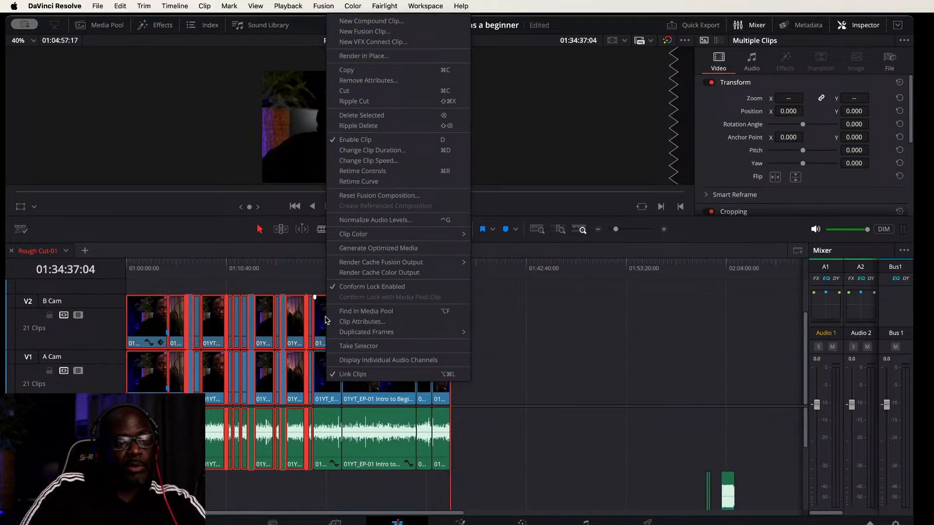
left_click(357, 374)
Step: Delete all B Cam clips on V2 before the 01:23:01:02 cut, leaving gaps above the A Cam clips
left_click(563, 323)
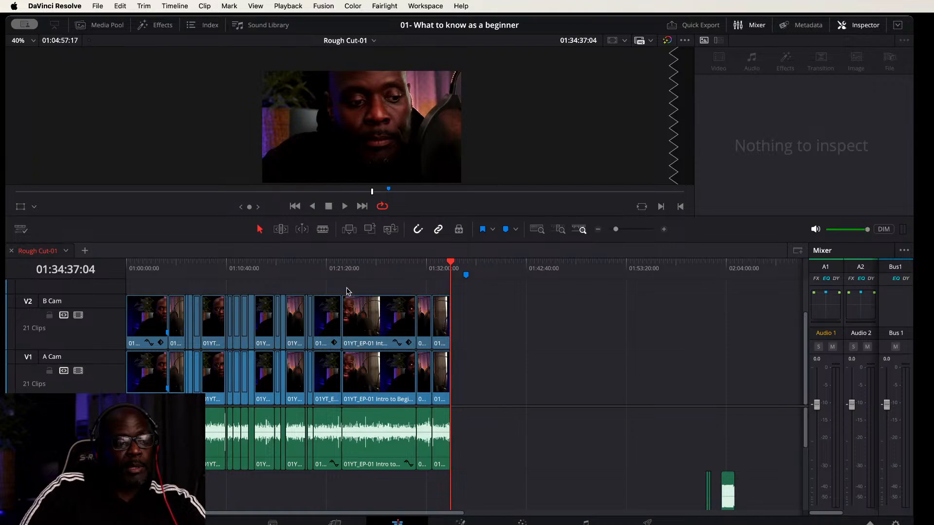
left_click_drag(330, 288, 137, 311)
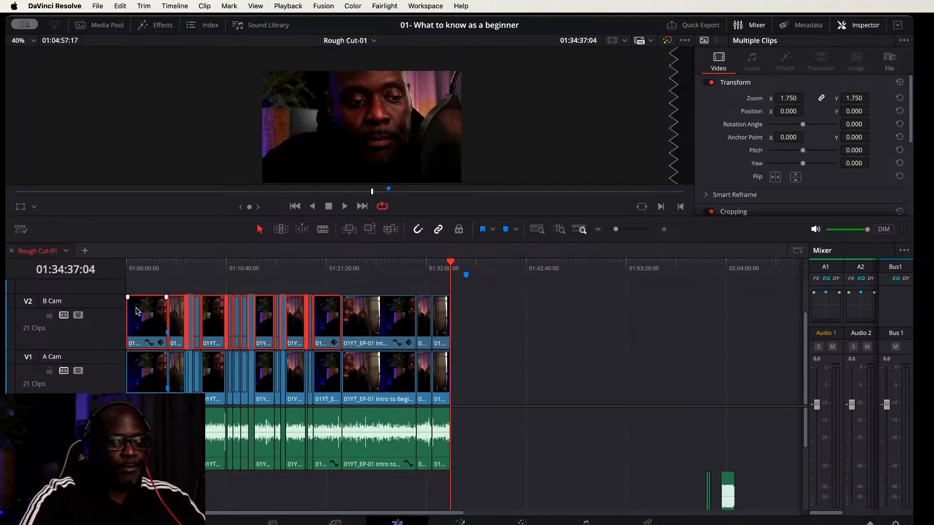
key("BackSpace")
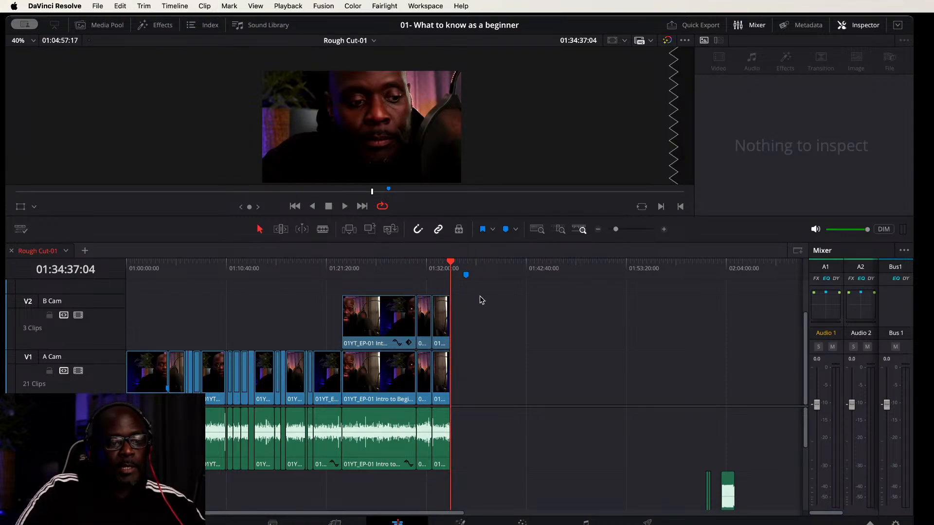
Step: Delete the three remaining B Cam clips on V2 and enlarge the audio track area of the timeline
left_click_drag(491, 286, 316, 327)
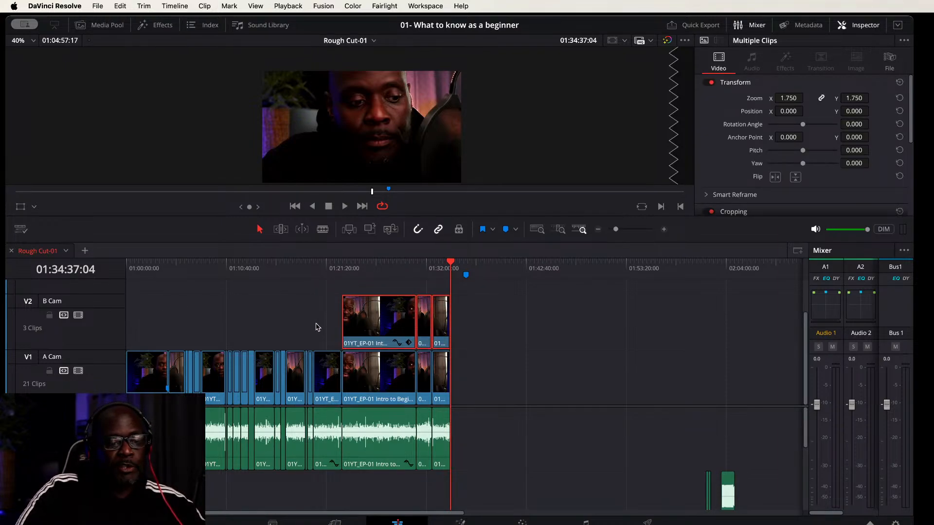
key("Delete")
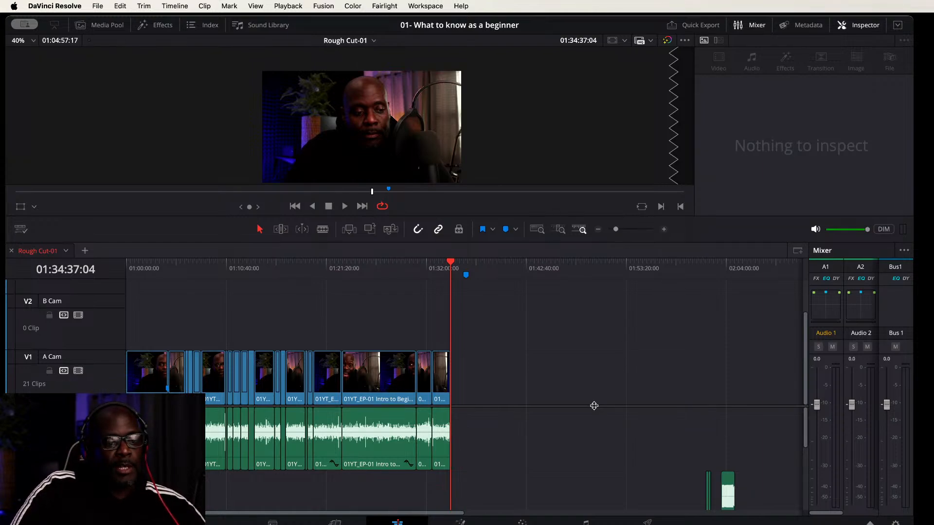
left_click_drag(594, 405, 607, 367)
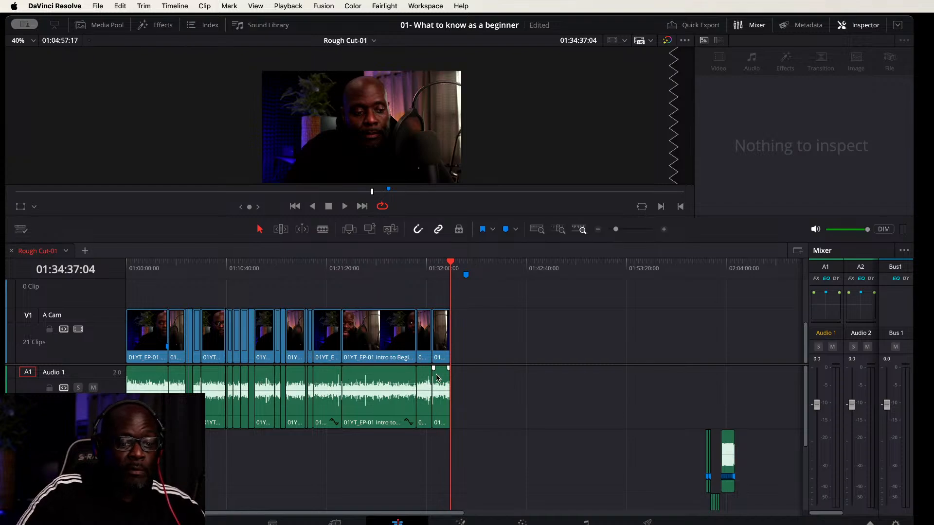
Step: Move the stray audio clips on Audio 2 and Audio 3, including By My Side.mp3, back to 01:34:37:04 where the A Cam clips end
scroll(781, 408, "down", 3)
scroll(773, 412, "up", 5)
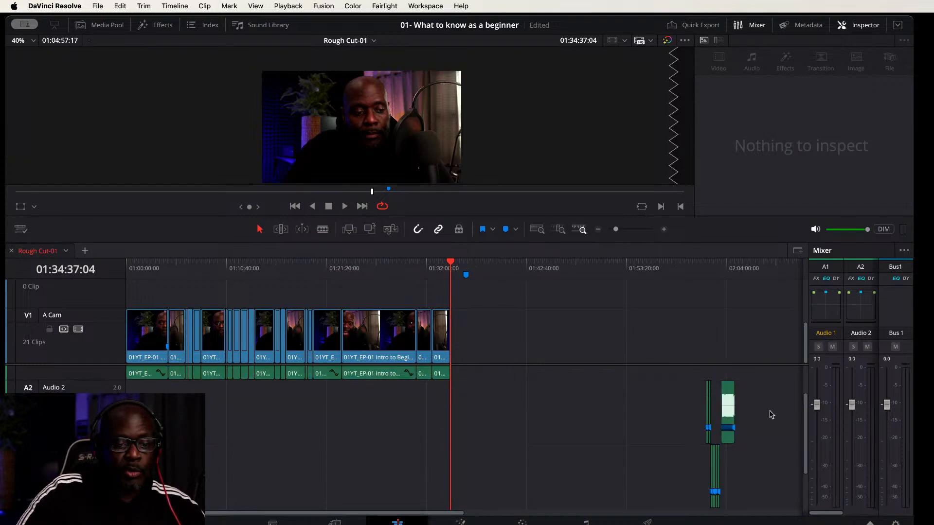
left_click_drag(774, 402, 651, 516)
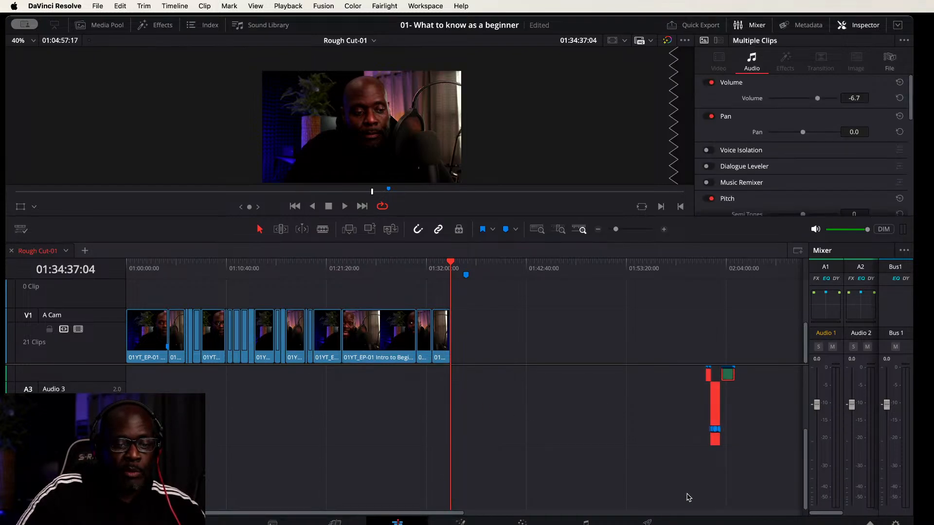
left_click_drag(708, 379, 172, 384)
scroll(212, 399, "up", 3)
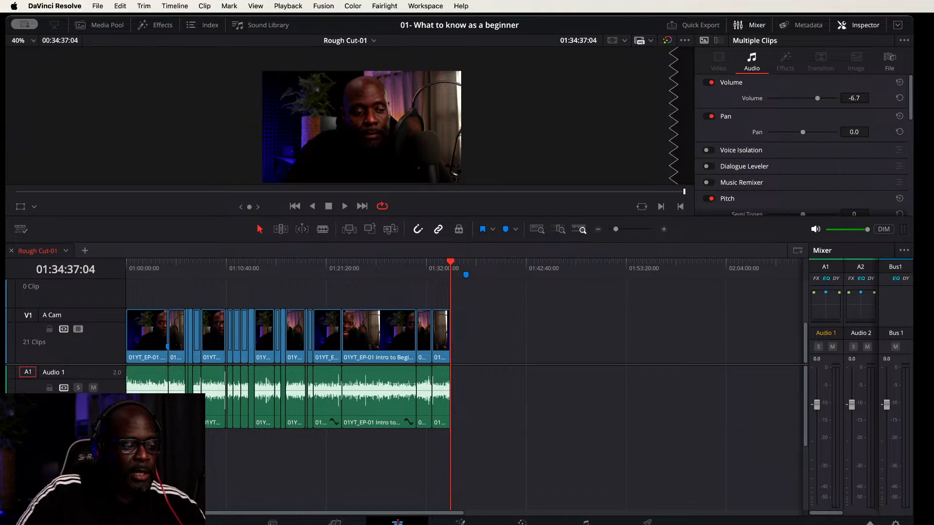
left_click_drag(216, 434, 479, 436)
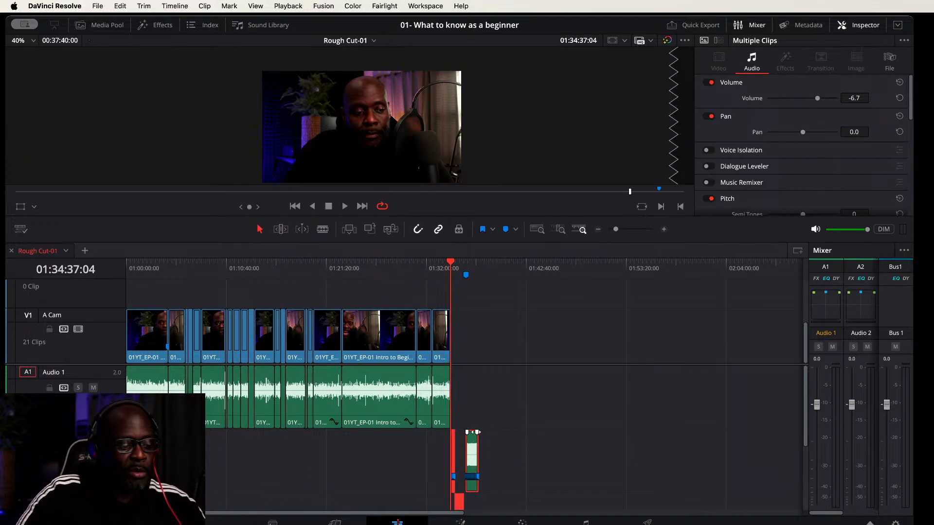
key("shift+z")
left_click(469, 449)
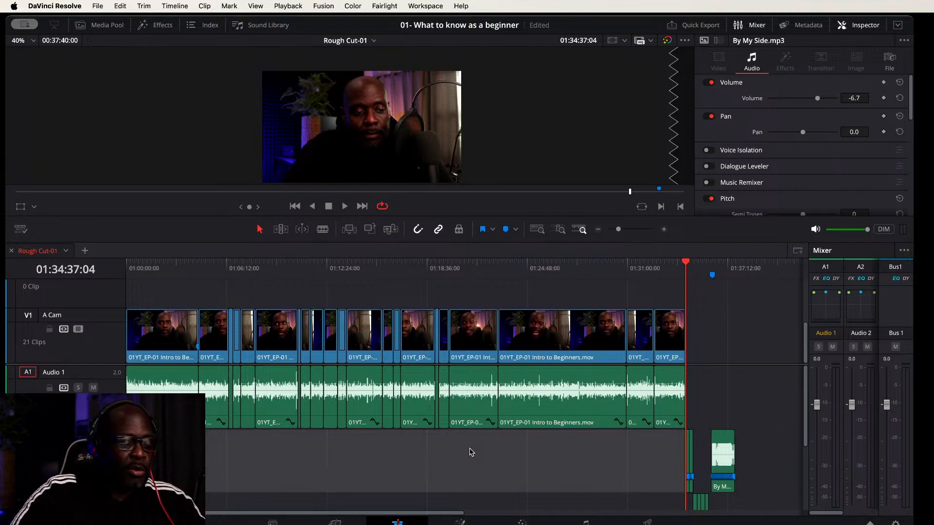
Step: Inspect the timeline from its start to 01:34:40:18, just past the last A Cam clip
key("Home")
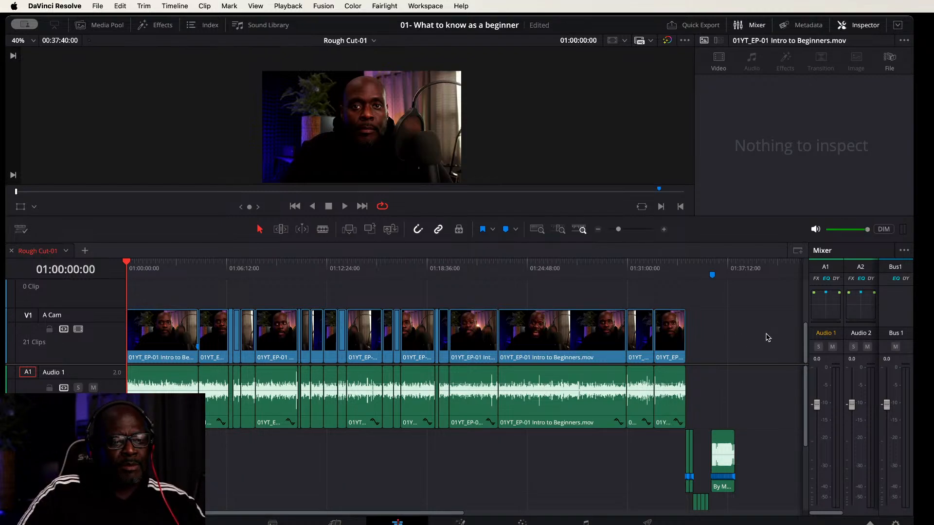
left_click(688, 267)
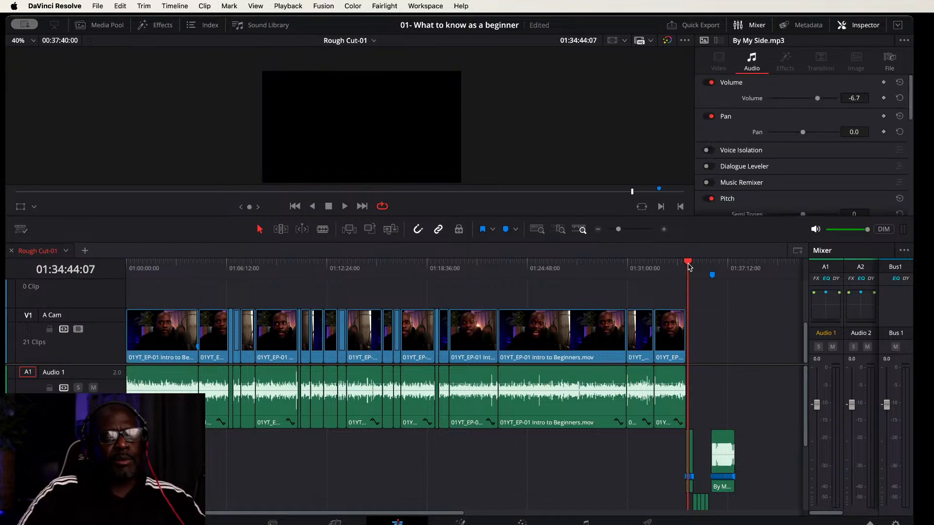
left_click_drag(688, 267, 687, 264)
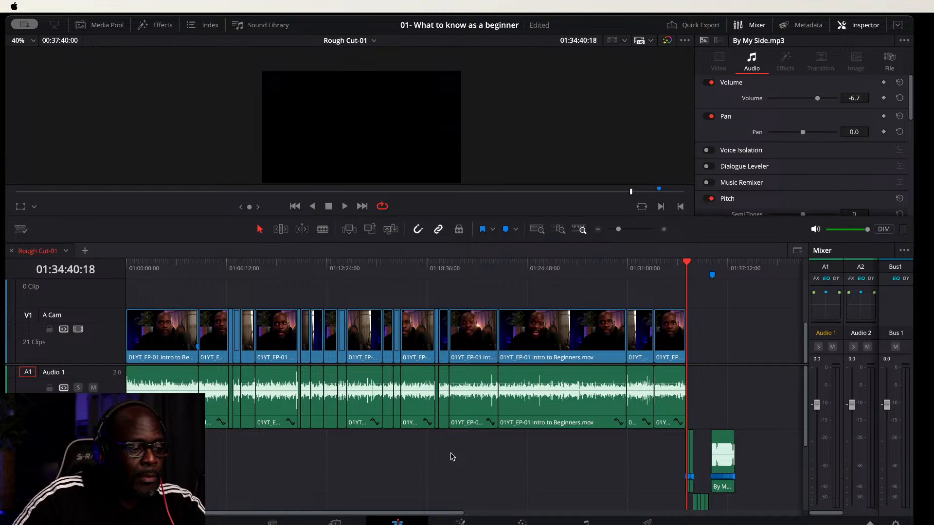
Step: Switch to OBS, change the streaming scene to Scene 4- Davinci Just Working, and return to DaVinci Resolve
left_click(272, 457)
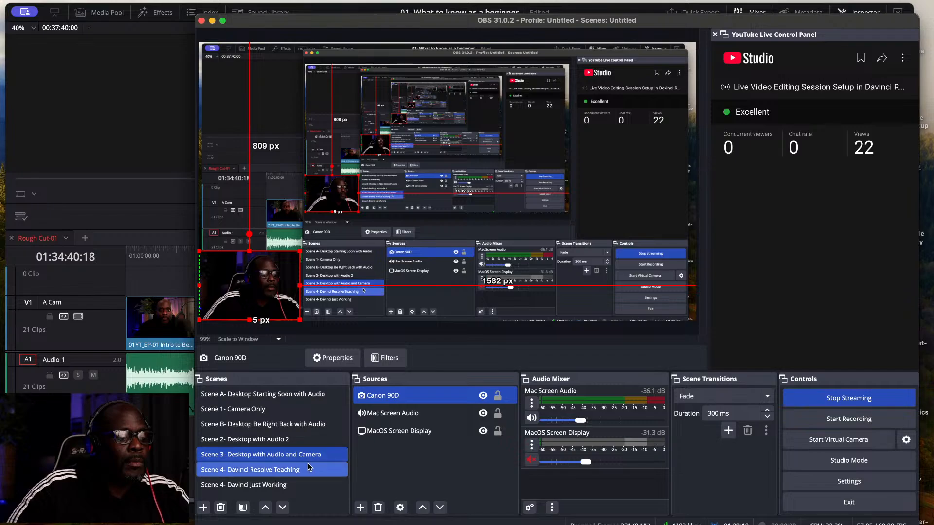
left_click(280, 485)
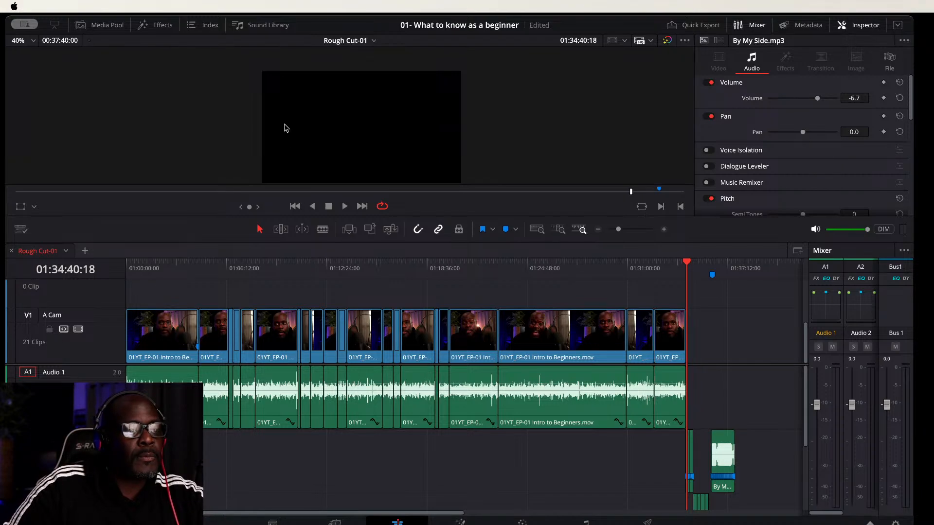
left_click(70, 137)
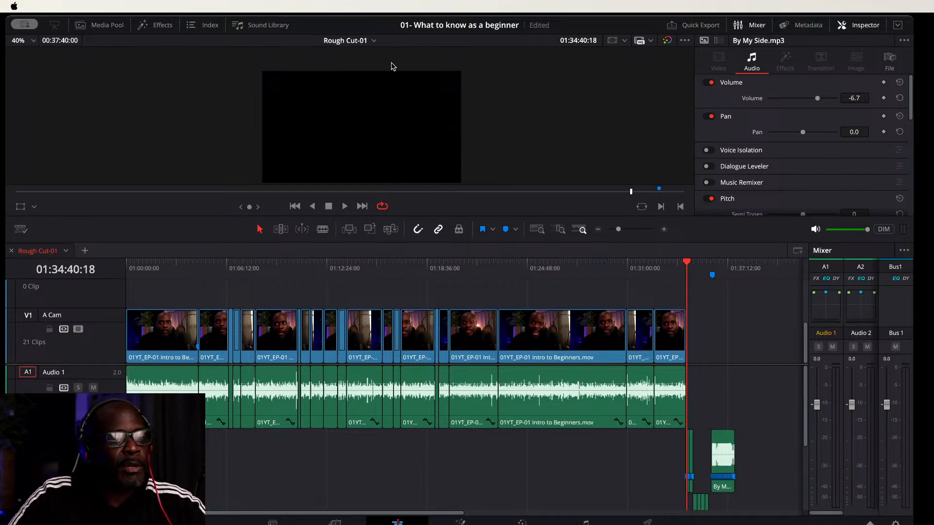
left_click(108, 113)
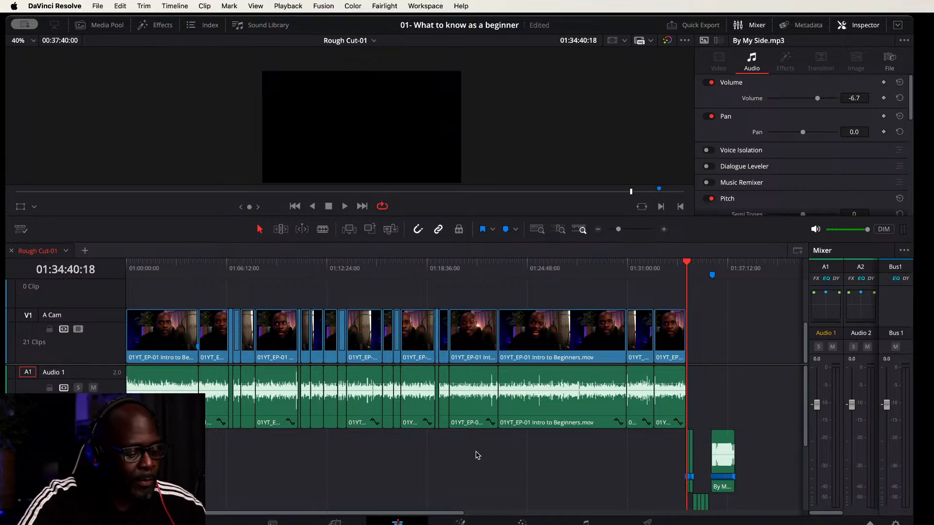
Step: Review the first A Cam clip from 01:00:00:00 to about 01:02:16, playing at up to double speed, and stop at 01:02:09:19
key("Home")
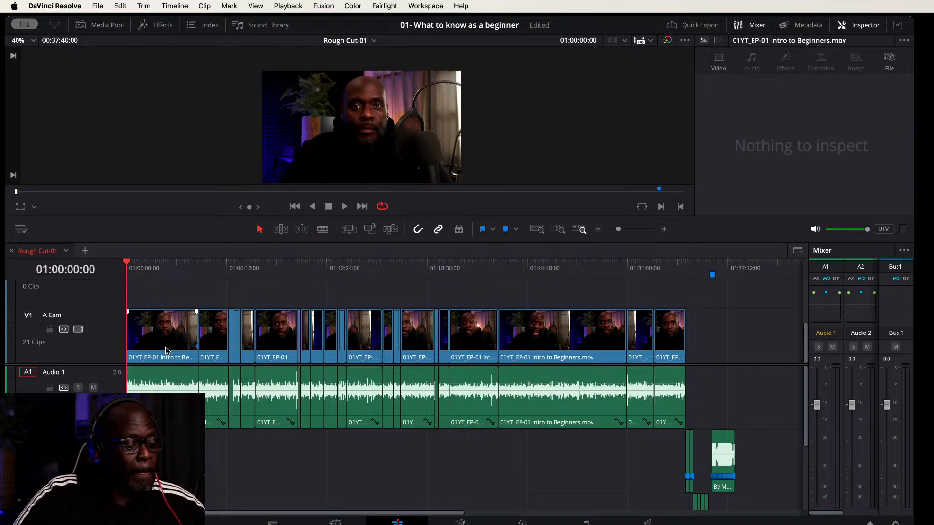
key("super+equal")
key("super+equal")
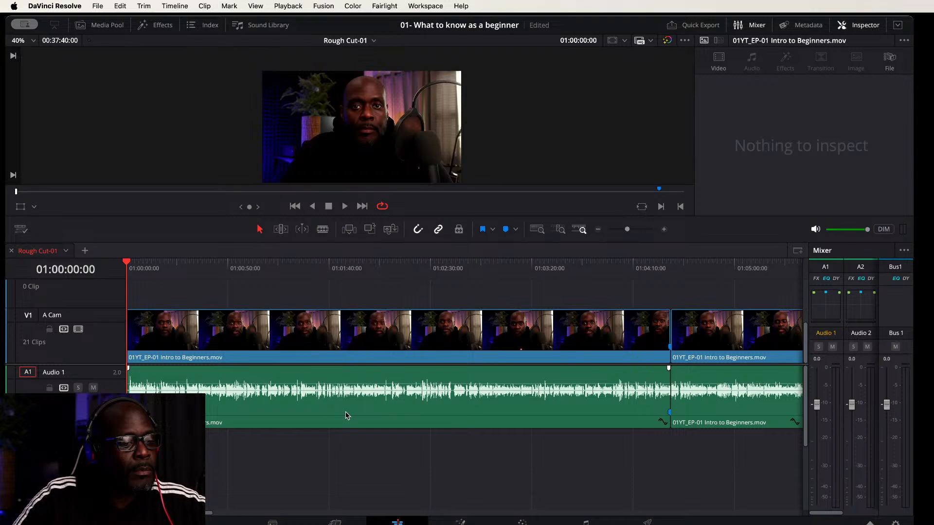
key("space")
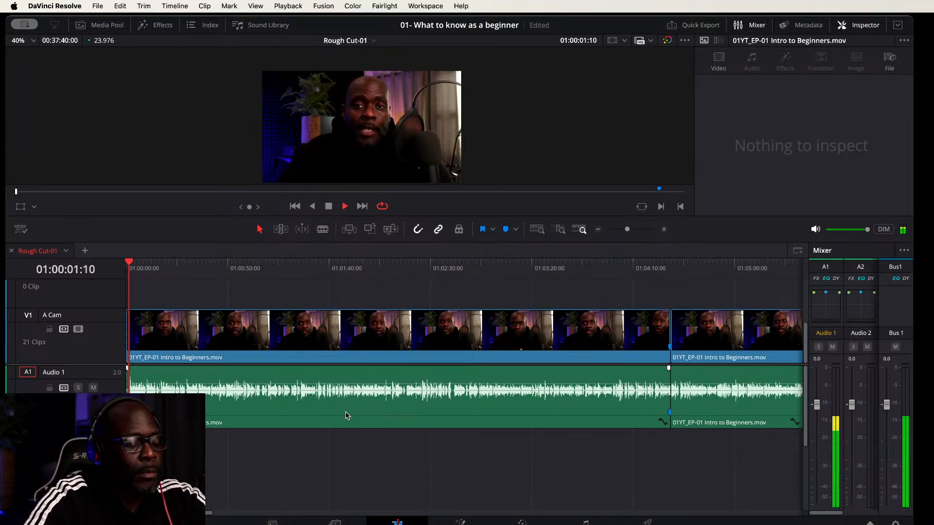
key("l")
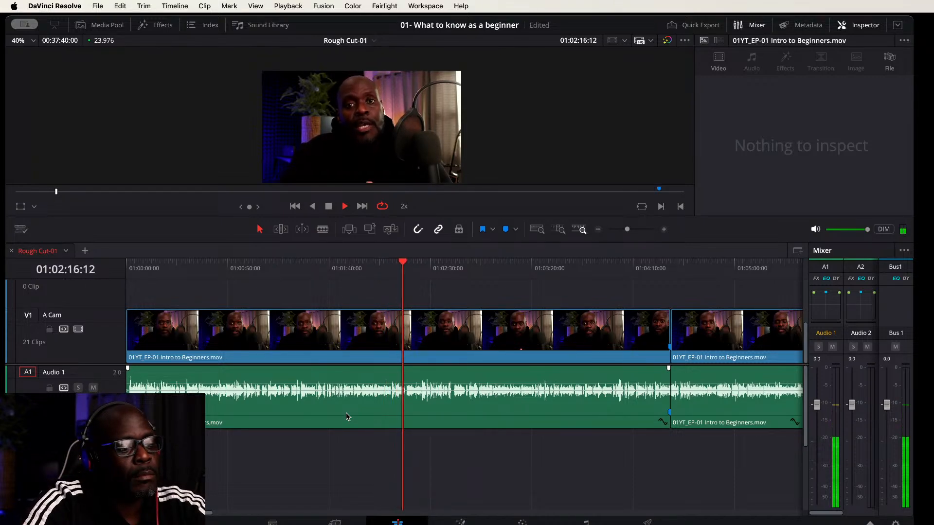
key("j")
key("j")
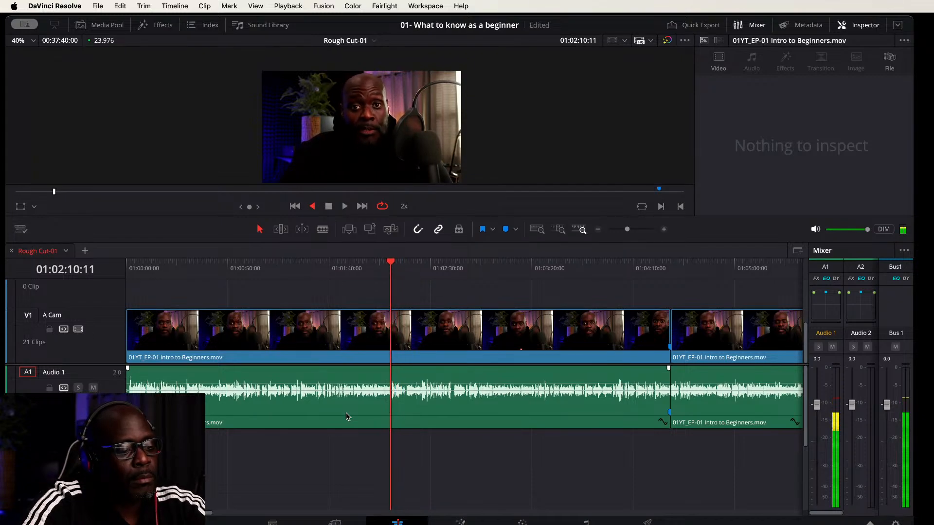
key("k")
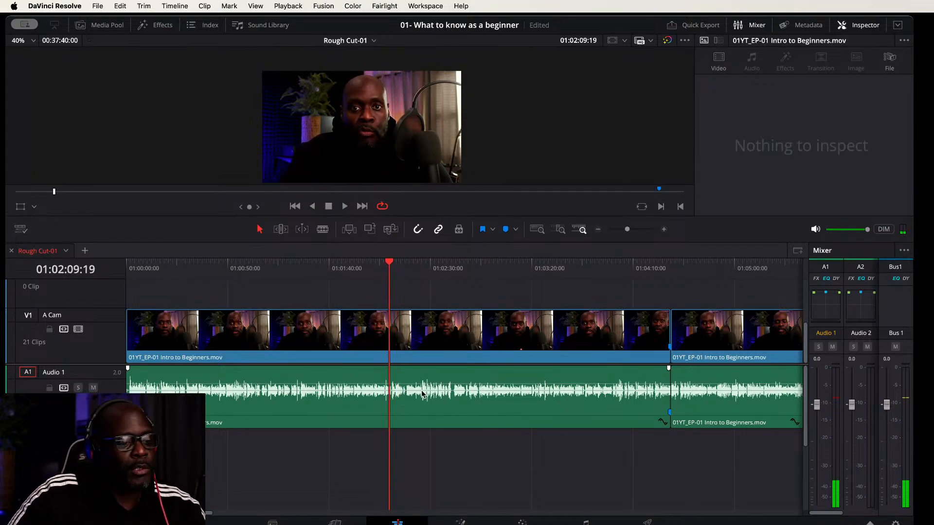
Step: Replay the passage between 01:02:06:18 and 01:02:12:10 with a taller Audio 1 waveform, stopping at 01:02:09:09
scroll(429, 411, "up", 5)
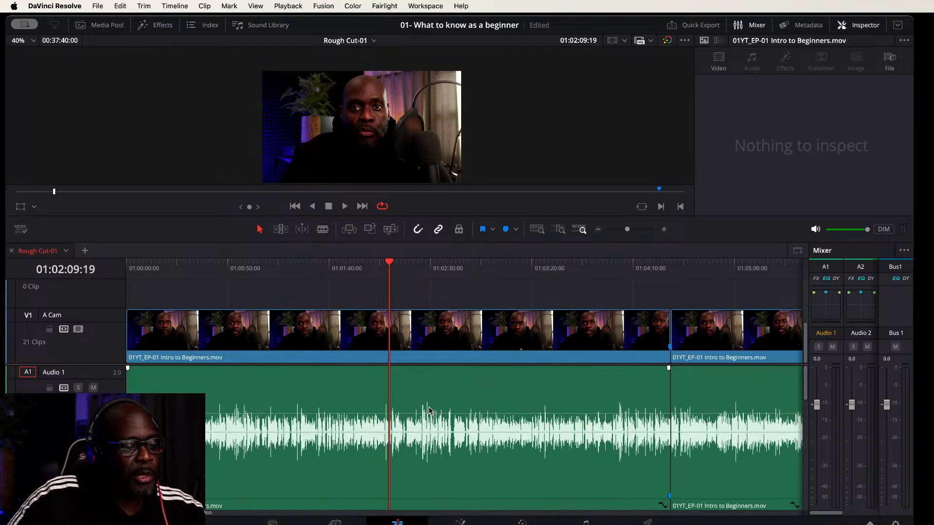
key("j")
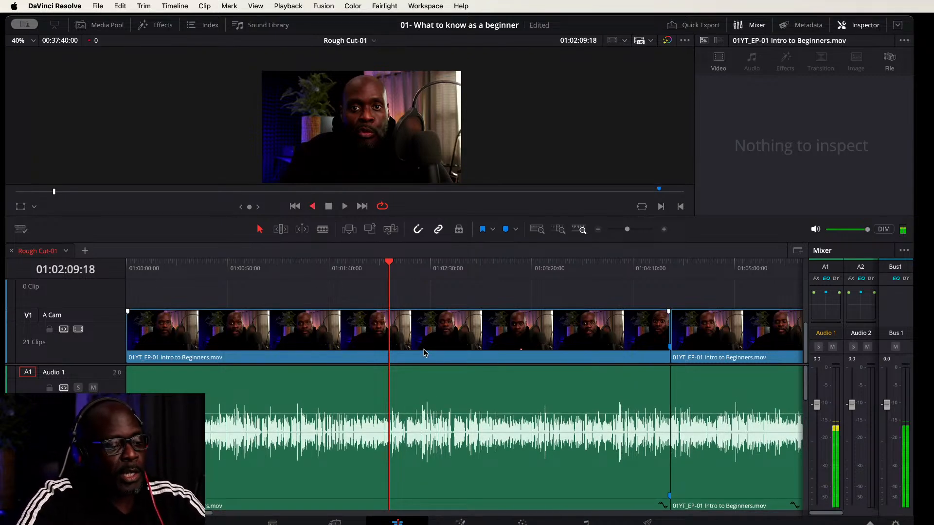
key("j")
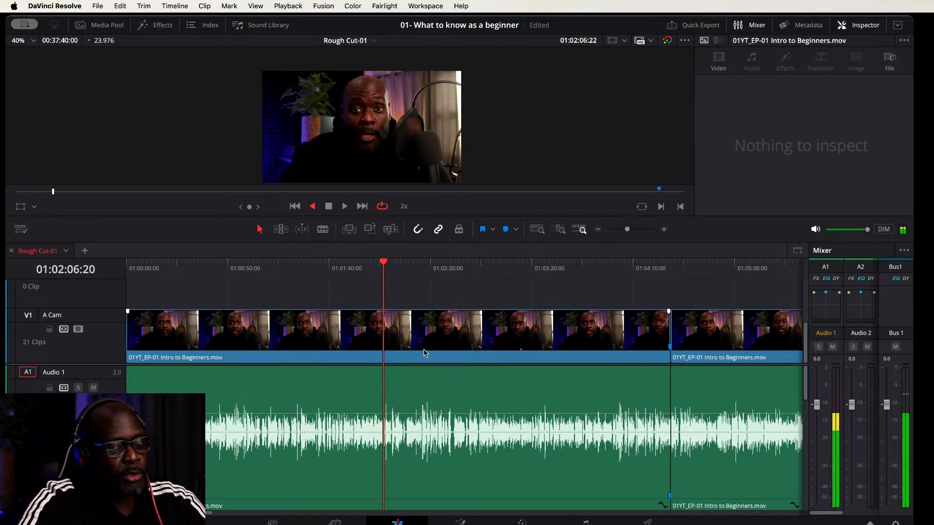
key("k")
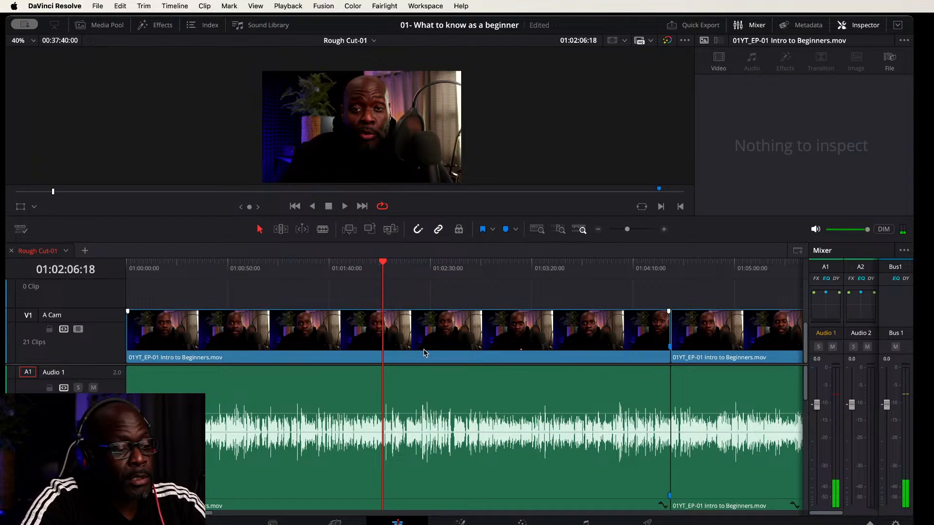
key("l")
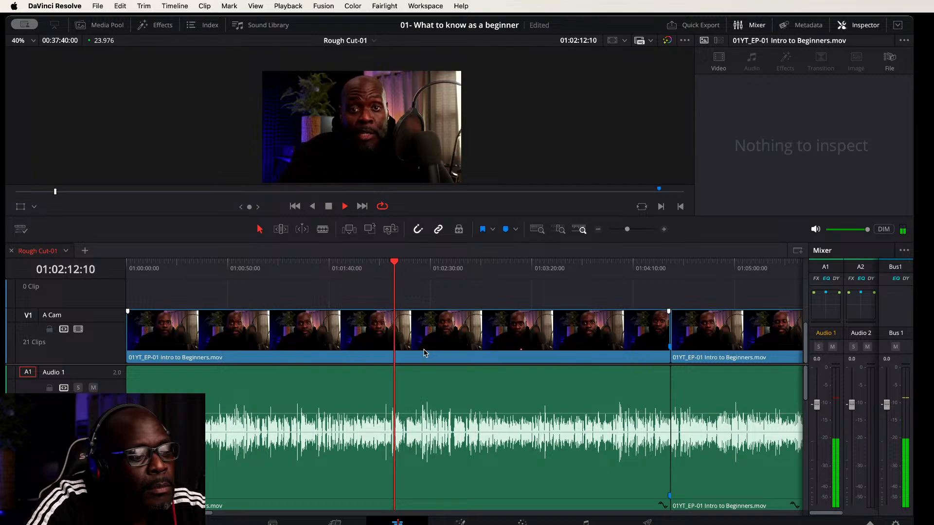
key("j")
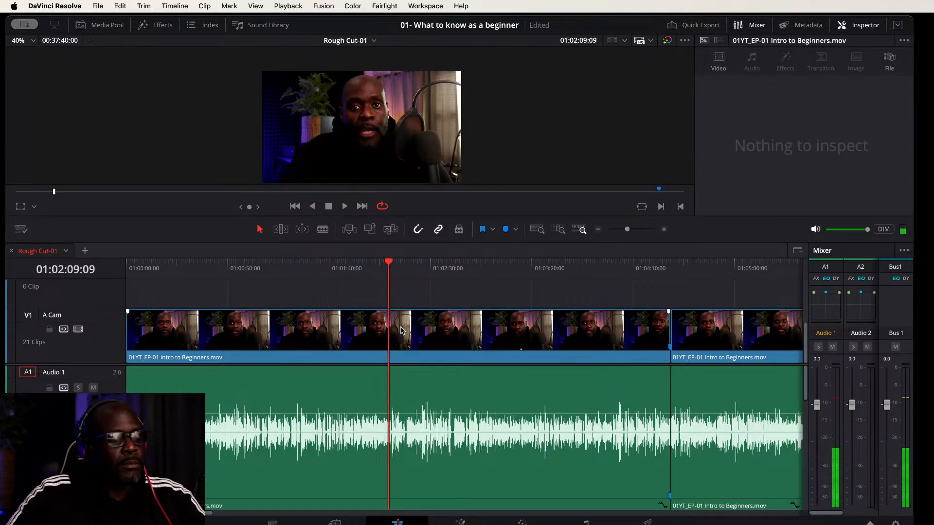
key("super+equal")
key("super+equal")
key("super+equal")
key("super+equal")
key("super+equal")
key("super+equal")
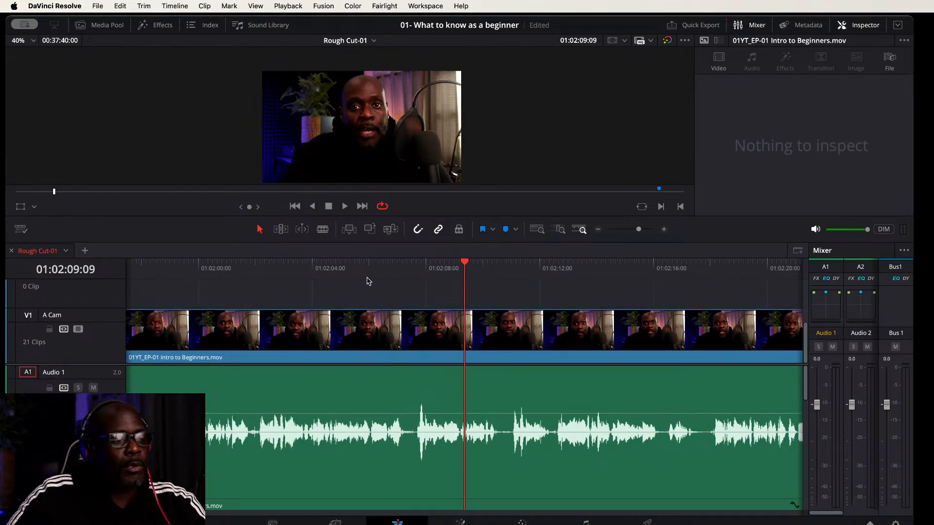
key("w")
left_click(372, 269)
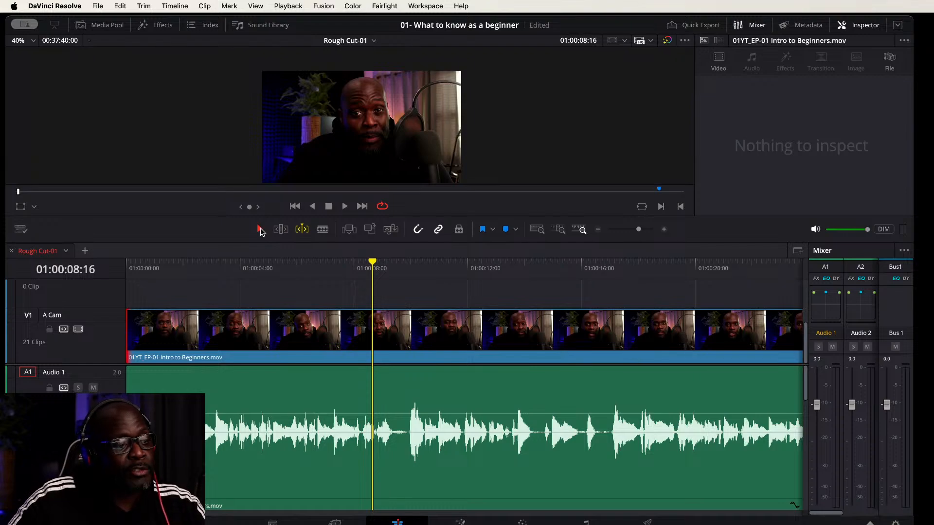
left_click(303, 232)
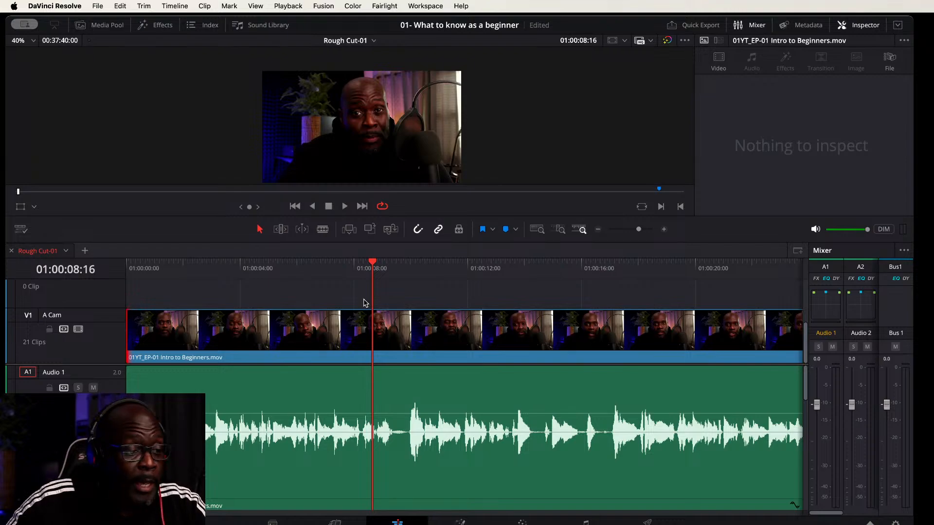
Step: Review the first A Cam clip from 01:00:08:16 to about 01:00:46, playing at up to four times speed
key("space")
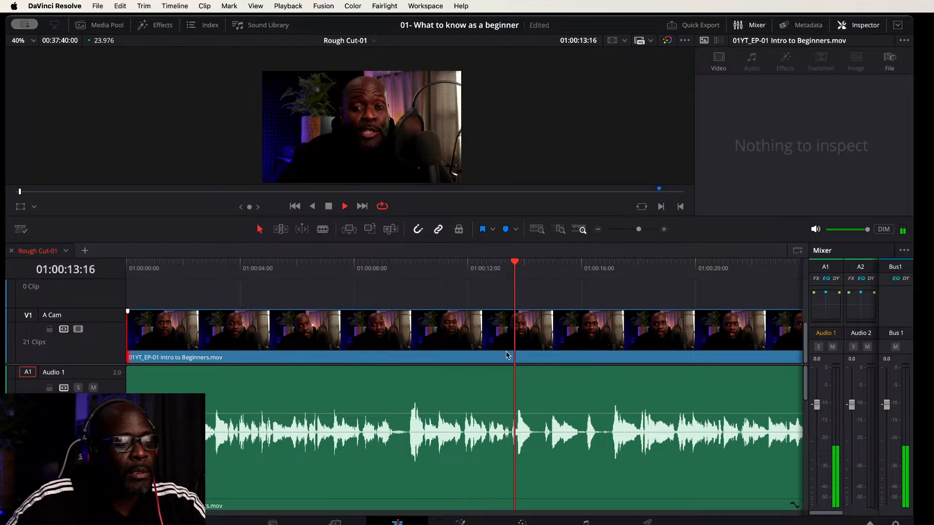
key("super+minus")
key("super+minus")
key("super+minus")
key("super+minus")
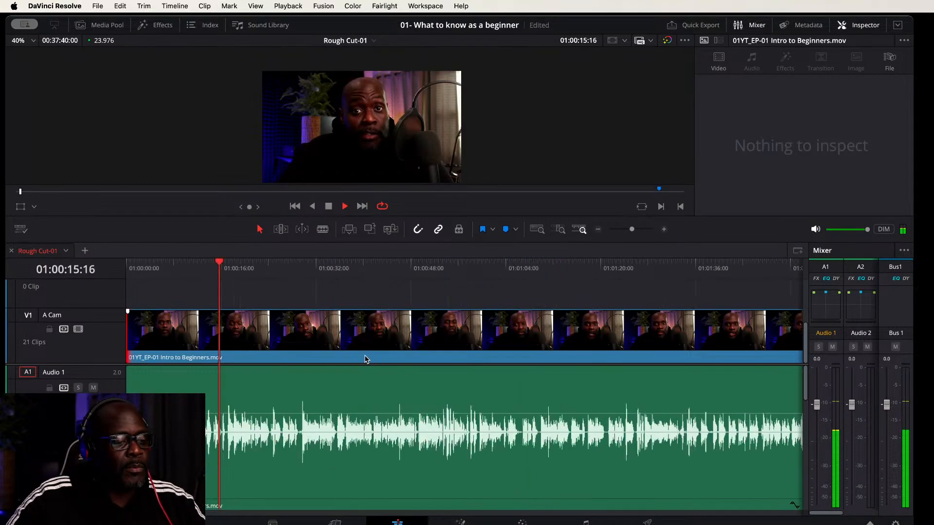
key("super+minus")
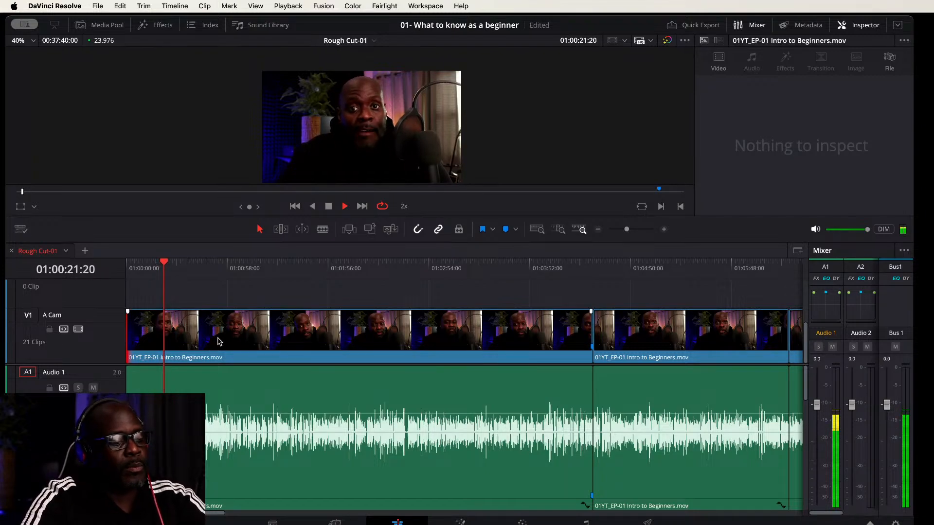
key("l")
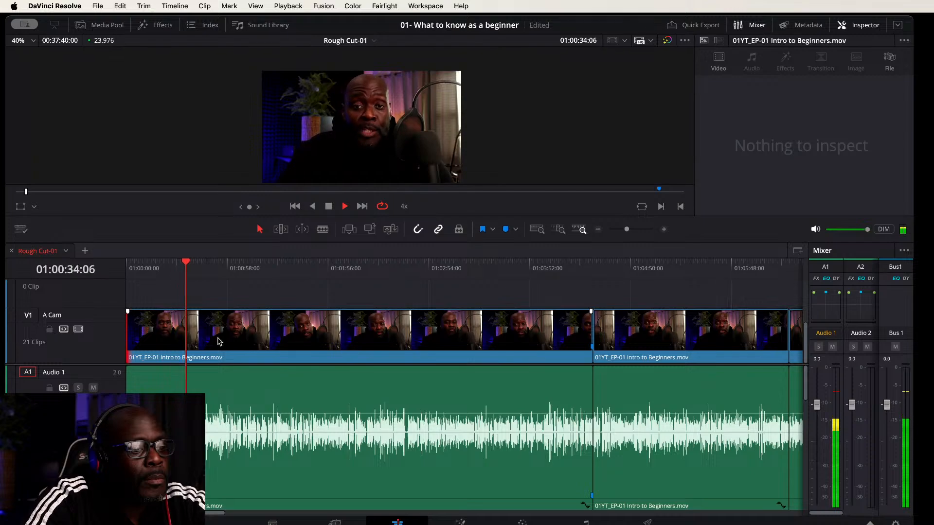
key("k")
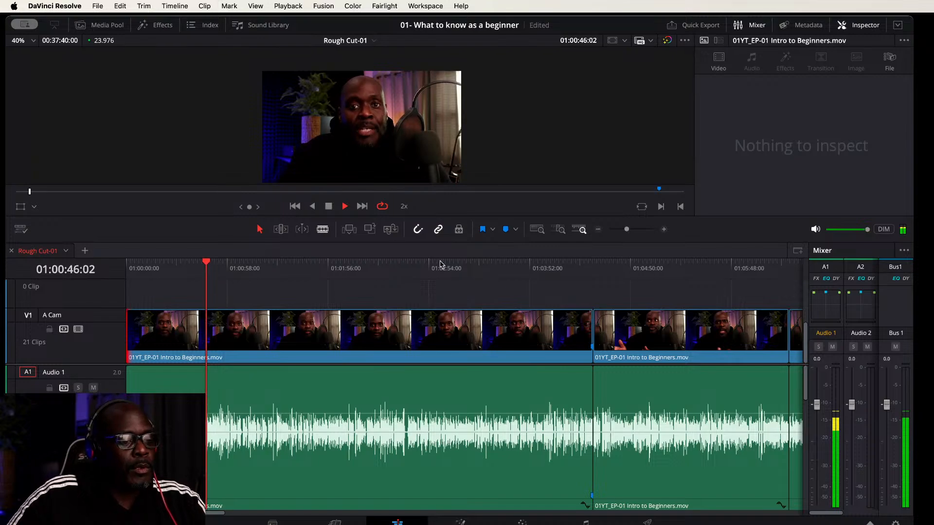
Step: Sample the footage near 01:02:37, review from about 01:01:40 at double speed to 01:02:14, and play backwards to stop at 01:02:10:08
left_click(399, 269)
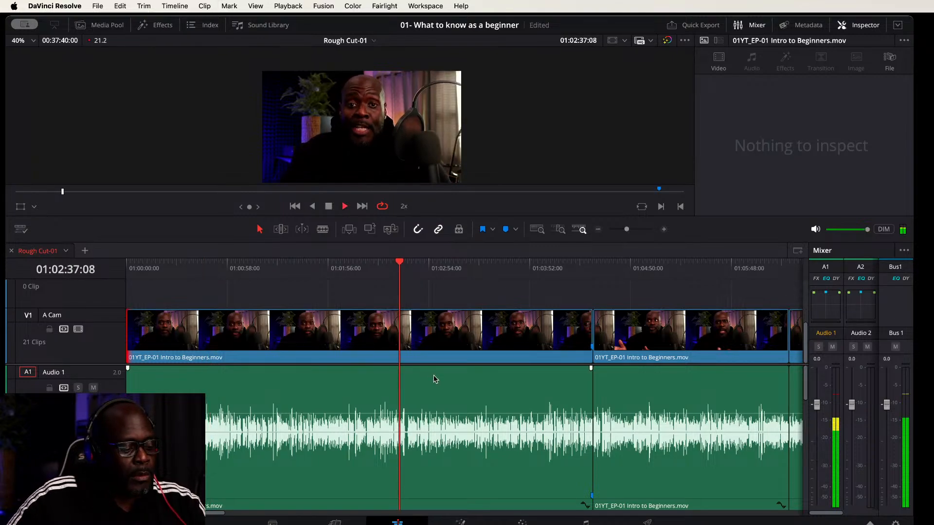
scroll(455, 417, "up", 2)
scroll(455, 417, "up", 1)
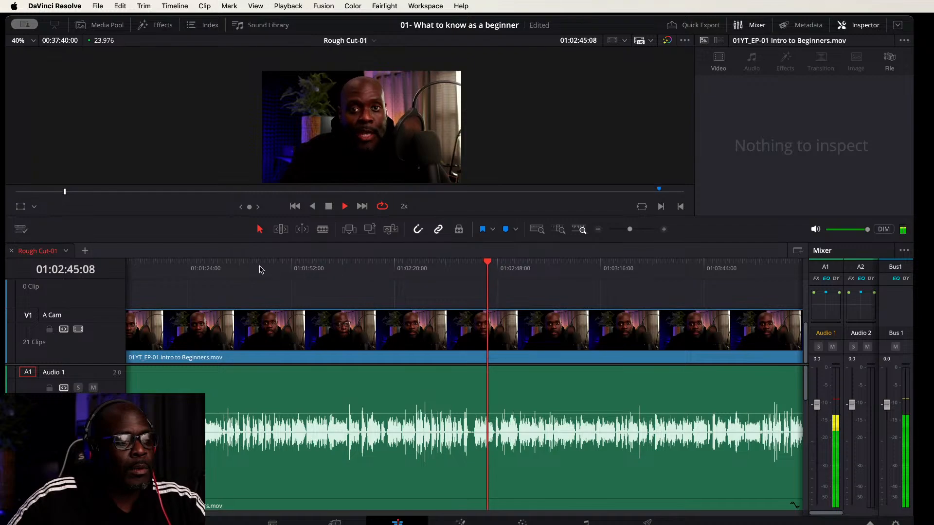
left_click(247, 268)
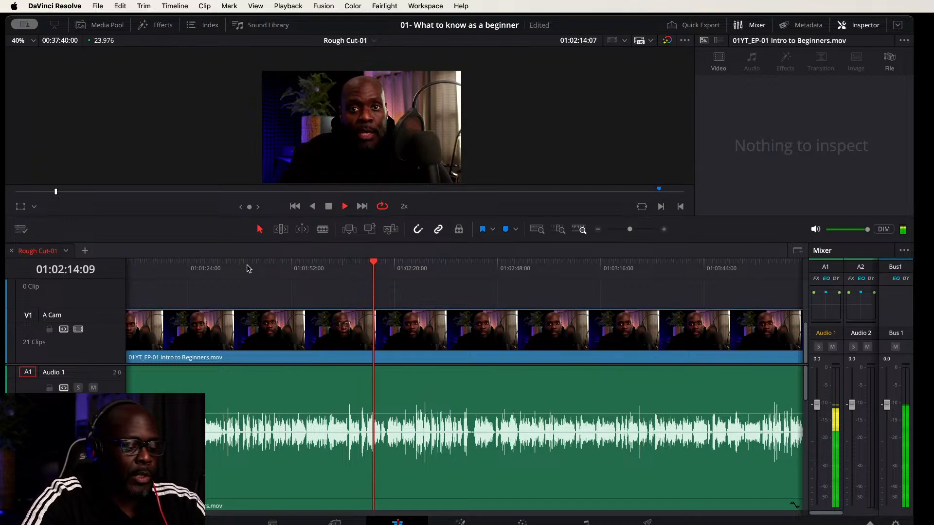
key("j")
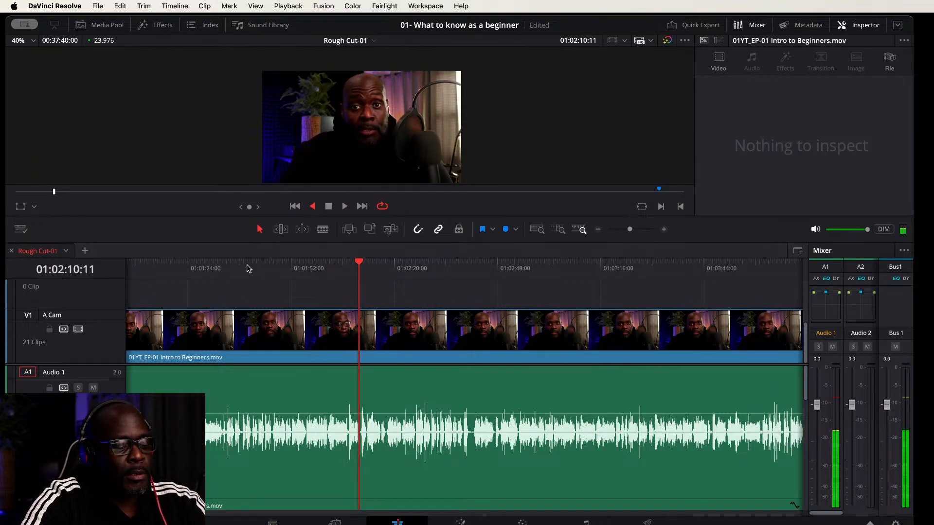
key("l")
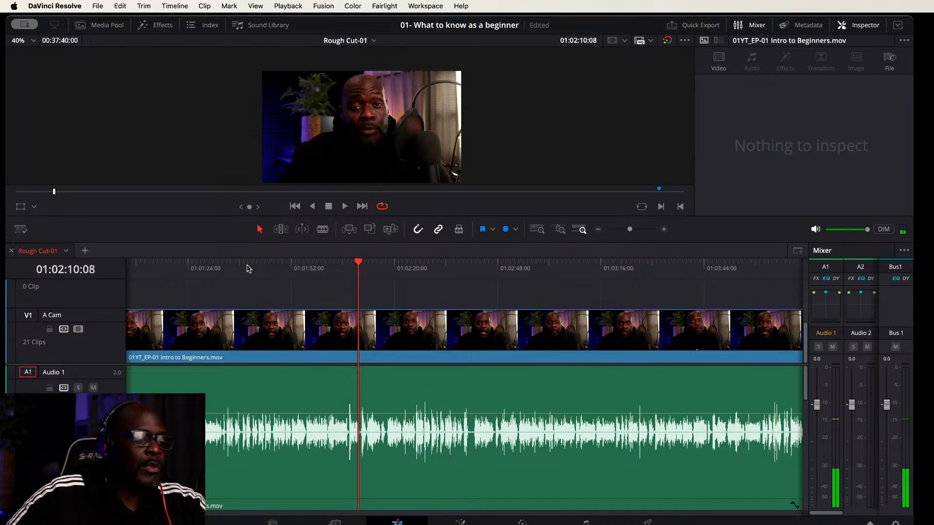
Step: Split the A Cam clip and its Audio 1 clip at 01:02:10:09
left_click(492, 327)
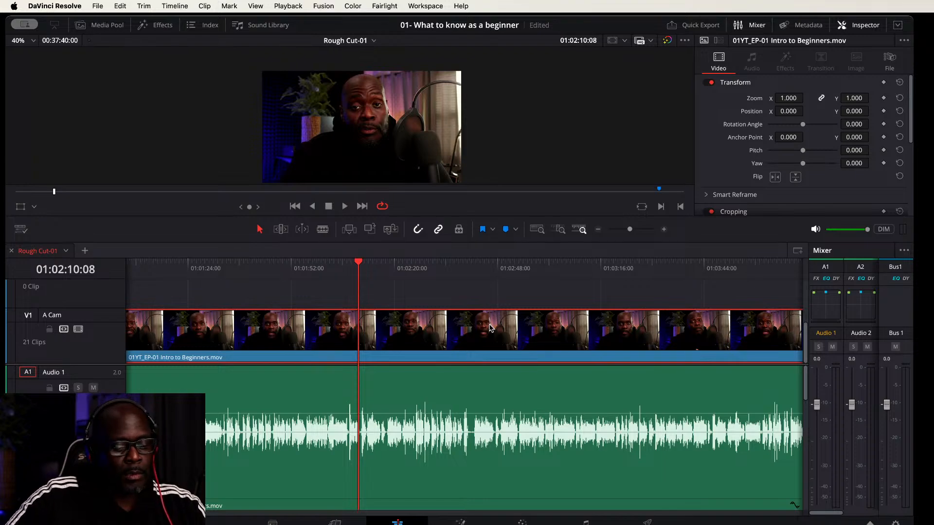
key("Right")
key("super+b")
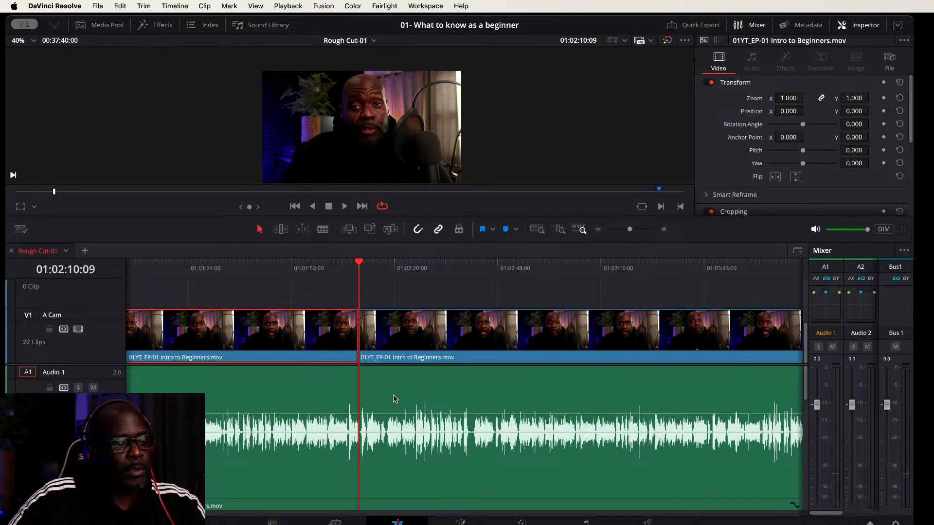
left_click(315, 402)
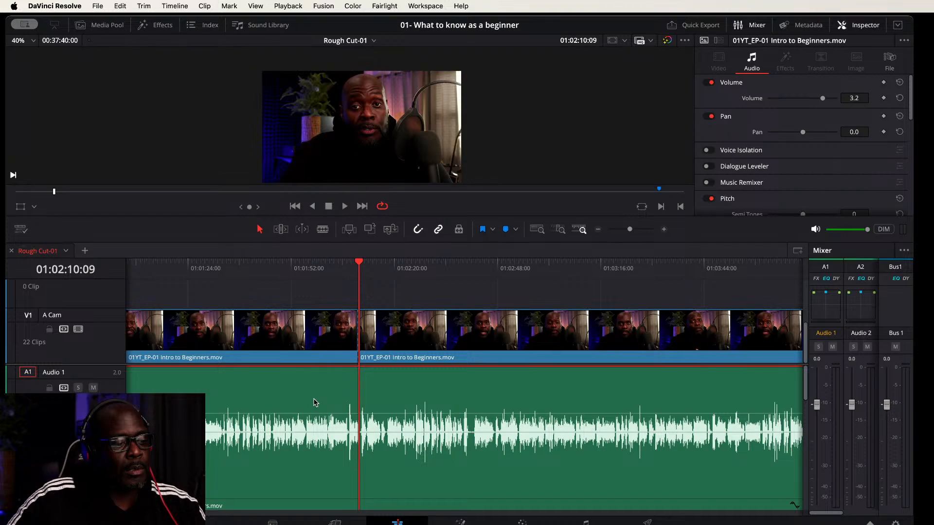
key("super+b")
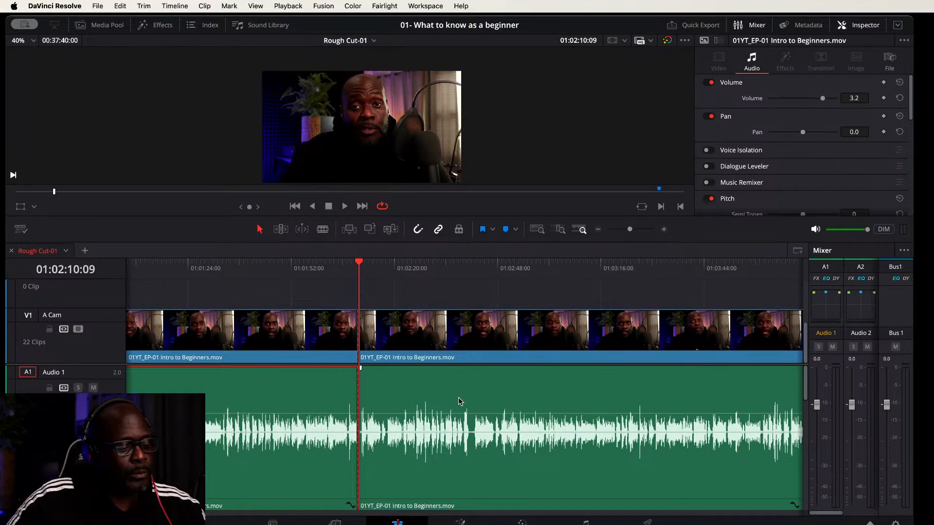
Step: Replay the passage across the new split from about 01:02:09 to 01:02:12:14
key("super+equal")
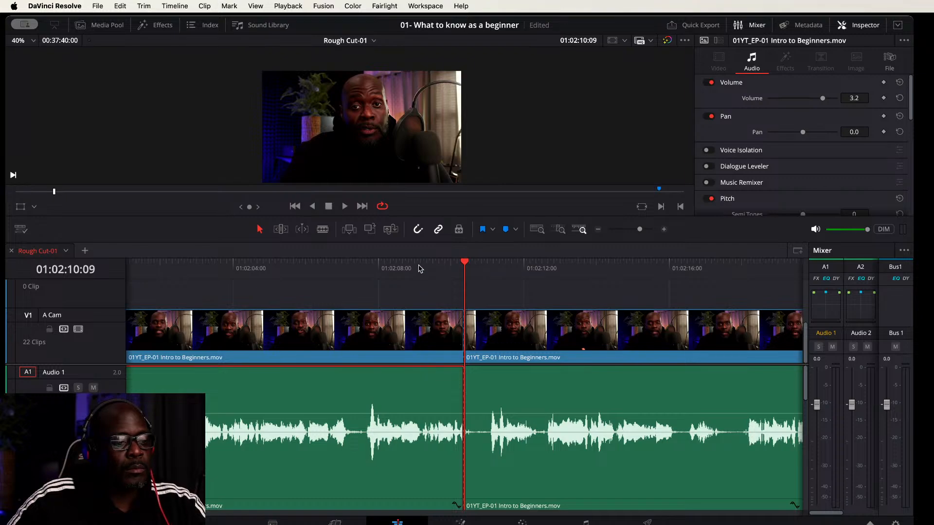
left_click(420, 265)
key("space")
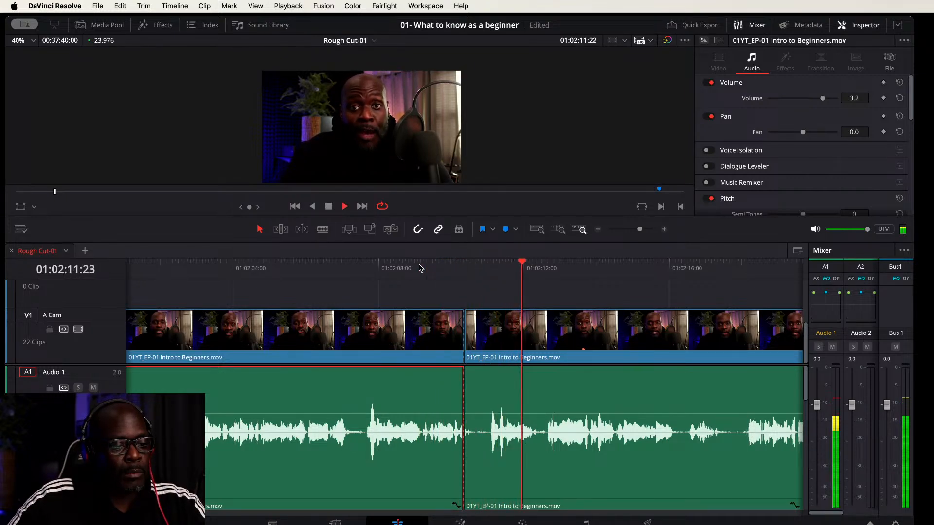
key("space")
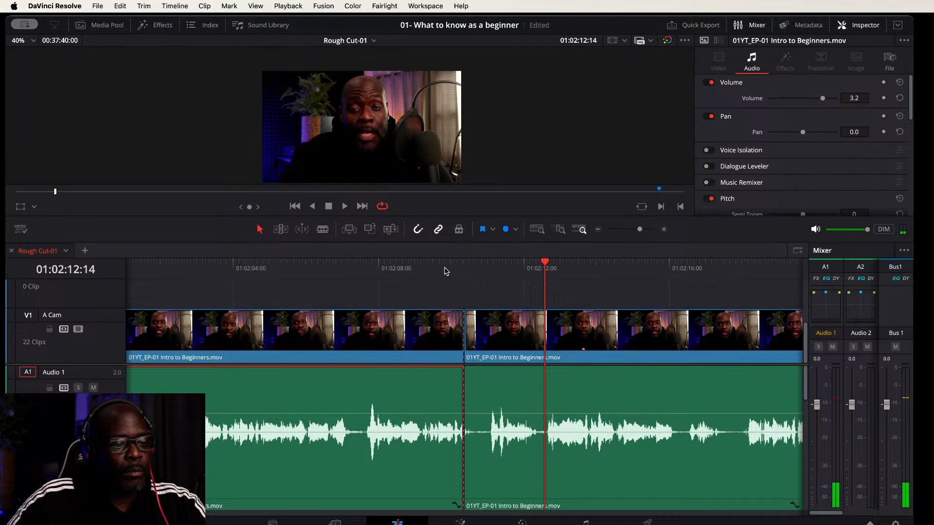
Step: Play up to 01:02:09:20 and ripple-trim the end of the first A Cam clip and its audio to that frame
left_click(431, 265)
left_click(385, 266)
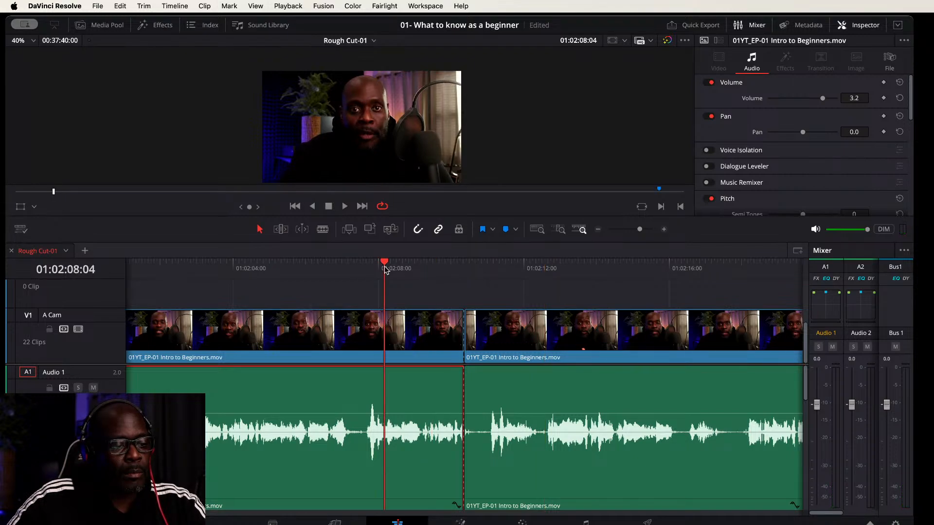
key("space")
key("space")
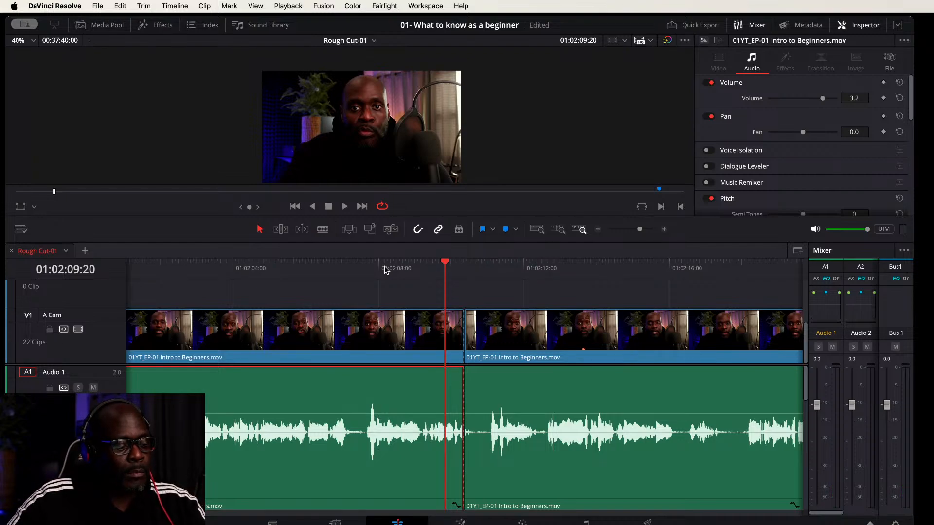
key("shift+bracketright")
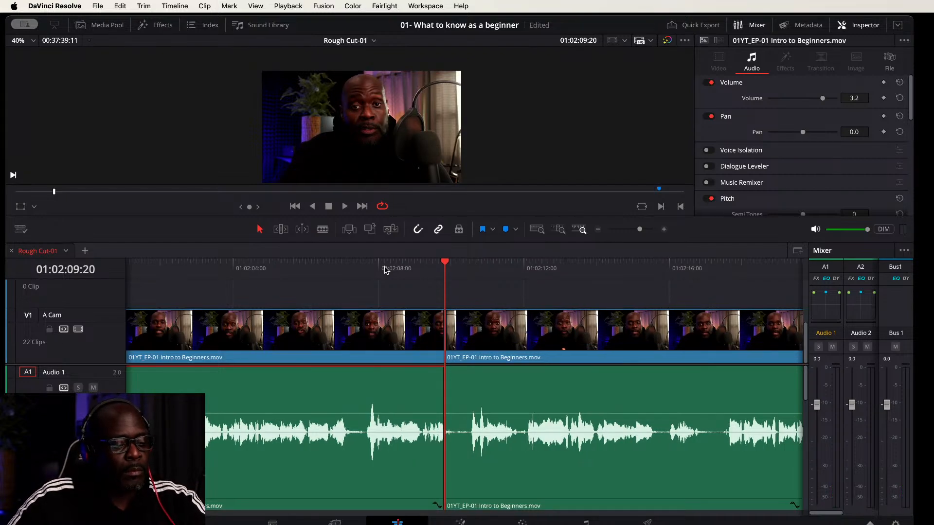
Step: Ripple-trim the start of the second A Cam clip and its audio to 01:02:10:09
key("space")
key("space")
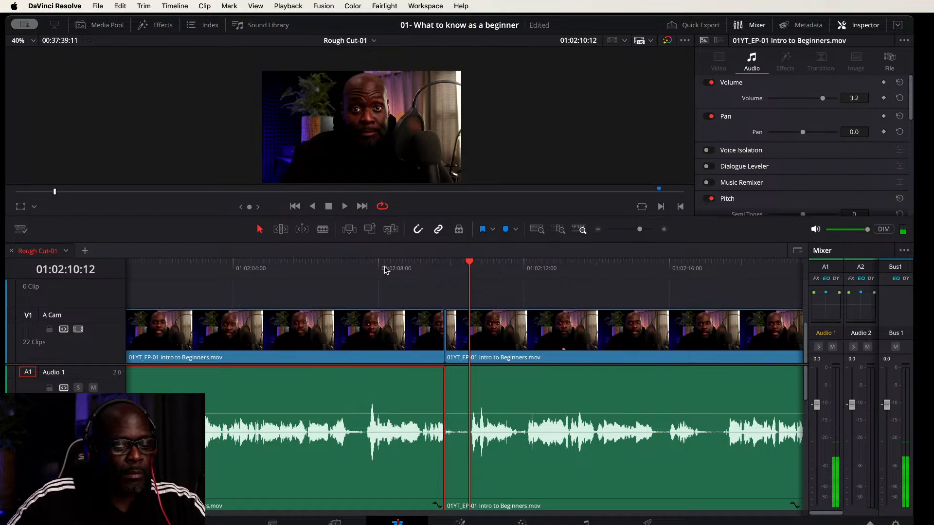
key("Left")
key("Left")
key("Left")
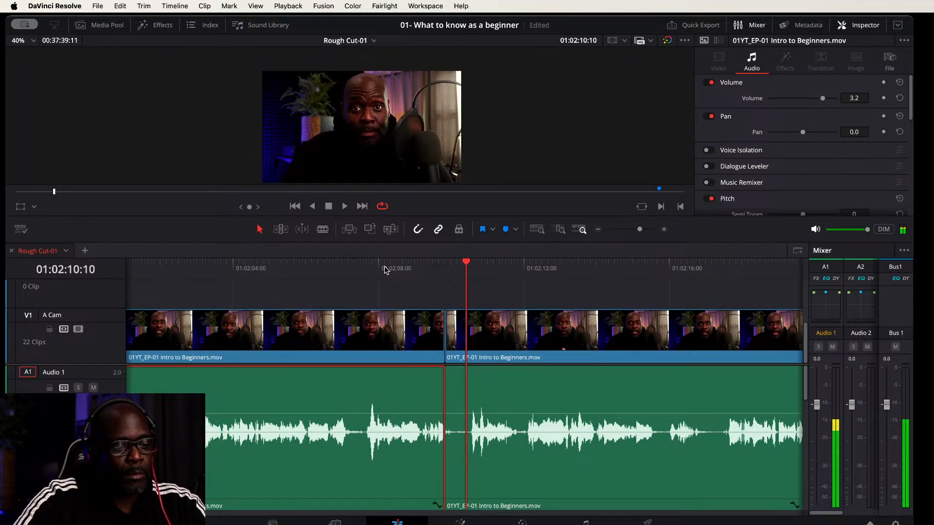
left_click(539, 338)
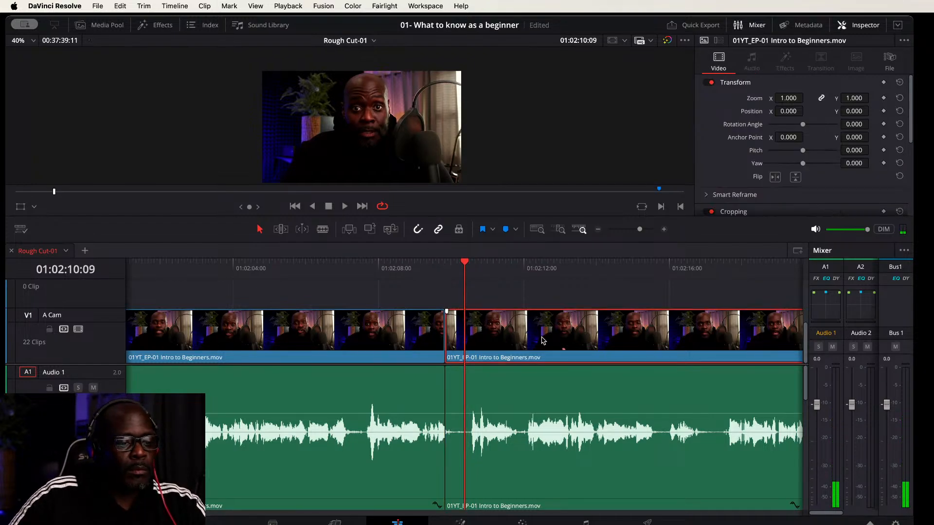
key("super+shift+bracketleft")
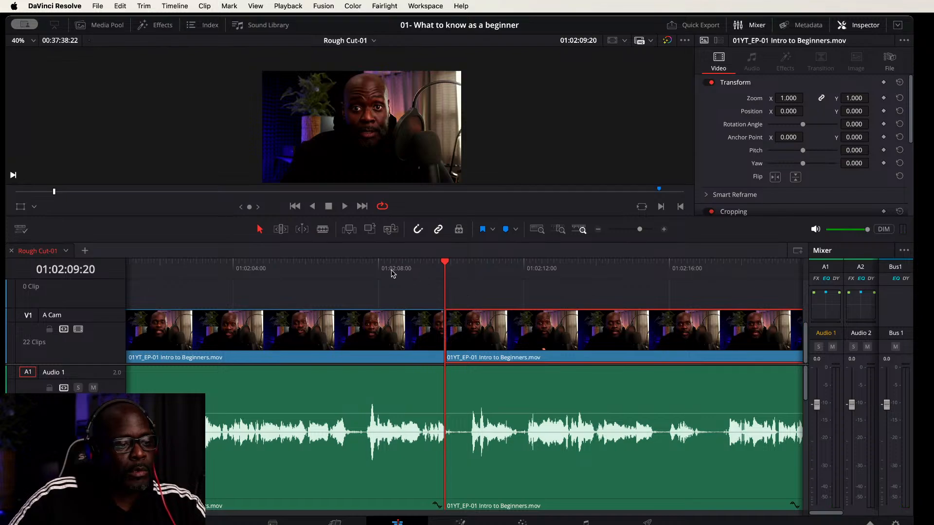
Step: Replay the tightened join from about 01:02:06:18 to 01:02:11:08
left_click(370, 269)
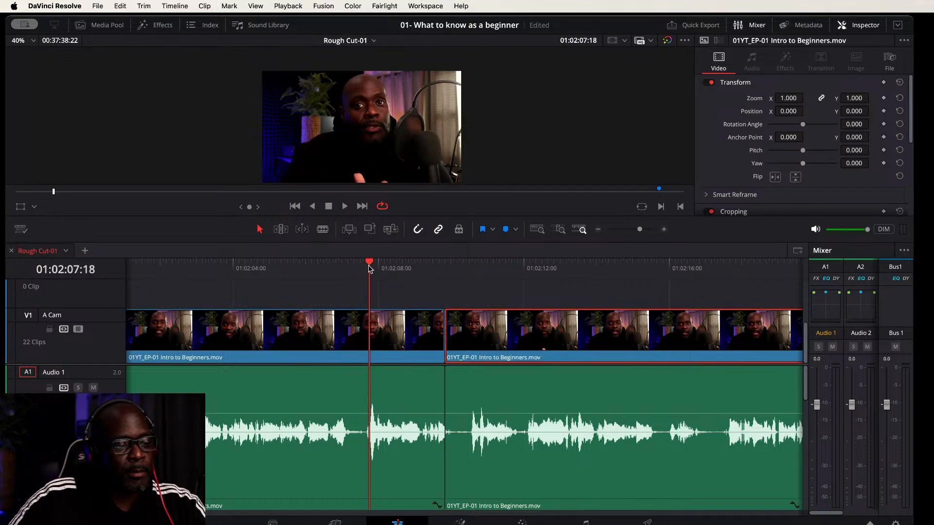
left_click(334, 268)
key("space")
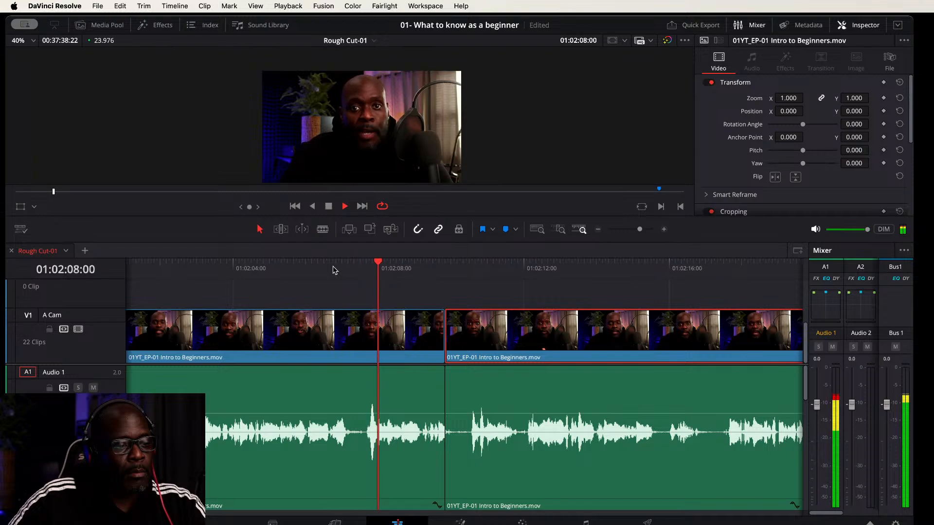
scroll(333, 269, "left", 5)
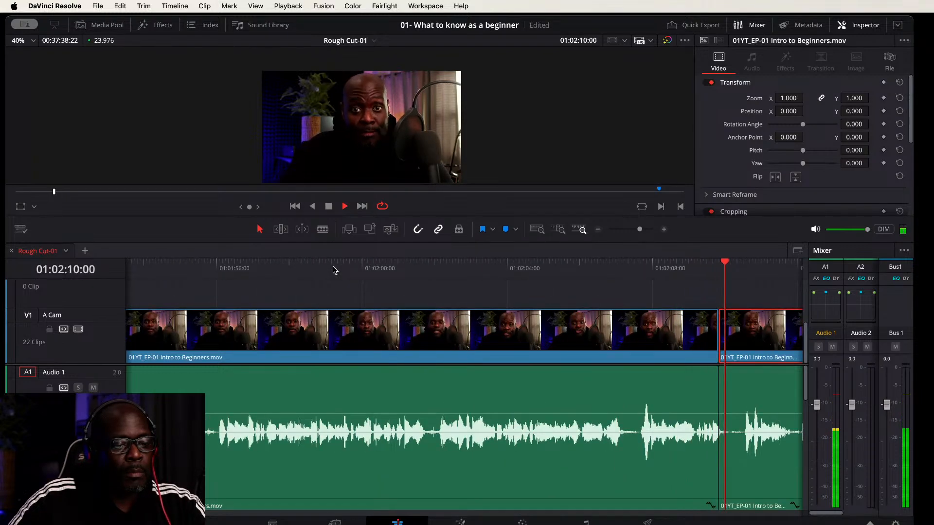
key("space")
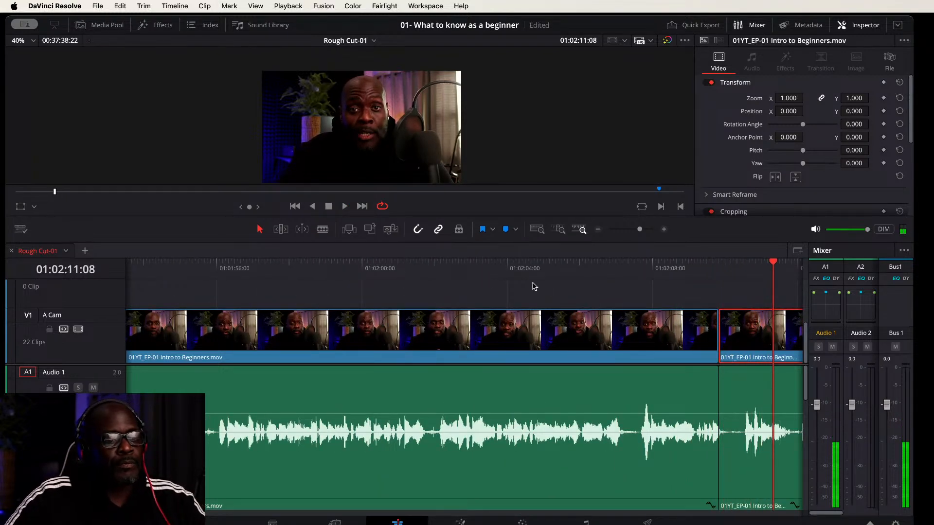
Step: Undo both ripple trims around the split between the first two A Cam clips
key("super+z")
key("super+z")
key("super+z")
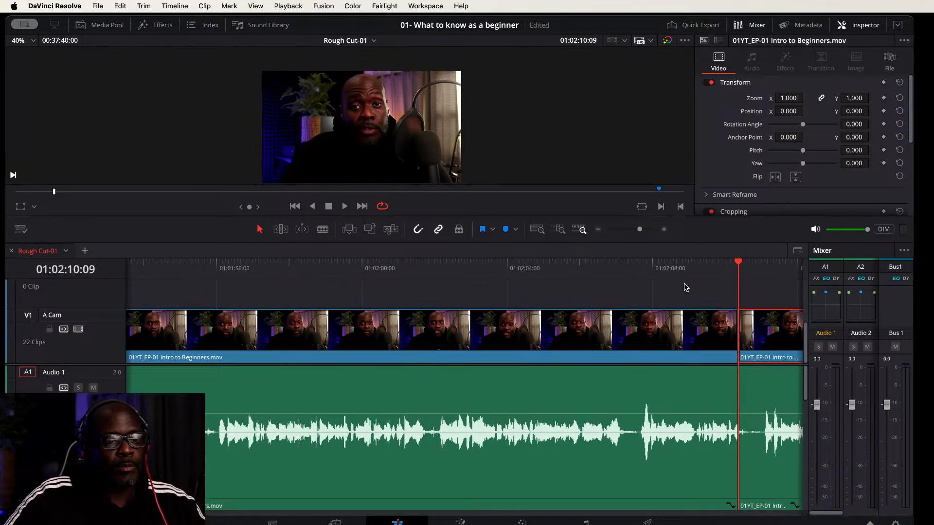
Step: Look over the A Cam clips on the timeline to locate the cut between the second and third clips
left_click_drag(691, 294, 378, 295)
scroll(311, 270, "right", 10)
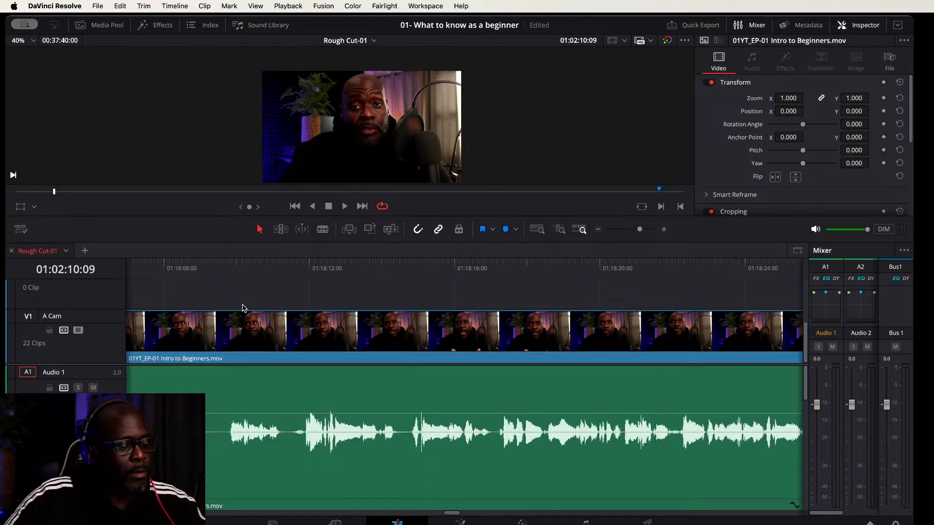
key("super+minus")
key("super+minus")
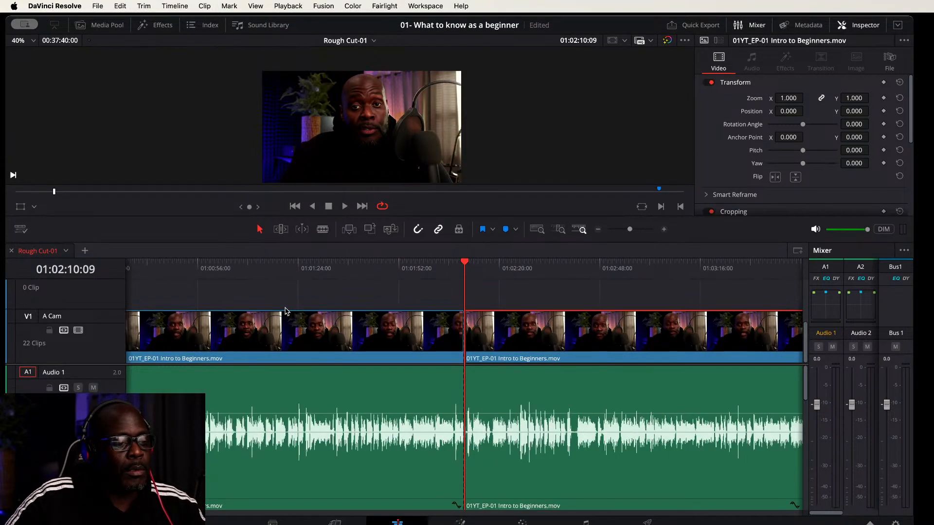
key("super+minus")
key("super+minus")
key("super+minus")
key("super+equal")
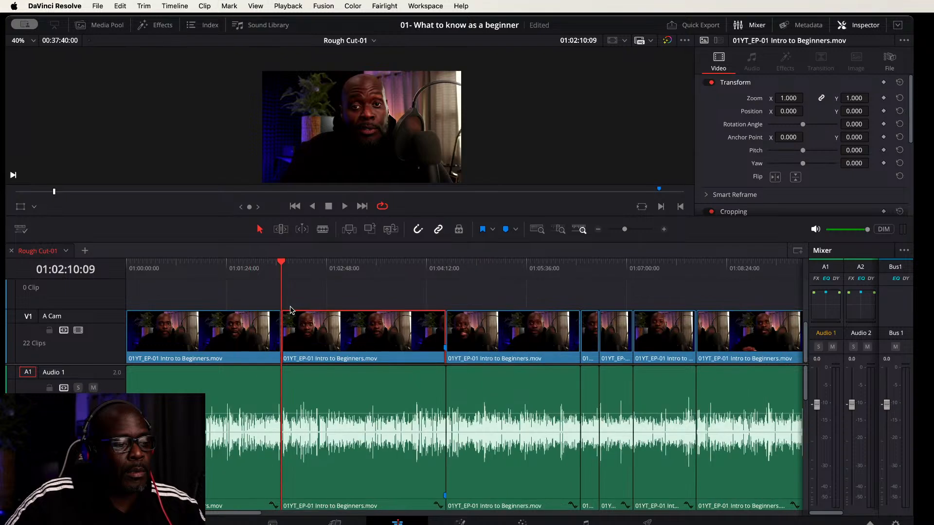
Step: Play the end of the second A Cam clip from 01:04:19:12 to 01:04:23:20
left_click(439, 269)
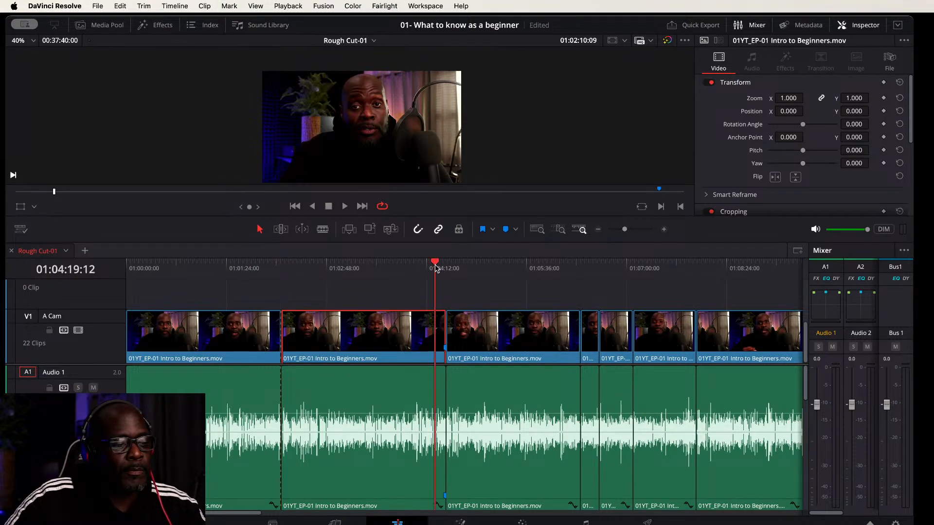
key("super+equal")
key("super+equal")
key("super+equal")
key("super+equal")
key("super+equal")
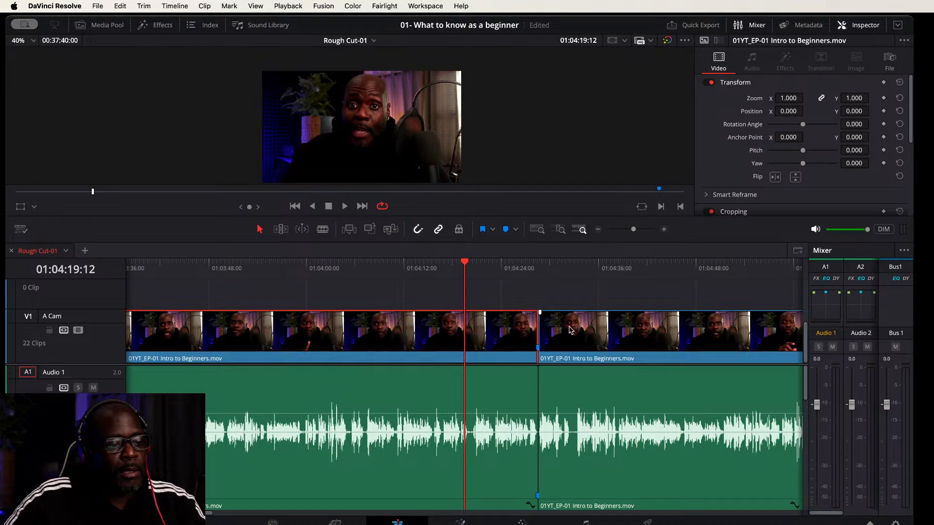
key("space")
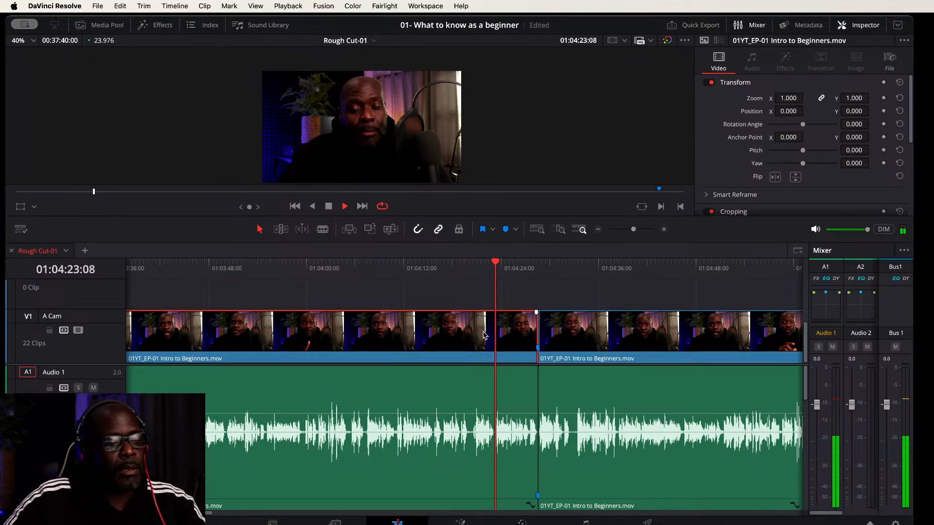
key("space")
scroll(403, 292, "left", 3)
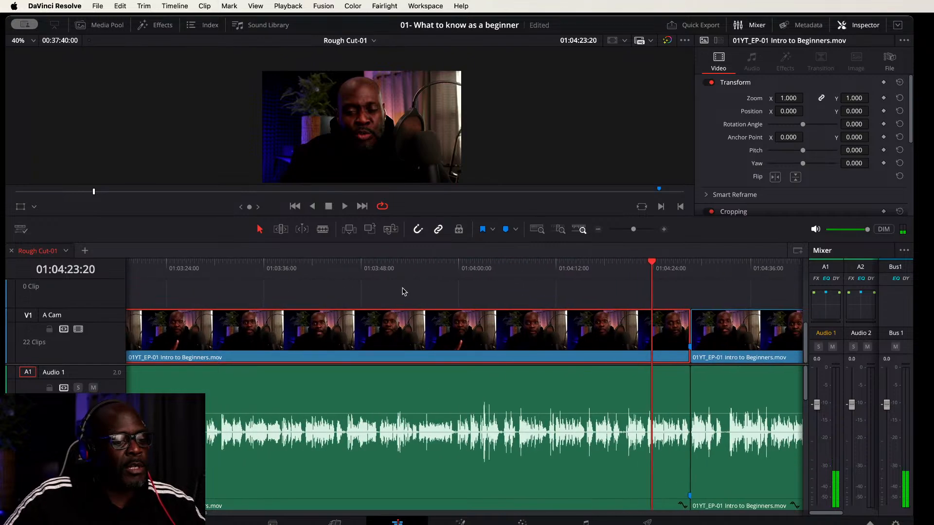
Step: Examine the clip layout across the whole timeline and around the first few A Cam clips
key("super+minus")
key("super+minus")
key("super+minus")
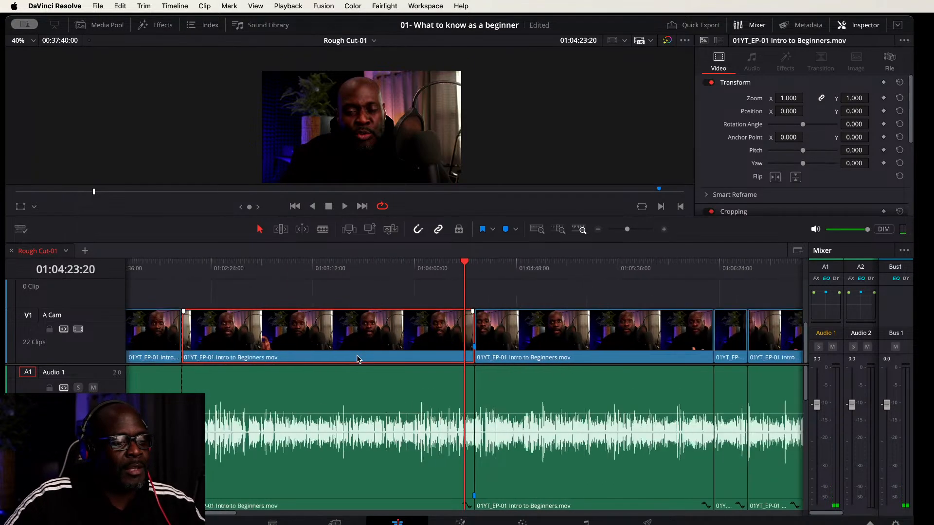
key("super+minus")
key("super+minus")
key("super+minus")
key("super+minus")
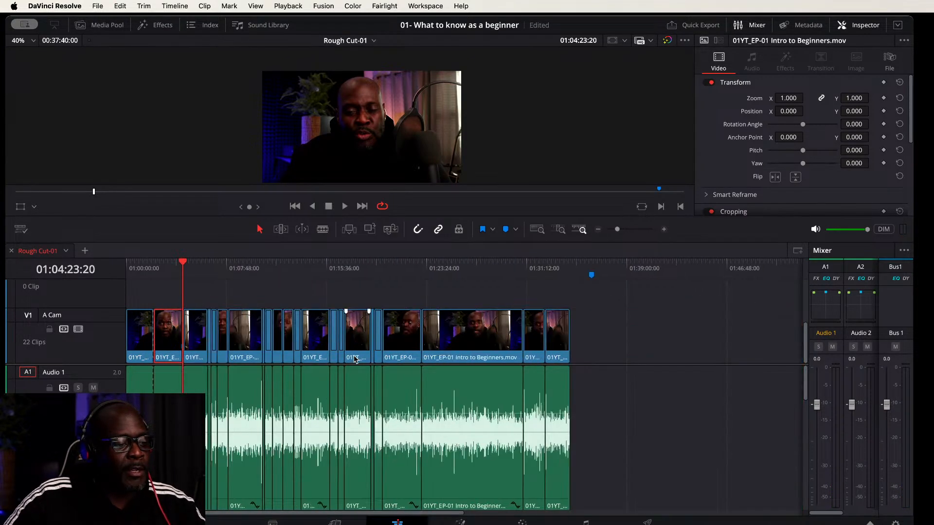
key("super+equal")
key("super+equal")
key("super+equal")
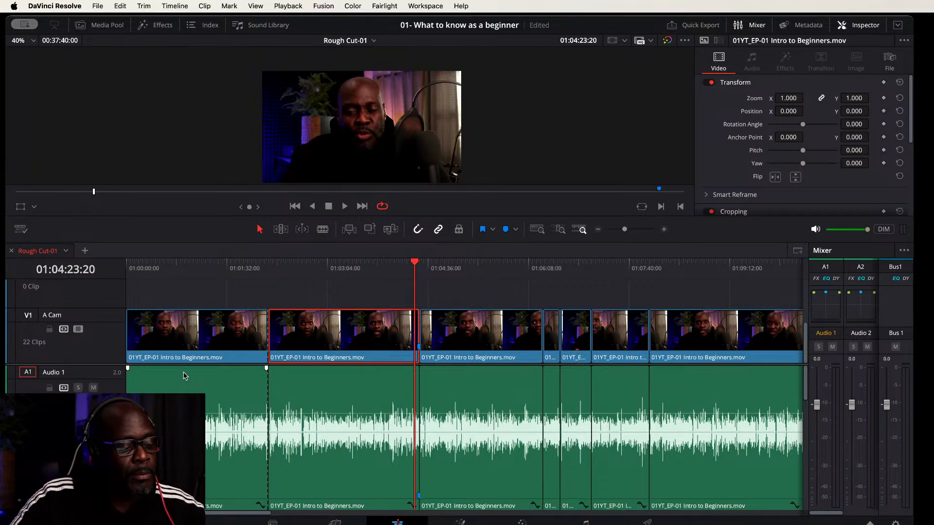
Step: Redo and undo the ripple trims twice, comparing how the cut between the second and third A Cam clips shifts
key("super+shift+z")
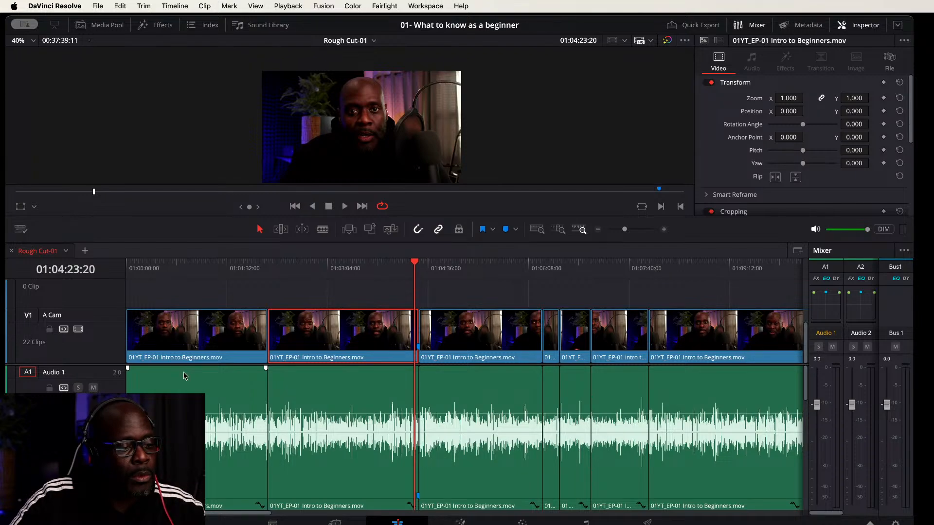
key("super+z")
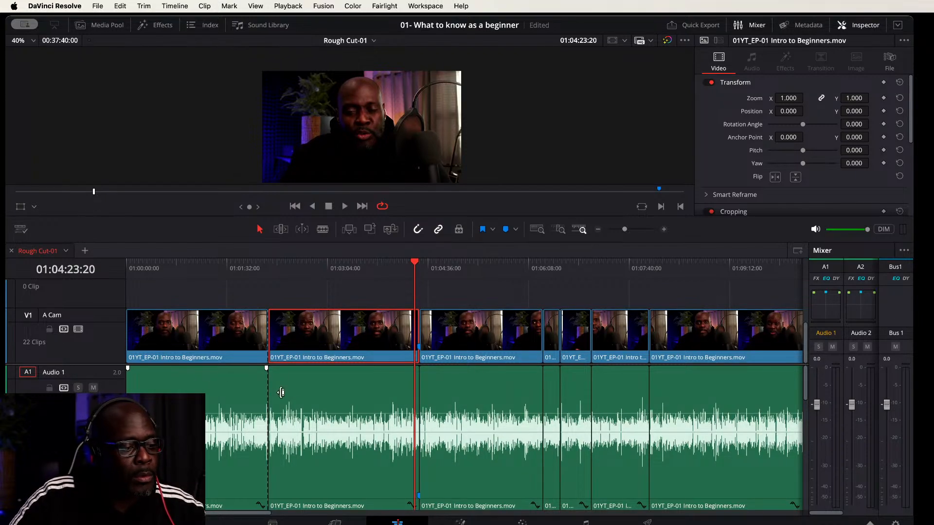
scroll(449, 441, "up", 4)
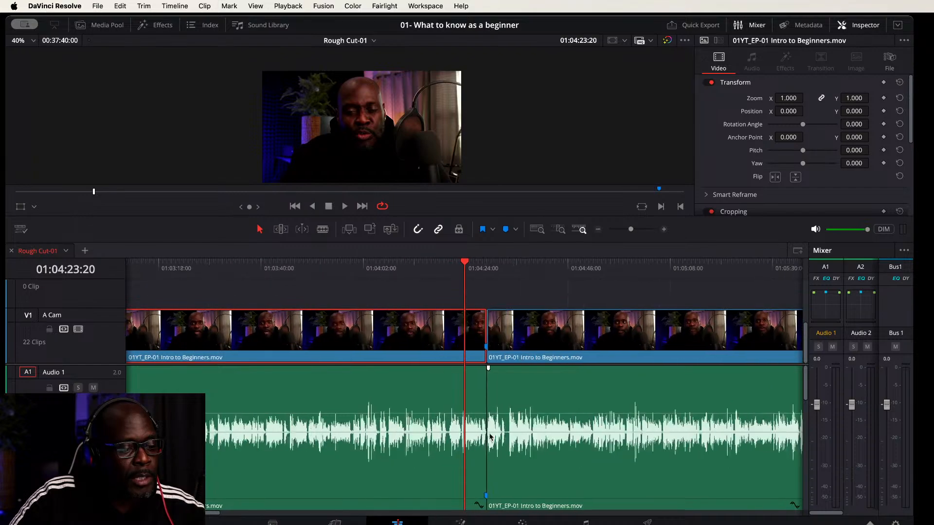
scroll(490, 436, "up", 1)
scroll(546, 443, "up", 3)
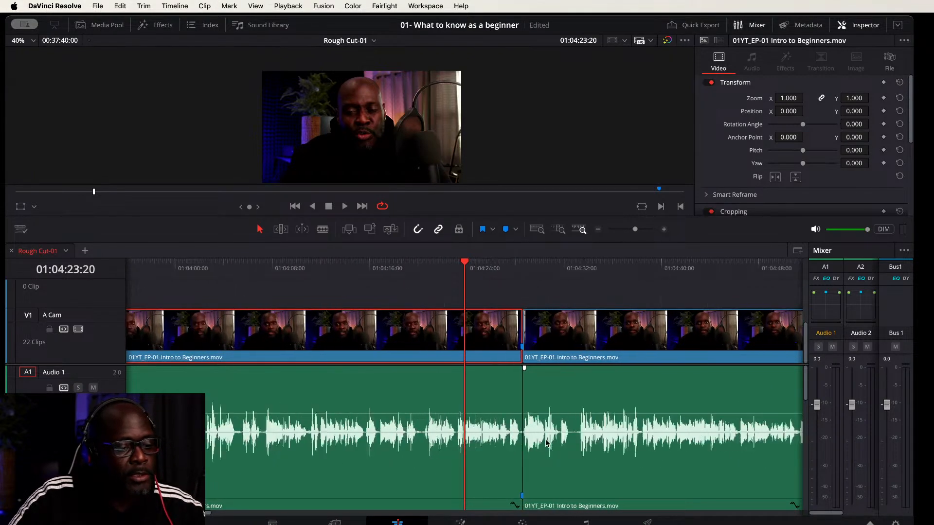
scroll(578, 446, "up", 2)
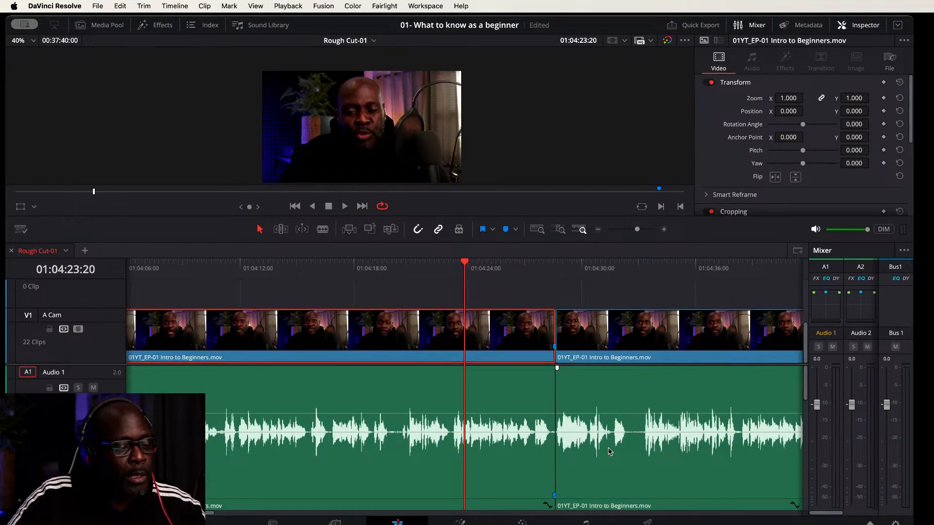
key("super+z")
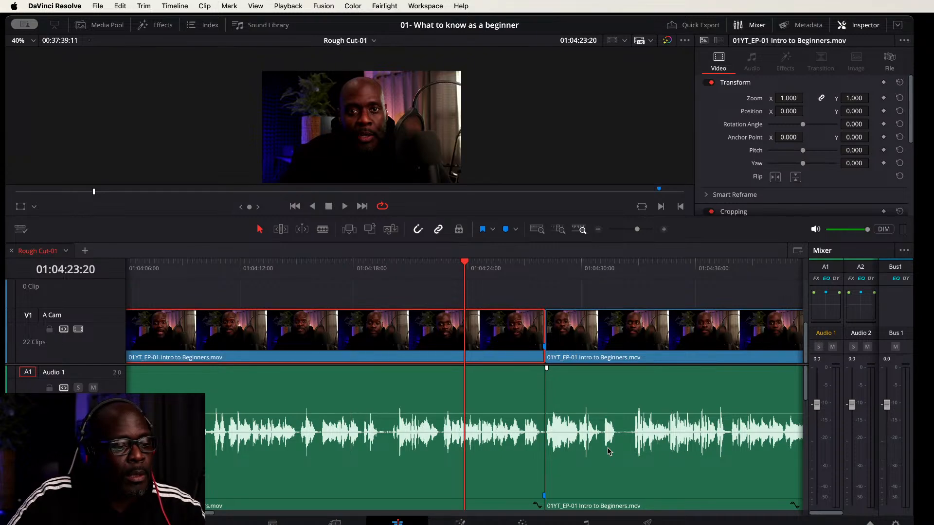
key("super+shift+z")
scroll(535, 454, "down", 4)
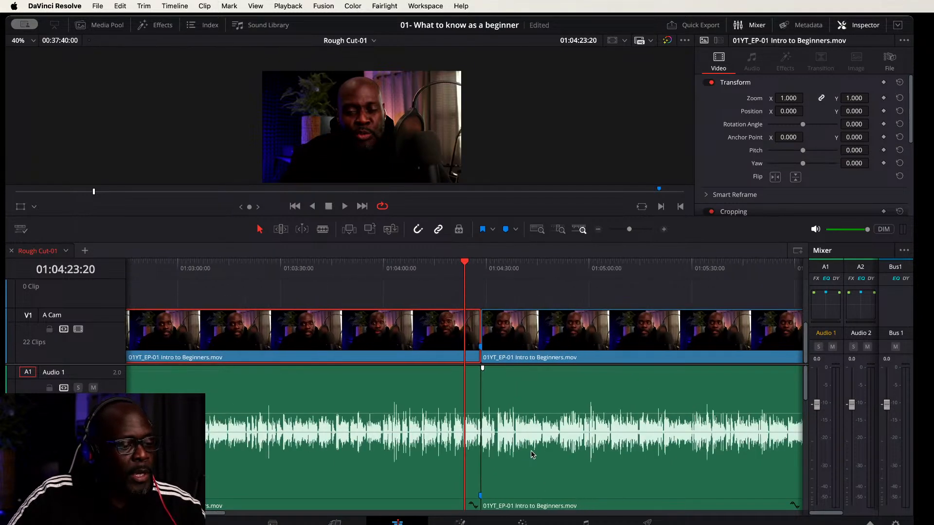
scroll(530, 455, "down", 3)
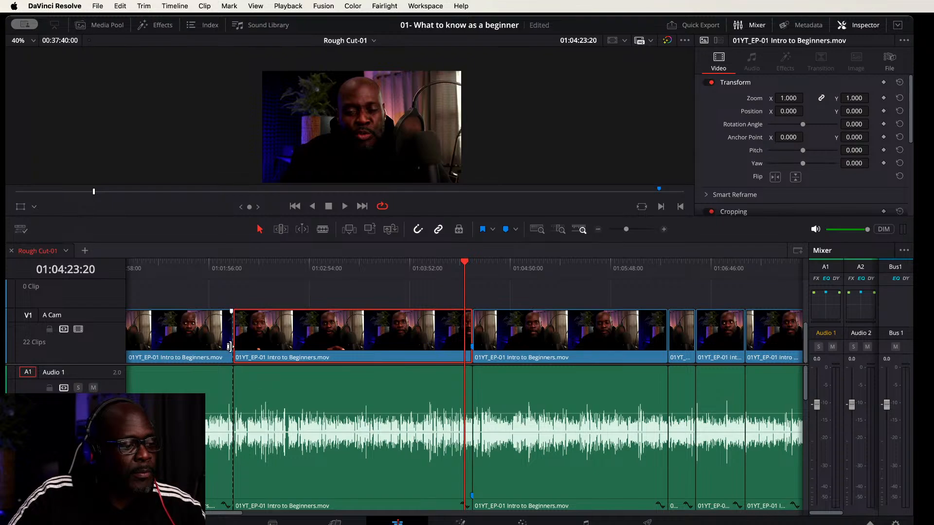
Step: Play across the first cut from 01:02:04:14 to about 01:02:12:11, and add a blue marker to the first audio clip at 01:02:08:13
left_click(224, 267)
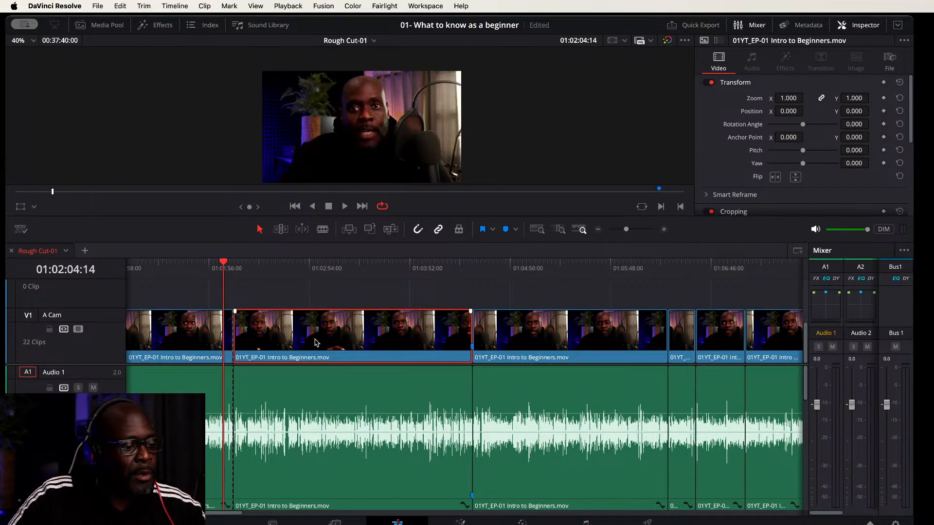
scroll(487, 409, "up", 6)
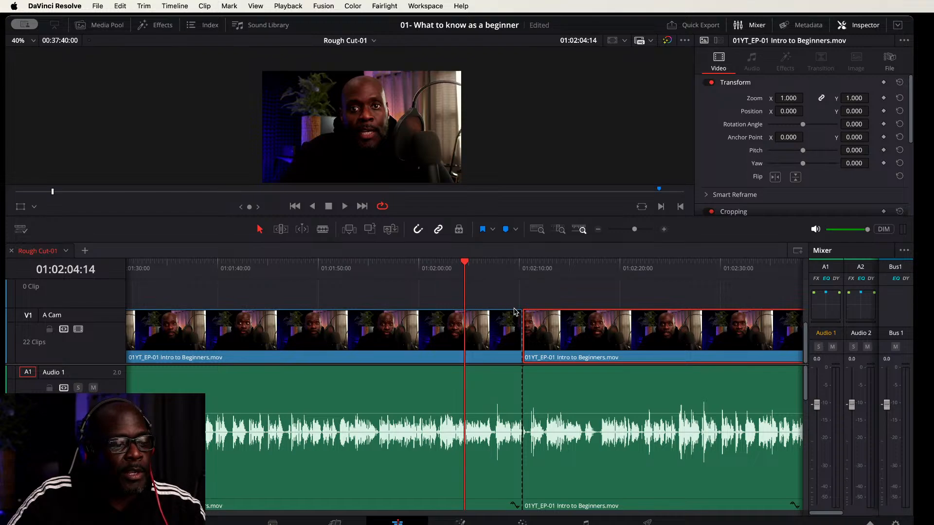
key("space")
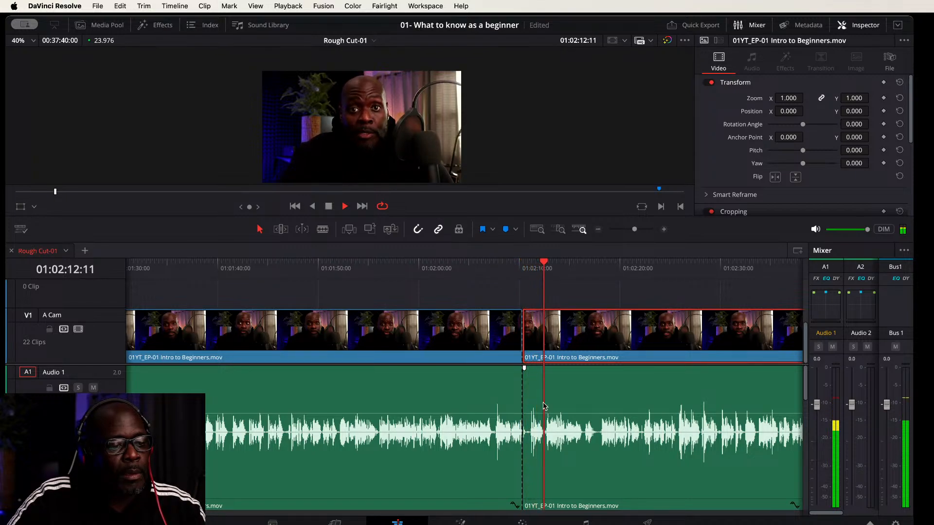
key("space")
left_click(504, 266)
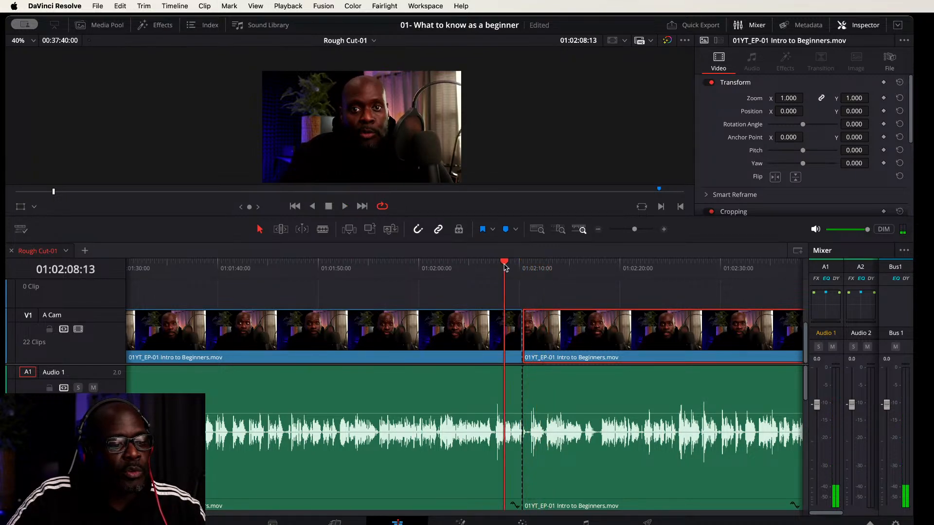
left_click(478, 402)
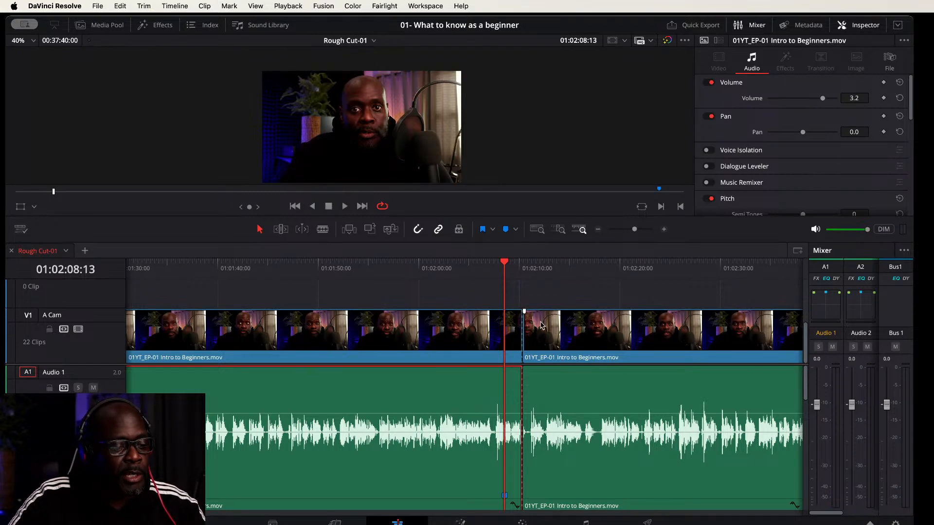
Step: Play across the first cut from 01:02:08:13 and park the playhead at 01:02:11:02, where speech starts in the second clip
key("super+equal")
key("super+equal")
key("super+equal")
key("super+equal")
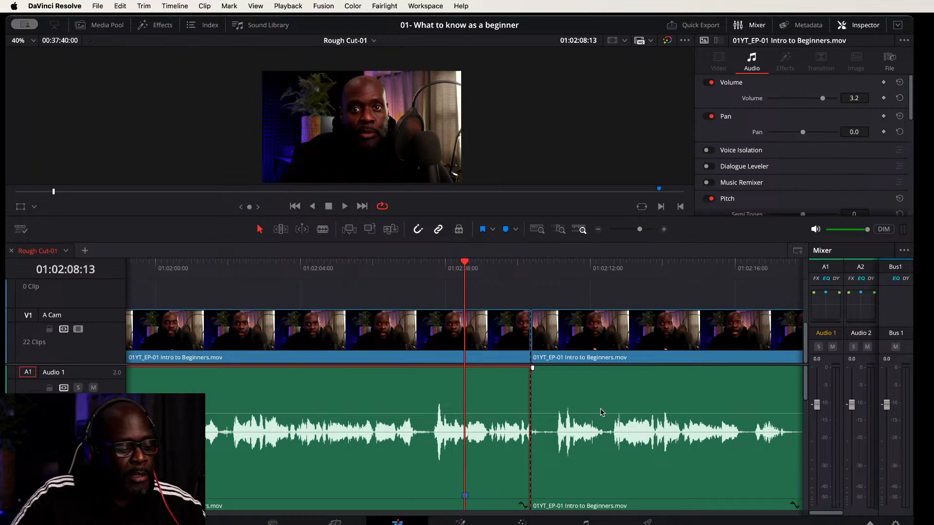
scroll(613, 422, "down", 5)
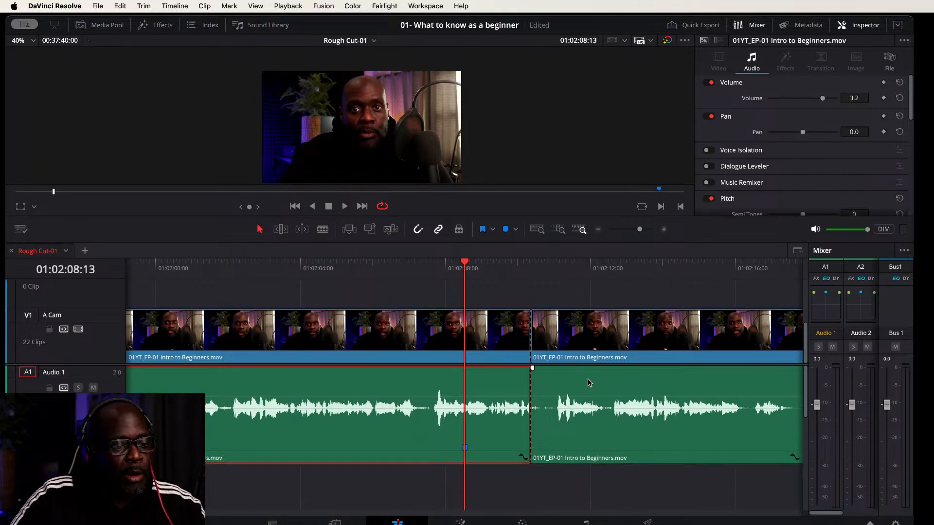
key("space")
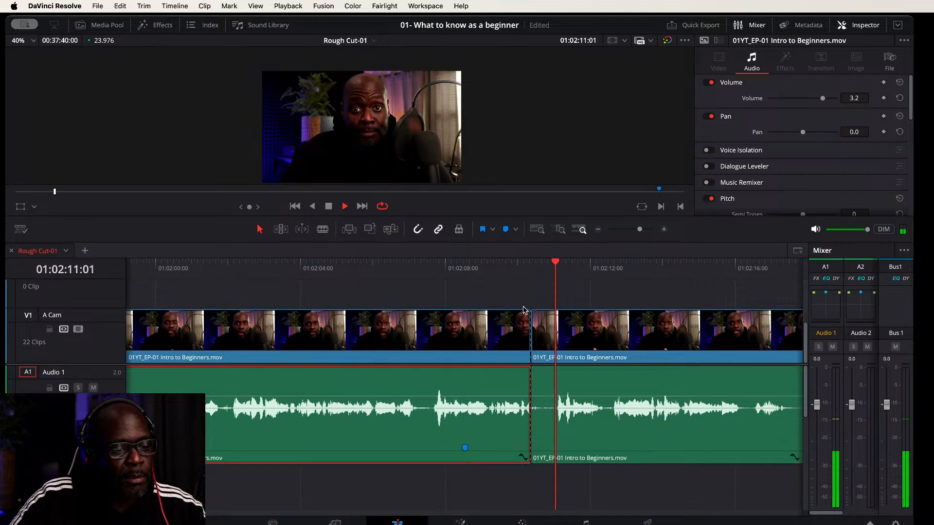
key("space")
key("Left")
key("Left")
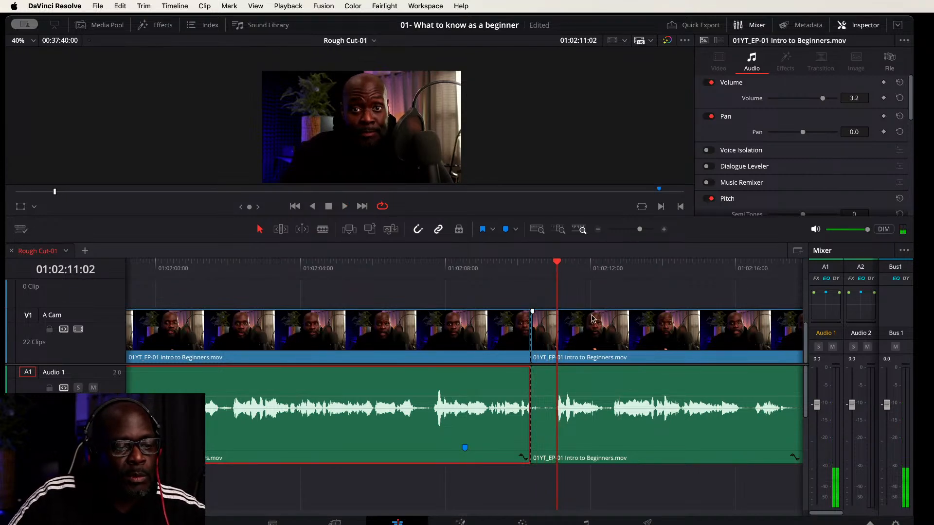
Step: Try ripple-trimming the start of only the second A Cam clip's video to 01:02:11:02, and undo it
left_click(607, 342)
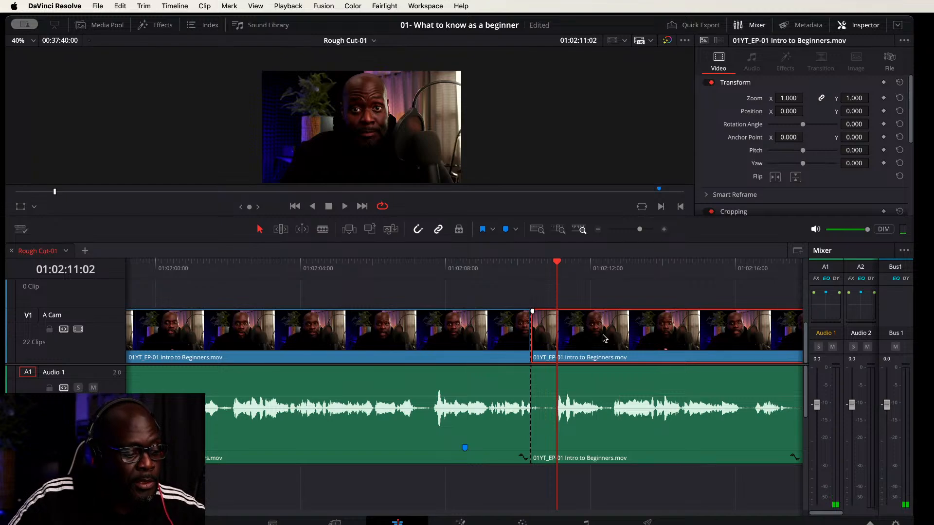
key("Up")
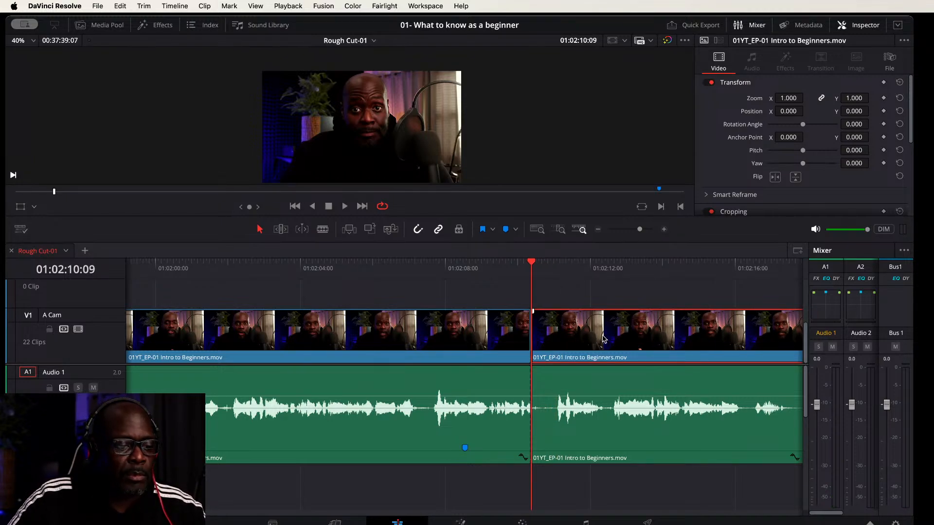
key("super+z")
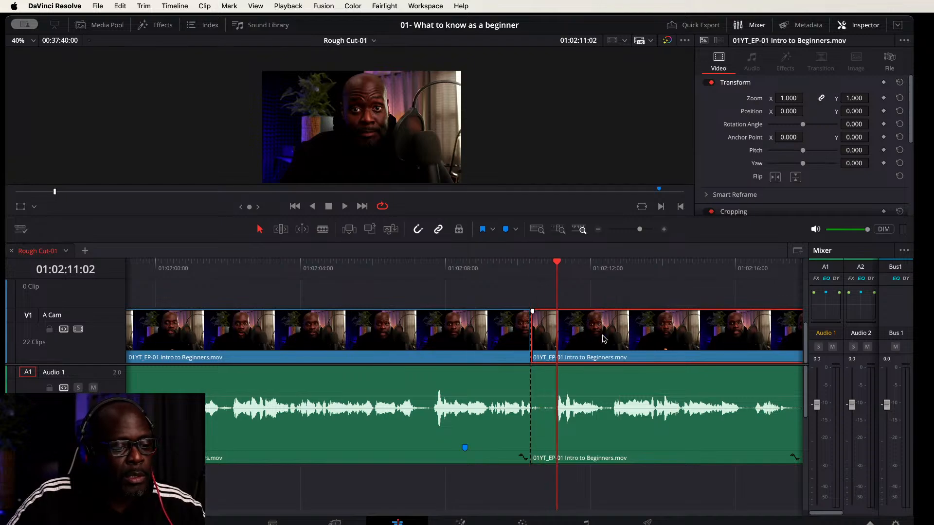
Step: Select the second A Cam clip together with its audio and ripple-trim their start to 01:02:11:02
left_click_drag(655, 291, 634, 455)
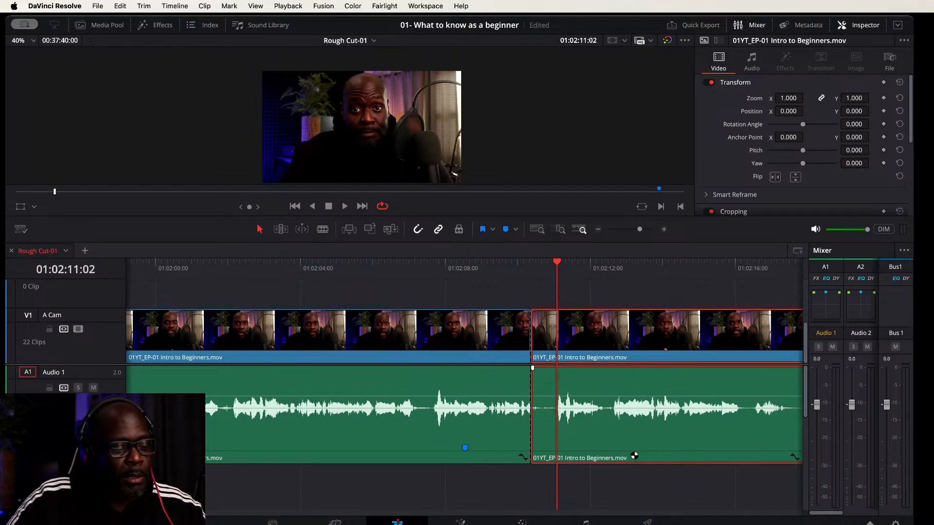
key("super+shift+bracketleft")
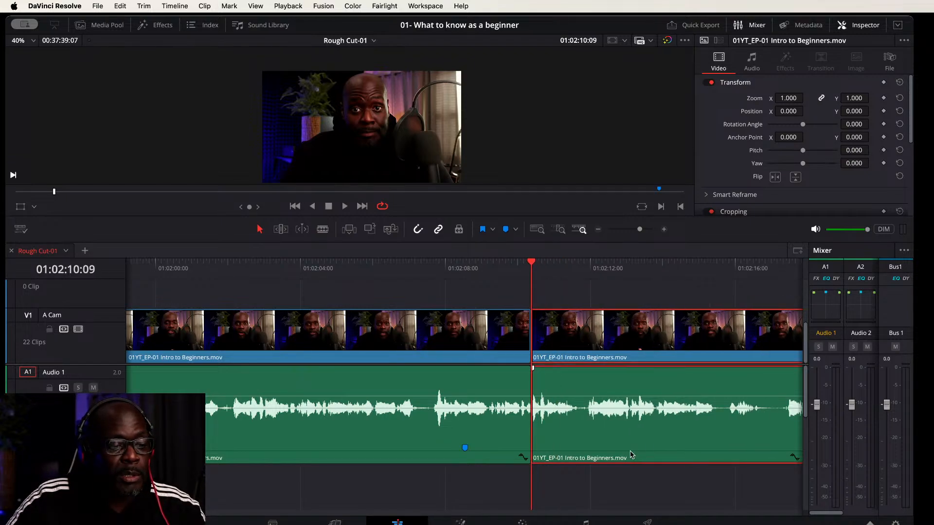
Step: Play forward and backward across the cut between about 01:02:08:08 and 01:02:10:08 to check the end of the first clip
left_click(505, 267)
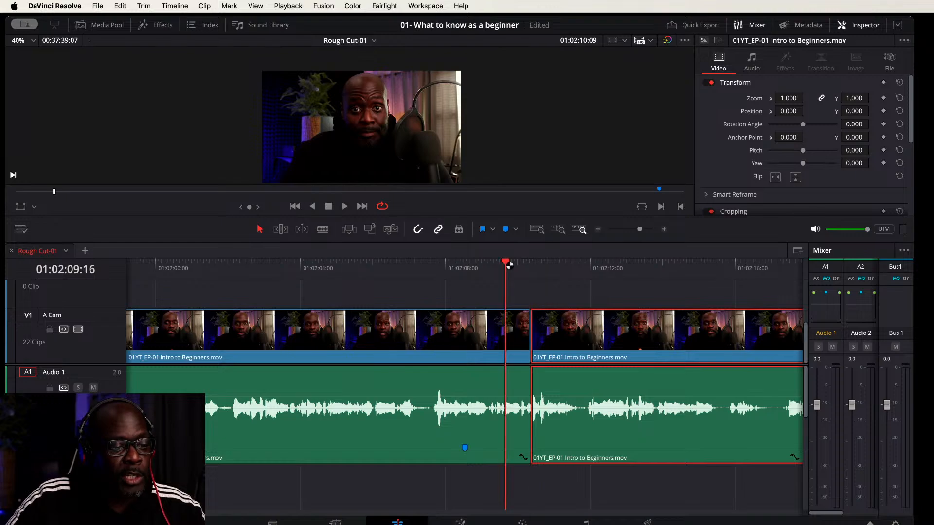
scroll(572, 362, "up", 4)
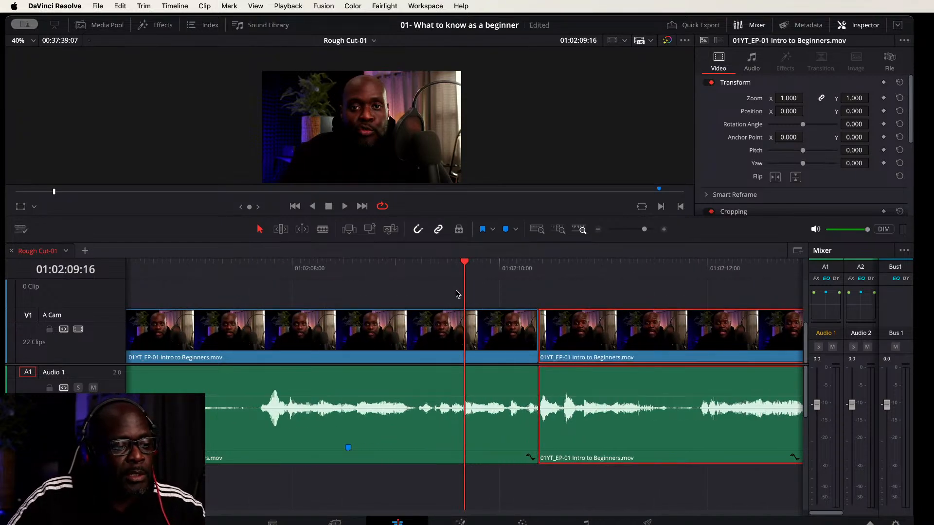
left_click(398, 270)
key("space")
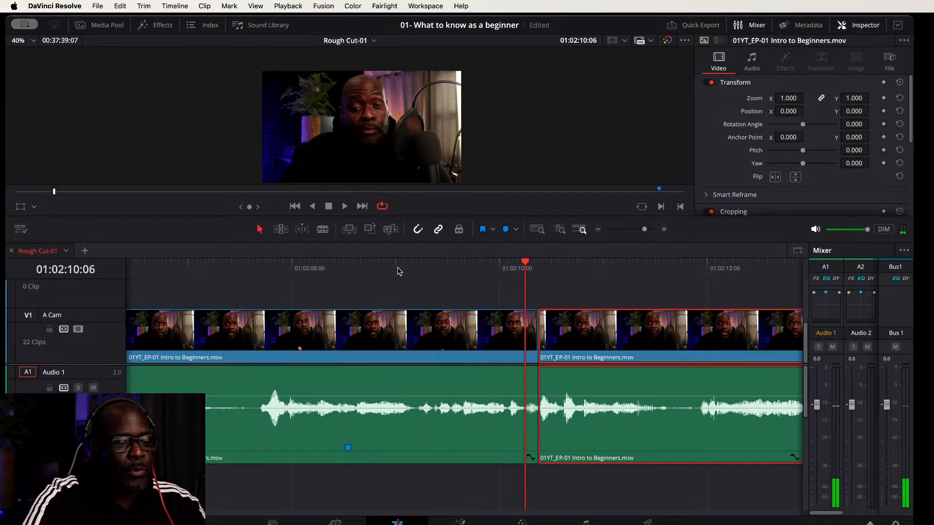
key("j")
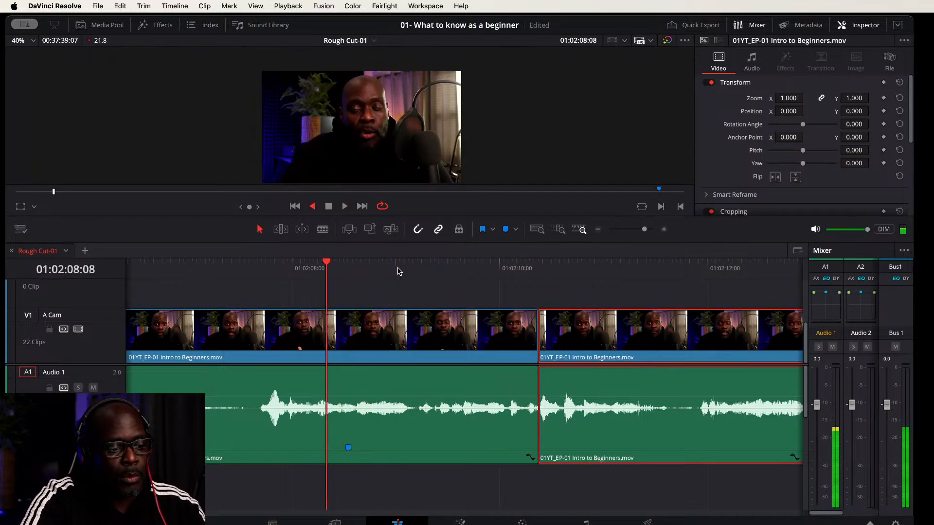
key("k")
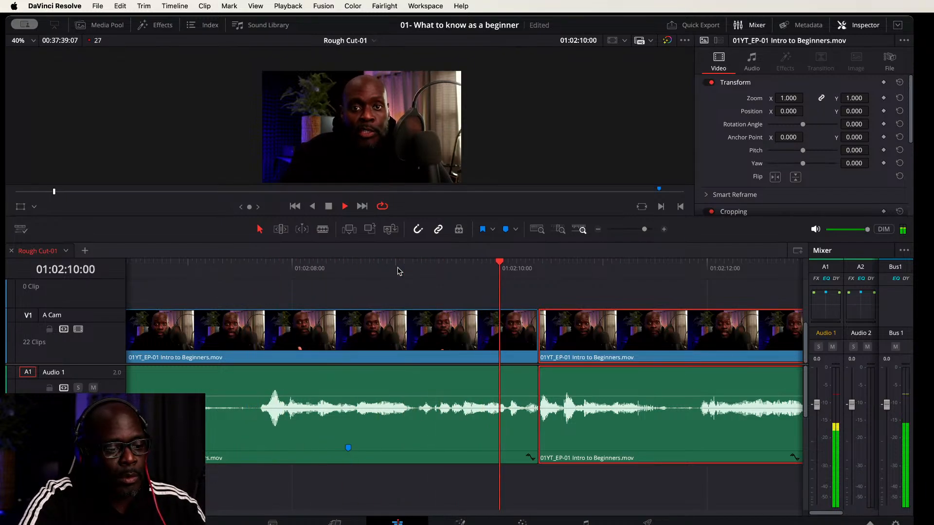
key("k")
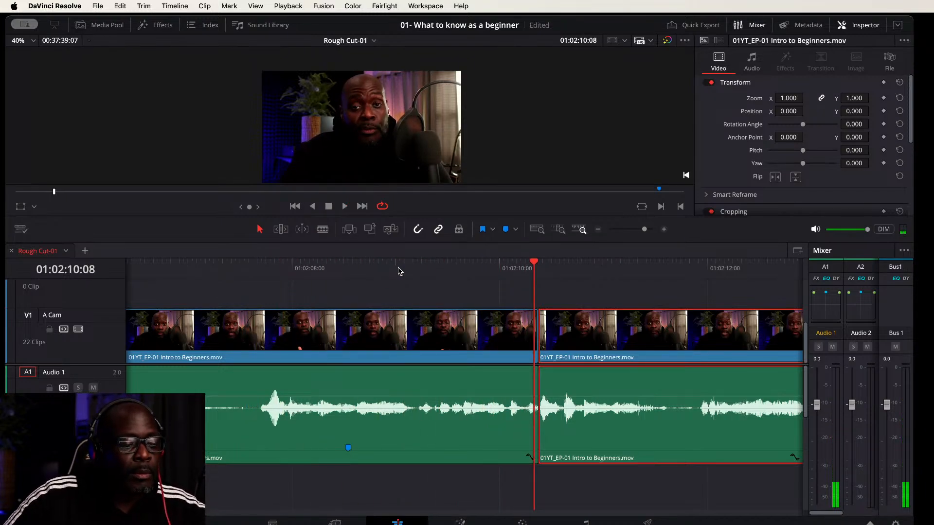
Step: Link the first A Cam clip with its audio and ripple-trim their end to 01:02:10:03
left_click(514, 268)
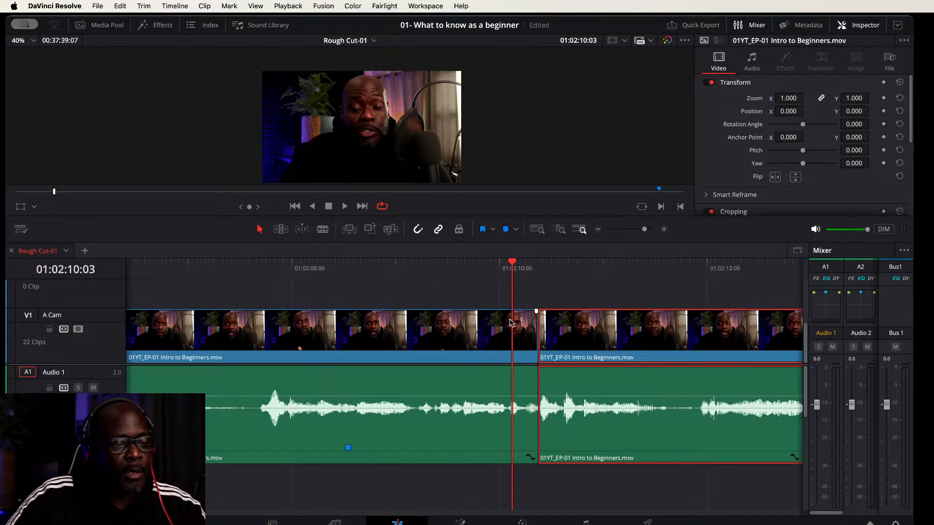
left_click(497, 334)
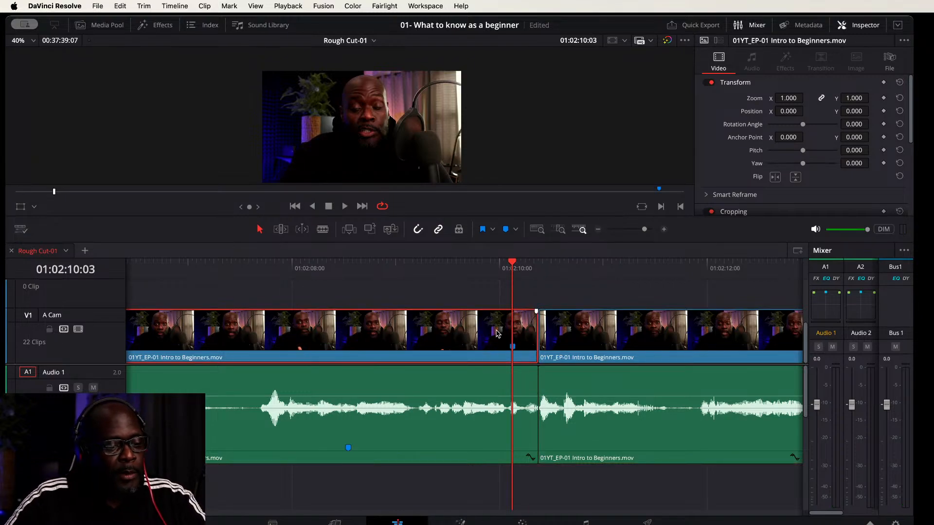
left_click(476, 390)
left_click_drag(479, 292, 434, 413)
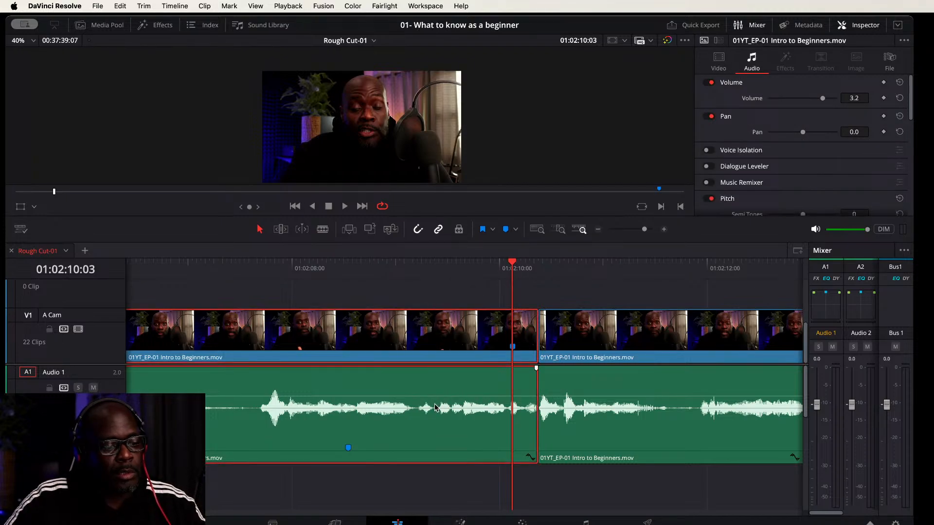
right_click(435, 404)
left_click(457, 397)
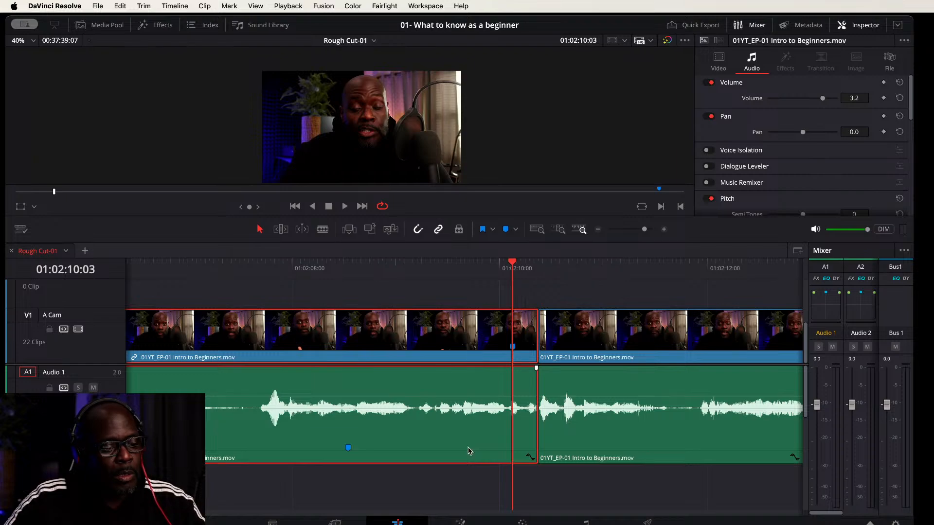
key("shift+bracketright")
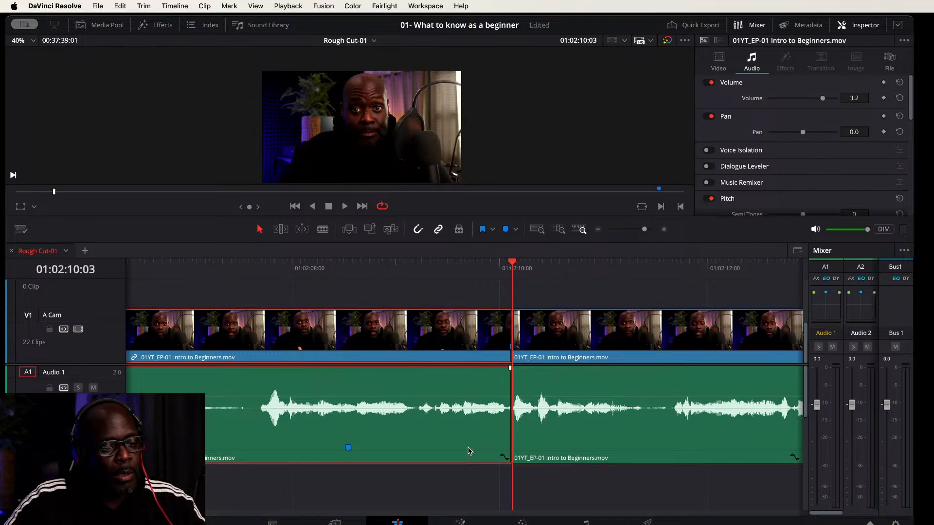
Step: Replay the trimmed cut several times, mostly from about 01:02:08:11, and stop just before it at 01:02:09:20
left_click(203, 271)
key("space")
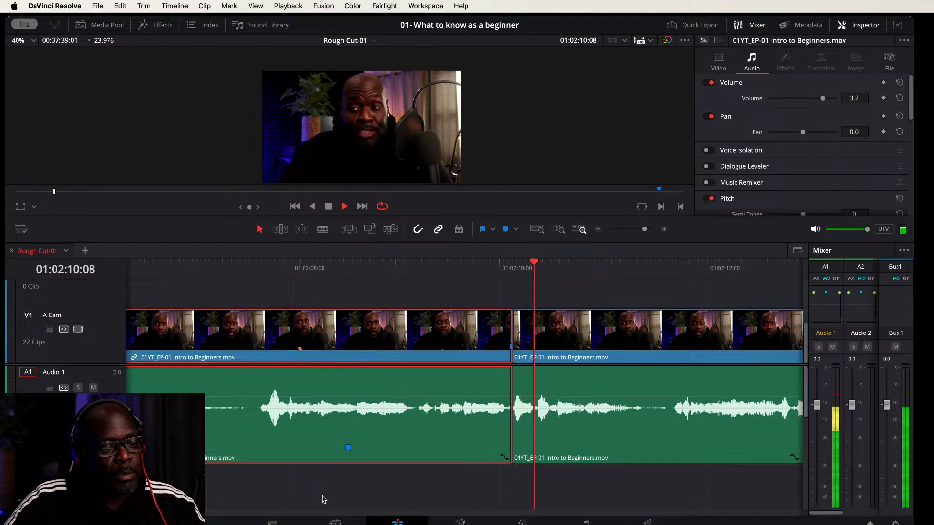
key("space")
left_click(341, 268)
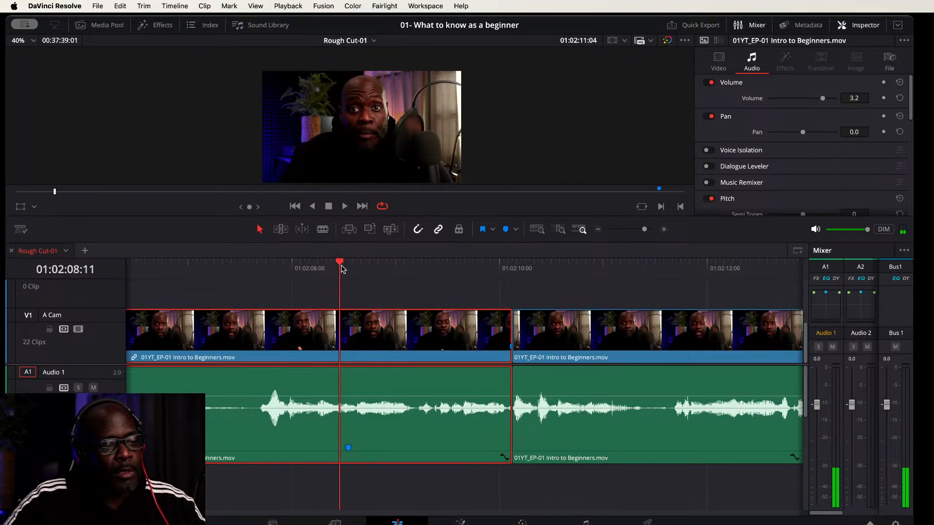
key("space")
key("space")
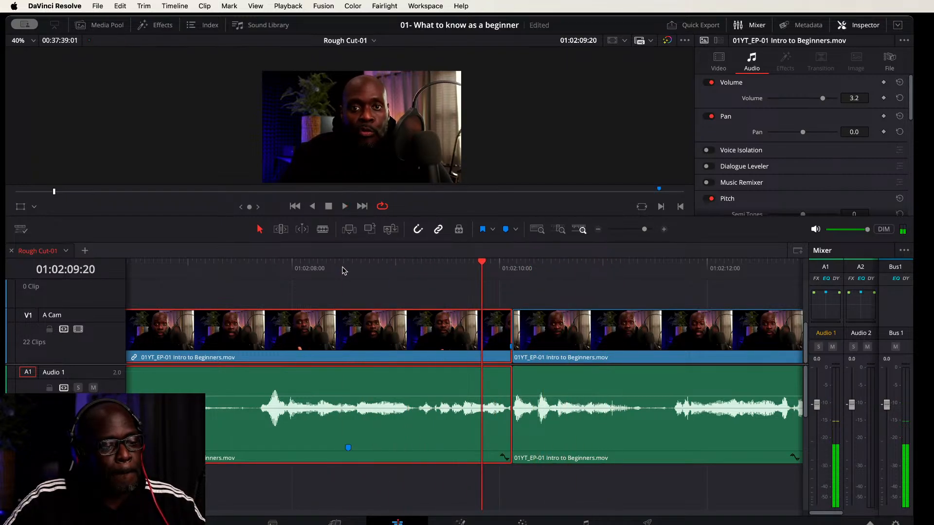
key("space")
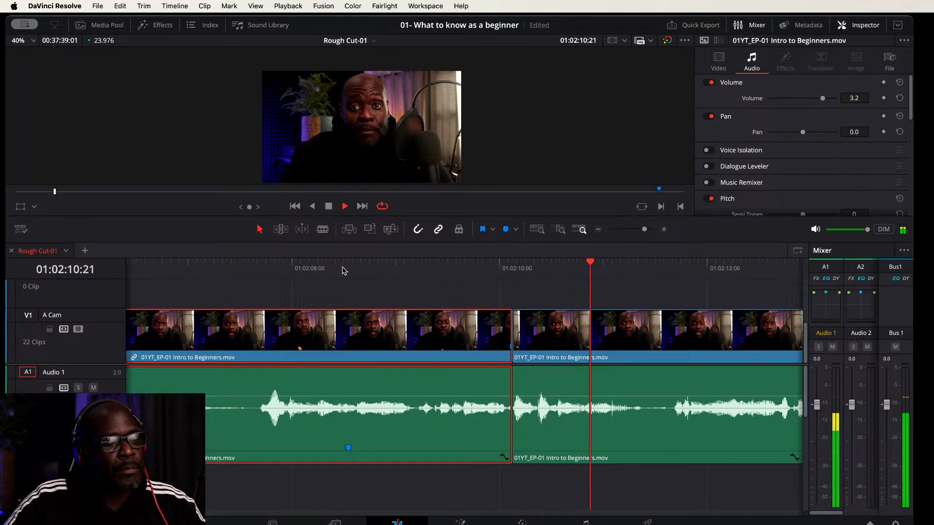
left_click(344, 271)
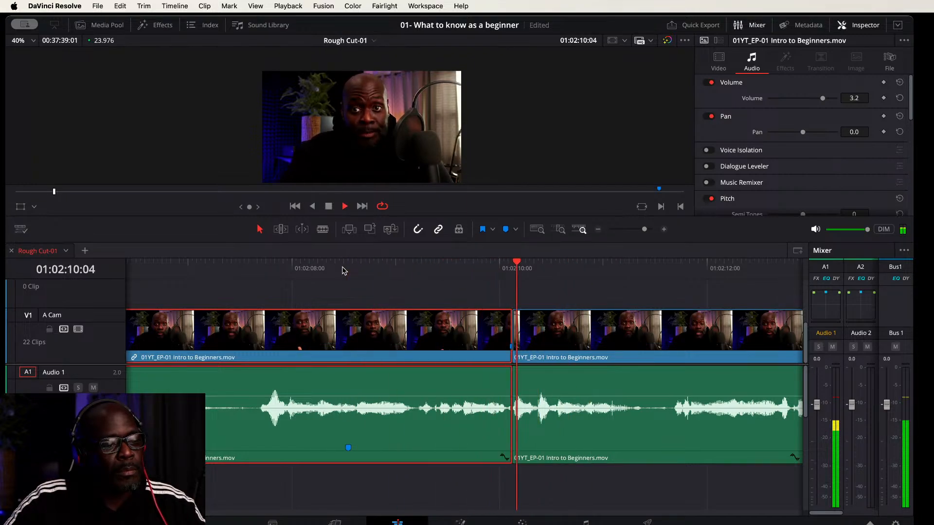
key("space")
left_click(344, 271)
key("space")
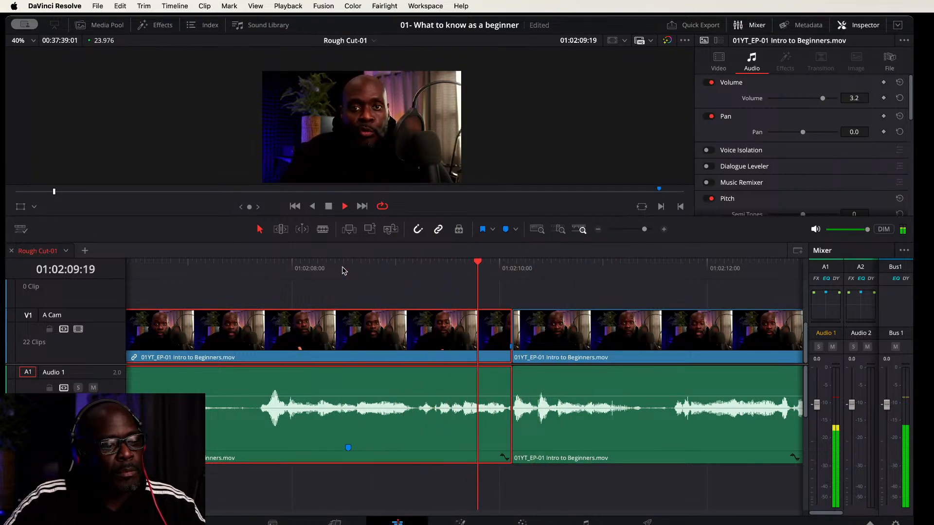
key("space")
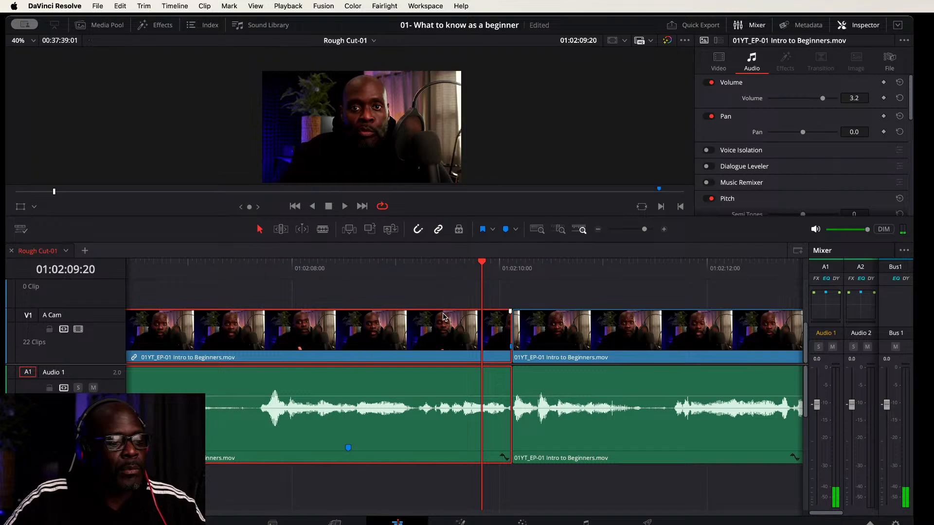
Step: Play the timeline's opening from 01:00:00:00 to 01:00:01:08 and return the playhead to 01:02:09:20
key("Home")
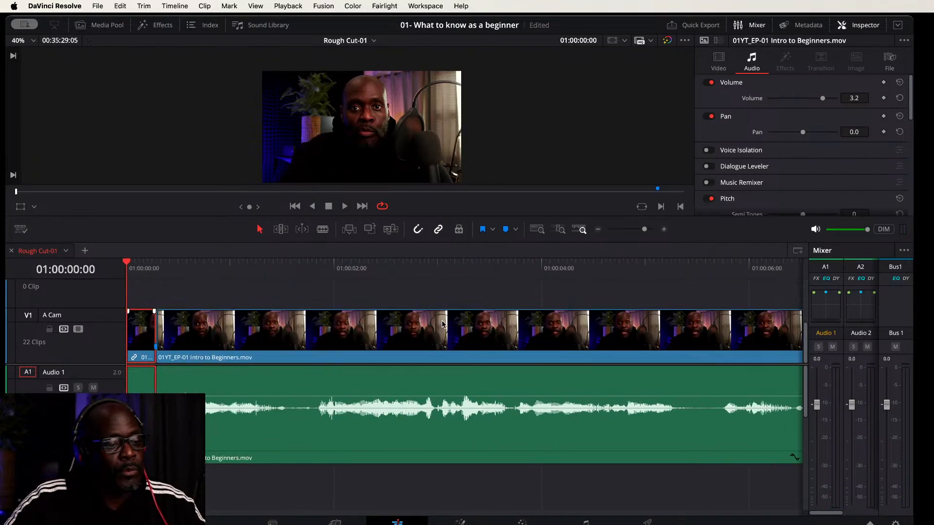
scroll(485, 352, "up", 1)
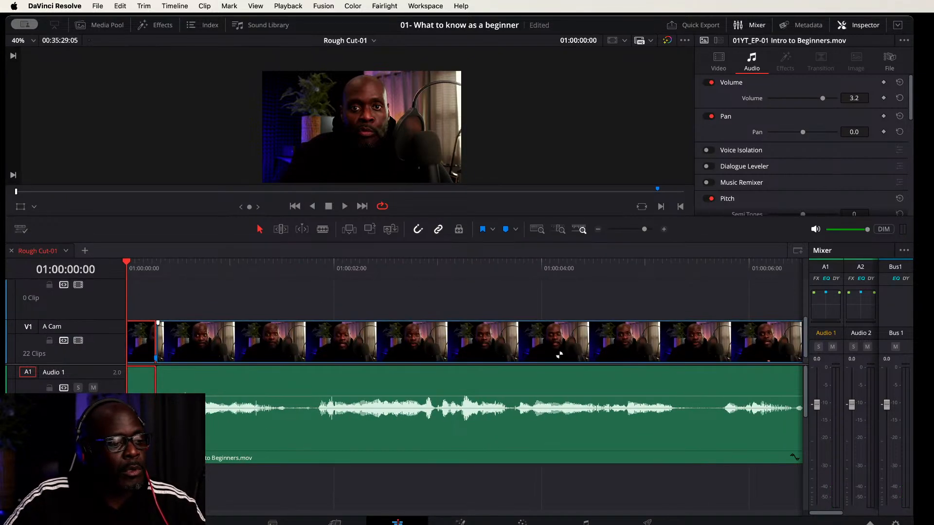
scroll(557, 353, "down", 1)
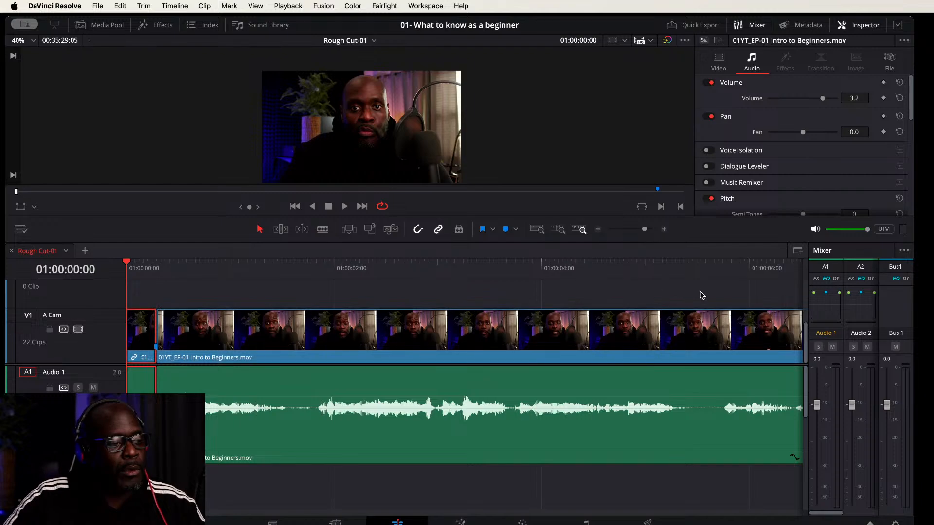
key("space")
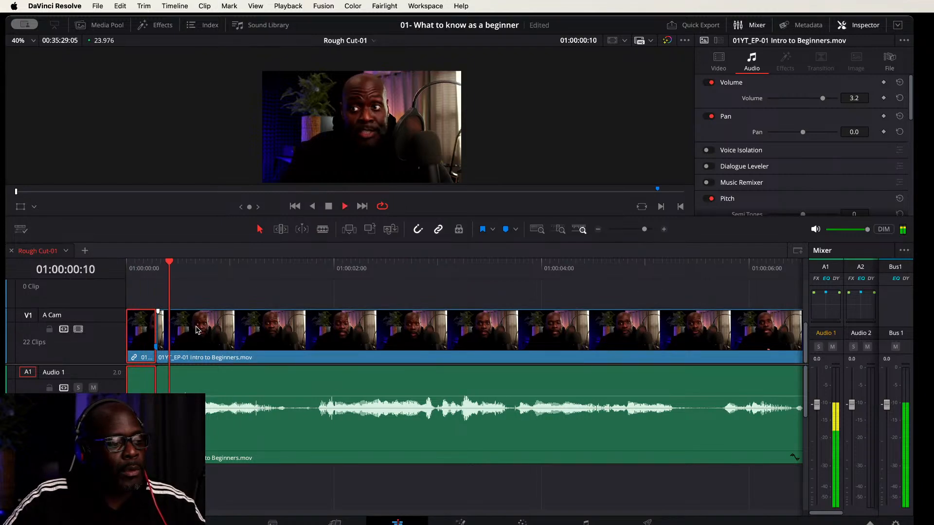
key("space")
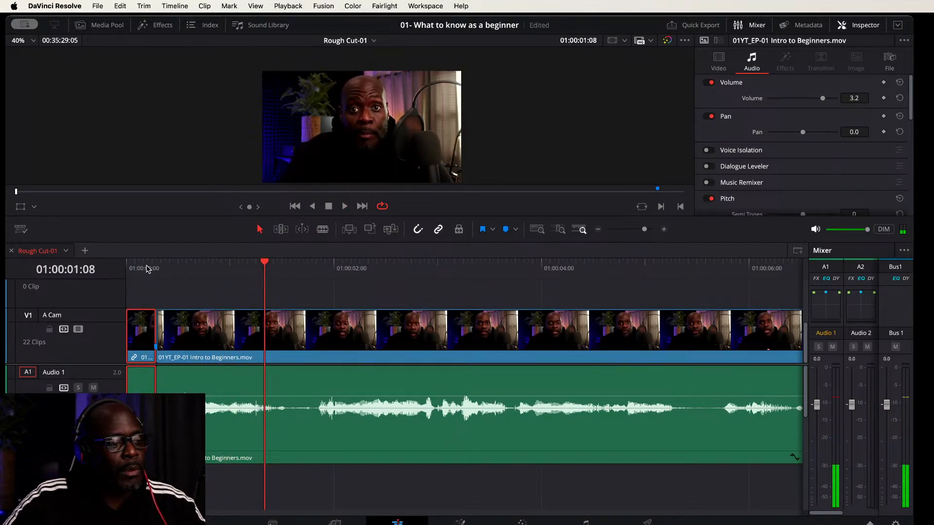
key("Home")
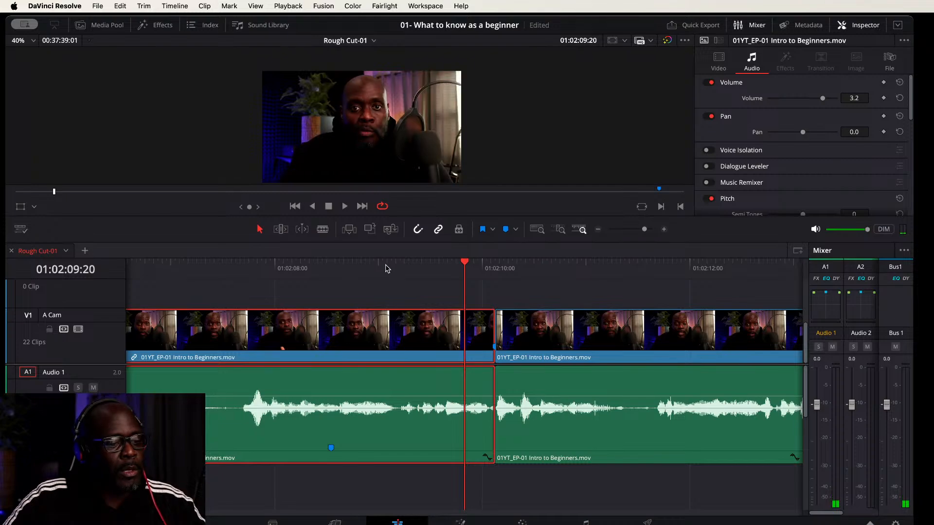
Step: Deselect the clips, replay the cut, and stop playback before it at 01:02:09:17
left_click(432, 291)
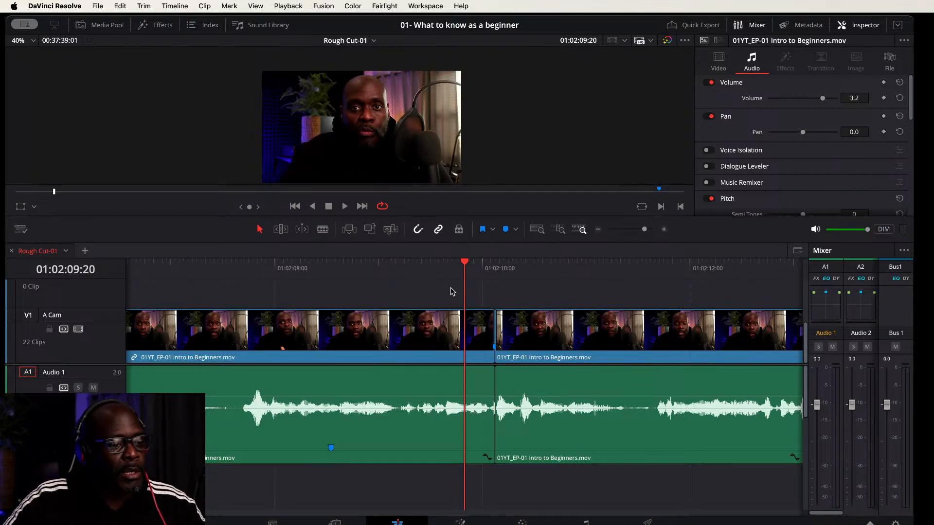
key("space")
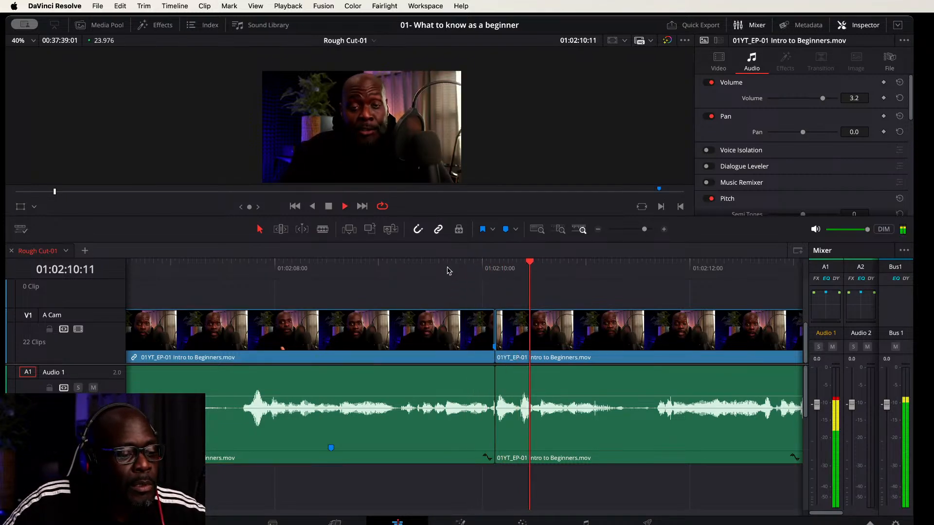
left_click(448, 271)
left_click(448, 271)
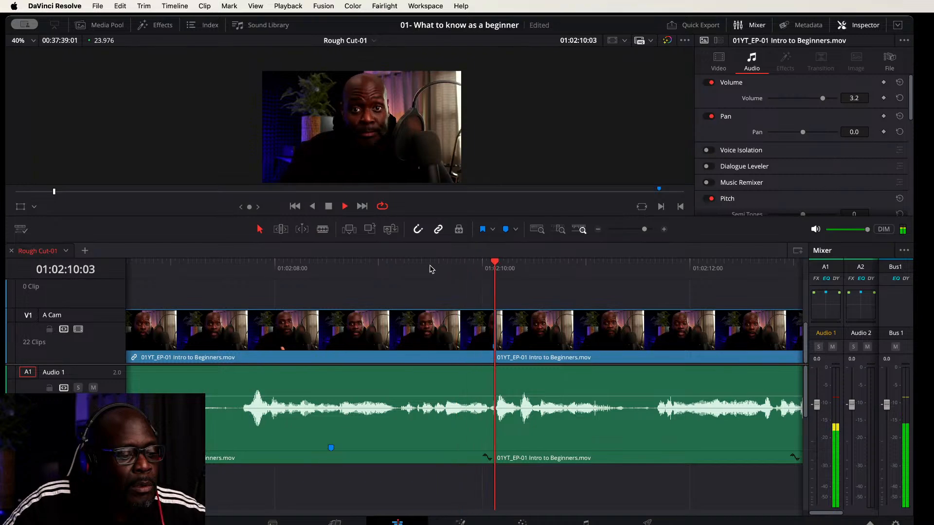
left_click(383, 268)
key("space")
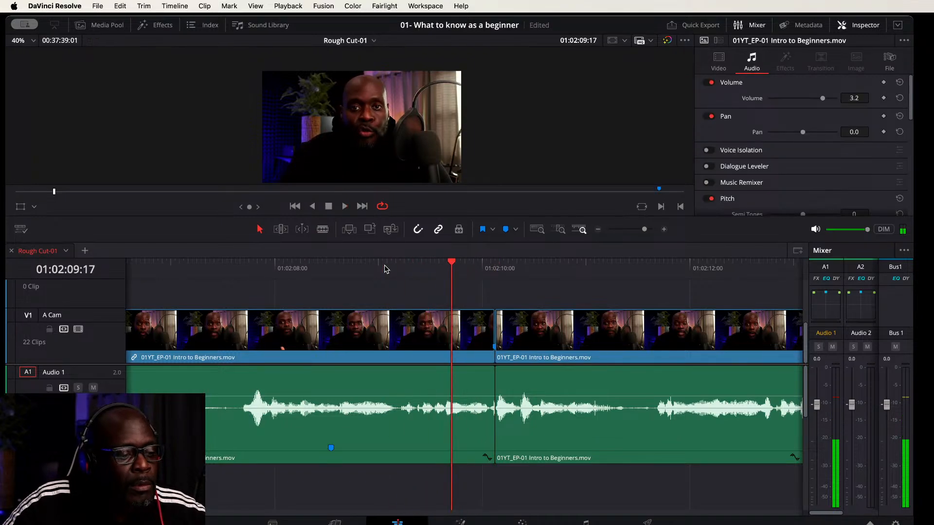
Step: Play up to 01:02:09:19 and ripple-trim the end of the first linked clip to that point
left_click(384, 269)
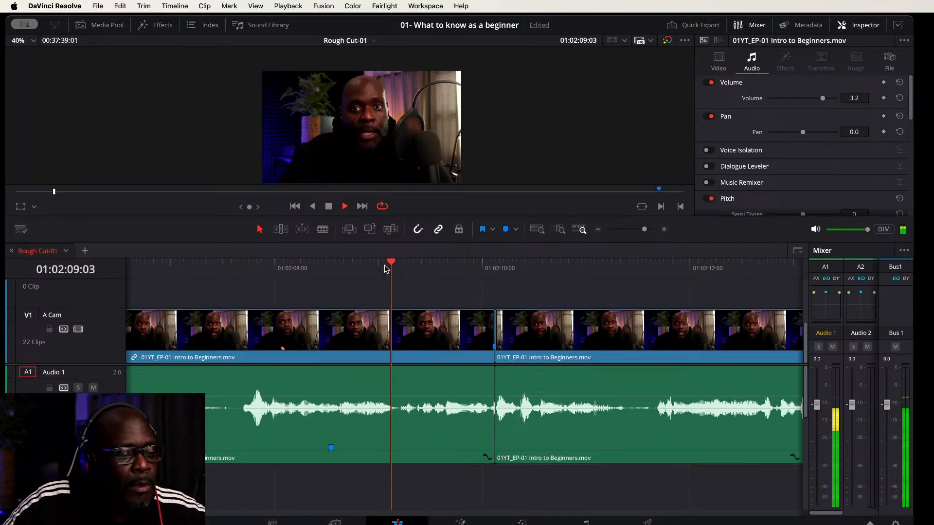
key("space")
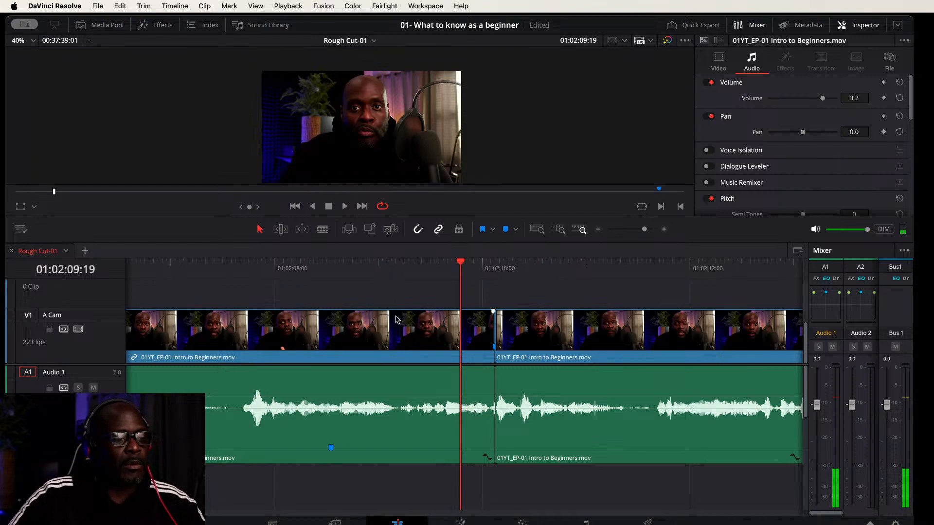
left_click(407, 342)
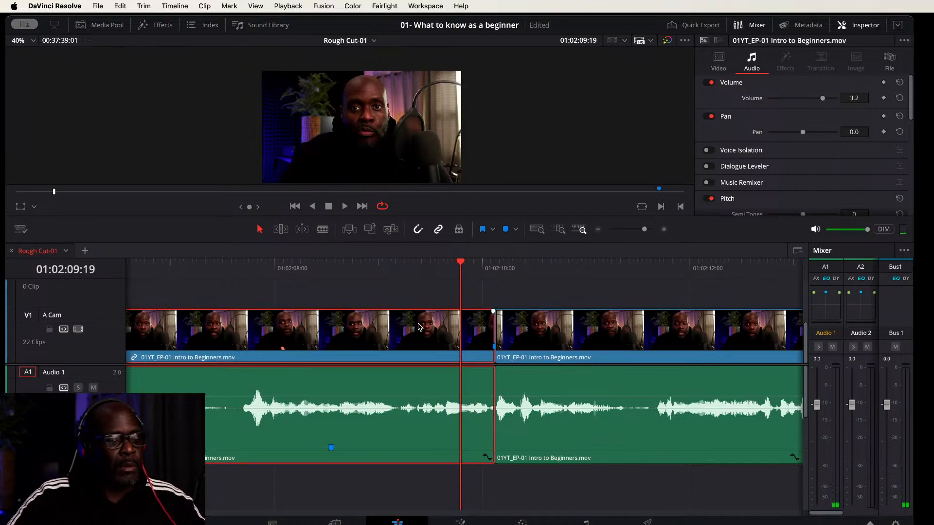
key("shift+bracketright")
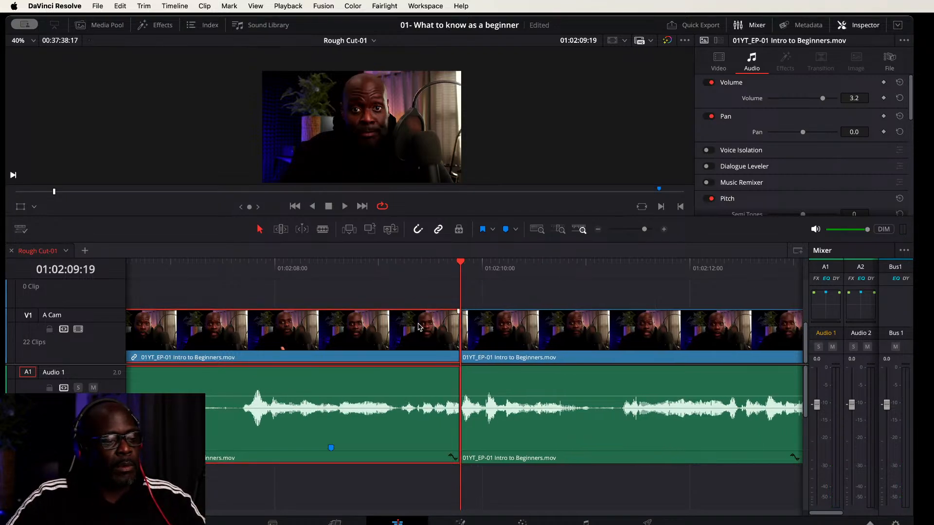
Step: Play across the newly trimmed cut from 01:02:09:02 to 01:02:11:12 to check the join
left_click(387, 273)
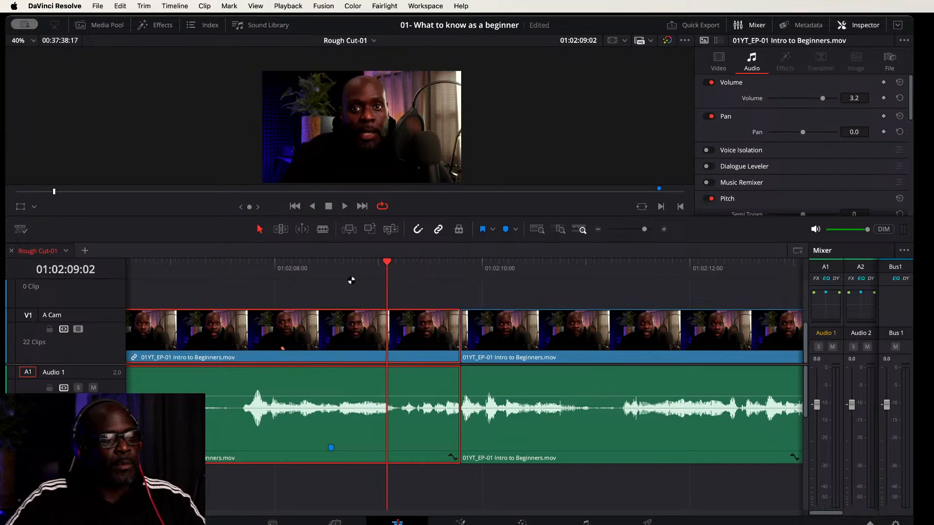
key("space")
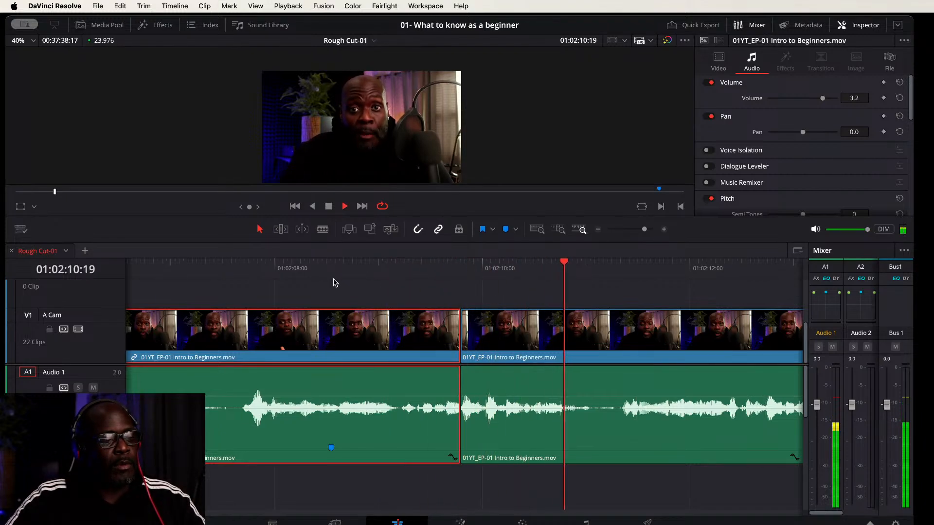
key("space")
scroll(423, 330, "down", 6)
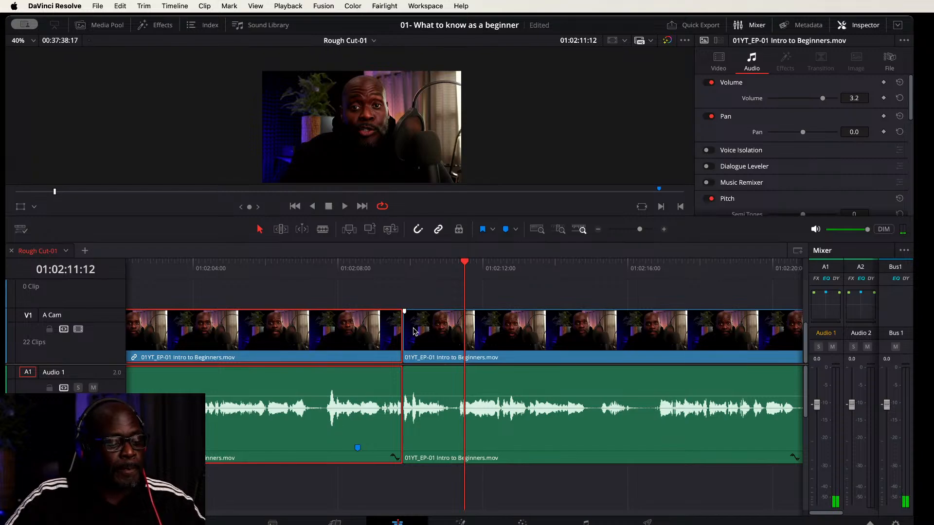
Step: Select the A Cam clip following the cut and review its footage from 01:02:11:12 to 01:02:48:05
key("space")
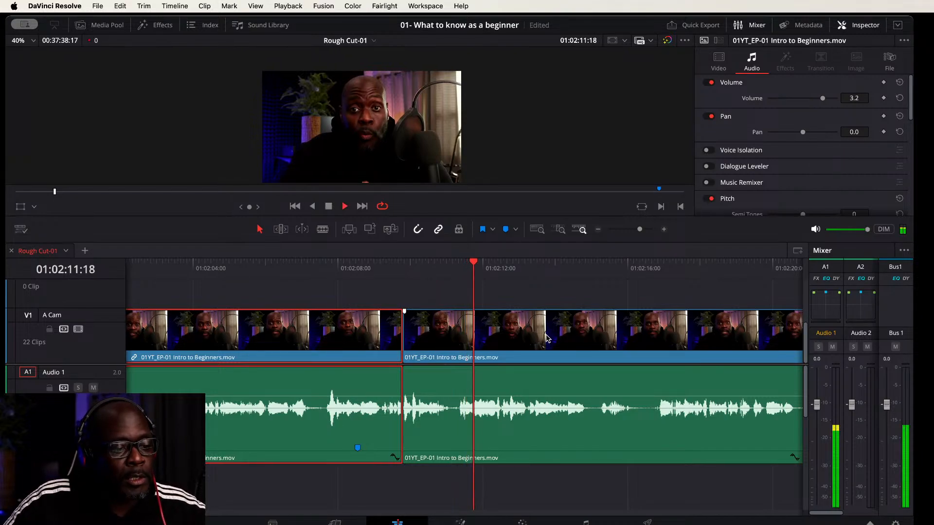
left_click(546, 340)
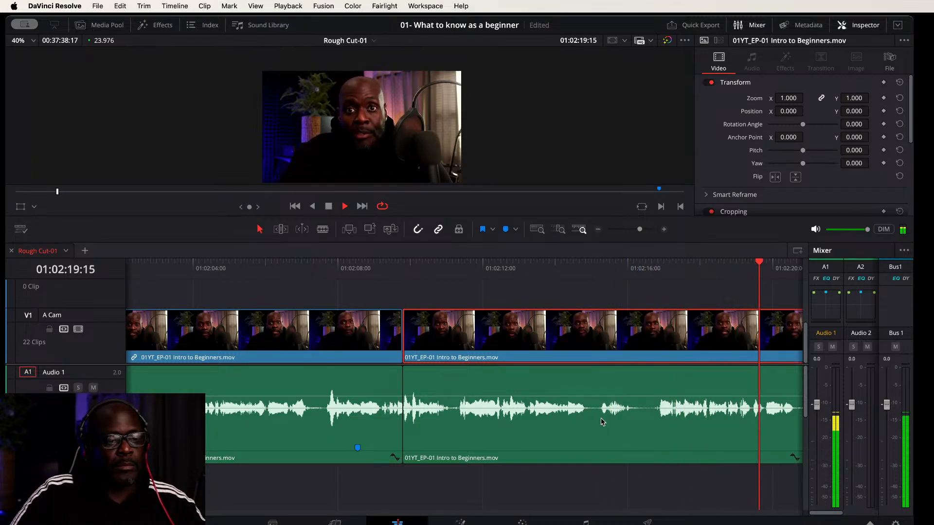
scroll(599, 388, "down", 8)
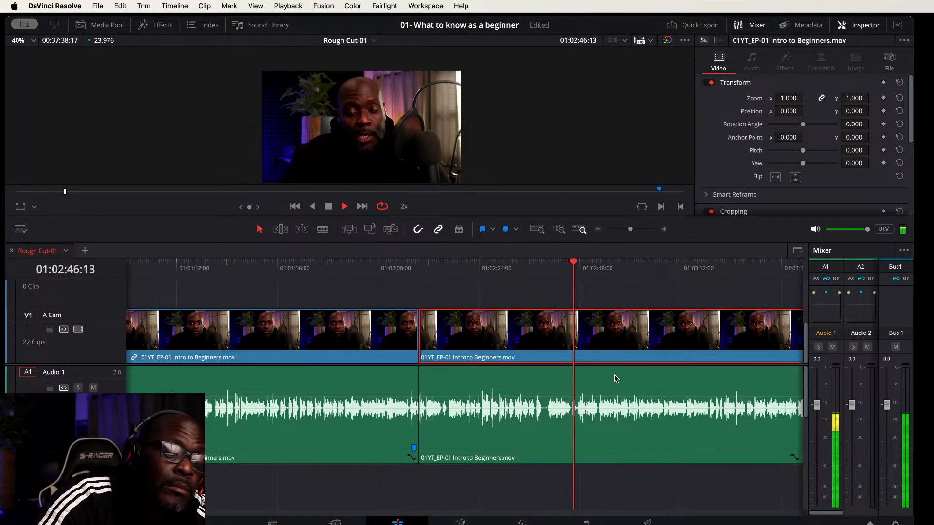
key("space")
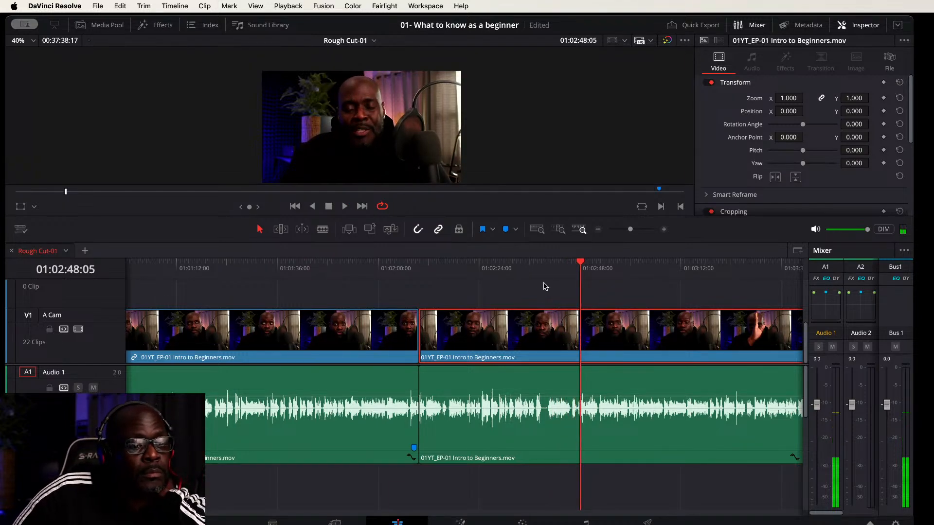
Step: Replay the passage around 01:02:37:19, park the playhead at the start of the pause at 01:02:38:19, and split the A Cam video there
left_click(537, 268)
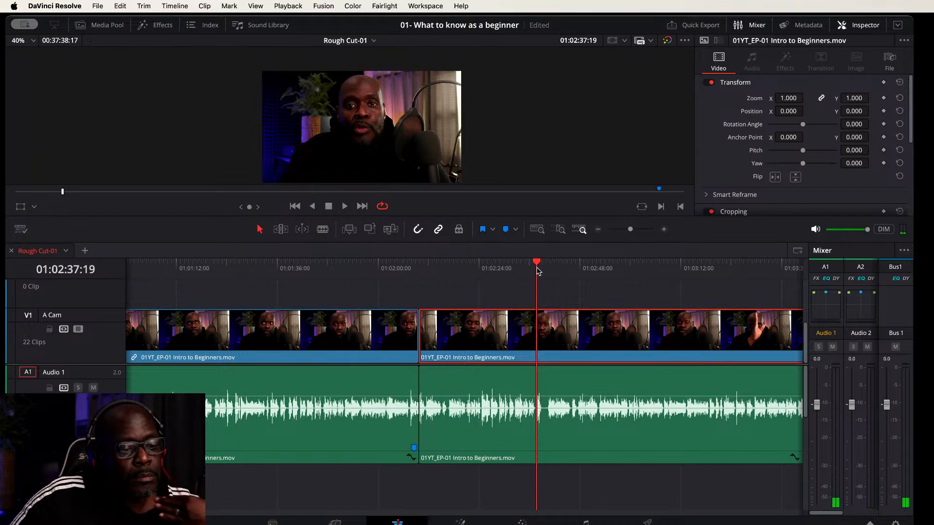
key("super+equal")
key("super+equal")
key("super+equal")
key("super+equal")
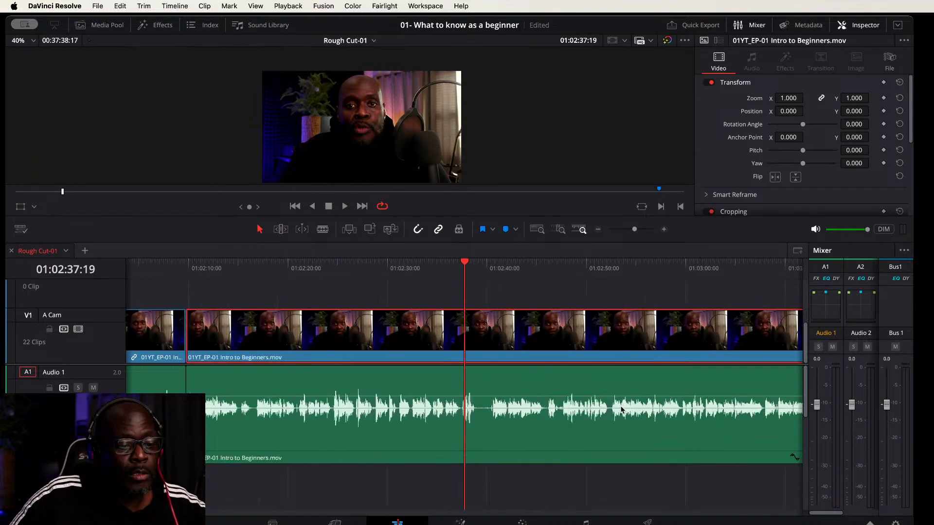
left_click_drag(465, 263, 393, 264)
key("space")
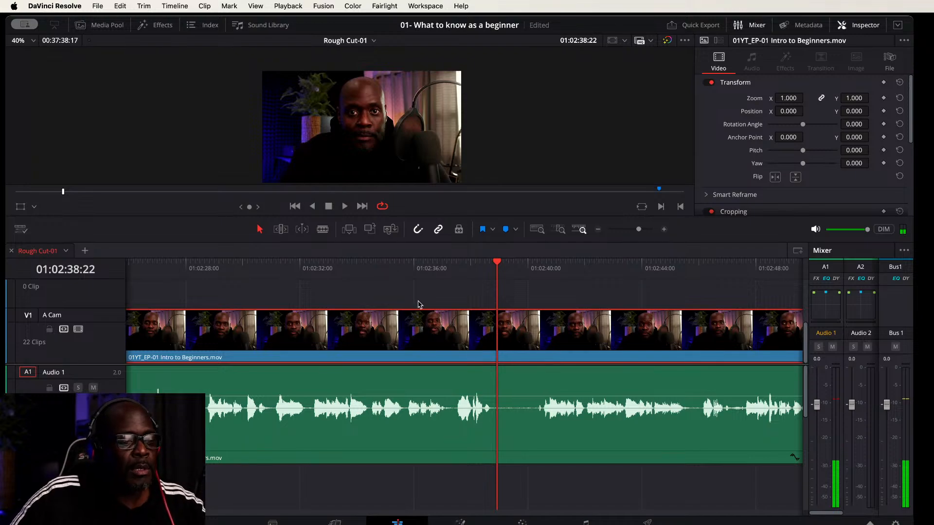
key("Left")
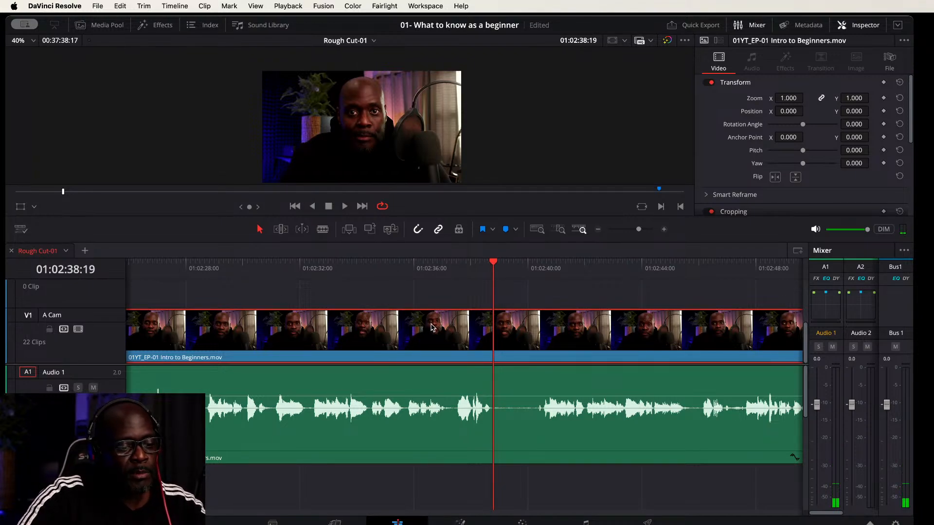
key("super+b")
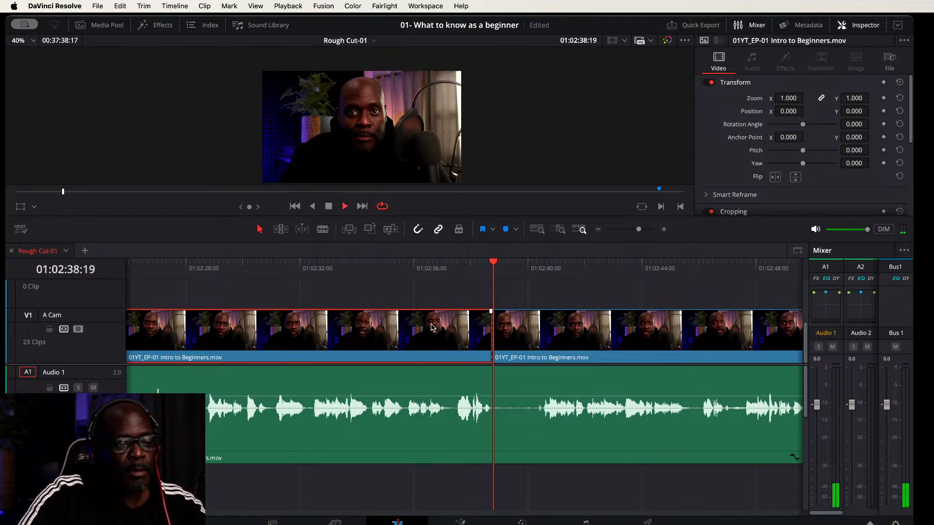
Step: Play to the end of the pause at 01:02:40:13 and split the Audio 1 clip there
key("space")
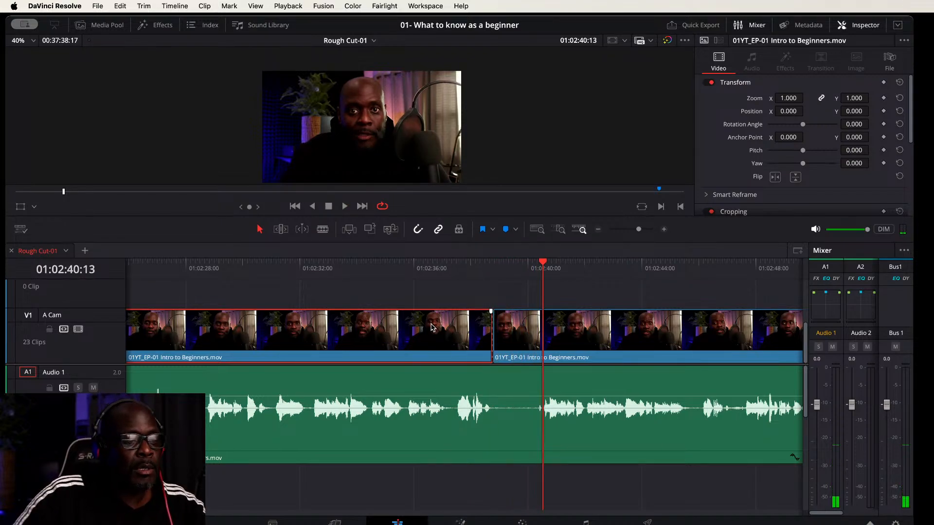
left_click_drag(393, 294, 338, 426)
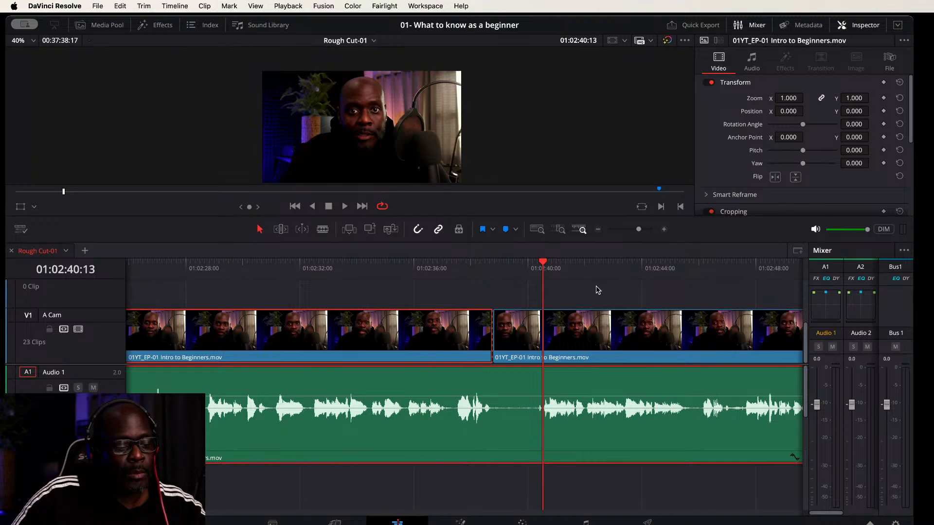
key("super+b")
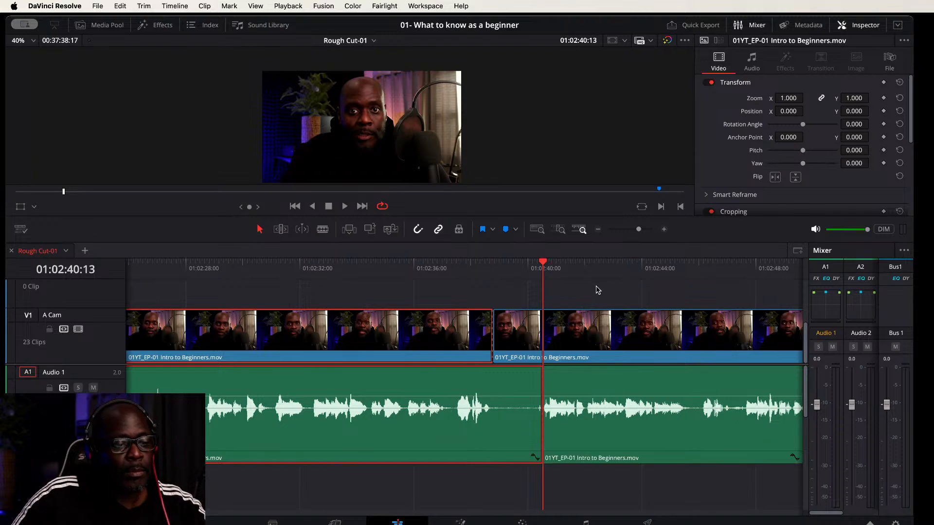
Step: Split the Audio 1 clip at 01:02:38:19 and the A Cam video at 01:02:40:13 to isolate the pause on both tracks
left_click(493, 265)
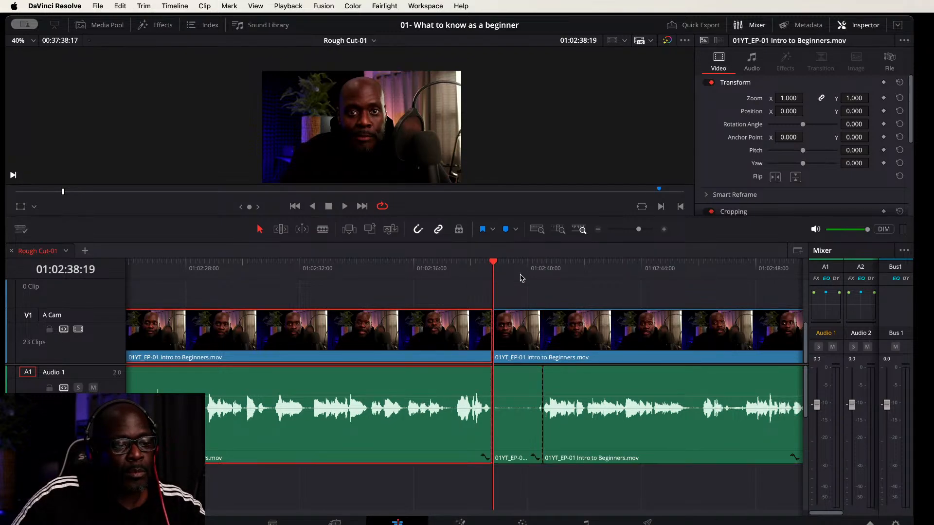
left_click(546, 272)
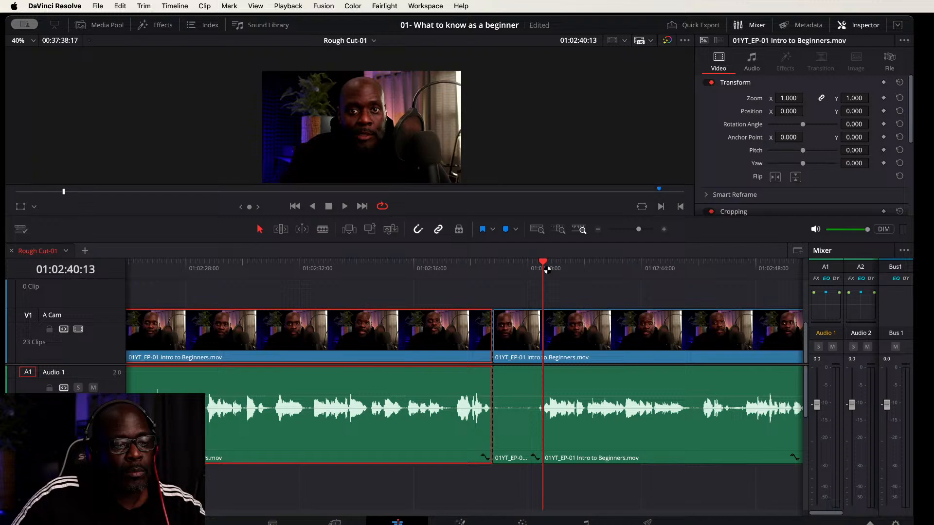
left_click(540, 321)
key("super+b")
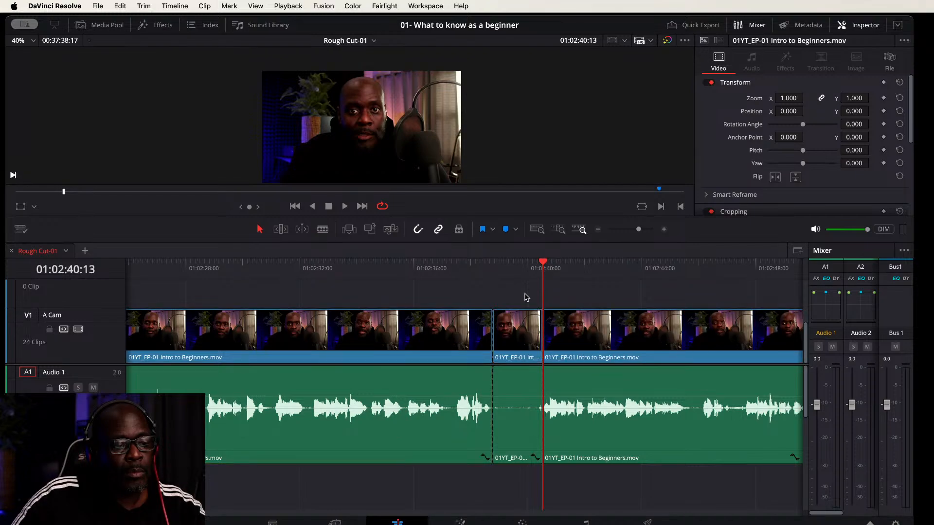
Step: Delete the isolated pause between 01:02:38:19 and 01:02:40:13 from video and audio, and close the gap it leaves
left_click(517, 335)
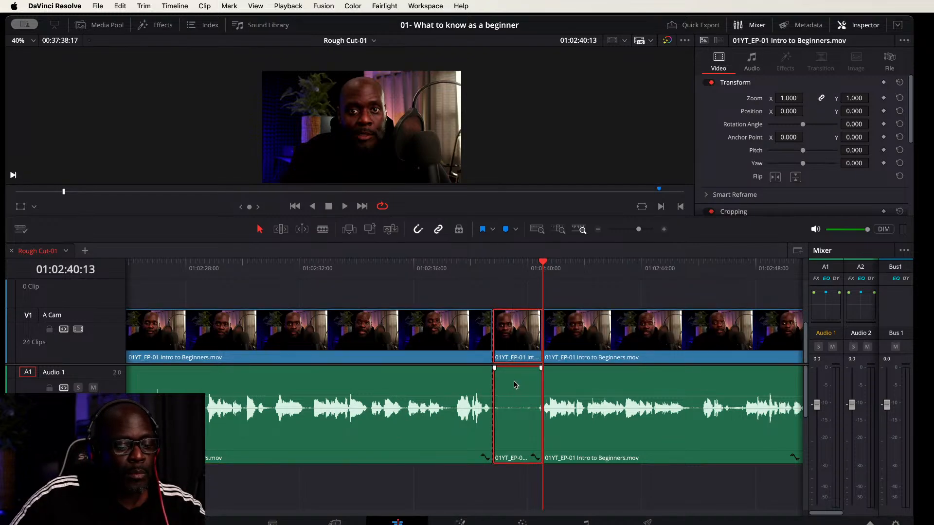
key("BackSpace")
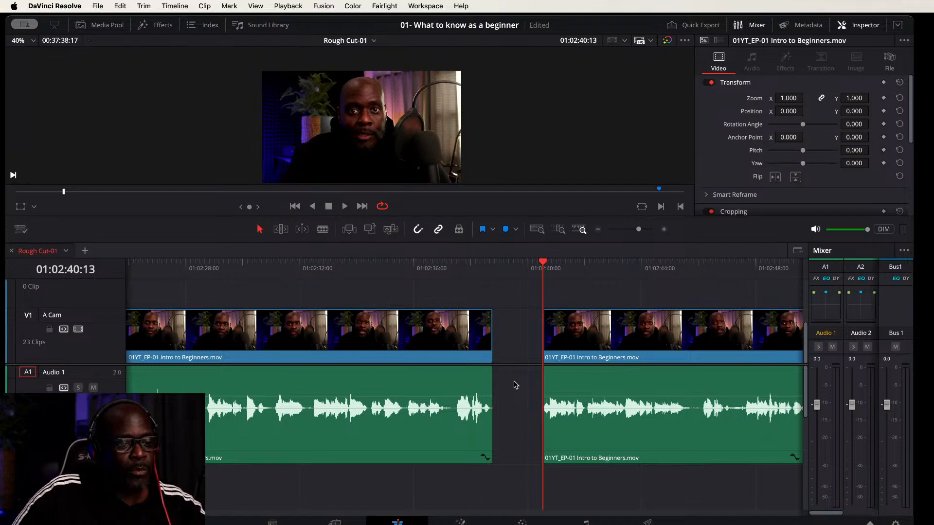
left_click(517, 337)
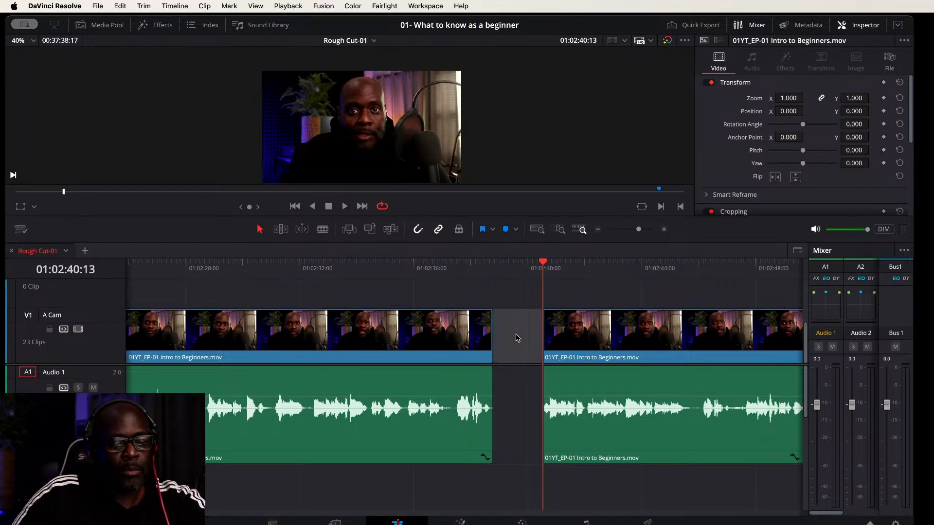
key("BackSpace")
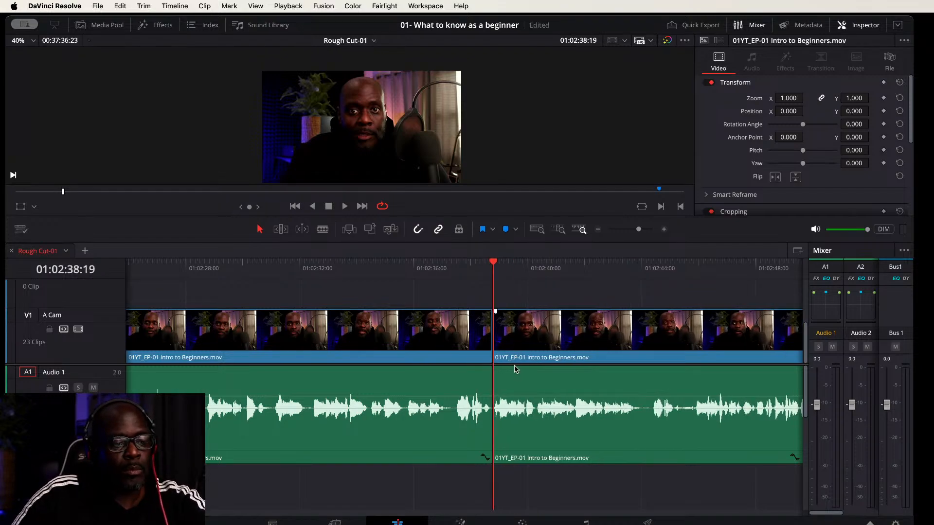
Step: Play from shortly before the new cut at 01:02:38:19 through 01:02:43:12 to check the join and continue reviewing
left_click(440, 277)
key("space")
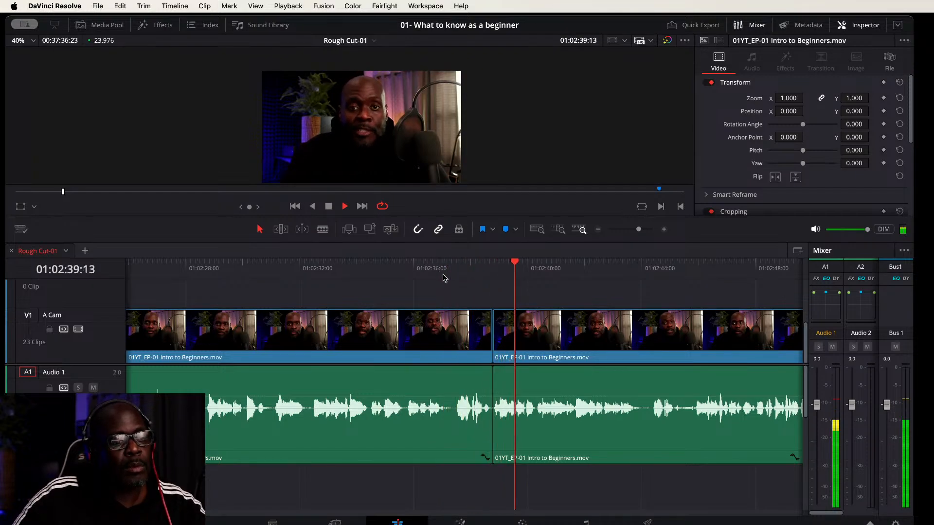
scroll(443, 279, "down", 5)
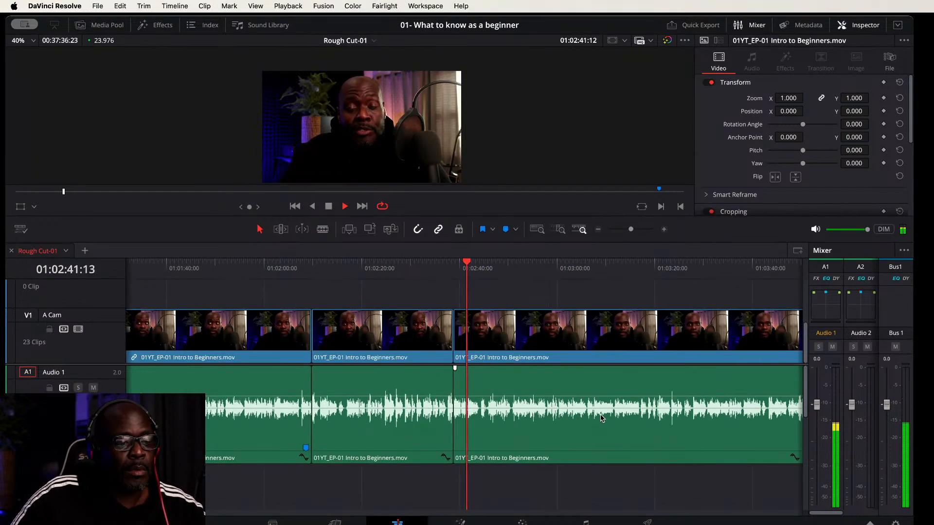
scroll(605, 414, "down", 1)
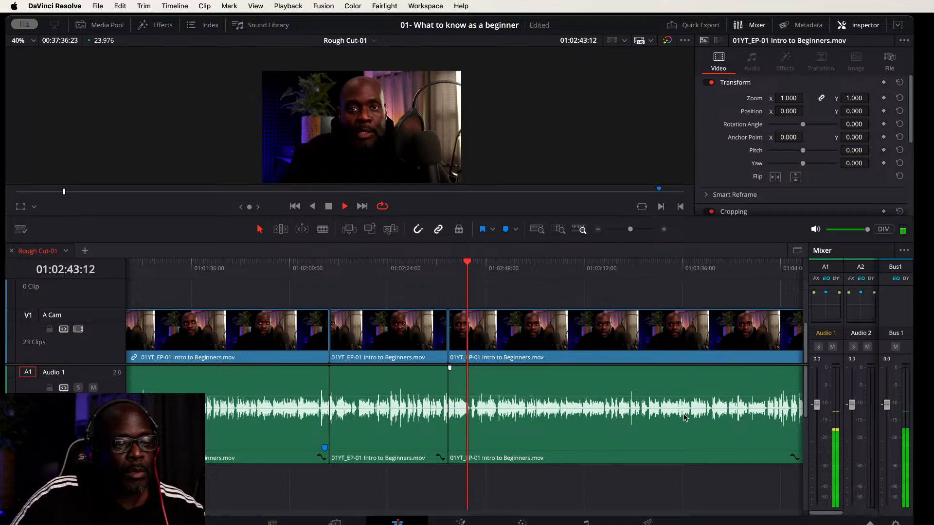
Step: Play the rough cut onward from about 01:02:43, partly at double speed, checking the A Cam footage for passages to cut
scroll(715, 485, "right", 3)
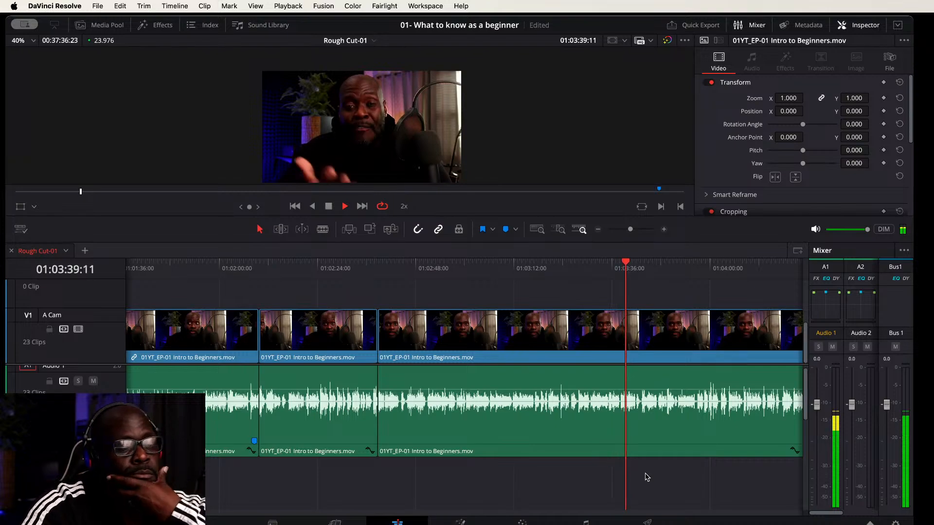
key("j")
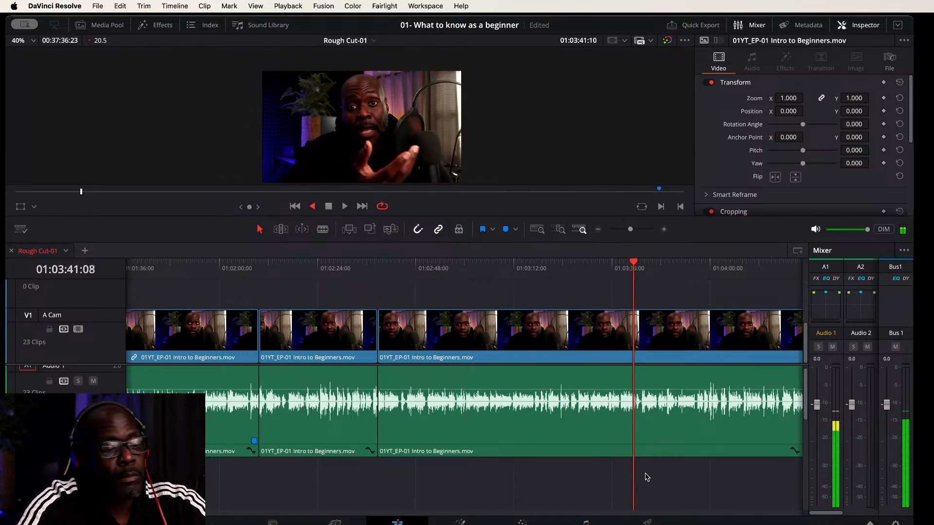
key("k")
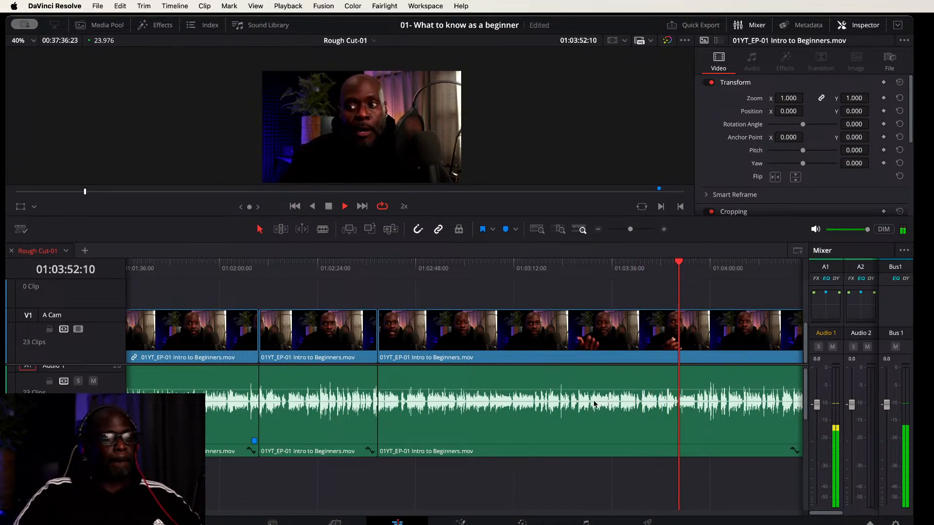
key("super+minus")
key("super+minus")
key("super+minus")
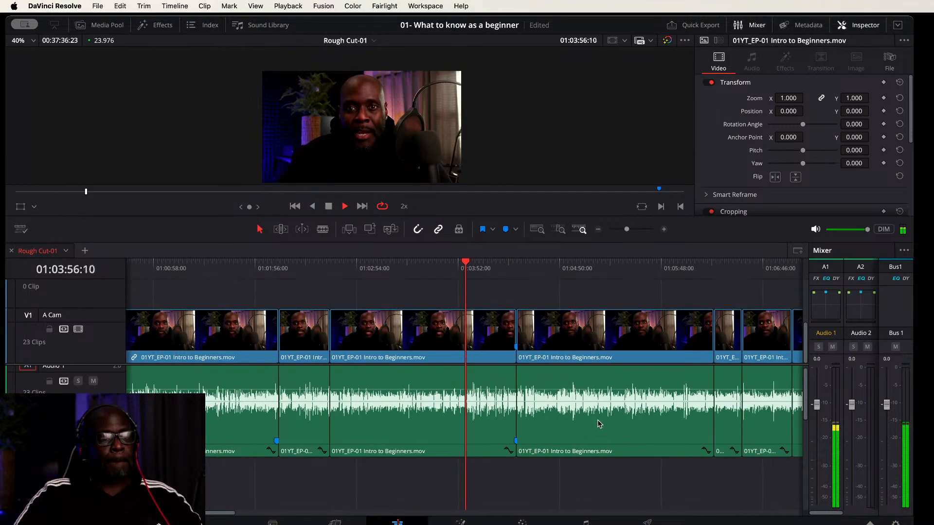
key("super+equal")
key("super+equal")
key("super+equal")
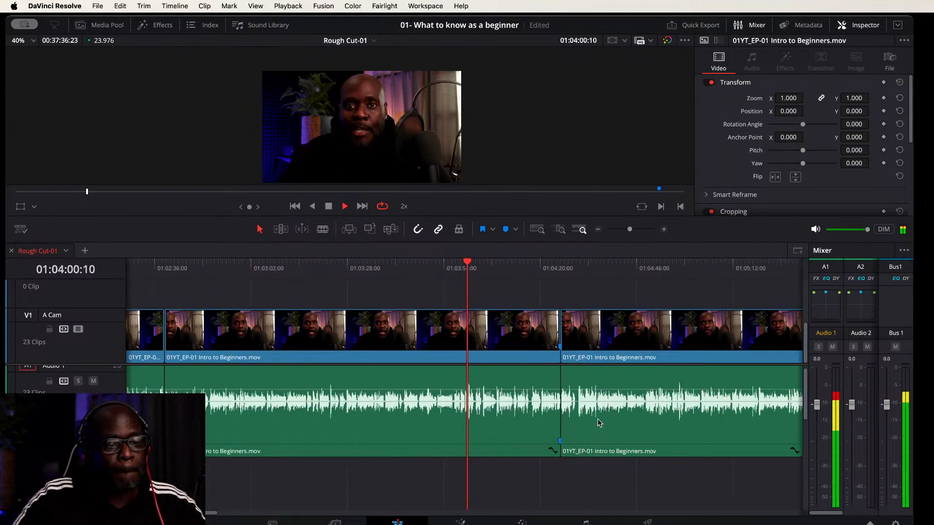
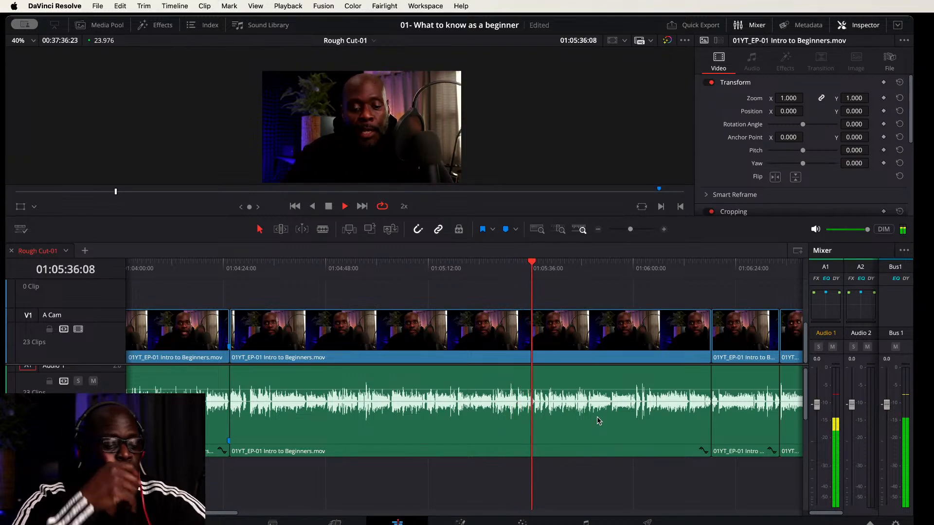
Step: Replay the passage between about 01:05:25 and 01:05:36 to locate where the unwanted speech begins
key("j")
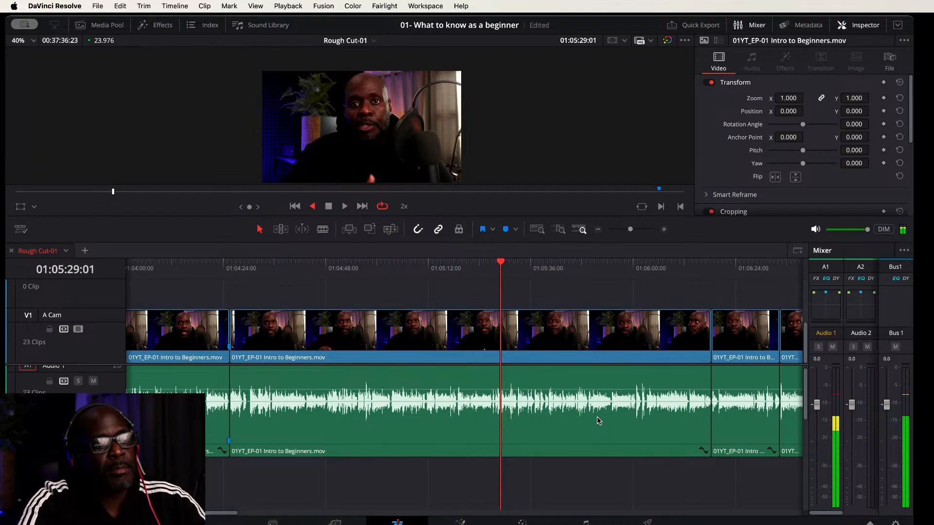
key("l")
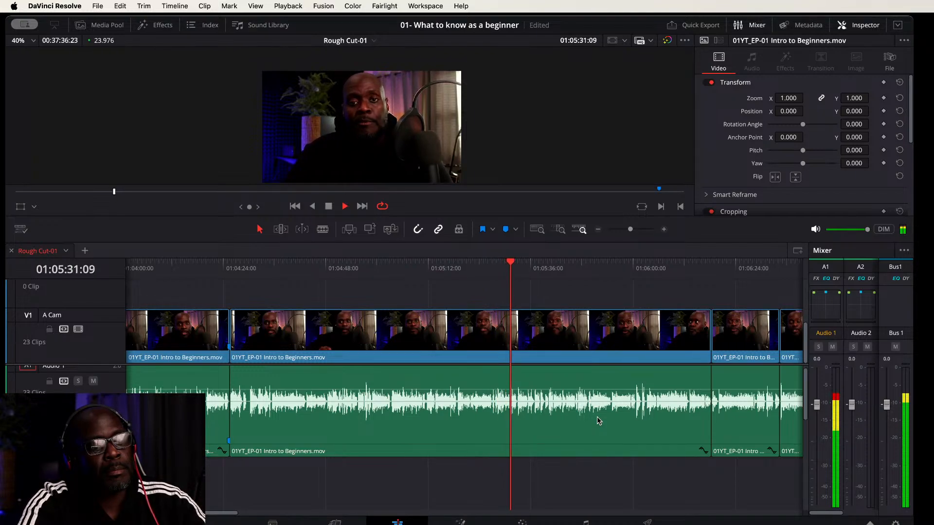
key("space")
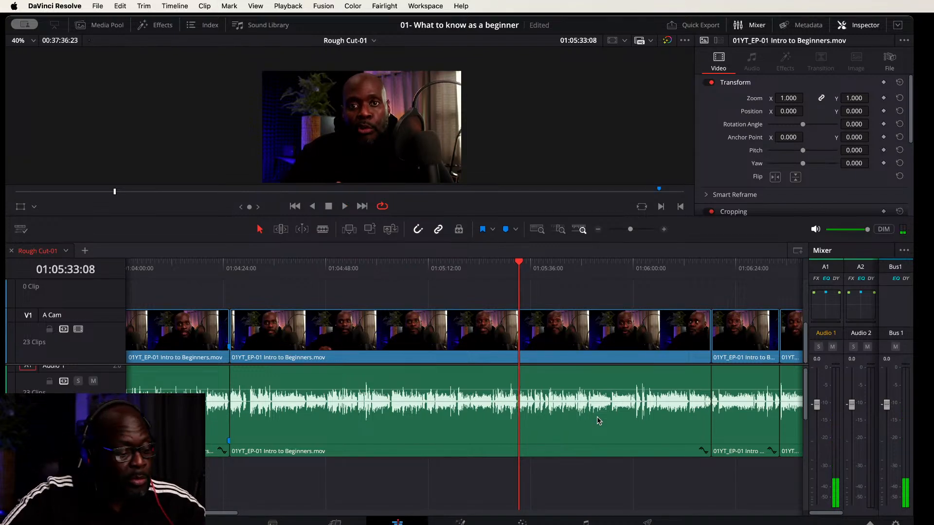
scroll(598, 421, "up", 1)
scroll(529, 398, "up", 5)
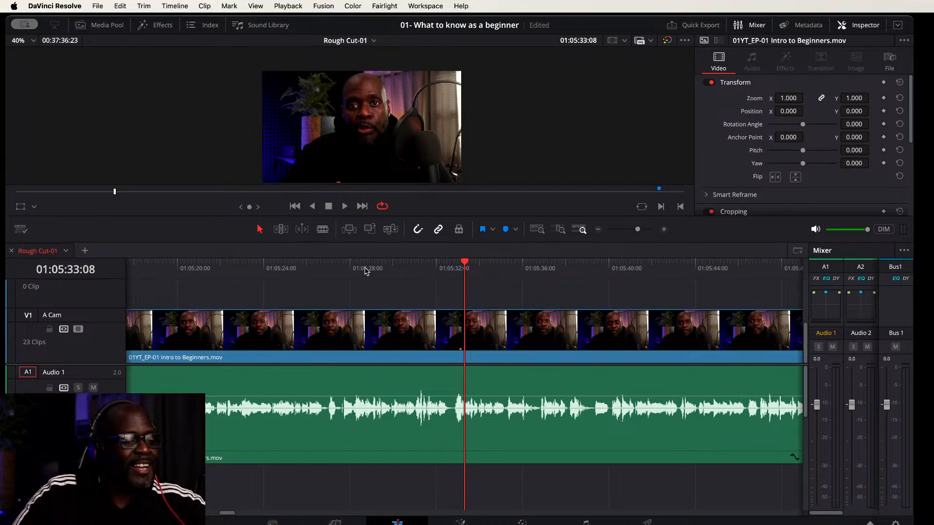
left_click(300, 268)
key("space")
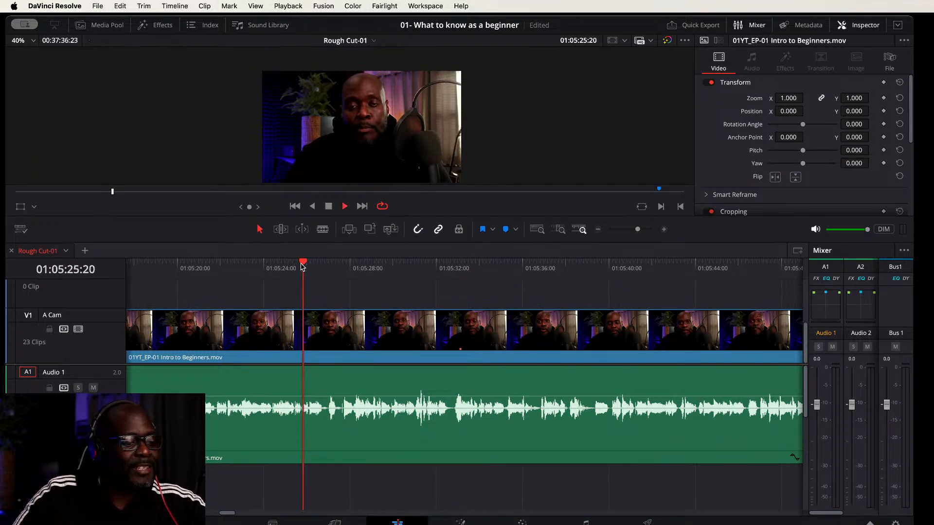
key("space")
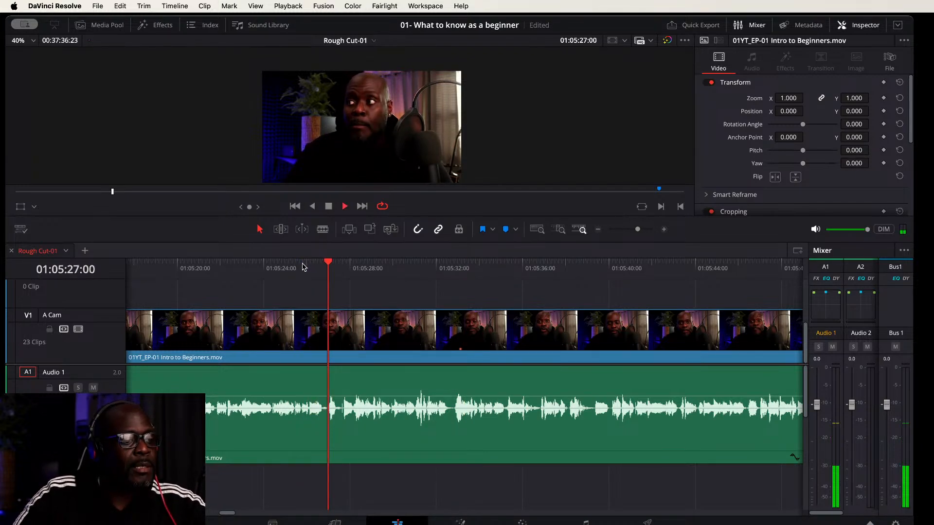
key("space")
key("space")
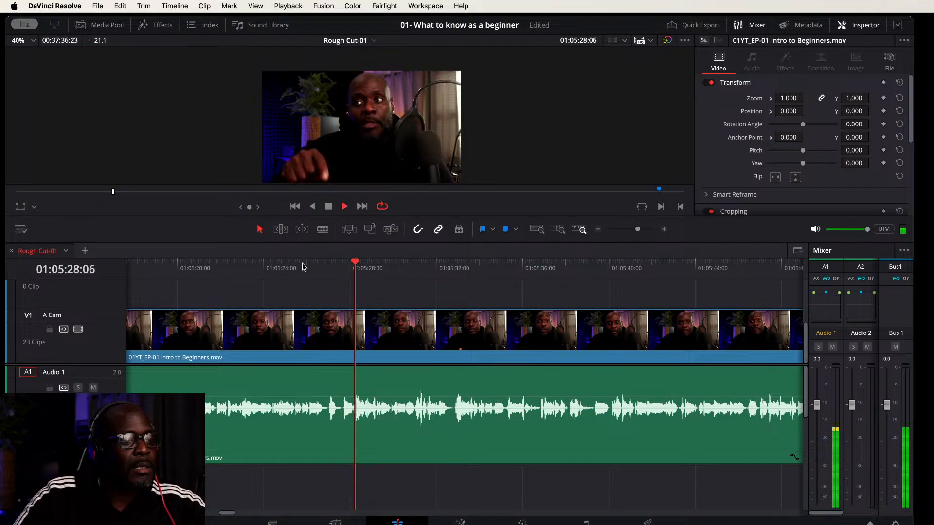
key("space")
key("j")
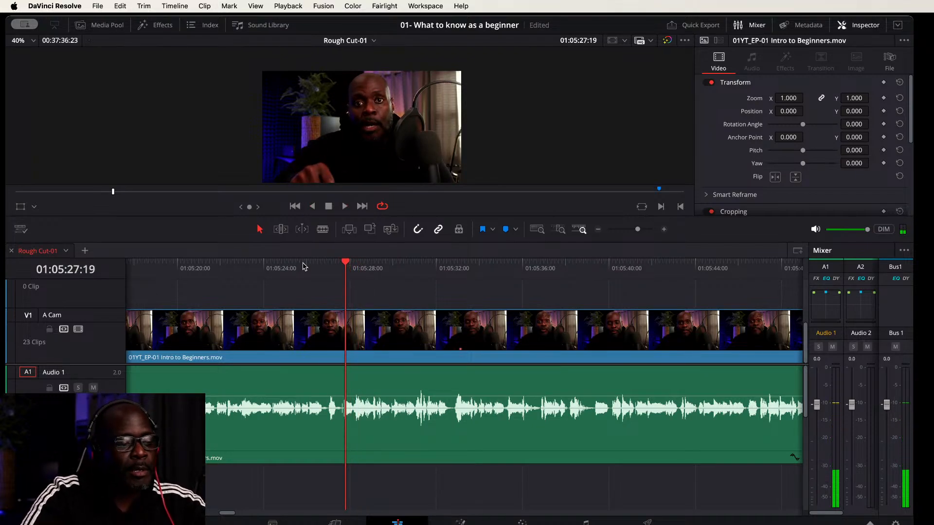
Step: Split the linked video and audio clip at 01:05:28:03, where the unwanted speech begins
key("Right")
key("Right")
key("Right")
key("Right")
key("Right")
key("Right")
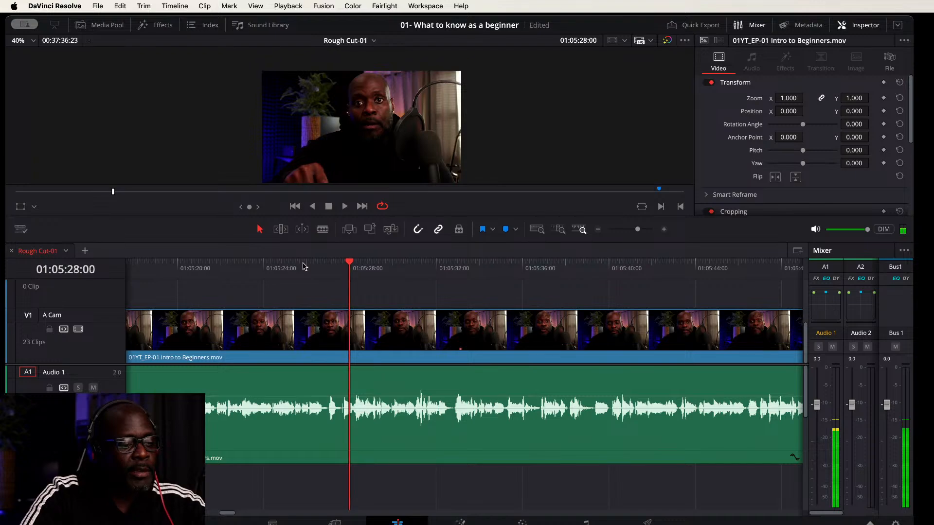
key("Right")
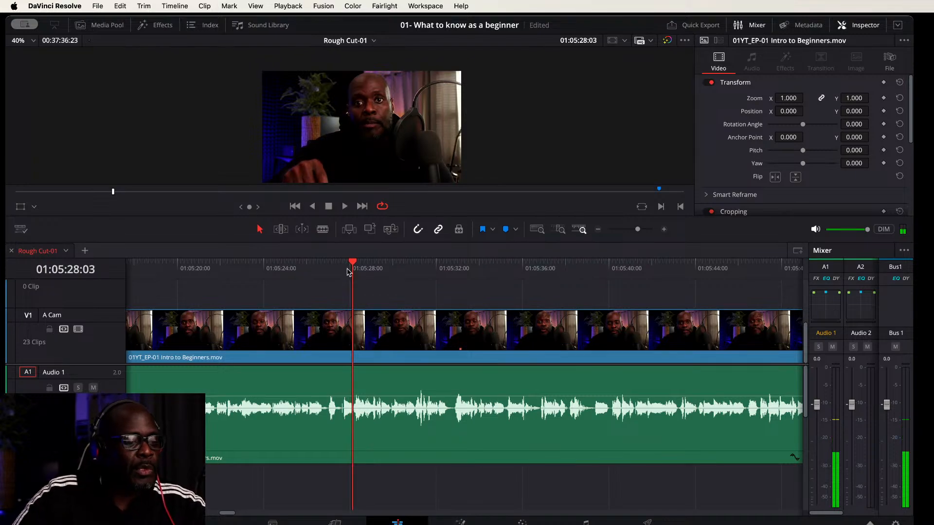
left_click(477, 457)
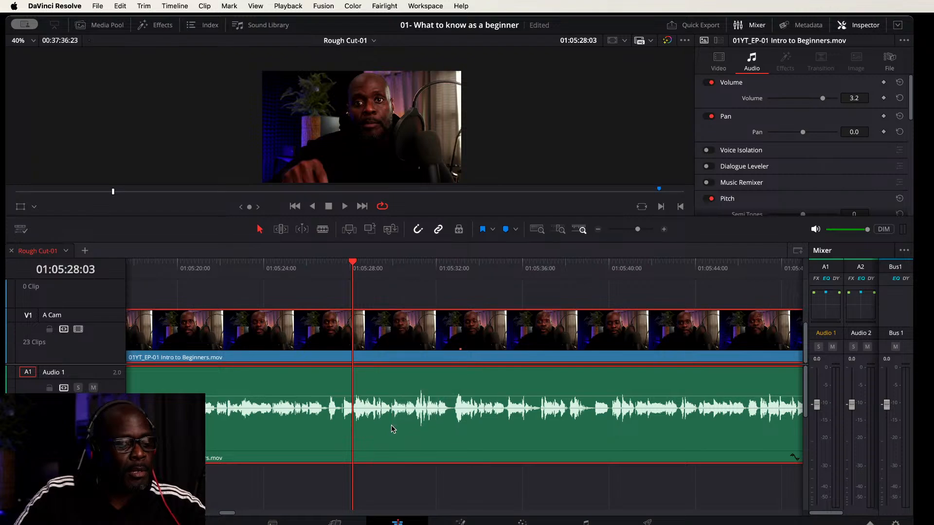
key("super+b")
Step: Ripple-trim the start of the clip after the new cut to 01:05:32:20, just before the next spoken phrase
key("space")
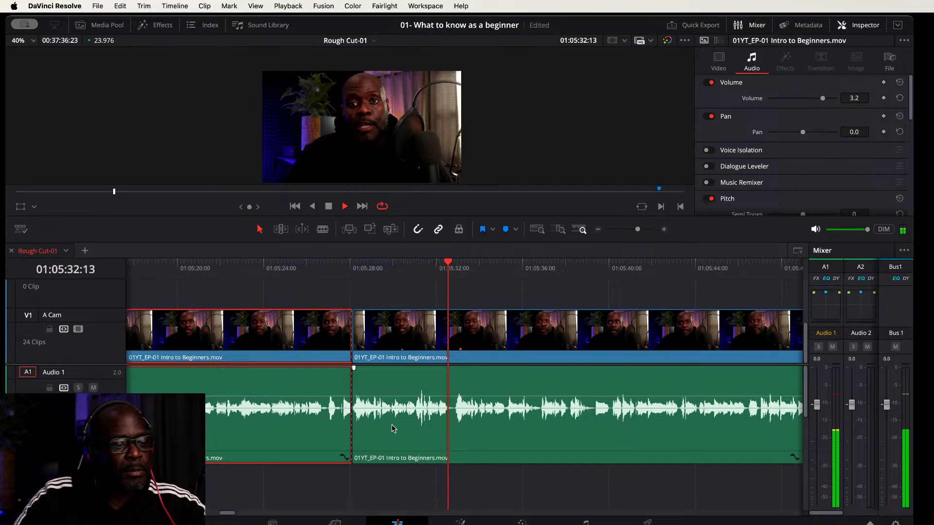
key("space")
key("Right")
key("Right")
key("Right")
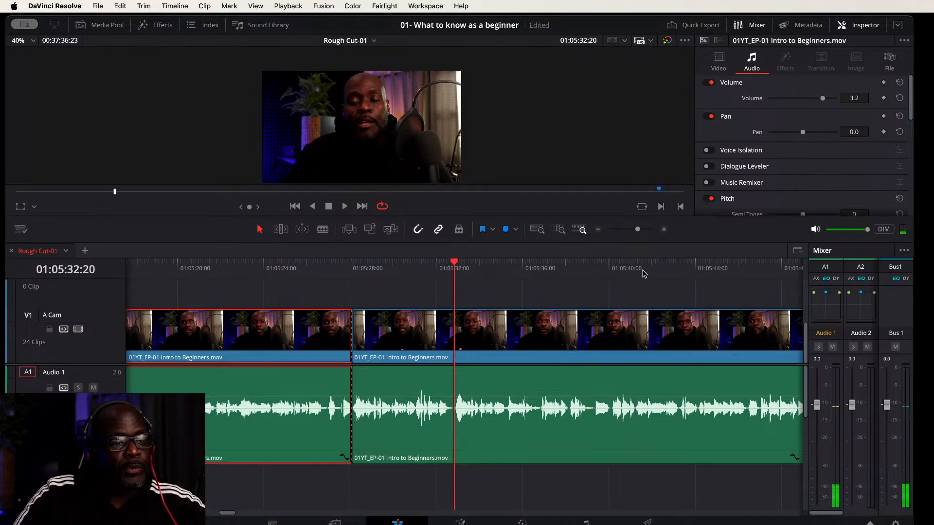
left_click(608, 331)
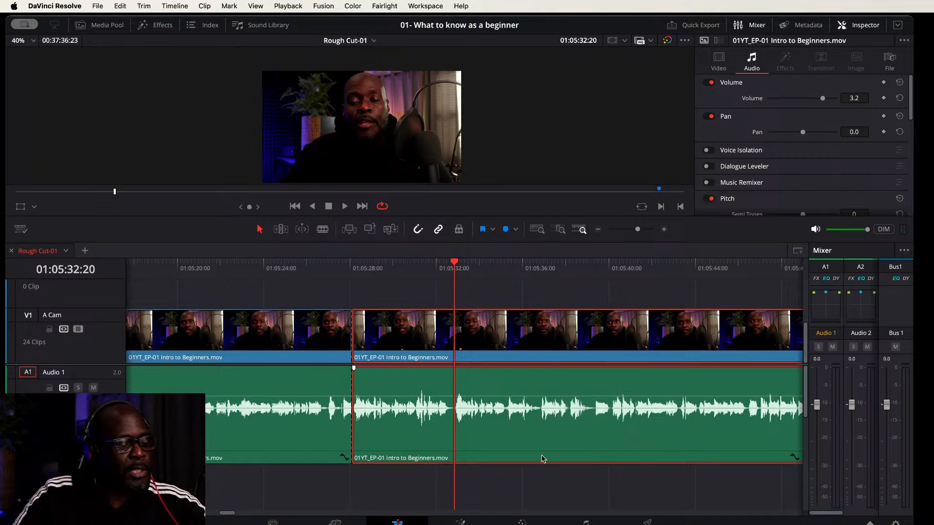
key("super+shift+bracketleft")
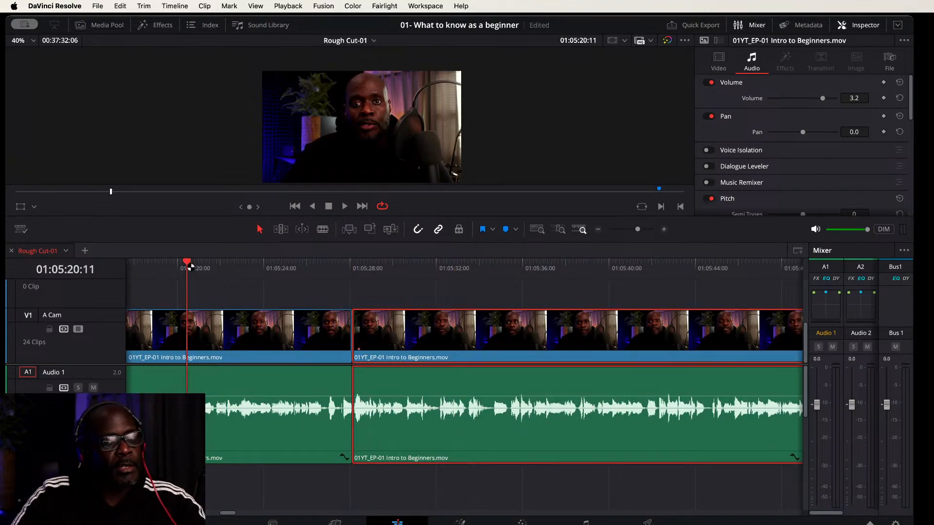
Step: Play across the trimmed cut from 01:05:20:11 and continue reviewing the timeline, mostly at double speed, to about 01:15:10
key("space")
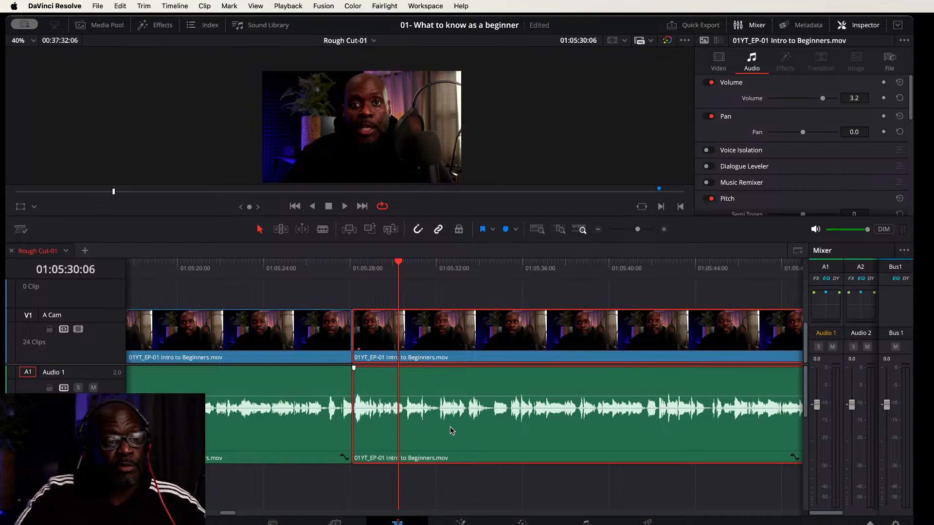
scroll(454, 427, "down", 3)
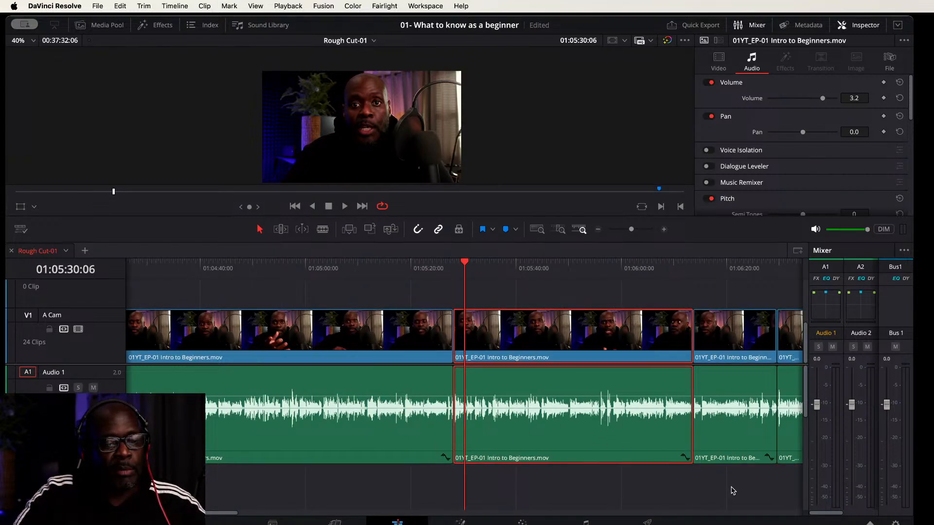
scroll(736, 493, "right", 5)
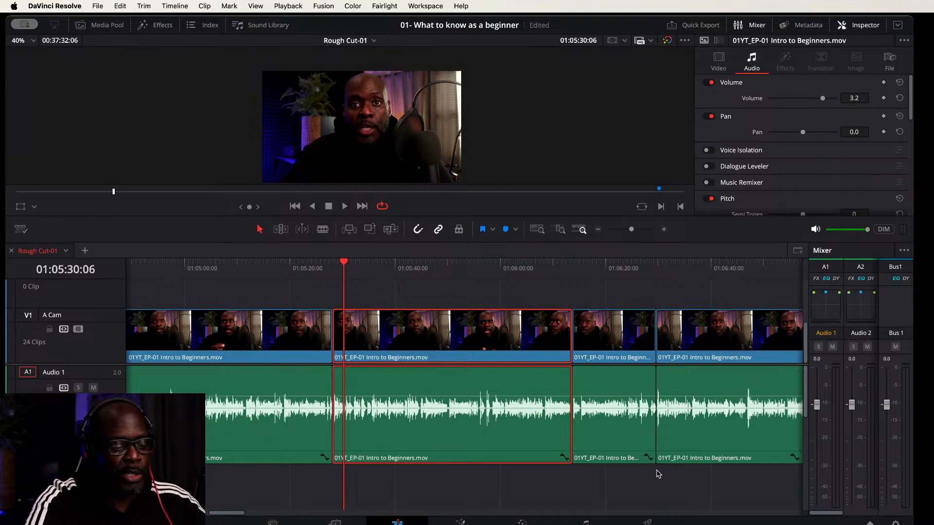
key("l")
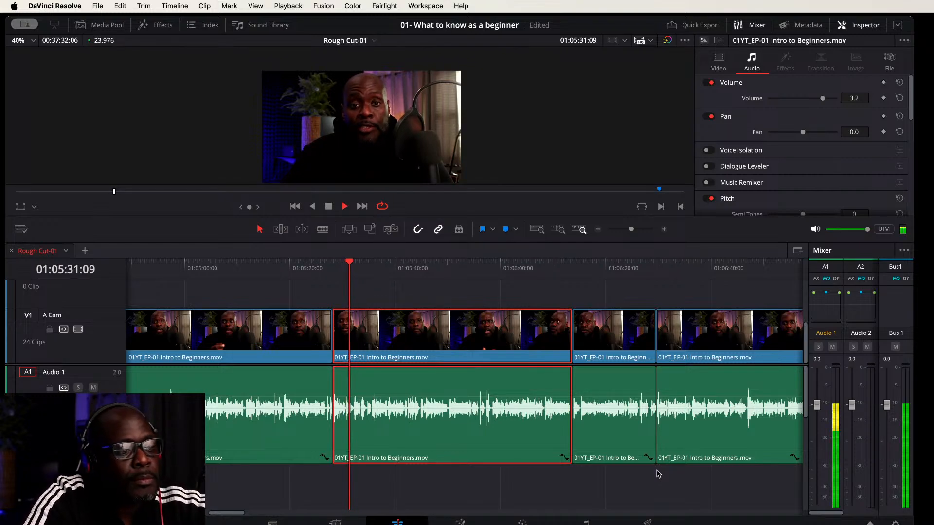
key("l")
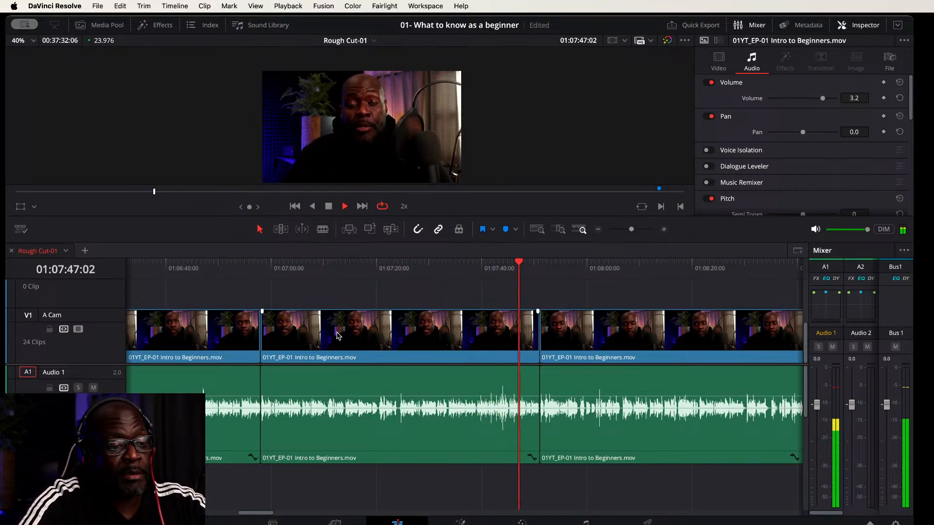
key("space")
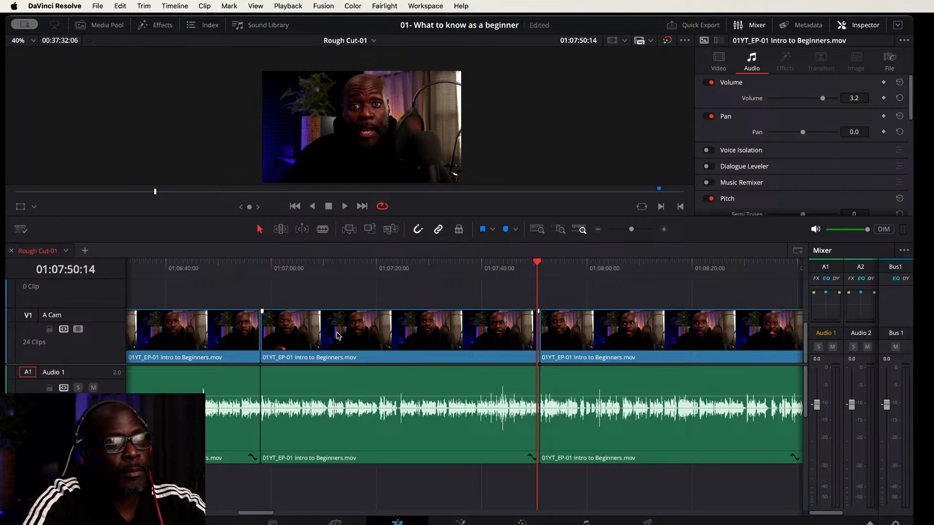
key("space")
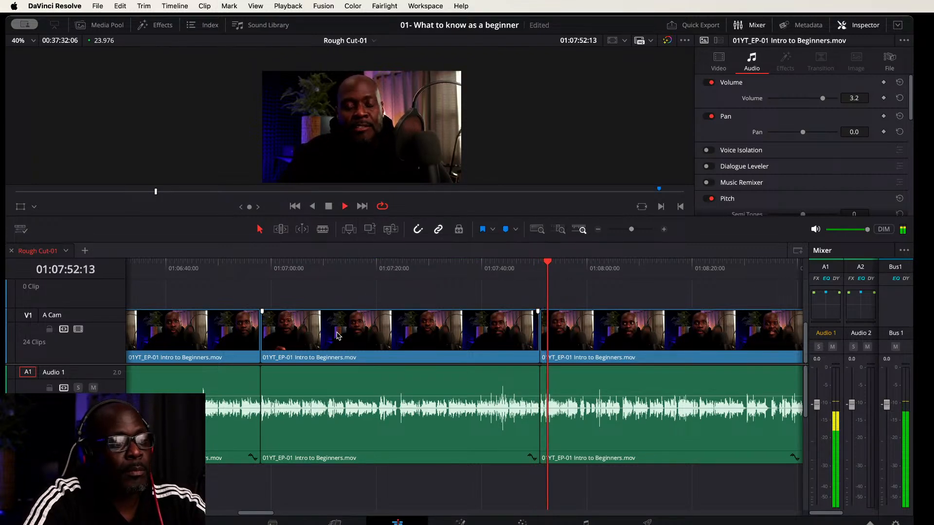
key("l")
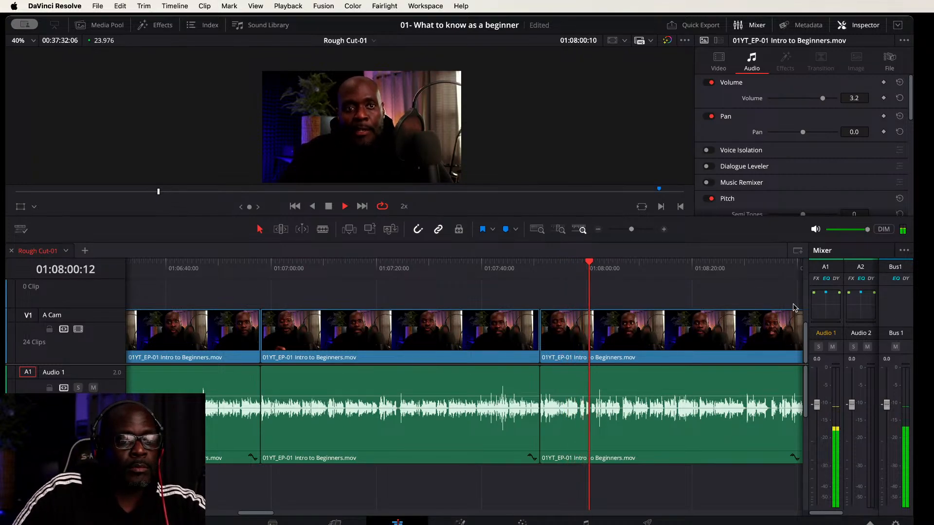
left_click_drag(761, 293, 298, 291)
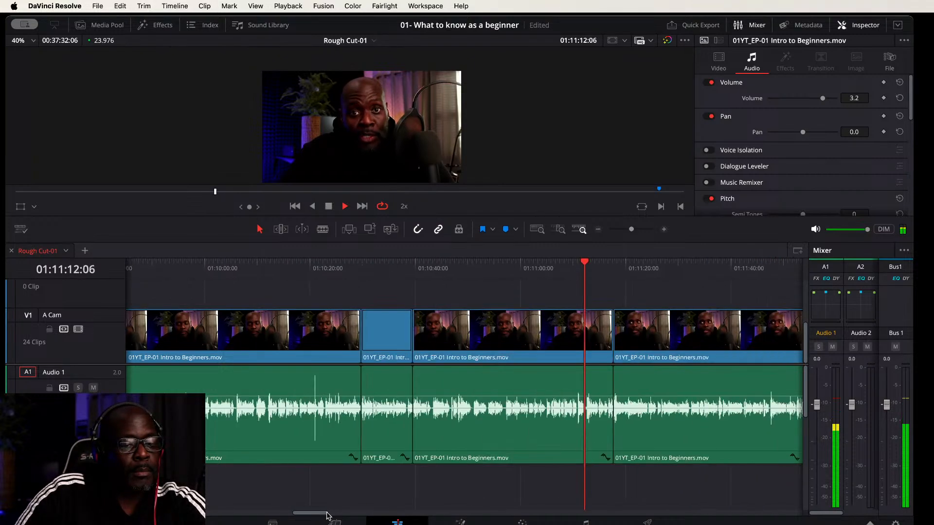
left_click_drag(344, 515, 347, 516)
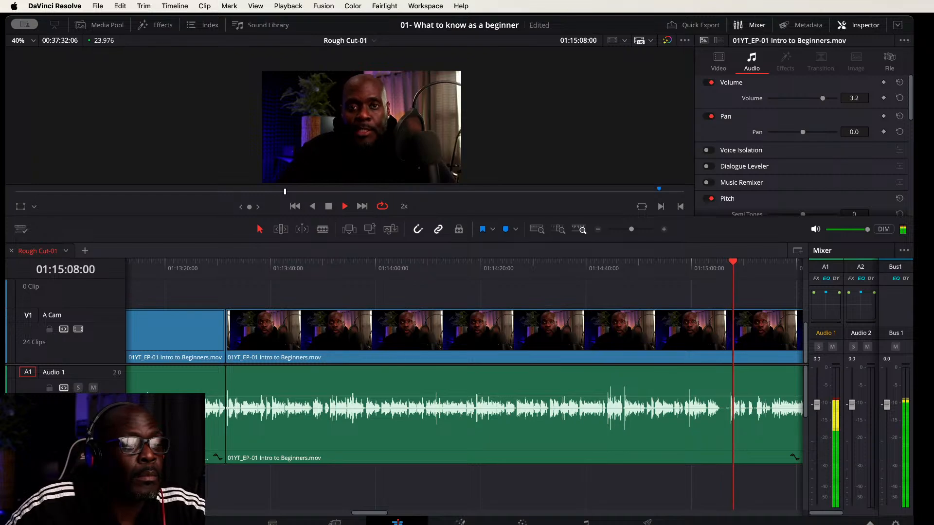
key("space")
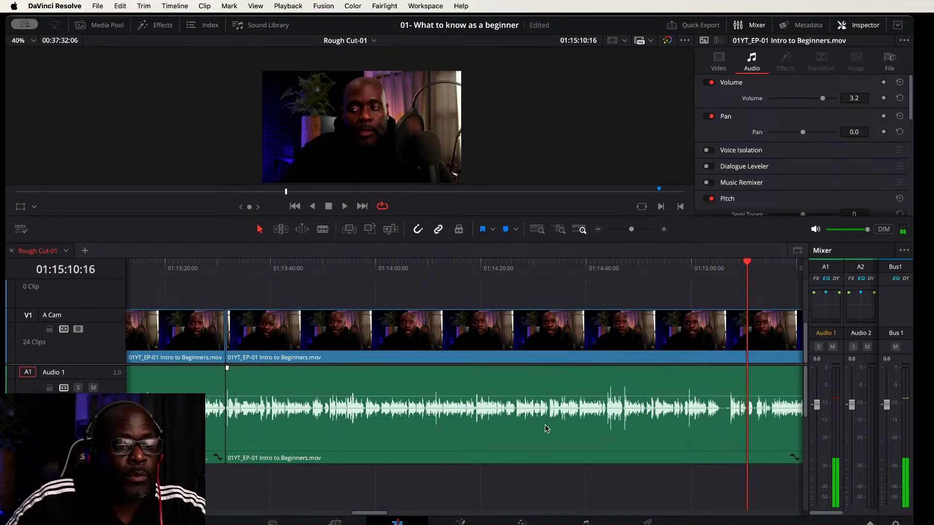
Step: Split the linked video and audio clip at 01:15:05:03, at the start of the pause
left_click(719, 265)
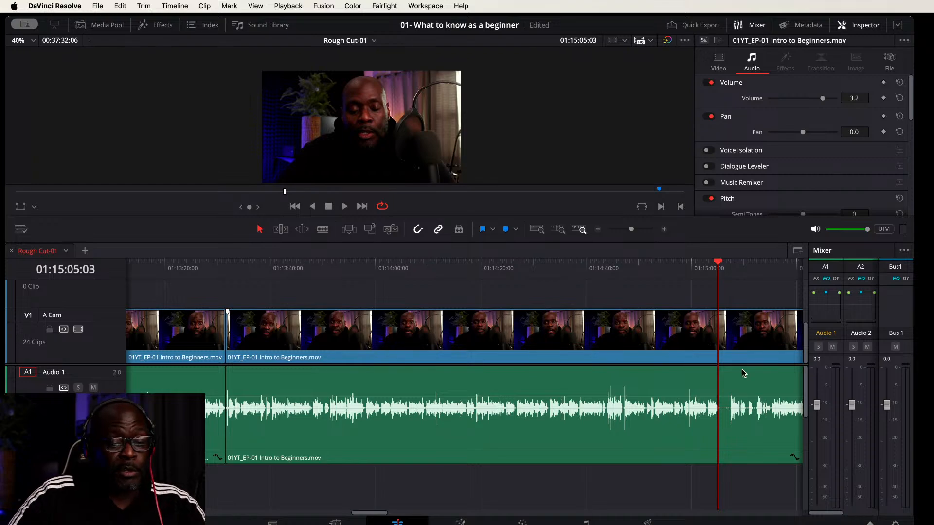
key("super+equal")
key("super+equal")
key("super+equal")
key("super+equal")
key("super+equal")
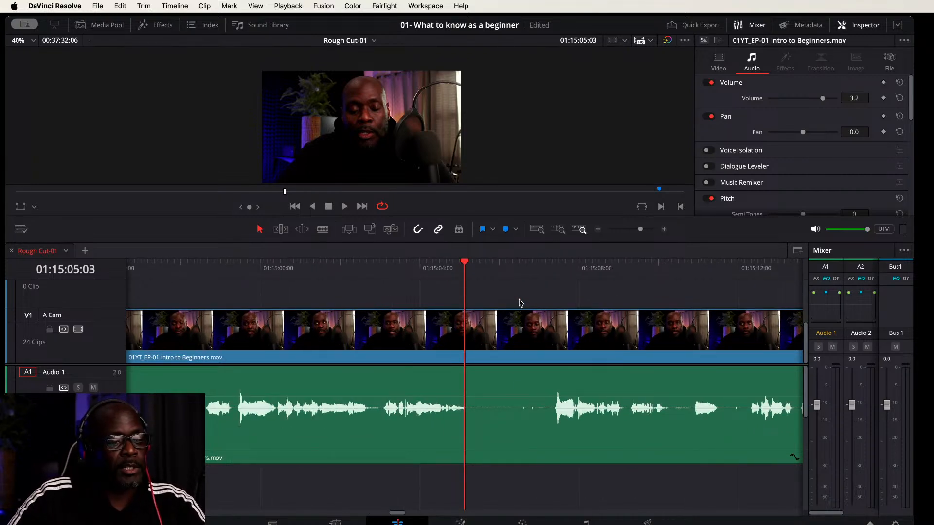
left_click_drag(520, 303, 488, 417)
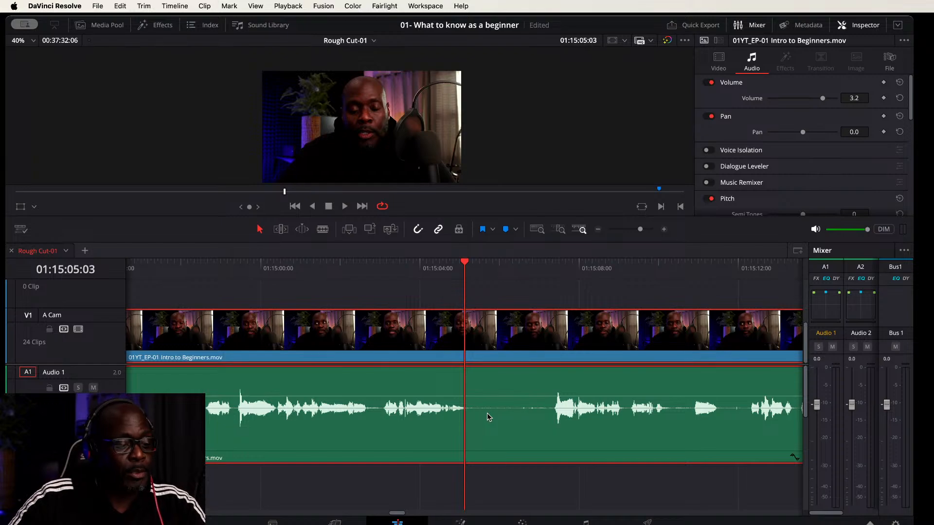
key("super+b")
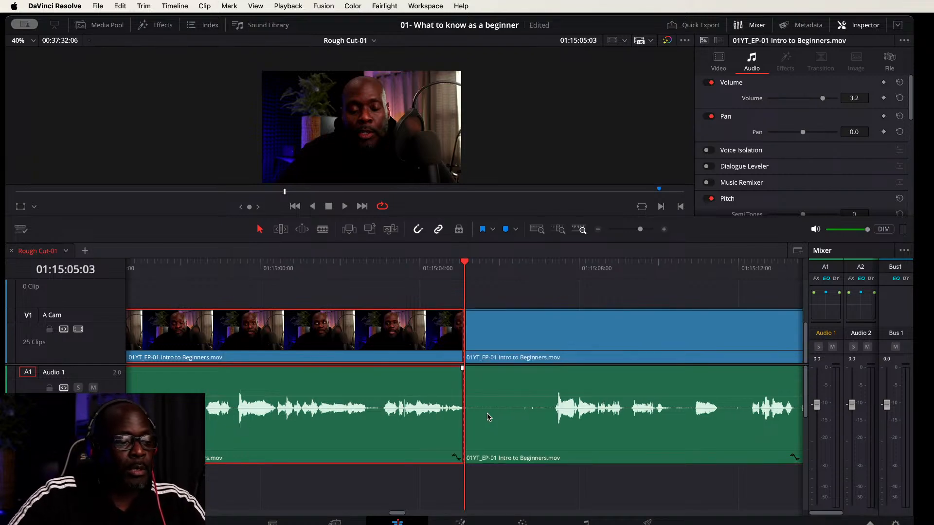
Step: Ripple-trim the start of the clip after the new cut to 01:15:07:10 and play across it from 01:15:02:19
left_click_drag(615, 295, 579, 484)
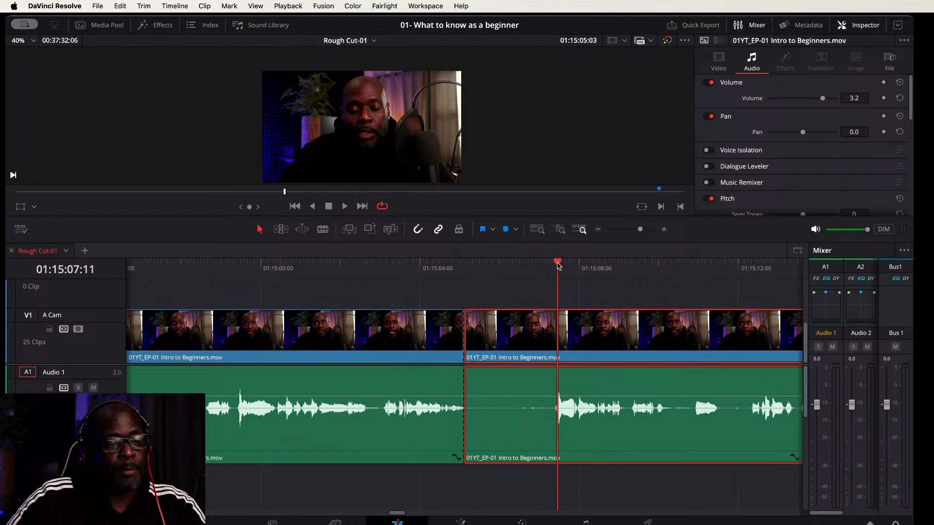
left_click_drag(555, 263, 555, 263)
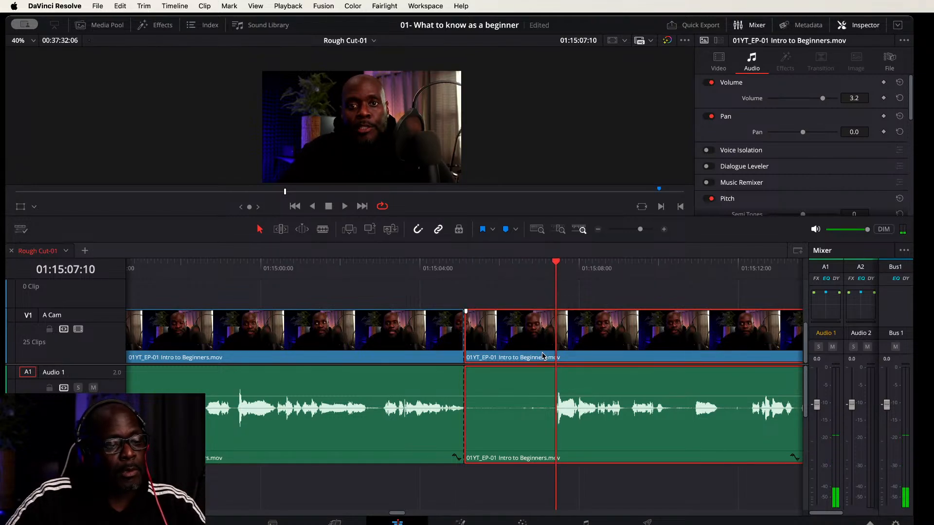
key("shift+bracketleft")
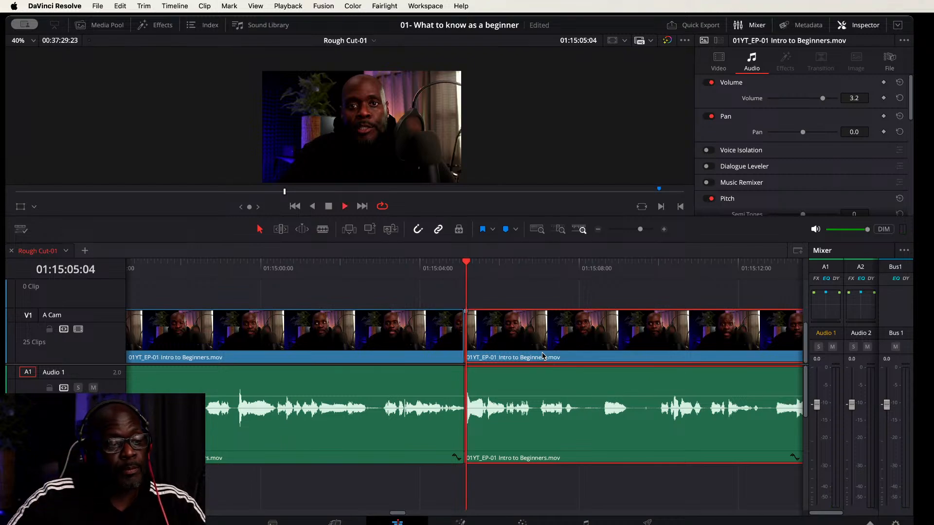
left_click(372, 272)
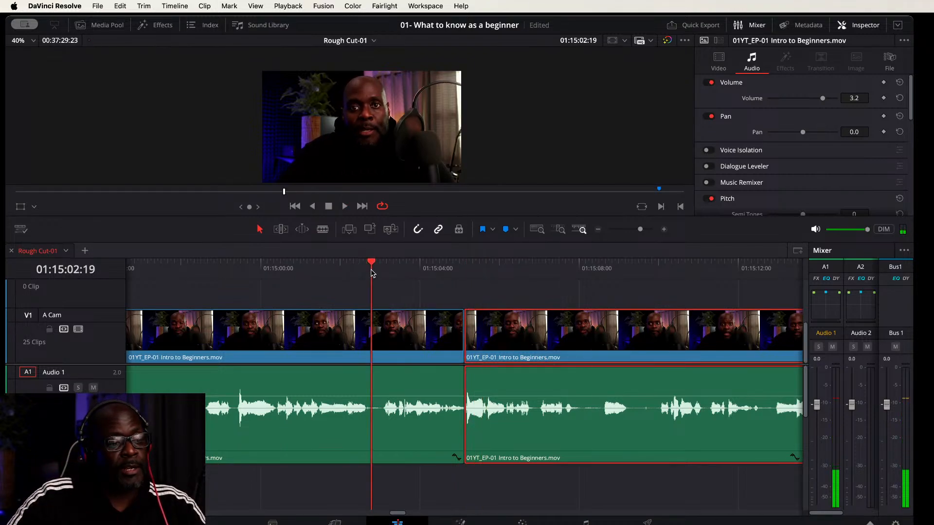
key("space")
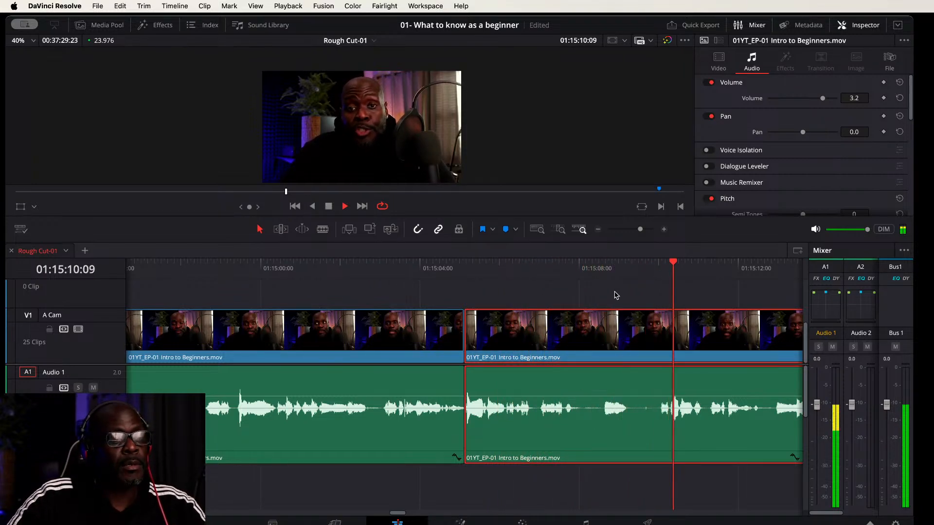
Step: Replay the next phrases and split the linked video and audio clip at 01:15:07:23
left_click(496, 267)
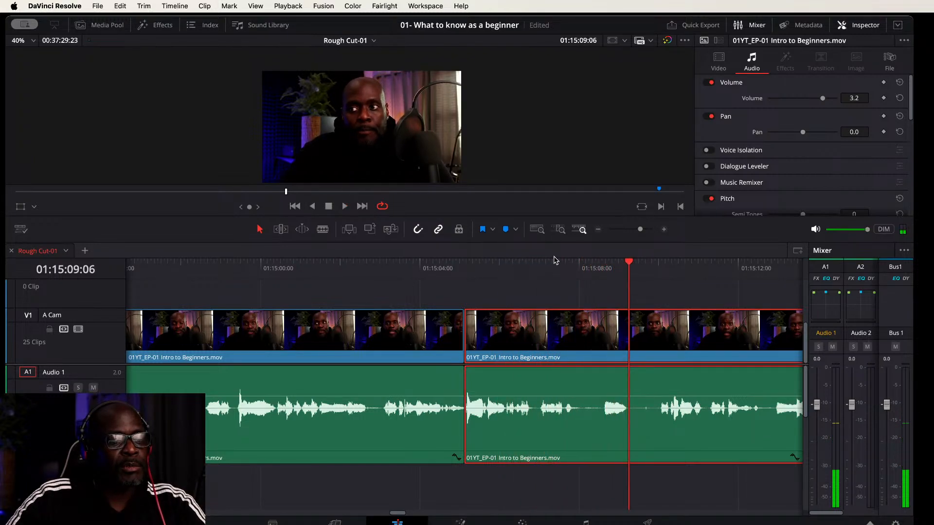
left_click(574, 267)
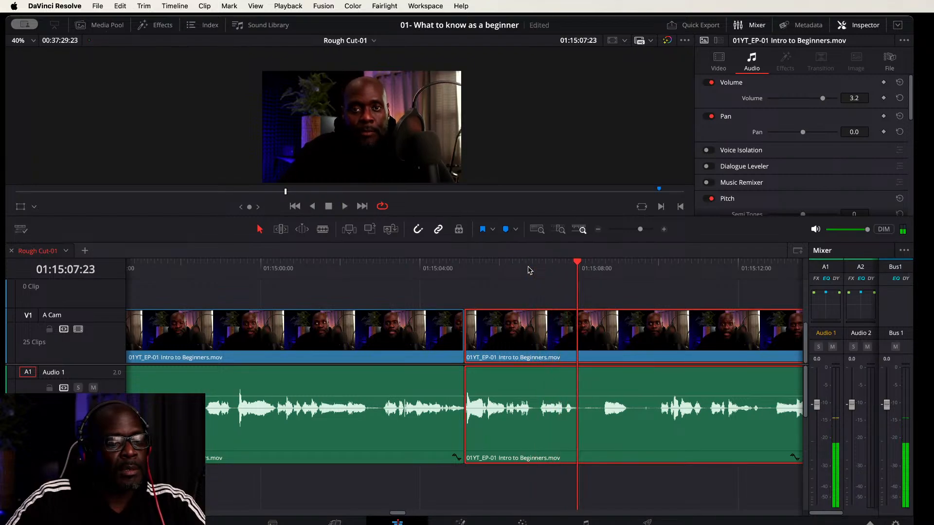
key("super+b")
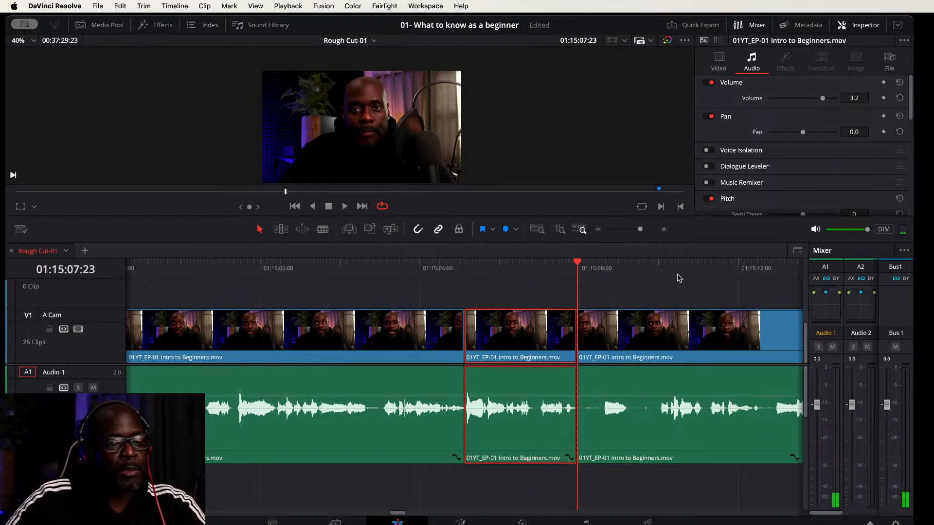
Step: Ripple-trim the start of the clip after the 01:15:07:23 cut to 01:15:10:00, just before the next spoken phrase
left_click(663, 268)
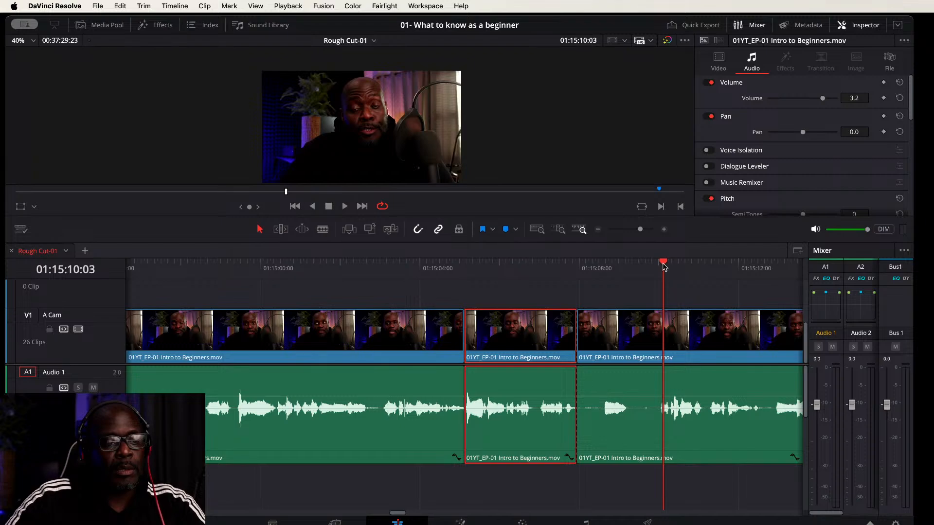
left_click_drag(663, 265, 661, 264)
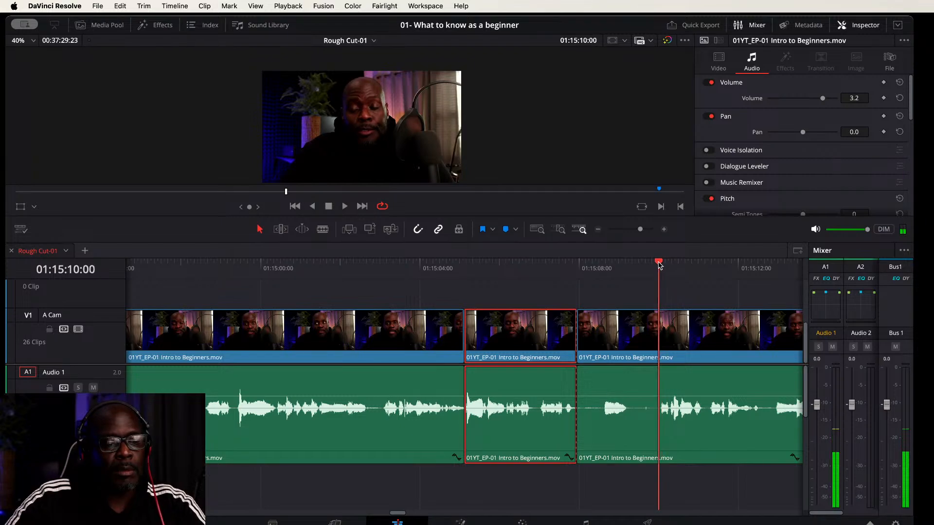
left_click_drag(750, 295, 704, 485)
key("shift+super+[")
key("space")
key("space")
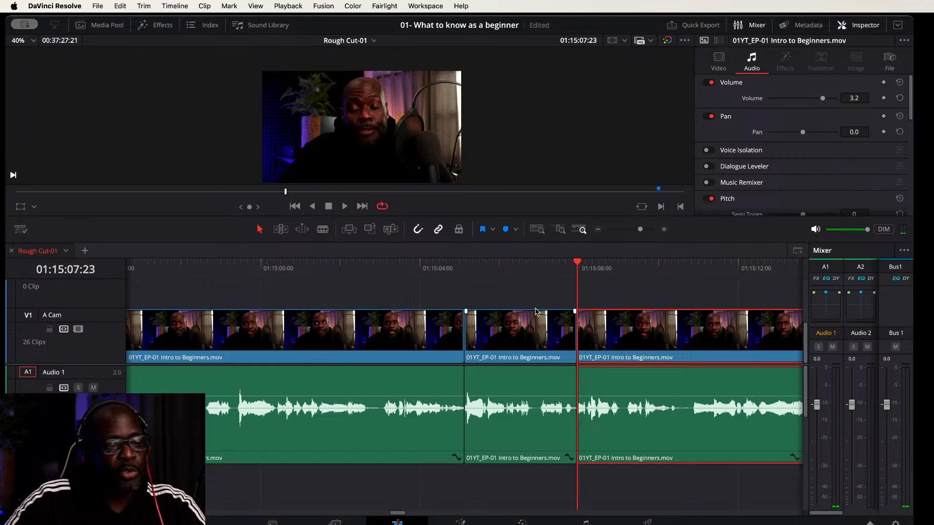
Step: Play across the trimmed cut and continue reviewing the timeline to about 01:16:16, at double speed from about 01:15:46
key("space")
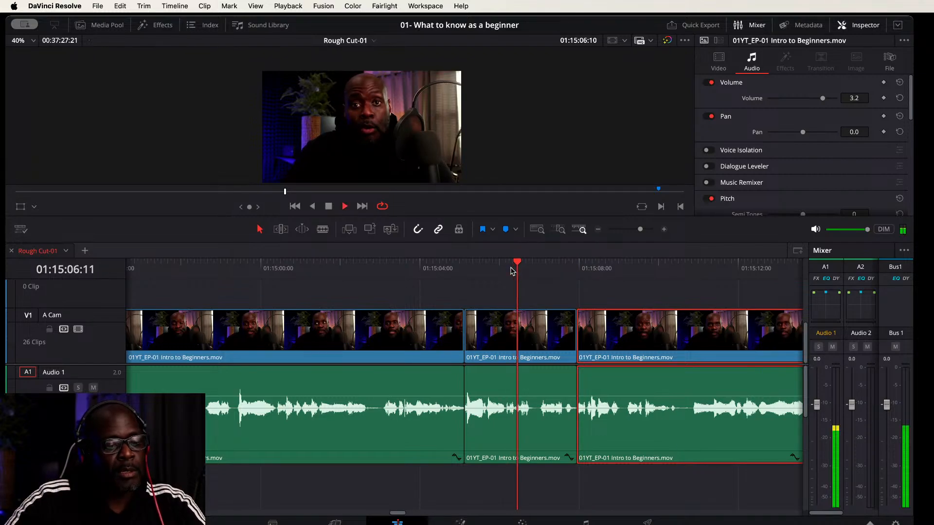
left_click(502, 294)
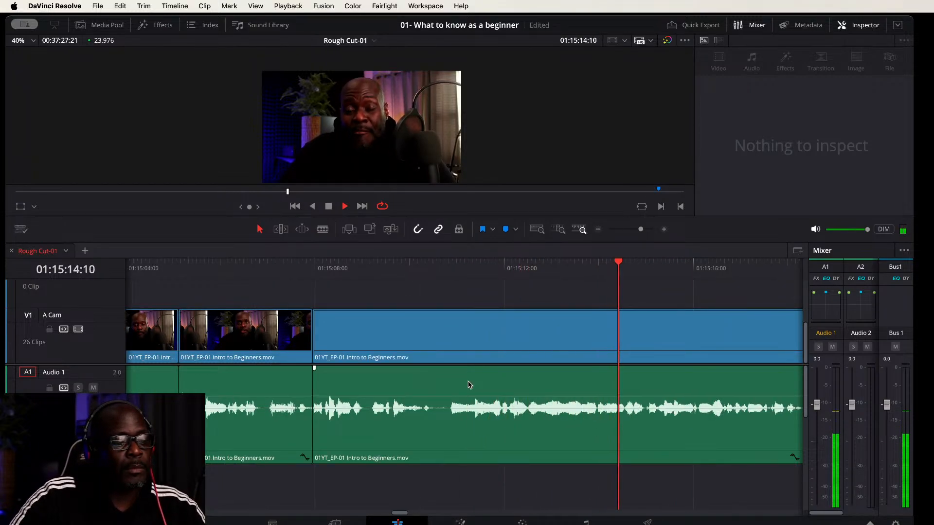
key("super+minus")
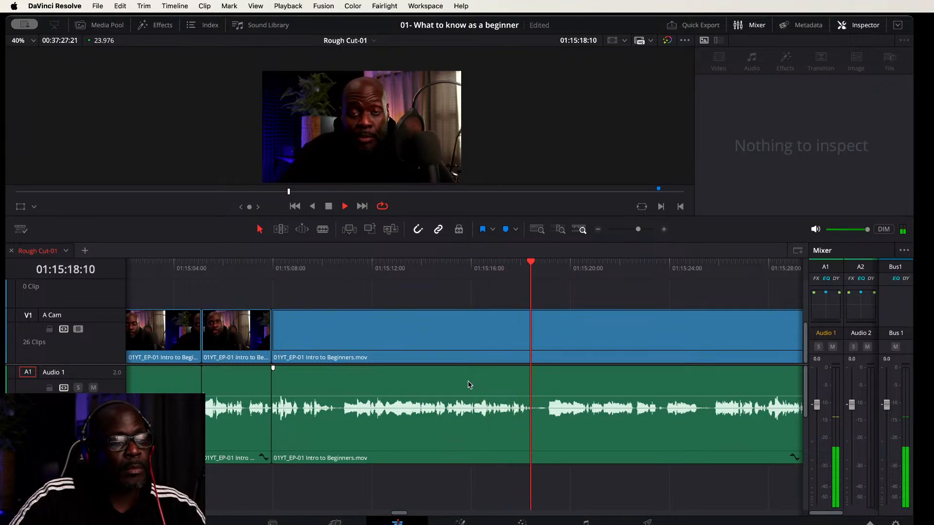
key("super+minus")
key("super+minus")
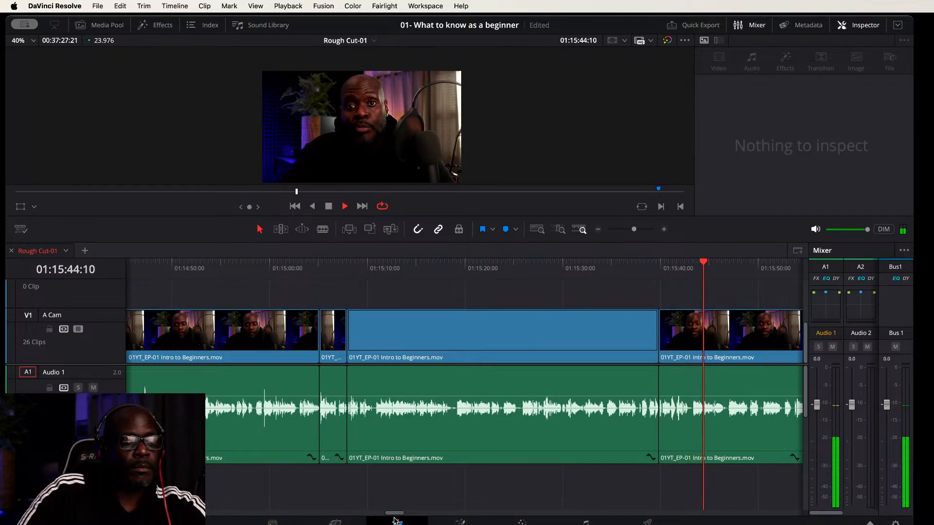
left_click_drag(394, 516, 406, 515)
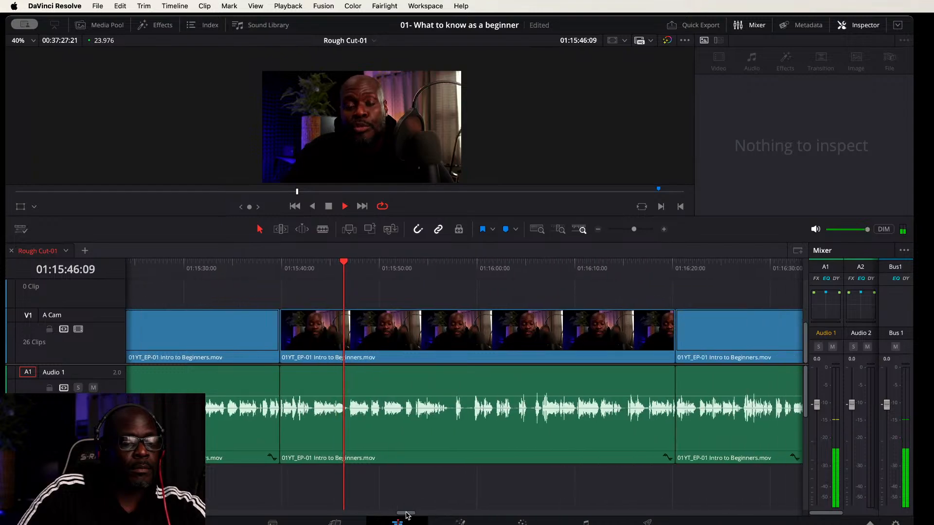
key("l")
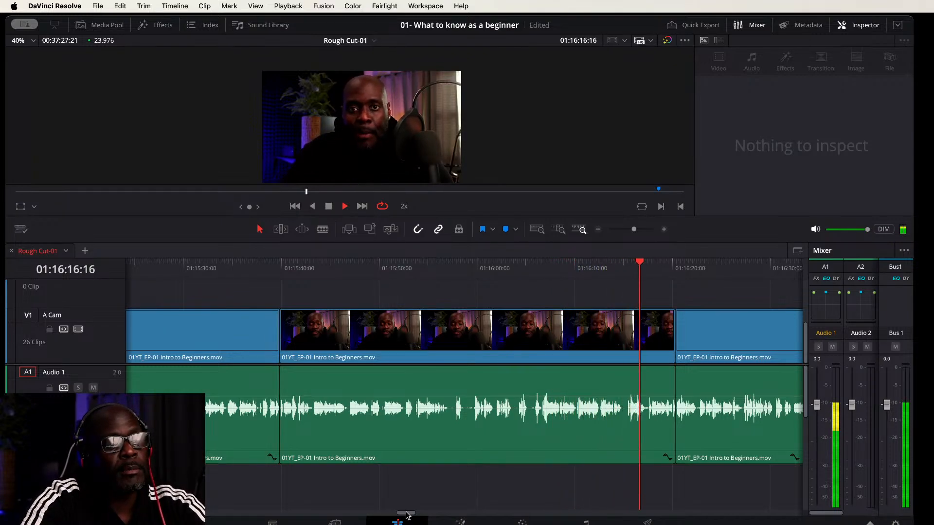
Step: Replay the passage around 01:16:12 and split the linked video and audio clip at 01:16:14:19, in the pause between phrases
key("j")
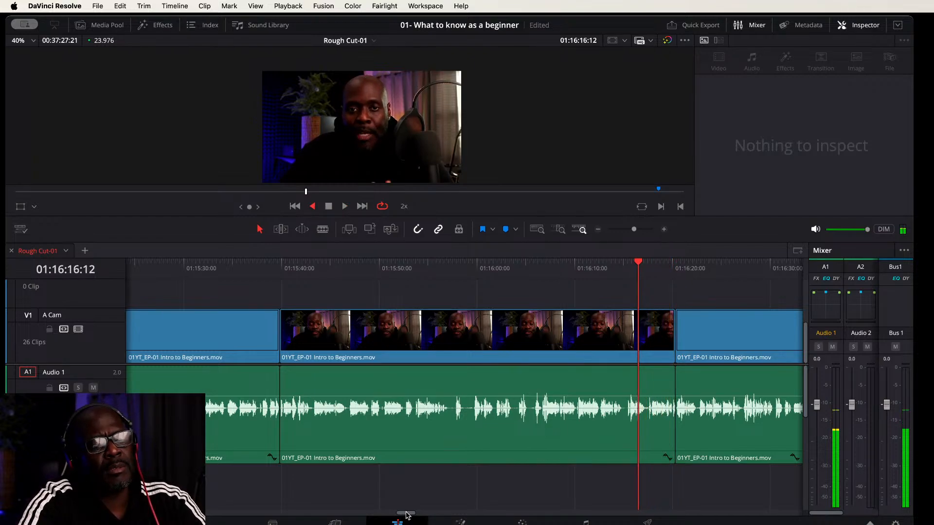
key("k")
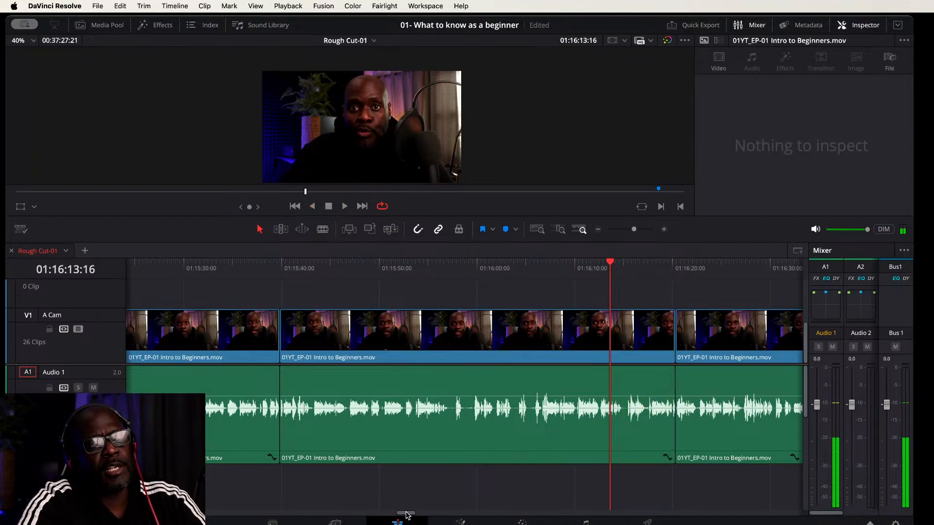
key("j")
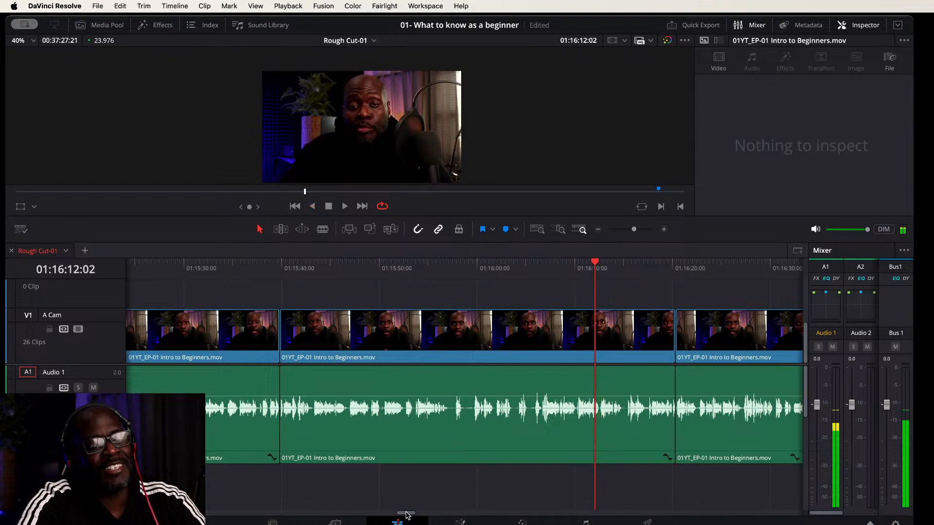
key("l")
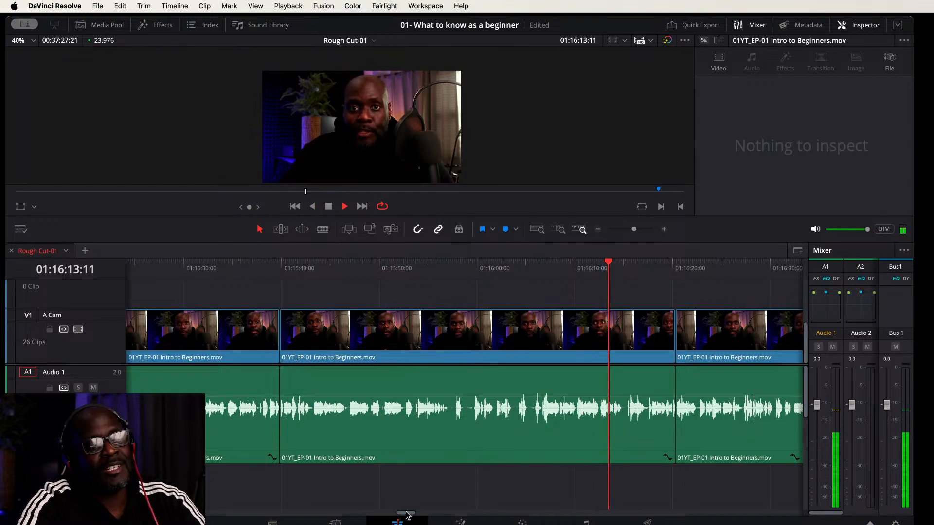
key("k")
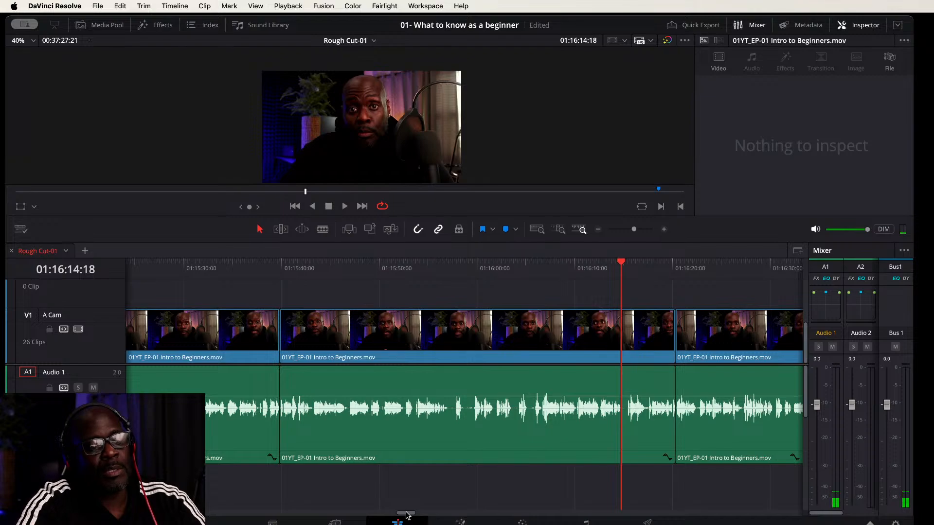
key("Right")
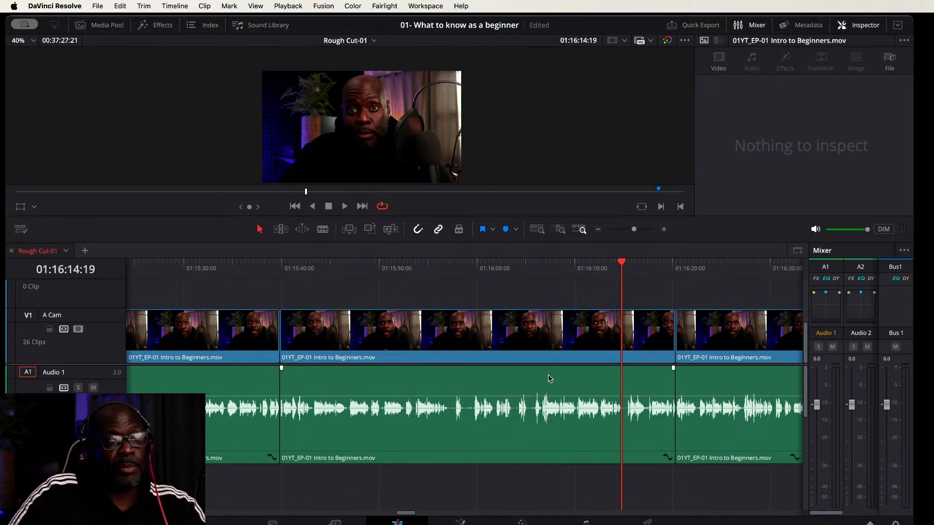
left_click_drag(587, 301, 507, 461)
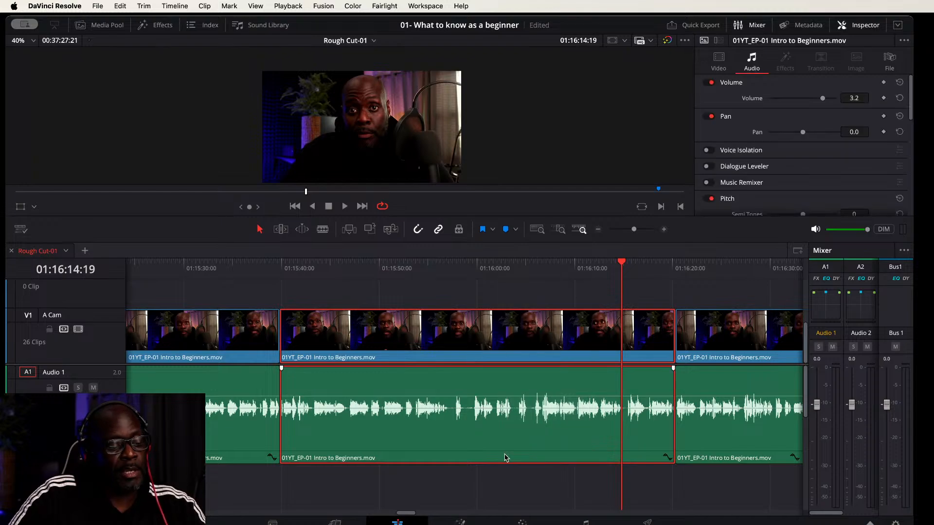
key("super+b")
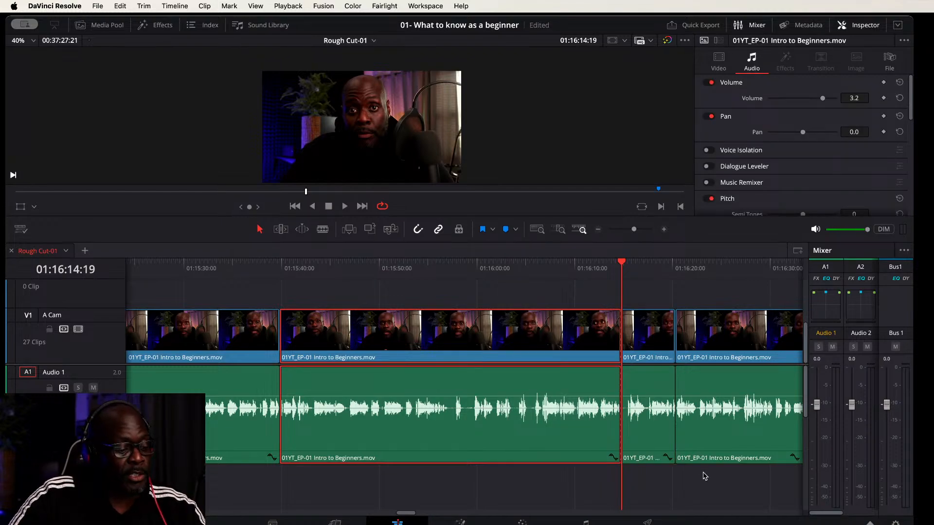
Step: Deselect the clips and replay the passage from about 01:16:14 to 01:16:17 to judge which speech after the cut to remove
scroll(671, 467, "up", 5)
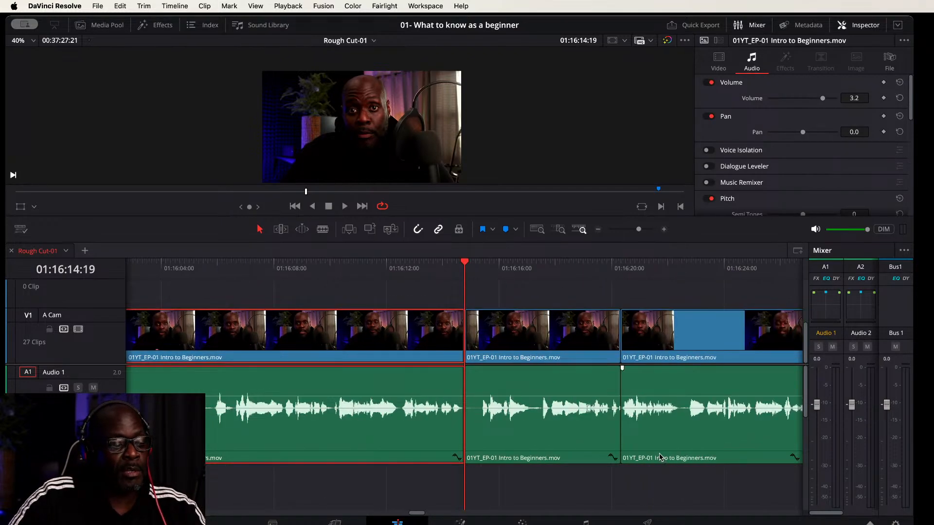
scroll(653, 456, "up", 1)
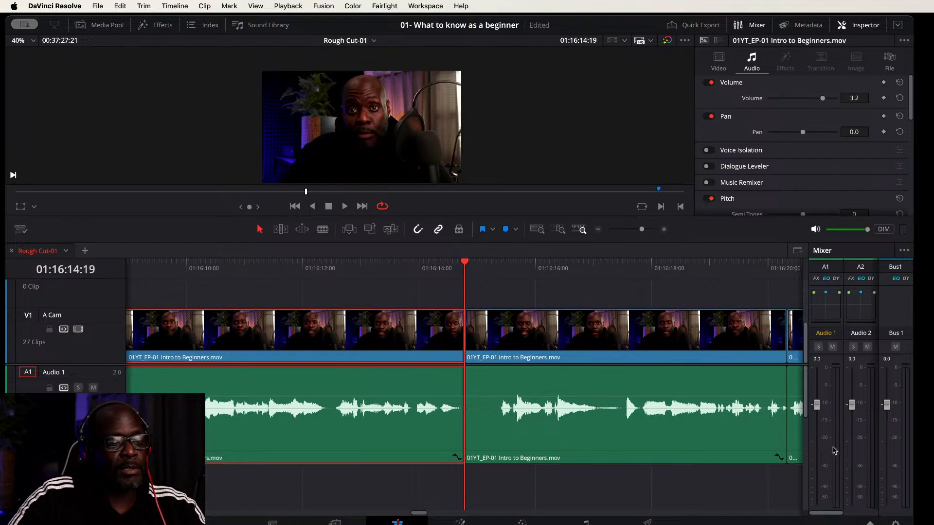
key("super+shift+a")
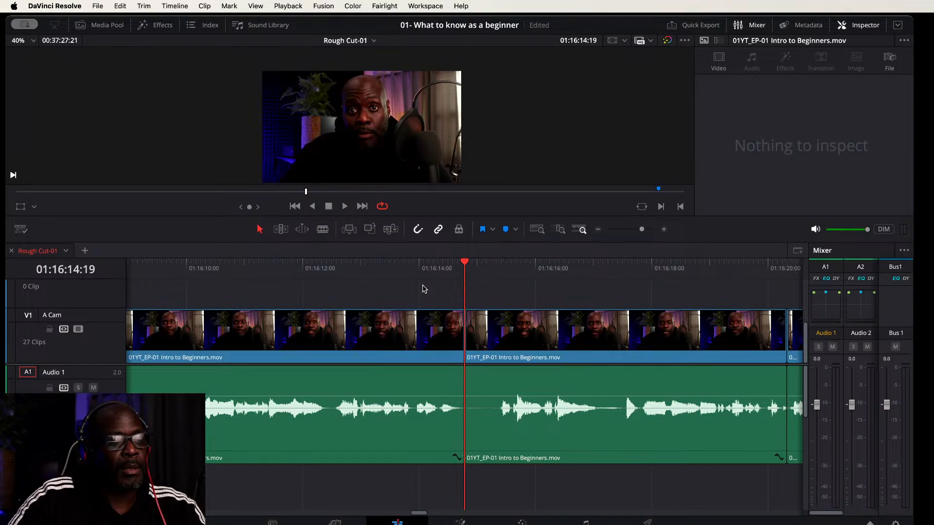
left_click(421, 265)
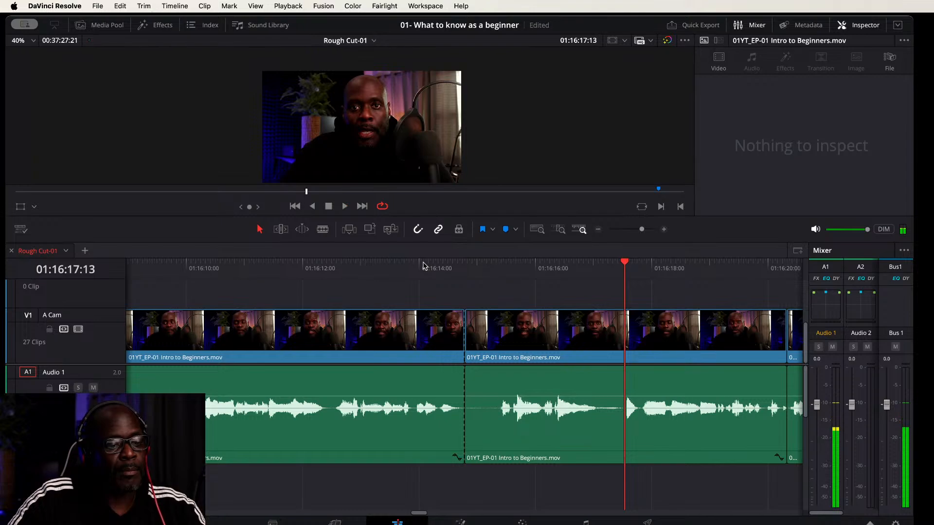
left_click(468, 269)
key("space")
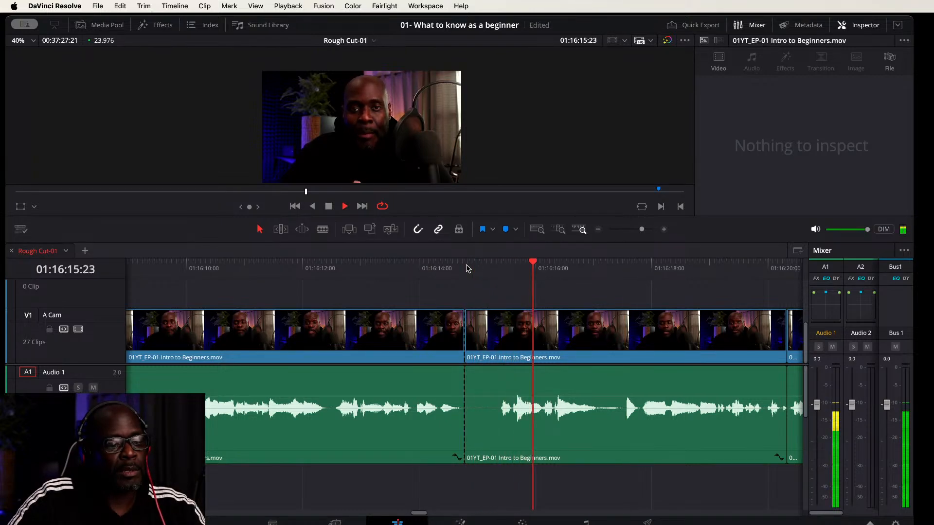
key("space")
left_click(468, 269)
key("space")
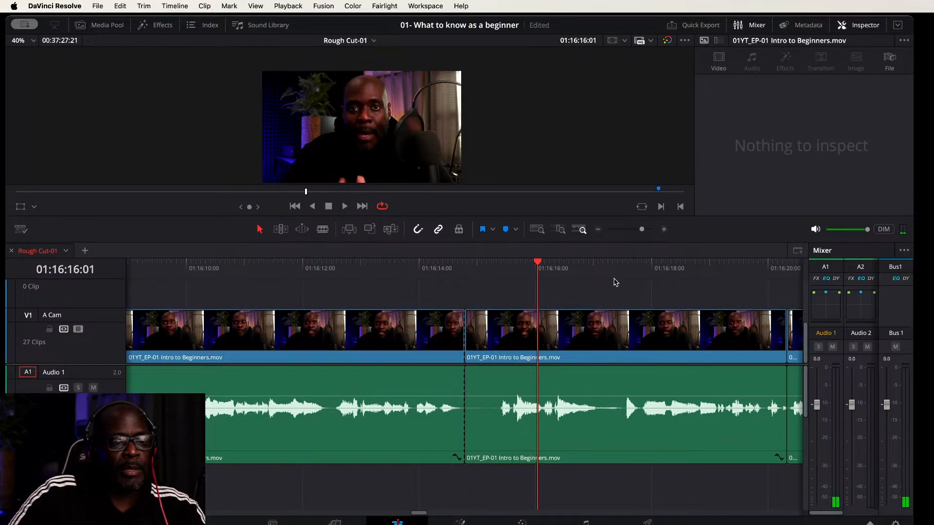
Step: Ripple-trim the start of the clip after the 01:16:14:19 cut to 01:16:16:01 and replay the join
left_click_drag(613, 294, 579, 480)
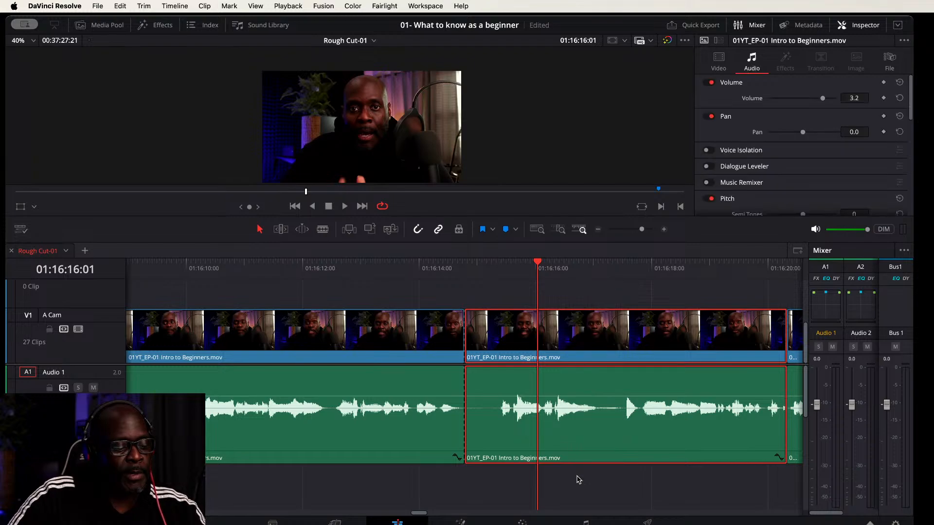
key("super+shift+bracketleft")
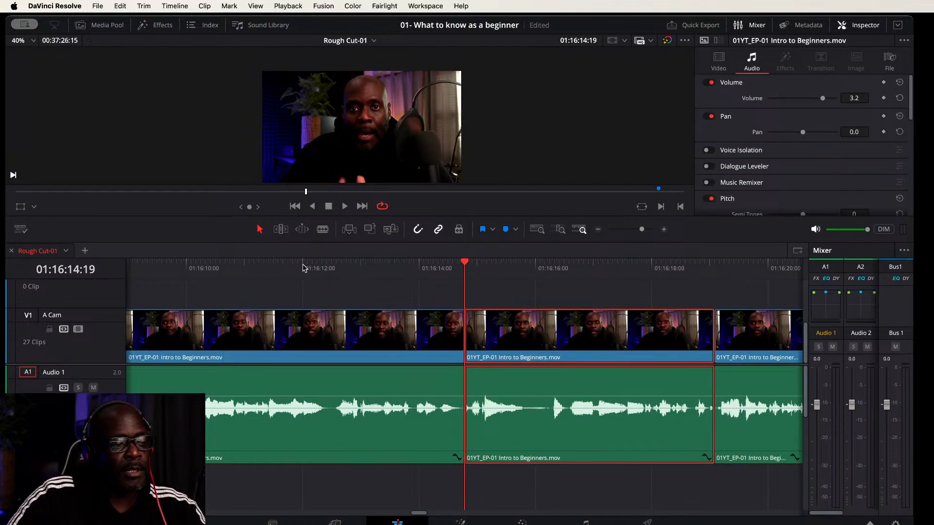
left_click(301, 266)
key("space")
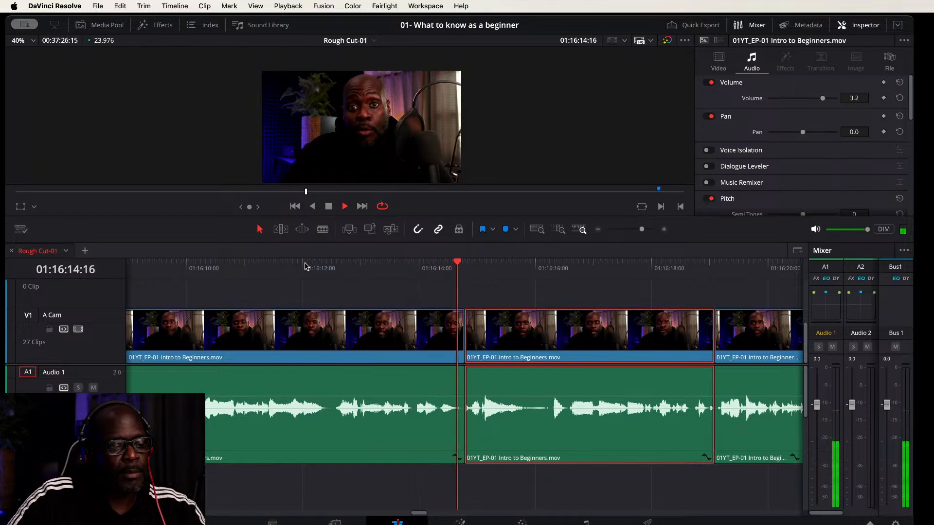
key("space")
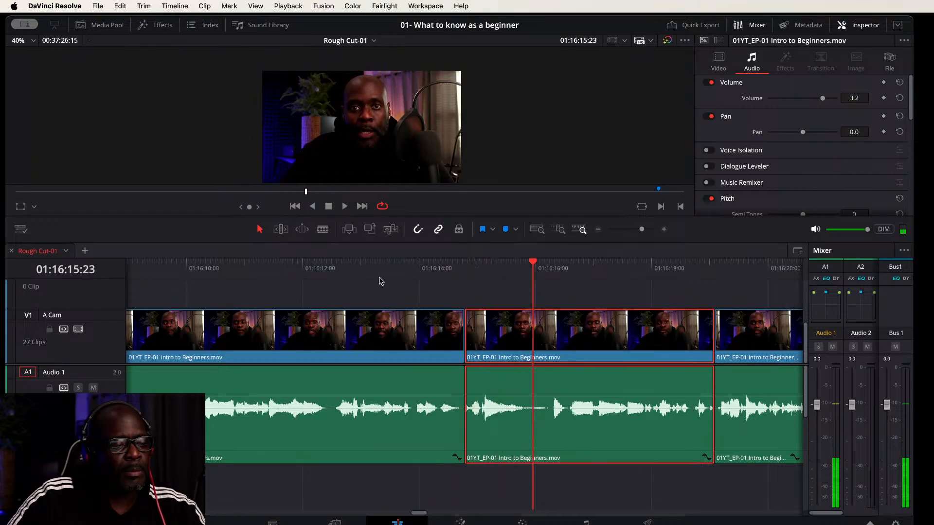
Step: Replay the join from 01:16:13:18 and ripple-trim the start of the following clip to 01:16:14:22
scroll(517, 381, "up", 4)
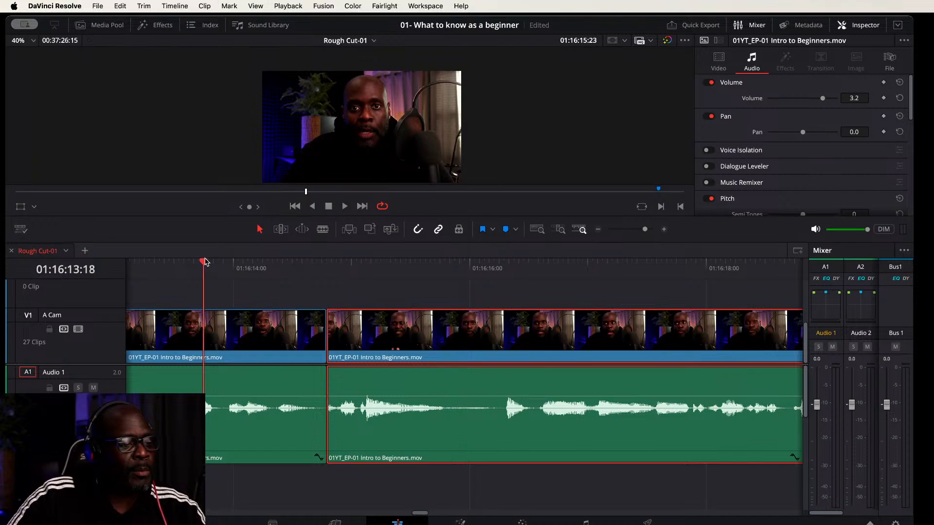
key("space")
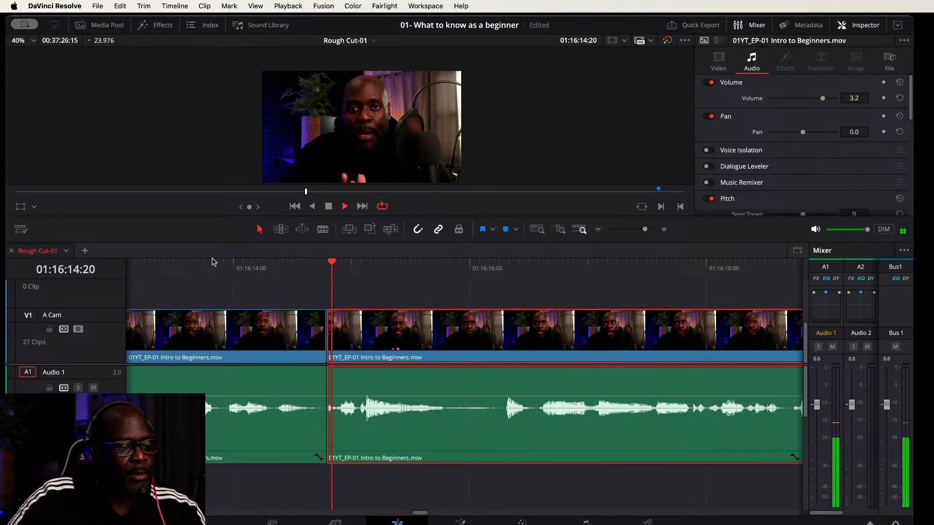
key("Left")
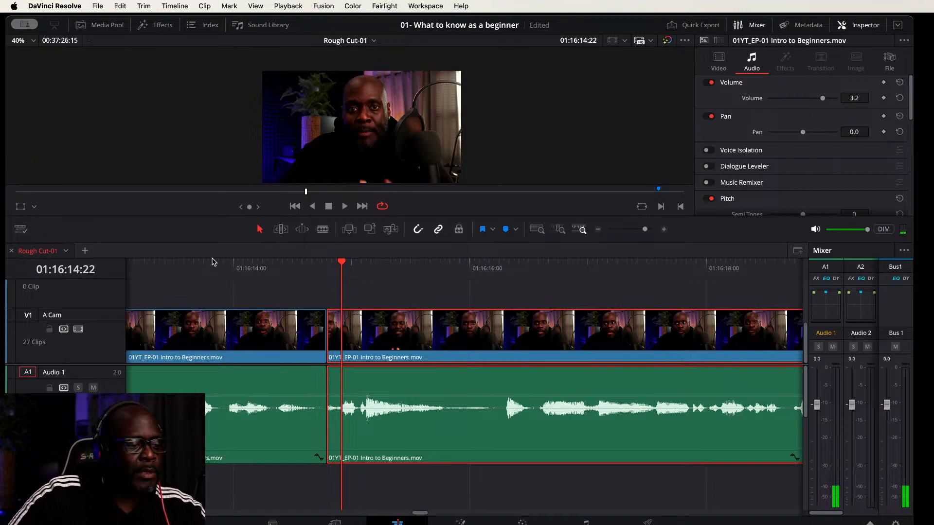
key("super+shift+bracketleft")
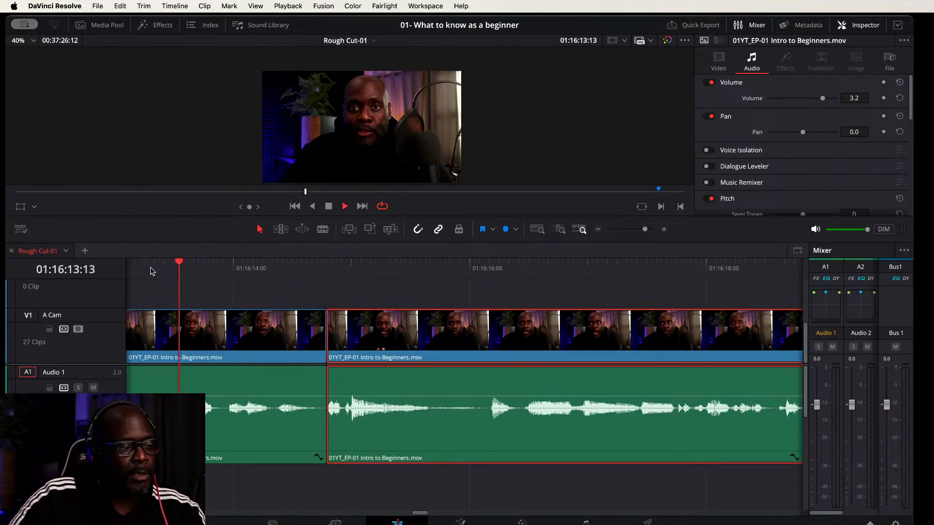
Step: Play across the trimmed cut and review the timeline to about 01:24:36, mostly at double speed
key("space")
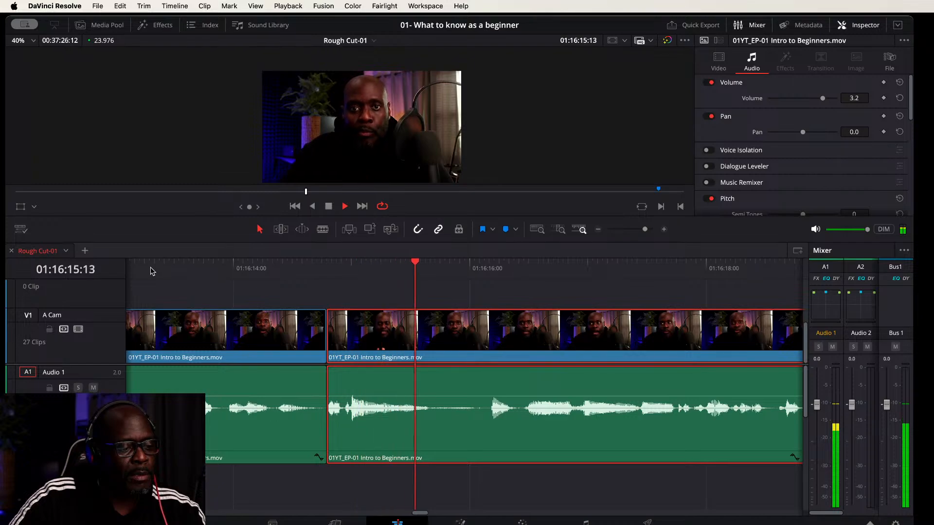
scroll(429, 368, "down", 3)
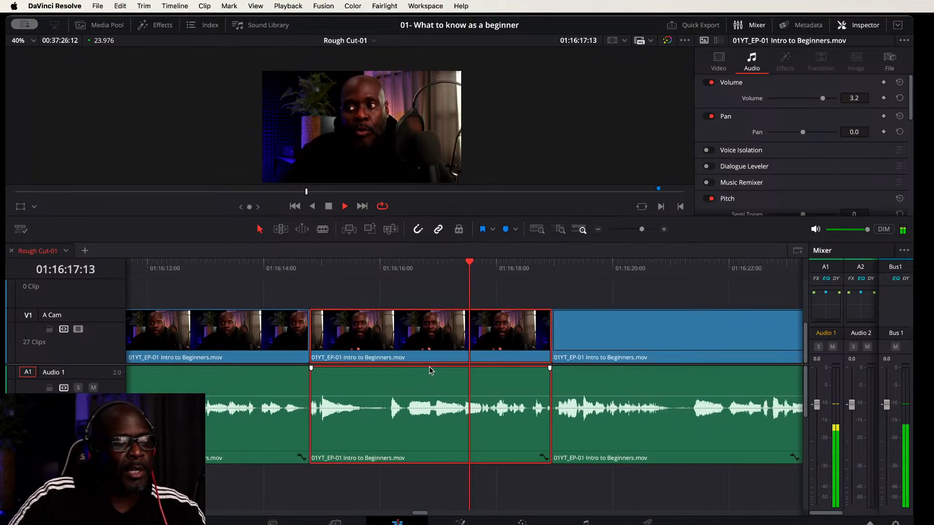
scroll(428, 370, "down", 4)
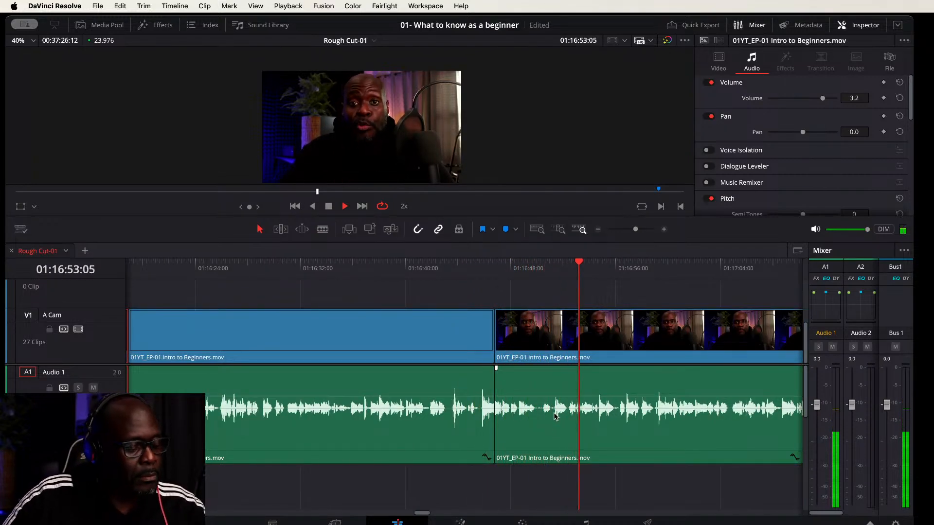
scroll(554, 415, "down", 2)
scroll(555, 414, "down", 1)
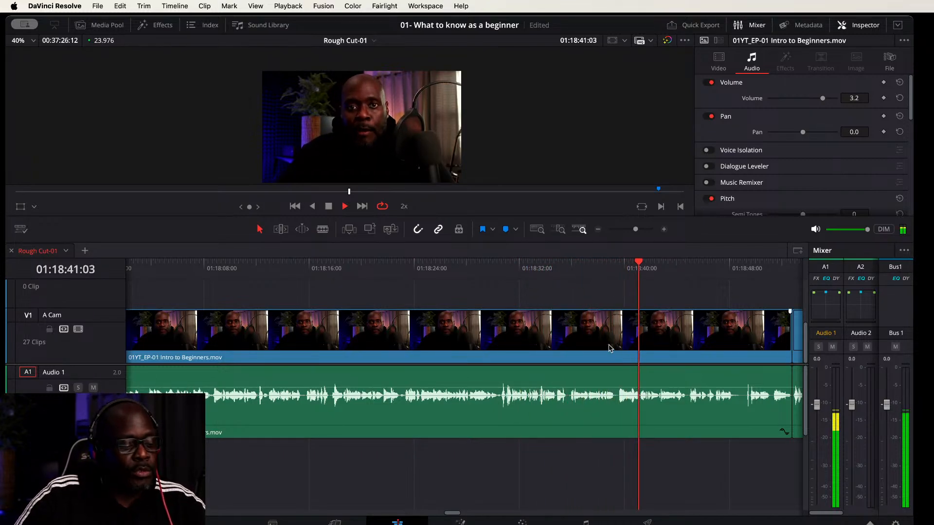
key("super+minus")
key("super+minus")
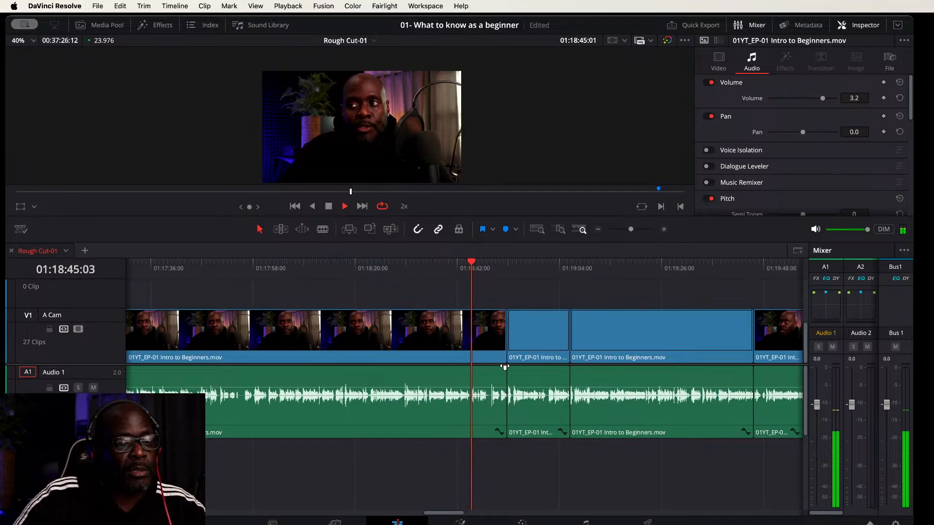
key("super+equal")
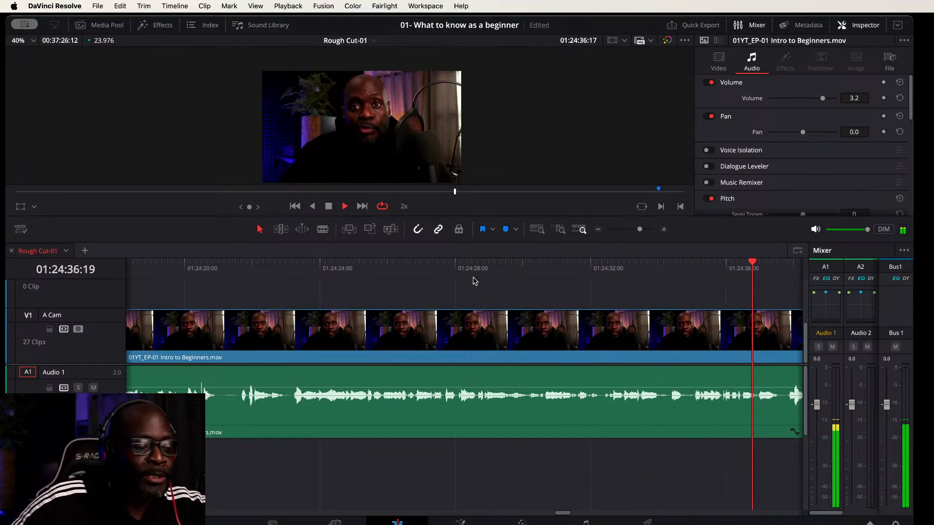
Step: Deselect the clips and continue reviewing the timeline at double speed from about 01:24:36 to 01:28:48
left_click(536, 456)
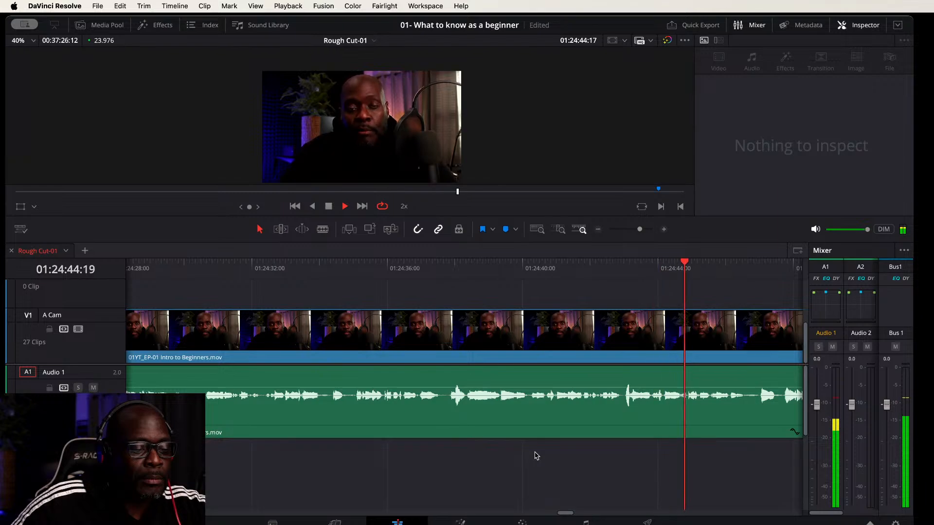
key("super+minus")
key("super+minus")
key("super+minus")
key("super+minus")
key("super+minus")
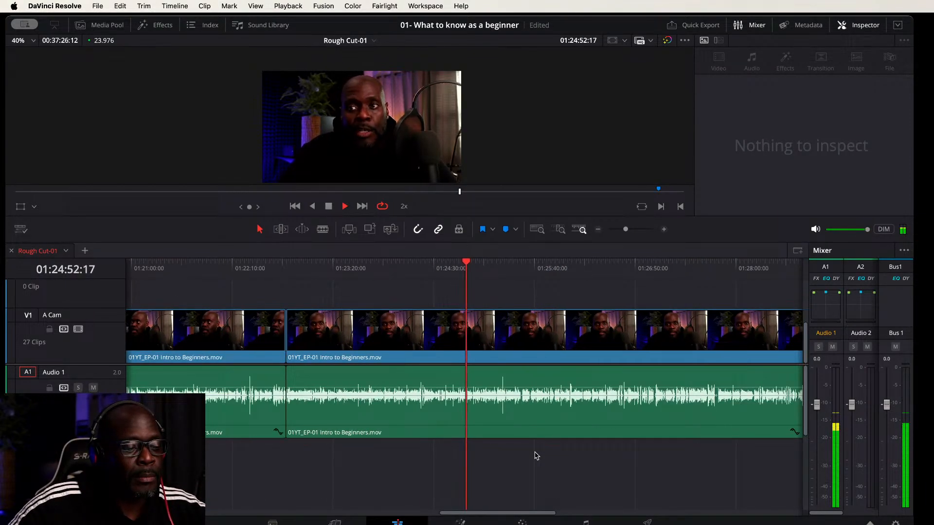
key("super+minus")
key("super+minus")
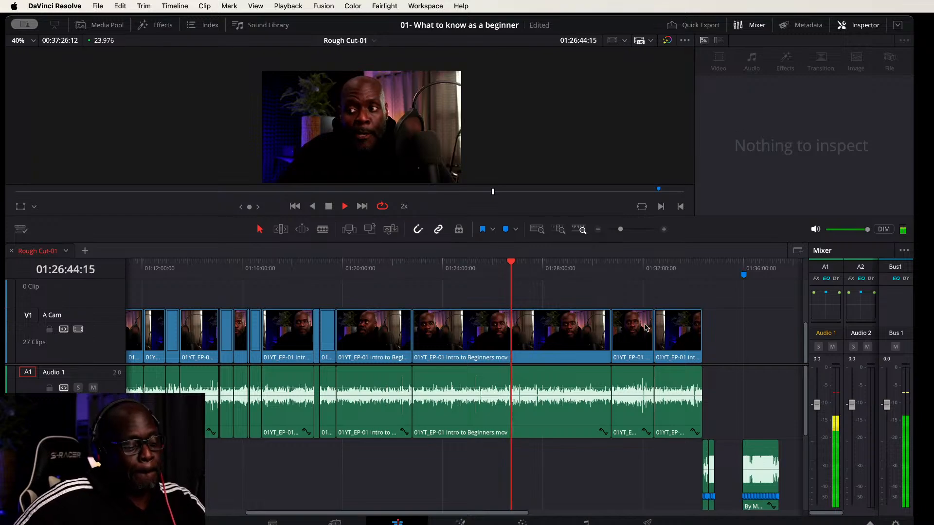
key("super+equal")
key("super+equal")
key("super+equal")
key("super+equal")
key("super+equal")
key("super+equal")
key("super+equal")
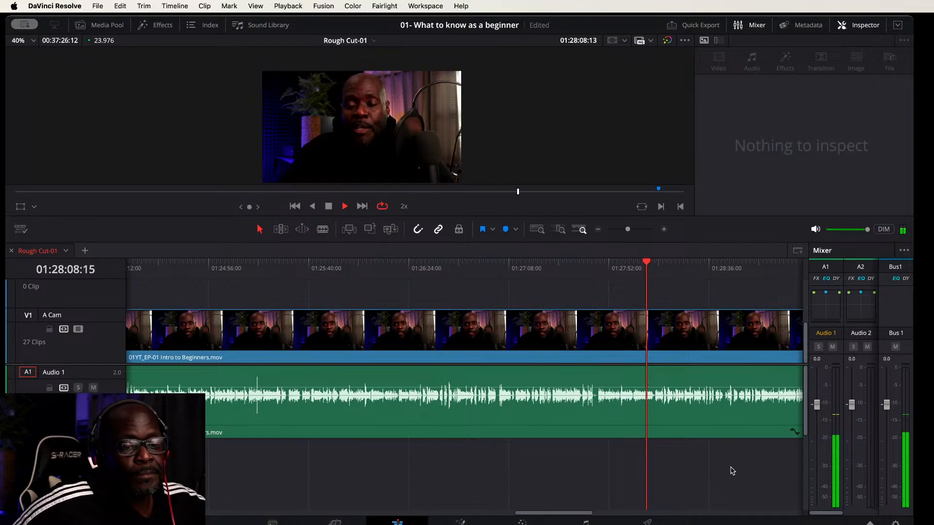
left_click_drag(731, 467, 315, 466)
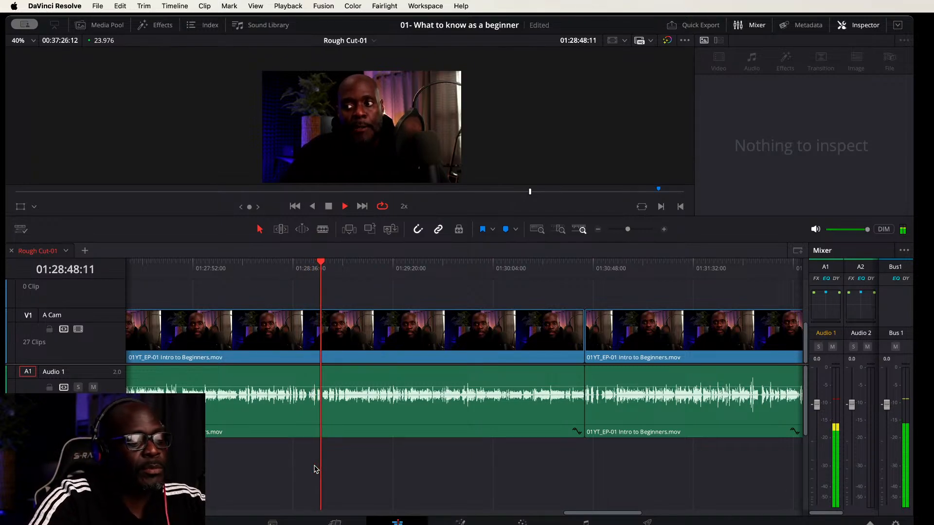
Step: Rewind and replay the passage from about 01:28:33 to 01:28:46 at normal speed to find the unwanted speech
key("j")
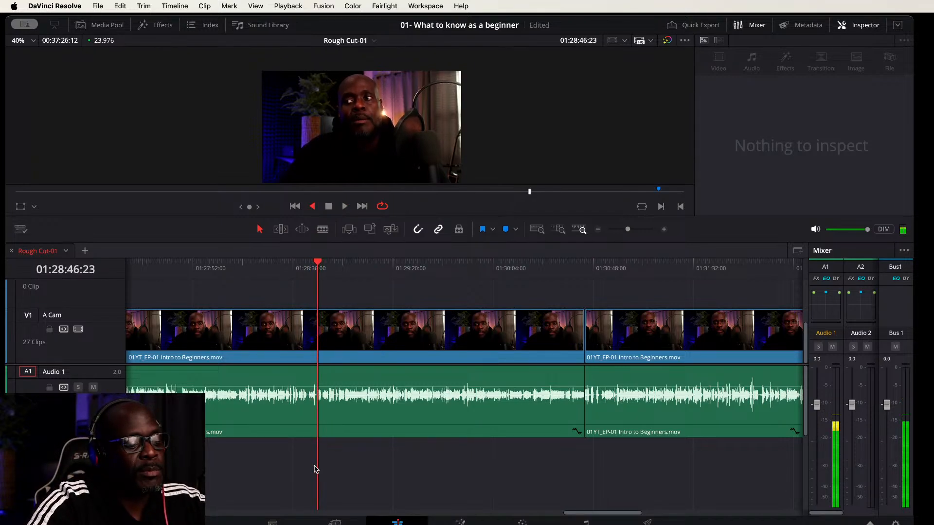
key("j")
key("j")
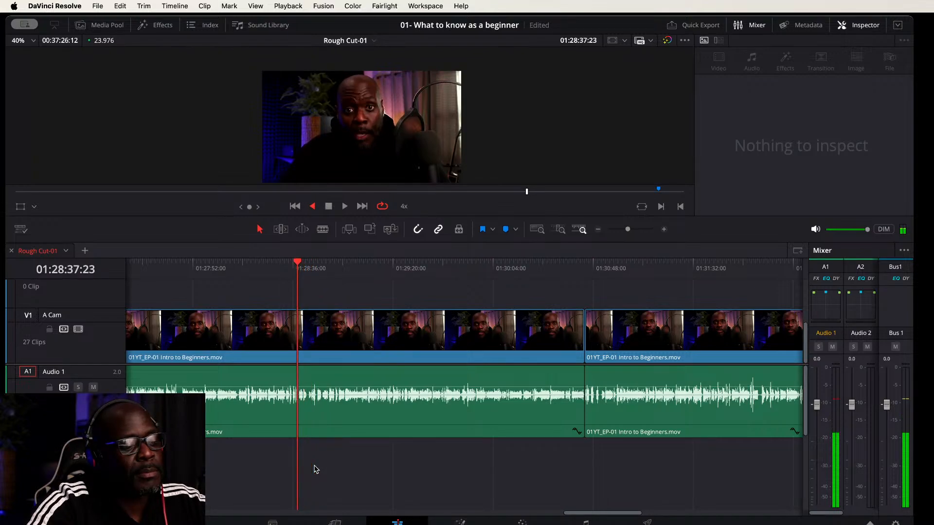
key("k")
key("l")
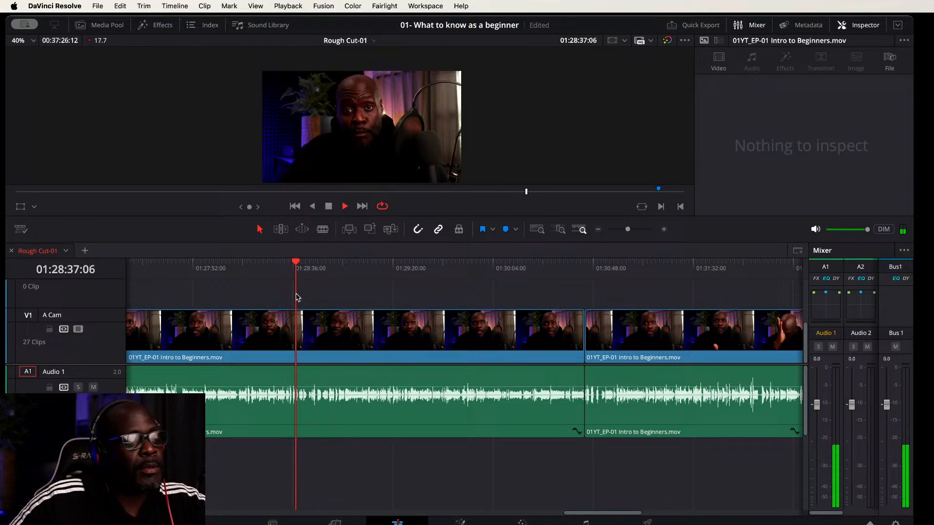
left_click(288, 266)
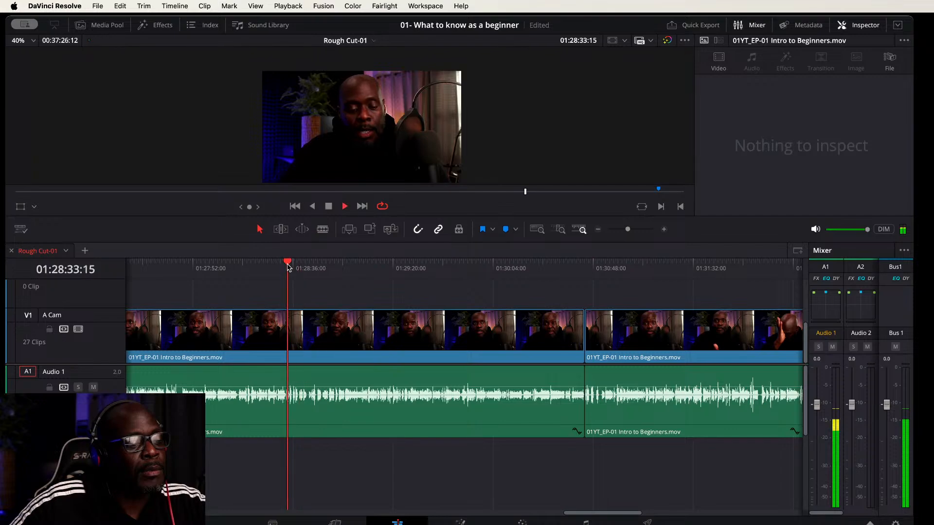
key("super+equal")
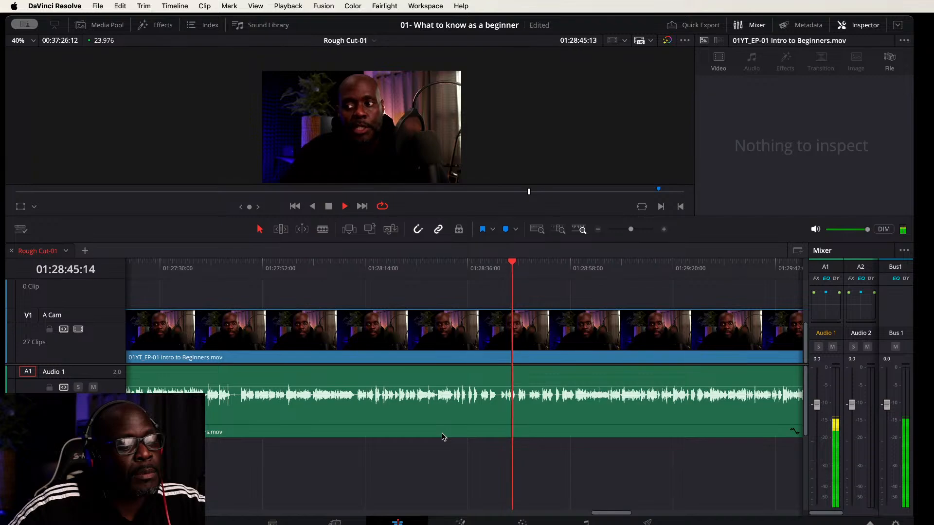
key("space")
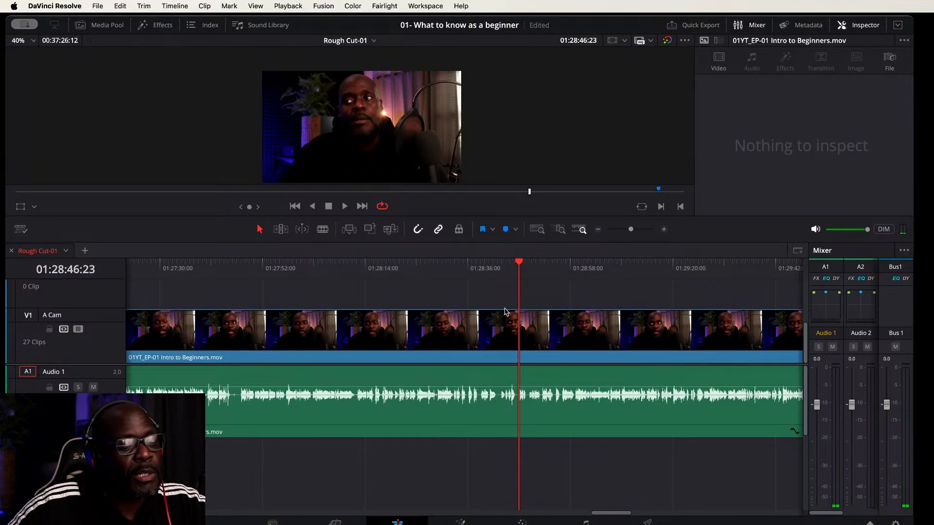
Step: Replay the passage just before 01:28:45 and split the linked video and audio clip at 01:28:45:08
left_click(501, 270)
key("space")
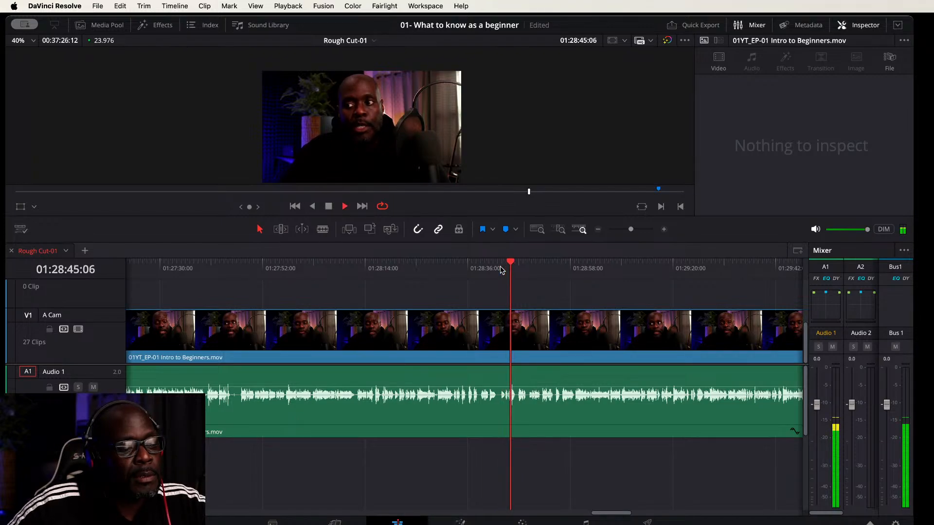
key("space")
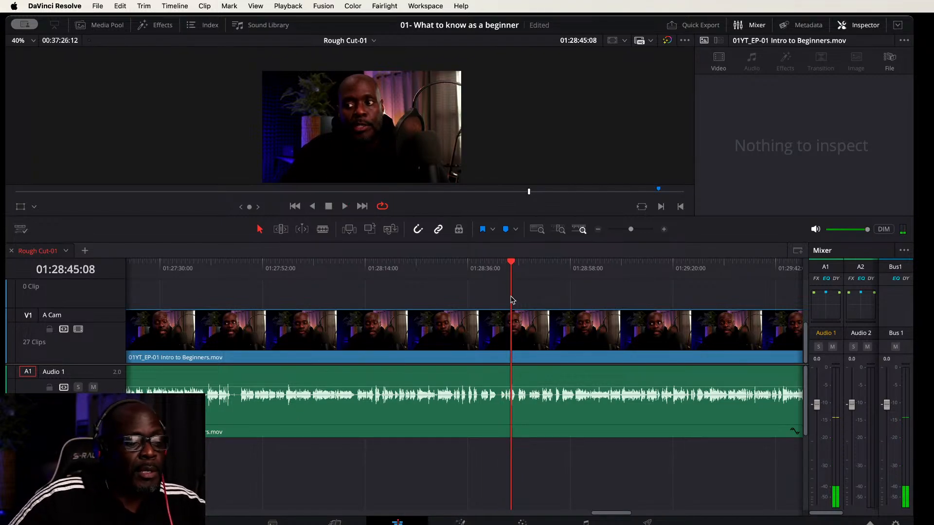
left_click_drag(581, 286, 542, 470)
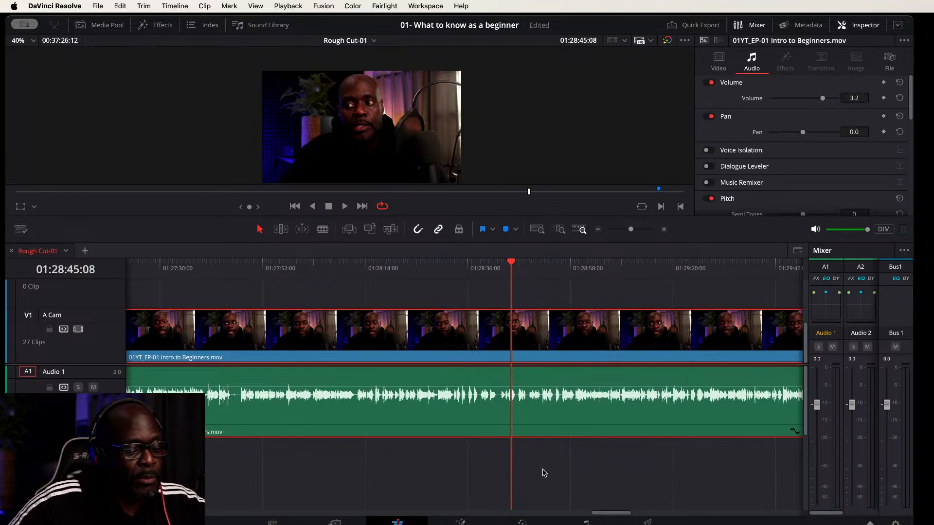
key("super+b")
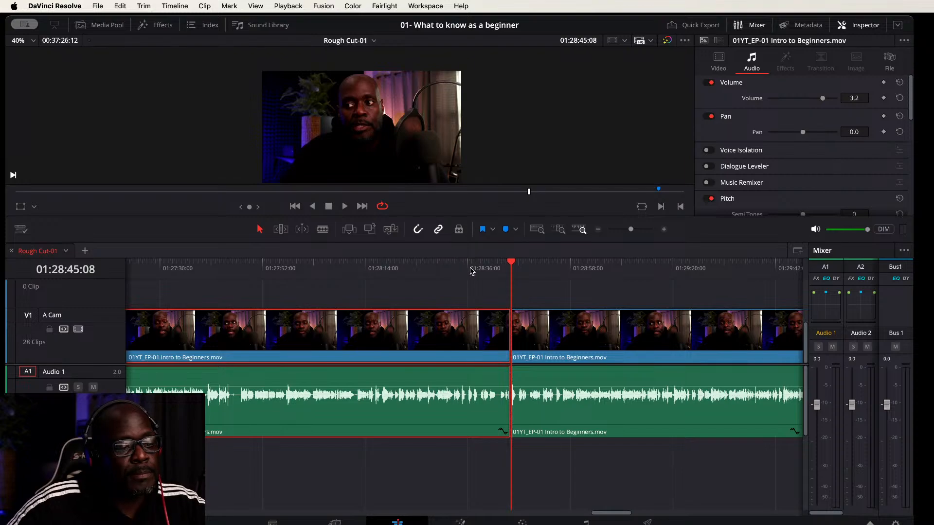
Step: Replay the speech before the 01:28:45:08 cut and ripple-trim the end of the preceding clip to 01:28:34:18
left_click(472, 270)
key("super+equal")
key("super+equal")
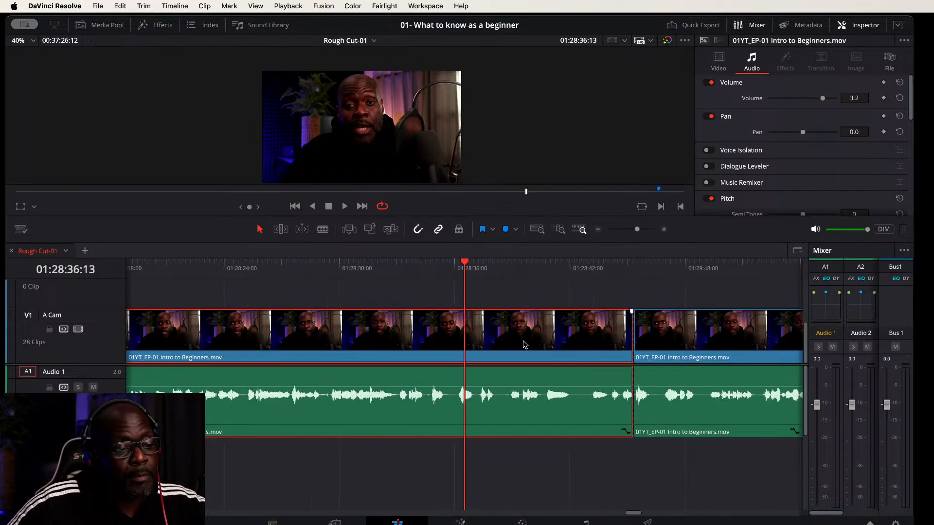
left_click(389, 269)
key("space")
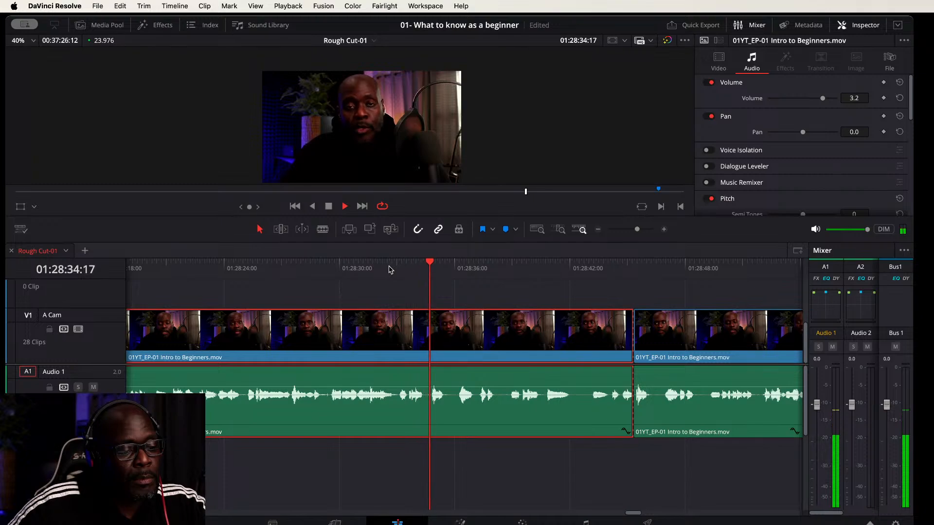
key("space")
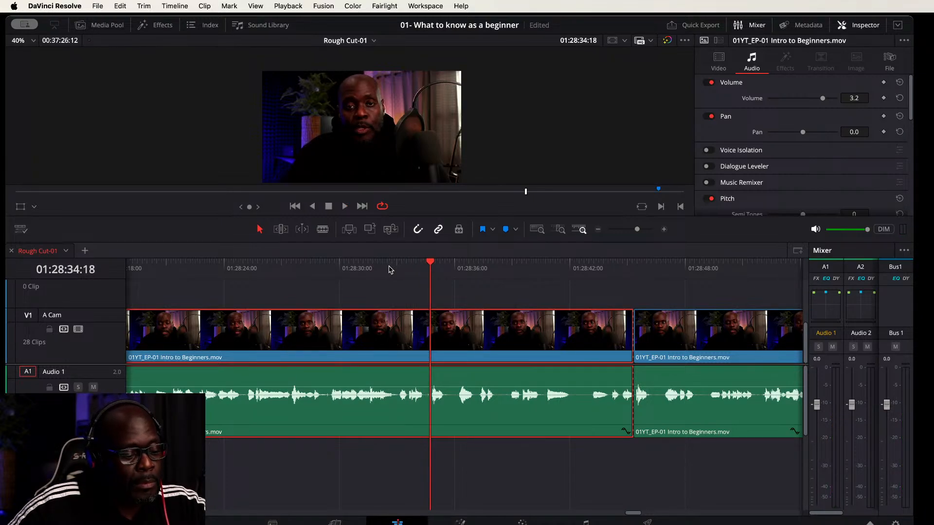
key("shift+bracketright")
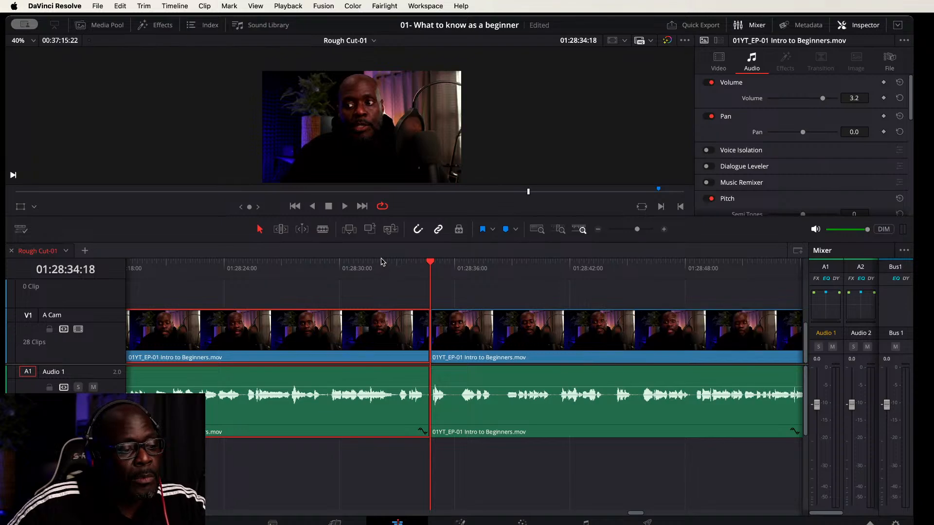
Step: Play across the new join at 01:28:34:18 and continue reviewing the timeline to about 01:28:58
left_click(377, 269)
key("space")
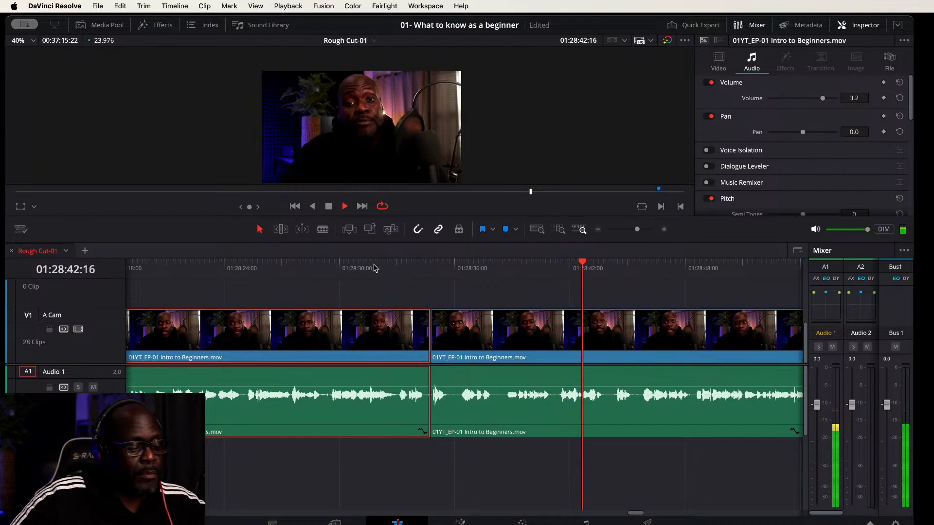
key("super+minus")
key("super+minus")
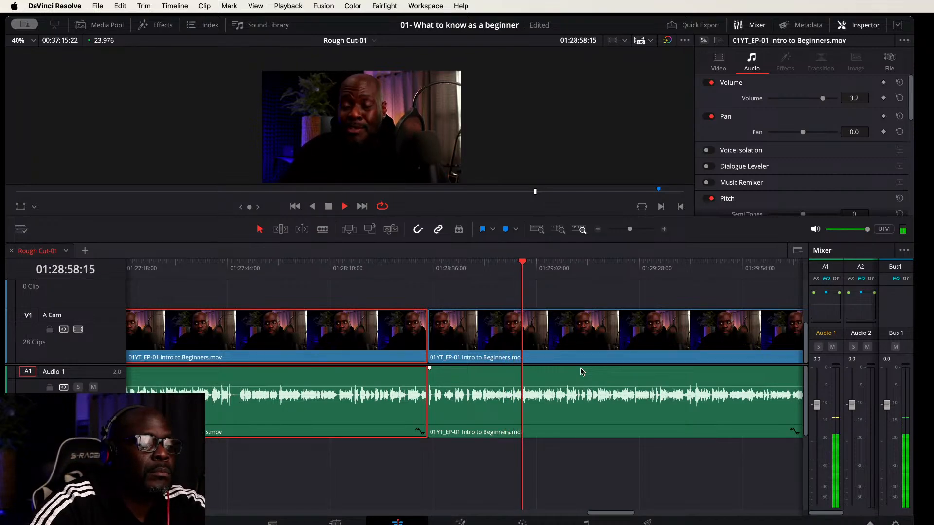
Step: Play the remaining footage at double speed from 01:28:58 and stop at the end of the video track, at 01:34:13
key("l")
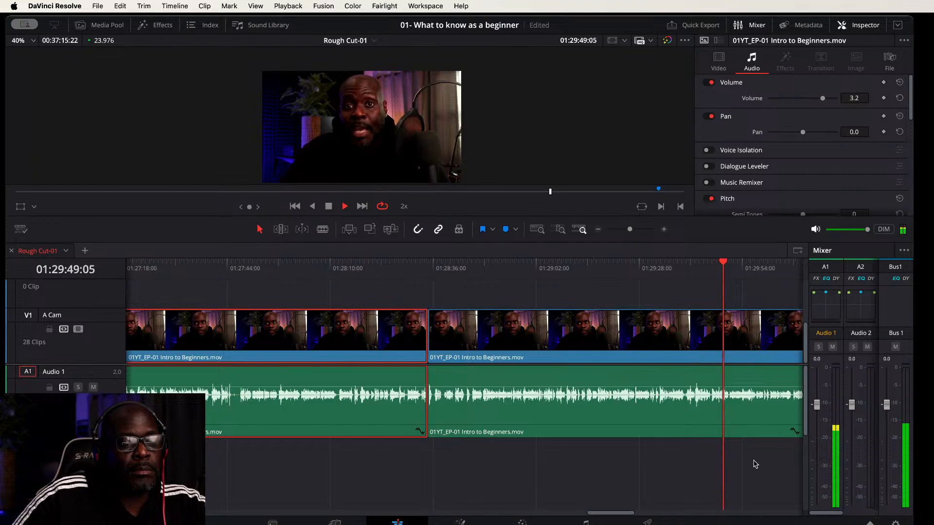
scroll(428, 453, "right", 5)
scroll(364, 438, "right", 1)
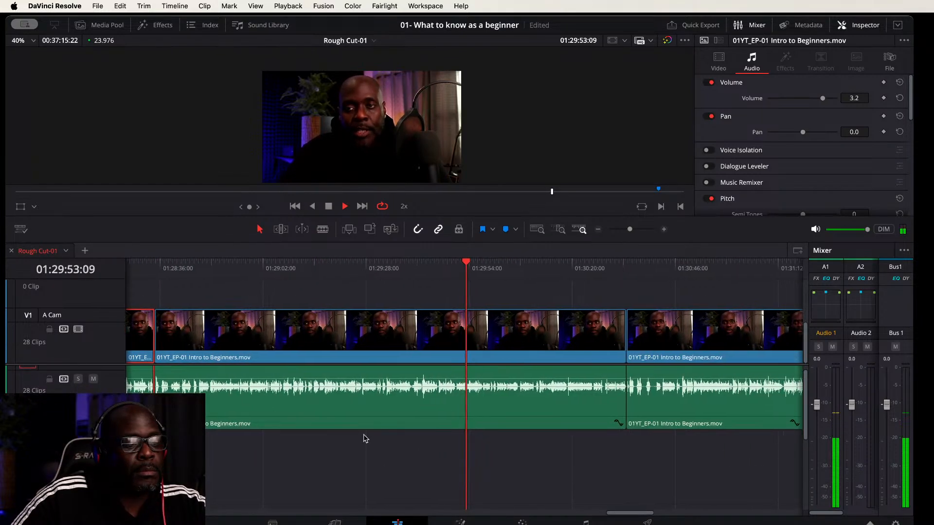
scroll(503, 438, "down", 4)
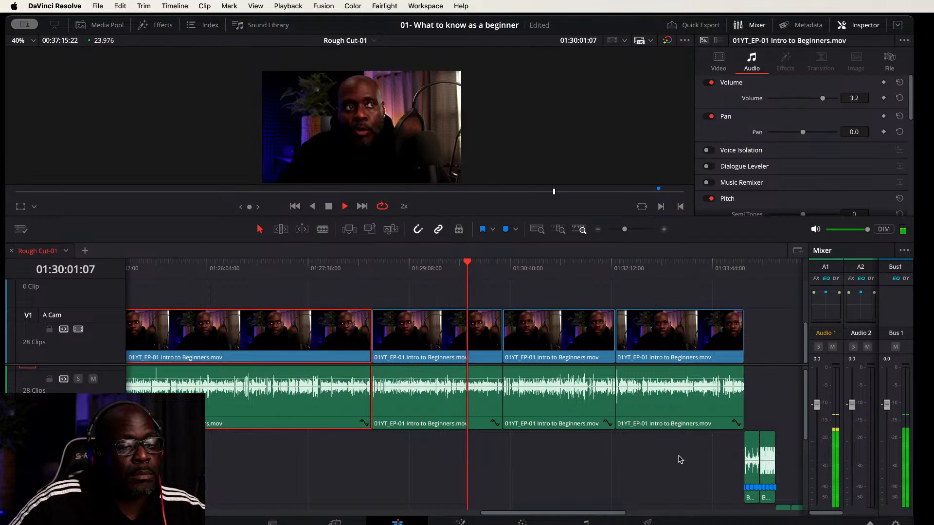
scroll(681, 459, "right", 2)
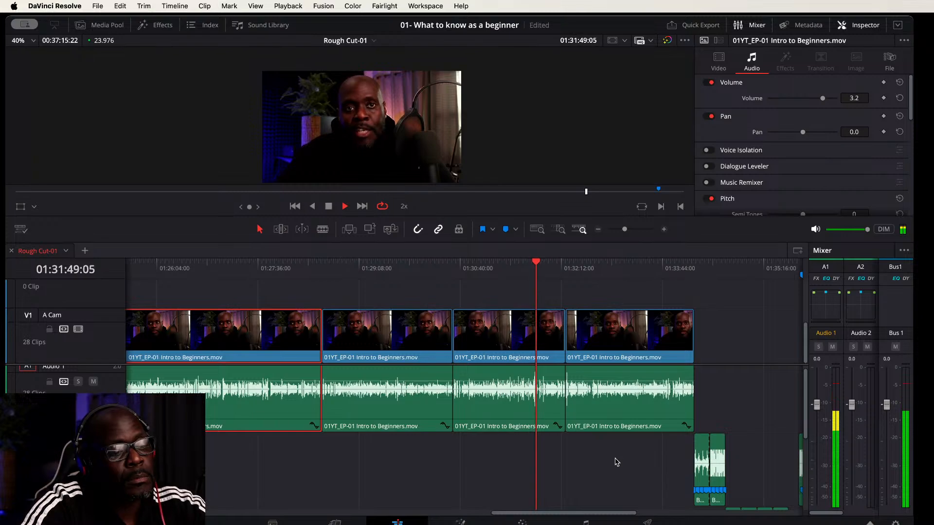
key("super+equal")
key("super+equal")
key("super+equal")
key("super+equal")
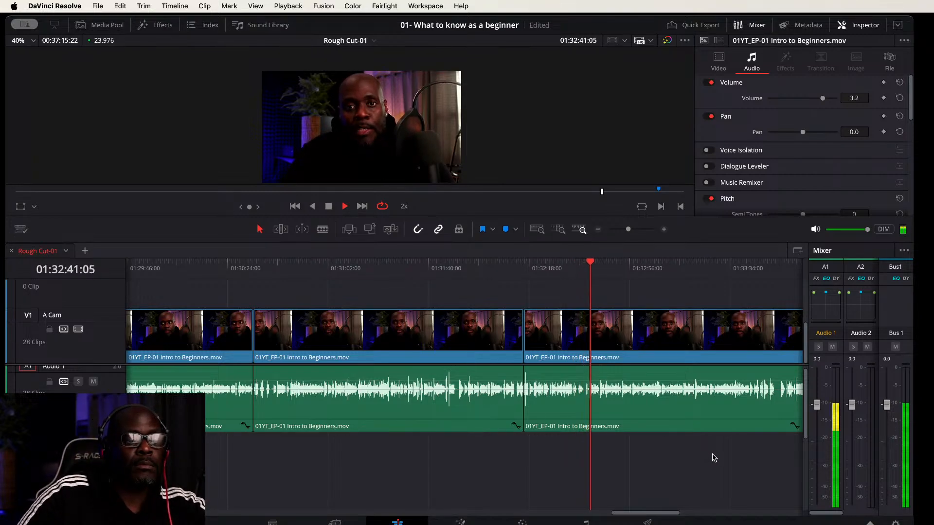
scroll(640, 456, "right", 10)
scroll(446, 459, "up", 1)
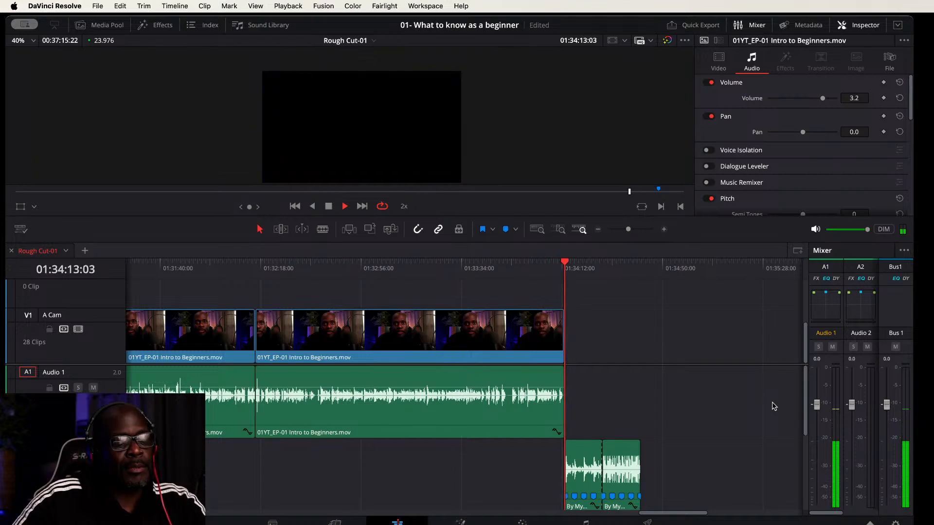
key("space")
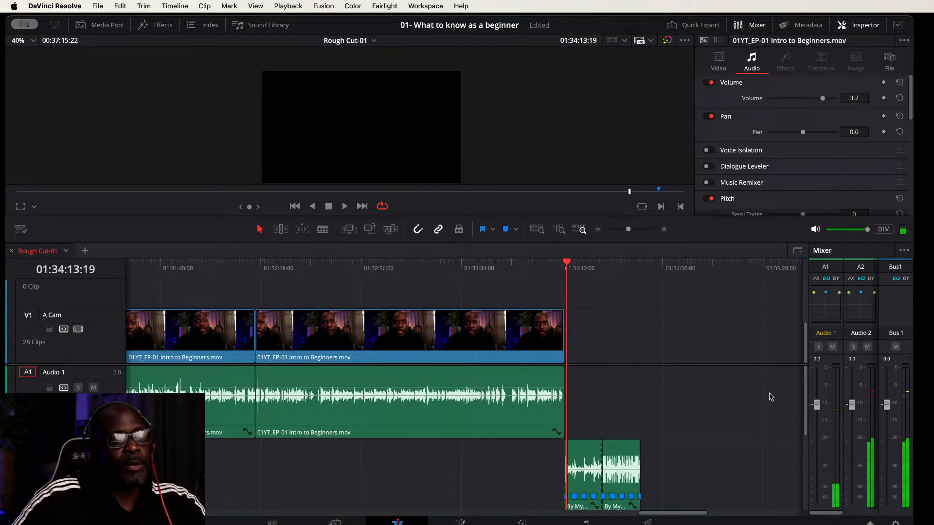
Step: Ripple-delete the last A Cam clip with its linked audio, which starts at 01:32:16:01
left_click(624, 307)
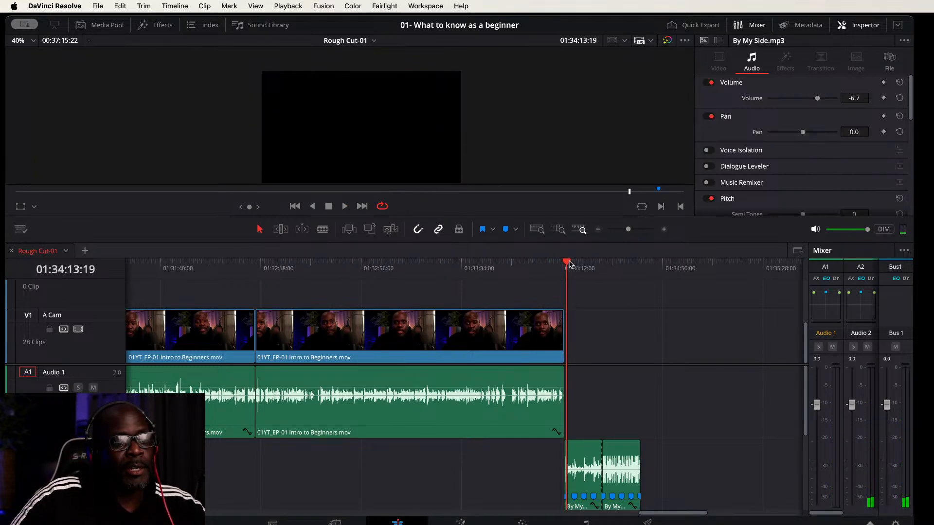
left_click(566, 263)
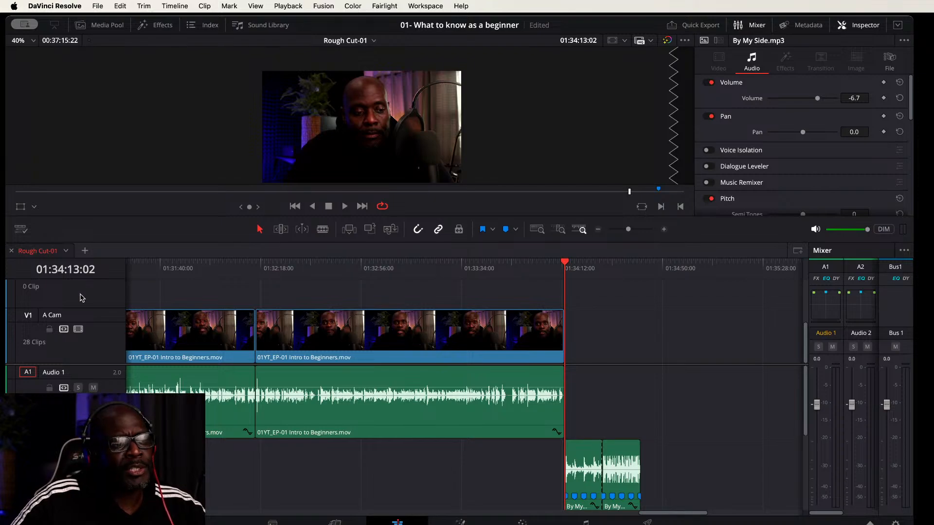
left_click(517, 349)
key("shift+BackSpace")
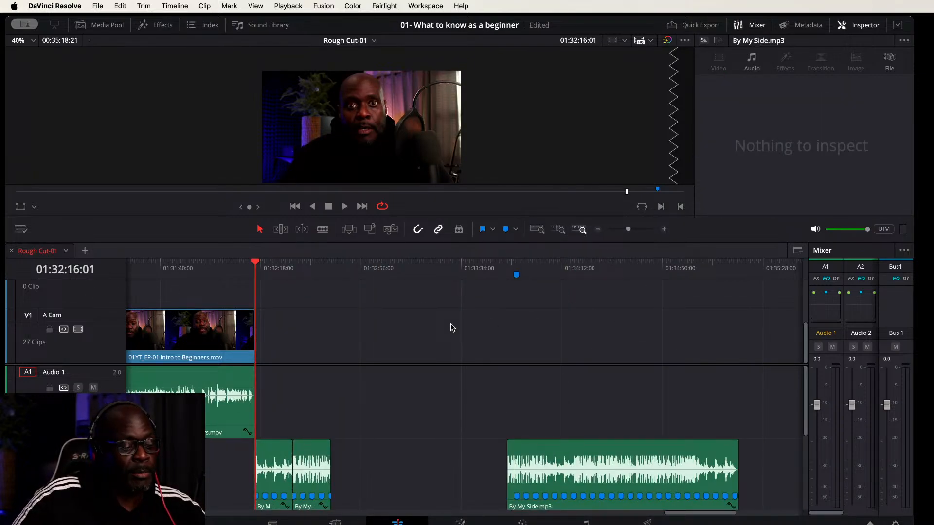
Step: Move all By My Side.mp3 music clips from after the video to the timeline start at 01:00:00:00, keeping their tracks and spacing
scroll(482, 393, "down", 5)
scroll(482, 395, "up", 4)
scroll(482, 394, "down", 2)
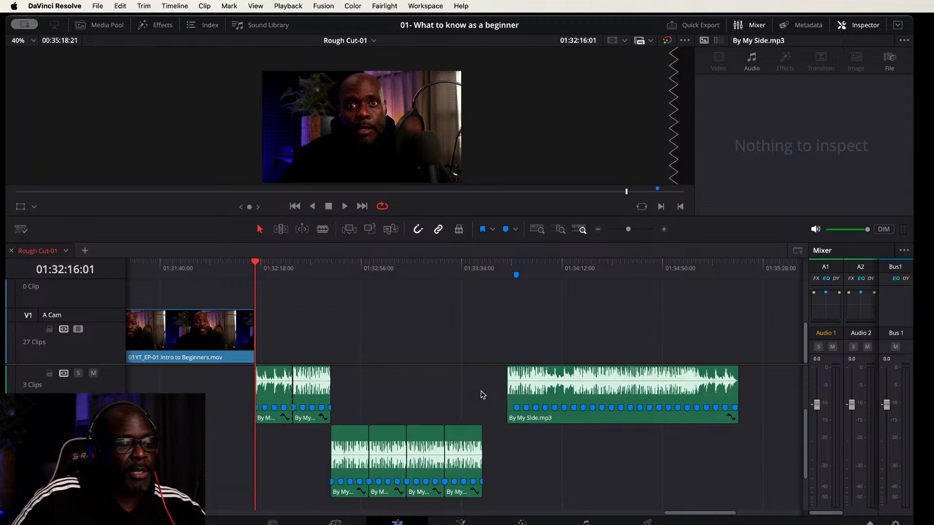
scroll(482, 394, "up", 2)
key("shift+z")
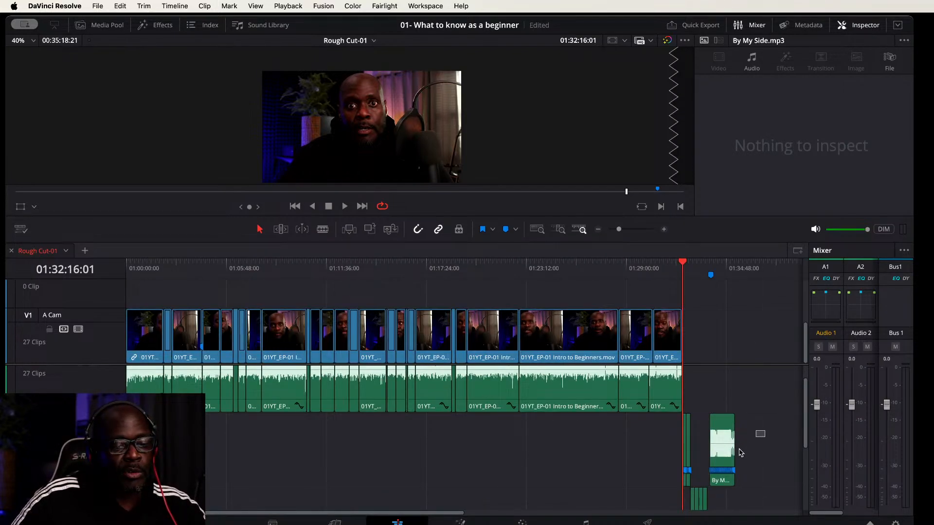
left_click_drag(762, 434, 652, 516)
scroll(669, 479, "up", 2)
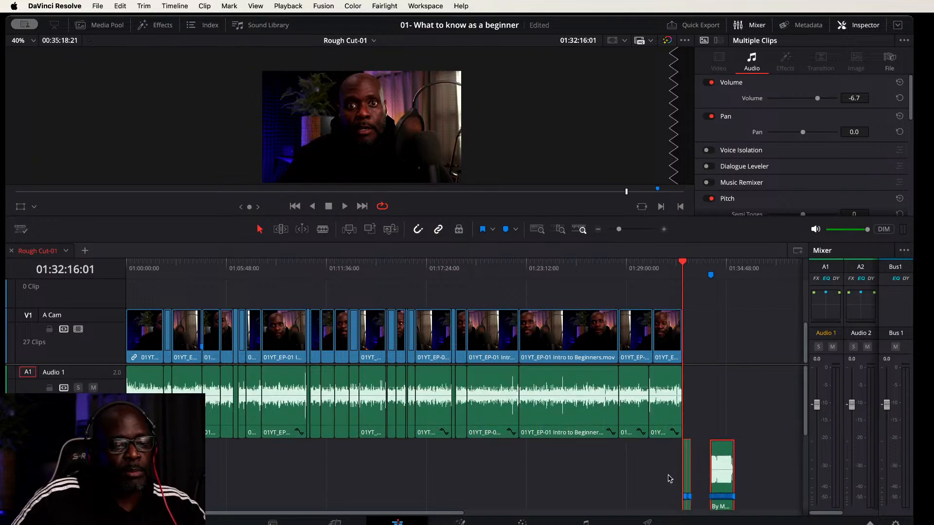
scroll(668, 477, "down", 2)
scroll(668, 477, "up", 2)
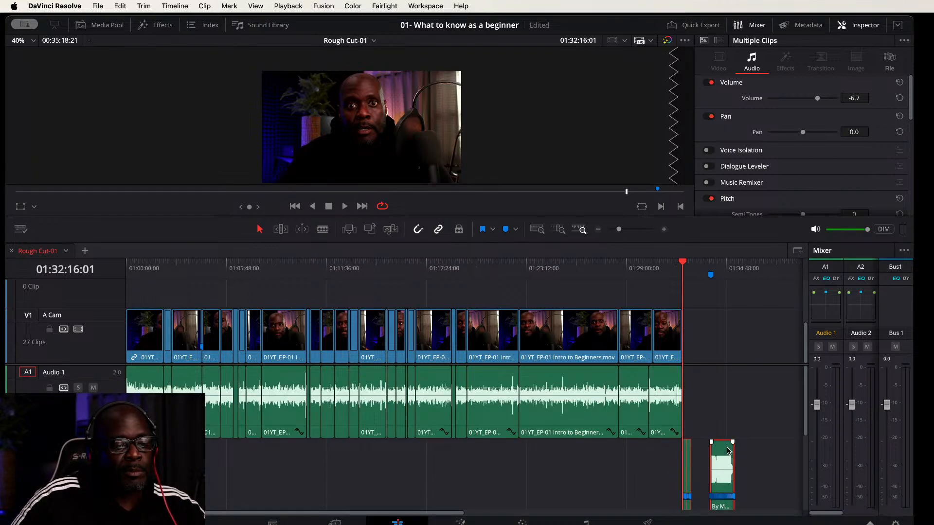
left_click_drag(726, 452, 128, 454)
key("Home")
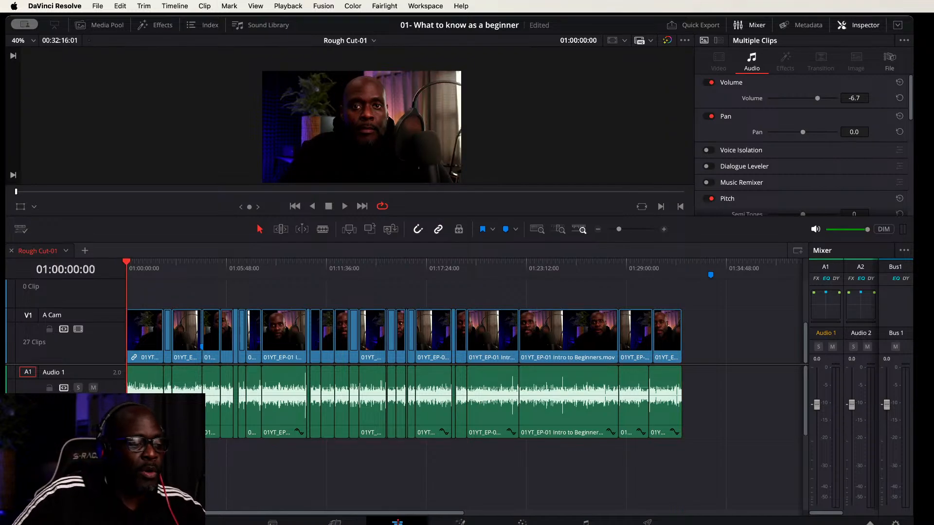
Step: Look over the relocated music clips, deselect them and mute the Audio 1 speech track
scroll(405, 378, "up", 5)
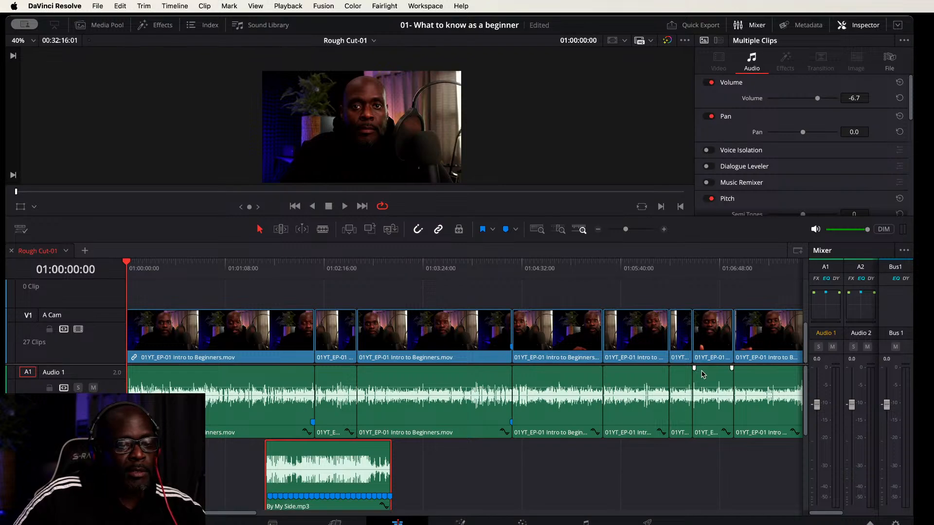
scroll(694, 364, "down", 3)
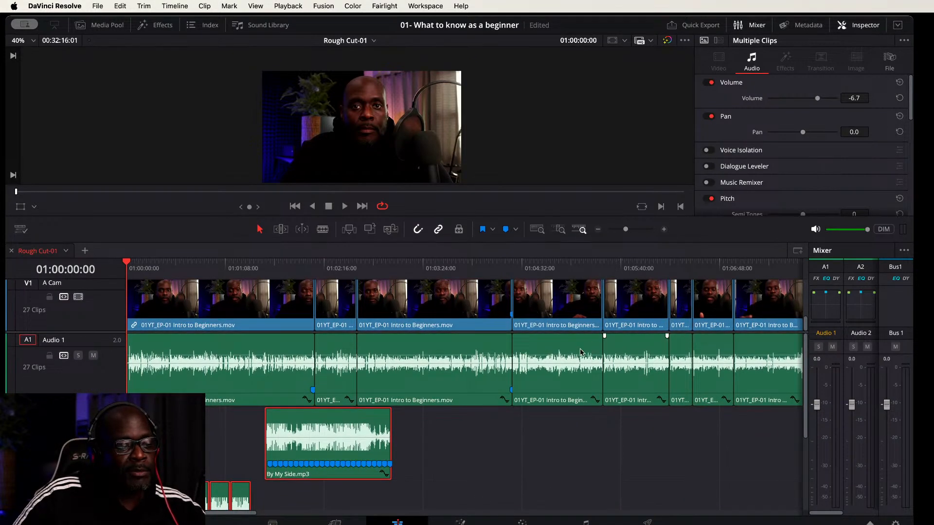
scroll(457, 447, "down", 5)
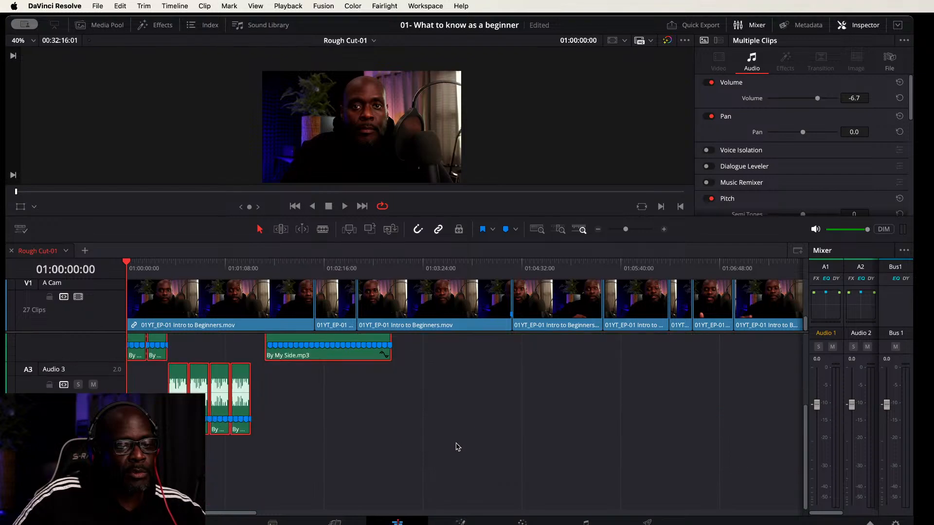
scroll(457, 446, "up", 4)
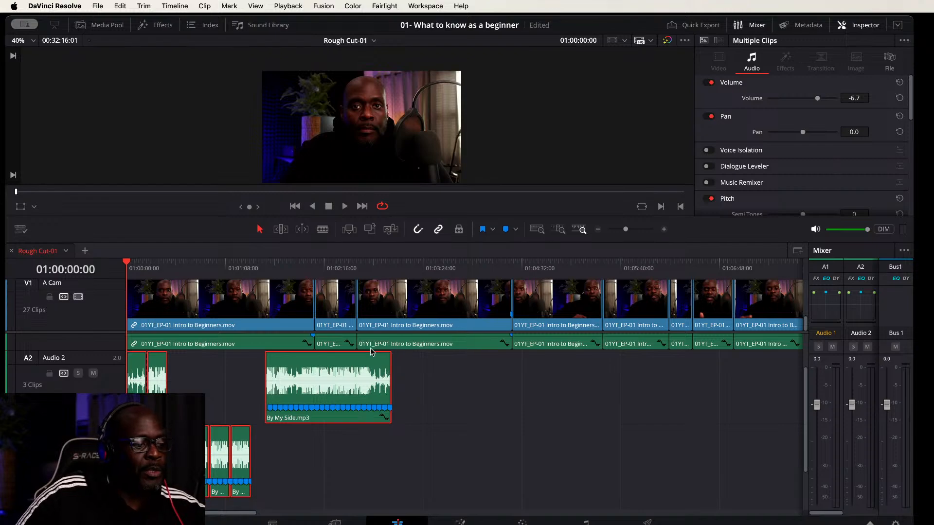
left_click(226, 380)
scroll(221, 381, "up", 2)
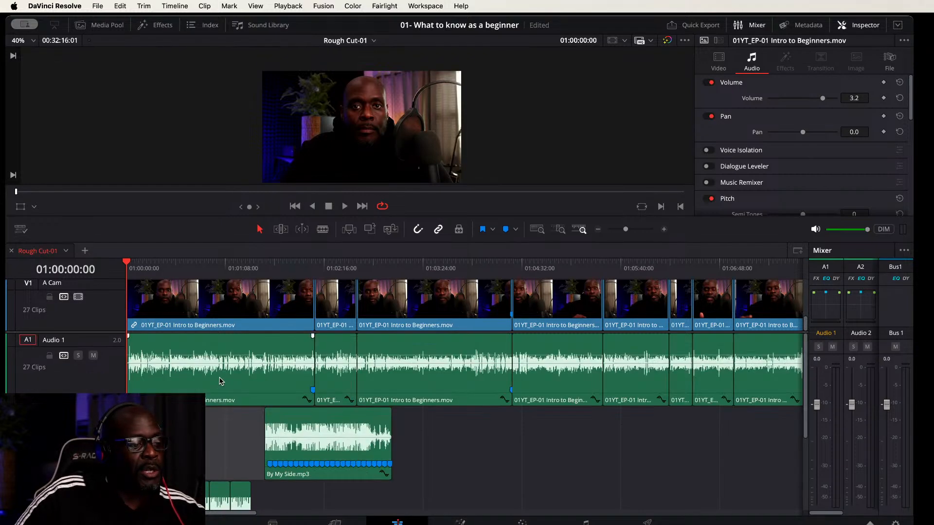
left_click(93, 356)
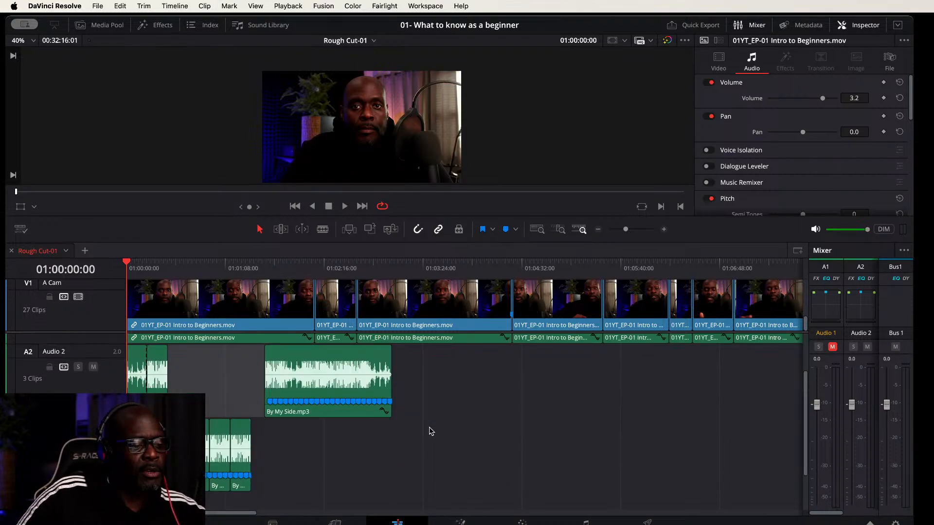
Step: Move the four short By My Side.mp3 clips from Audio 3 up into the gap on Audio 2
scroll(429, 431, "down", 3)
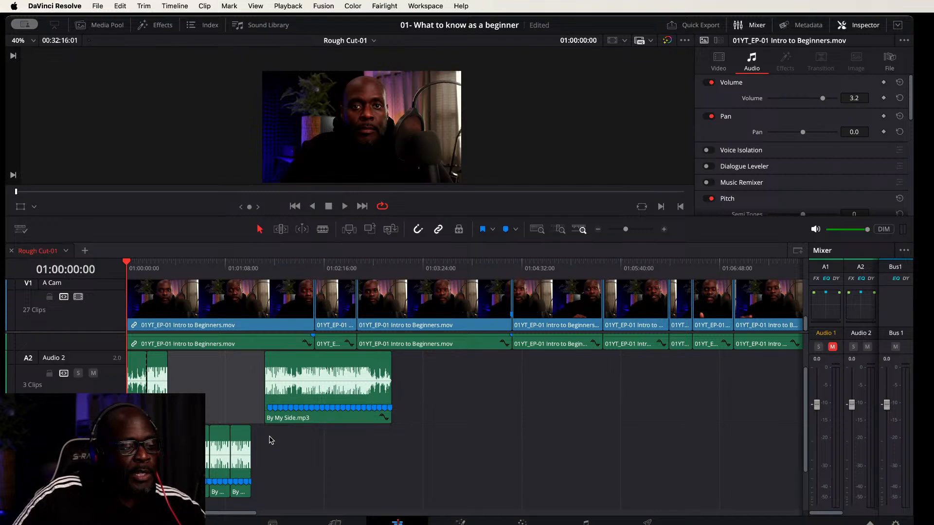
left_click_drag(263, 442, 210, 467)
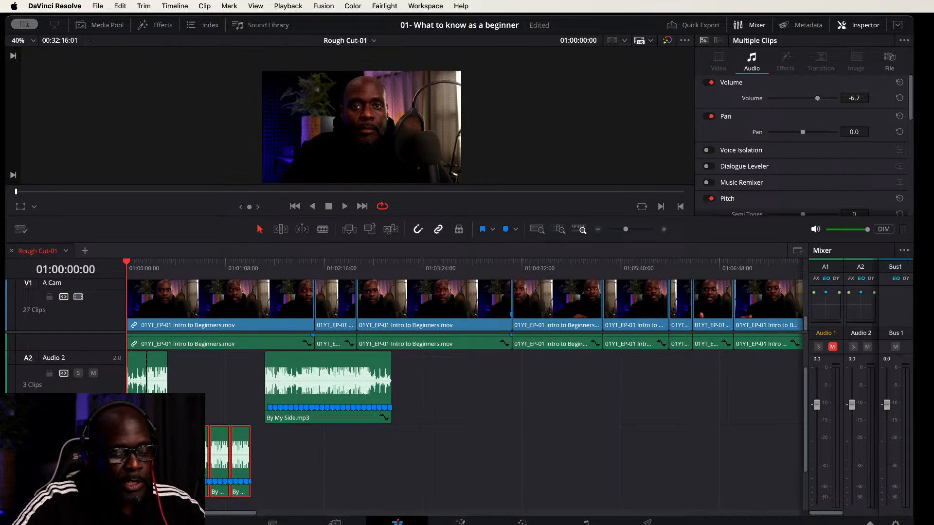
key("alt+Up")
key("alt+Down")
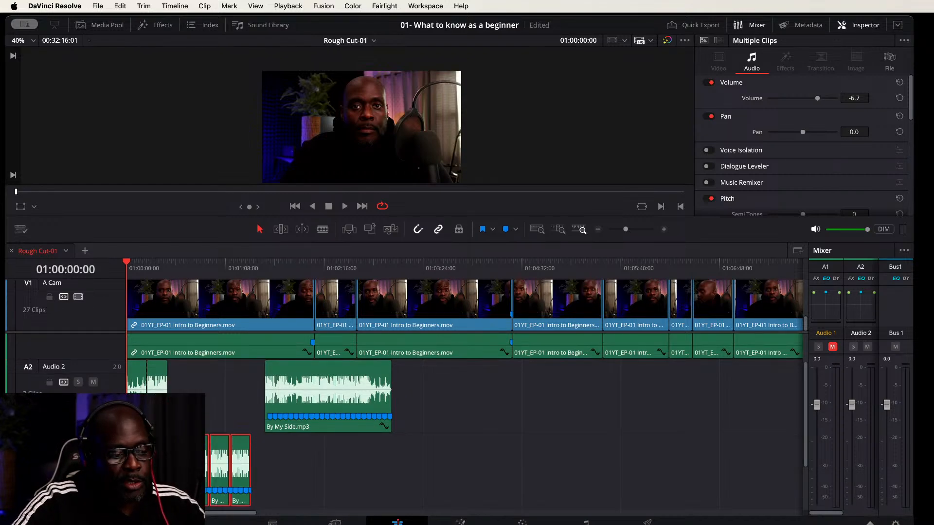
key("alt+Up")
key("alt+Down")
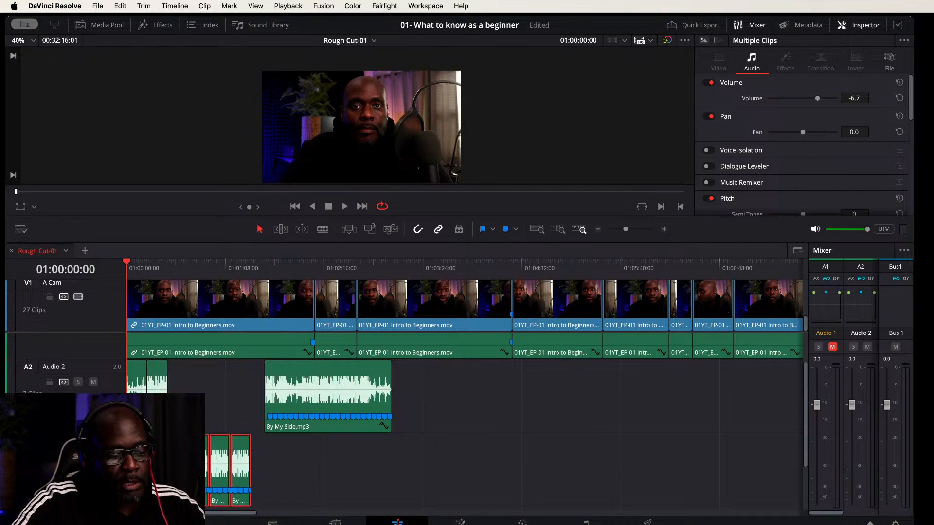
key("alt+Up")
key("alt+Down")
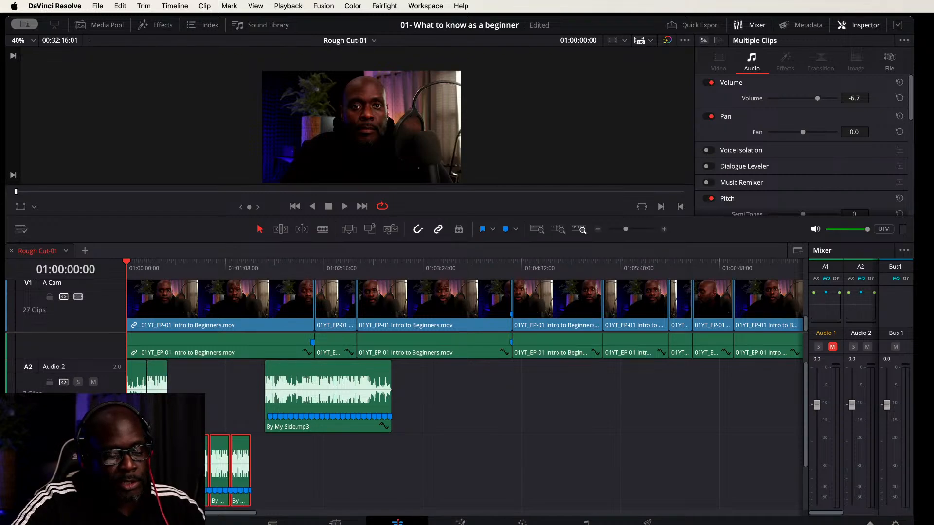
key("alt+Up")
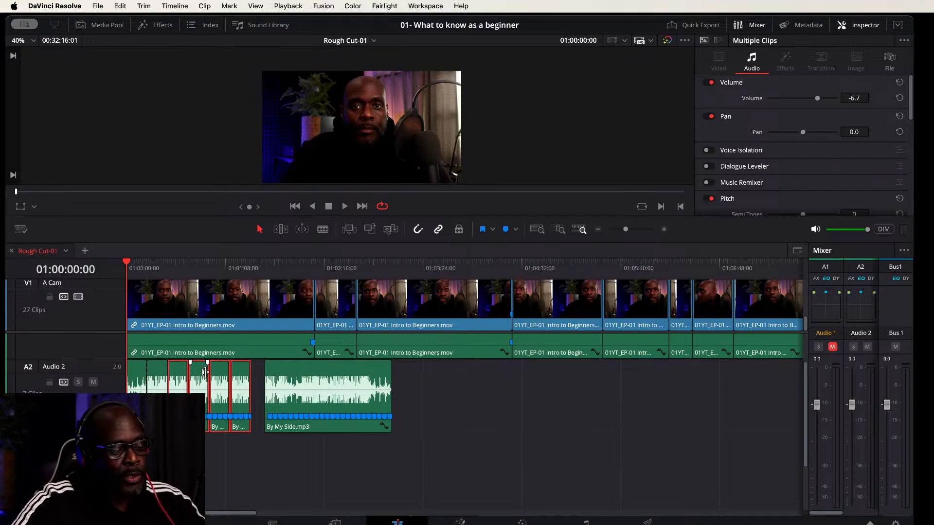
left_click(482, 405)
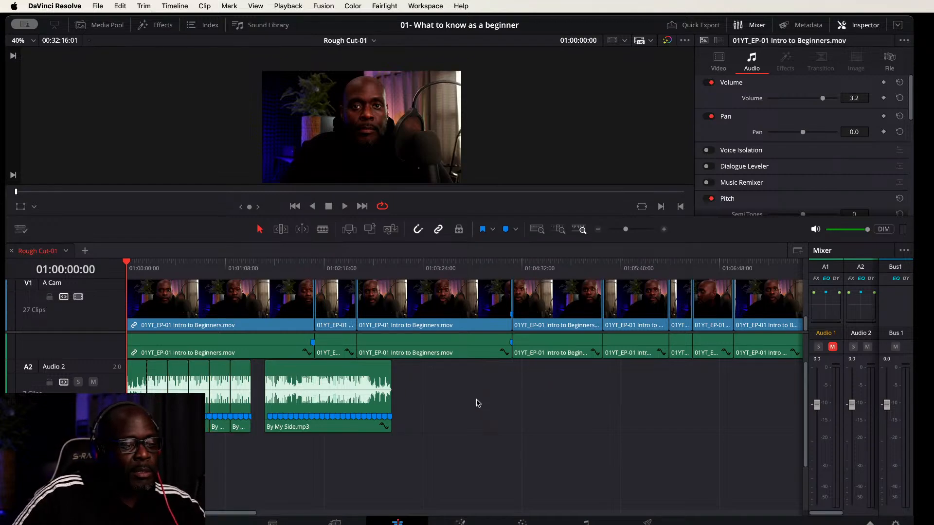
Step: Move the long By My Side.mp3 clip earlier on Audio 2 to butt against the end of the preceding music clip
key("super+equal")
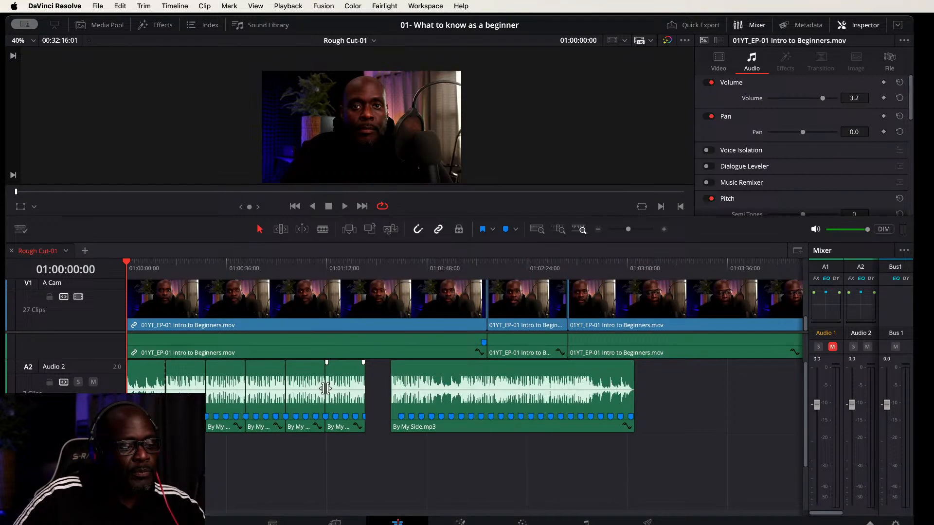
left_click(457, 373)
left_click_drag(456, 374, 434, 380)
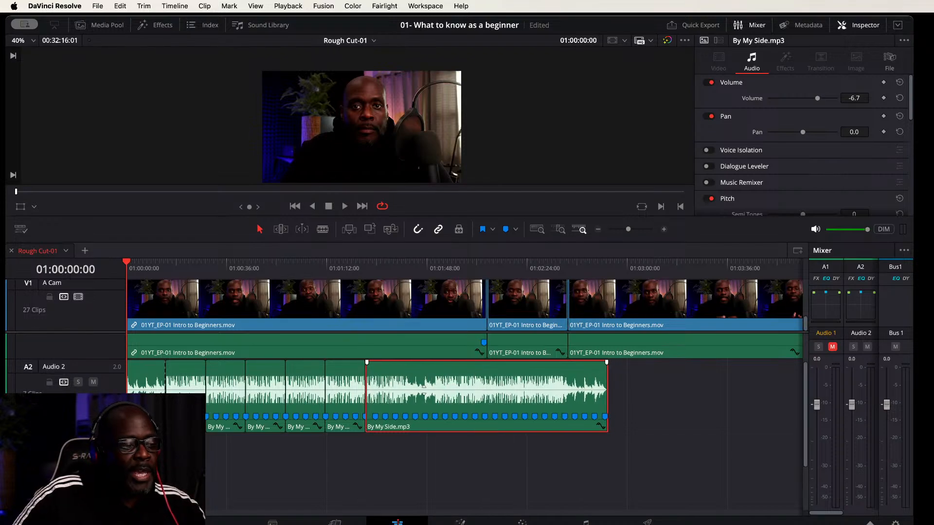
Step: Check the four short By My Side.mp3 clips on Audio 2 and the point where the music ends, then select the long clip
left_click_drag(360, 460, 229, 370)
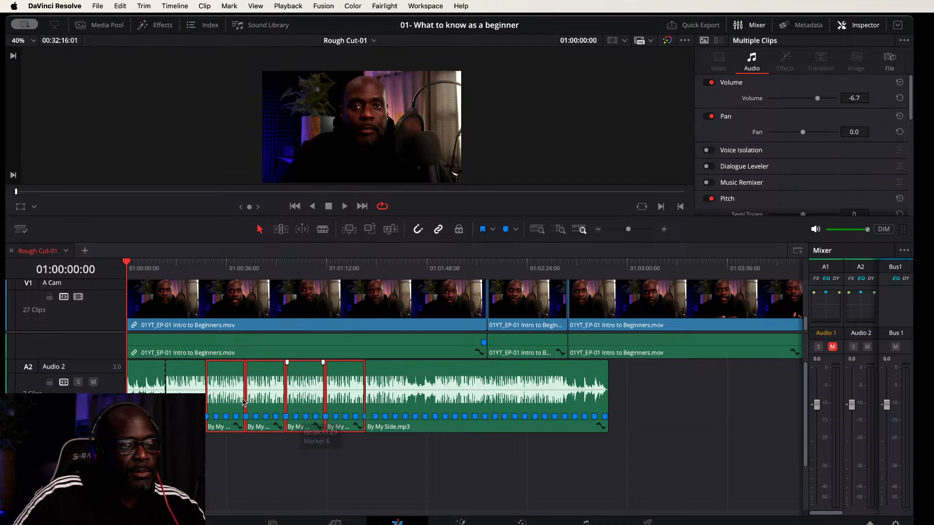
scroll(385, 451, "down", 3)
scroll(356, 454, "up", 5)
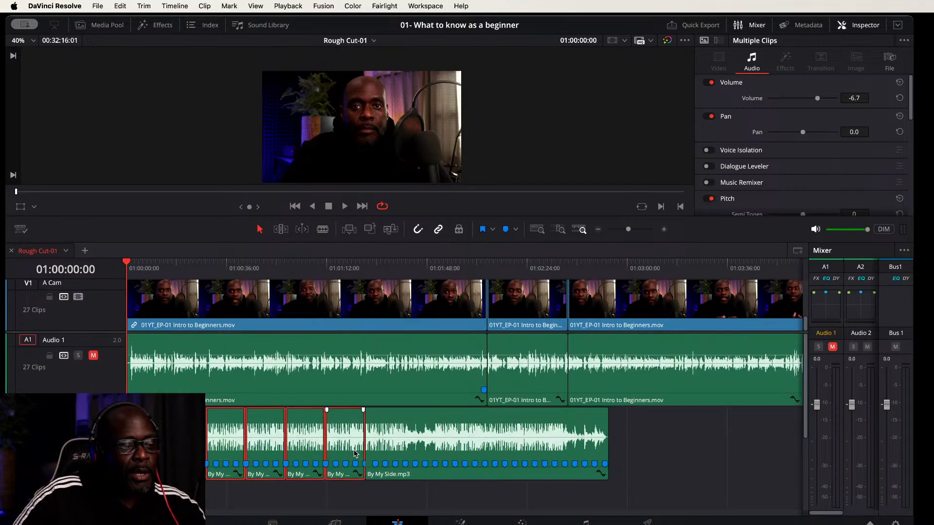
left_click(609, 263)
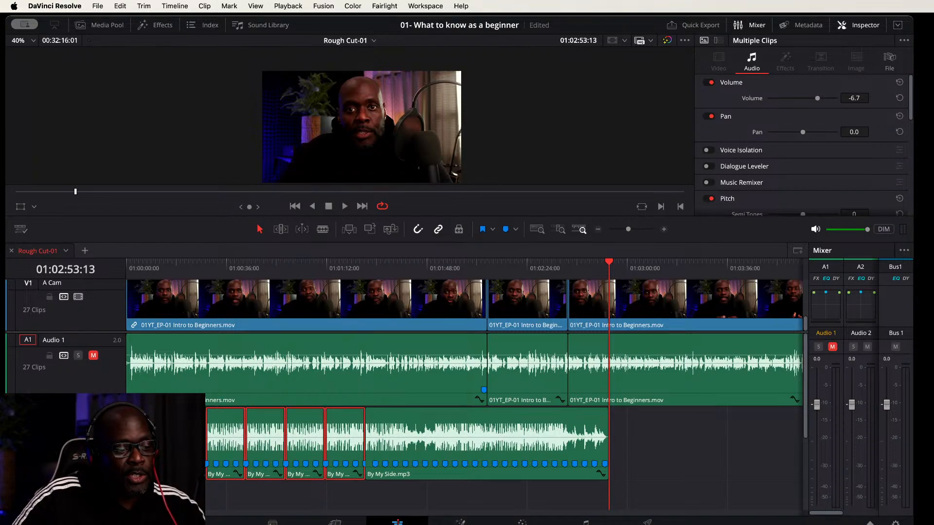
left_click(394, 418)
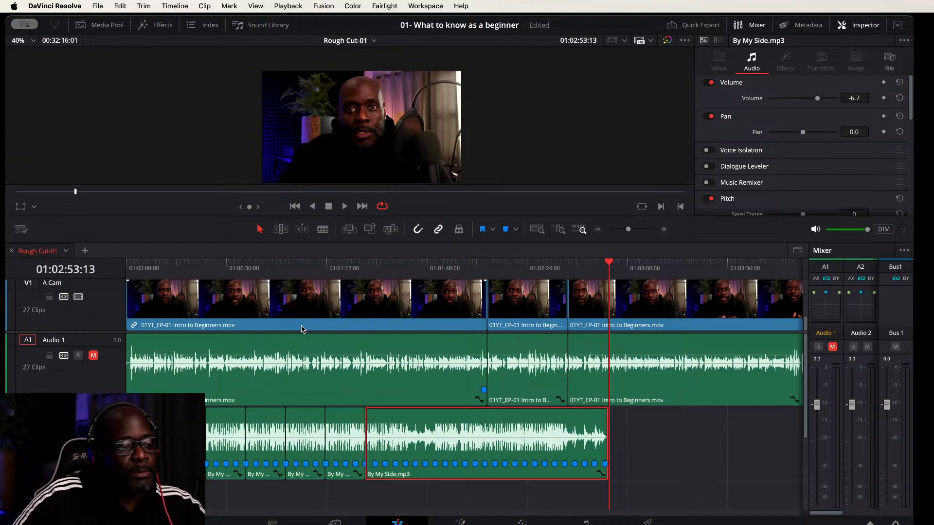
Step: Split the long By My Side.mp3 clip at 01:01:40:07, before the breakdown, and move its second part later on Audio 2 to open a gap
left_click(337, 270)
key("space")
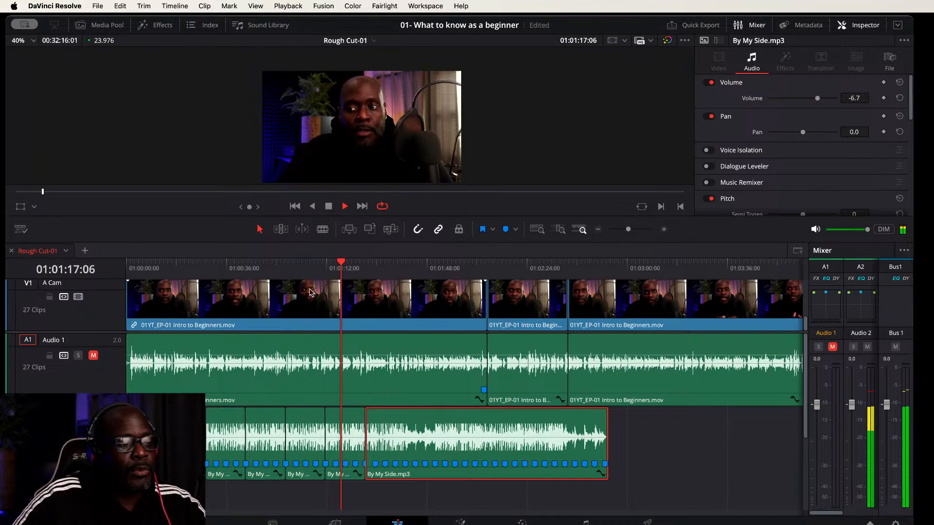
left_click(315, 271)
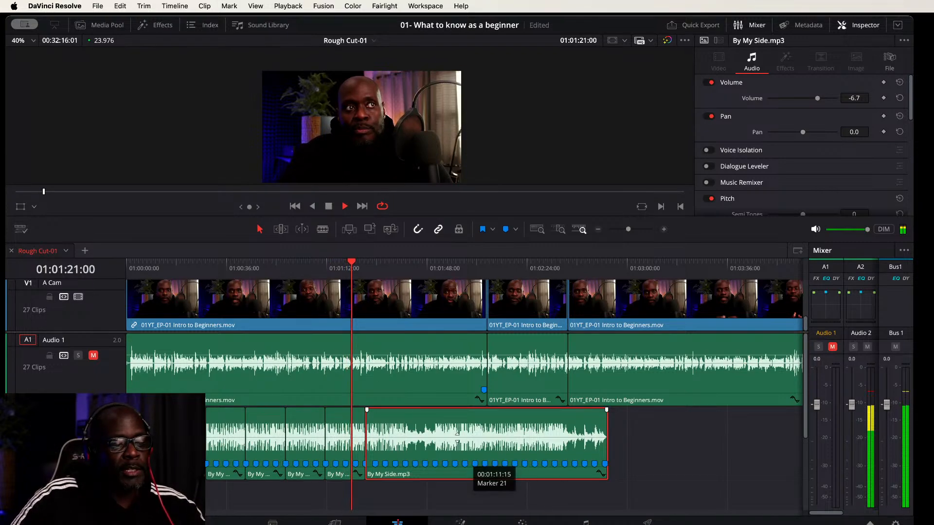
key("super+equal")
key("super+equal")
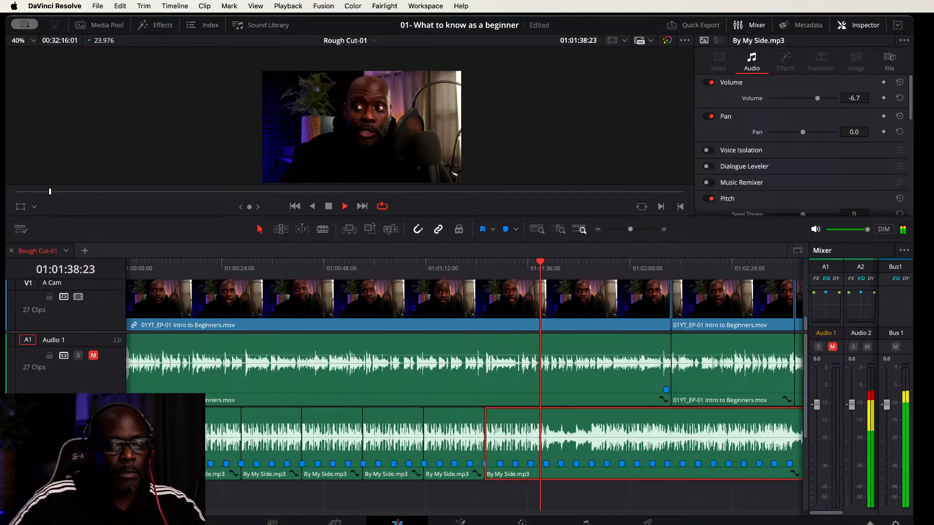
key("space")
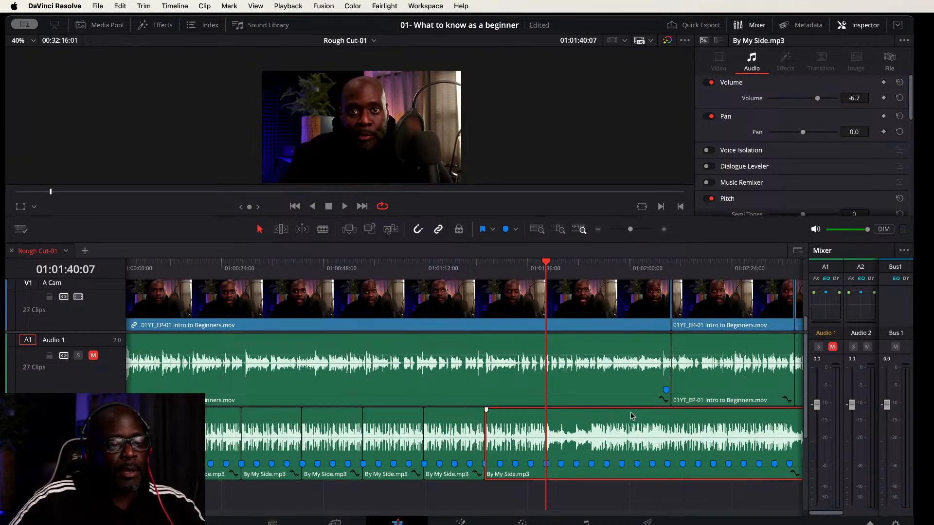
left_click(640, 488)
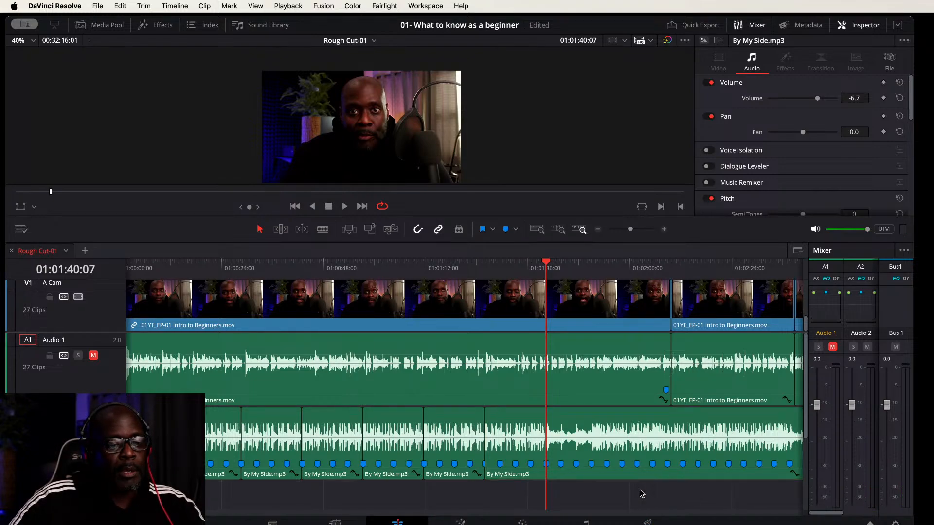
left_click(640, 416)
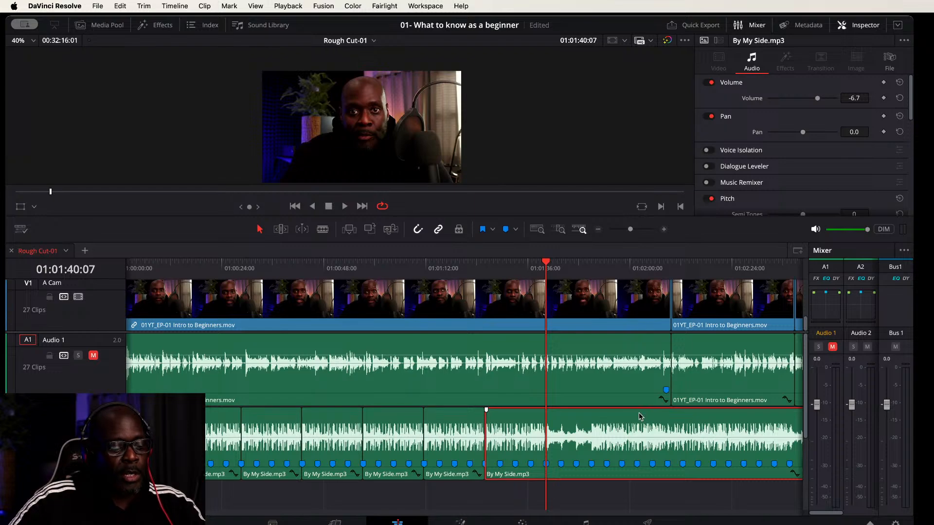
key("super+b")
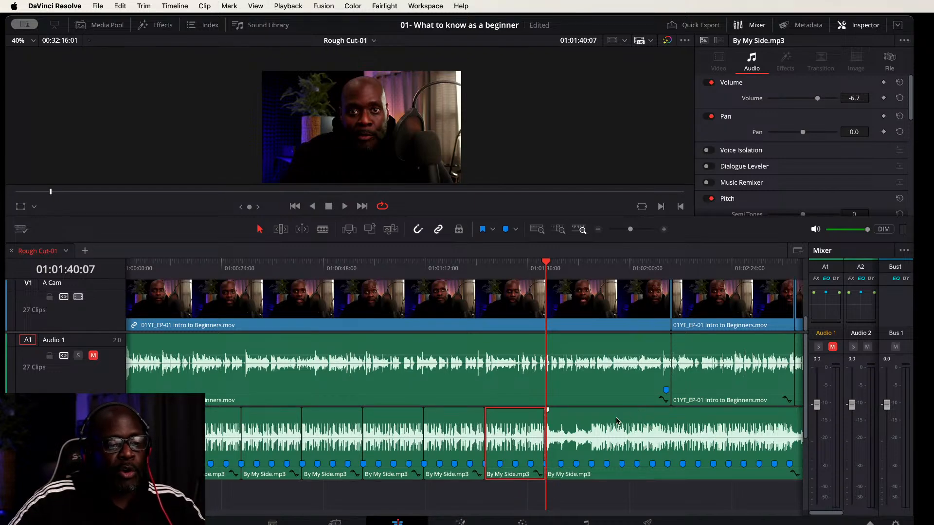
left_click_drag(605, 418, 737, 427)
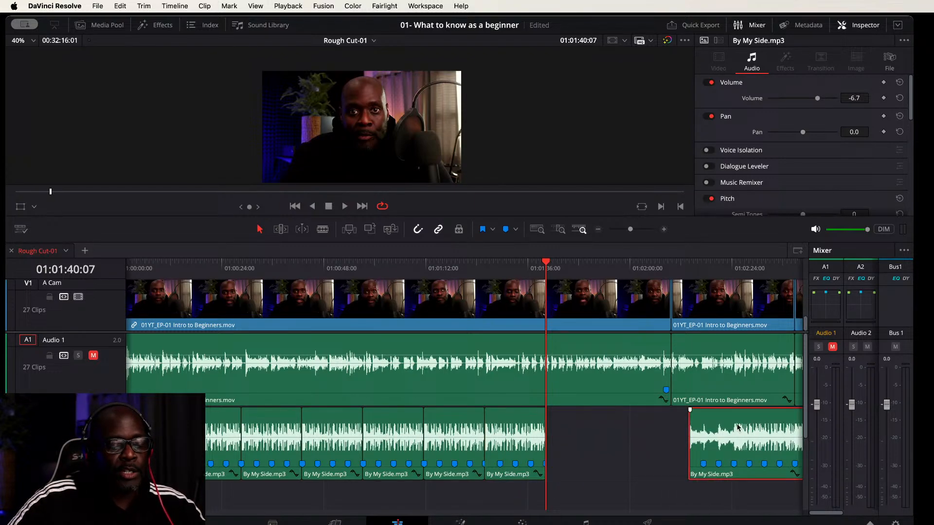
Step: Duplicate the short music clip ending at 01:01:40:07 directly after itself in the gap and play across the join
left_click(506, 419)
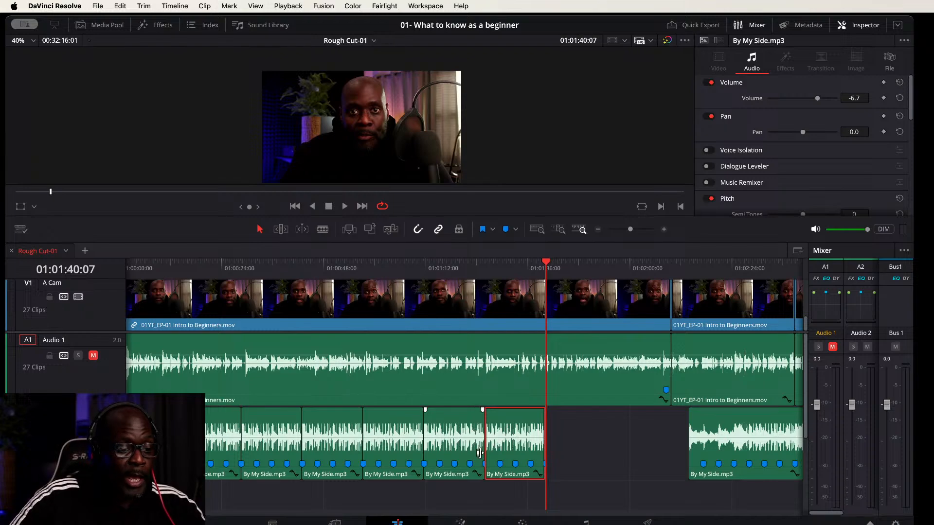
key("super+equal")
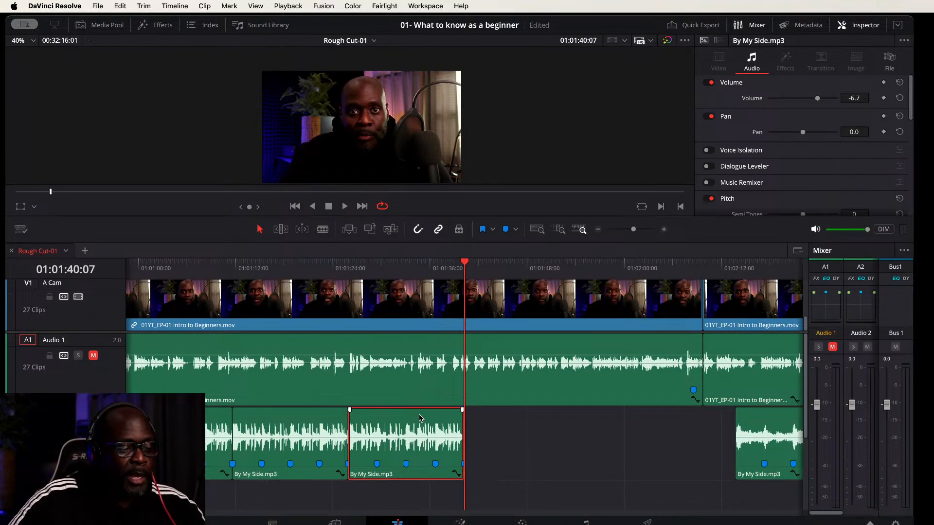
left_click_drag(420, 417, 536, 417)
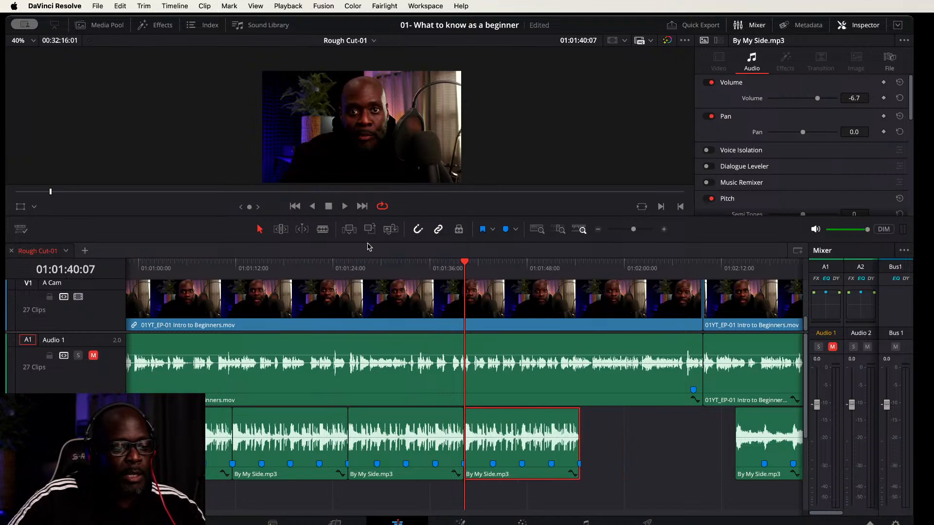
left_click(336, 267)
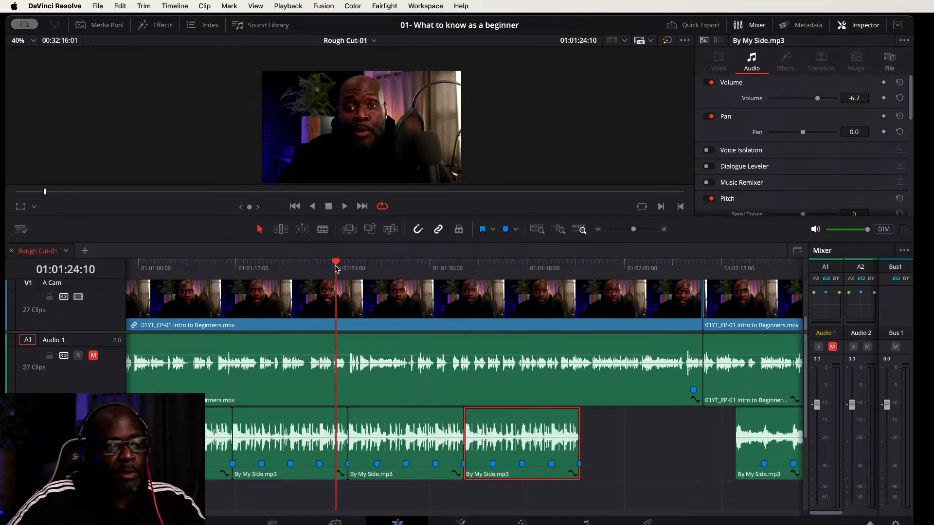
key("space")
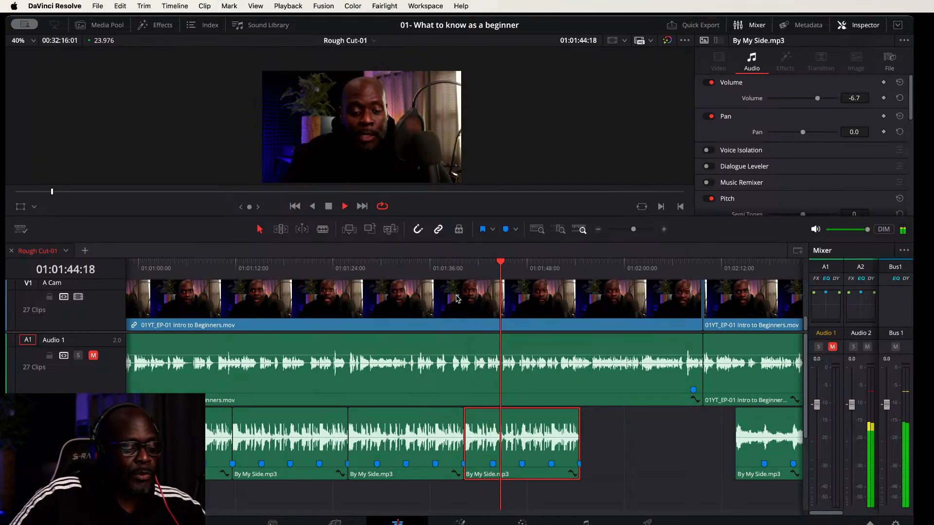
Step: Move the remaining long By My Side.mp3 clip further along Audio 2 to widen the gap after the duplicated loop
key("super+equal")
key("super+equal")
key("super+equal")
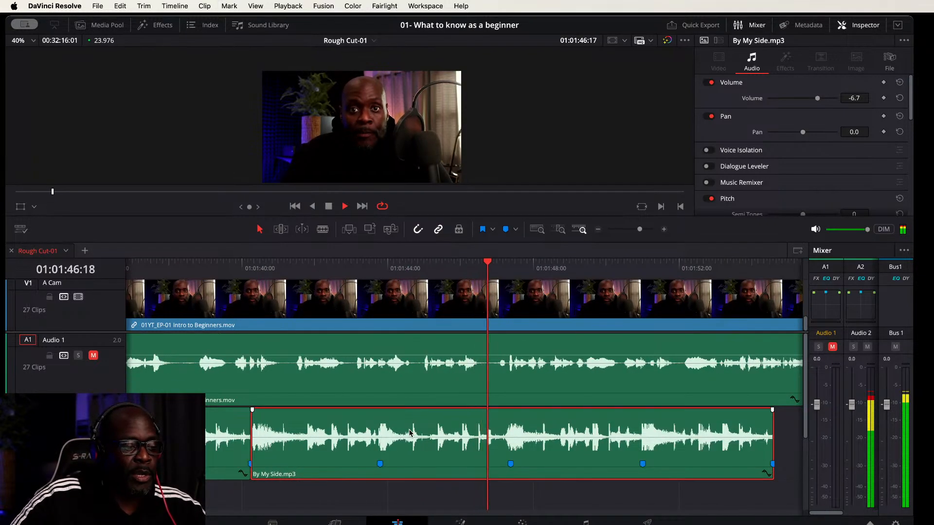
key("super+minus")
key("super+minus")
key("super+minus")
scroll(387, 439, "down", 2)
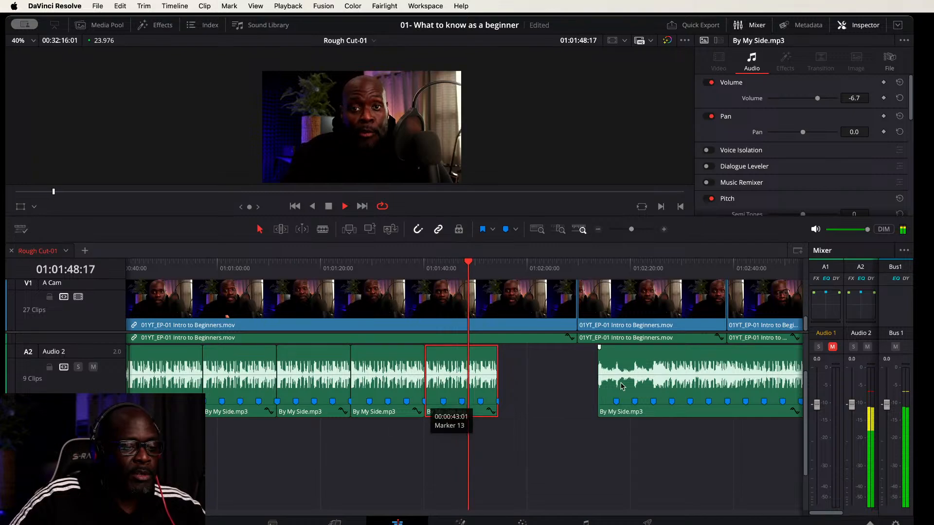
left_click_drag(633, 365, 708, 357)
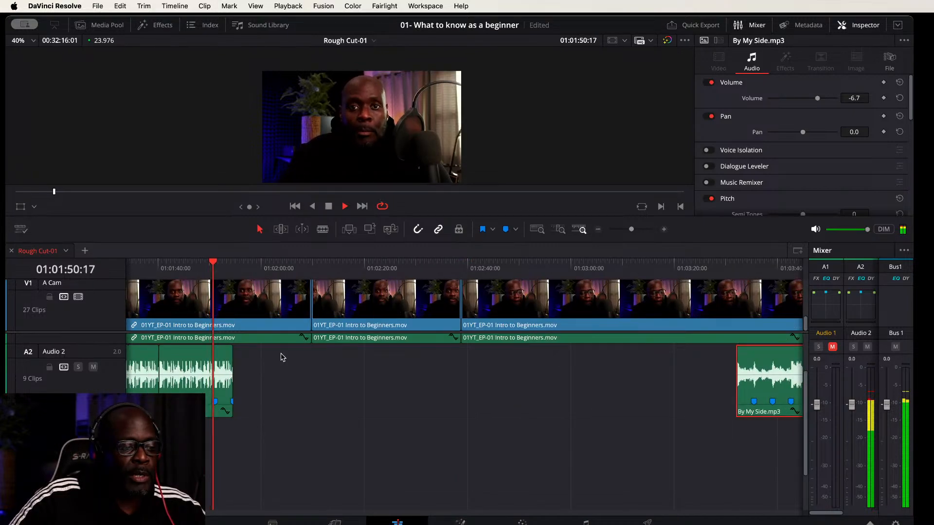
Step: Place another copy of the last short music clip directly after it on Audio 2 and stop playback
left_click(225, 356)
left_click_drag(224, 357, 275, 355)
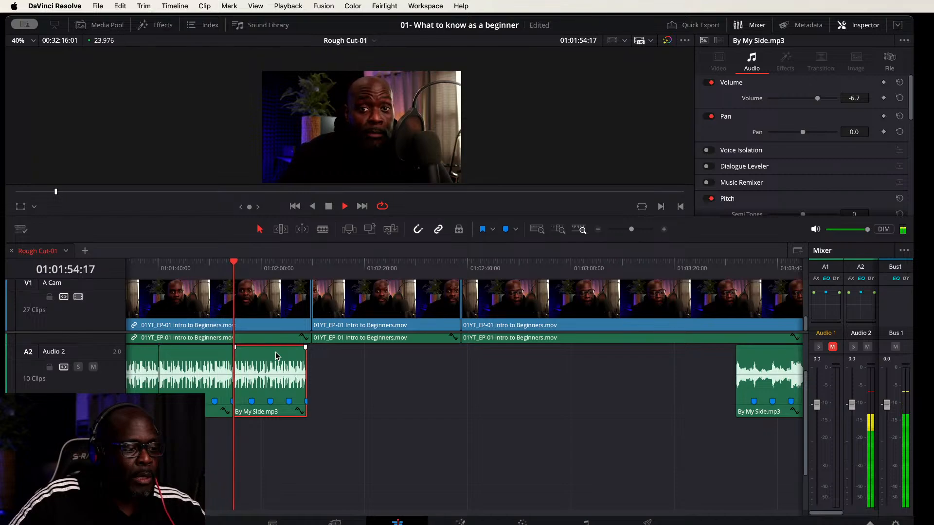
key("space")
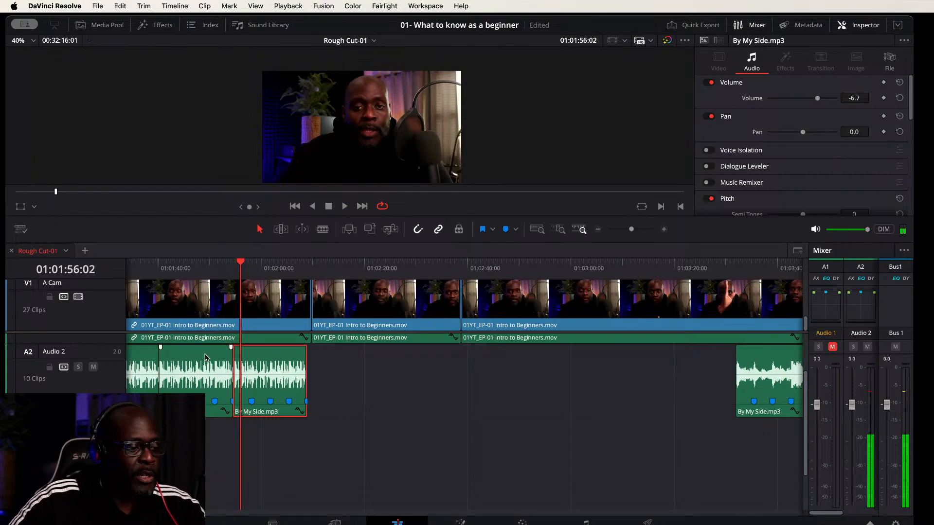
Step: Ripple-trim the end of the music clip before the newest copy back to 01:01:54:14, closing the gap
key("super+equal")
key("super+equal")
key("super+equal")
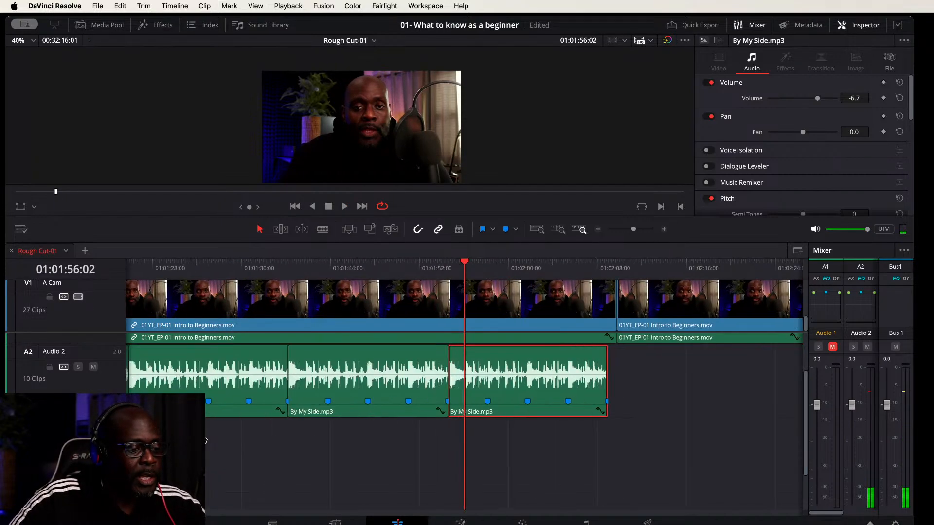
key("super+equal")
key("super+equal")
key("super+equal")
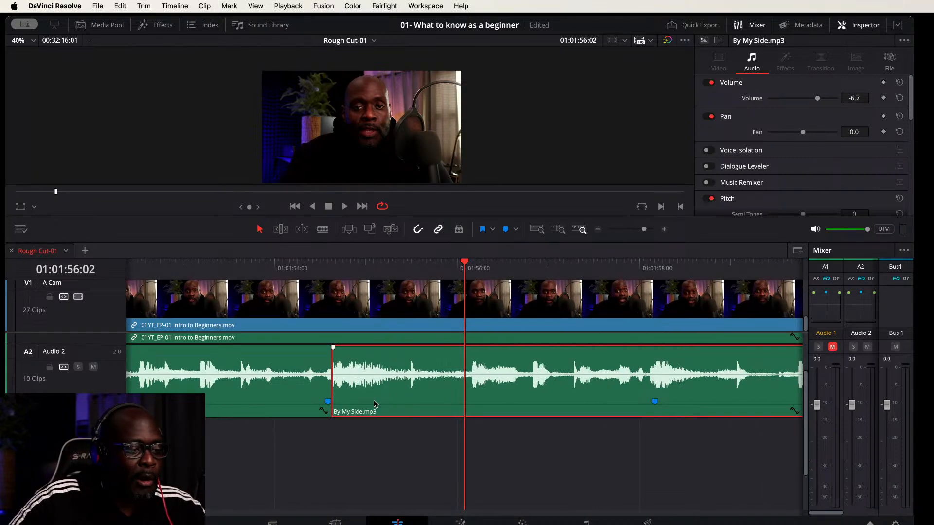
scroll(297, 453, "left", 3)
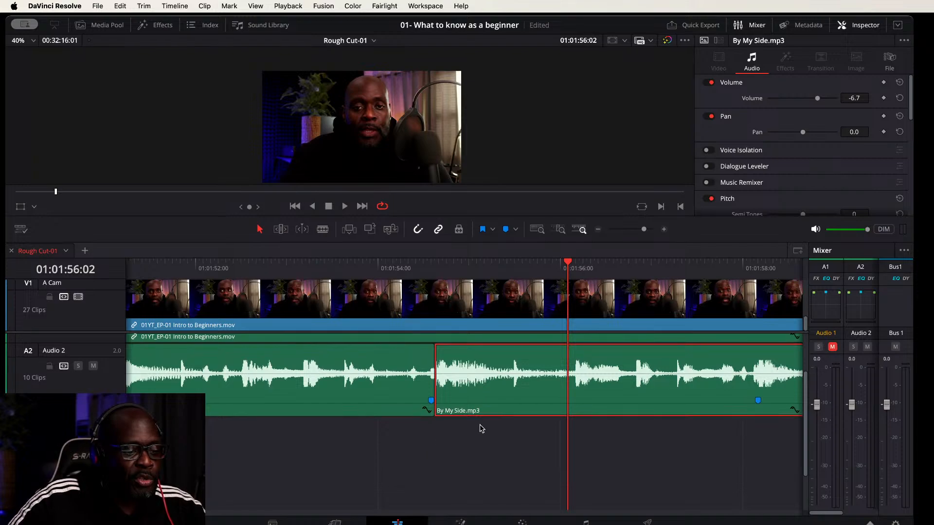
left_click(384, 265)
key("space")
left_click(385, 265)
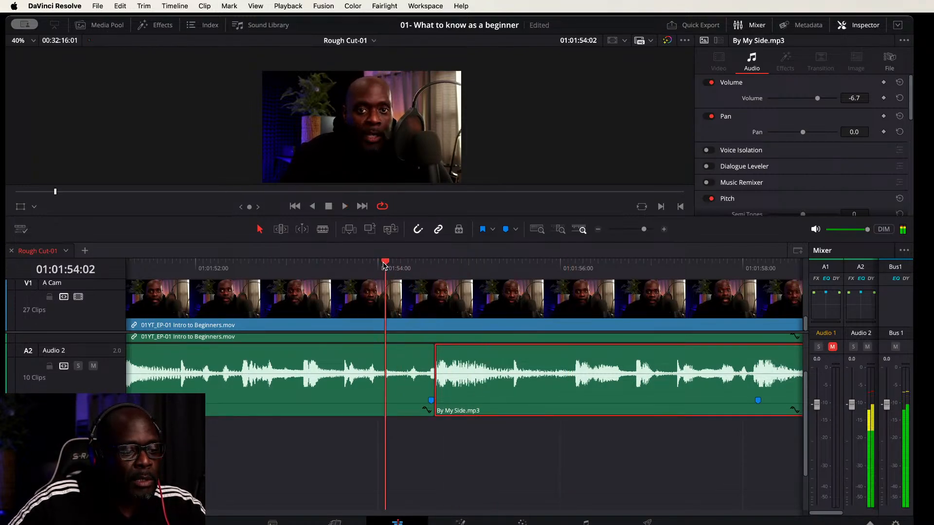
left_click(383, 265)
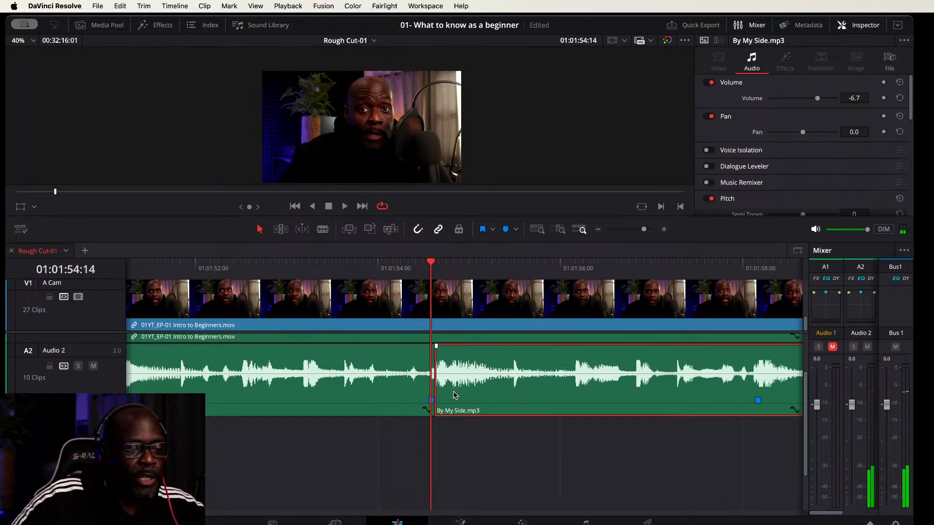
left_click(412, 402)
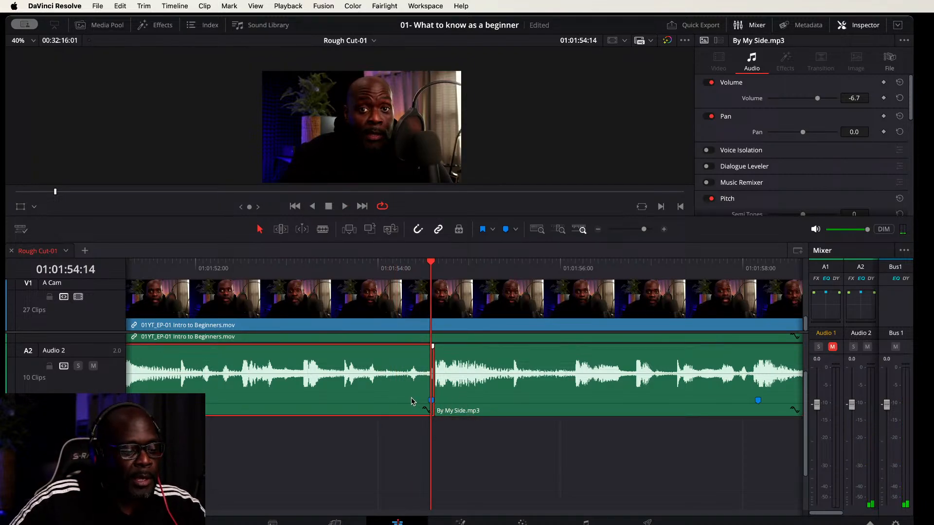
key("BackSpace")
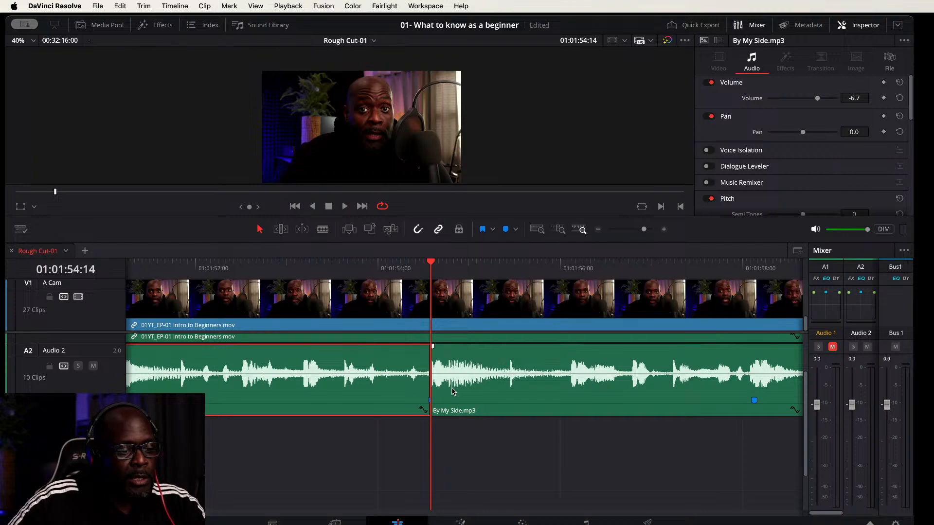
Step: Play across the trimmed music join at 01:01:54:14 several times, starting from about 01:01:53:12, to check the beat
left_click(334, 271)
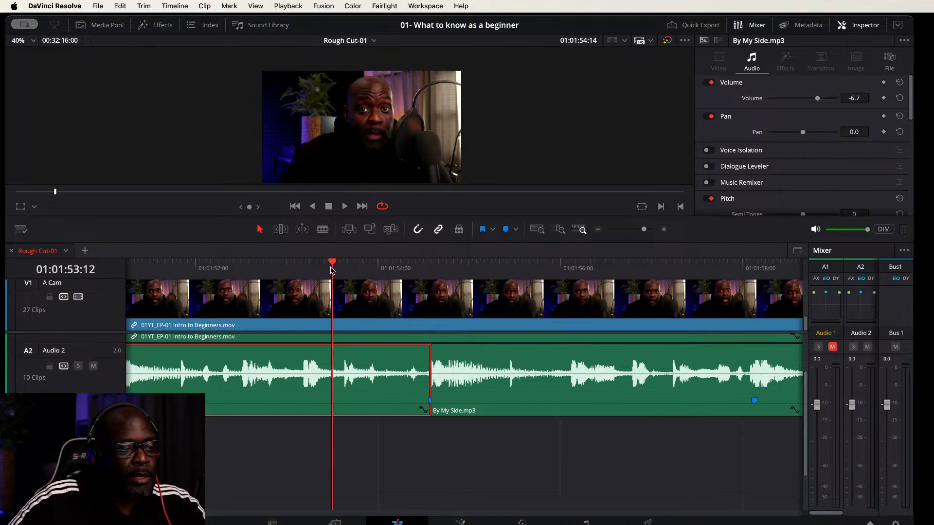
key("space")
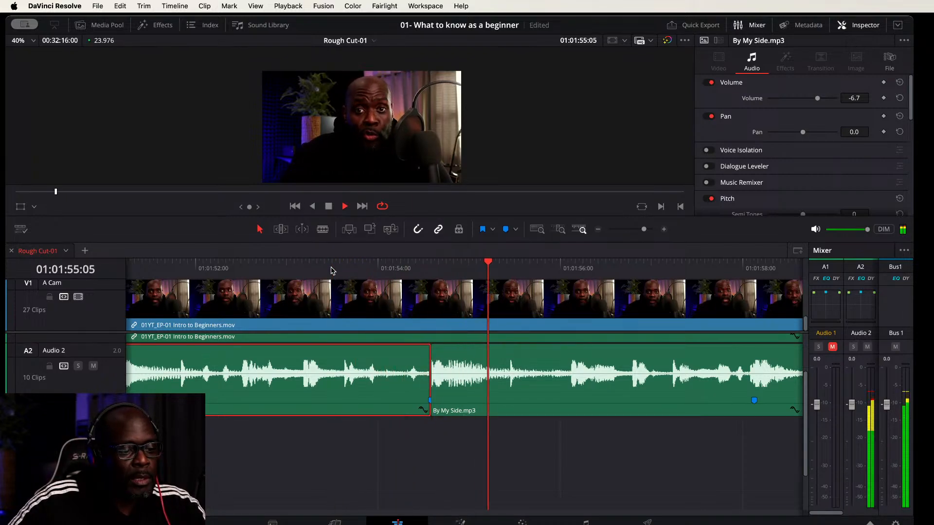
left_click(332, 270)
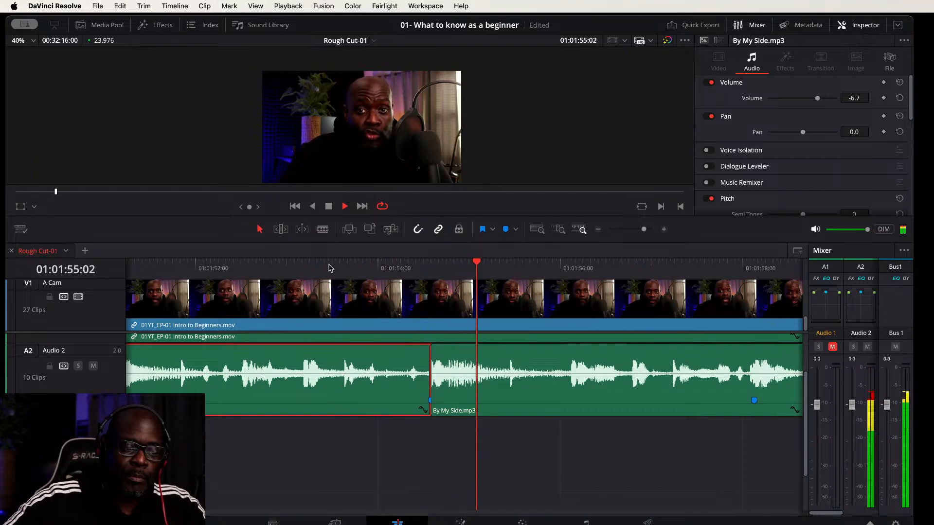
key("space")
left_click(329, 267)
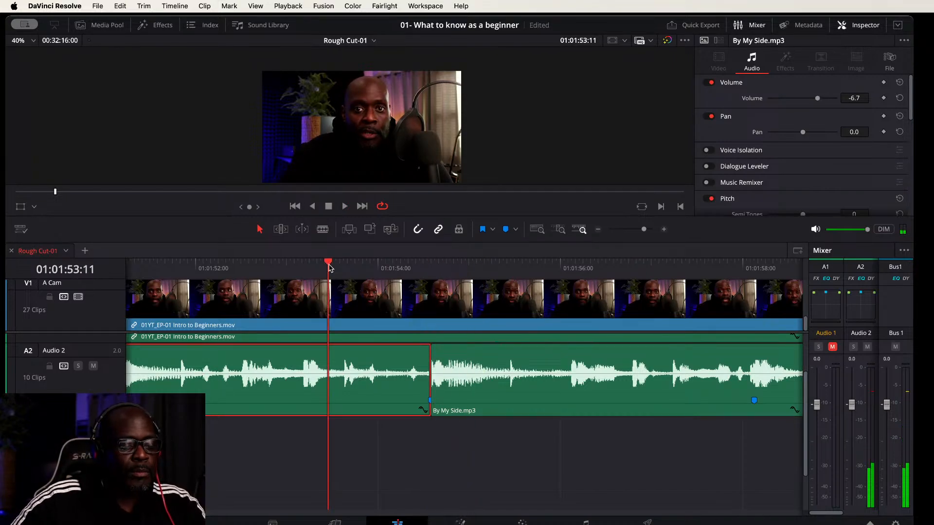
key("space")
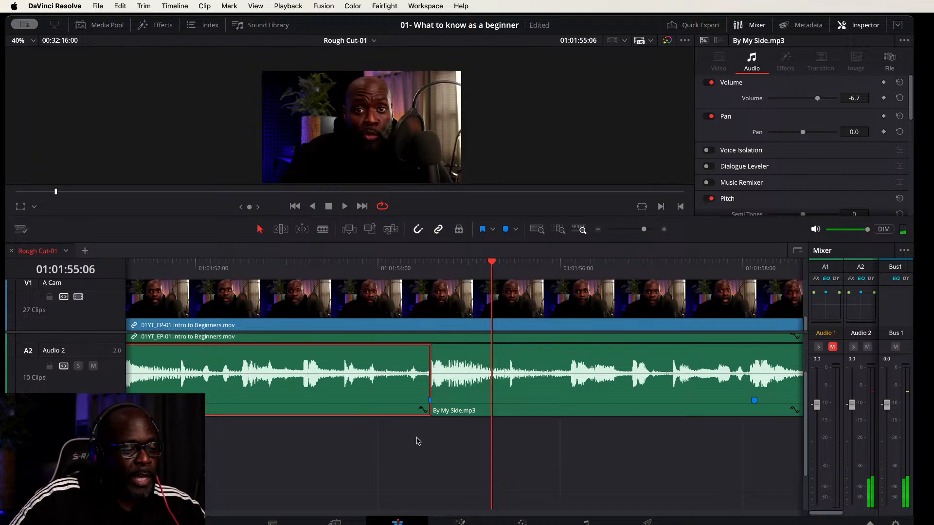
key("super+minus")
key("super+minus")
key("super+minus")
key("super+minus")
key("super+minus")
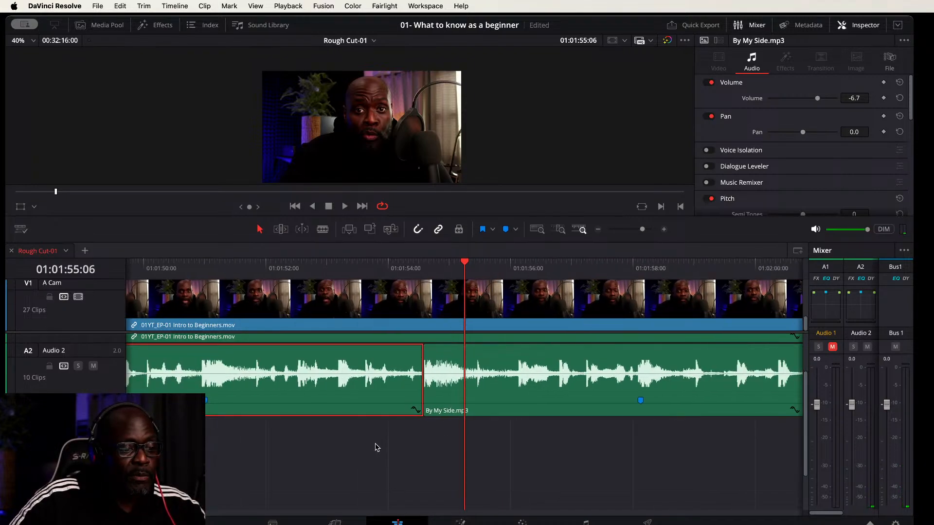
Step: Delete the short By My Side.mp3 copy that starts at 01:01:54:14 on Audio 2
key("super+minus")
key("super+minus")
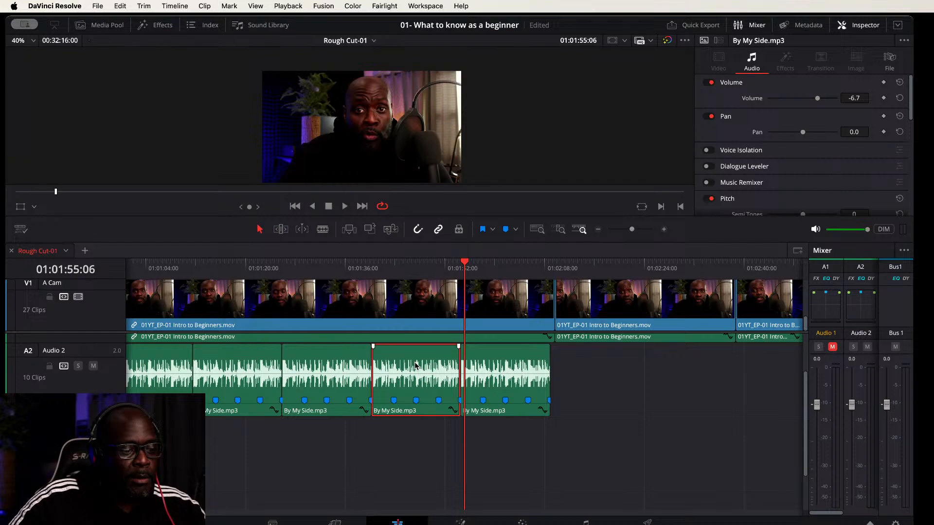
left_click(491, 353)
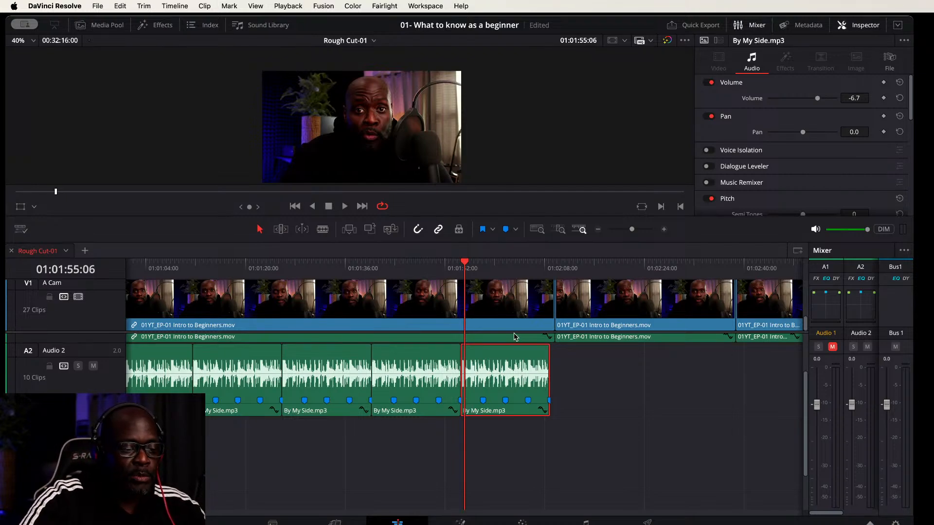
key("shift+z")
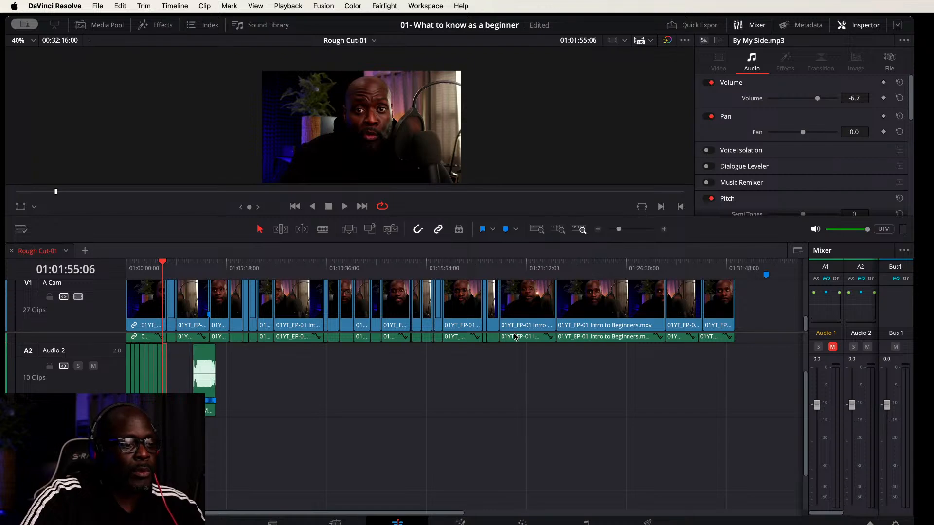
key("Delete")
Step: Duplicate the last short By My Side.mp3 clip on Audio 2, placing the copy at the playhead at 01:01:55:06
key("super+equal")
key("super+equal")
key("super+equal")
key("super+equal")
key("super+equal")
key("super+equal")
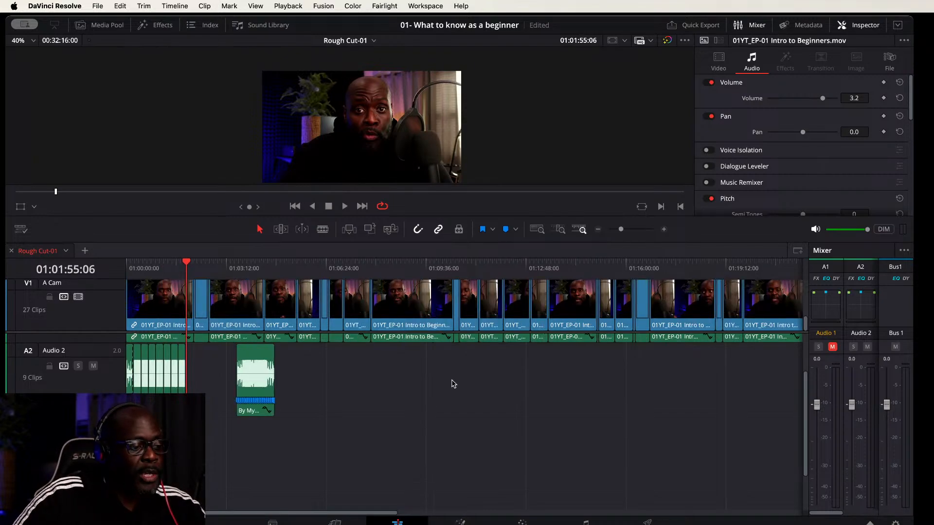
key("super+equal")
key("super+equal")
key("super+equal")
key("super+equal")
key("super+equal")
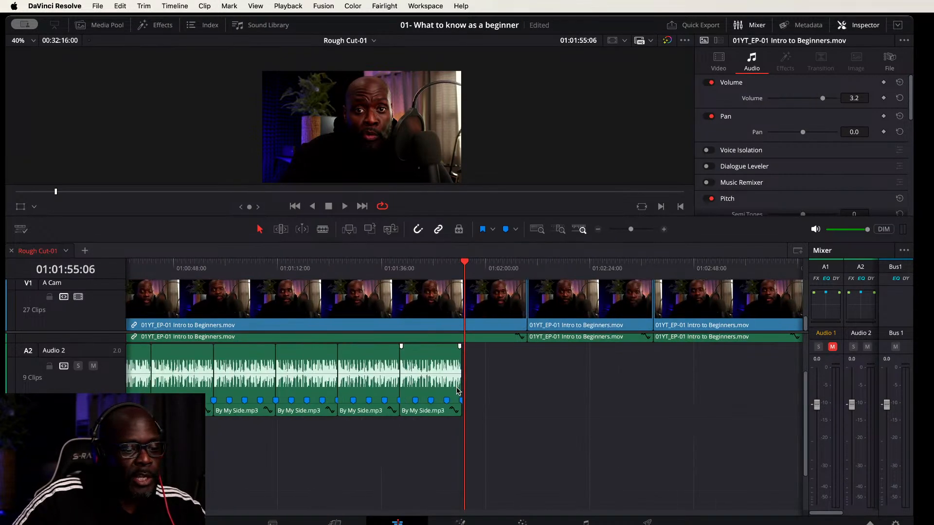
key("super+minus")
key("super+minus")
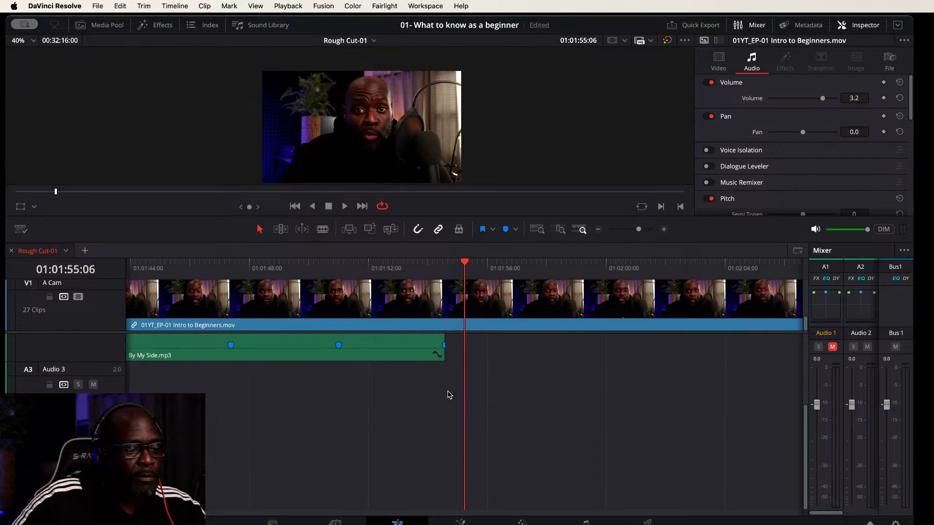
scroll(461, 407, "up", 2)
scroll(462, 407, "down", 2)
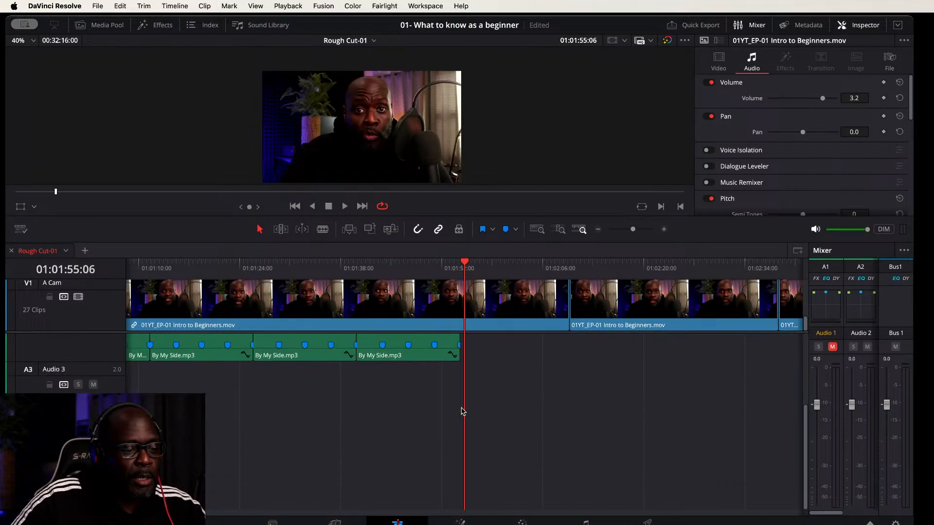
scroll(461, 407, "up", 2)
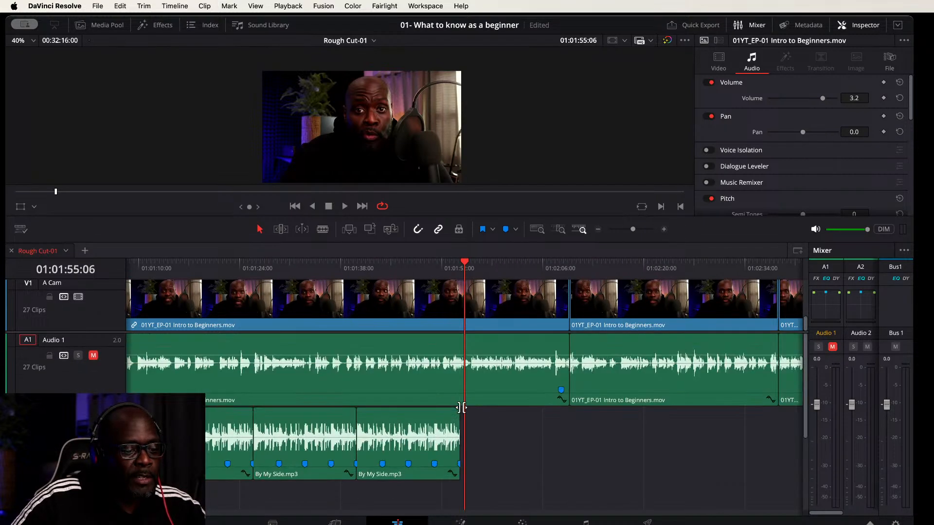
left_click(397, 416)
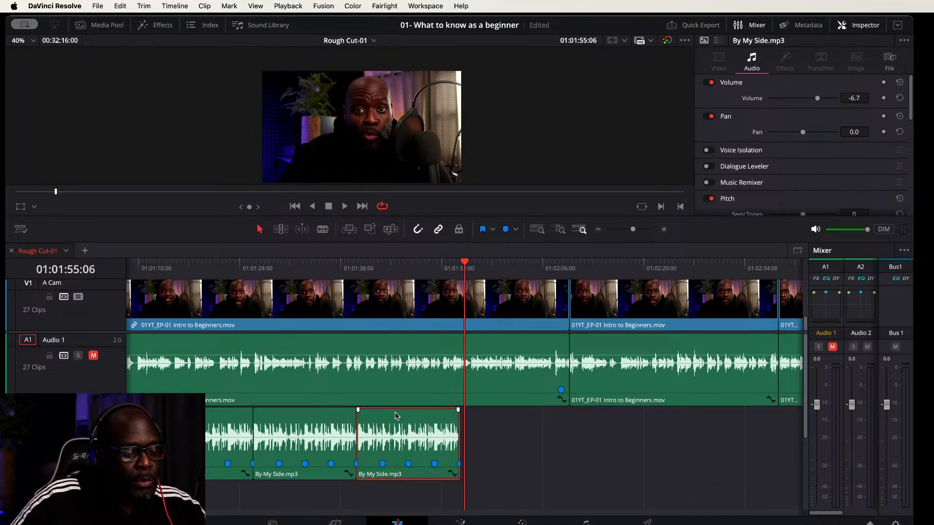
left_click_drag(537, 417, 504, 417)
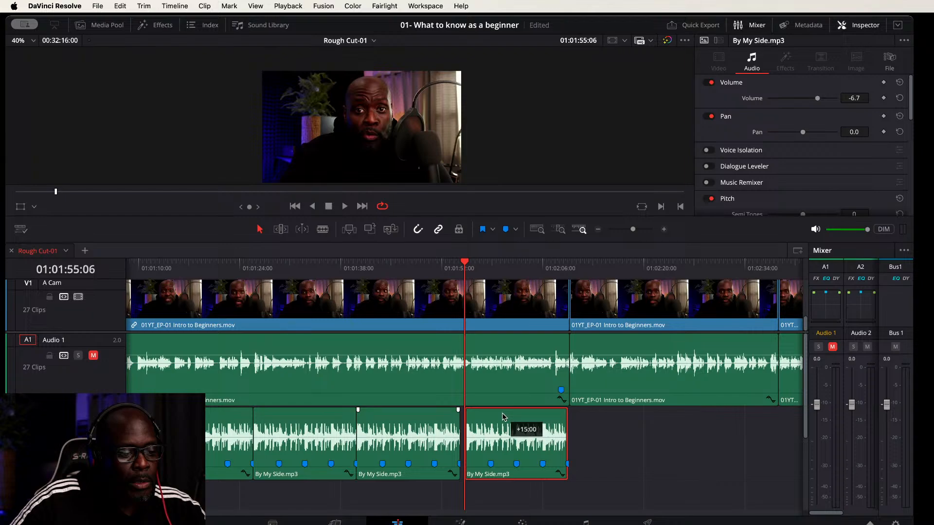
Step: Move the new music copy flush against the preceding clip's end at 01:01:54:14 and play the join from 01:01:53:08
scroll(419, 419, "up", 8)
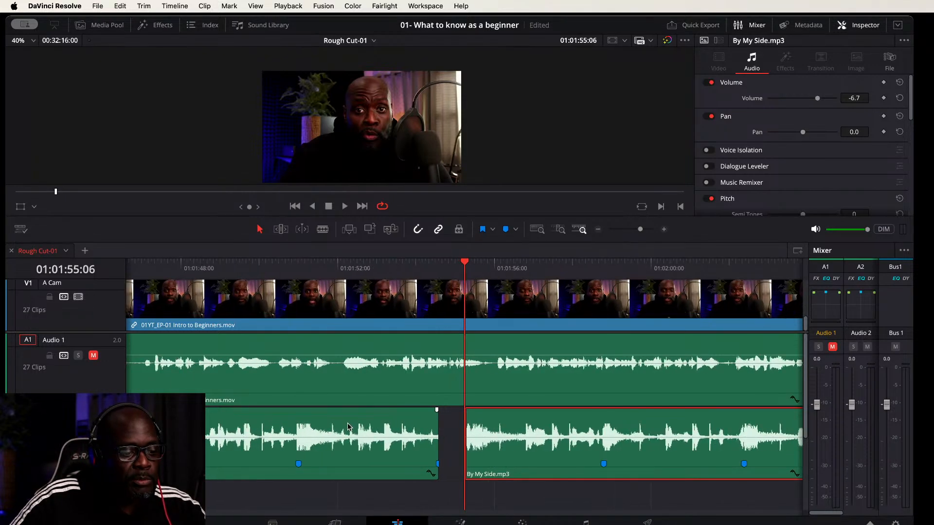
left_click(440, 269)
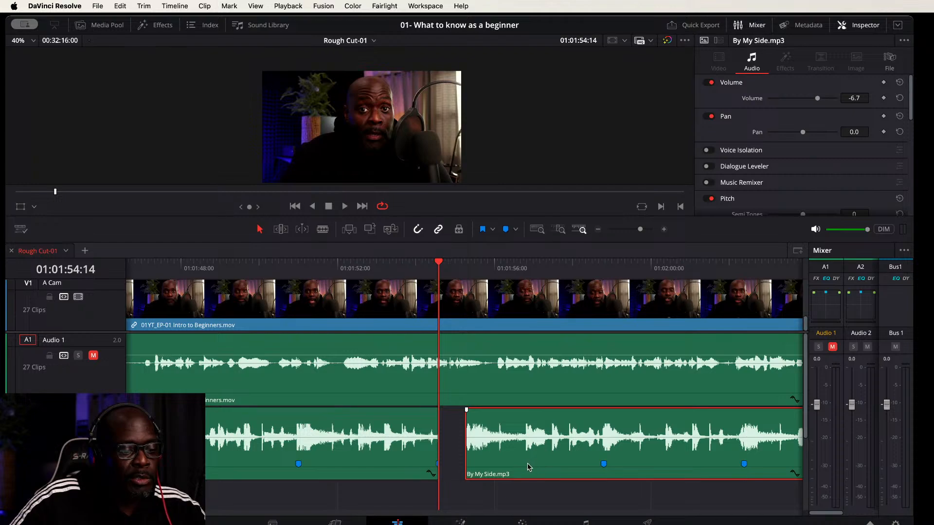
left_click_drag(529, 466, 515, 467)
left_click(389, 270)
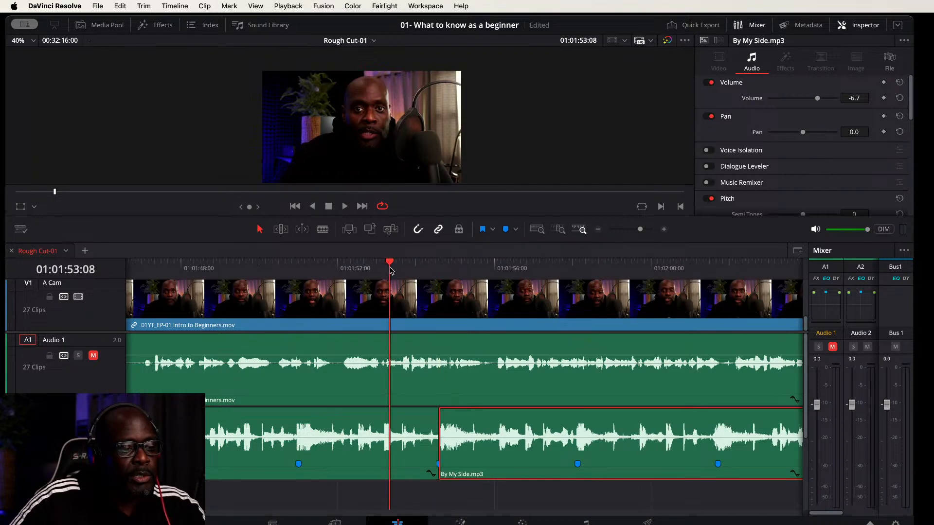
key("space")
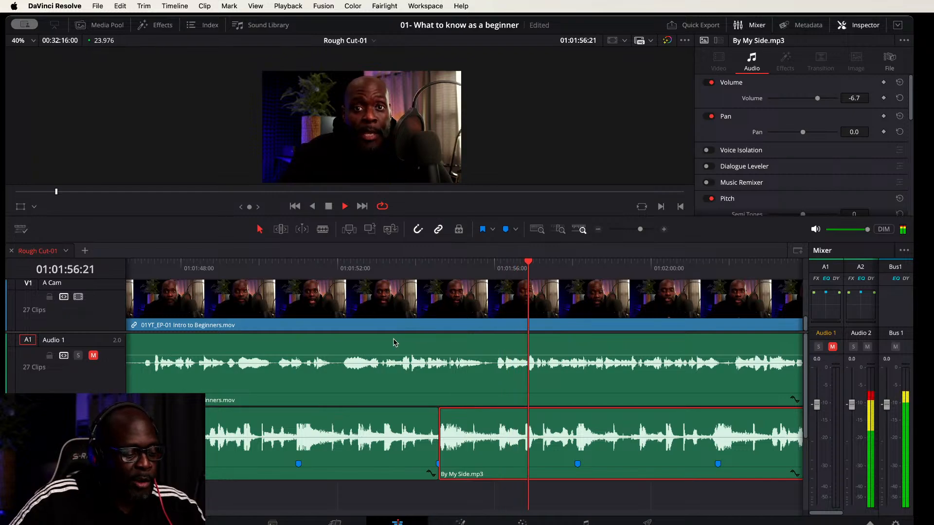
Step: Duplicate the last short music clip once more and move the copy directly against its end on Audio 2
key("super+minus")
key("super+minus")
key("super+minus")
key("super+minus")
key("super+minus")
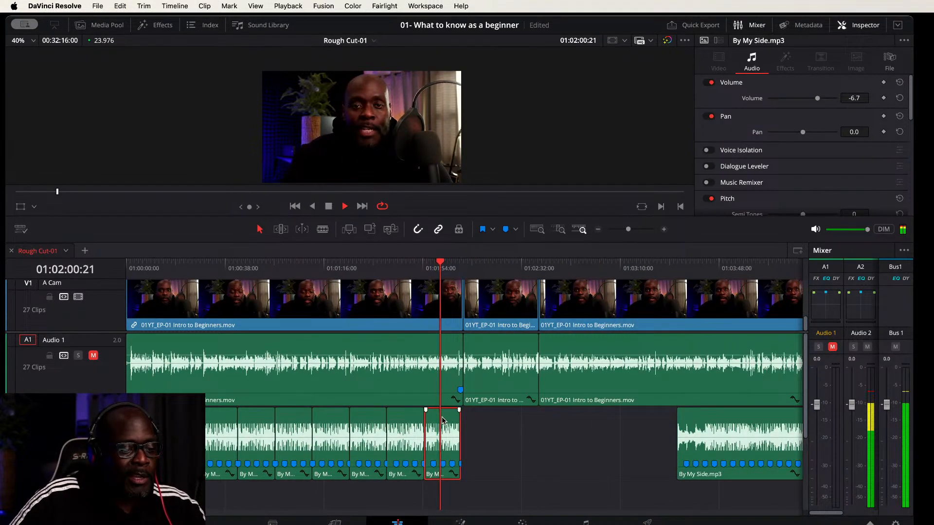
left_click_drag(448, 421, 495, 420)
key("super+equal")
key("super+equal")
key("super+equal")
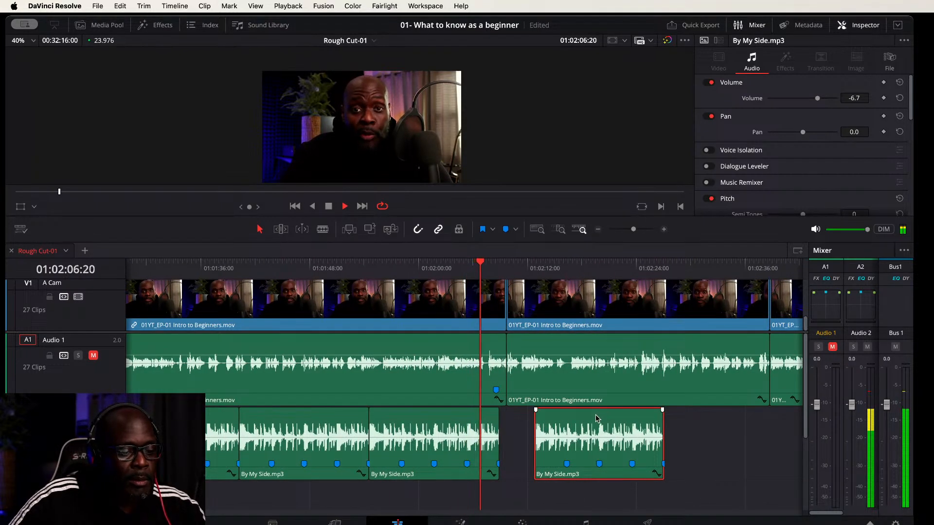
left_click_drag(594, 419, 563, 423)
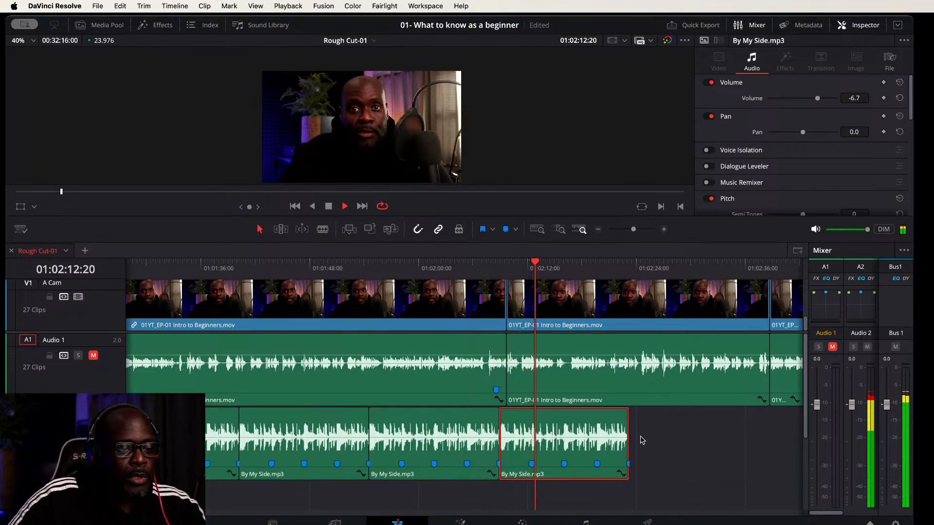
Step: Add two more copies of the short music clip to the end of the loop and butt the long By My Side.mp3 clip against them
key("super+minus")
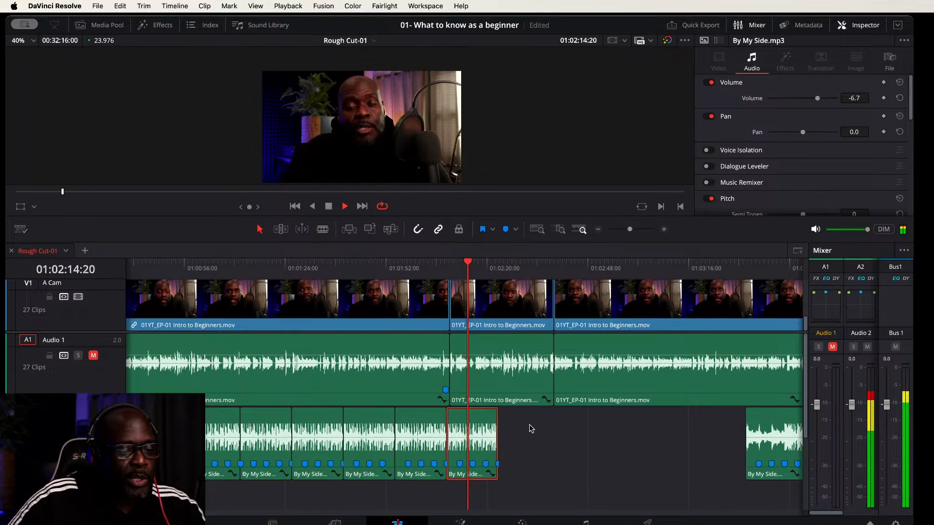
mouse_move(531, 420)
left_mouse_down()
mouse_move(425, 475)
mouse_move(421, 417)
mouse_move(543, 417)
mouse_move(523, 417)
left_mouse_up()
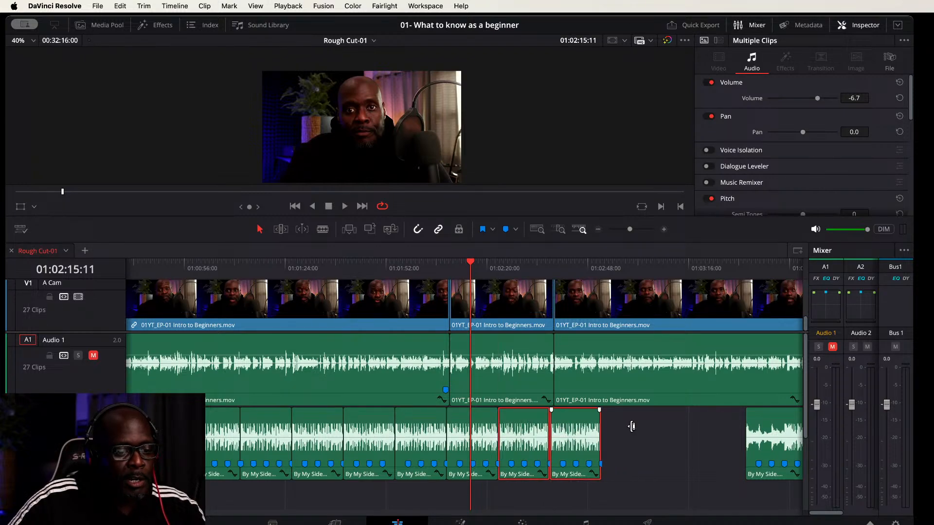
left_click_drag(769, 423, 631, 421)
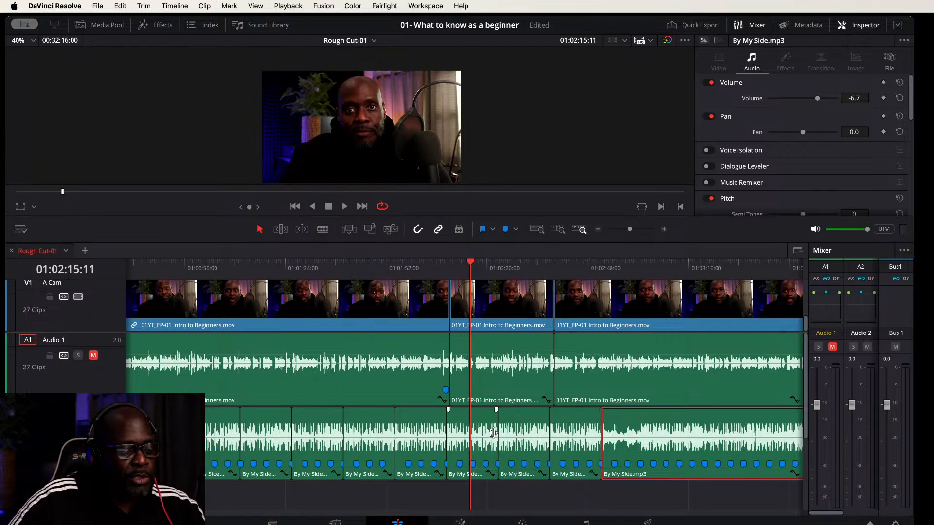
Step: Place the playhead at the end of the extended music, 01:04:05:03, to check how far it covers the intro
key("super+minus")
key("super+minus")
key("super+minus")
key("super+minus")
key("super+minus")
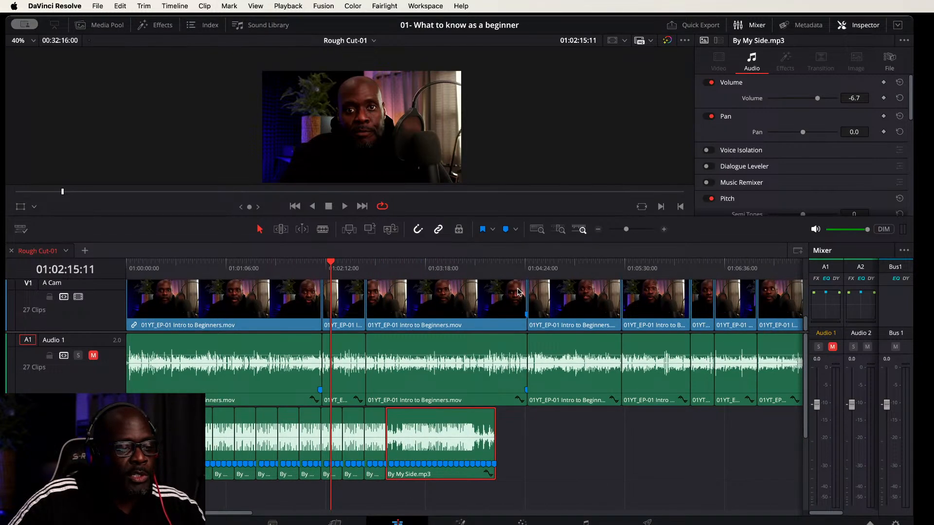
left_click(497, 267)
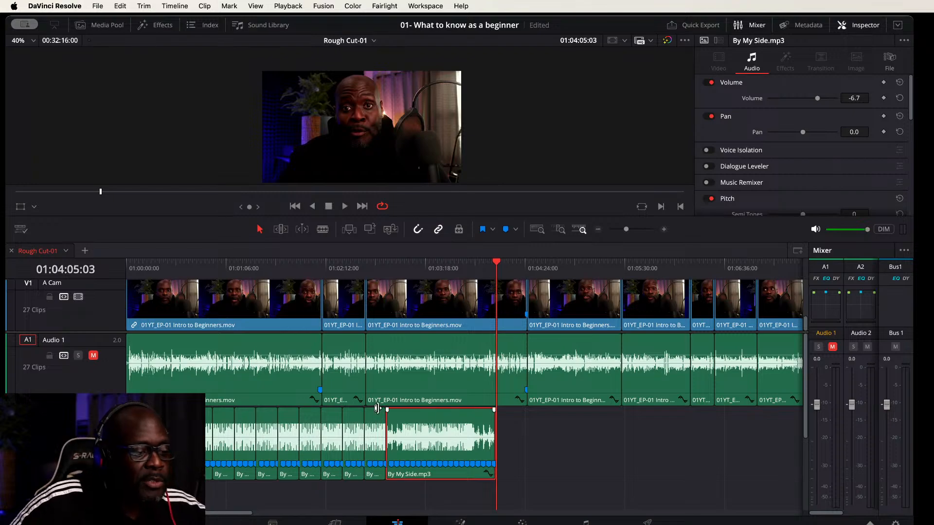
Step: Play the extended music from 01:02:19:16 across the last joins into the long clip, stopping at 01:03:06:08
left_click(338, 267)
key("super+equal")
key("super+equal")
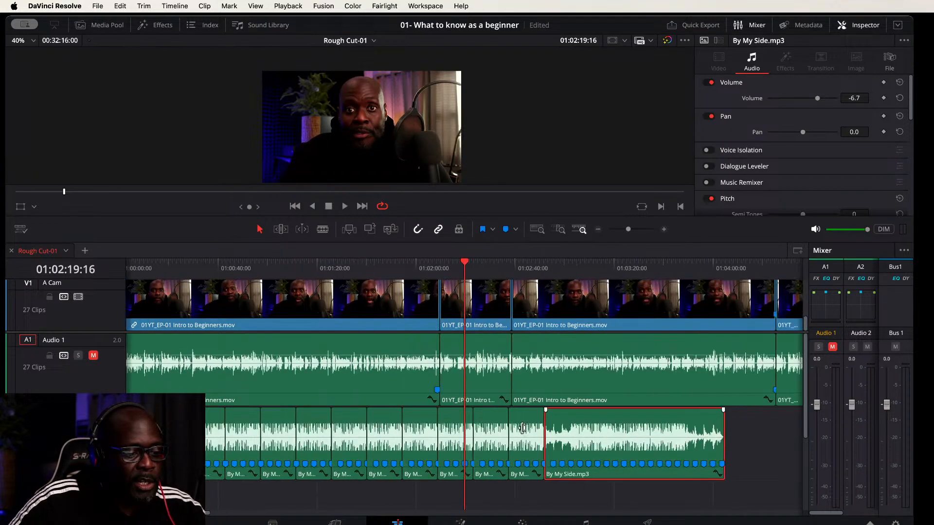
key("space")
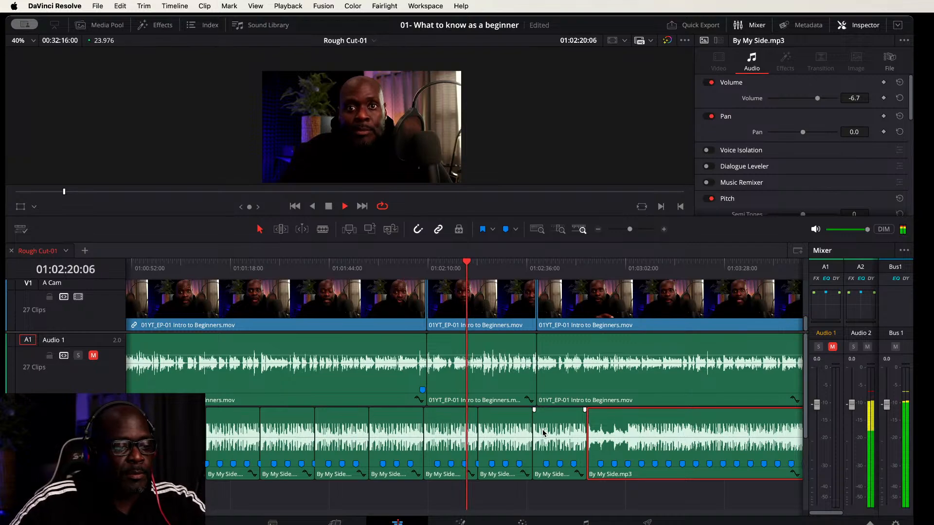
left_click(553, 490)
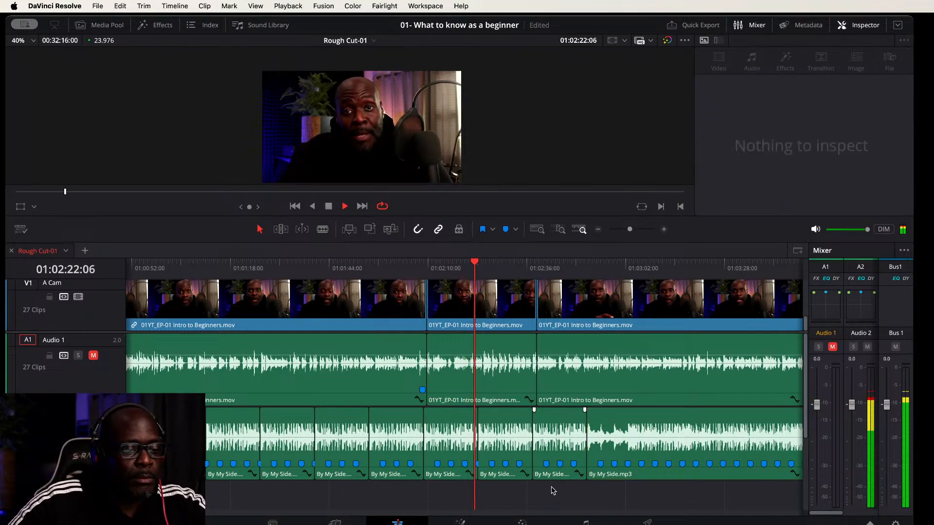
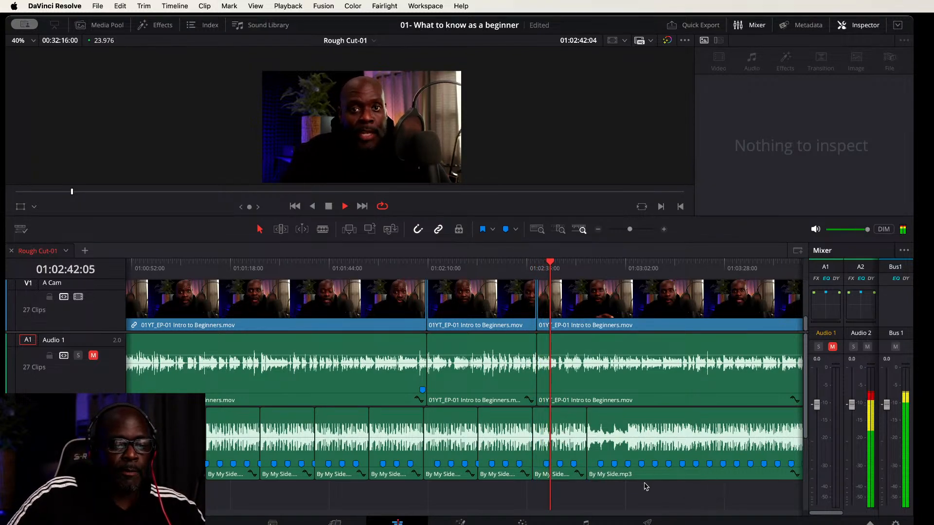
scroll(705, 490, "right", 8)
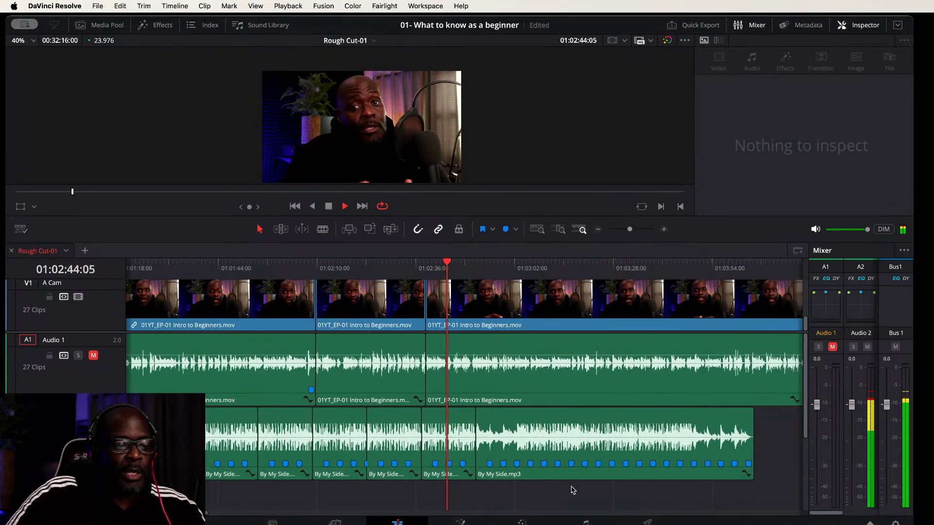
scroll(508, 489, "right", 3)
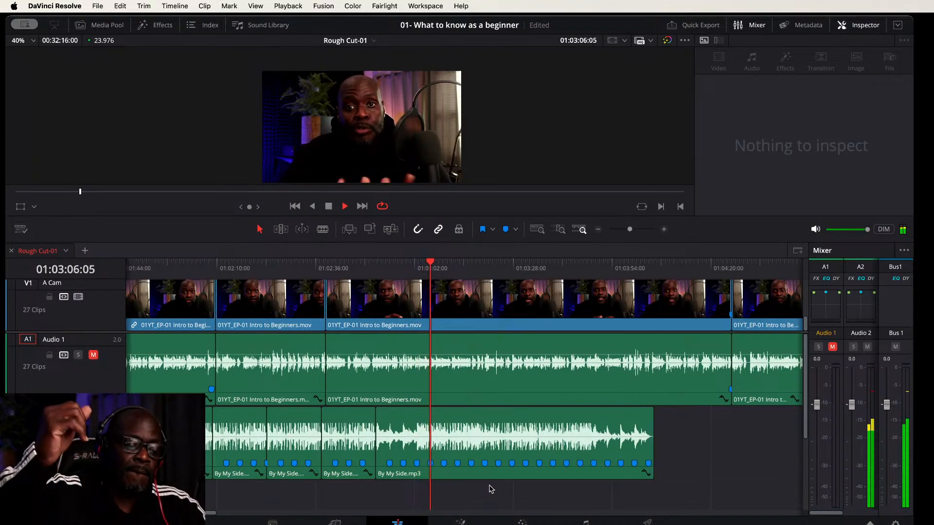
key("space")
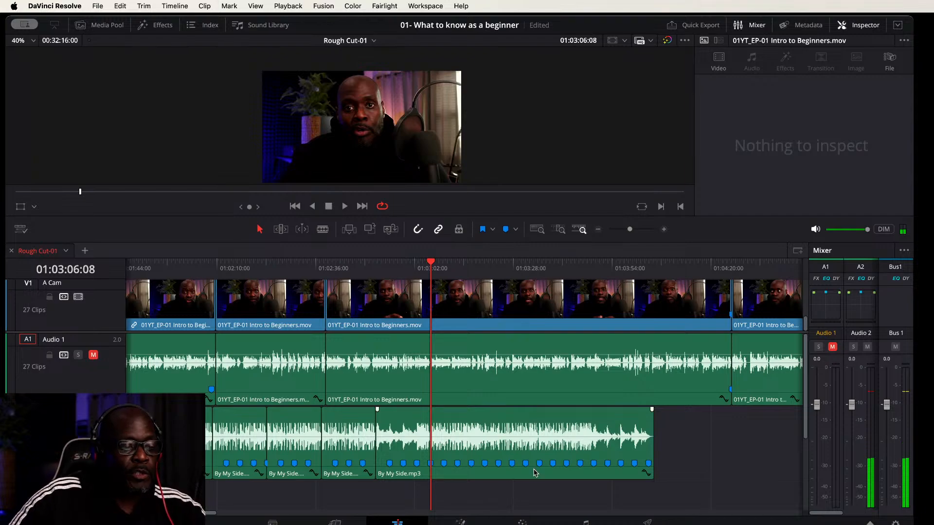
Step: Step the playhead back to 01:03:06:03, just before the strong beat beside the marker in the long music clip
scroll(518, 465, "up", 10)
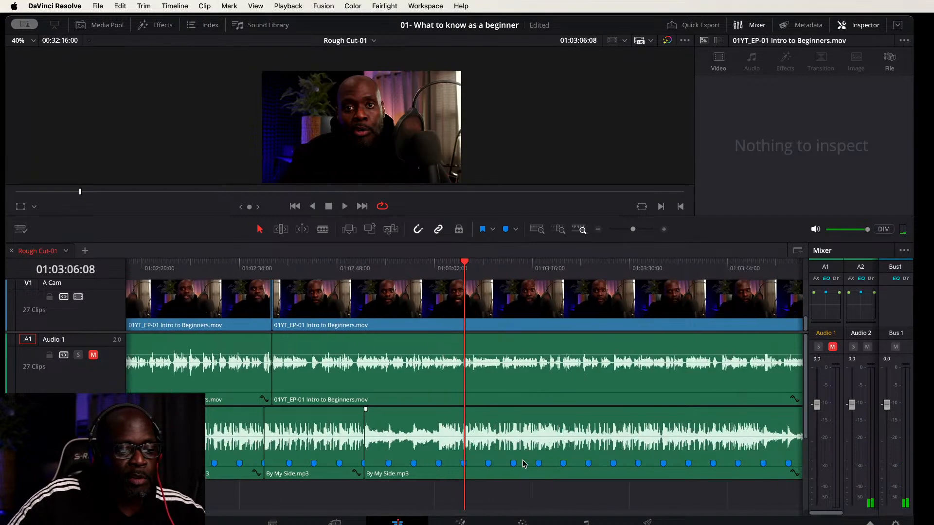
scroll(524, 459, "up", 4)
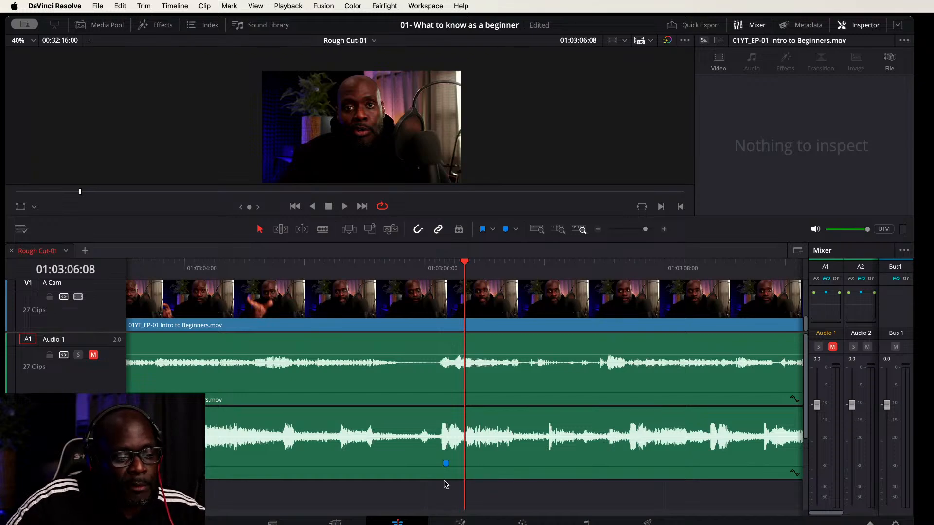
scroll(471, 469, "up", 5)
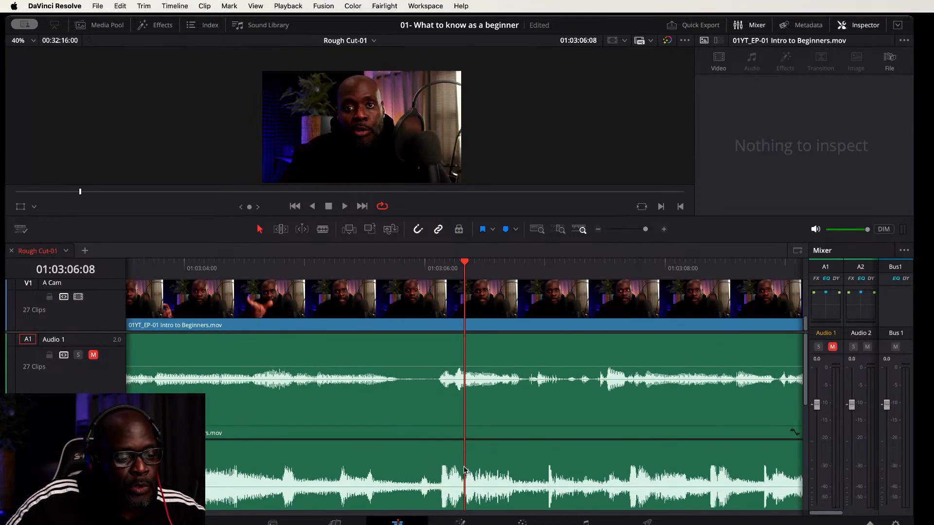
scroll(491, 422, "down", 5)
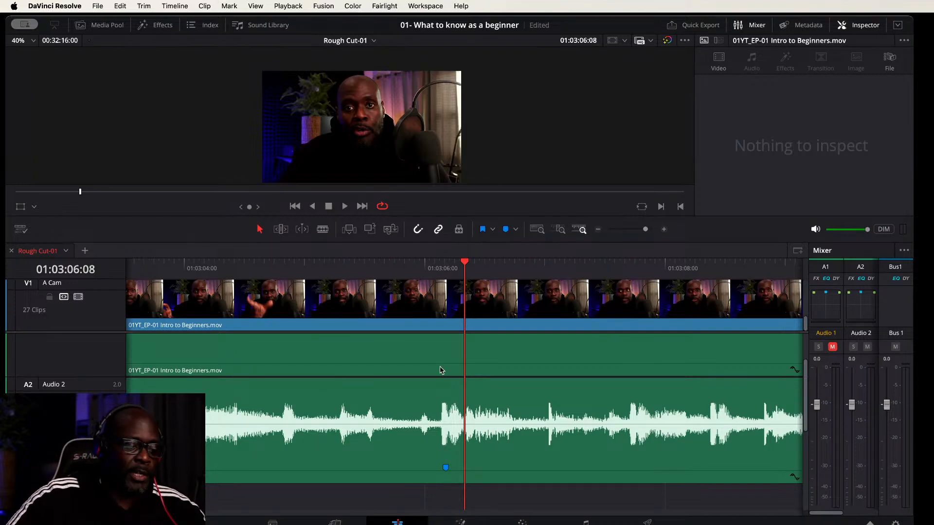
key("Left")
key("Left")
key("Left")
key("Left")
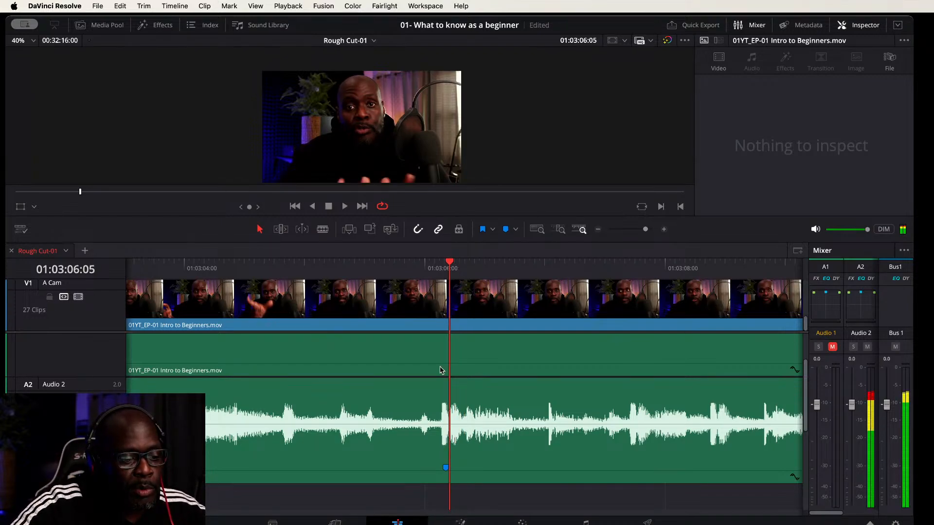
key("Left")
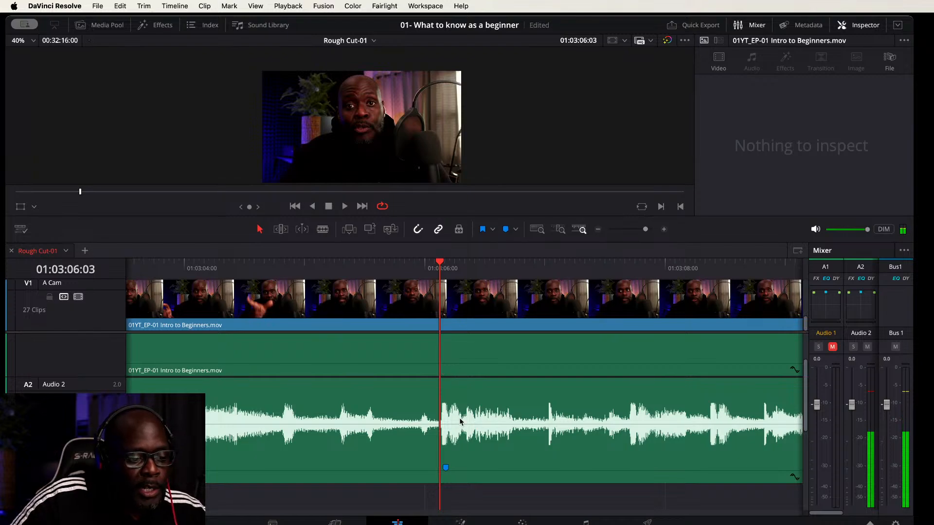
Step: Move the marker beside the strong beat onto the playhead at 01:03:06:03 and split the long By My Side.mp3 clip there
mouse_move(445, 468)
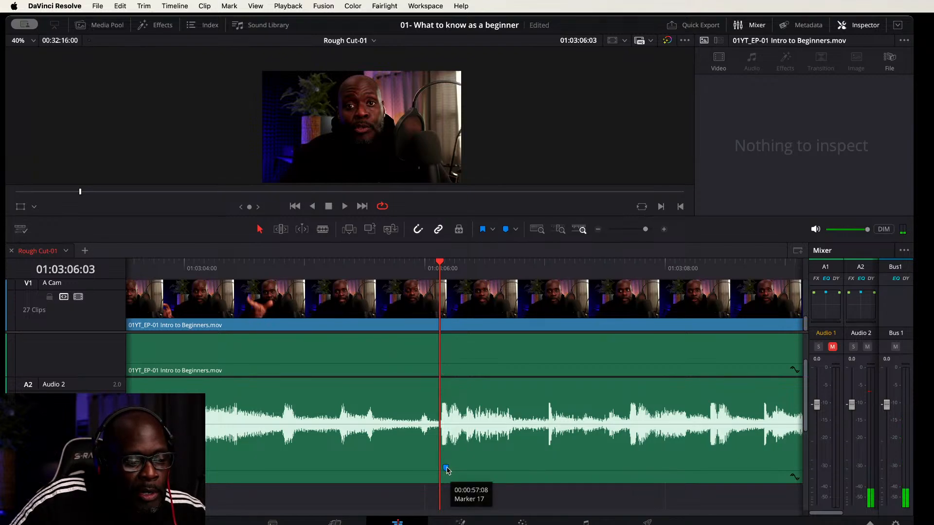
left_click_drag(446, 468, 443, 468)
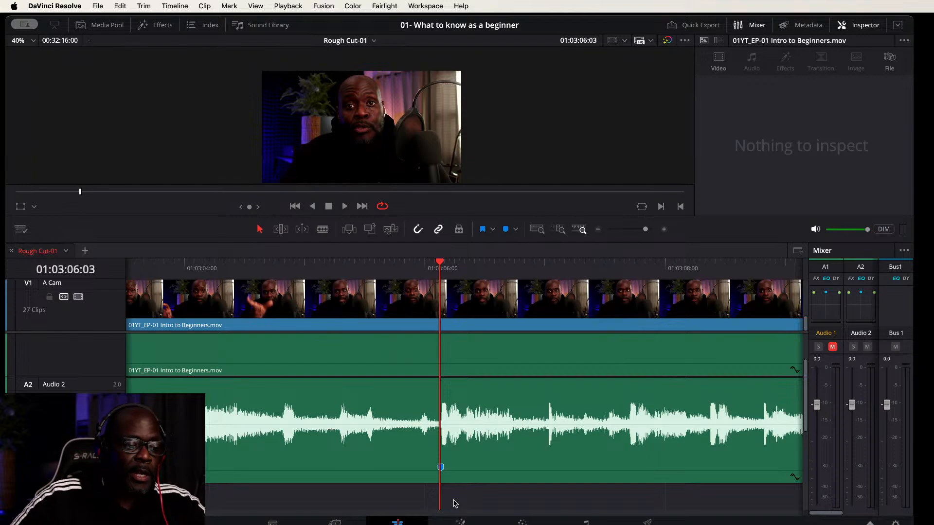
left_click(465, 469)
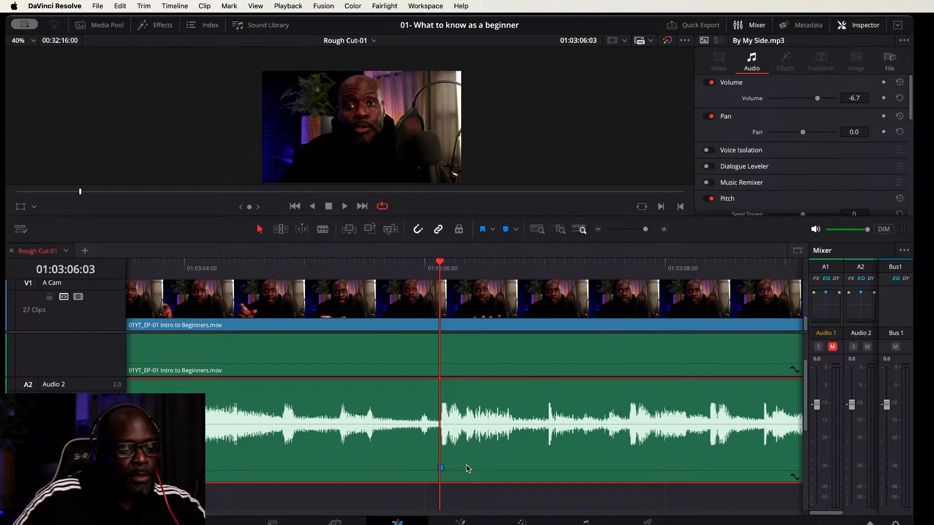
key("super+b")
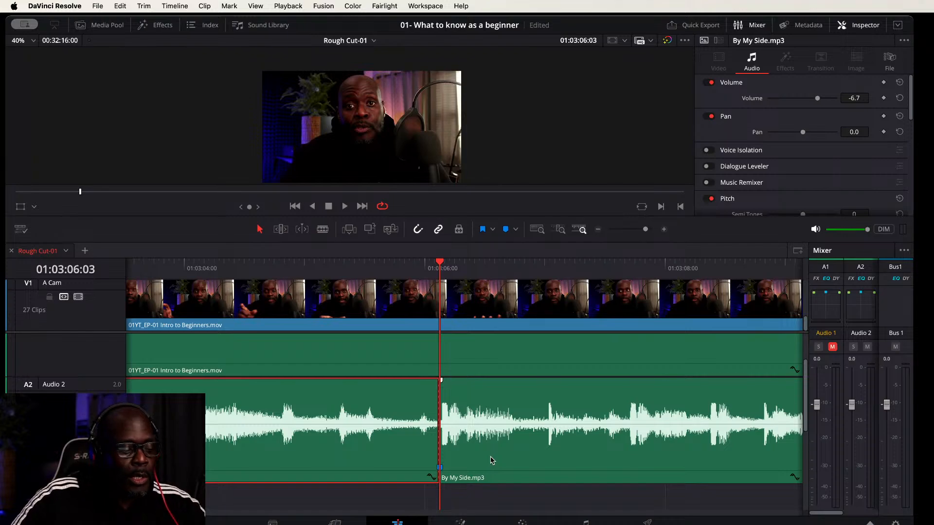
Step: Move the long remainder of By My Side.mp3 after the new cut further along Audio 2, opening a gap at 01:03:06:03
key("super+minus")
key("super+minus")
key("super+minus")
key("super+minus")
key("super+minus")
key("super+minus")
key("super+minus")
key("super+minus")
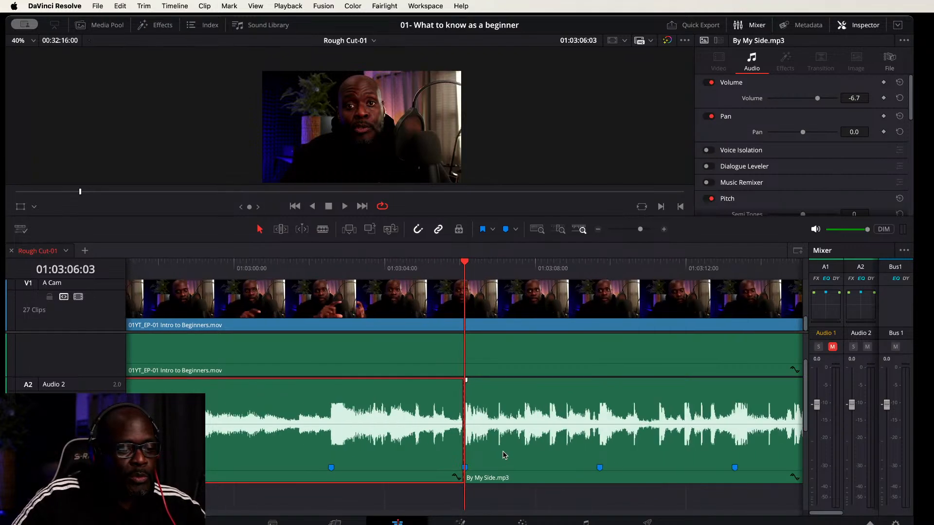
key("super+minus")
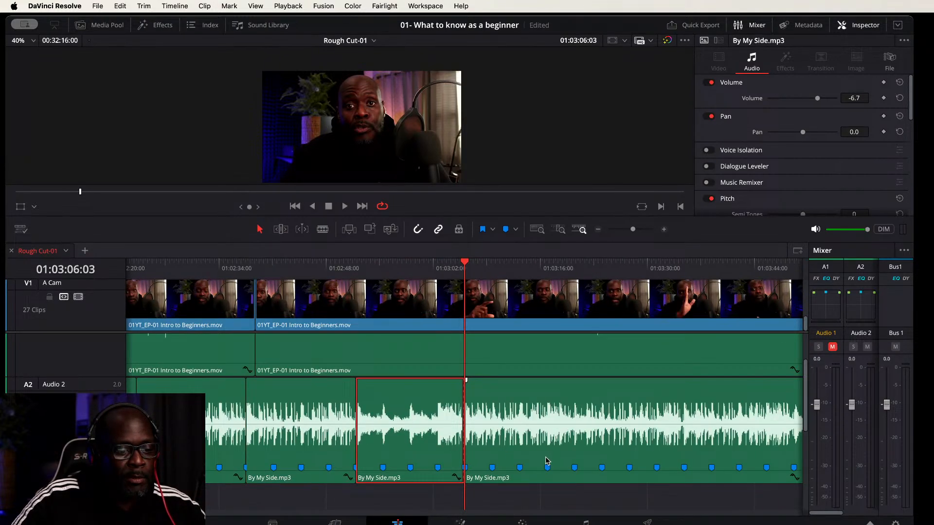
left_click_drag(581, 459, 748, 459)
Step: Place the playhead at 01:02:51:22, the start of the newly cut short music section, and duplicate that section directly after itself on Audio 2
left_click(396, 449)
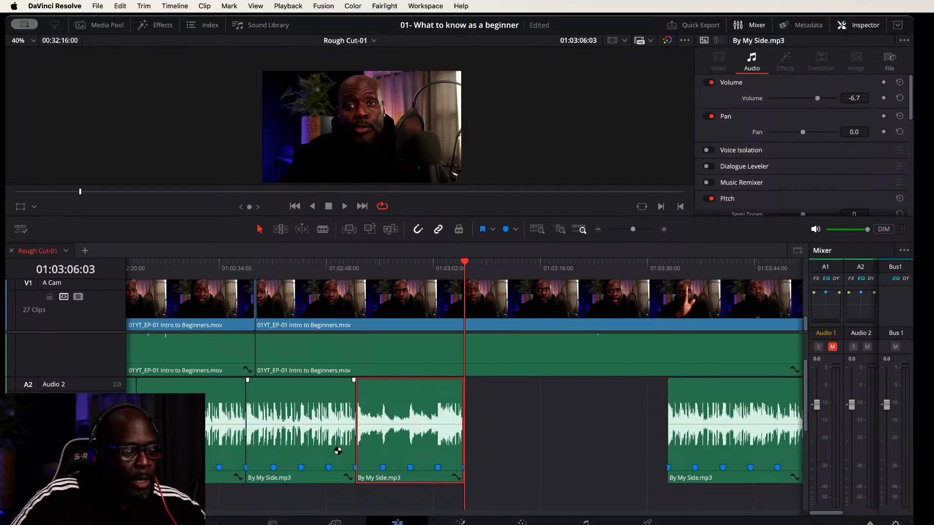
key("super+equal")
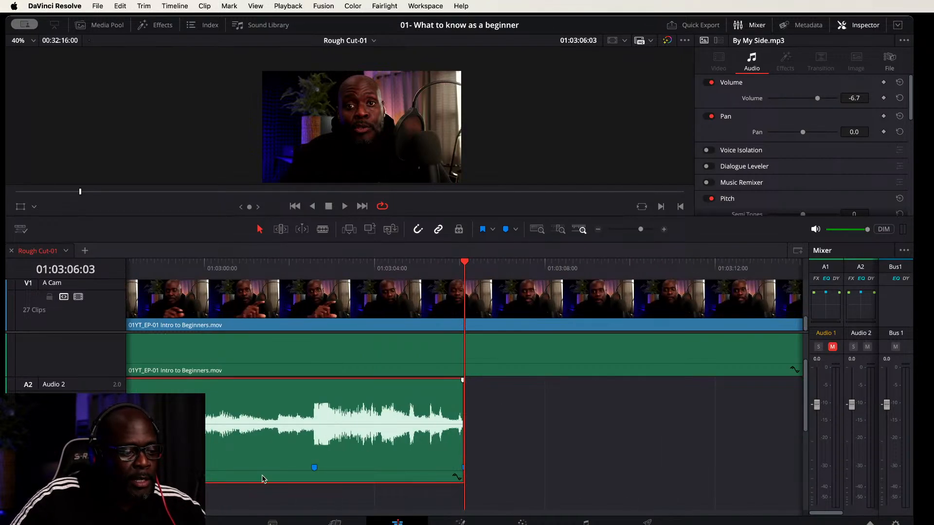
scroll(270, 487, "left", 15)
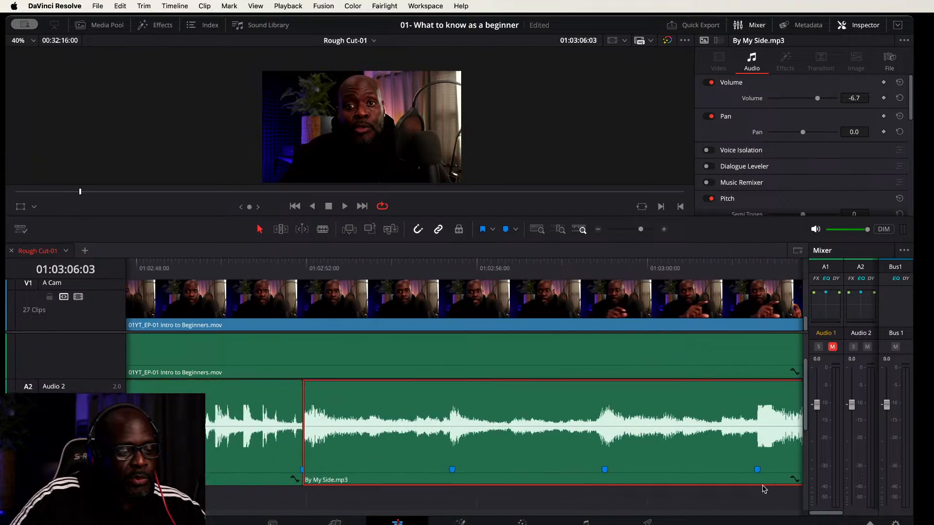
scroll(771, 435, "down", 2)
scroll(771, 436, "right", 2)
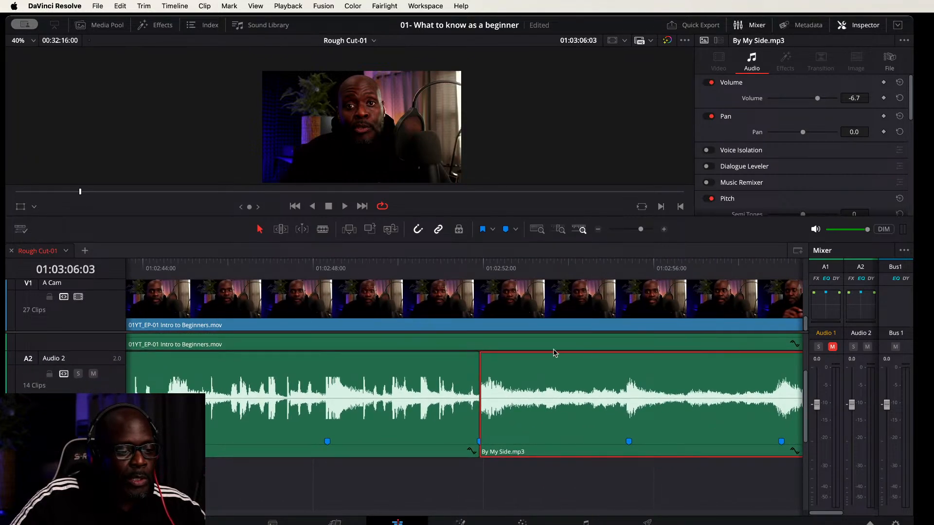
left_click(481, 263)
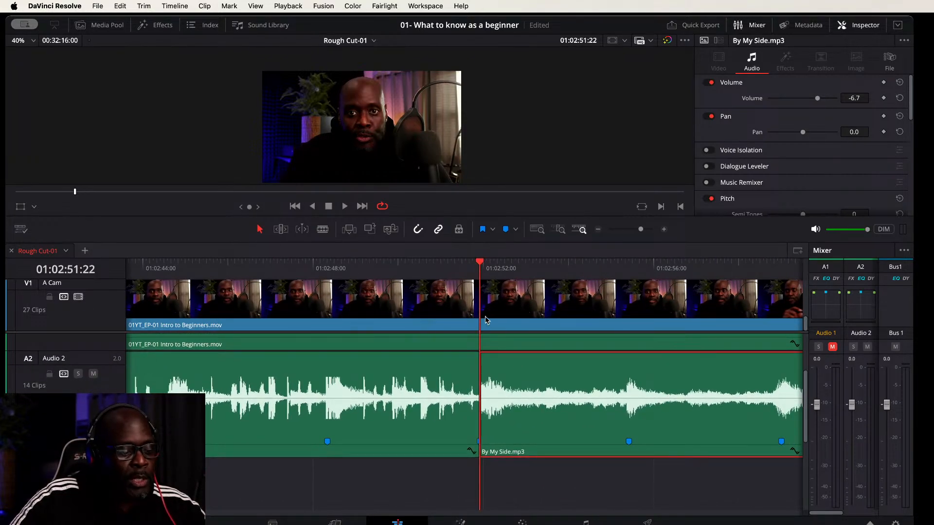
scroll(496, 360, "up", 5)
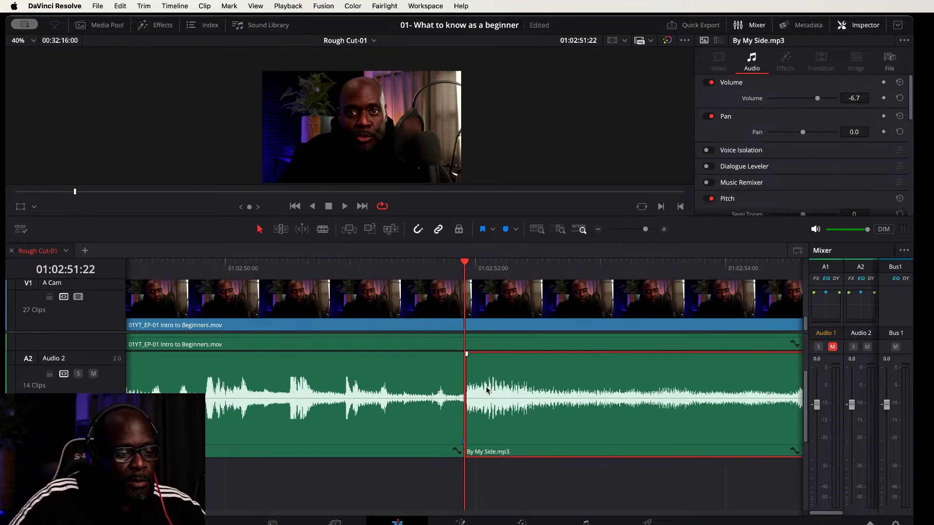
scroll(487, 389, "down", 3)
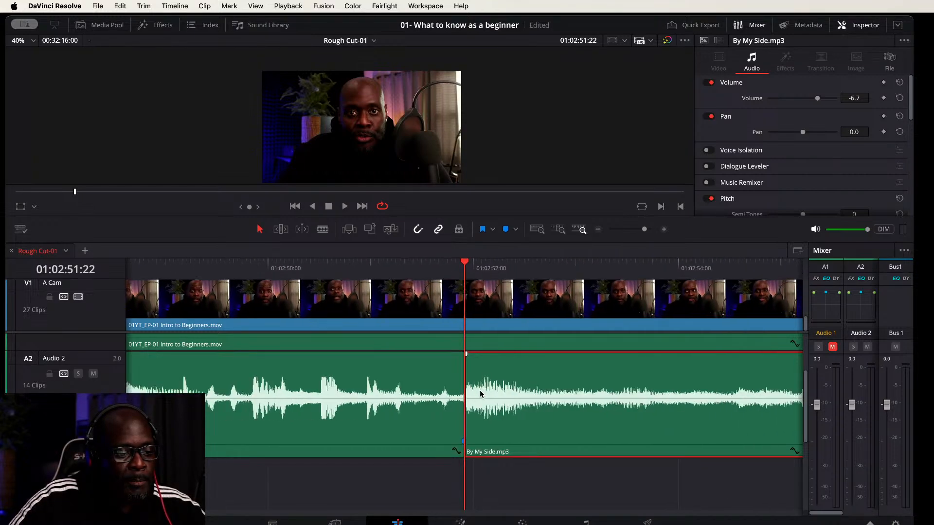
scroll(486, 396, "down", 6)
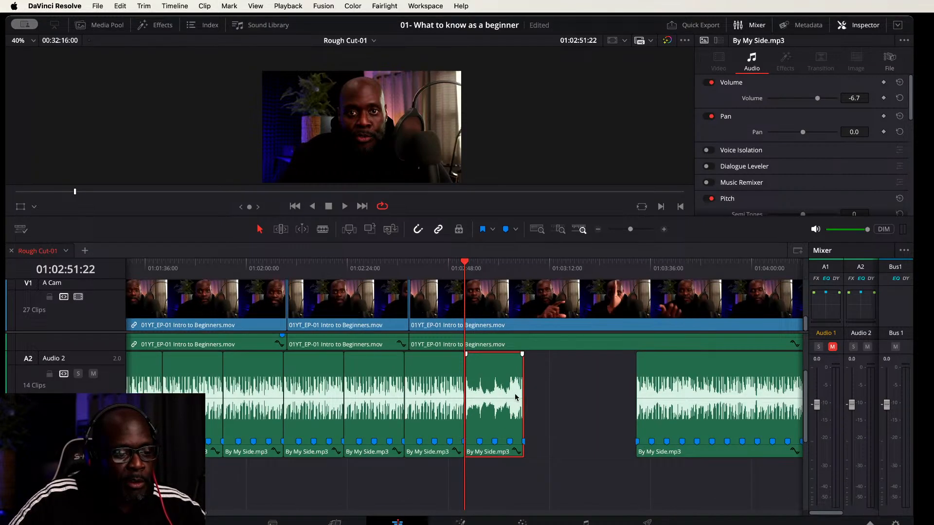
scroll(599, 392, "right", 5)
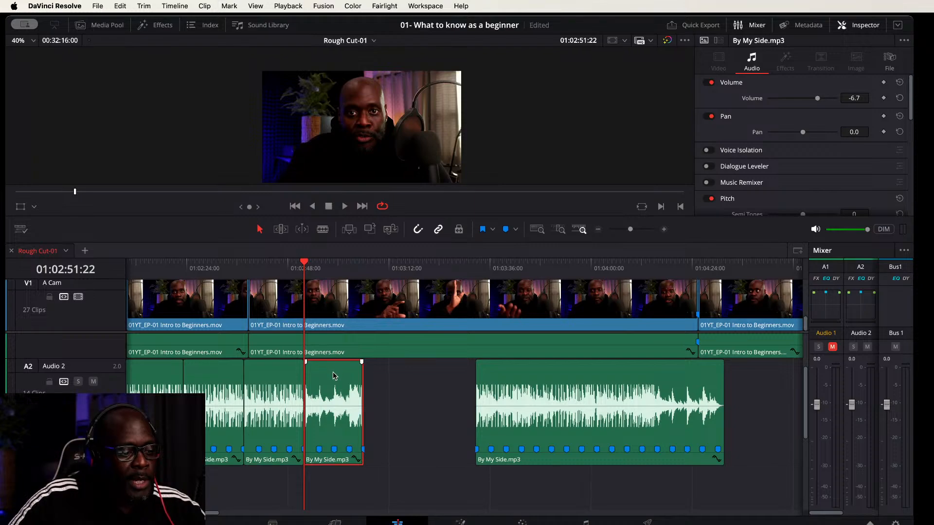
left_click_drag(333, 376, 398, 377)
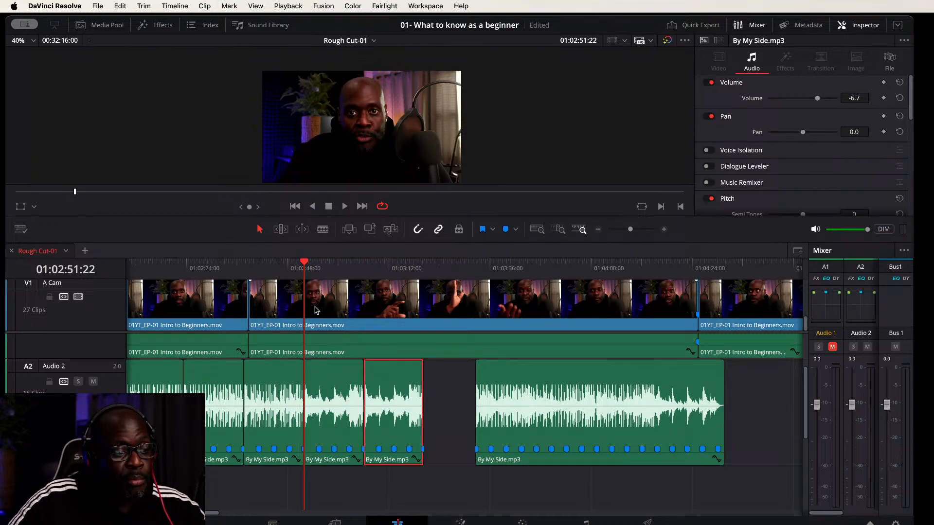
Step: Play from 01:02:48:08 across the duplicated section and ripple-delete the gap before the long By My Side.mp3 clip
left_click(289, 269)
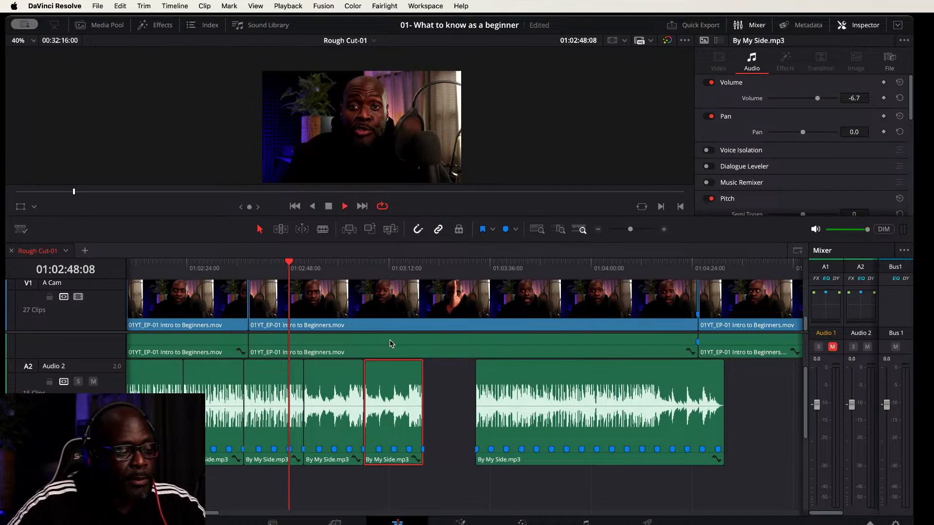
key("space")
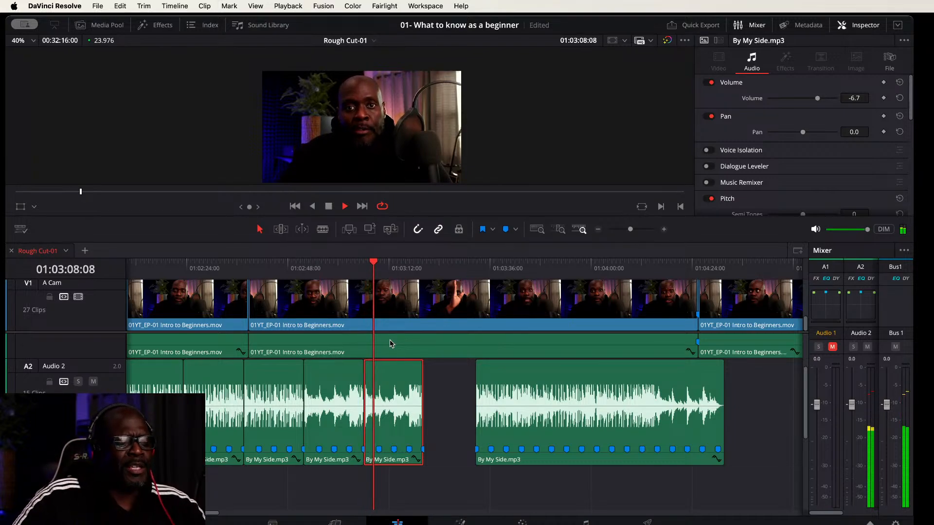
left_click(451, 397)
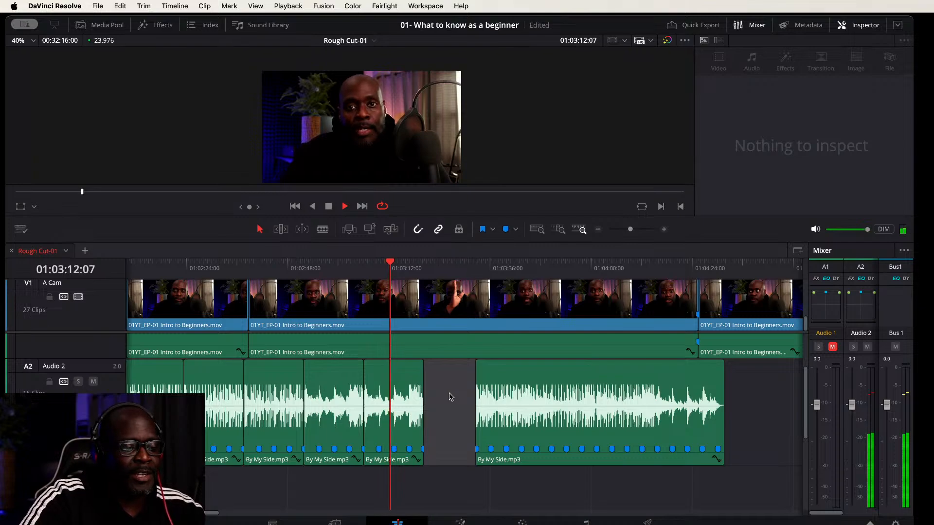
key("BackSpace")
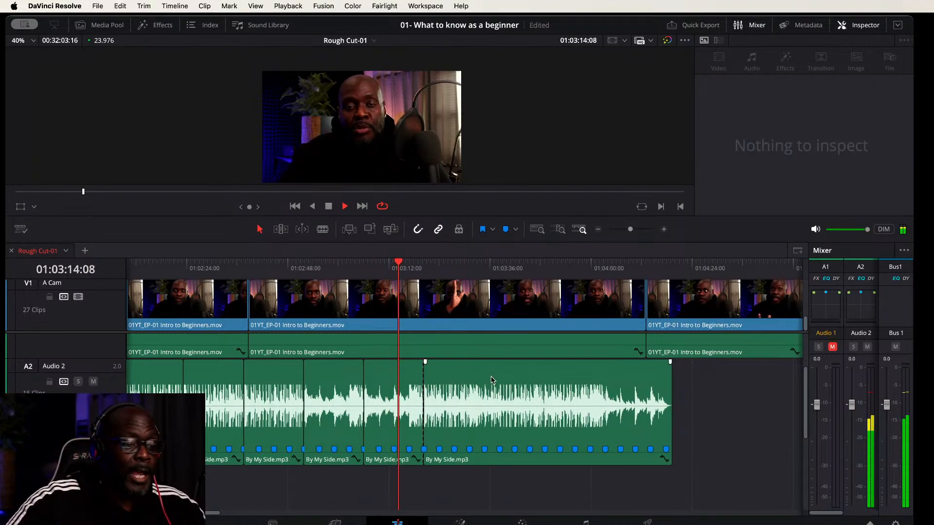
Step: Move the long ending By My Side.mp3 clip far along Audio 2 to about 01:13:55, well clear of the looped sections
left_click_drag(489, 377, 668, 379)
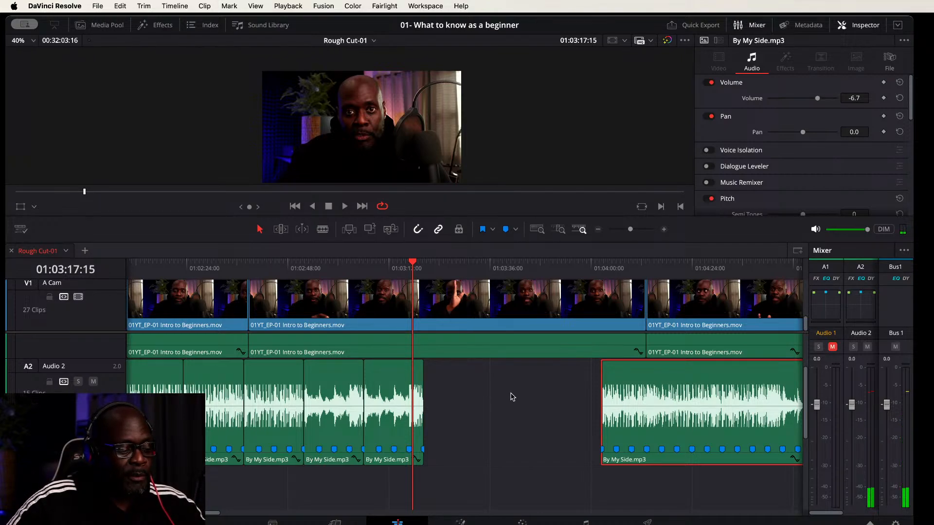
scroll(510, 404, "down", 3)
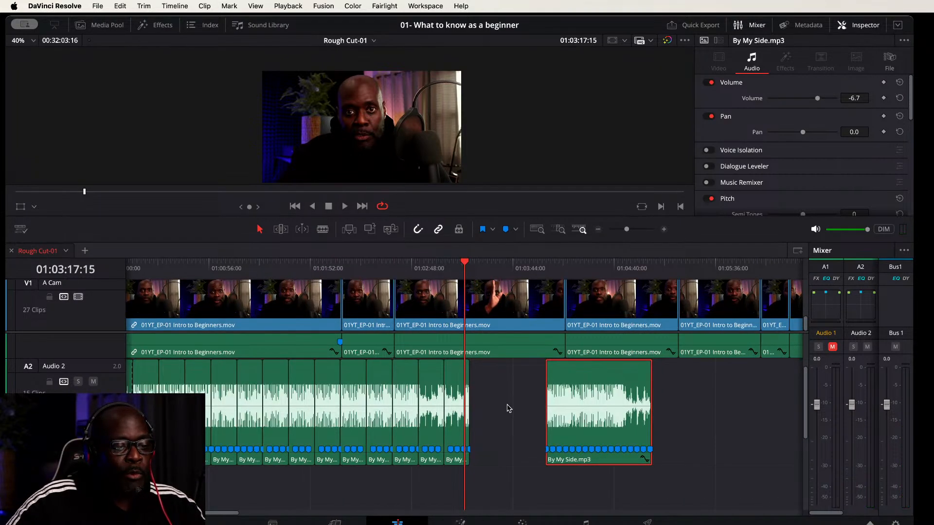
left_click_drag(592, 378, 738, 378)
left_click_drag(663, 389, 739, 381)
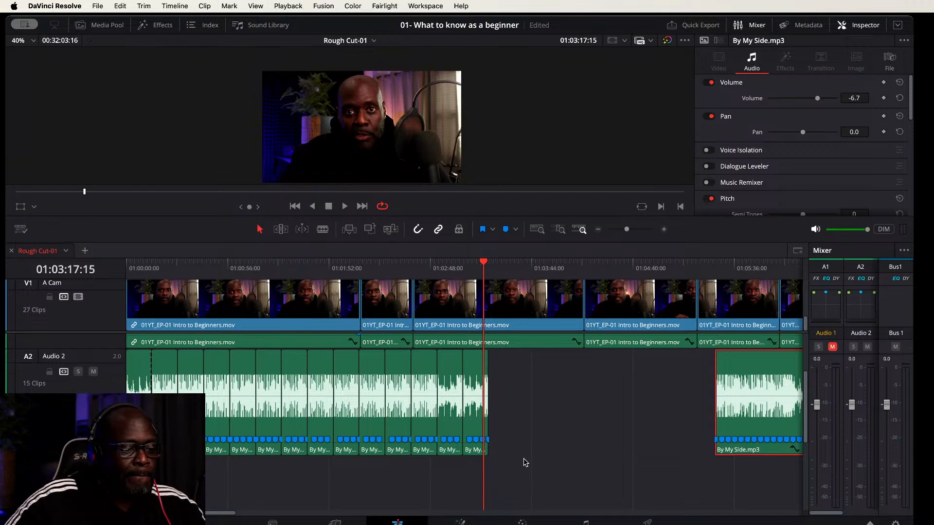
left_click_drag(741, 368, 757, 368)
key("super+minus")
key("super+minus")
key("super+minus")
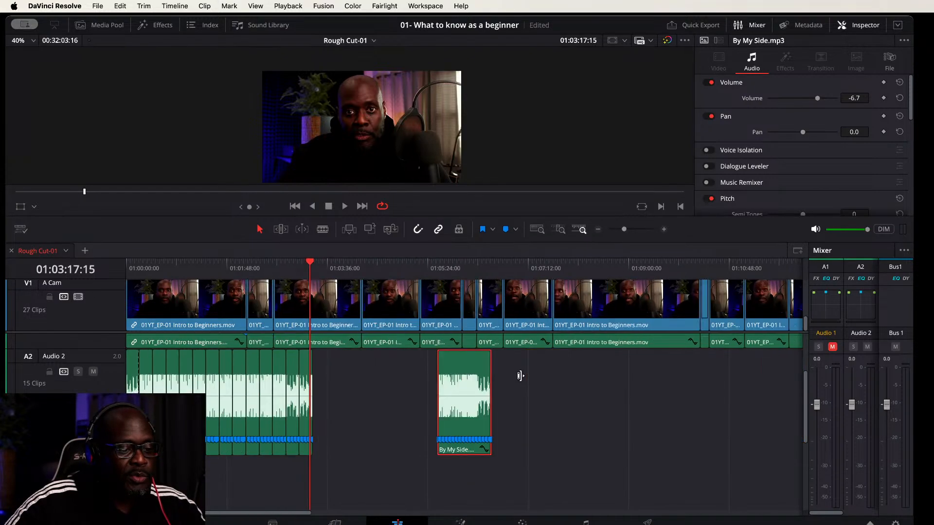
left_click_drag(374, 363, 716, 364)
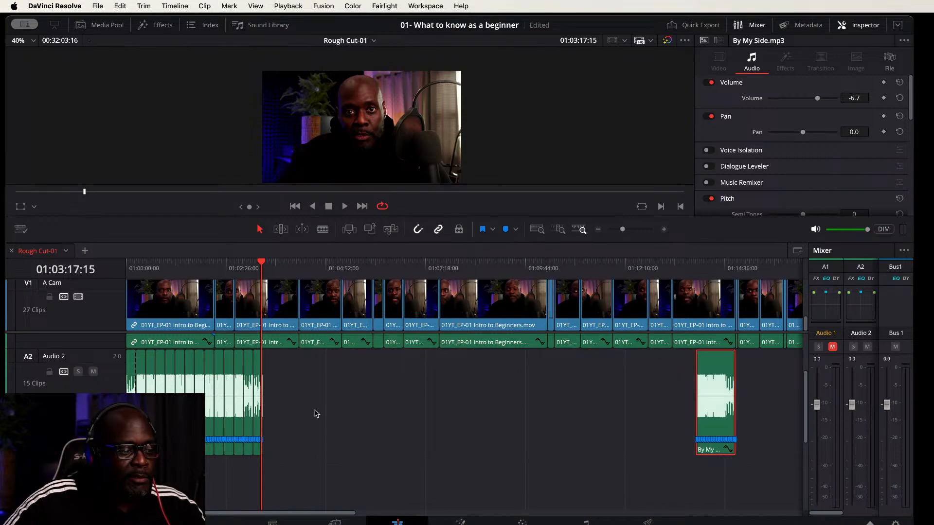
Step: Place the playhead at 01:00:14:06, on the first join between the looped music clips near the timeline's start
left_click(135, 265)
key("super+equal")
key("super+equal")
key("super+equal")
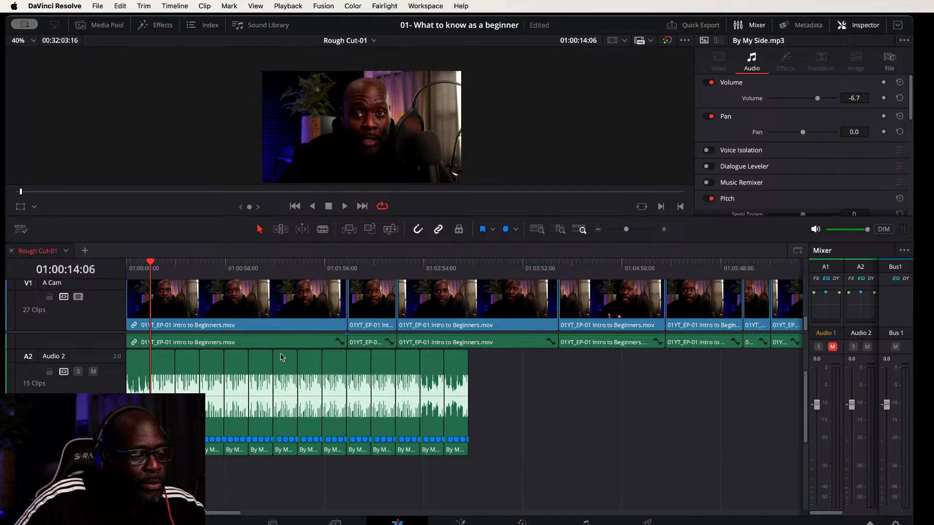
Step: Show the media pool with the By My Side music bin and reduce the audio track heights so empty tracks Audio 3 and Audio 4 fit
left_click(104, 26)
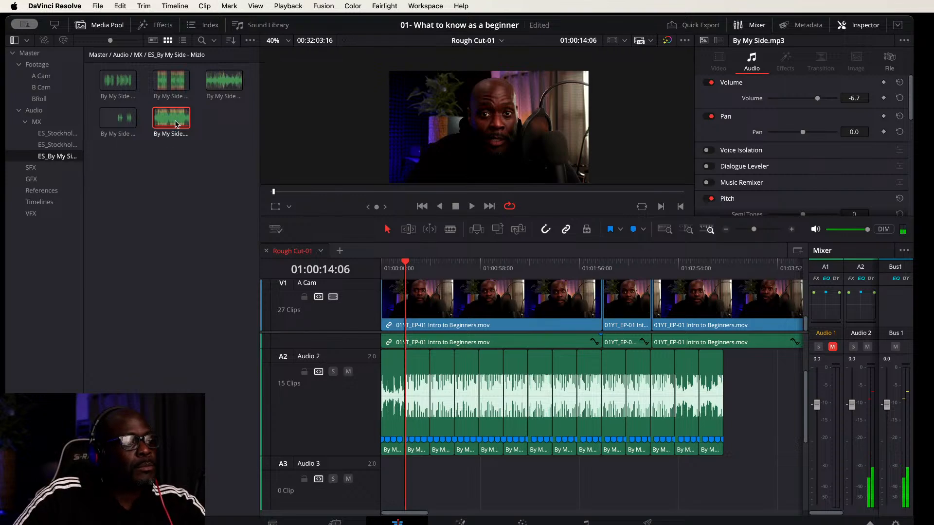
scroll(729, 403, "up", 3)
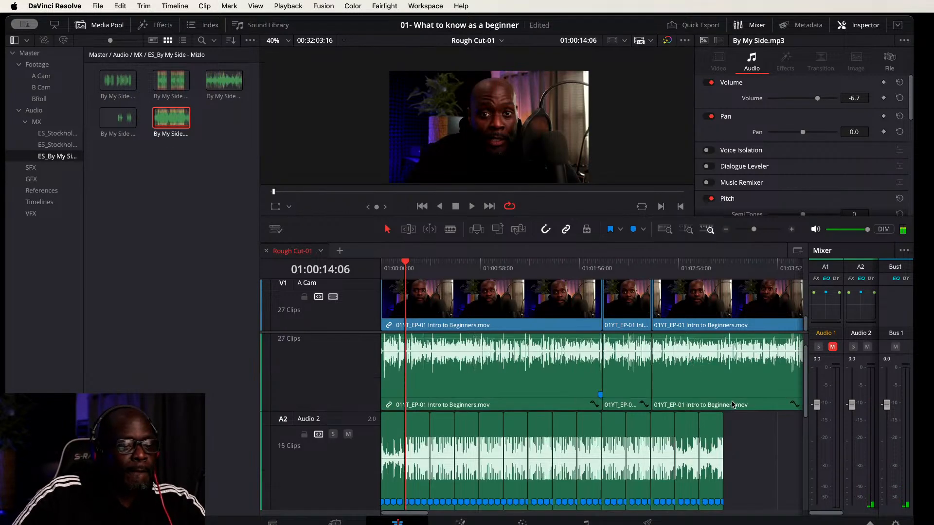
left_click(755, 458)
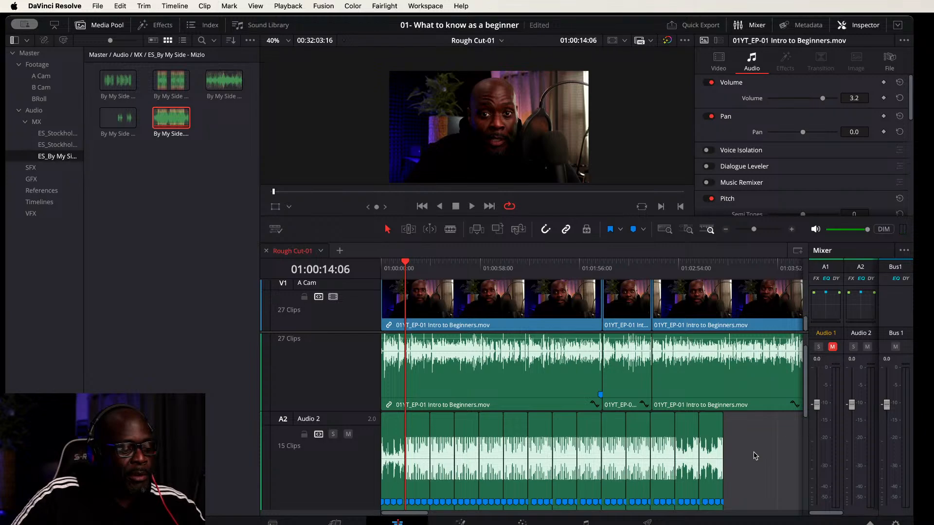
scroll(752, 453, "down", 5, "shift")
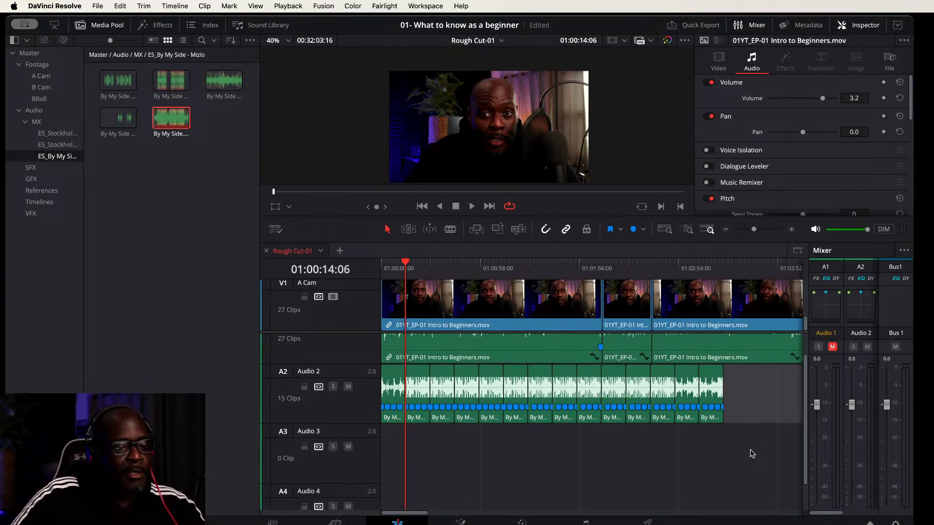
Step: Add By My Side STEMS BASS.mp3 to Audio 3, starting at about 01:02:49 beneath the end of the looped music
left_click(118, 80)
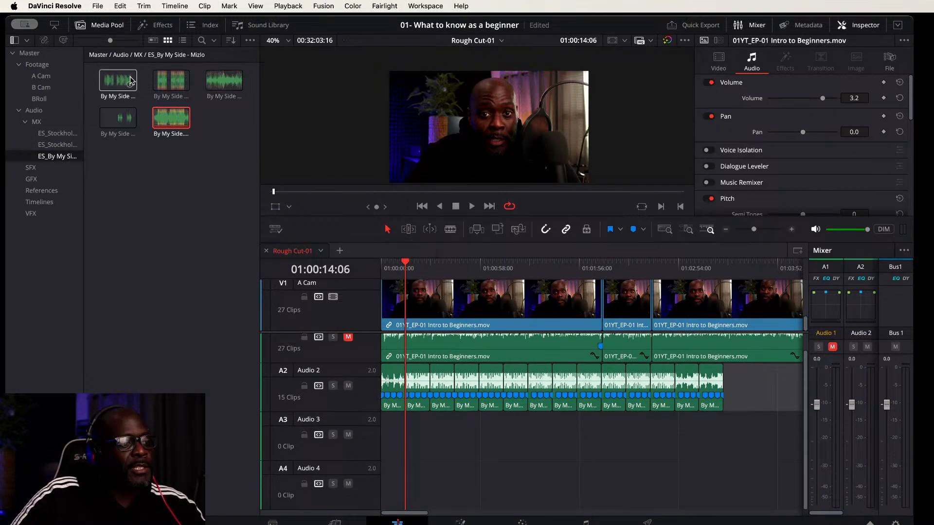
left_click_drag(118, 80, 489, 465)
left_click_drag(567, 469, 713, 449)
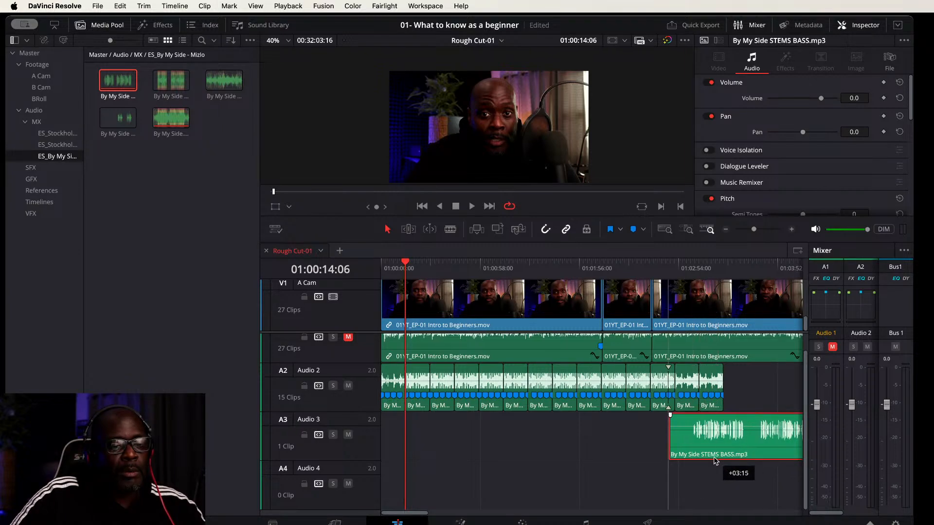
Step: Add the By My Side STEMS DRUMS, INSTRUMENTS and MELODY files to Audio 4, 5 and 6, aligned with the start of the bass stem
left_click_drag(170, 78, 666, 474)
left_click_drag(710, 448, 709, 448)
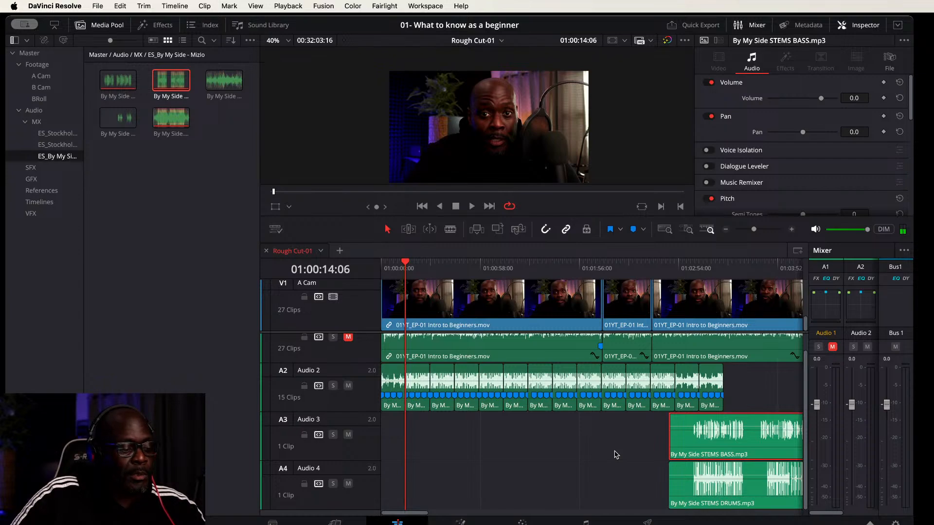
scroll(616, 454, "down", 5)
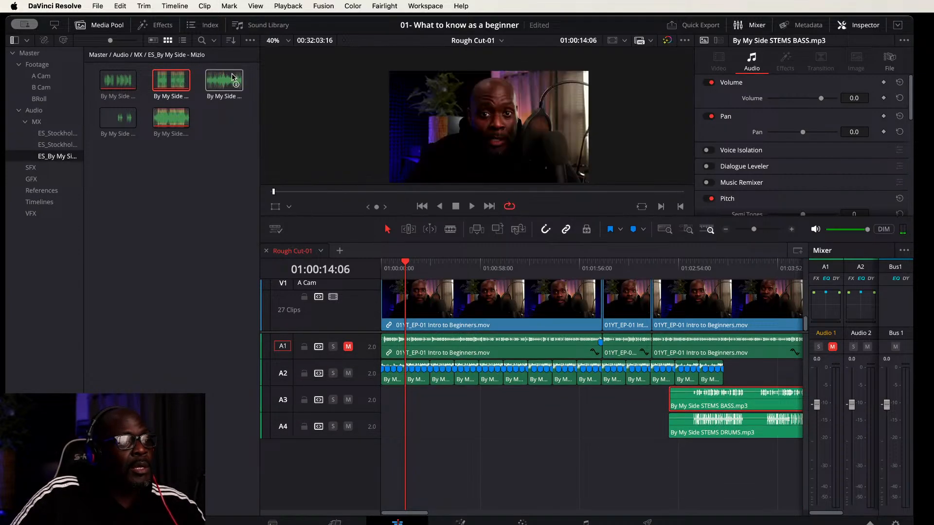
left_click_drag(232, 77, 667, 465)
left_click_drag(117, 122, 667, 488)
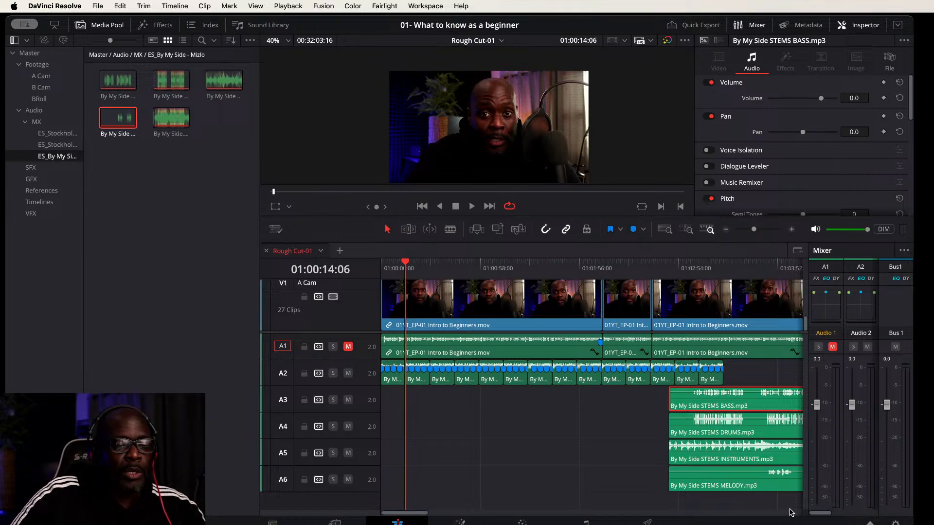
Step: Move the four selected stem clips together onto Audio 4 to 7, into empty timeline space well past the end of the video
left_click_drag(789, 500, 475, 409)
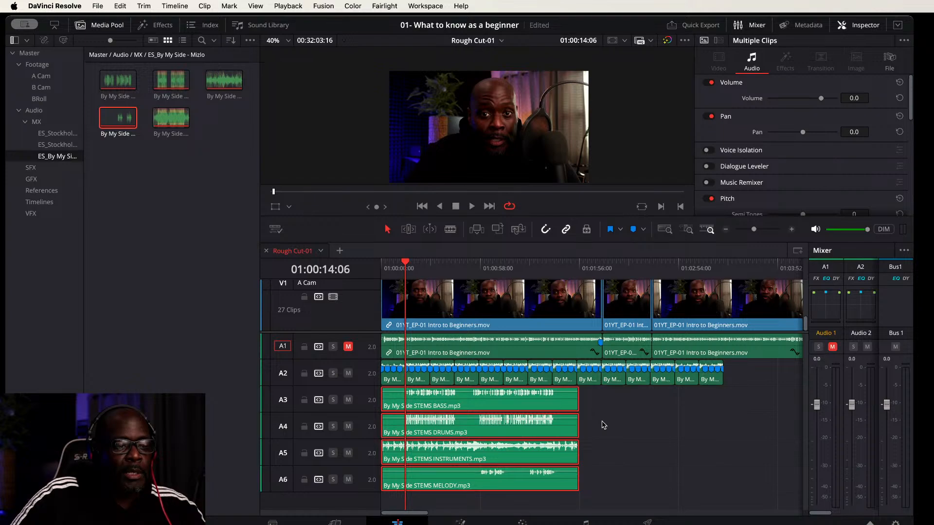
key("shift+z")
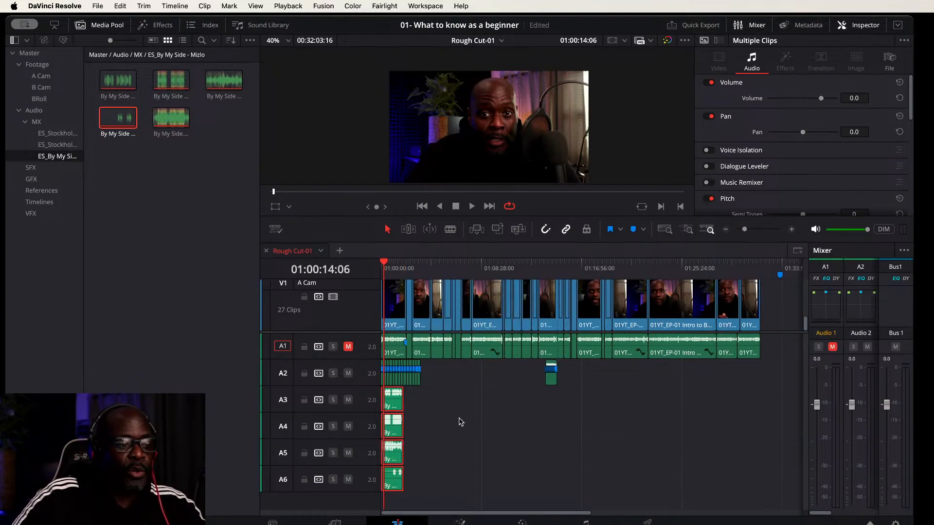
left_click_drag(398, 405, 778, 425)
scroll(615, 390, "right", 10)
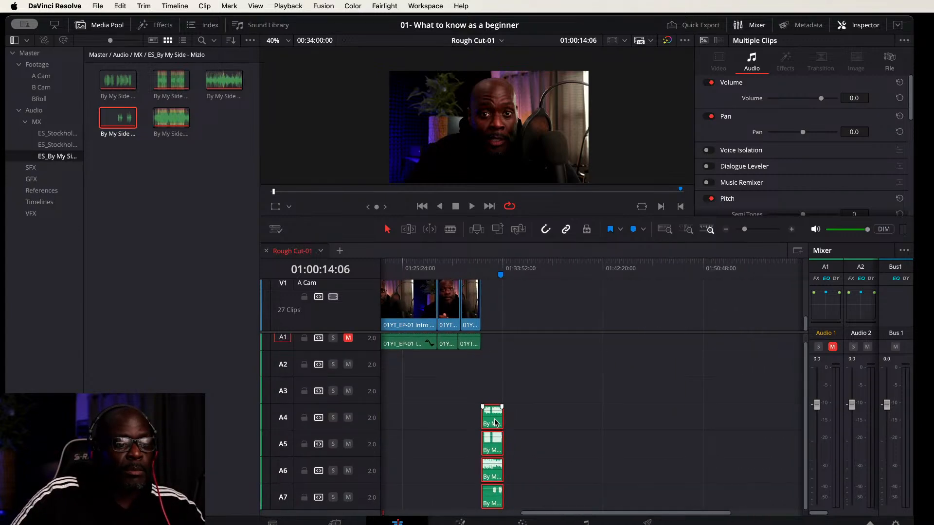
left_click_drag(495, 423, 586, 423)
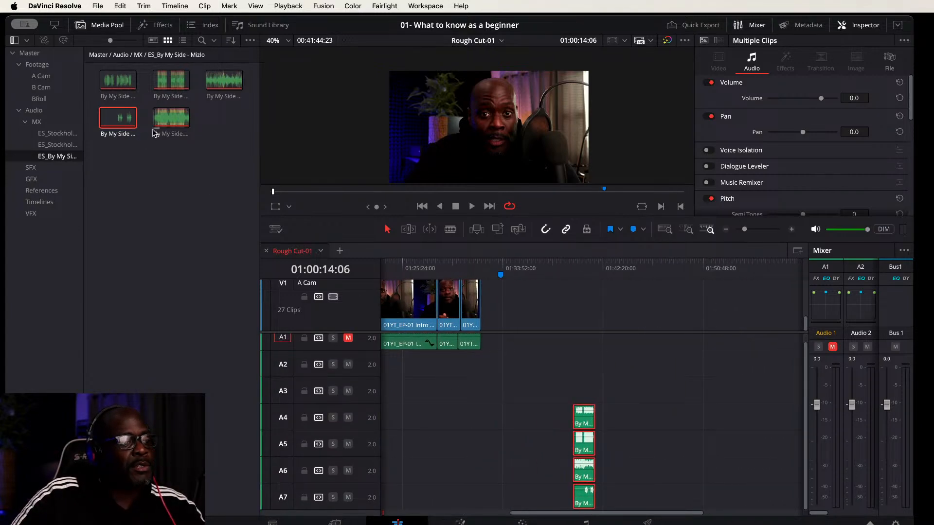
Step: Add By My Side.mp3 to Audio 3 above the stems, aligned with their start, and place the playhead there at 01:39:48:15
left_click_drag(155, 129, 575, 394)
left_click(573, 269)
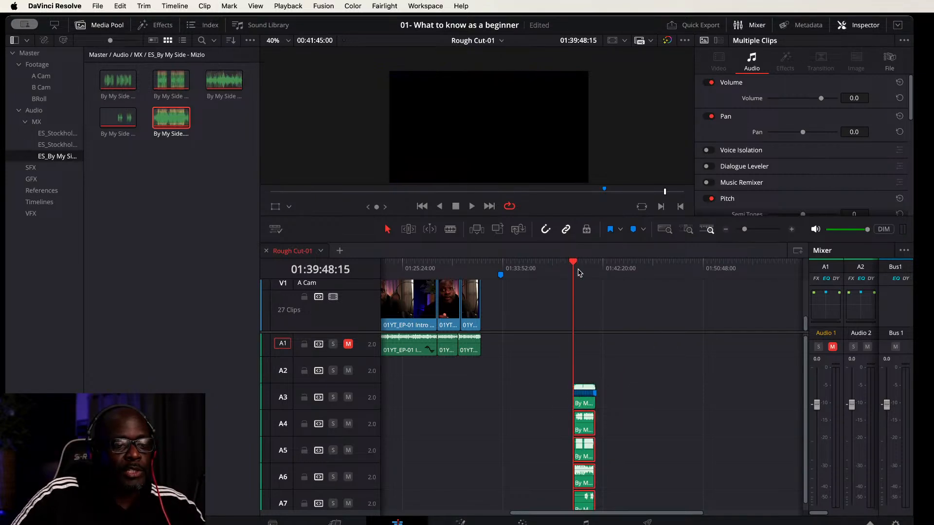
scroll(629, 382, "up", 8)
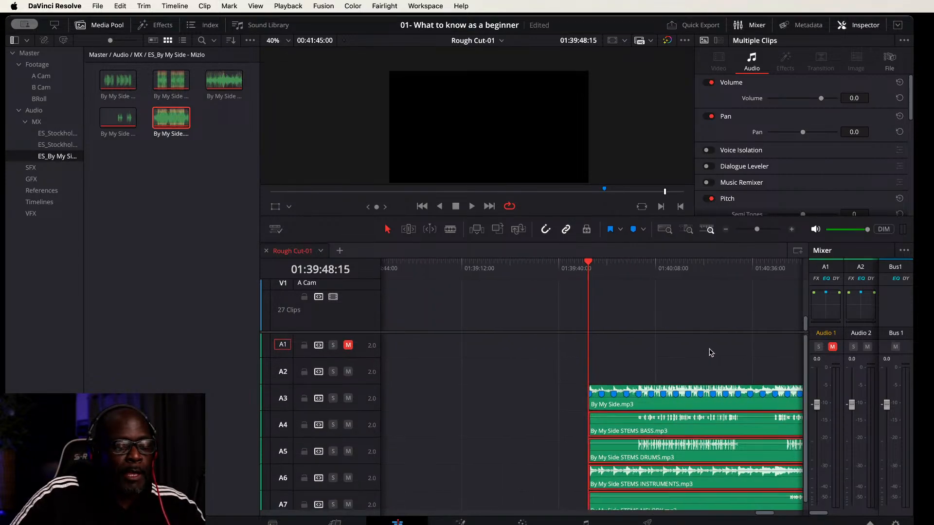
scroll(709, 350, "right", 5)
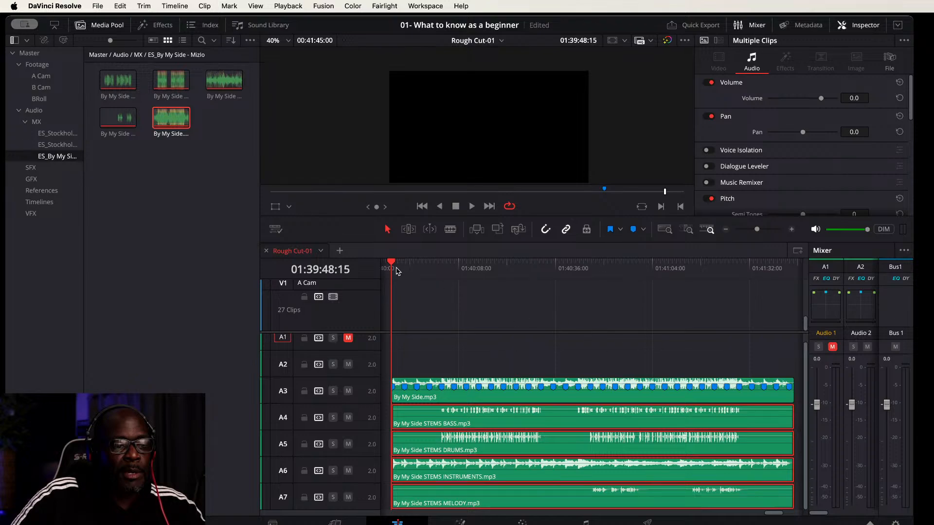
Step: Mark the four selected stems at 01:39:52:09, on the second beat marker of By My Side.mp3
left_click_drag(392, 264, 728, 293)
scroll(699, 296, "right", 3)
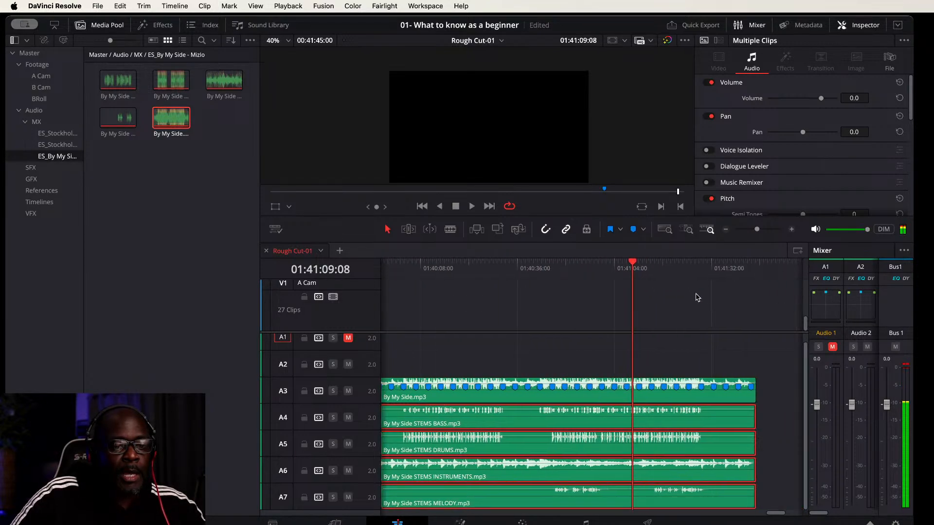
scroll(720, 292, "left", 3)
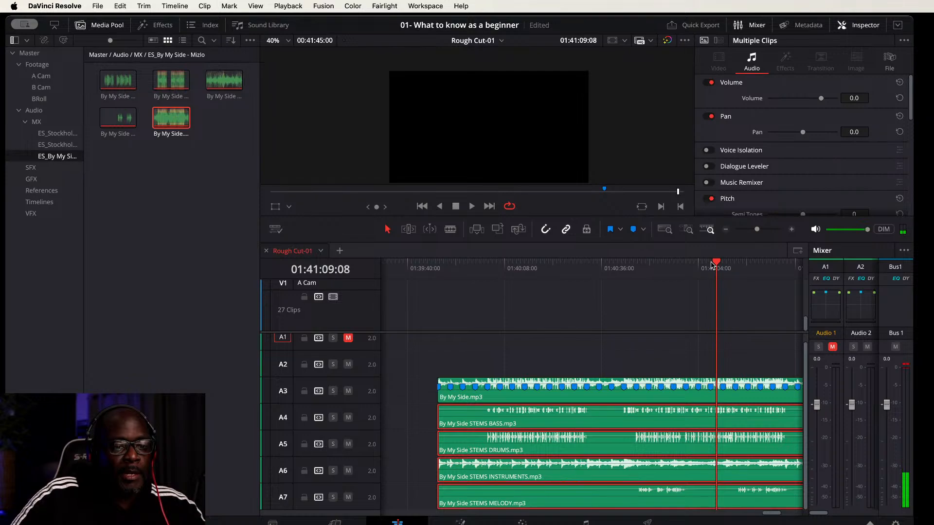
left_click_drag(716, 264, 450, 264)
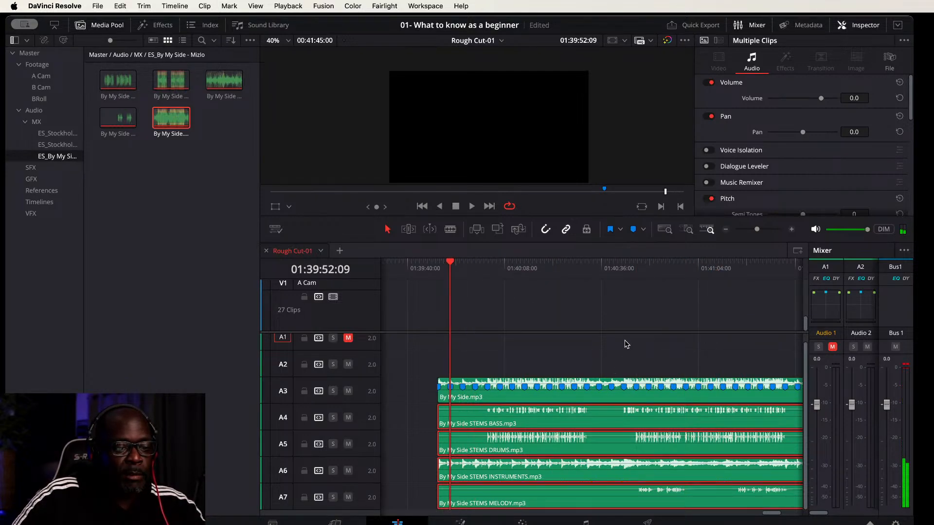
left_click_drag(627, 333, 632, 284)
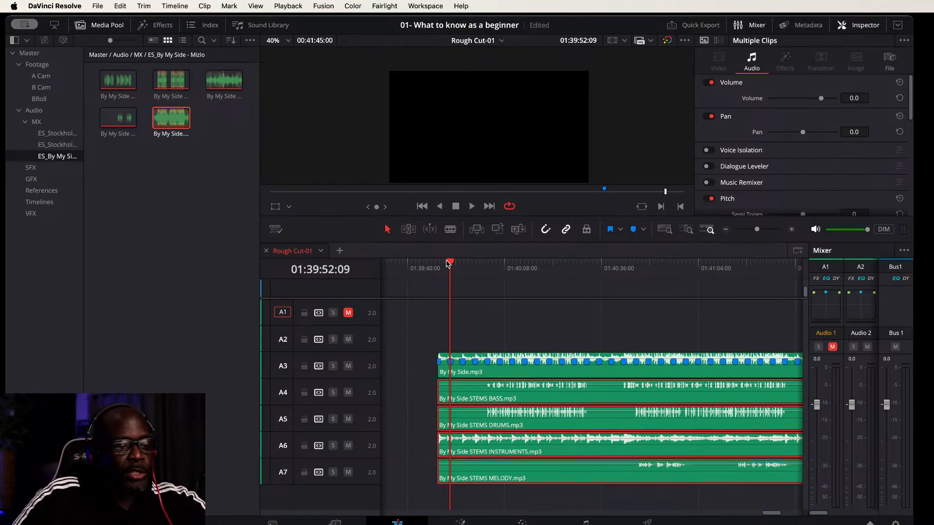
key("m")
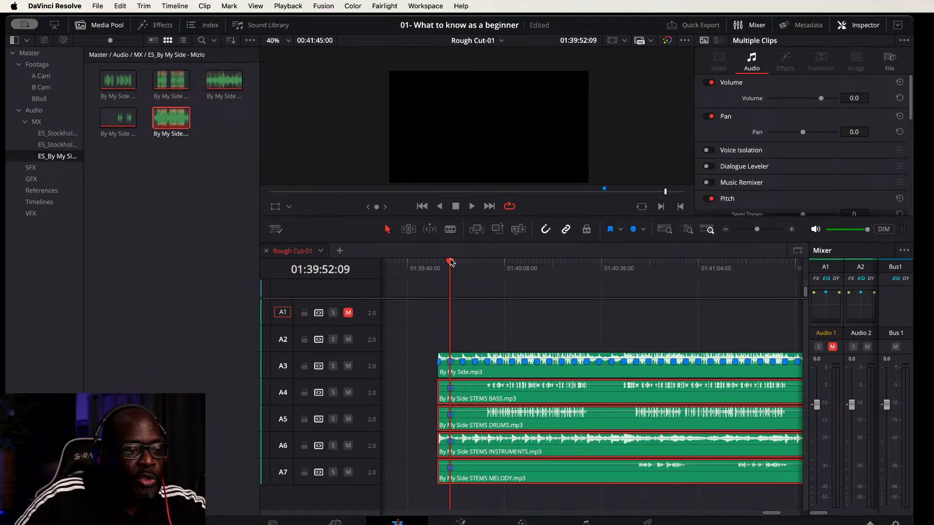
Step: Add markers to all four stems at each remaining beat marker of By My Side.mp3, through 01:41:43:10
left_click_drag(451, 260, 737, 263)
key("m")
key("m")
key("m")
key("m")
key("m")
key("m")
key("m")
key("m")
key("m")
key("m")
key("m")
key("m")
key("m")
key("m")
key("m")
key("m")
key("m")
key("m")
key("m")
key("m")
key("m")
scroll(770, 317, "right", 5)
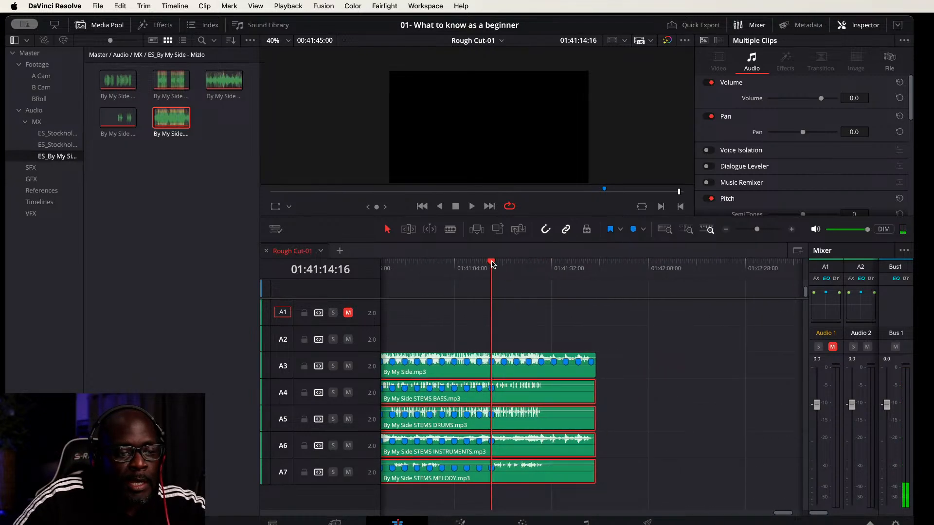
left_click_drag(489, 263, 517, 264)
key("m")
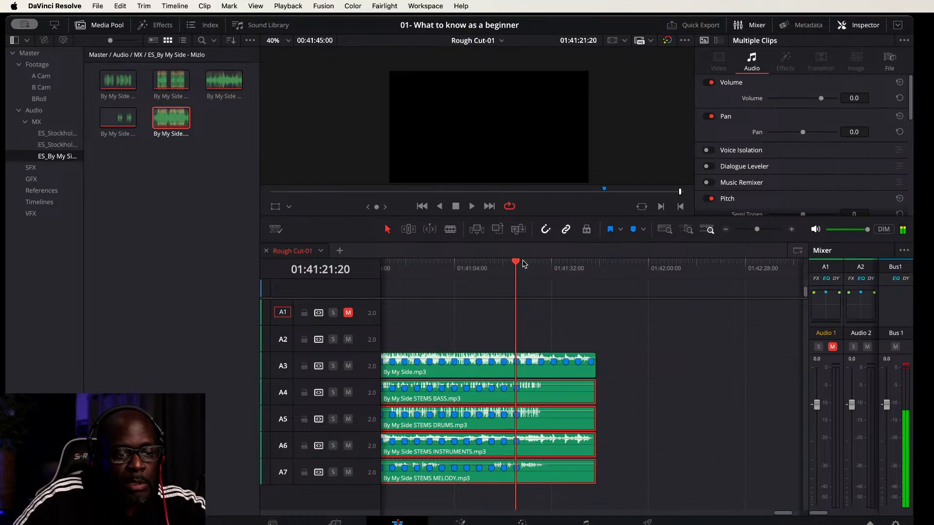
left_click_drag(515, 264, 578, 264)
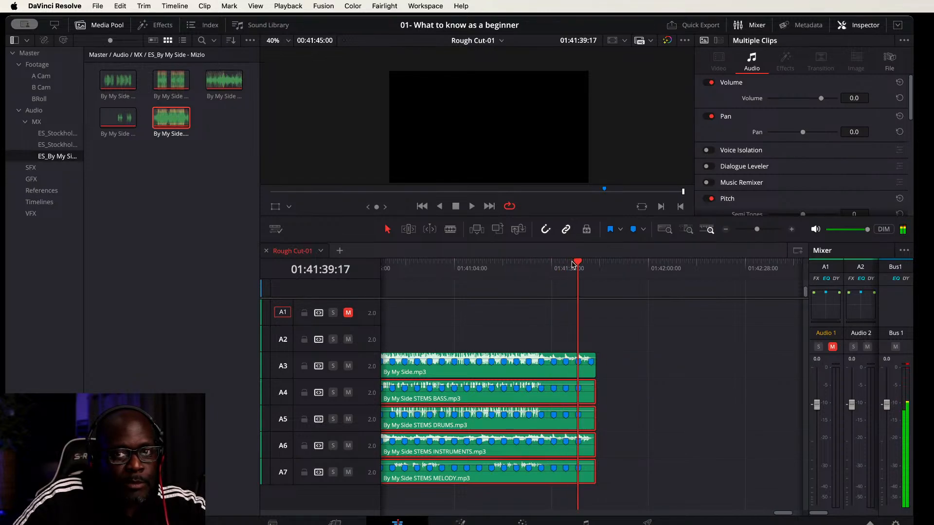
left_click_drag(580, 265, 591, 264)
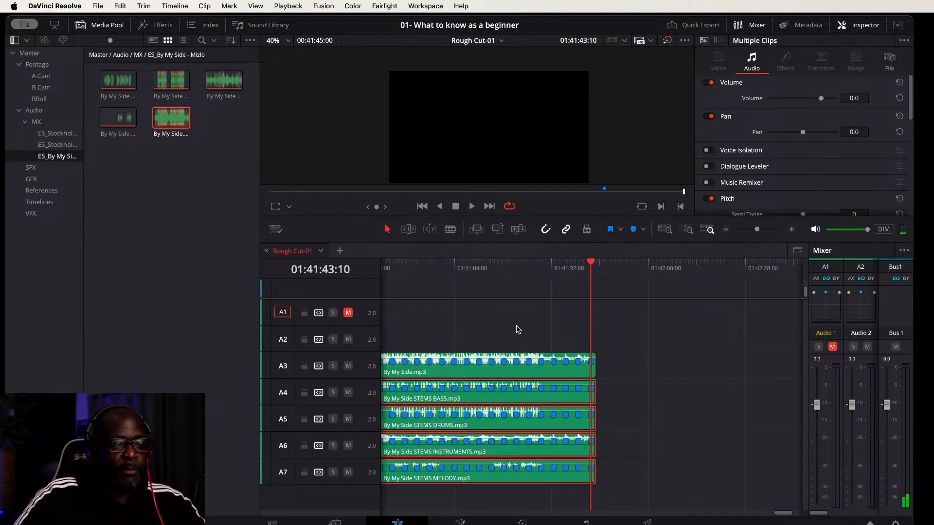
Step: Move By My Side.mp3 and its four stems together onto Audio 3 to 7, starting just after the looped music's end on Audio 2
key("super+minus")
scroll(518, 330, "down", 3)
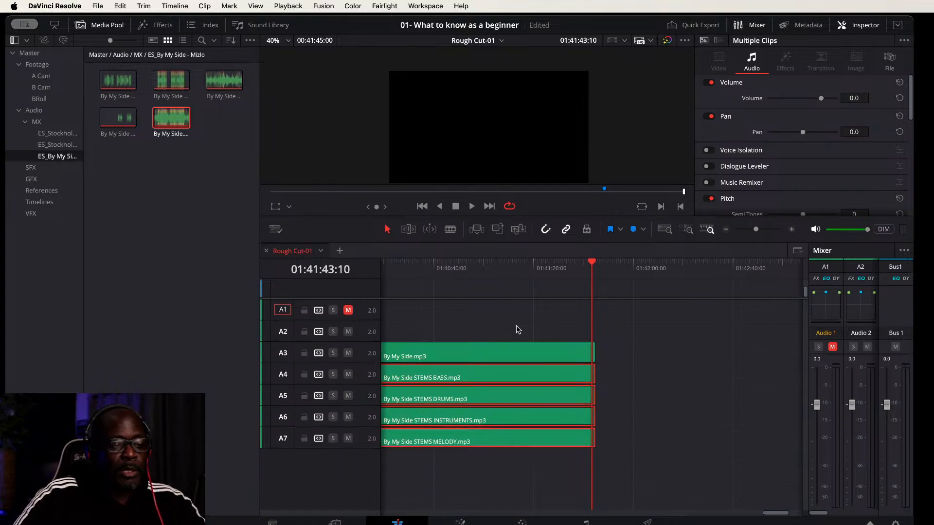
scroll(666, 475, "left", 5)
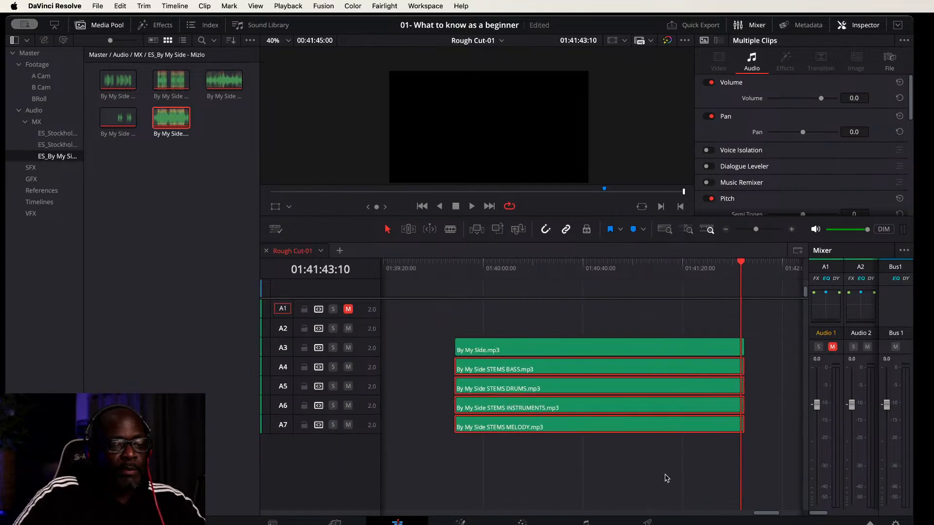
left_click_drag(750, 330, 643, 470)
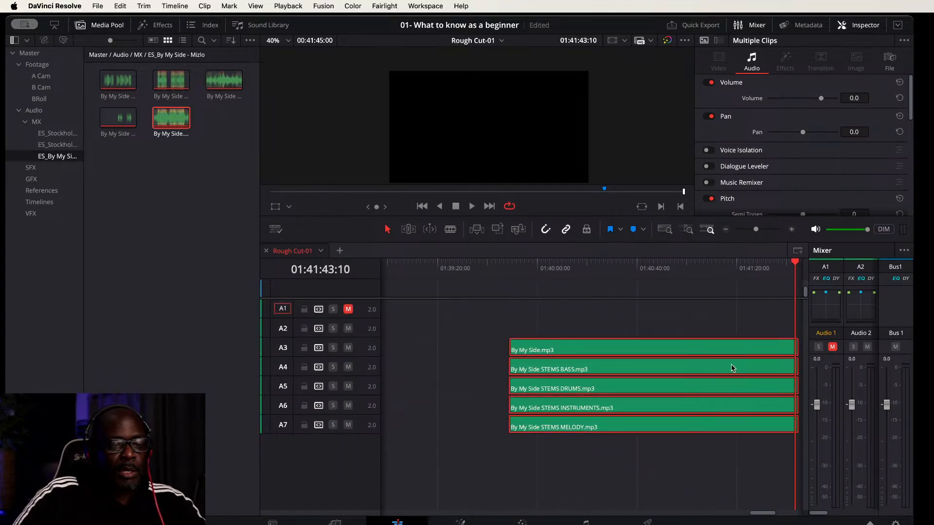
left_click_drag(744, 348, 527, 366)
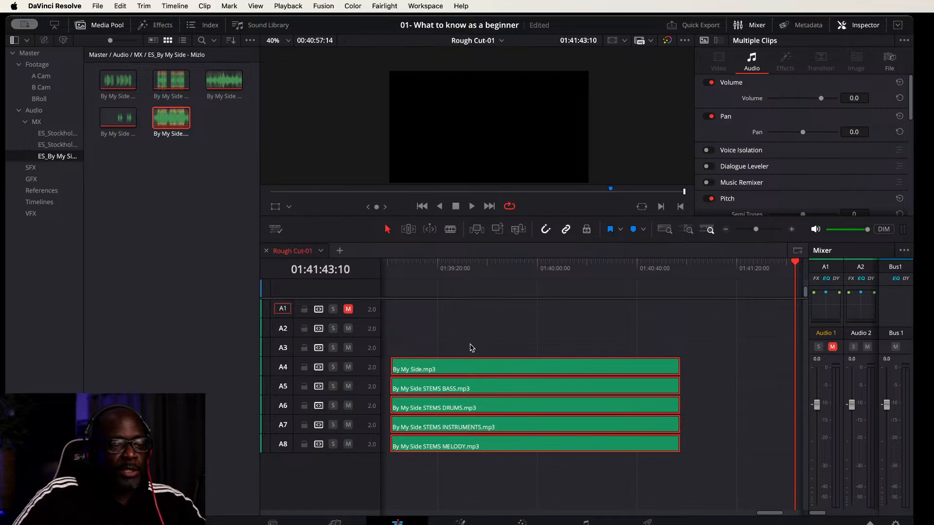
key("shift+z")
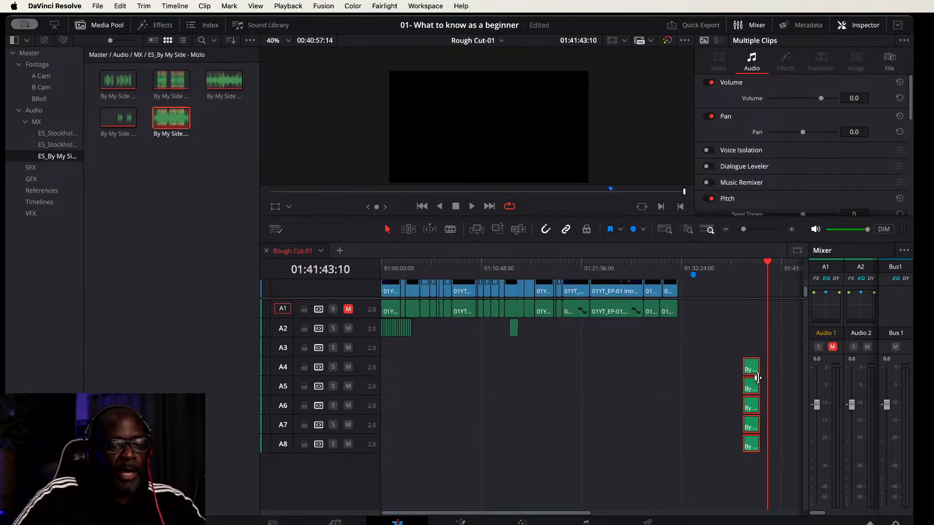
mouse_move(748, 366)
left_mouse_down()
mouse_move(438, 367)
mouse_move(424, 350)
left_mouse_up()
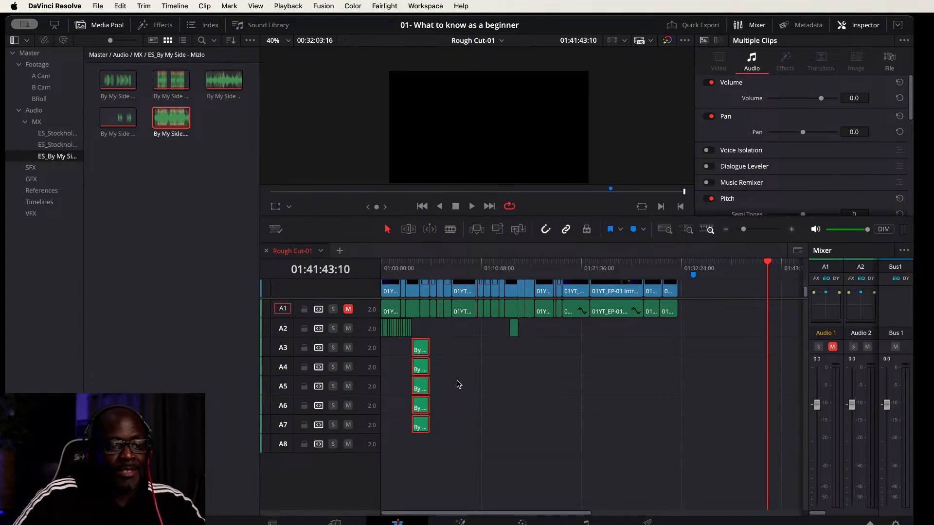
Step: Move the separate By My Side.mp3 ending clip on Audio 2 to finish with the last video clip, and place the playhead at its start
left_click(515, 329)
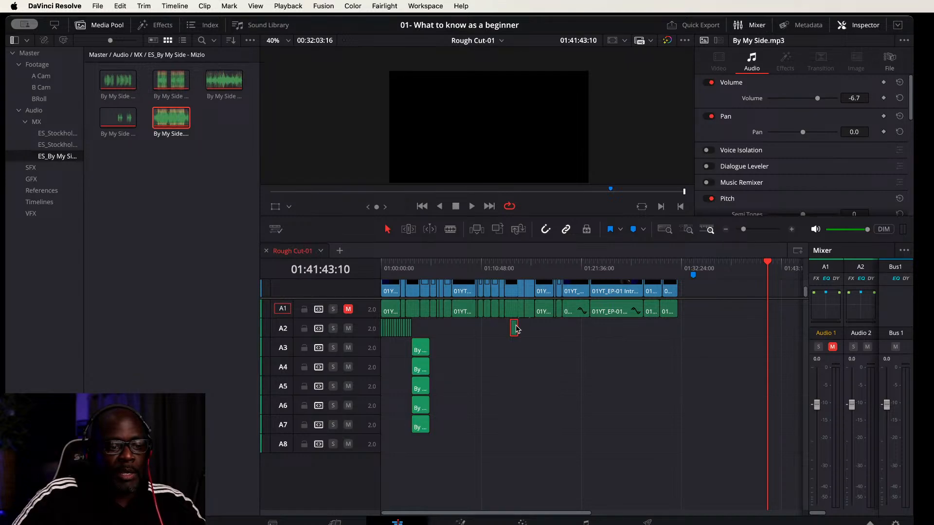
left_click_drag(515, 328, 673, 329)
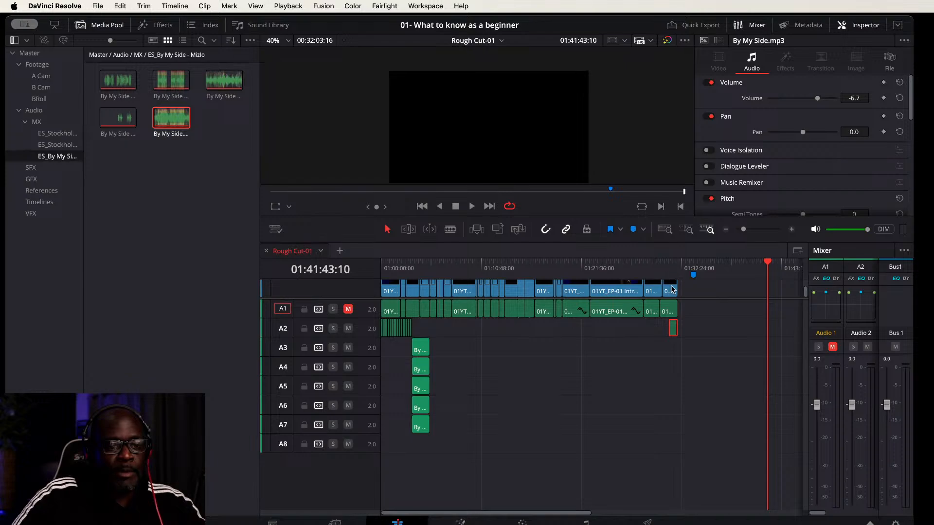
left_click(670, 262)
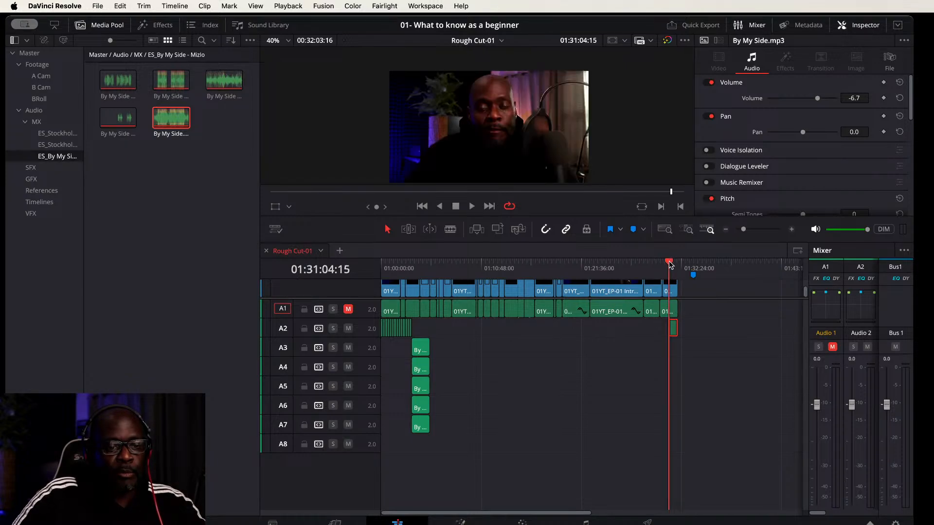
key("super+equal")
key("super+equal")
key("super+equal")
key("super+equal")
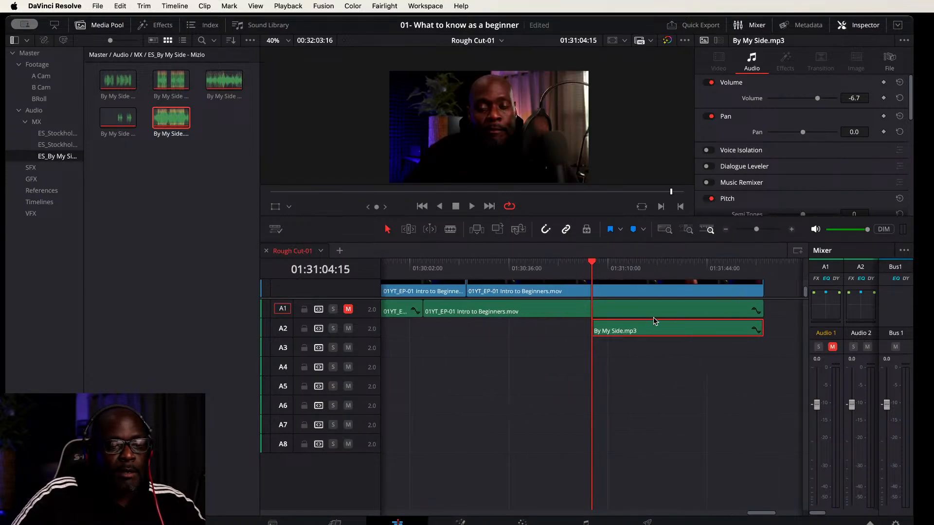
Step: Play the video's closing section from about 01:31:44 to 01:31:48:13 to check the music's ending
scroll(657, 351, "up", 5)
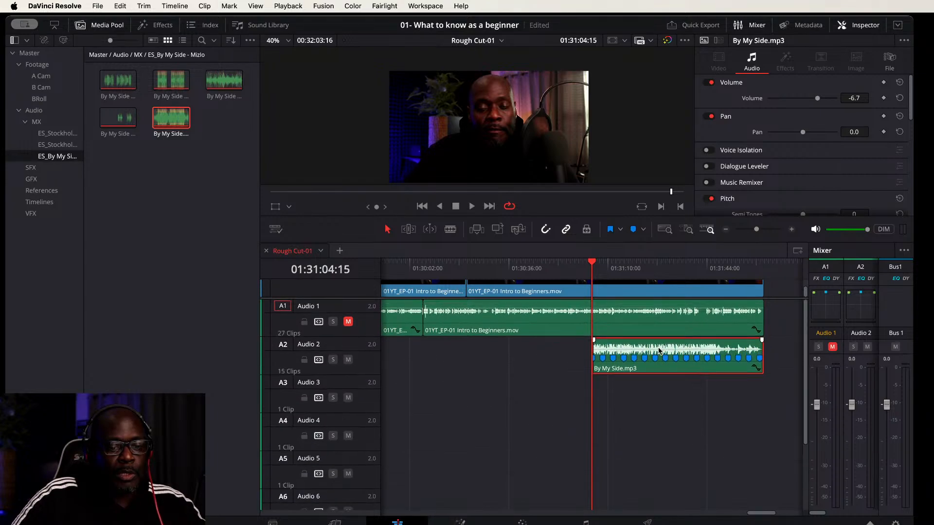
left_click(709, 266)
key("space")
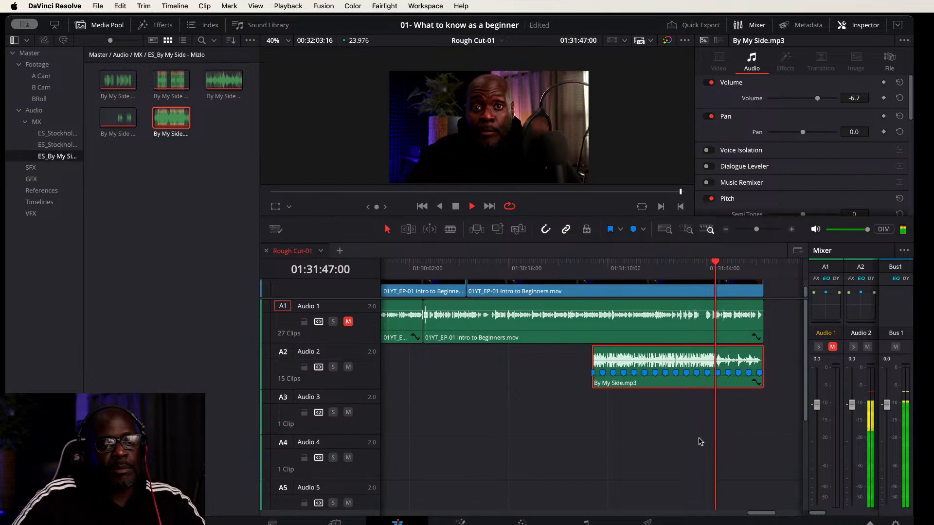
key("space")
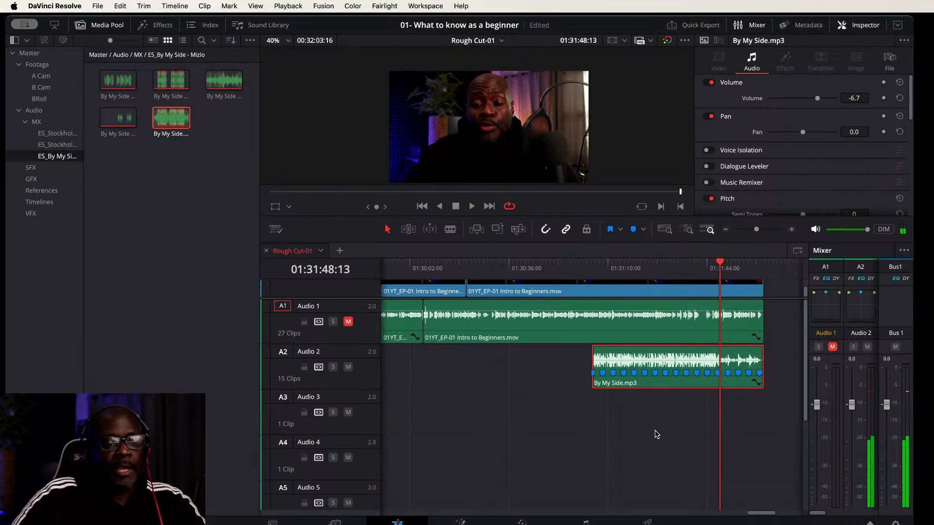
Step: Add a basic Text title to Video 1 directly after the last video clip
scroll(553, 438, "right", 5)
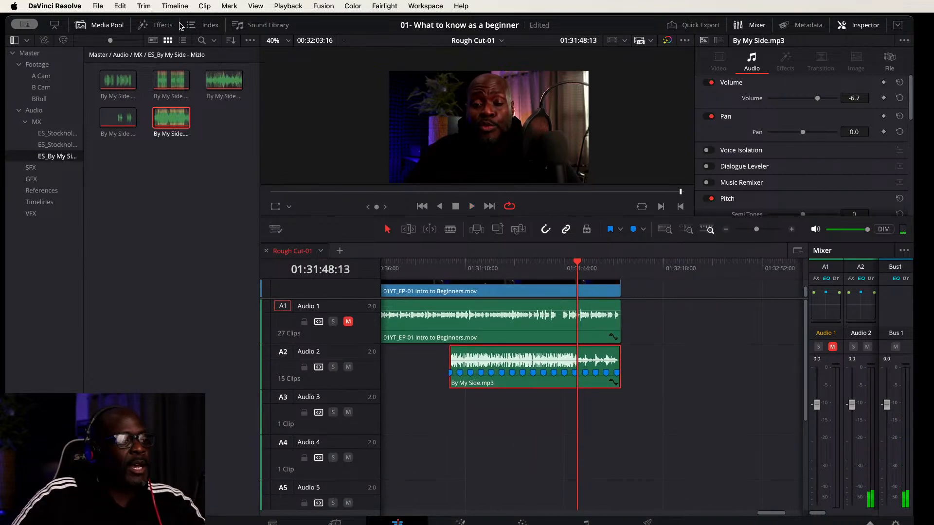
left_click(161, 25)
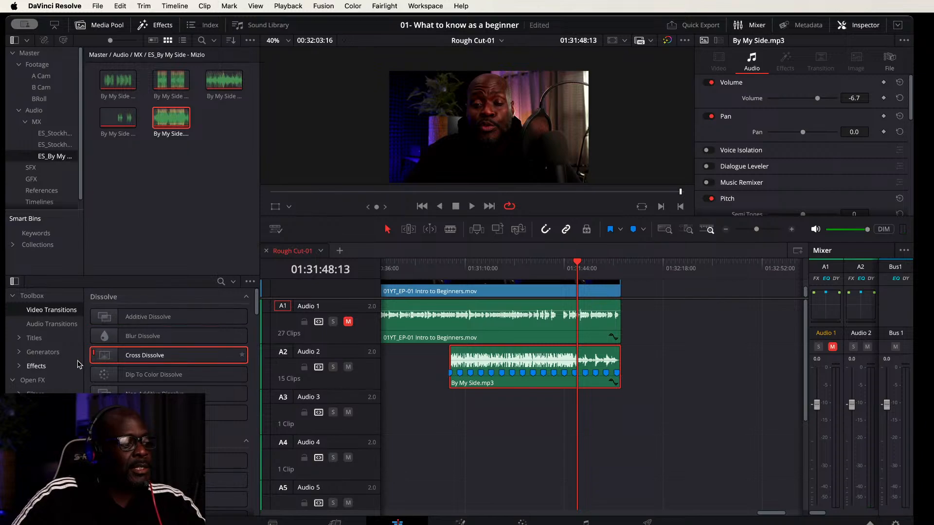
left_click(35, 338)
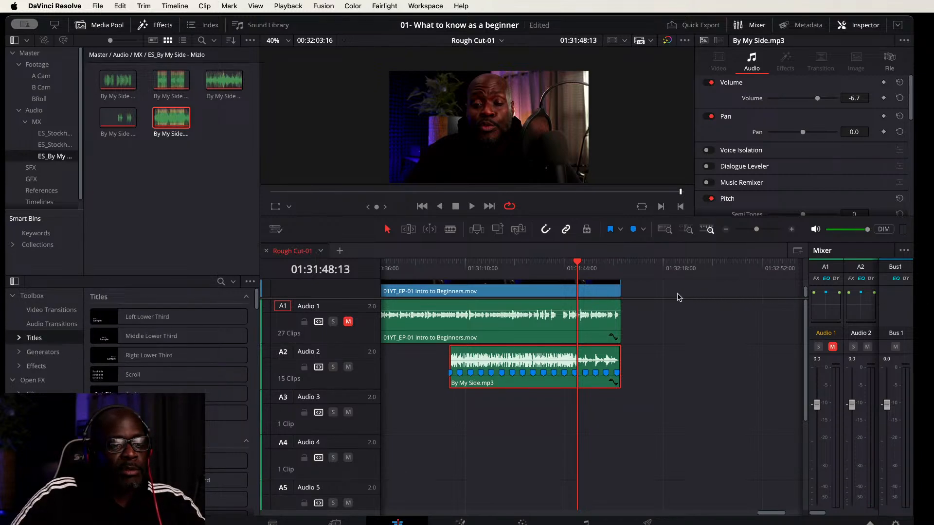
mouse_move(224, 393)
left_mouse_down()
mouse_move(632, 312)
mouse_move(652, 287)
mouse_move(656, 294)
mouse_move(627, 291)
left_mouse_up()
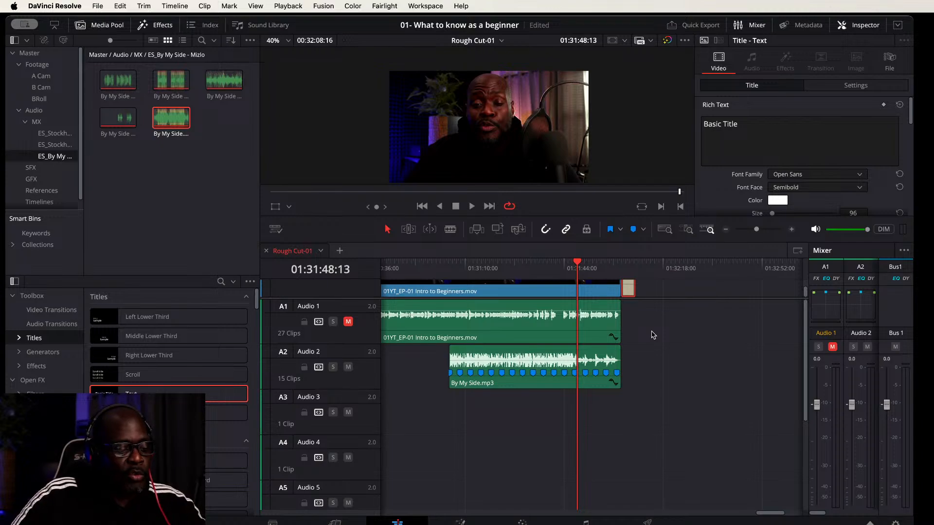
scroll(652, 335, "up", 3)
scroll(652, 335, "up", 2)
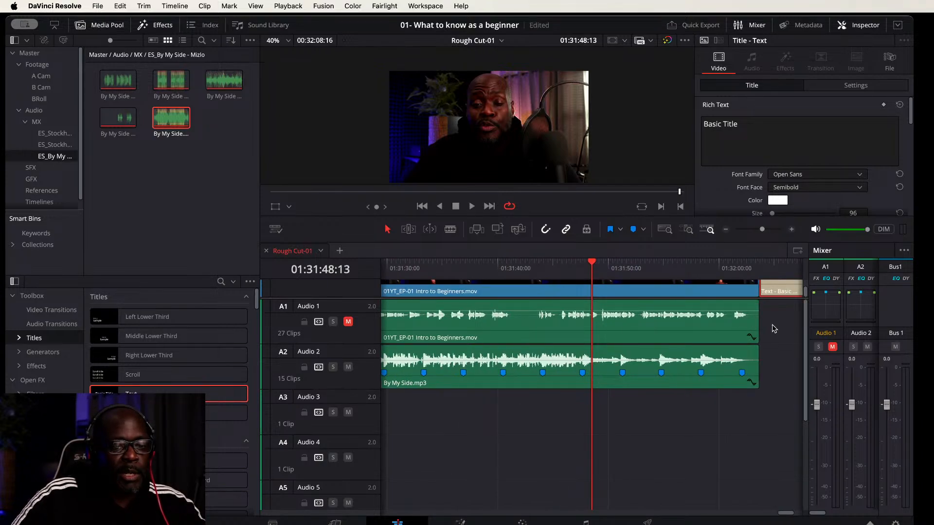
scroll(756, 329, "right", 5)
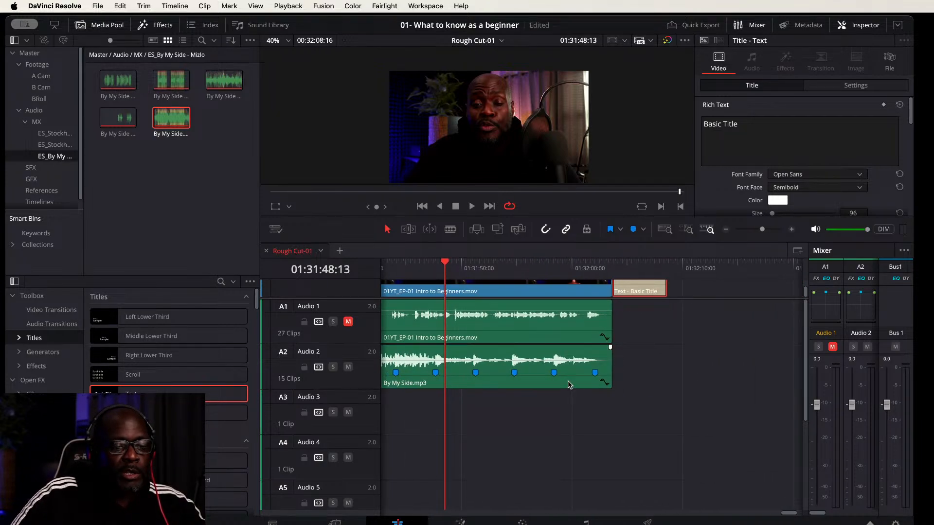
Step: Move the By My Side.mp3 ending clip on Audio 2 to finish with the title, and play the ending from 01:32:01:08
mouse_move(569, 385)
left_mouse_down()
mouse_move(655, 382)
mouse_move(624, 383)
left_mouse_up()
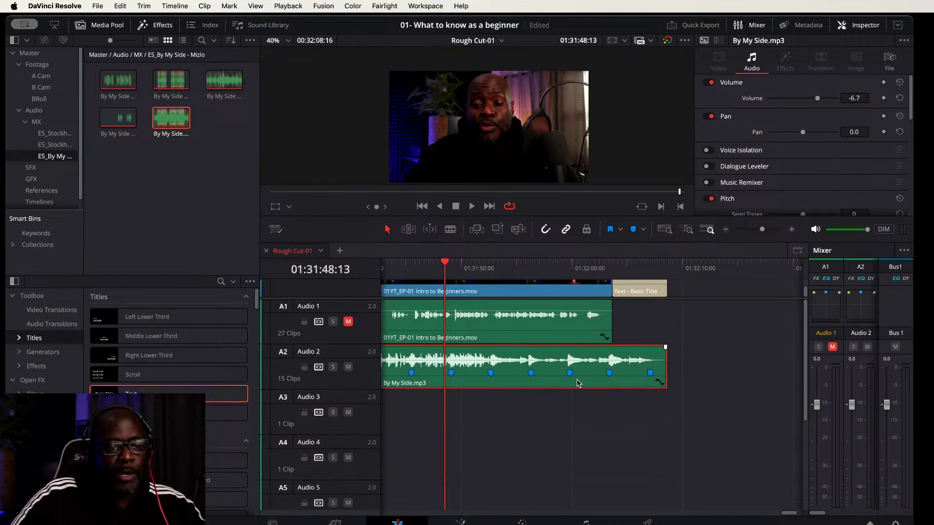
left_click_drag(731, 303, 734, 388)
left_click(587, 267)
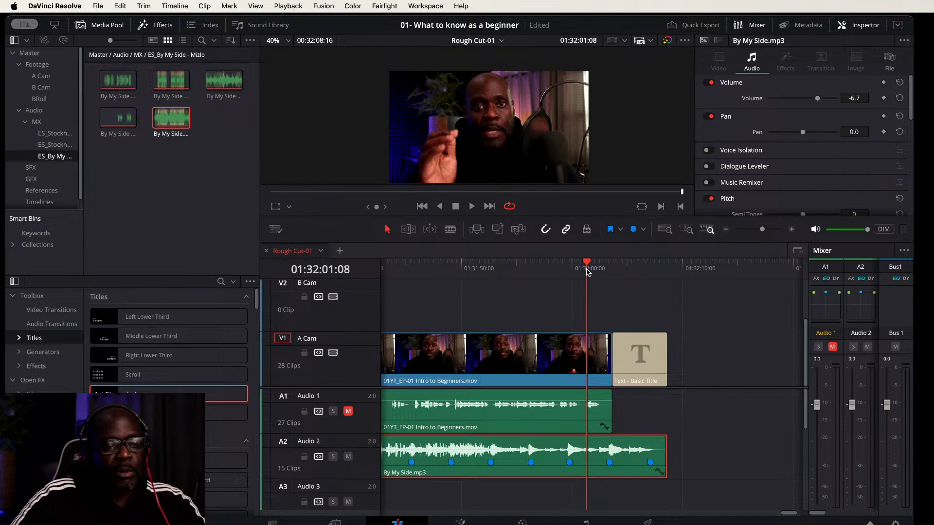
key("space")
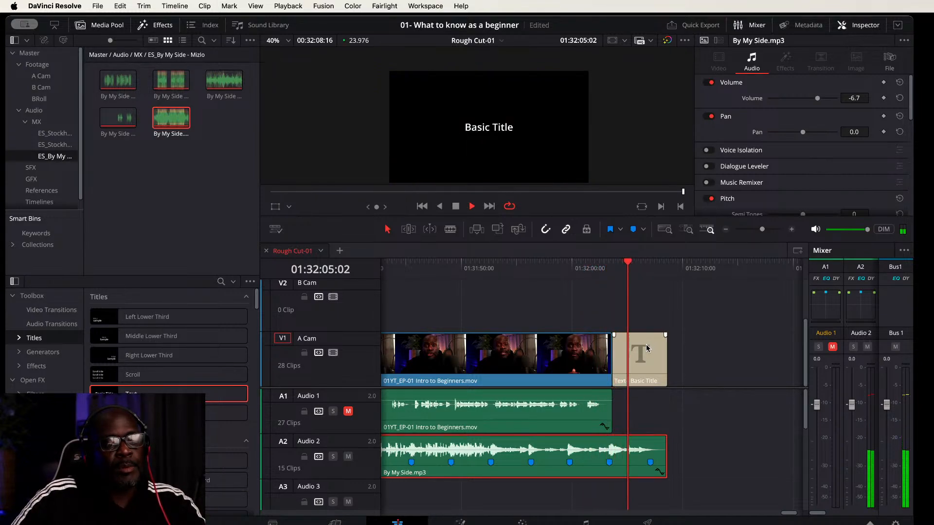
key("space")
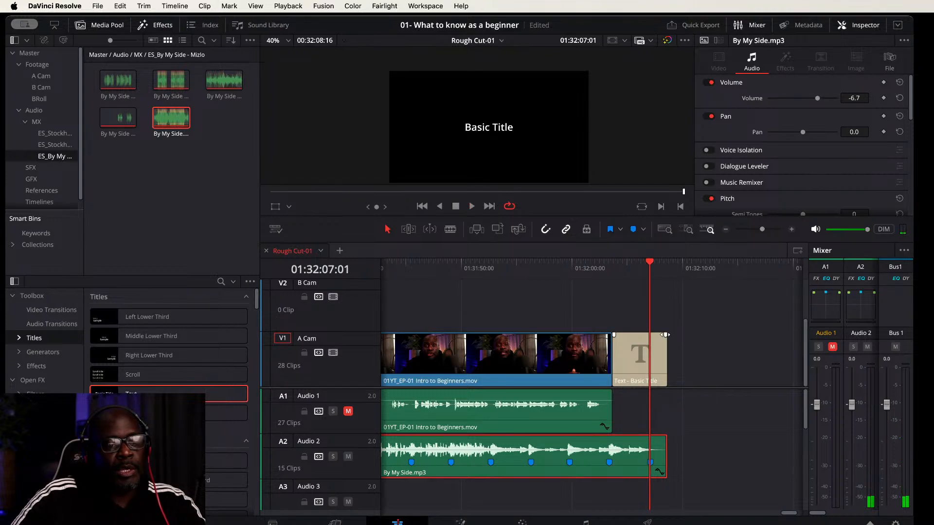
Step: Add a short fade-out to the end of the title clip and replace its text with the channel's social media handle
left_click(665, 335)
left_click_drag(665, 334, 645, 339)
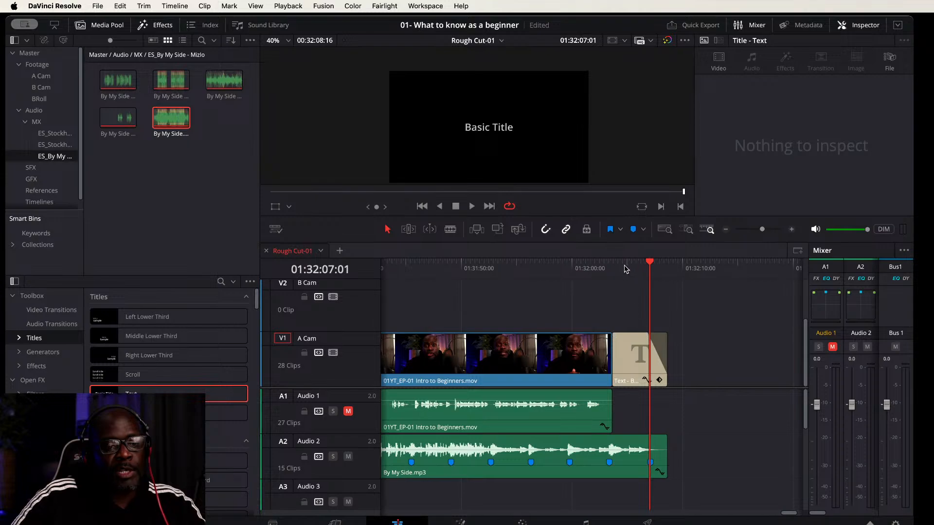
left_click(638, 357)
left_click(752, 123)
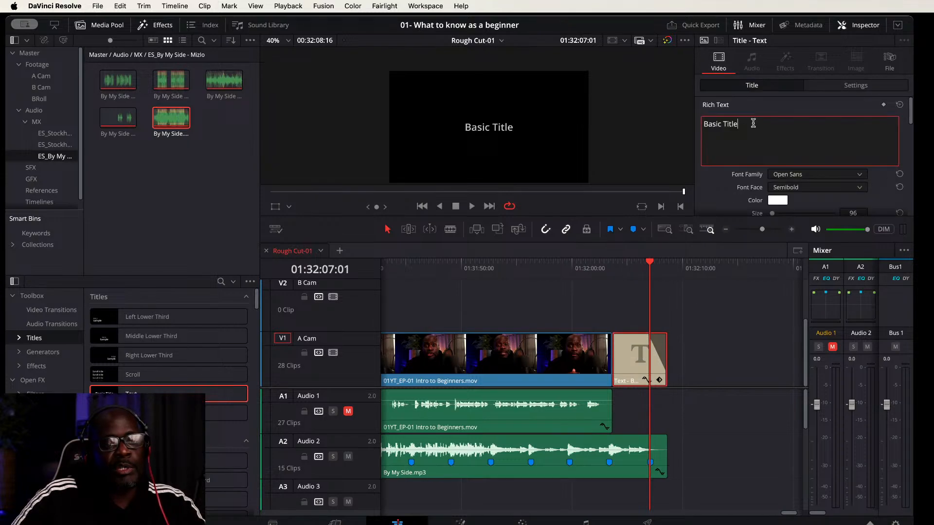
key("super+a")
type("@jcurtisme")
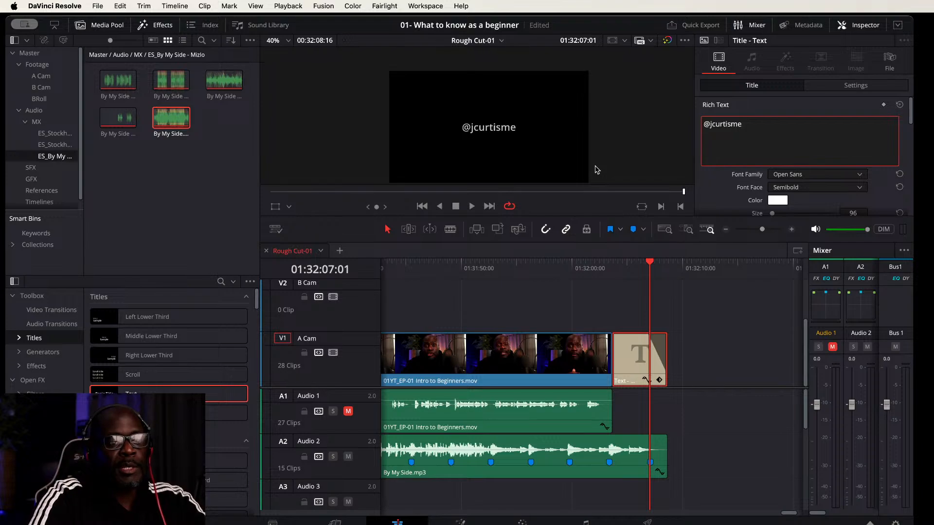
type("dai")
key("BackSpace")
key("BackSpace")
type("ia")
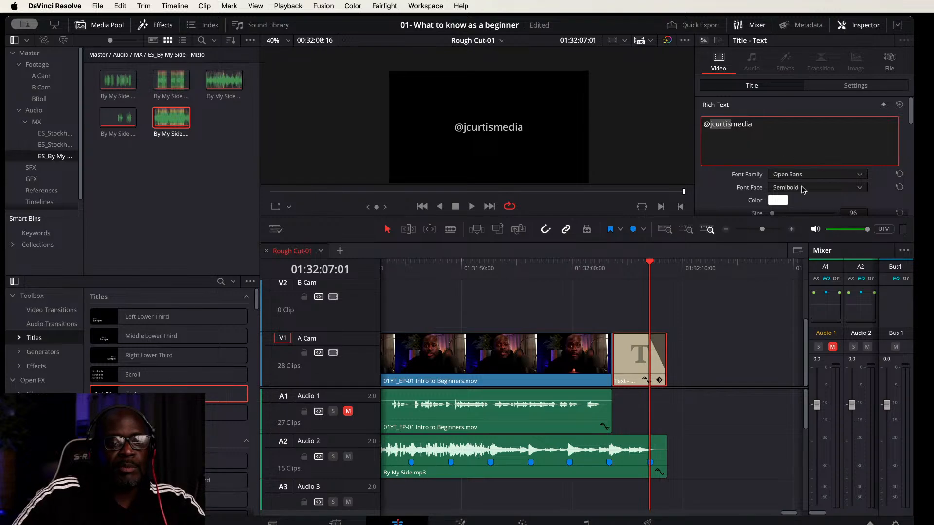
Step: Color the name part of the handle, between the @ sign and "media", with the saved orange swatch
left_click(783, 201)
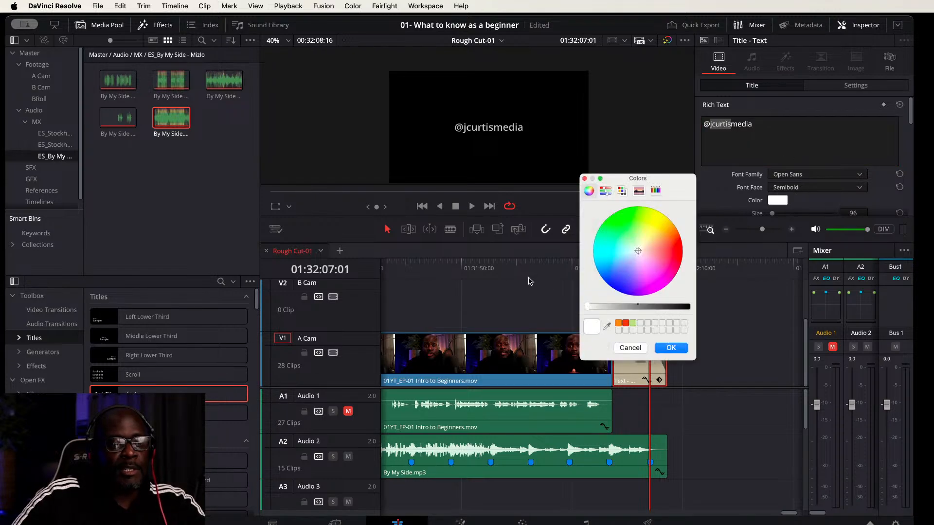
left_click(618, 324)
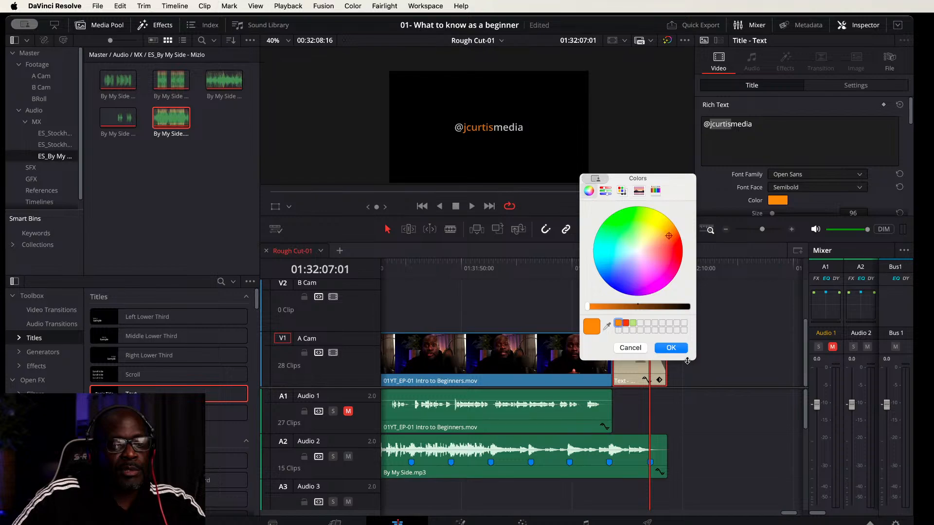
left_click(671, 348)
left_click(780, 130)
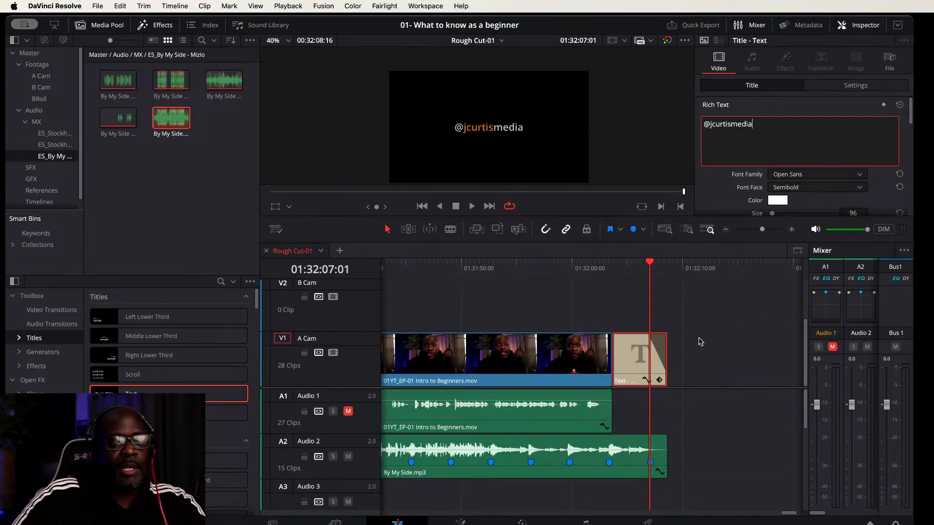
Step: Enable Dynamic Zoom on the title clip after the last video clip
left_click(638, 364)
left_click(845, 87)
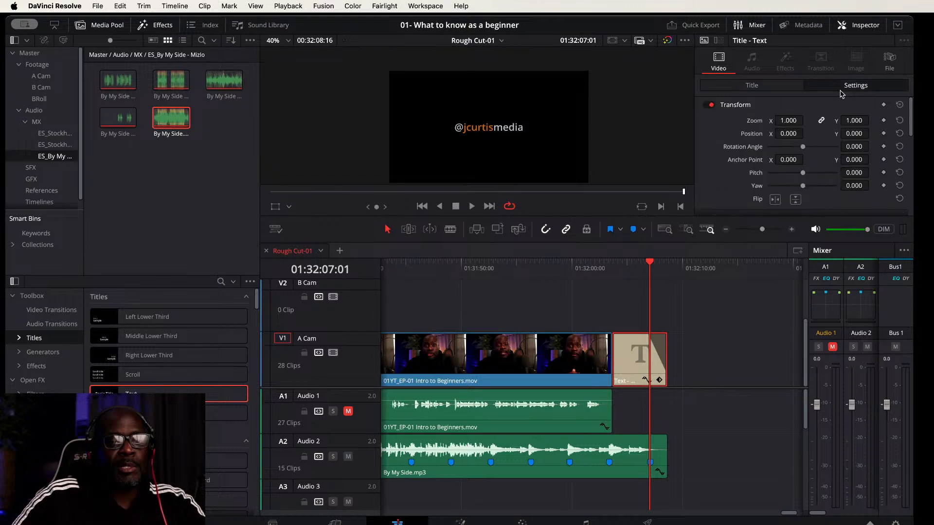
scroll(803, 156, "down", 10)
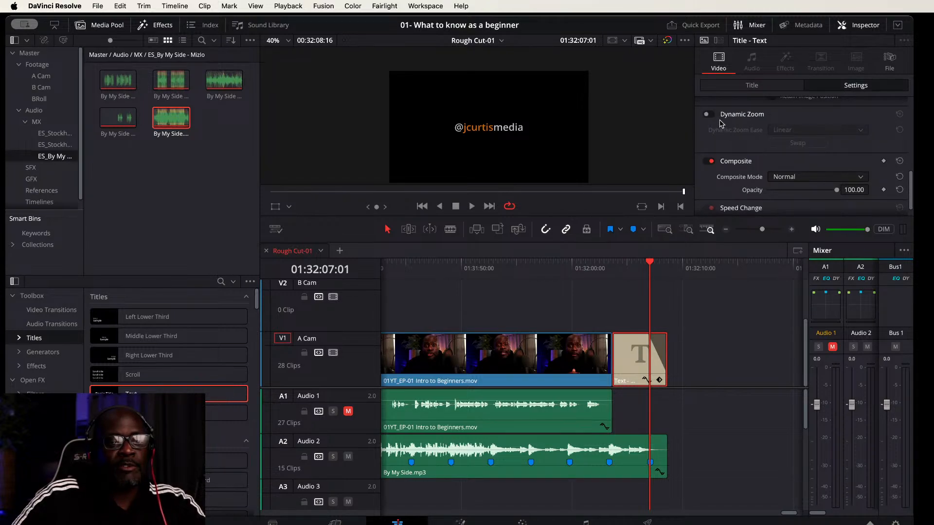
left_click(707, 114)
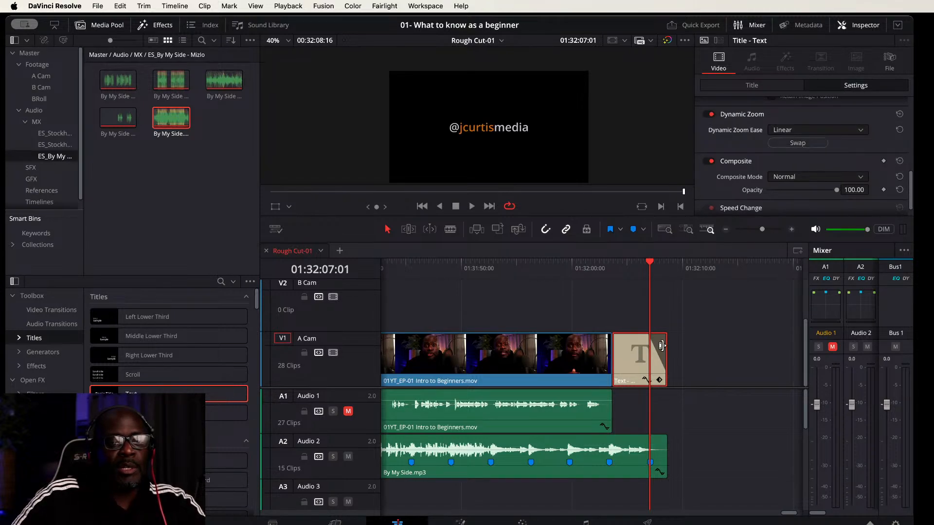
Step: Unmute Audio 1 to play the video's closing and opening with voice and music together, and save the project
left_click(579, 266)
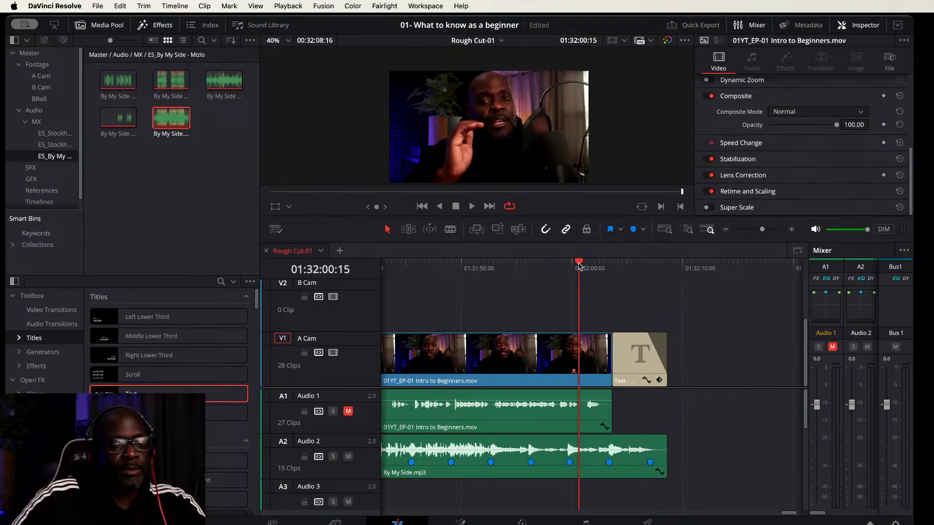
left_click(348, 411)
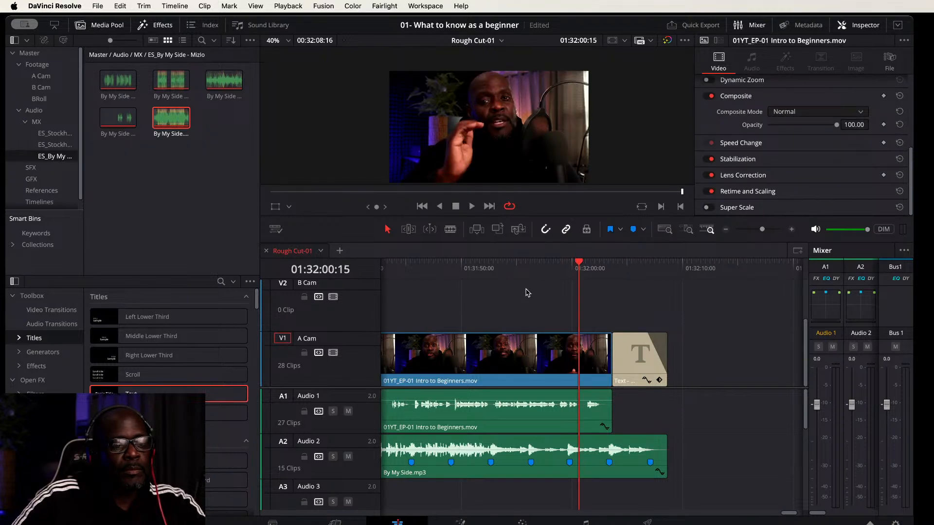
left_click(528, 267)
key("space")
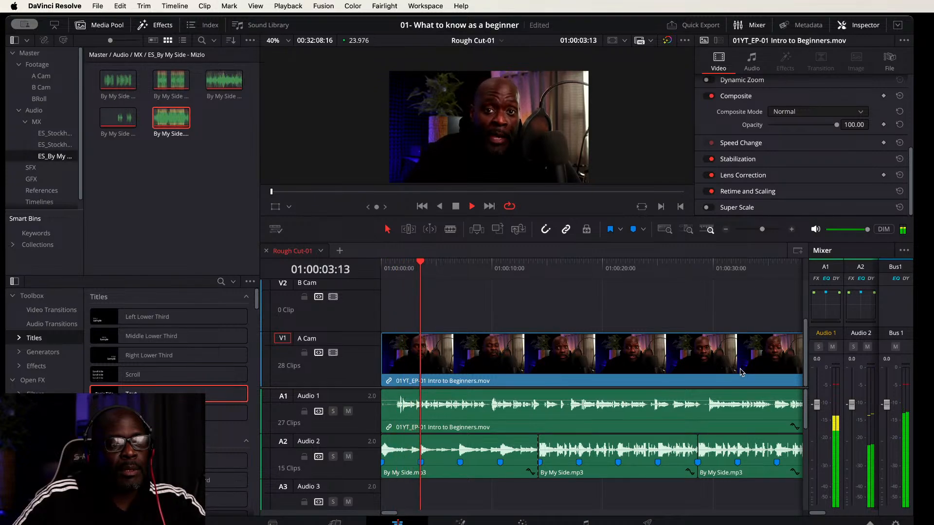
key("space")
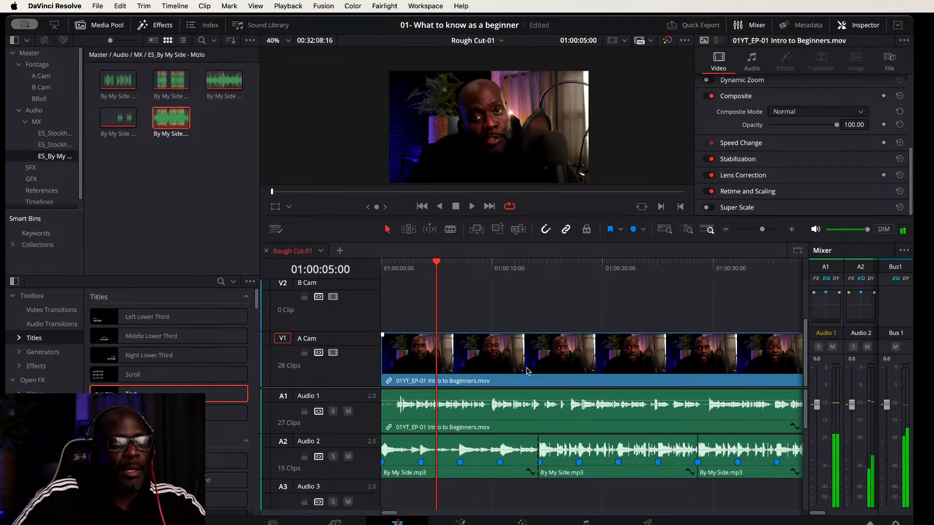
key("super+s")
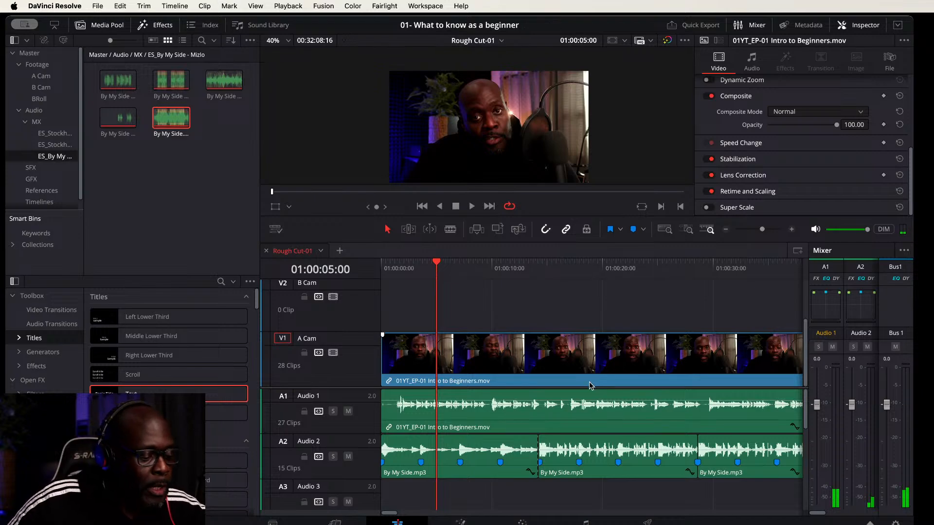
Step: Reduce the track heights and hide the Media Pool and Effects library so the music stems fit in the timeline view
key("shift+z")
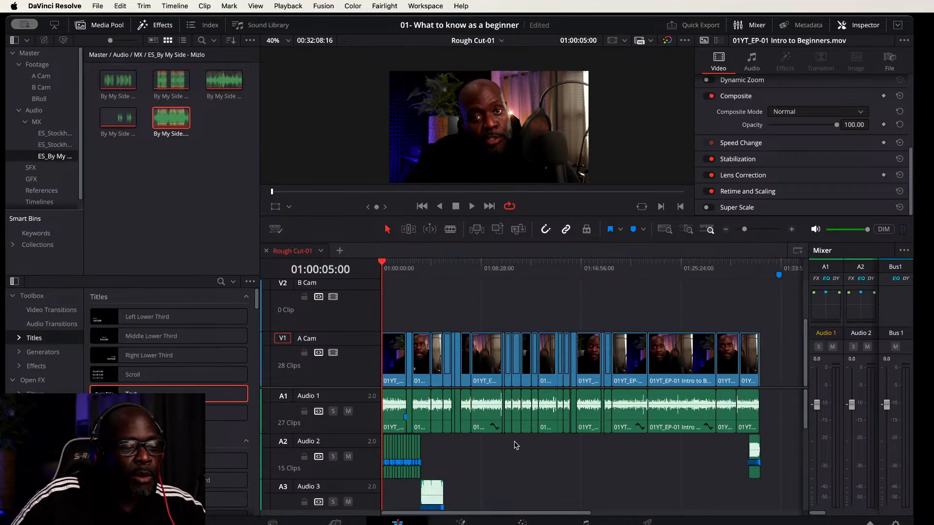
scroll(540, 462, "down", 5)
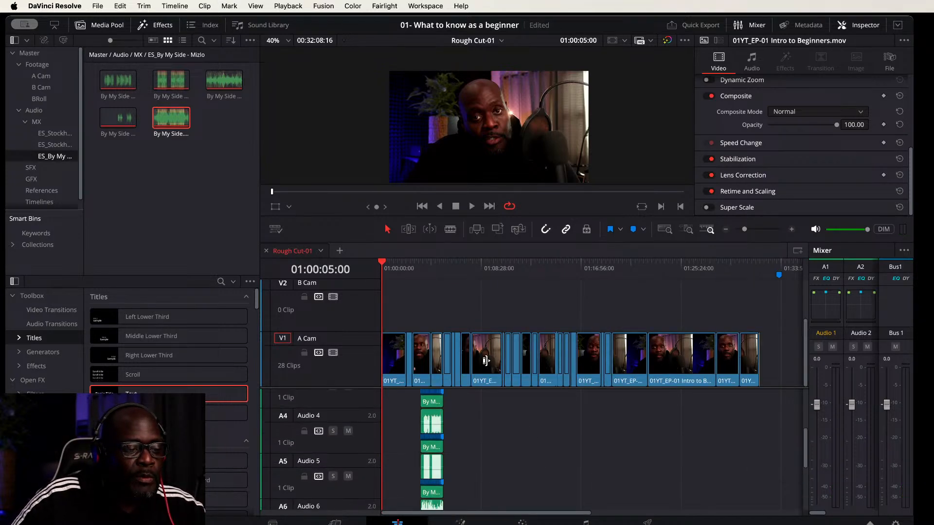
left_click(415, 267)
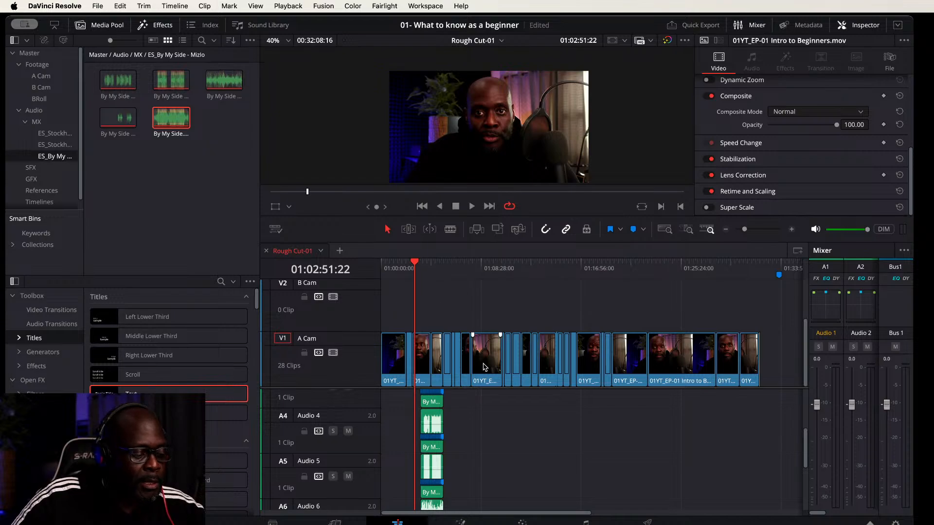
scroll(492, 369, "up", 5)
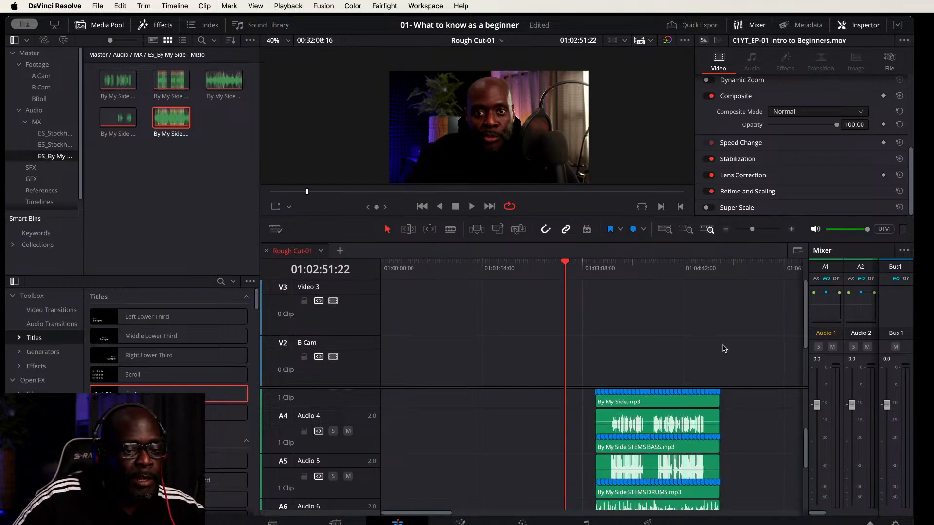
scroll(739, 334, "down", 5)
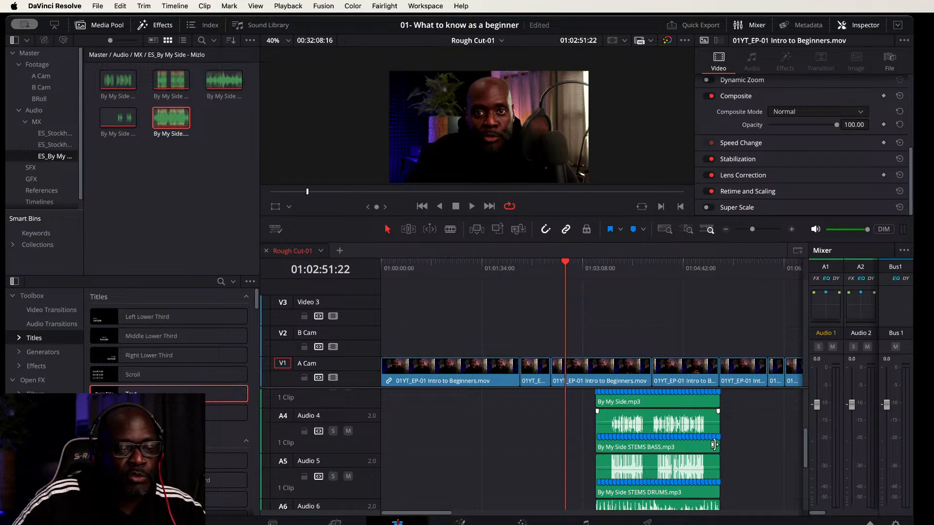
scroll(723, 443, "down", 5)
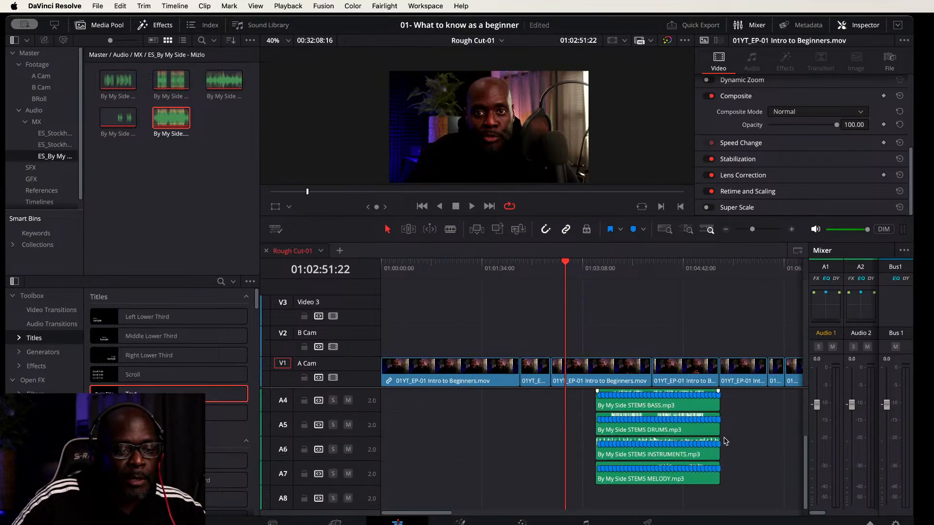
scroll(724, 441, "up", 3)
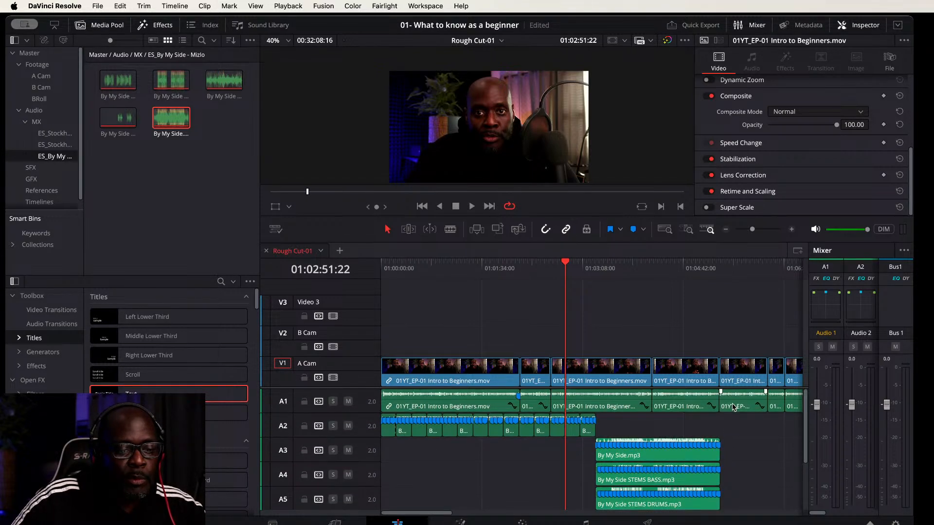
left_click(98, 28)
left_click(144, 25)
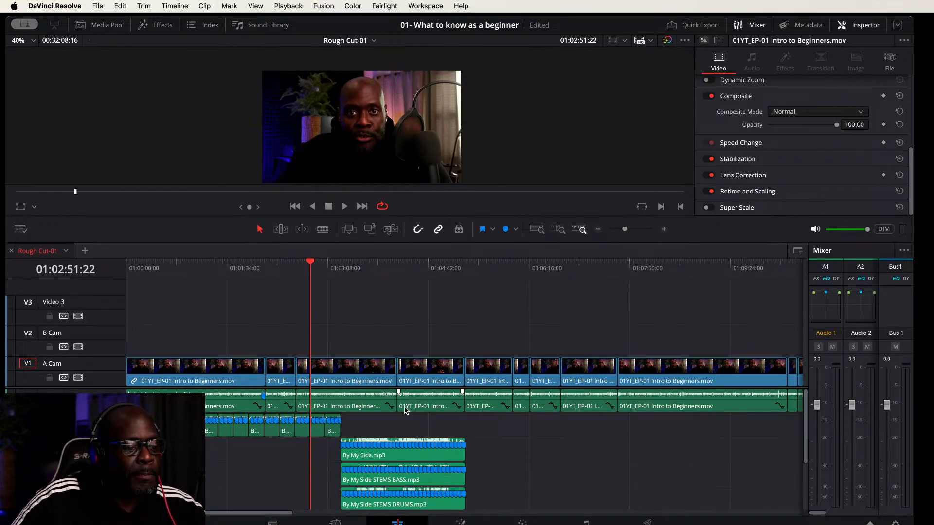
left_click_drag(100, 386, 107, 337)
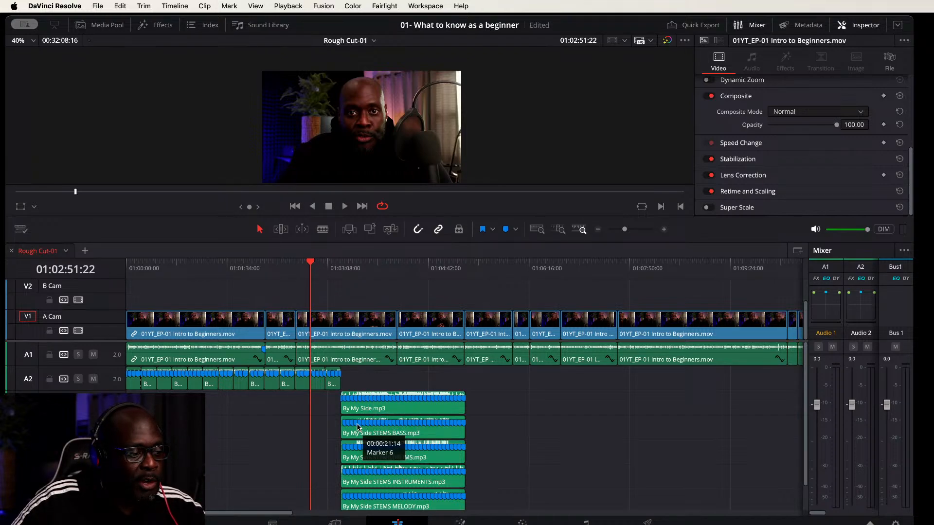
Step: Copy the first By My Side.mp3 loop to just past the loops on Audio 2, and align the full track and four stems with its start
left_click(137, 385)
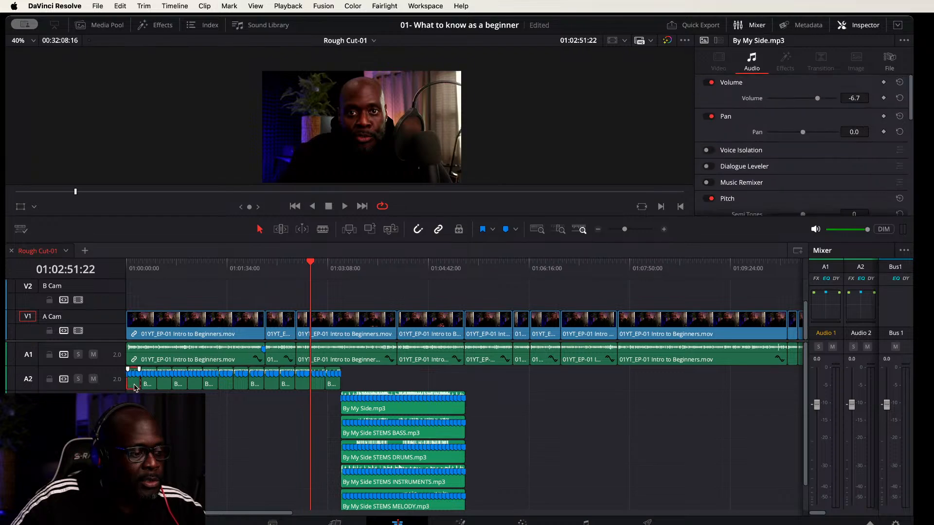
left_click_drag(135, 388, 357, 382)
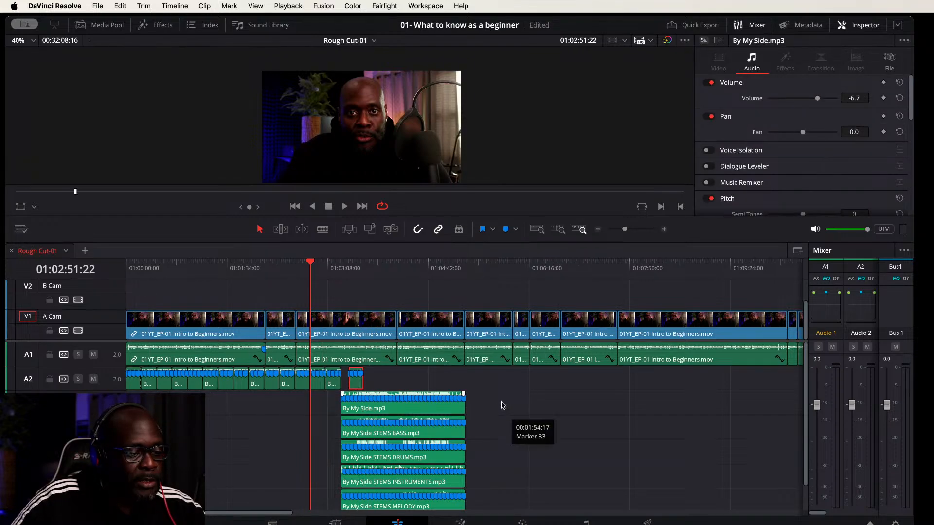
left_click_drag(501, 400, 418, 506)
left_click_drag(424, 417, 402, 384)
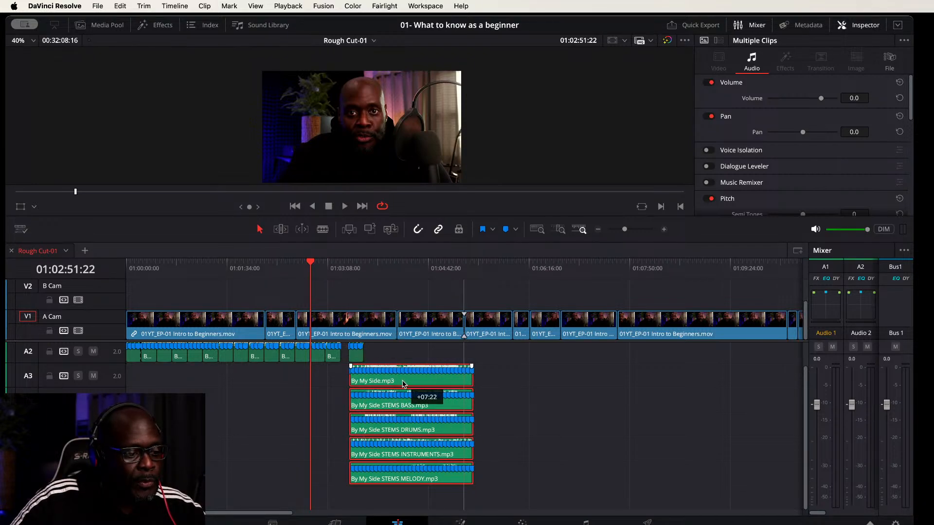
left_click_drag(403, 384, 402, 385)
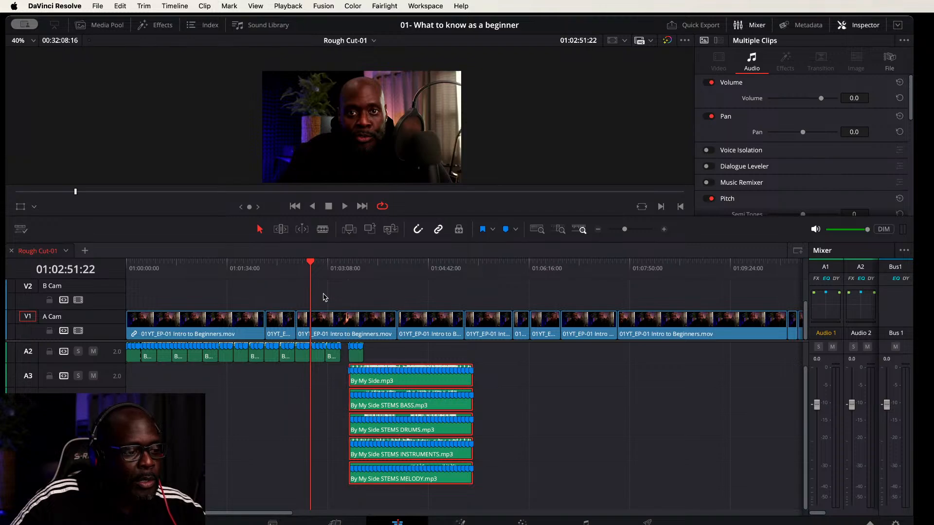
Step: Place the playhead at 01:03:27:15, where the copied loop and stems start, and enlarge the timeline there with Audio 1 in view
left_click_drag(311, 265, 348, 264)
key("super+equal")
key("super+equal")
key("super+equal")
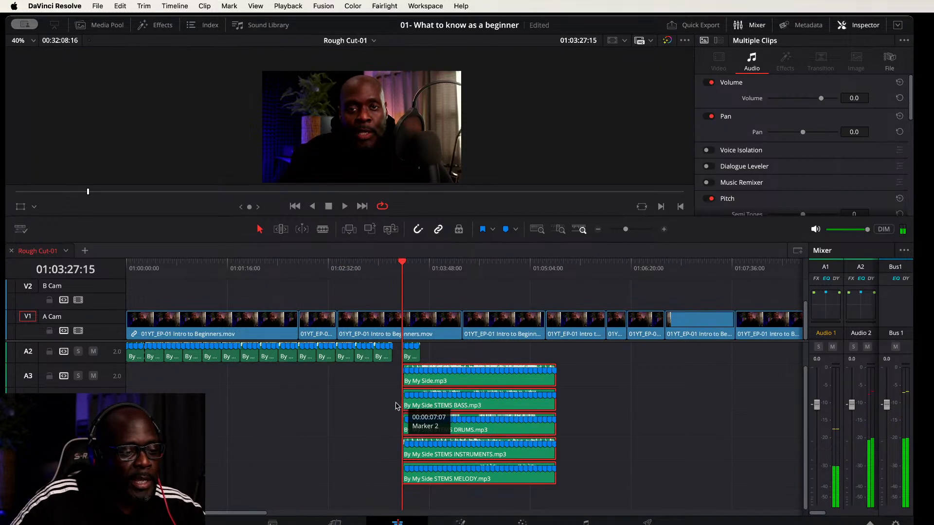
key("super+equal")
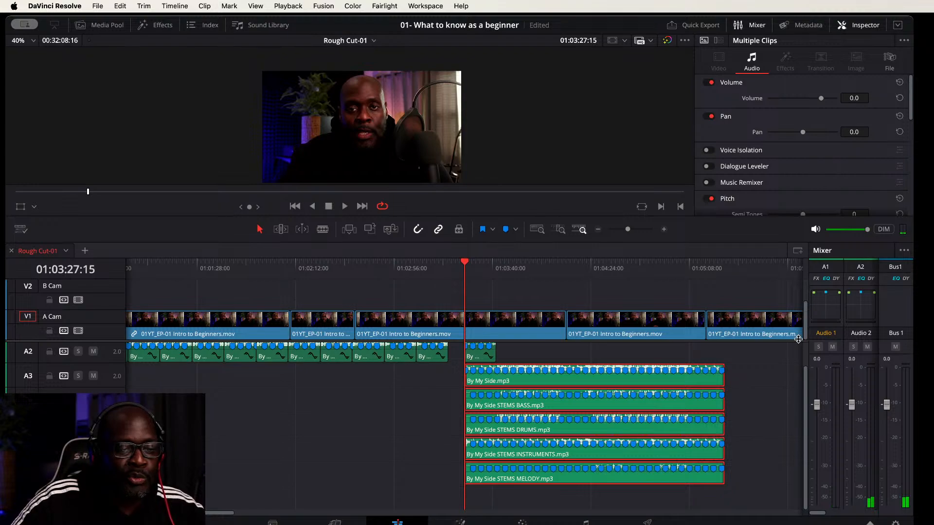
left_click_drag(793, 341, 793, 316)
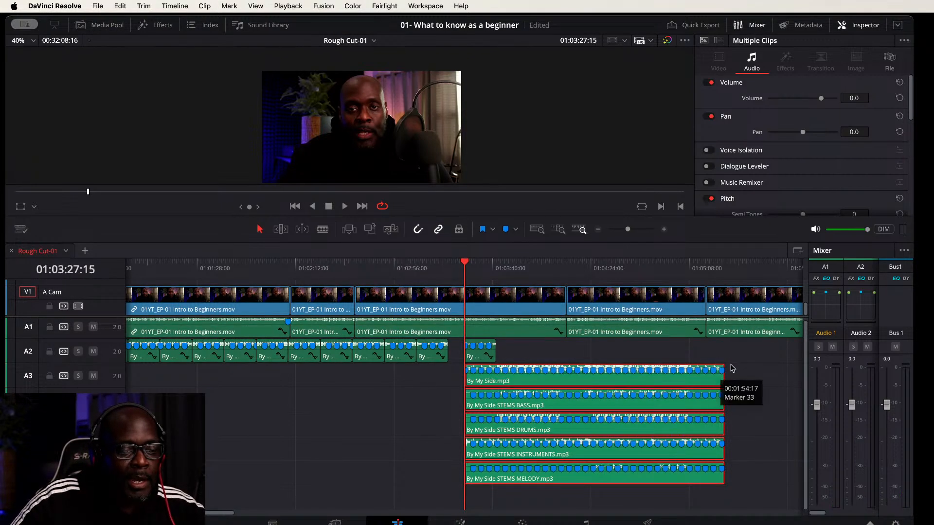
Step: Mute Audio 1 and play the copied loop with the full track and stems from 01:03:27:15 to just past the loop's end
scroll(613, 359, "right", 6)
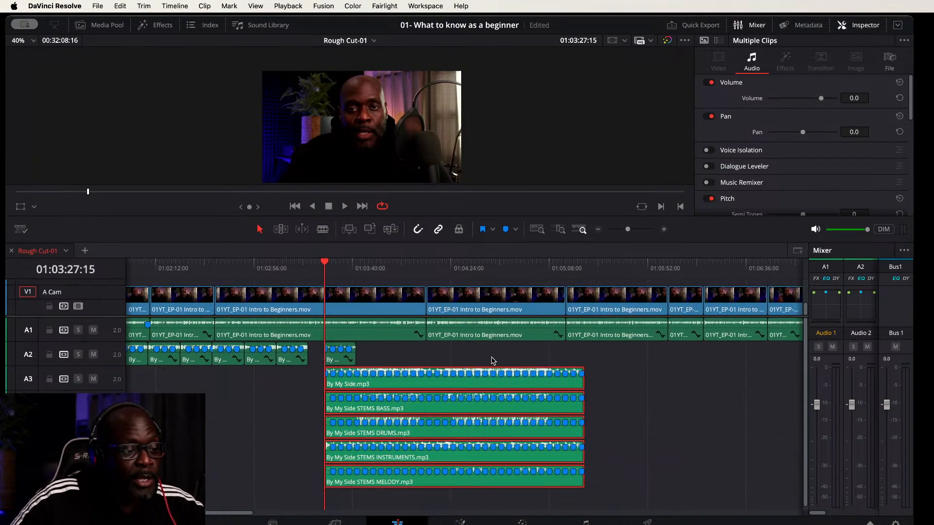
left_click(94, 330)
key("space")
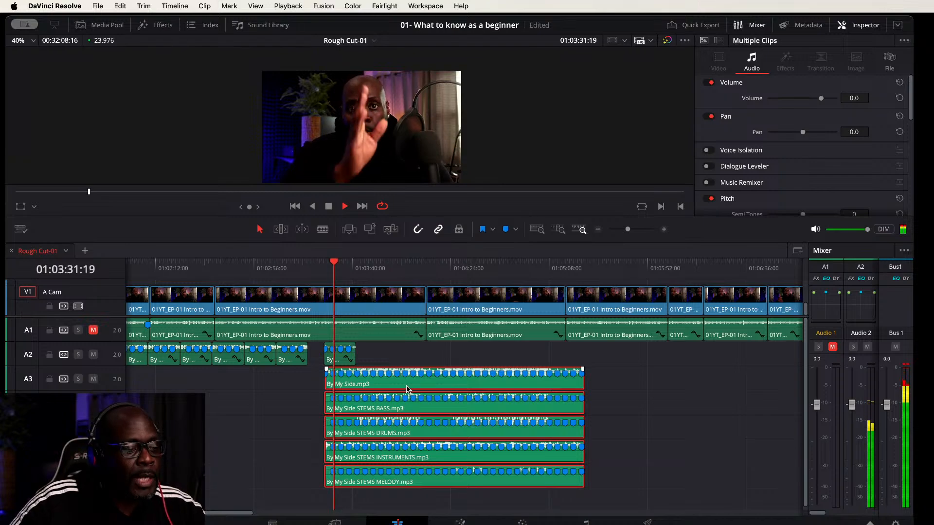
key("super+equal")
key("super+equal")
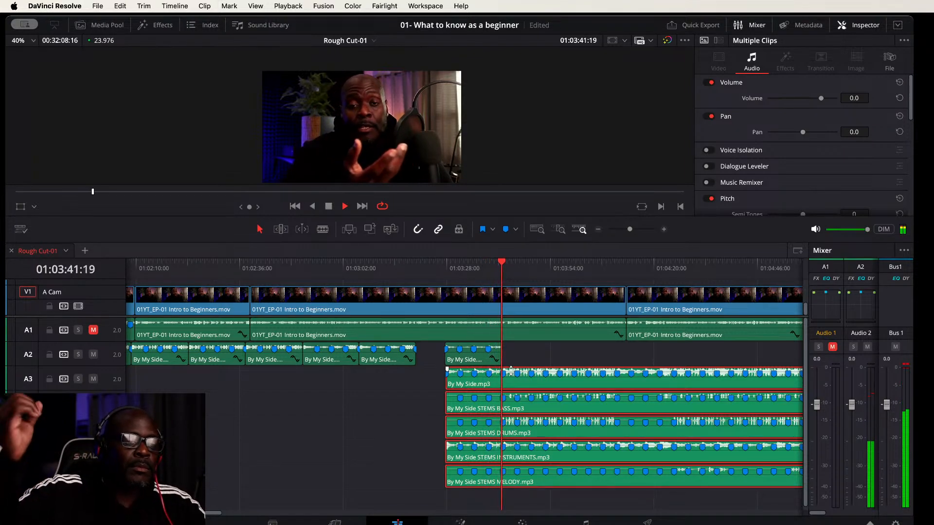
key("space")
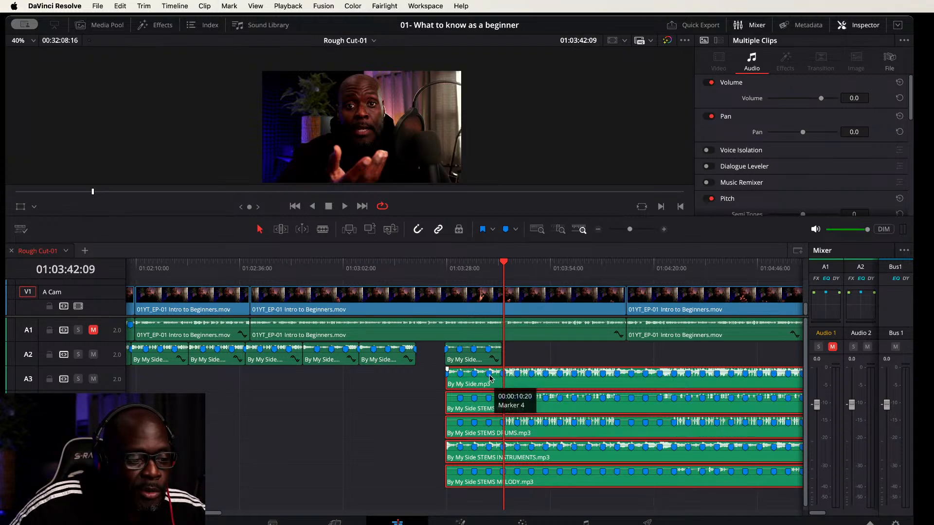
Step: Delete the copied By My Side.mp3 loop above the full track and stems from Audio 2
left_click(461, 363)
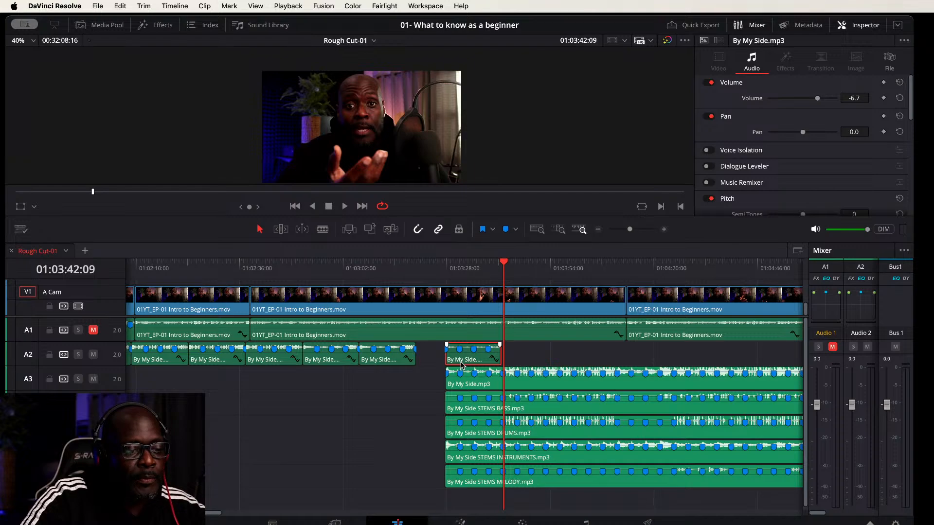
key("Delete")
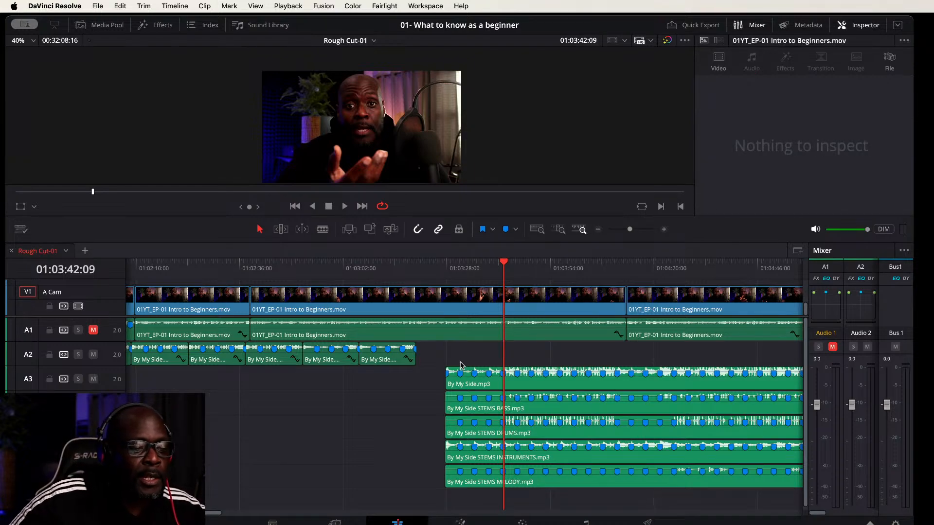
left_click(479, 351)
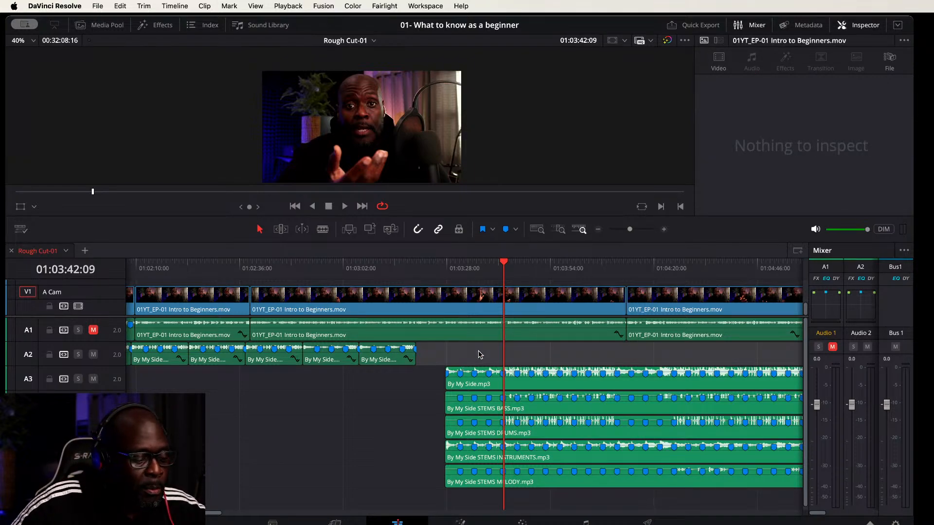
scroll(487, 356, "up", 4)
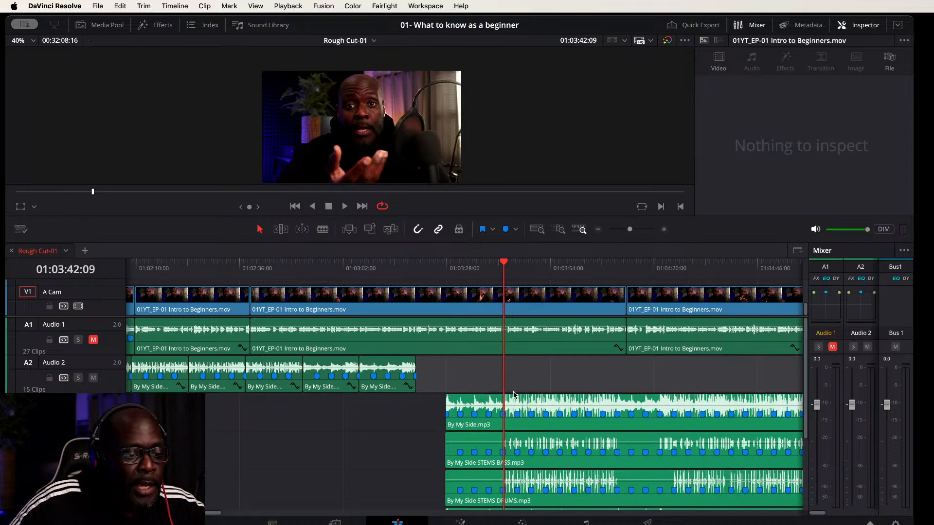
scroll(514, 394, "down", 3)
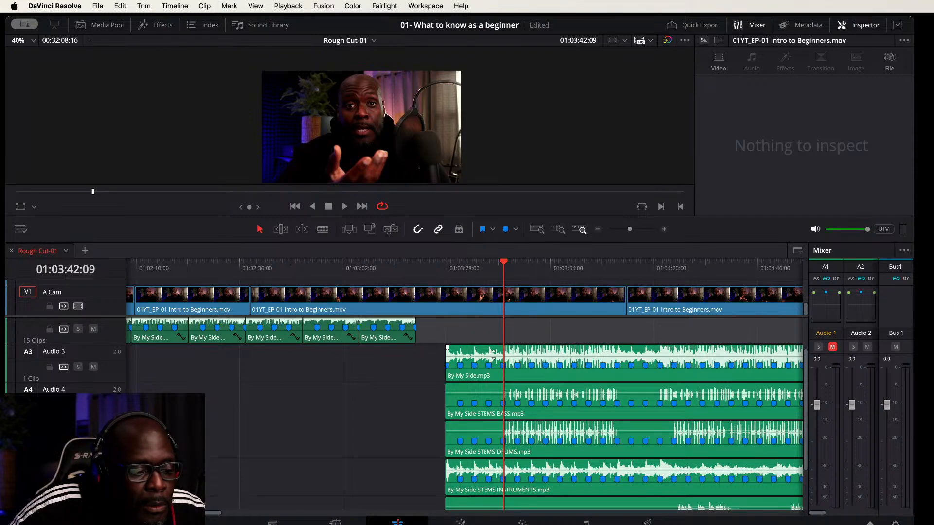
Step: Disable the full By My Side.mp3 clip on Audio 3 and play the four stems together from their start
left_click(553, 353)
key("d")
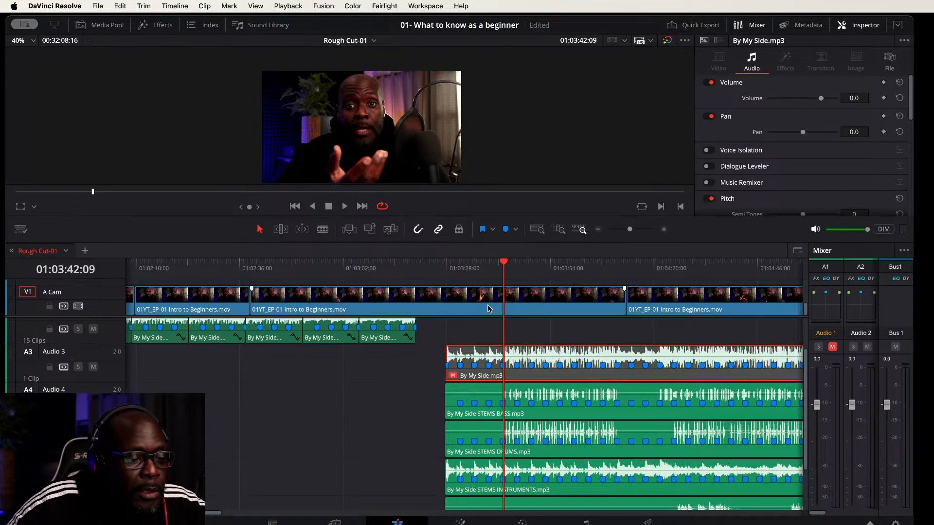
left_click(445, 293)
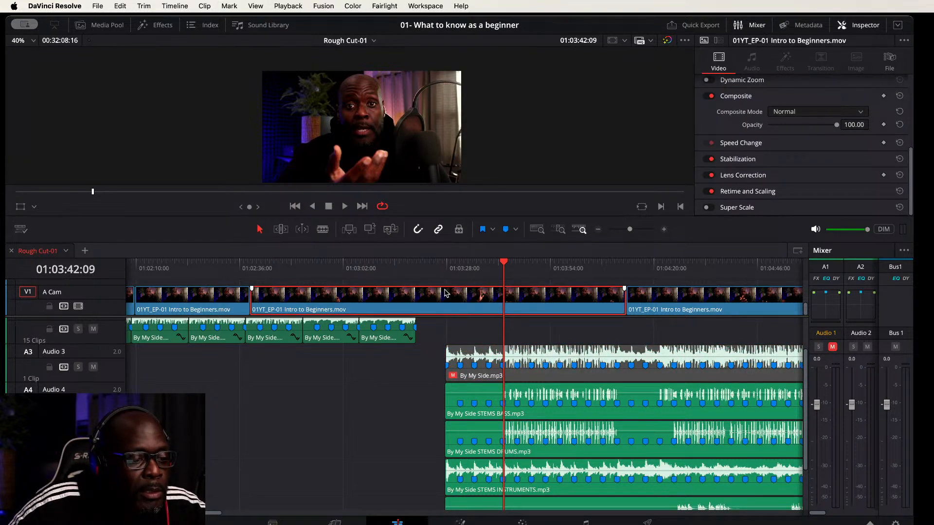
left_click(438, 327)
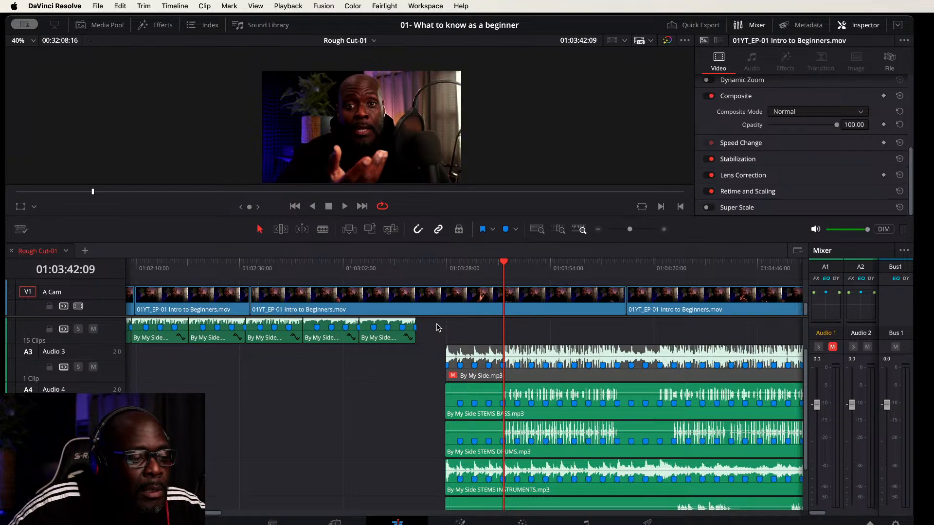
left_click(446, 263)
key("space")
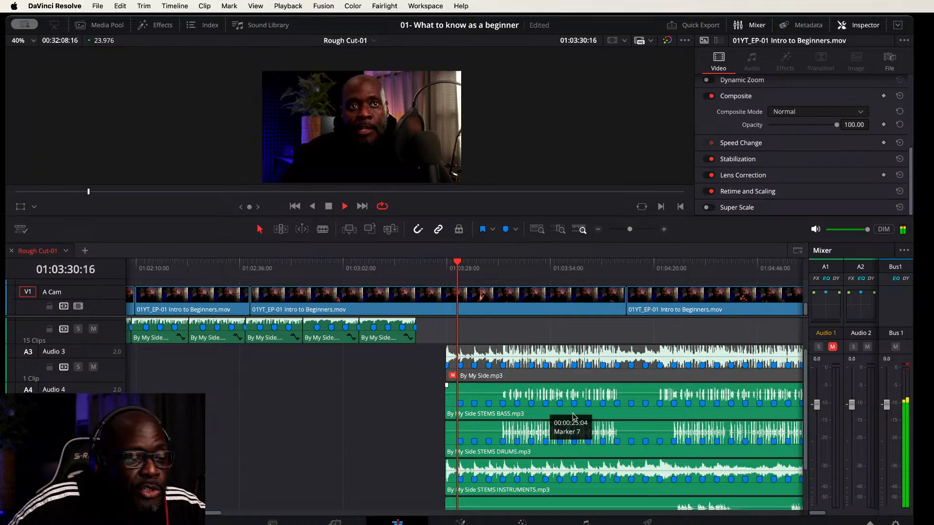
scroll(577, 436, "down", 3)
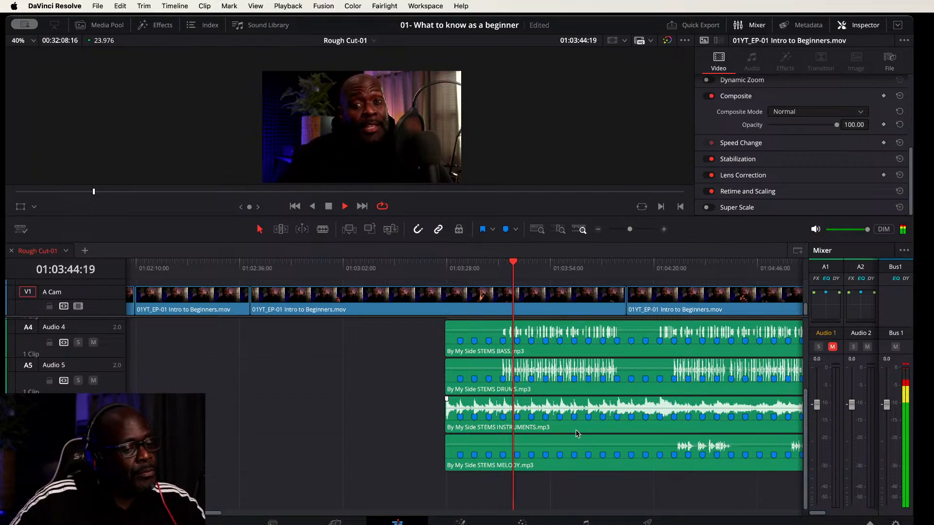
key("space")
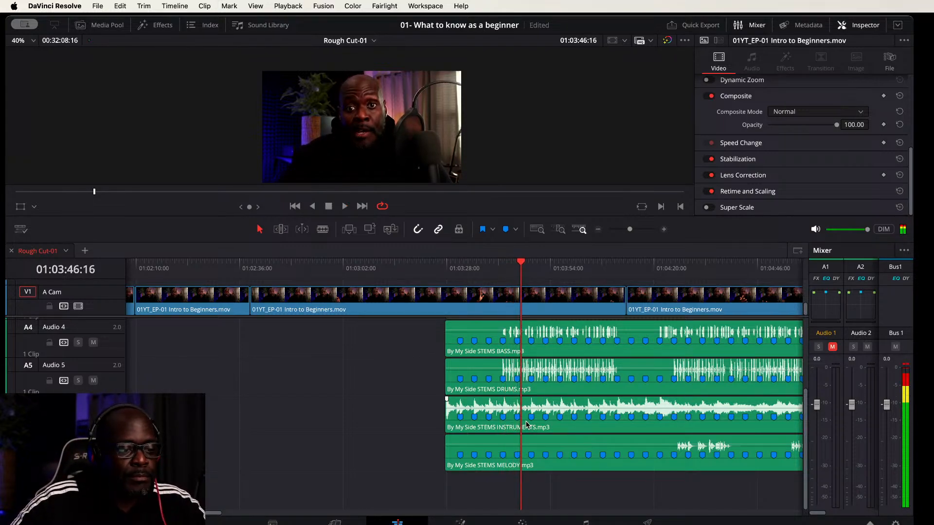
Step: Delete the disabled full By My Side.mp3 clip from Audio 3, leaving only the four stems
scroll(532, 416, "up", 3)
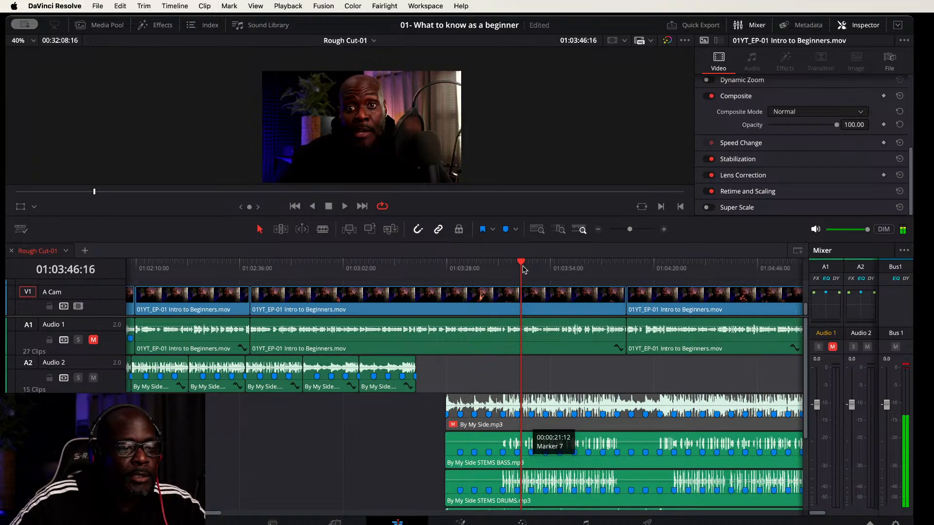
left_click(503, 398)
key("Delete")
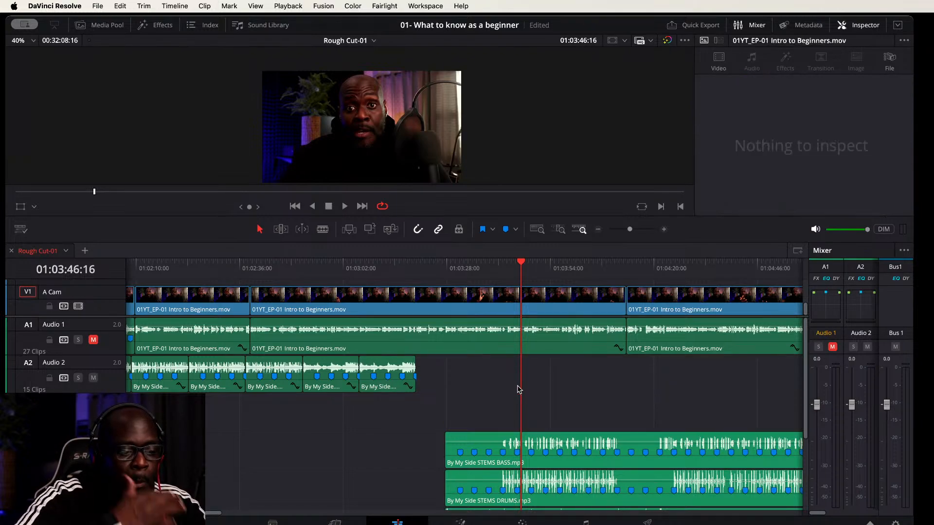
Step: Trim the starts of all four By My Side stems together to 01:03:42:02 without rippling the other tracks
scroll(515, 345, "down", 4)
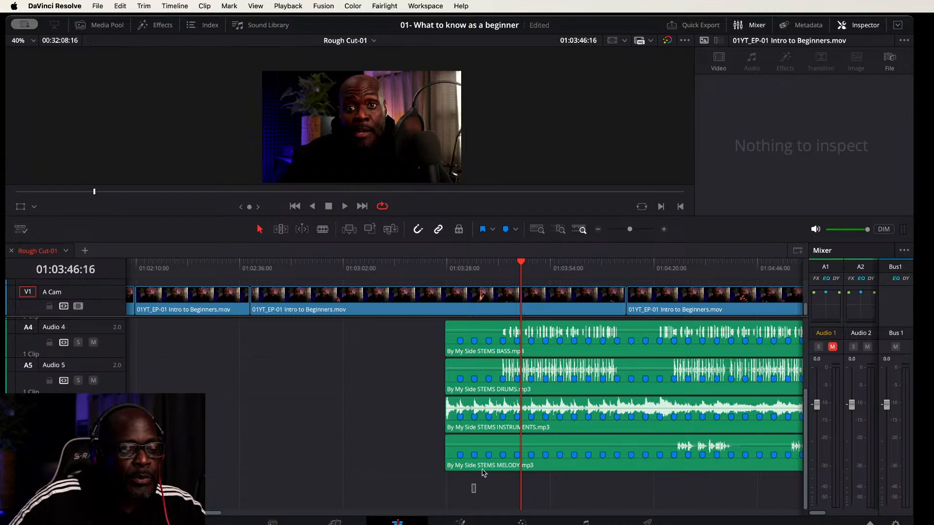
left_click_drag(471, 492, 608, 339)
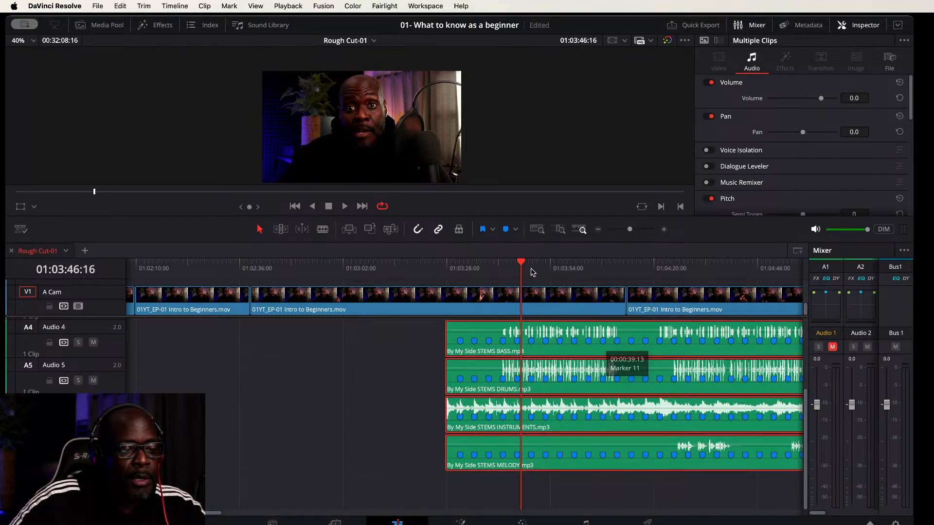
left_click_drag(523, 260, 502, 263)
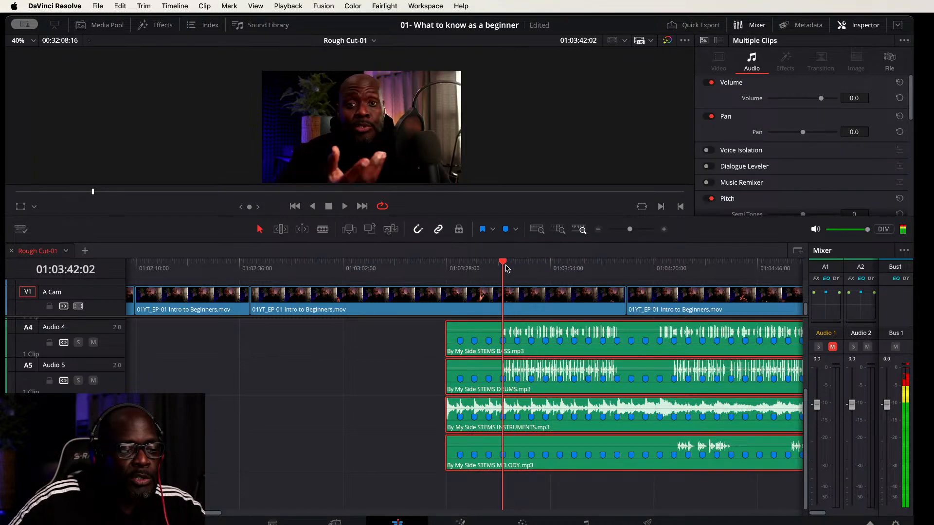
key("shift+super+bracketleft")
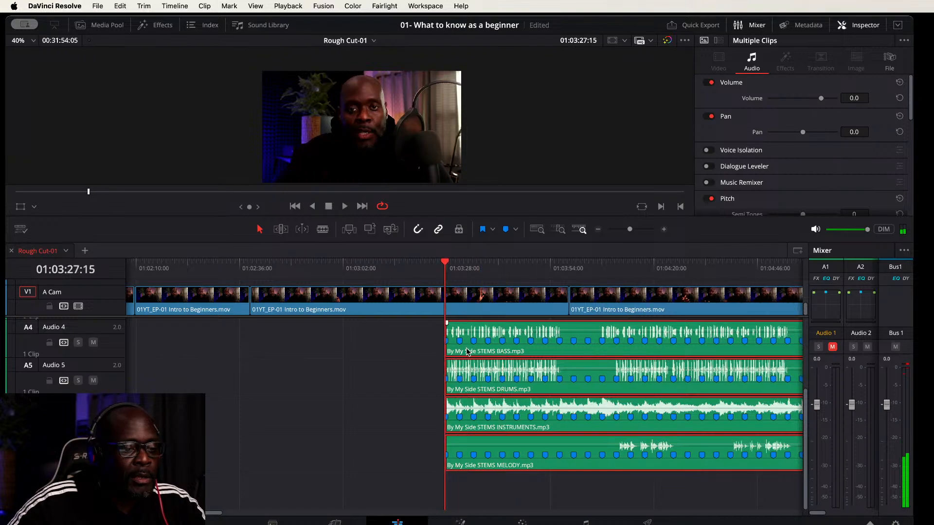
key("super+z")
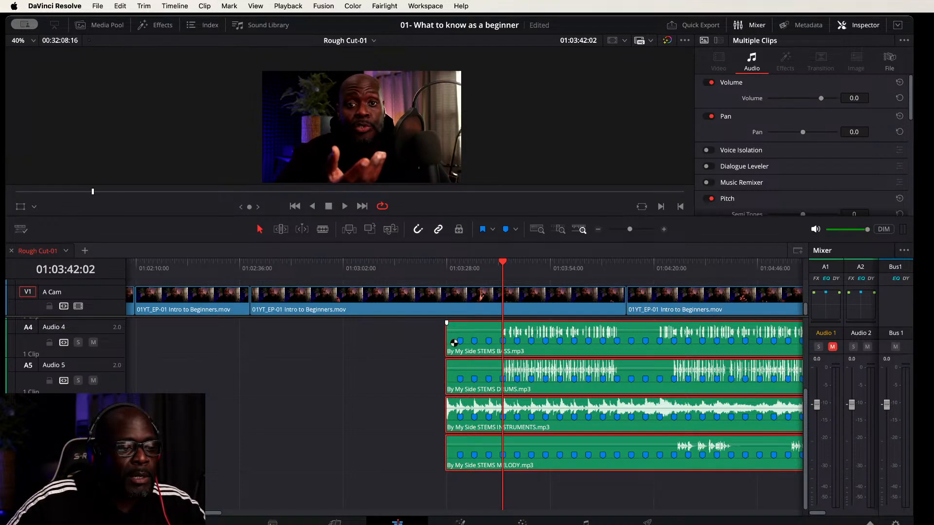
left_click_drag(451, 339, 506, 339)
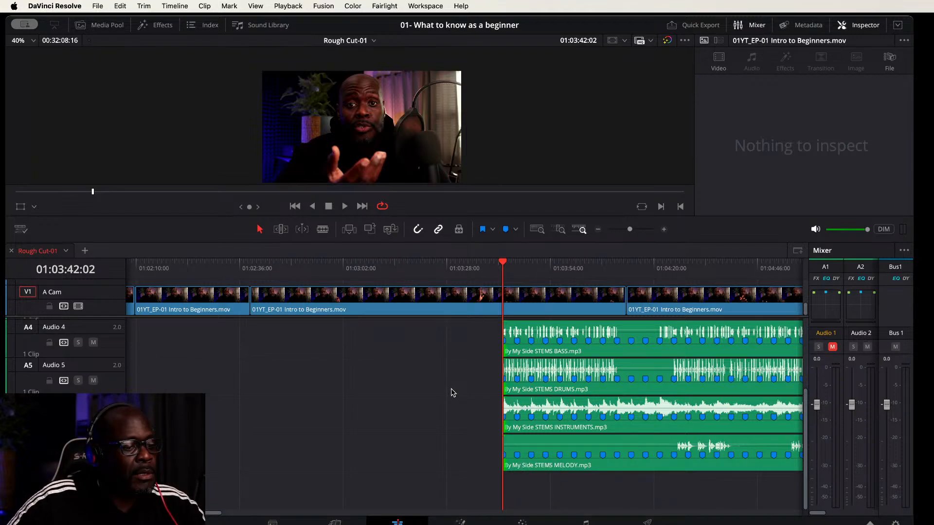
Step: Examine where the trimmed bass, drums, instruments and melody stems sit relative to the Audio 2 loops and the full timeline
scroll(456, 397, "up", 3)
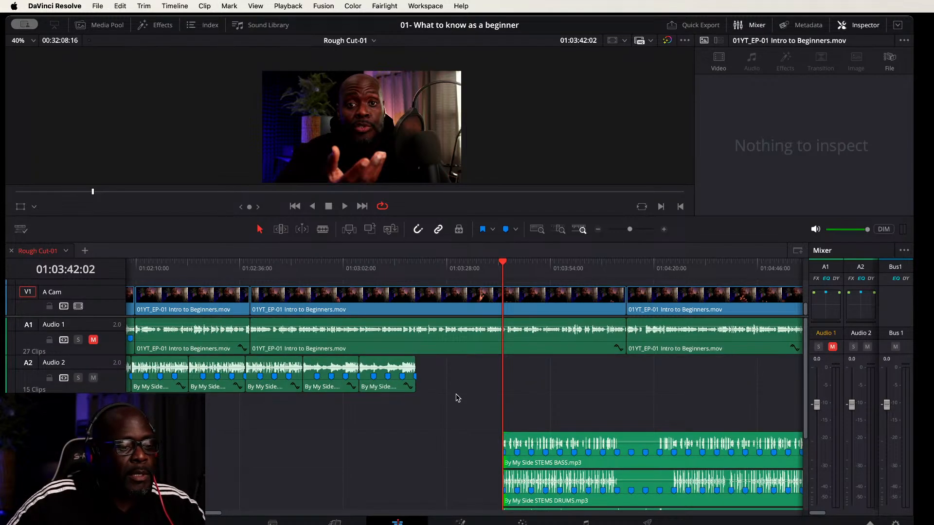
key("shift+z")
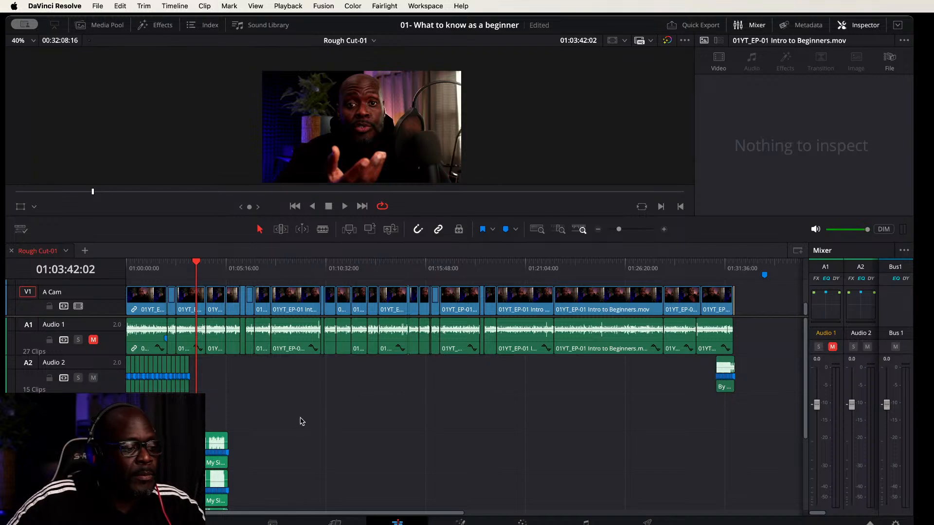
scroll(456, 397, "down", 5)
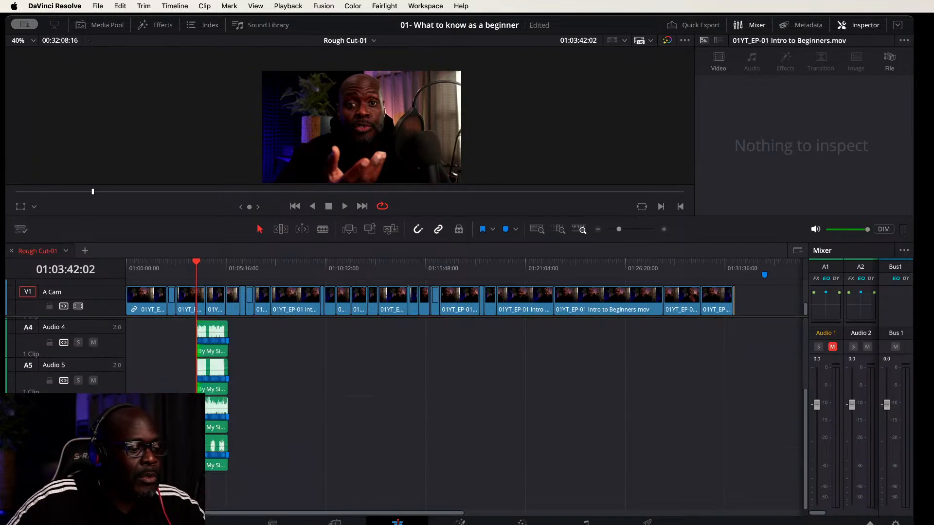
scroll(456, 397, "up", 5)
scroll(456, 397, "down", 3)
scroll(456, 413, "down", 2)
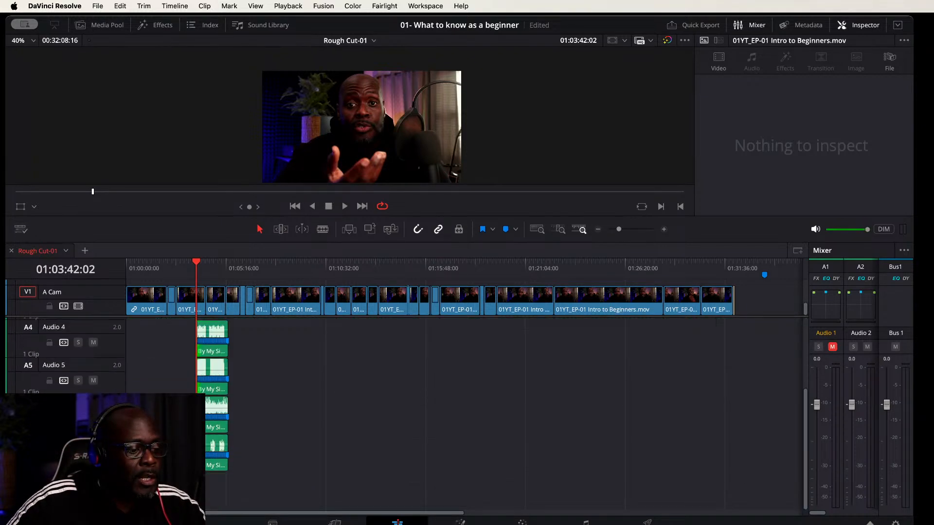
key("super+equal")
key("super+equal")
key("super+equal")
key("super+equal")
key("super+equal")
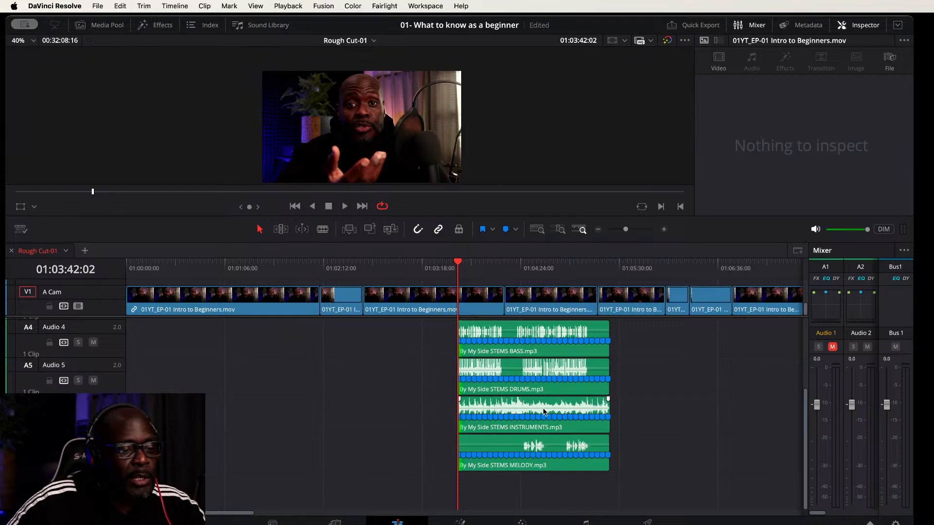
scroll(634, 400, "up", 2)
scroll(634, 399, "right", 1)
scroll(630, 404, "up", 1)
scroll(627, 407, "right", 1)
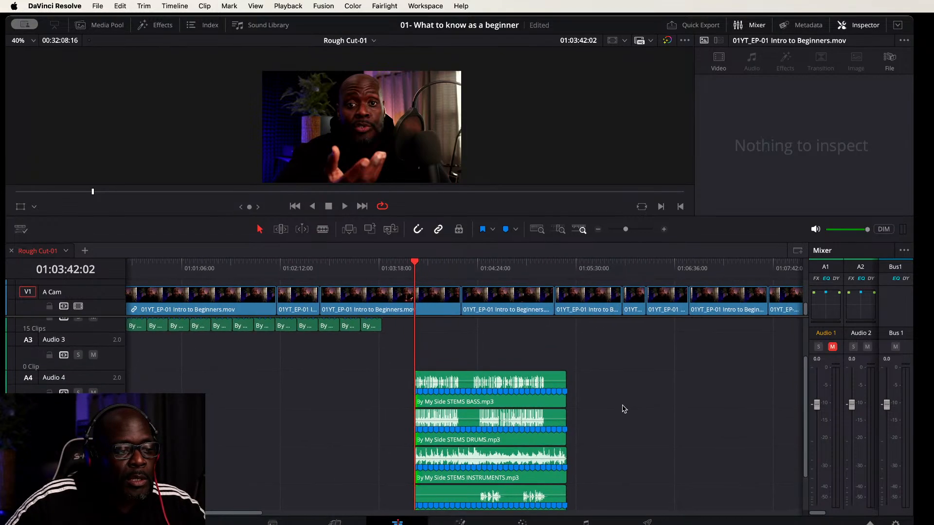
mouse_move(620, 386)
left_mouse_down()
mouse_move(416, 451)
mouse_move(508, 501)
mouse_move(501, 517)
left_mouse_up()
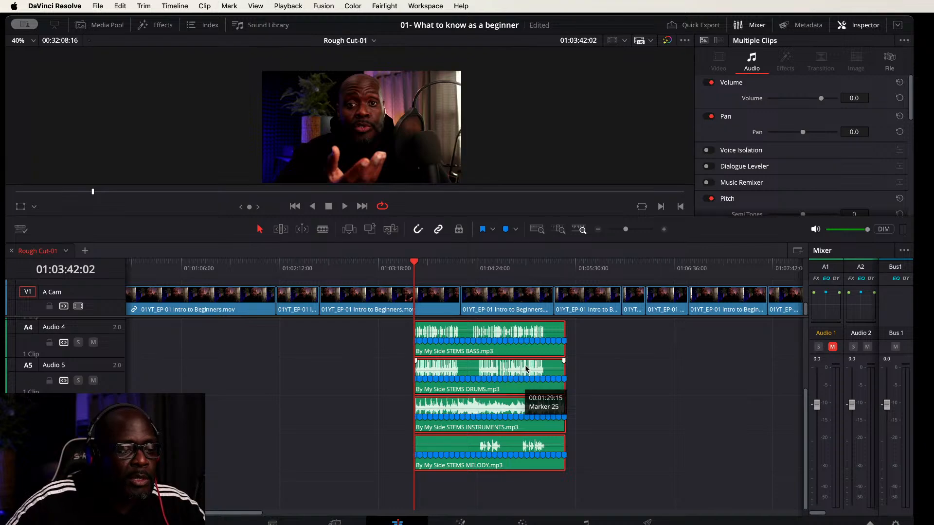
scroll(555, 379, "up", 5)
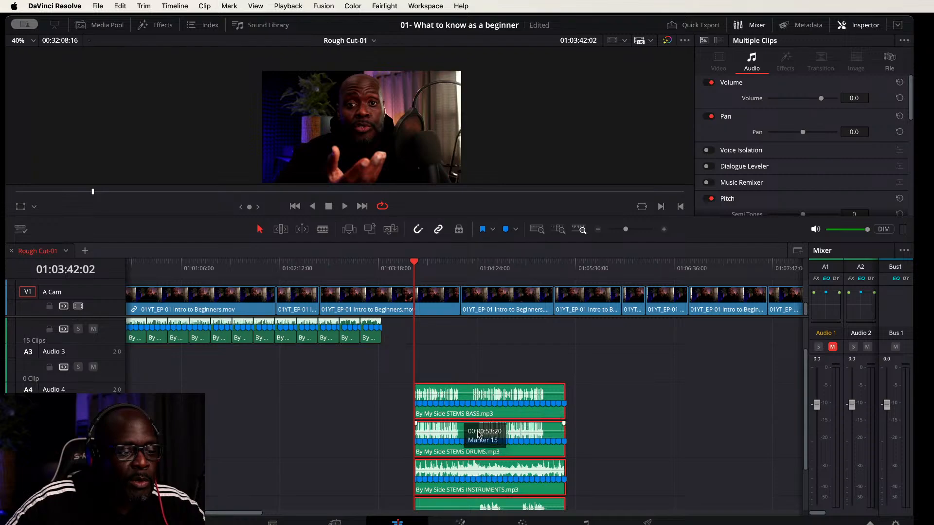
scroll(528, 414, "down", 5)
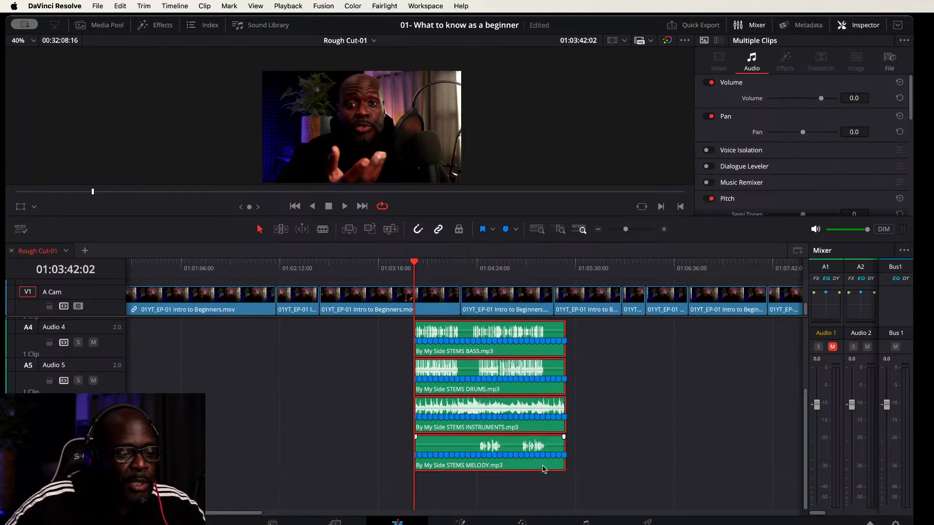
left_click(592, 453)
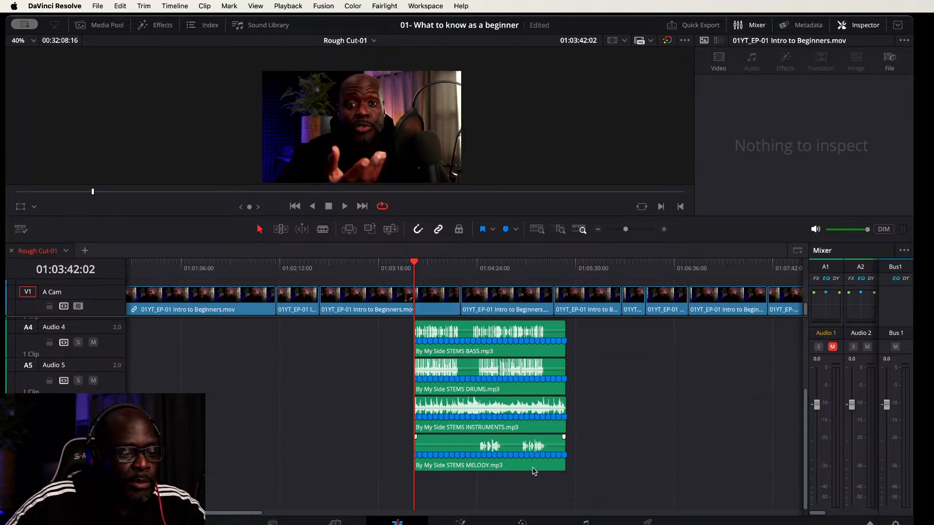
Step: Disable the melody, drums and instruments stems, leaving only the bass stem enabled
left_click(533, 467)
key("shift+m")
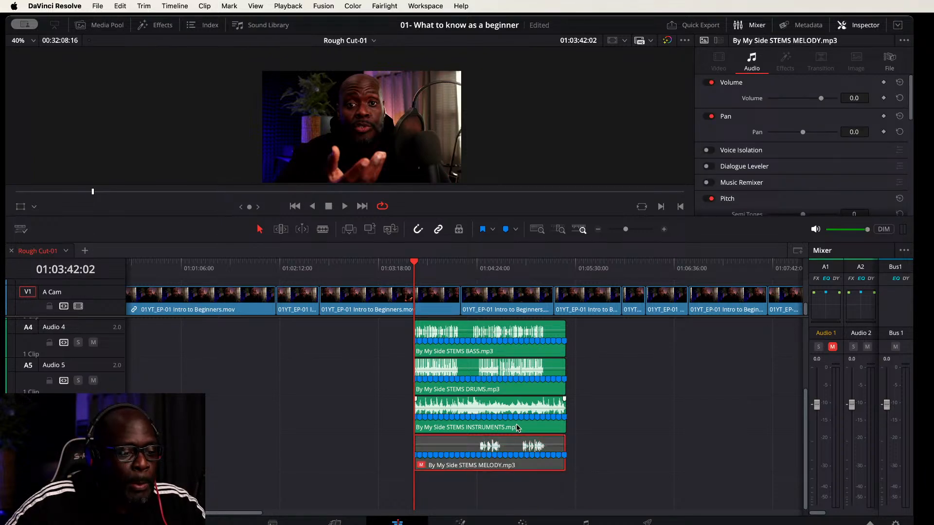
left_click(517, 426)
left_click(512, 389)
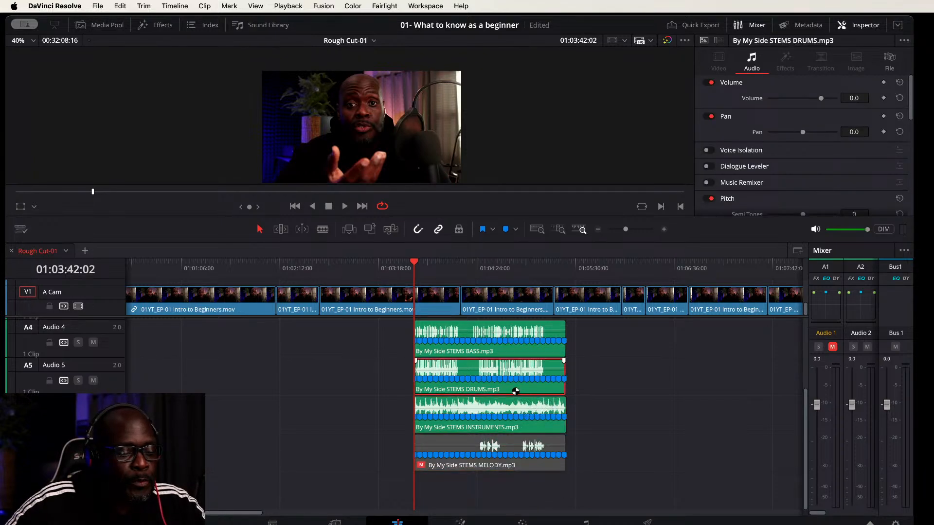
key("shift+m")
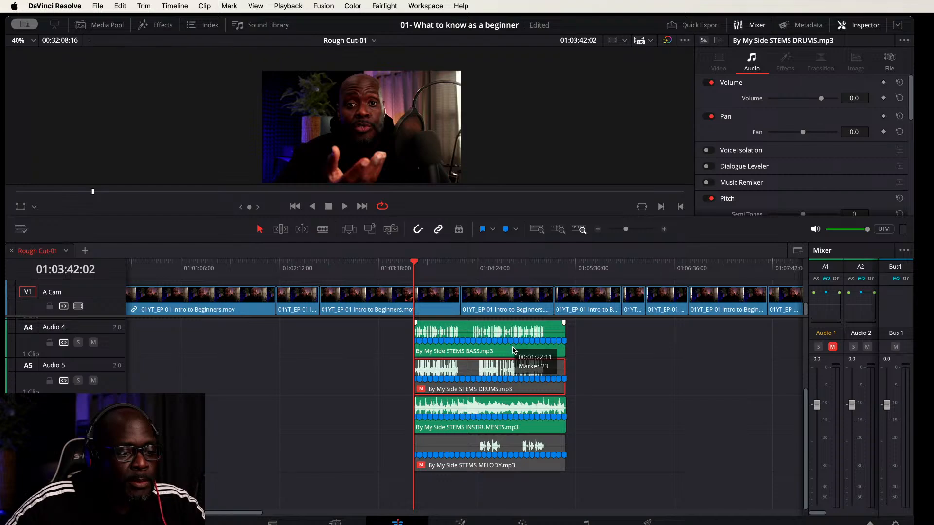
left_click(514, 350)
scroll(601, 360, "up", 3)
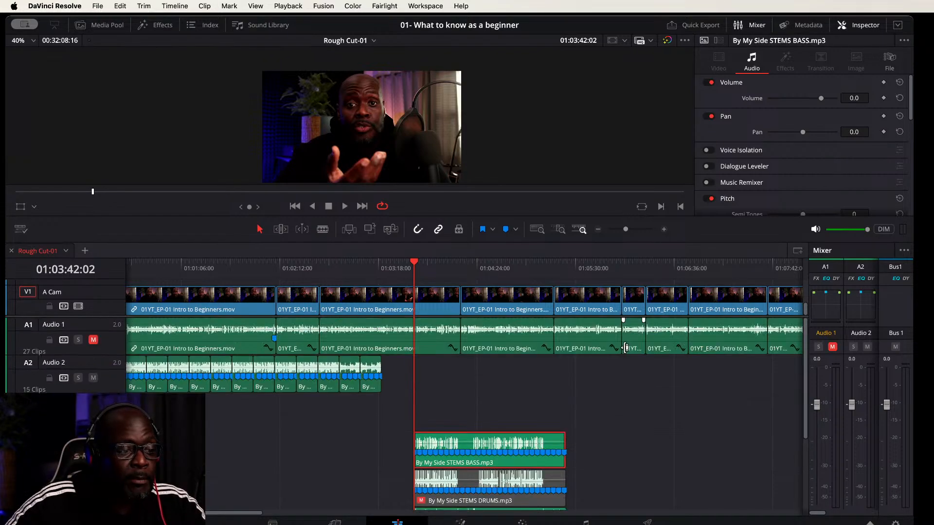
scroll(591, 412, "down", 3)
left_click(615, 326)
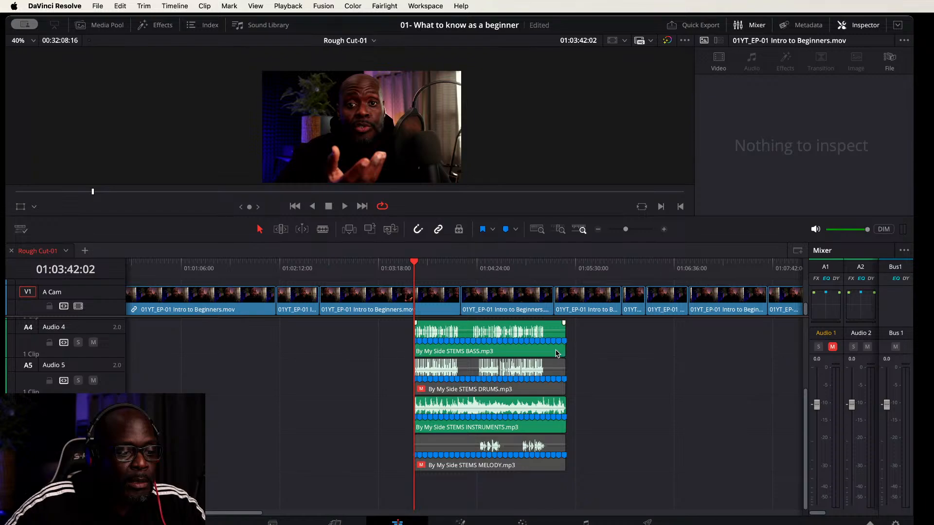
left_click(547, 426)
Step: Move all four stems together up one track, with bass on Audio 3, so they start where the Audio 2 loops end
left_click_drag(590, 333, 502, 472)
scroll(619, 433, "up", 3)
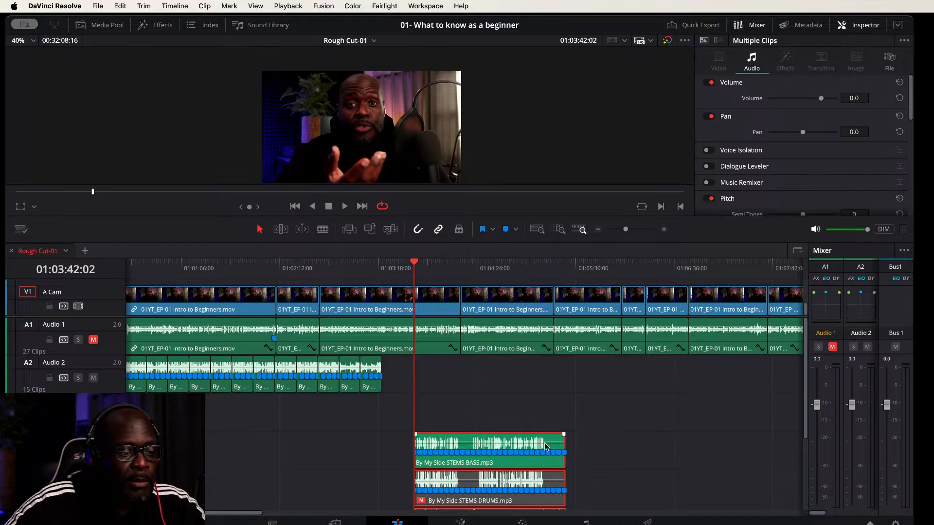
left_click_drag(549, 435, 519, 405)
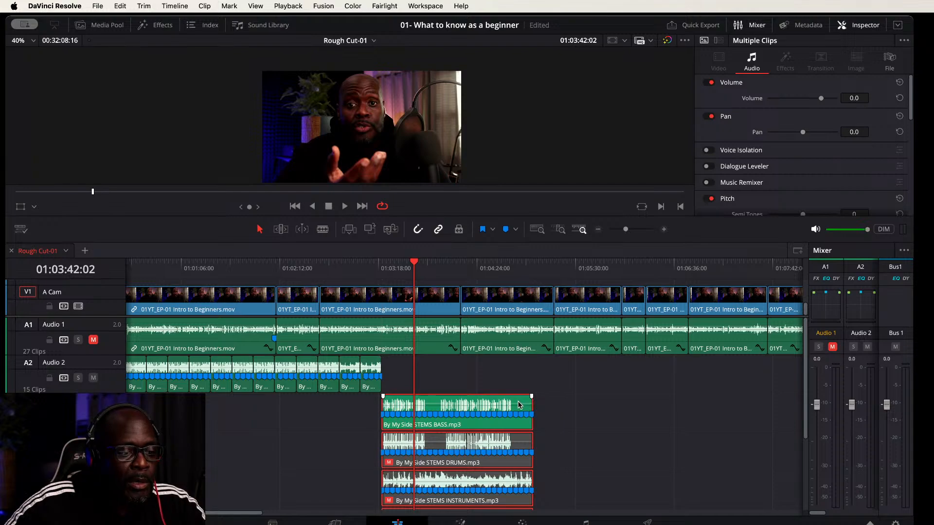
Step: Play the transition from the end of the Audio 2 loops into the bass stem alone
left_click(366, 269)
key("space")
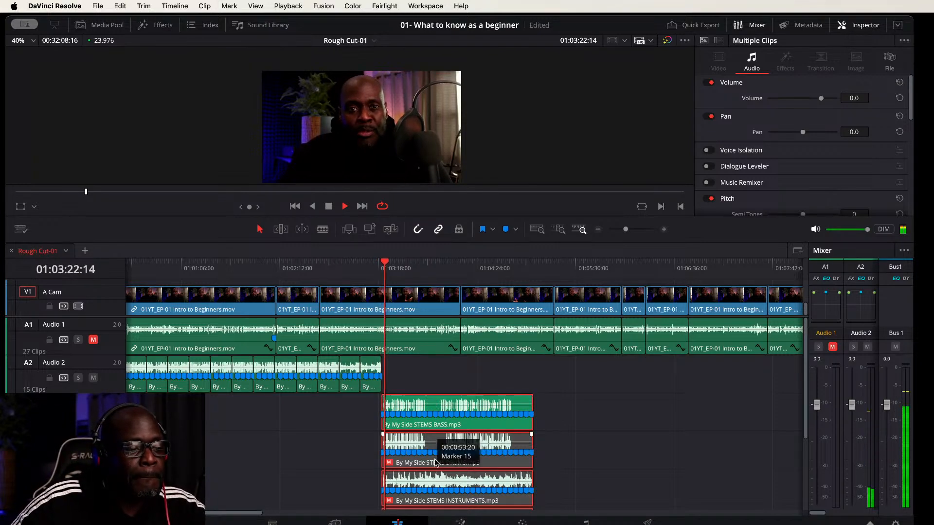
left_click(559, 484)
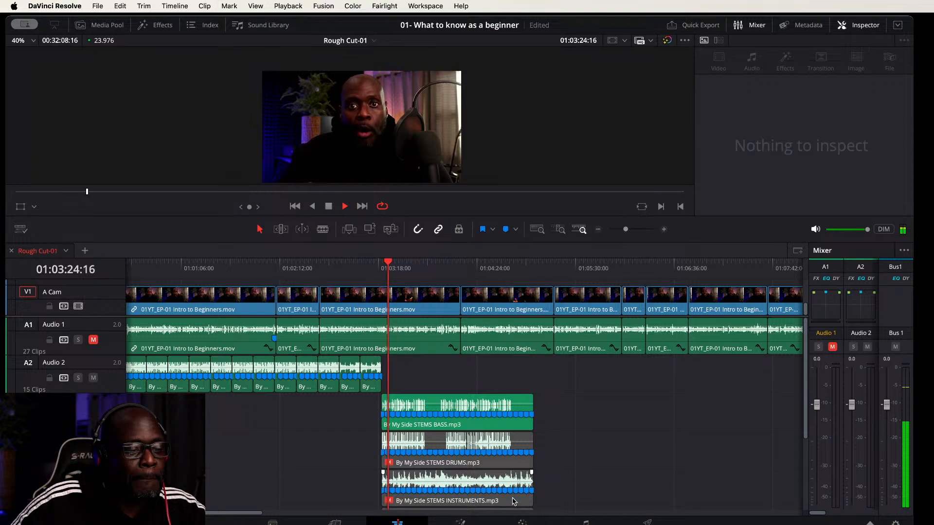
Step: Re-enable the instruments stem and disable the bass stem
left_click(513, 501)
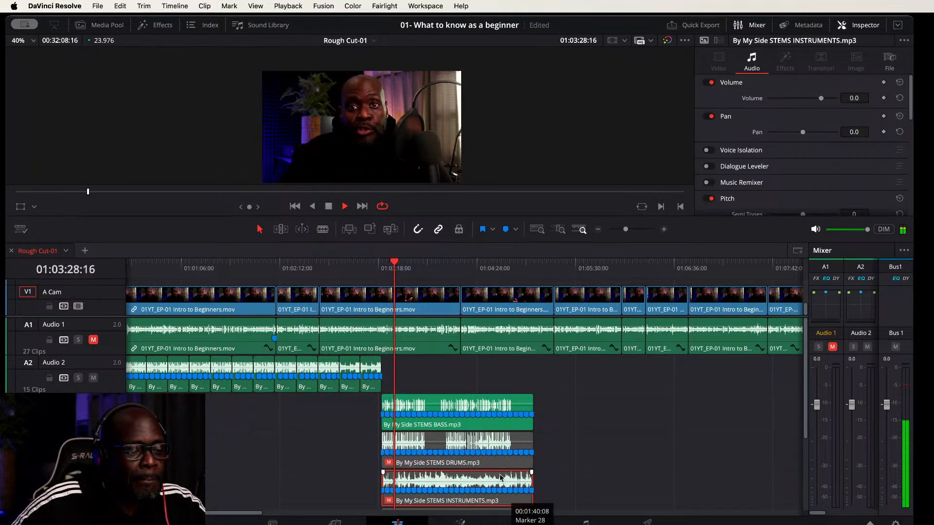
key("d")
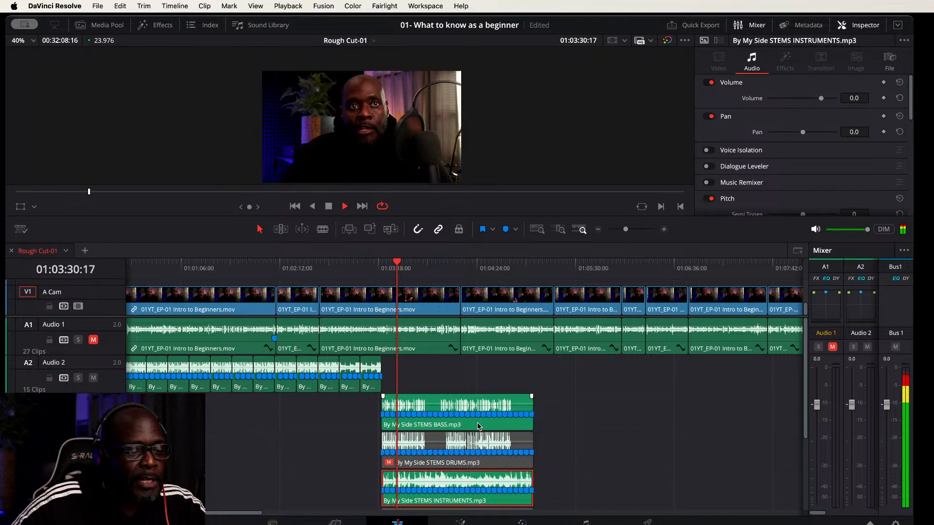
left_click(479, 427)
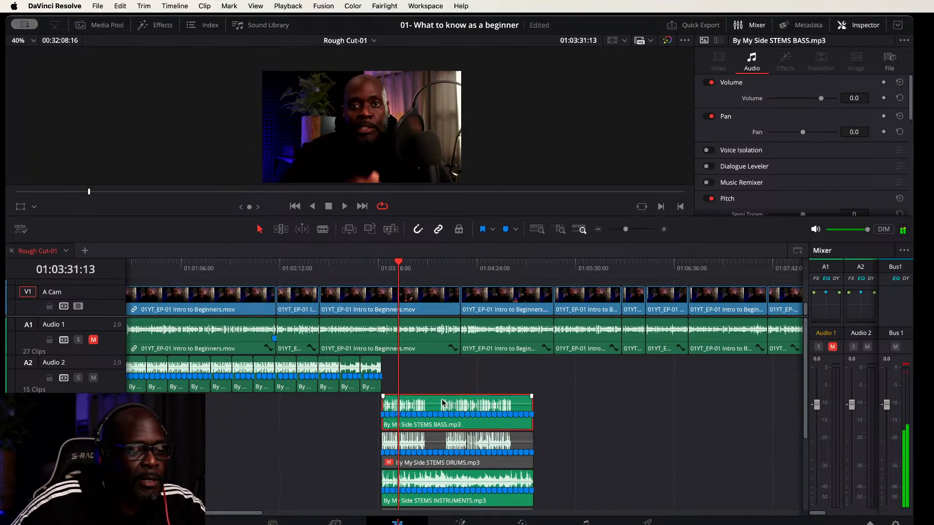
key("d")
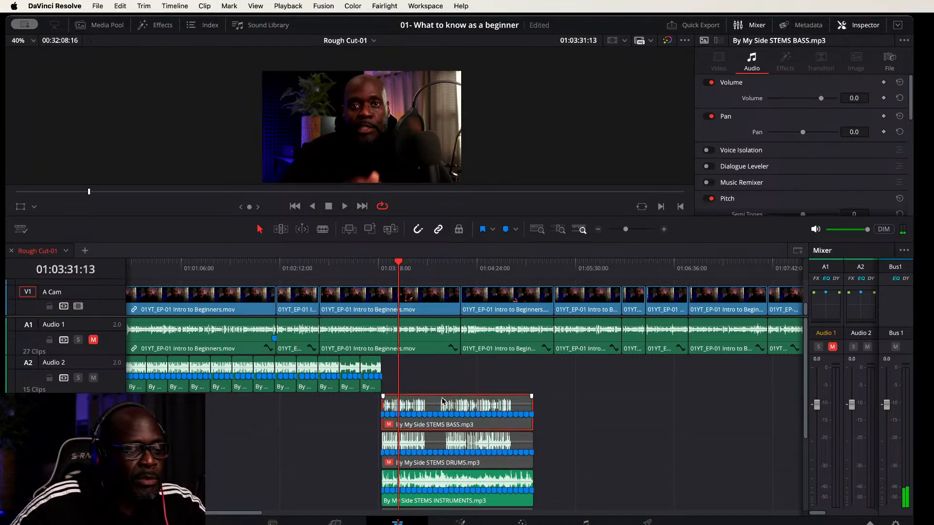
Step: Play from 01:03:16:19 to hear the loops lead into the instruments stem alone
left_click(381, 266)
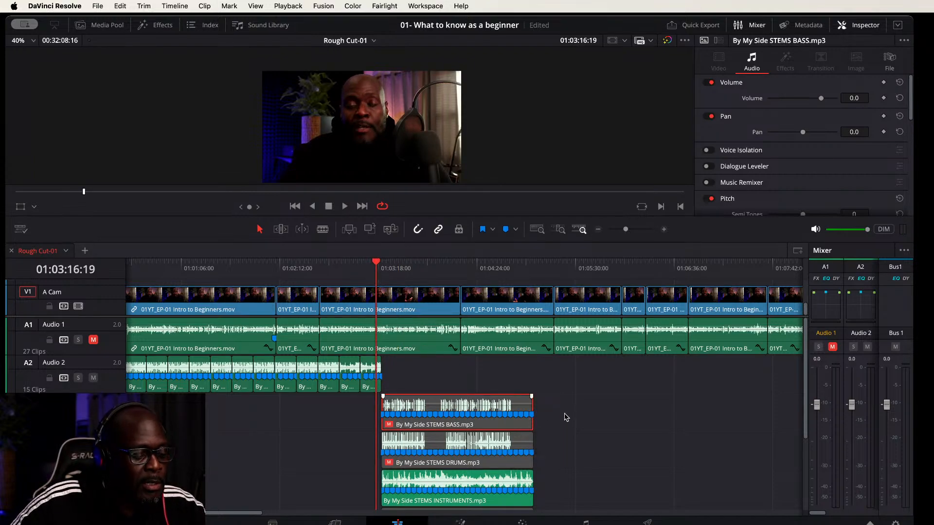
scroll(564, 417, "up", 6)
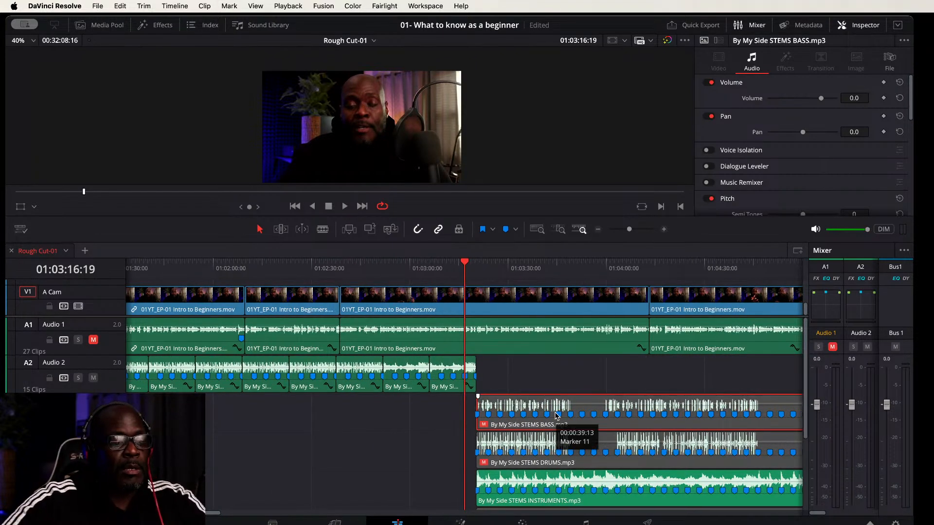
key("space")
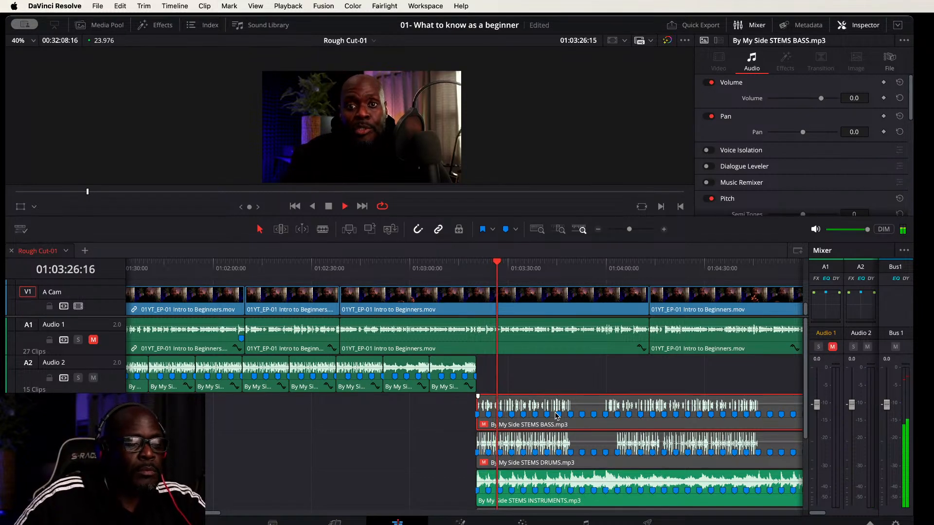
Step: Trim the start of the bass stem on Audio 3 to 01:03:34:18 and re-enable the clip
scroll(572, 396, "down", 3)
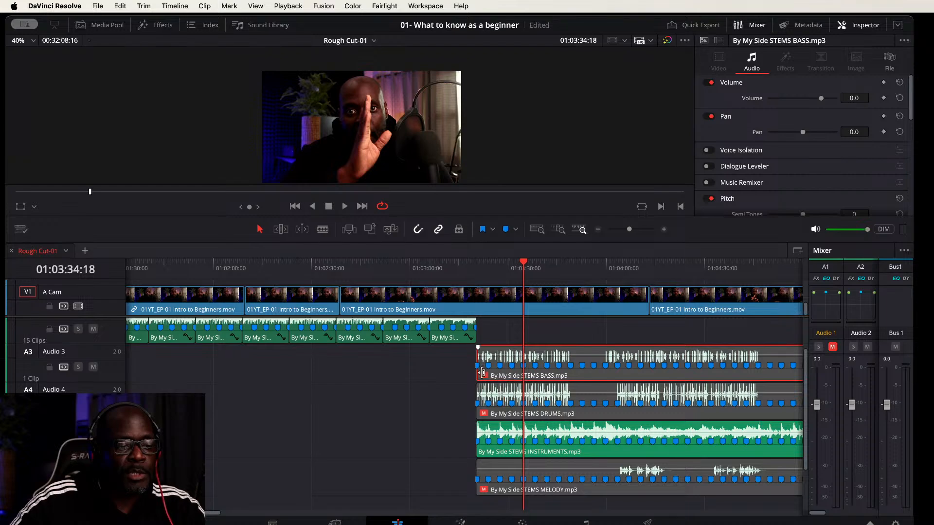
left_click_drag(482, 374, 525, 370)
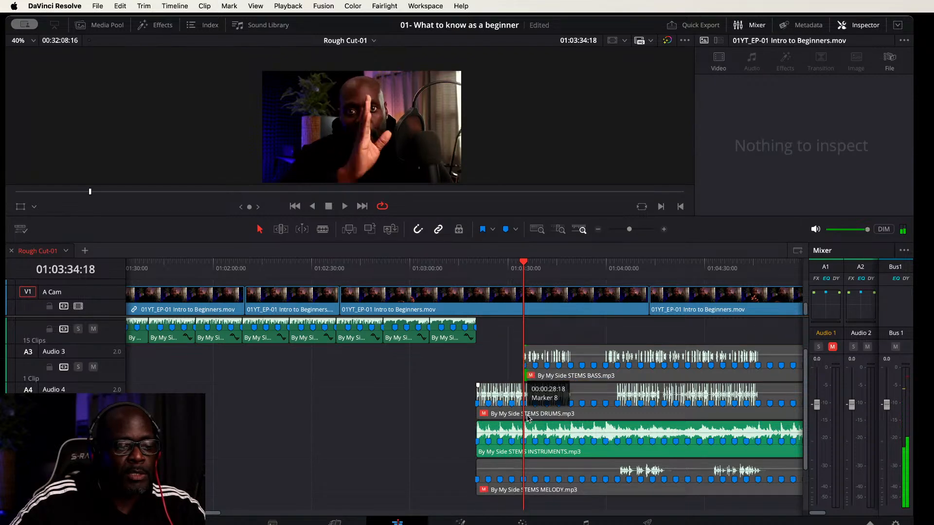
left_click(563, 375)
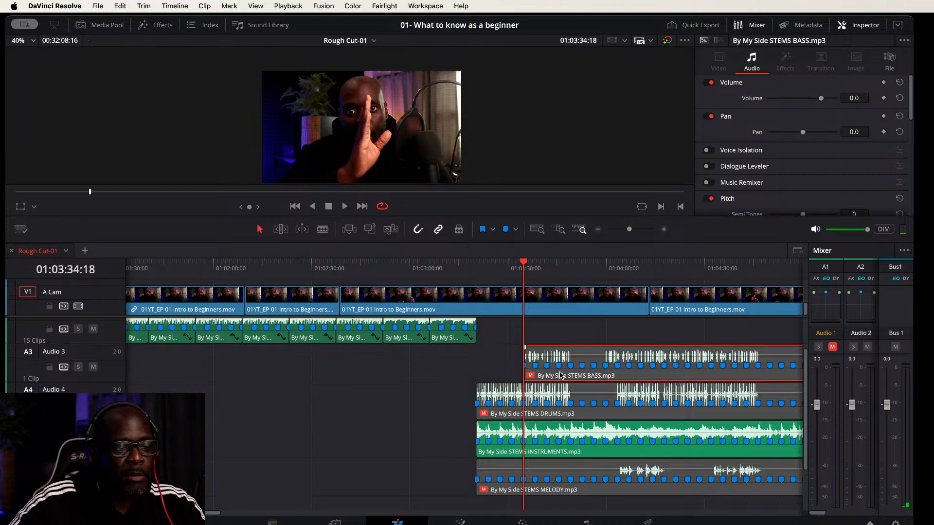
key("d")
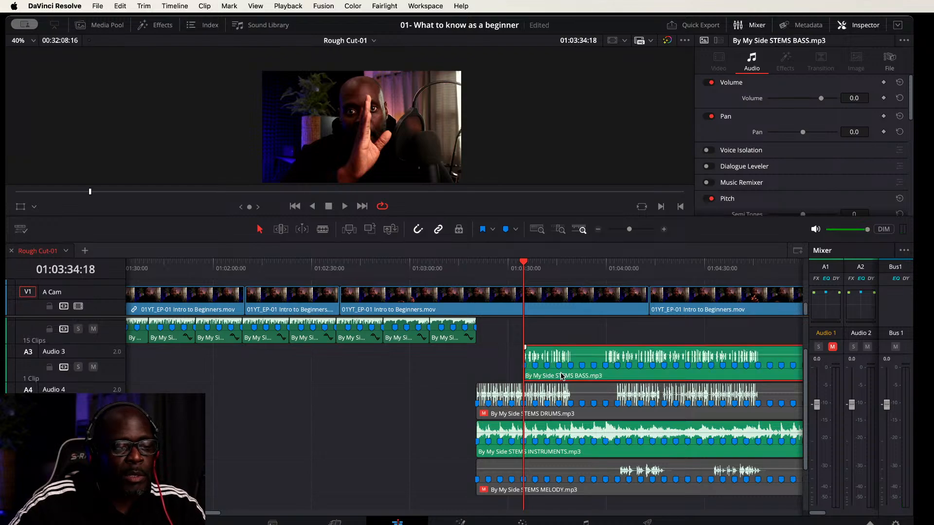
Step: Play from just before the end of the loops through the delayed bass entry over the instruments stem
left_click(465, 264)
key("space")
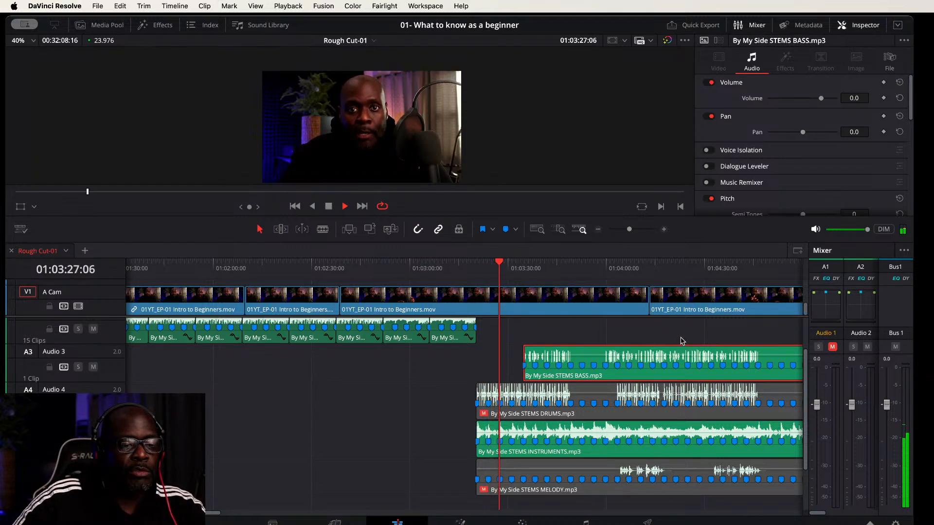
scroll(682, 334, "right", 5)
left_click_drag(429, 329, 415, 326)
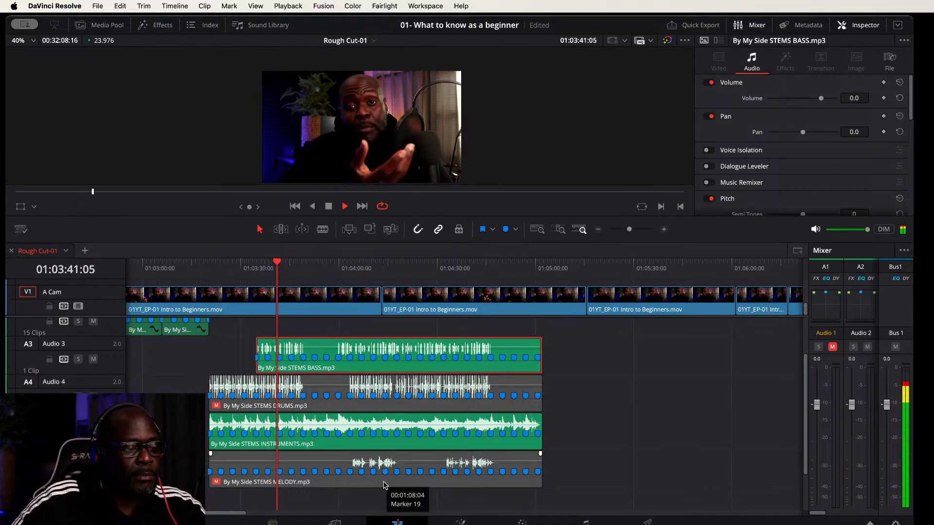
Step: Pause playback at 01:04:03:07, trim the start of the STEMS DRUMS clip to the playhead and enable the clip
left_click(383, 407)
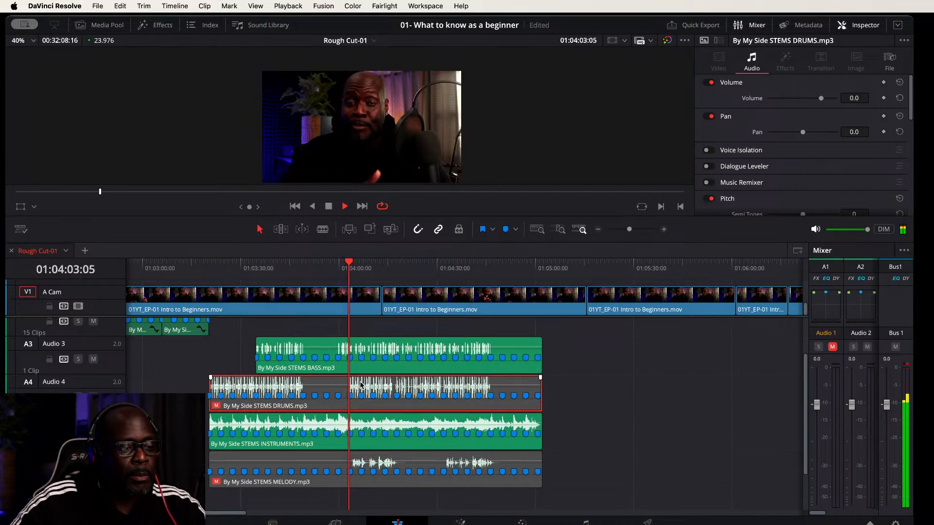
key("space")
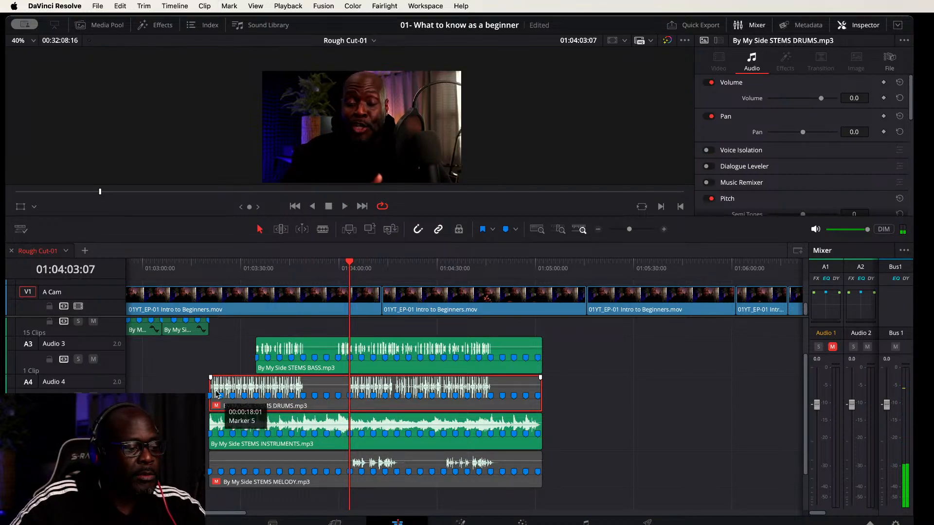
left_click_drag(212, 384, 350, 387)
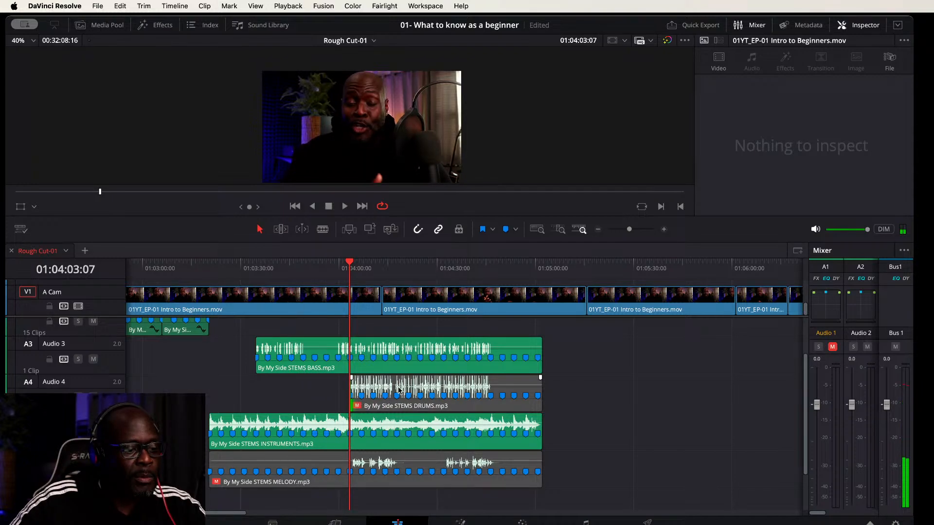
left_click(502, 382)
key("d")
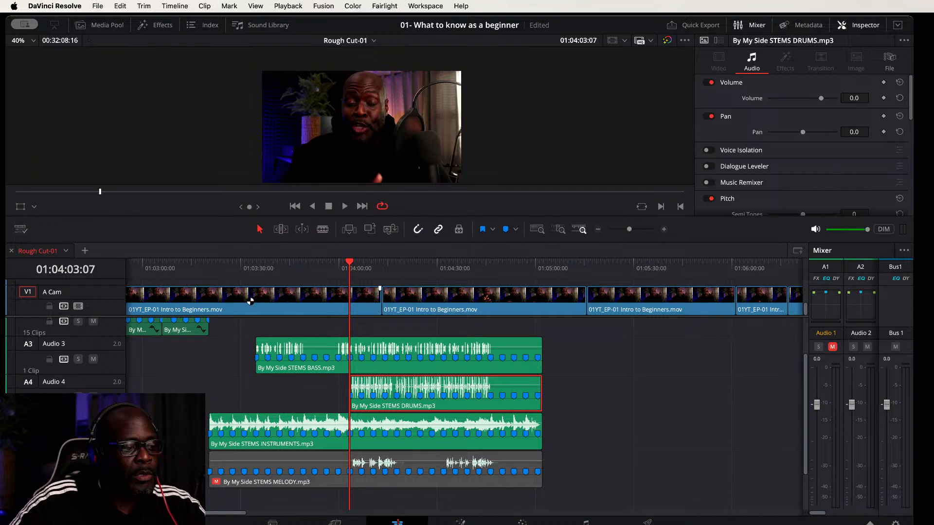
Step: While playing back from 01:03:16:19, enable the STEMS MELODY clip and trim its start to align with the DRUMS clip's start
left_click(203, 268)
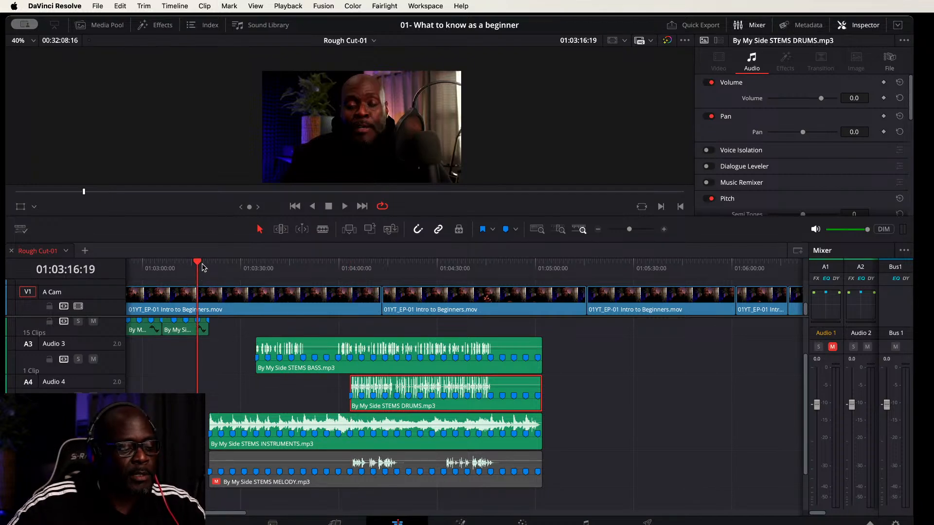
key("space")
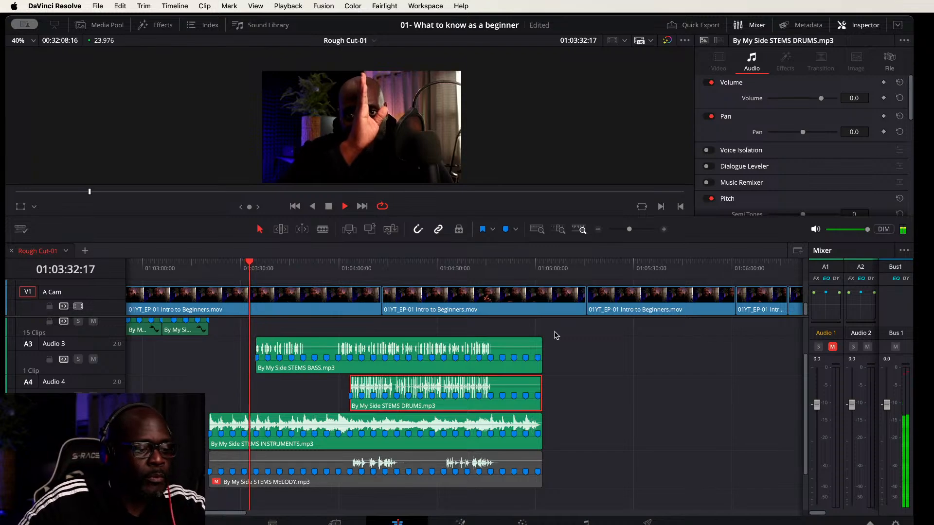
scroll(606, 385, "down", 2)
scroll(605, 386, "up", 4)
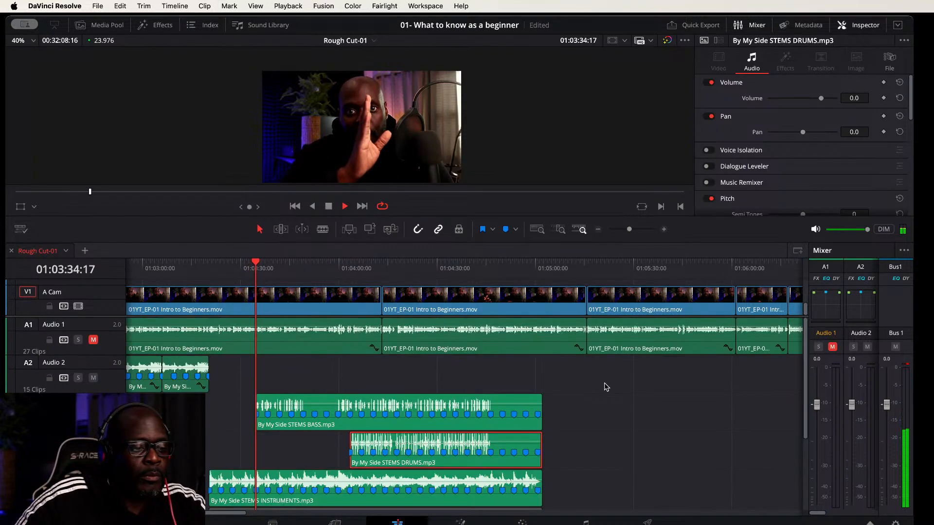
scroll(484, 421, "down", 4)
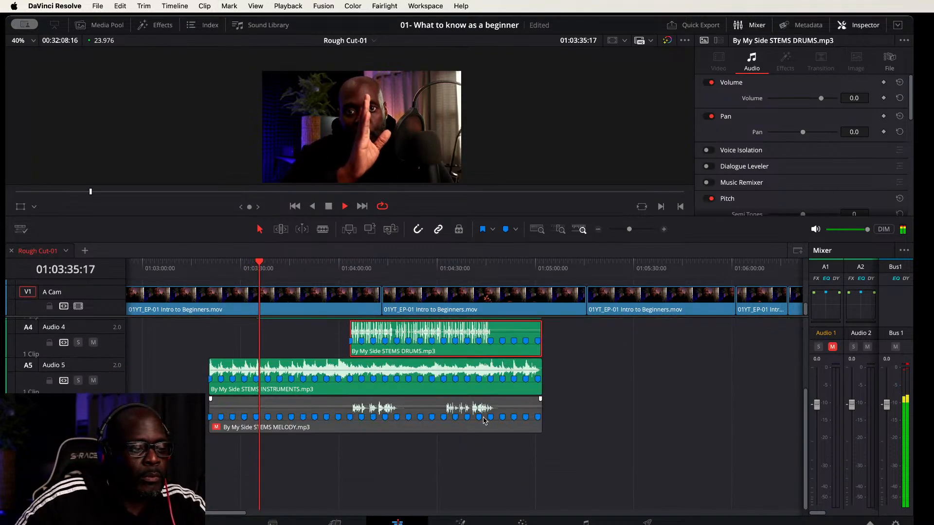
left_click(435, 428)
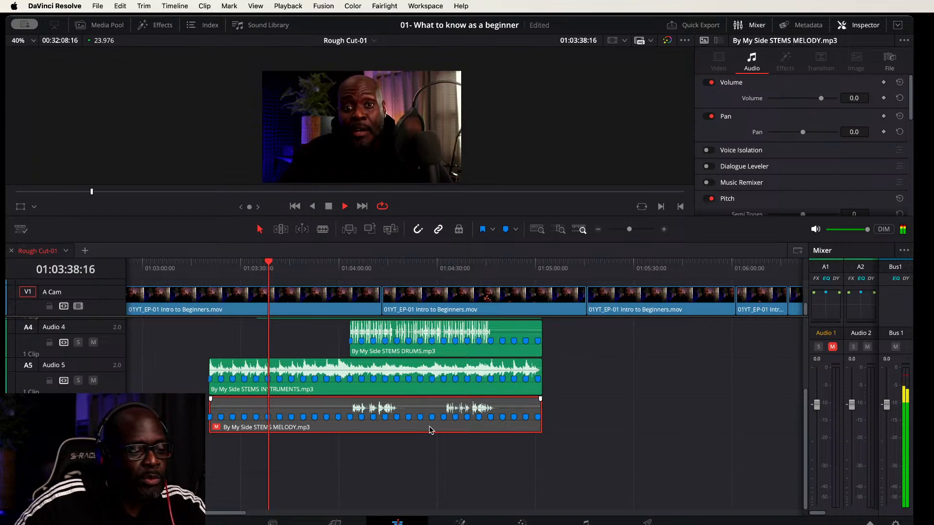
key("d")
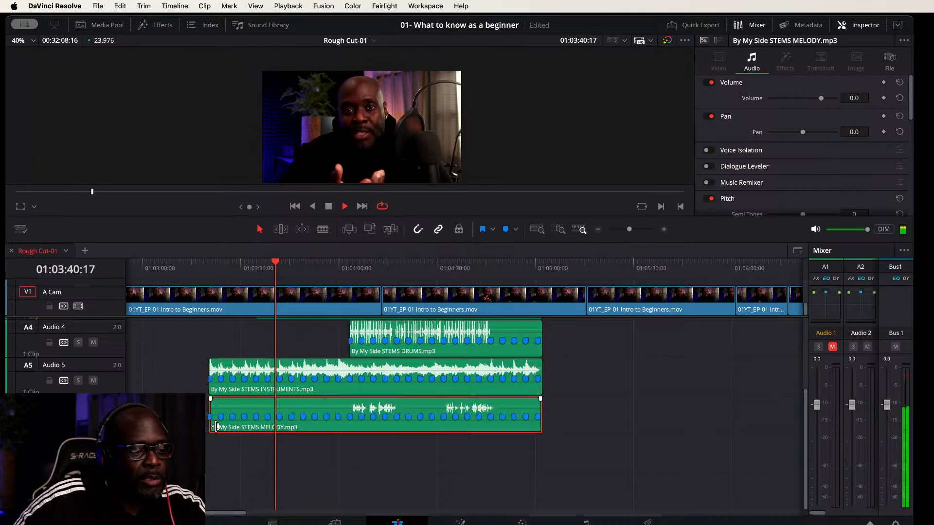
left_click_drag(212, 428, 353, 429)
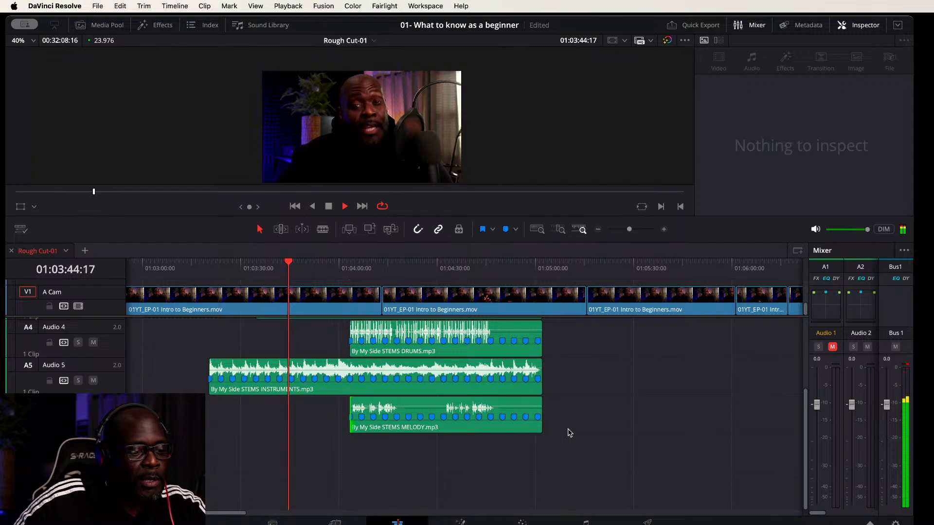
Step: Stop playback at 01:04:31:23 and trim the ends of all four stem clips to the playhead
scroll(620, 389, "up", 3)
scroll(589, 388, "down", 3)
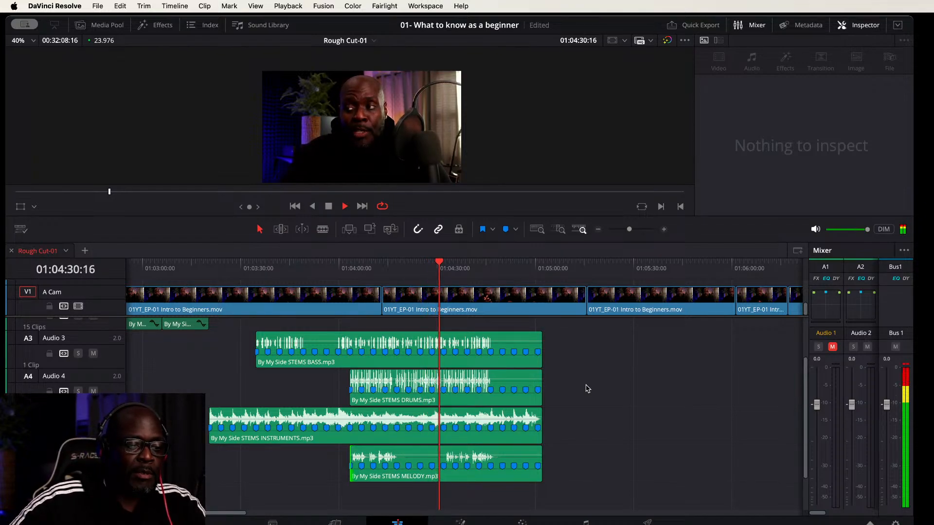
key("space")
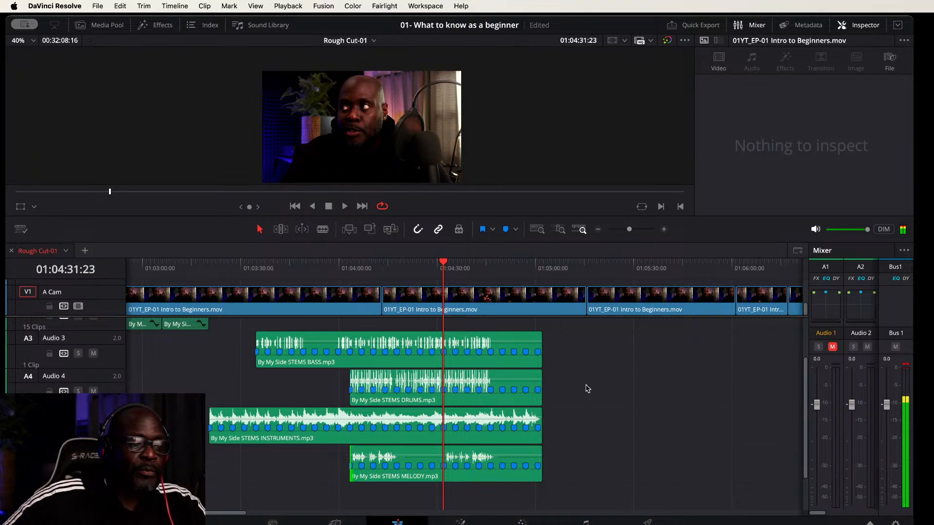
left_click_drag(570, 342, 515, 488)
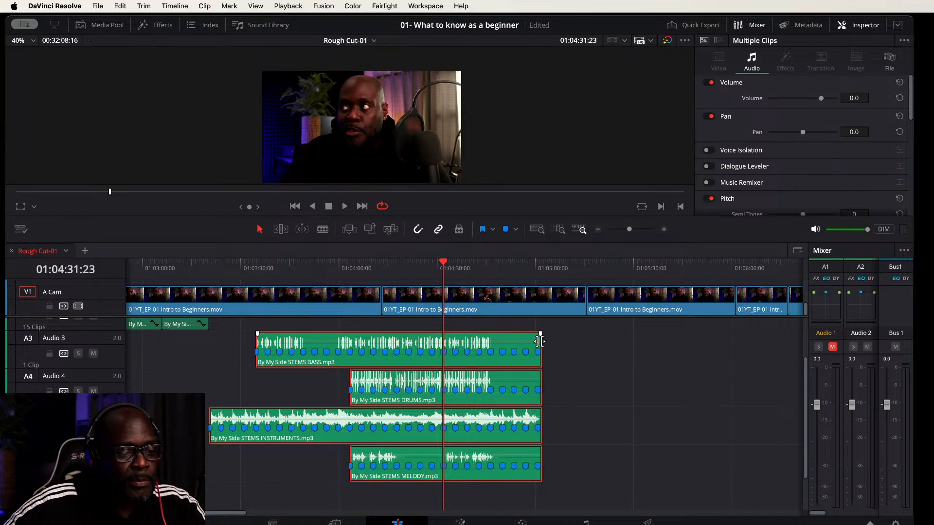
left_click_drag(538, 342, 476, 341)
left_click_drag(458, 343, 442, 344)
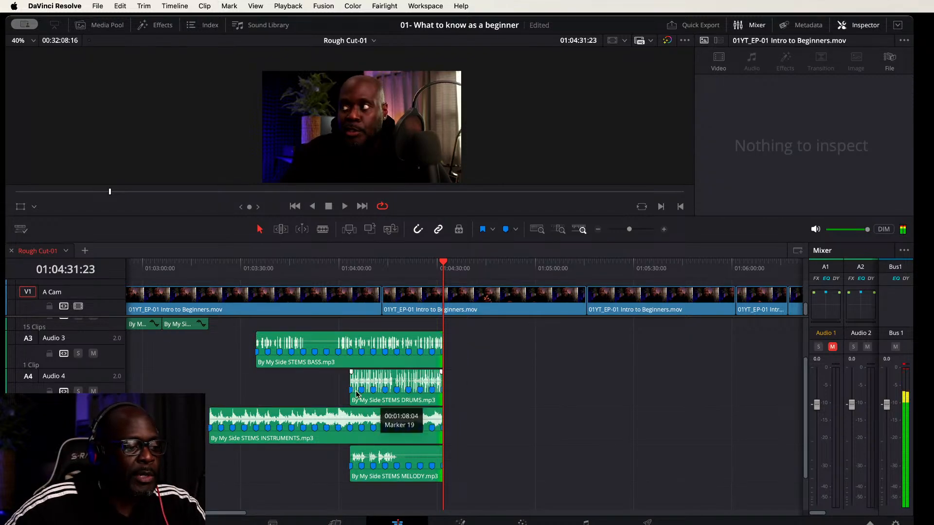
Step: Link the trimmed BASS, DRUMS, INSTRUMENTS and MELODY stem clips together
scroll(332, 389, "up", 3)
scroll(487, 393, "down", 5)
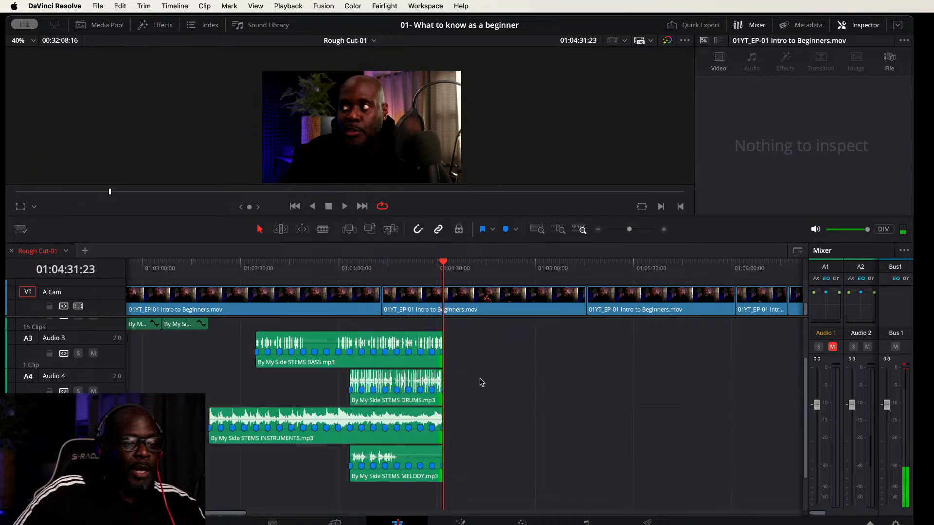
scroll(475, 368, "up", 5)
left_click_drag(468, 382, 364, 444)
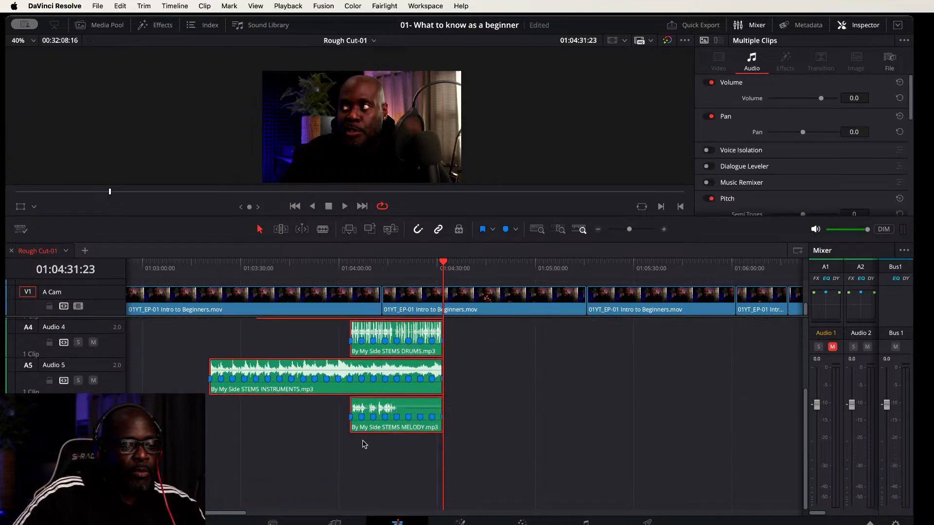
right_click(383, 387)
left_click(409, 380)
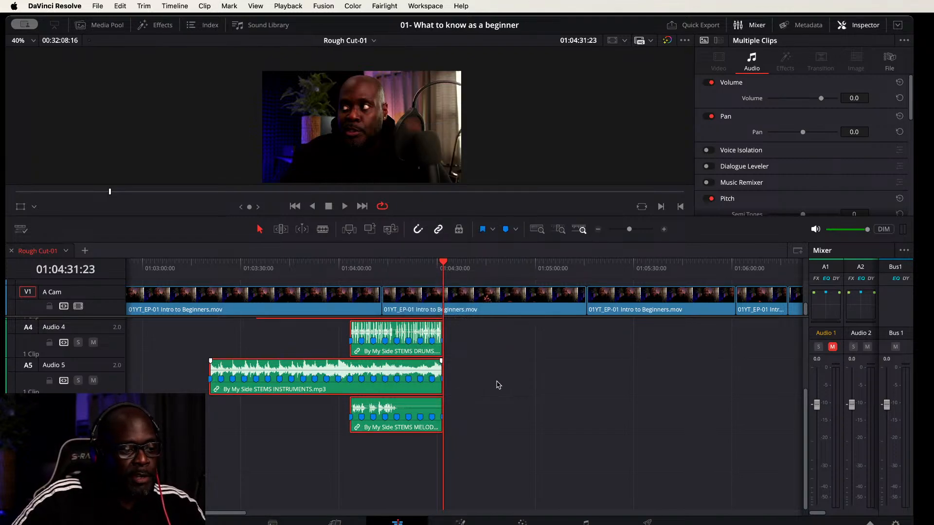
scroll(561, 402, "up", 3)
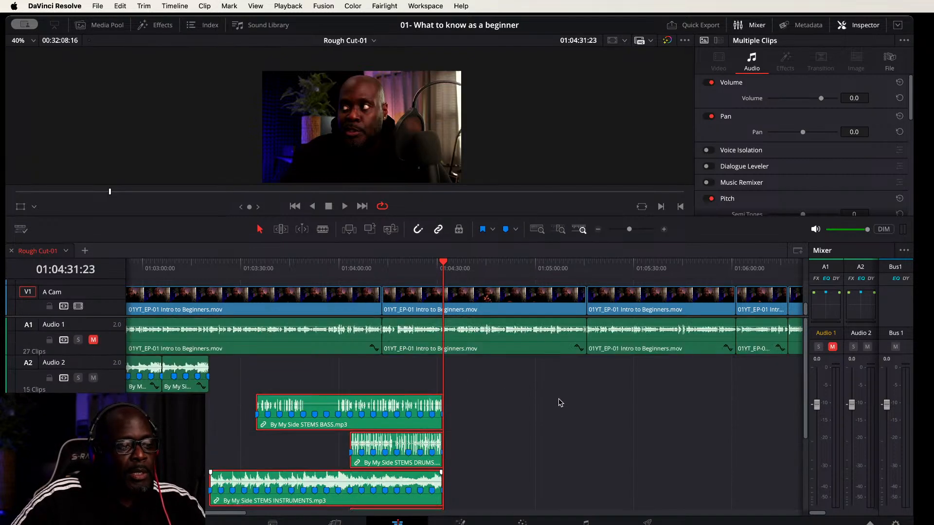
left_click(441, 262)
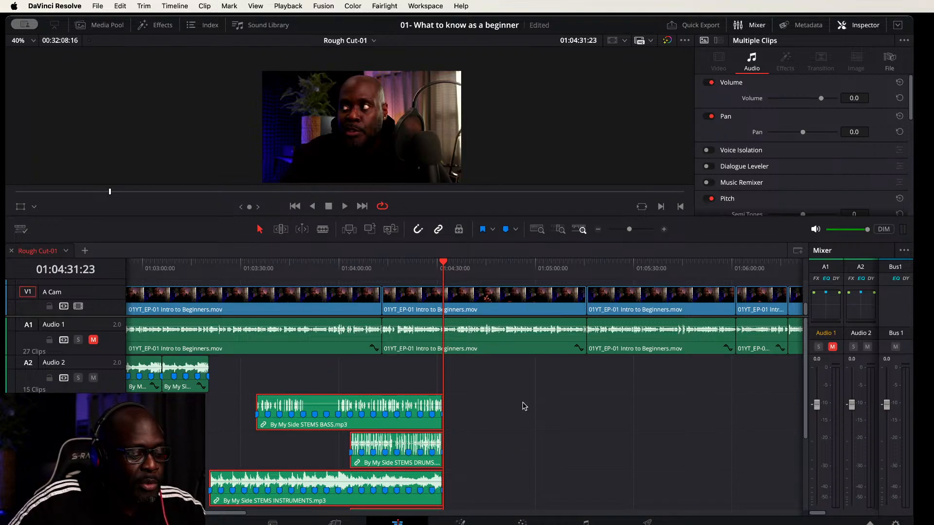
Step: Duplicate all Audio 2 music clips except the first and place the copies on Audio 2 beyond the stem section
key("super+minus")
key("super+minus")
key("super+minus")
key("super+minus")
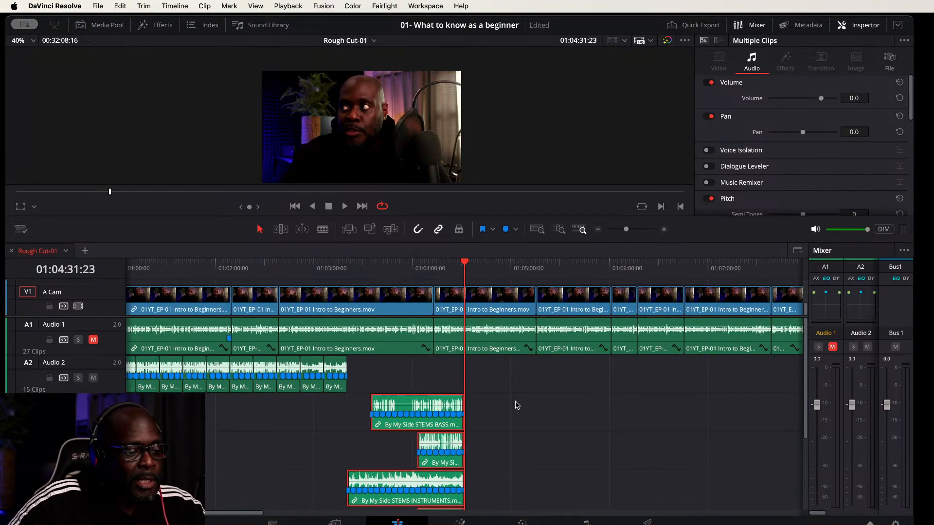
scroll(302, 434, "left", 5)
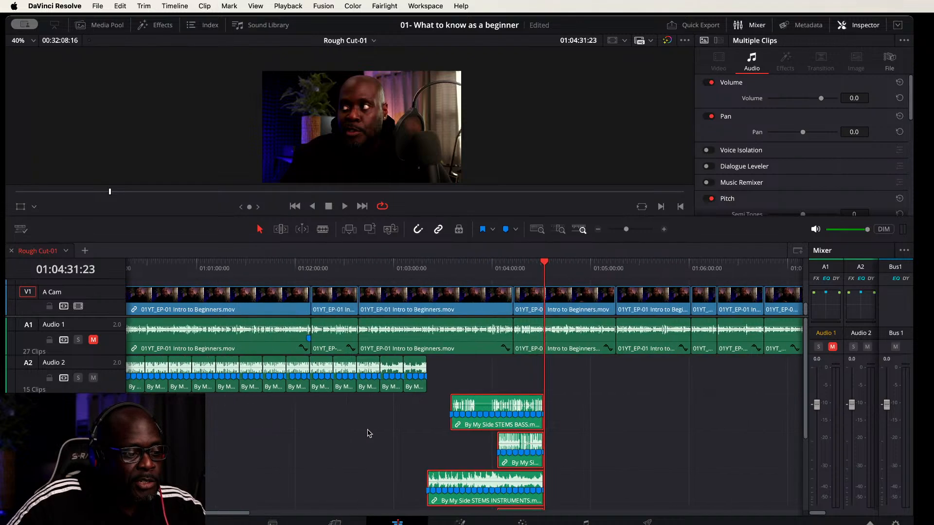
left_click_drag(449, 418, 166, 389)
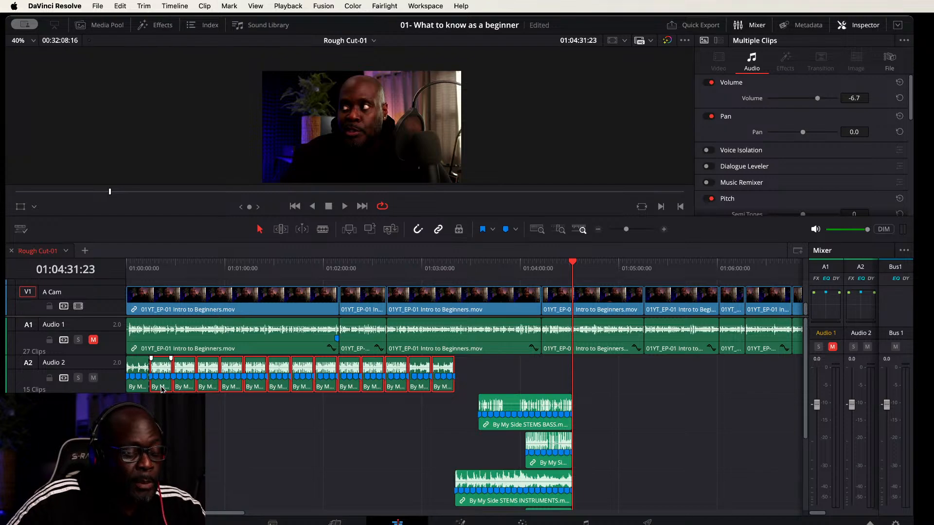
left_click_drag(196, 388, 568, 387)
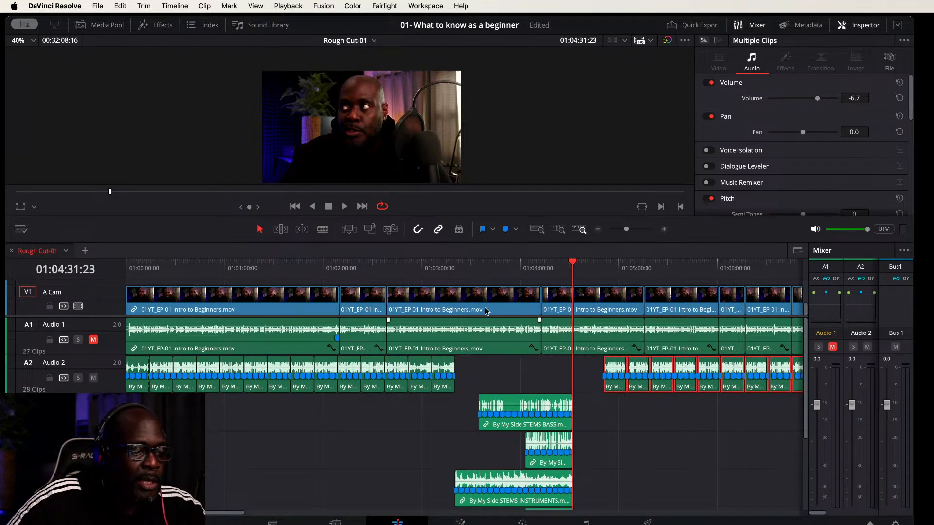
Step: Move the duplicated Audio 2 music clips so they start where the stem section ends, at 01:04:32:01
left_click(456, 265)
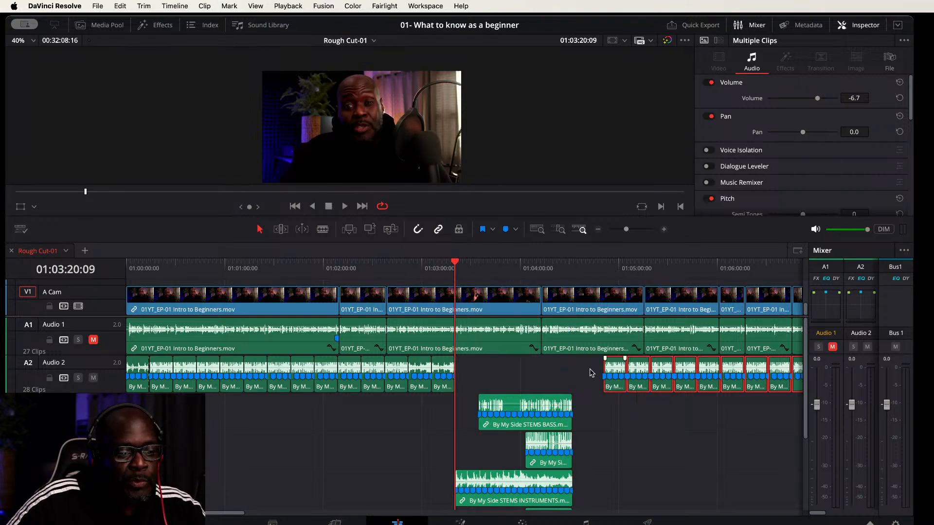
left_click(572, 267)
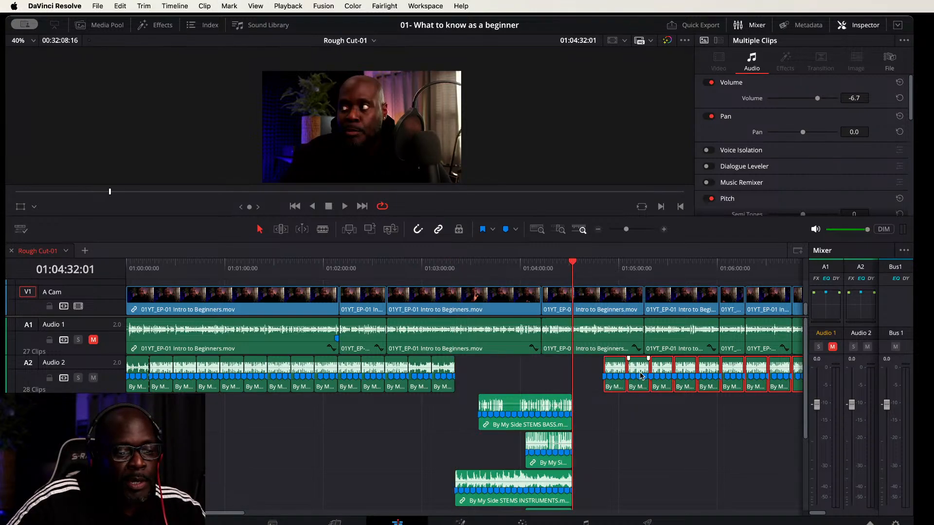
left_click_drag(615, 387, 585, 388)
scroll(460, 400, "right", 5)
scroll(460, 400, "down", 1)
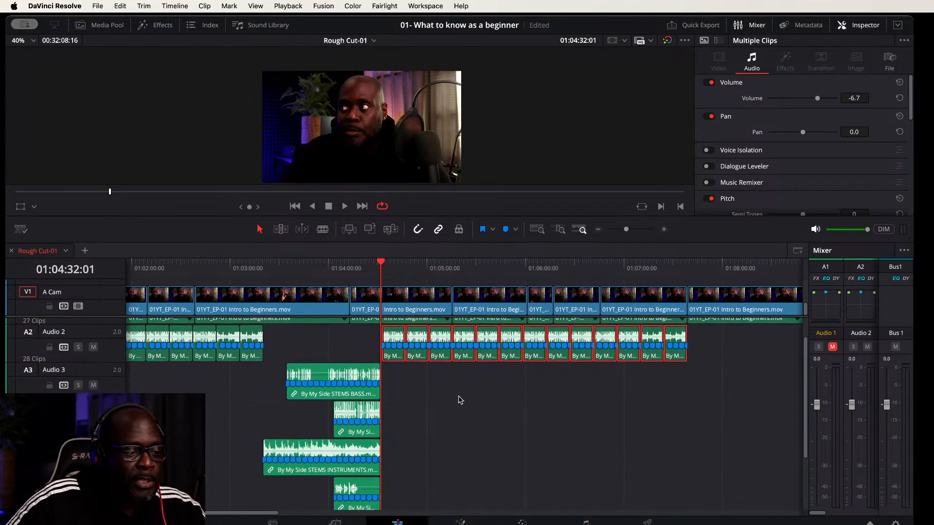
Step: Move the linked stem clips up one track so the BASS stem fills the gap on Audio 2
scroll(452, 403, "down", 4)
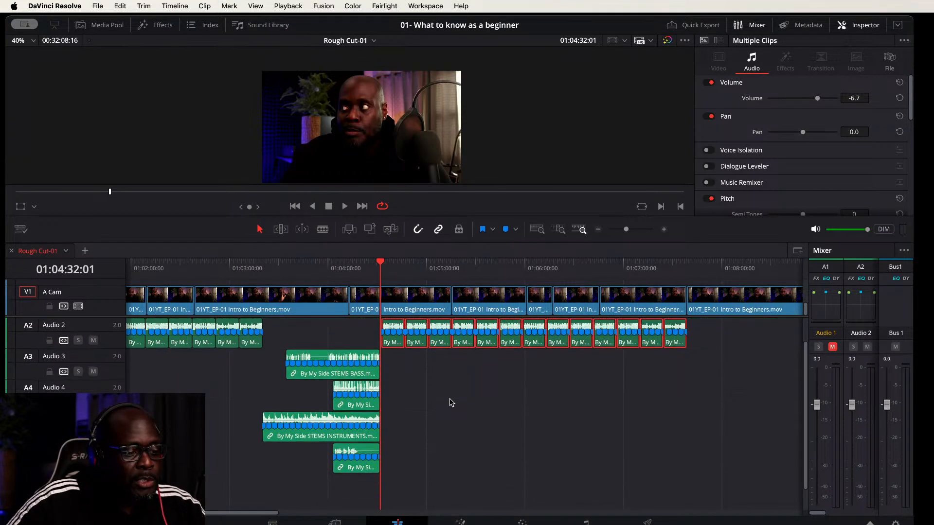
left_click_drag(438, 363, 302, 469)
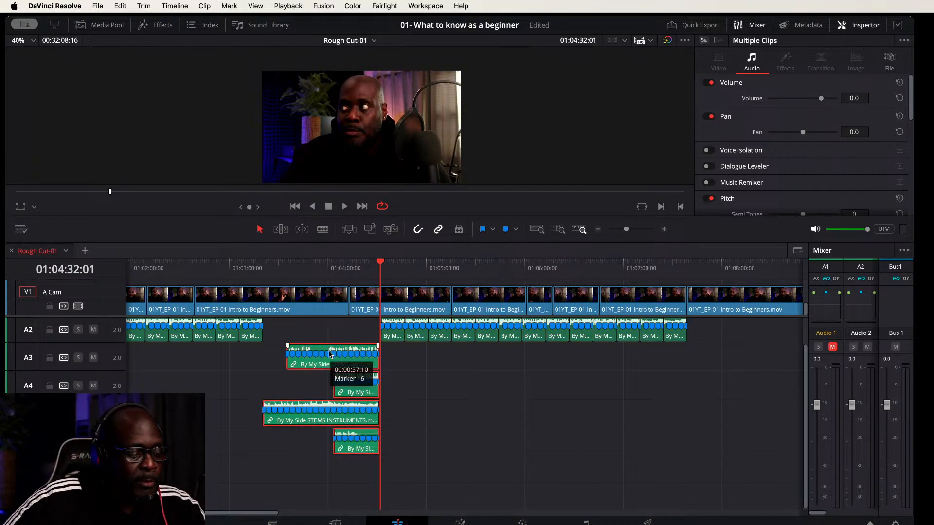
key("alt+Up")
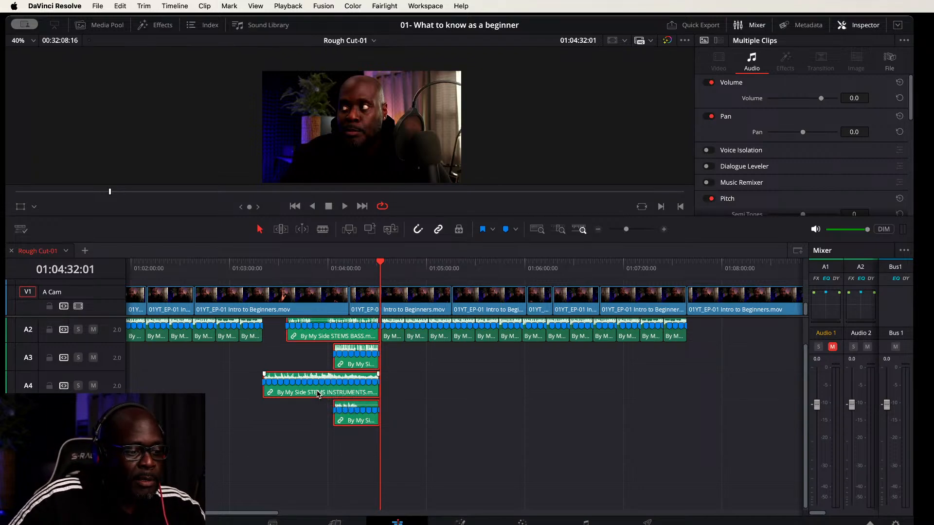
Step: Duplicate the linked stem group so the INSTRUMENTS copy starts at the end of the second run of Audio 2 music clips
left_click_drag(352, 392, 738, 393)
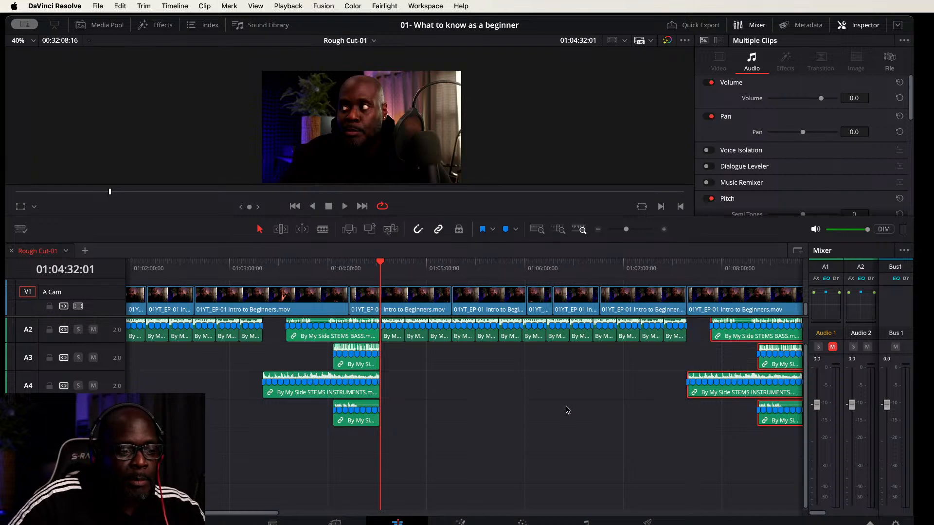
left_click_drag(583, 393, 452, 461)
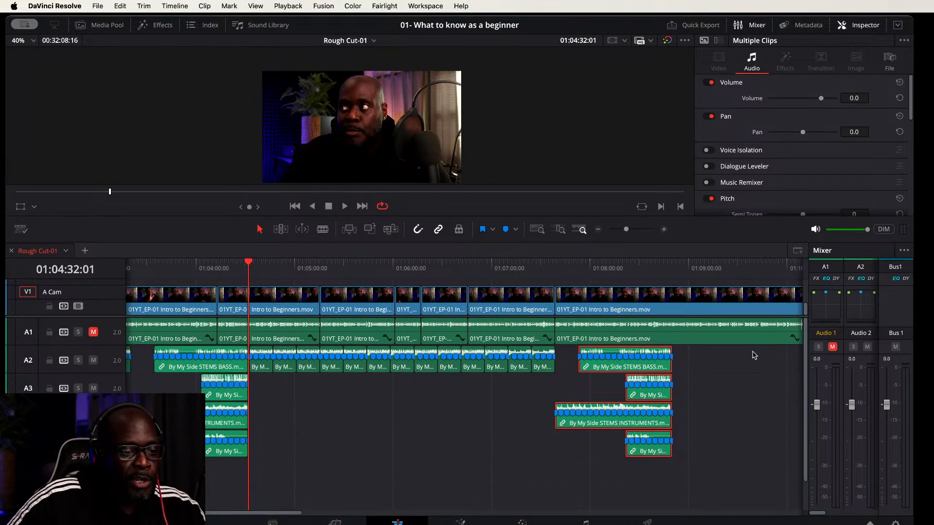
left_click(738, 383)
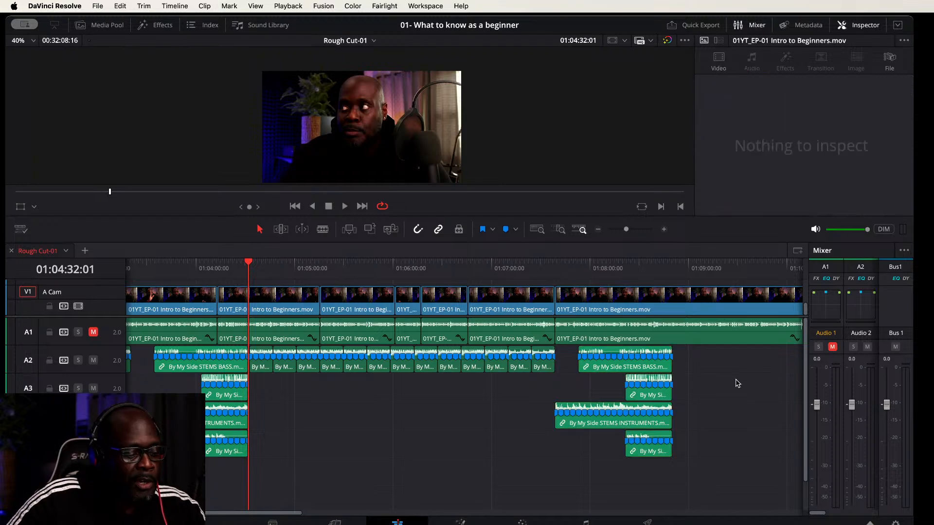
Step: Link all music and stem clips together, leaving out the first music clip on Audio 2
scroll(699, 390, "down", 4)
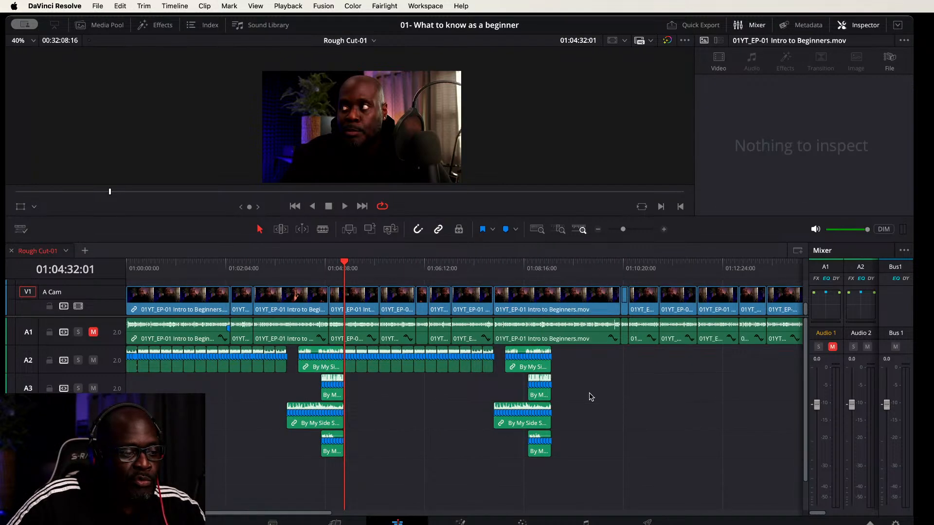
left_click_drag(646, 489, 143, 369)
right_click(142, 369)
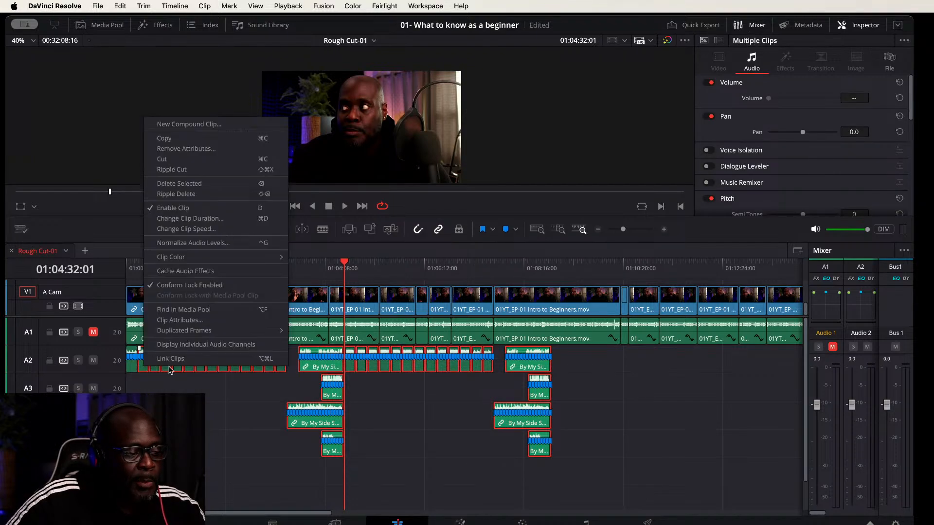
left_click(192, 360)
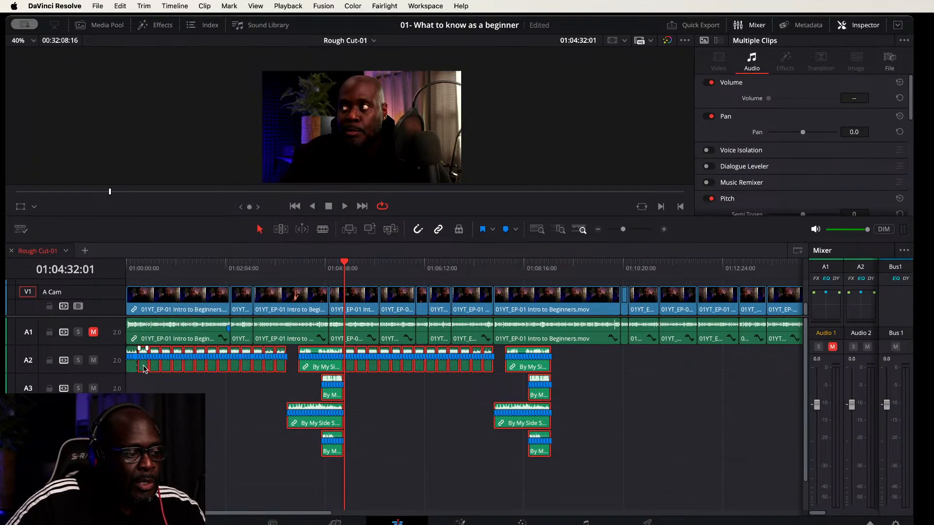
Step: Duplicate the linked music and stem clips and place the copy on the same tracks shortly after the second stem section
left_click_drag(146, 369, 523, 369)
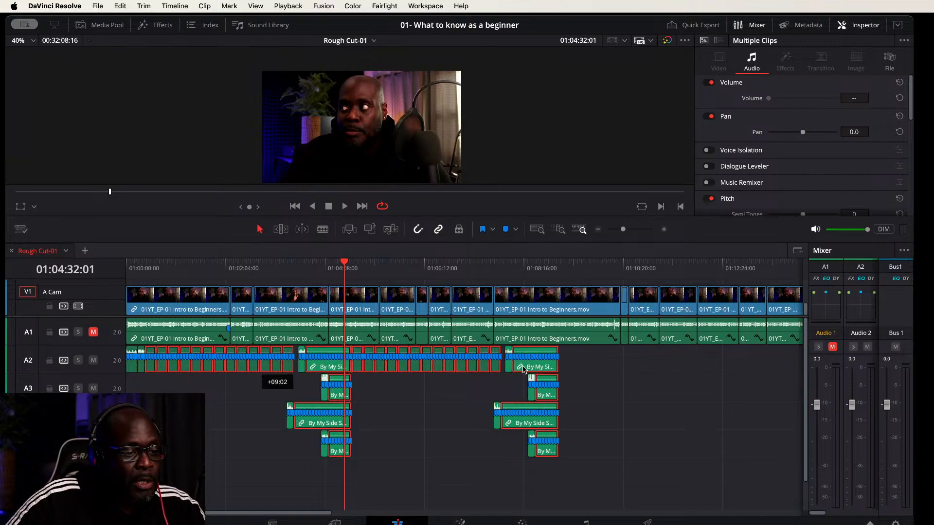
left_click_drag(645, 371, 568, 372)
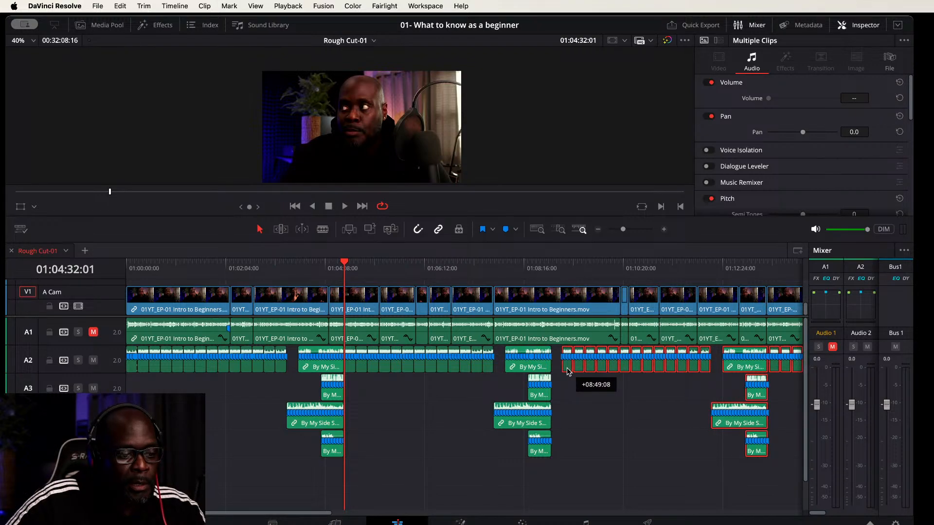
left_click_drag(568, 372, 566, 372)
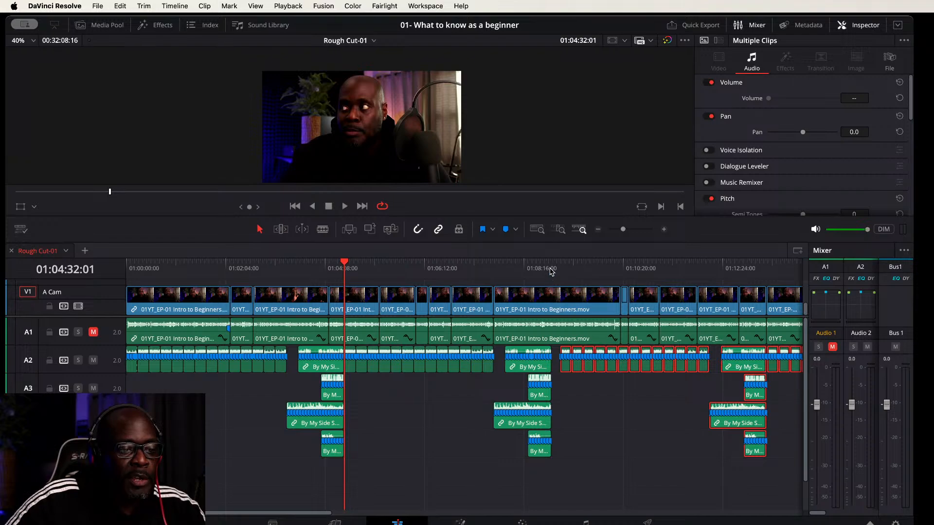
Step: Move the duplicated music group so its first Audio 2 clip starts where the second stem section ends
left_click(550, 268)
key("super+equal")
key("super+equal")
key("super+equal")
key("super+equal")
key("super+equal")
key("super+equal")
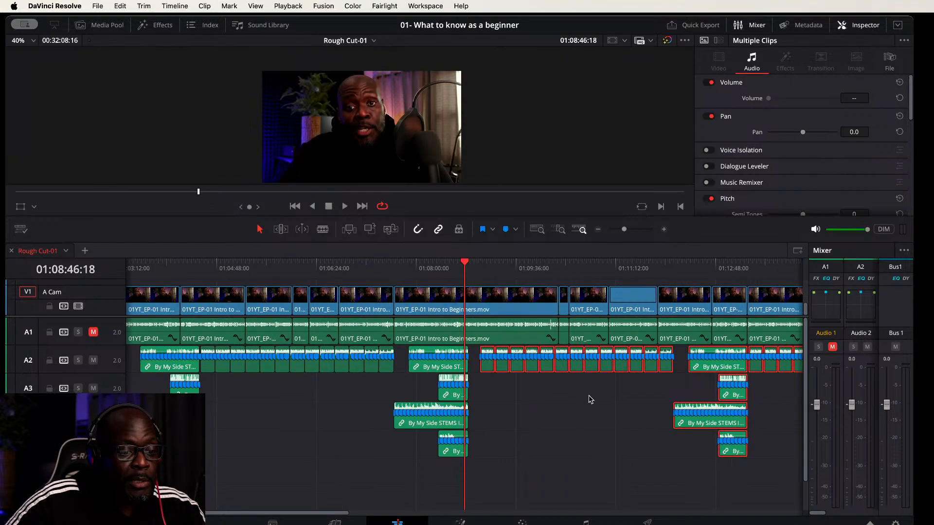
key("super+equal")
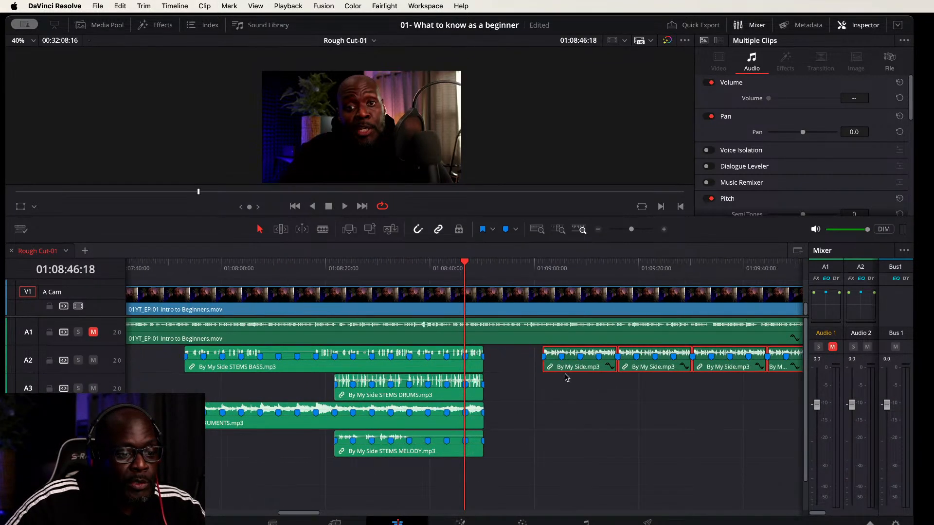
left_click_drag(562, 367, 513, 368)
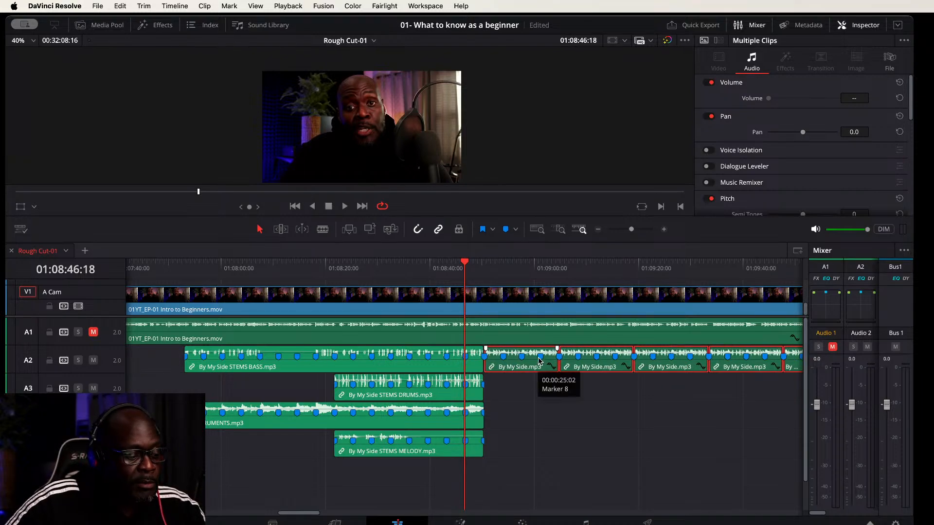
Step: Place the playhead at the end of the duplicated group's last stem section, at 01:17:26:14
key("super+minus")
key("super+minus")
key("super+minus")
key("super+minus")
key("super+minus")
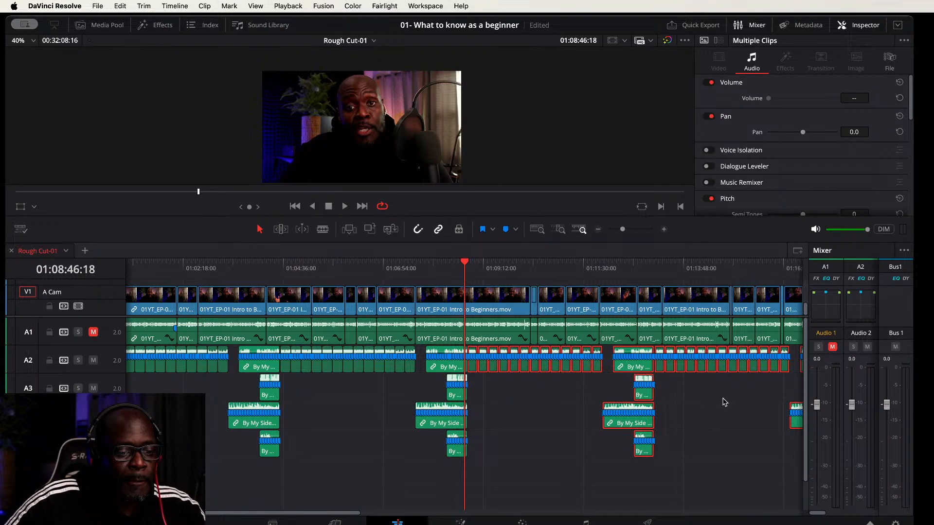
left_click_drag(723, 402, 443, 407)
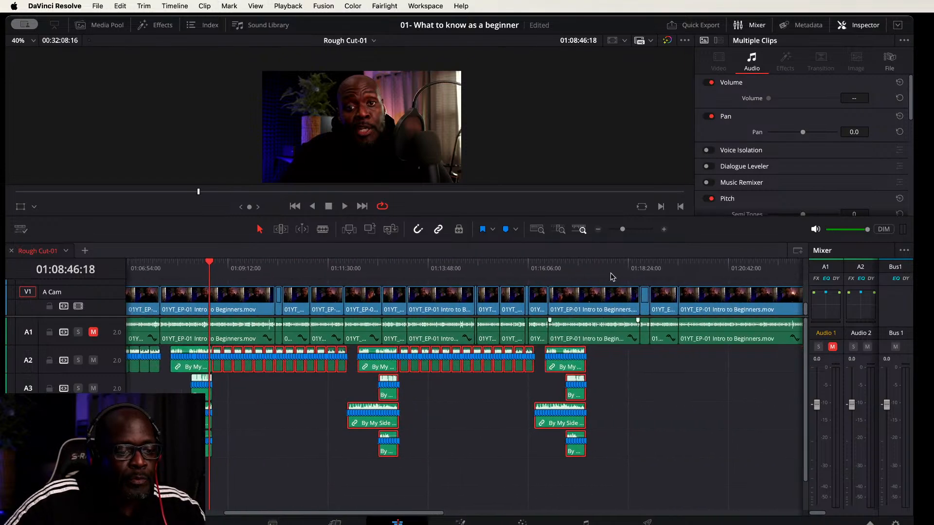
left_click(587, 267)
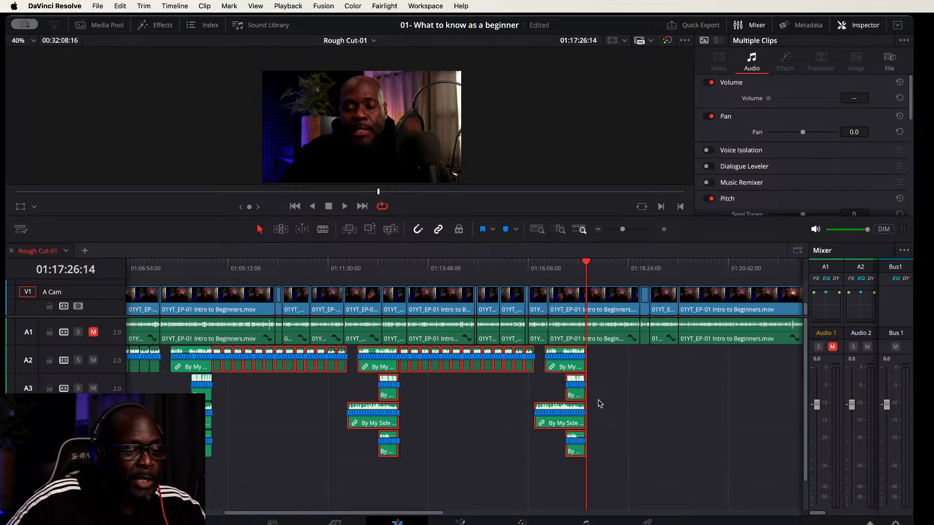
Step: Duplicate the linked music group containing the last two stem sections and place the copy on the same tracks beyond the playhead
scroll(598, 404, "down", 5)
scroll(231, 404, "up", 5)
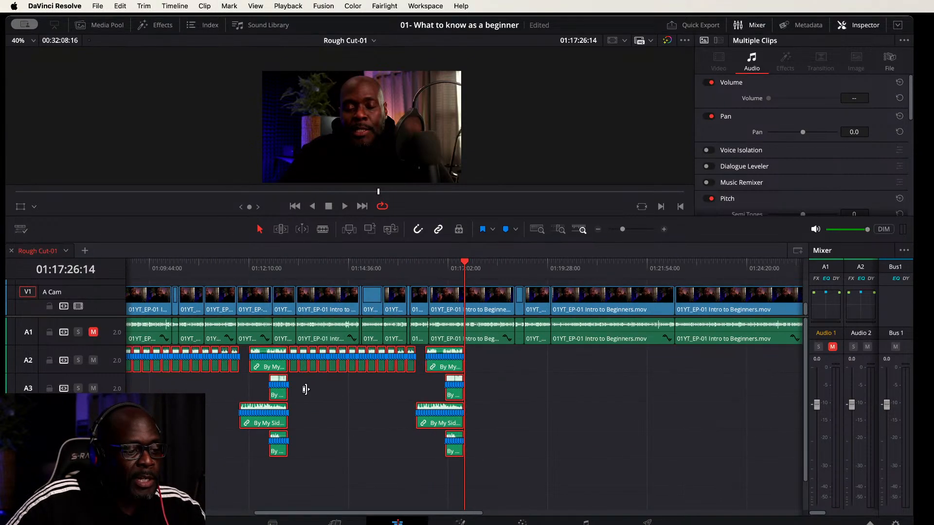
scroll(531, 408, "left", 5)
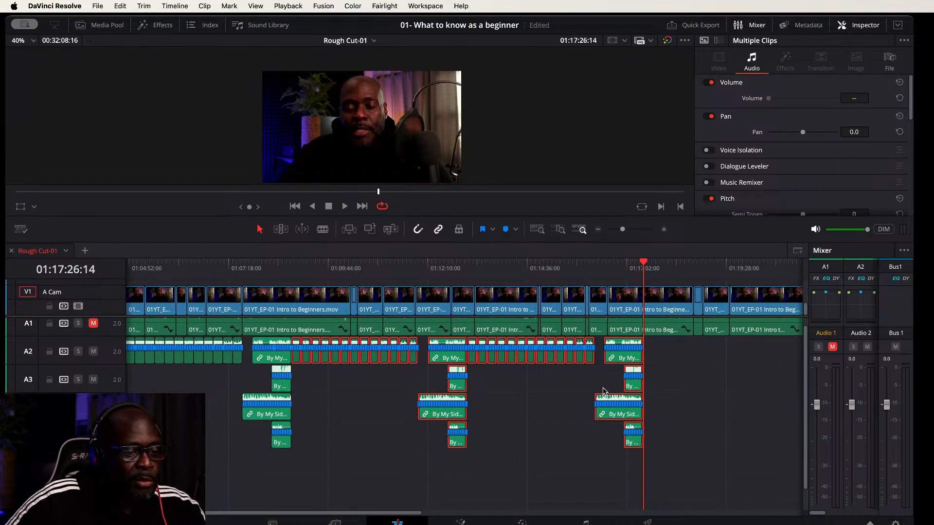
scroll(599, 392, "down", 3)
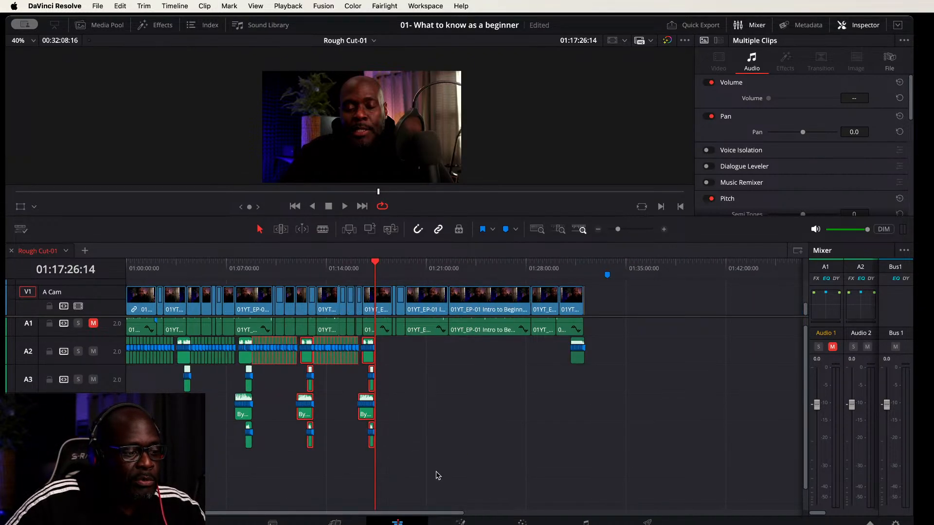
left_click_drag(444, 483, 274, 424)
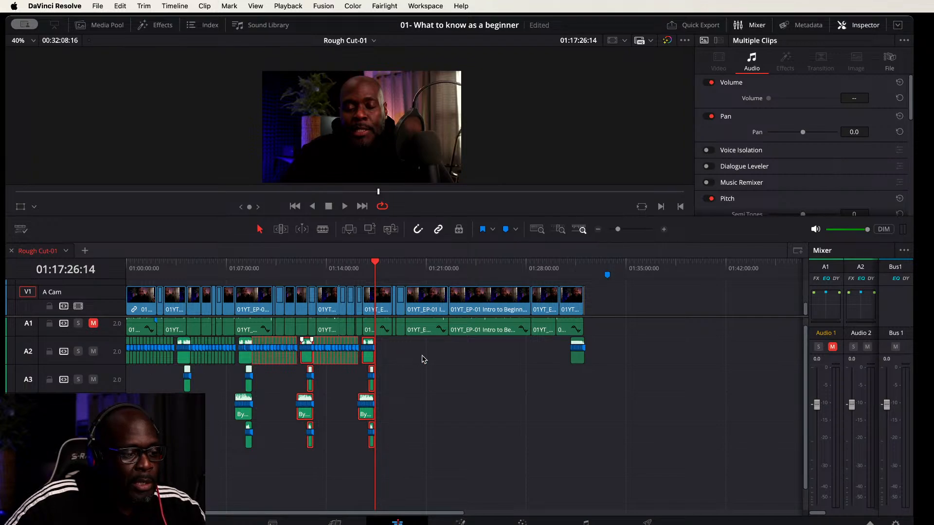
left_click_drag(302, 359, 448, 359)
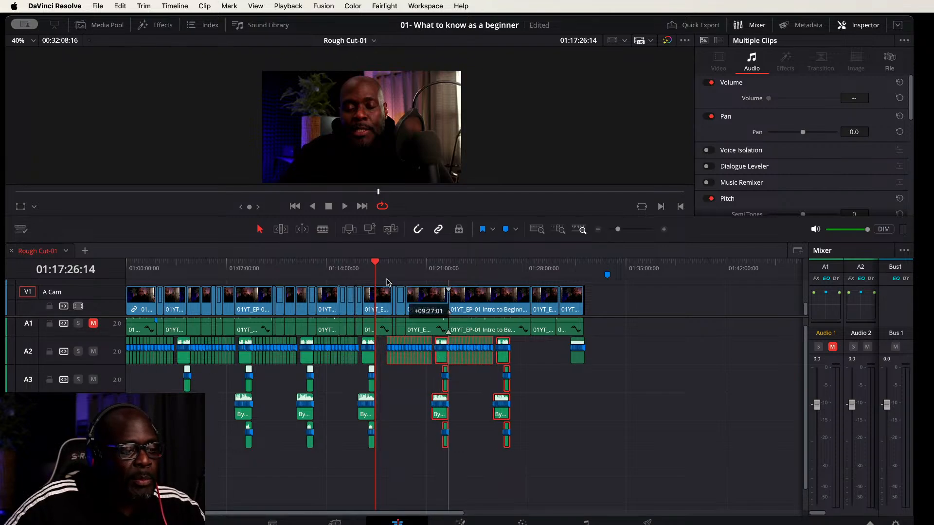
Step: Move the new music group copy so its first Audio 2 clip starts at the playhead, 01:17:26:14
key("super+equal")
key("super+equal")
key("super+equal")
key("super+equal")
key("super+equal")
key("super+equal")
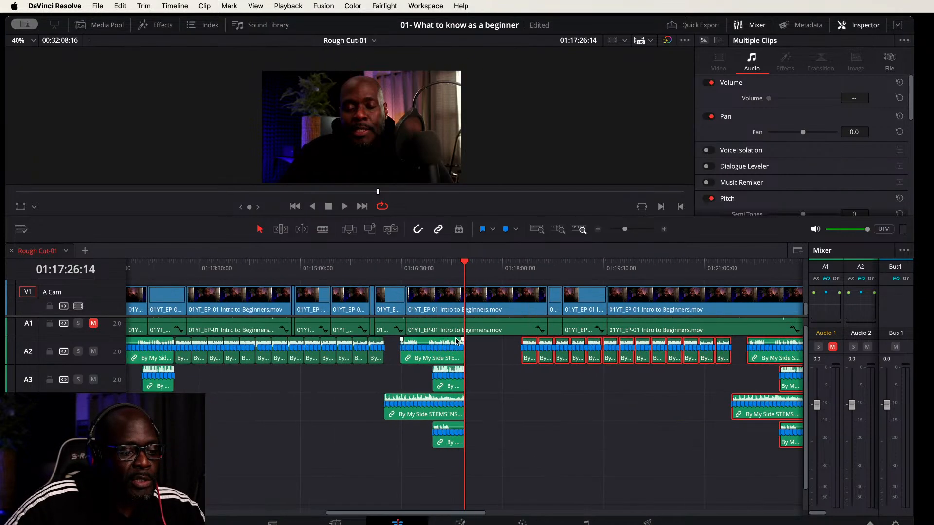
key("super+equal")
key("super+equal")
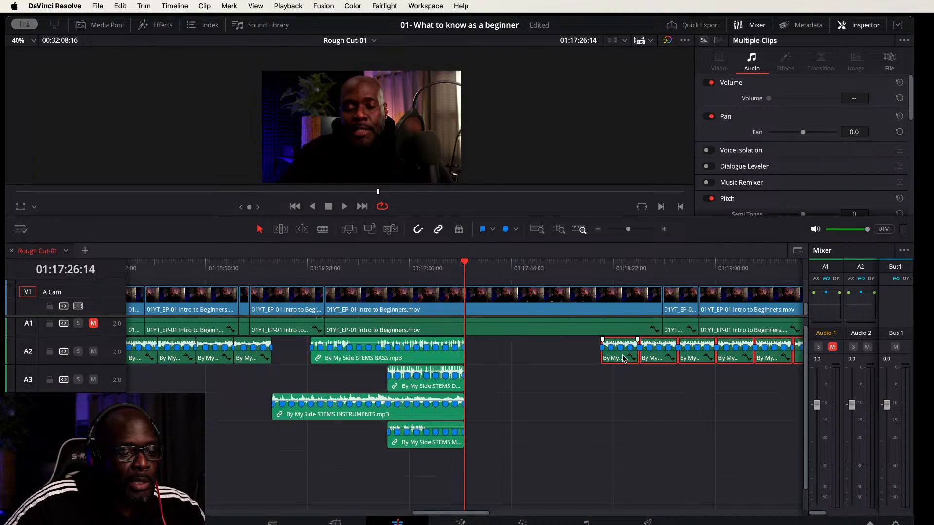
left_click_drag(622, 356, 487, 356)
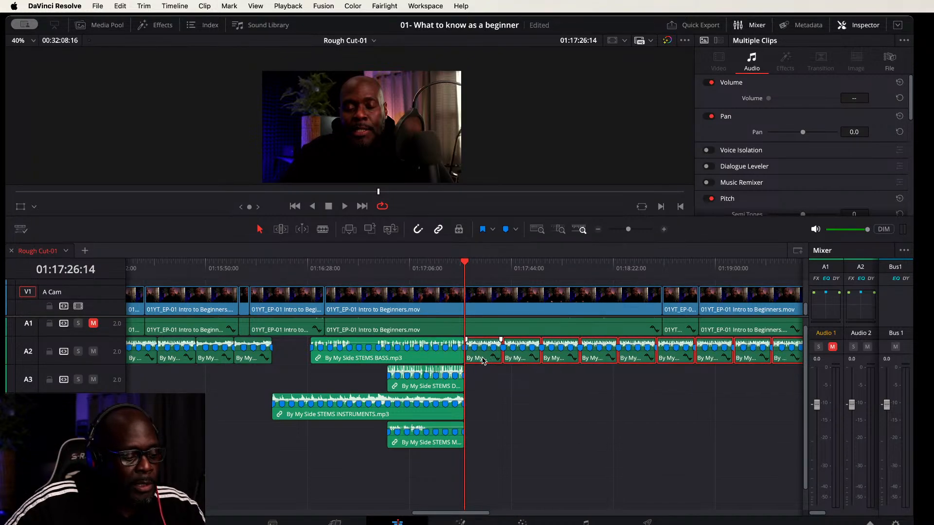
Step: Unlink the first linked group of music and stem clips at the start of the timeline
key("shift+z")
left_click(662, 358)
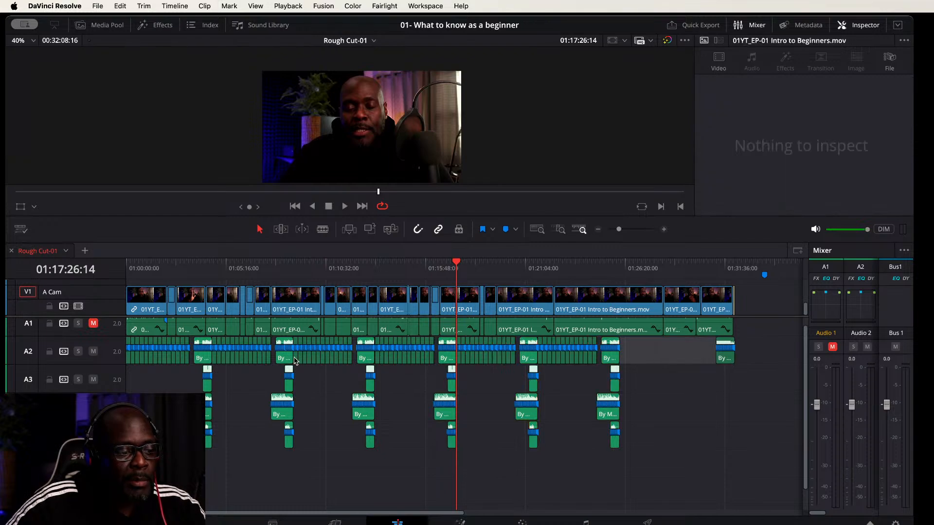
left_click(204, 359)
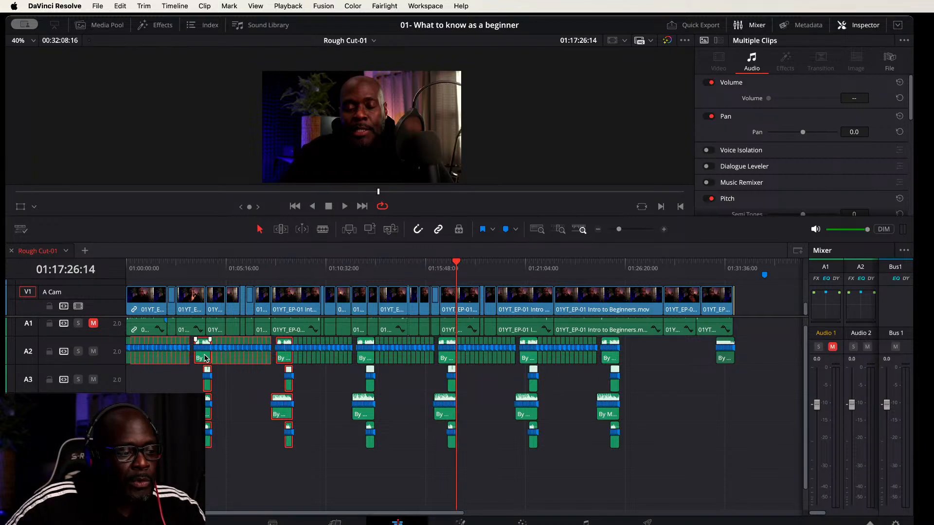
right_click(204, 359)
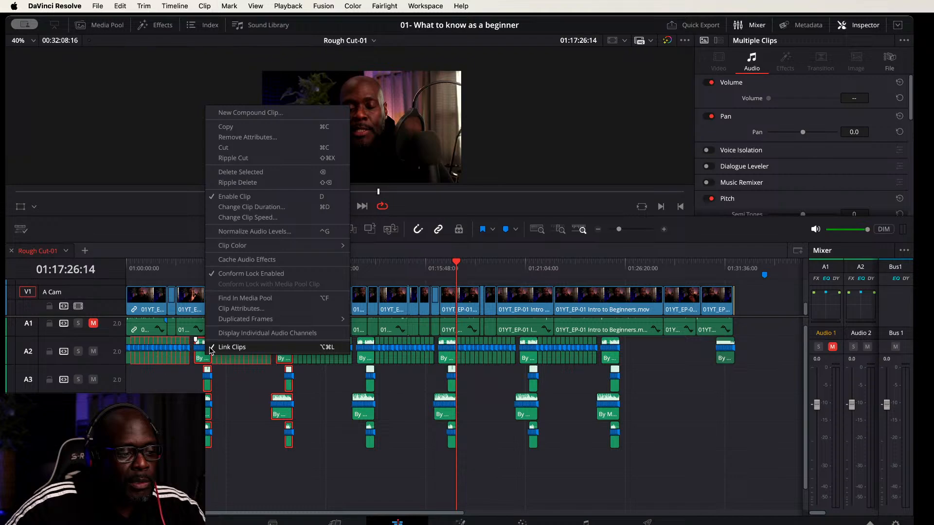
left_click(212, 347)
left_click(249, 412)
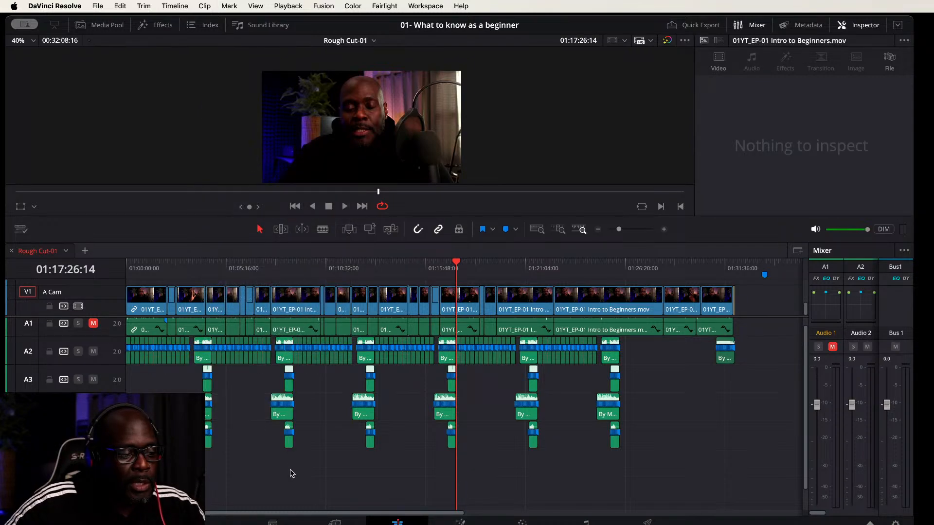
Step: Duplicate two neighbouring stem sections and the music run between them from Audio 4 down near the timeline's end, and delete the copy's leading stem section
left_click_drag(292, 472, 650, 405)
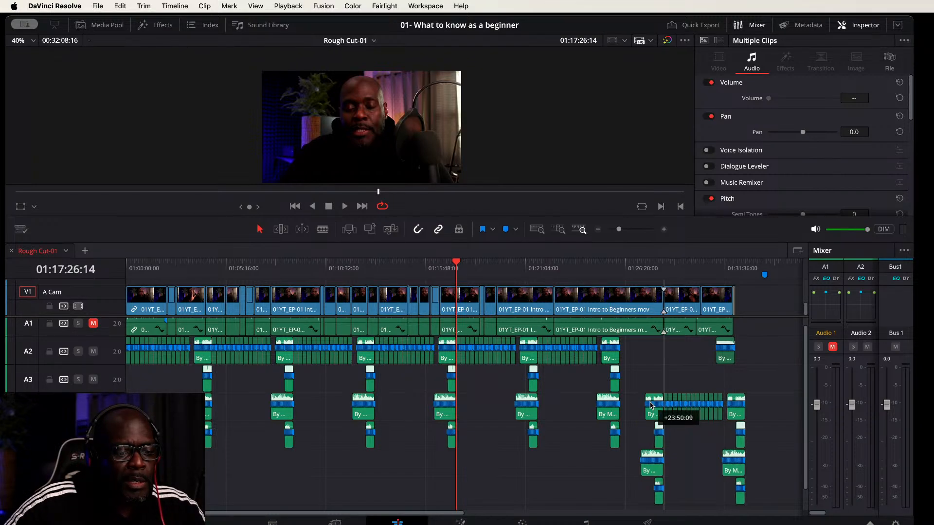
left_click_drag(650, 404, 651, 405)
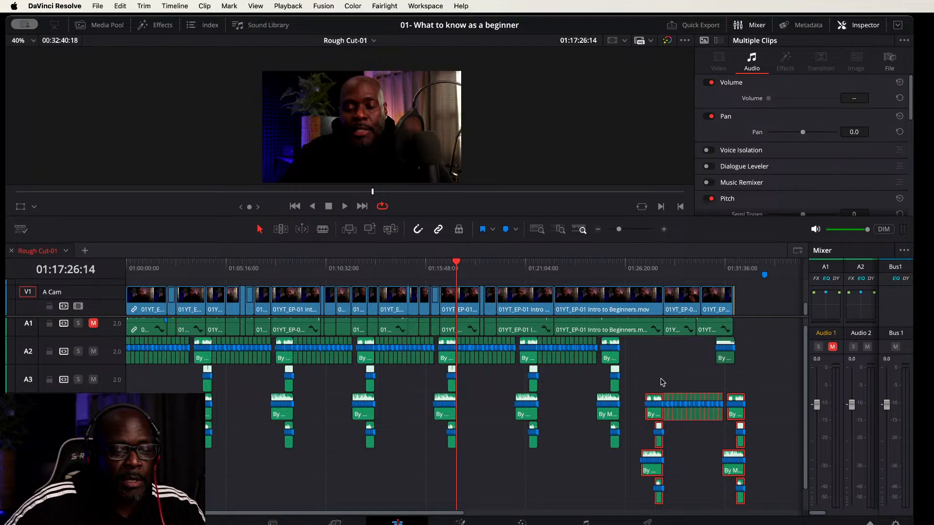
left_click(661, 370)
left_click(659, 413)
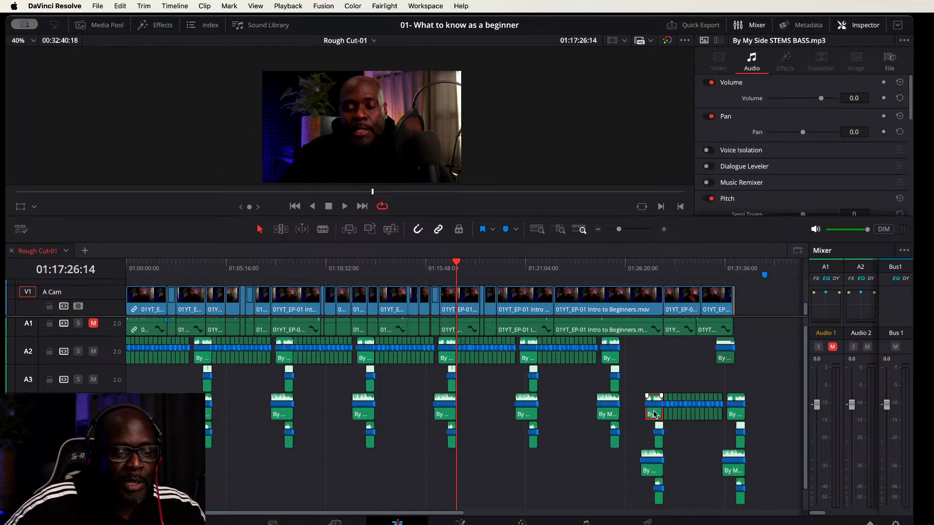
left_click_drag(637, 377, 658, 500)
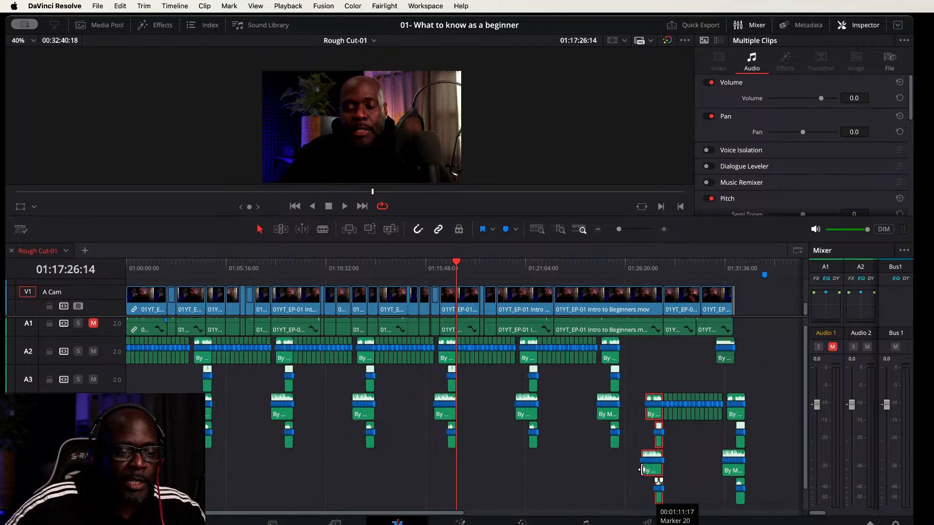
key("BackSpace")
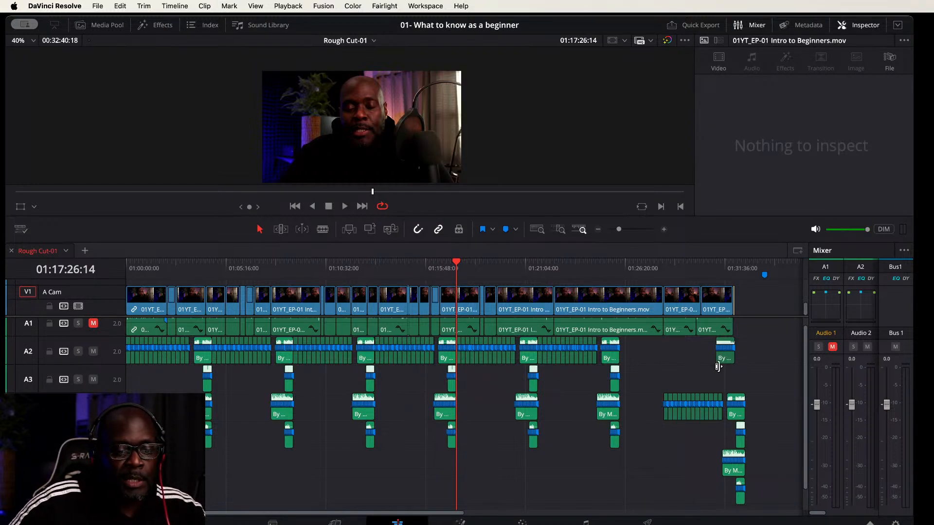
Step: Move the remaining copied music run and stem section up to Audio 2, into the gap after the last existing stem section
left_click_drag(766, 377, 655, 510)
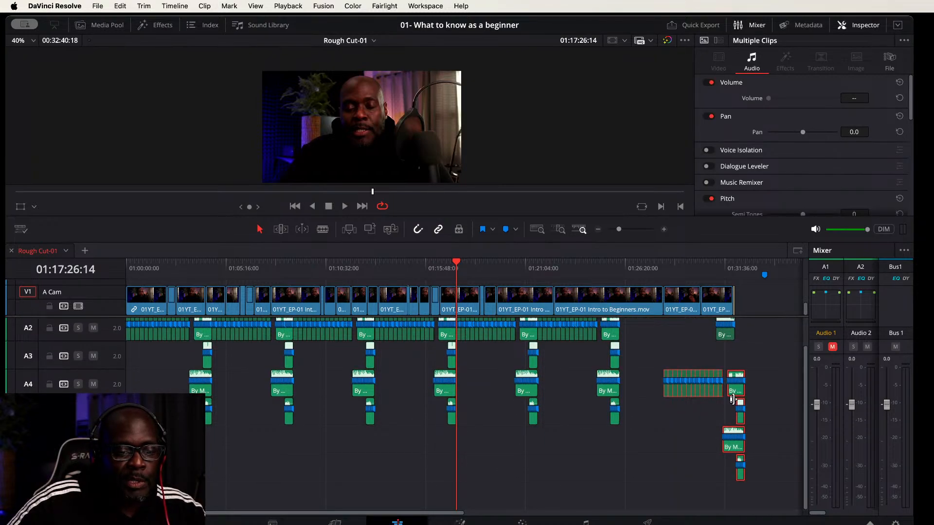
left_click_drag(732, 399, 700, 333)
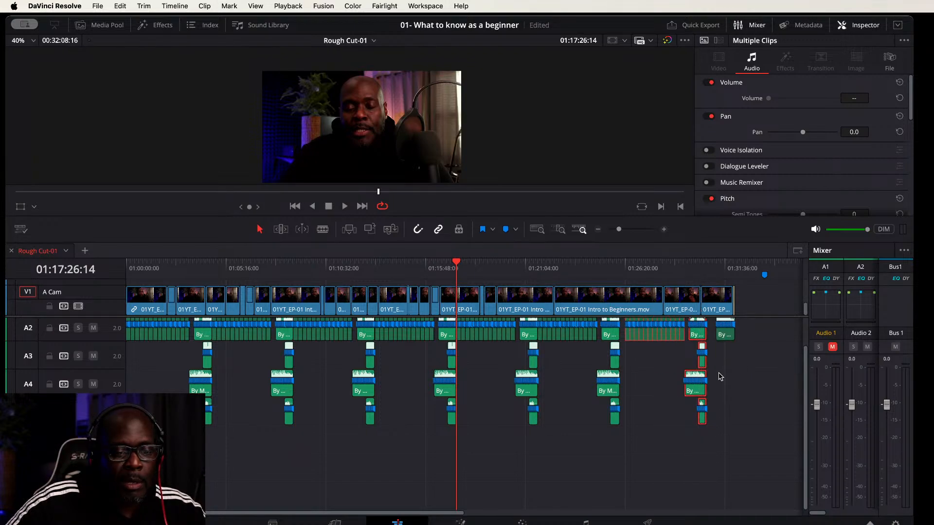
scroll(692, 379, "up", 2)
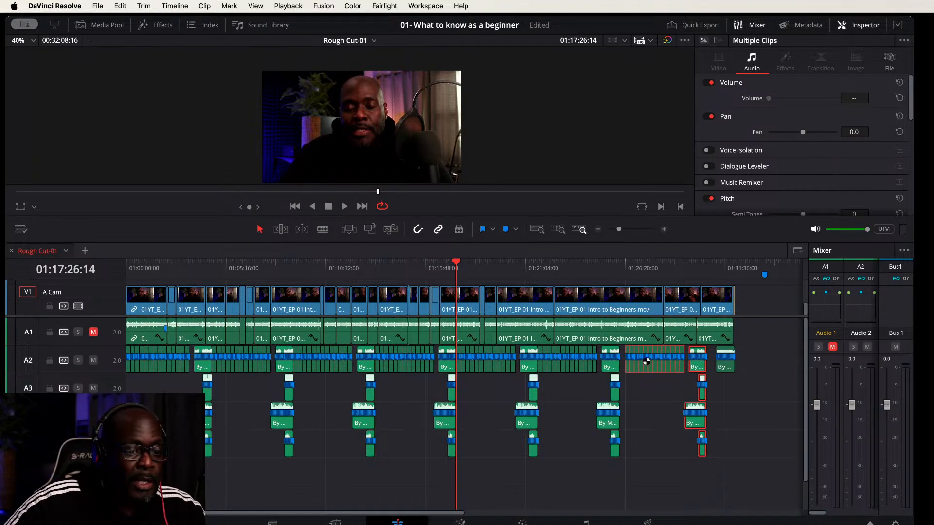
Step: Move the copied music run and stem section so they start exactly where the preceding BASS stem ends on Audio 2
left_click(613, 267)
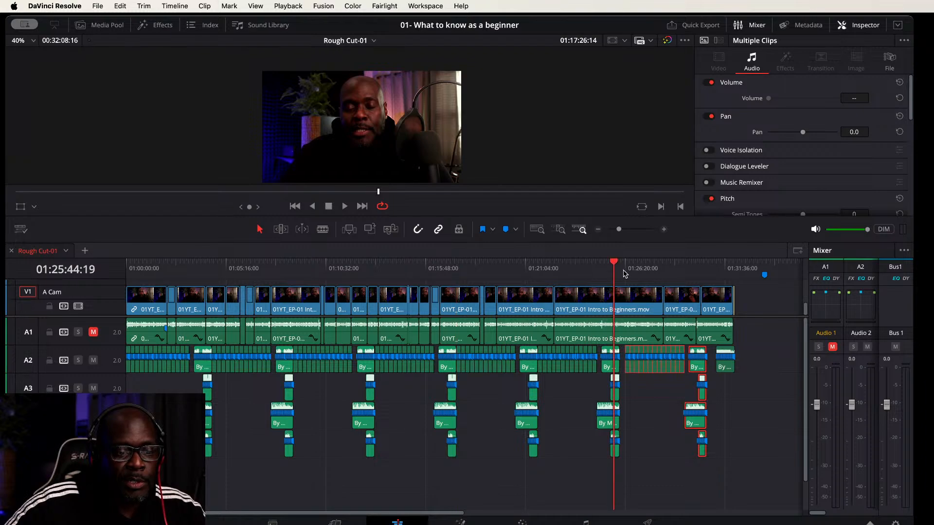
key("super+equal")
key("super+equal")
key("super+equal")
key("super+equal")
key("super+equal")
key("super+equal")
key("super+equal")
key("super+equal")
key("super+equal")
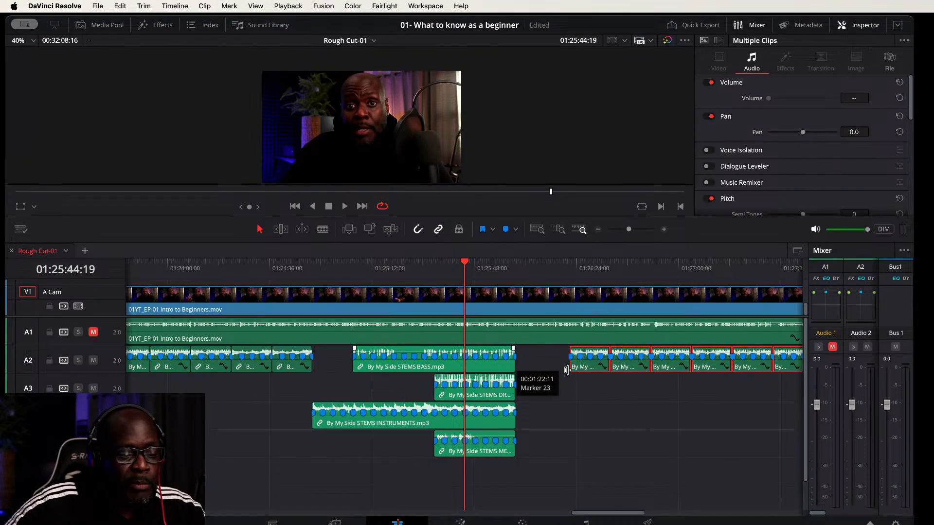
left_click_drag(570, 368, 530, 368)
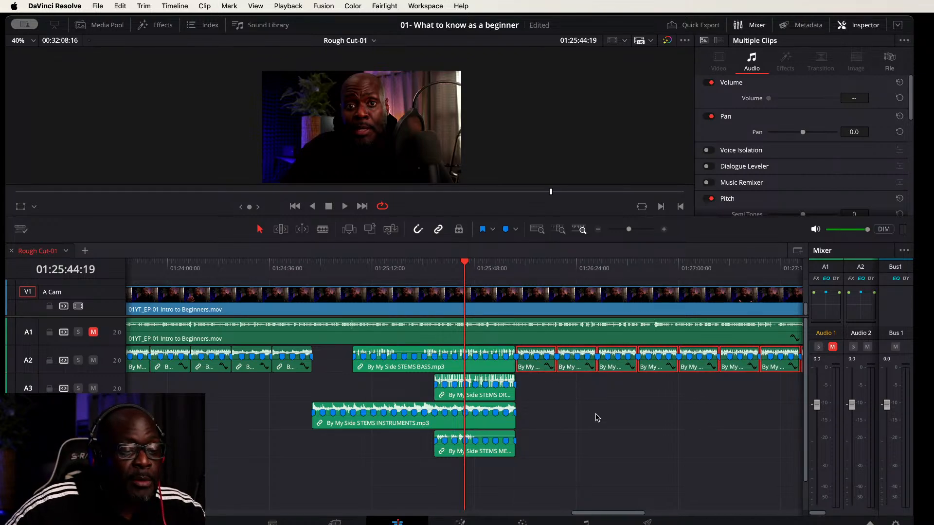
Step: Duplicate the first four music segments after the last linked stem section down to Audio 3, near the gap before the closing By My Side clip
scroll(594, 408, "down", 6)
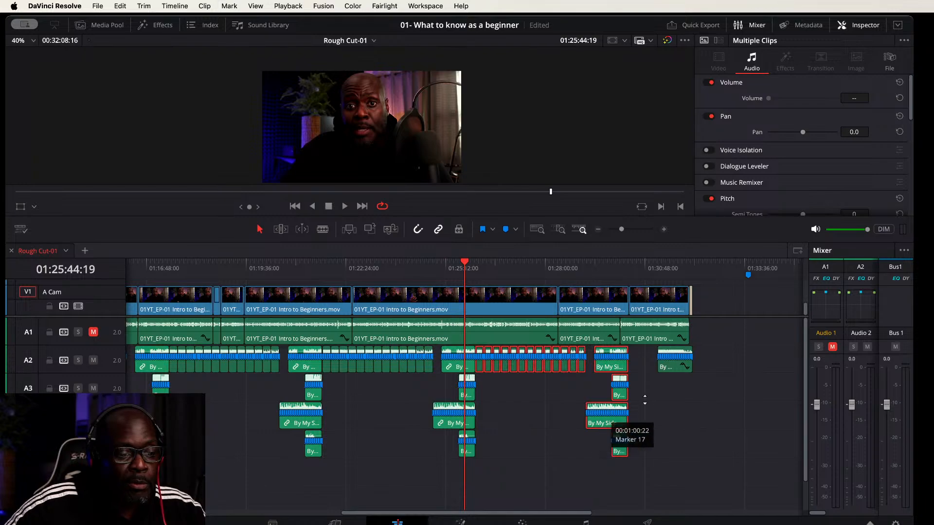
scroll(720, 348, "up", 2)
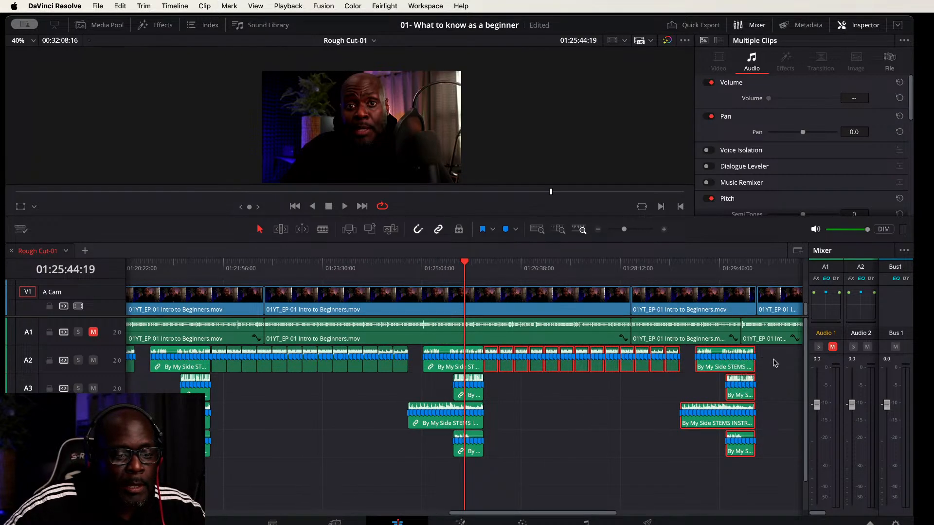
scroll(755, 370, "right", 5)
scroll(575, 360, "right", 1)
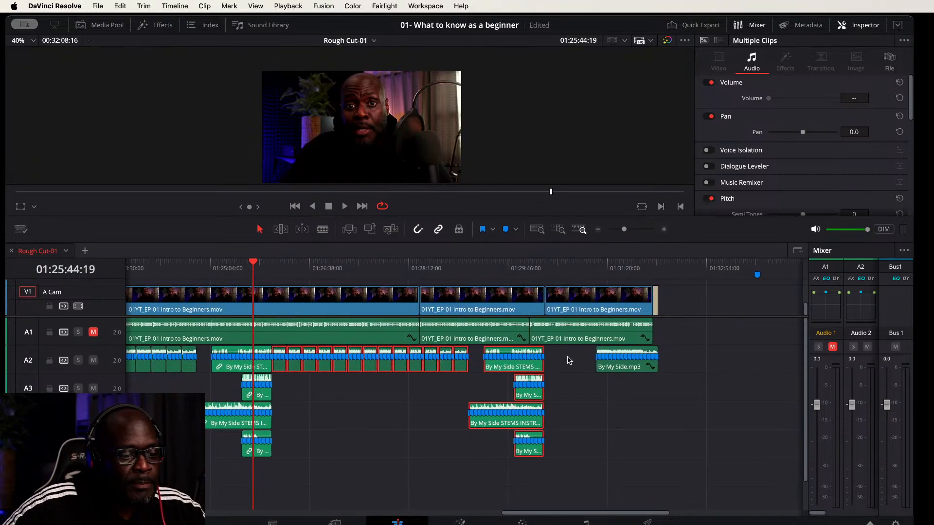
left_click(563, 361)
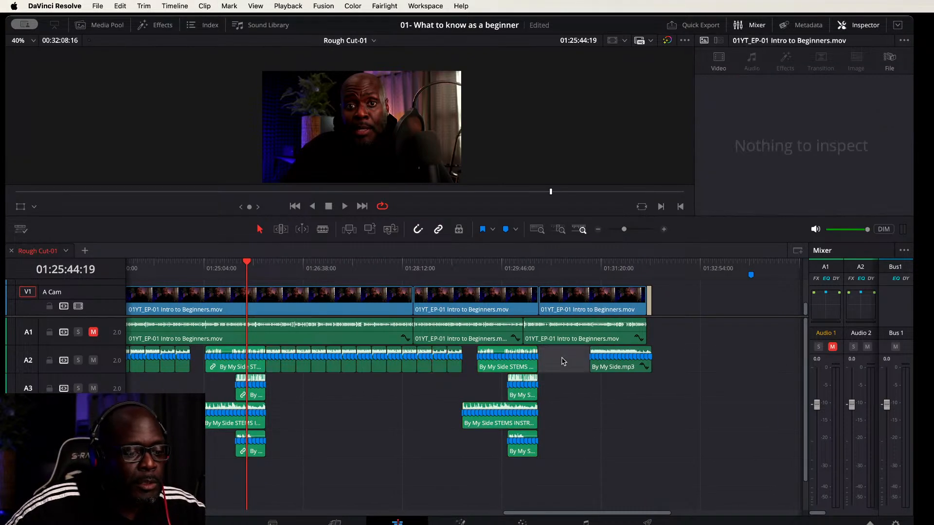
left_click(502, 369)
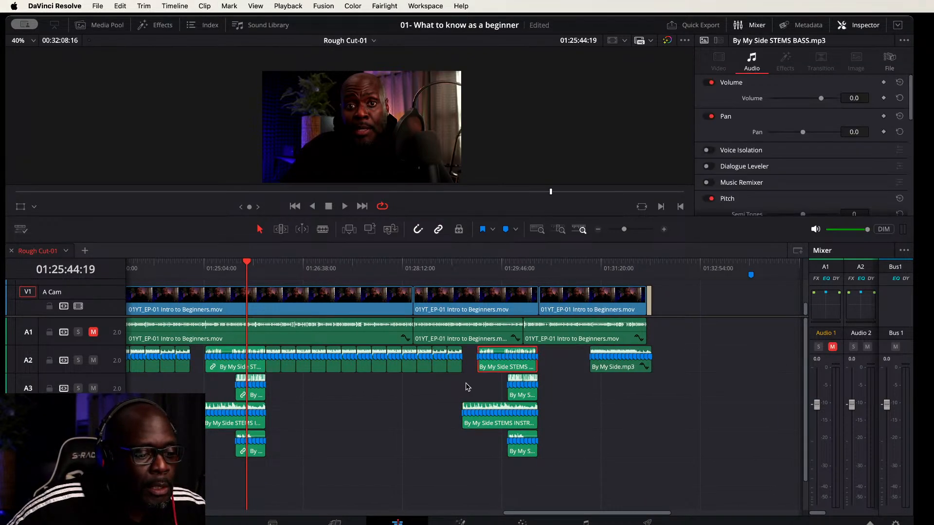
left_click(447, 395)
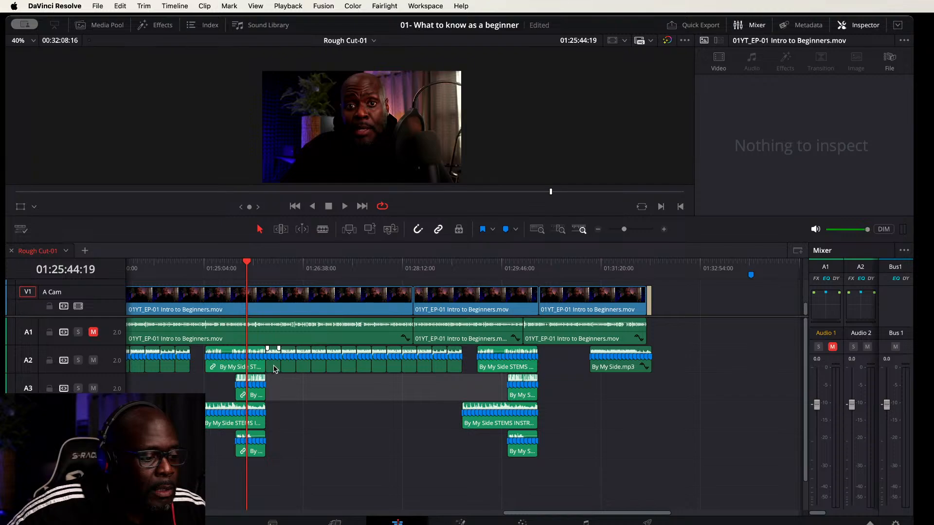
left_click(274, 369)
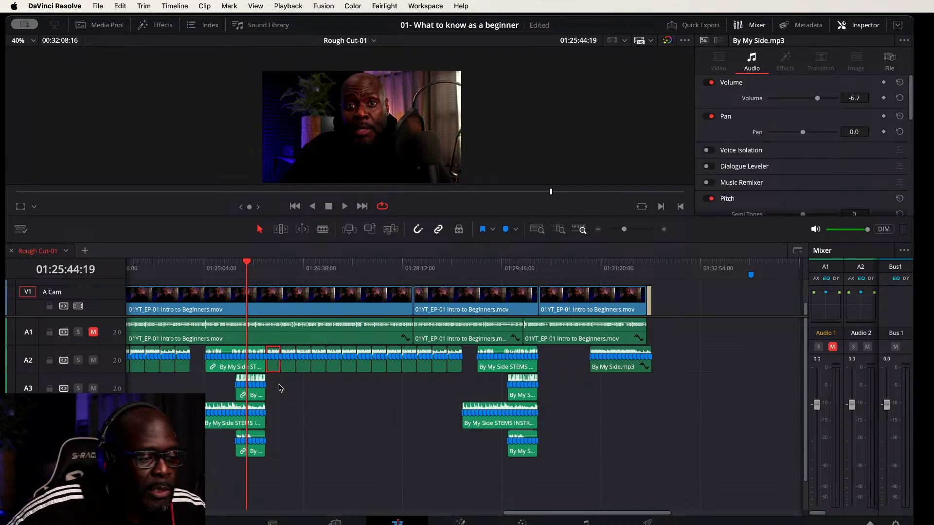
left_click_drag(276, 385, 315, 371)
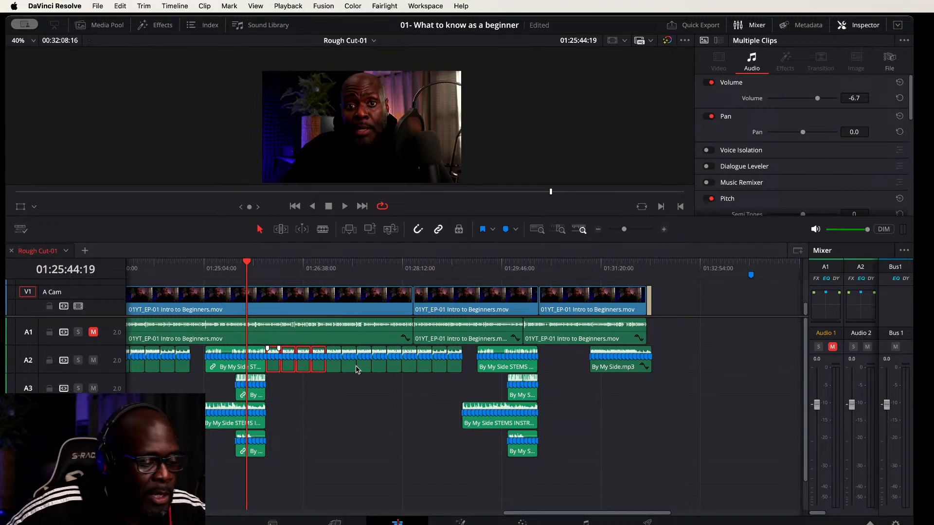
left_click_drag(356, 370, 558, 392)
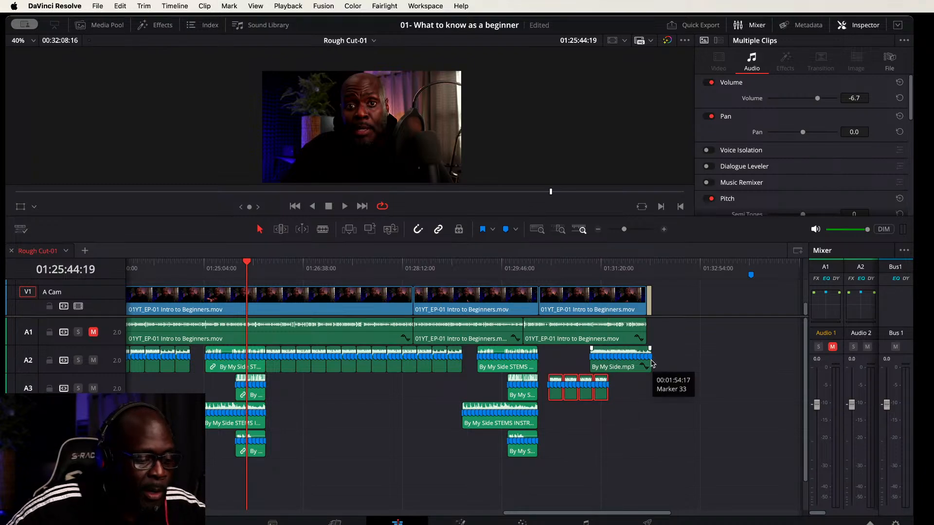
Step: Fit the four copied segments on Audio 2 between the last BASS stem and the closing By My Side clip, shifting that clip to leave no gaps
left_click(531, 266)
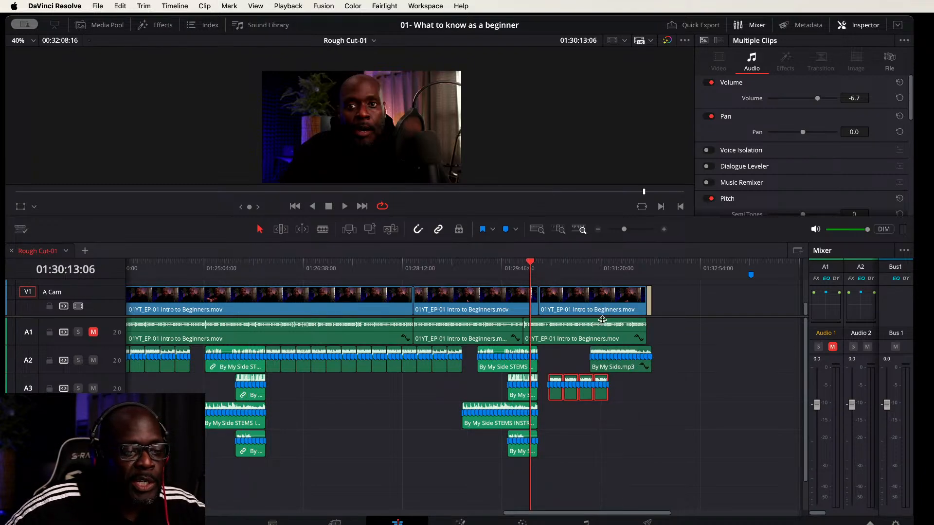
scroll(632, 351, "up", 3)
scroll(638, 353, "up", 2)
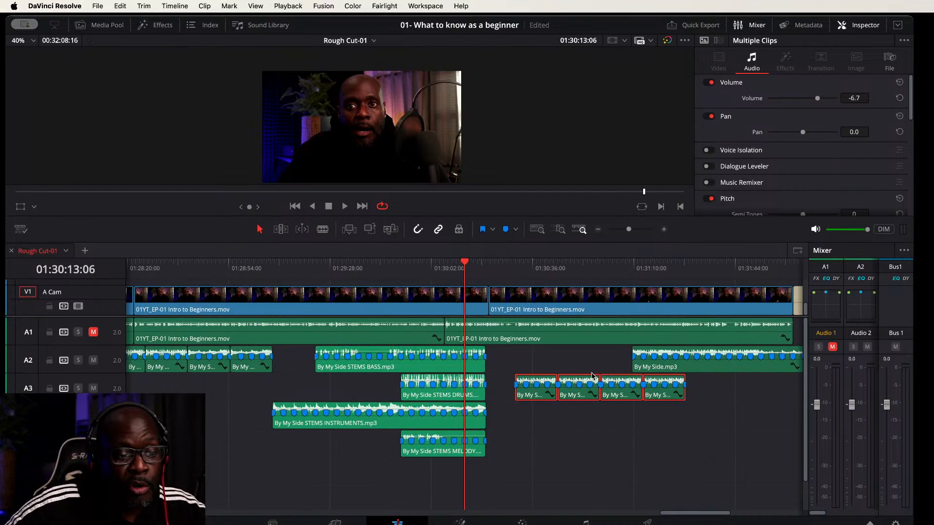
left_click_drag(701, 370, 781, 370)
mouse_move(582, 396)
left_mouse_down()
mouse_move(571, 385)
mouse_move(591, 384)
left_mouse_up()
left_click_drag(694, 360, 538, 421)
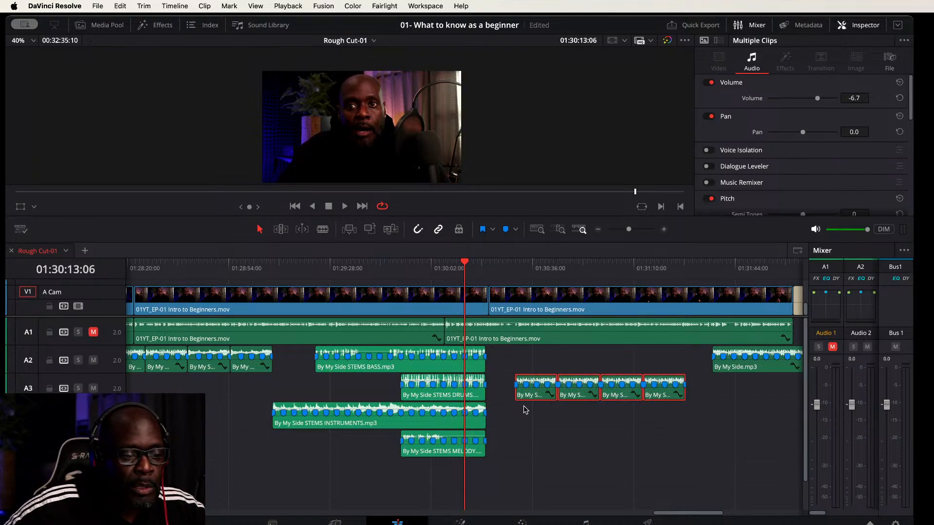
left_click_drag(534, 387, 507, 368)
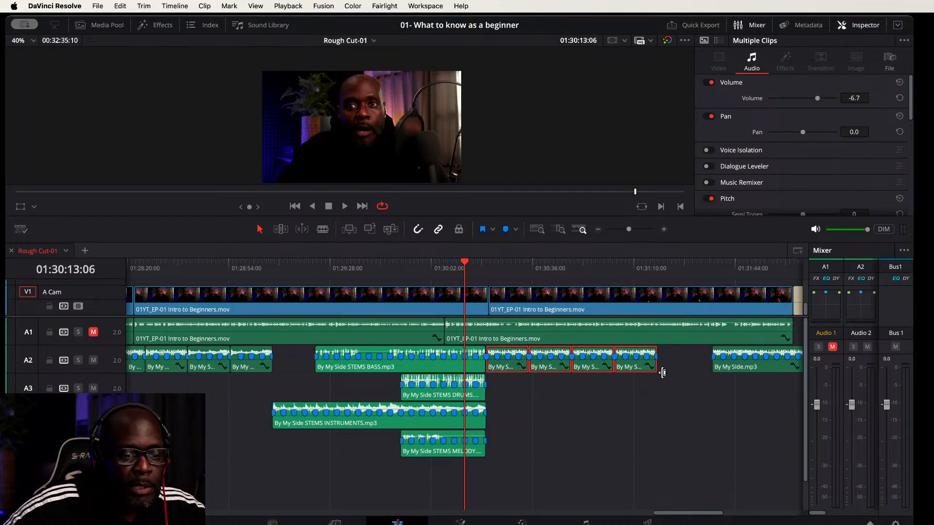
scroll(776, 408, "right", 5)
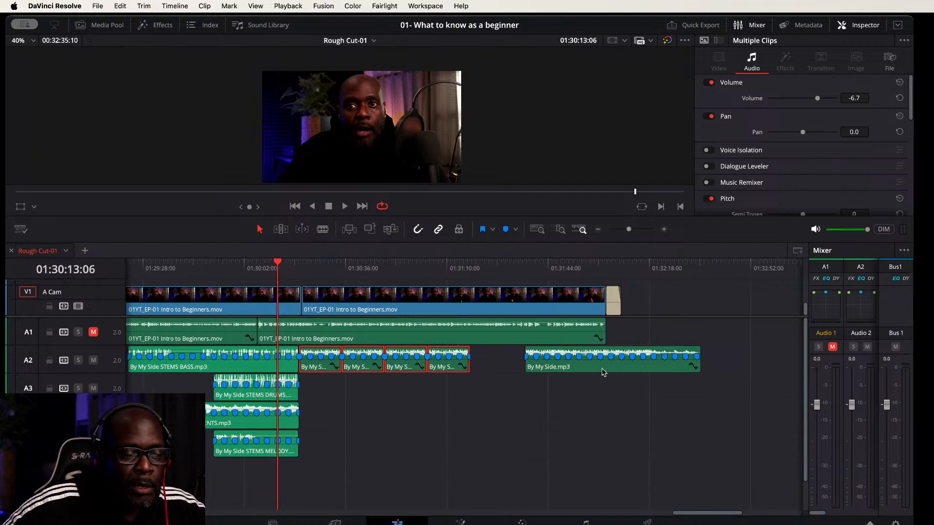
left_click_drag(604, 368, 549, 368)
Step: Trim the closing By My Side clip to end with the closing title, and give it a short fade-out
left_click(613, 304)
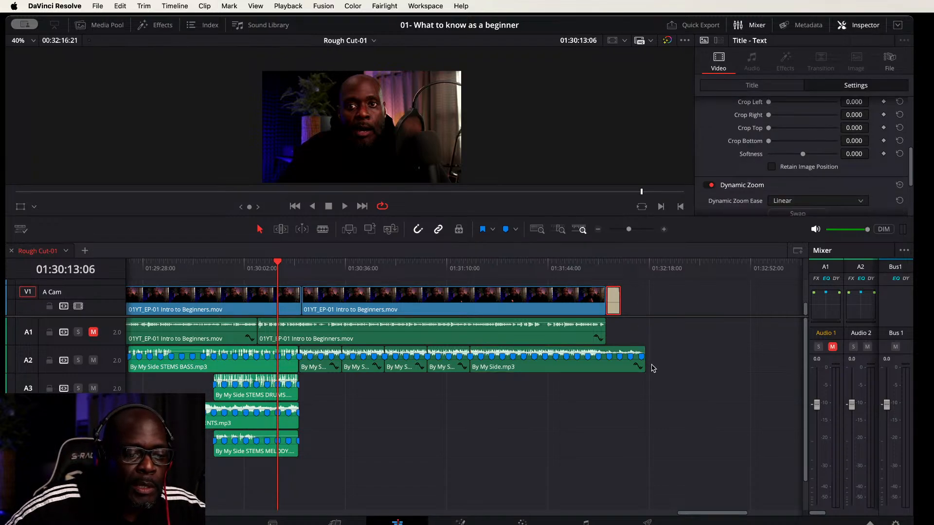
left_click_drag(607, 265, 604, 264)
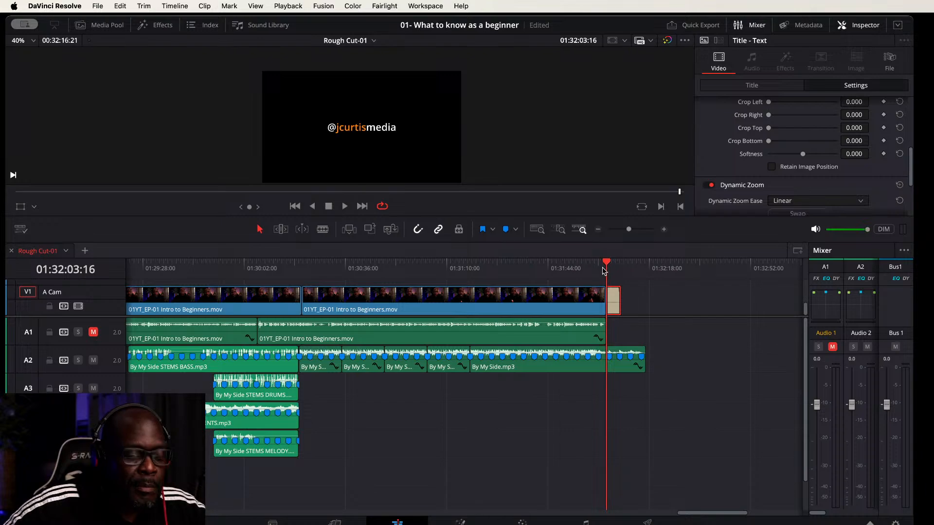
key("super+equal")
key("super+equal")
key("super+equal")
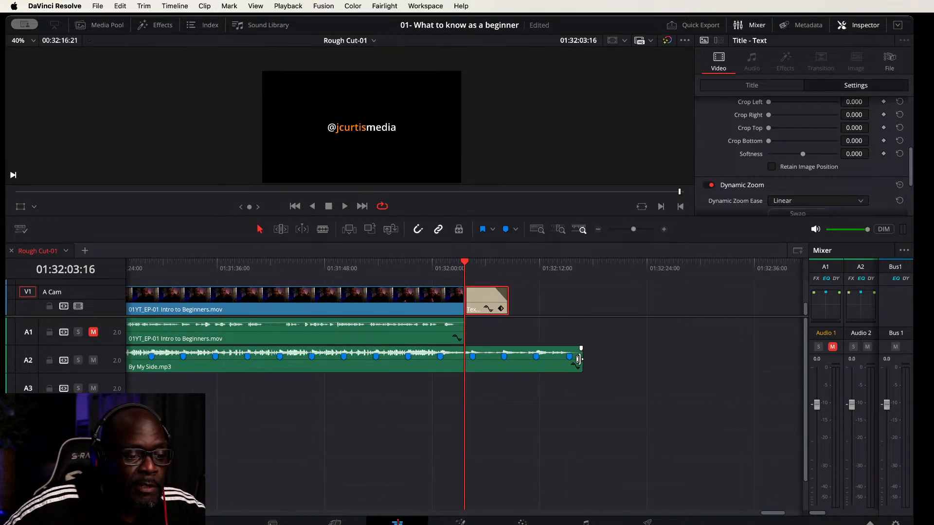
left_click_drag(578, 359, 494, 350)
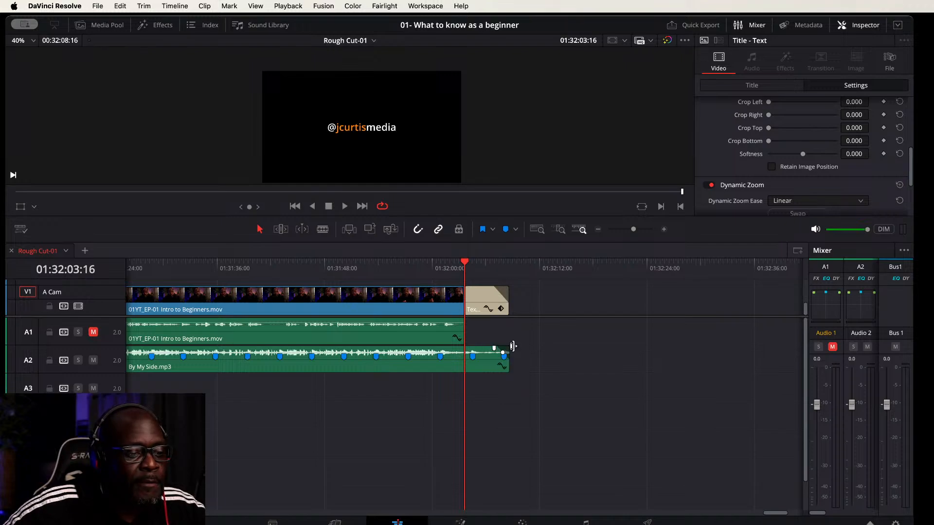
Step: Fit the whole timeline in view, return the playhead to the start, and save the project
left_click(509, 264)
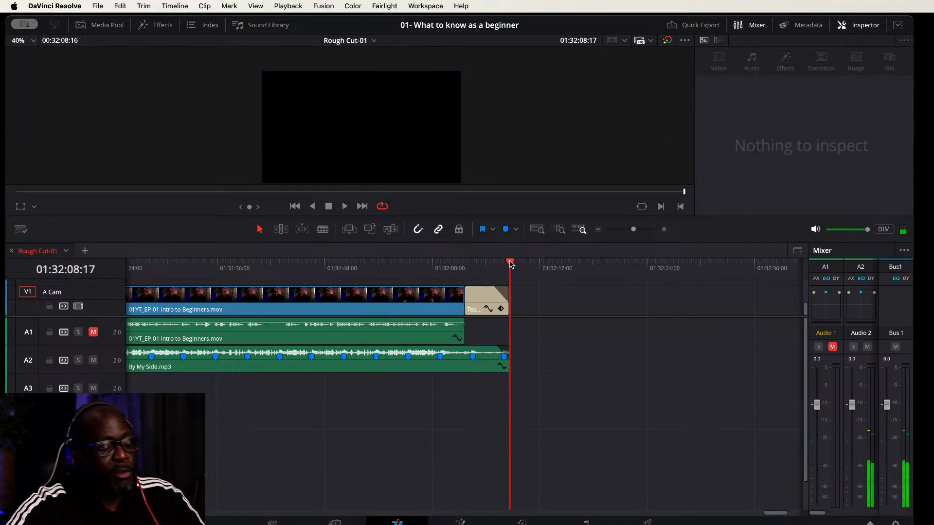
key("shift+z")
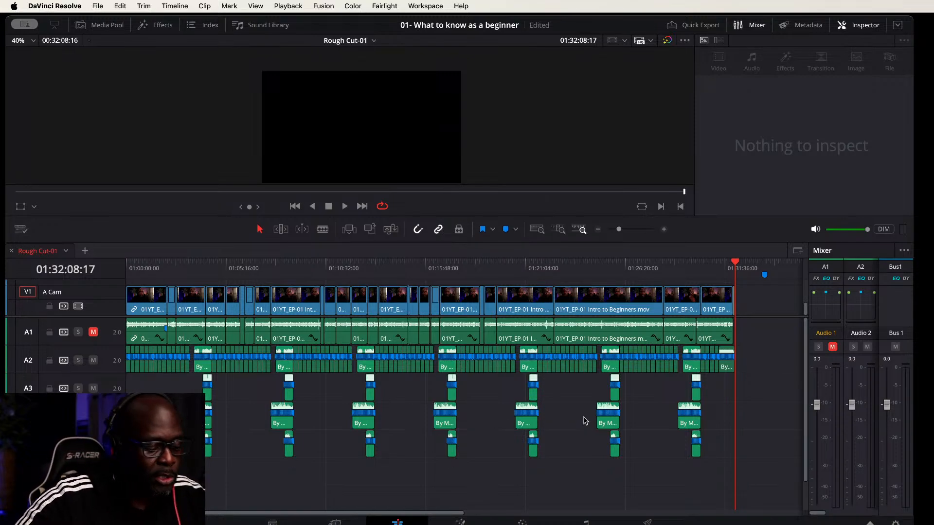
key("Home")
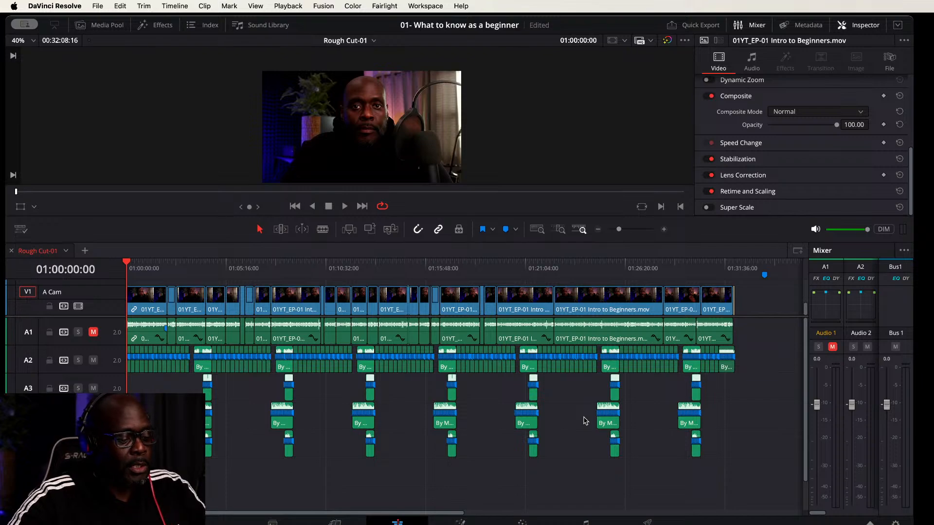
key("super+s")
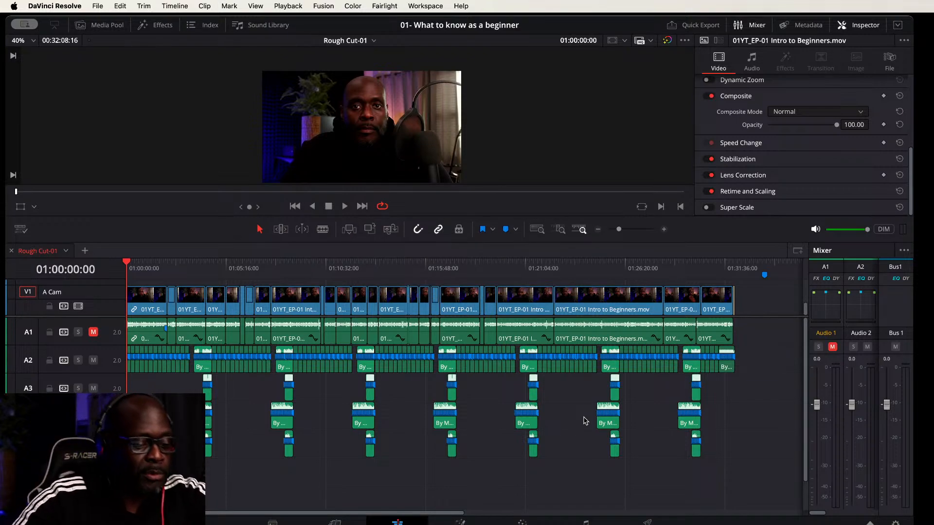
Step: Play the video from the start and unmute Audio 1 to hear the voice together with the music bed
key("super+f")
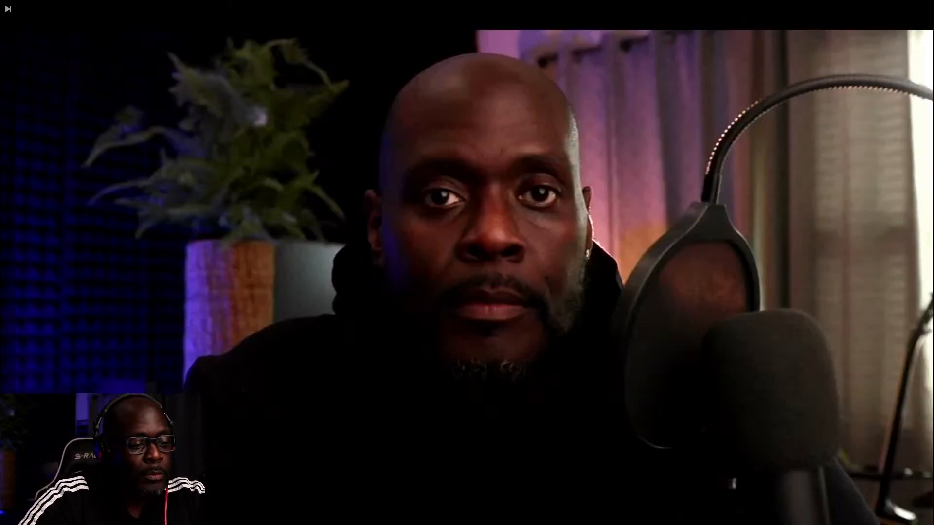
key("space")
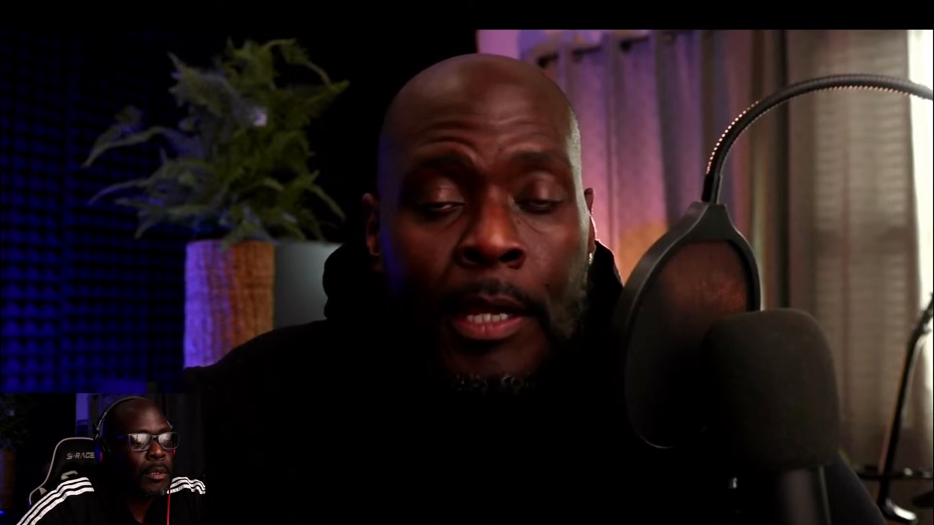
key("Escape")
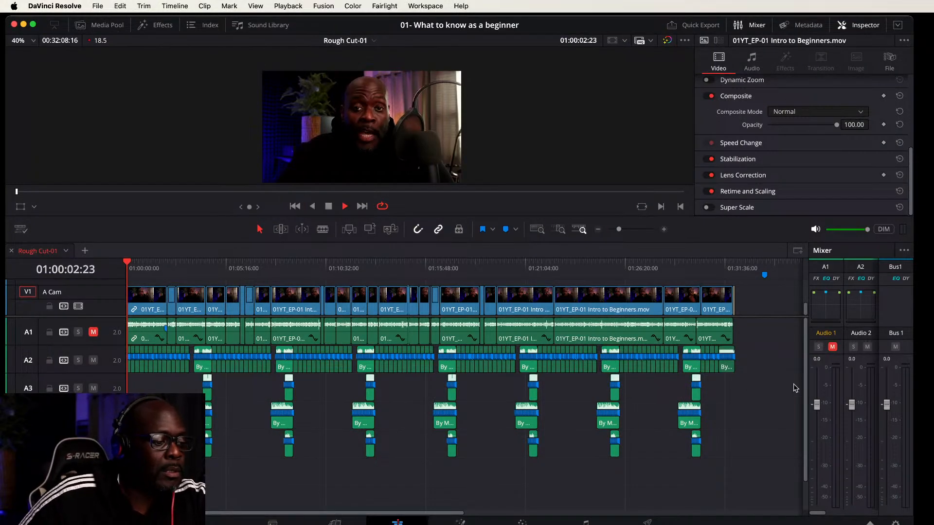
left_click(93, 333)
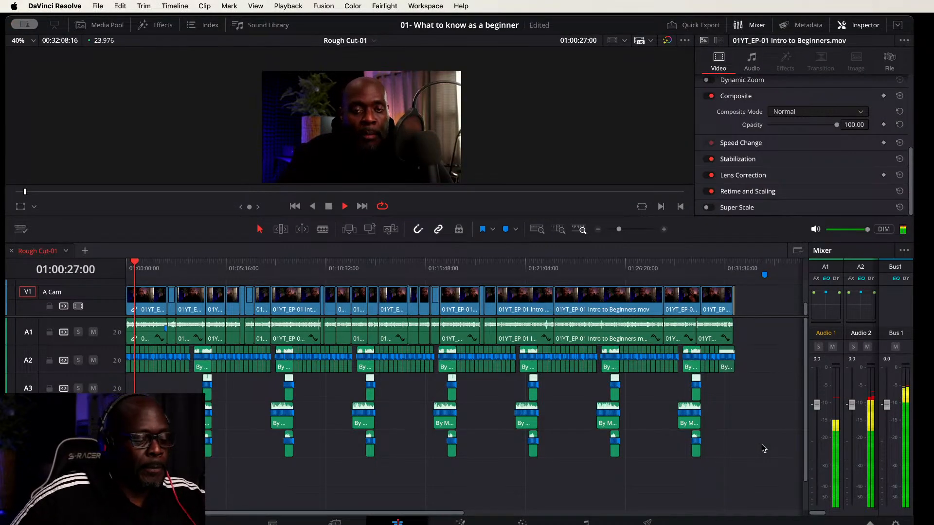
key("space")
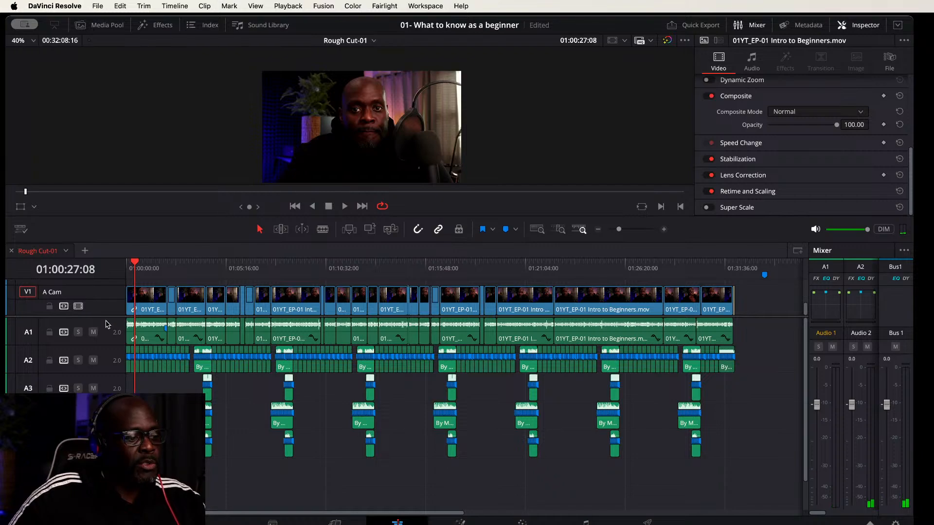
Step: Reveal the B Cam and Video 3 tracks above A Cam, and unlink the first A Cam clip from its audio
left_click_drag(106, 315, 102, 361)
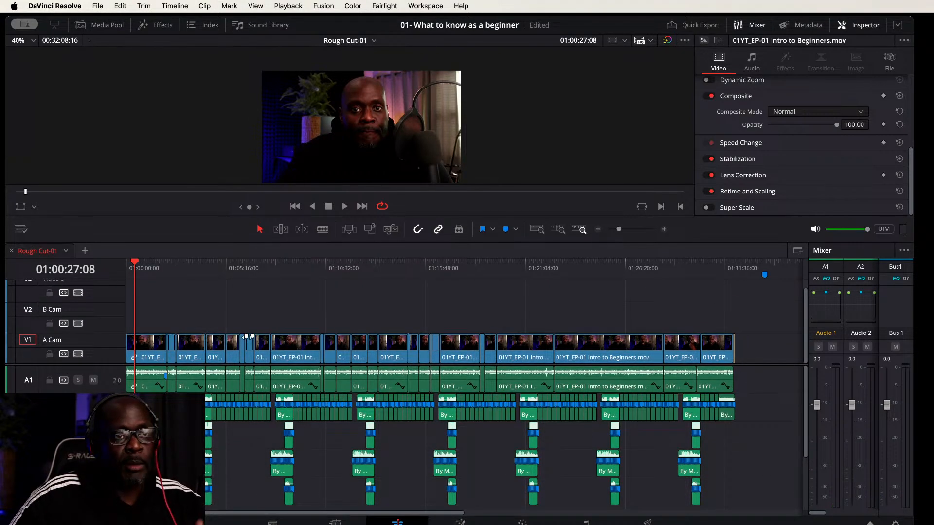
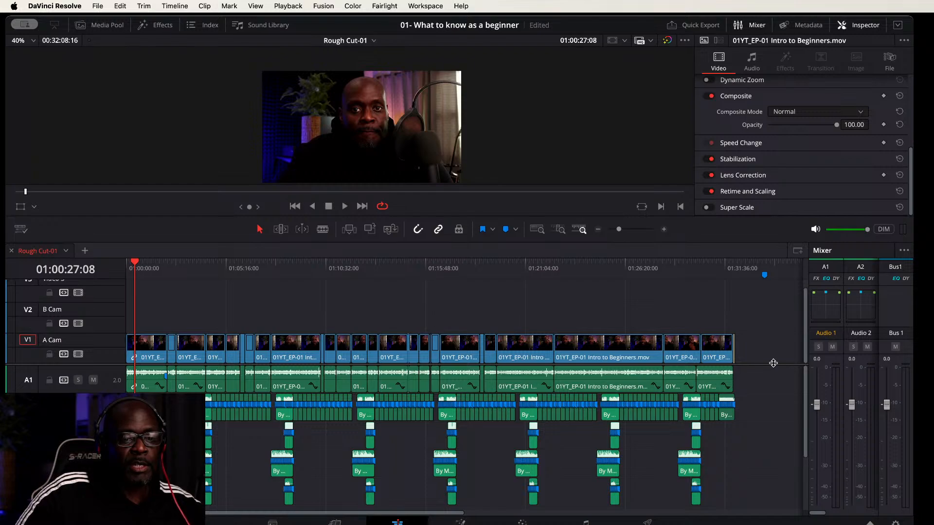
scroll(774, 362, "up", 2)
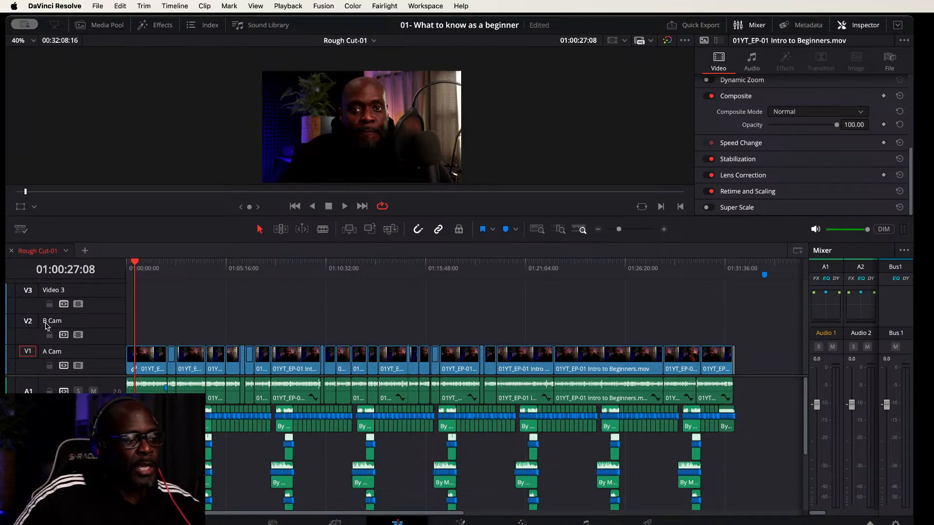
left_click(149, 358)
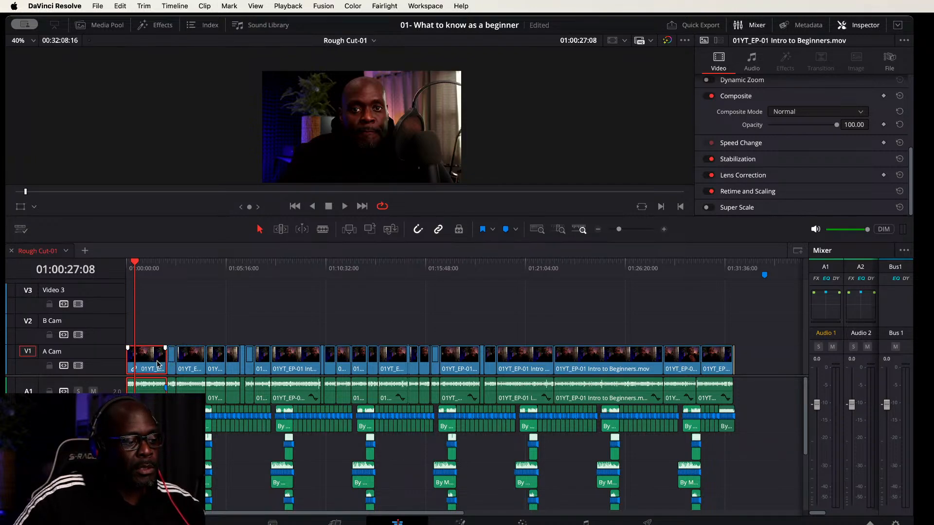
right_click(150, 361)
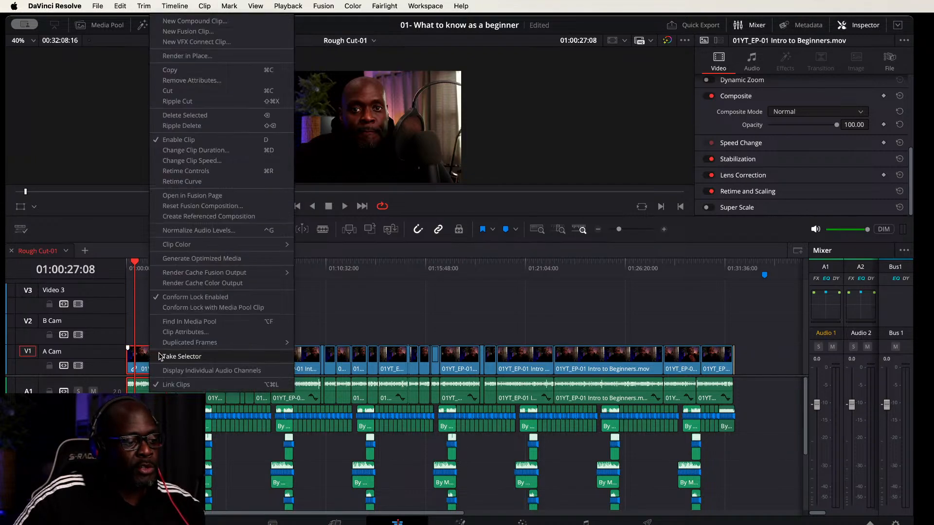
left_click(157, 384)
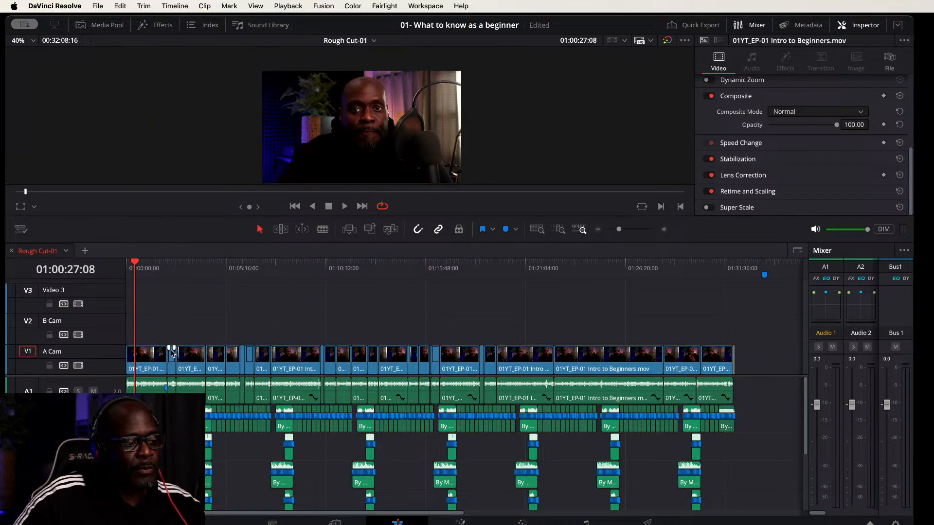
left_click(172, 358)
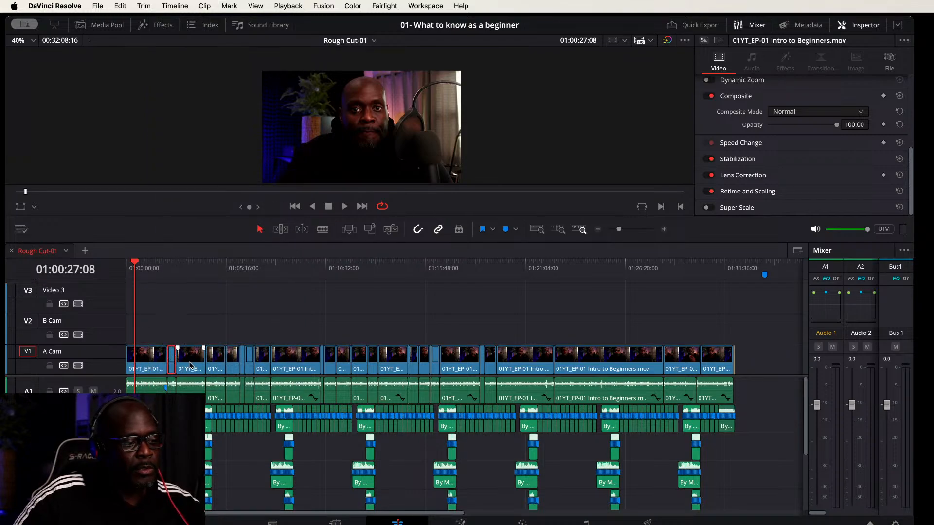
left_click(233, 363)
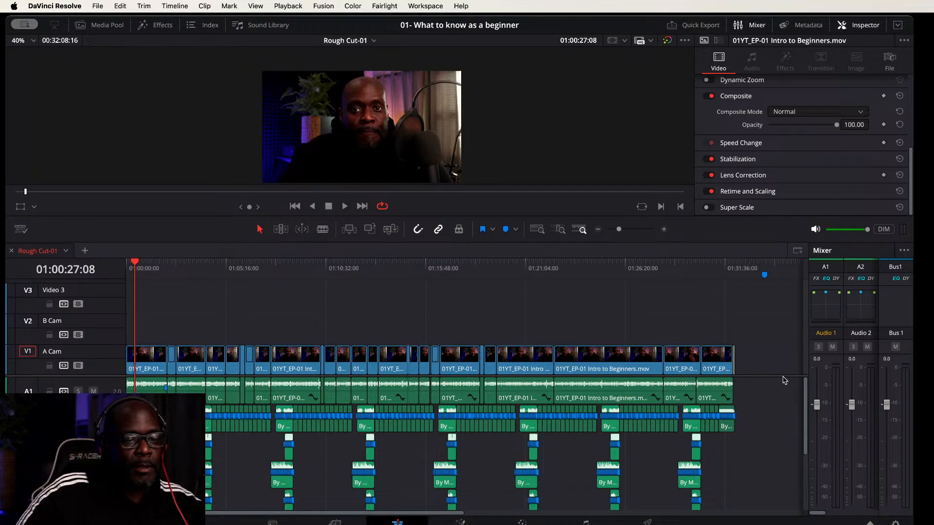
Step: Play the opening of the video from the start up to about 01:00:10:02, with the first A Cam clip enlarged on the timeline
left_click_drag(783, 377, 783, 378)
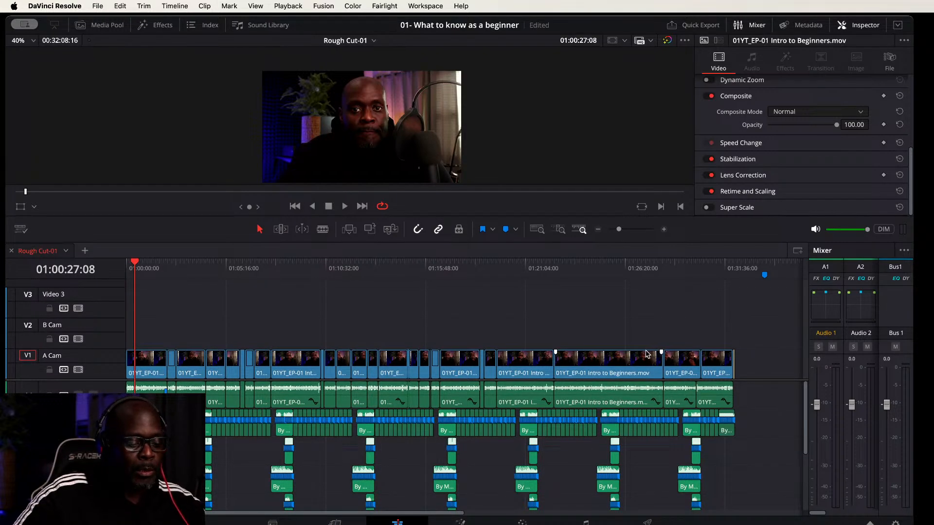
key("Home")
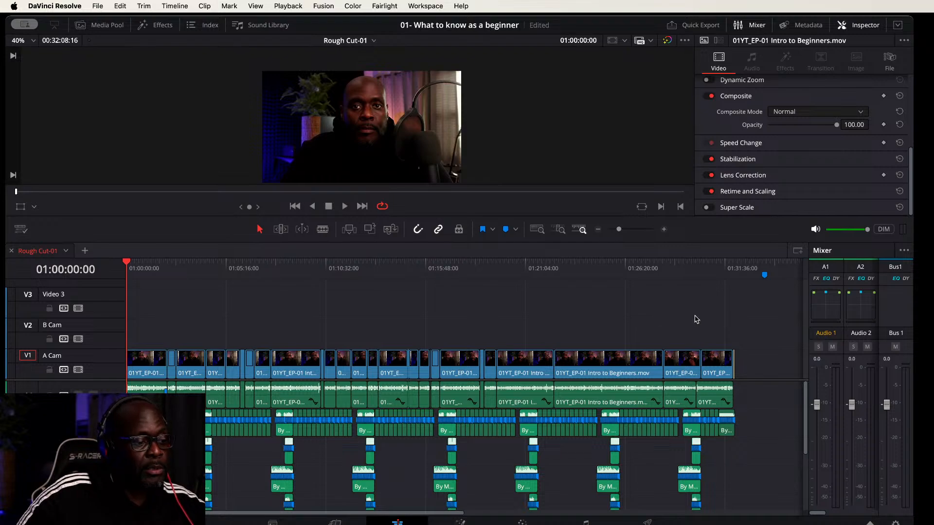
key("space")
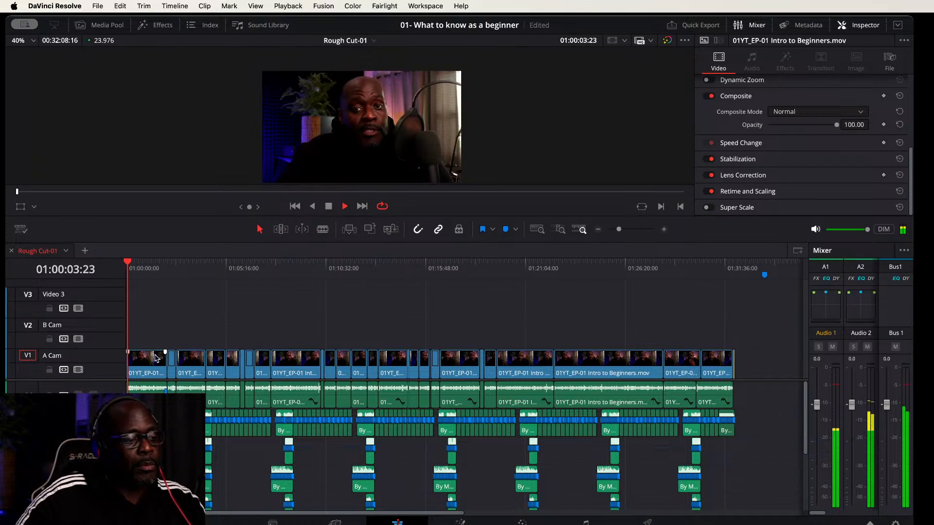
key("super+equal")
key("super+equal")
key("super+equal")
key("super+equal")
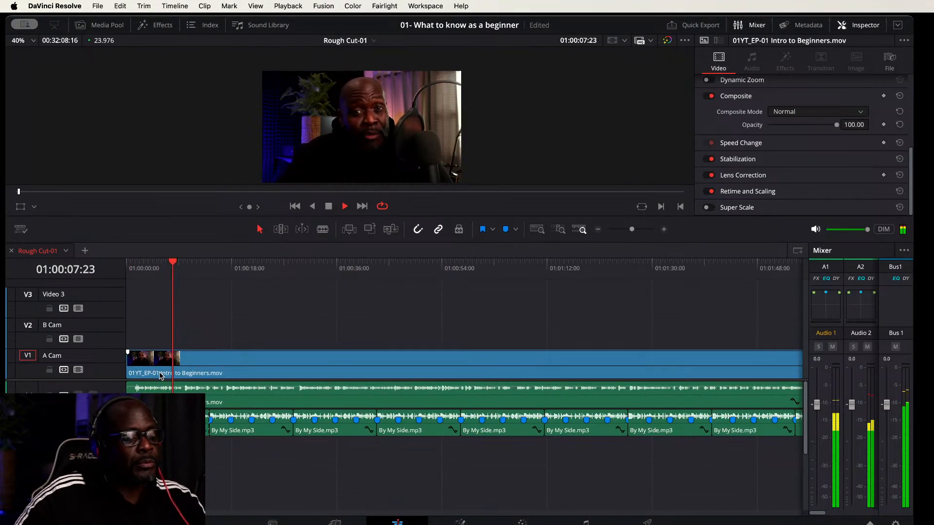
key("space")
Step: Duplicate the first A Cam clip onto the B Cam track directly above it, keeping the same start time
left_click(217, 360)
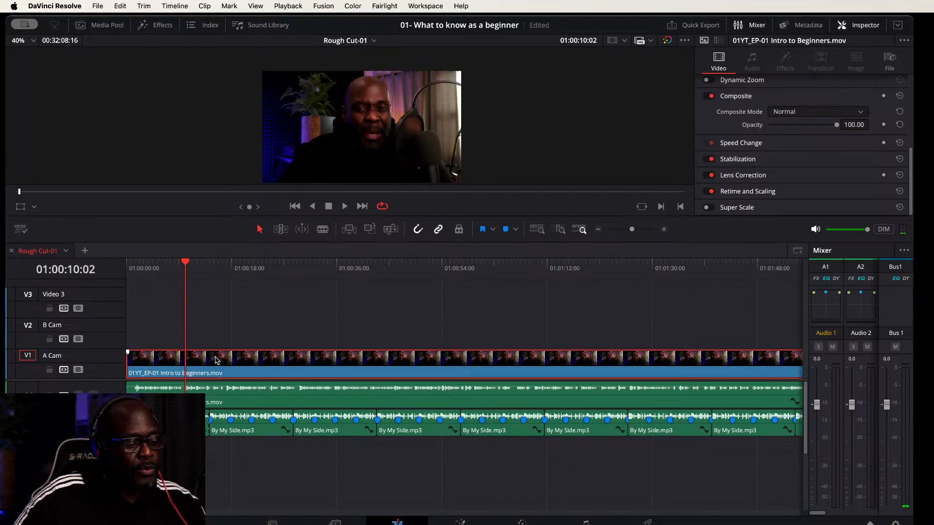
left_click_drag(216, 356, 217, 341)
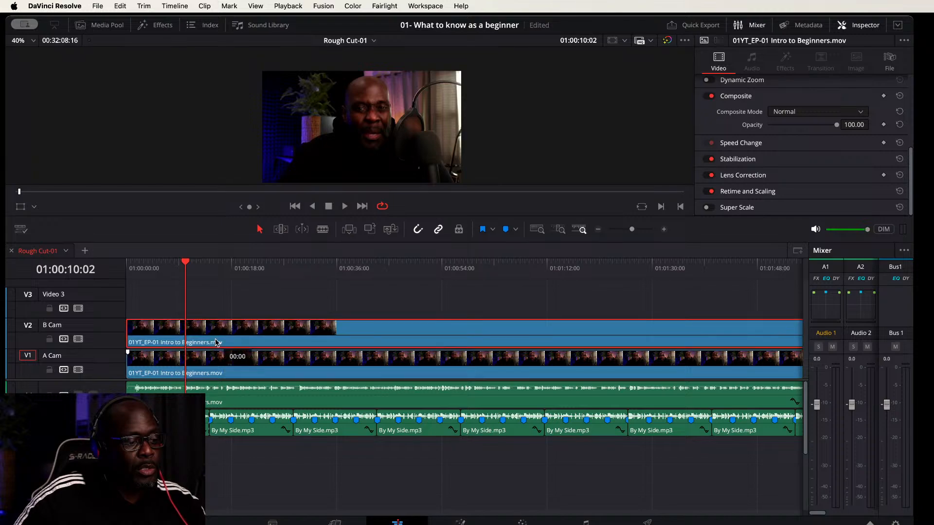
left_click(217, 300)
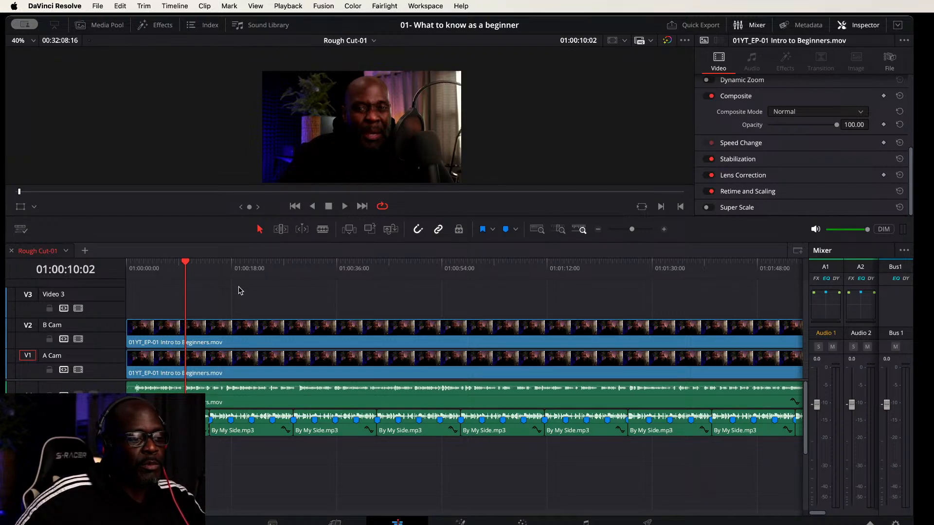
Step: Turn the B Cam copy into a close-up by setting its zoom to 1.75 and its Y position to -279
key("Home")
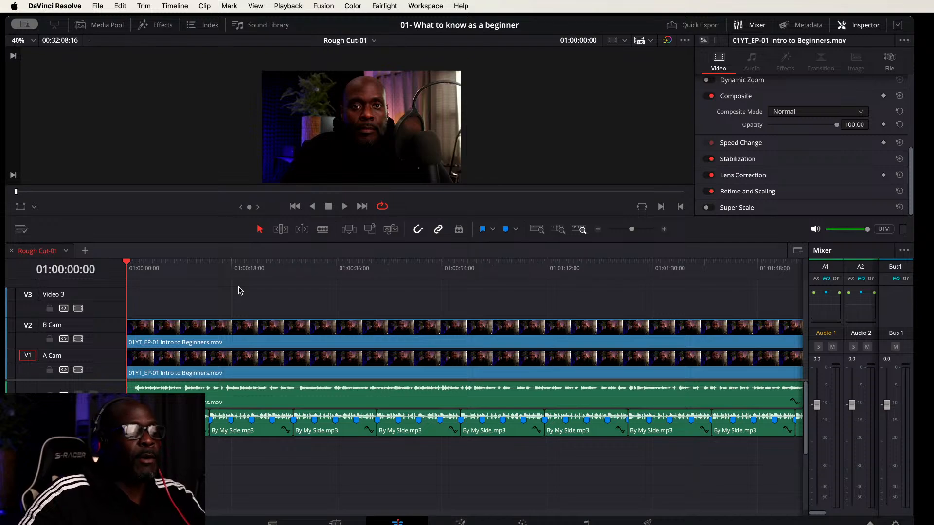
left_click(274, 326)
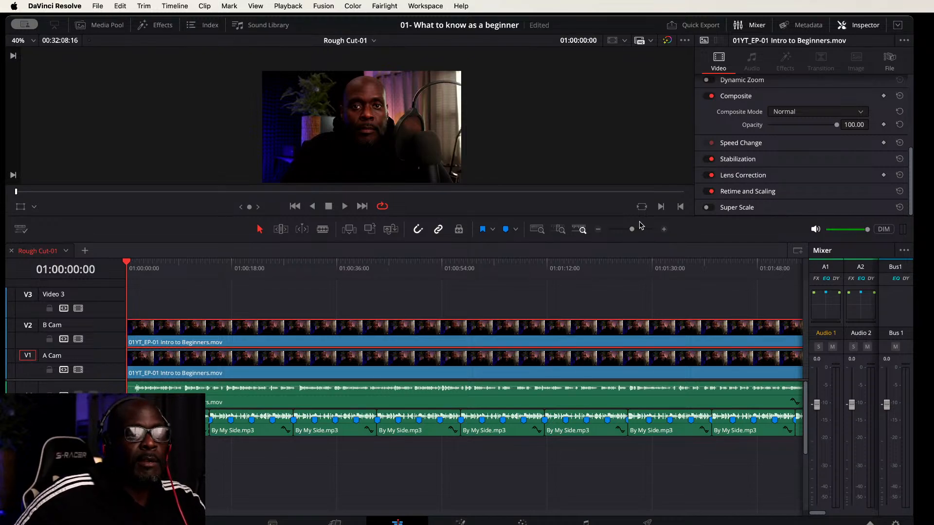
scroll(844, 108, "up", 5)
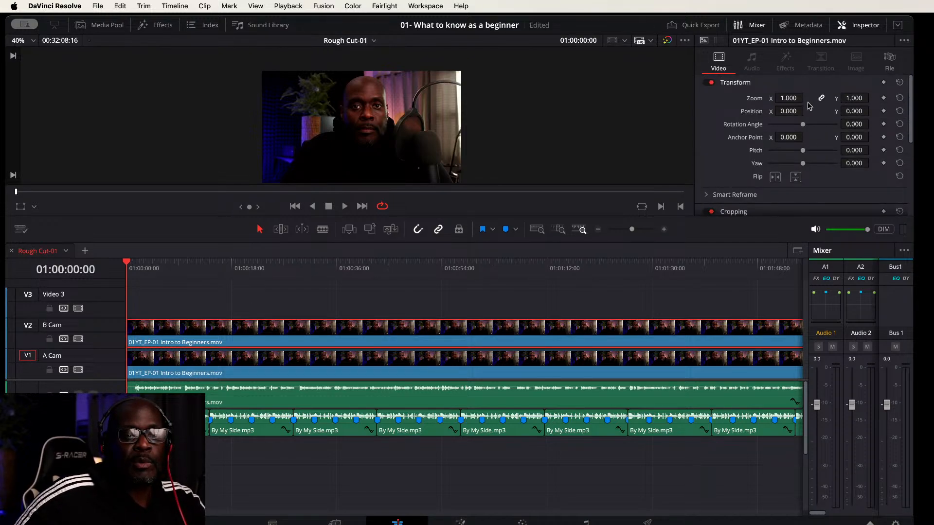
left_click(789, 98)
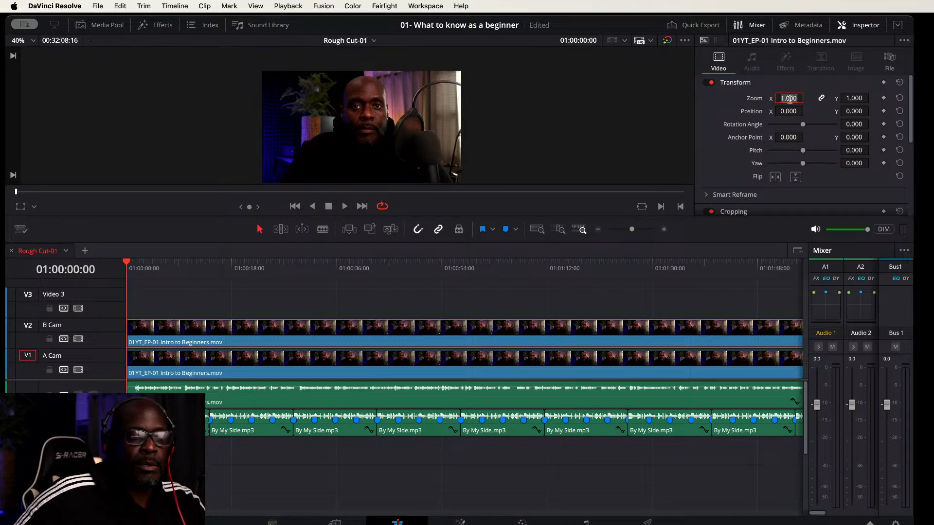
type("1.15")
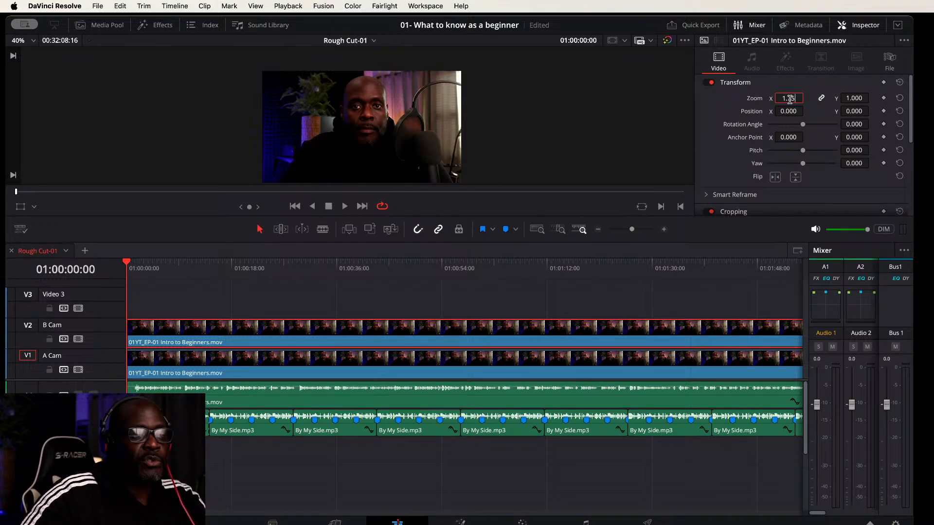
key("Return")
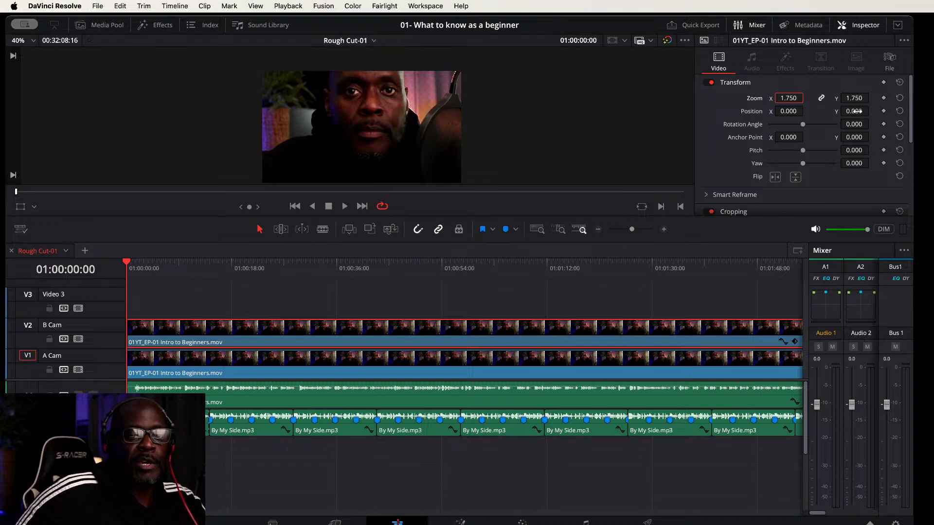
left_click_drag(855, 111, 716, 111)
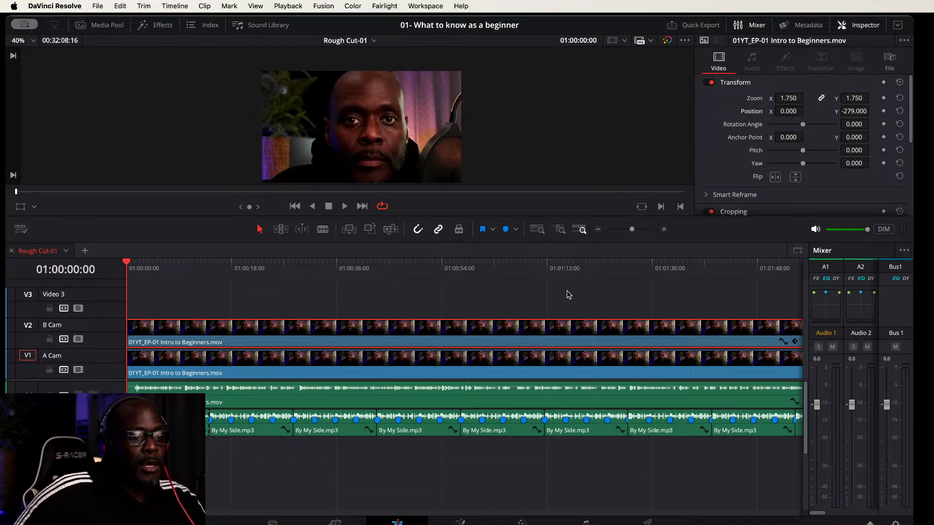
Step: Disable the B Cam clip and play the opening in short passes, stopping at 01:00:14:07 for the first close-up
key("d")
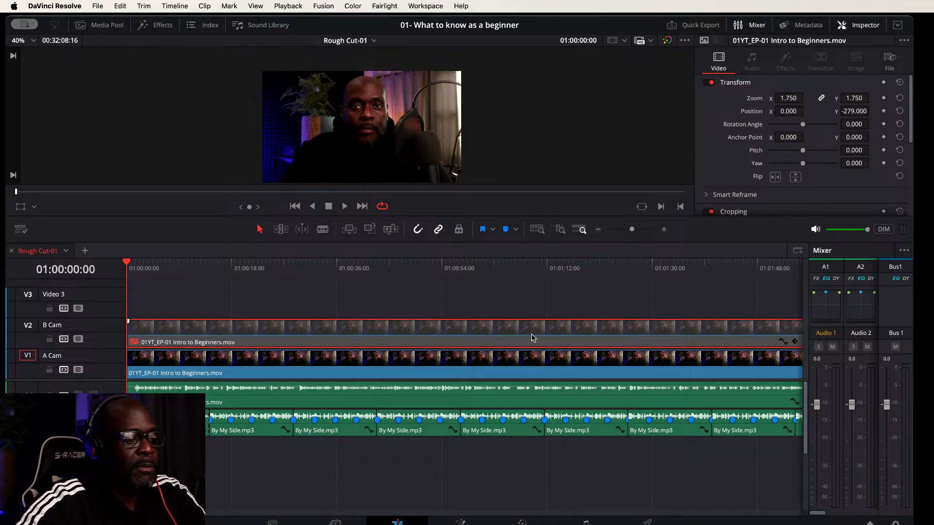
key("space")
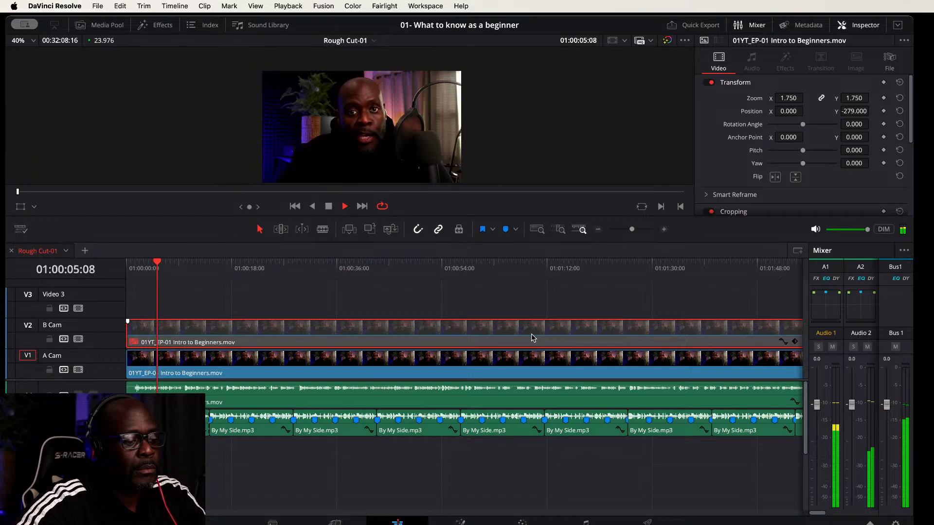
key("space")
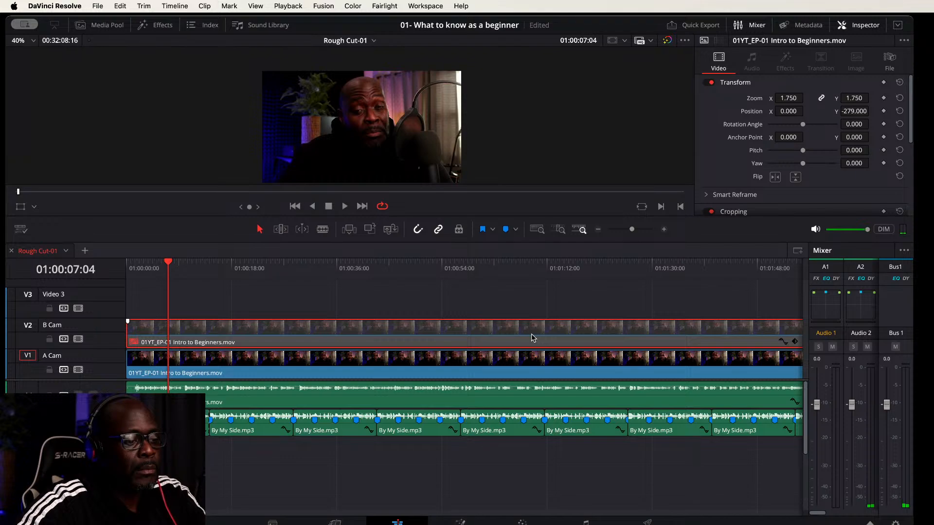
key("space")
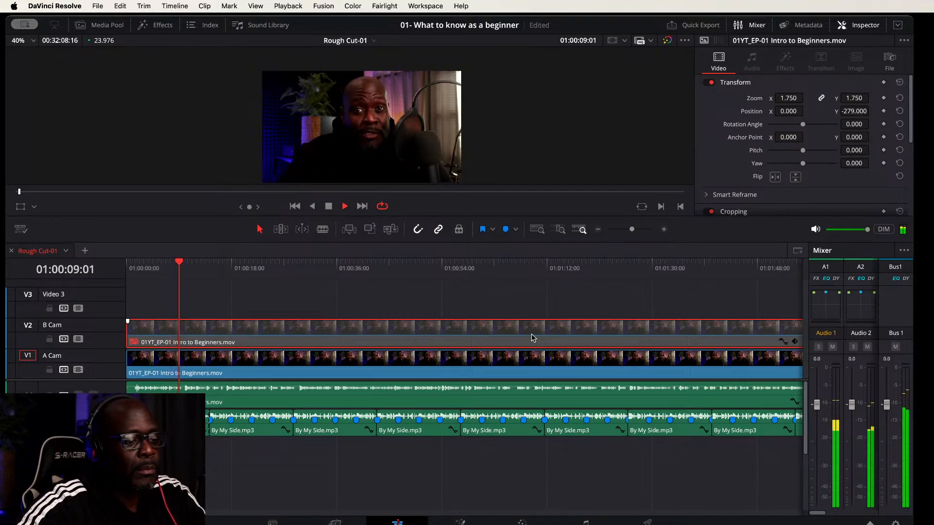
key("space")
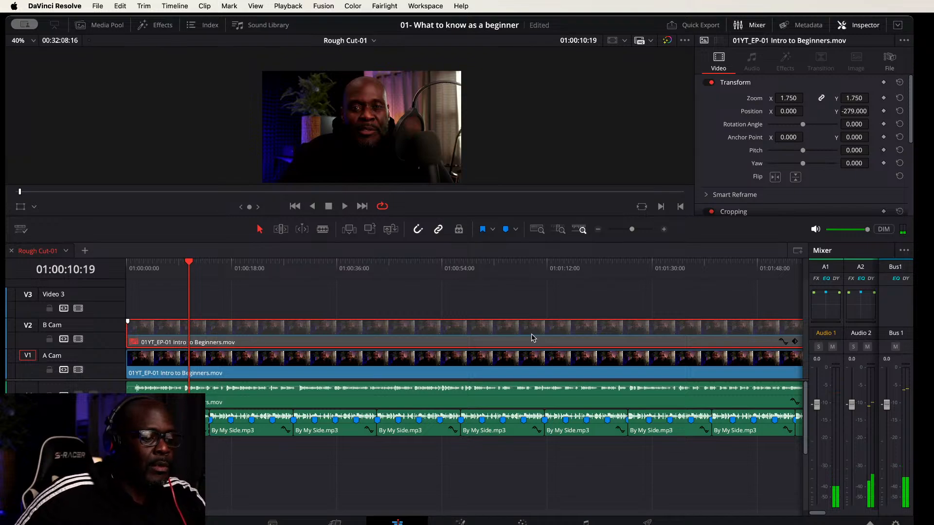
key("space")
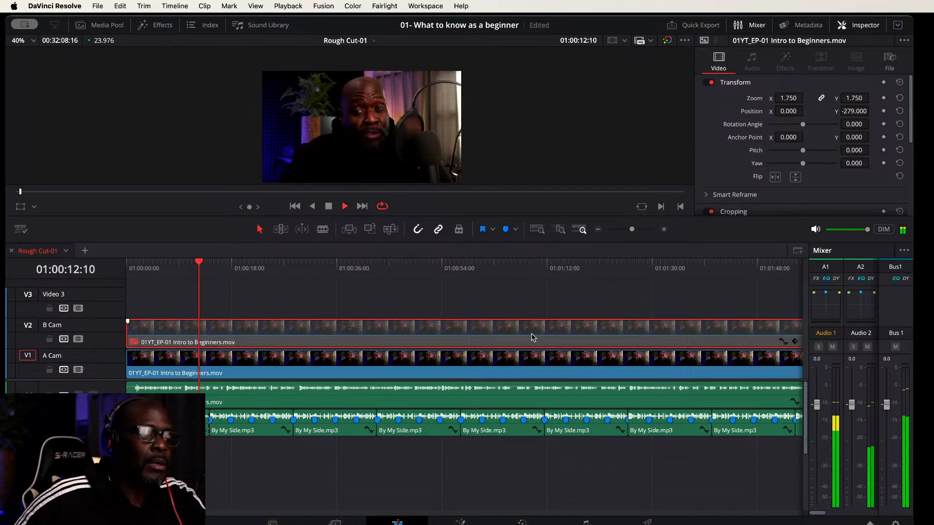
key("space")
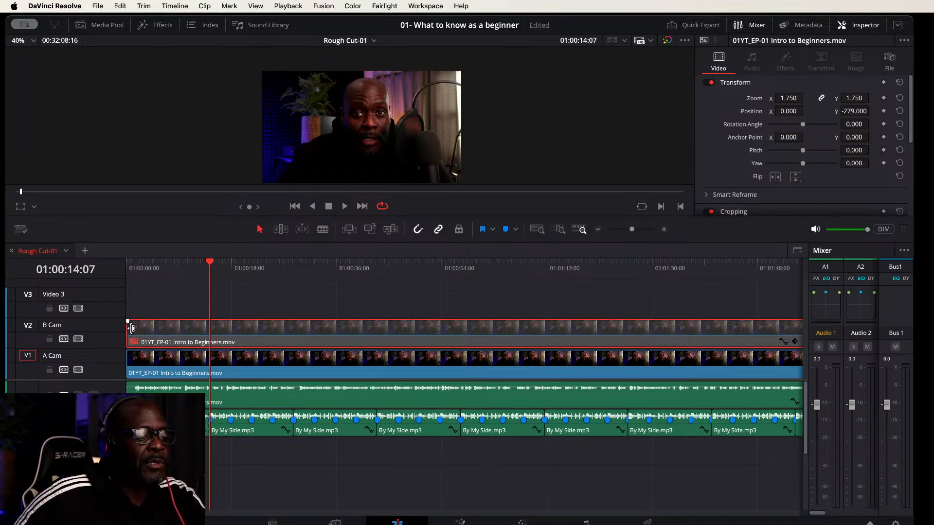
left_click_drag(131, 328, 214, 327)
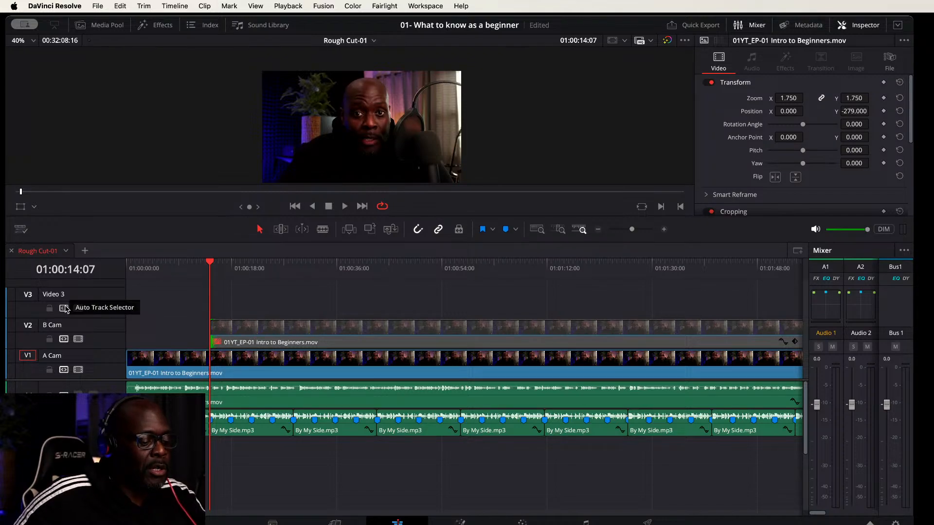
left_click_drag(65, 309, 68, 370)
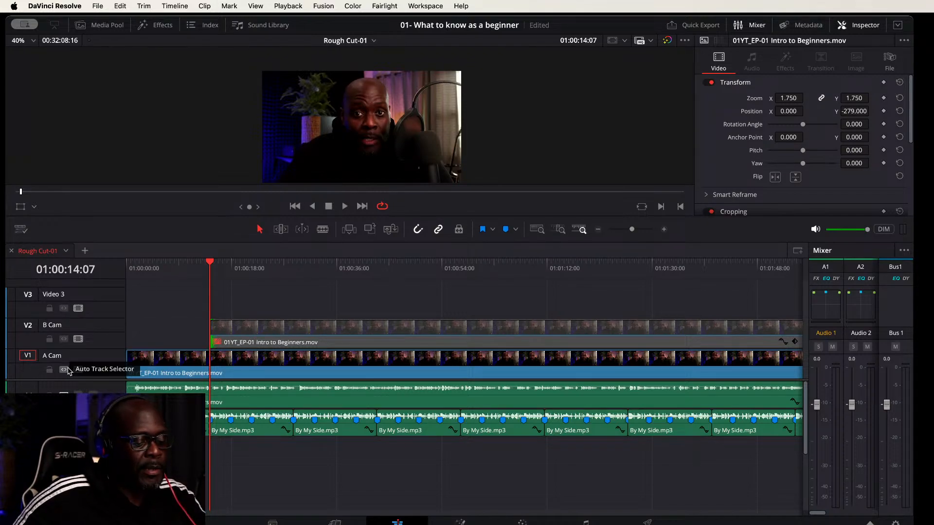
key("super+z")
key("super+z")
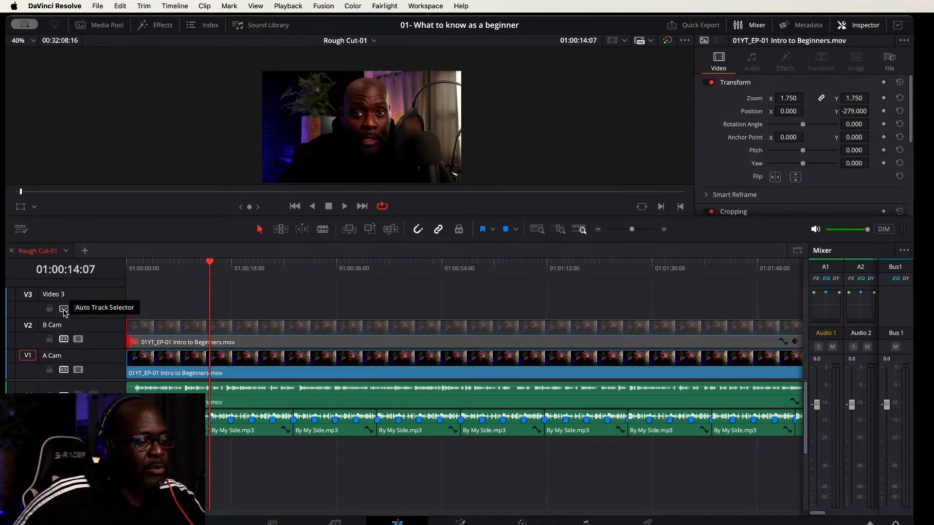
Step: Turn off auto track selection for Video 3, B Cam and A Cam, and trim the B Cam clip's start to the playhead at 01:00:14:07
left_click_drag(64, 310, 64, 371)
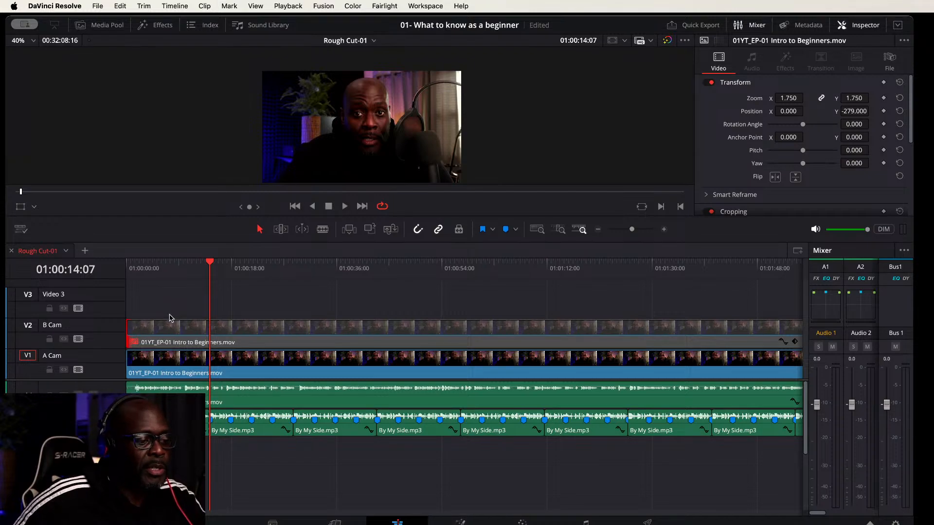
left_click(171, 332)
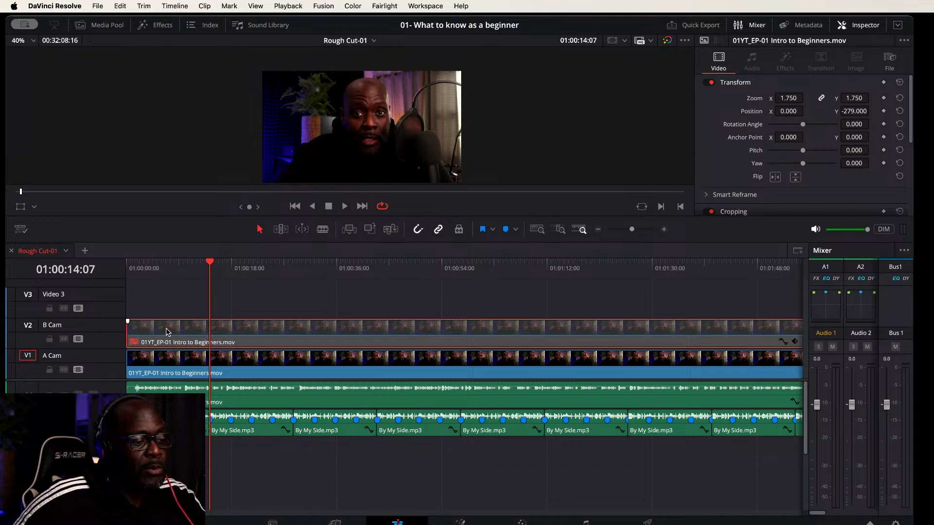
key("shift+bracketleft")
Step: Enable the B Cam clip again and play the video full screen from the start past the switch to the close-up
key("Home")
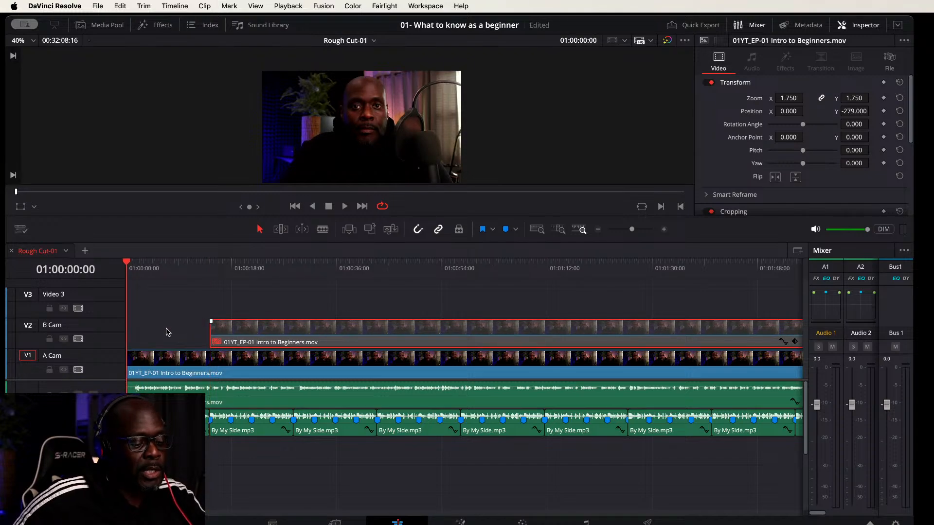
key("space")
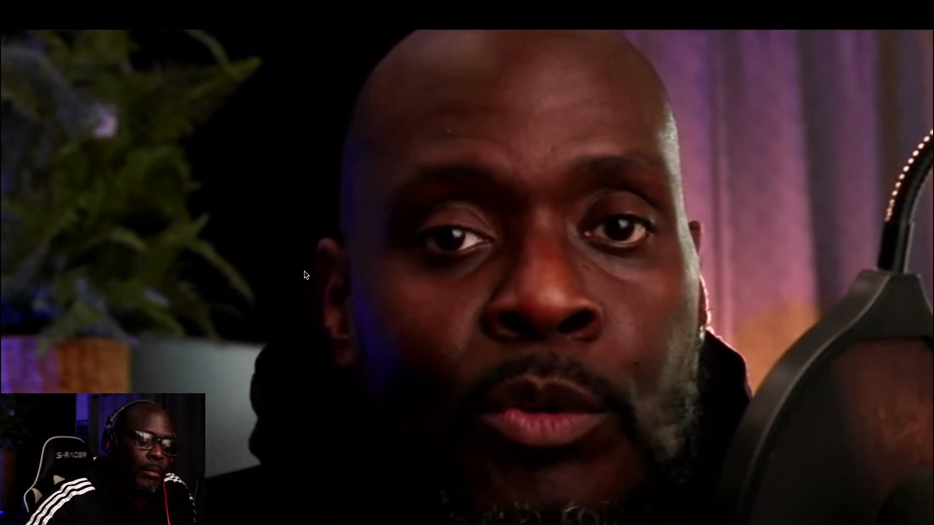
key("Escape")
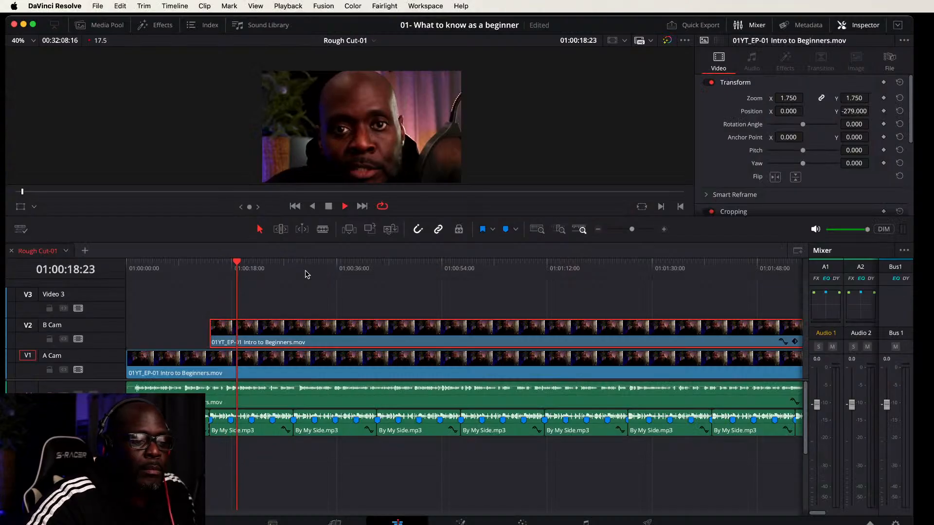
key("space")
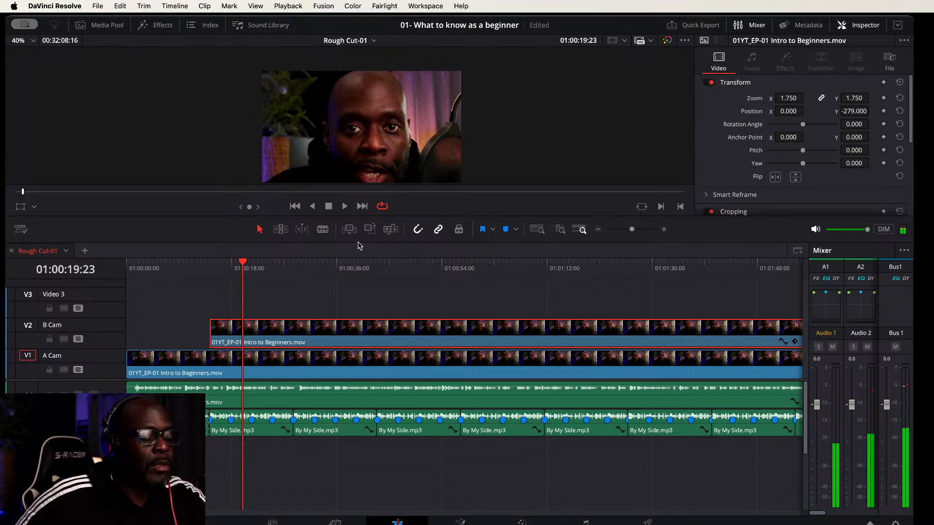
Step: Replay the close-up to find its end, split the B Cam clip at 01:00:17:21, and select the remainder after the cut
left_click(201, 265)
key("space")
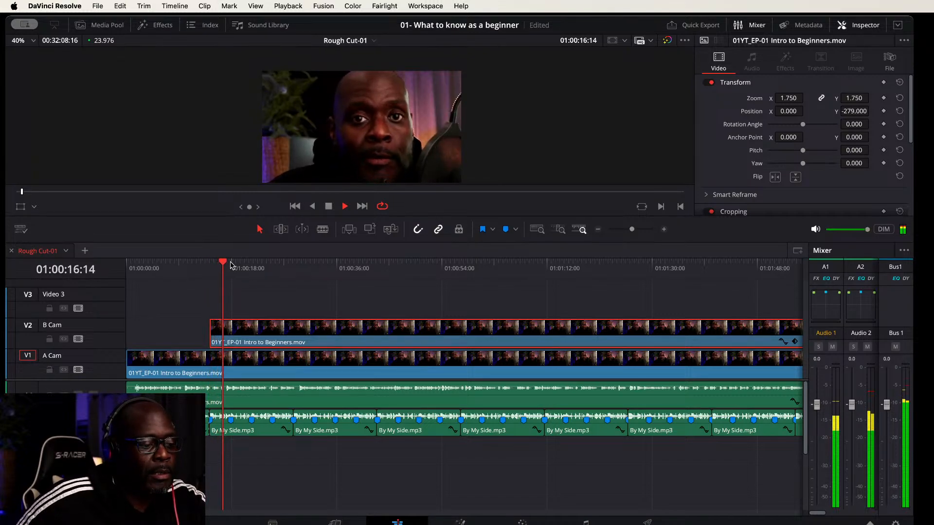
key("space")
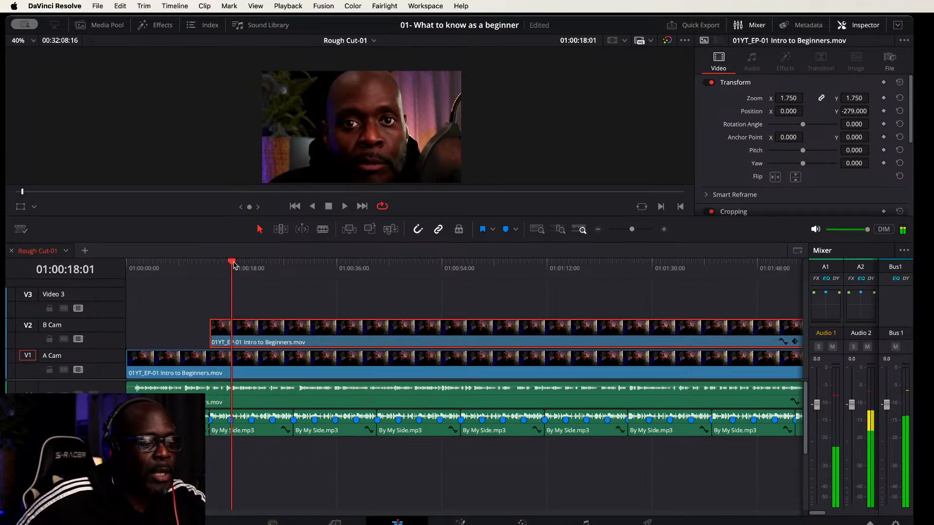
left_click(231, 265)
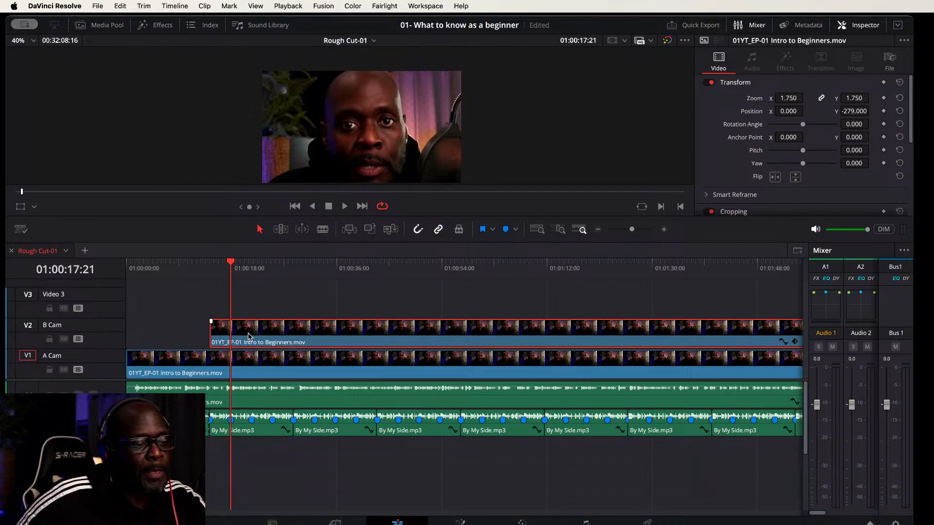
key("super+b")
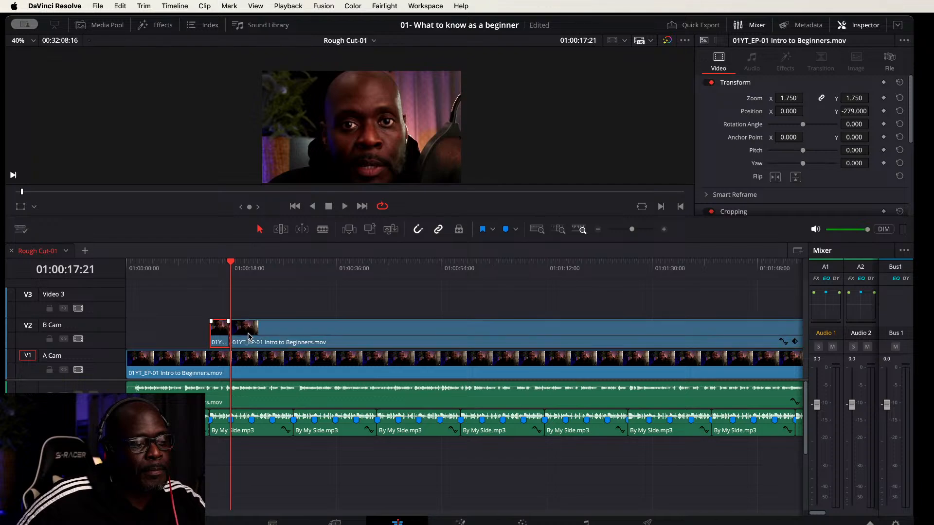
left_click(248, 334)
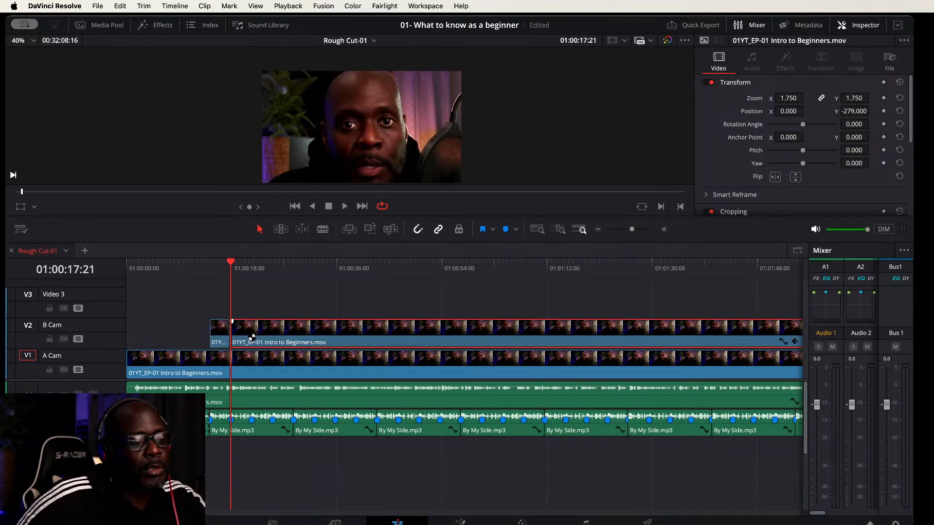
Step: Disable the B Cam remainder after the cut at 01:00:17:21 and play the video from the start, stopping at 01:00:40:18
key("d")
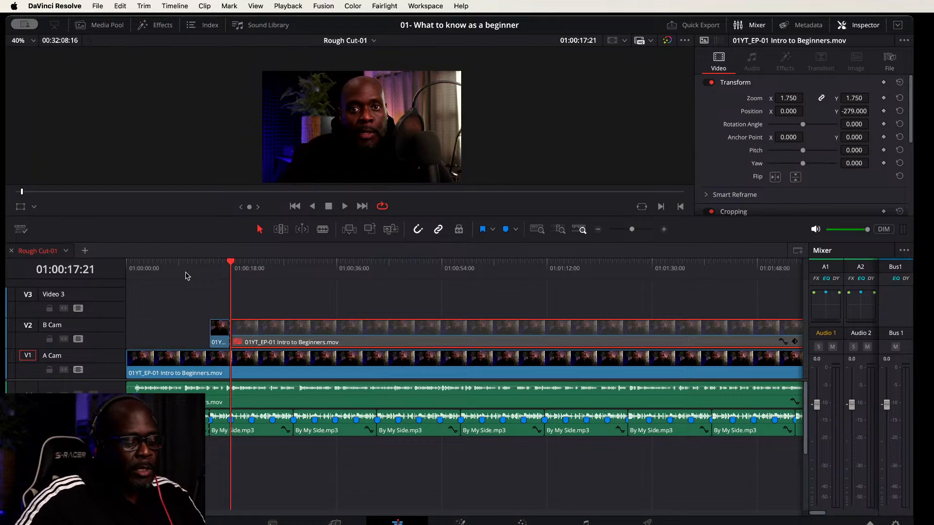
key("Home")
key("space")
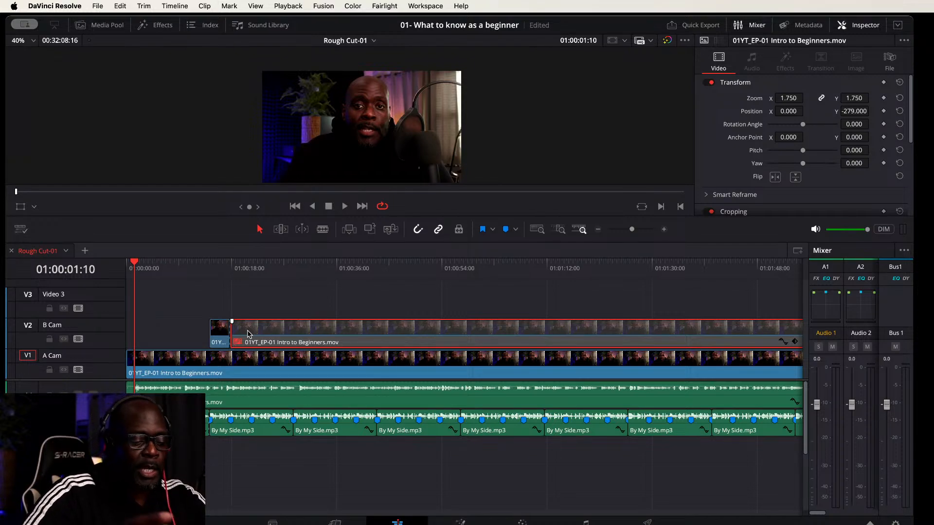
key("space")
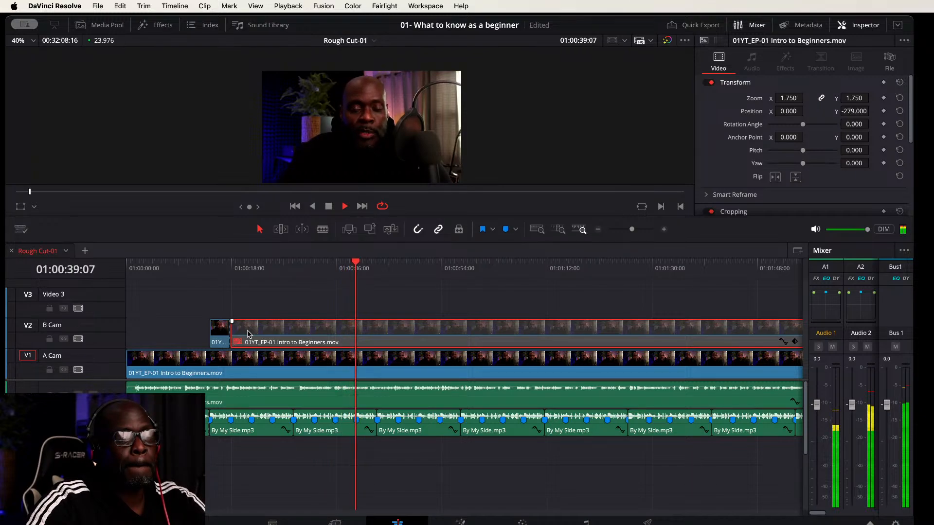
key("space")
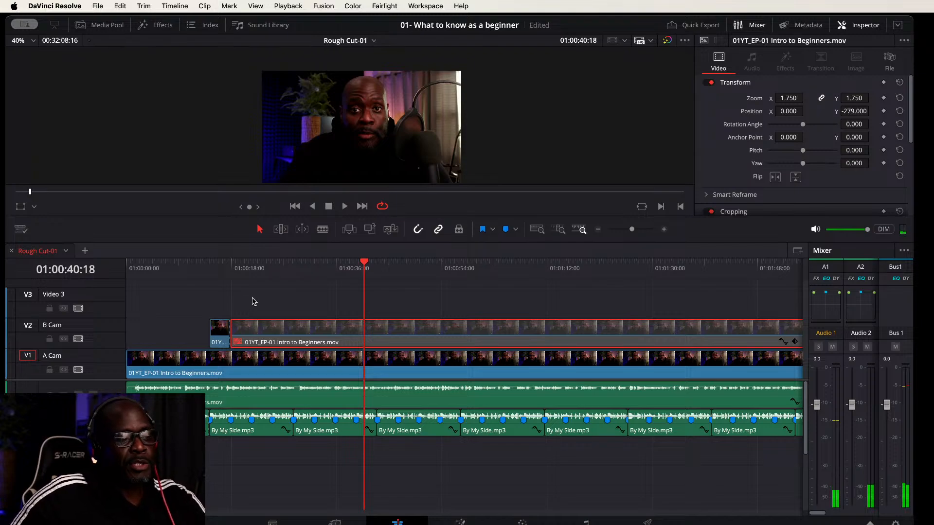
Step: Delete both B Cam clips so only the A Cam video is left, and save the project
left_click_drag(266, 296, 202, 324)
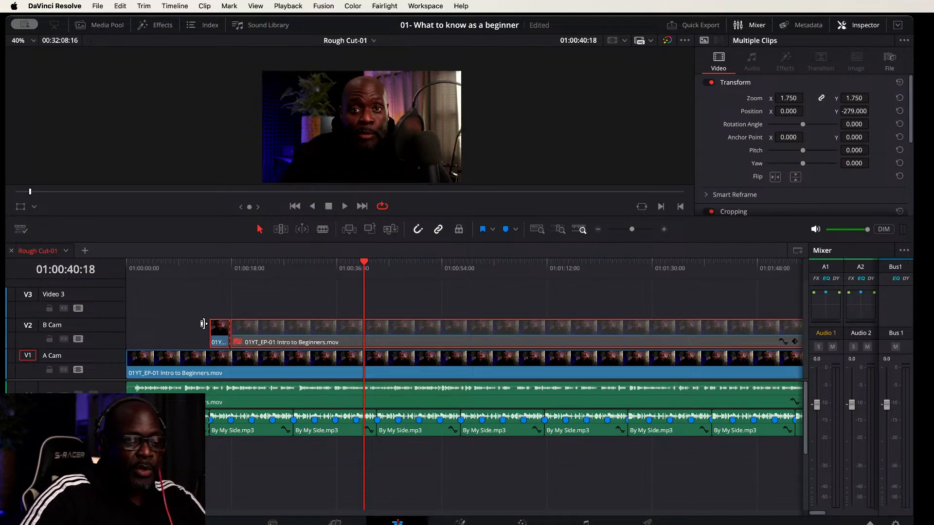
key("Delete")
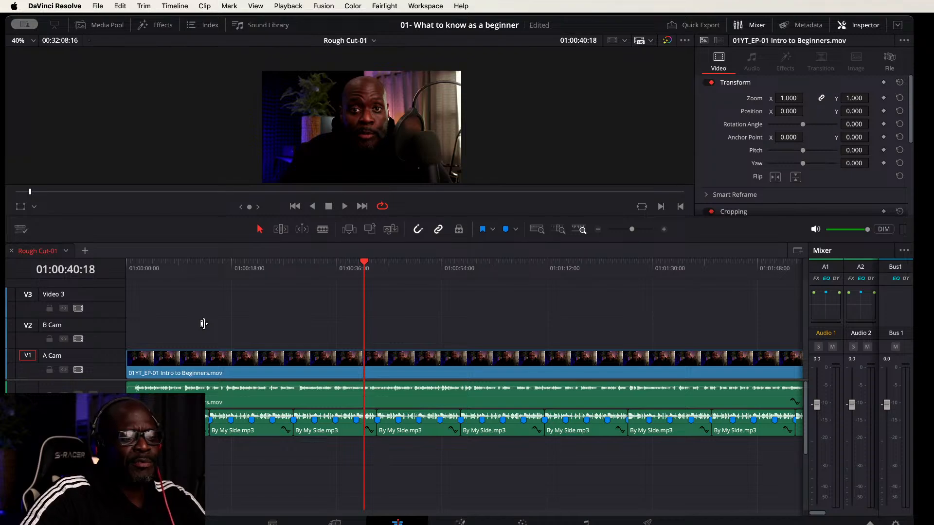
key("super+s")
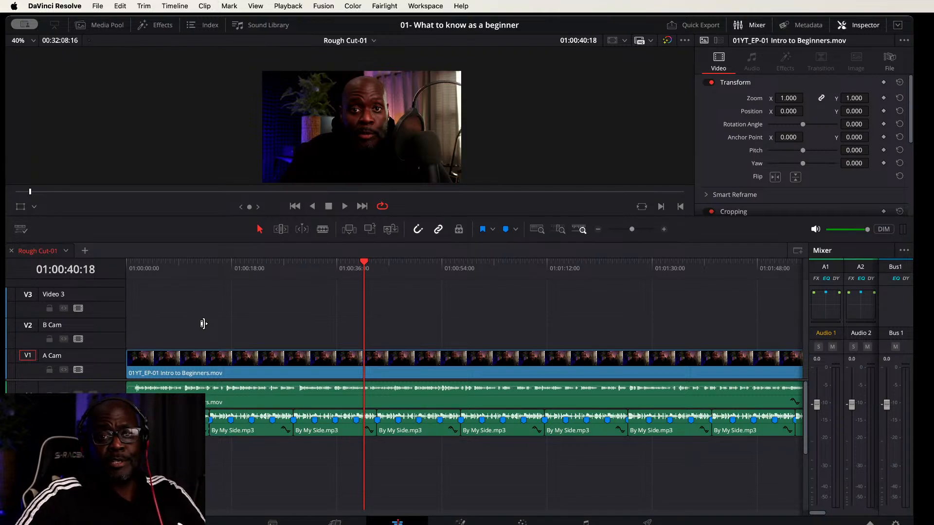
Step: Play the A Cam edit from the start of the timeline to review the voice and music mix
key("shift+z")
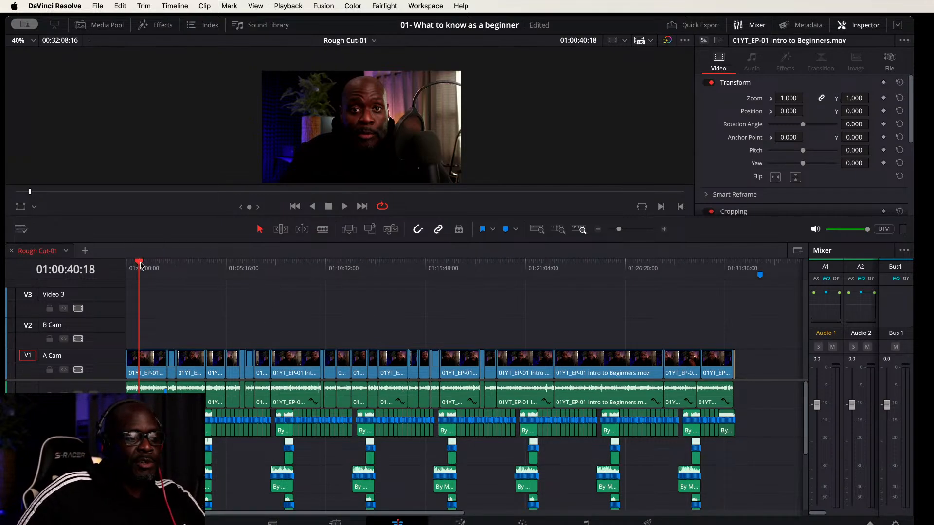
key("Home")
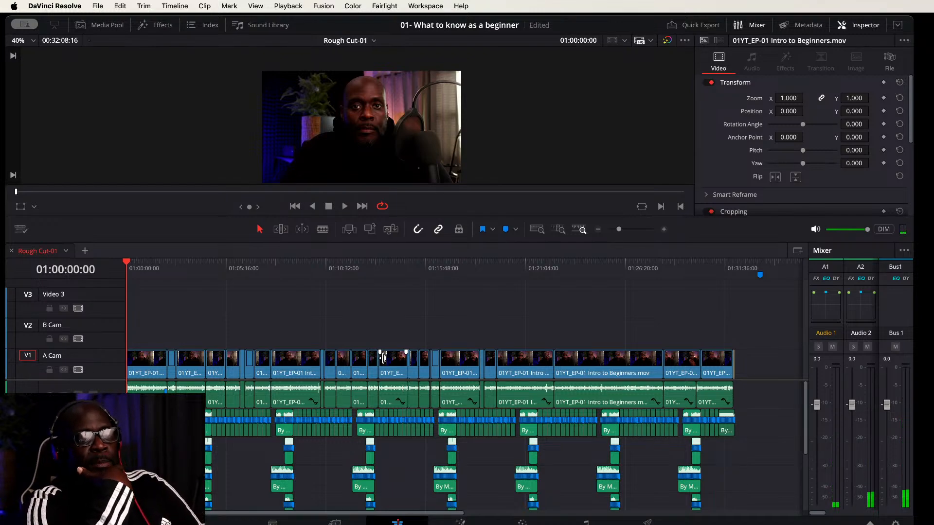
key("space")
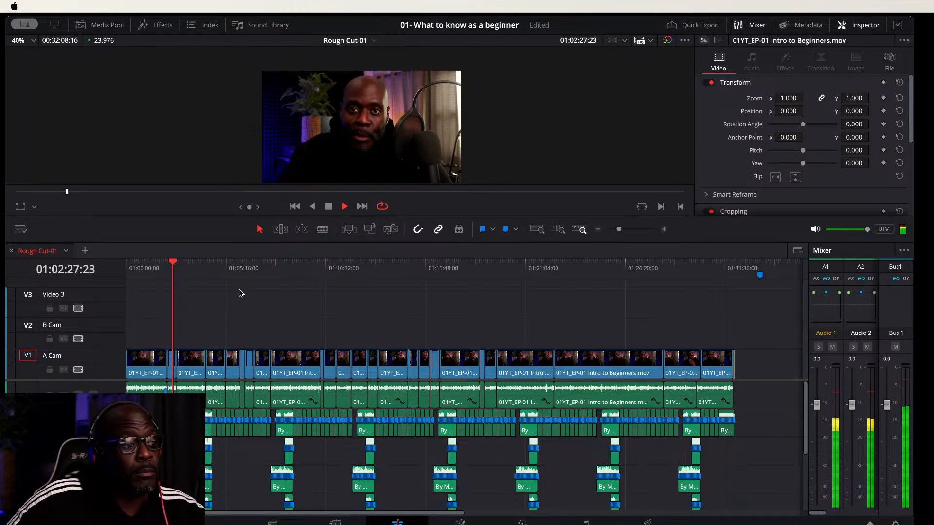
left_click(118, 116)
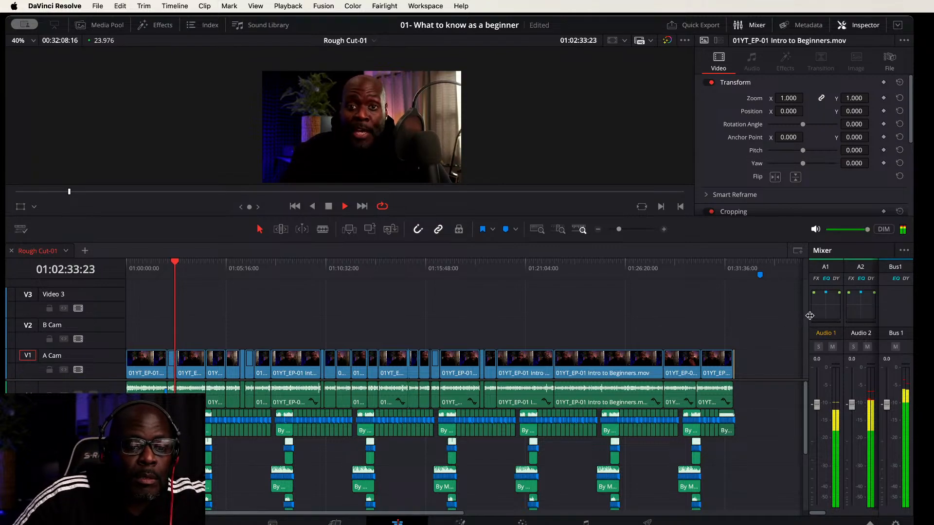
Step: Widen the mixer and, during playback, set the Audio 1 fader to +4.4 dB and the Audio 2 fader to -1.4 dB
left_click_drag(807, 315, 709, 316)
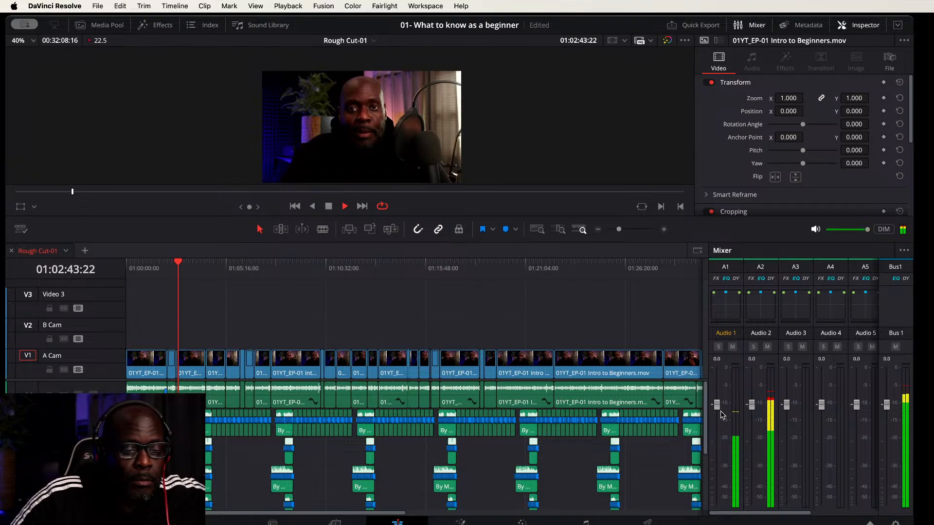
left_click_drag(717, 407, 719, 398)
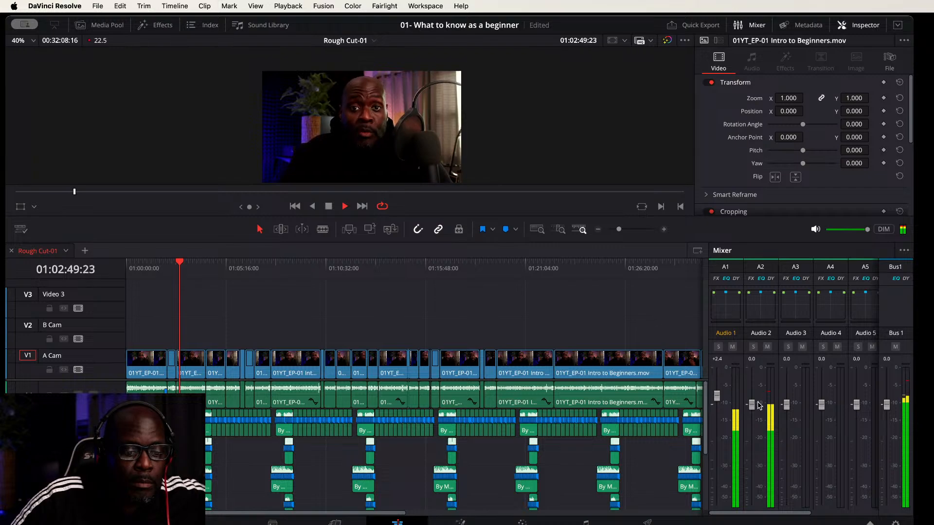
left_click_drag(752, 404, 752, 405)
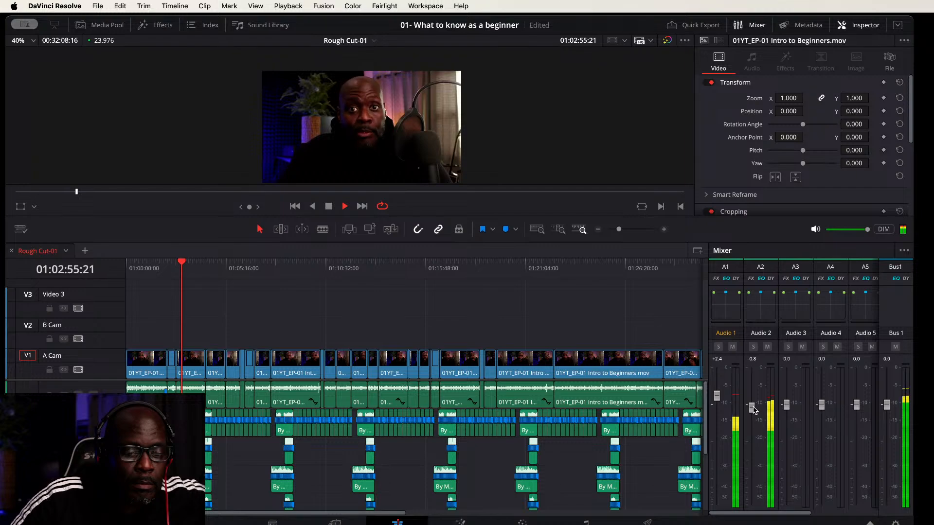
left_click_drag(753, 411, 754, 412)
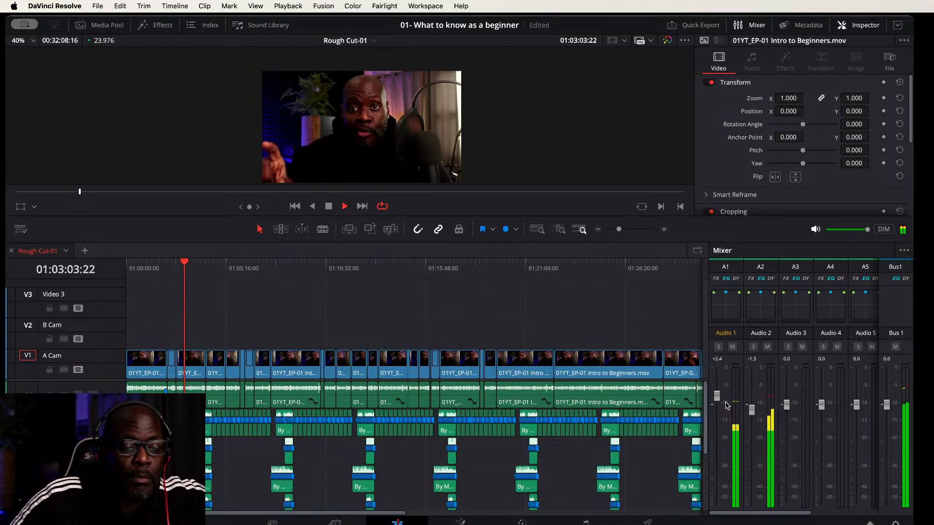
left_click_drag(716, 398, 717, 395)
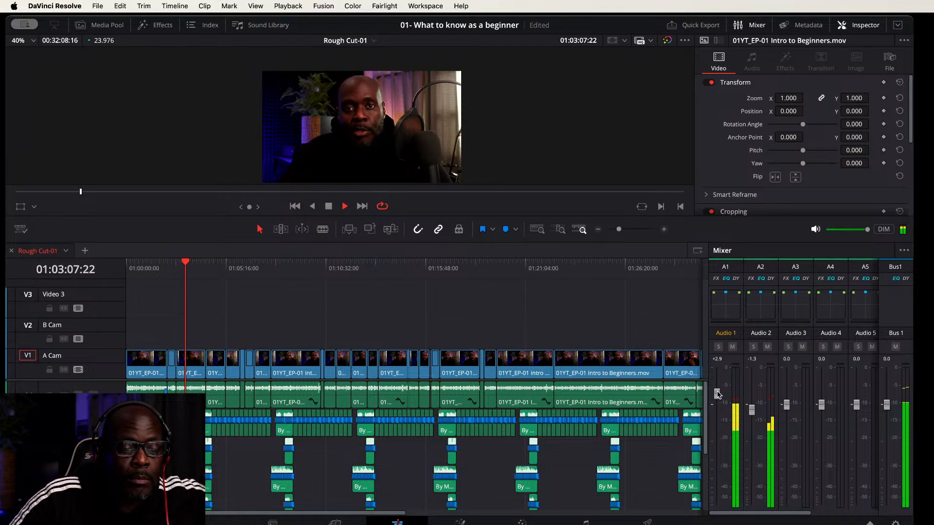
left_click_drag(717, 395, 718, 391)
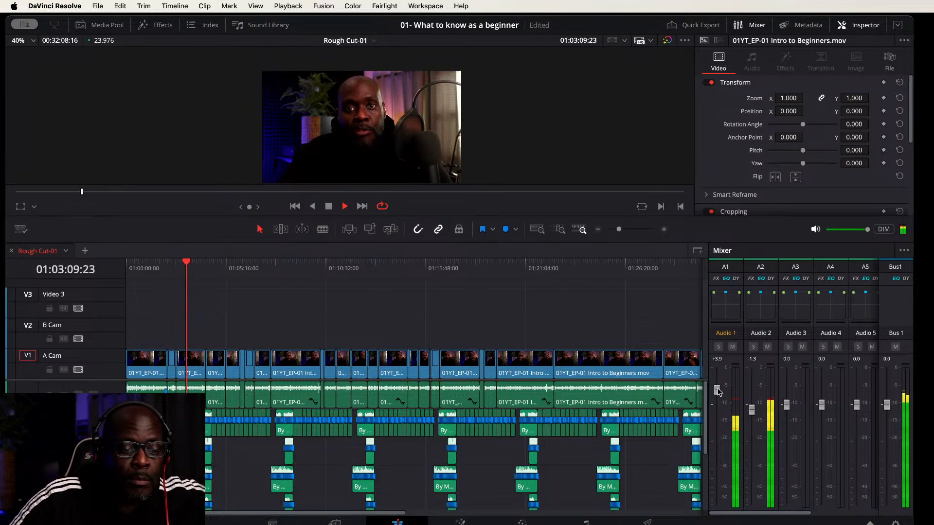
left_click_drag(718, 390, 718, 388)
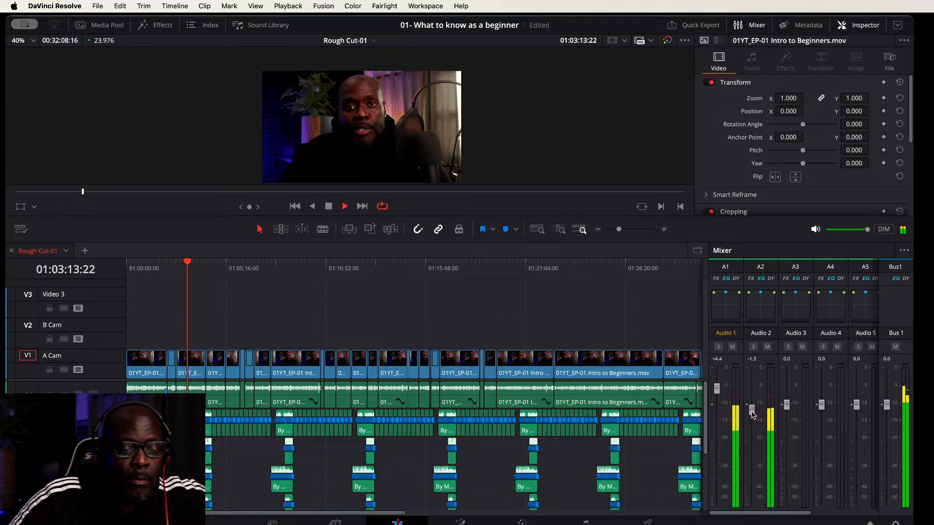
left_click_drag(752, 411, 752, 415)
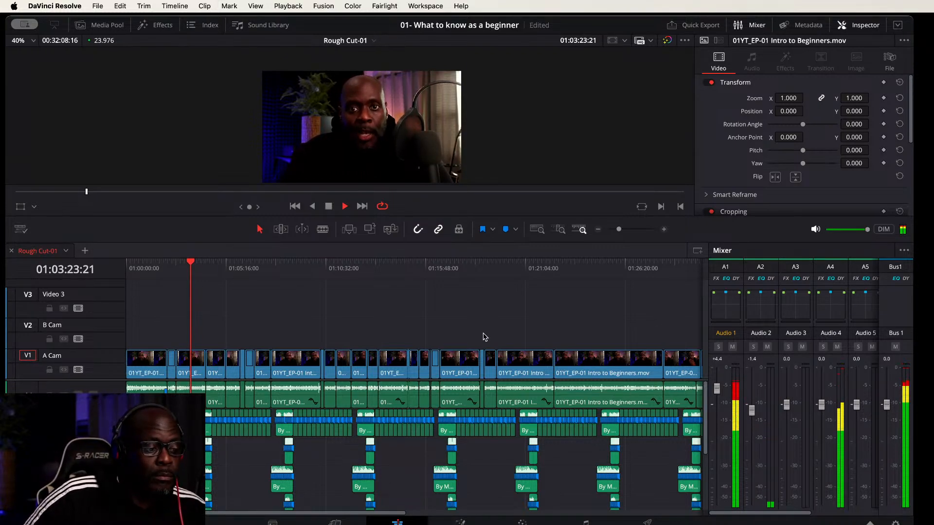
Step: Show the track-level audio settings of Audio 1 and lower the Audio 3 fader to -4.7 dB
right_click(107, 389)
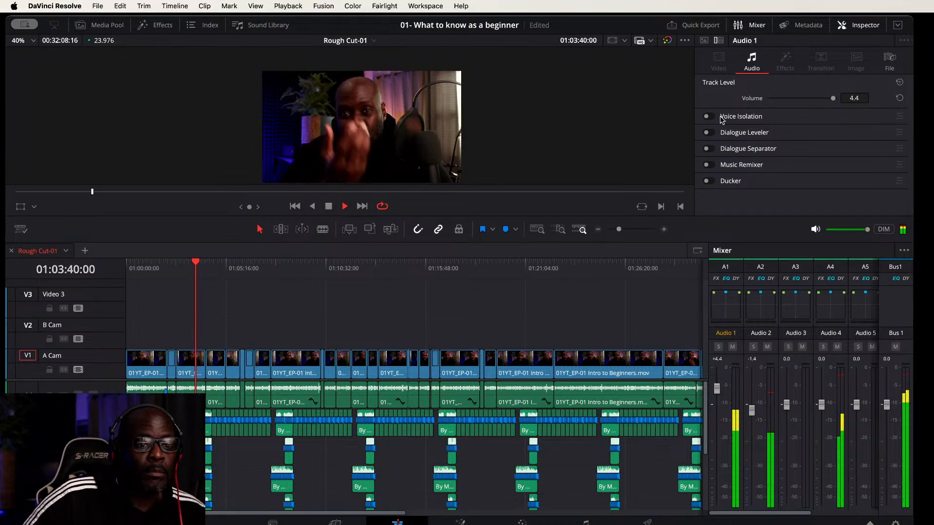
left_click(717, 85)
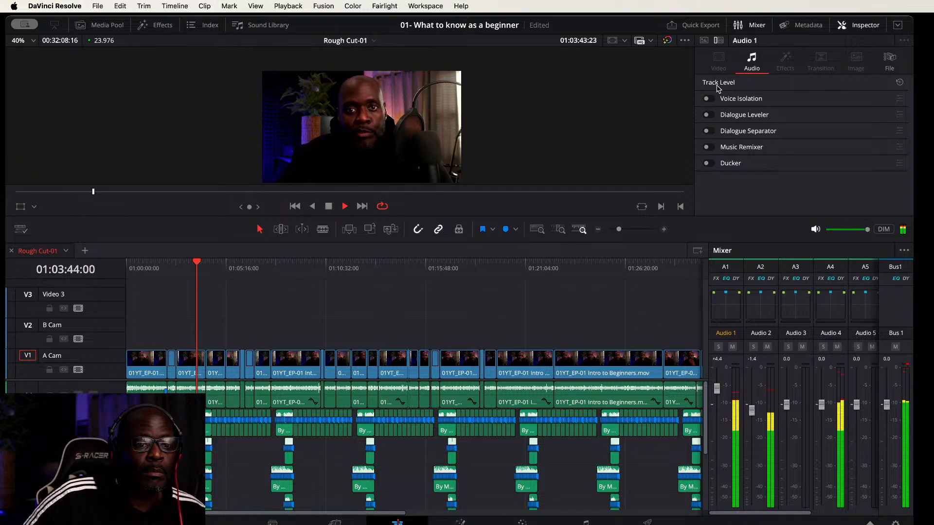
left_click(717, 83)
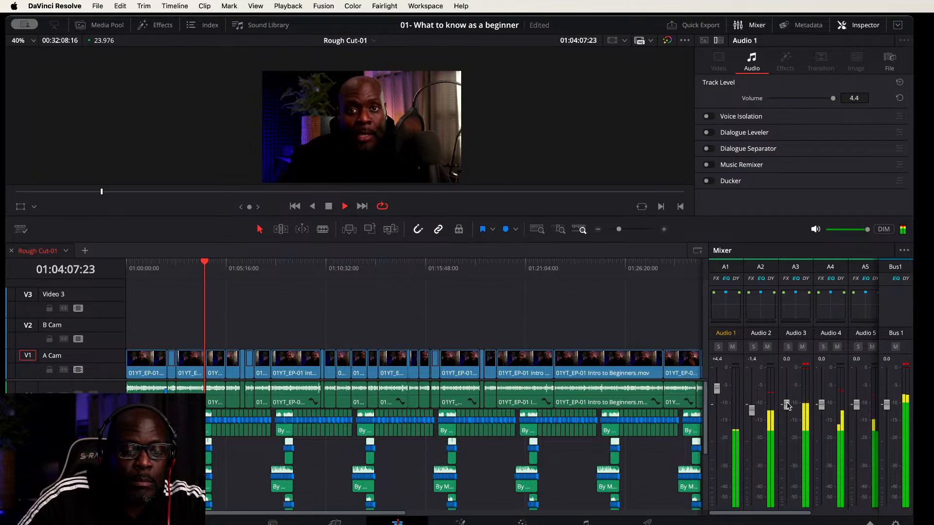
left_click_drag(787, 407, 790, 423)
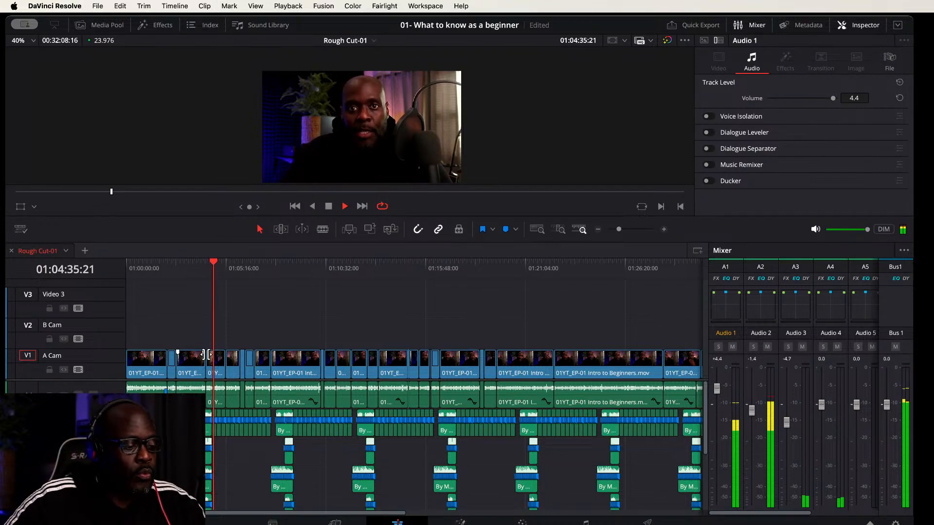
Step: Replay the change from the By My Side stems to the regular By My Side clips, starting at 01:04:28:09
key("super+equal")
key("super+equal")
key("super+equal")
key("super+equal")
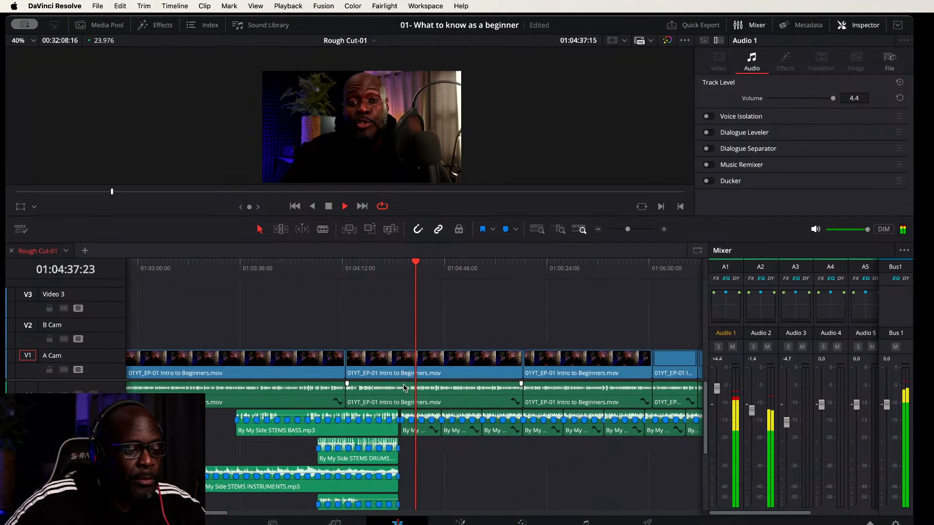
key("super+equal")
key("super+equal")
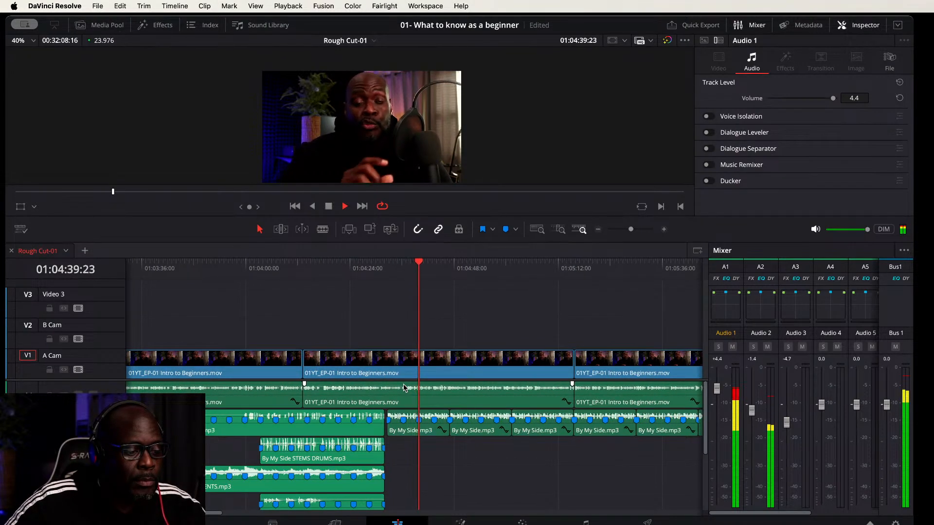
key("space")
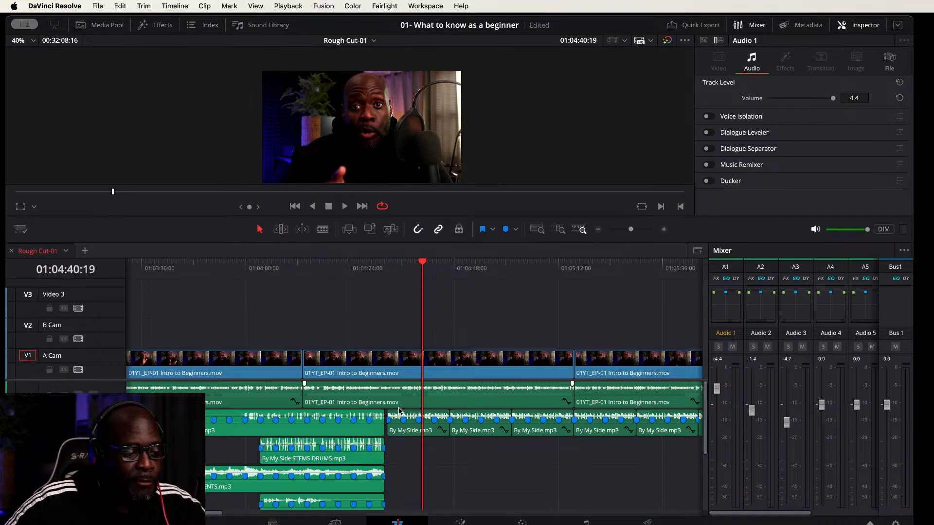
left_click(381, 266)
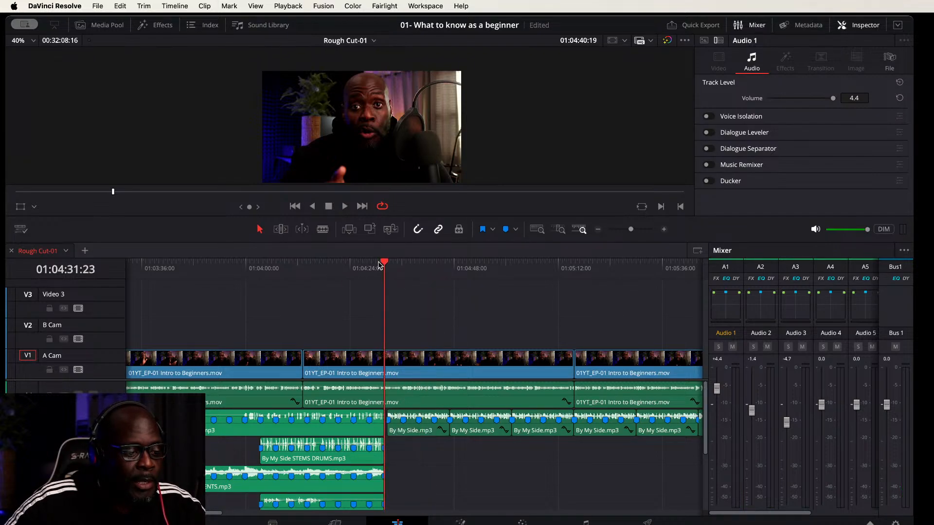
left_click(369, 263)
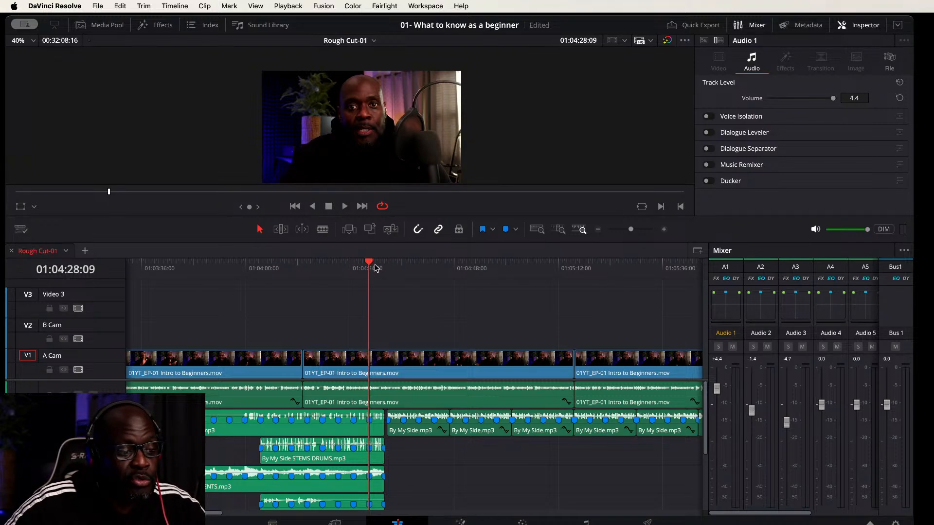
key("space")
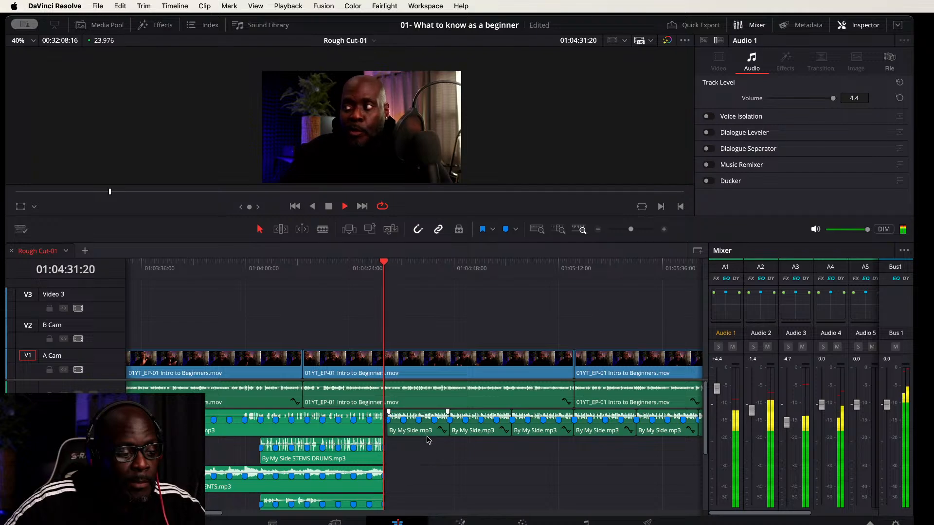
key("space")
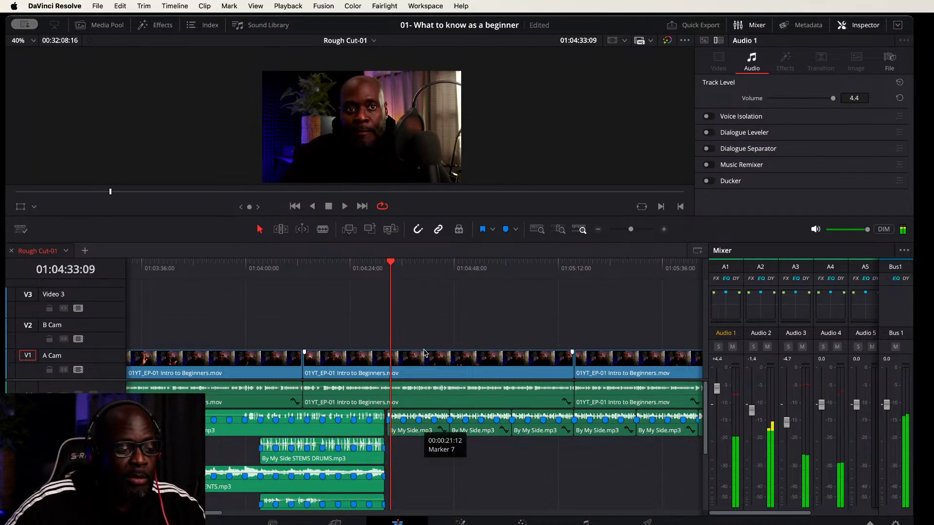
Step: Inspect the first By My Side clip after the stems and play from just after 01:04:00:00 while watching the Audio 4 to Audio 7 levels
left_click(414, 431)
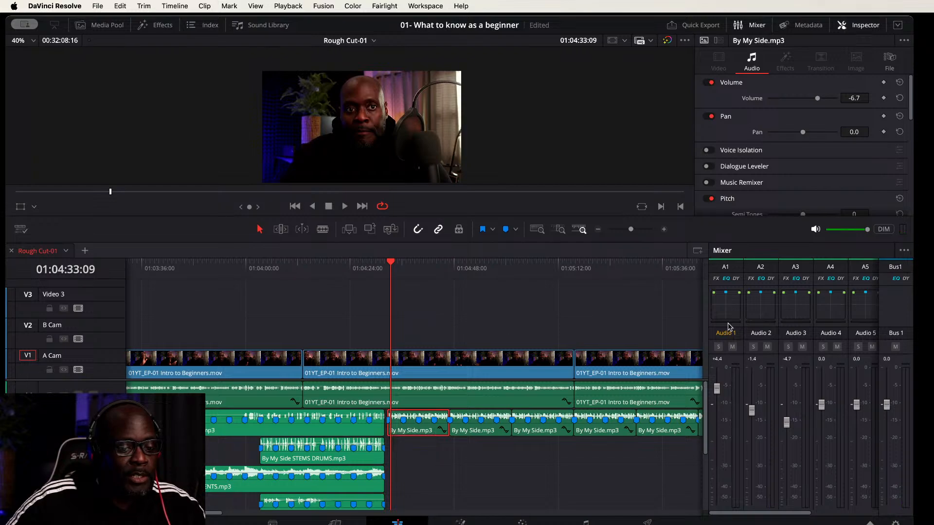
left_click_drag(761, 517, 810, 517)
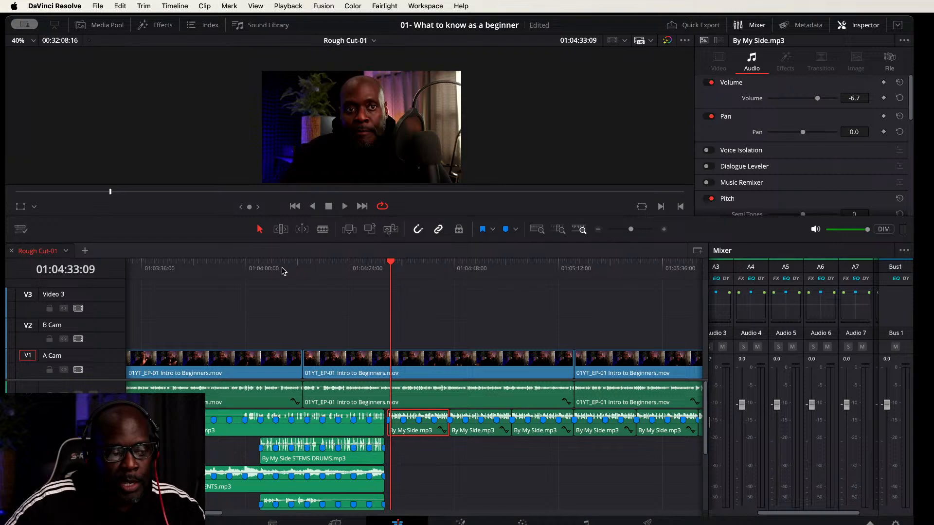
left_click(253, 271)
key("space")
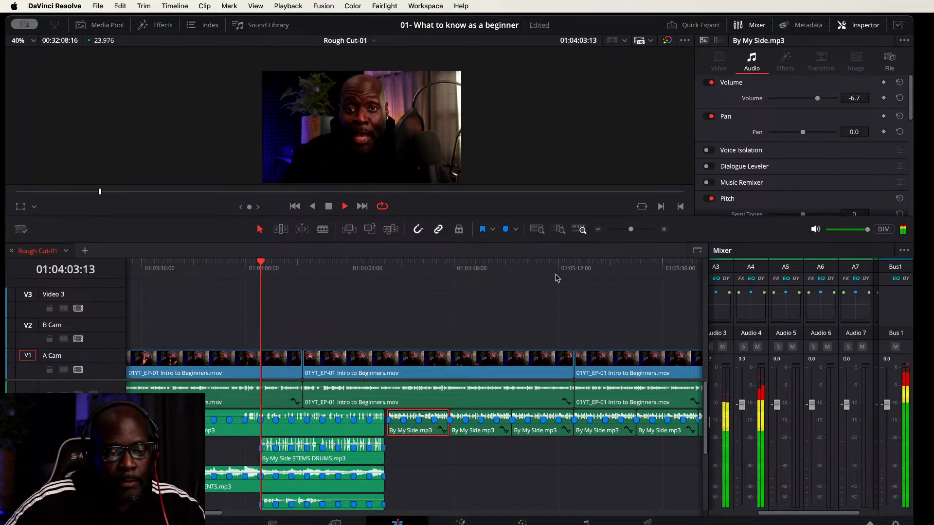
key("space")
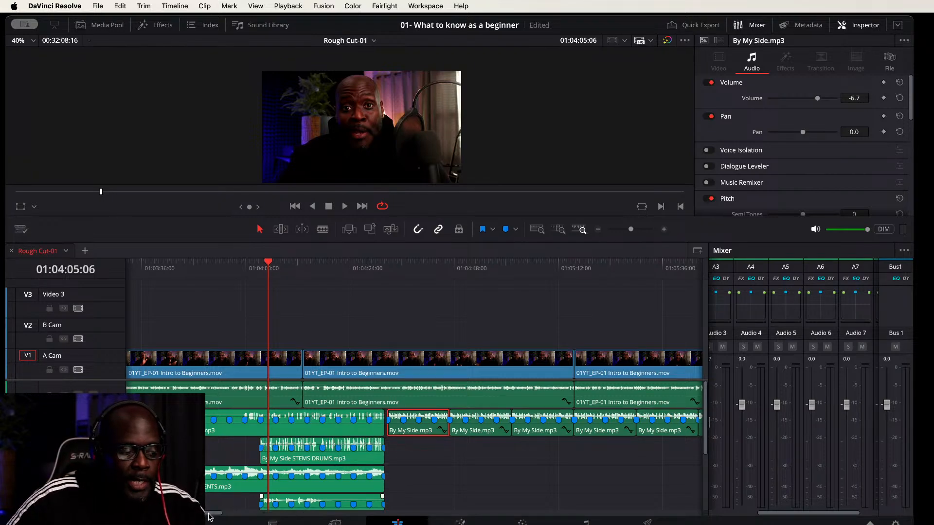
left_click_drag(209, 514, 149, 514)
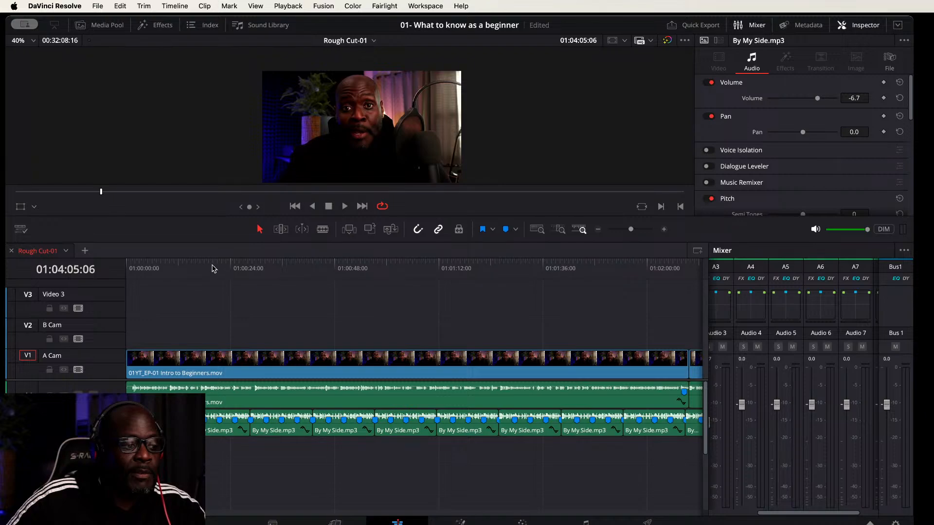
Step: Play the opening from the timeline start and around 01:00:39:00 to judge the music against the voice
key("Home")
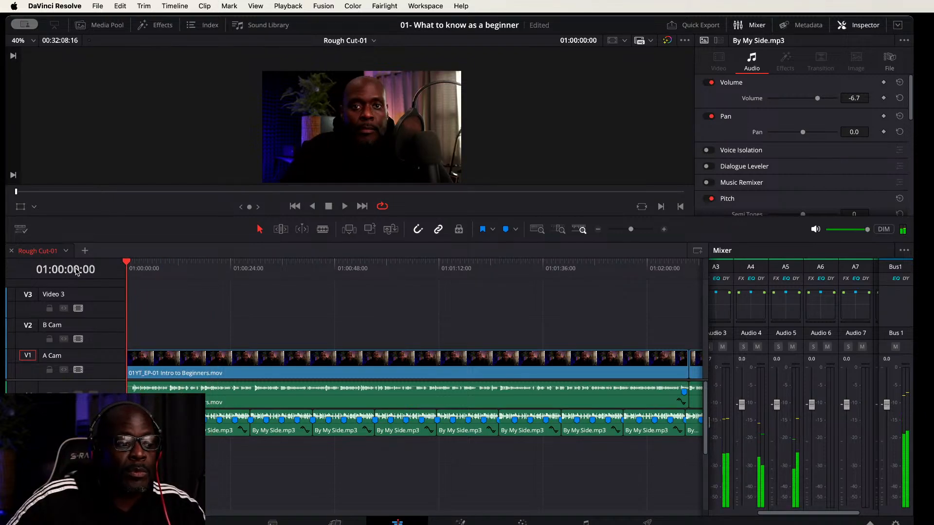
key("space")
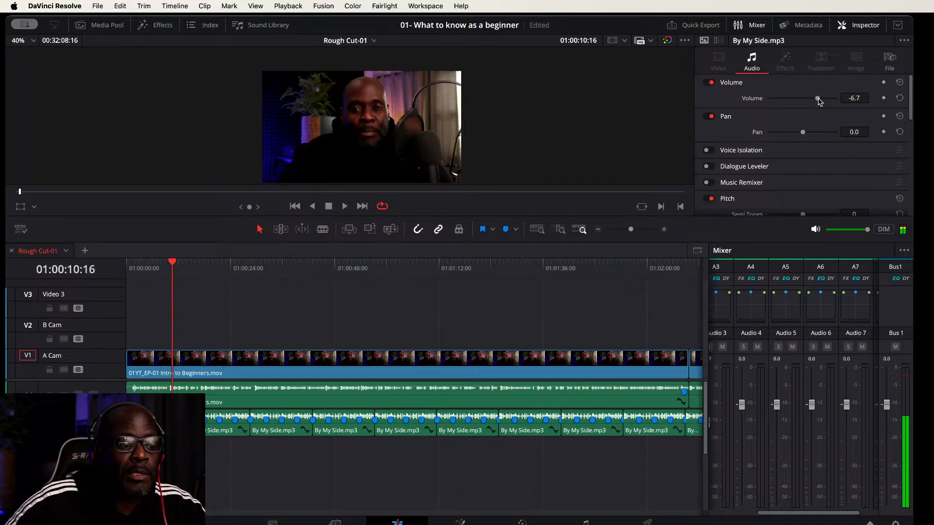
left_click(298, 267)
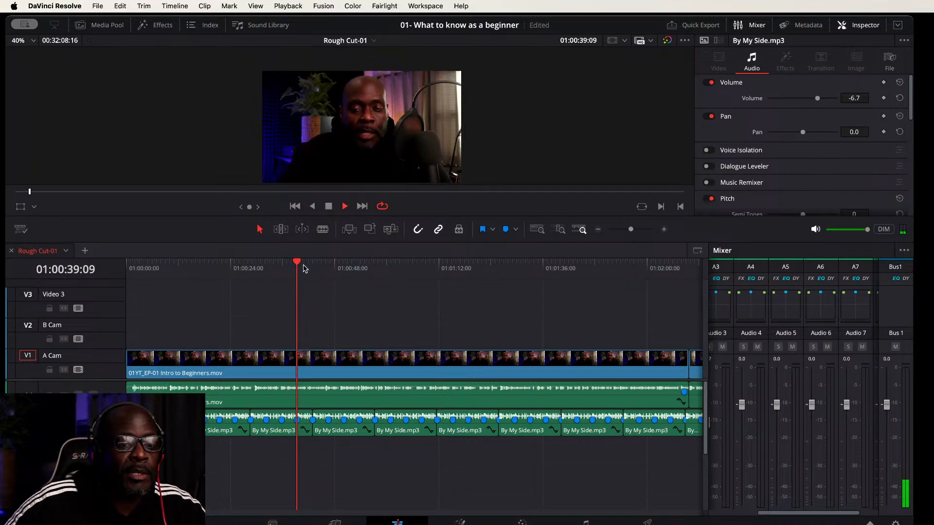
key("space")
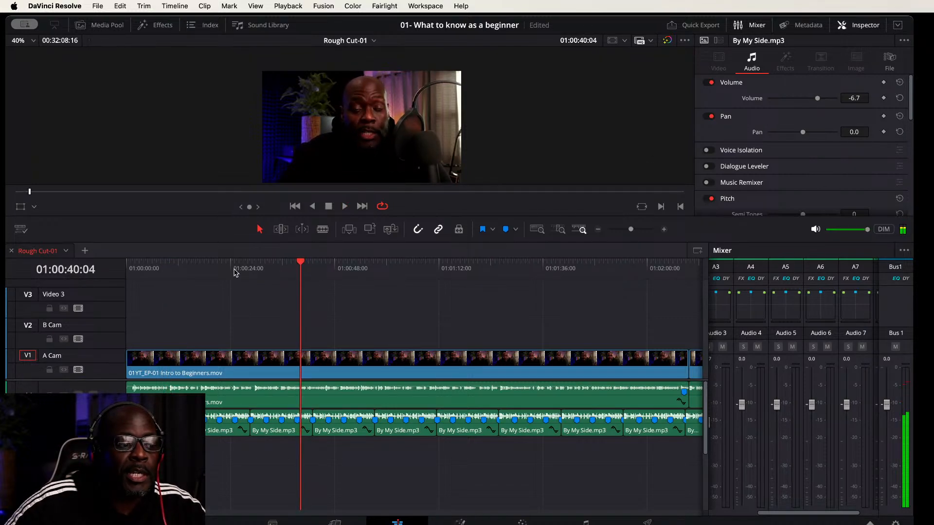
Step: Return to the timeline start and, during playback, set the selected By My Side clip's volume to -15.0 dB
left_click(131, 266)
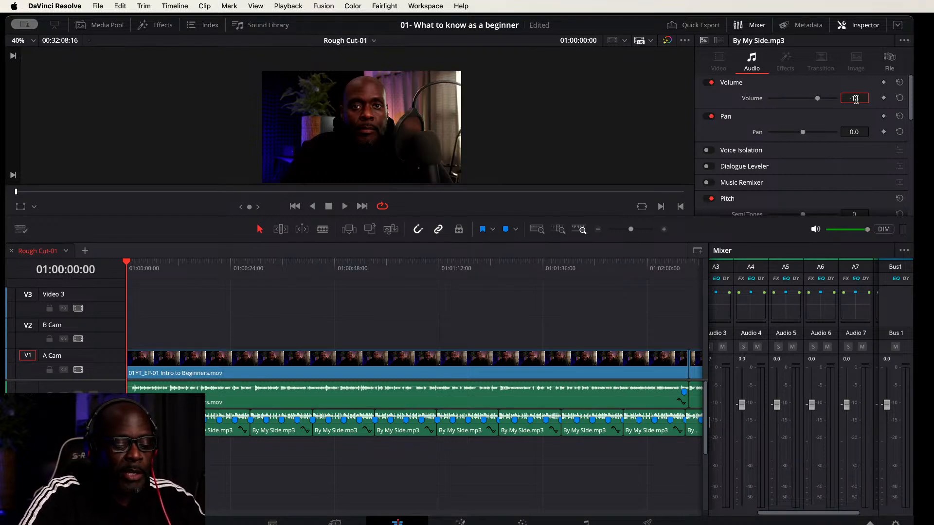
key("space")
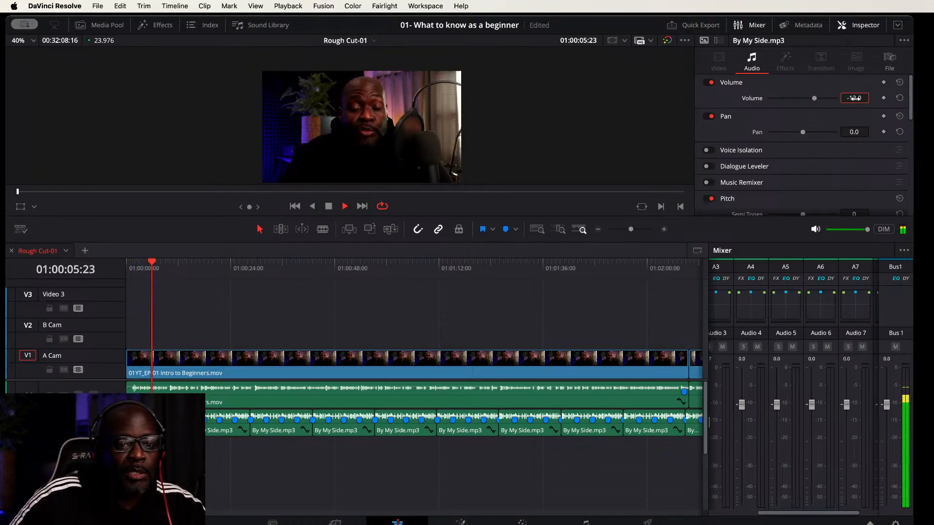
type("-15")
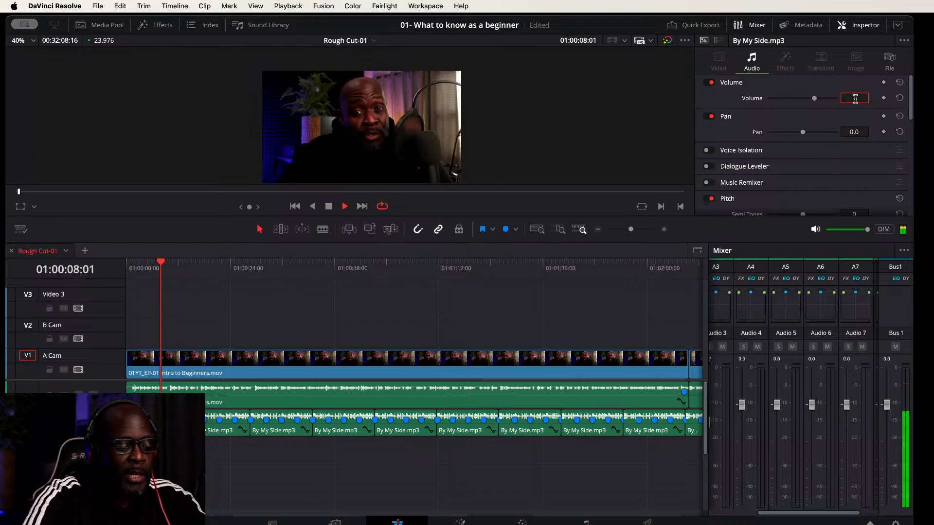
key("Return")
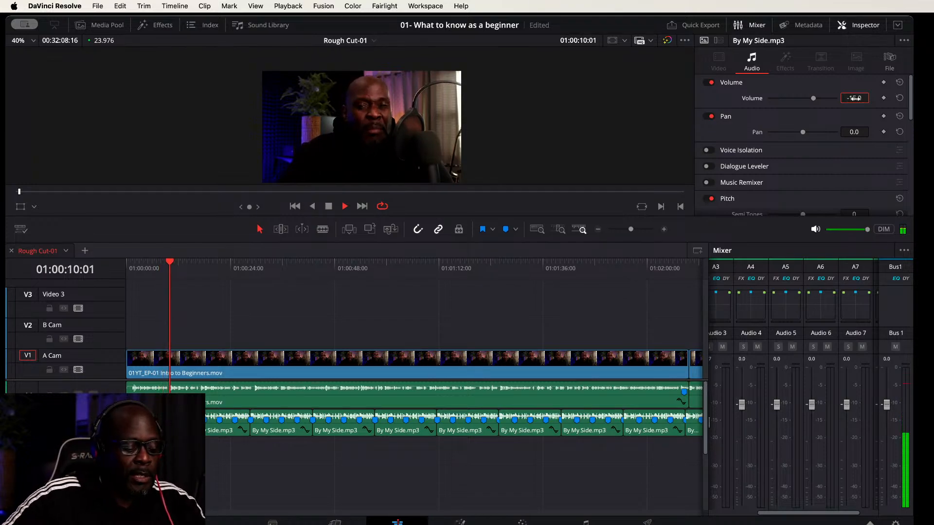
key("Home")
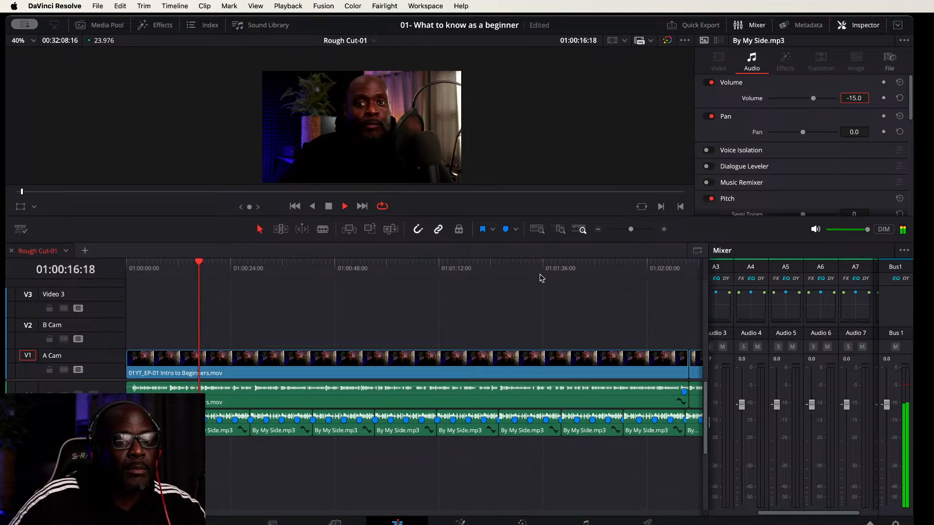
key("space")
Step: Select all By My Side and stem clips across the whole timeline and set their volume to -14.5 dB
key("shift+z")
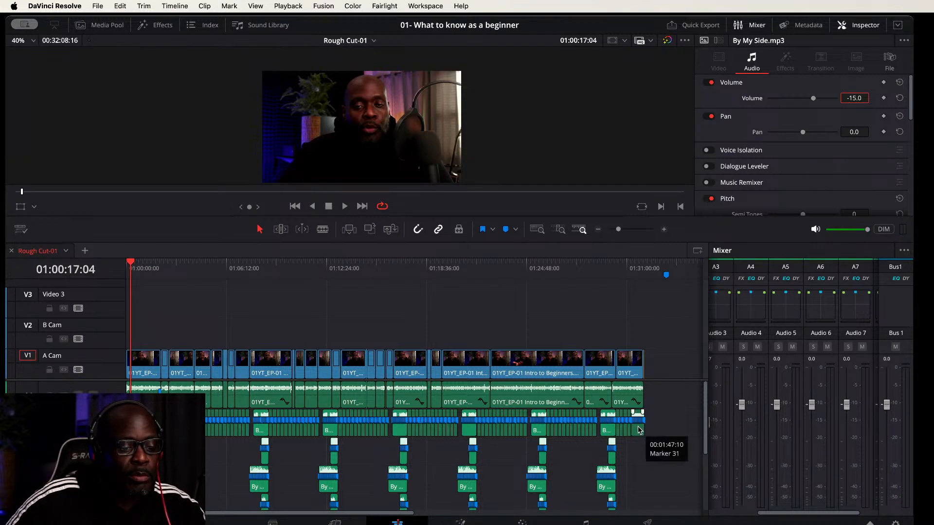
left_click(638, 431)
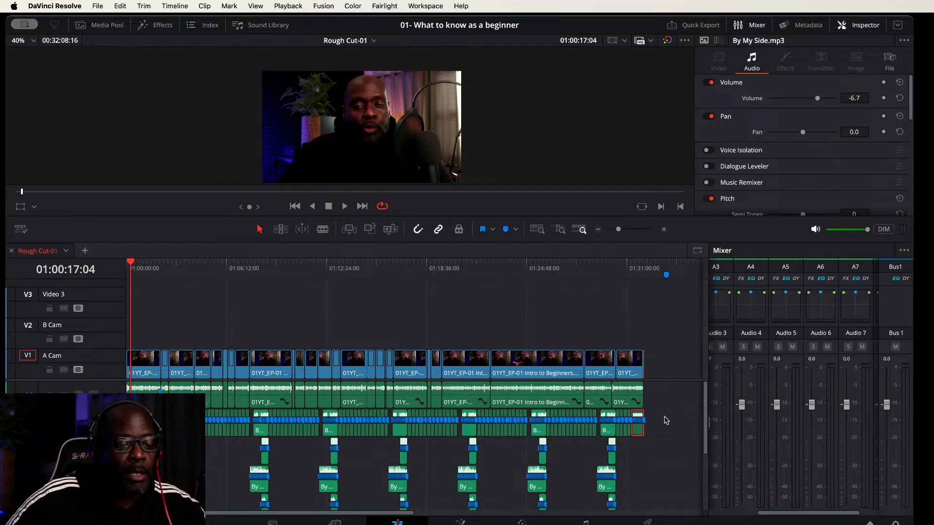
left_click_drag(671, 414, 146, 487)
scroll(212, 458, "up", 3)
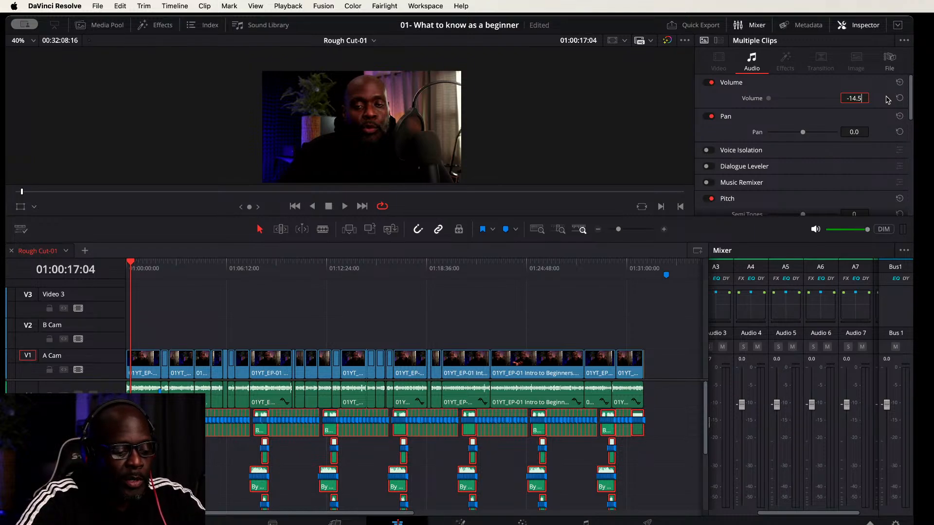
key("Return")
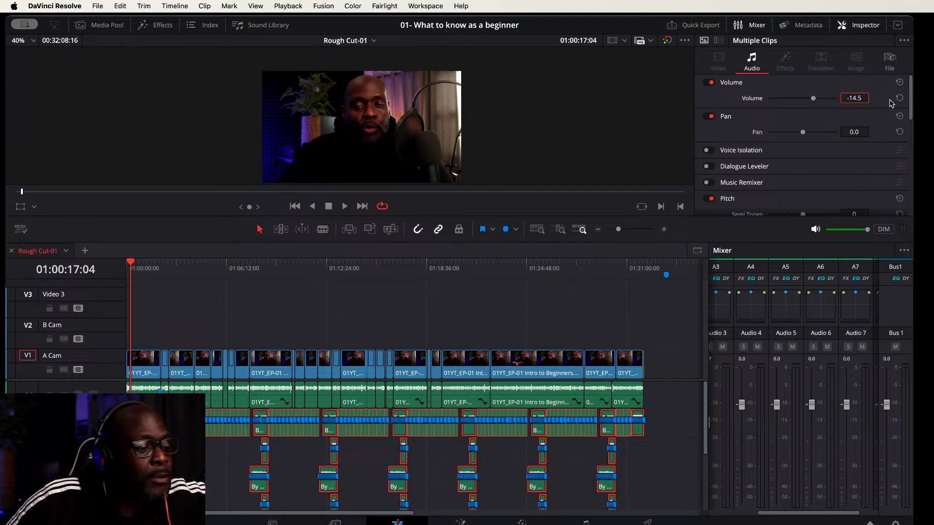
Step: During playback, bring Audio 1 to Audio 3 into view in the mixer and raise the Audio 2 and Audio 3 faders to -0.2 dB
key("space")
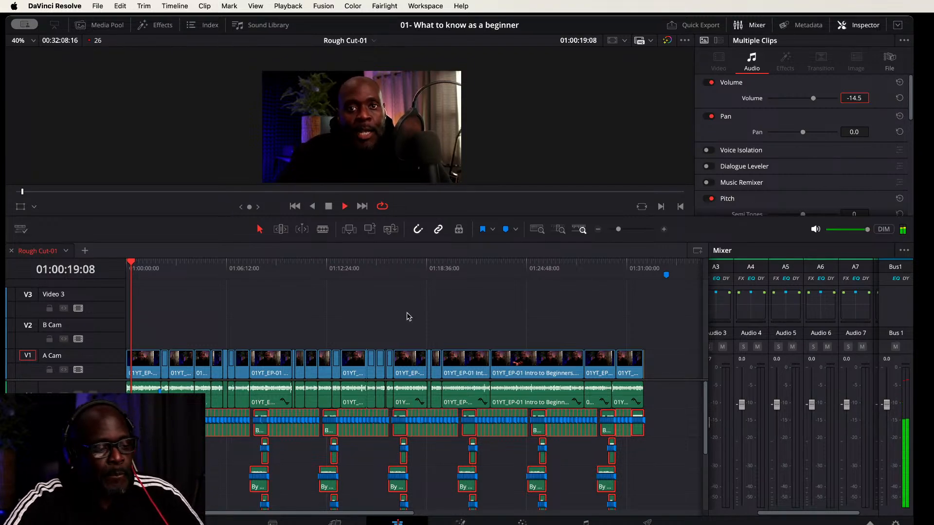
key("Home")
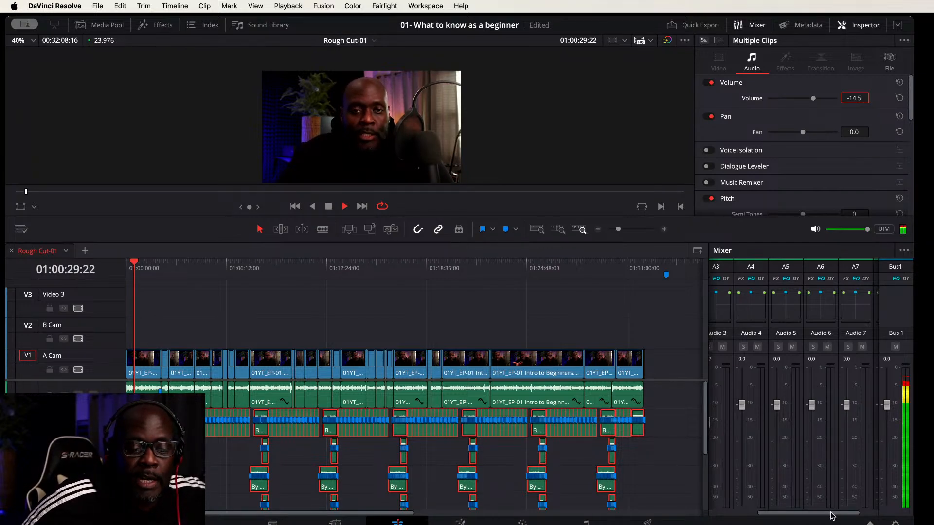
left_click_drag(830, 514, 726, 519)
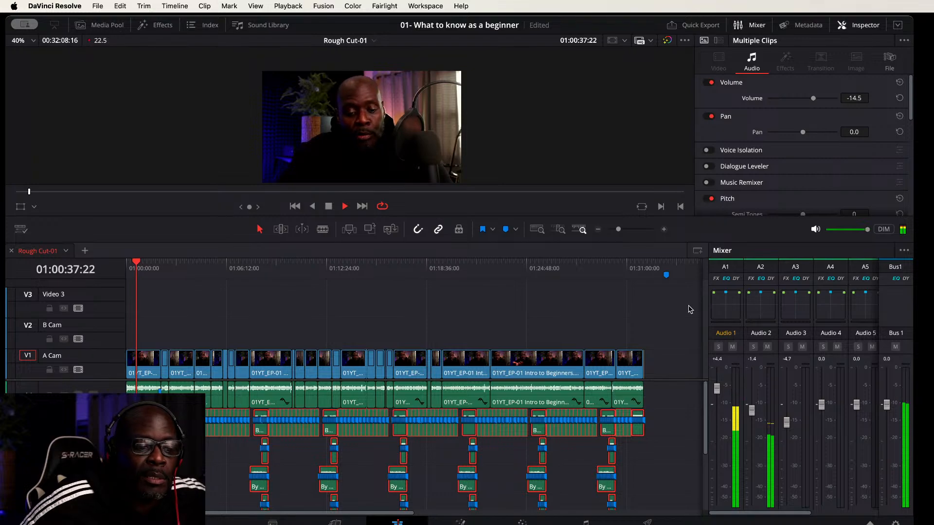
left_click(625, 398)
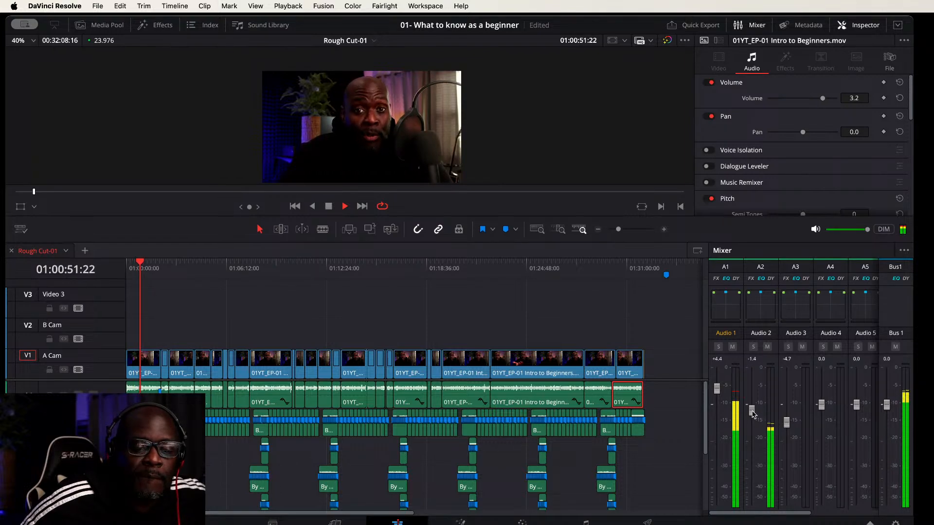
left_click_drag(753, 413, 752, 412)
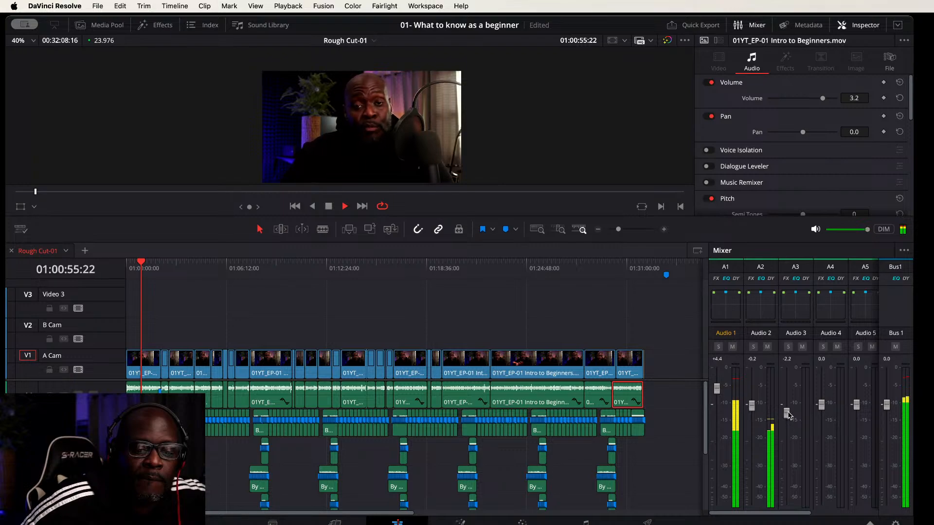
left_click_drag(788, 415, 789, 411)
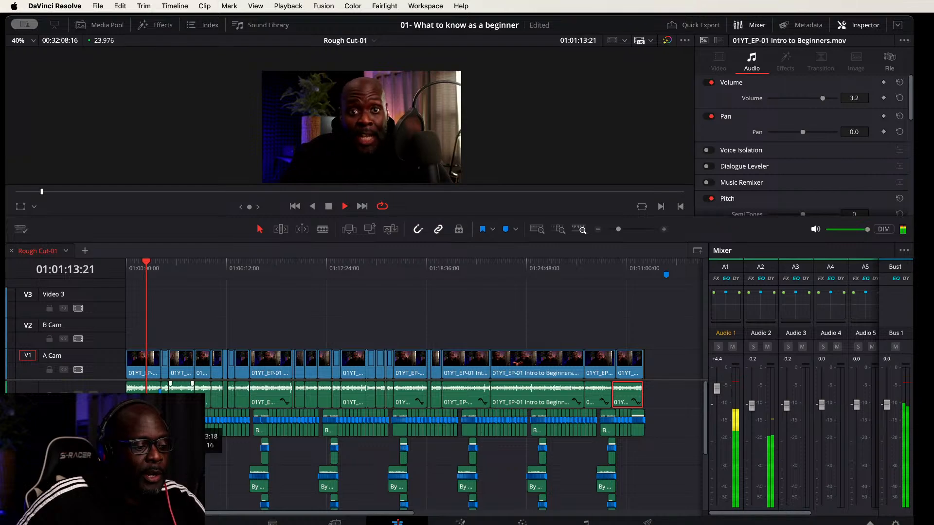
Step: Enlarge the audio tracks and examine the voice and By My Side waveforms leading up to the stems during playback
key("super+equal")
key("super+equal")
key("super+equal")
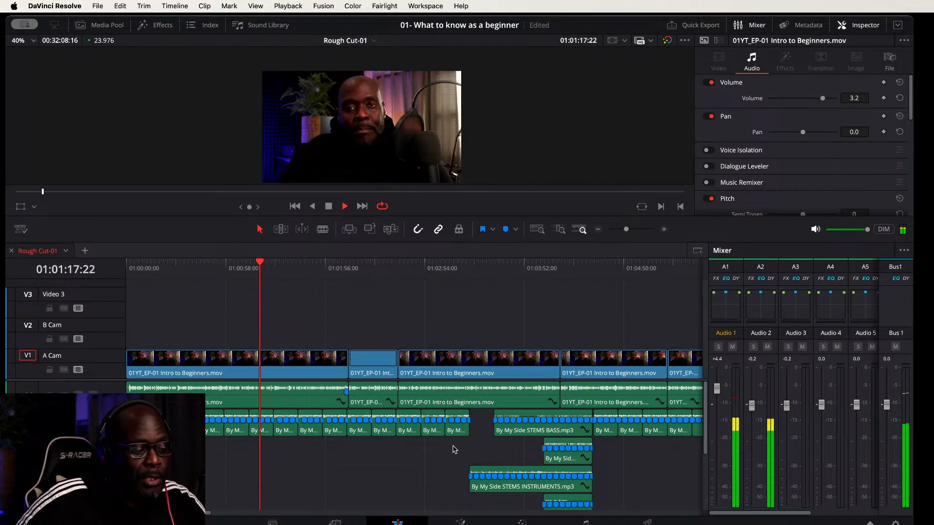
scroll(454, 448, "up", 2)
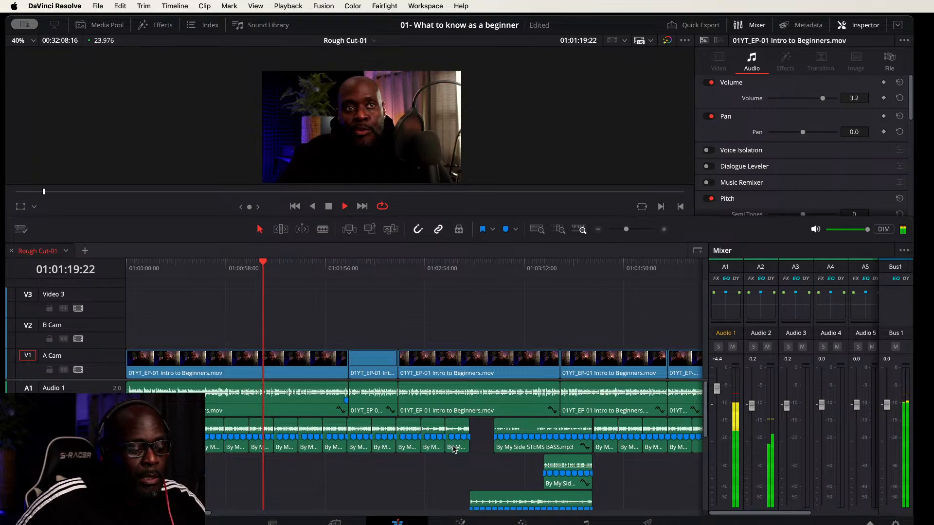
key("super+equal")
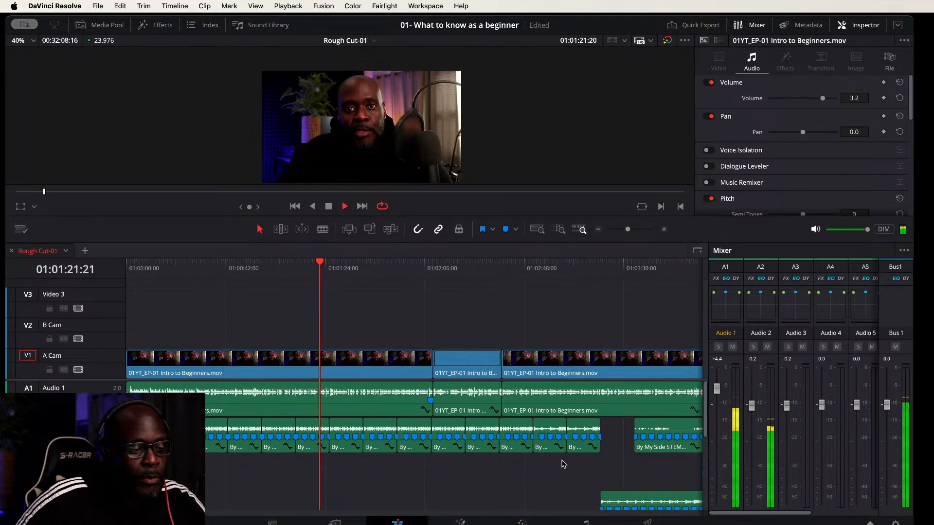
scroll(573, 468, "right", 3)
scroll(573, 468, "left", 3)
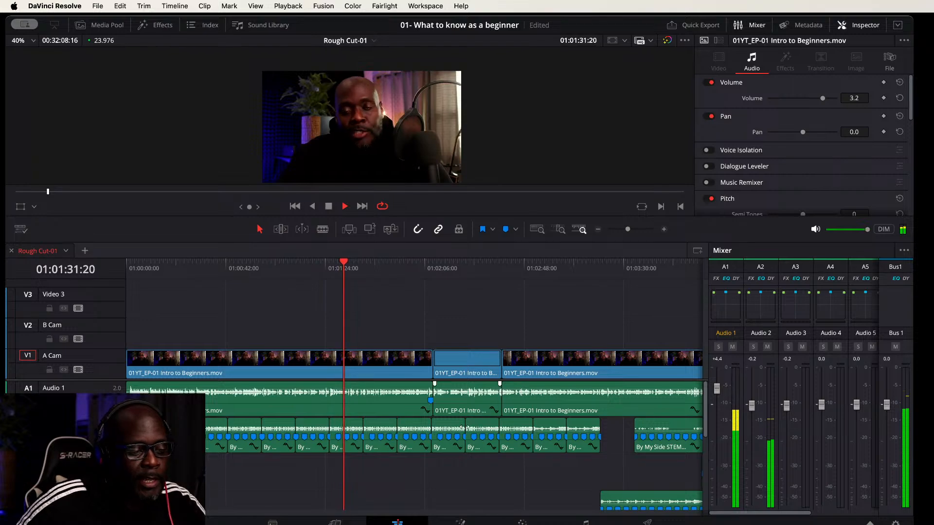
key("super+equal")
key("super+equal")
key("super+equal")
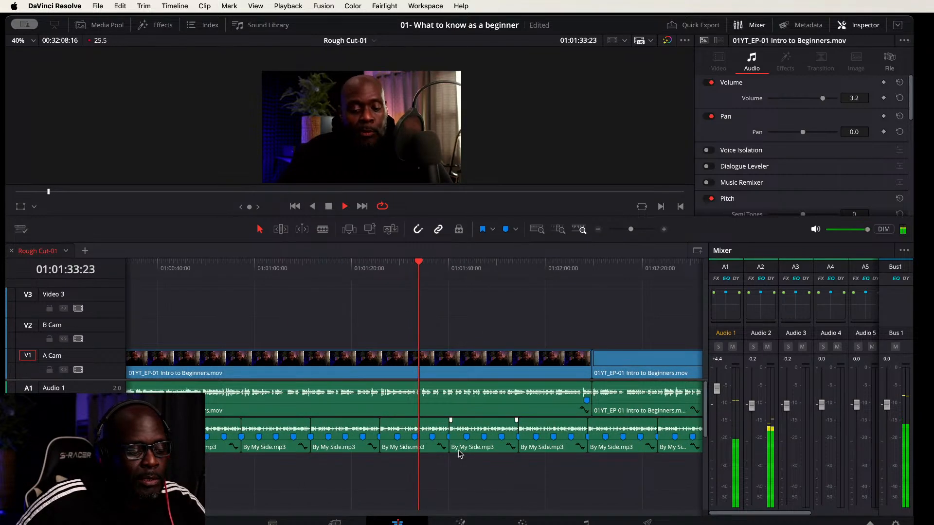
scroll(466, 475, "up", 4)
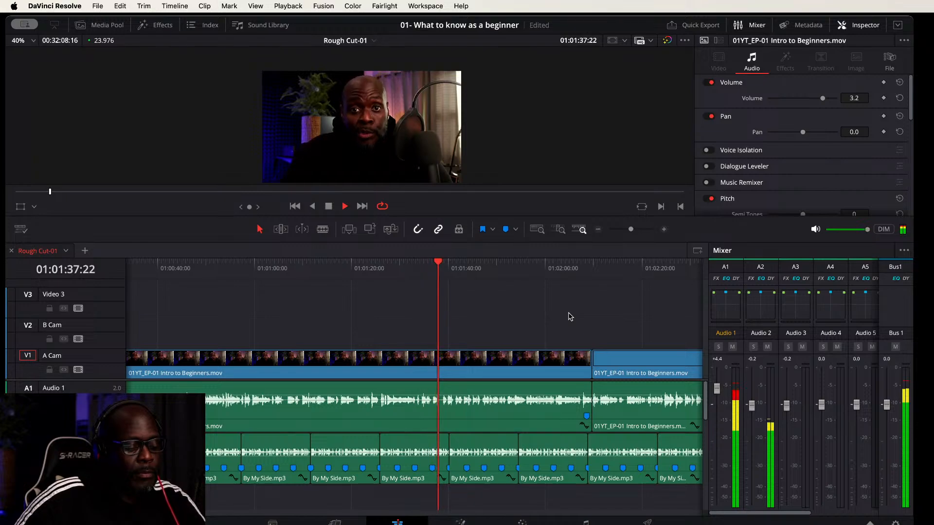
key("super+minus")
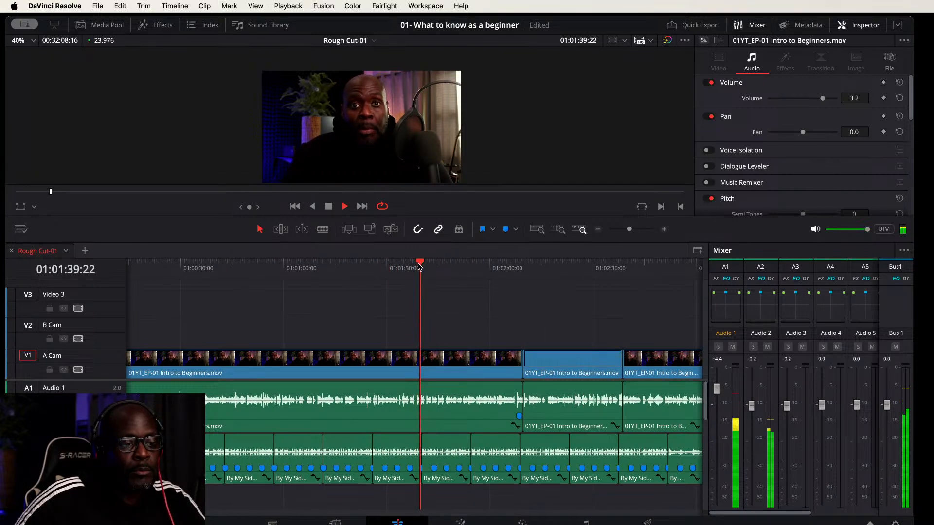
key("super+minus")
key("super+minus")
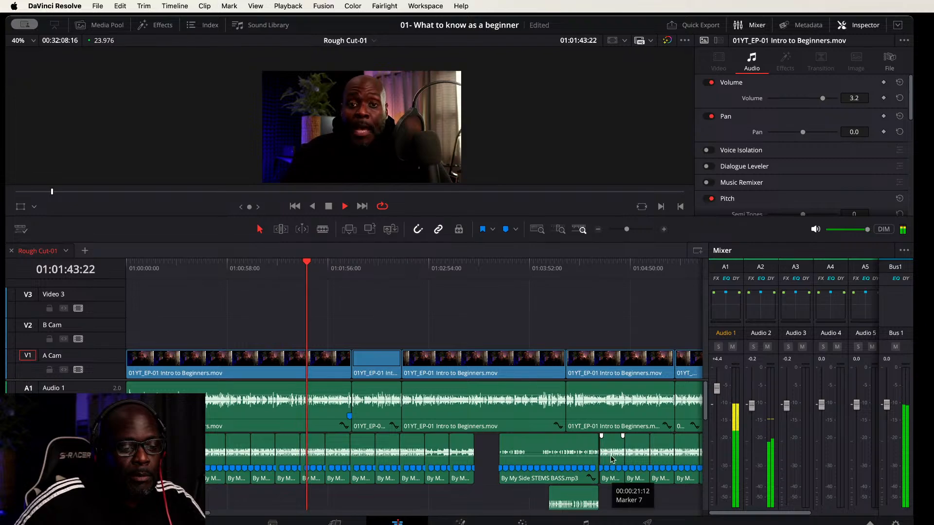
Step: Play the change from the By My Side stems to the regular clips and add a timeline marker at 01:04:31:23
left_click(593, 266)
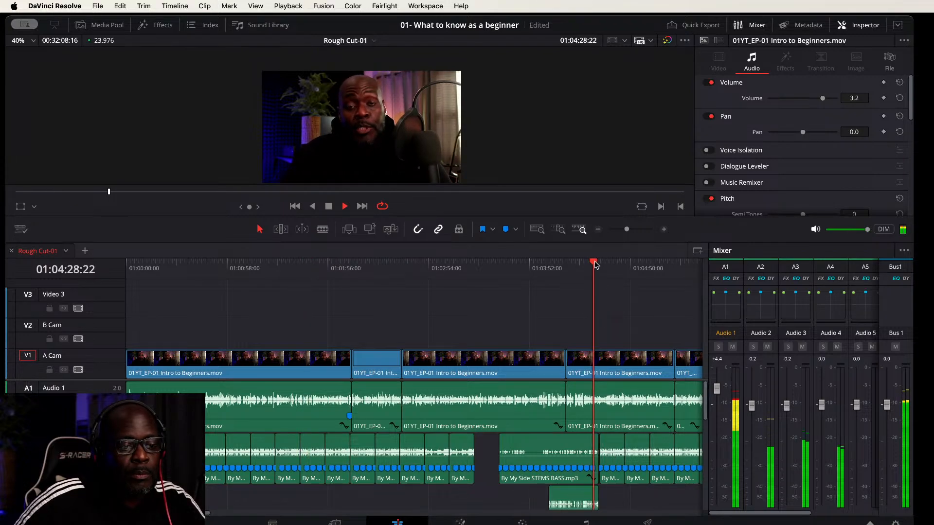
left_click(599, 265)
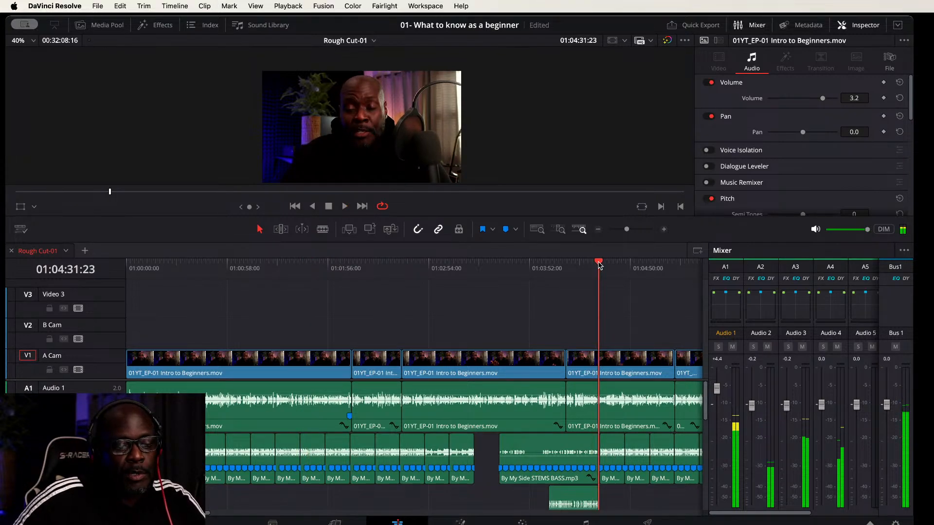
left_click(567, 325)
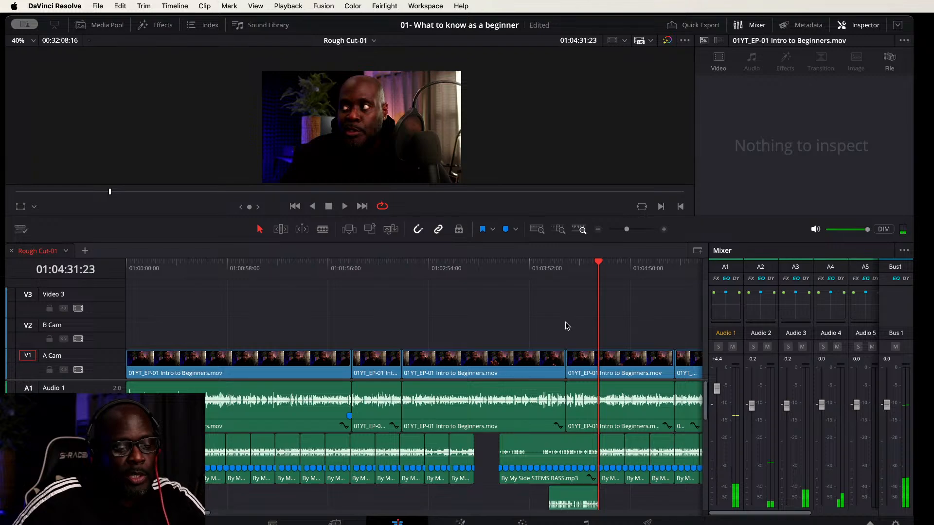
key("m")
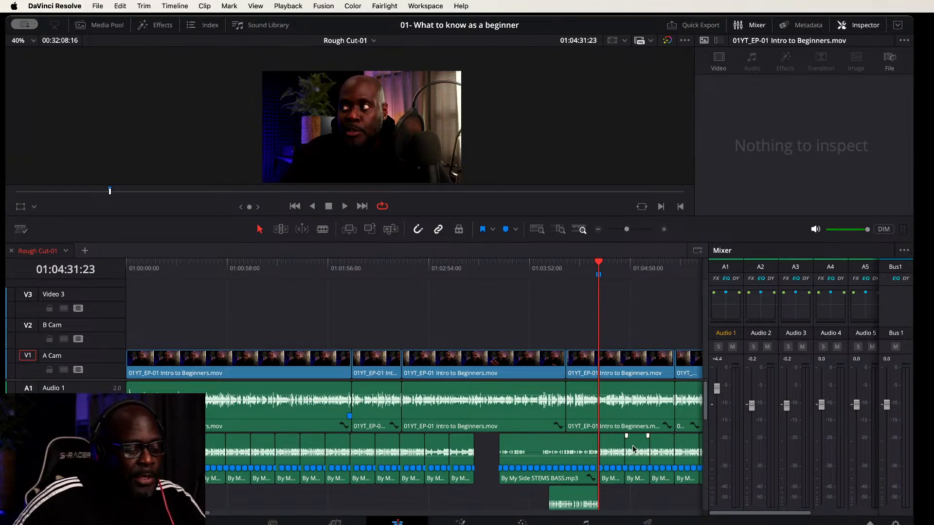
Step: Examine the music cut at the 01:04:31:23 marker up close and replay the passage across it
key("super+equal")
key("super+equal")
key("super+equal")
key("super+equal")
key("super+equal")
key("super+equal")
key("super+equal")
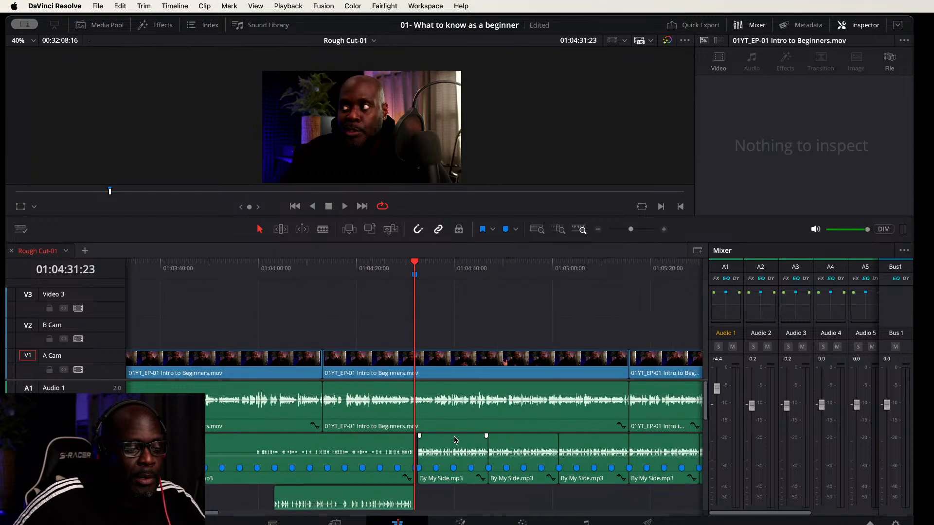
key("super+equal")
key("super+equal")
key("super+equal")
left_click(391, 274)
key("space")
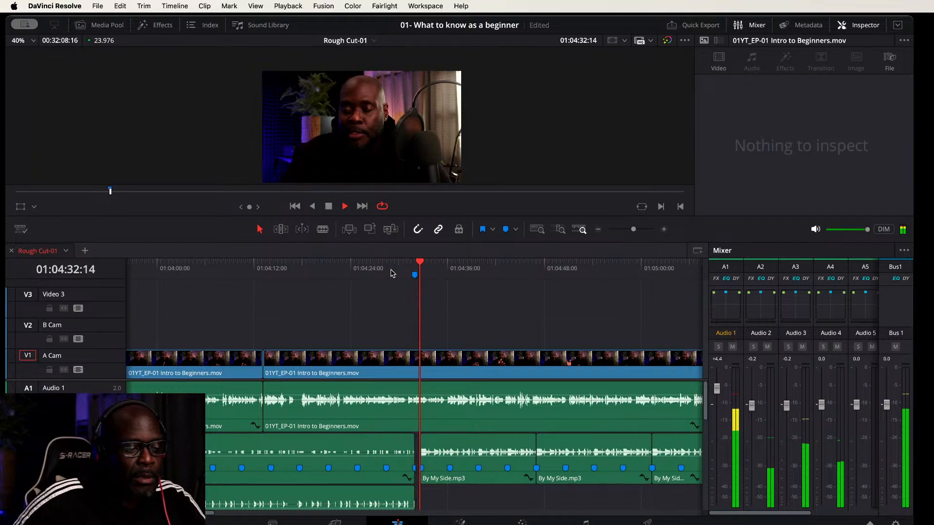
key("space")
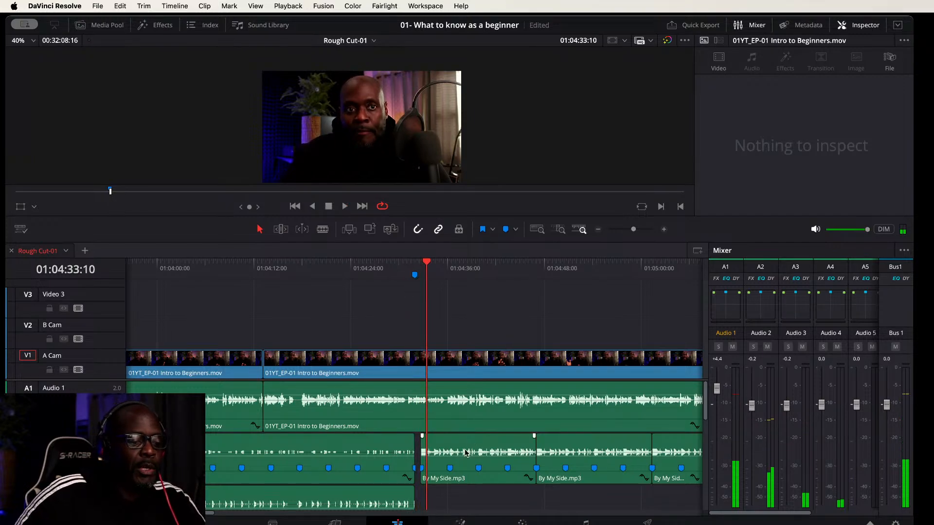
key("shift+z")
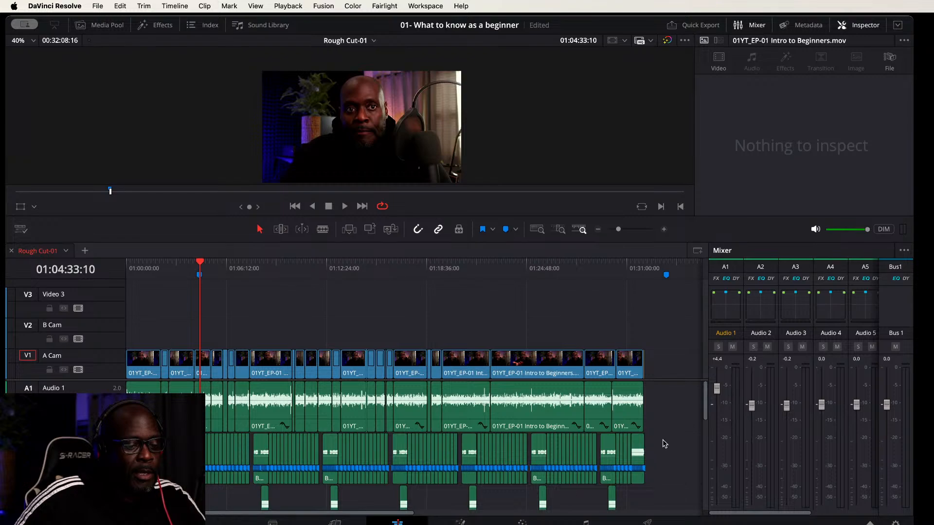
Step: Try to move all music and stem clips after the first stems section earlier so they start at the 01:04:31:23 marker
scroll(664, 443, "down", 5)
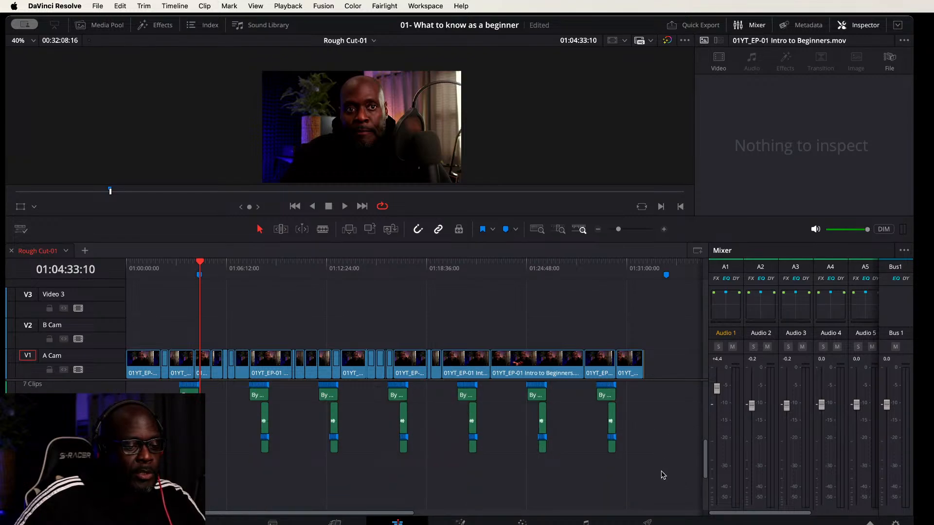
left_click_drag(662, 476, 206, 452)
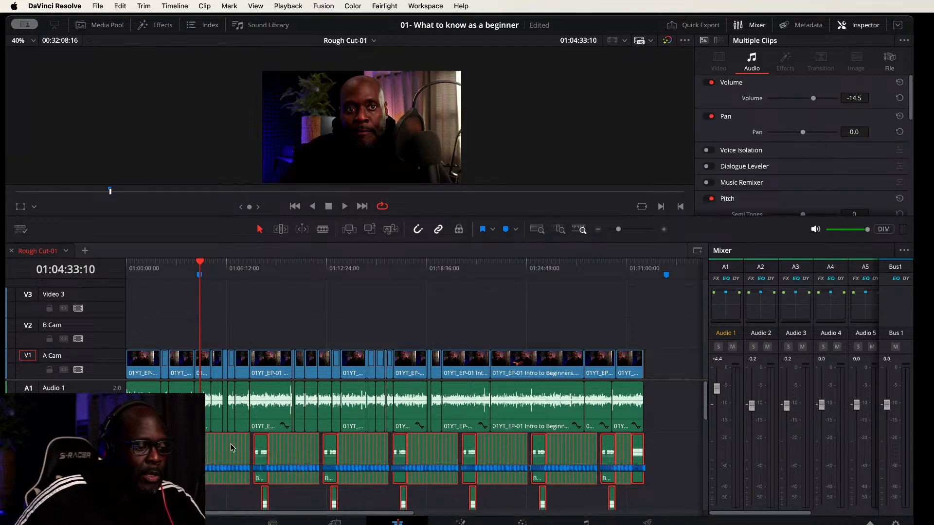
key("super+equal")
key("super+equal")
key("super+equal")
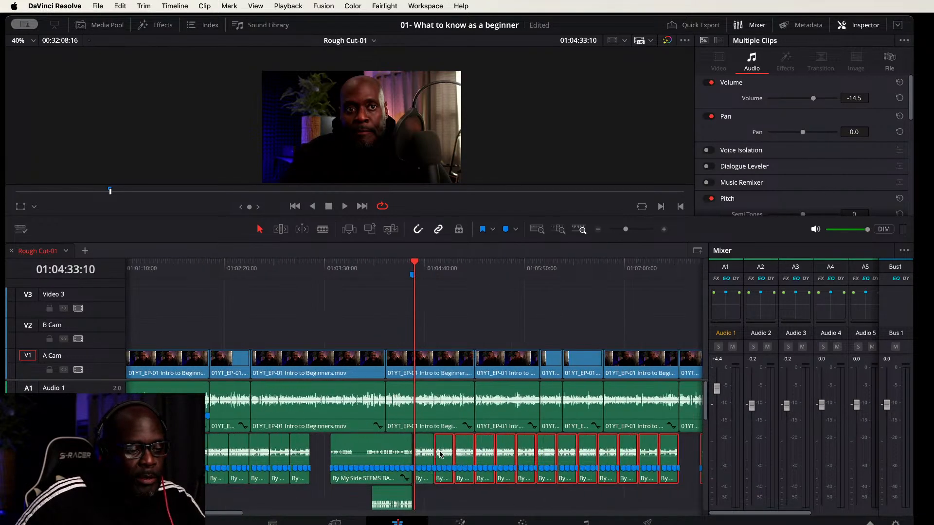
key("super+equal")
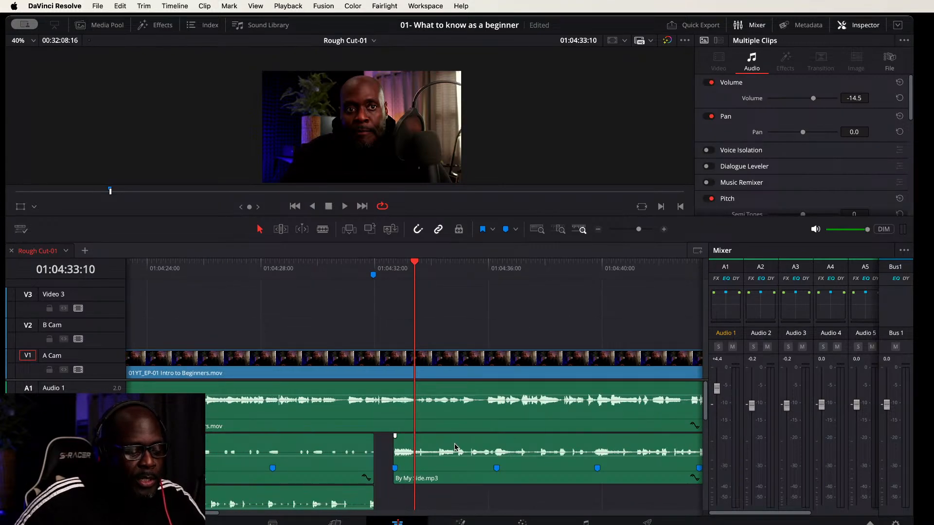
left_click(456, 445)
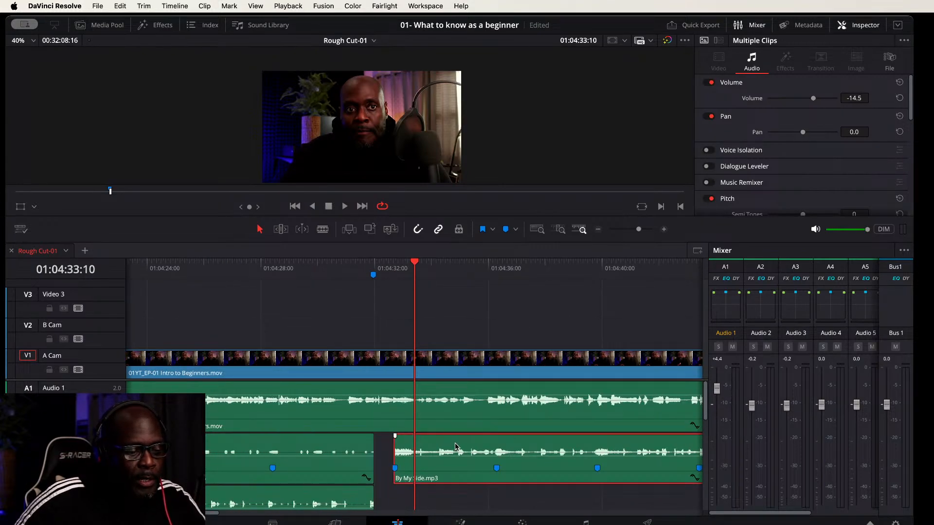
left_click(373, 274)
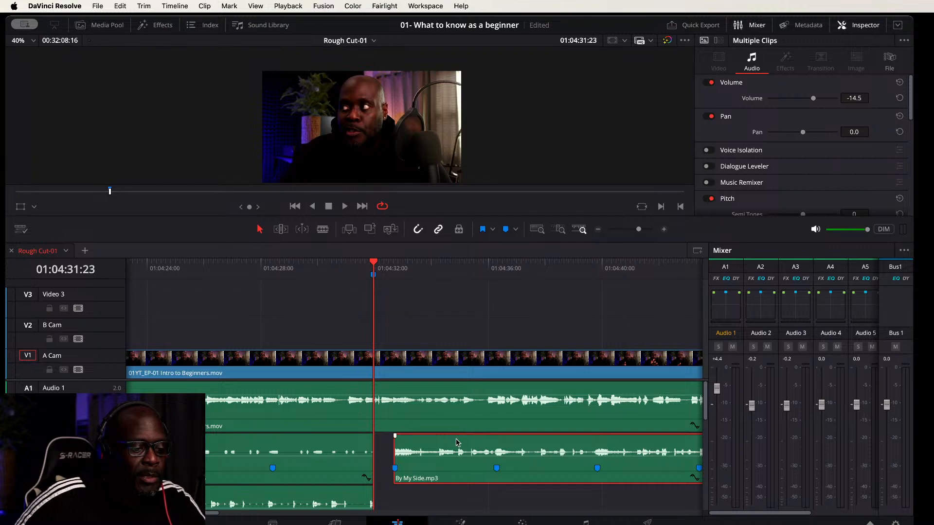
left_click_drag(453, 443, 436, 440)
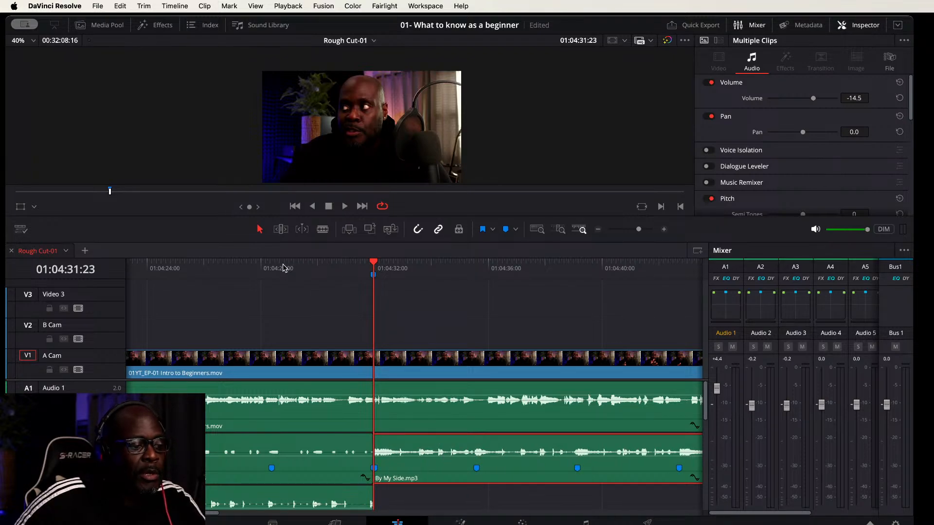
Step: Play the passage from 01:04:25:10 across the closed music cut, and replay it from just before the marker
left_click(189, 271)
left_click(273, 316)
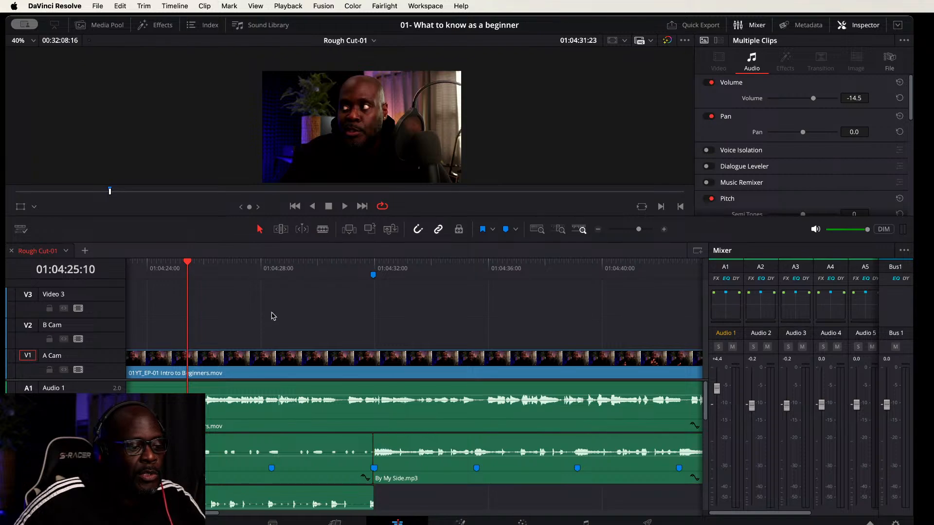
key("space")
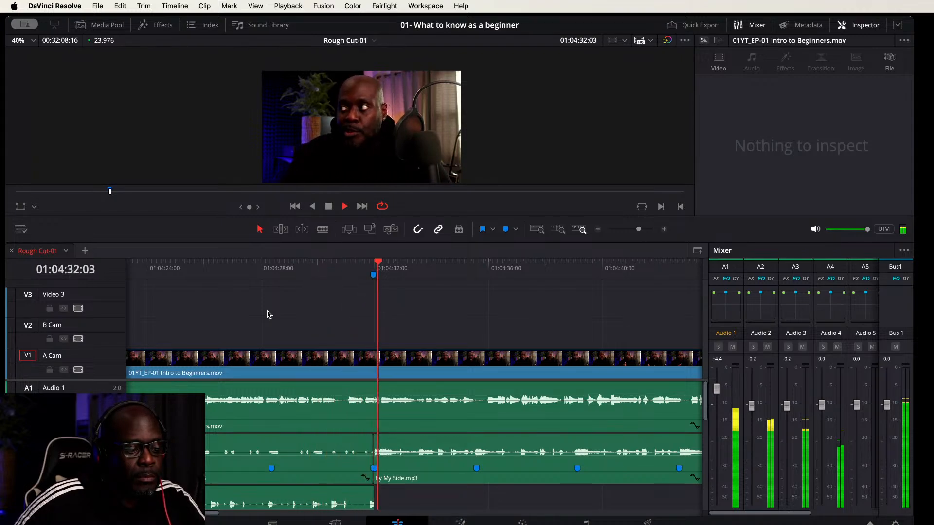
key("space")
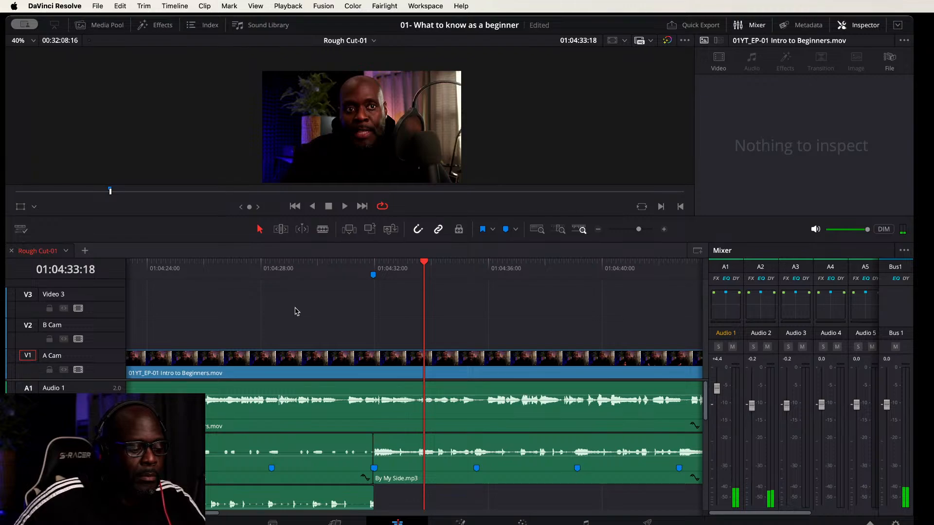
left_click(347, 261)
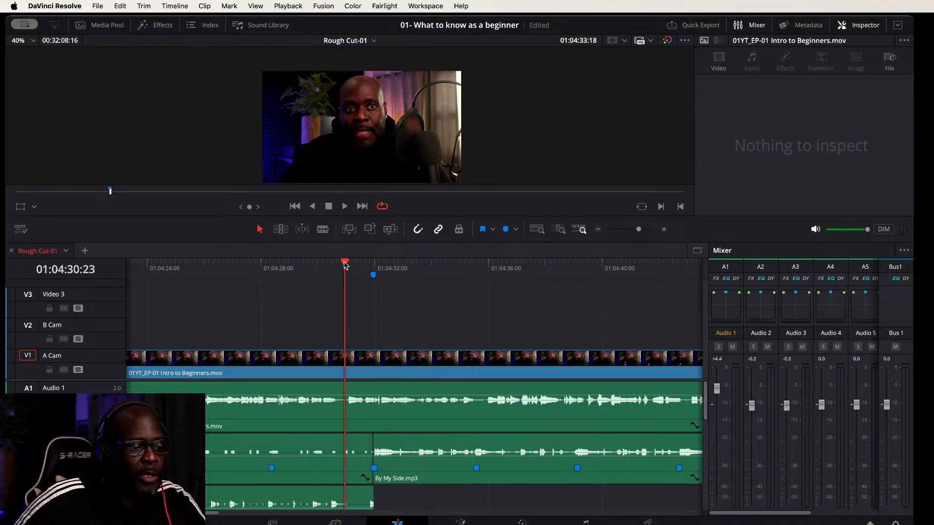
key("space")
left_click(347, 263)
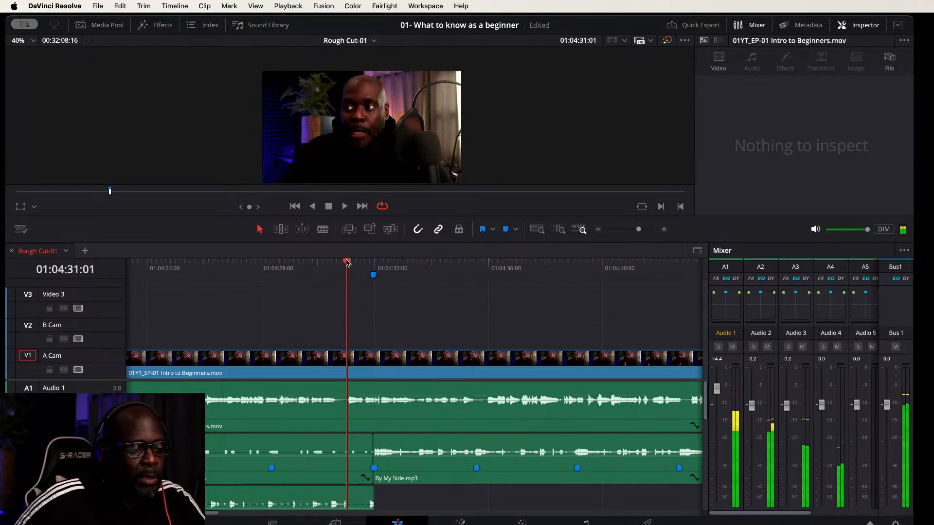
left_click(347, 263)
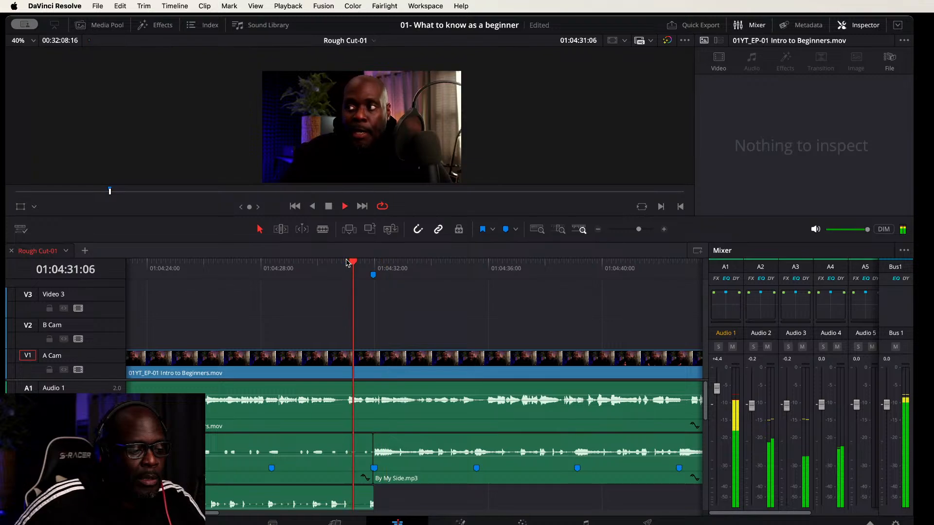
key("space")
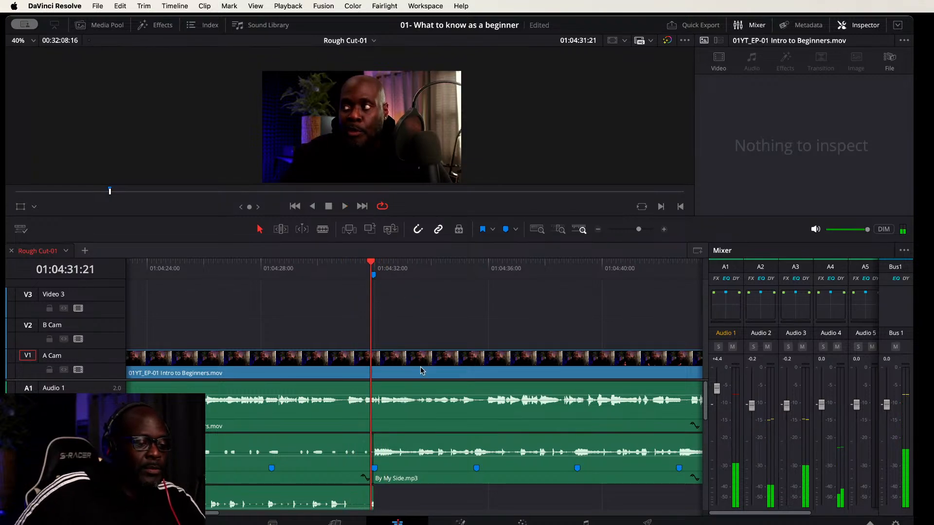
Step: Check the stem endings and play on past the marker, and undo the shift of the music clips
scroll(395, 449, "down", 5)
scroll(395, 442, "up", 3)
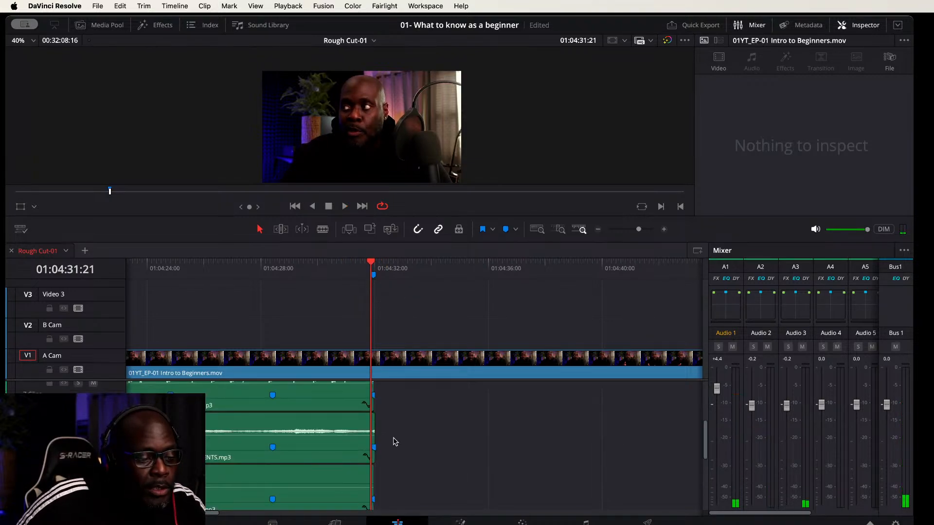
scroll(395, 442, "up", 2)
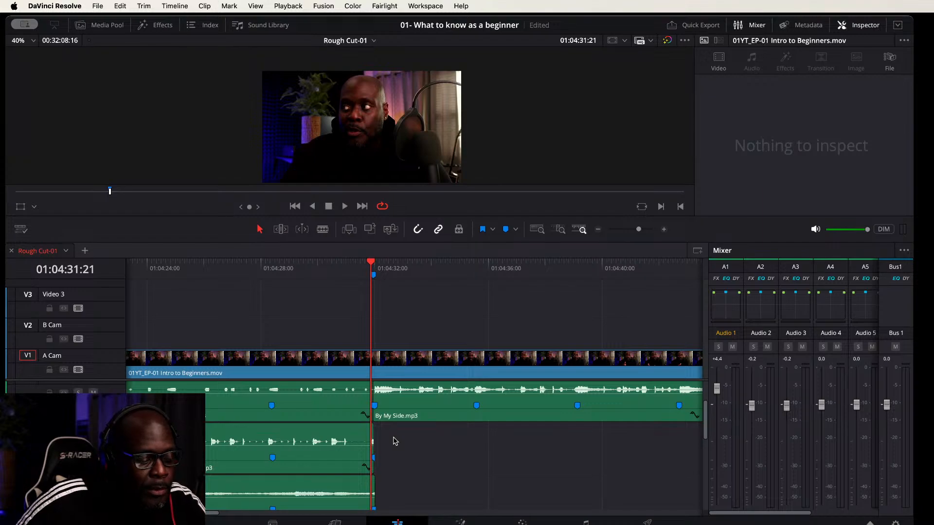
key("space")
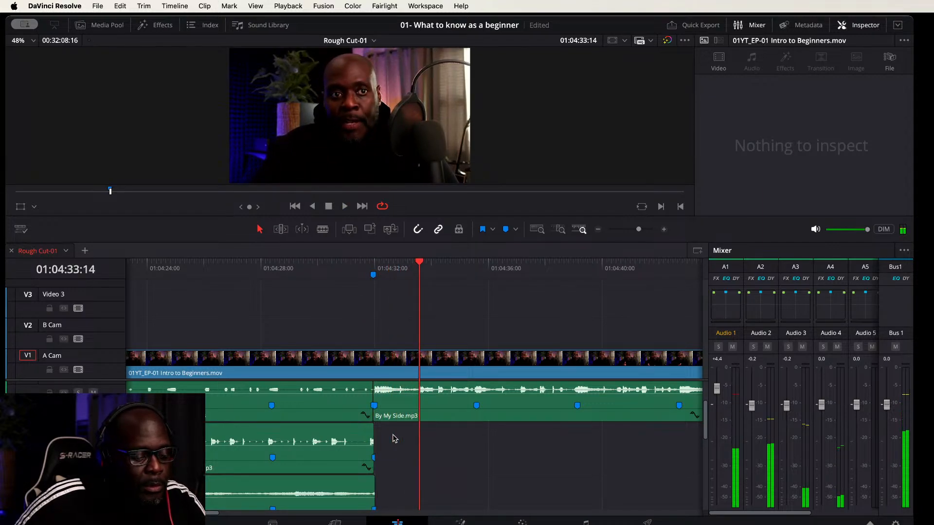
key("super+z")
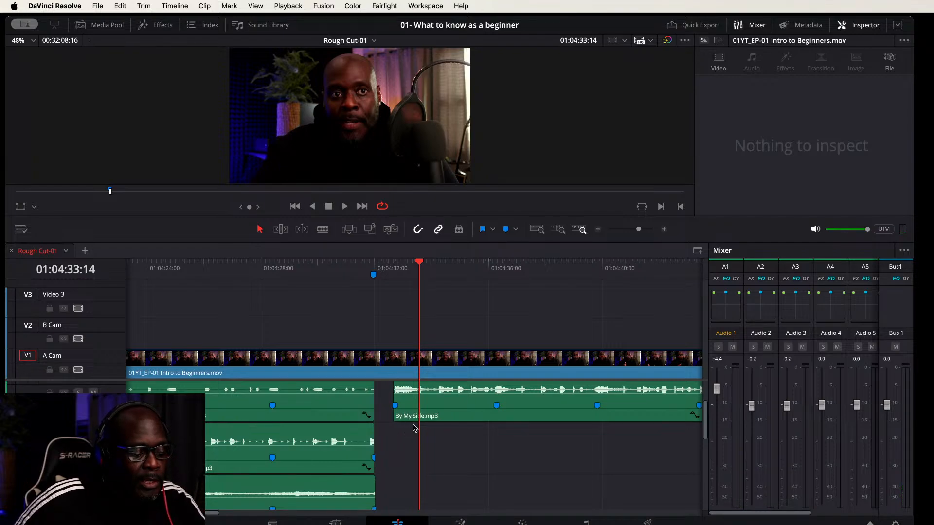
Step: Reselect all music and stem clips after the first stems section and move them earlier to start right after the longest stem ends
key("shift+z")
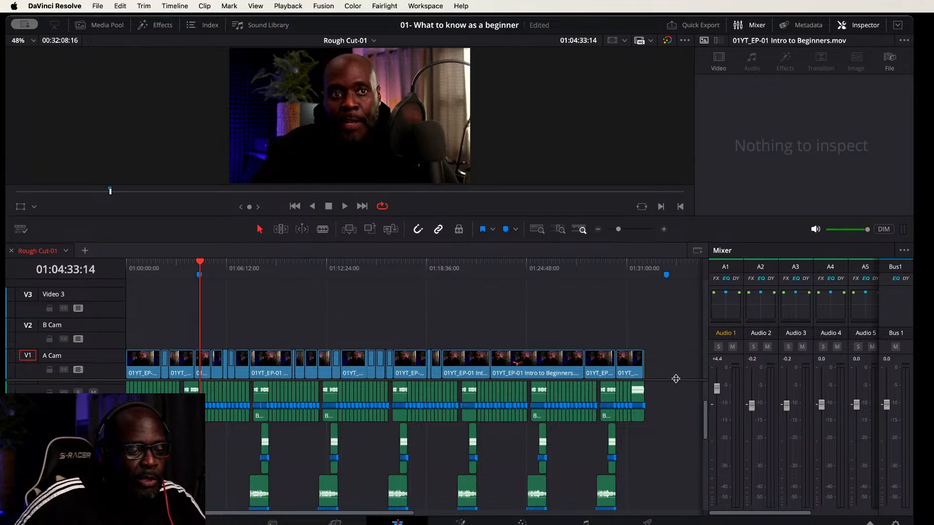
left_click_drag(676, 378, 544, 374)
left_click_drag(376, 438, 236, 466)
scroll(258, 433, "up", 3)
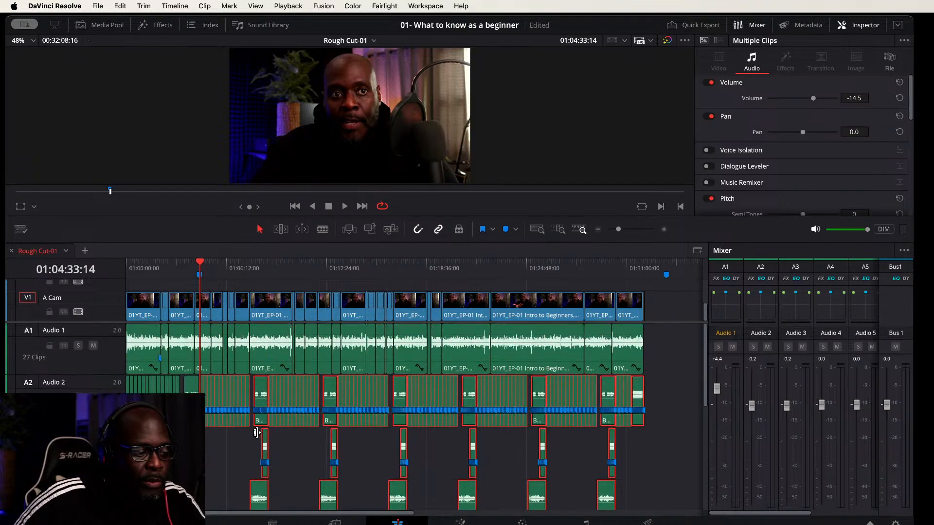
key("super+equal")
key("super+equal")
key("super+equal")
key("super+equal")
key("super+equal")
key("super+equal")
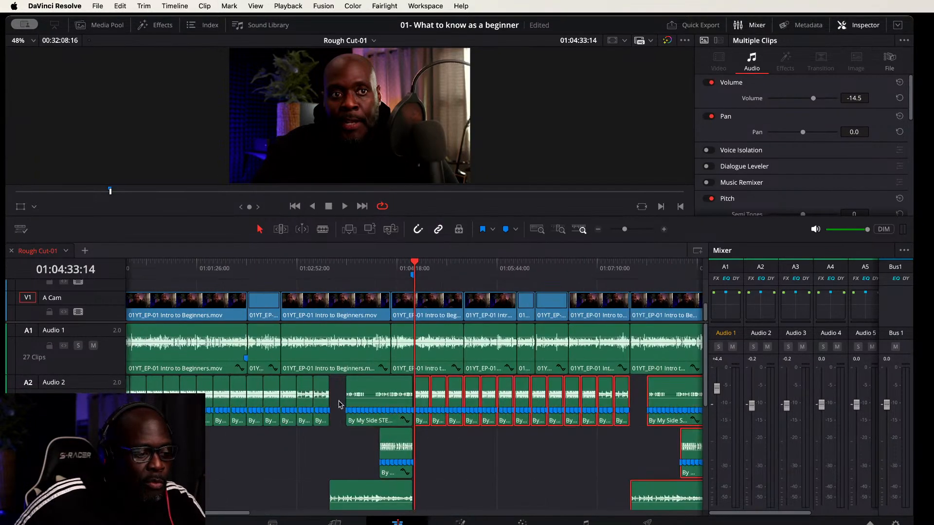
key("super+equal")
key("super+equal")
key("super+equal")
key("super+equal")
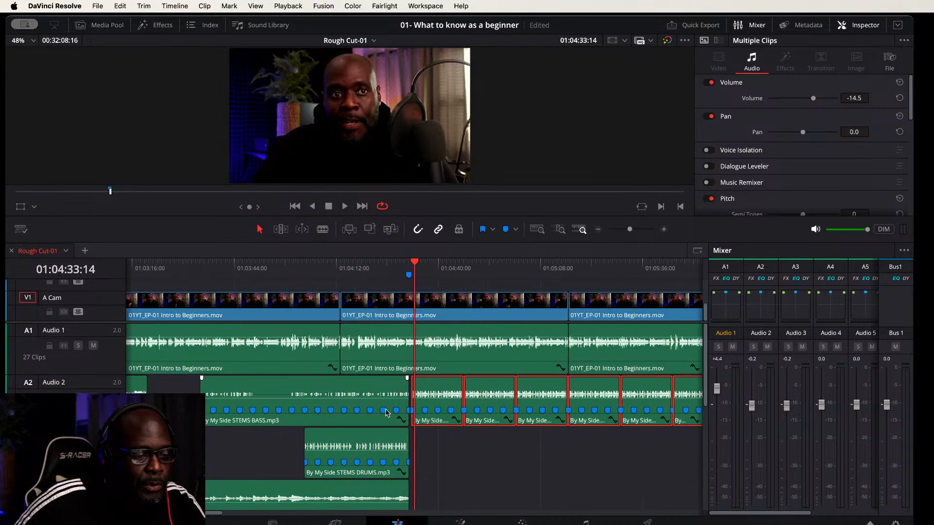
key("super+equal")
key("super+equal")
key("super+equal")
key("super+equal")
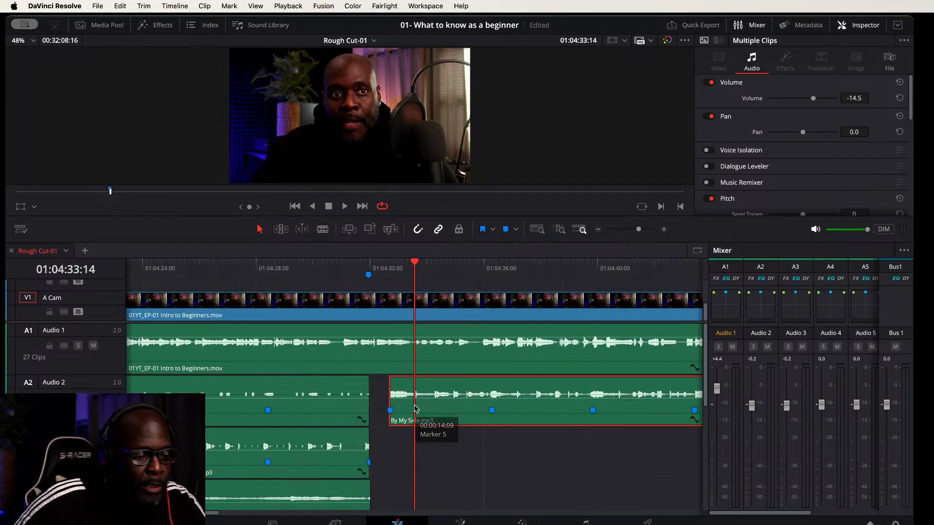
scroll(412, 410, "up", 1)
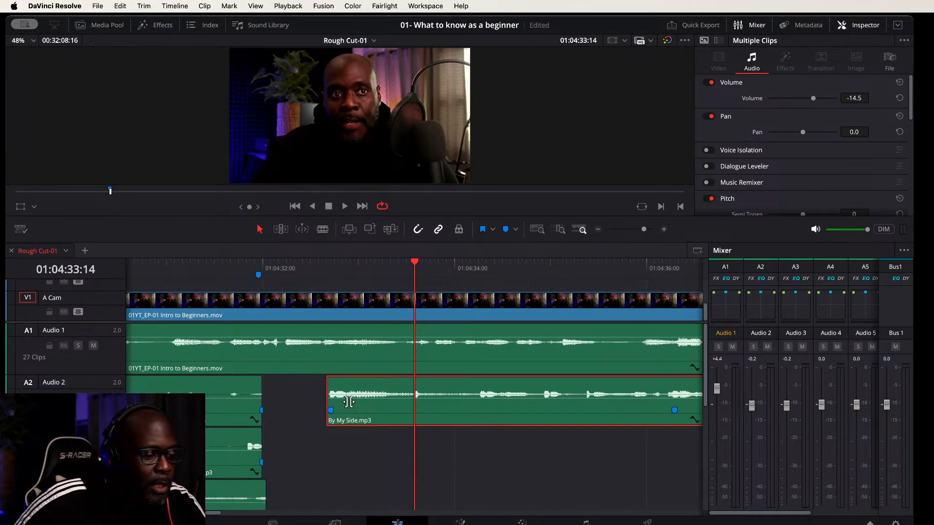
left_click_drag(362, 409, 308, 405)
Step: Link the selected music and stem clips together and review the stem tracks around the join
right_click(286, 410)
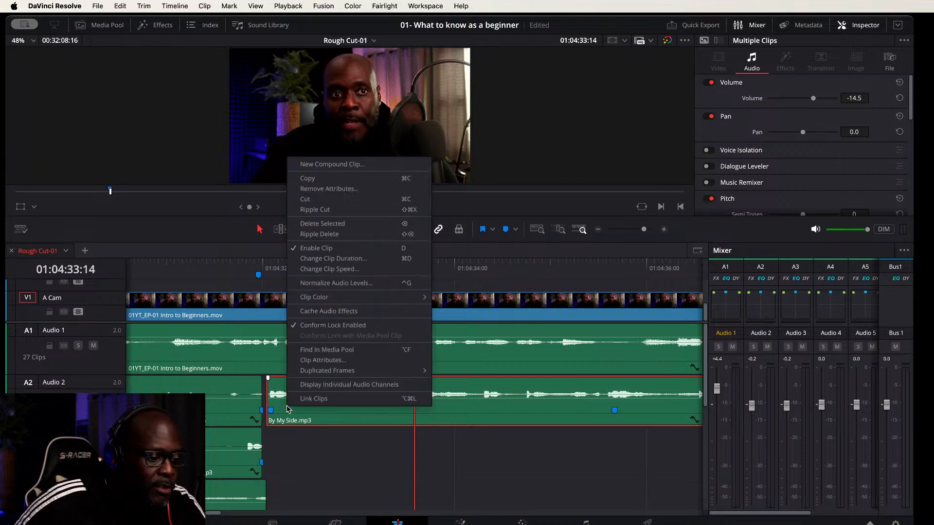
left_click(308, 399)
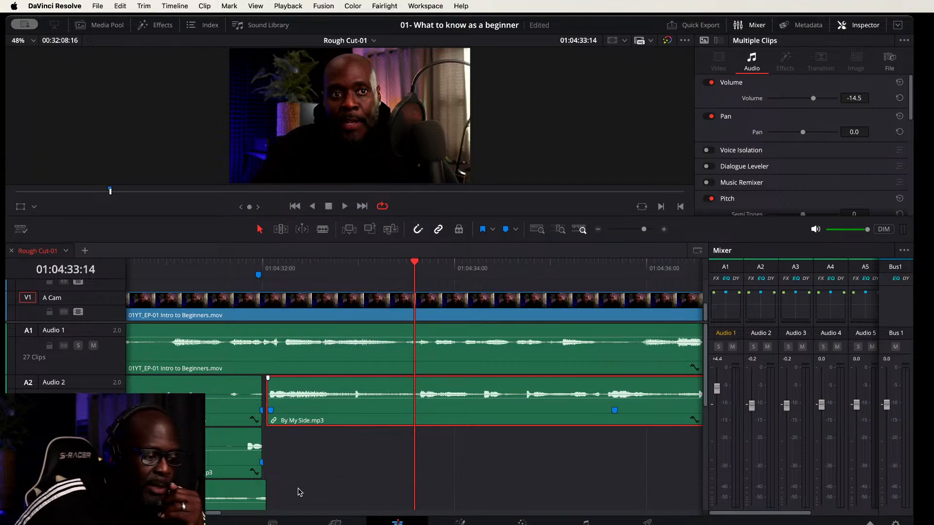
scroll(314, 479, "down", 5)
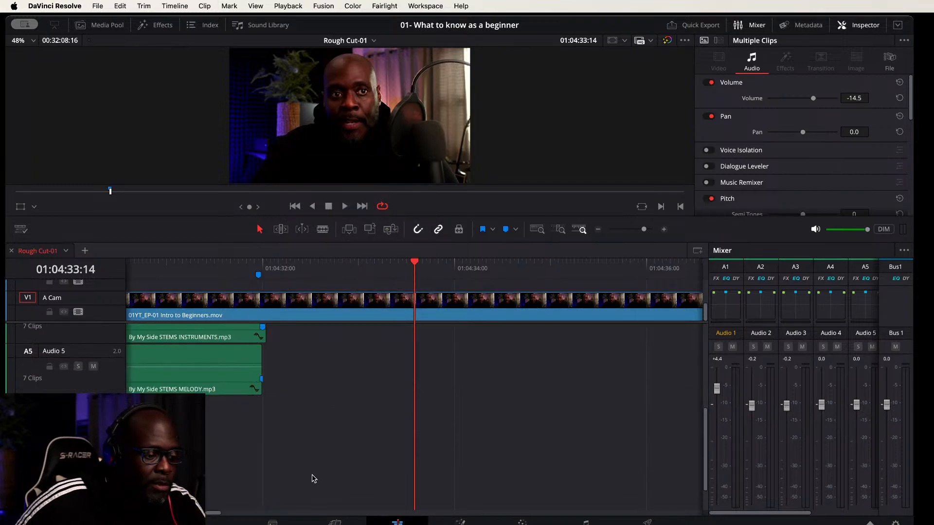
scroll(314, 470, "down", 6)
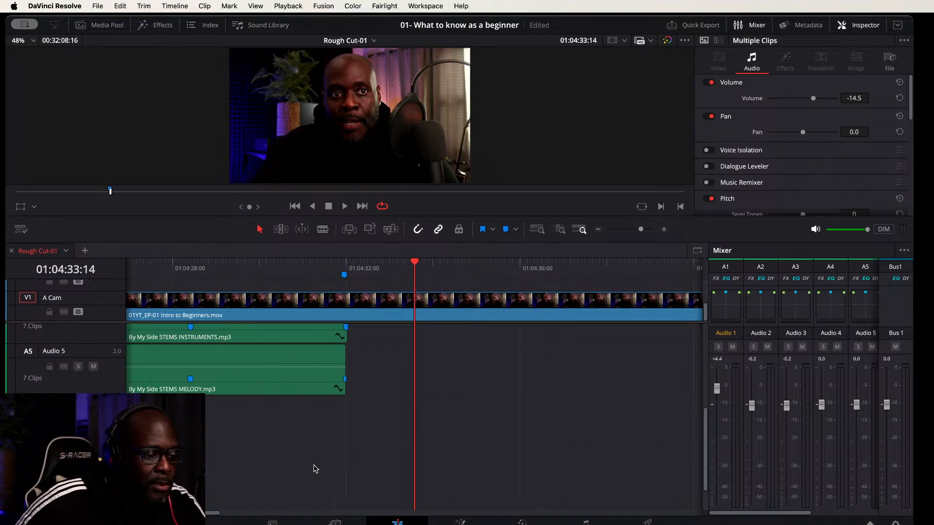
scroll(316, 469, "down", 3)
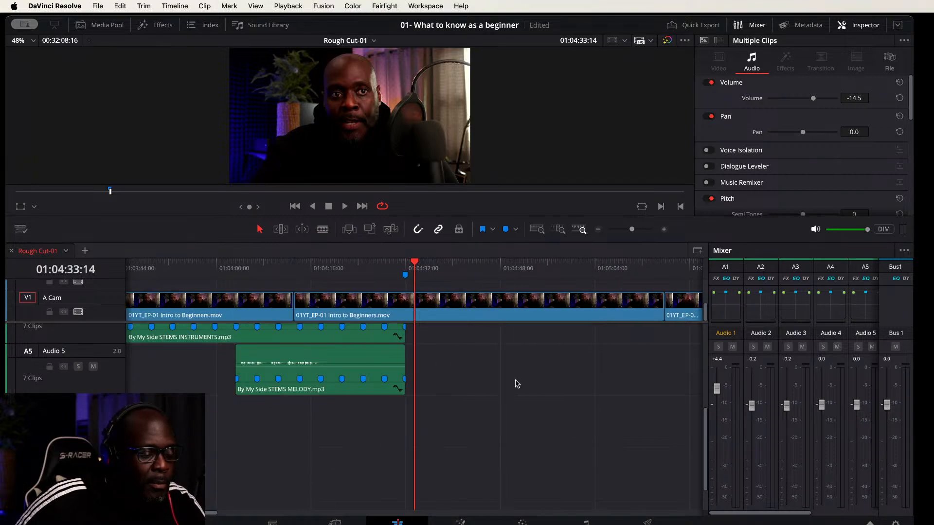
scroll(510, 384, "up", 5)
scroll(506, 384, "down", 4)
scroll(503, 387, "up", 1)
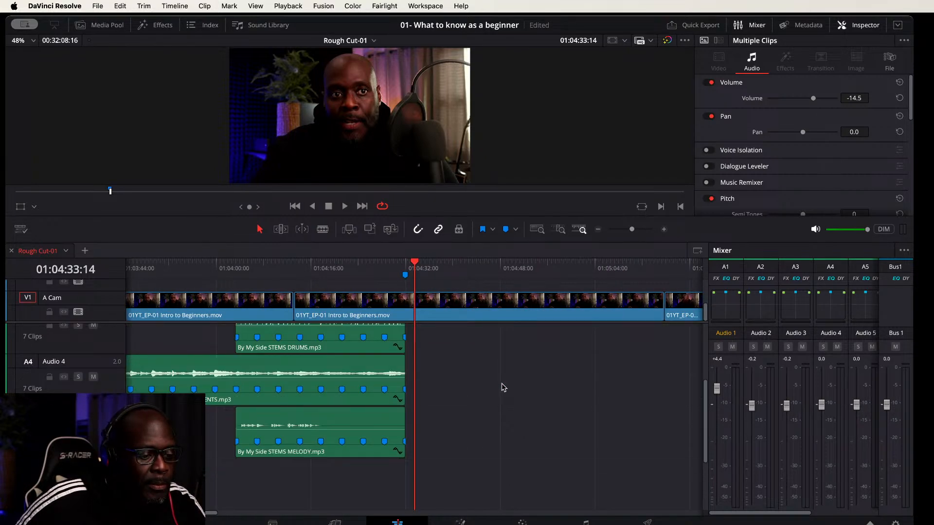
scroll(503, 387, "up", 1)
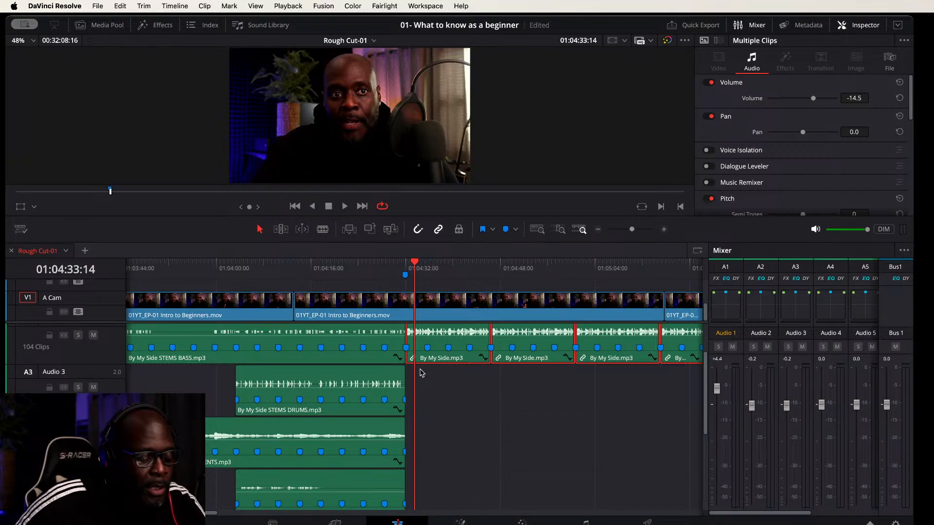
Step: Examine the join between the stems and By My Side.mp3 up close, with the playhead at the 01:04:31:23 marker
key("super+equal")
key("super+equal")
key("super+equal")
key("super+equal")
key("super+equal")
key("super+equal")
key("super+equal")
key("super+equal")
key("super+equal")
key("super+equal")
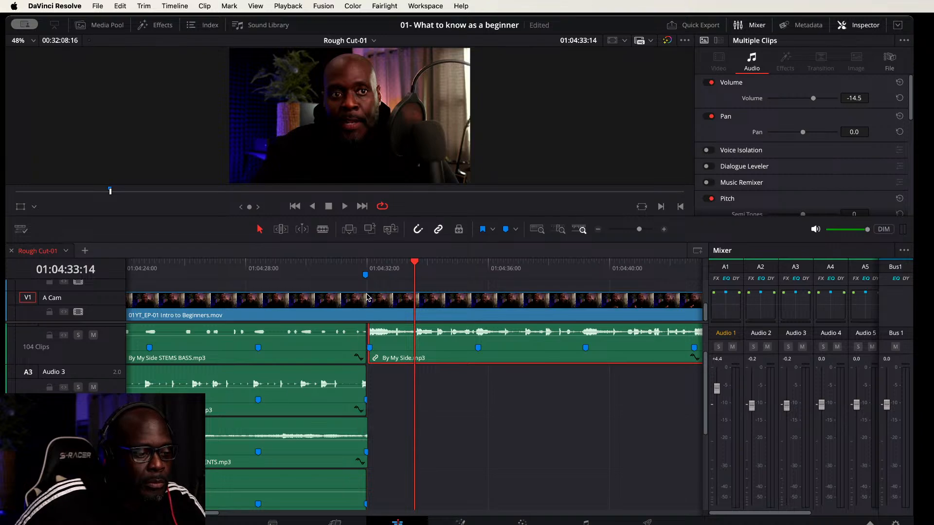
left_click(365, 270)
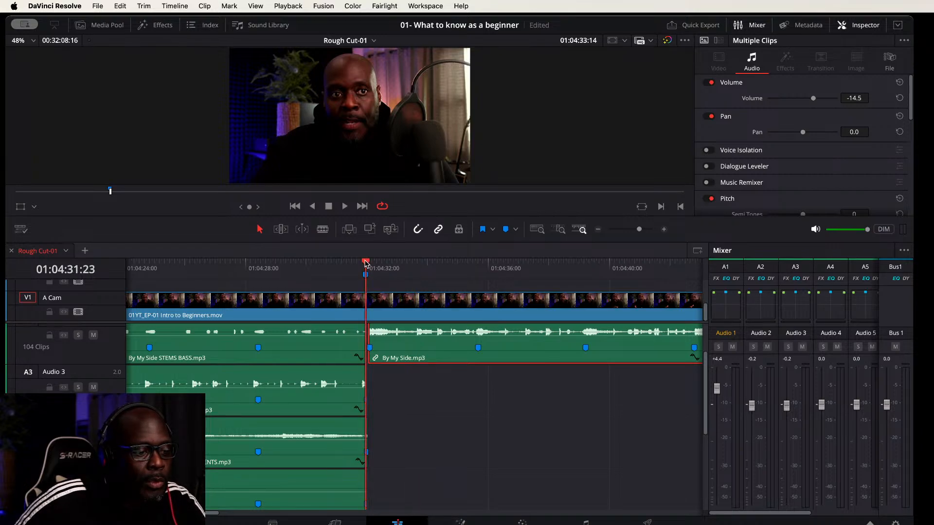
Step: Nudge the stem clips slightly earlier to end at the 01:04:31:23 marker, and move the linked By My Side music clips up against the bass stem
scroll(375, 427, "down", 5)
scroll(370, 389, "up", 5)
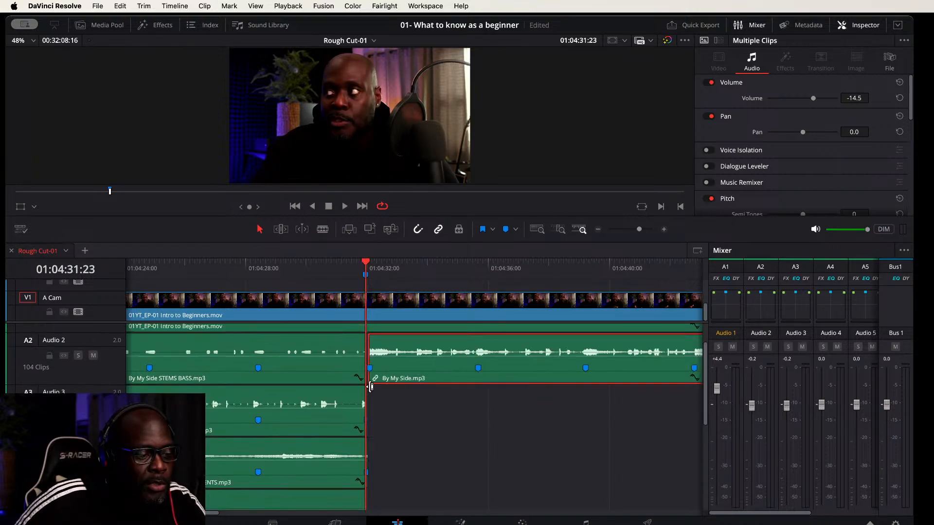
left_click(340, 452)
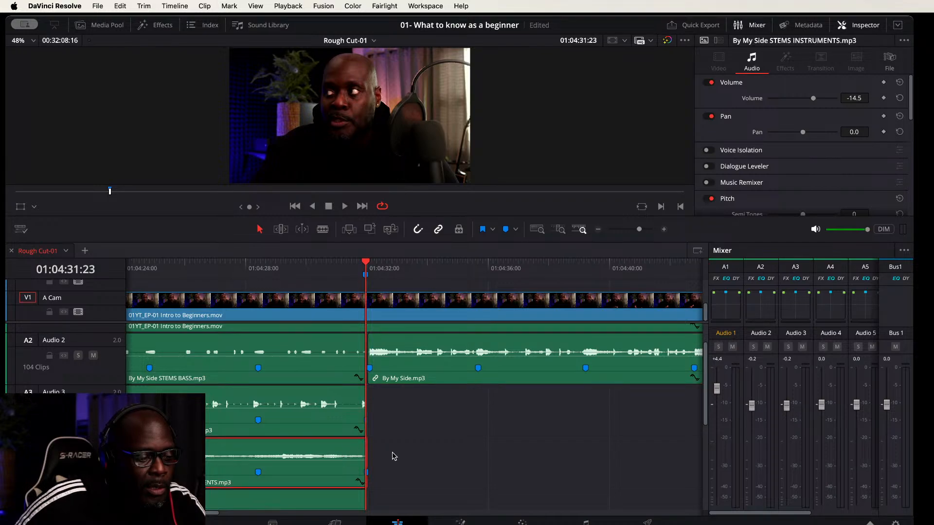
left_click_drag(393, 456, 341, 510)
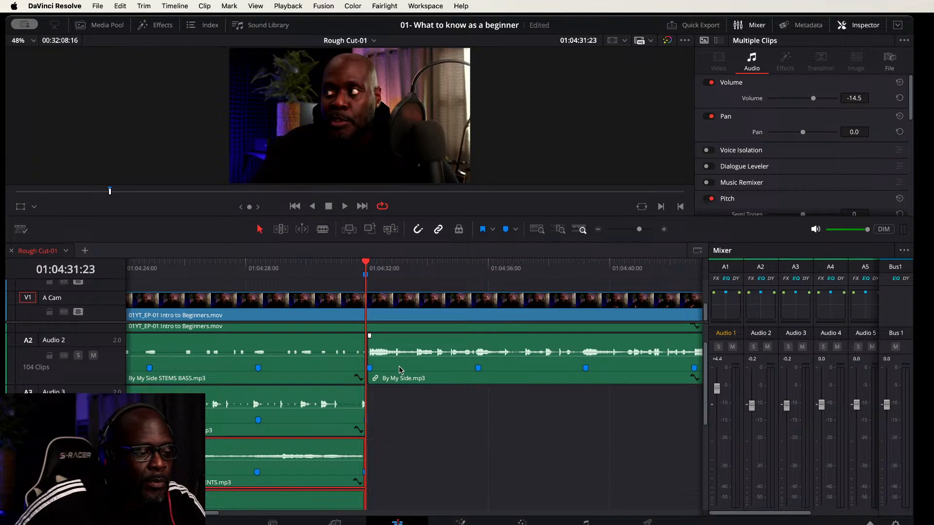
left_click_drag(400, 370, 392, 370)
Step: Play across the join between the stems and By My Side.mp3, and inspect the clip ends up close at 01:04:31:23
left_click(310, 273)
key("space")
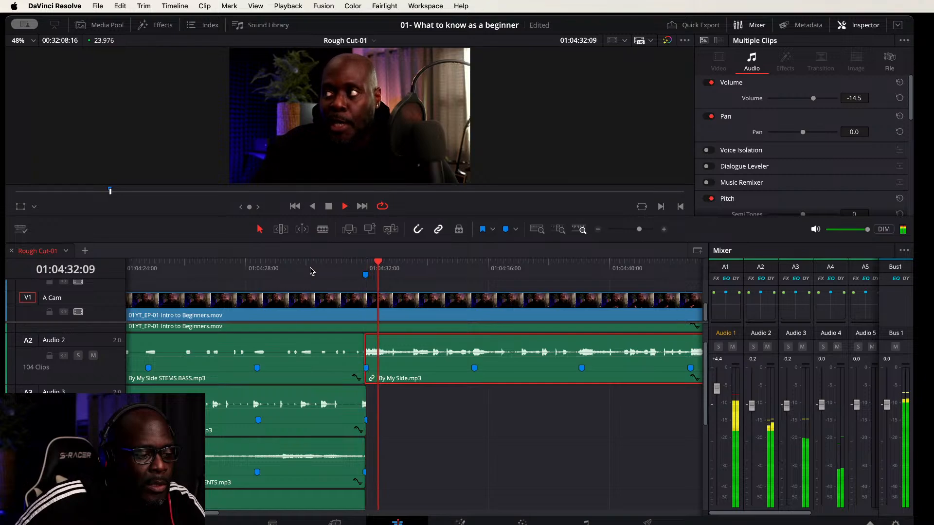
left_click(310, 272)
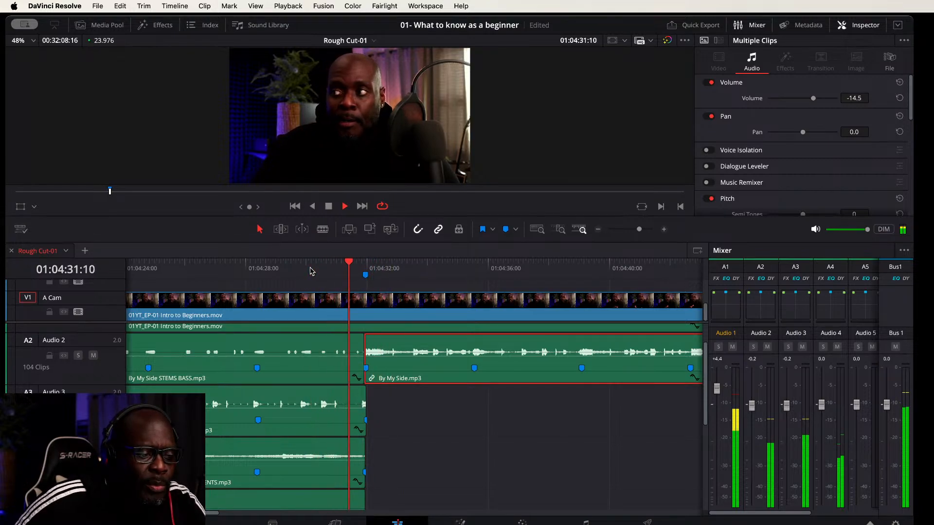
key("space")
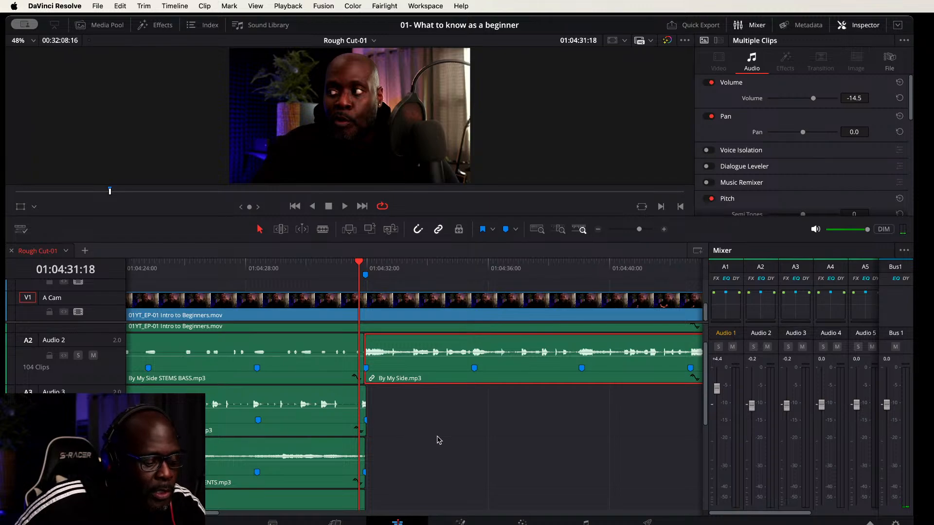
scroll(440, 441, "up", 7)
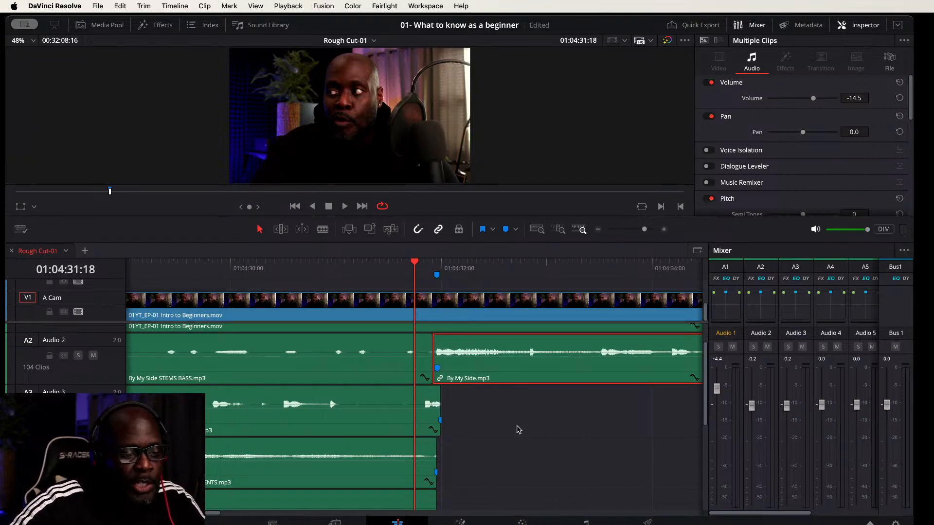
key("space")
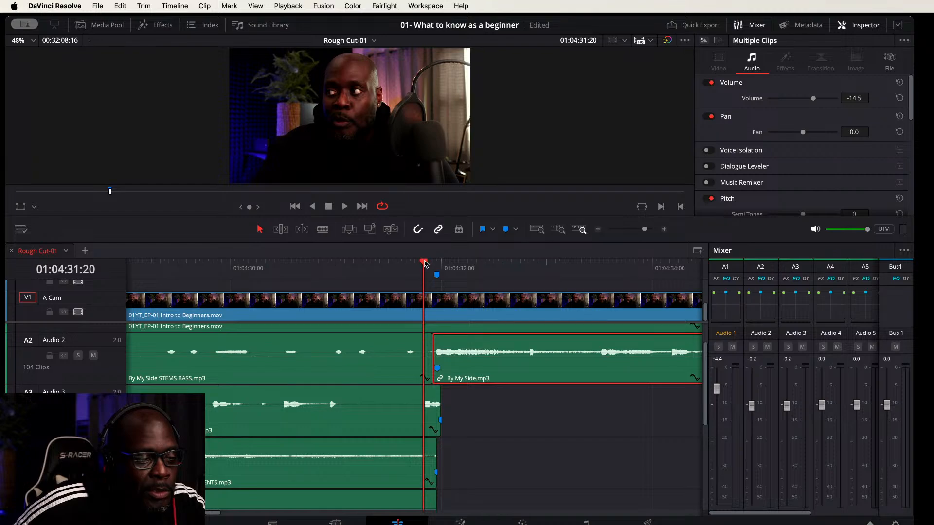
left_click_drag(424, 263, 438, 263)
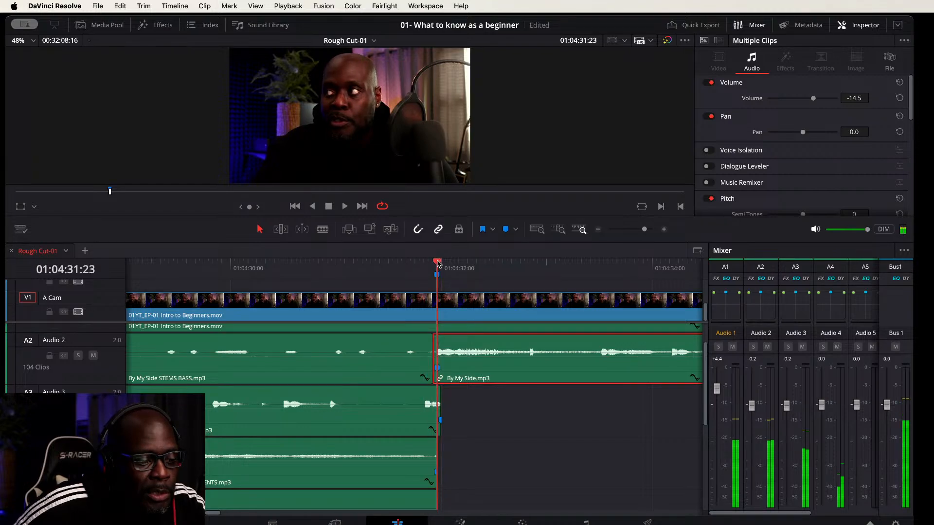
Step: Unlink the selected music clips and clear the selection
right_click(466, 373)
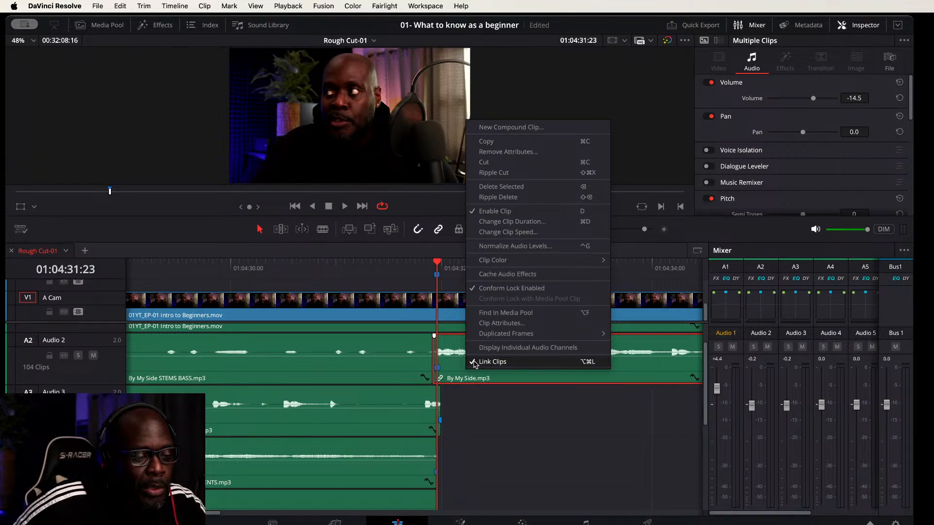
left_click(475, 362)
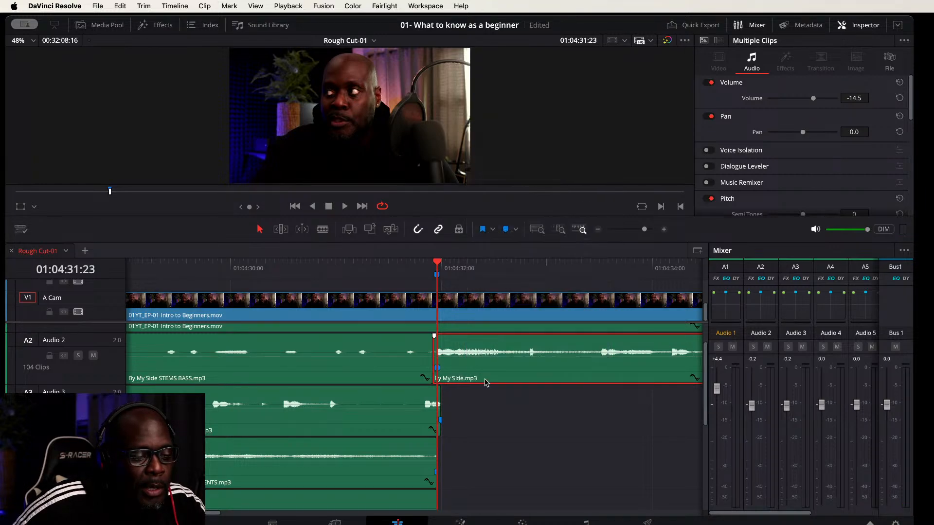
left_click(502, 421)
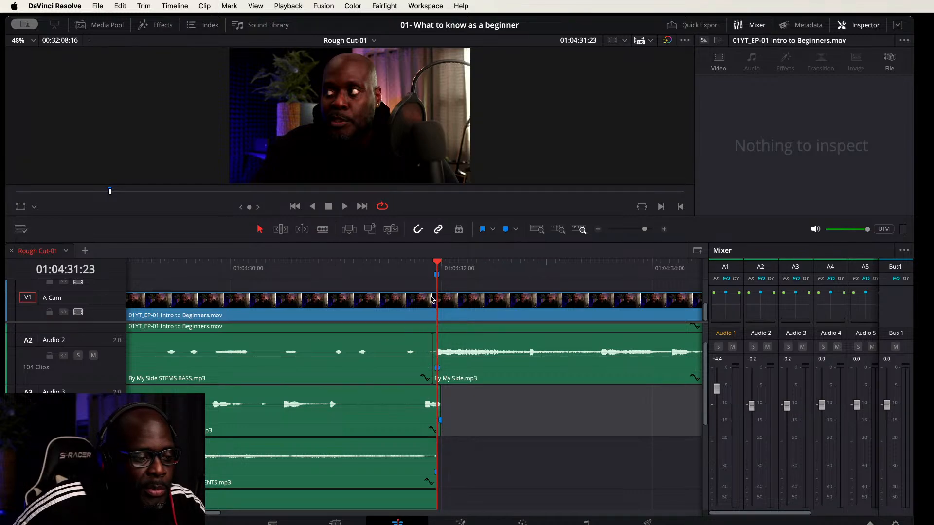
Step: Trim the end of the By My Side STEMS DRUMS clip back to about 01:04:31:20, removing its last drum hit
key("Left")
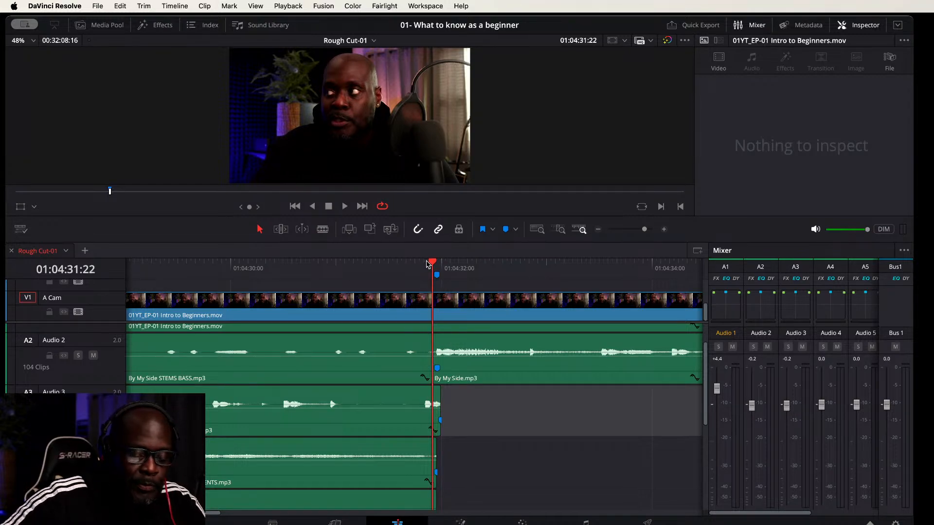
key("Left")
key("Left")
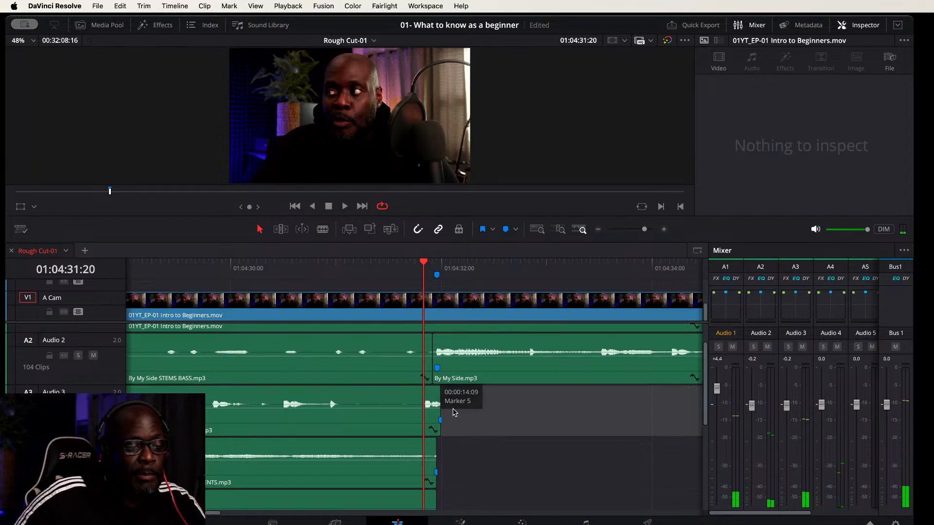
mouse_move(435, 411)
left_mouse_down()
mouse_move(406, 412)
mouse_move(420, 413)
left_mouse_up()
left_click(409, 400)
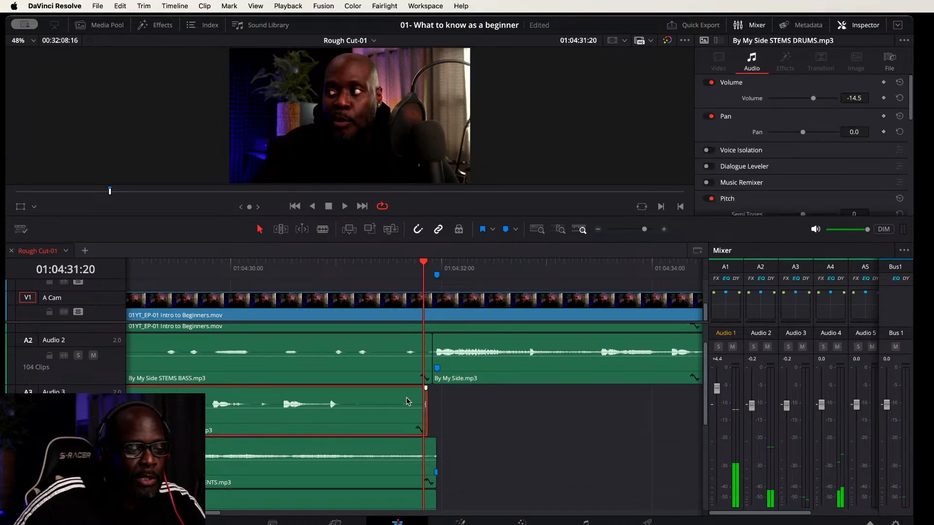
Step: Select the drums, instruments and melody stems and play the transition into By My Side.mp3 twice from about 01:04:29
left_click(407, 375)
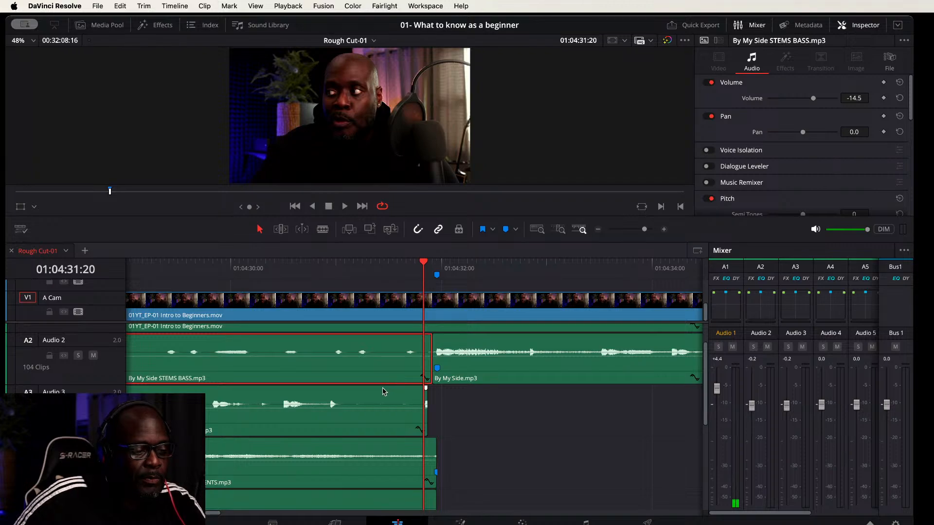
key("super+minus")
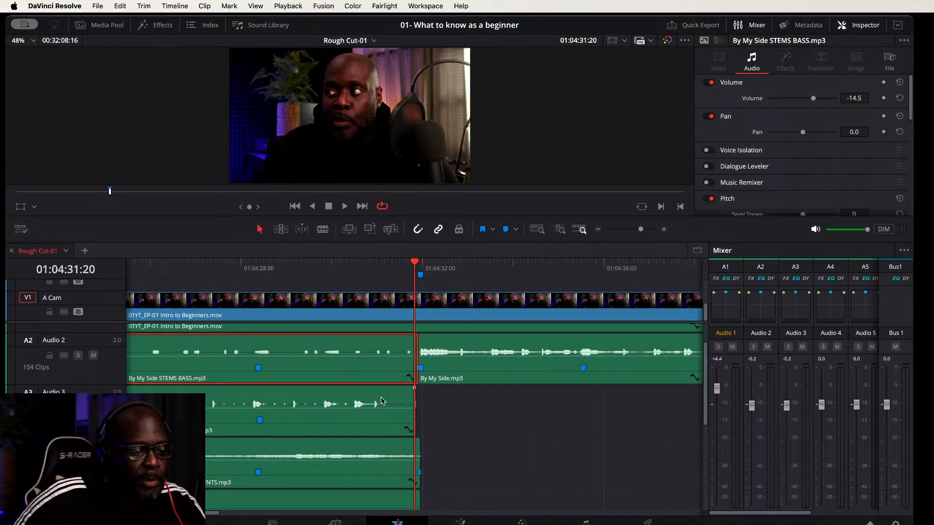
key("super+minus")
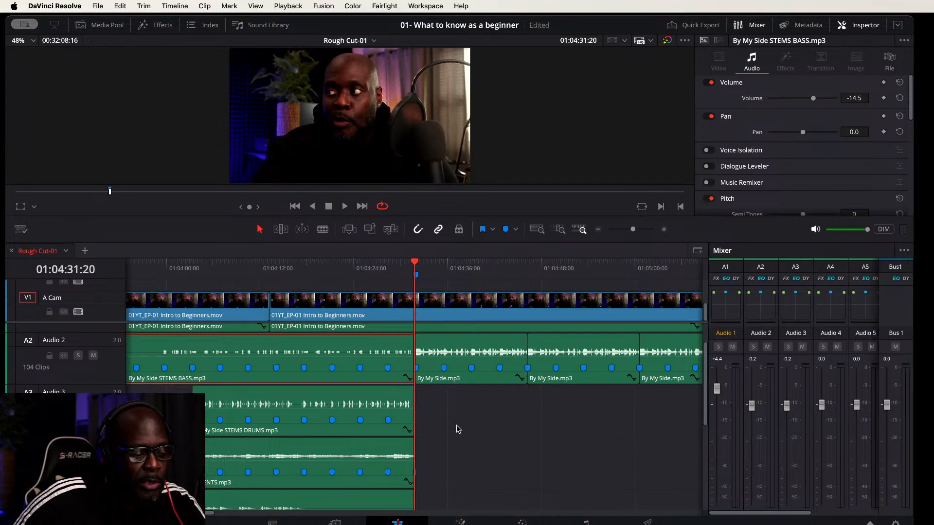
scroll(454, 428, "down", 3)
left_click_drag(436, 461, 384, 360)
scroll(418, 390, "up", 2)
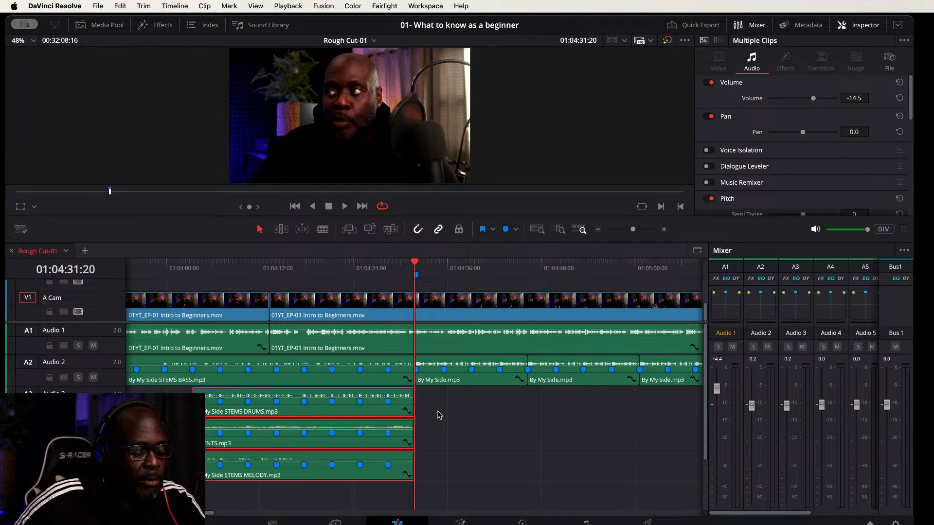
left_click(397, 268)
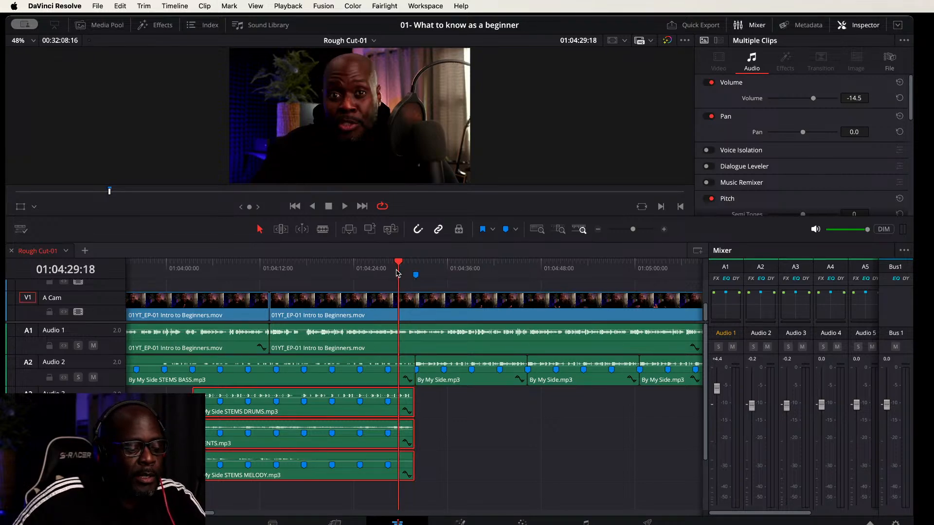
key("space")
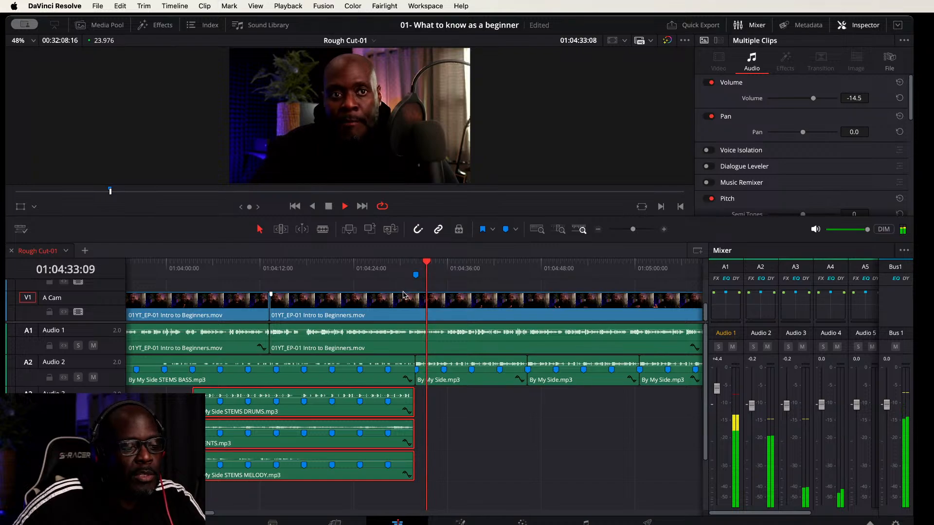
left_click(398, 269)
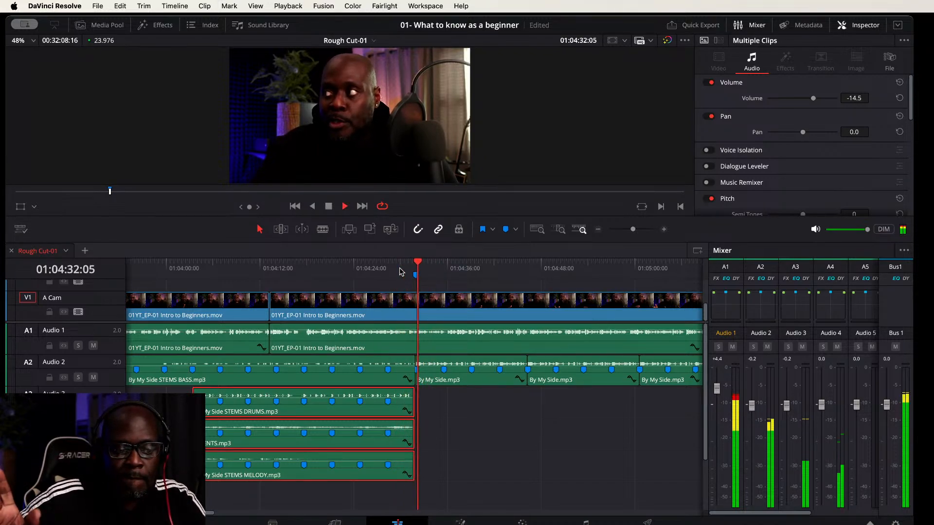
key("space")
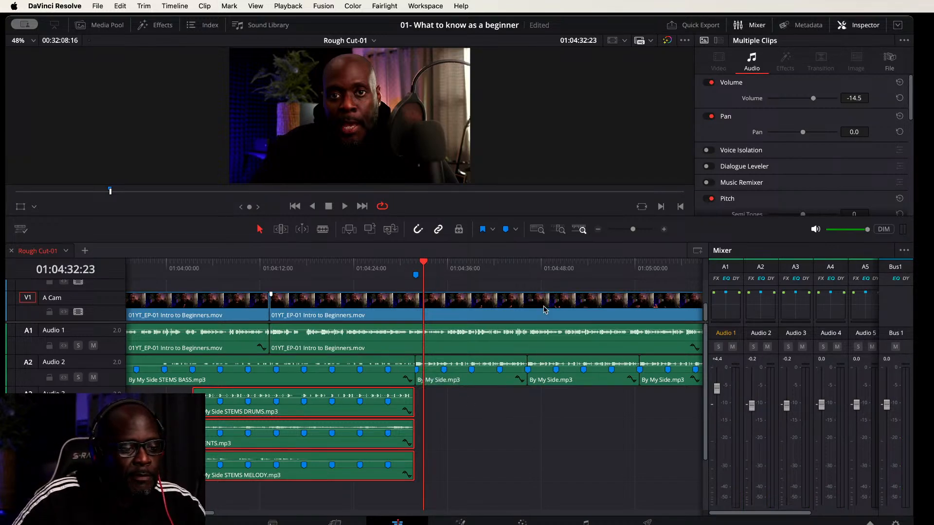
Step: Go to the end of the second stems section and examine its gap before By My Side.mp3 up close at 01:08:49:14
scroll(448, 468, "down", 5)
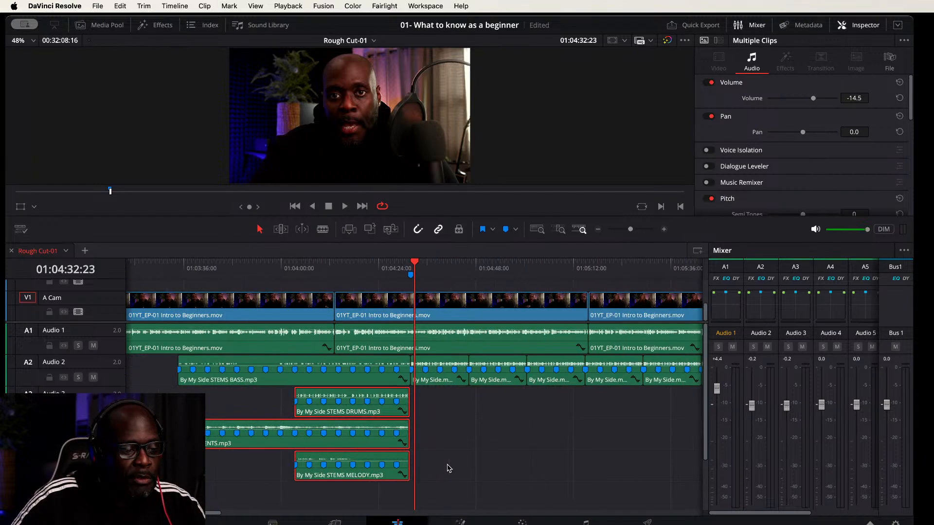
scroll(583, 461, "down", 2)
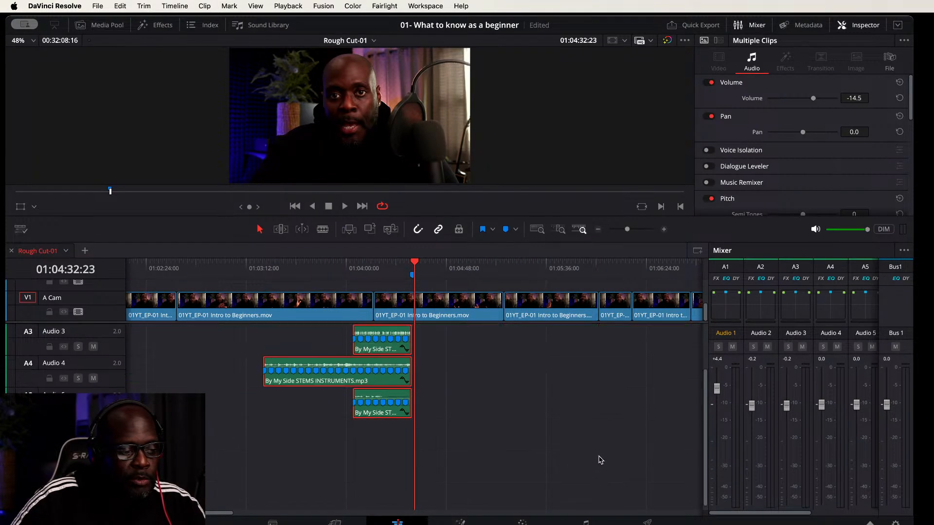
scroll(512, 411, "up", 2)
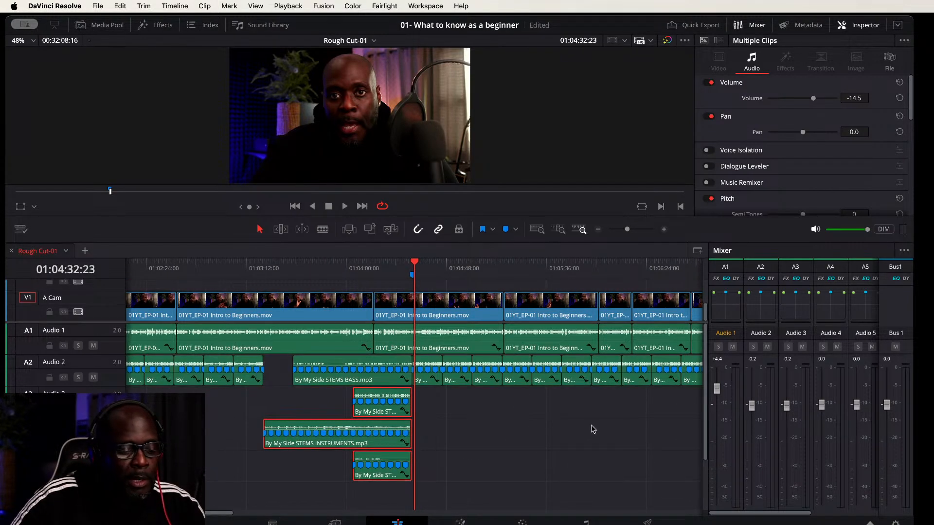
scroll(492, 417, "right", 10)
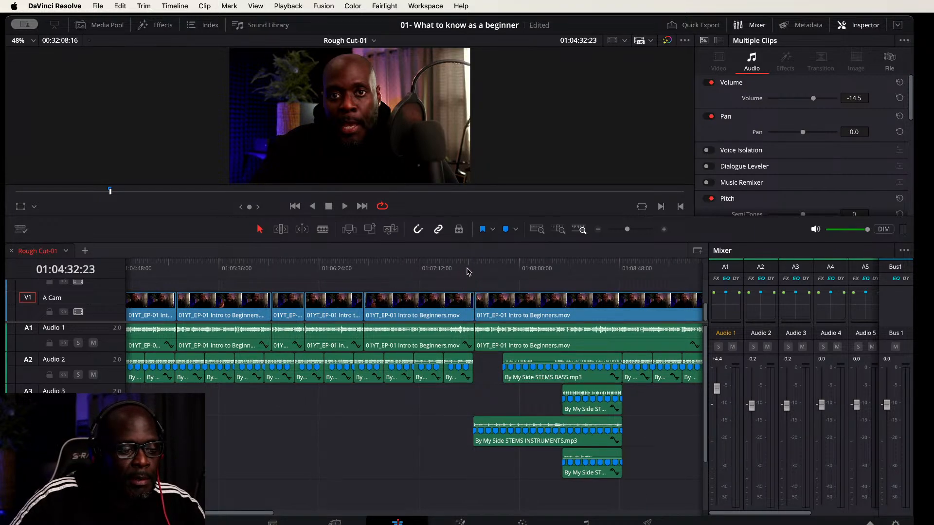
left_click(615, 265)
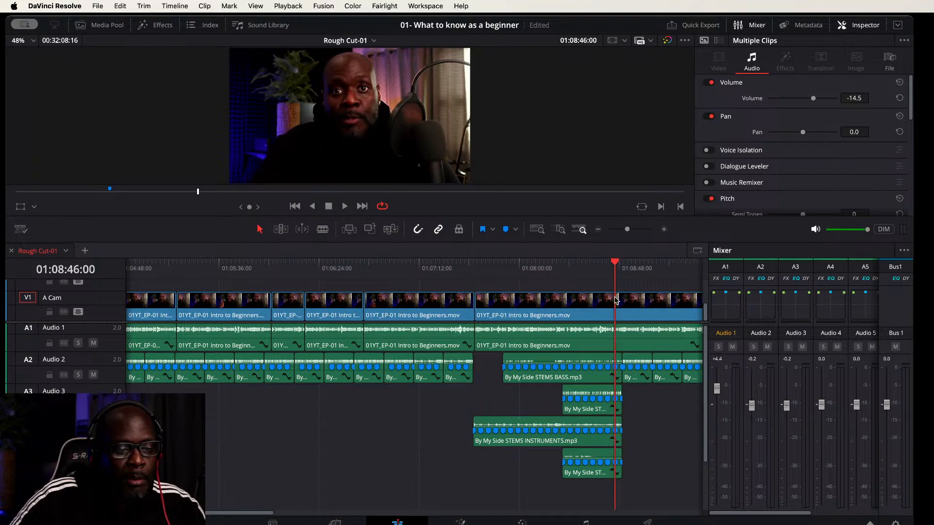
scroll(578, 415, "right", 6)
scroll(485, 368, "up", 8)
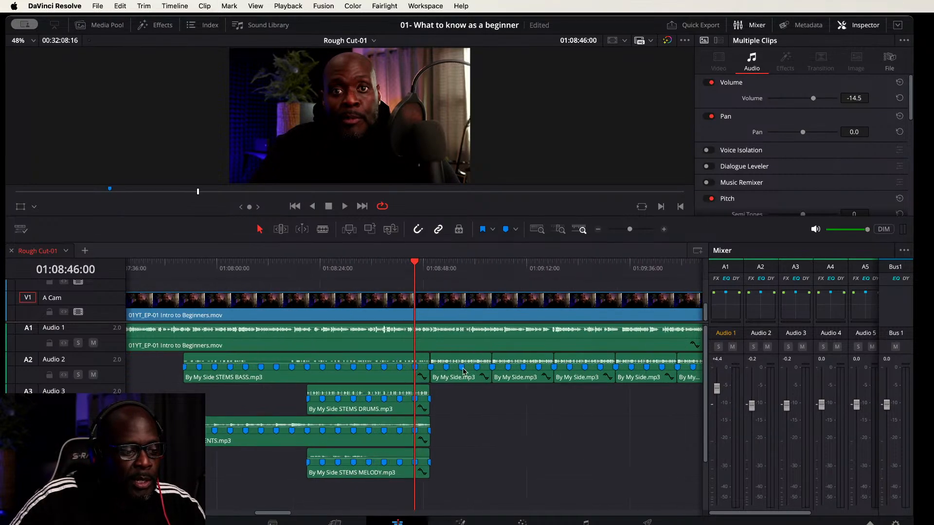
scroll(486, 367, "up", 5)
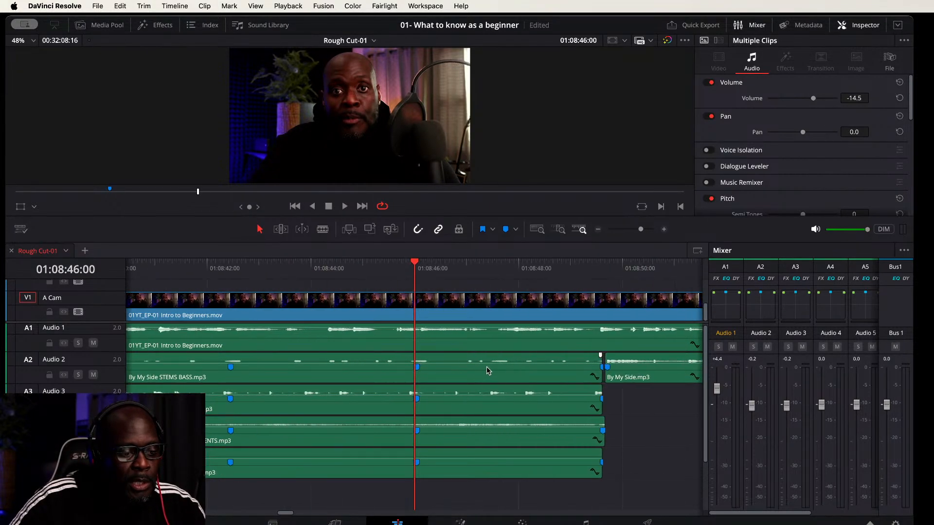
scroll(559, 374, "down", 2)
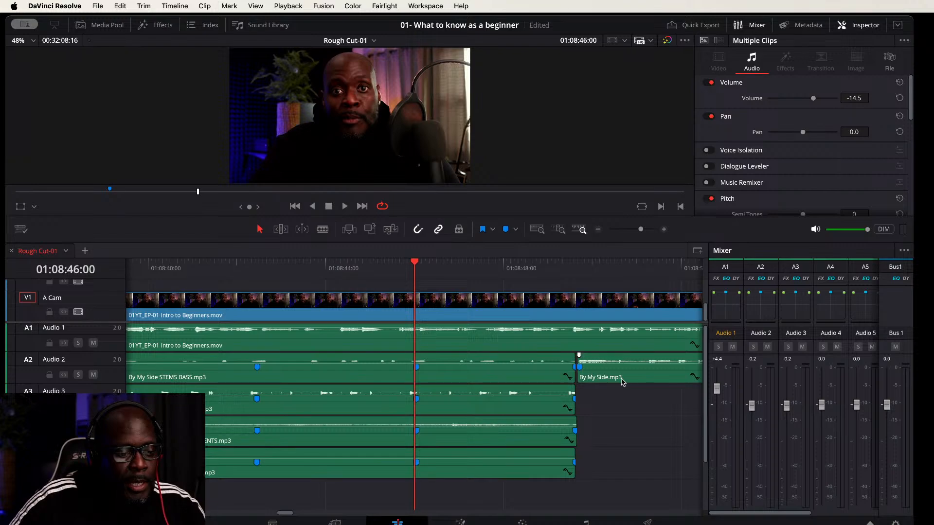
left_click(571, 265)
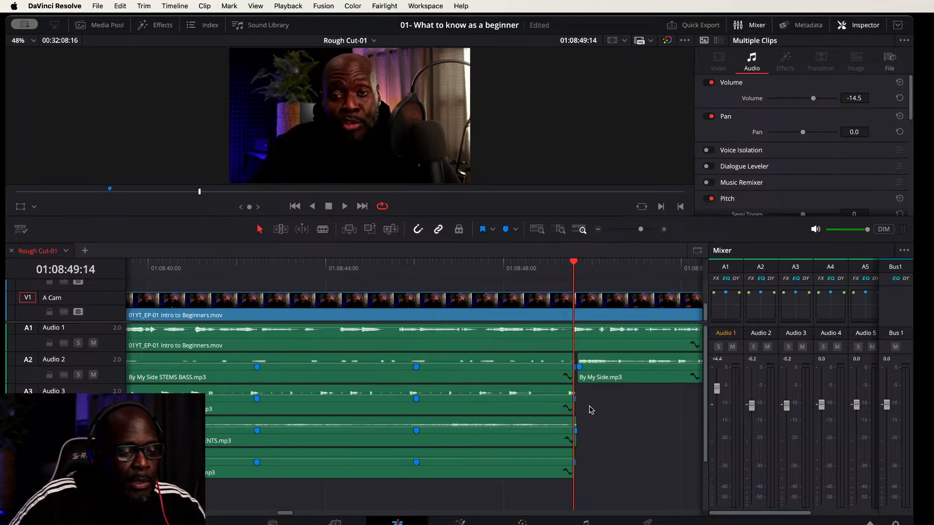
scroll(590, 410, "up", 3)
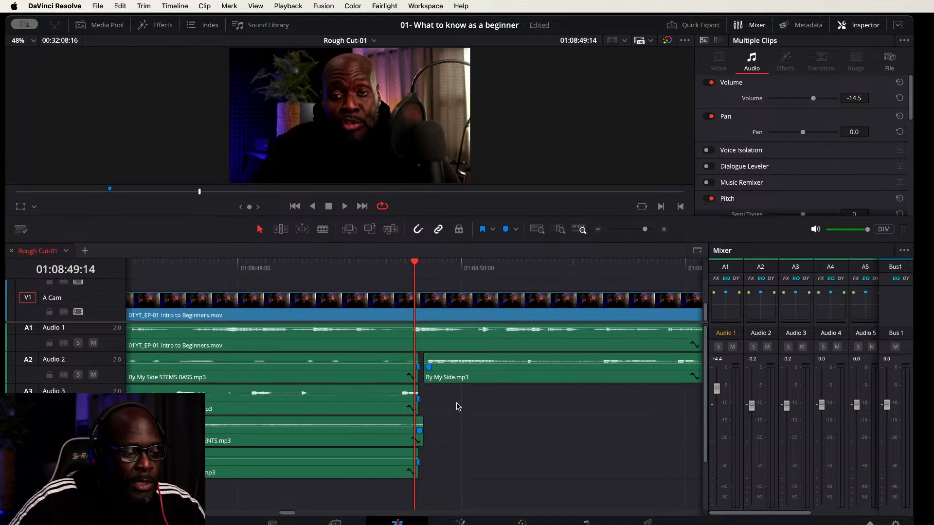
scroll(458, 407, "up", 2)
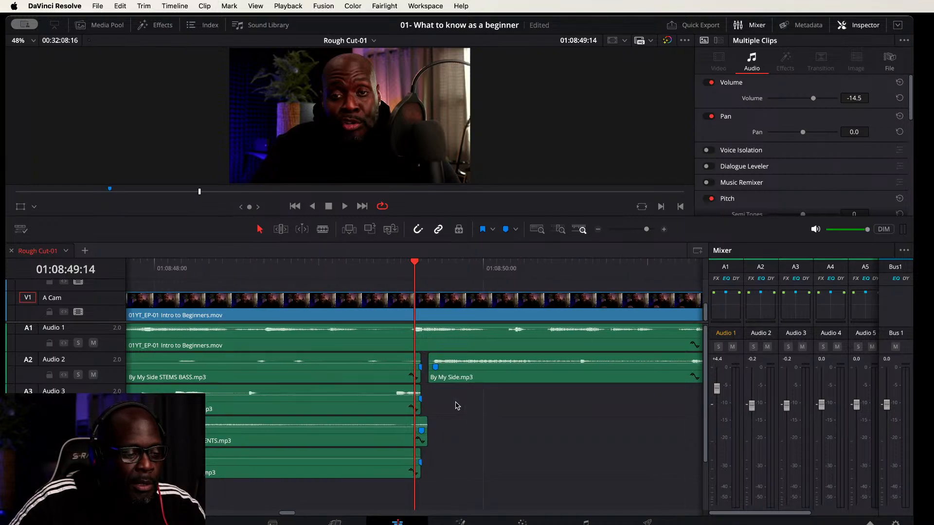
scroll(457, 407, "up", 2)
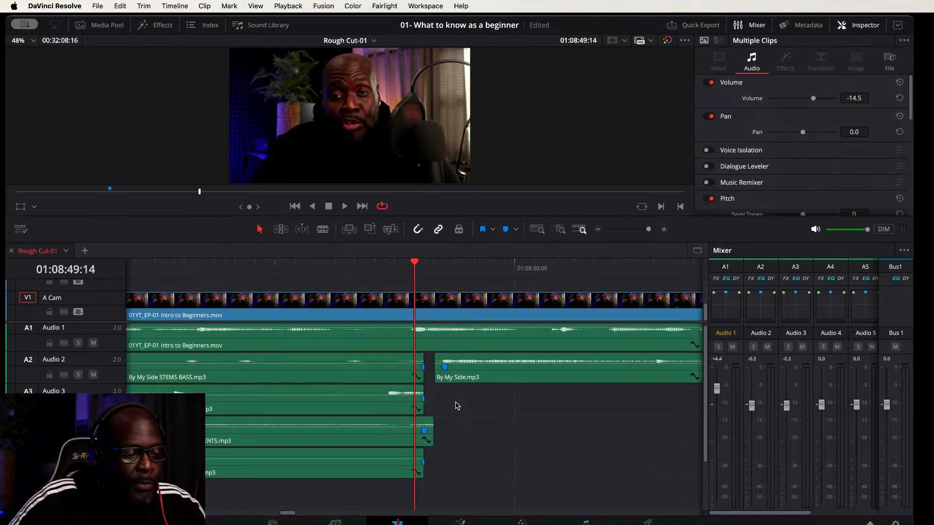
Step: Check the end of the second stems section at 01:08:49:11 against the trimmed join of the first section at 01:04:31:20
left_click(392, 265)
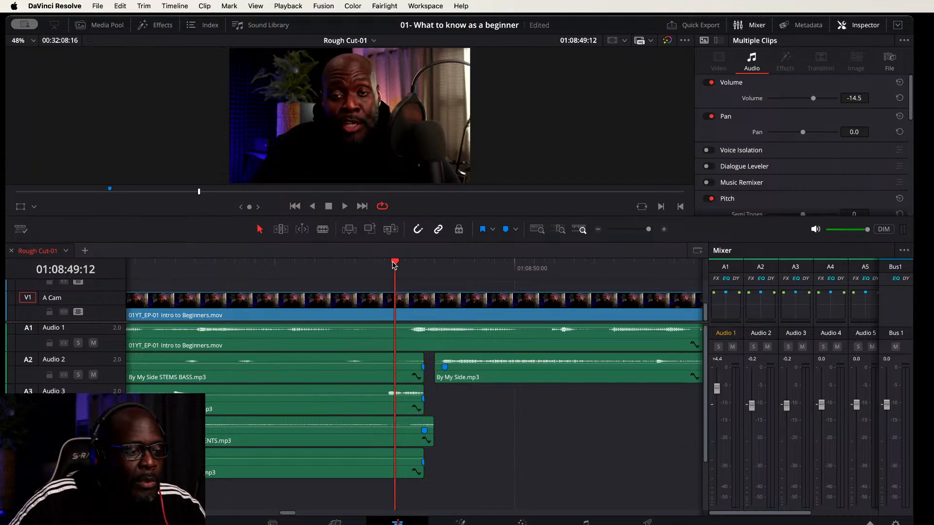
left_click(386, 263)
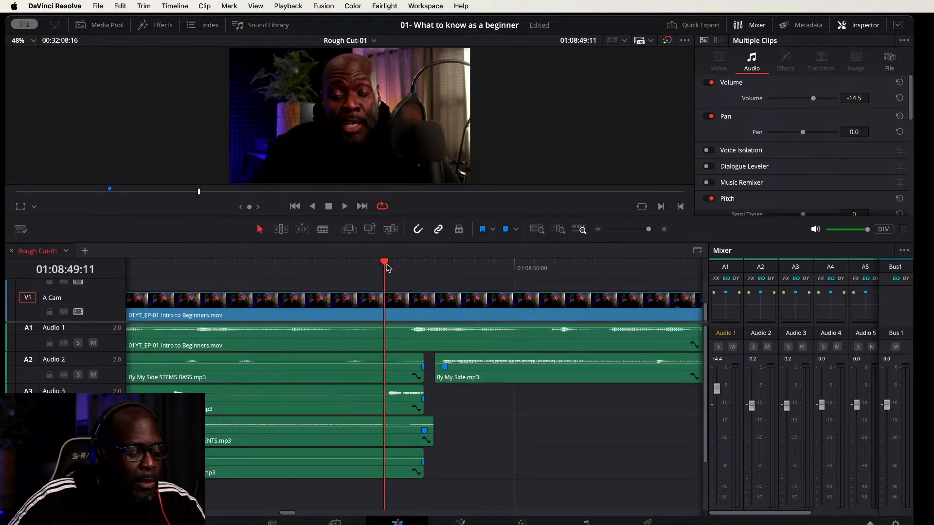
key("shift+z")
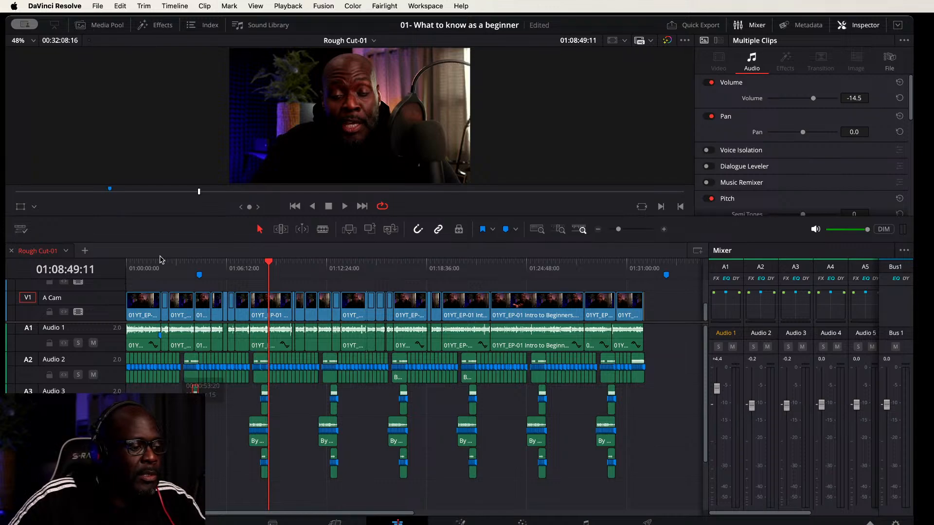
left_click(199, 264)
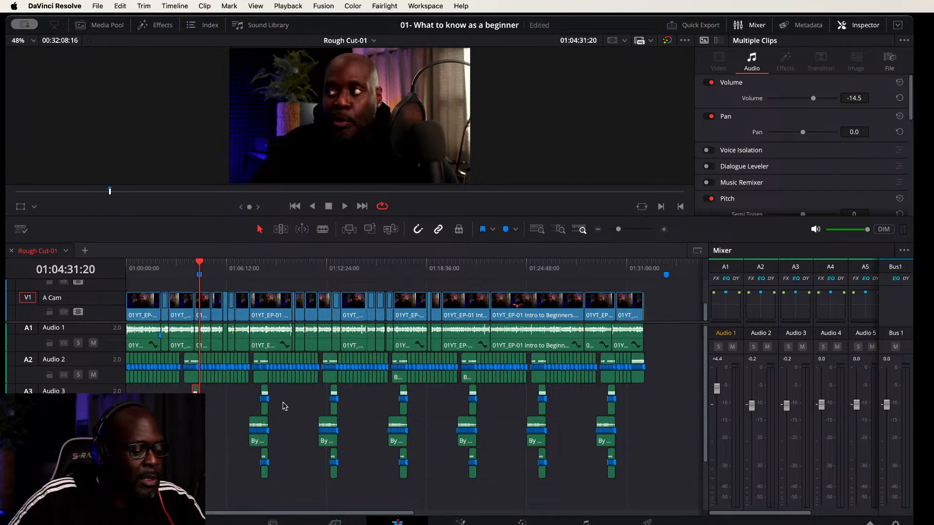
scroll(292, 405, "up", 5)
scroll(450, 402, "up", 6)
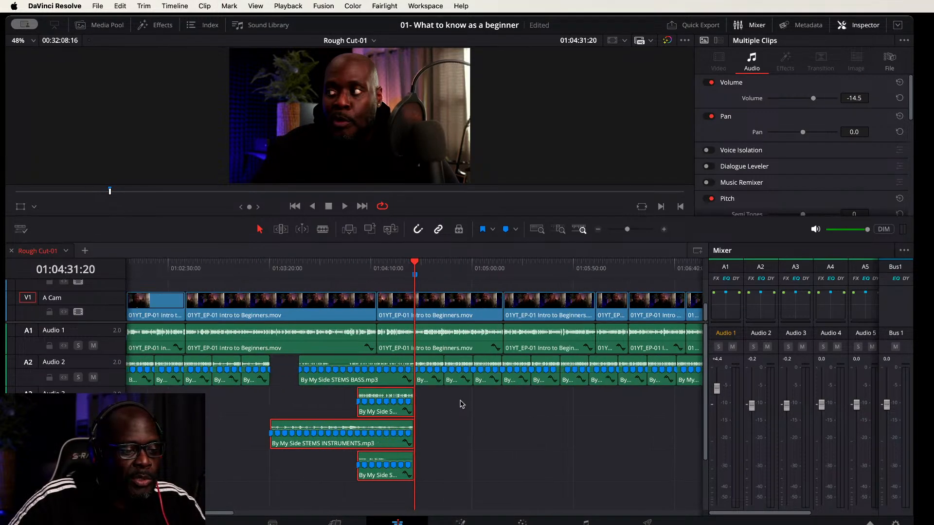
scroll(450, 402, "up", 6)
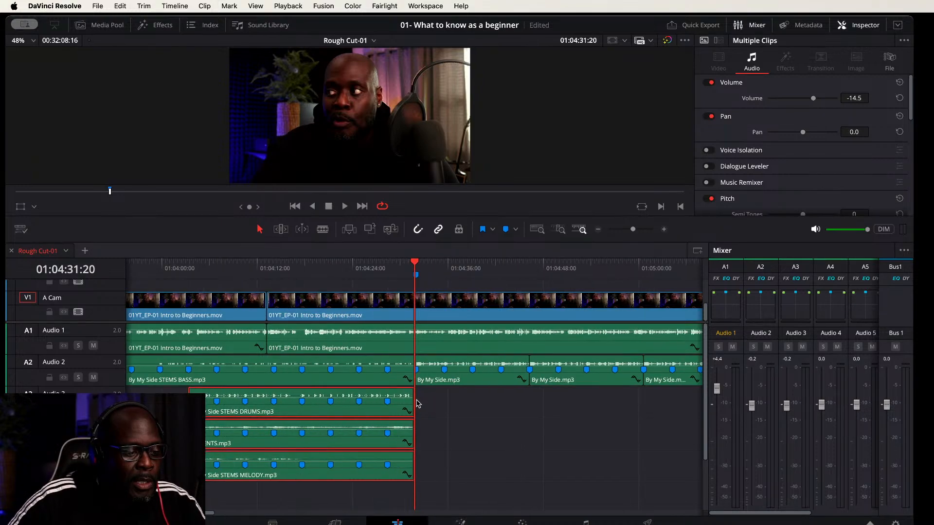
scroll(421, 399, "up", 4)
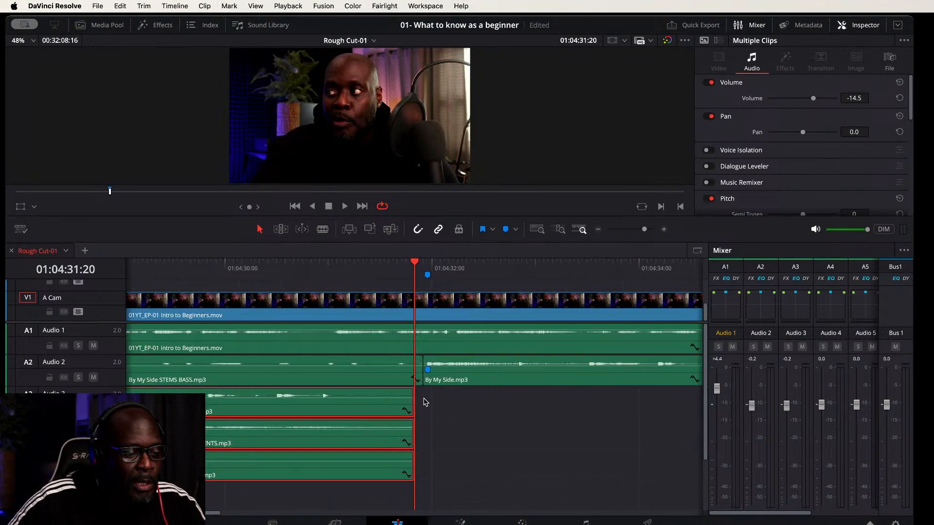
scroll(426, 402, "up", 2)
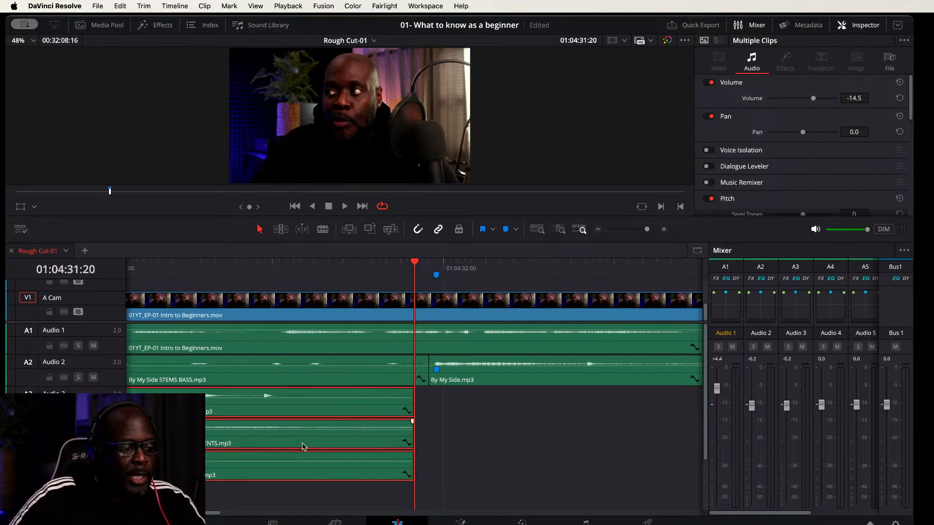
scroll(310, 441, "down", 2)
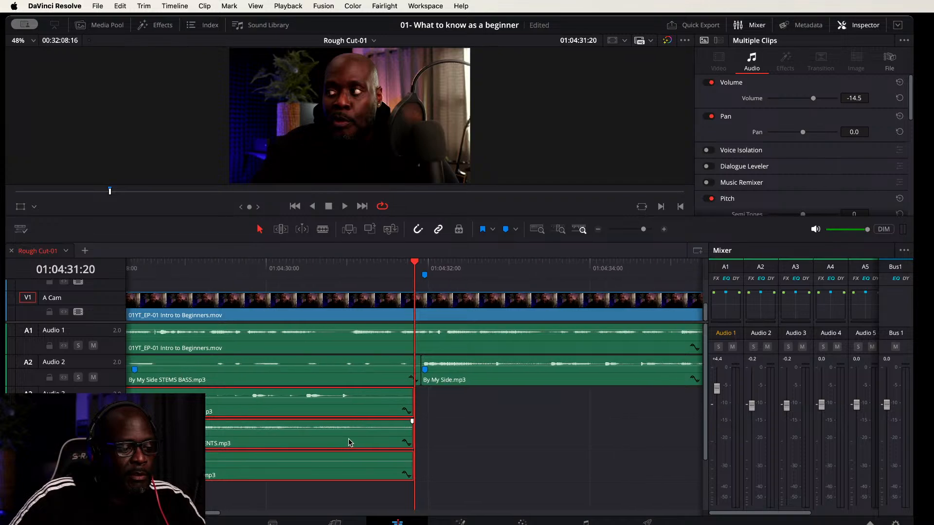
scroll(428, 443, "down", 3)
scroll(447, 443, "down", 5)
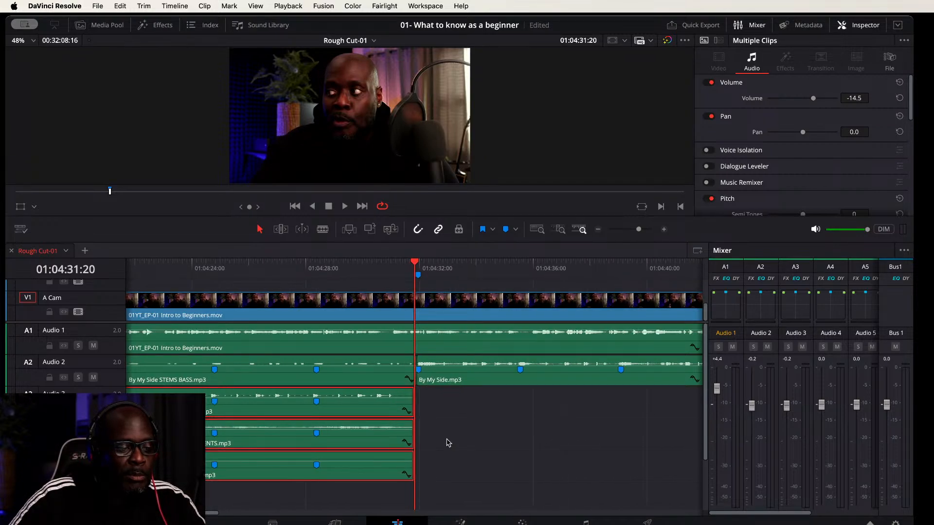
scroll(448, 442, "down", 2)
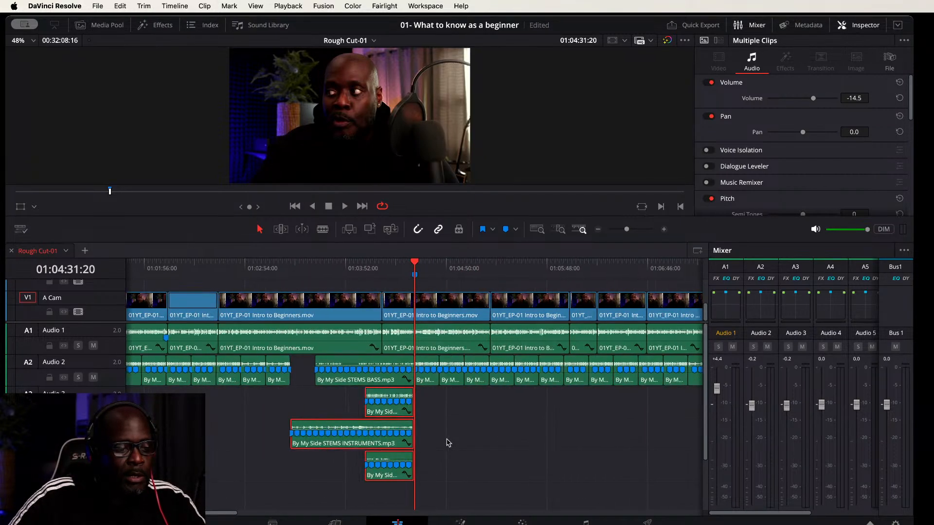
Step: Trim the ends of the second section's drums, instruments and melody stems back to 01:08:49:11, leaving the bass stem as it is
scroll(298, 422, "right", 5)
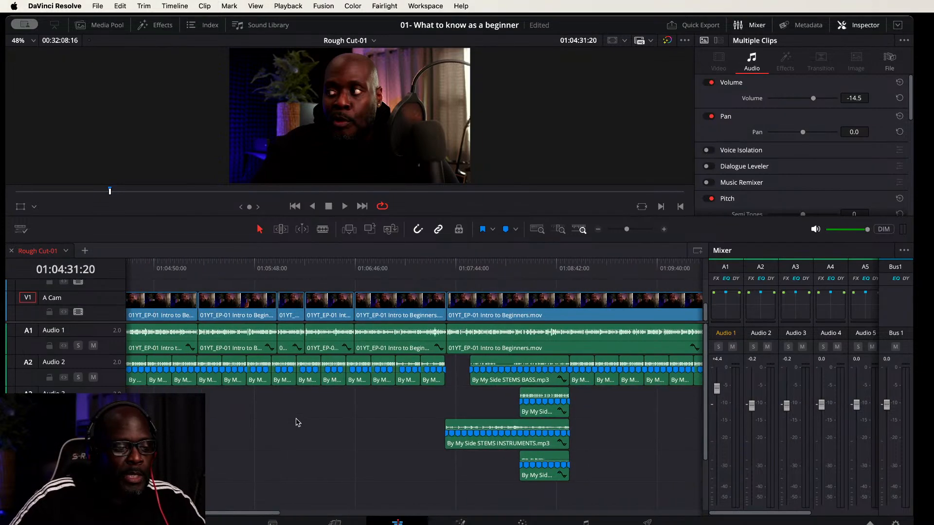
left_click(563, 268)
key("super+equal")
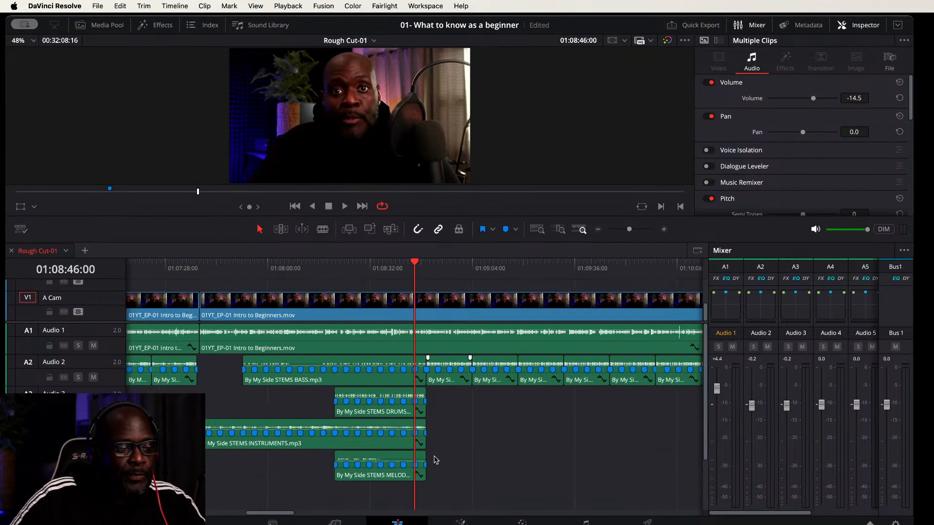
left_click_drag(430, 457, 409, 392)
key("super+equal")
key("super+equal")
key("super+equal")
key("super+equal")
key("super+equal")
key("super+equal")
key("super+equal")
key("super+equal")
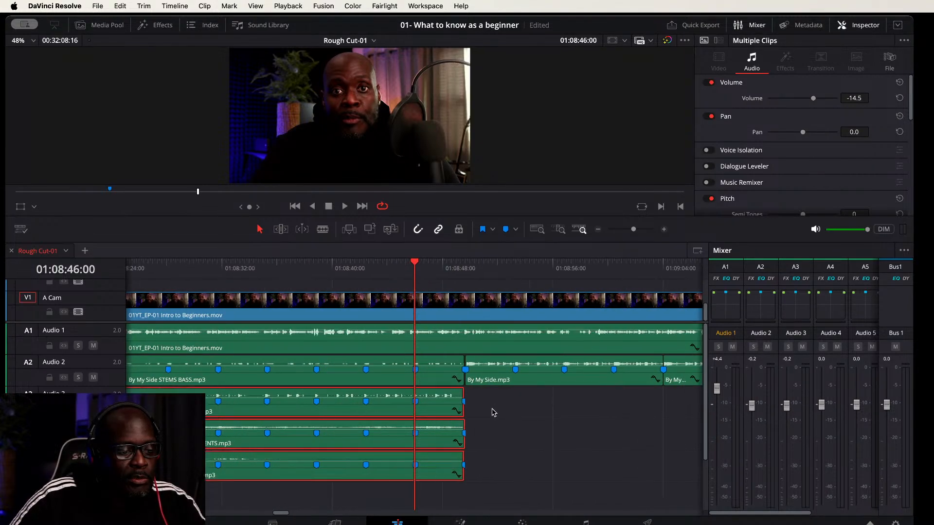
scroll(552, 411, "right", 5)
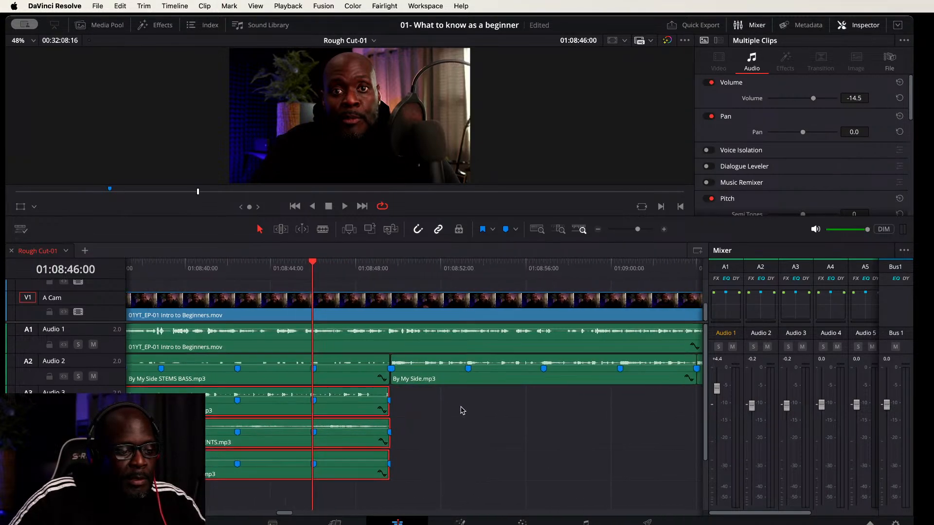
key("super+equal")
key("super+equal")
key("super+equal")
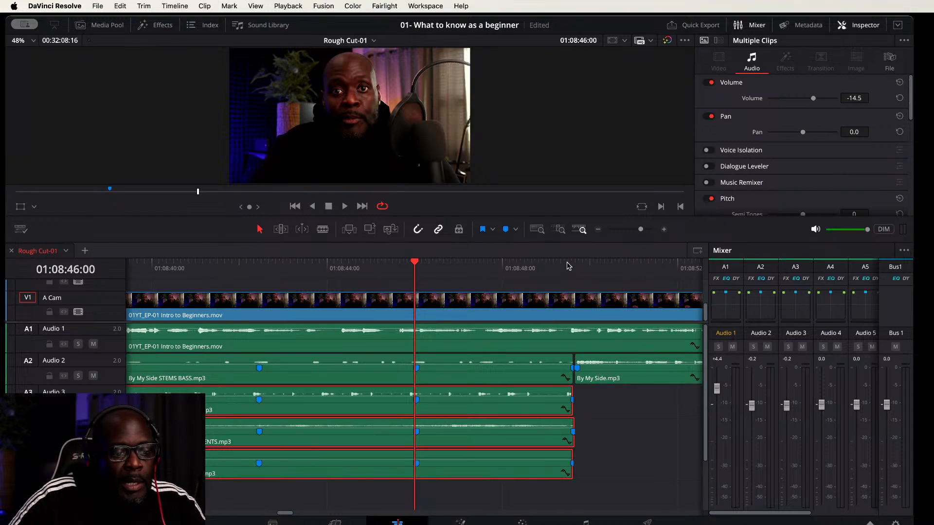
left_click(568, 265)
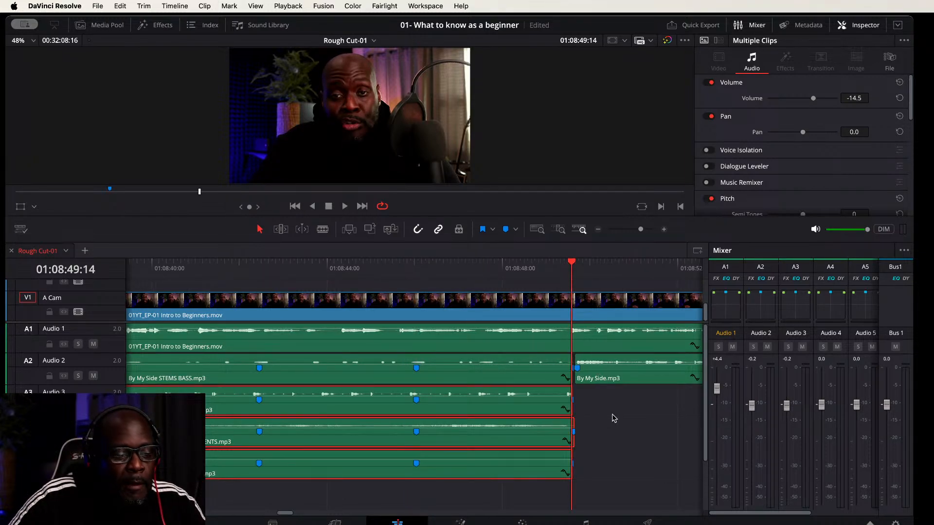
key("super+equal")
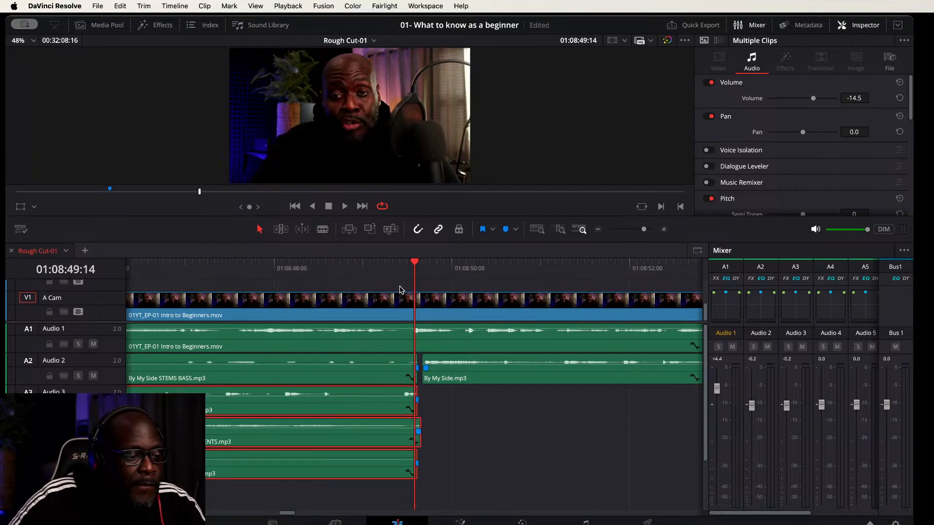
left_click_drag(415, 266, 404, 266)
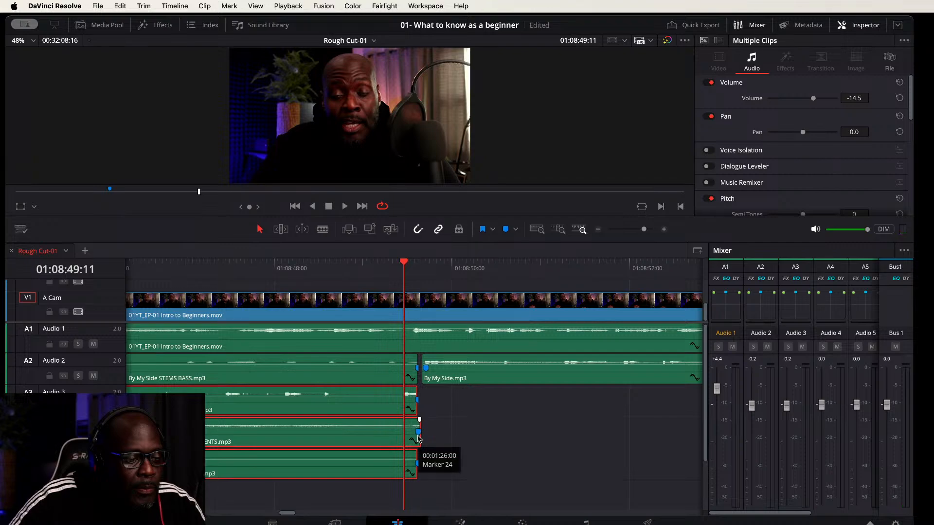
key("shift+bracketright")
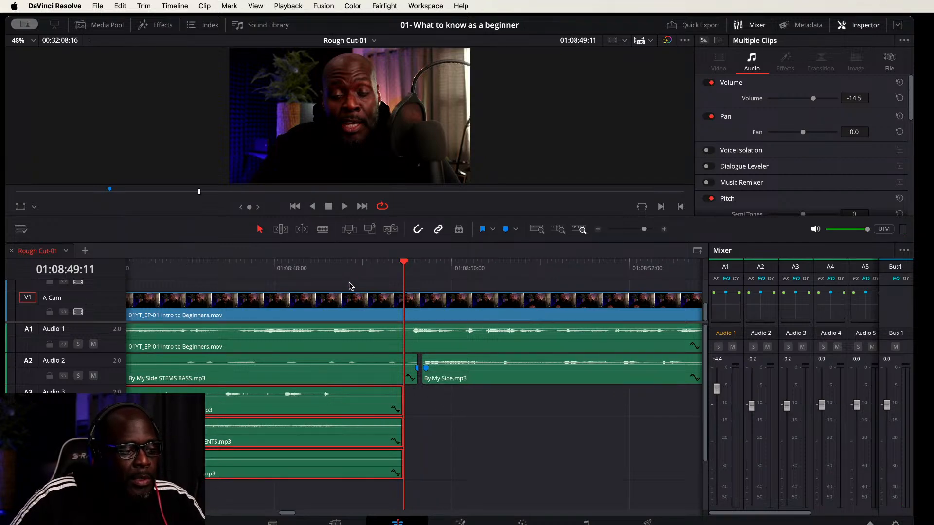
Step: Play the second section's transition from the trimmed stems into By My Side.mp3, starting shortly before 01:08:49
left_click(341, 266)
key("space")
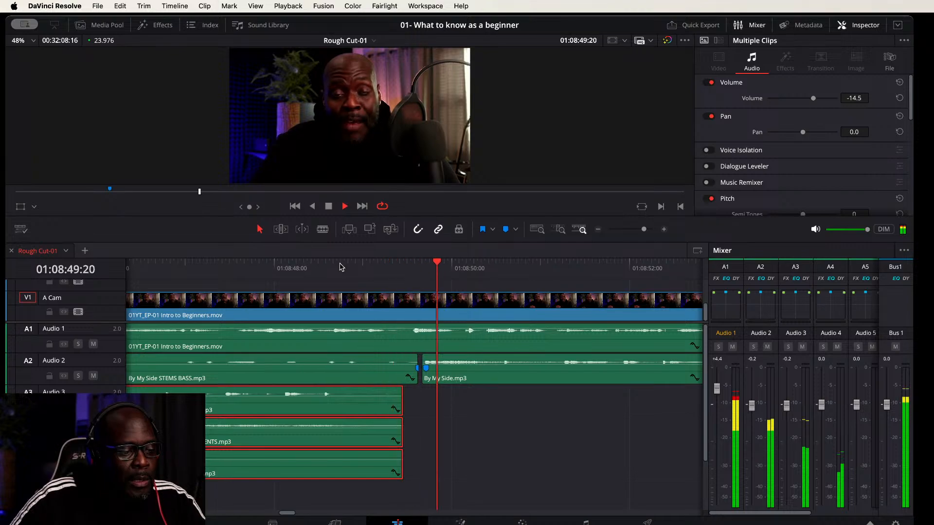
key("space")
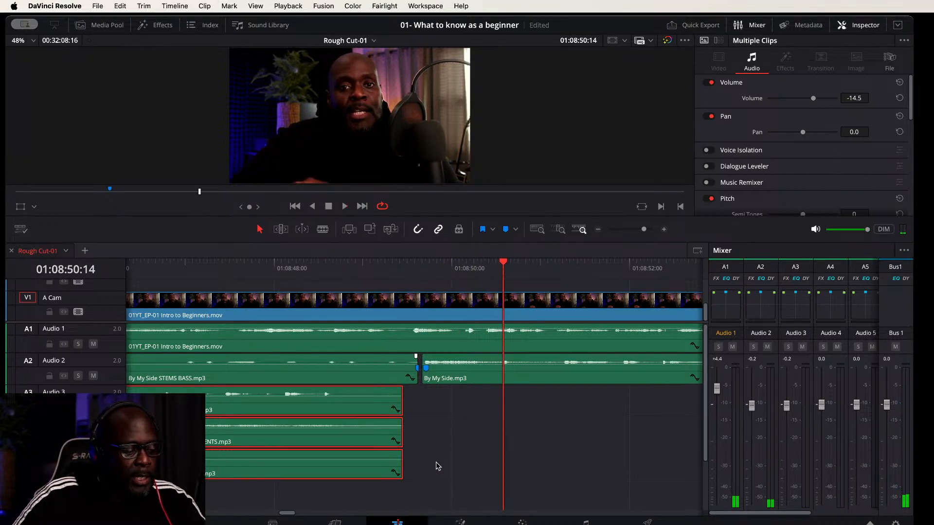
Step: Delete all stems and music clips from the third stems section onward, keeping only the final music clip at the timeline's end
scroll(438, 465, "down", 10)
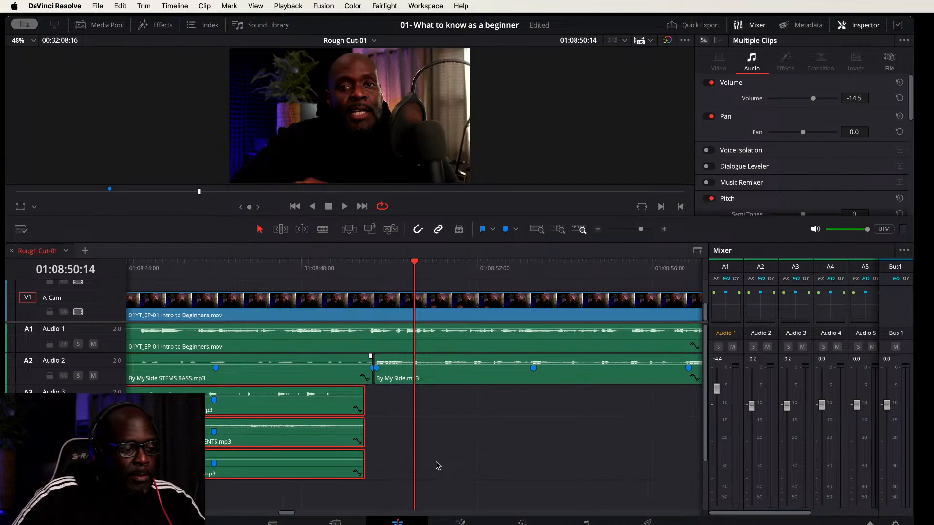
scroll(438, 466, "down", 8)
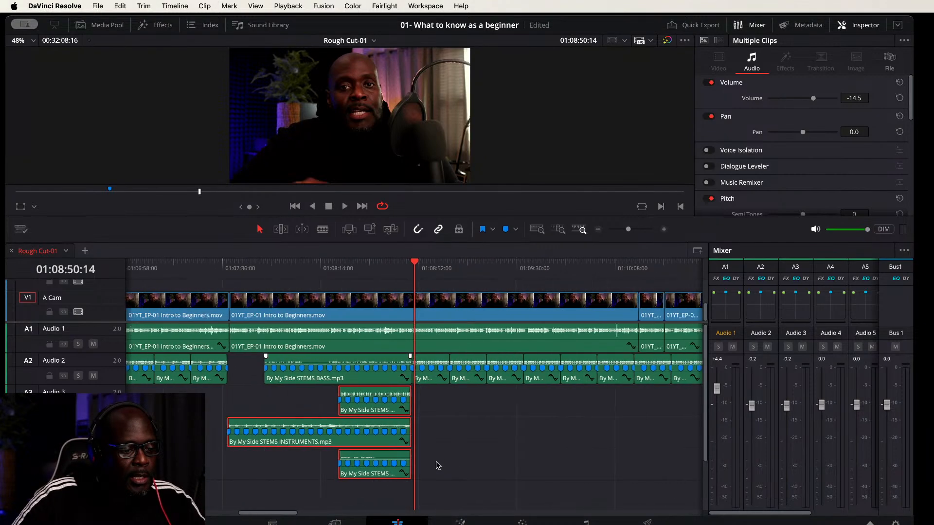
scroll(438, 466, "down", 6)
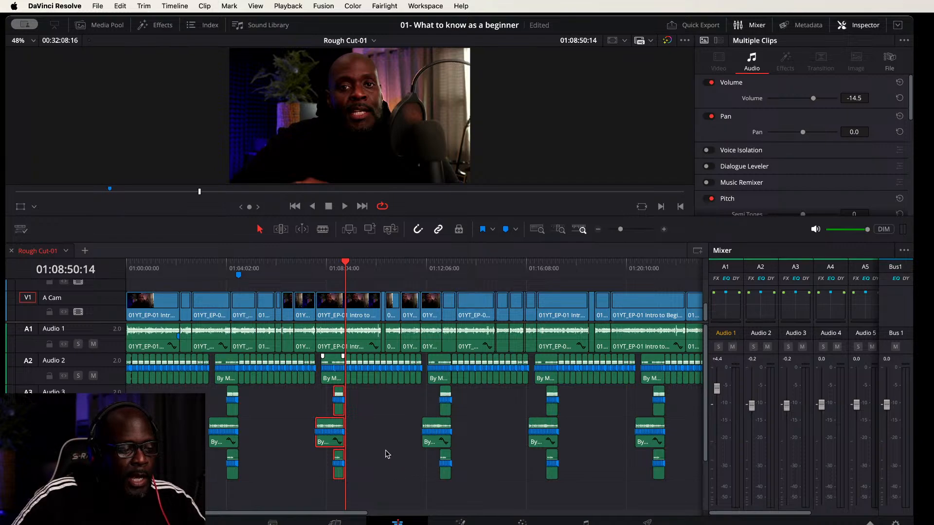
scroll(403, 436, "right", 3)
scroll(403, 437, "right", 12)
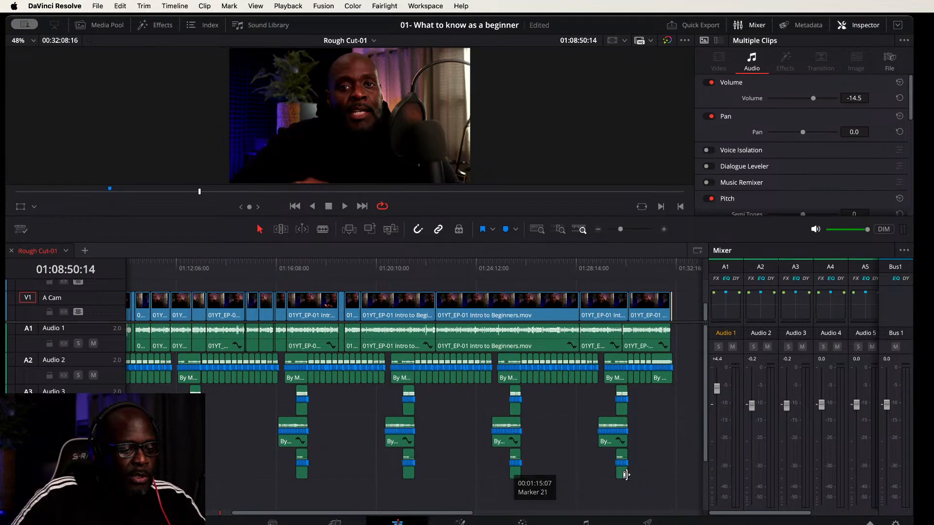
left_click_drag(683, 481, 205, 410)
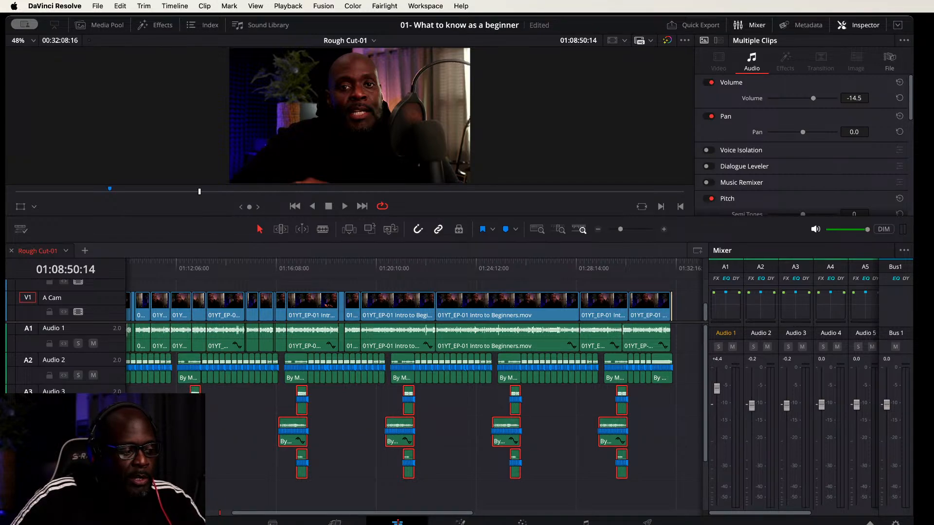
left_click_drag(181, 394, 649, 369)
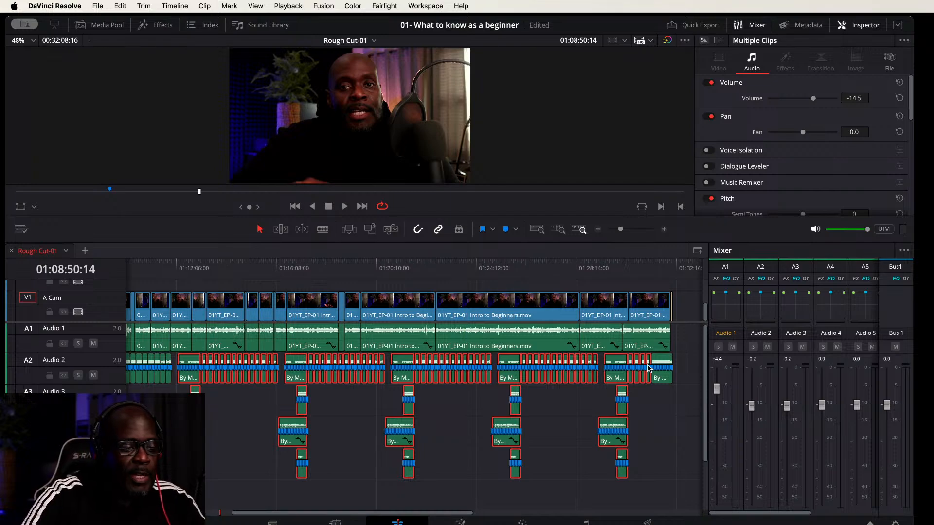
key("BackSpace")
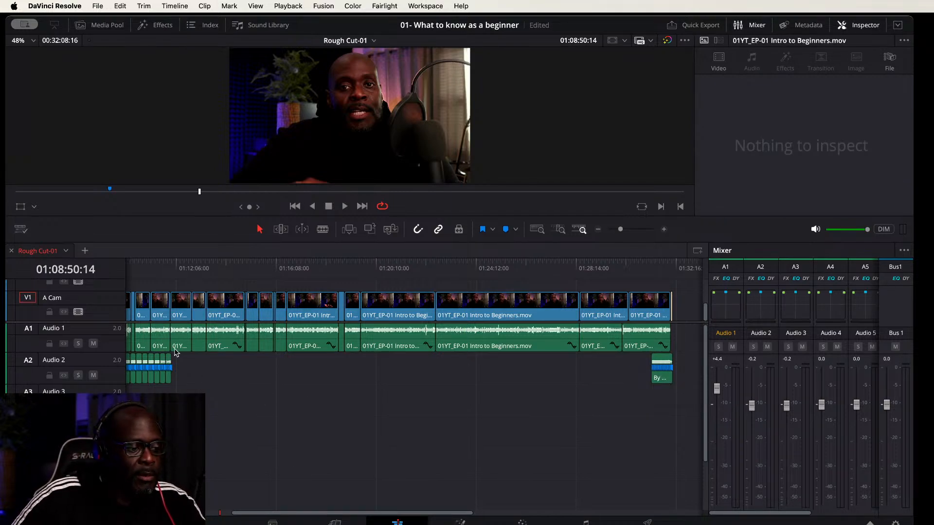
Step: Duplicate the first two stems sections together with the By My Side music following each, placing the copies after the existing music
scroll(574, 410, "left", 10)
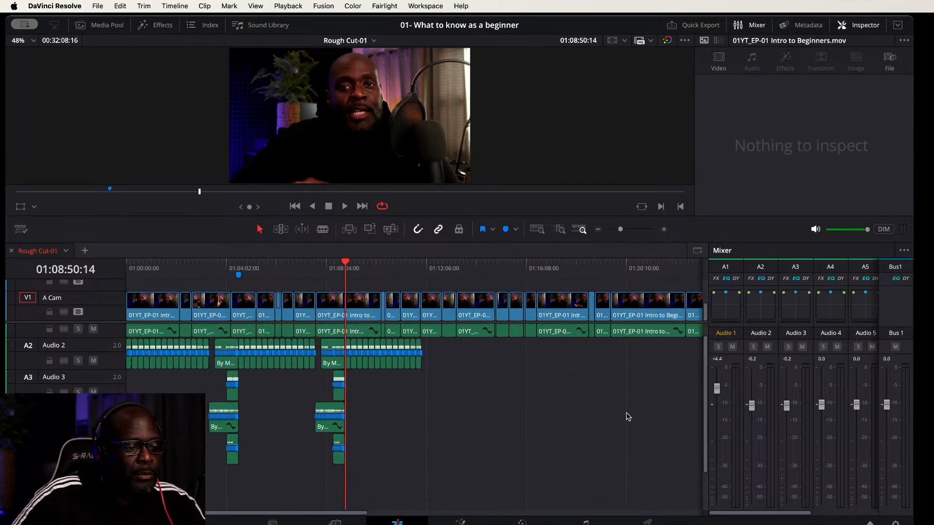
scroll(630, 421, "down", 1)
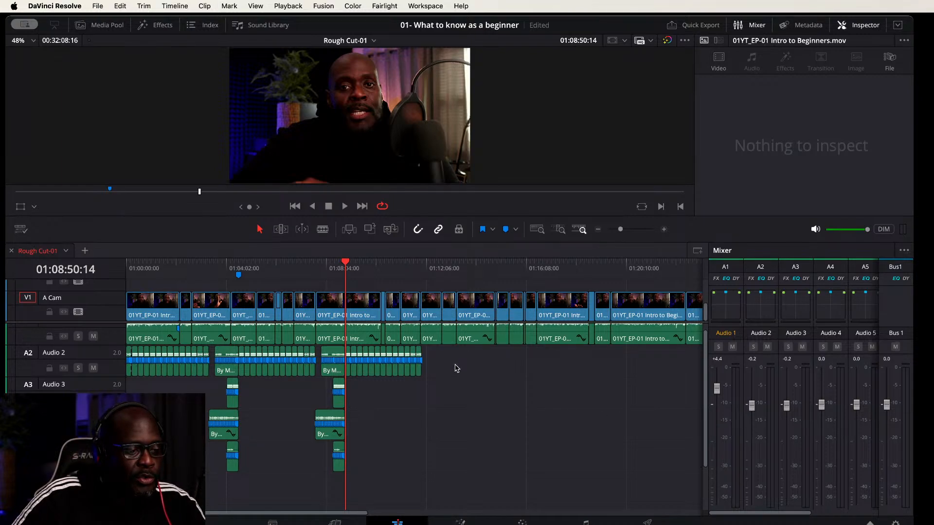
left_click_drag(460, 359, 443, 427)
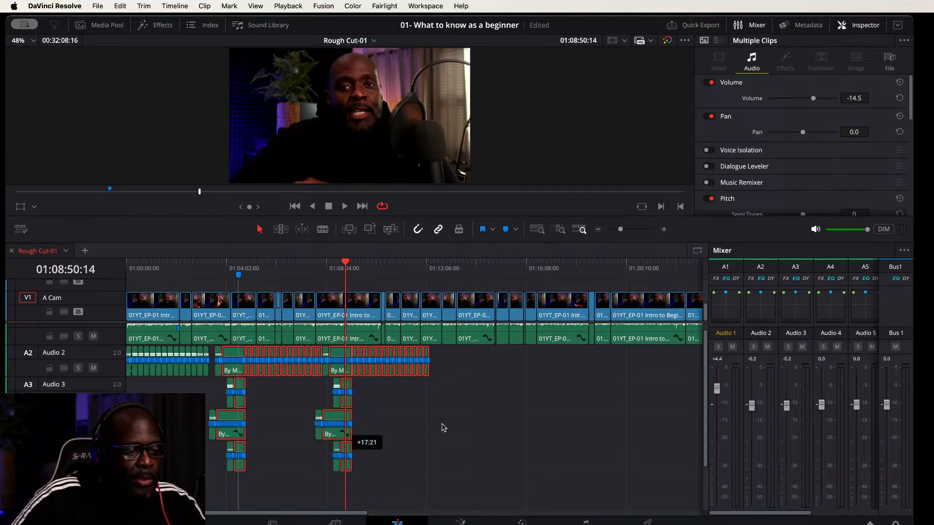
left_click_drag(545, 425, 447, 425)
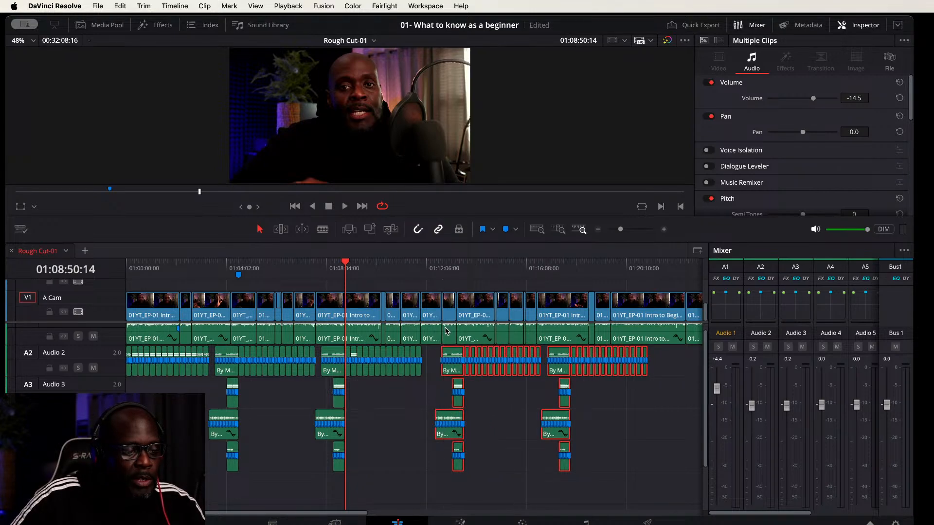
Step: Move the two duplicated stems-and-music sections earlier so their first instruments stem starts where the existing music ends, at 01:11:55:18
left_click(422, 266)
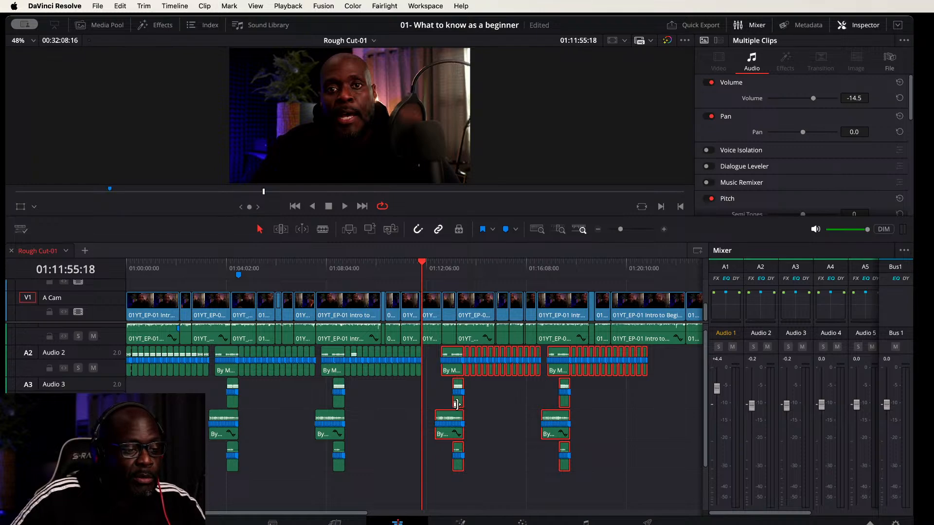
key("super+equal")
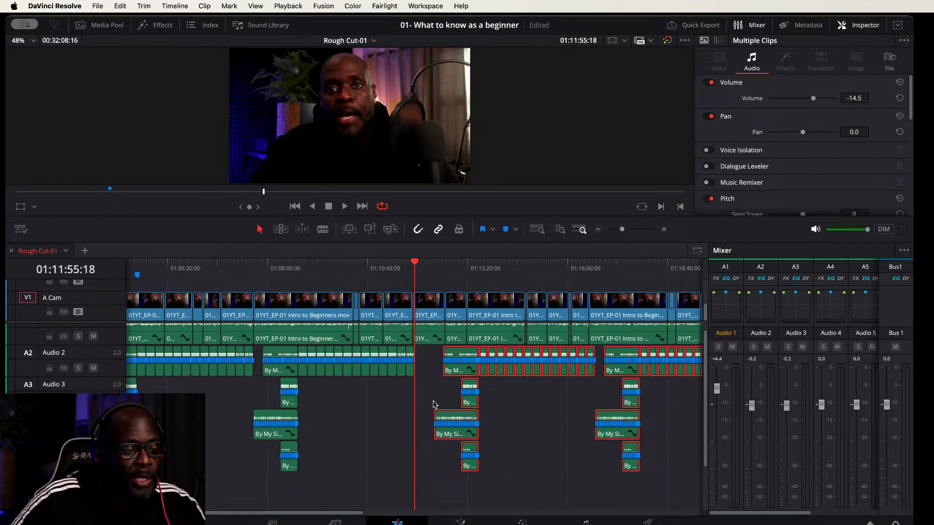
key("super+equal")
key("super+equal")
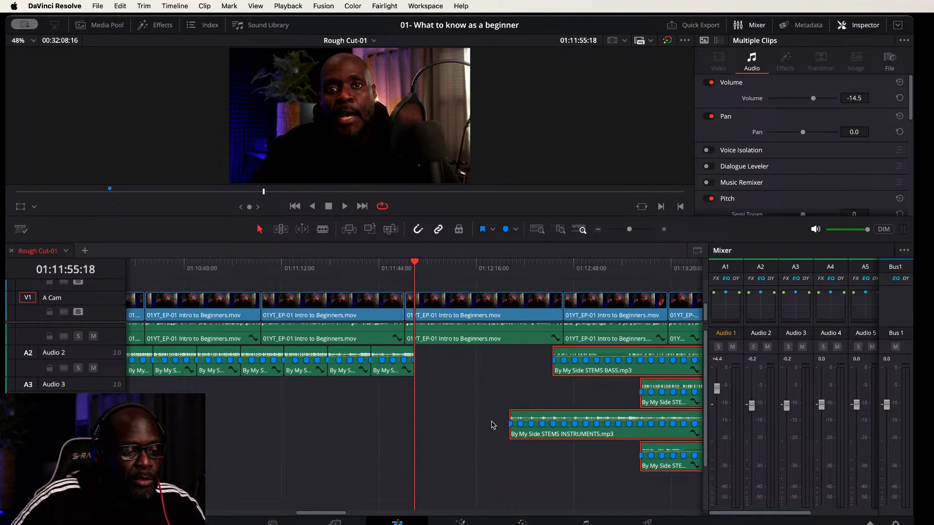
left_click_drag(535, 438, 432, 436)
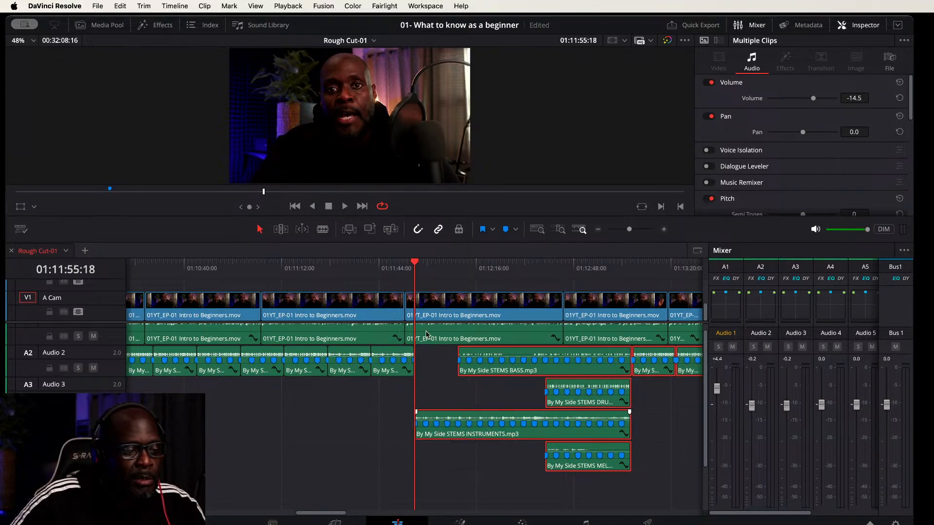
left_click(393, 265)
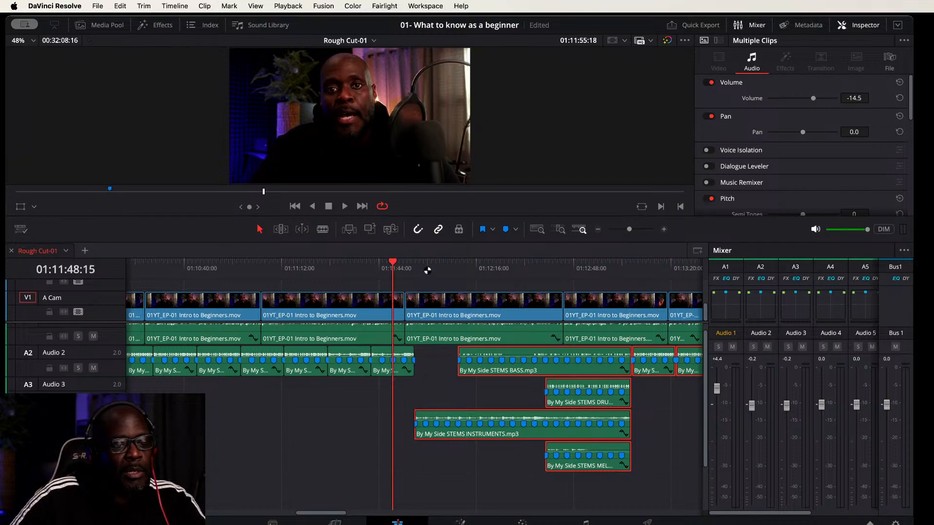
left_click(651, 418)
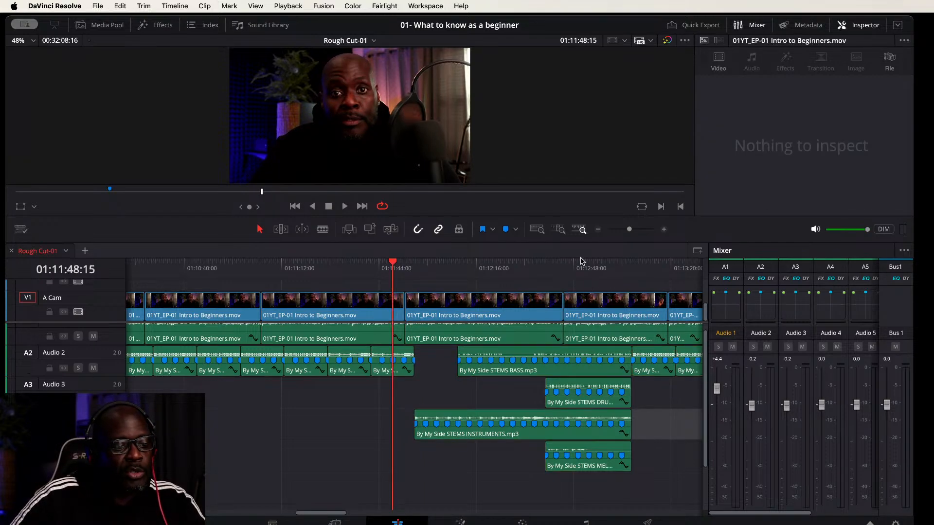
Step: Play the third section's transition from the stems into the By My Side music, starting at 01:13:00:04
left_click(611, 268)
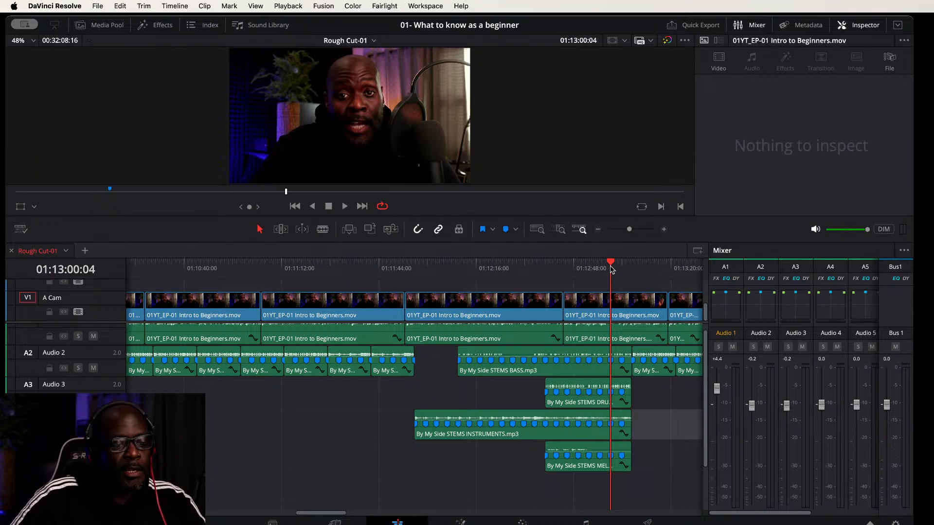
key("space")
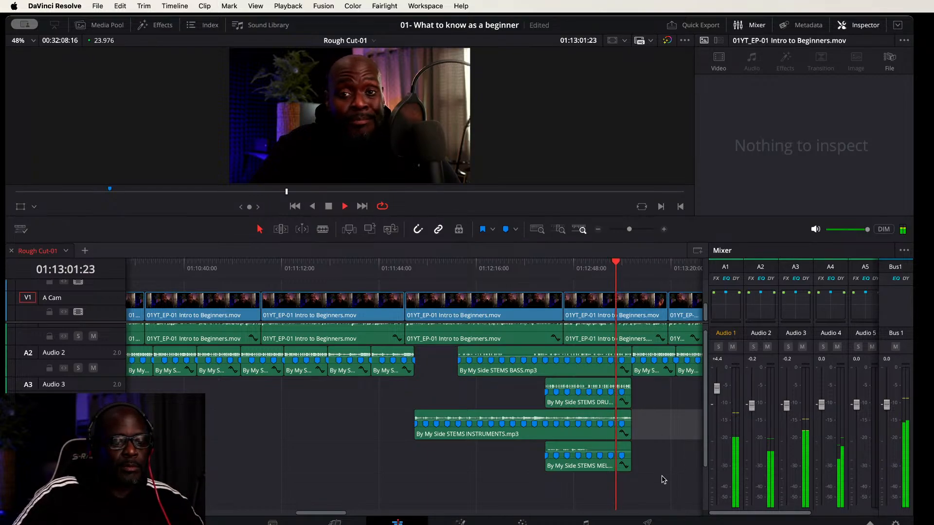
scroll(661, 480, "right", 10)
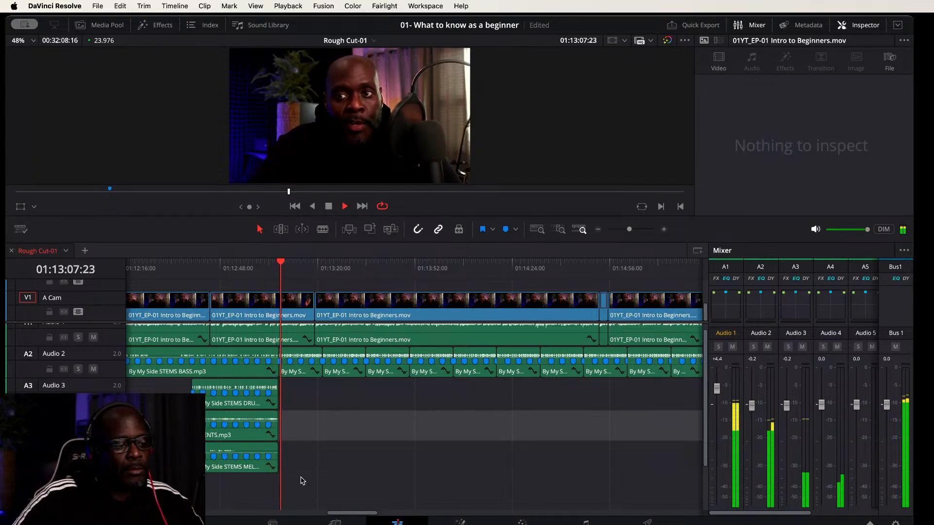
Step: Duplicate the fourth section's stems and By My Side music, placing the copy so its instruments stem starts at the music's end, 01:20:31:03
key("super+minus")
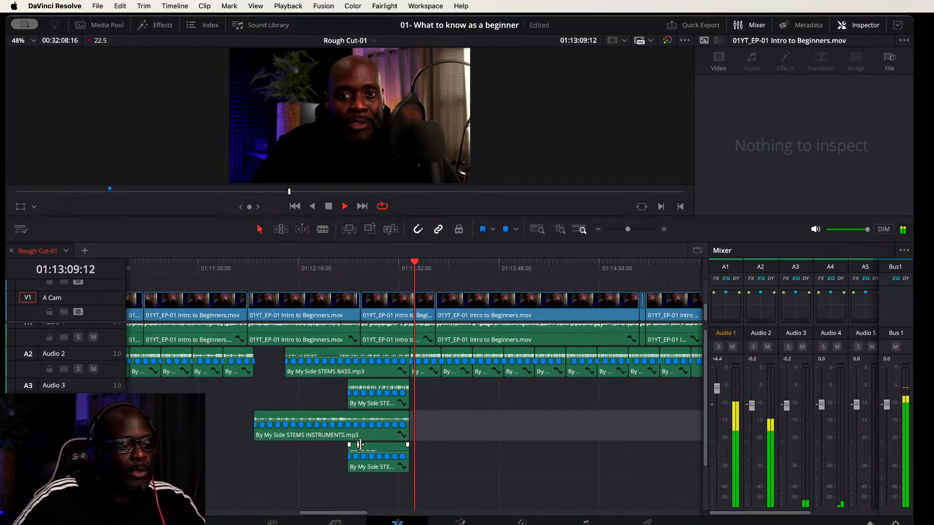
key("super+minus")
key("super+minus")
key("super+minus")
key("super+minus")
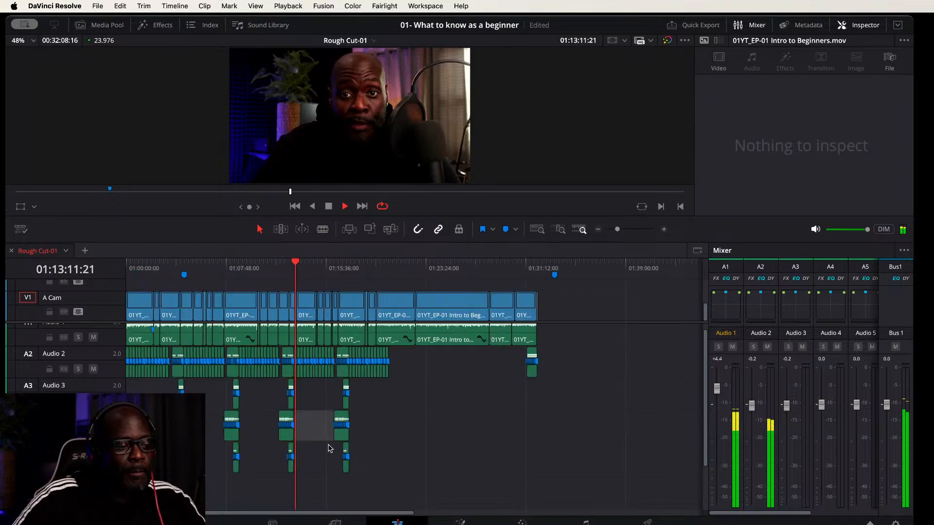
key("super+equal")
key("super+minus")
key("super+minus")
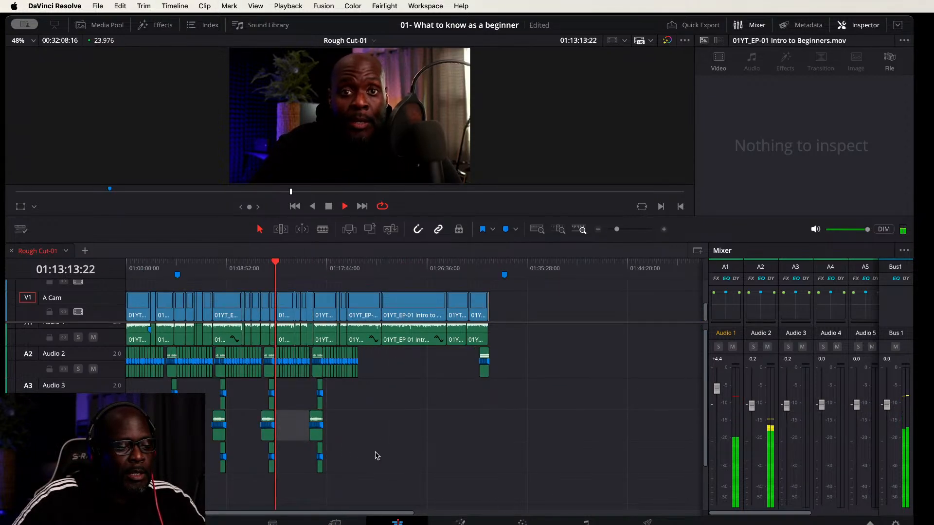
scroll(465, 449, "down", 1)
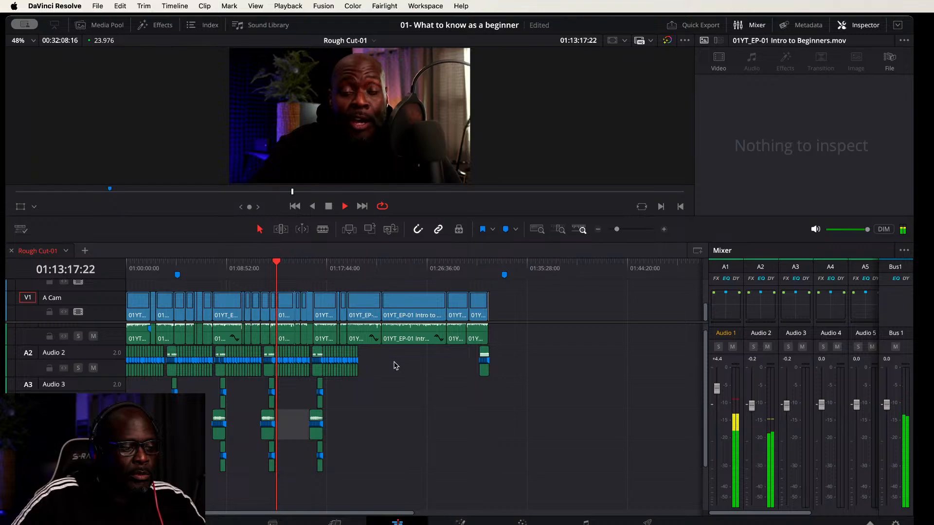
left_click_drag(393, 360, 319, 467)
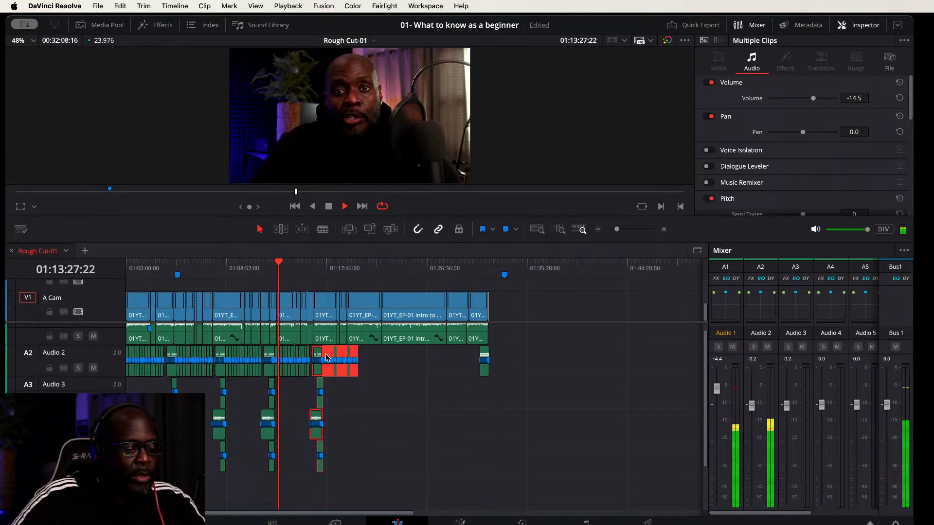
key("space")
left_click(309, 268)
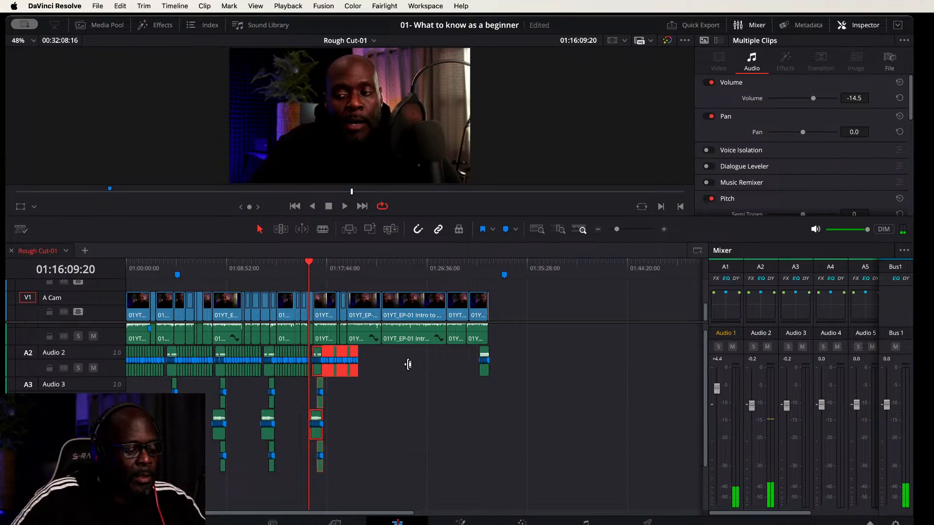
key("super+equal")
key("super+equal")
key("super+equal")
key("super+equal")
key("super+equal")
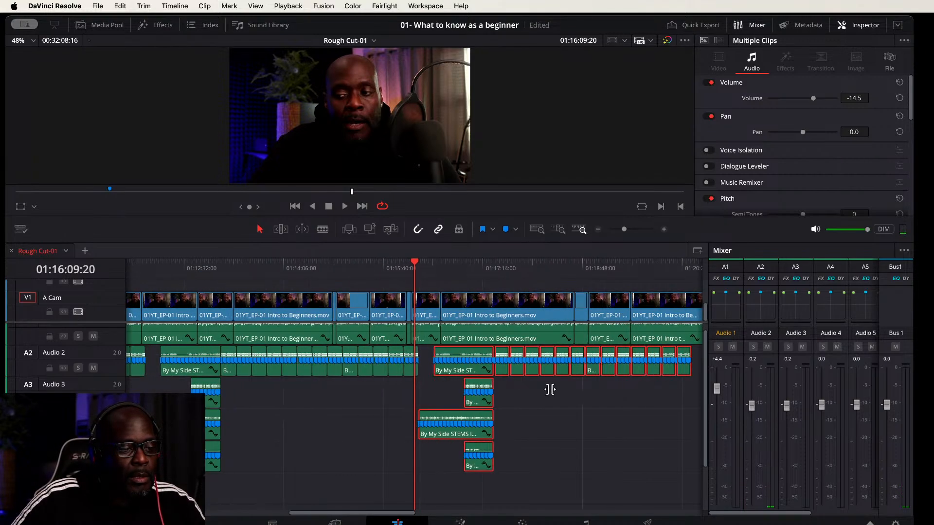
scroll(625, 408, "right", 10)
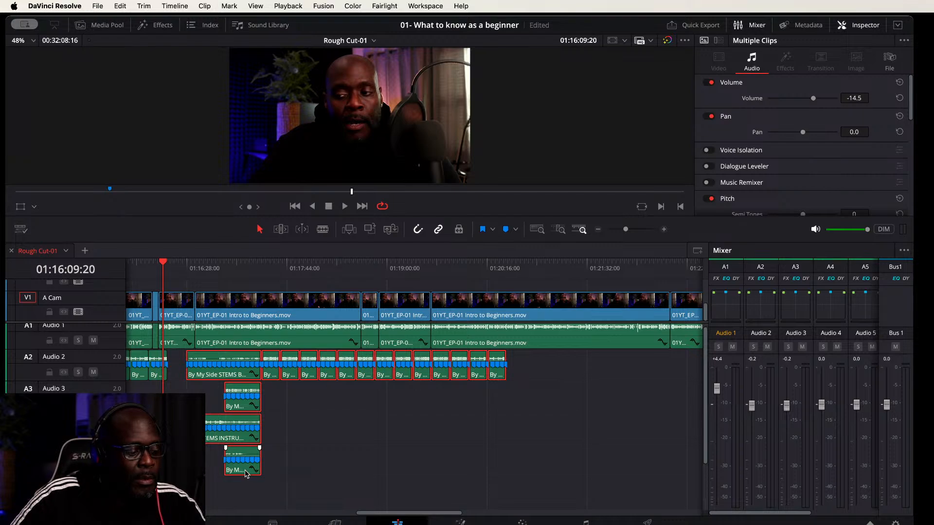
left_click_drag(353, 473, 585, 477)
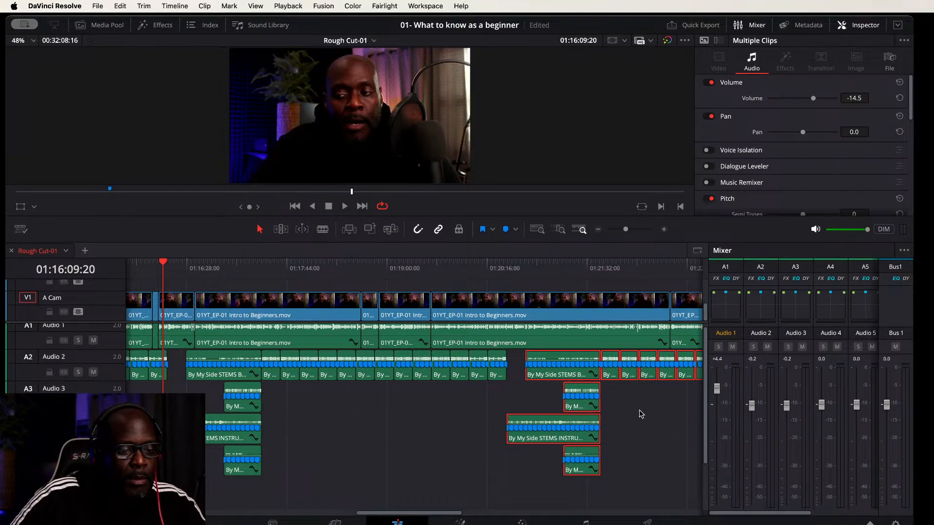
scroll(641, 414, "right", 5)
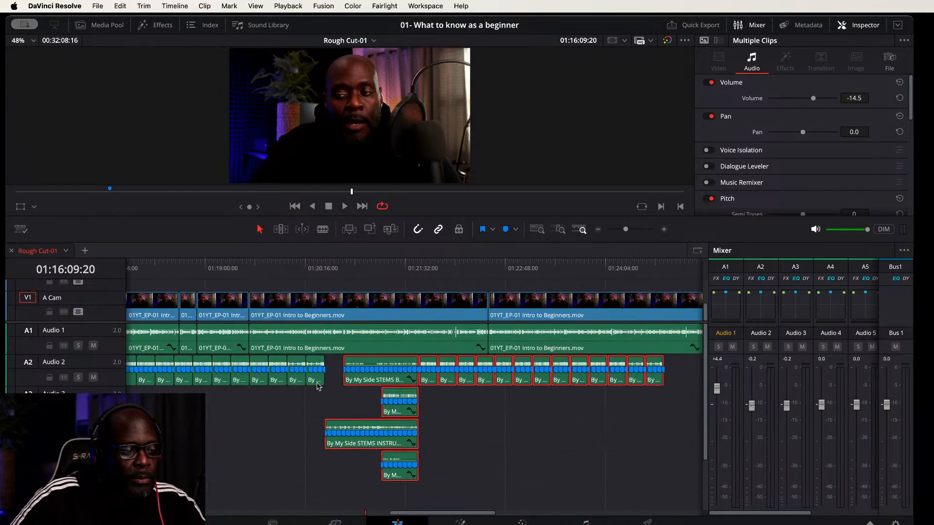
left_click(325, 269)
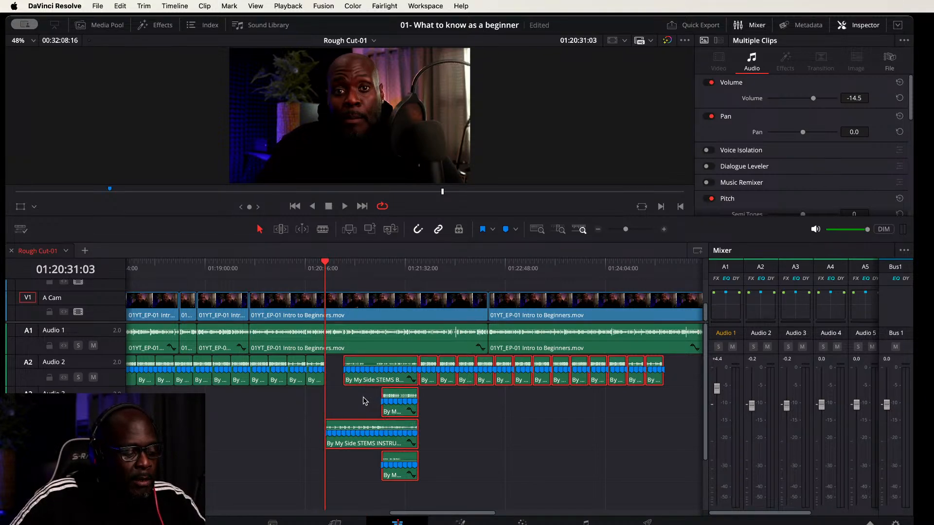
Step: Duplicate the fifth section's stems and music, placing the copy further along the timeline and one track lower, from Audio 3 downward
scroll(362, 408, "up", 2, "shift")
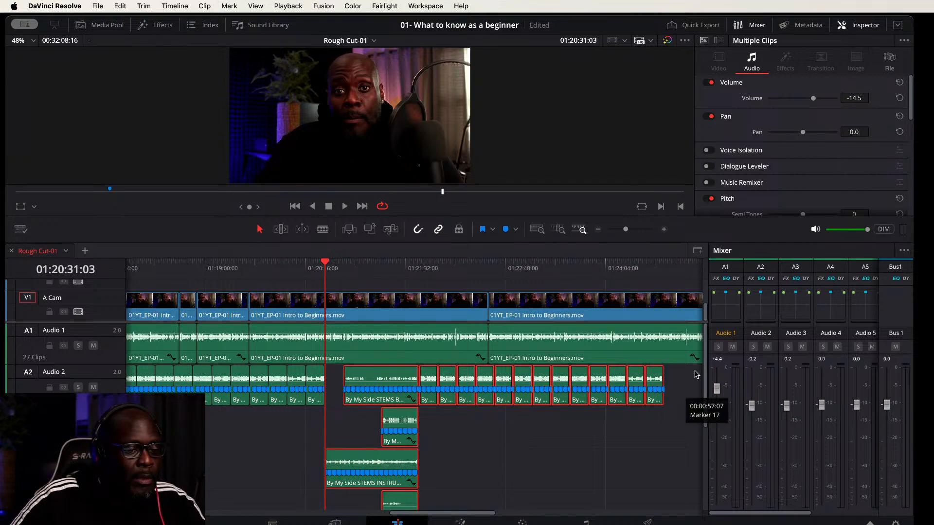
left_click(665, 267)
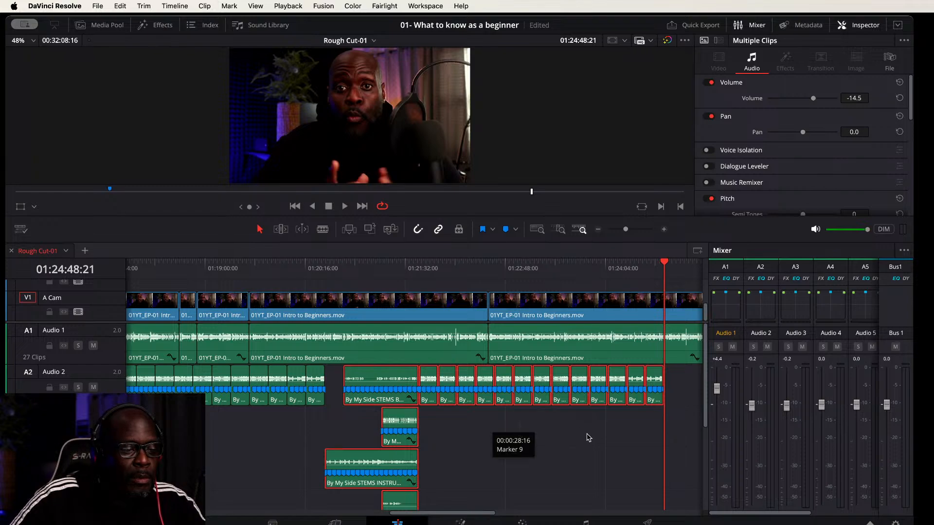
scroll(444, 430, "right", 2)
scroll(444, 430, "right", 4)
scroll(444, 430, "down", 1)
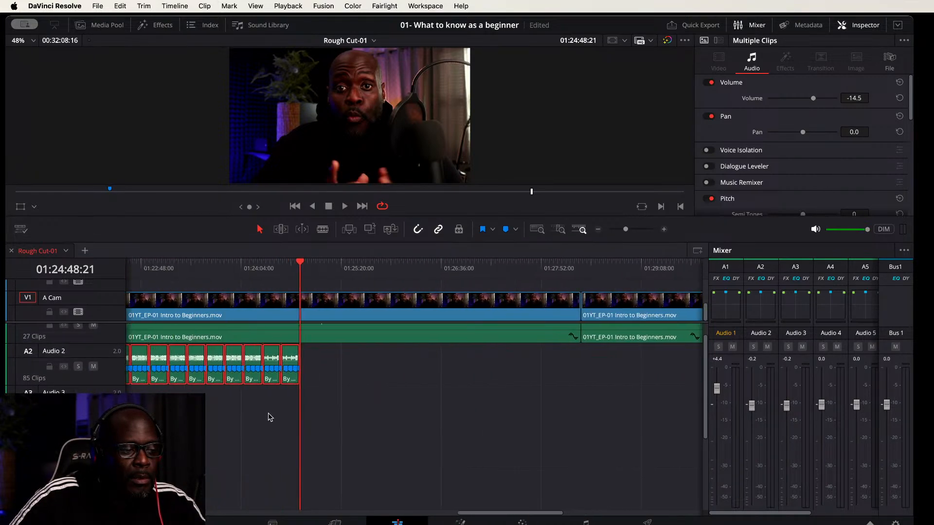
scroll(489, 402, "left", 2)
scroll(490, 402, "up", 1)
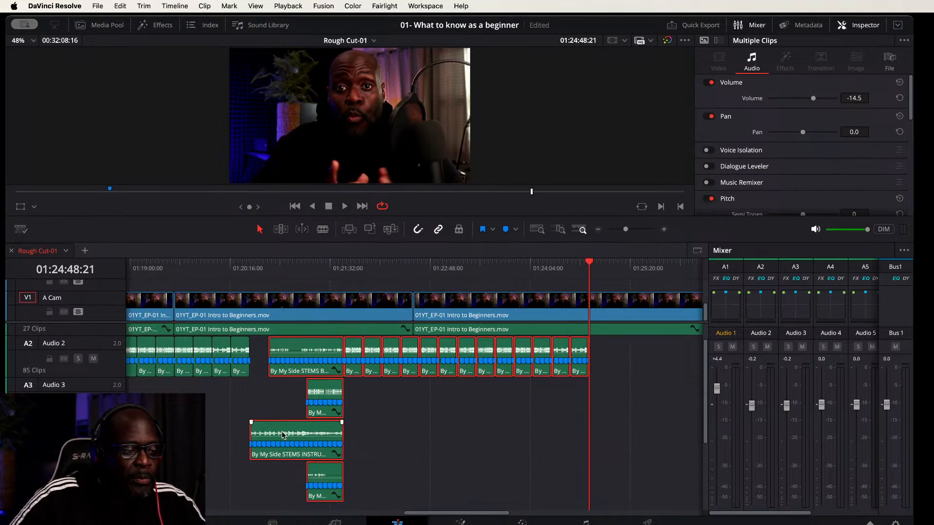
left_click_drag(290, 429, 476, 481)
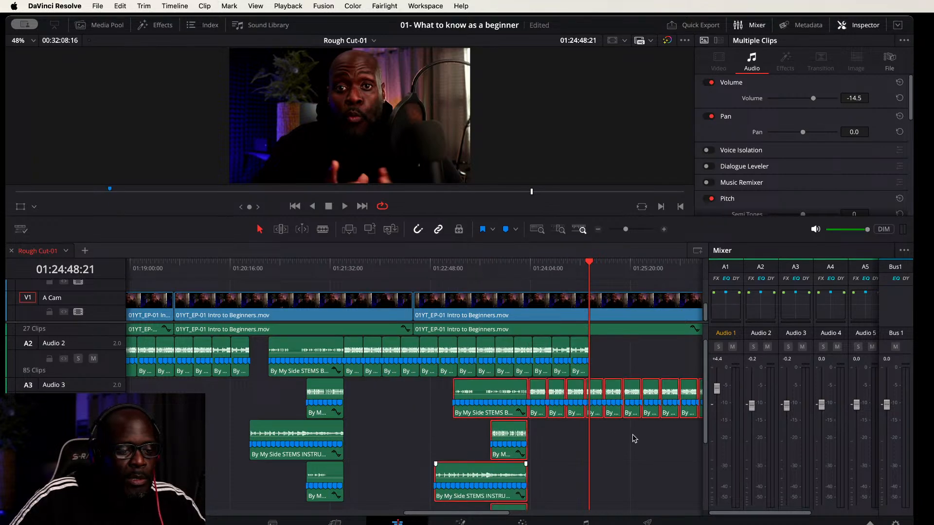
Step: Move the sixth section's copy to start at 01:24:48:21 and shift it up one track so its bass stem and music sit on Audio 2
scroll(333, 454, "right", 10)
scroll(334, 453, "down", 1)
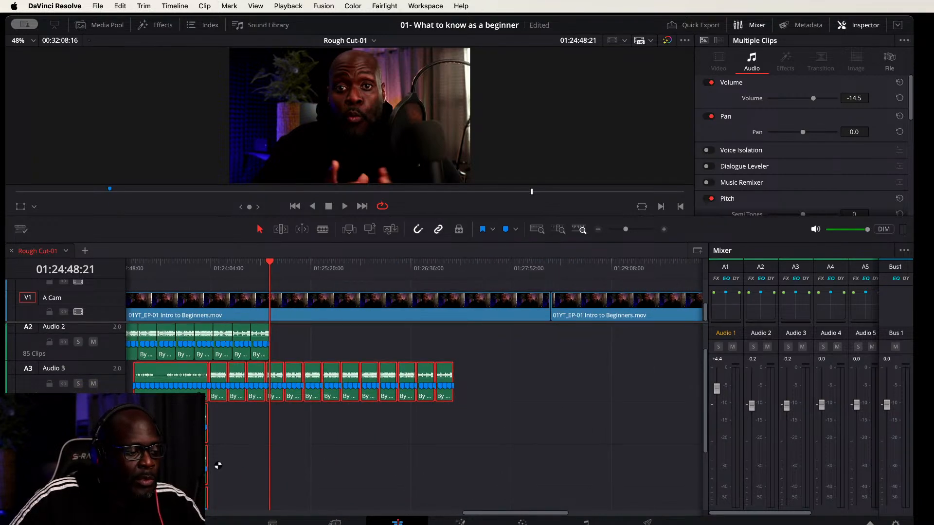
left_click_drag(206, 447, 352, 456)
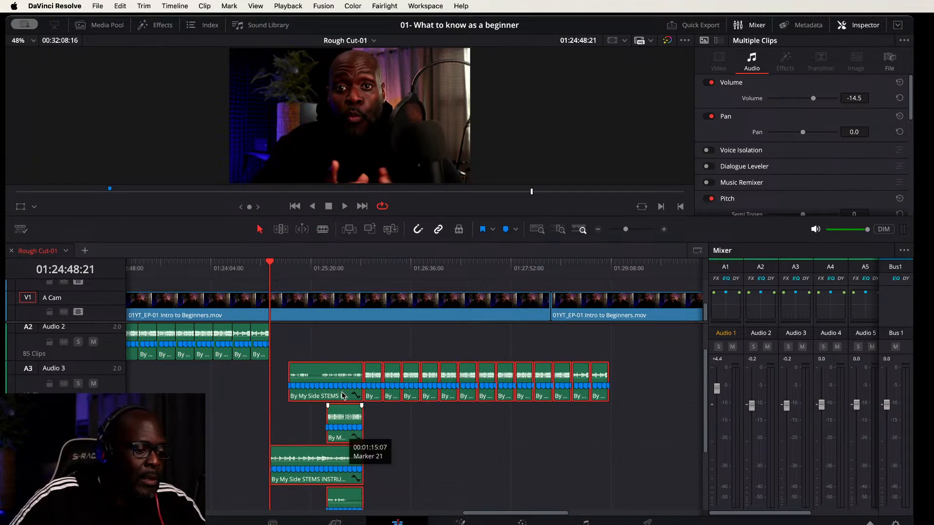
key("alt+Up")
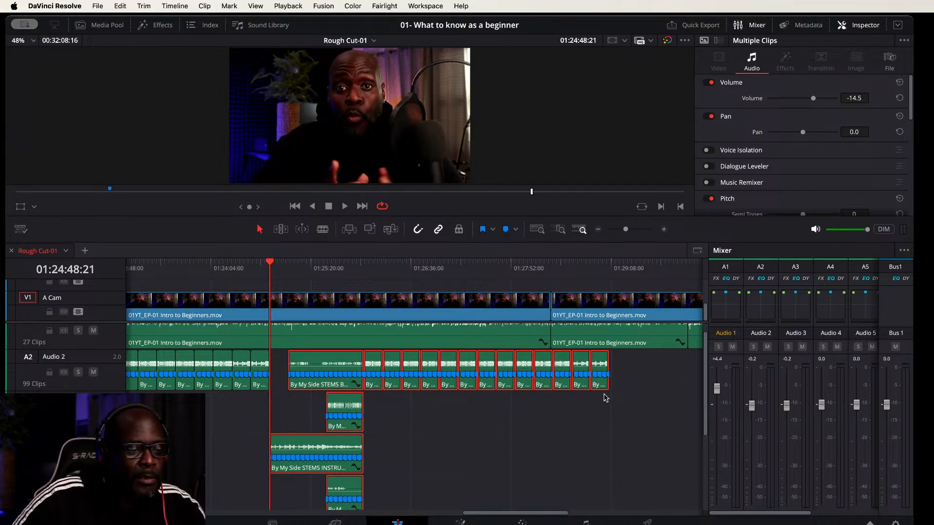
scroll(617, 393, "right", 10)
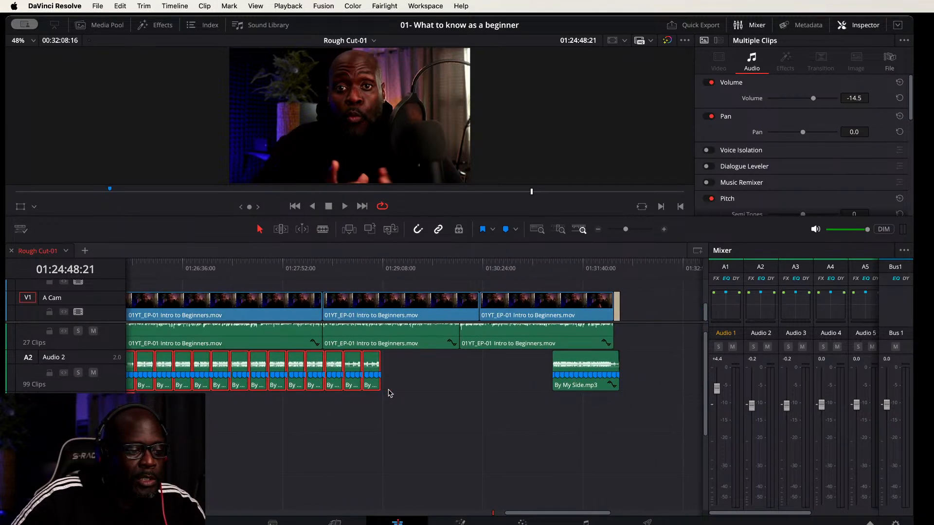
scroll(390, 393, "left", 7)
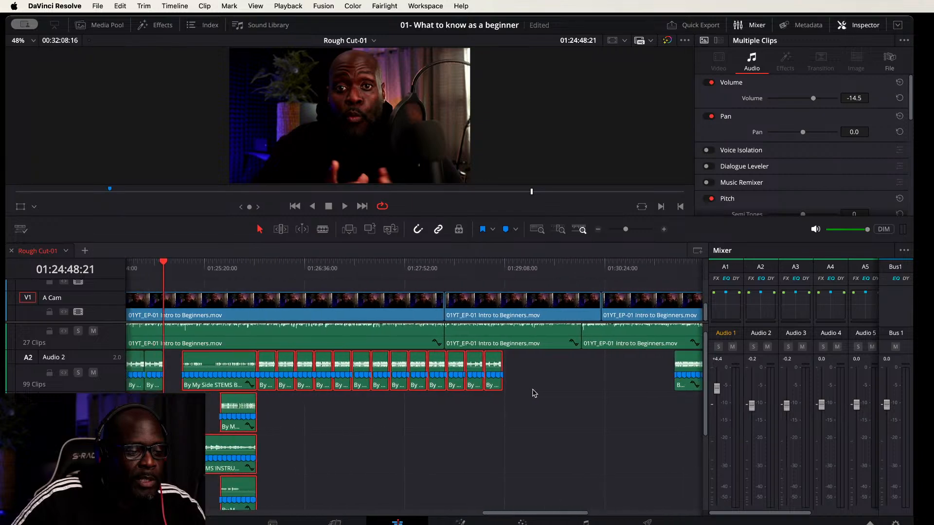
left_click(405, 458)
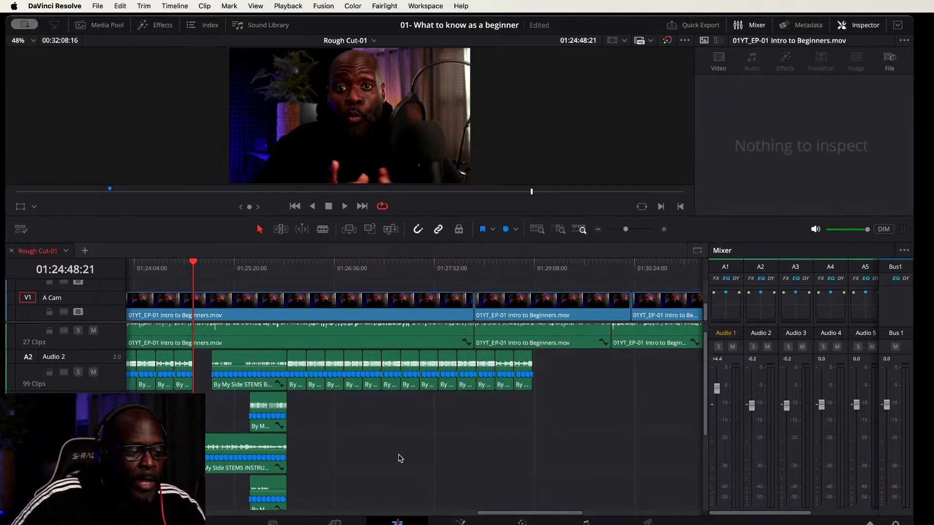
Step: Duplicate only the sixth section's bass, drums, instruments and melody stems, placing the copies directly after that section's last music clip
left_click(506, 385)
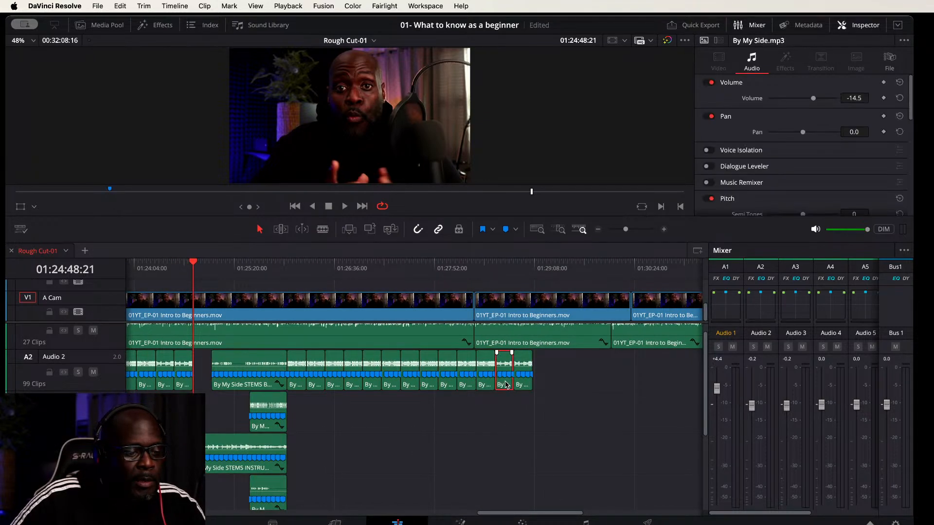
left_click_drag(552, 409, 481, 445)
left_click_drag(366, 443, 234, 484)
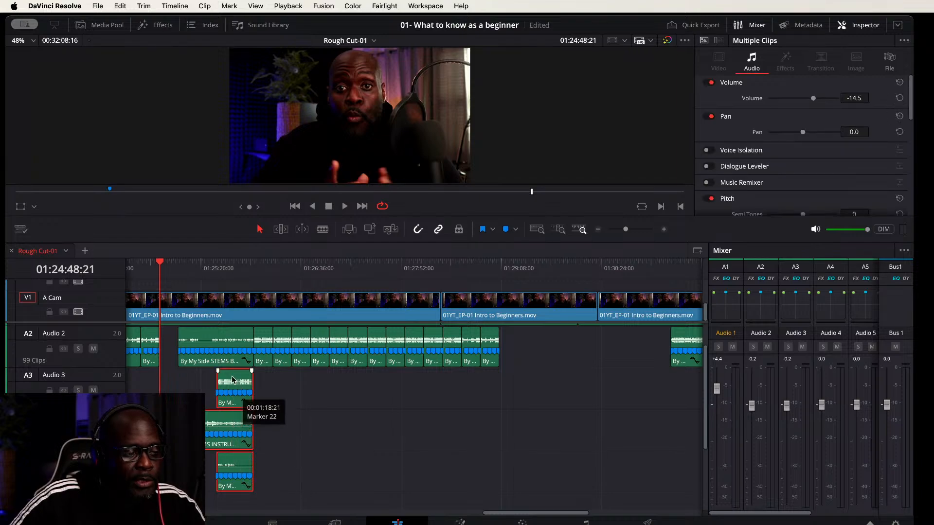
left_click(208, 337, "super")
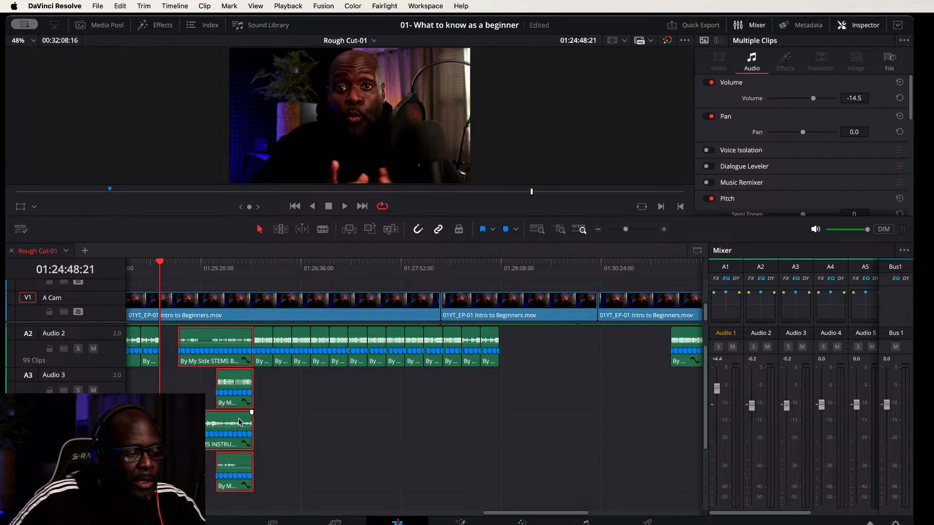
left_click_drag(239, 421, 574, 419)
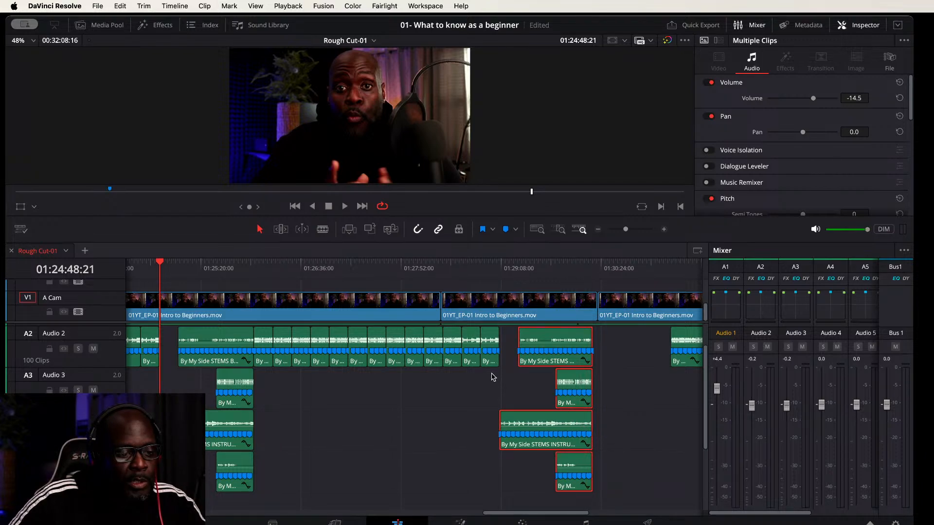
Step: Duplicate the five short By My Side music clips from Audio 2 onto Audio 4, past the last stems near the timeline's end
left_click_drag(495, 377, 615, 419)
left_click_drag(626, 355, 450, 350)
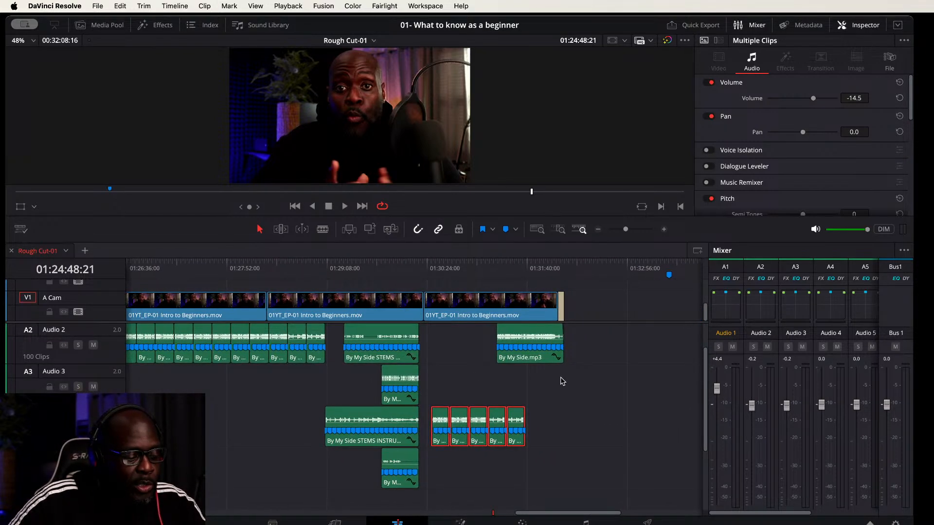
key("super+equal")
key("super+equal")
key("super+equal")
key("super+equal")
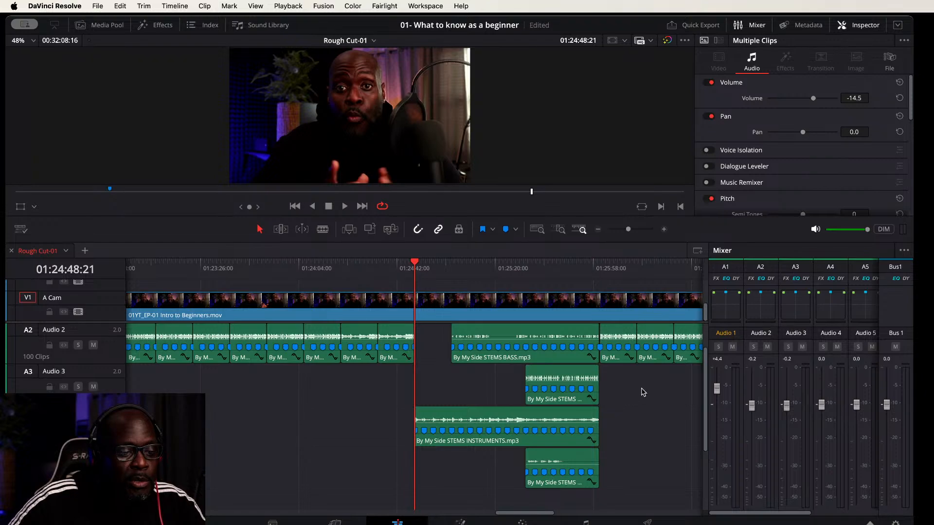
scroll(535, 389, "right", 10)
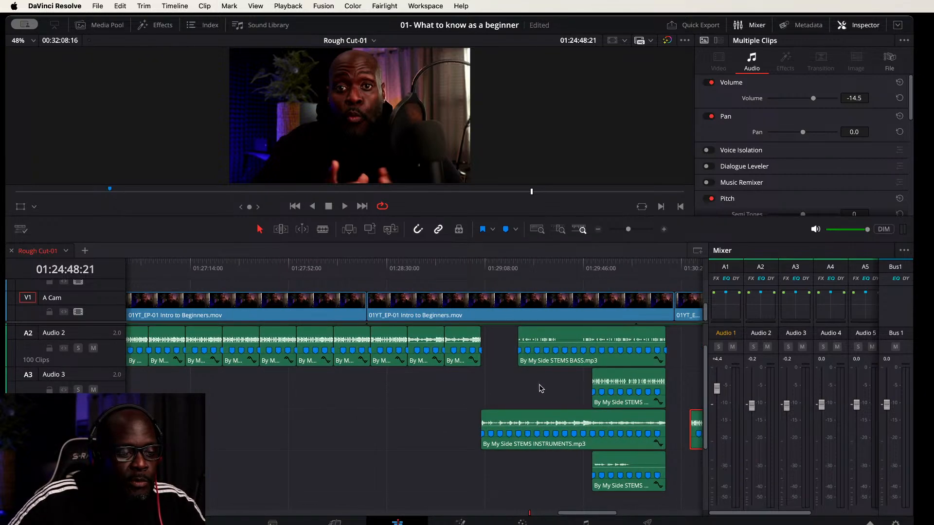
scroll(540, 389, "right", 10)
scroll(389, 404, "up", 3)
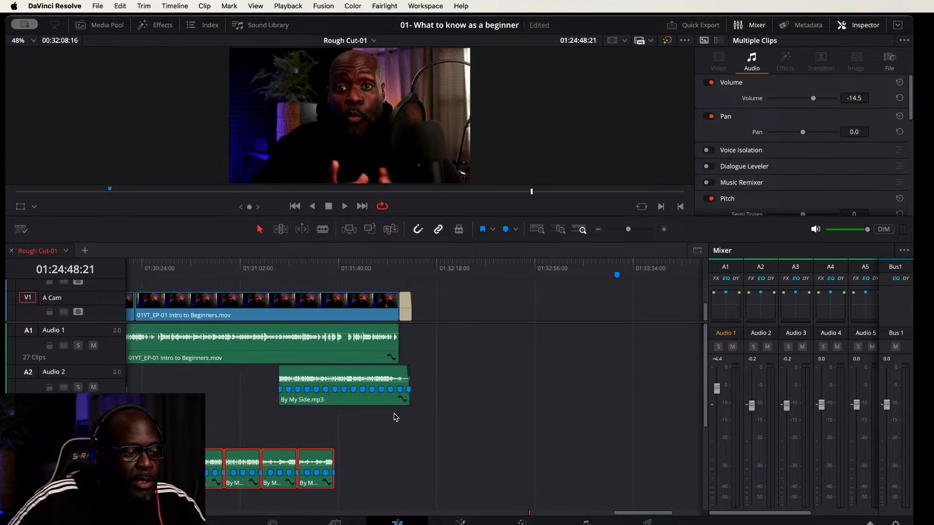
scroll(375, 411, "left", 10)
scroll(552, 402, "down", 1)
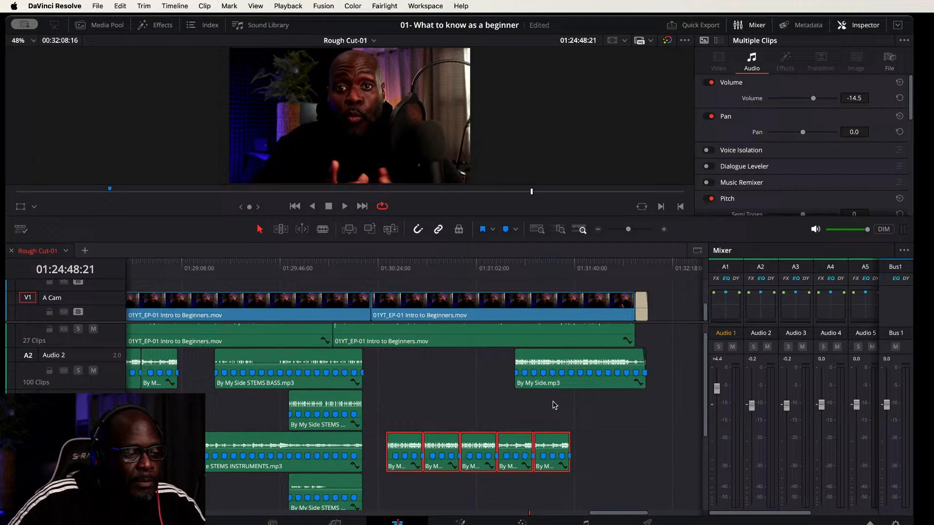
Step: Move the first four copied music clips to start directly at the end of the last stems, on Audio 2
left_click(567, 426)
mouse_move(510, 412)
left_mouse_down()
mouse_move(414, 473)
mouse_move(413, 437)
mouse_move(388, 419)
left_mouse_up()
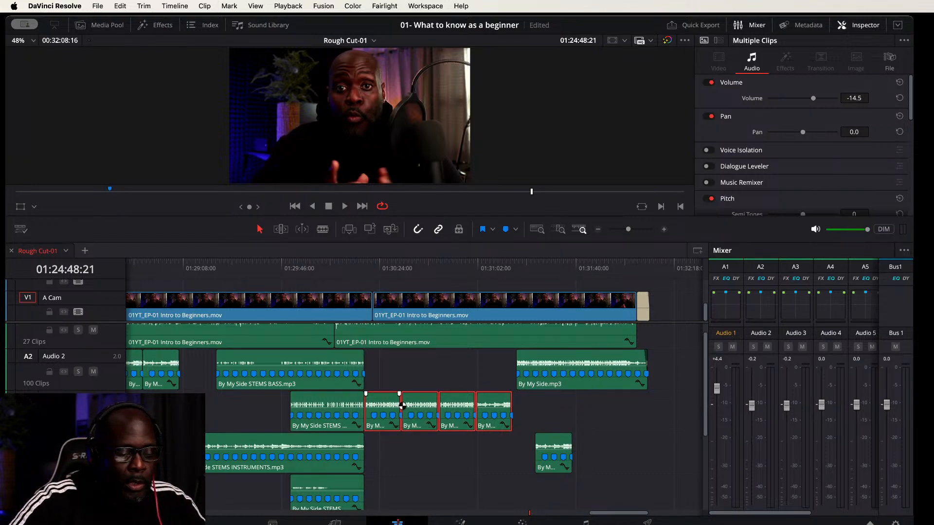
key("alt+Up")
key("alt+Up")
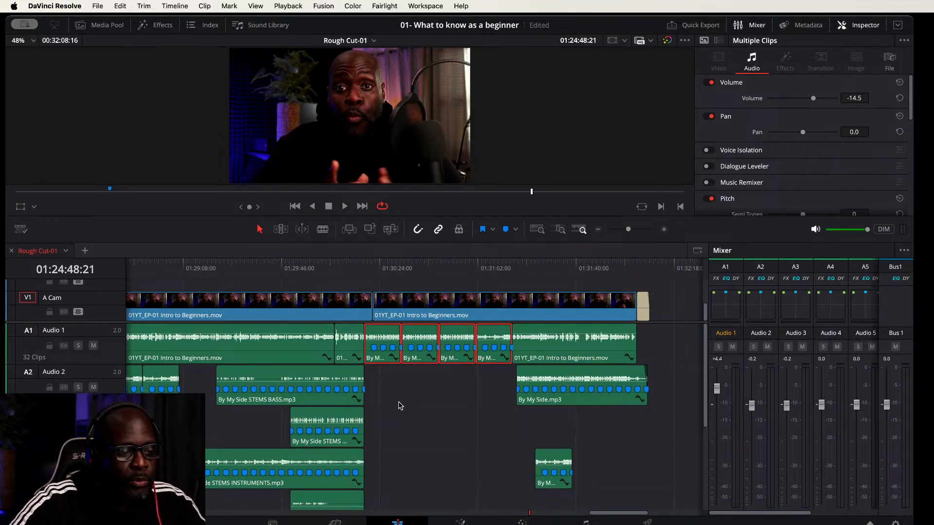
key("alt+Down")
key("alt+Up")
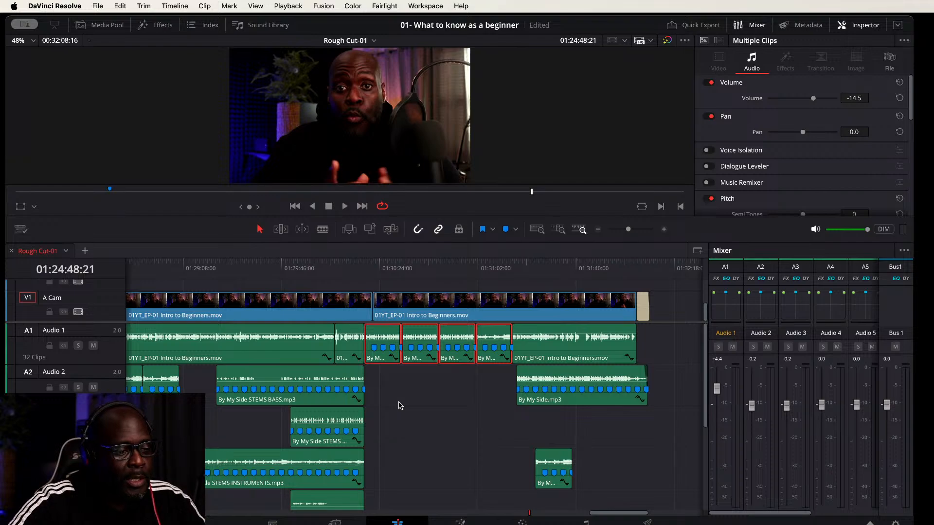
key("alt+Down")
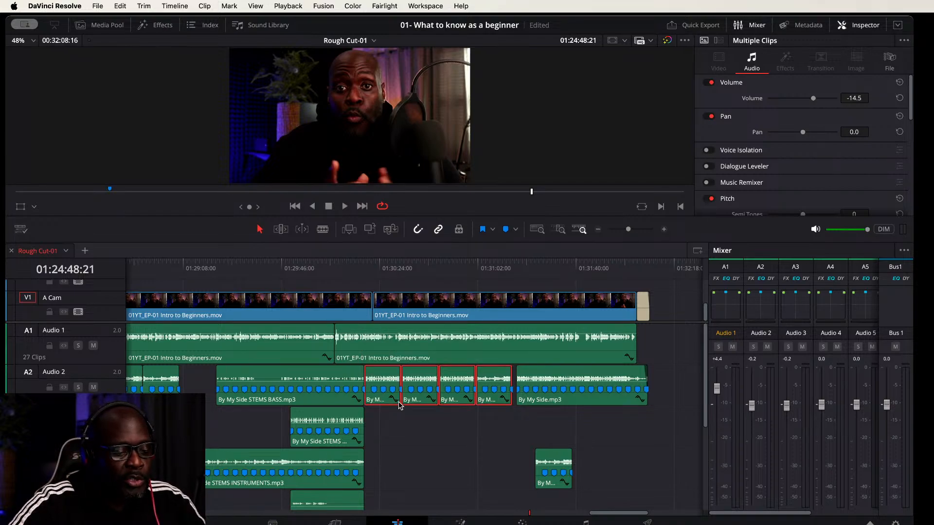
Step: Move the final By My Side clip back against the fourth copied clip and play across the join from 01:31:11:22
left_click(540, 405)
left_click_drag(540, 404, 543, 406)
left_click(504, 267)
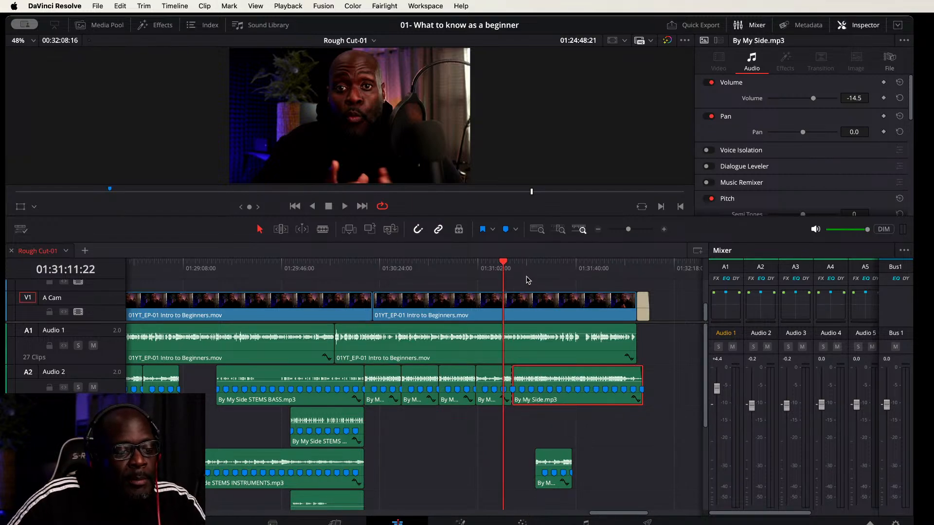
key("space")
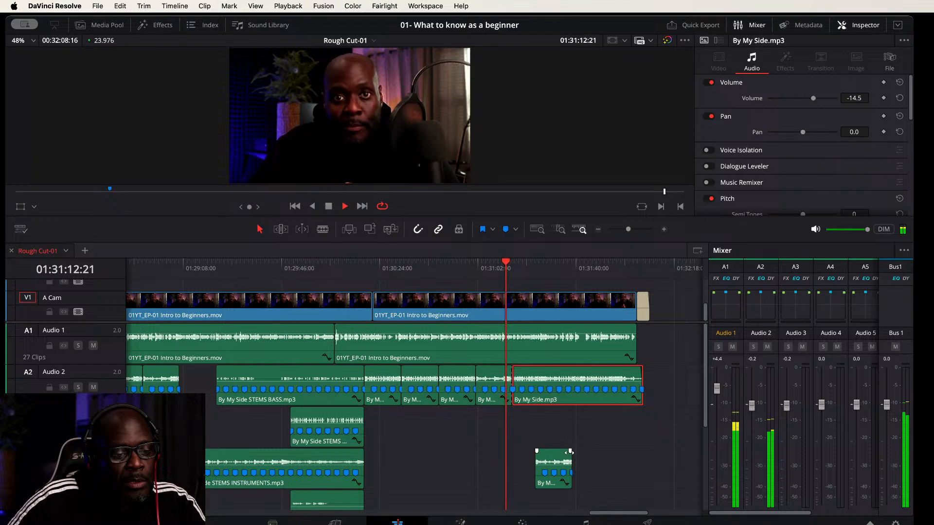
Step: Move the leftover fifth copy beyond the timeline's end and extend the final By My Side clip to the closing title's end, 01:32:08:16
left_click_drag(555, 461, 690, 470)
key("space")
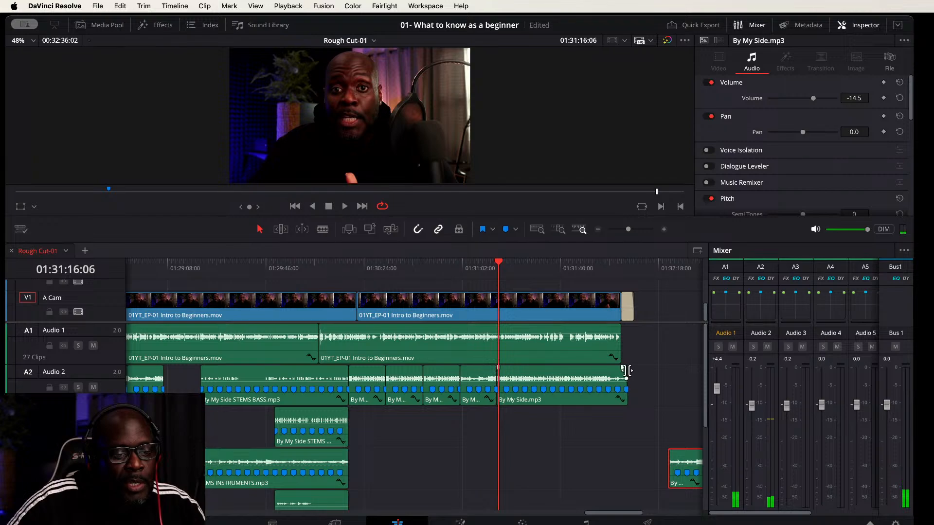
left_click_drag(627, 370, 632, 370)
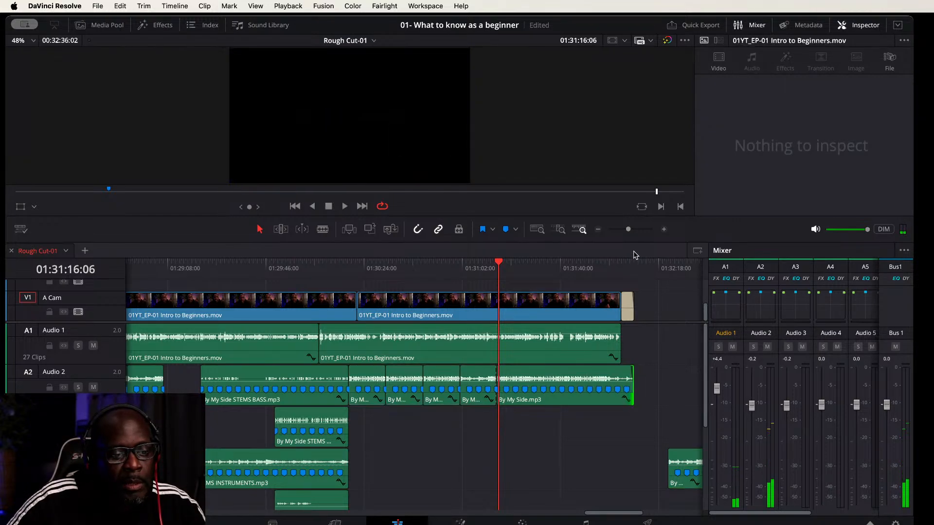
left_click(635, 266)
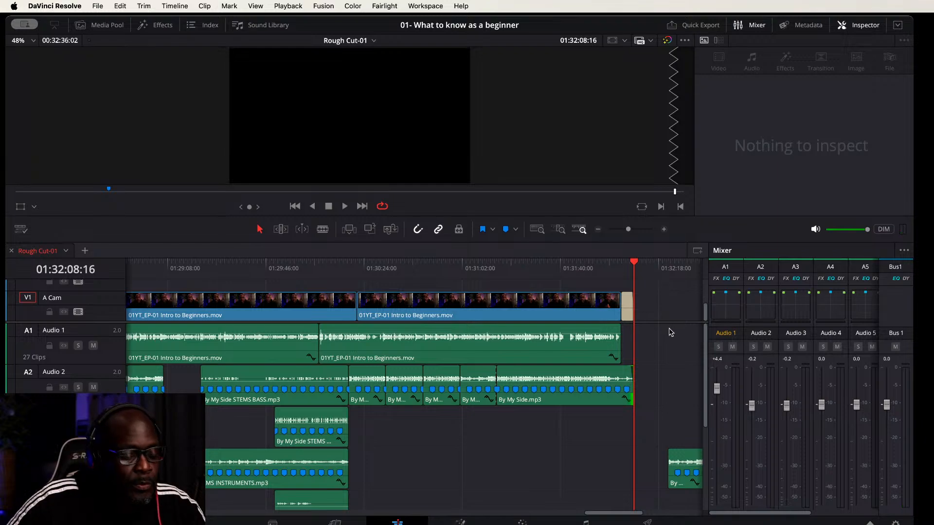
key("super+equal")
key("super+equal")
key("super+equal")
key("super+equal")
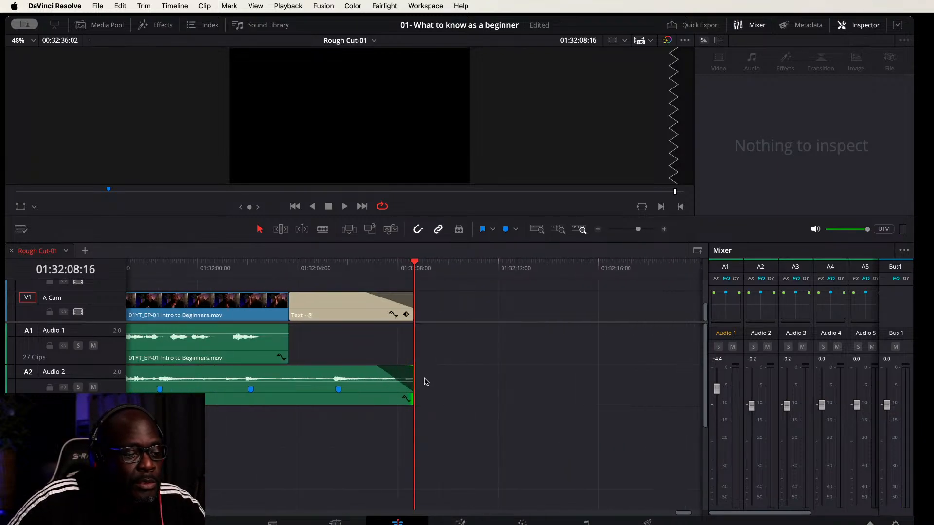
key("super+minus")
key("super+minus")
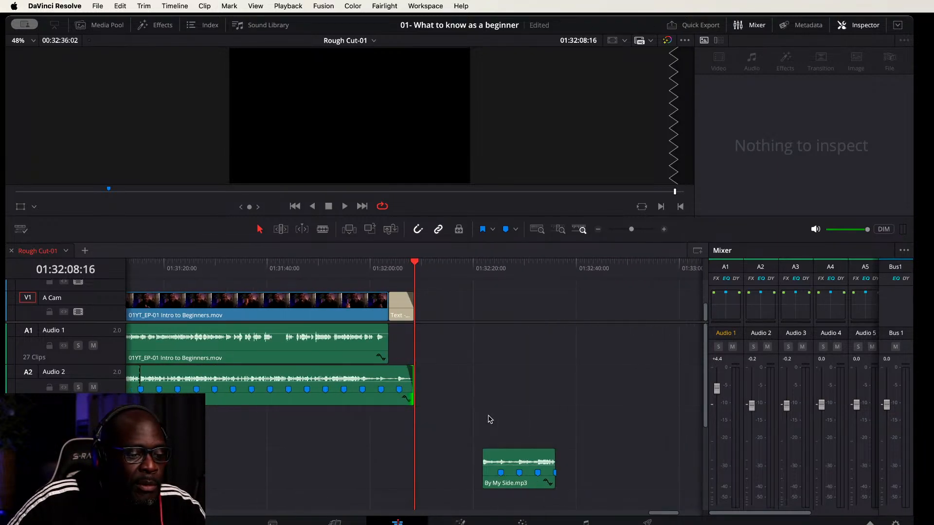
Step: Delete the leftover By My Side clip that lies beyond the end of the closing title
left_click(516, 460)
key("BackSpace")
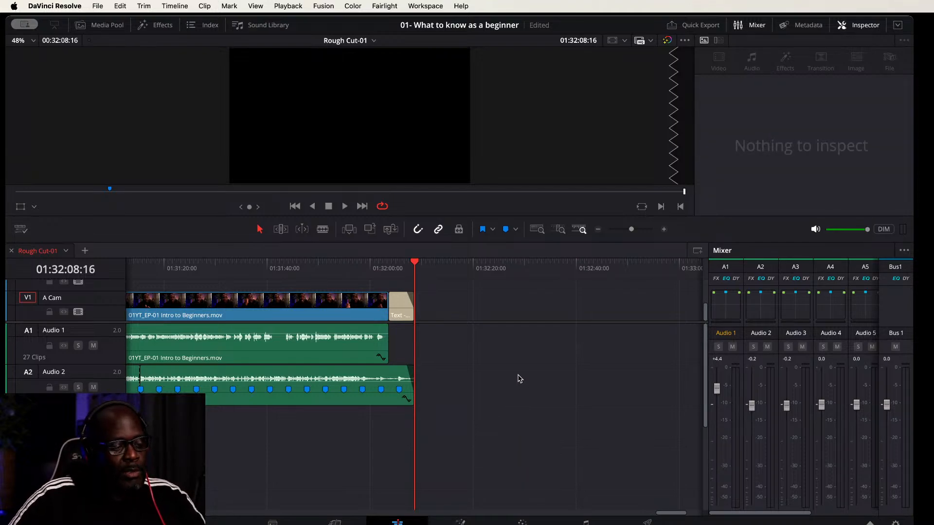
key("shift+z")
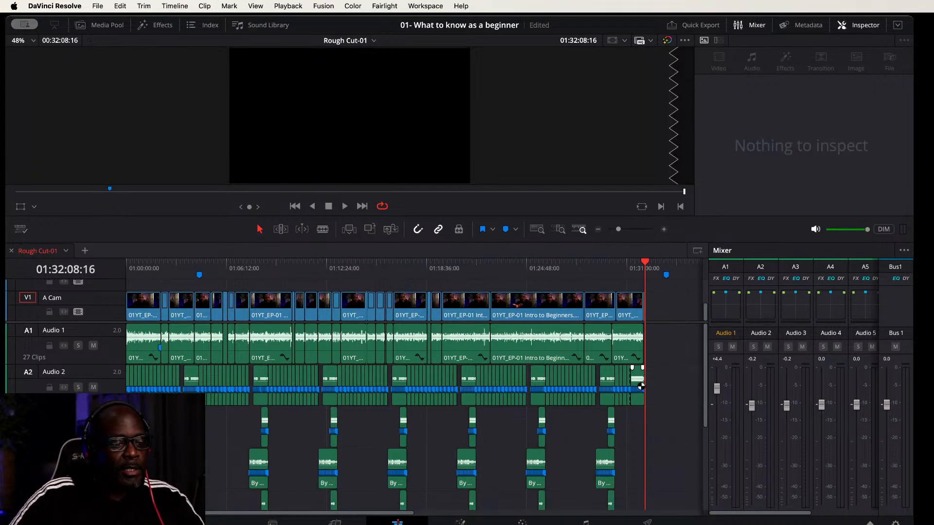